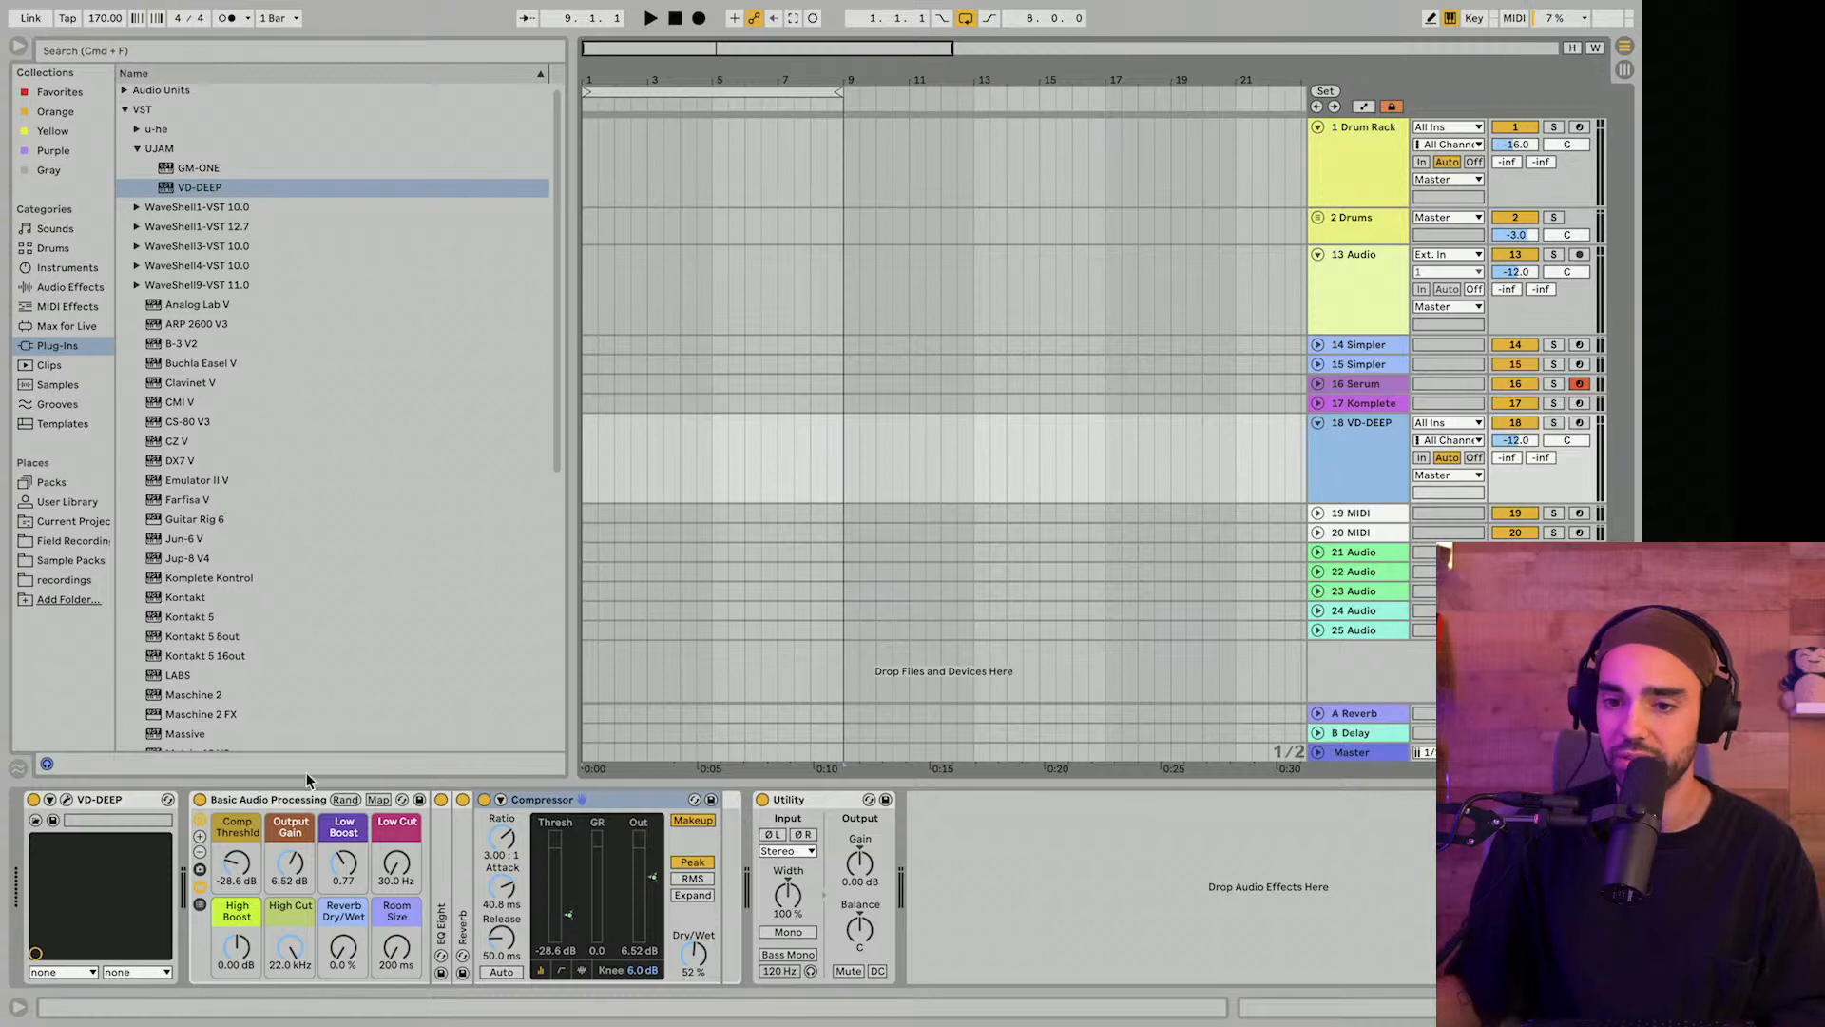
Open the VD-DEEP plug-in's interface, arm its track for MIDI input and place the plug-in window clear of the track controls.
left_click(68, 802)
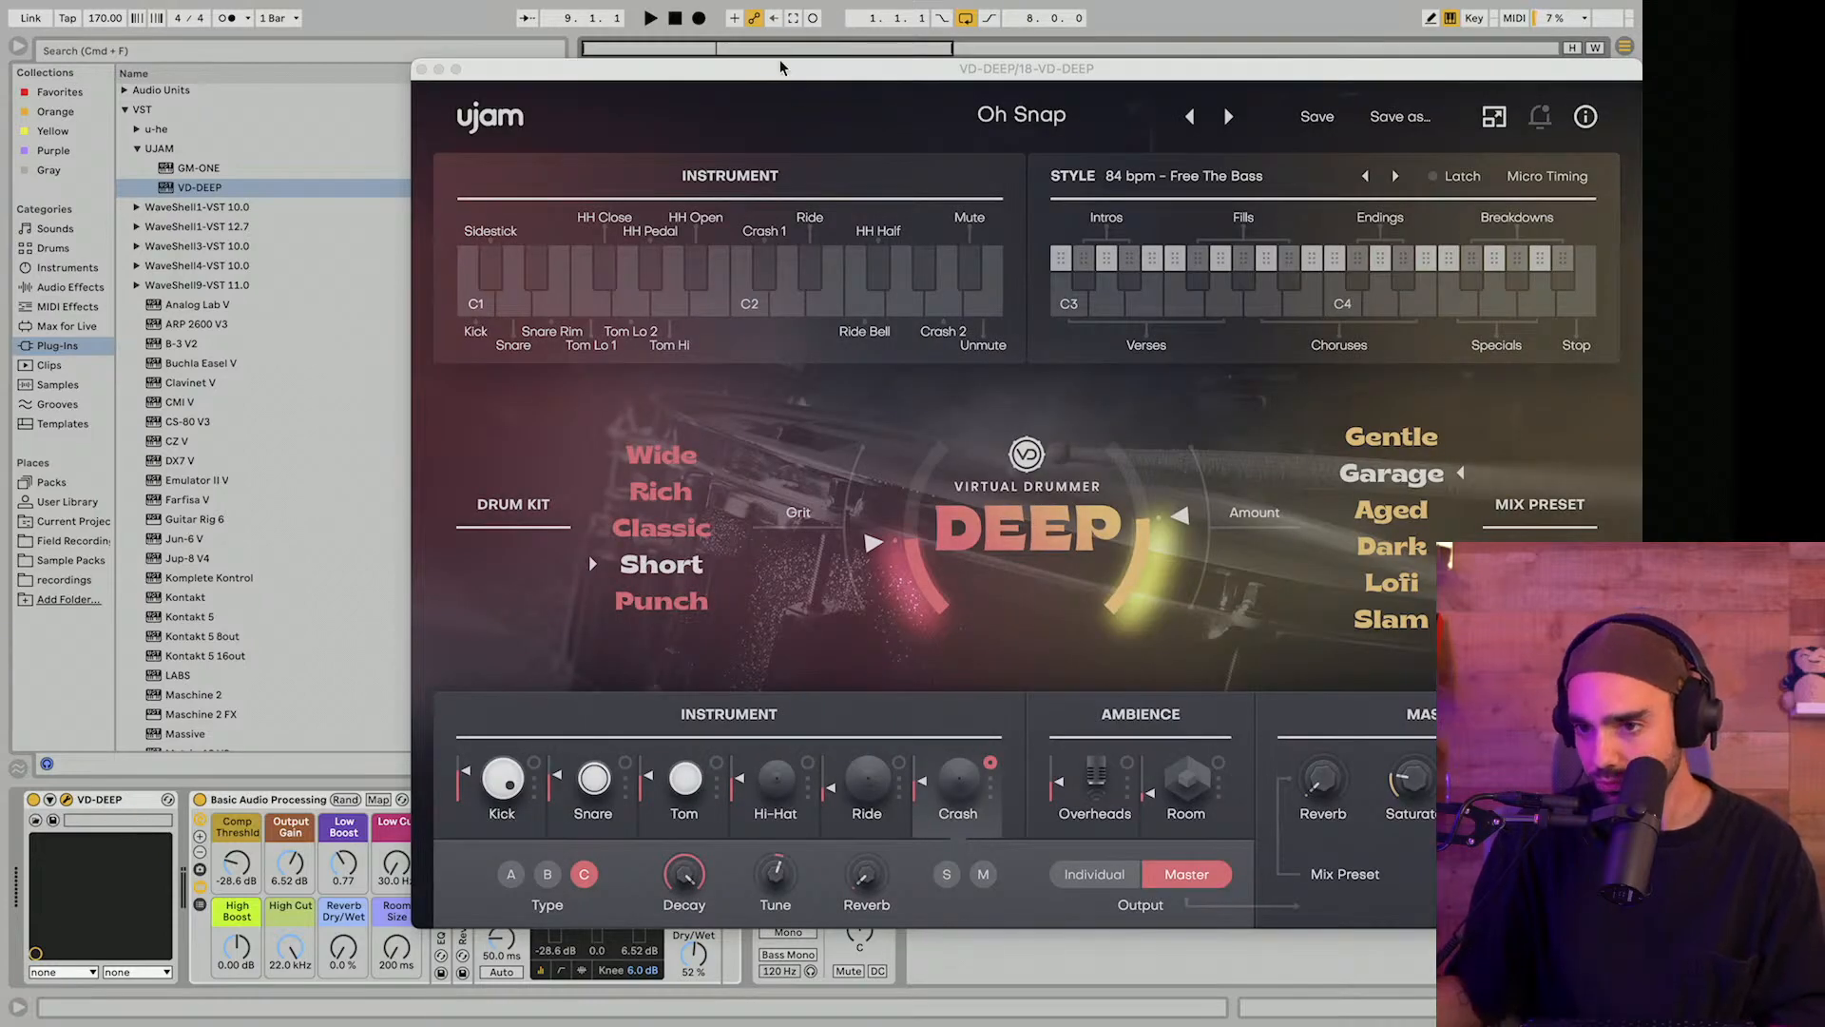
left_click_drag(766, 80, 597, 85)
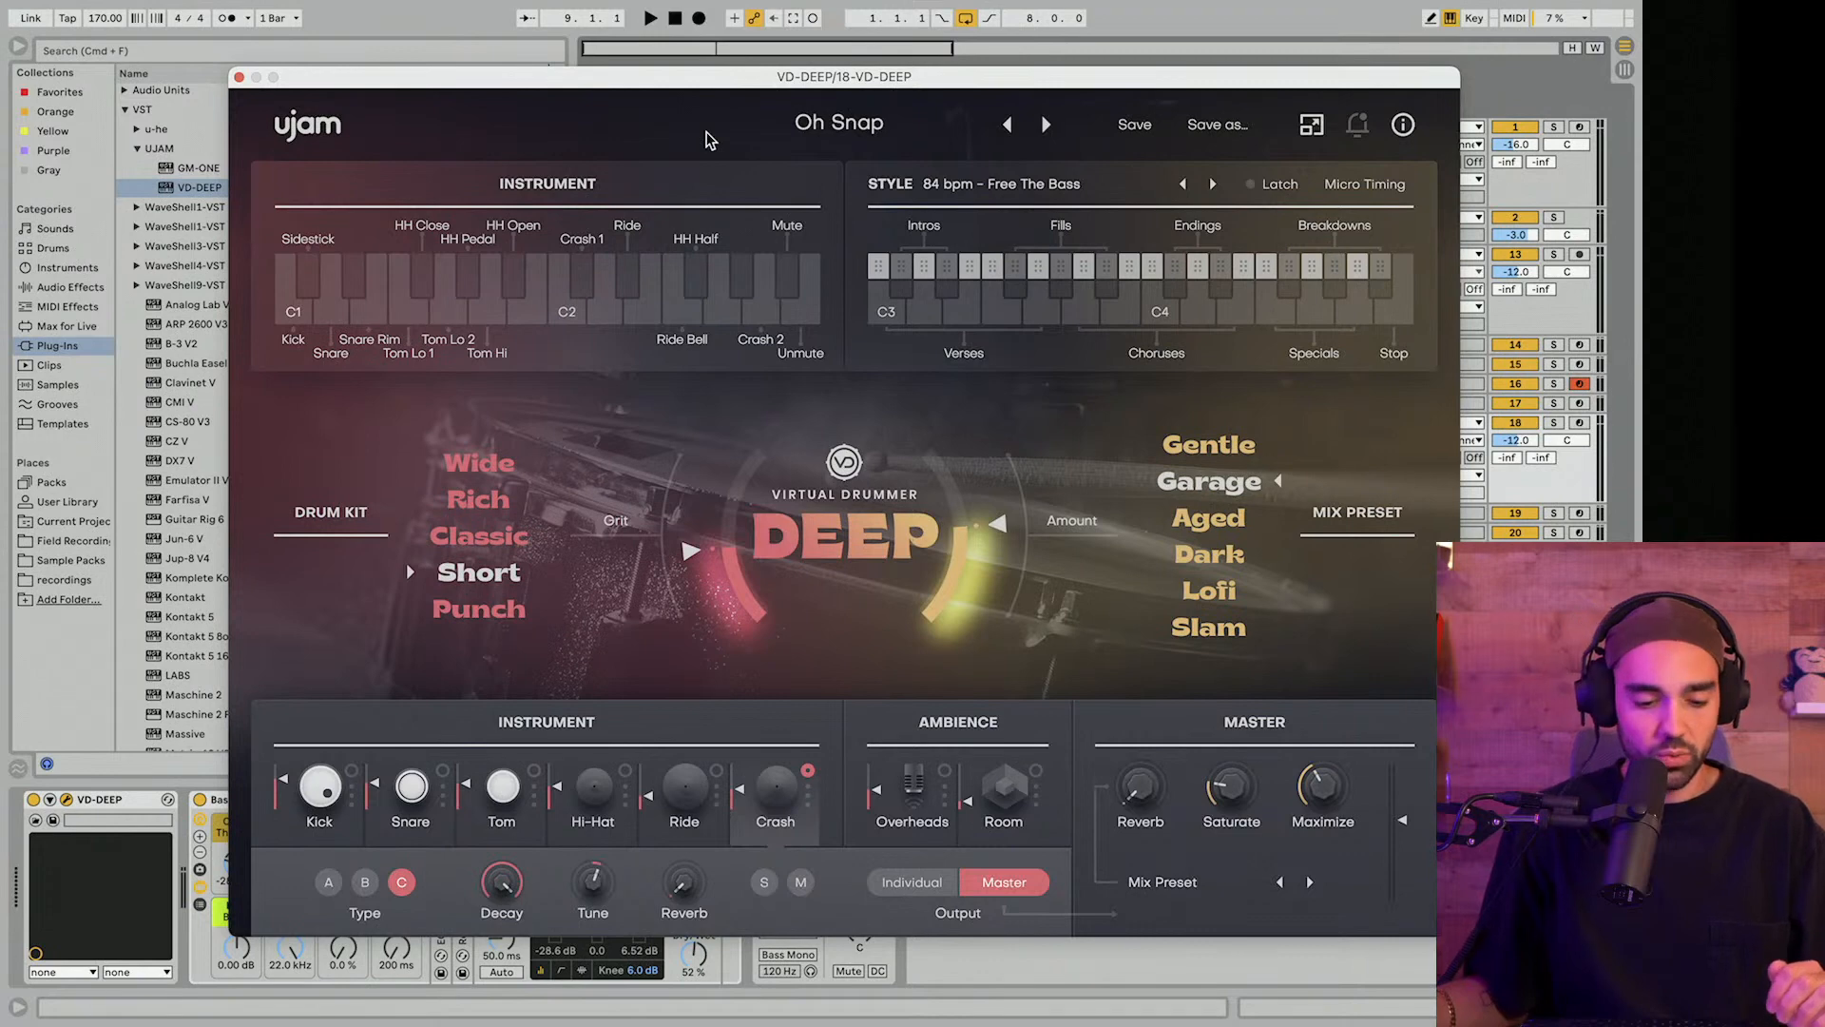
left_click_drag(965, 81, 644, 93)
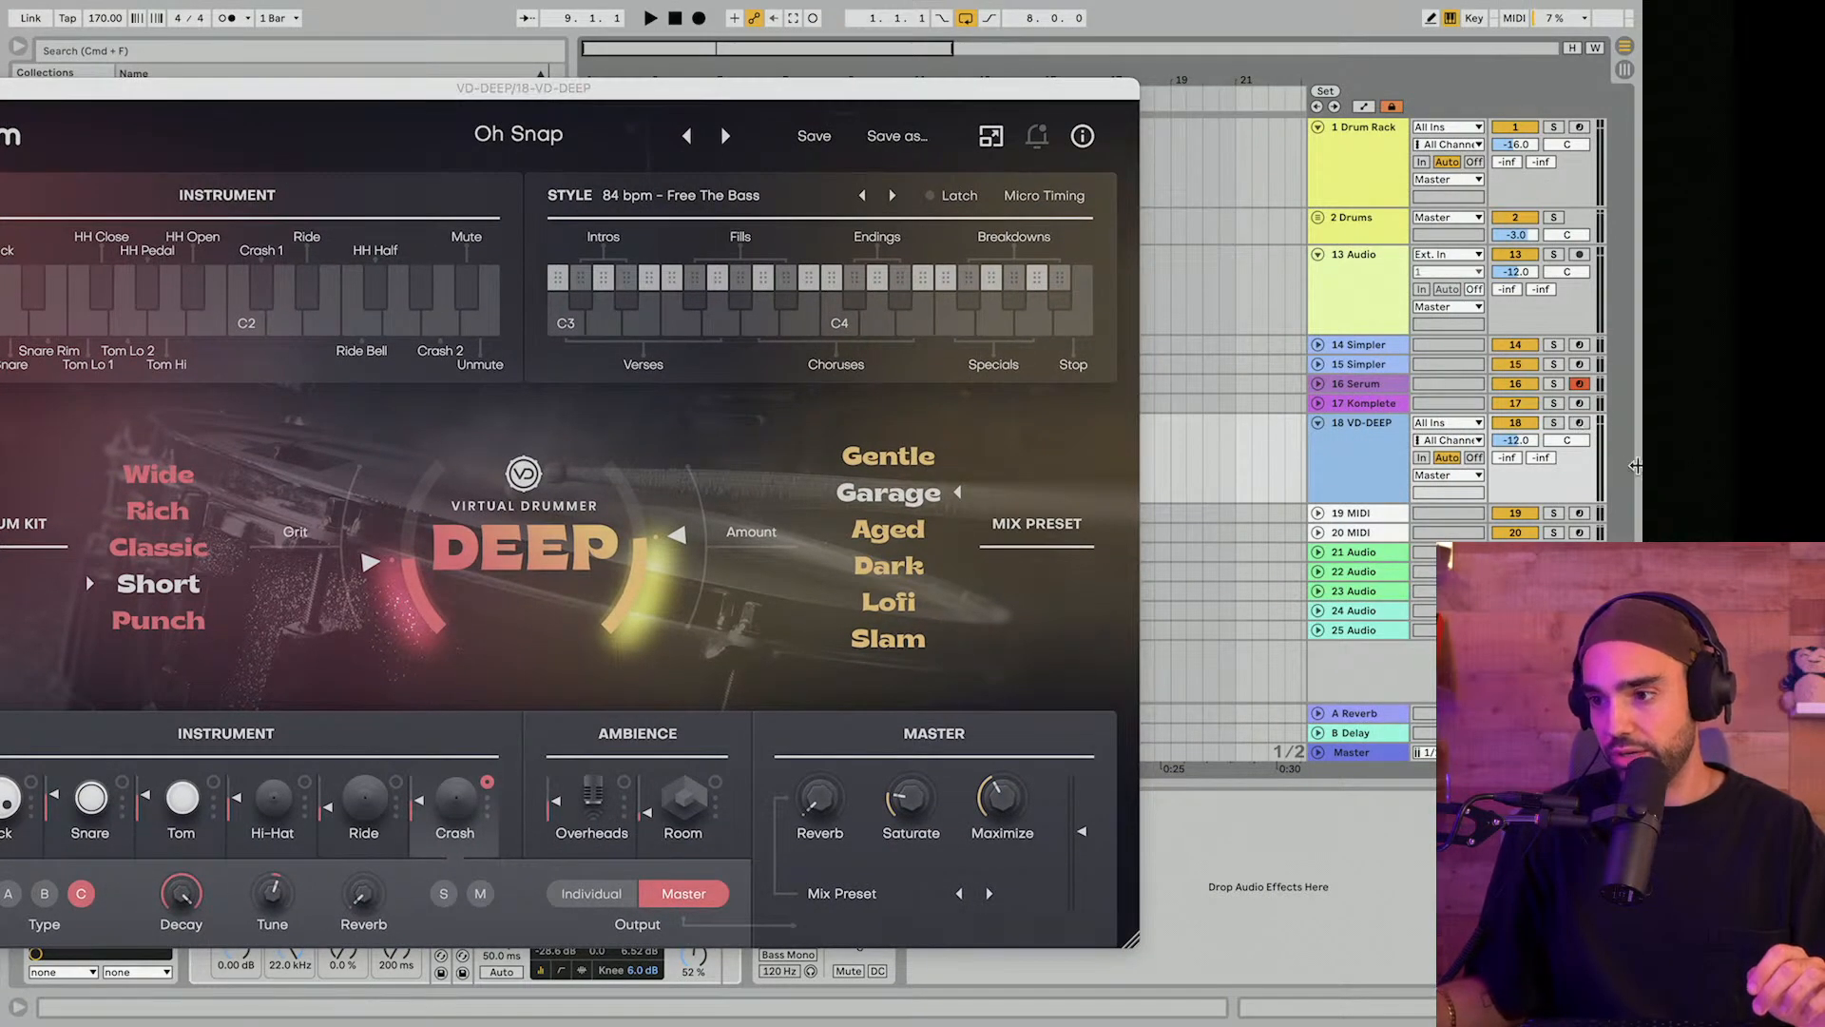
left_click(1579, 422)
left_click_drag(496, 94, 742, 50)
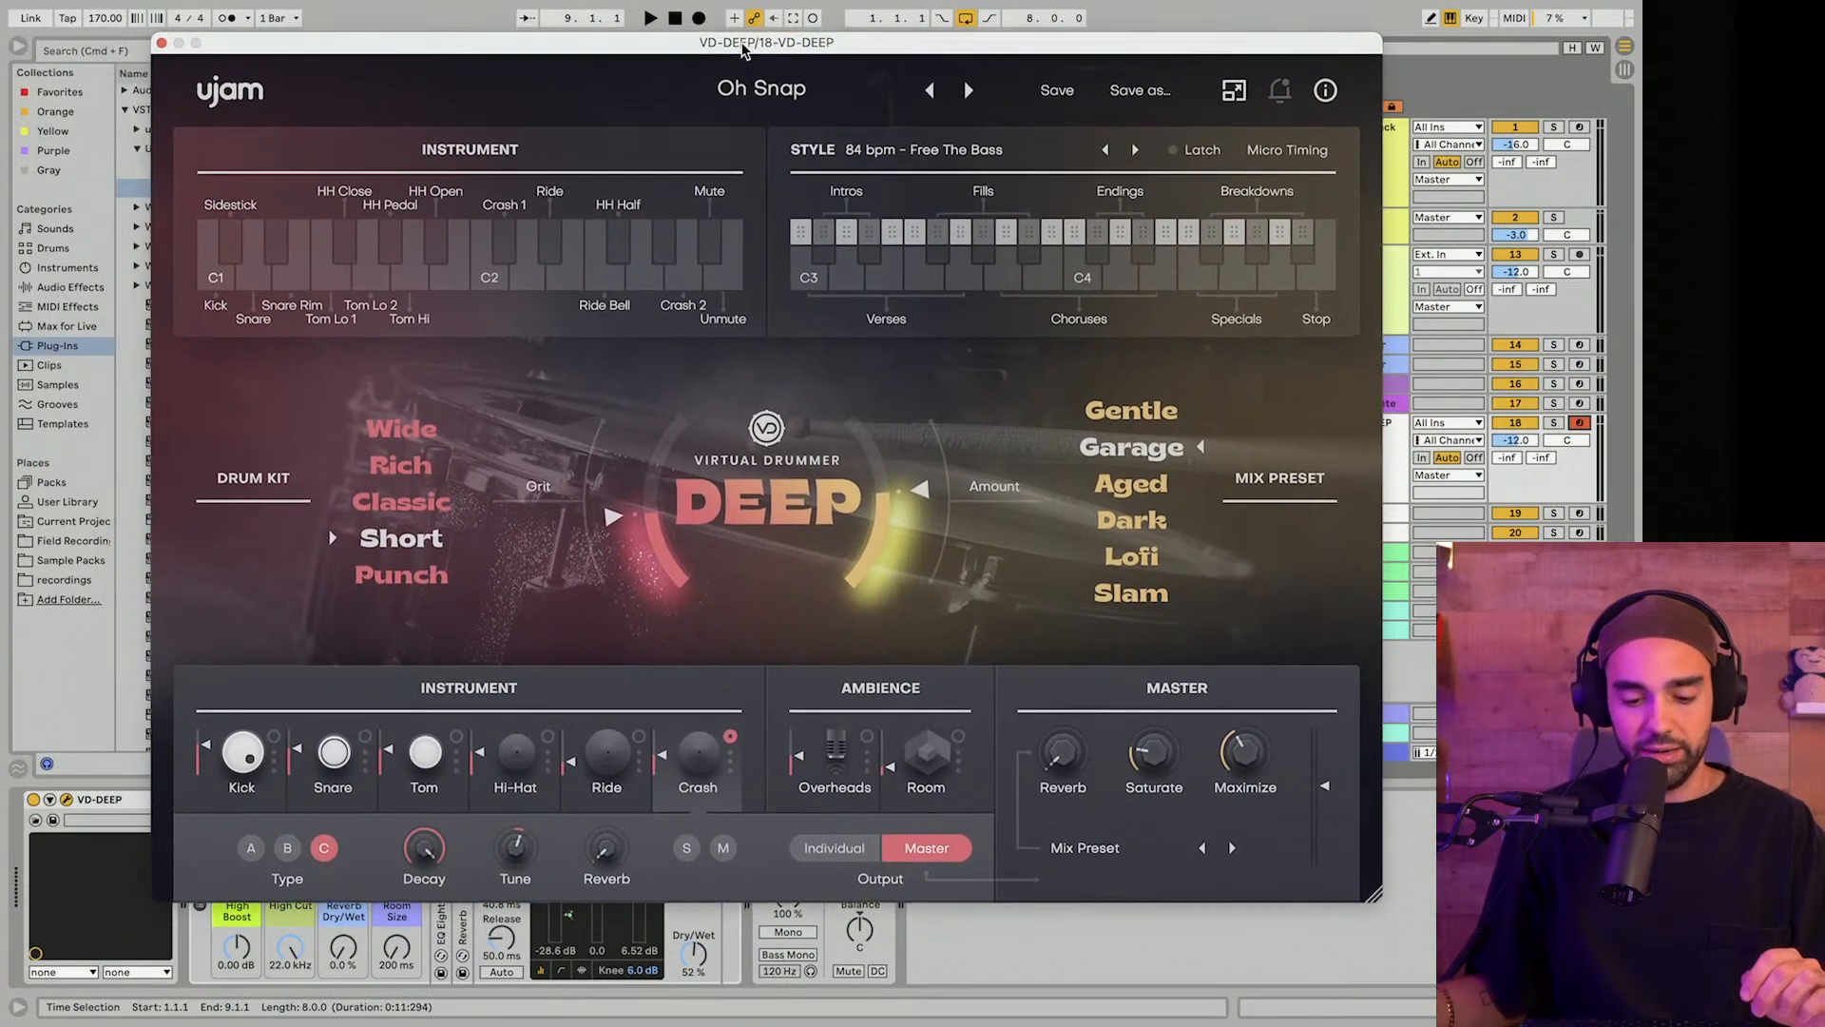
Audition the kick drum on C1 of the VD-DEEP instrument keyboard with repeated hits.
key("a")
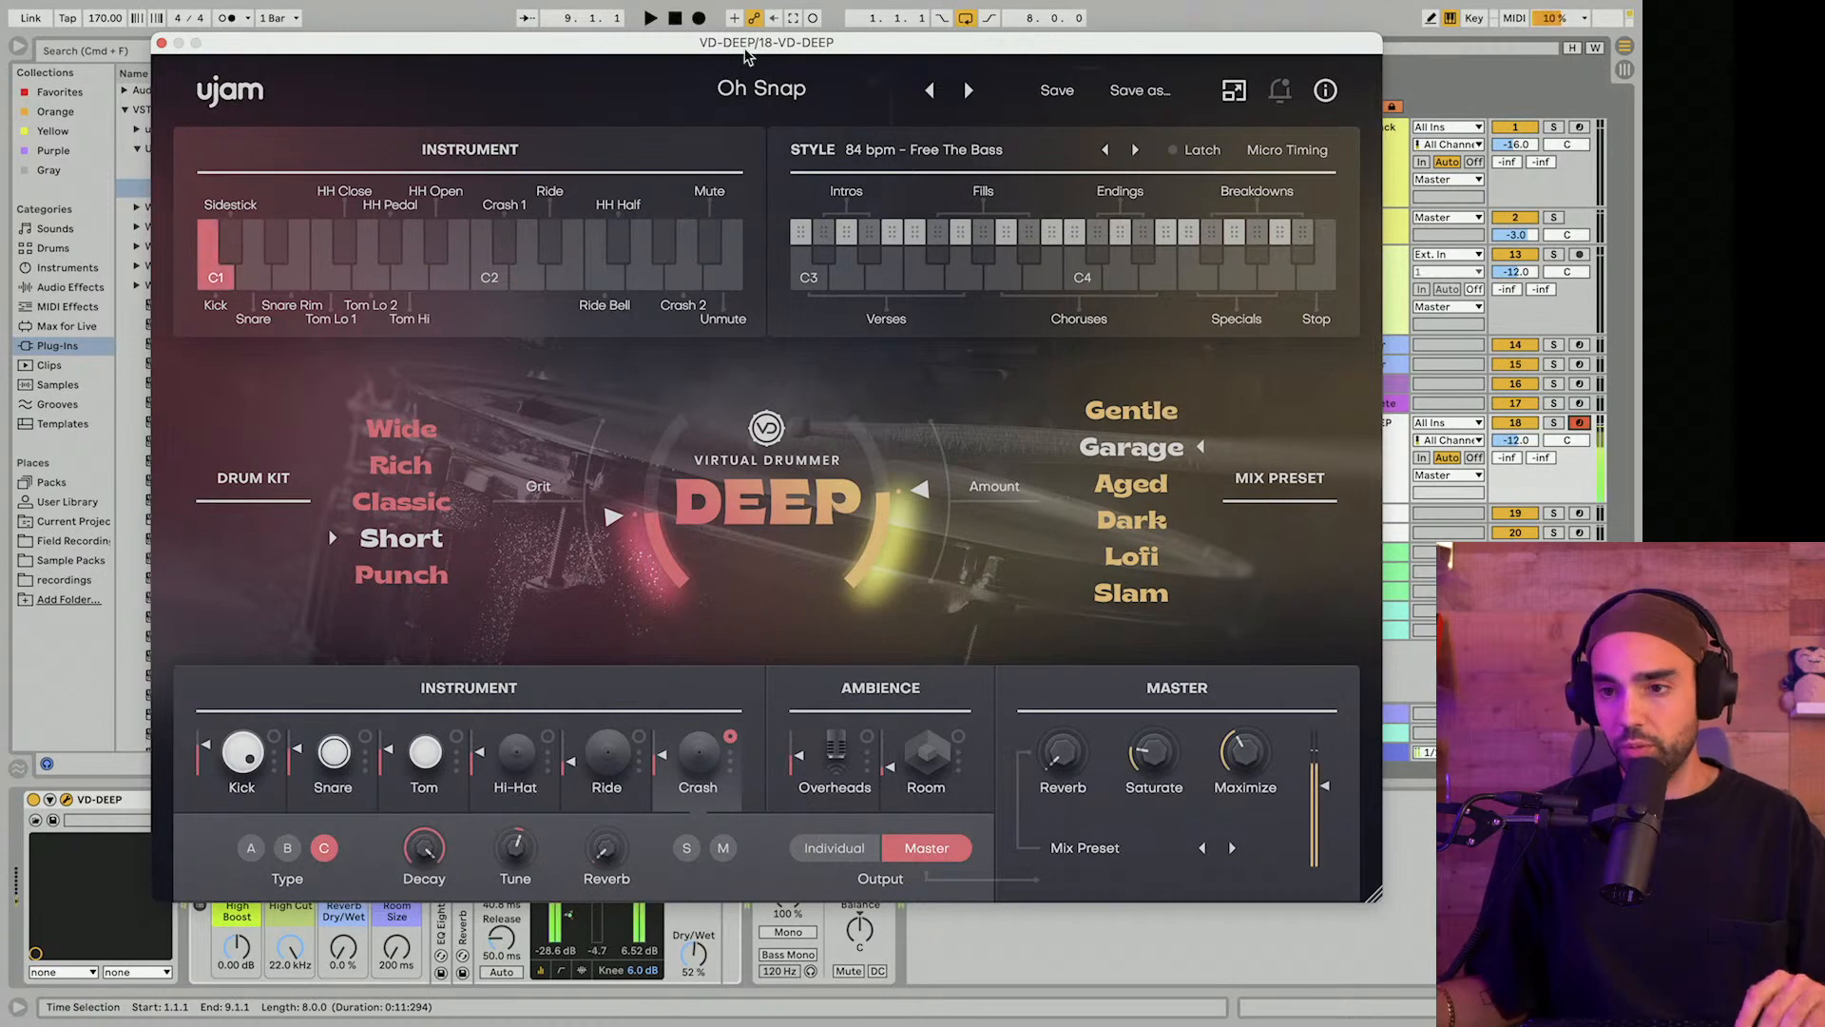
key("a")
key("a")
key("a")
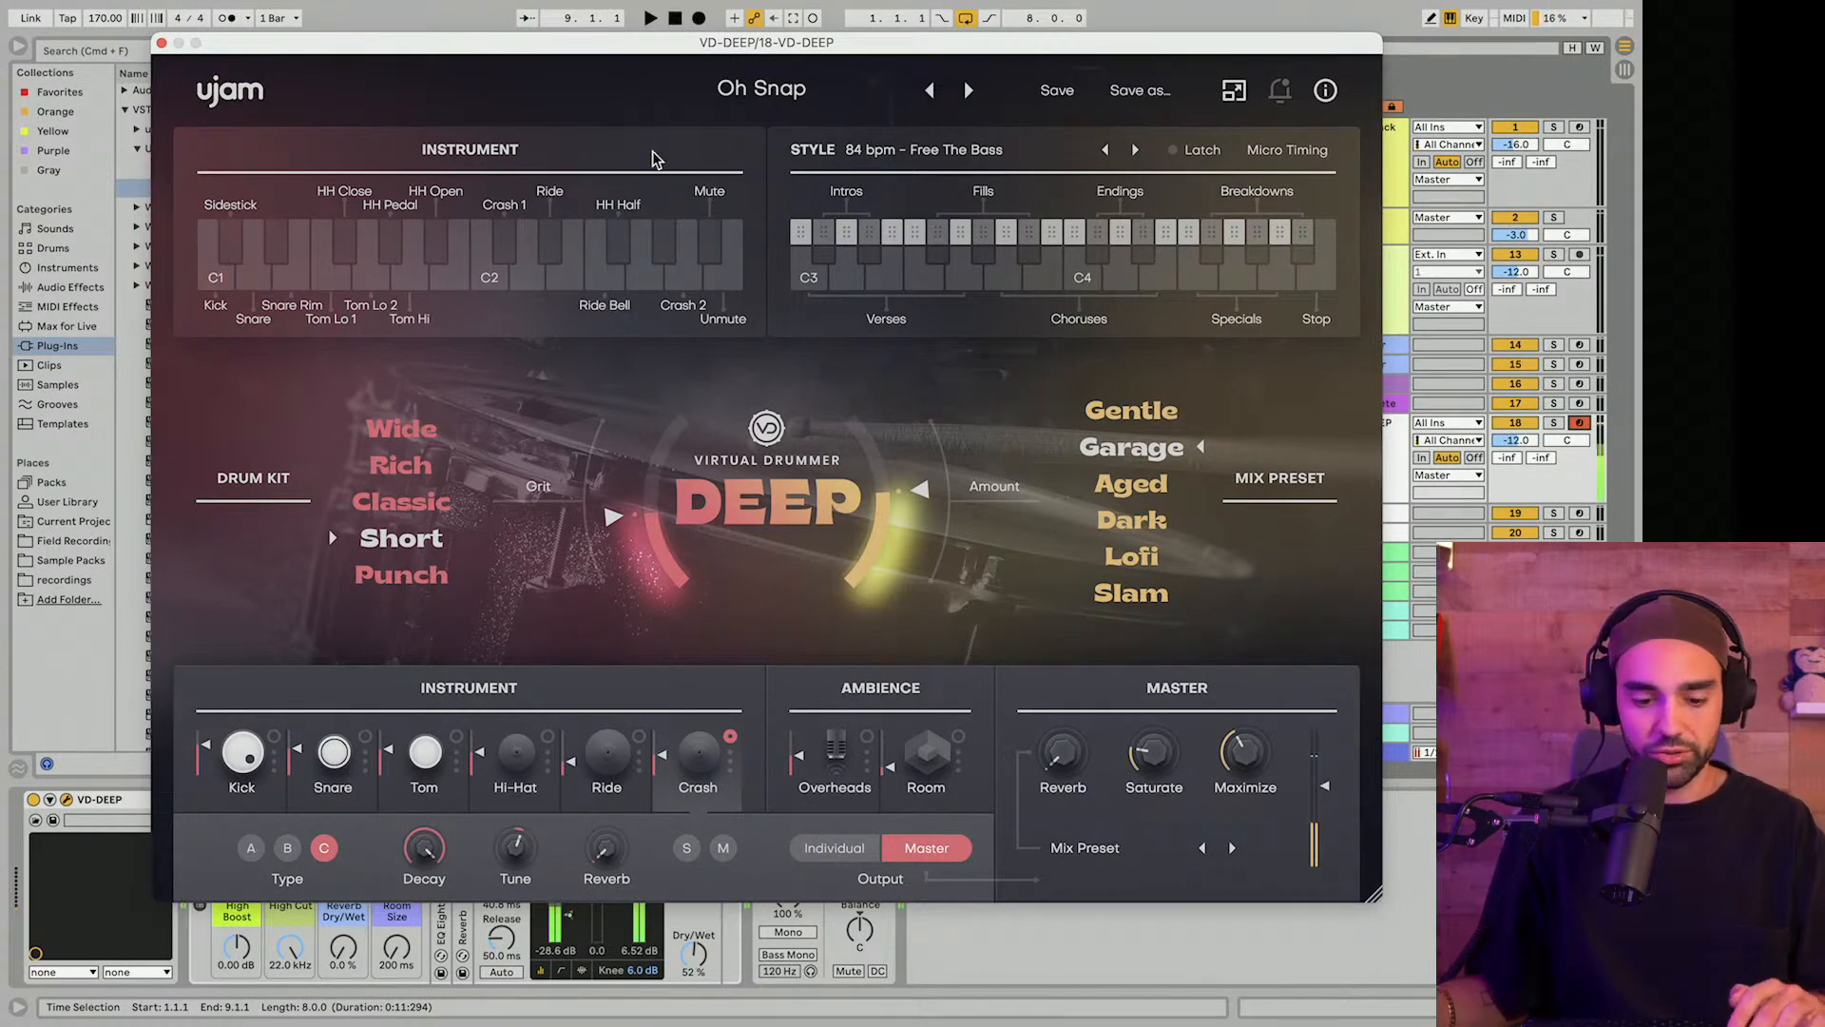
key("a")
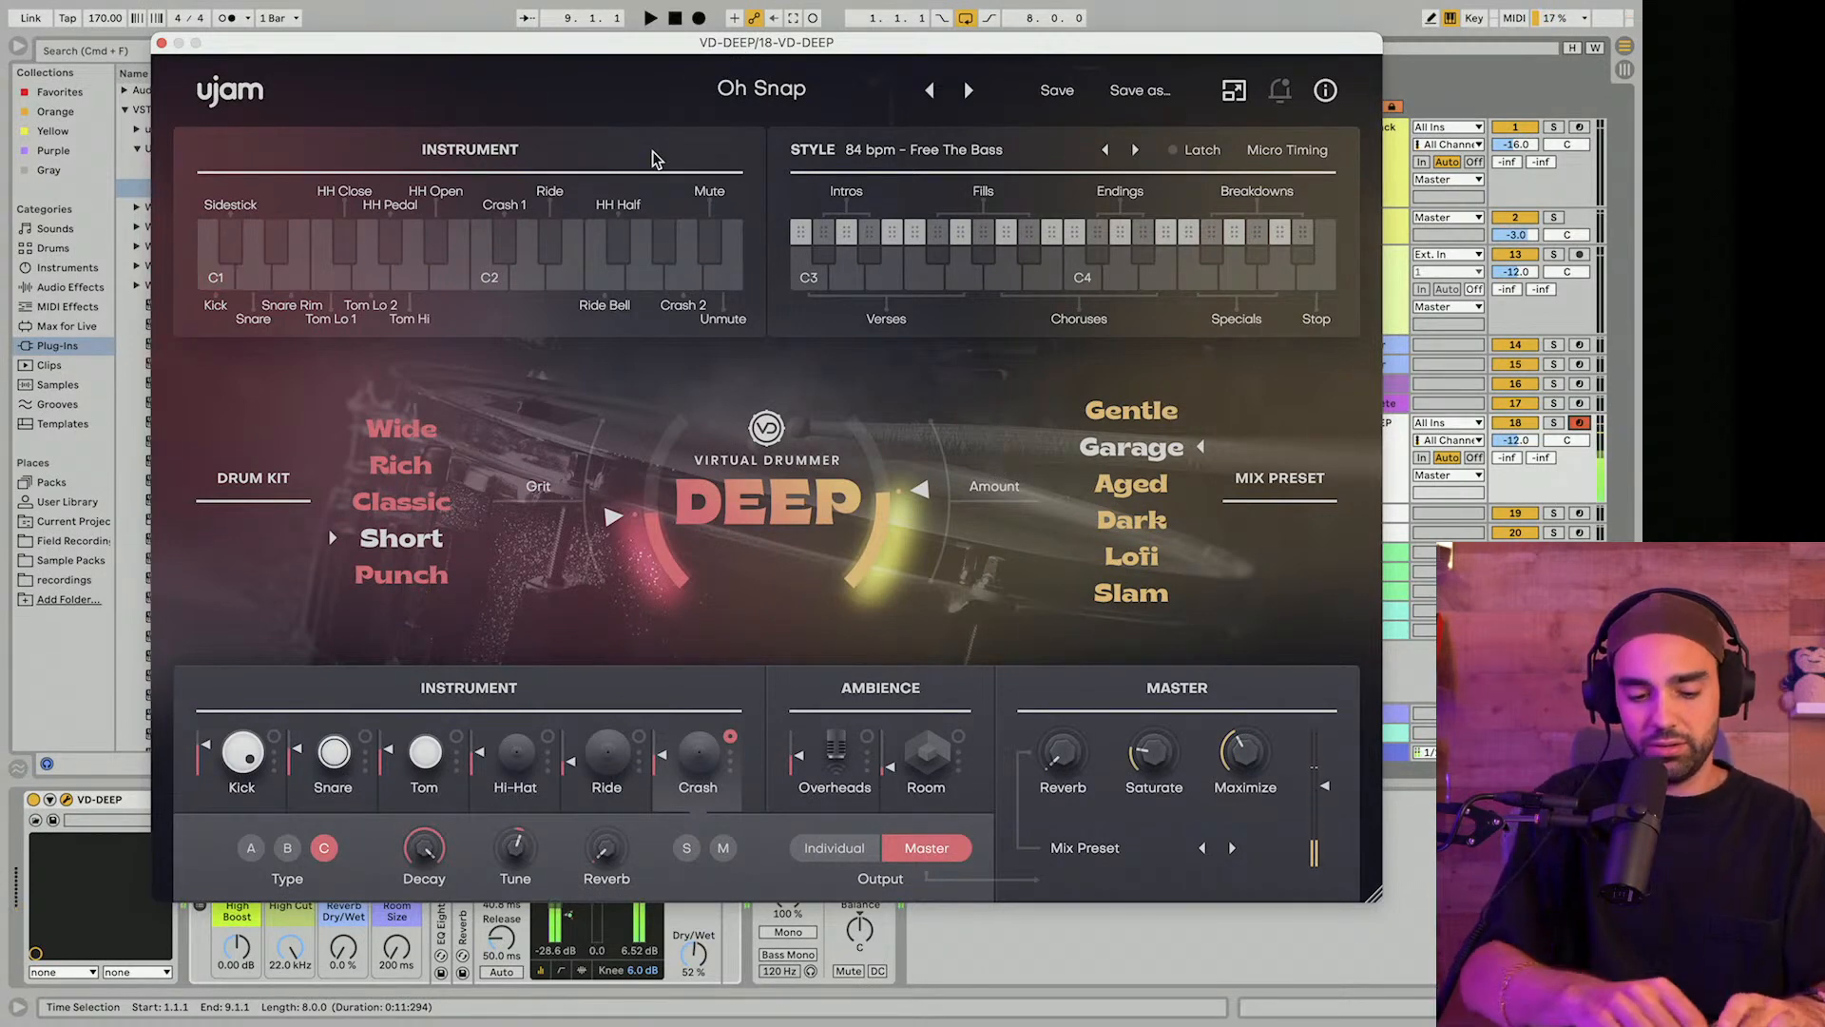
key("a")
Play a live beat on the instrument keyboard with the kick, snare and closed hi-hat to audition the kit sounds.
key("t")
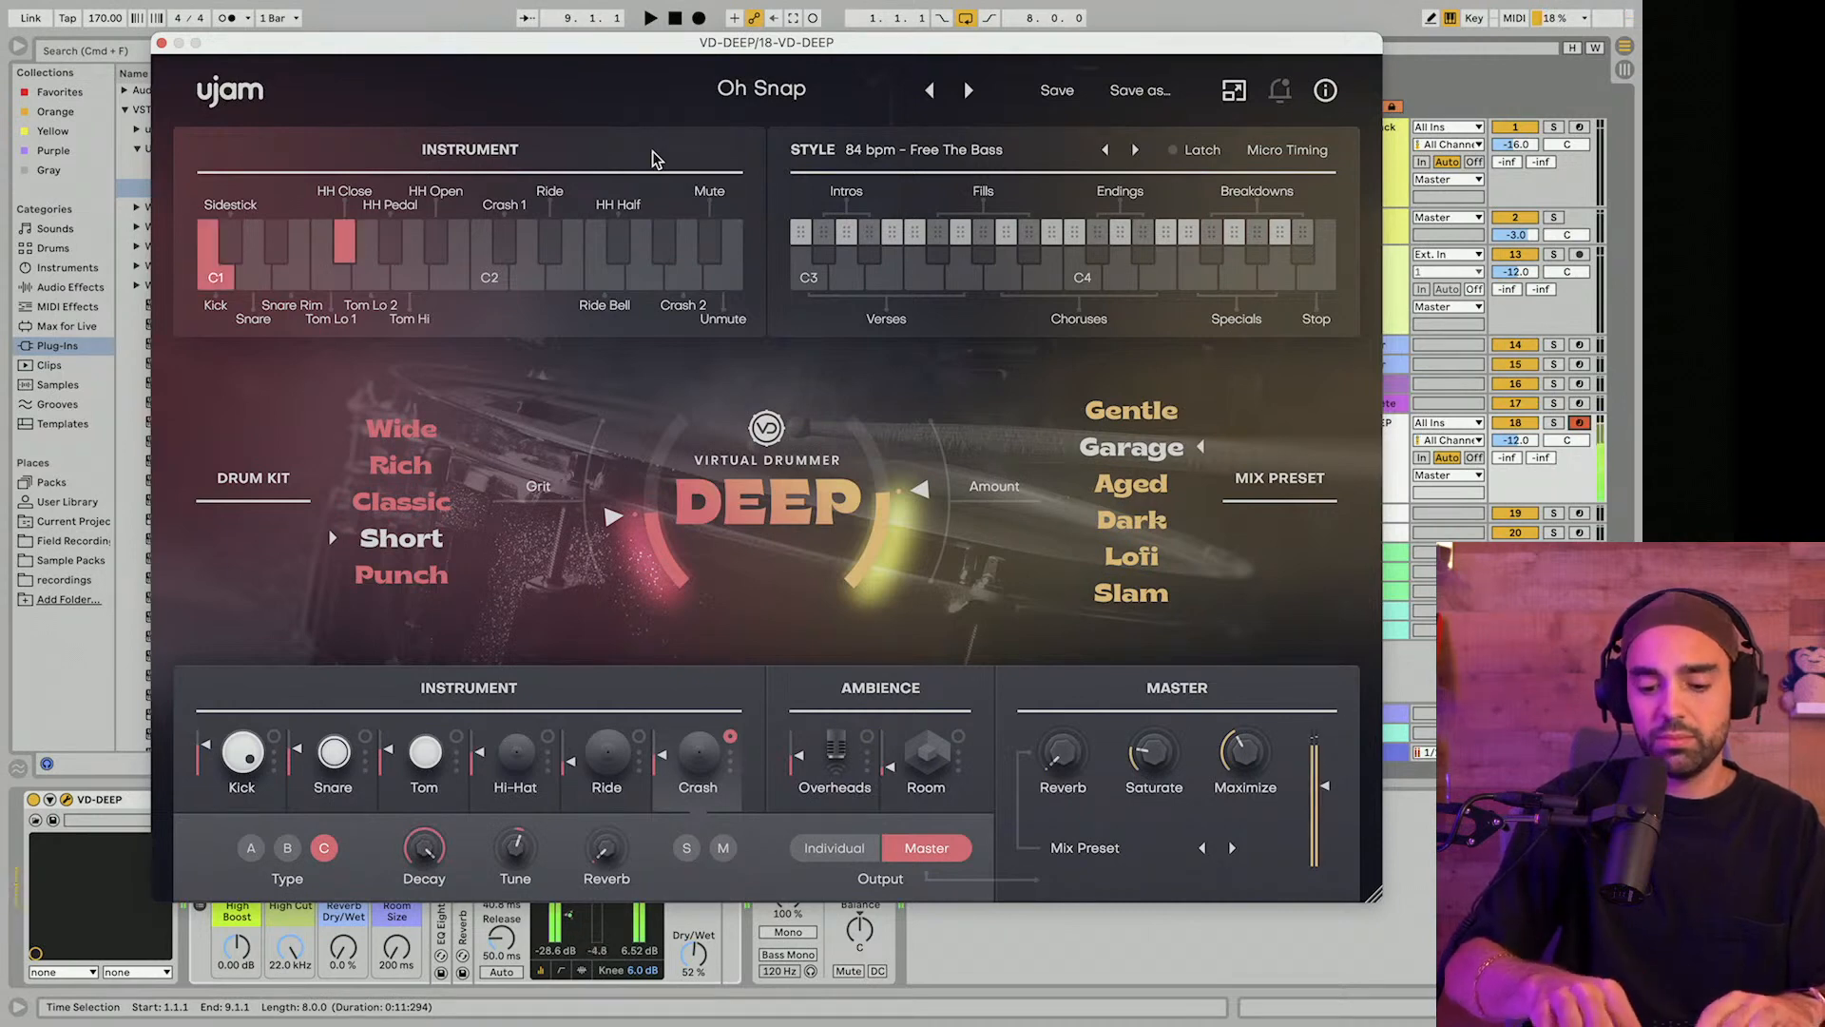
key("s")
key("t")
key("u")
key("t")
key("u")
key("s")
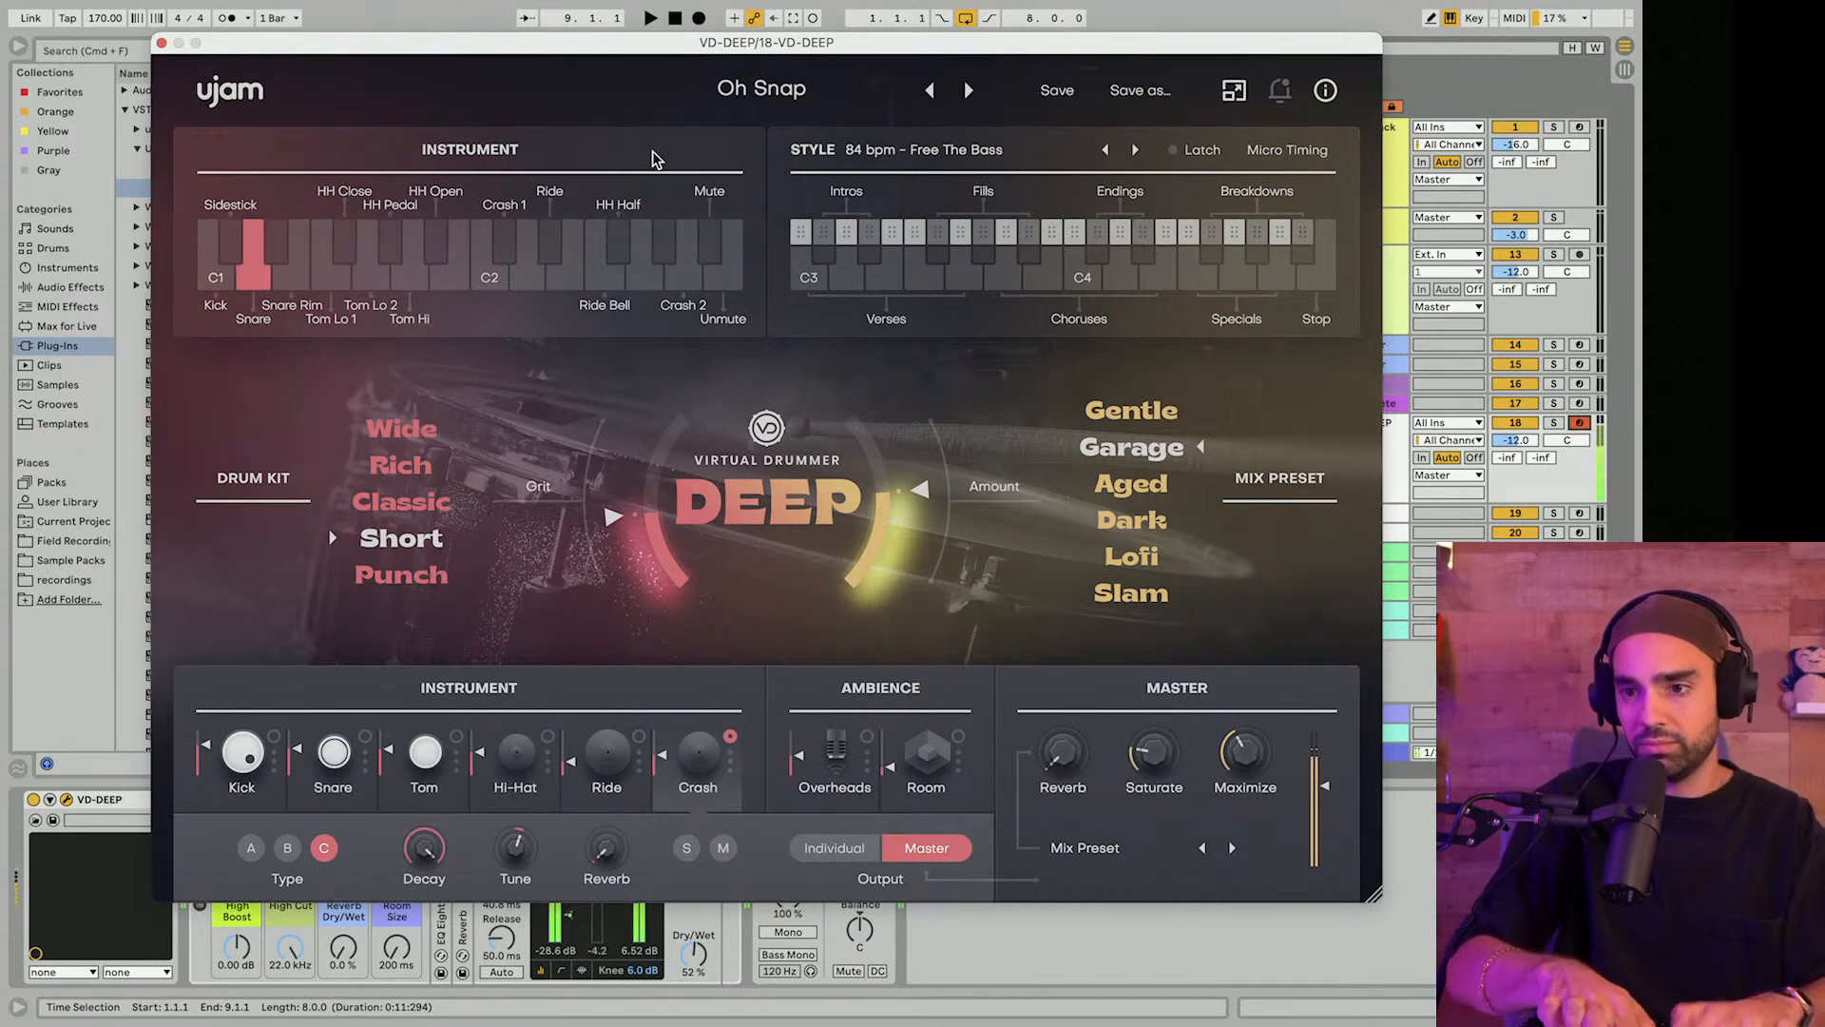
key("t")
key("u")
key("t")
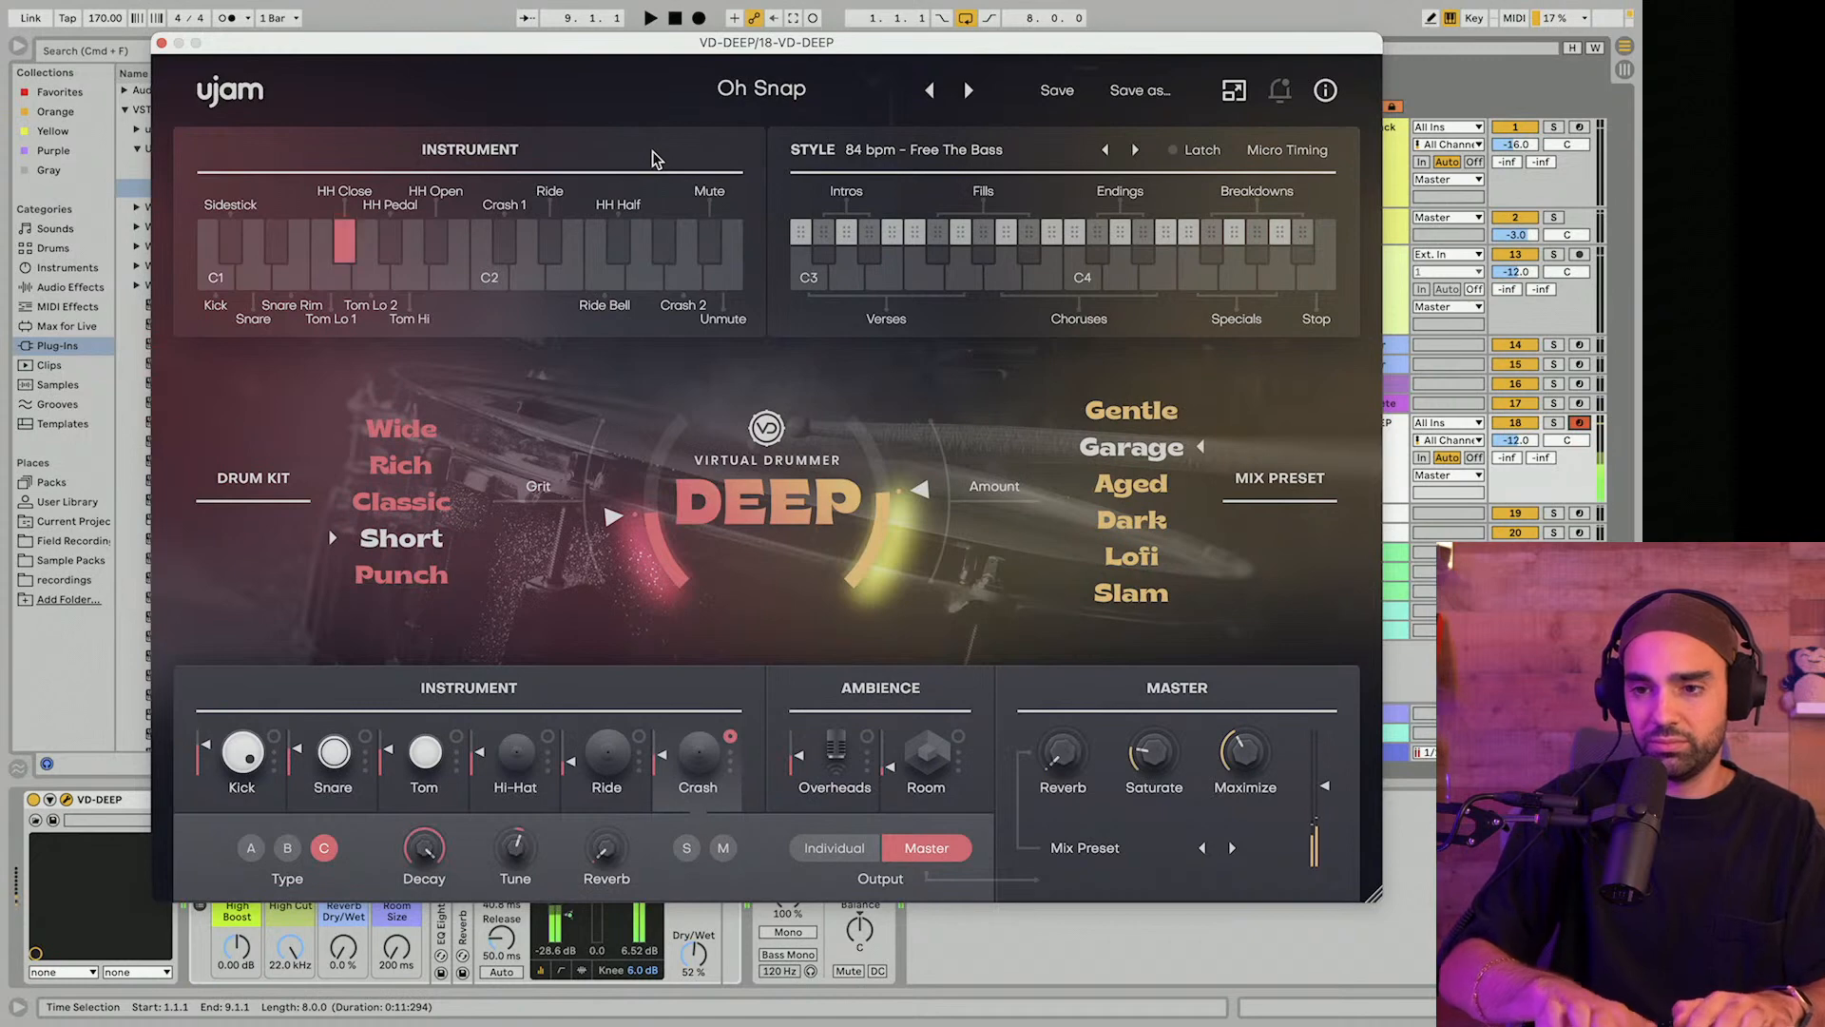
key("t")
key("s")
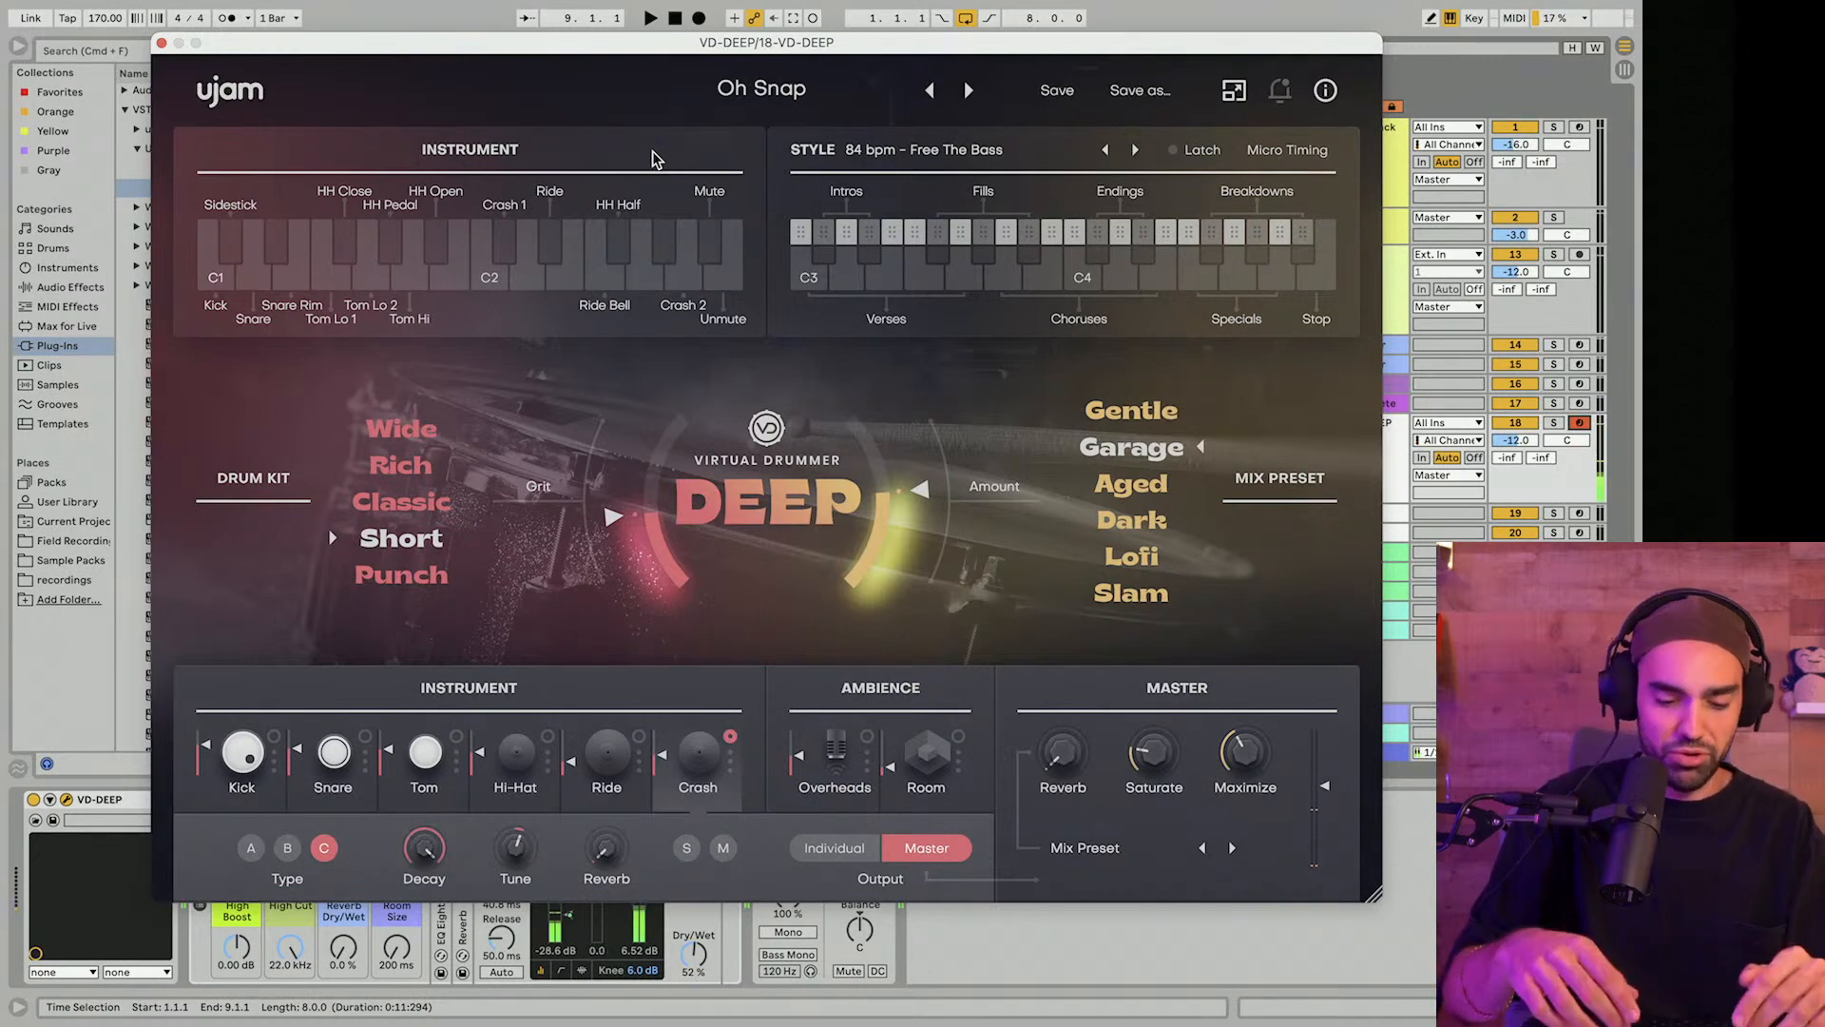
key("h")
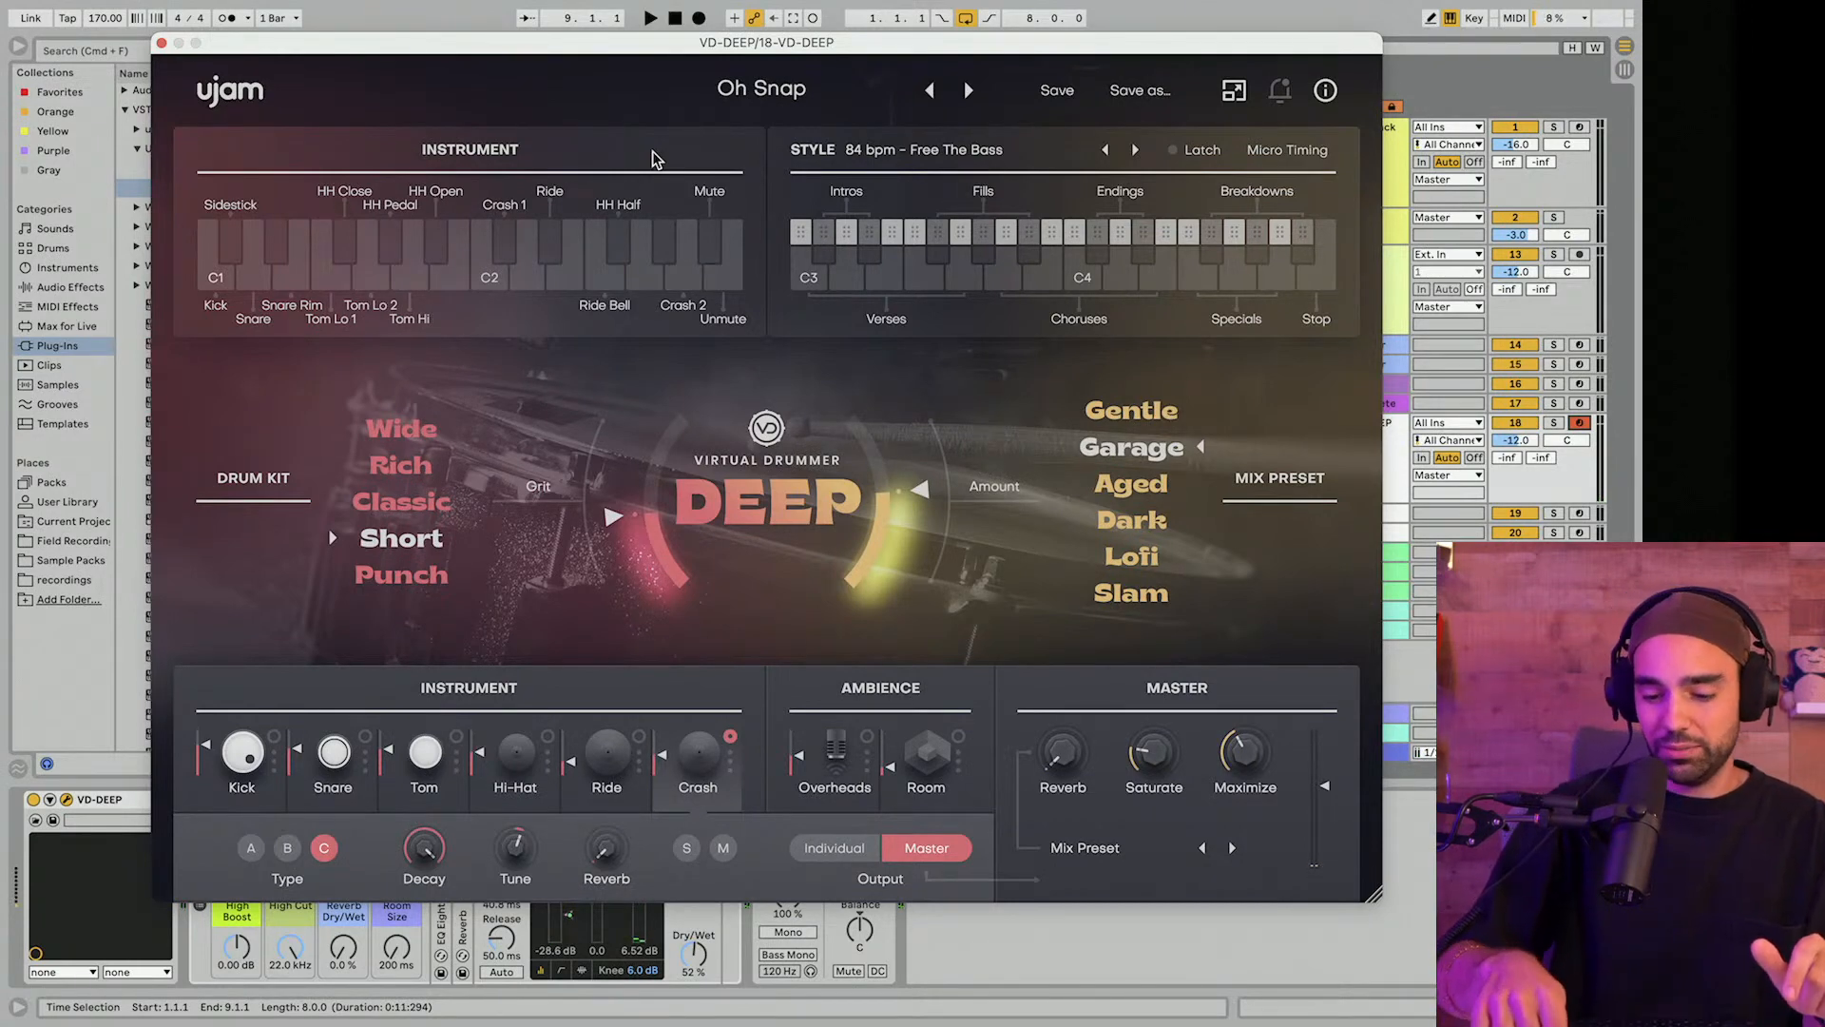
key("a")
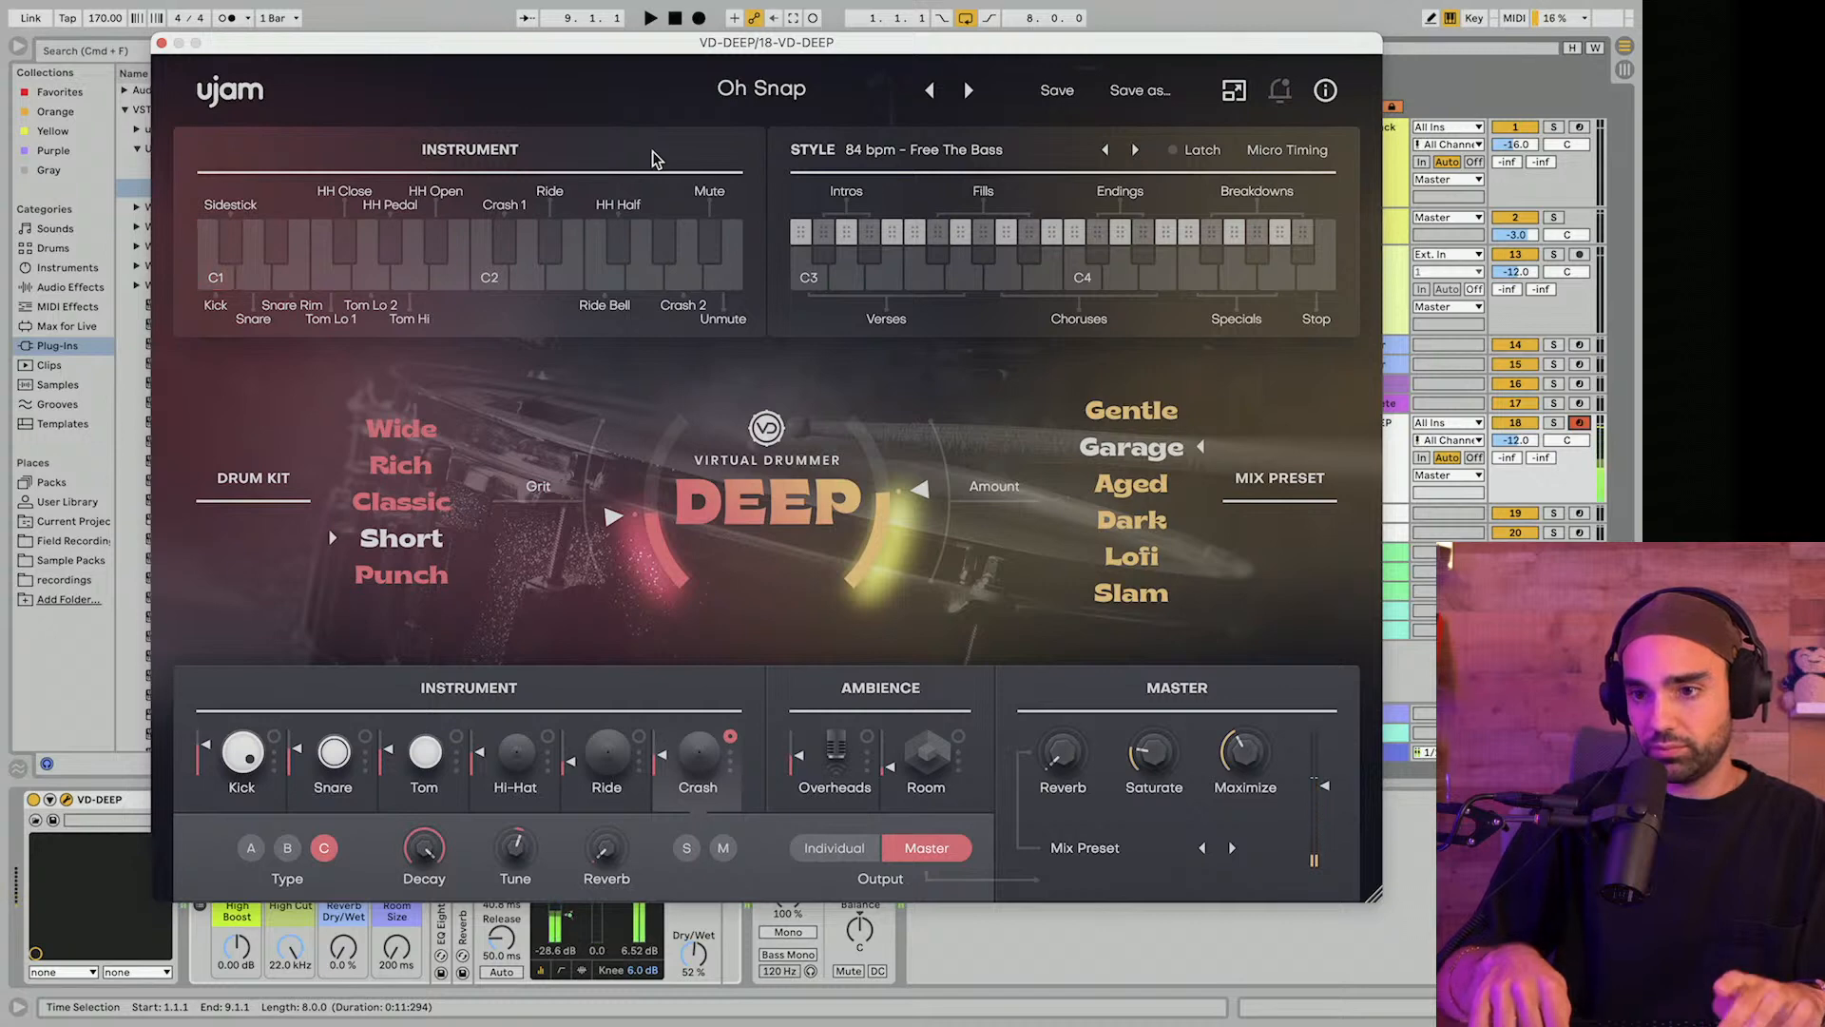
key("a")
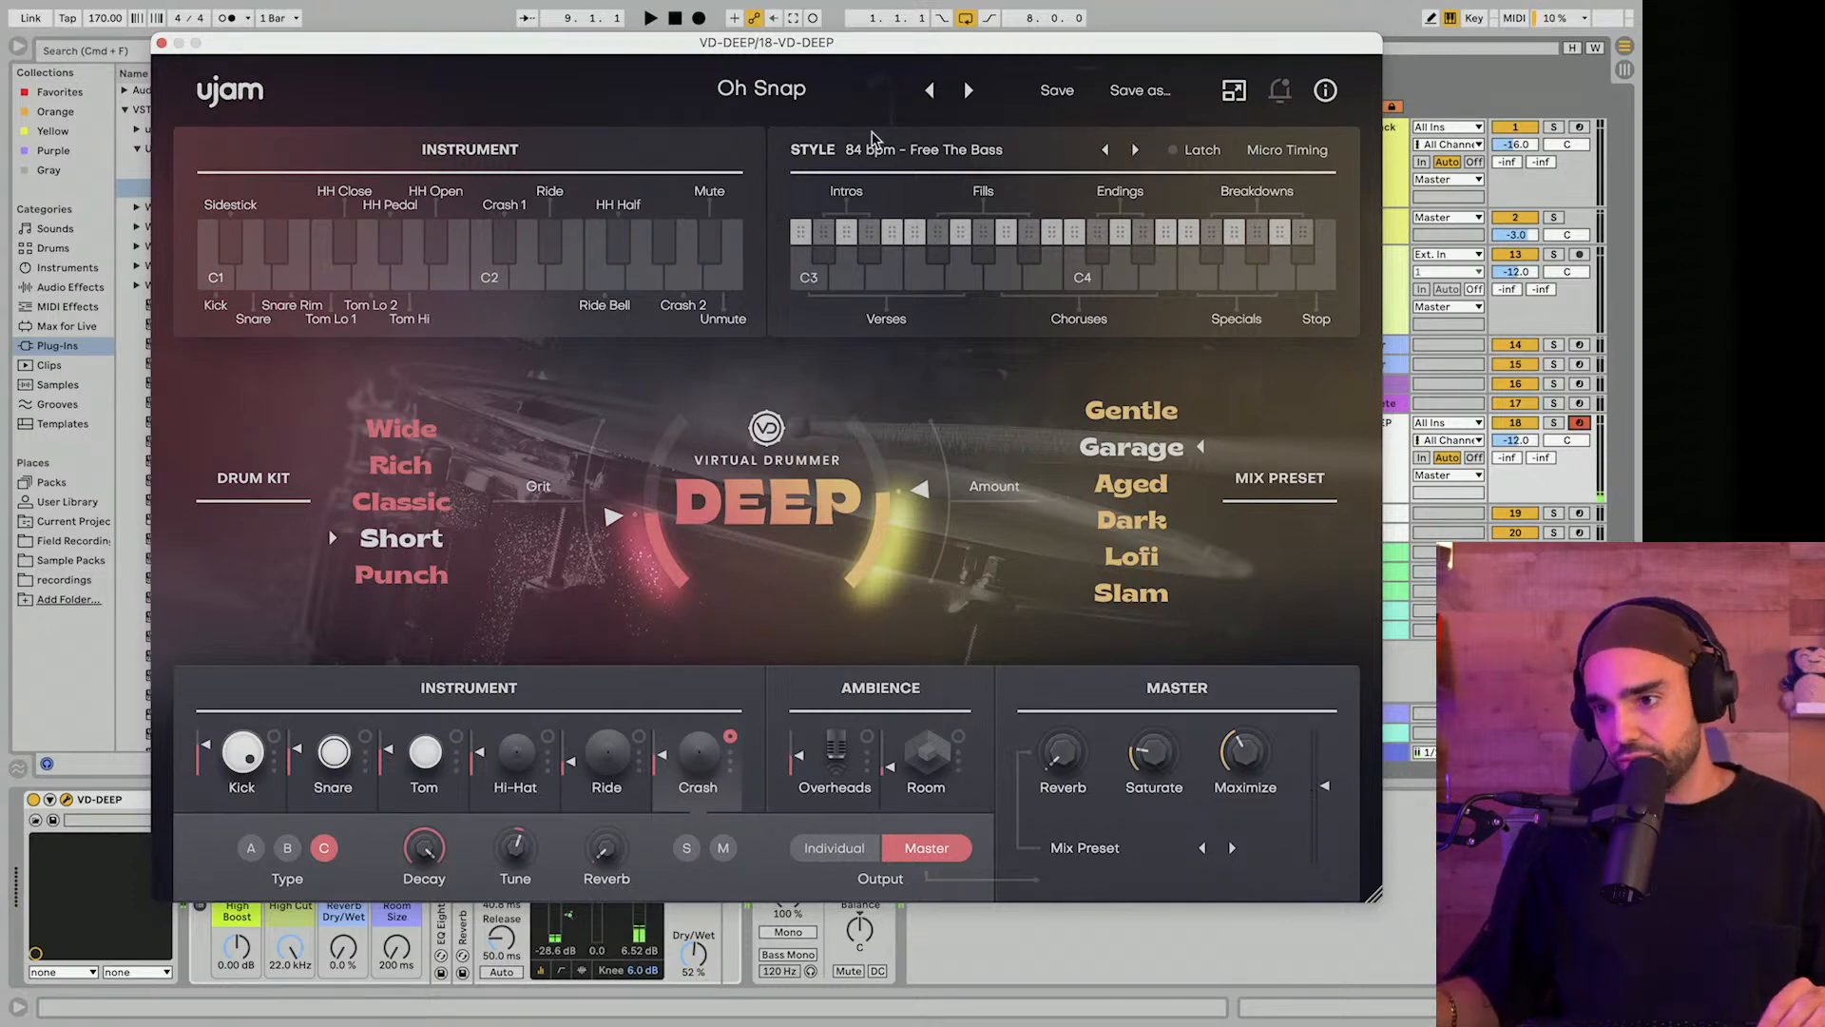
Set the project tempo to 84 BPM to match the Free The Bass style.
left_click(102, 19)
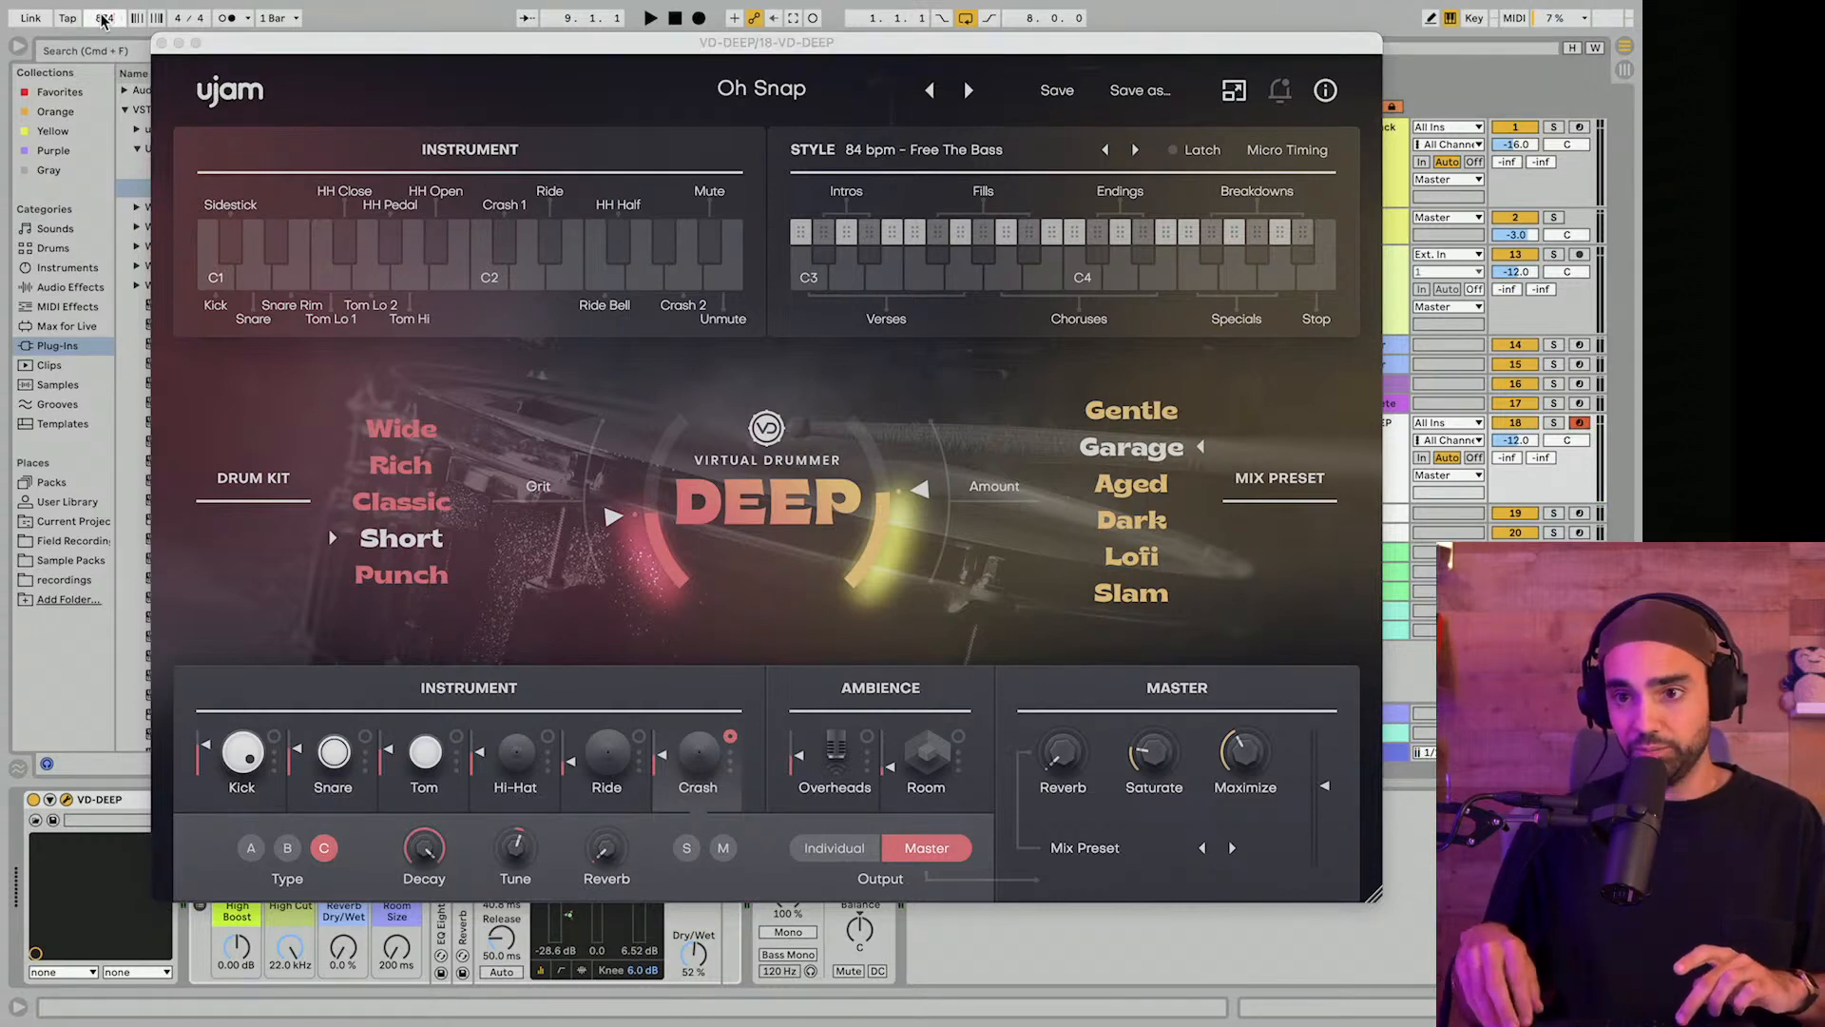
type("84")
key("Return")
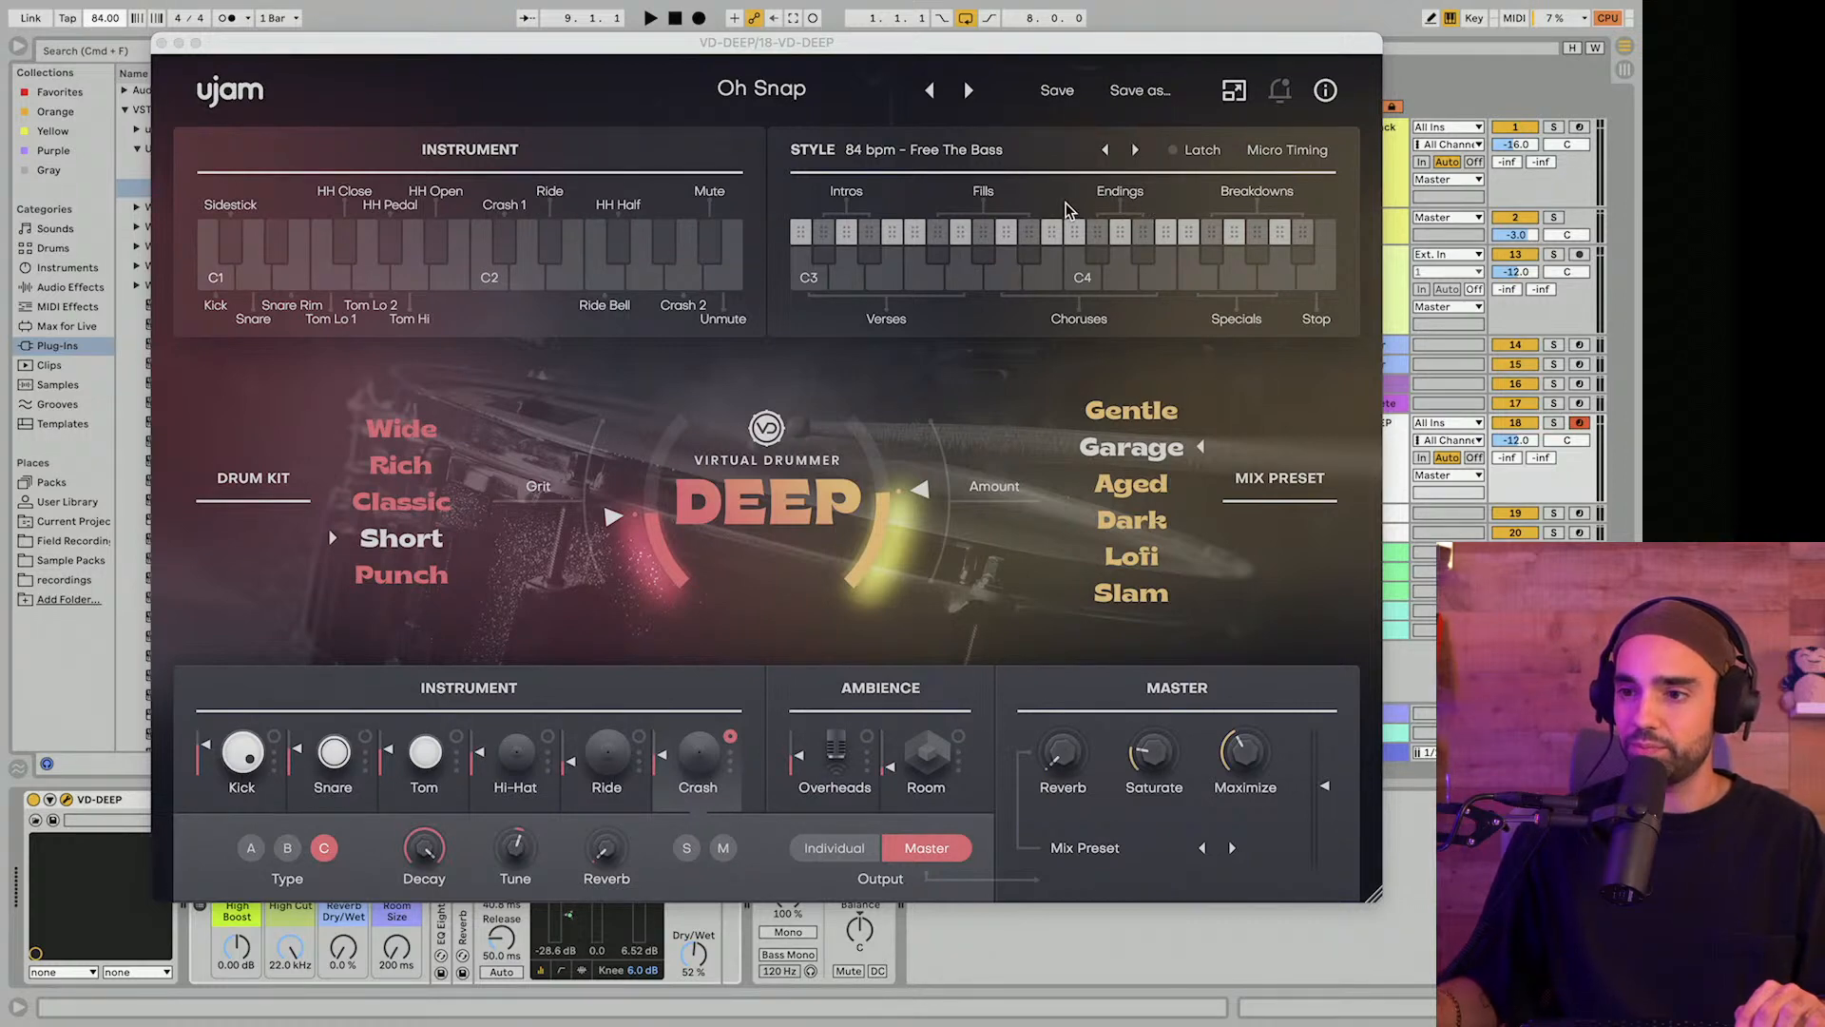
Audition the Free The Bass style phrases, starting with the C3 verse and continuing through several other verses and fills.
key("a")
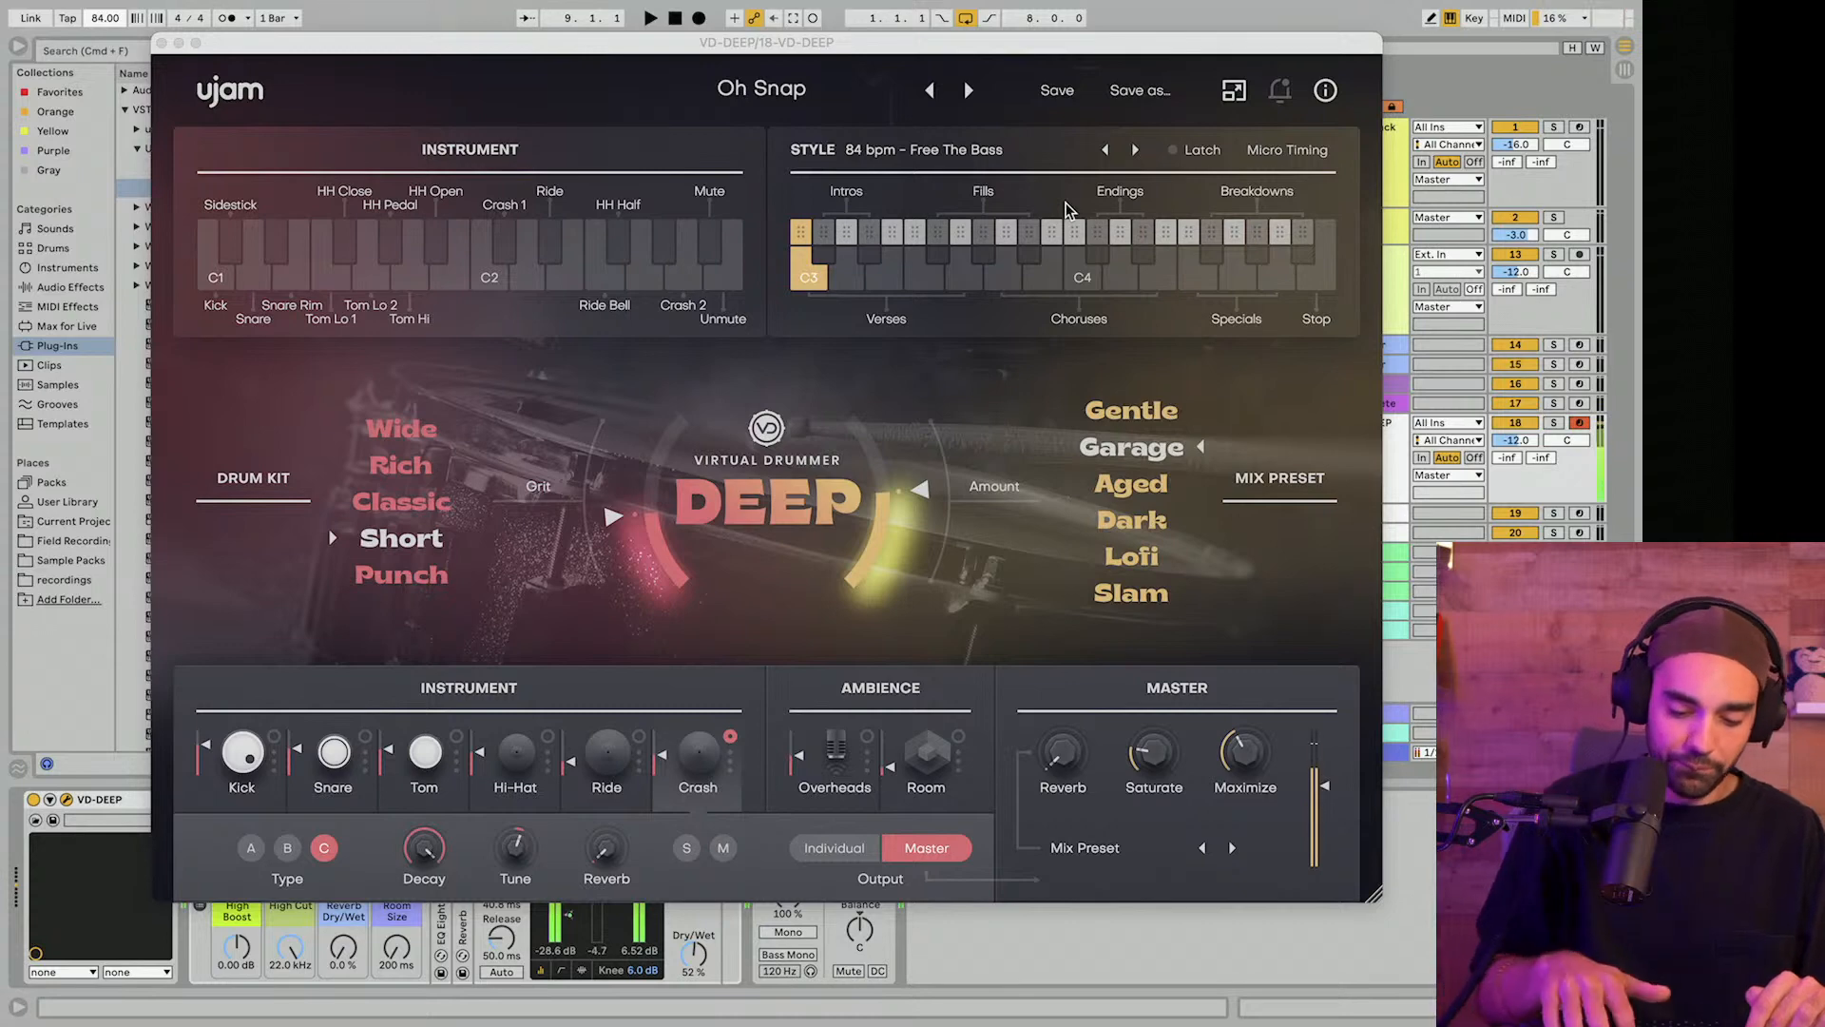
key("k")
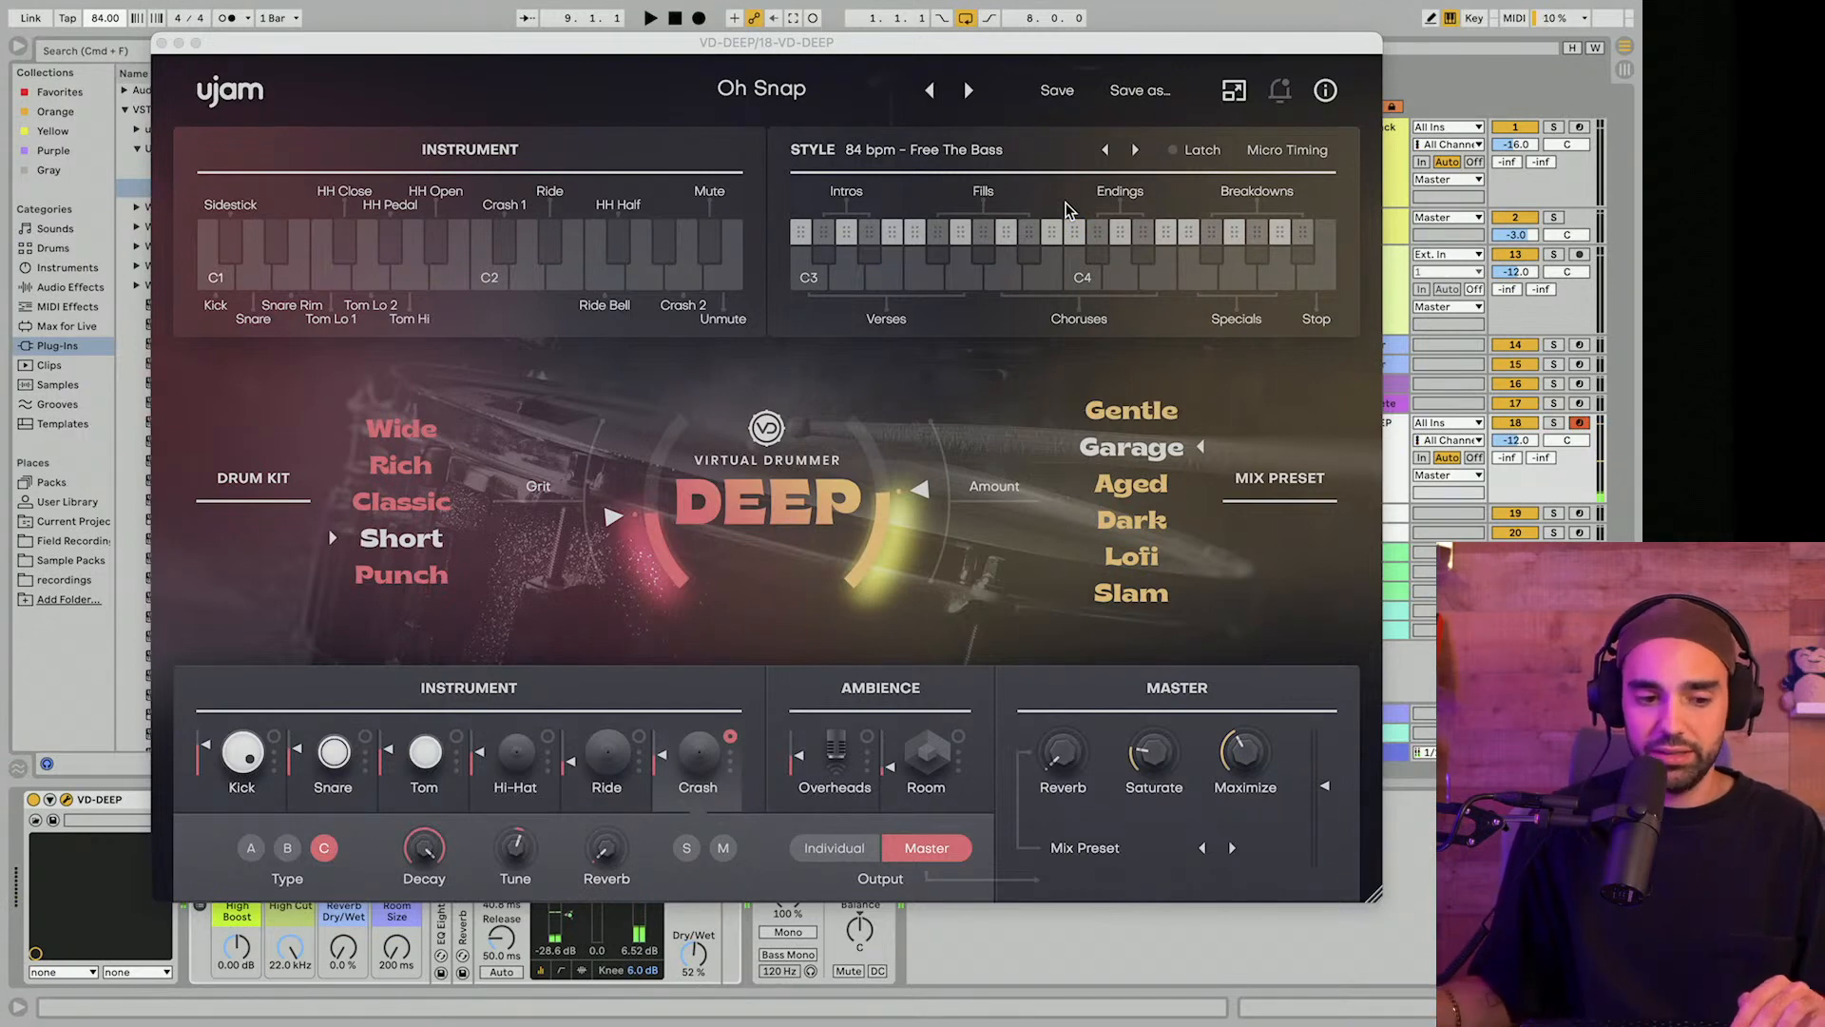
key("w")
key("e")
key("t")
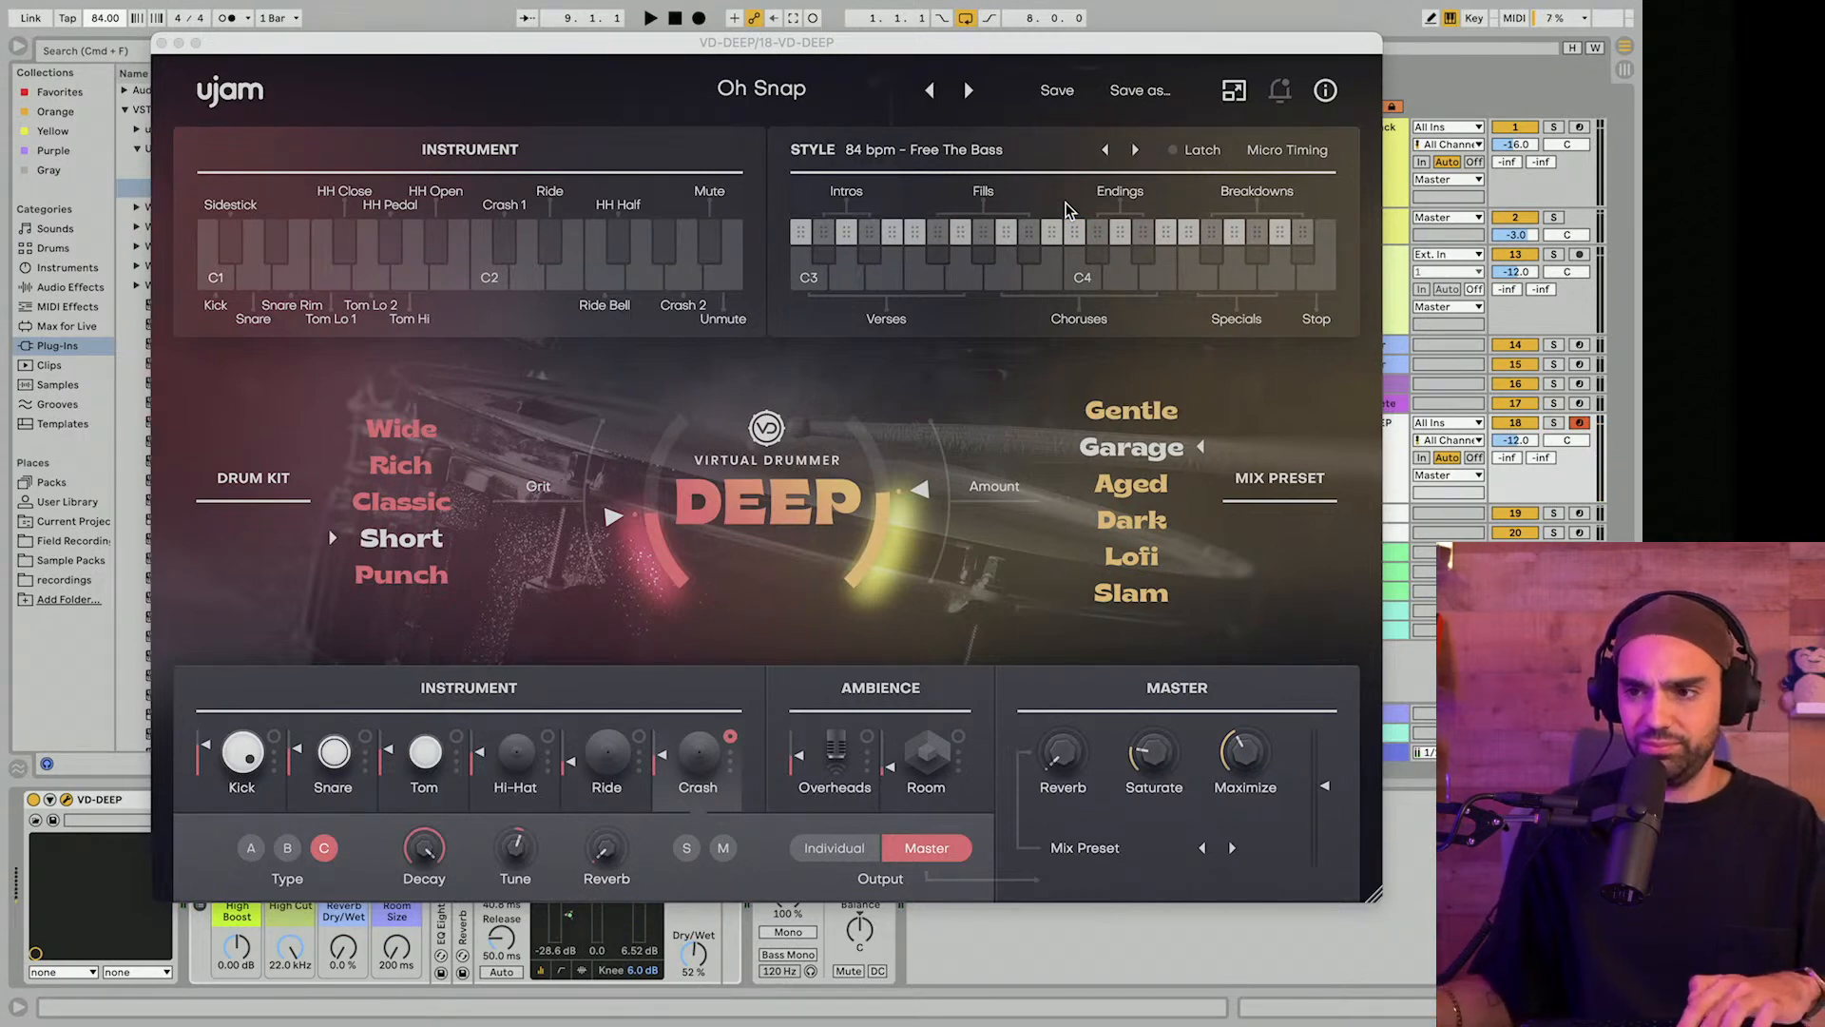
key("y")
key("f")
key("g")
key("t")
key("g")
key("y")
key("t")
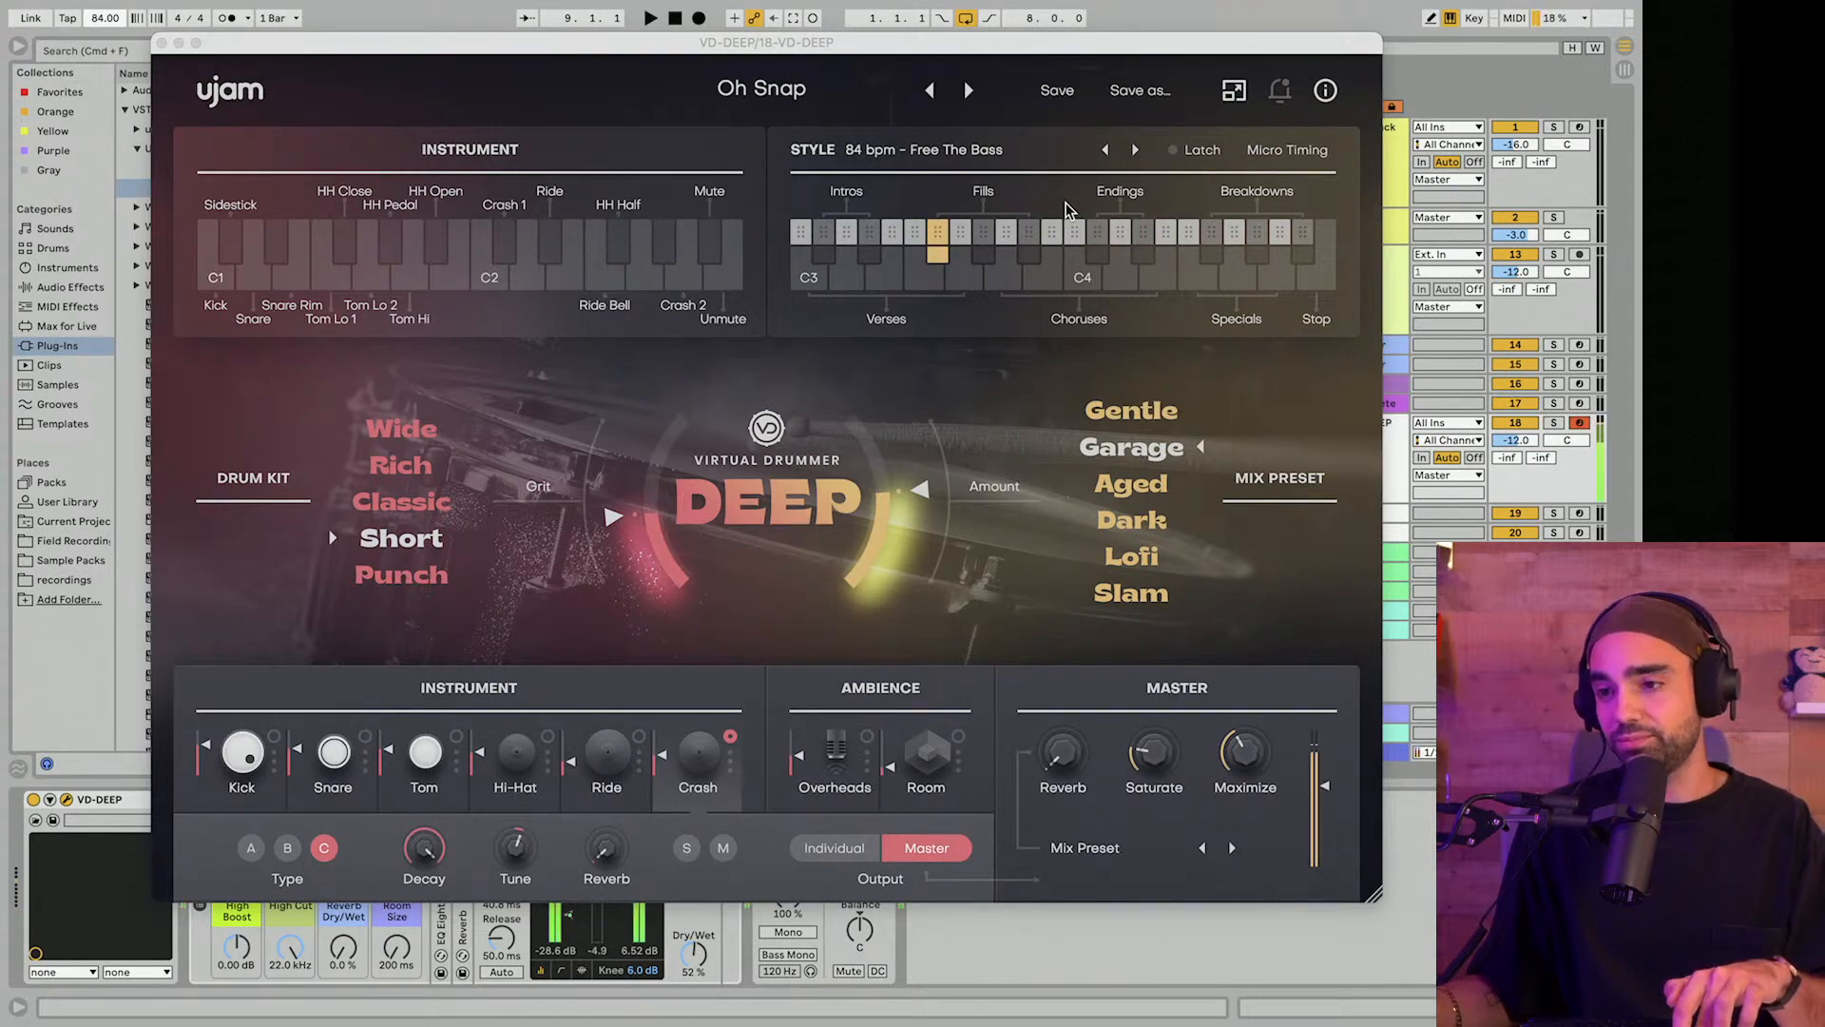
Alternate the C3 verse with a fill and audition the chorus phrases on A3 and B3.
key("a")
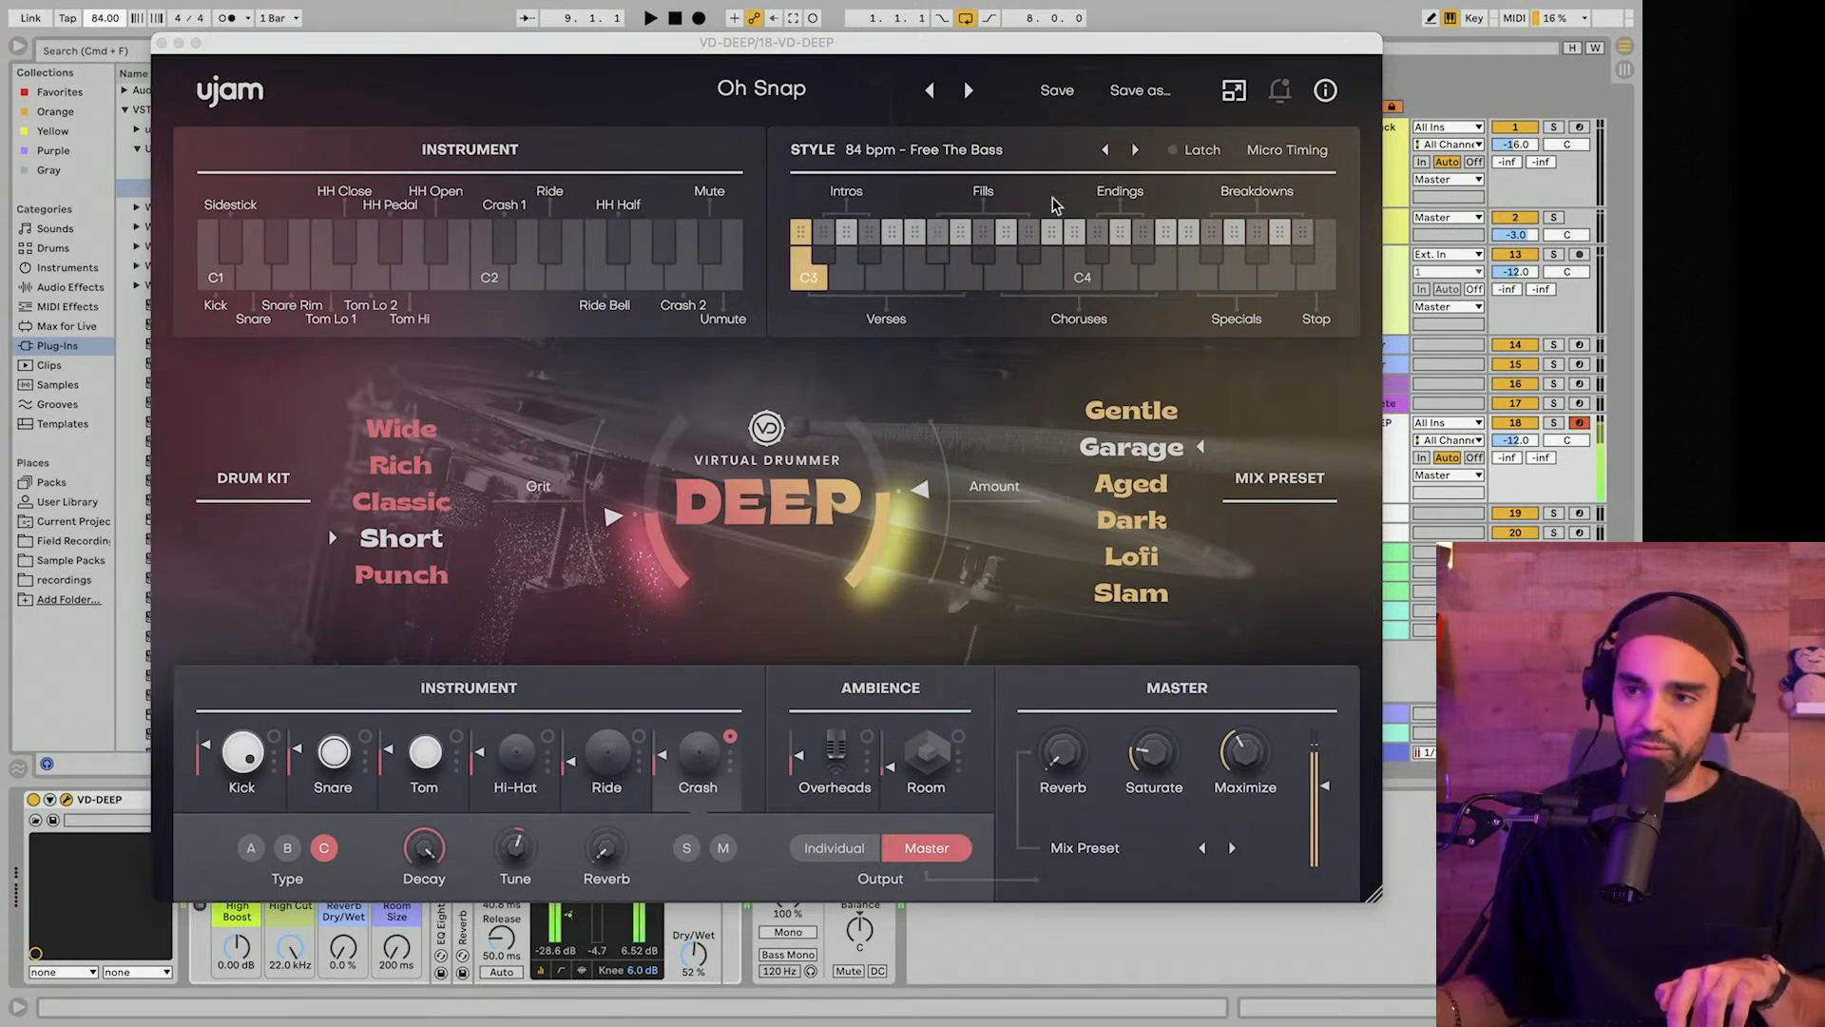
key("t")
key("a")
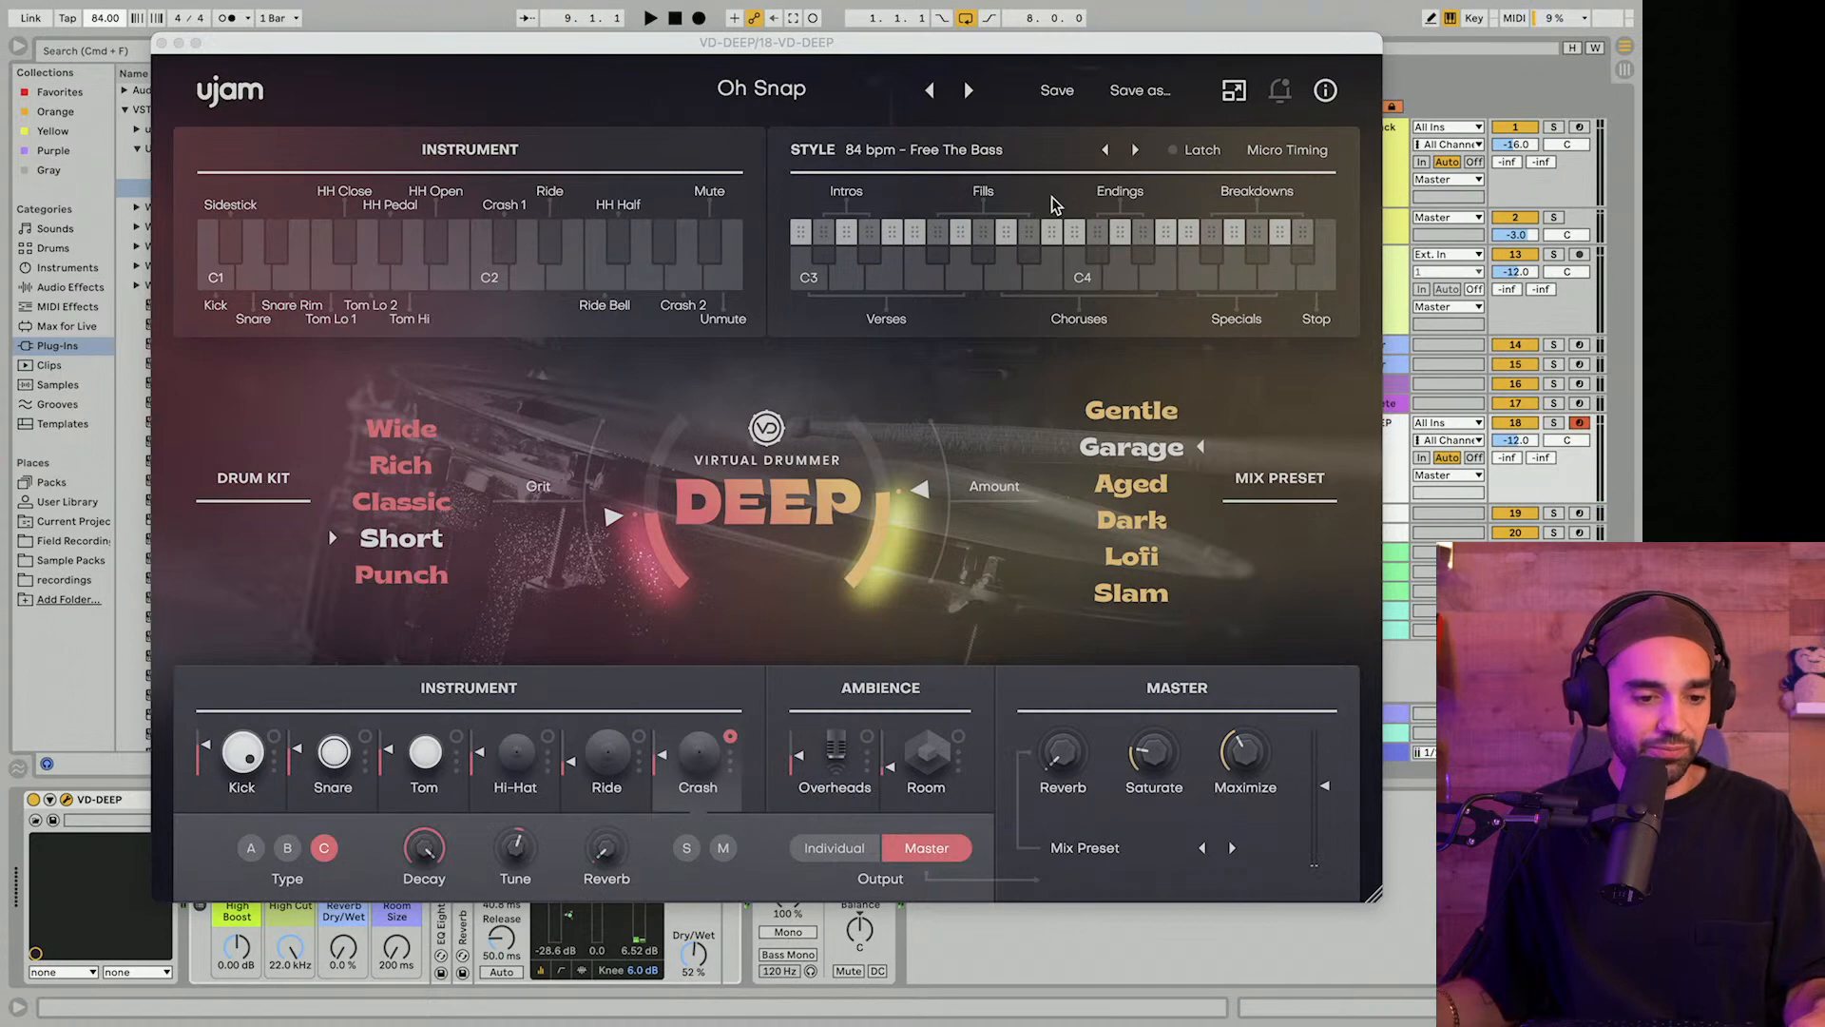
key("h")
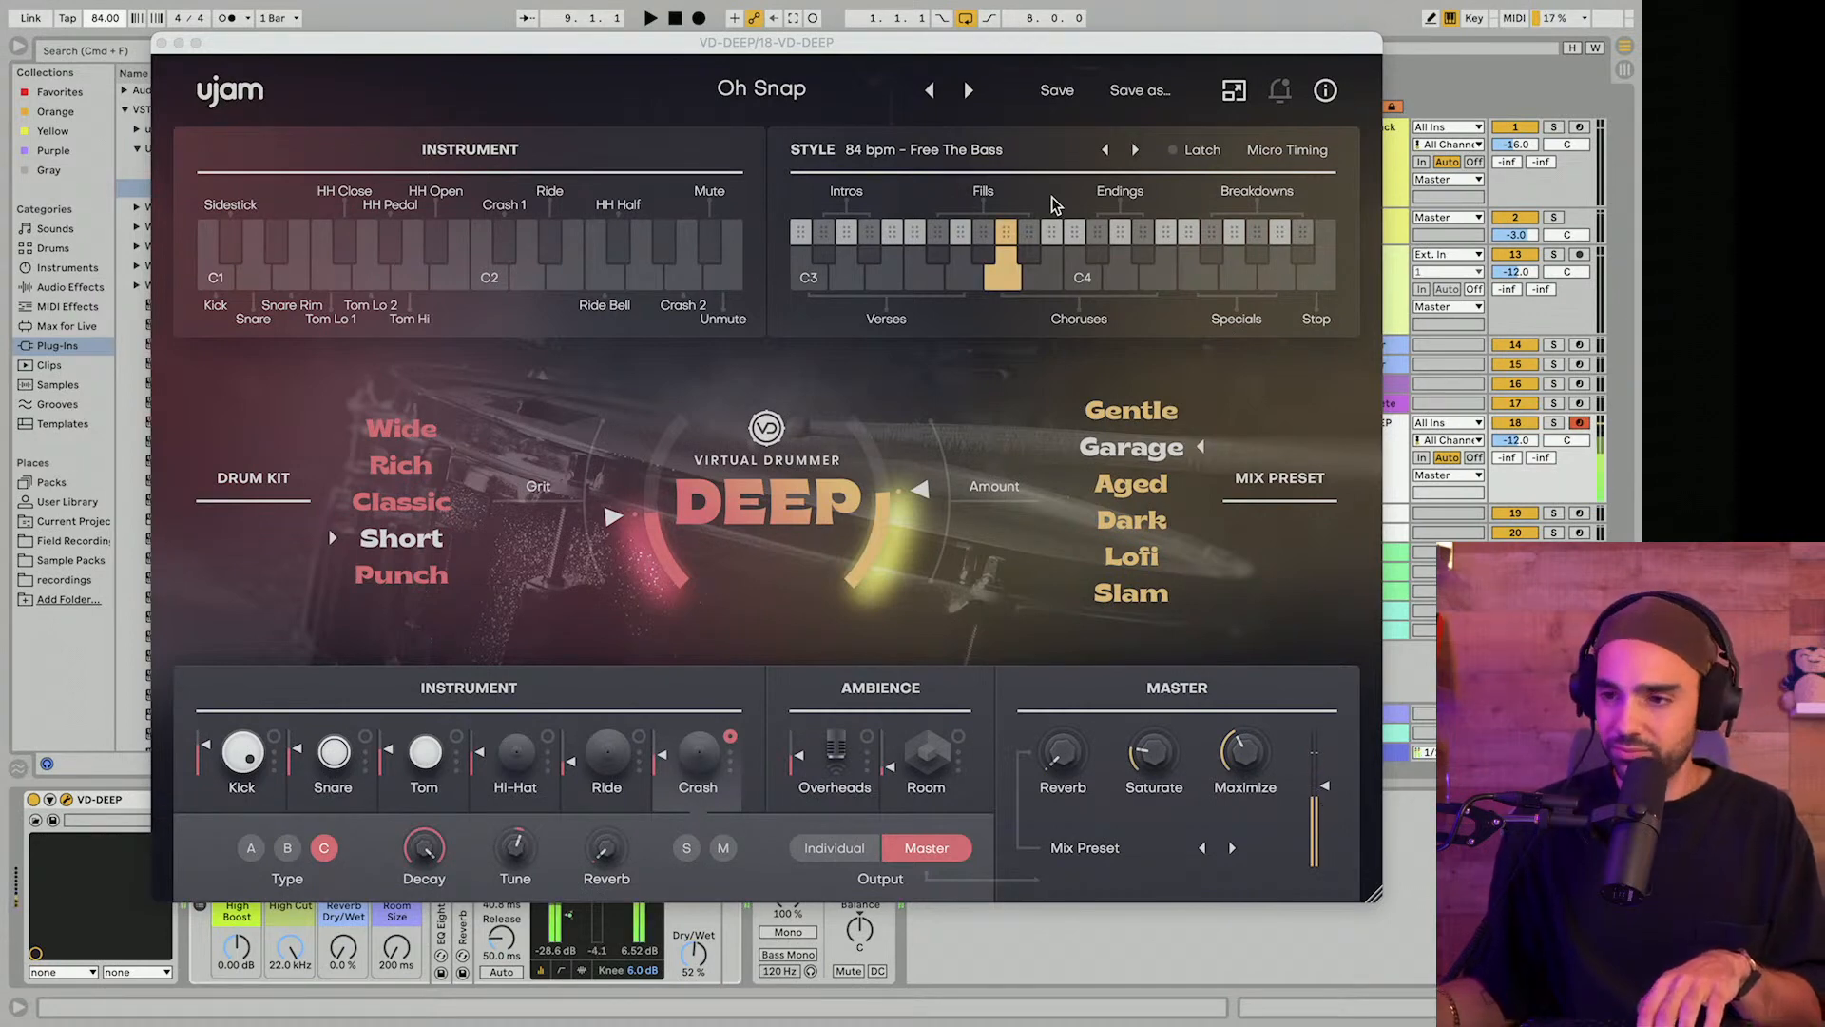
key("j")
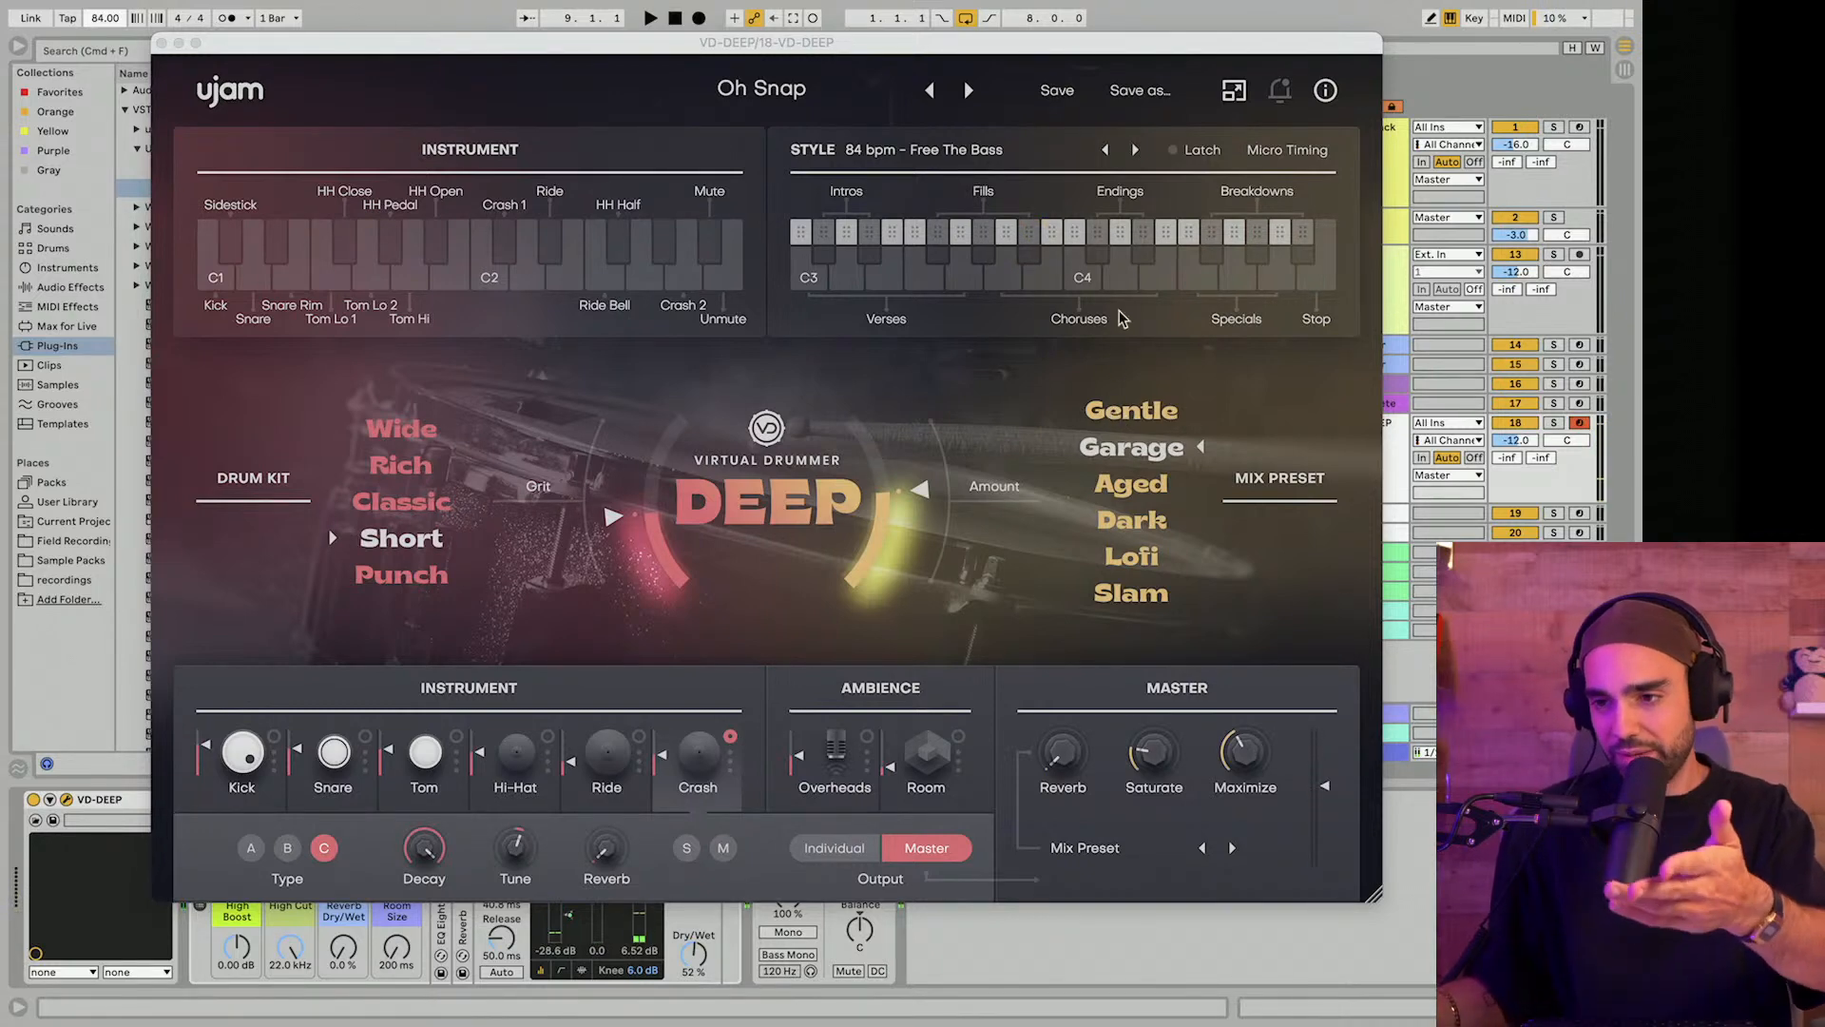
left_click_drag(1277, 45, 1249, 41)
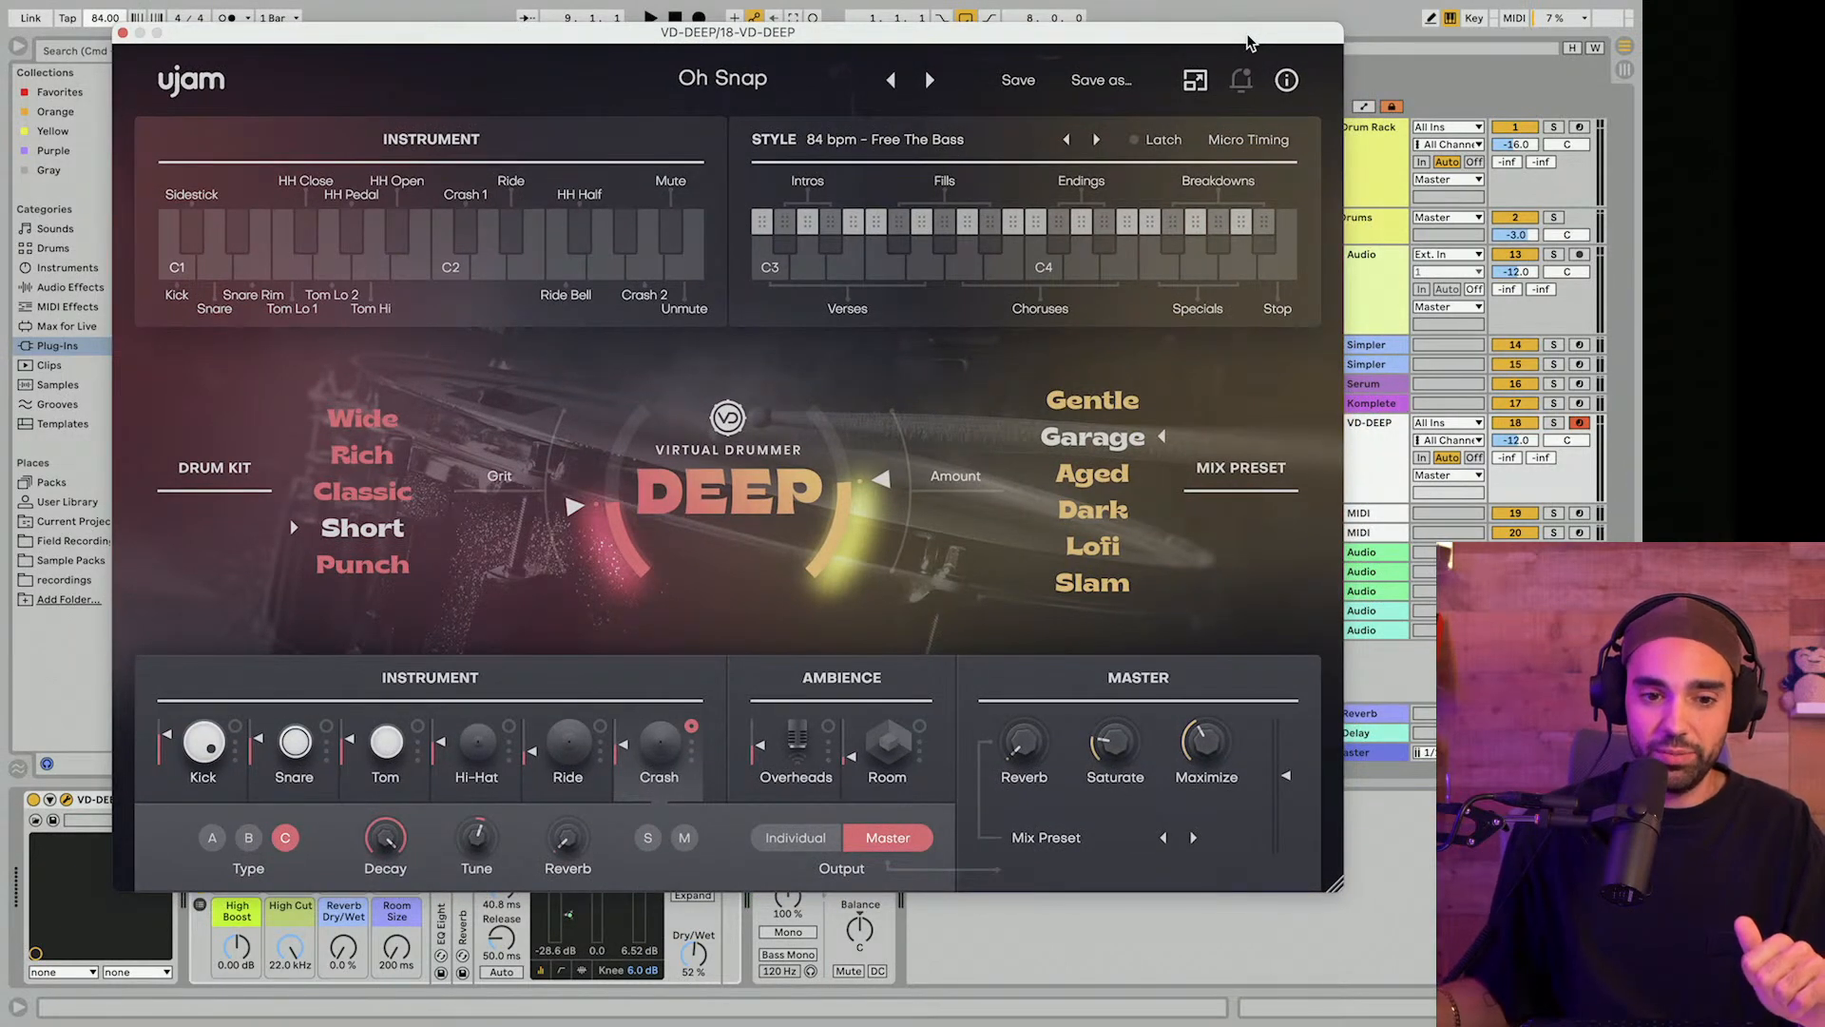
key("g")
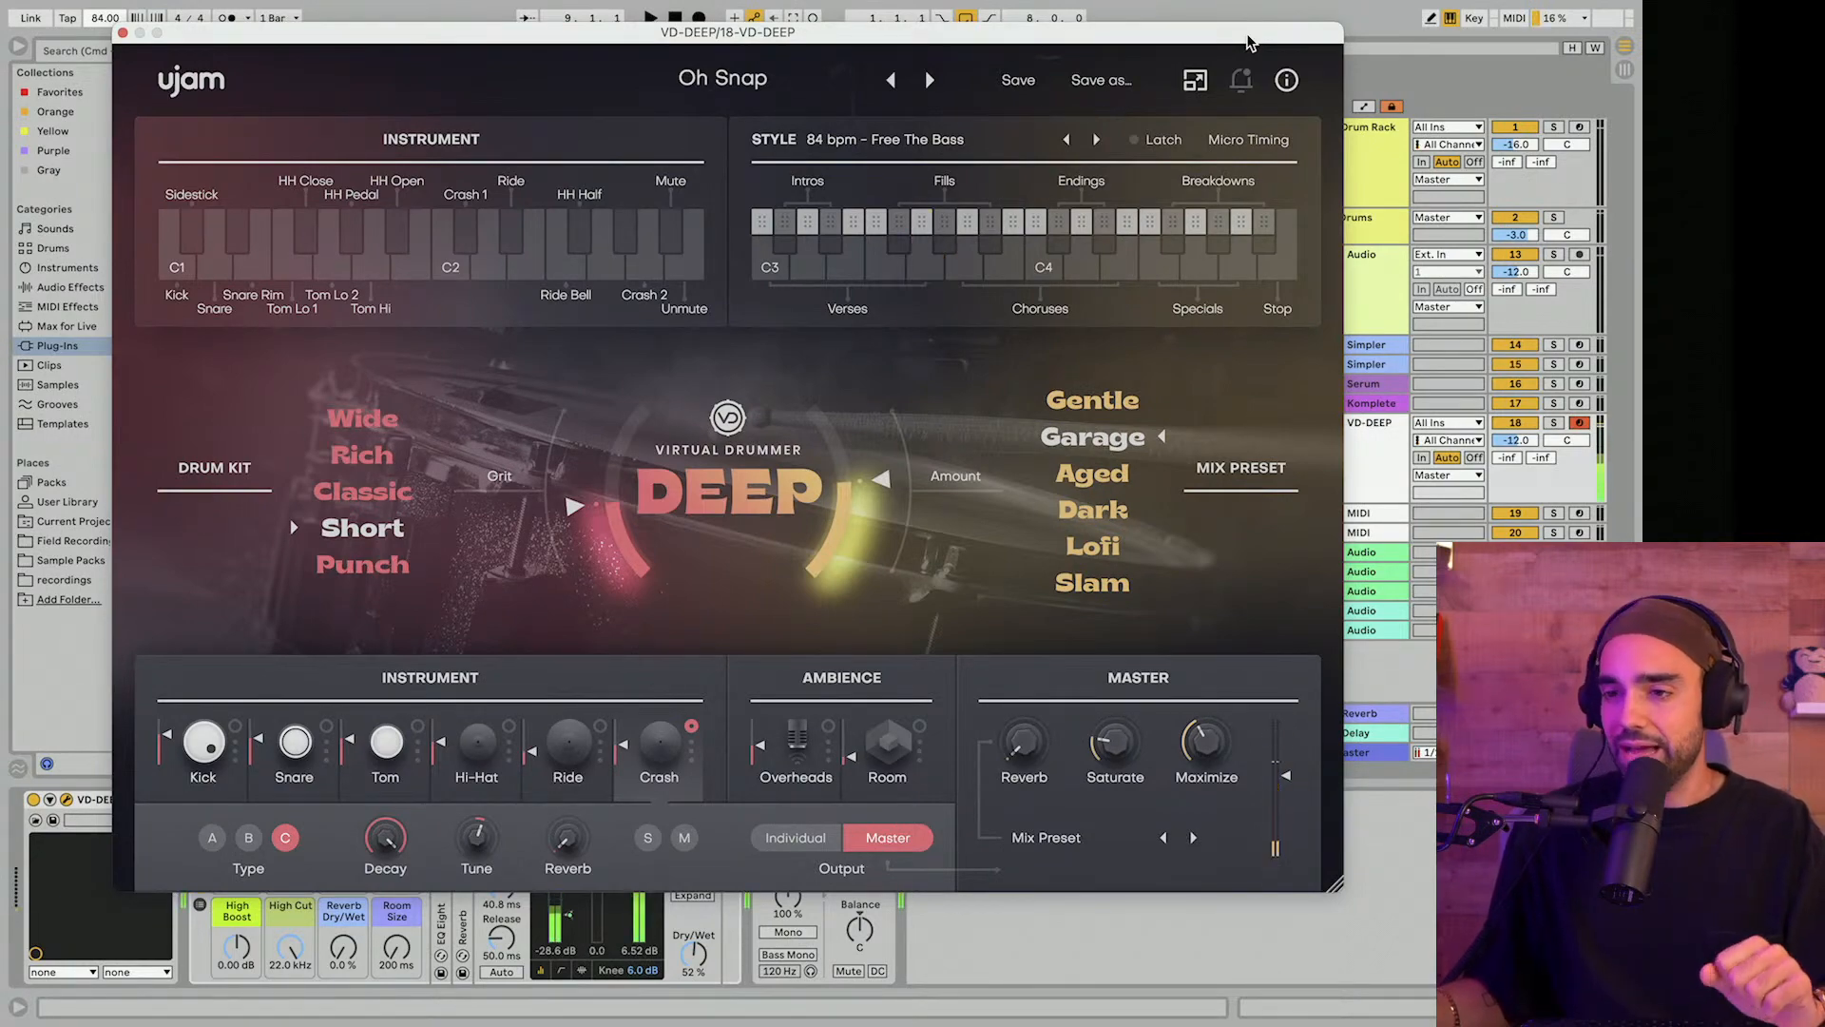
Export a chorus pattern from the style keyboard as a MIDI clip at bar 5 of the VD-DEEP track and open its notes.
left_click_drag(1248, 43, 507, 53)
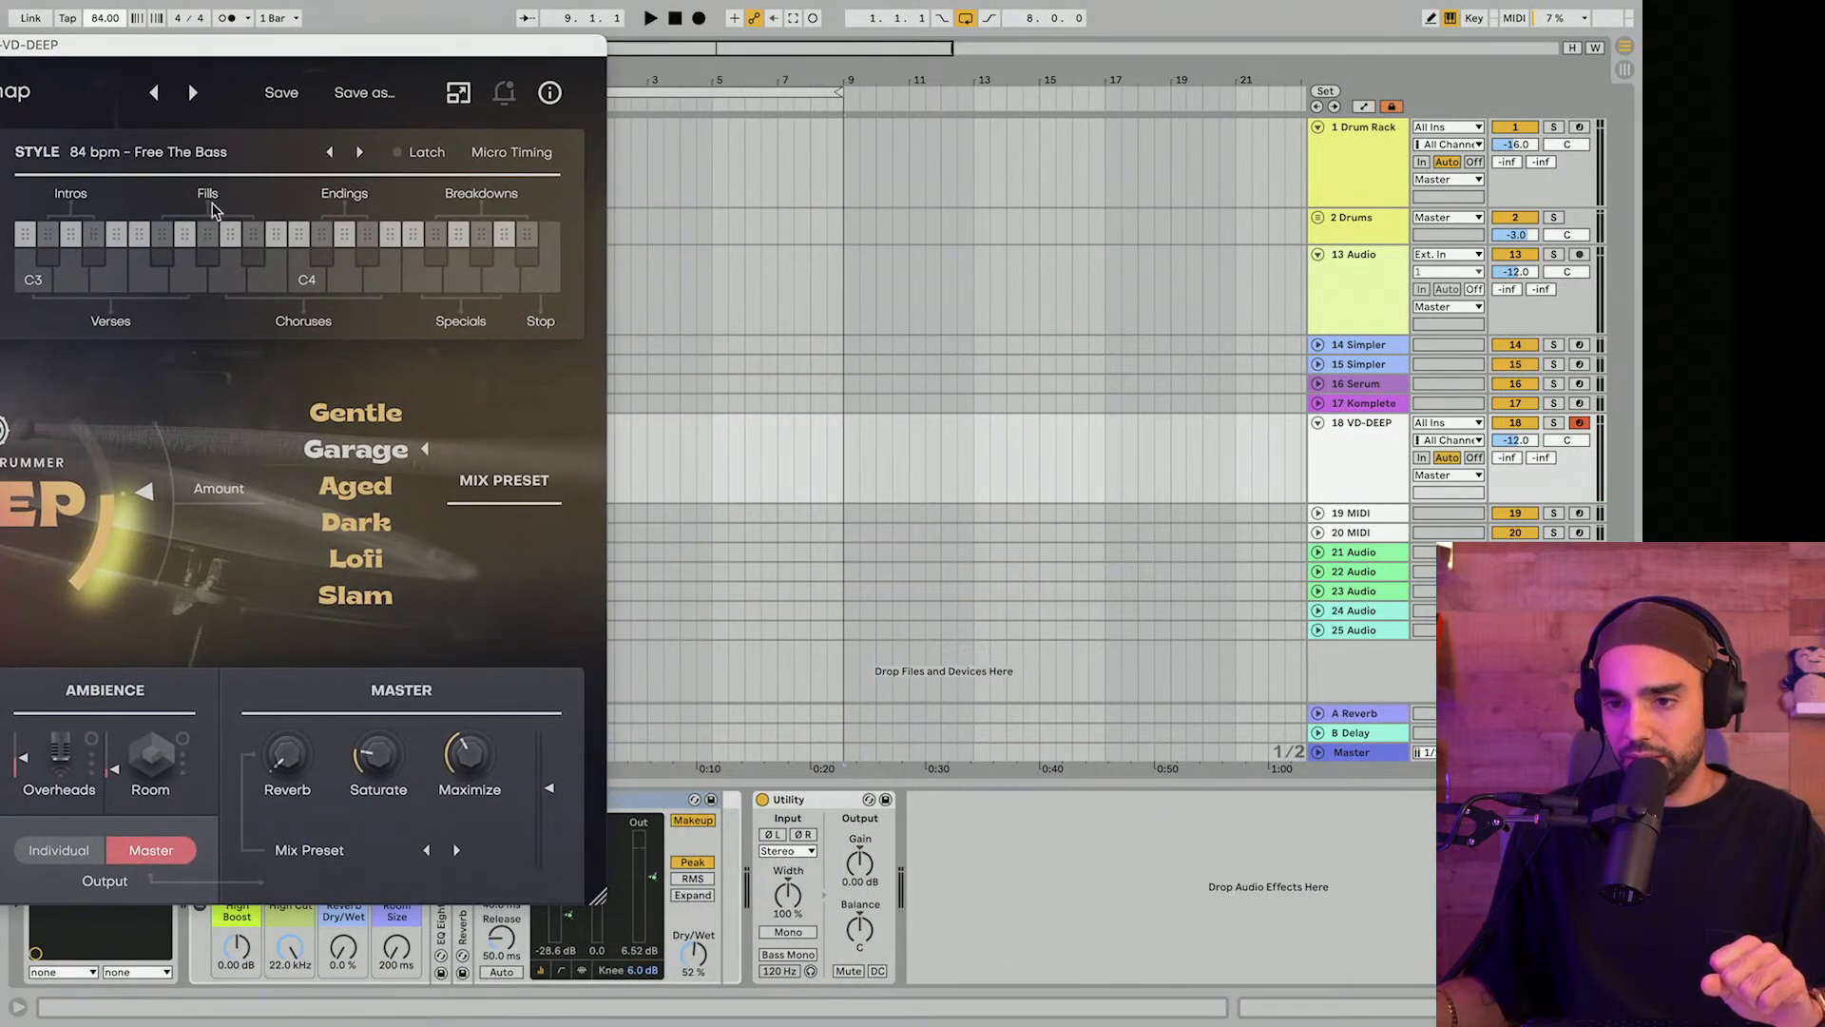
left_click(208, 236)
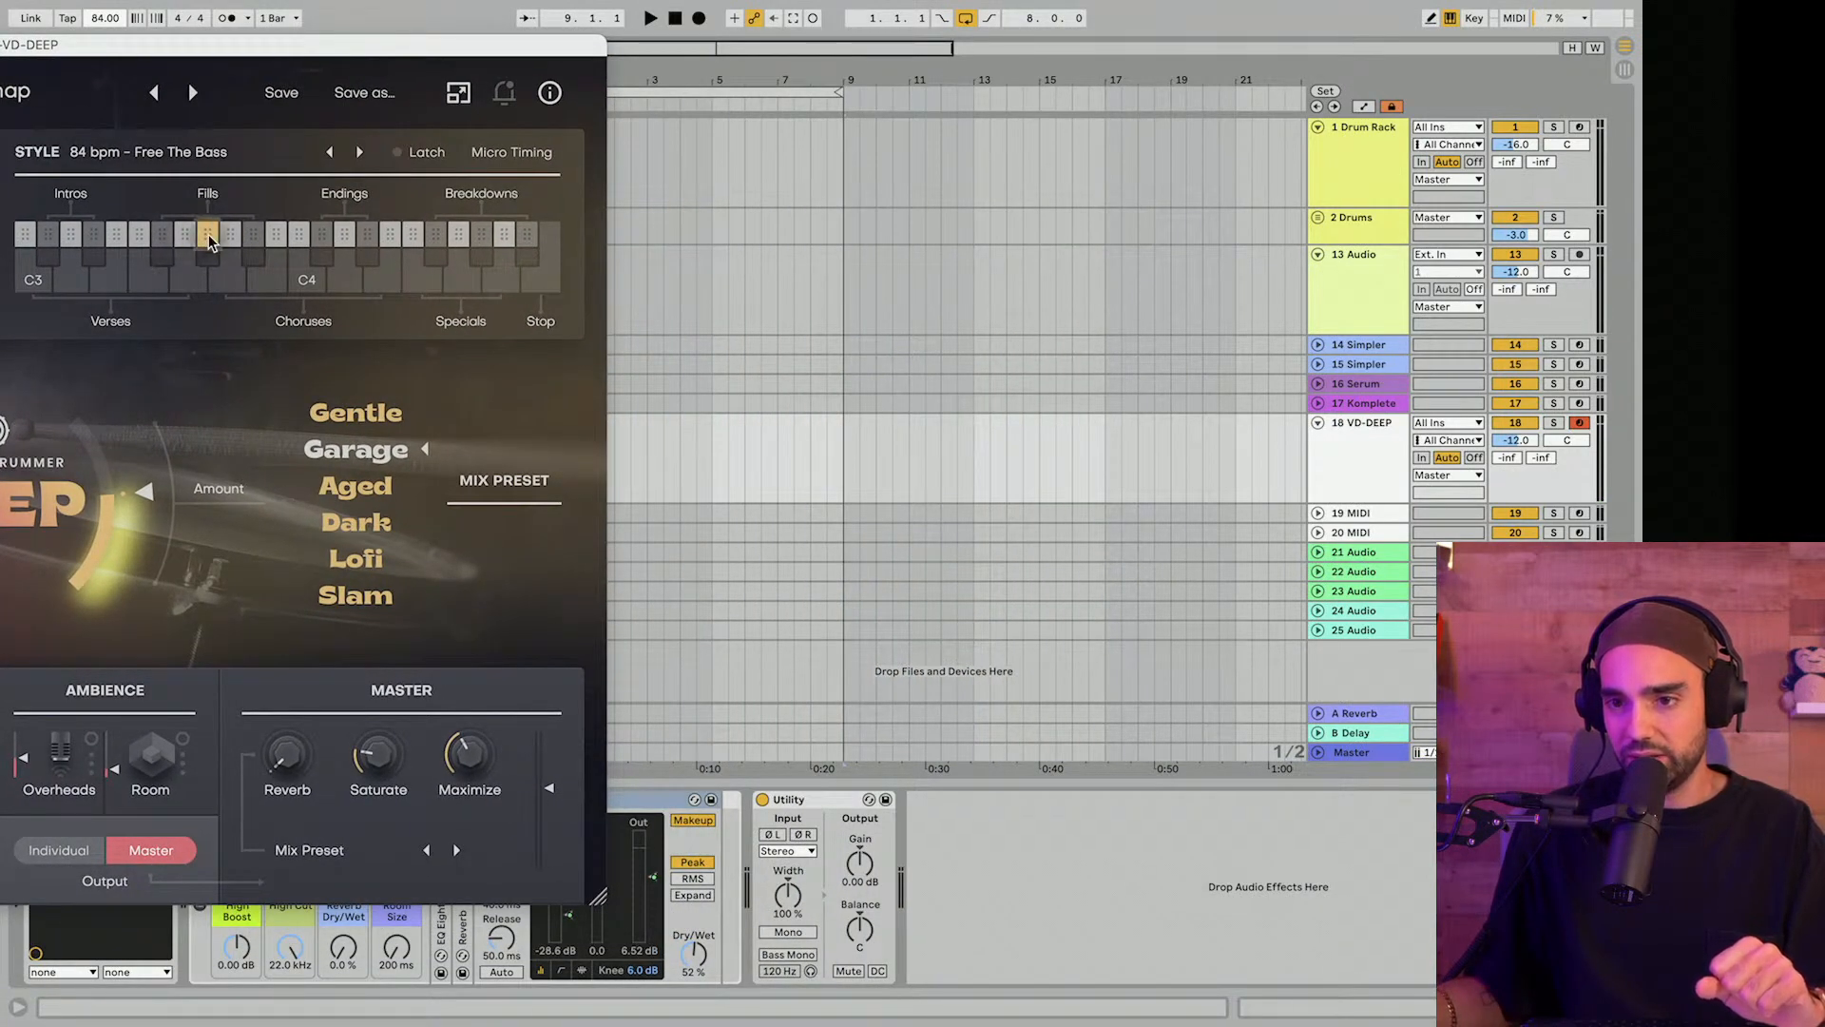
left_click(237, 238)
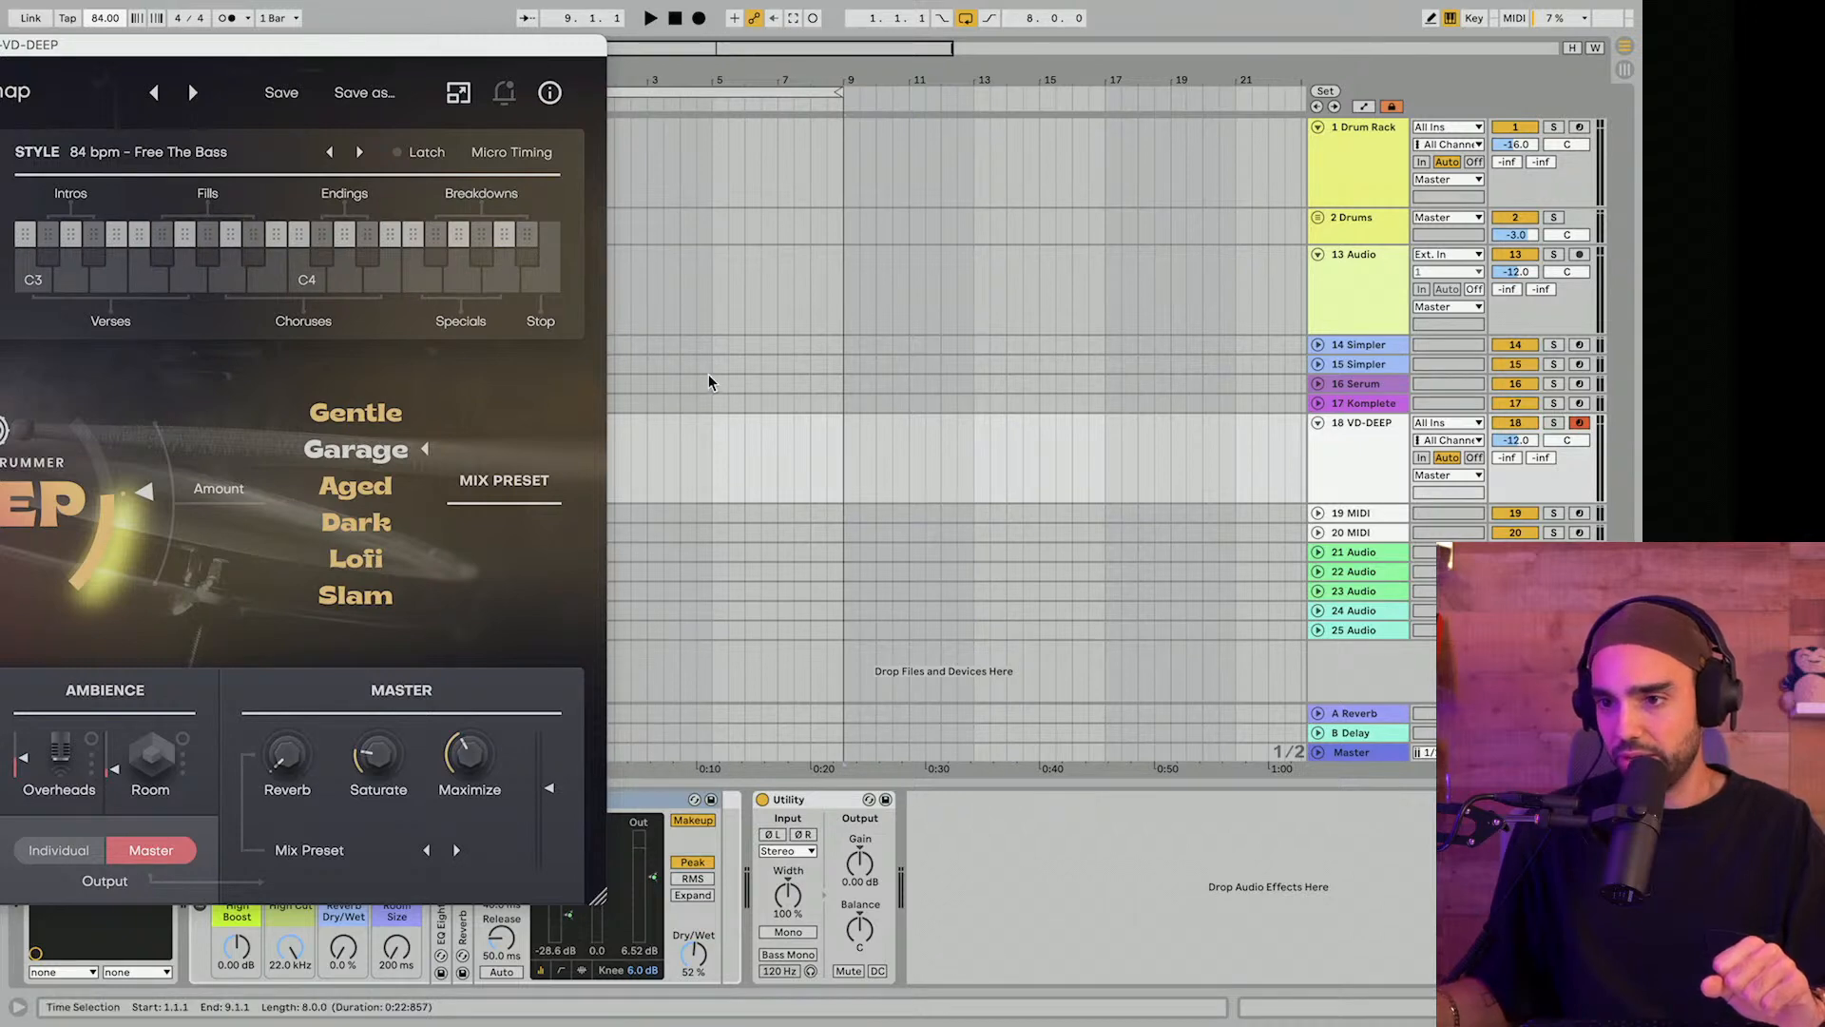
left_click(276, 238)
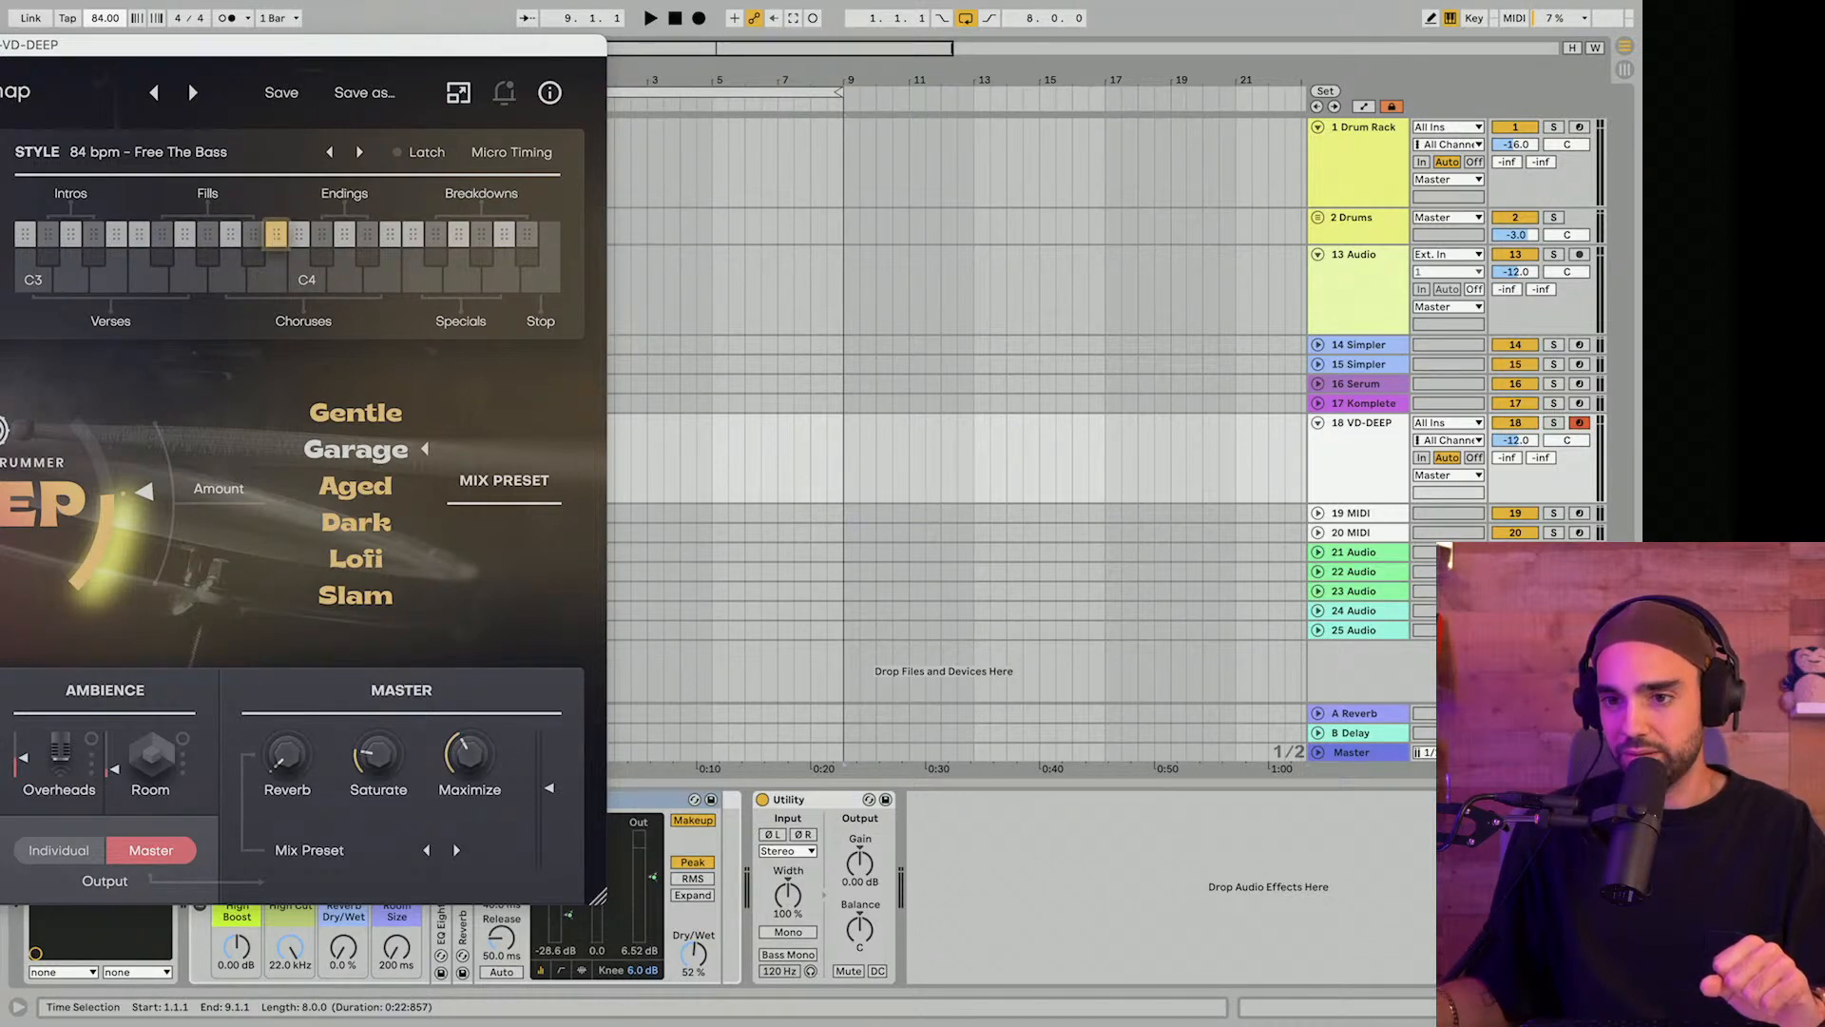
left_click(299, 237)
left_click_drag(314, 259, 711, 449)
left_click(678, 448)
double_click(742, 421)
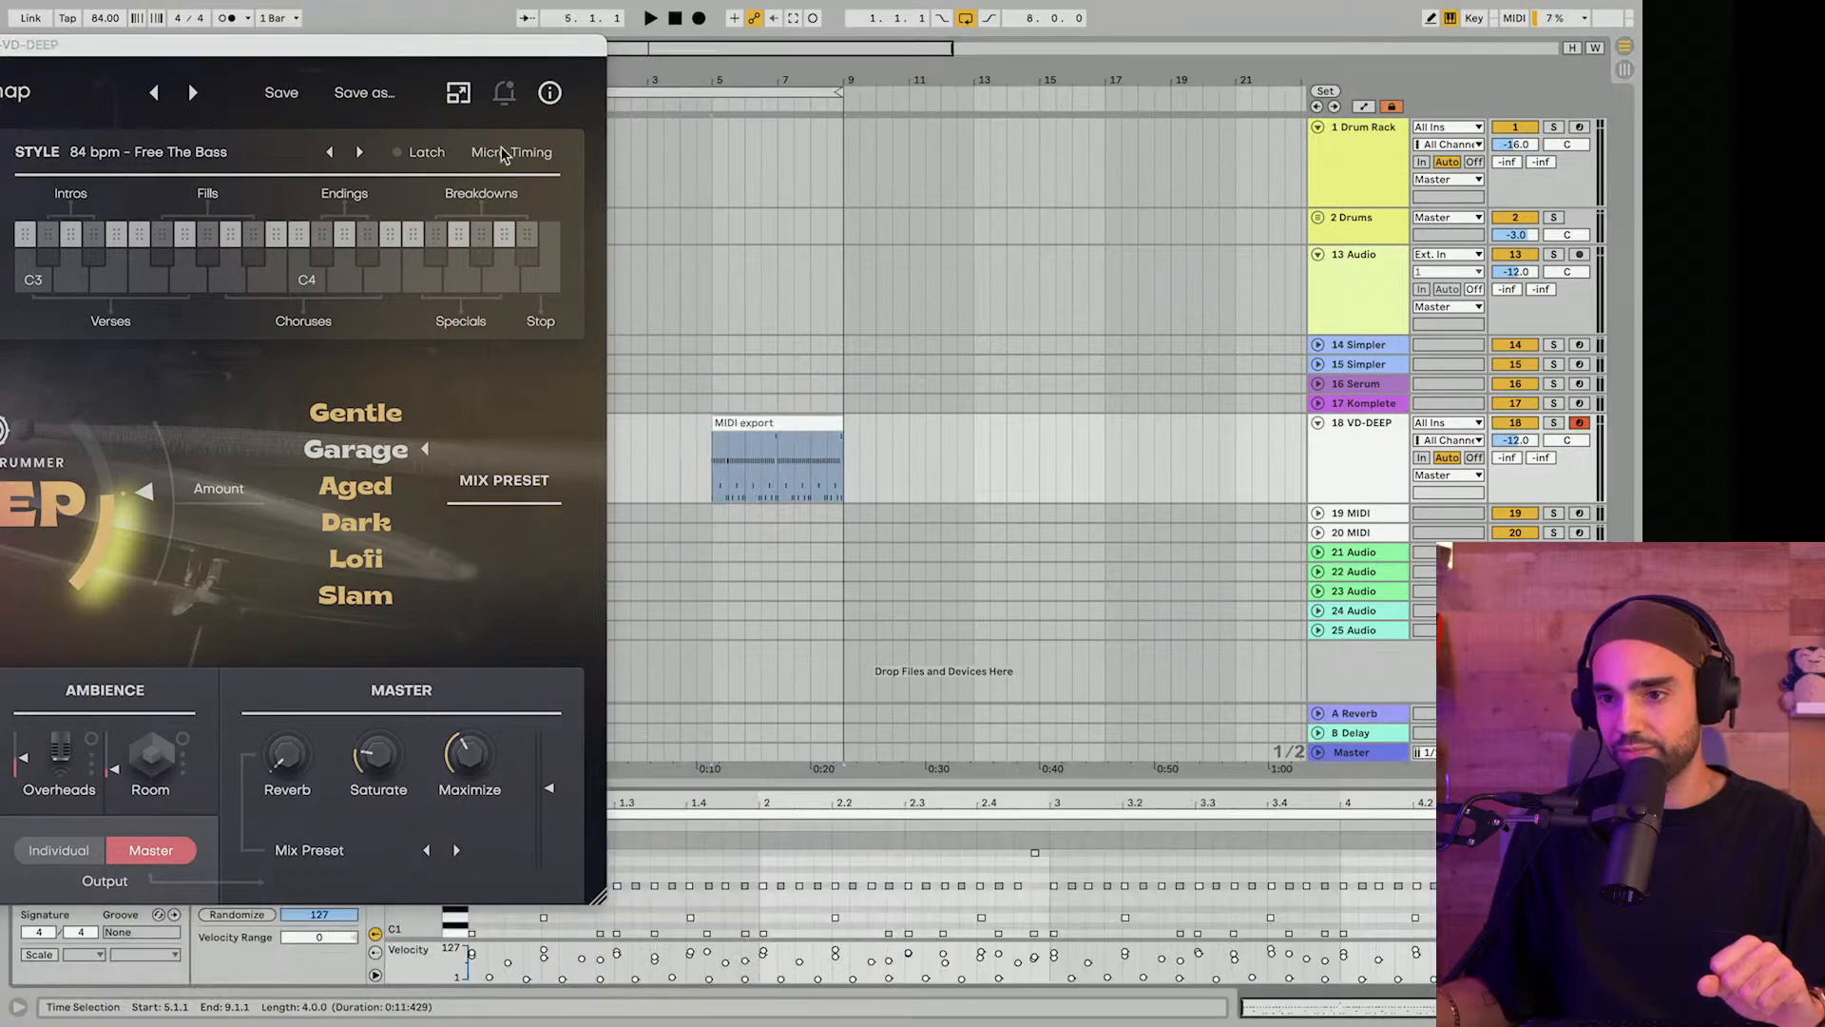
Close the plug-in window and browser, and move the MIDI export clip to bar 1 on the VD-DEEP track.
left_click_drag(417, 44, 1263, 101)
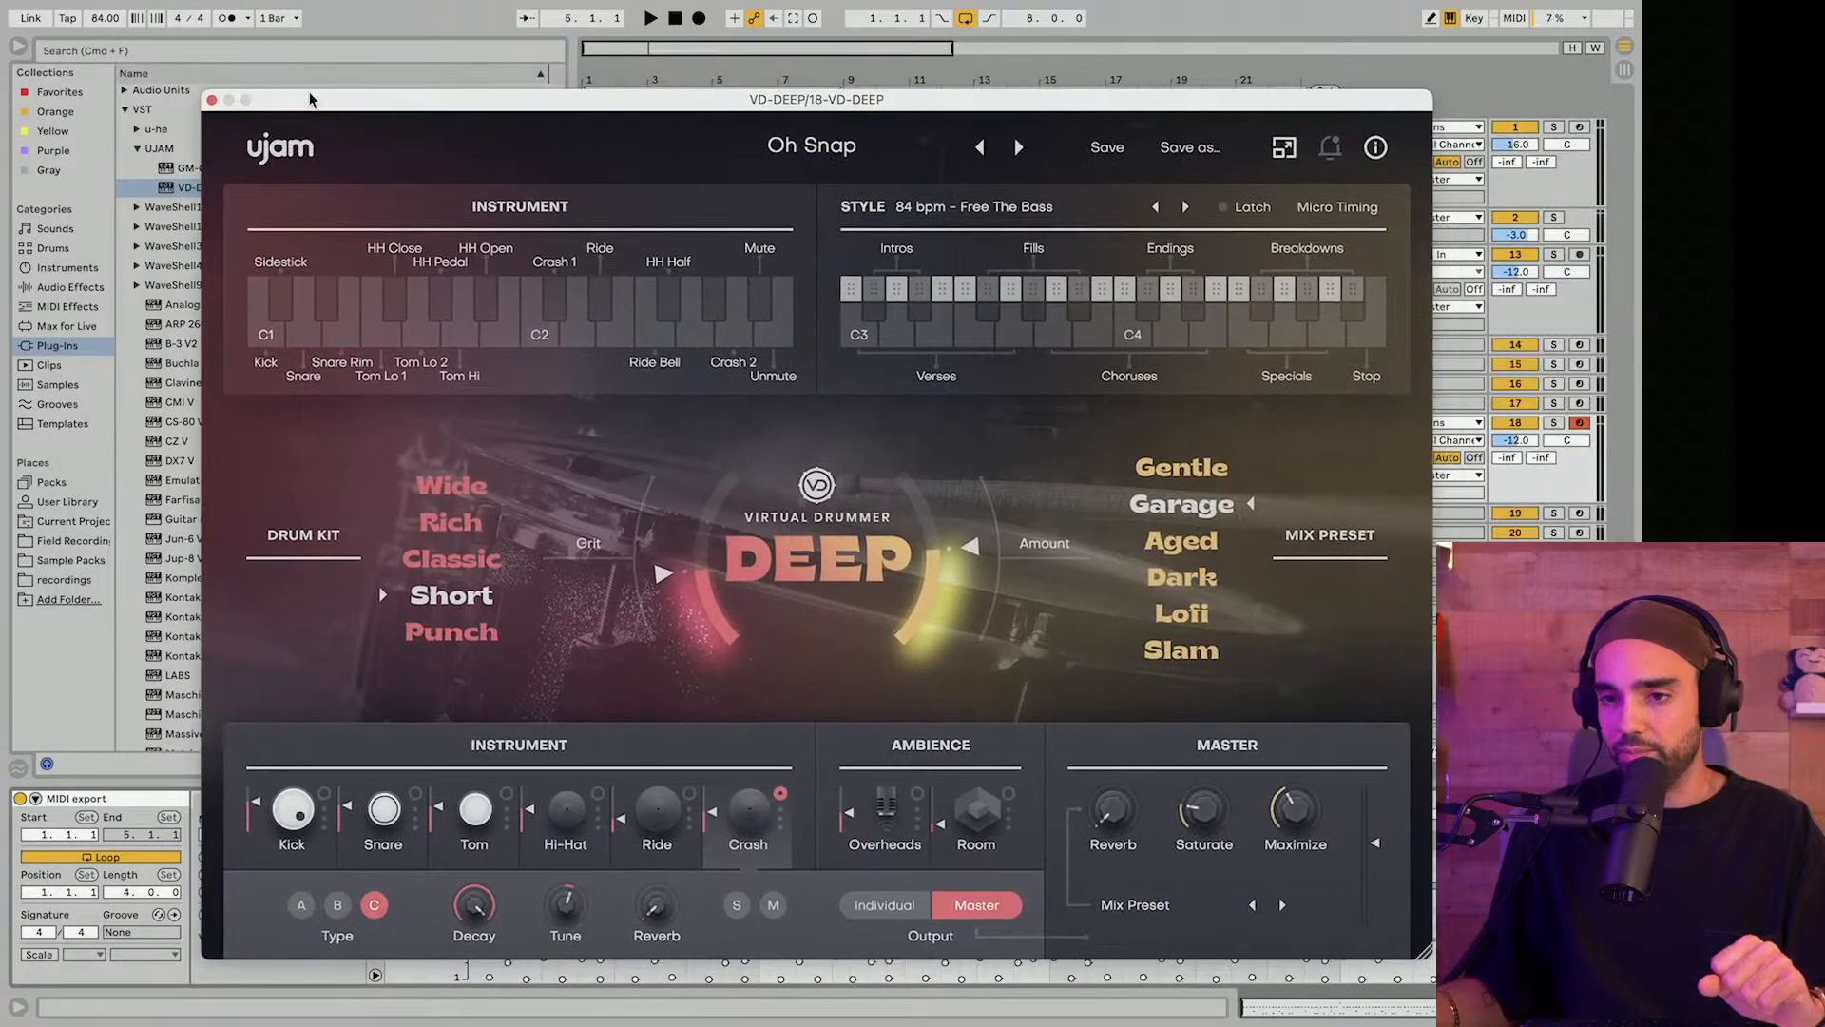
left_click(210, 100)
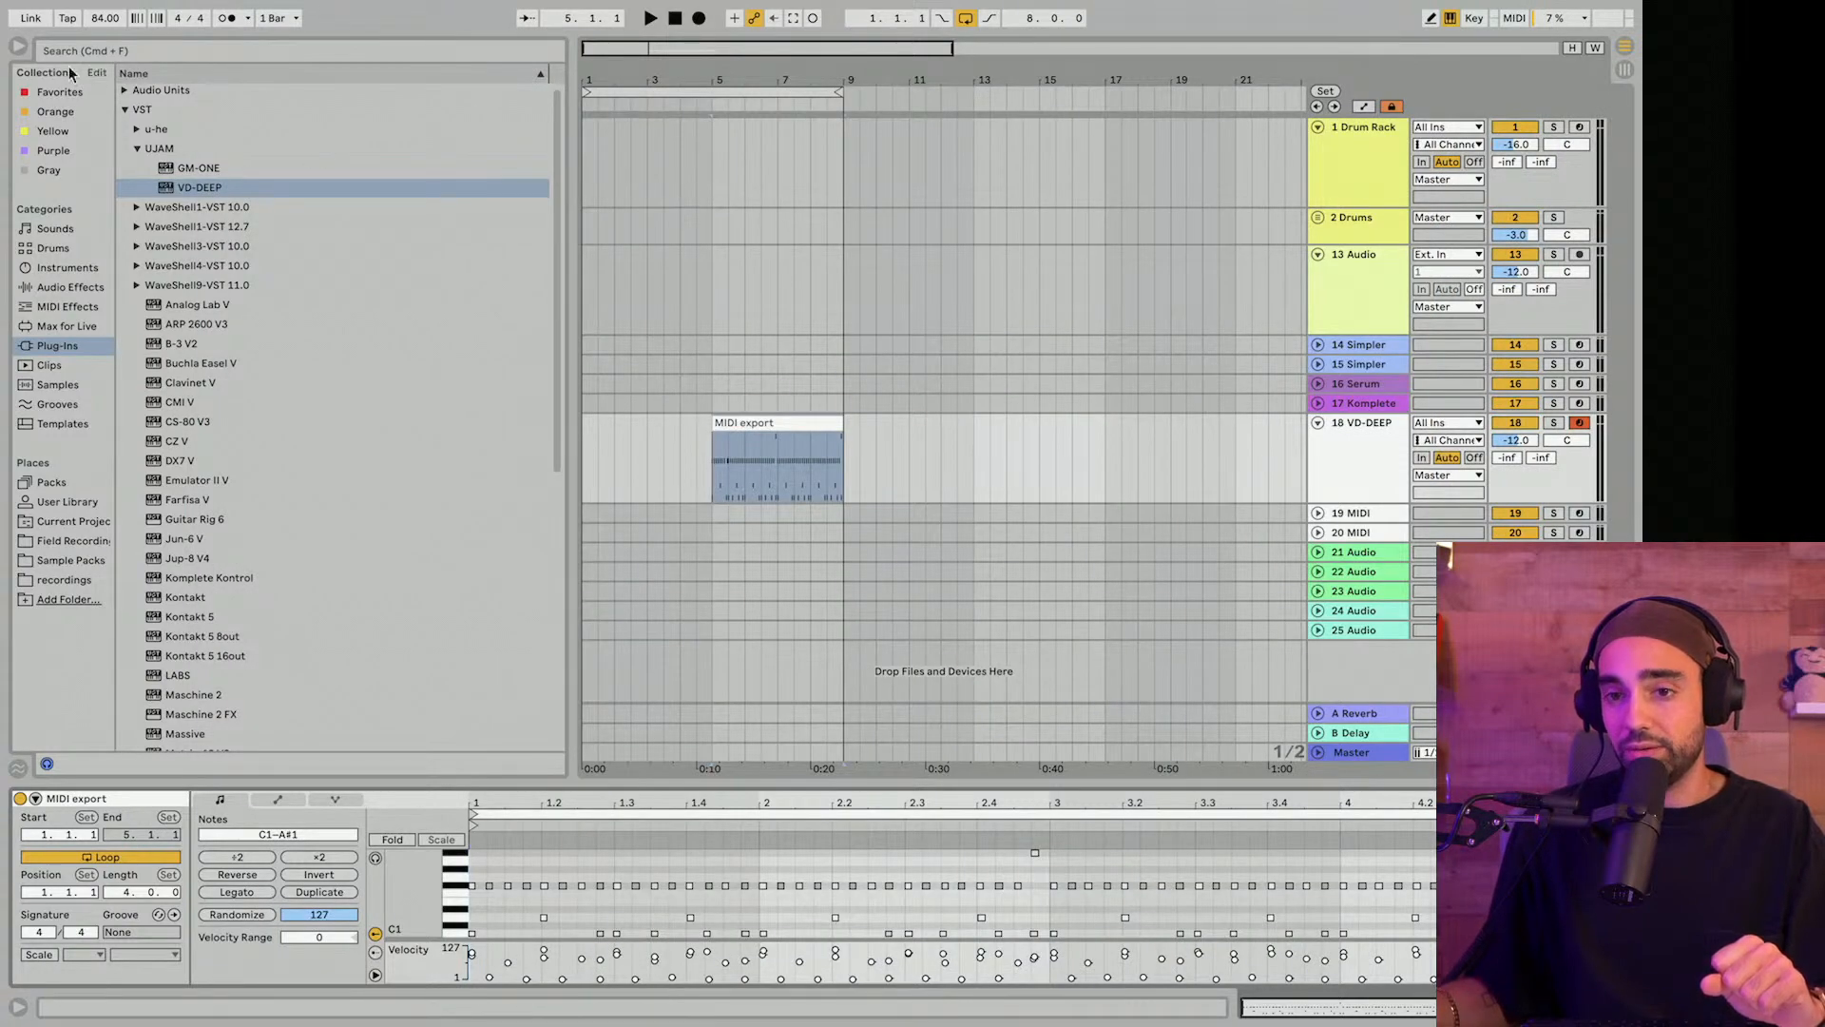
left_click(19, 46)
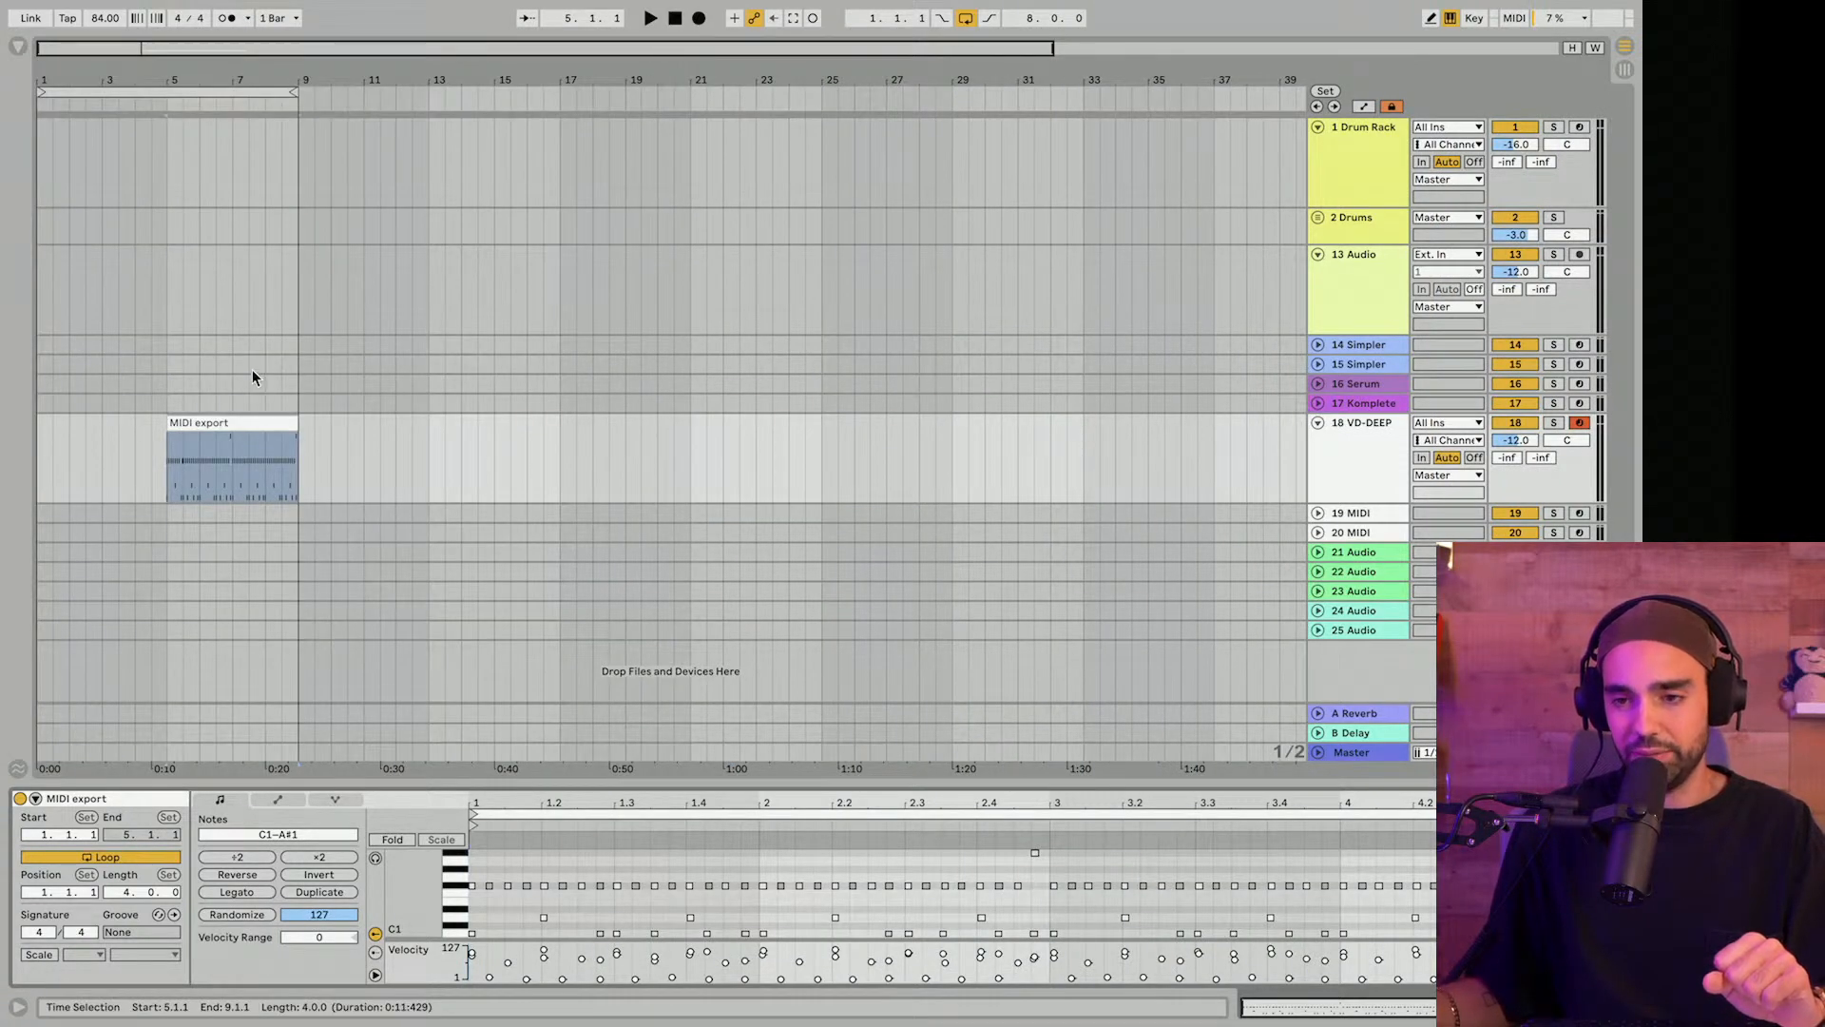
left_click_drag(232, 421, 90, 424)
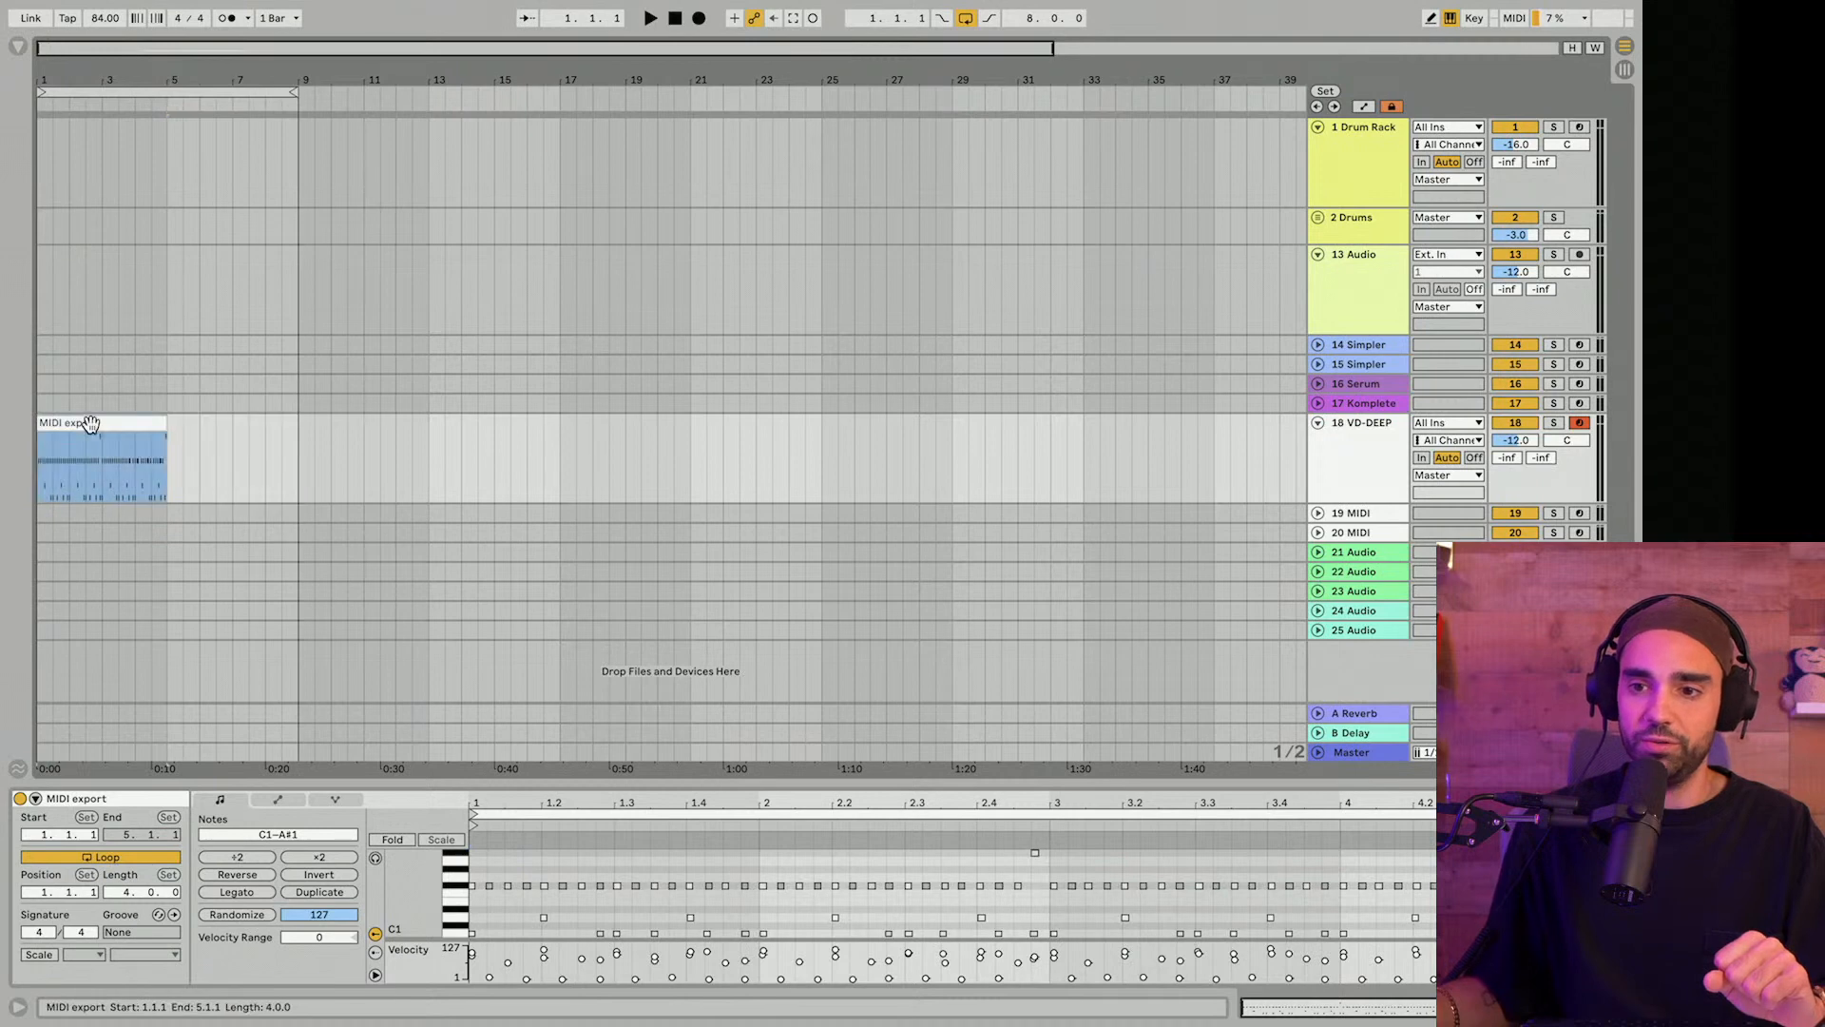
Open the MIDI export clip in an enlarged note editor and fold it to show only the used note rows.
double_click(91, 424)
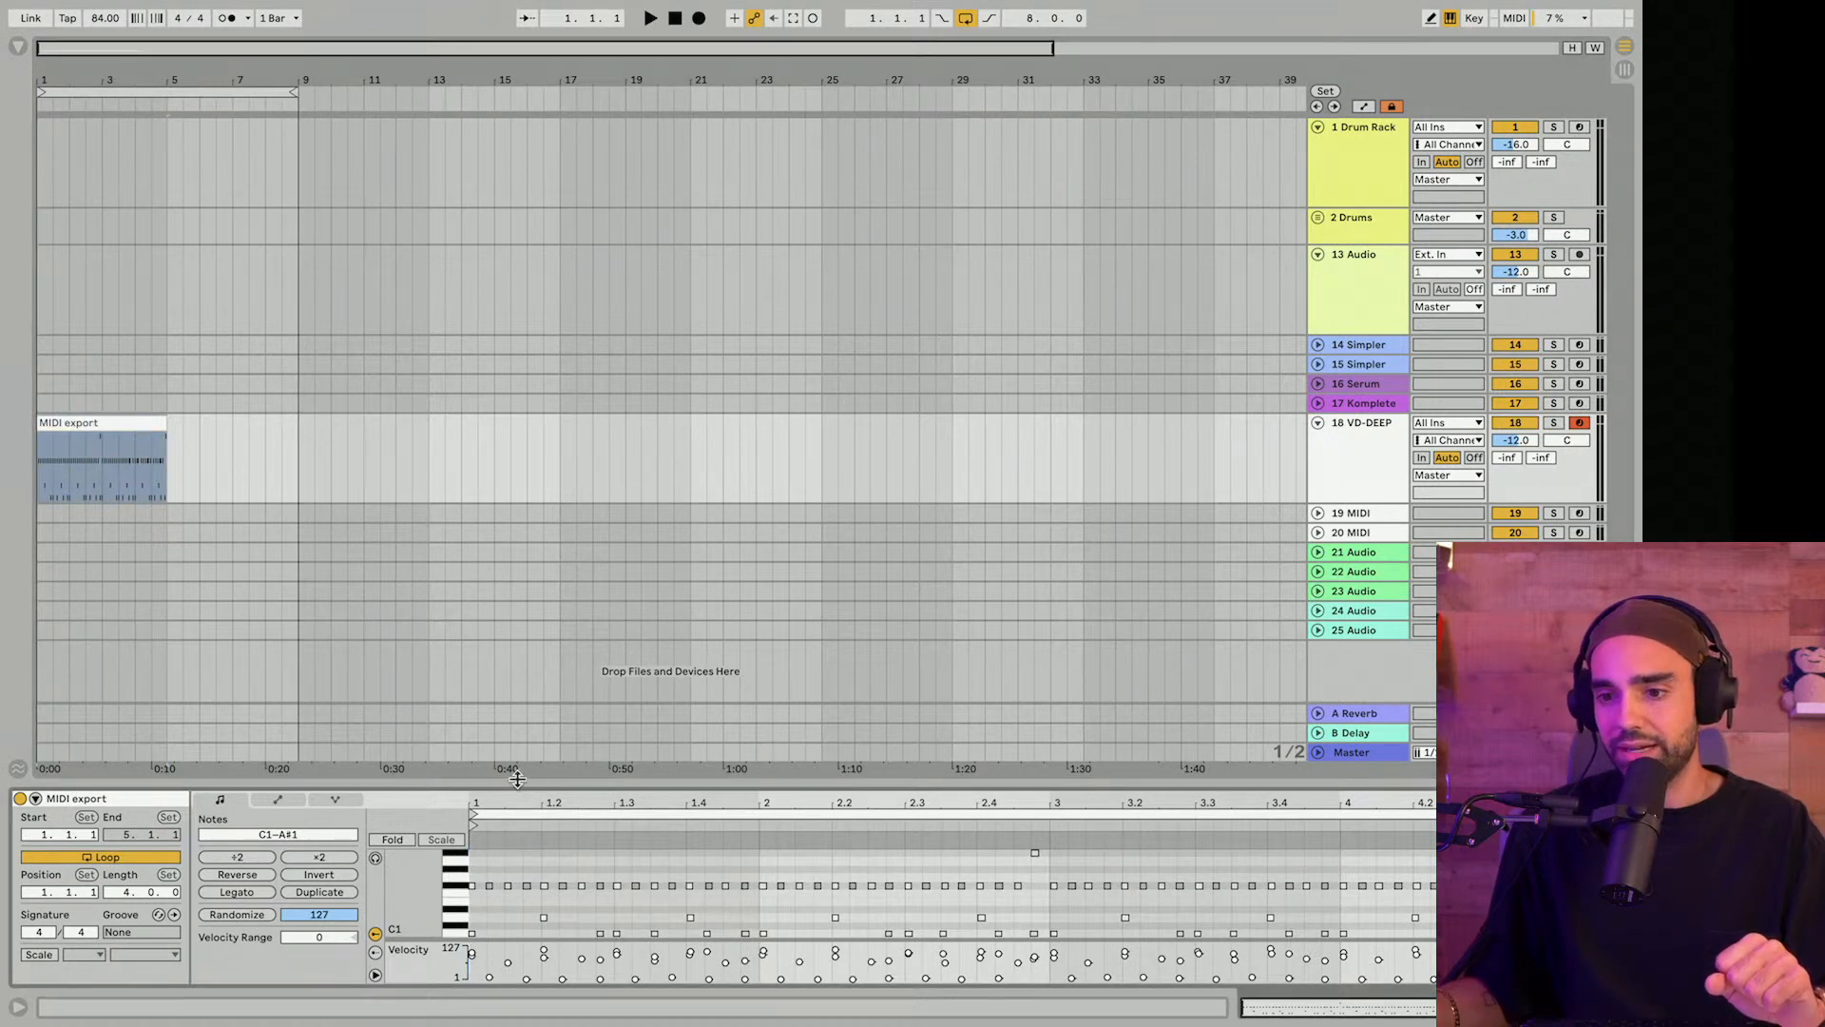
left_click_drag(517, 779, 518, 447)
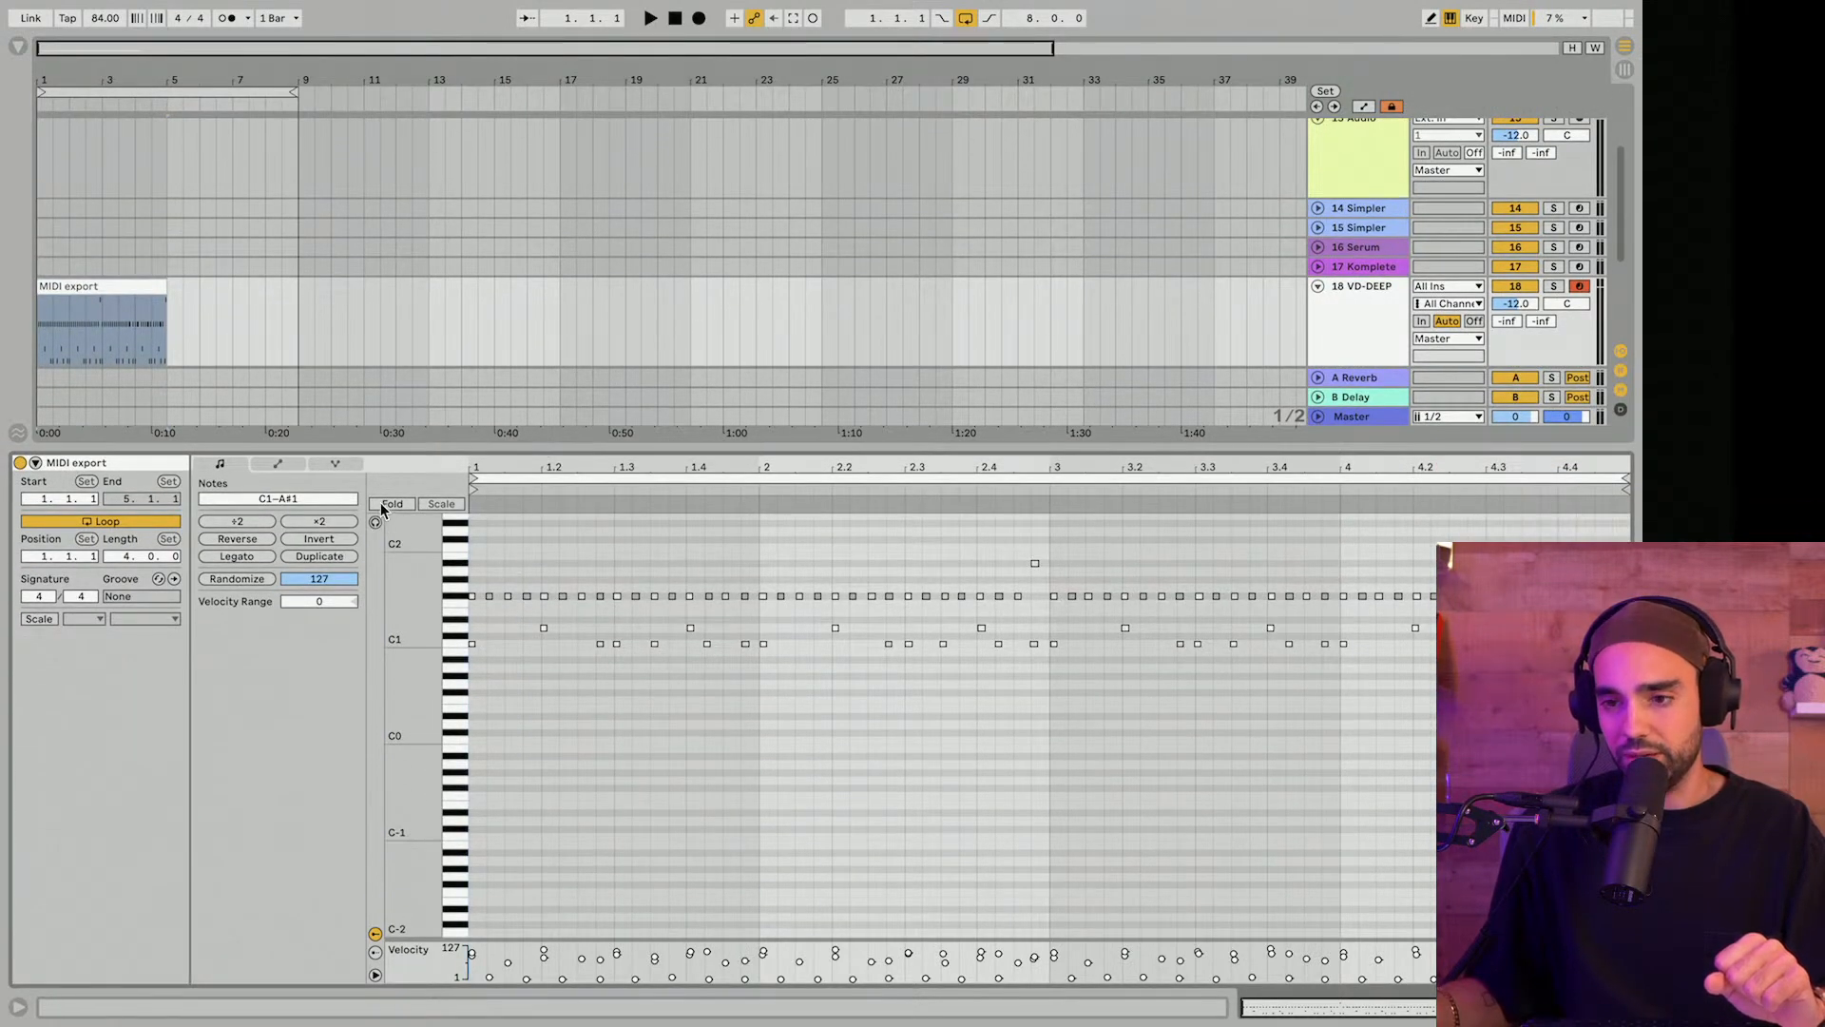
left_click(390, 504)
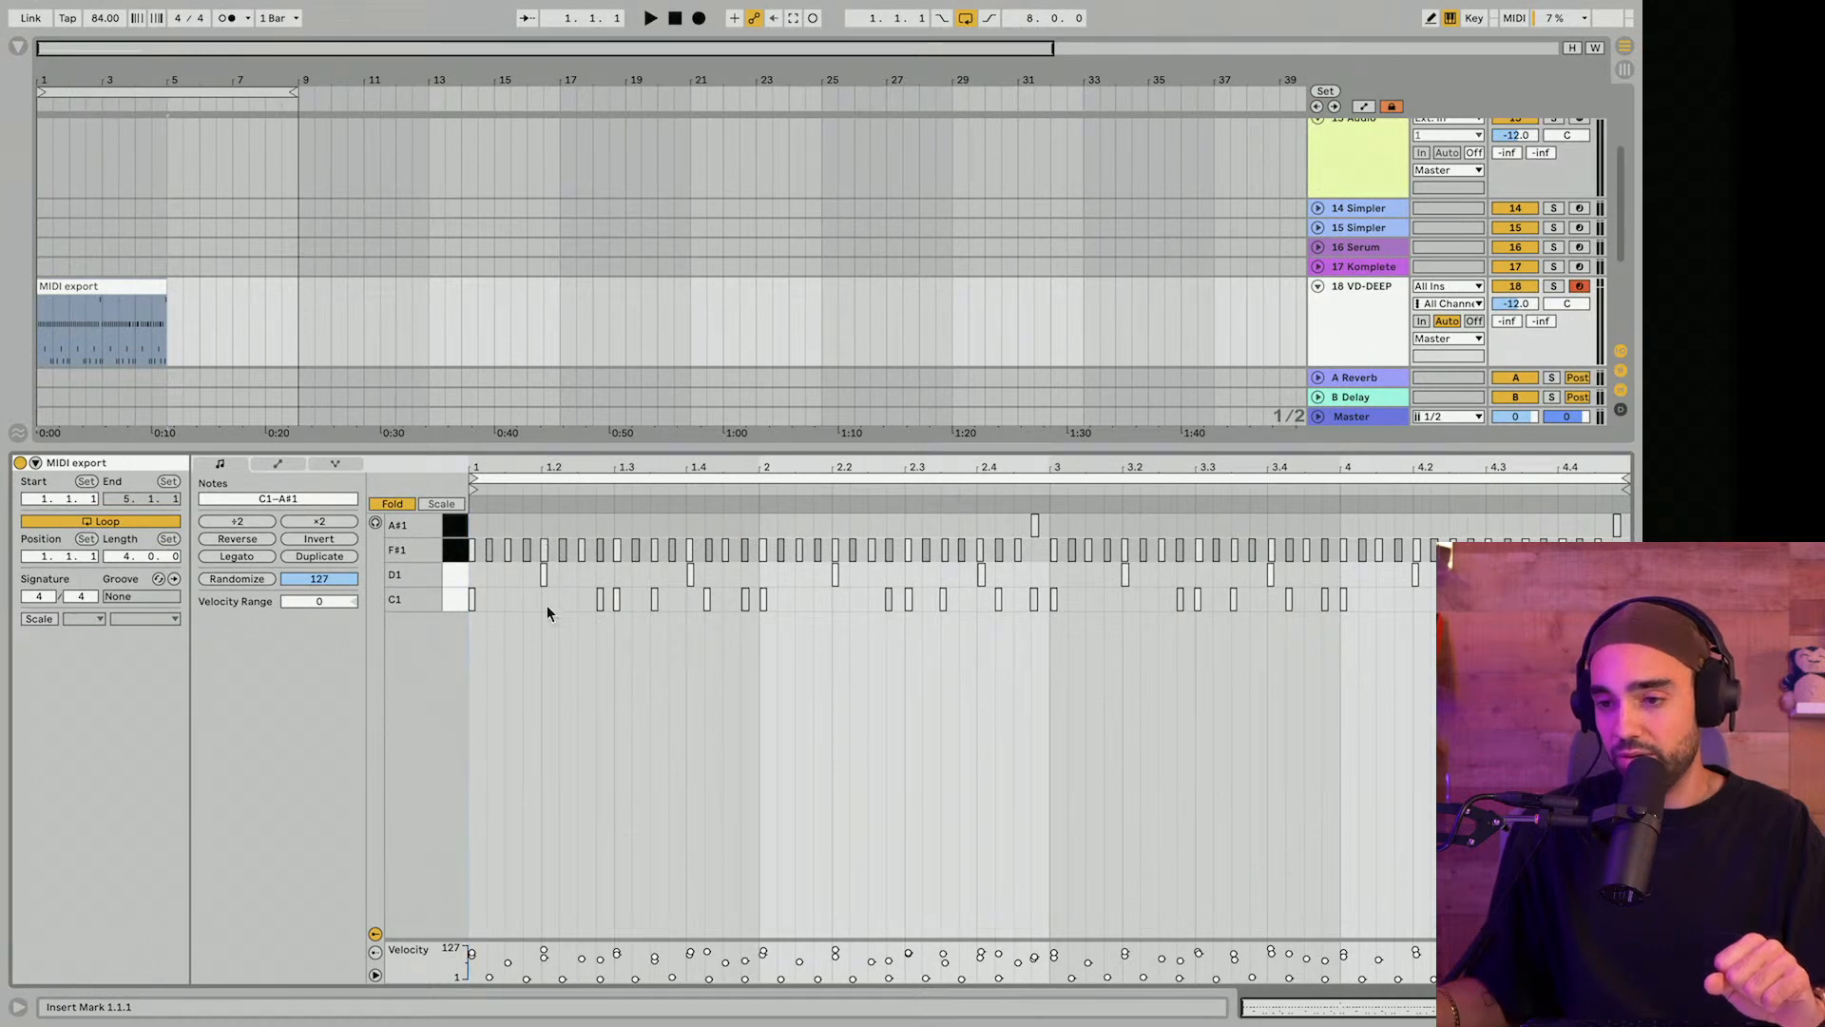
left_click(509, 957)
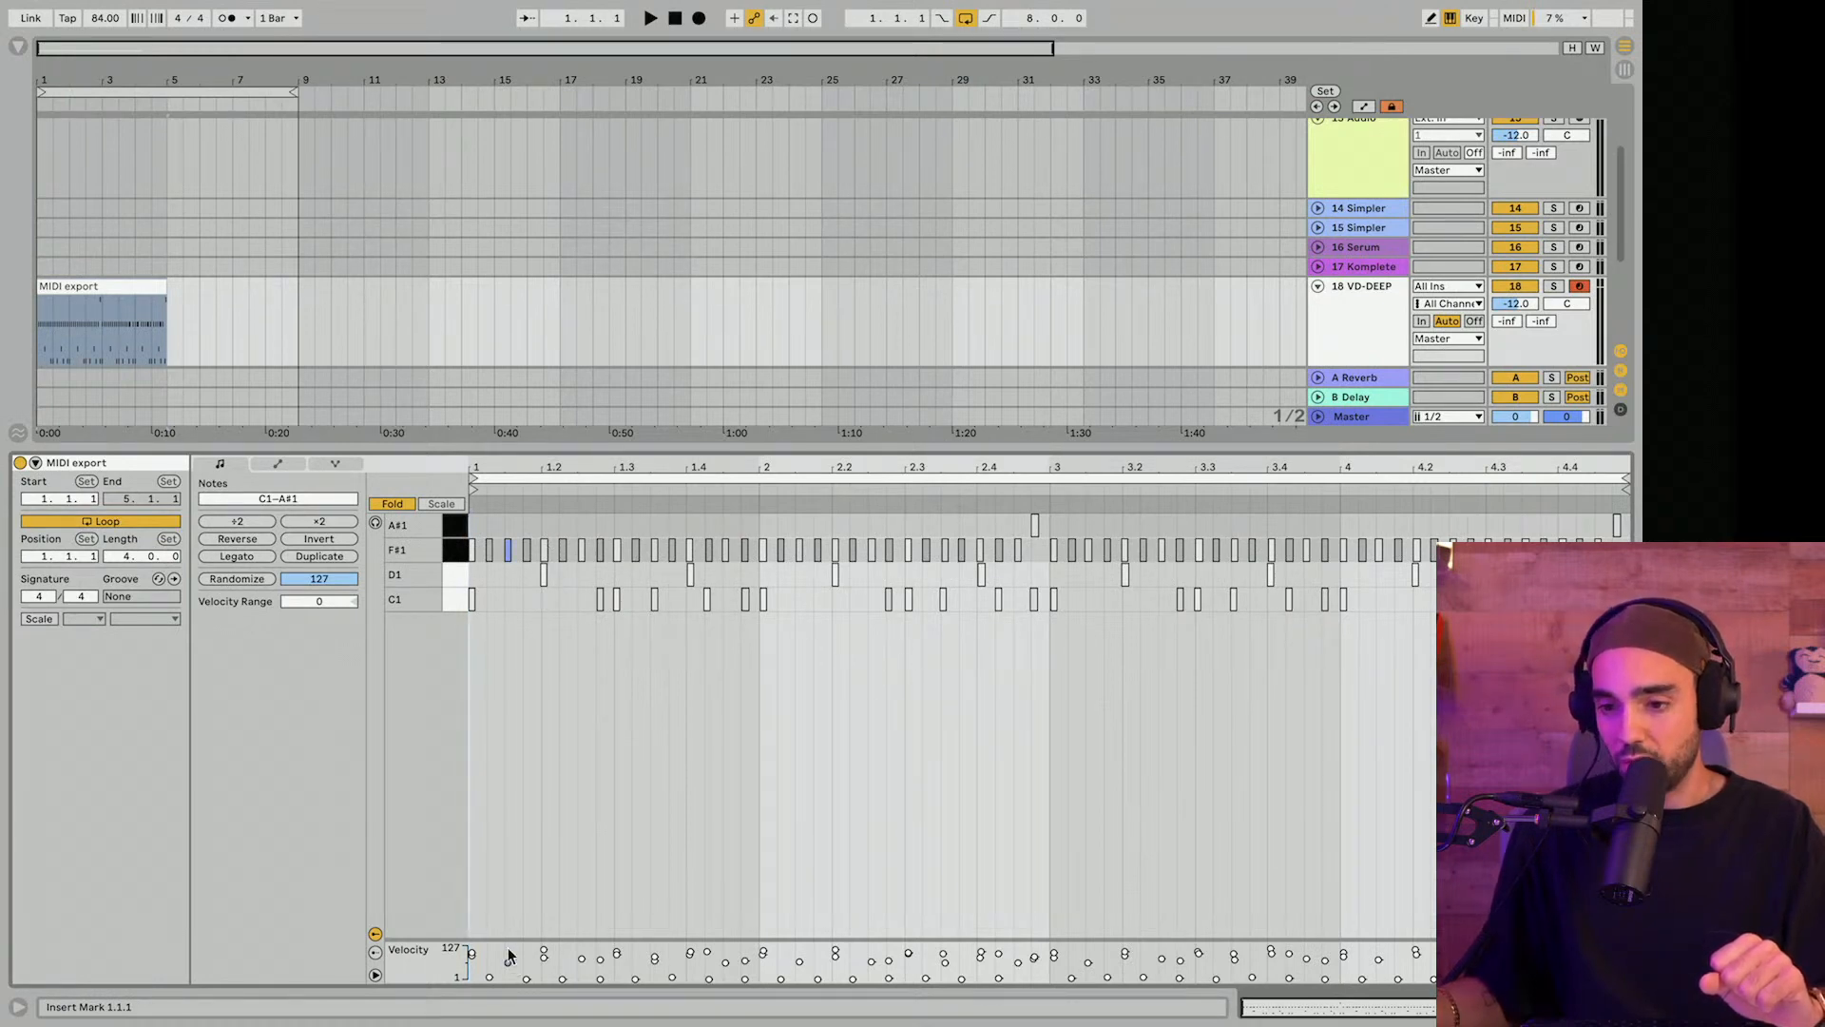
mouse_move(498, 939)
left_mouse_down()
mouse_move(460, 644)
mouse_move(480, 945)
left_mouse_up()
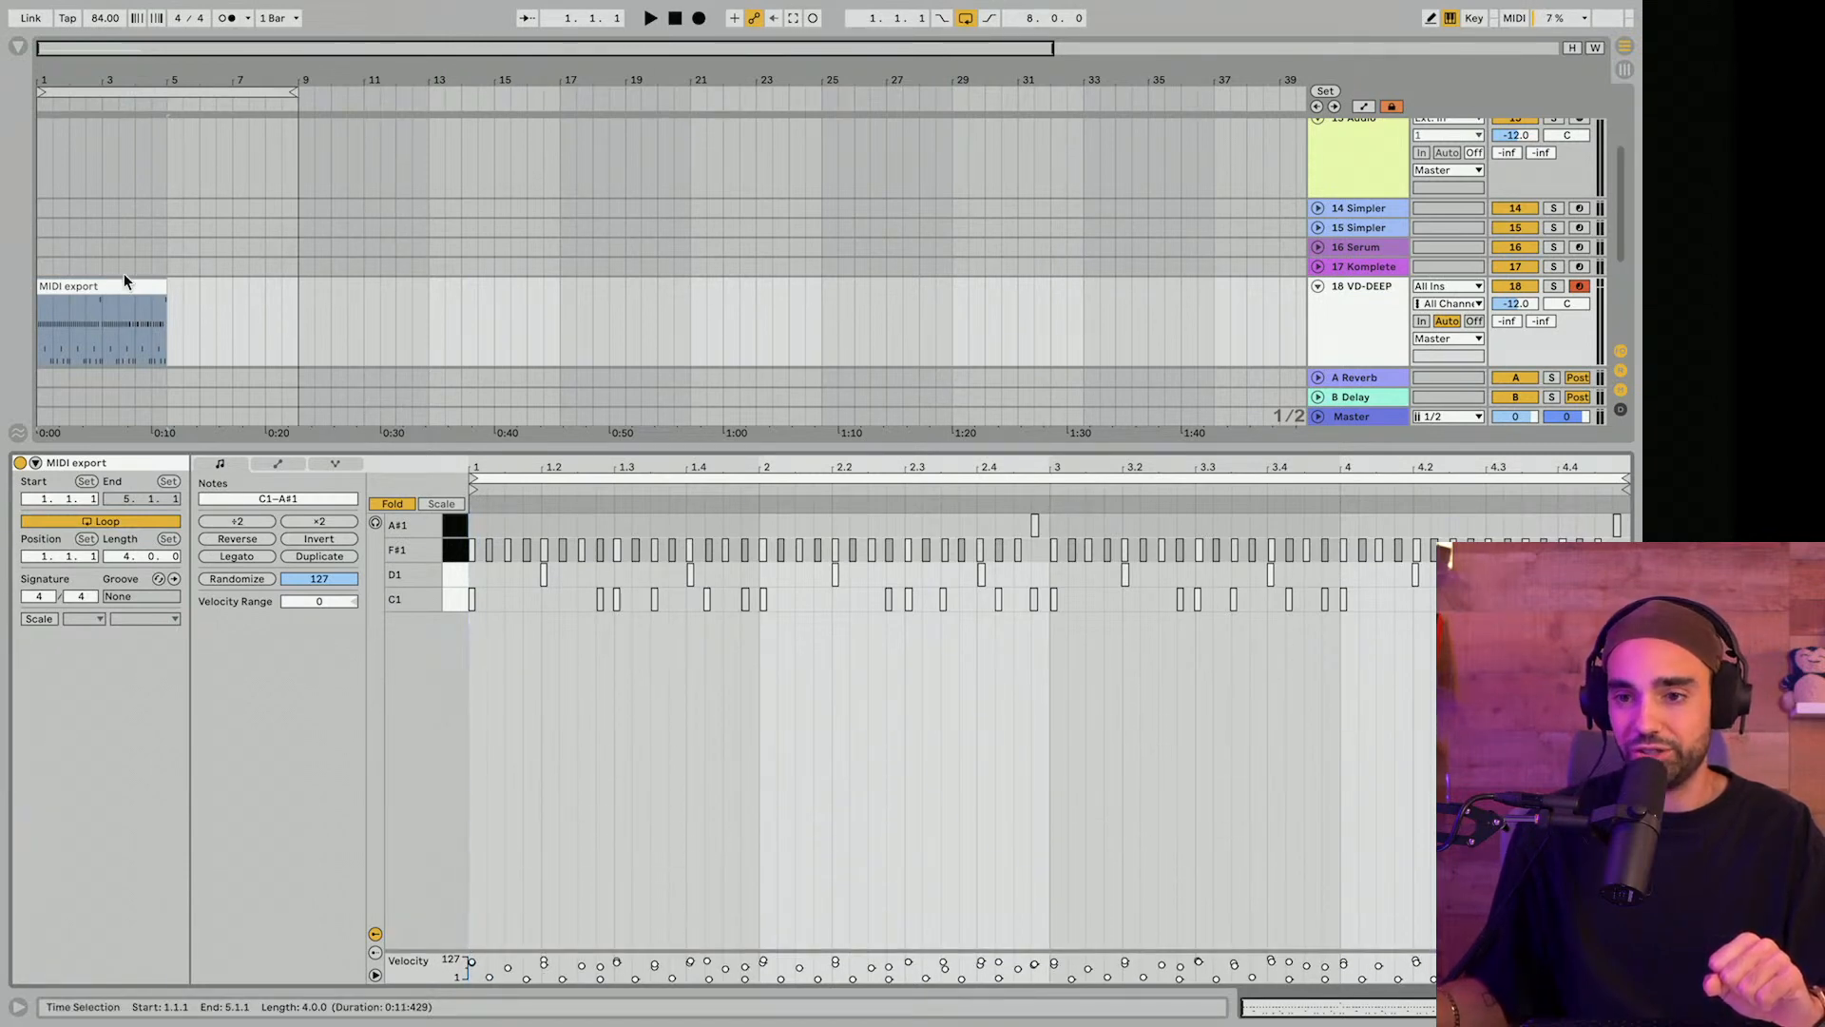
Play back the MIDI export clip, stop it, and reopen the clip's notes.
left_click(651, 18)
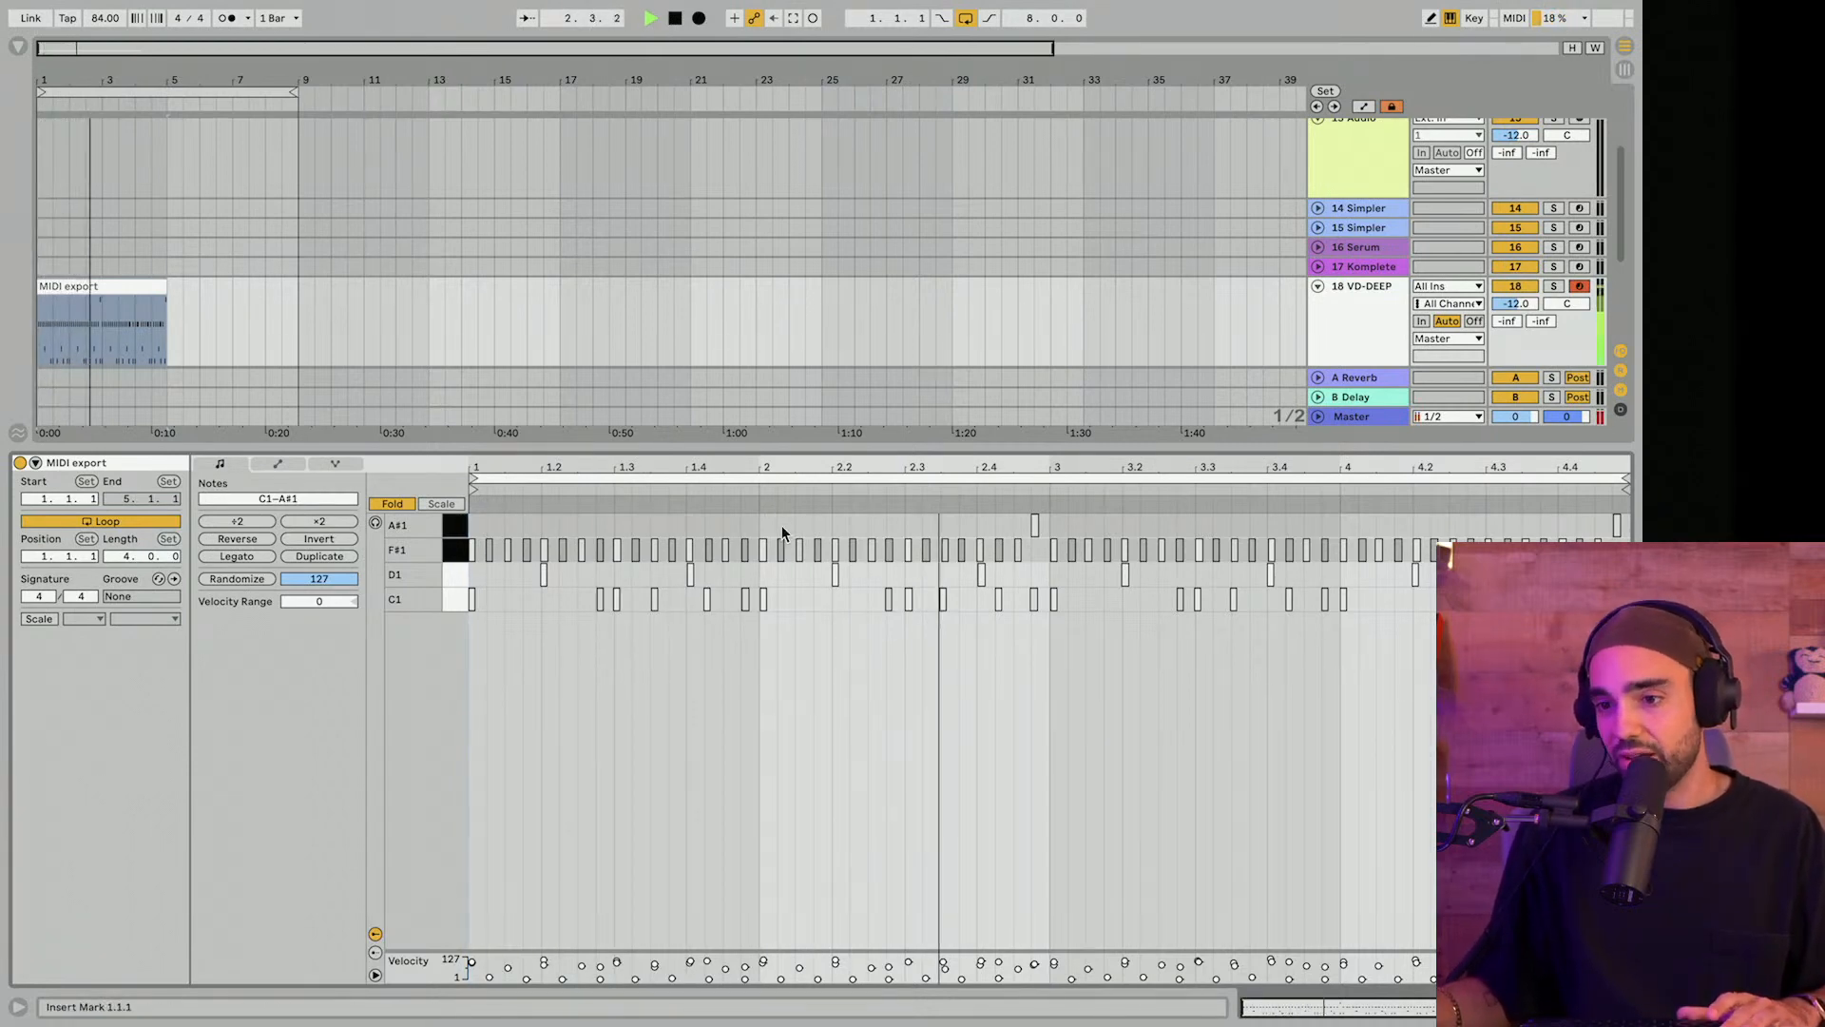
key("space")
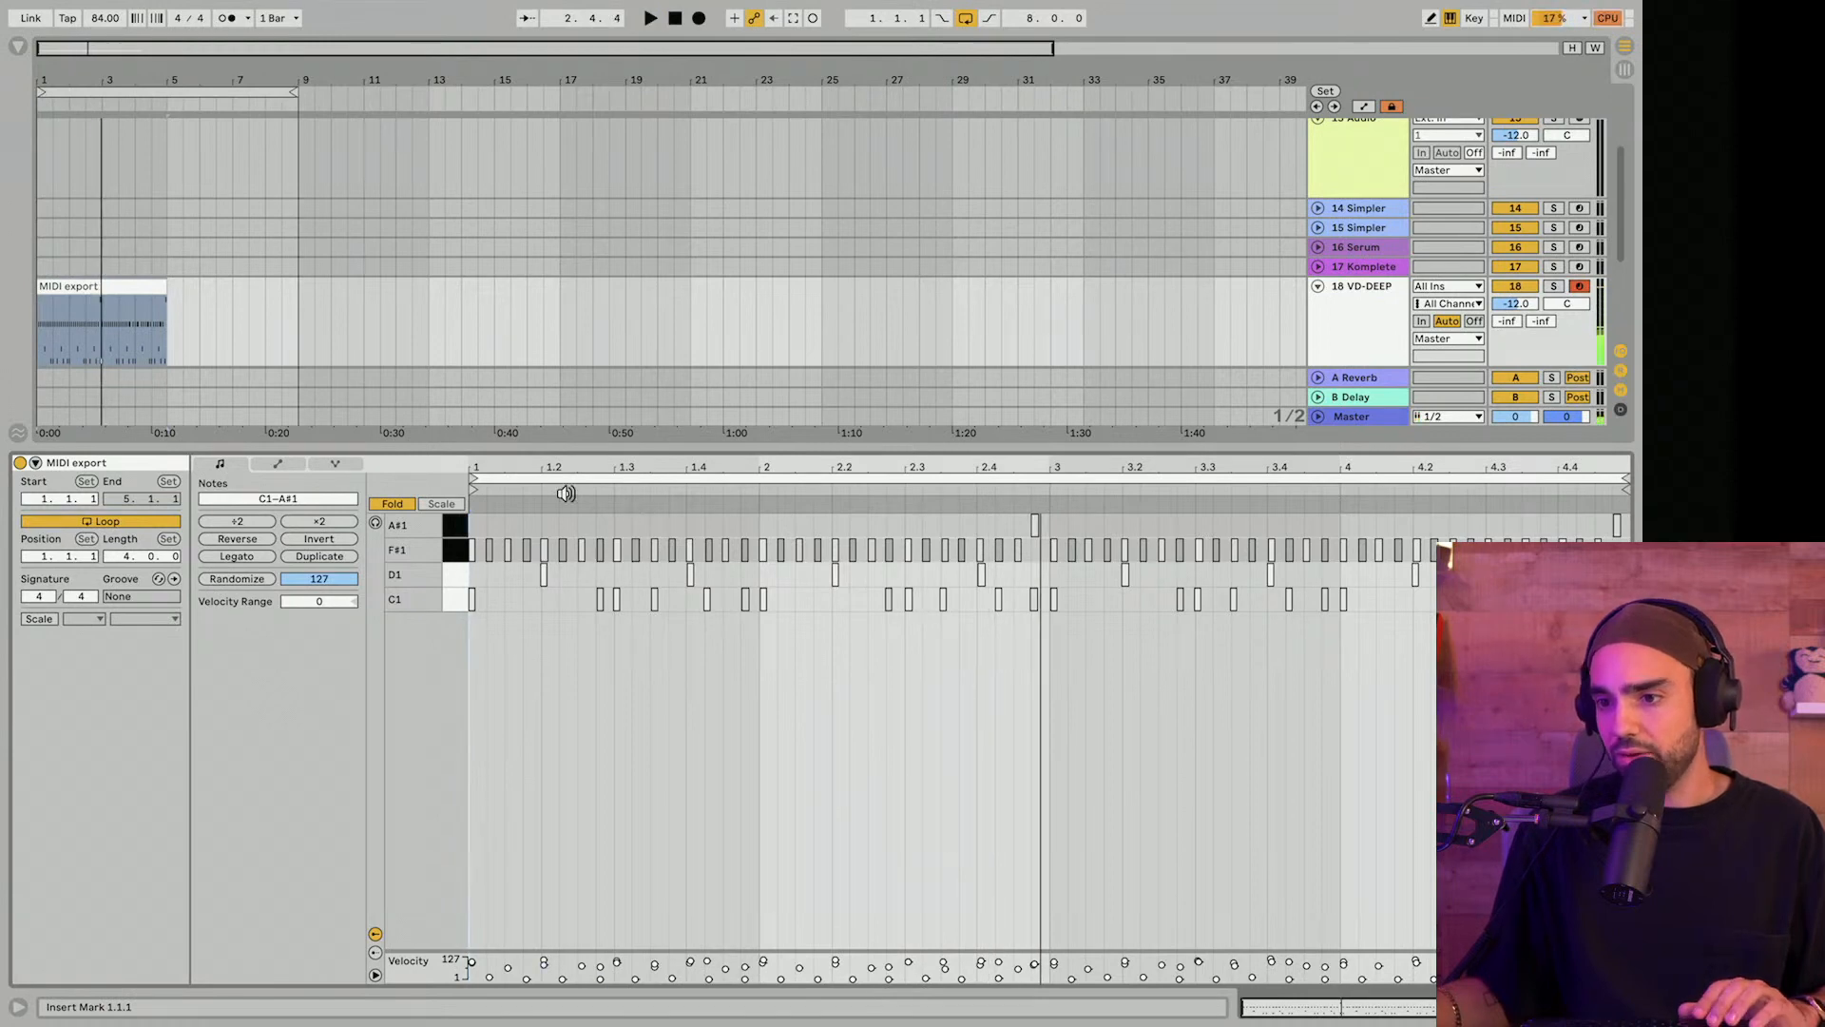
left_click(1384, 318)
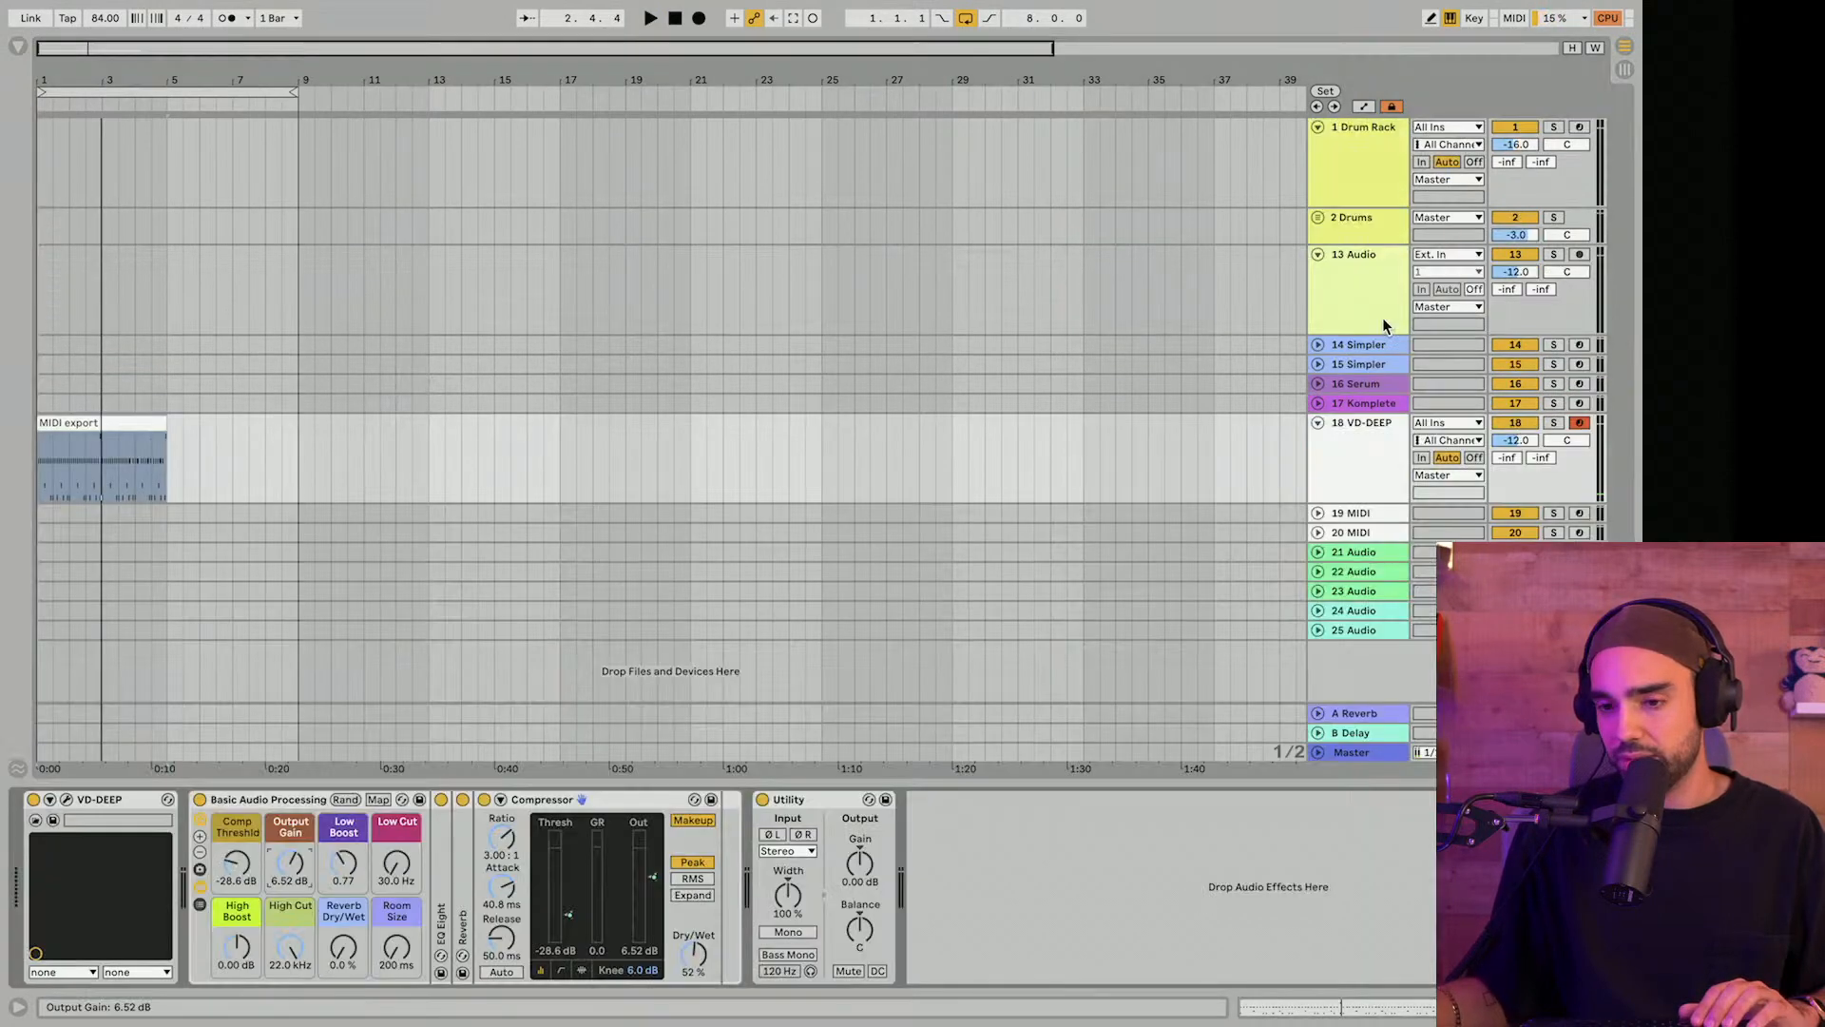
double_click(143, 458)
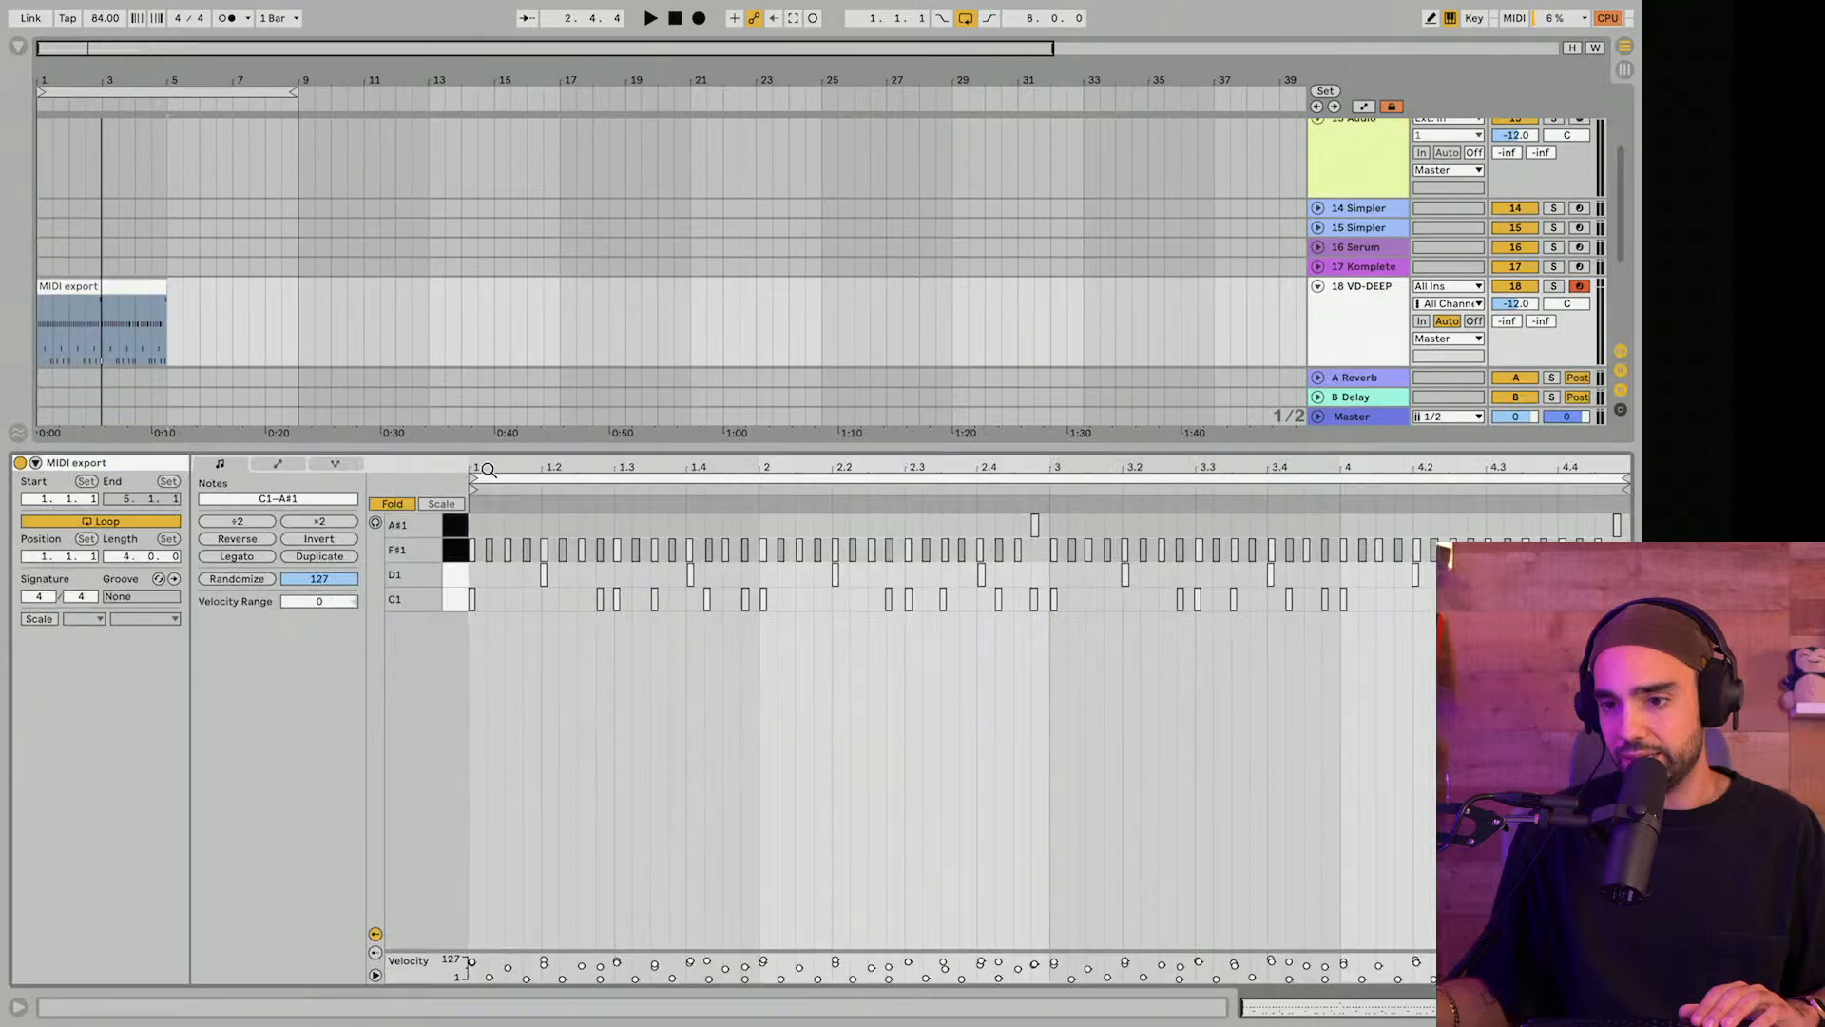
Select the clip's C1 and D1 notes, then its A#1 notes, and examine the A#1 note at the end of bar 2.
left_click_drag(1616, 640, 421, 572)
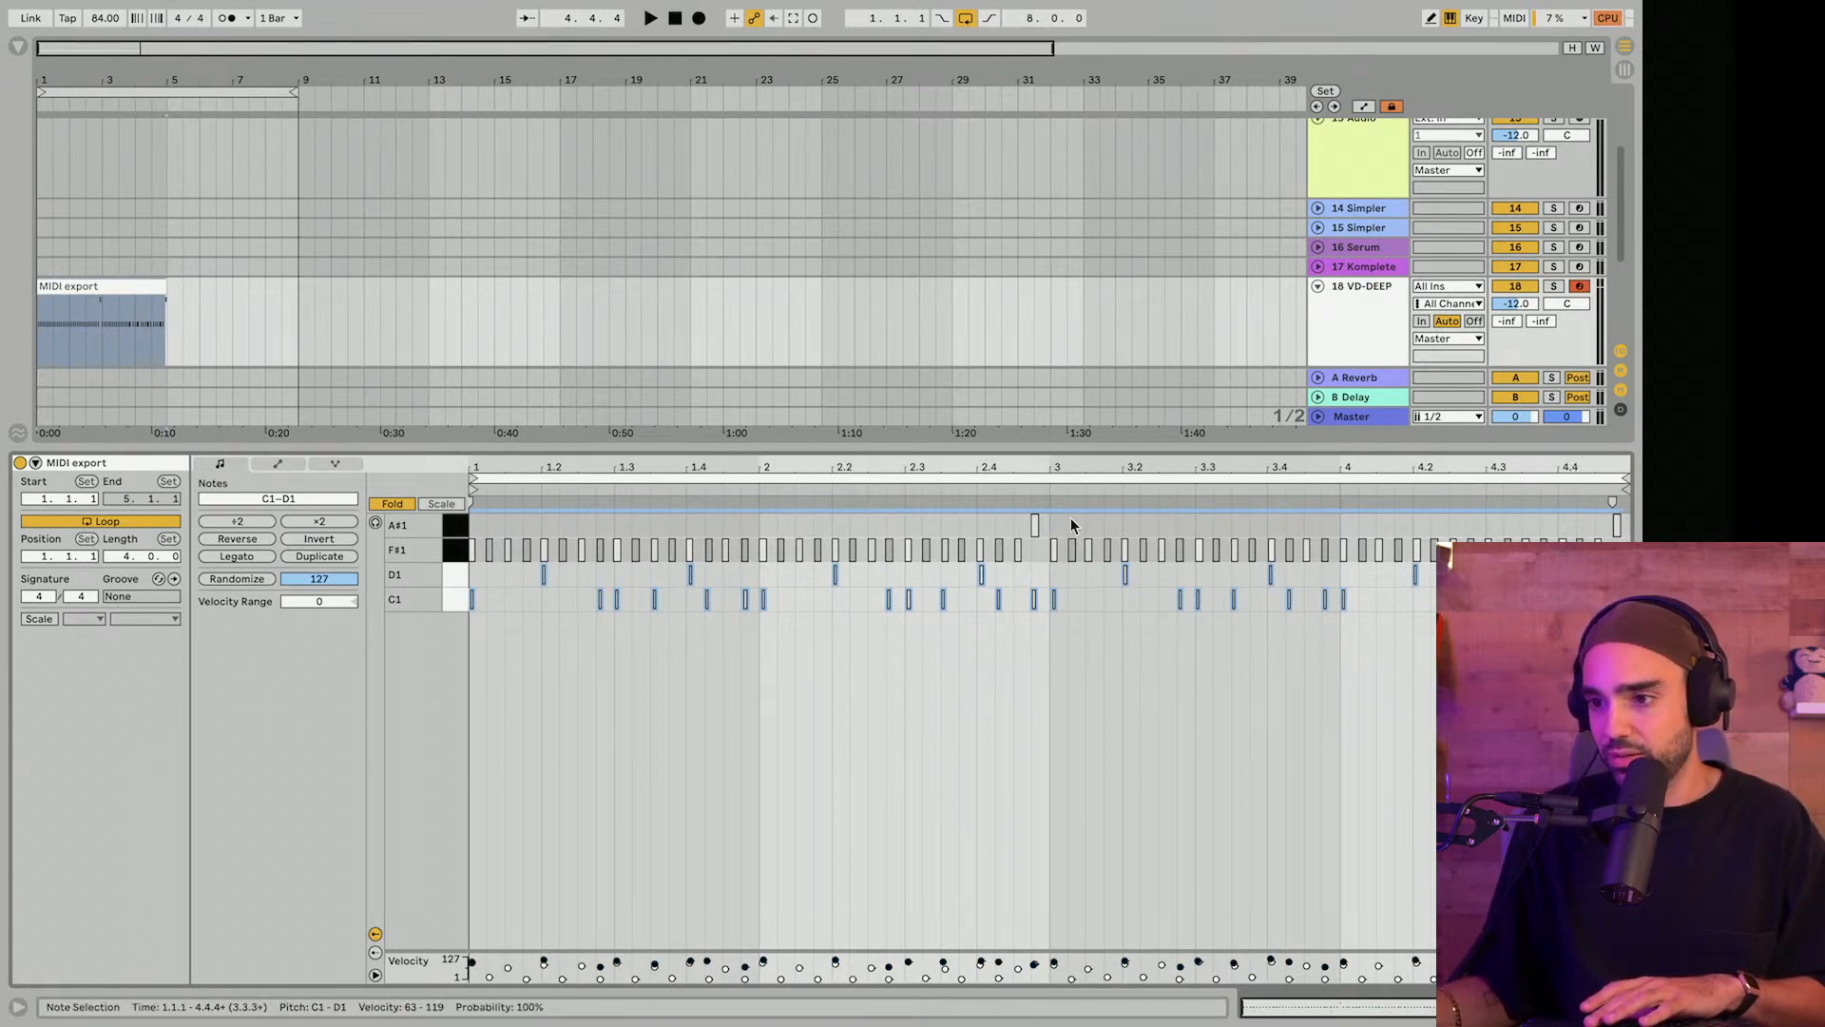
left_click_drag(980, 518, 1637, 514)
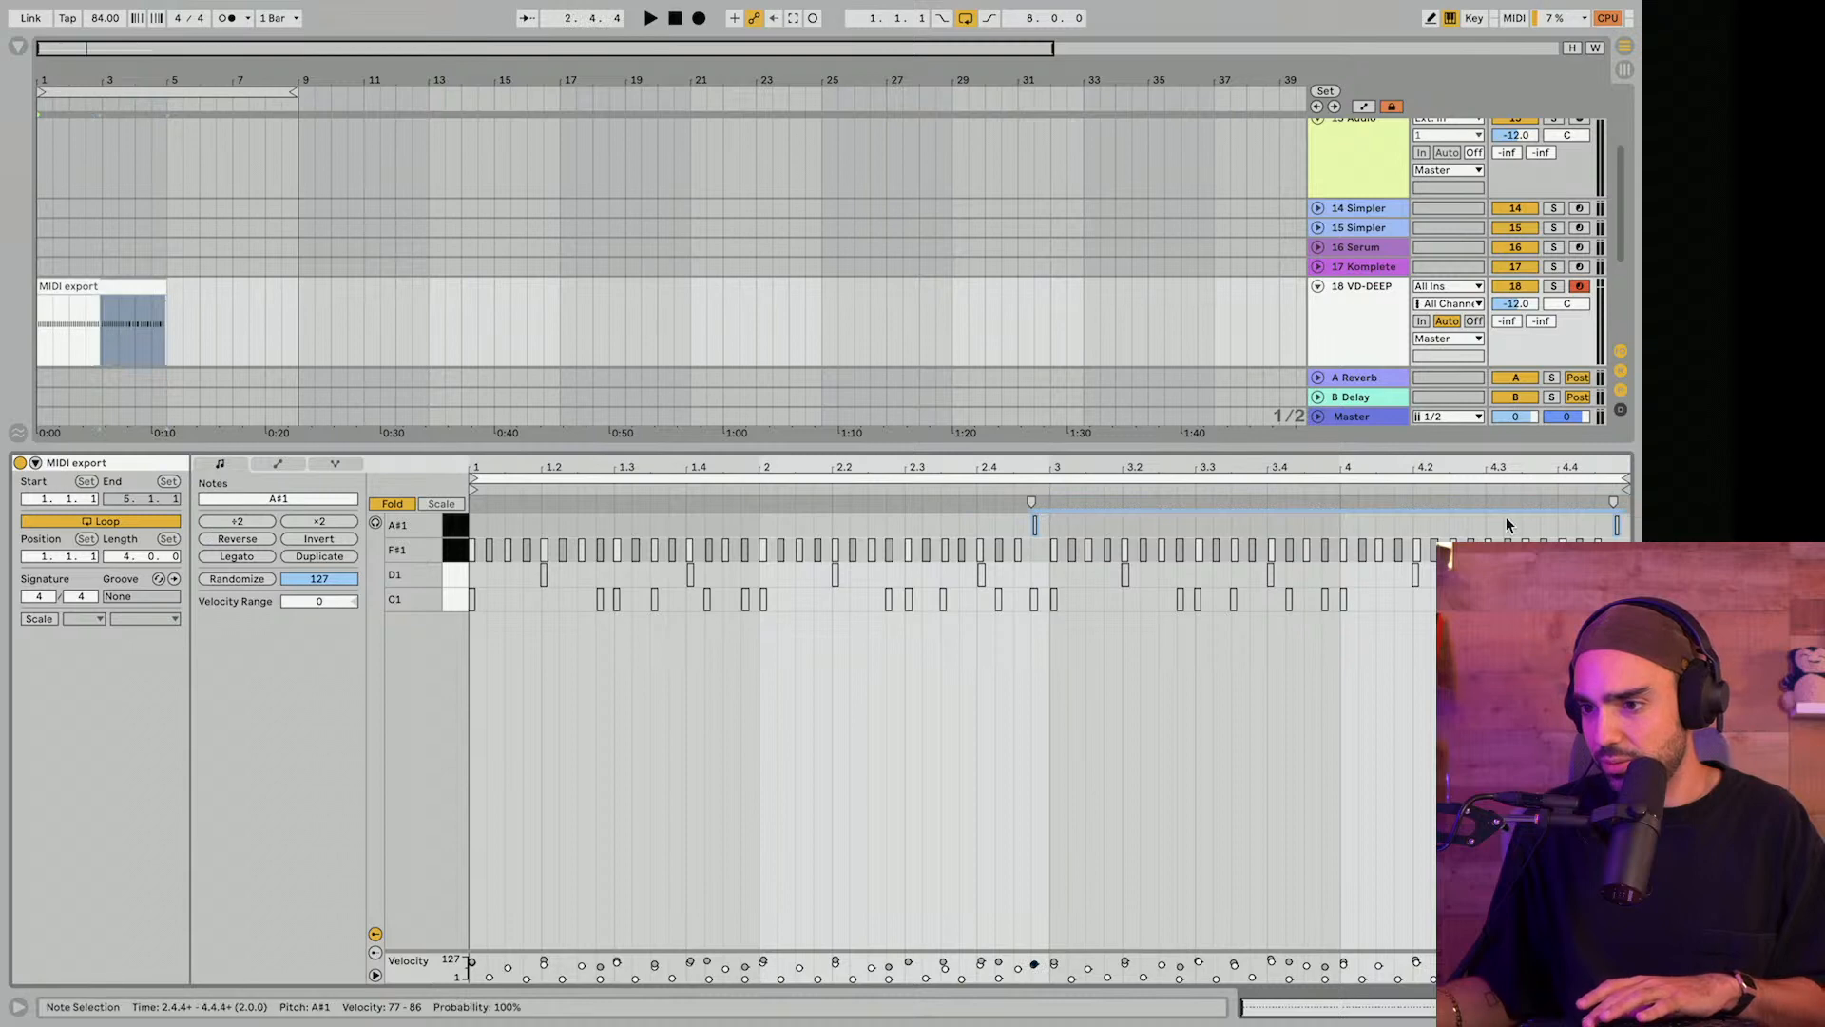
left_click(1043, 527)
left_click(1034, 524)
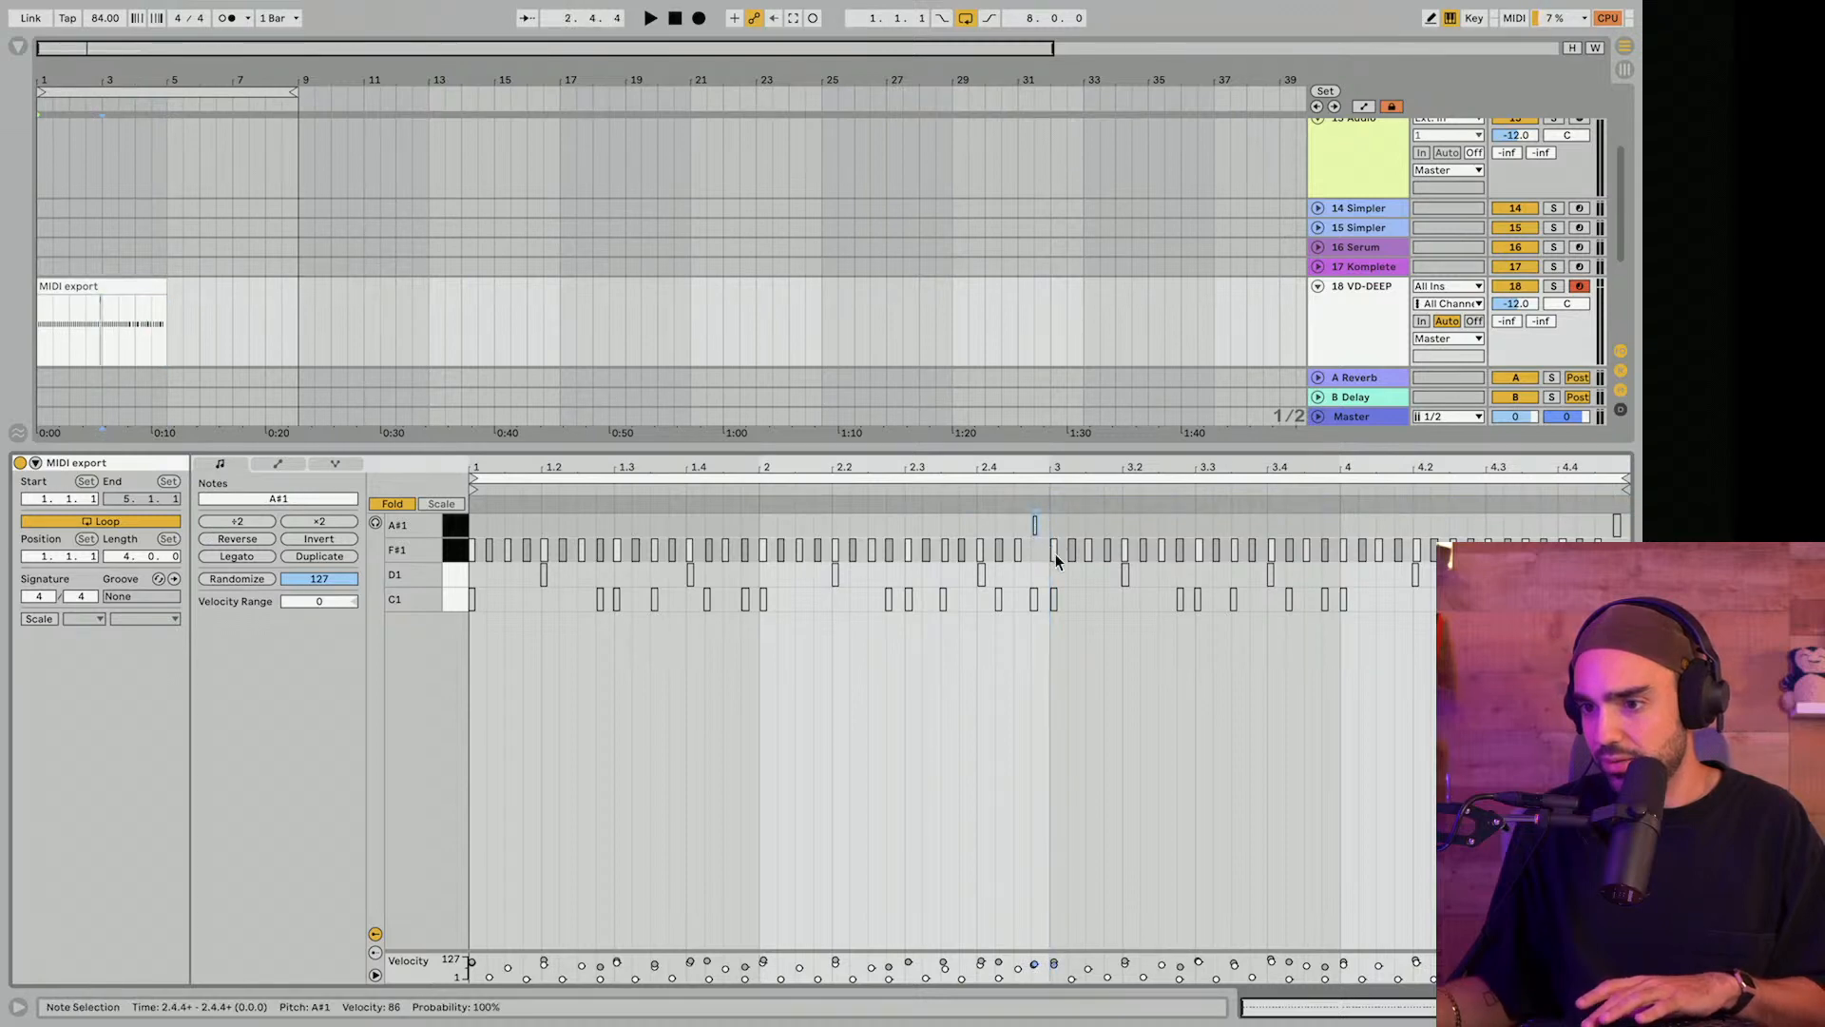
left_click_drag(1047, 460, 1048, 468)
key("v")
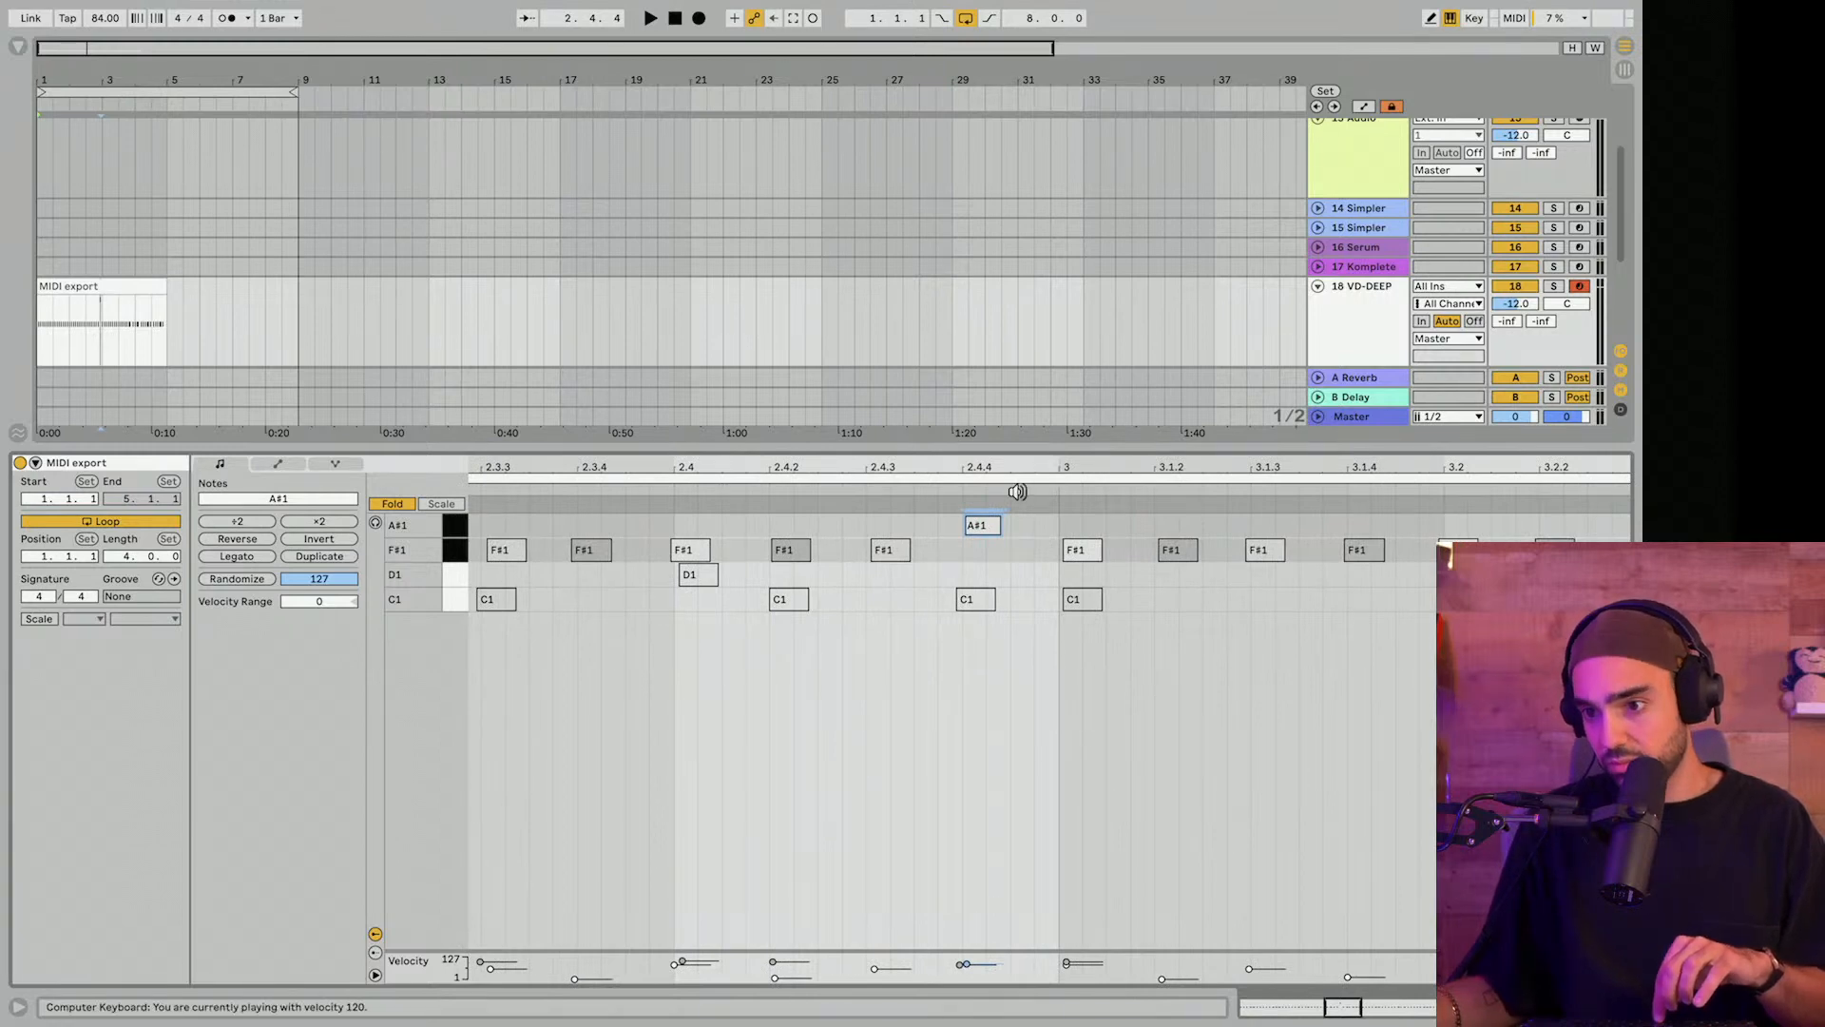
key("v")
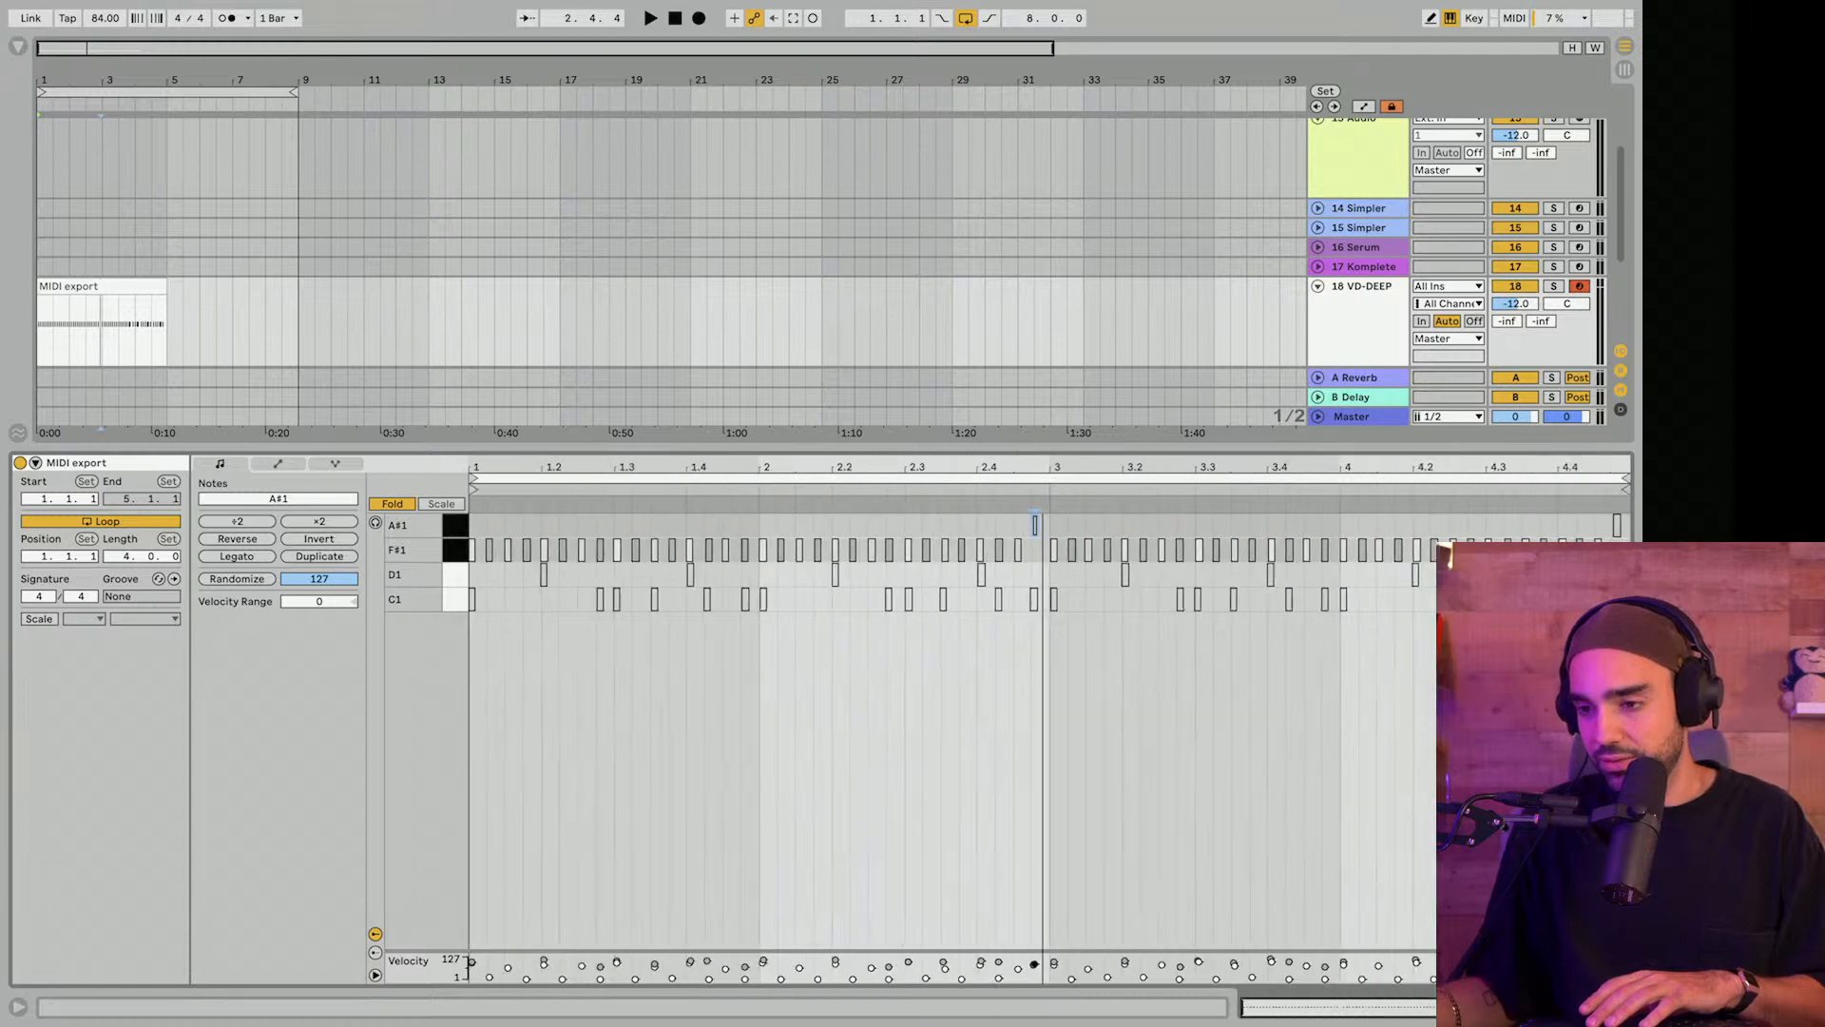
Play the MIDI export clip again and select all its F#1 notes to examine them in bar 1.
double_click(1043, 464)
key("space")
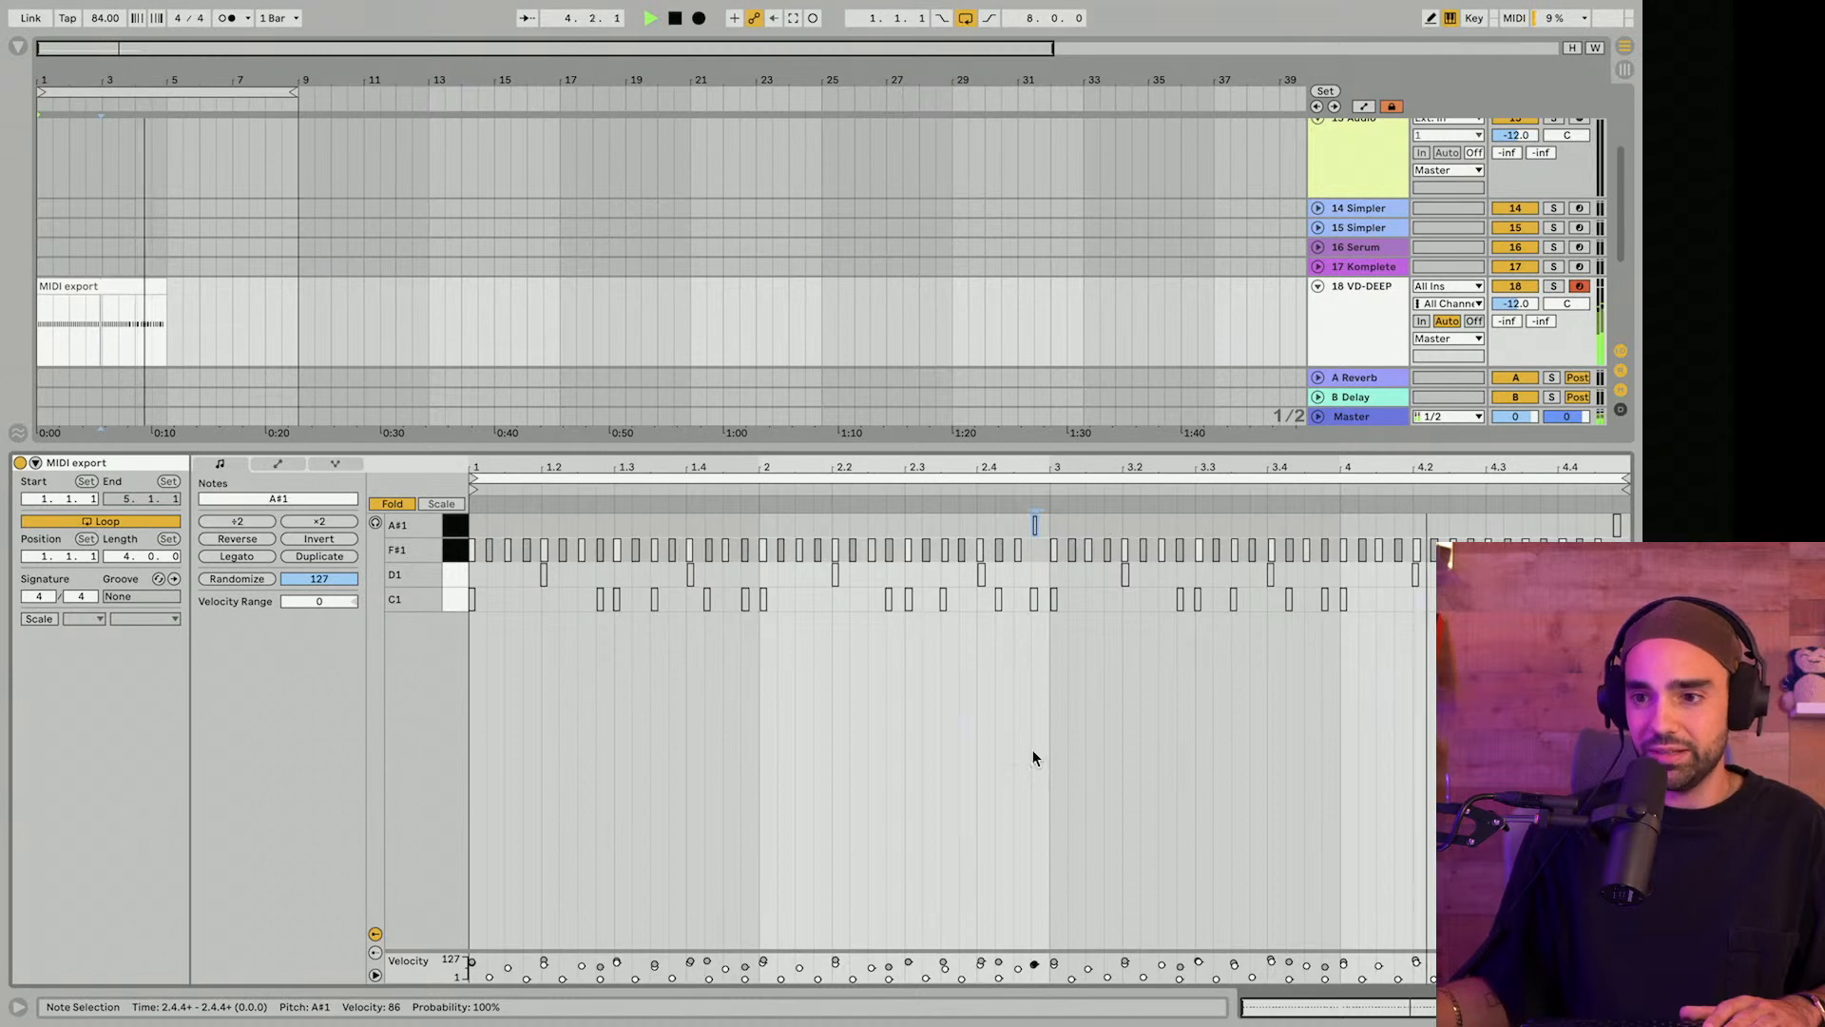
left_click(452, 554)
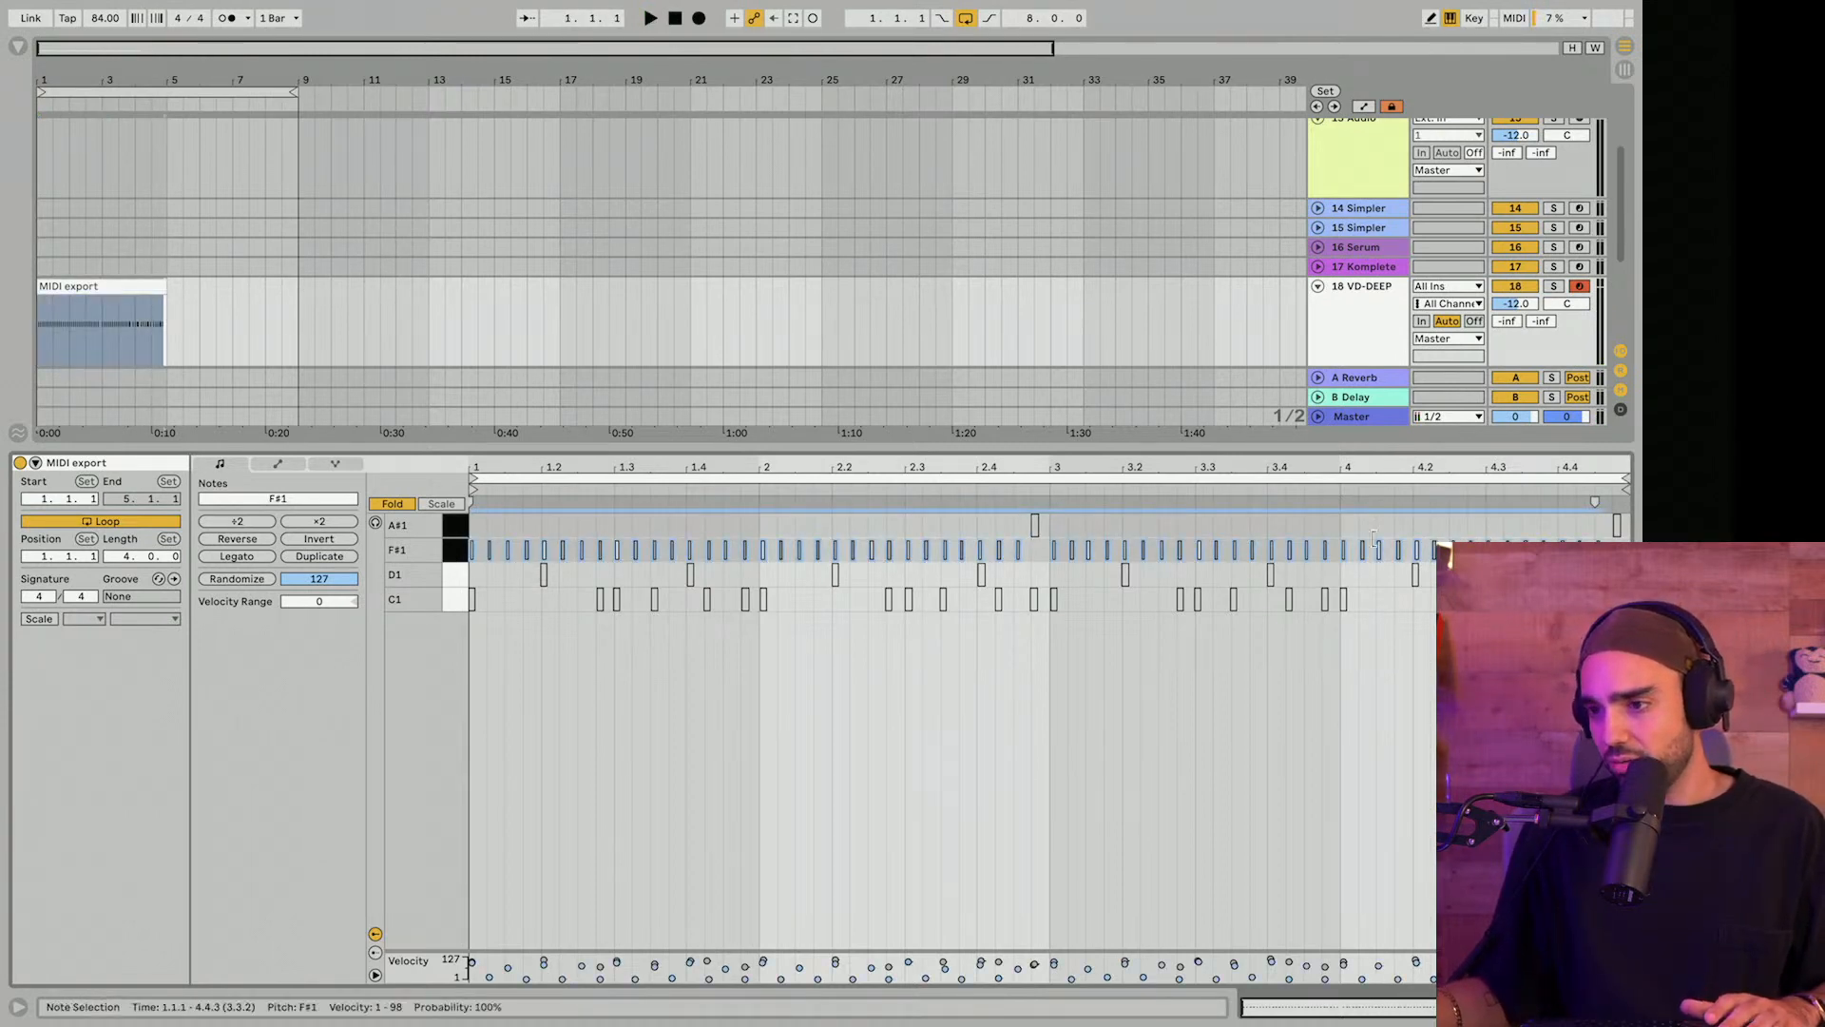
mouse_move(488, 469)
left_mouse_down()
mouse_move(495, 580)
mouse_move(524, 587)
left_mouse_up()
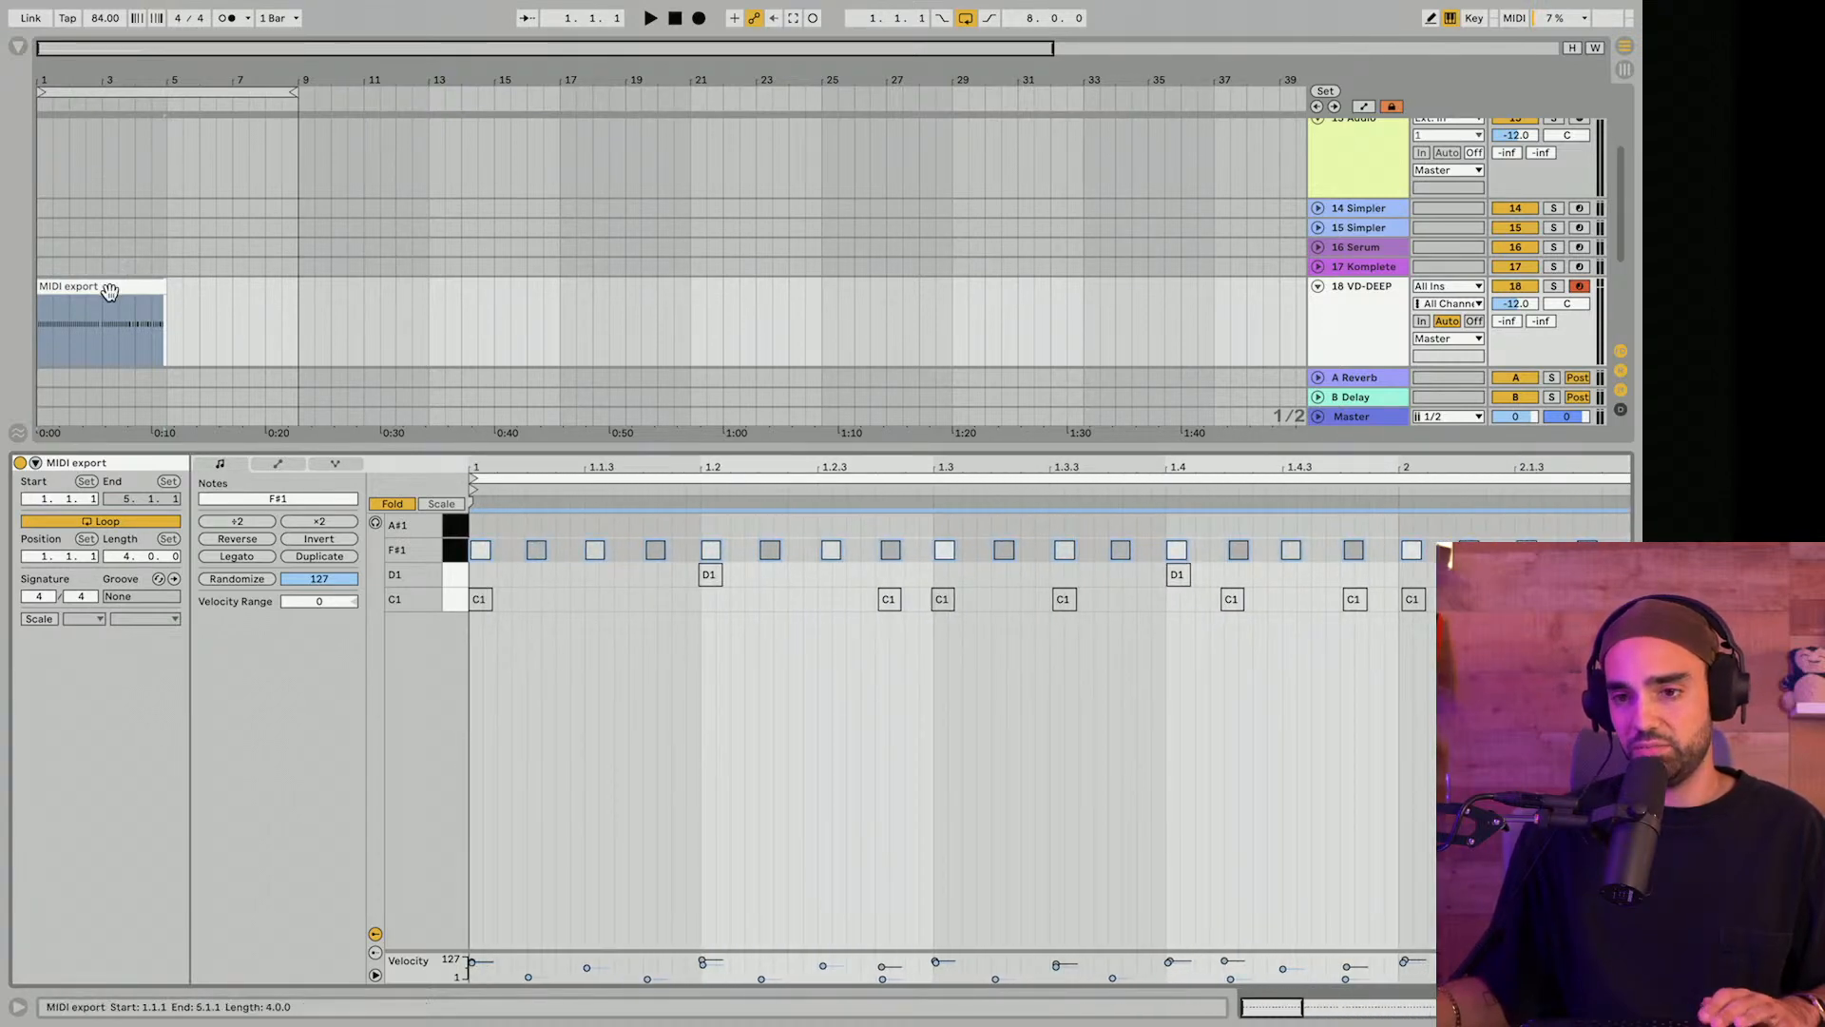
Insert an empty four-bar MIDI clip from bar 5 to bar 9 on the VD-DEEP track.
left_click(162, 290)
left_click_drag(170, 310, 293, 306)
right_click(243, 300)
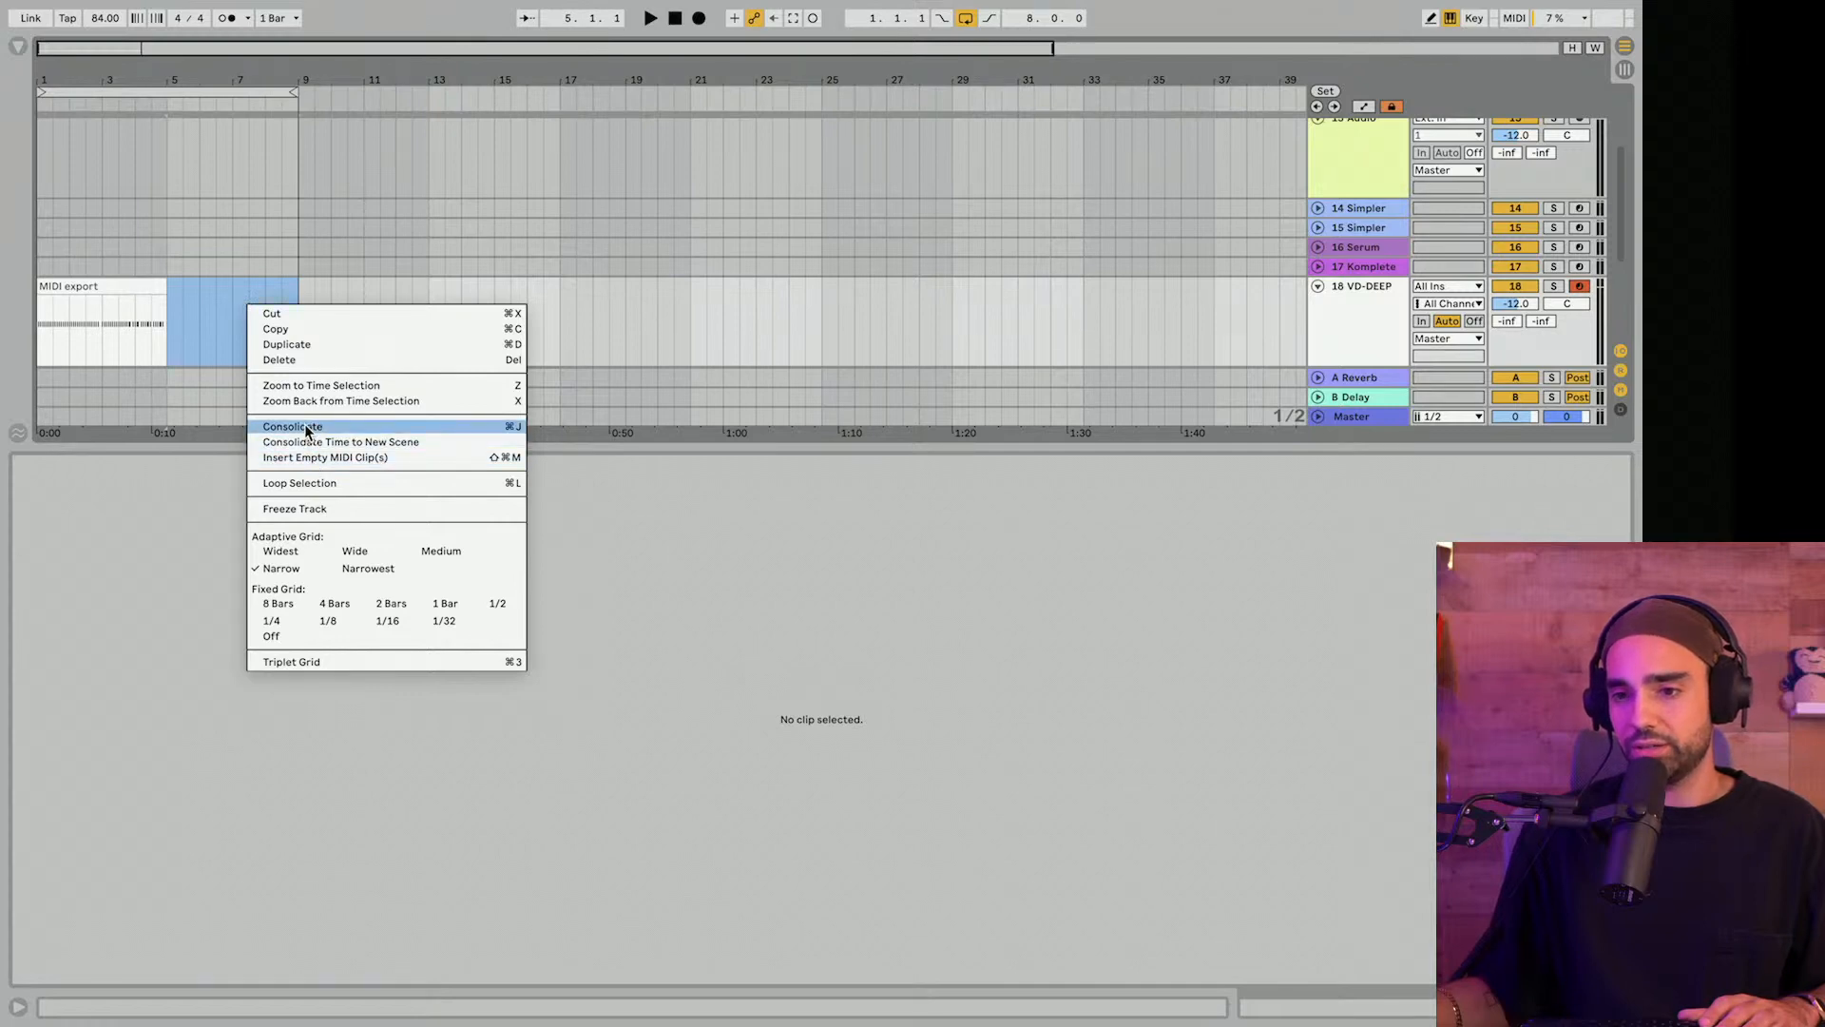
left_click(301, 458)
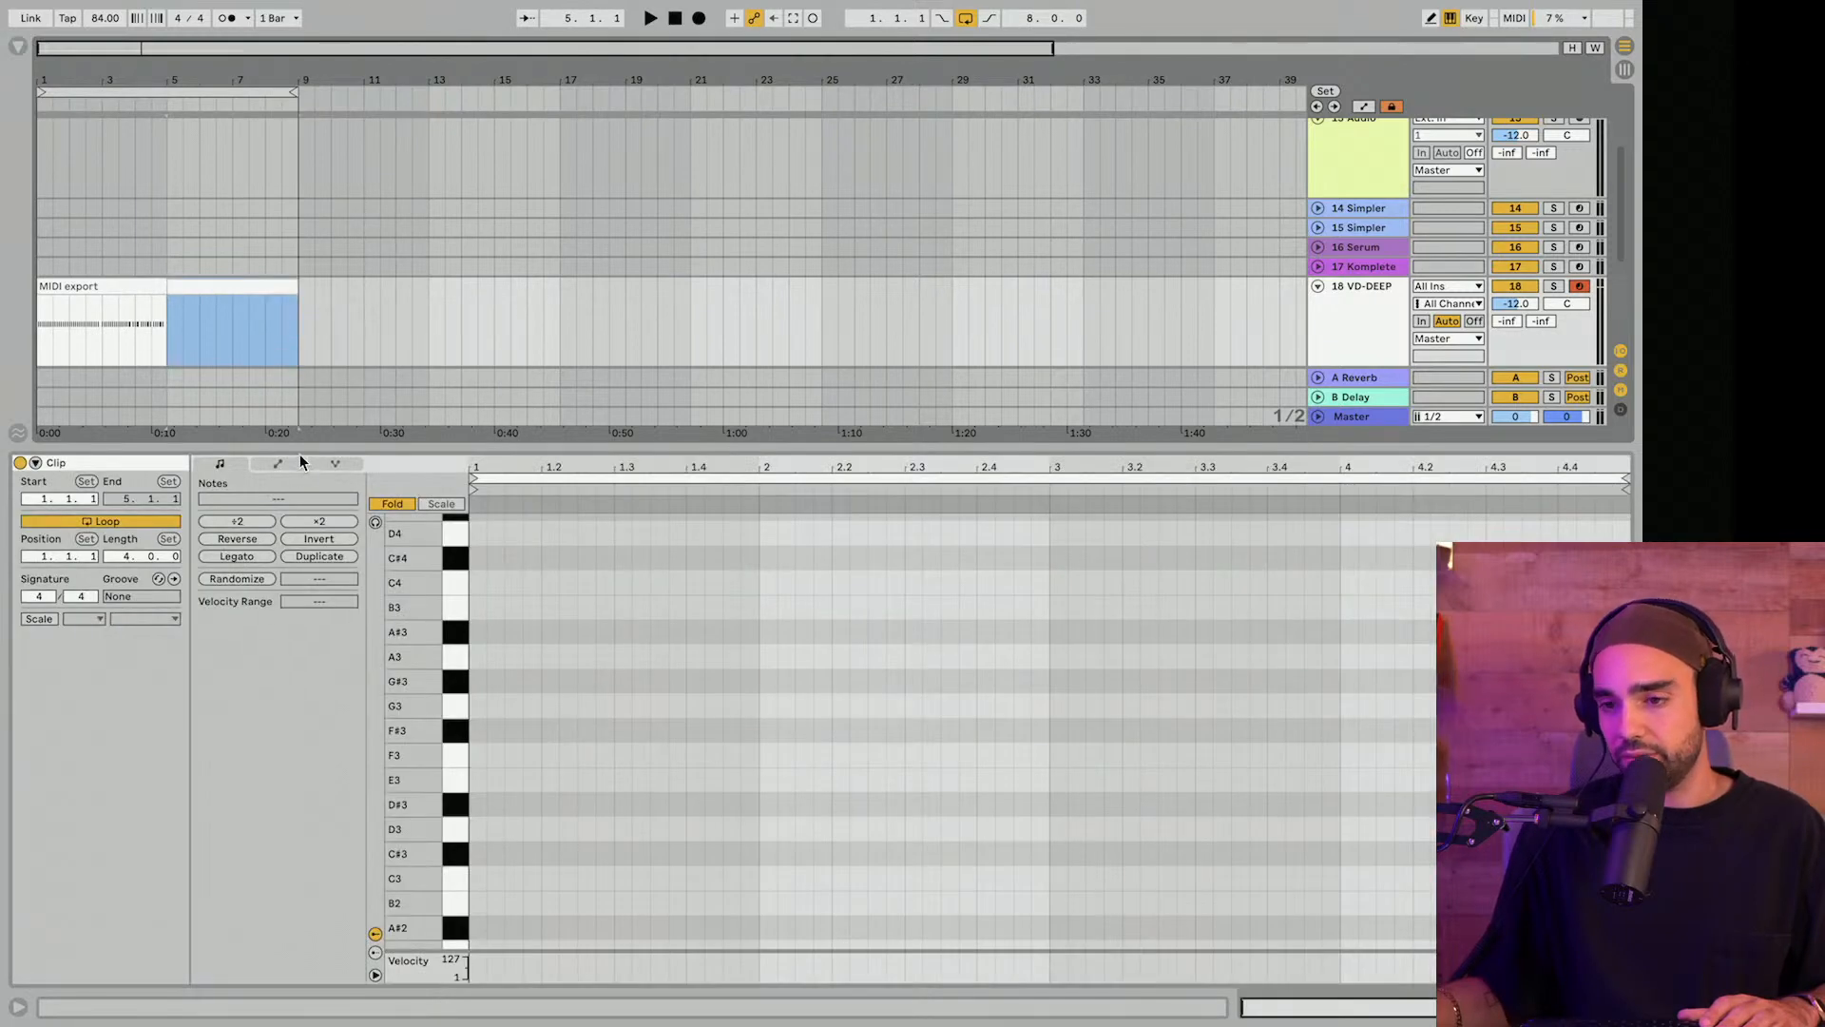
Check the hi-hat pitch in the MIDI export clip and add an F#1 note at the start of the new clip.
left_click(452, 736)
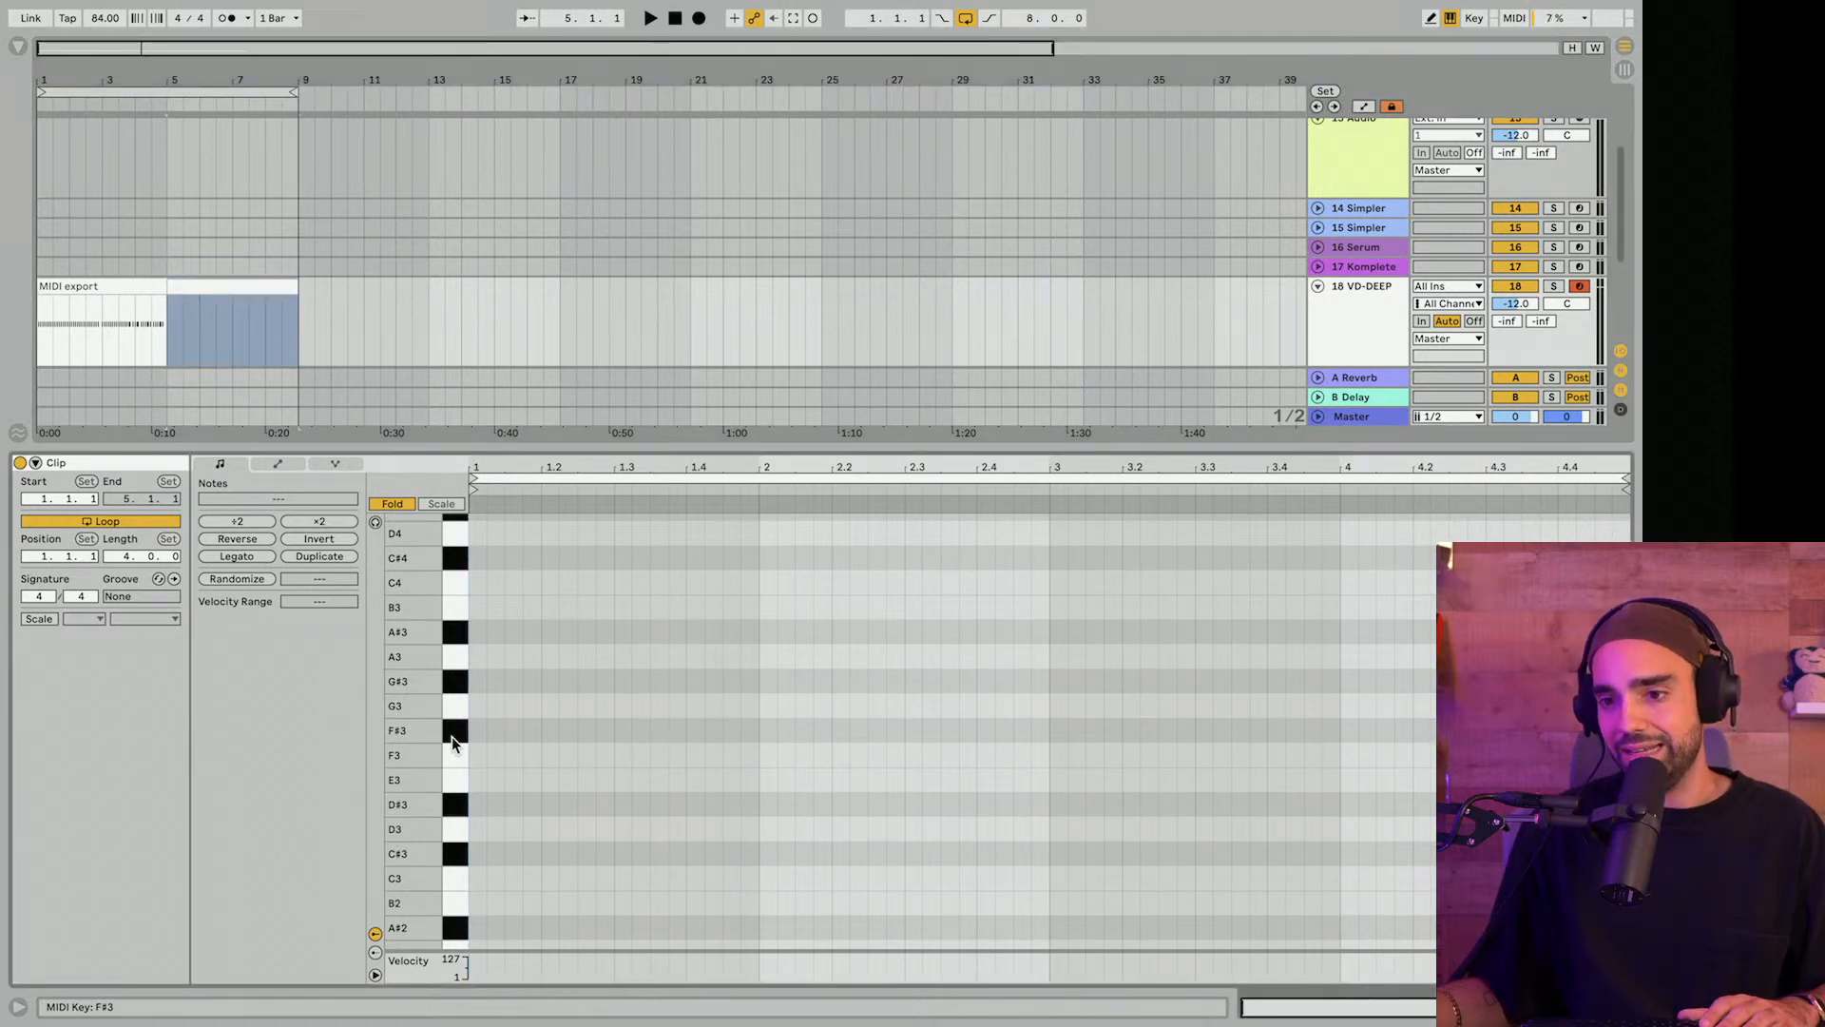
scroll(455, 859, "down", 3)
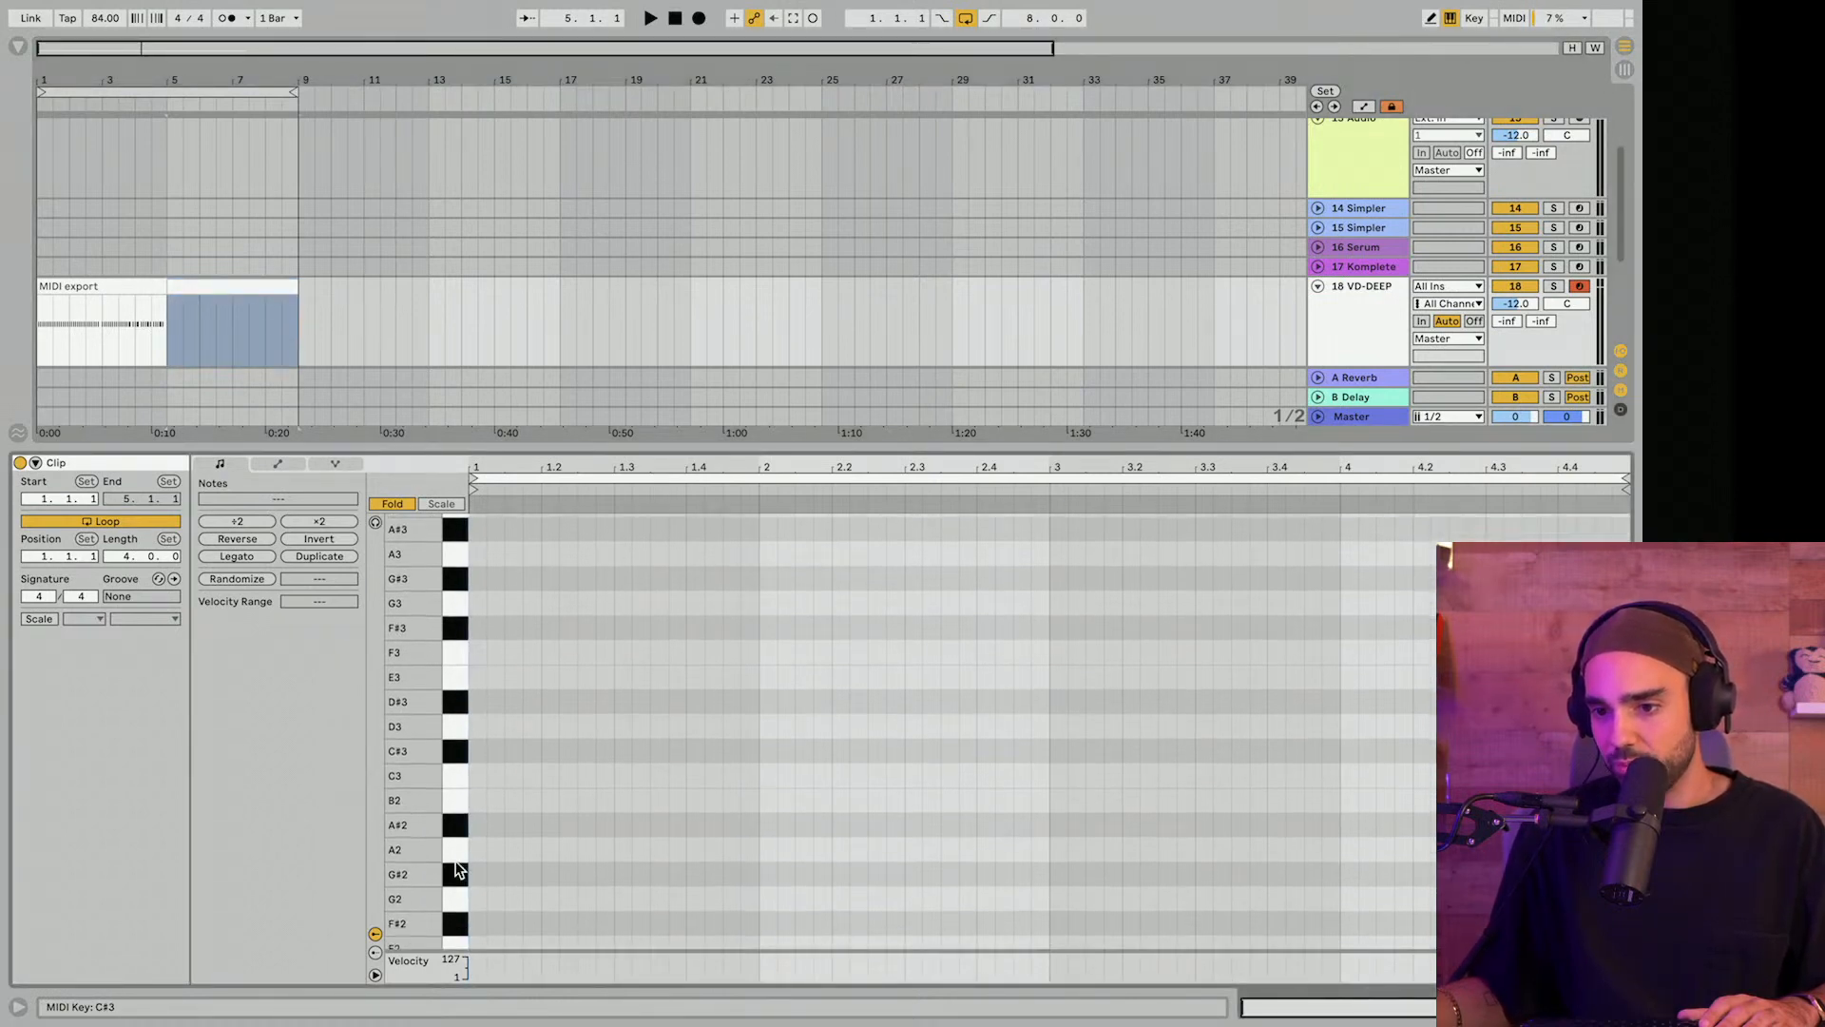
left_click(91, 287)
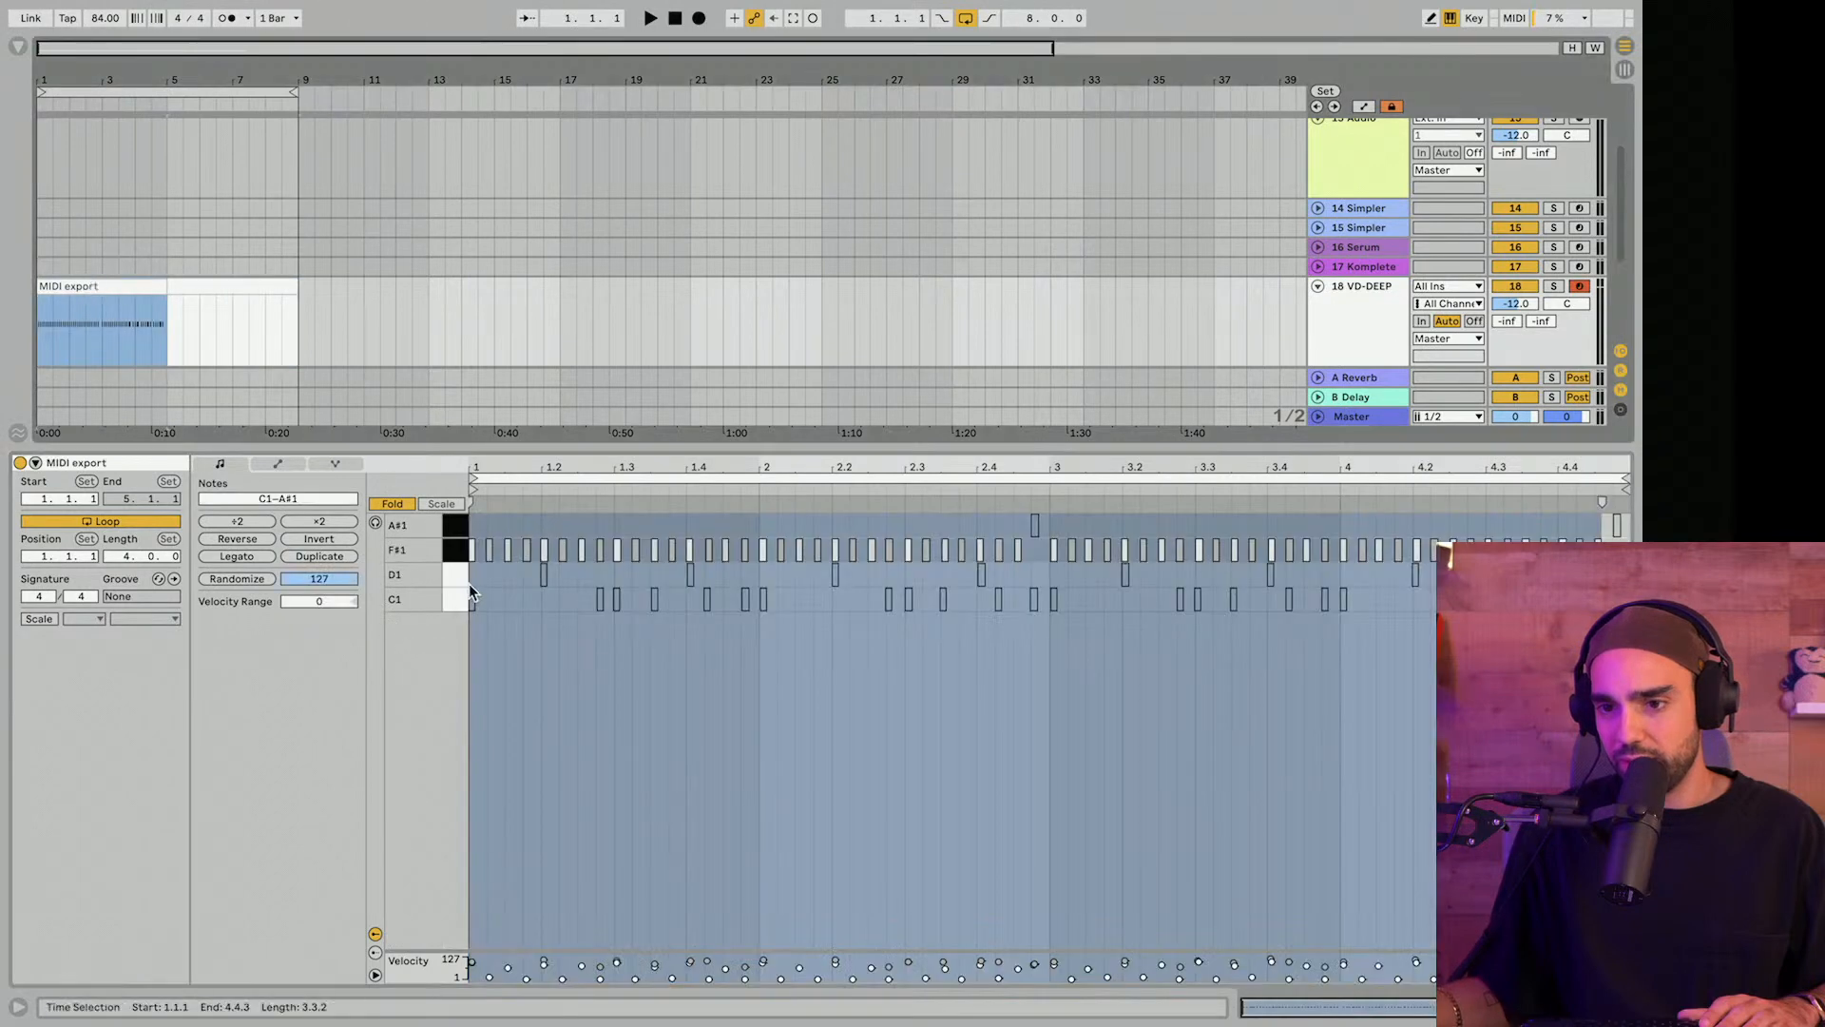
left_click(222, 291)
scroll(441, 722, "down", 5)
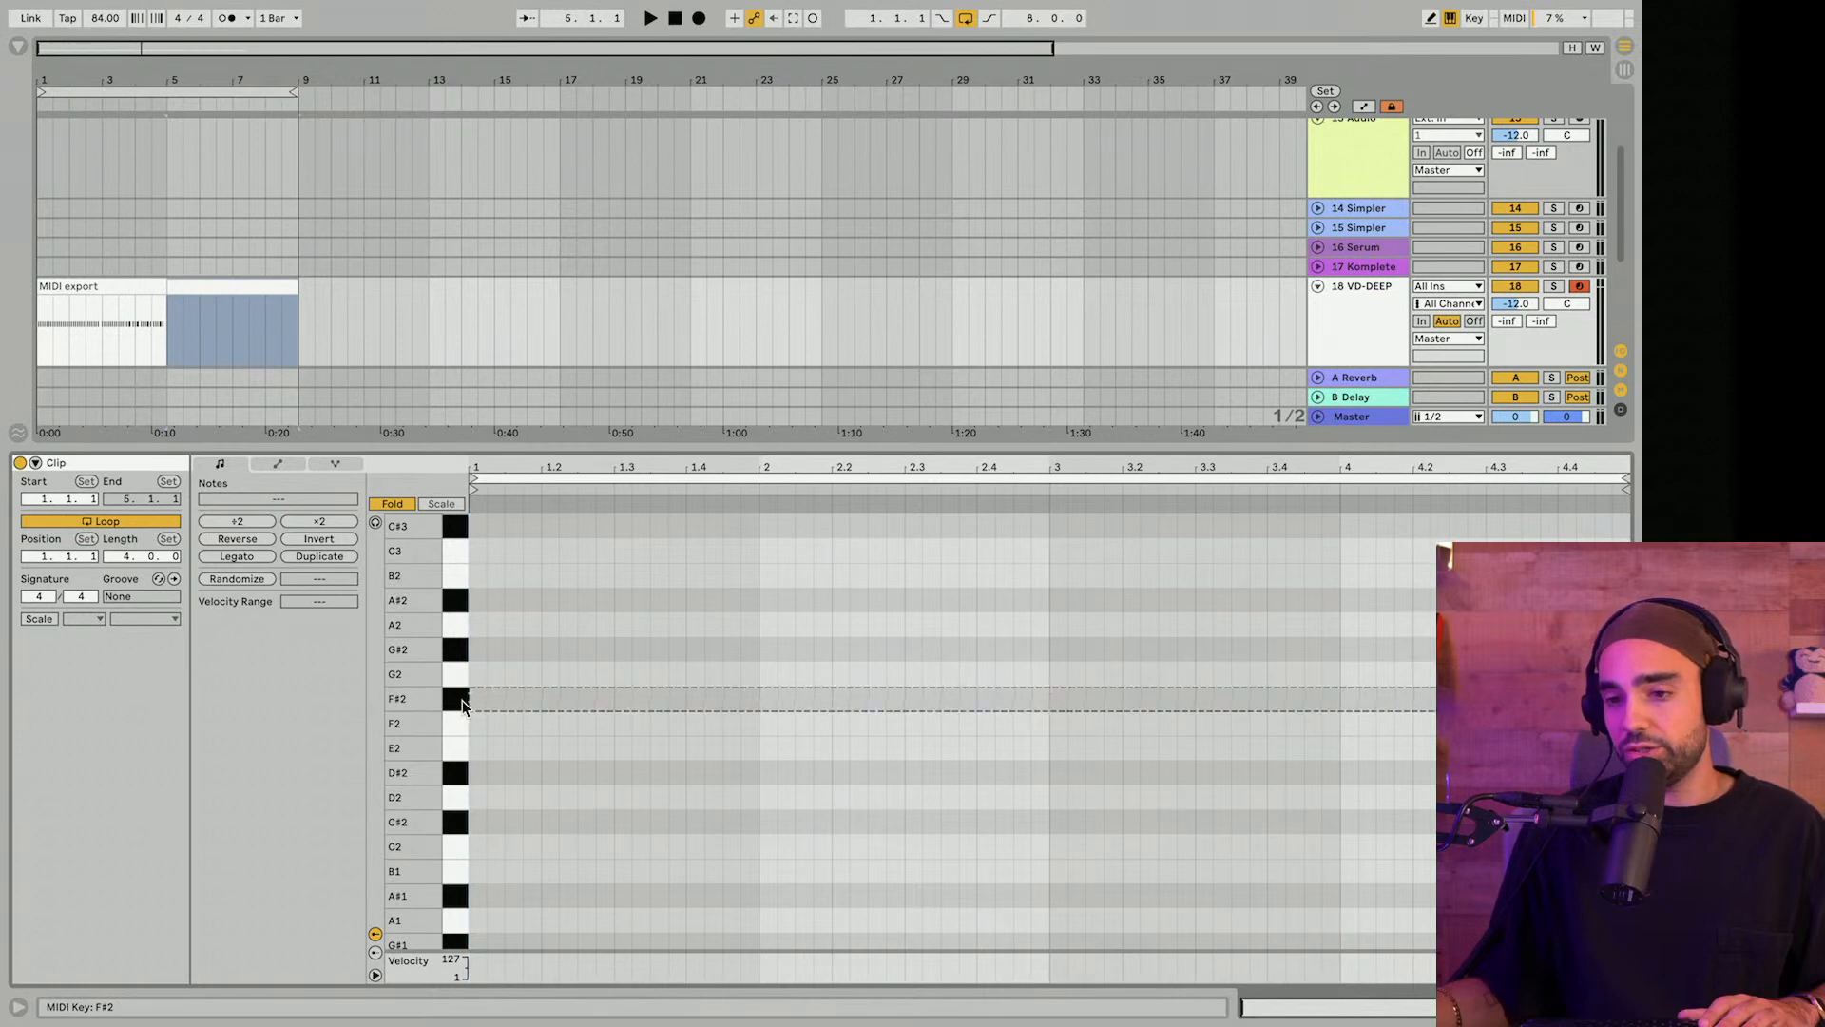
scroll(456, 715, "down", 4)
scroll(457, 798, "down", 2)
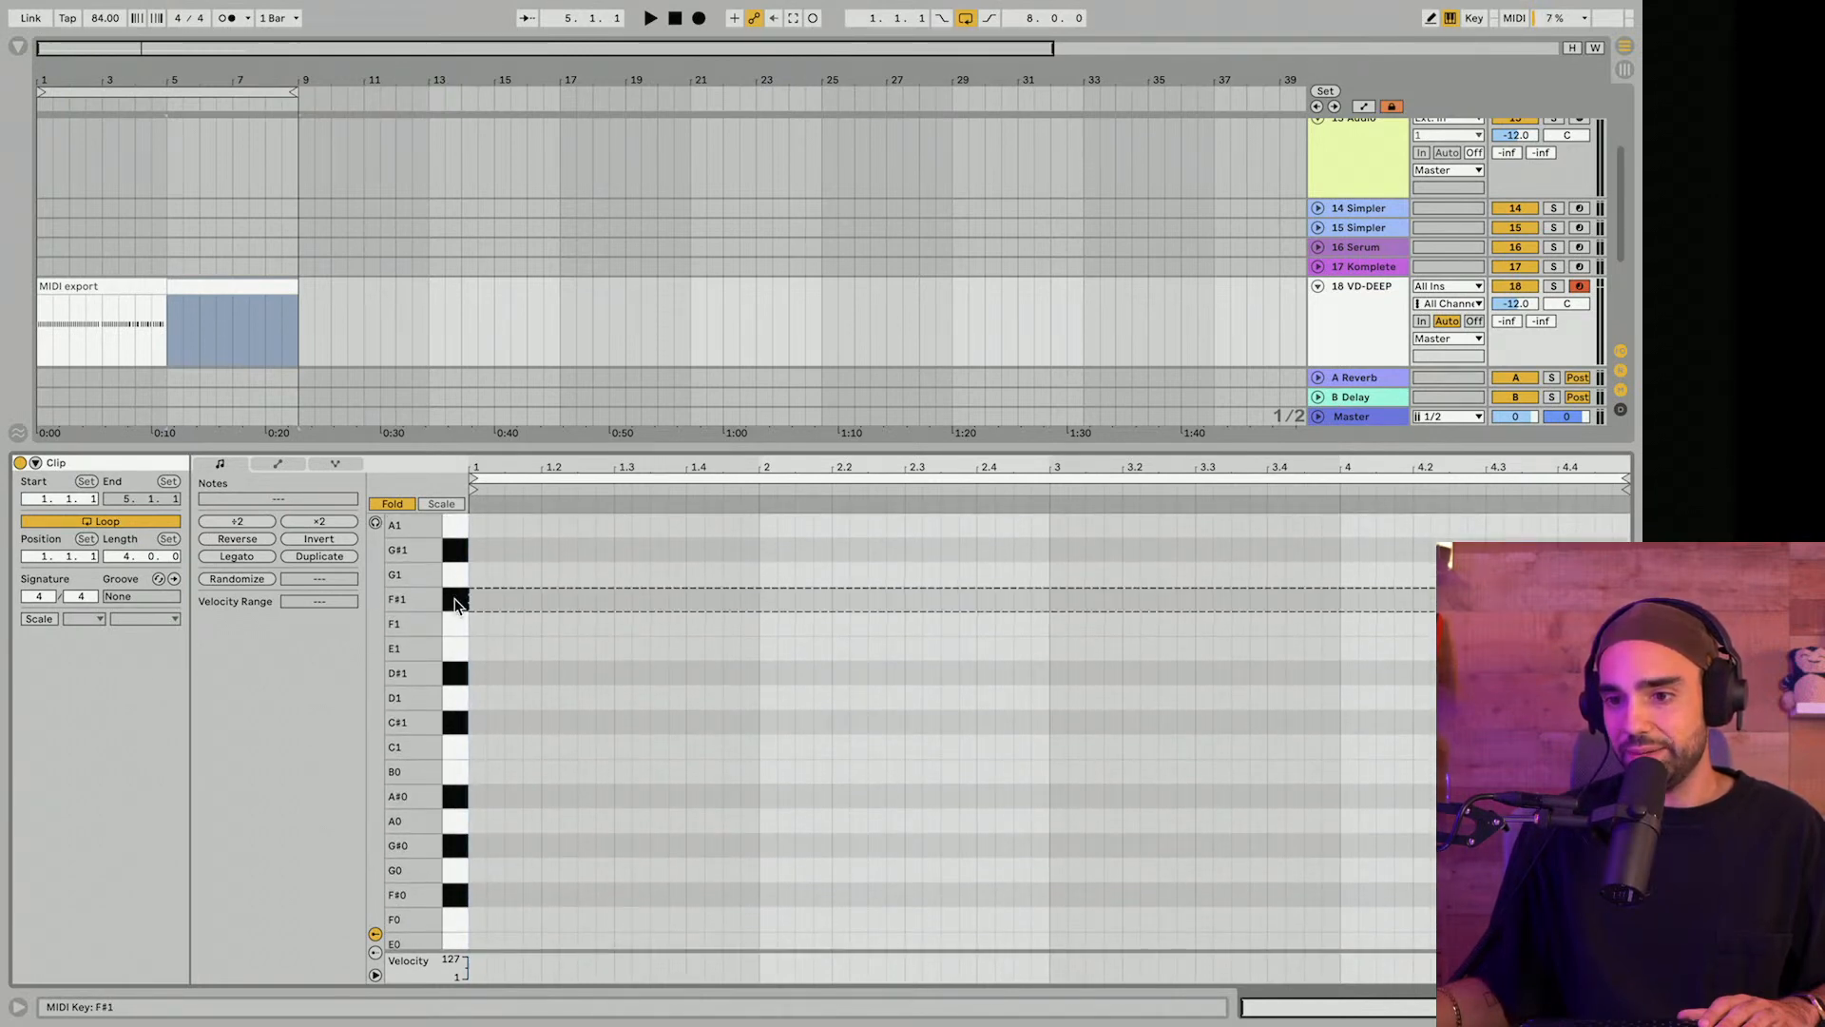
double_click(479, 599)
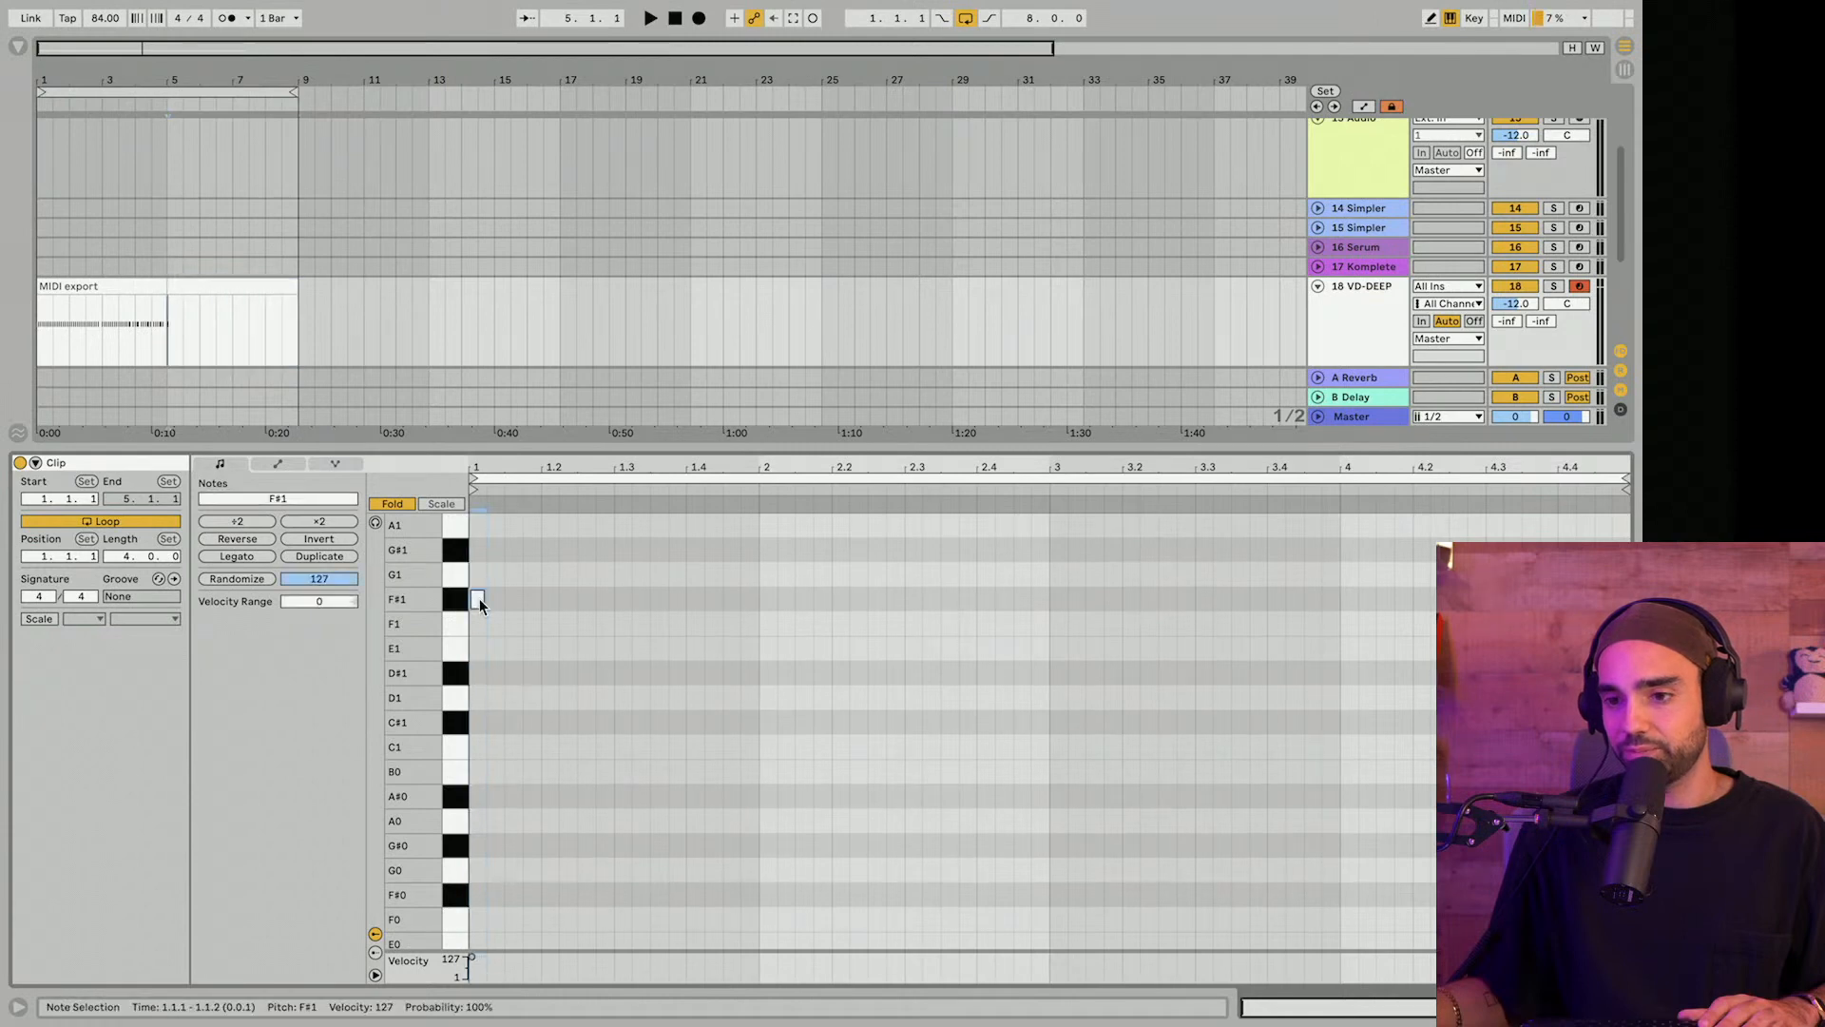
Check the exported hi-hat pattern and add F#1 notes at 1.1.3, 1.2 and 1.2.3 in the new clip.
left_click(114, 286)
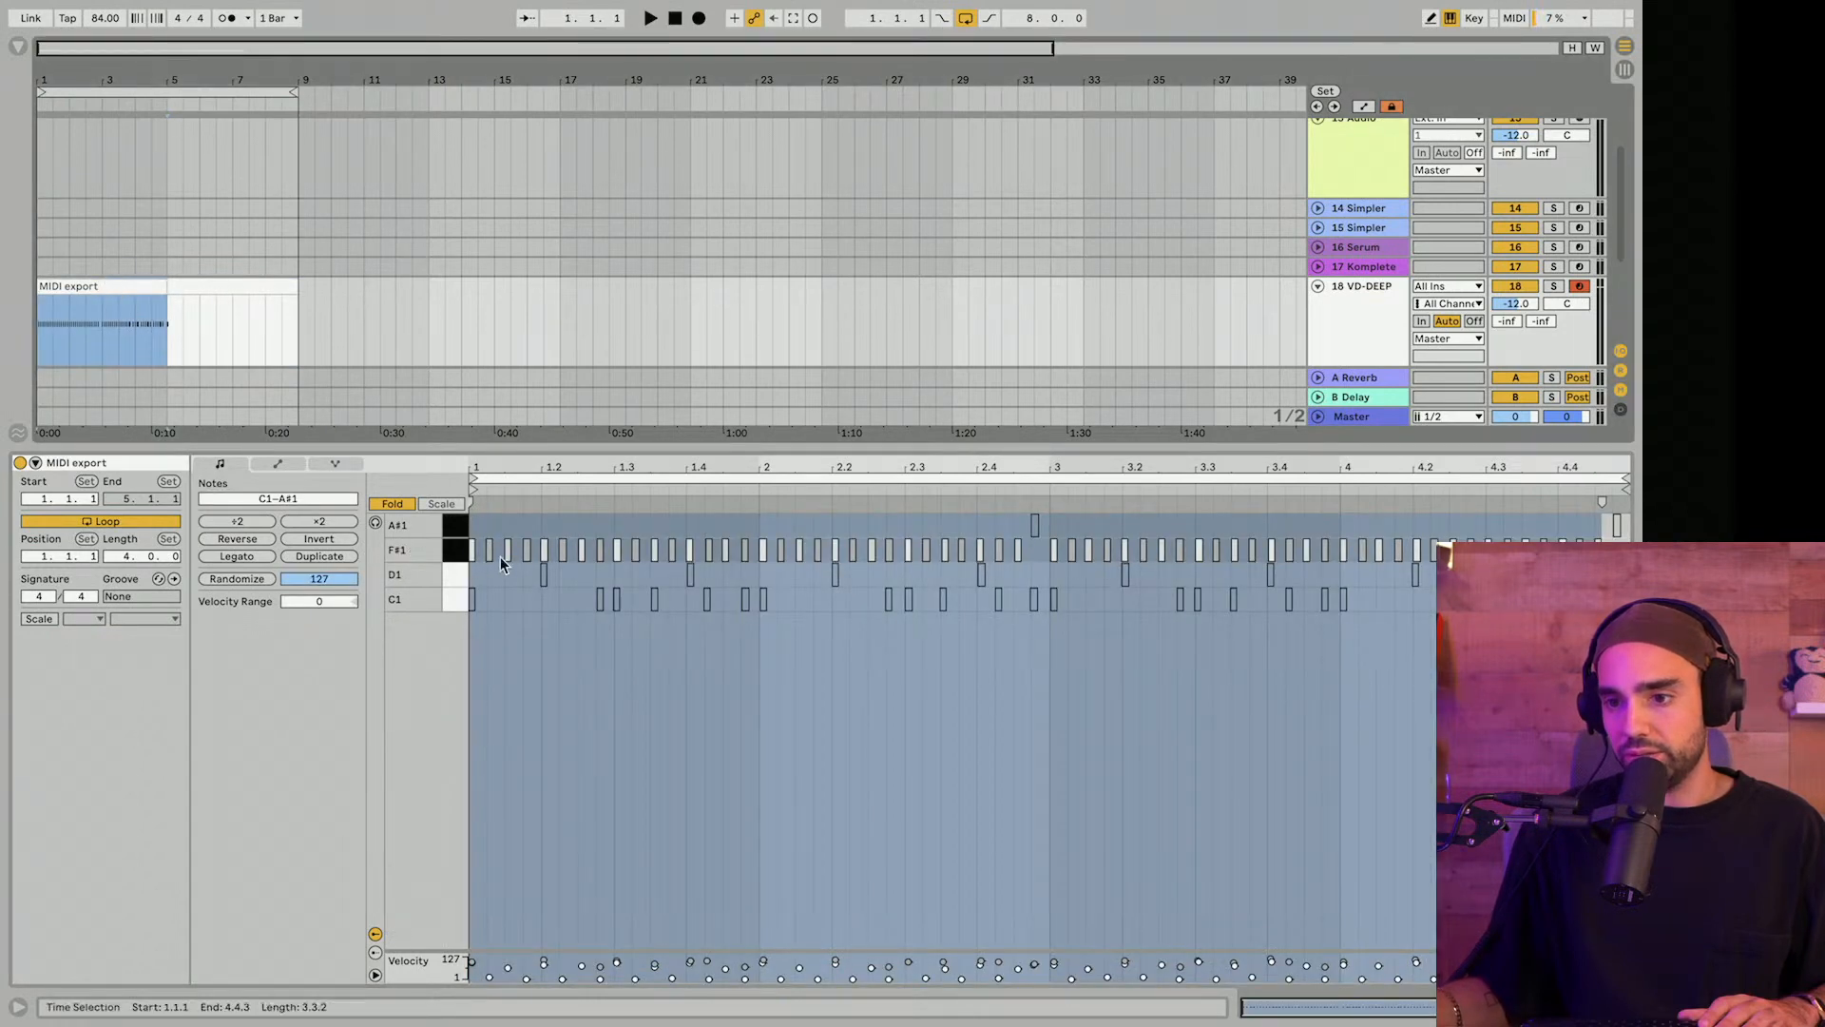
left_click(229, 290)
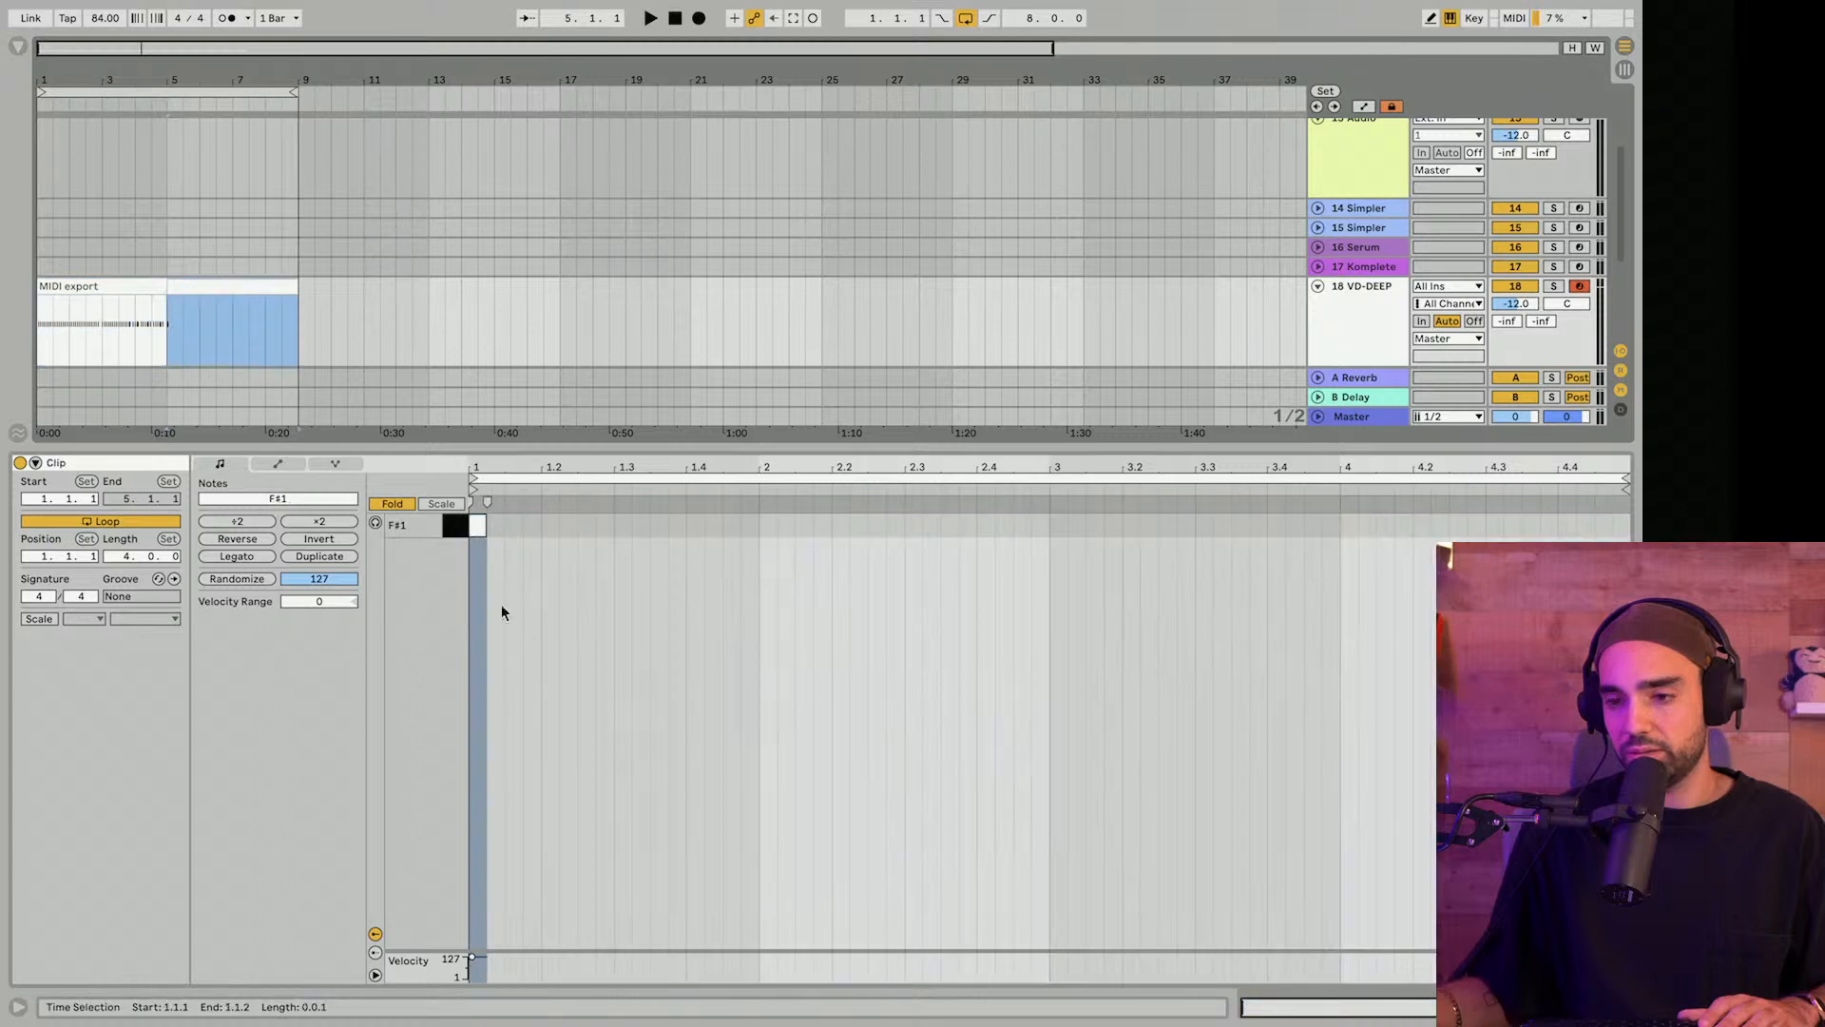
left_click_drag(494, 464, 546, 513)
double_click(522, 527)
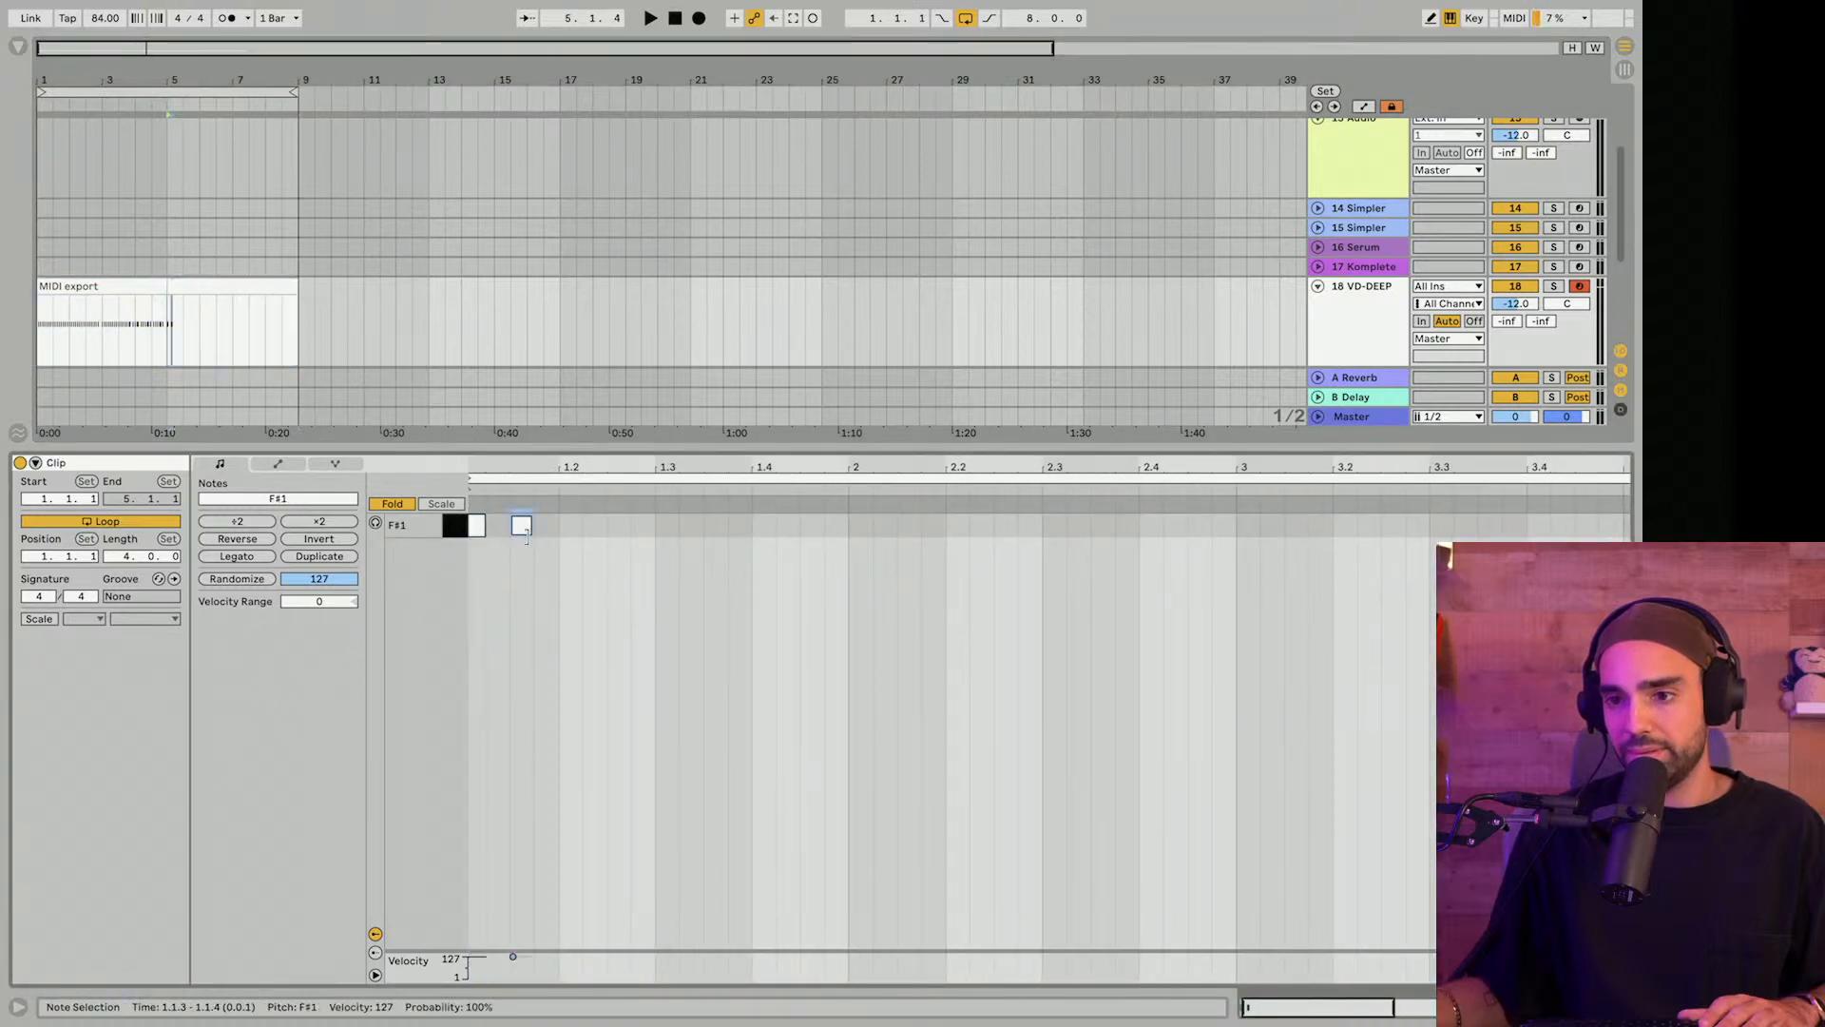
double_click(570, 526)
double_click(619, 526)
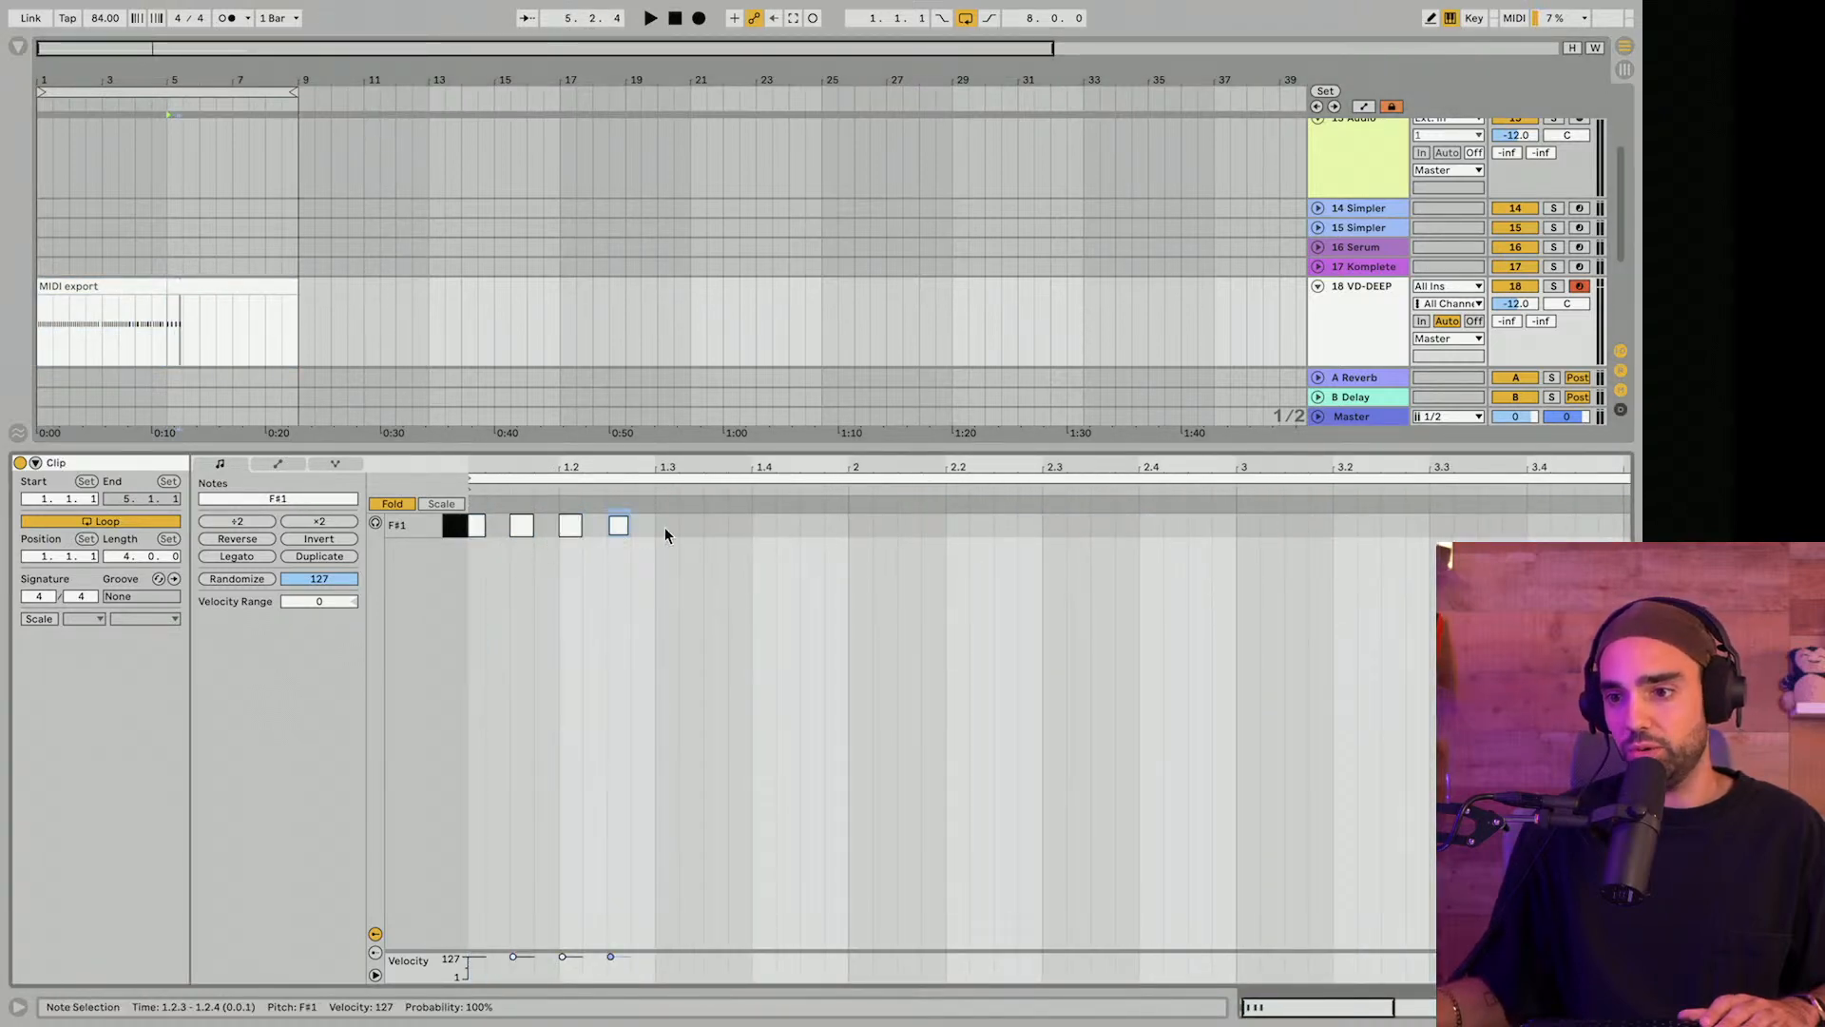
Duplicate the four F#1 notes repeatedly until they fill all four bars of the new clip.
left_click_drag(646, 472, 642, 447)
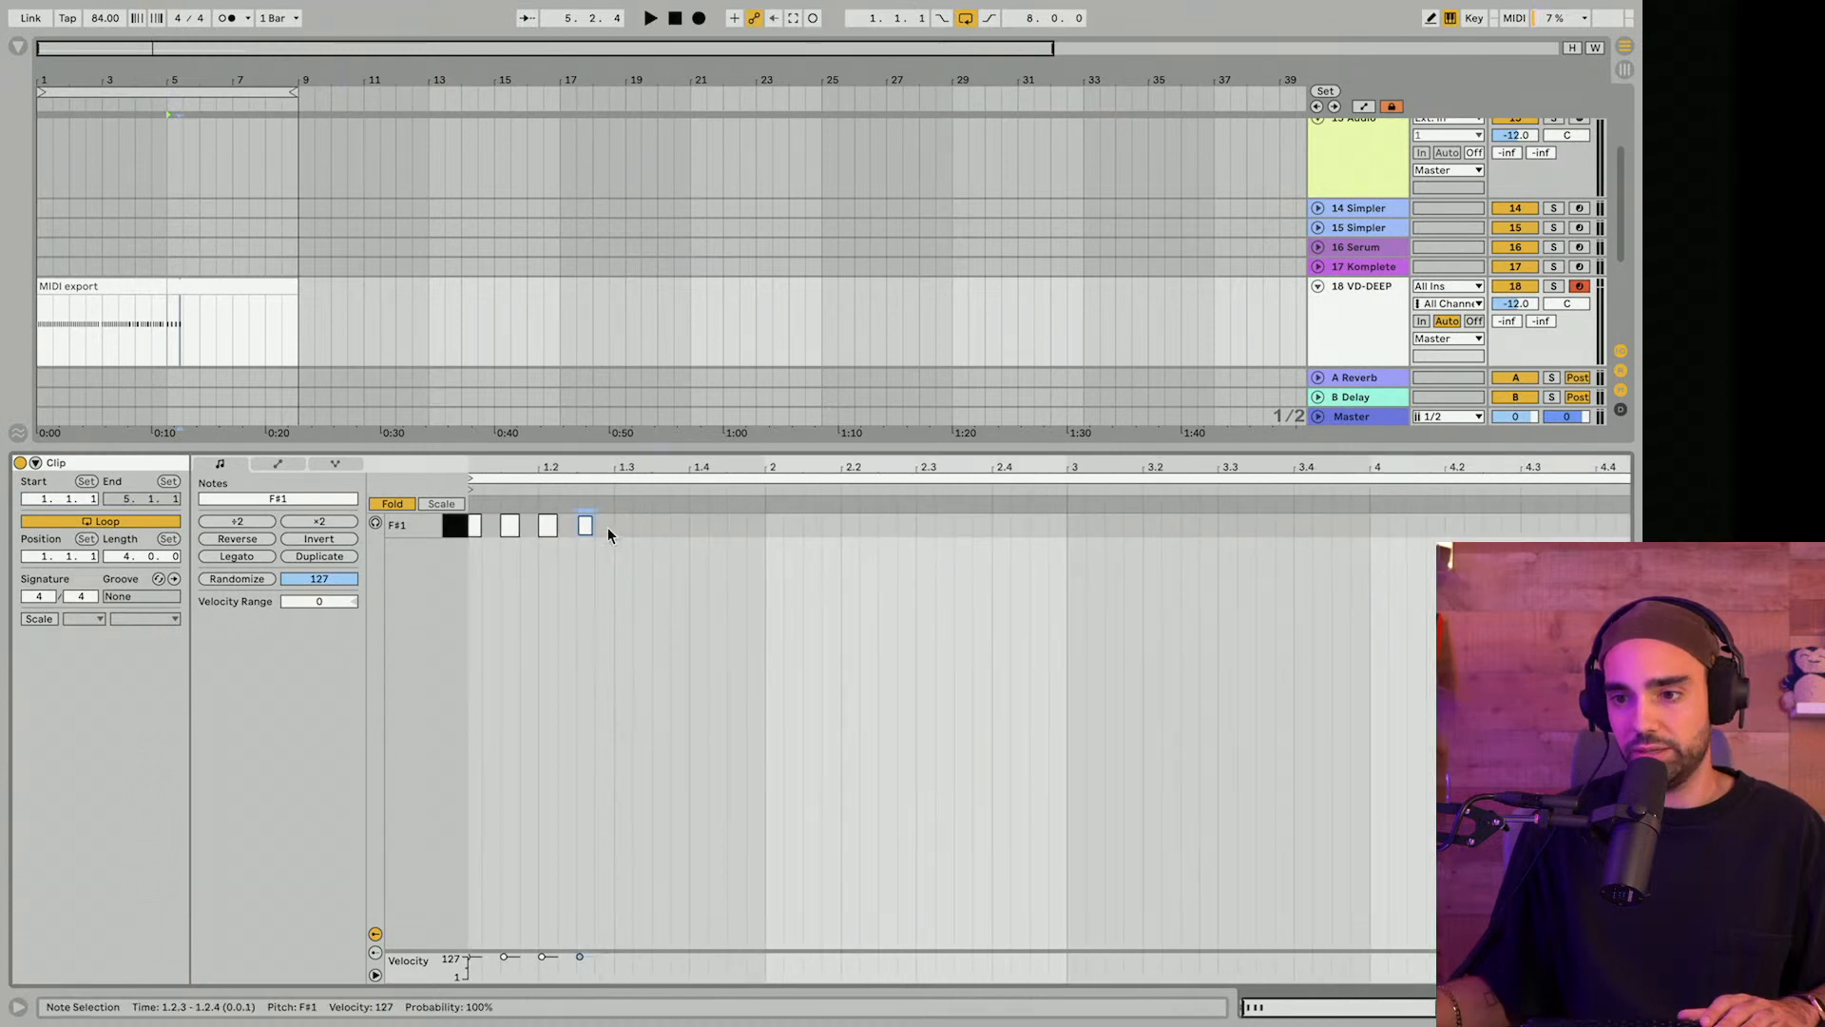
key("ctrl+d")
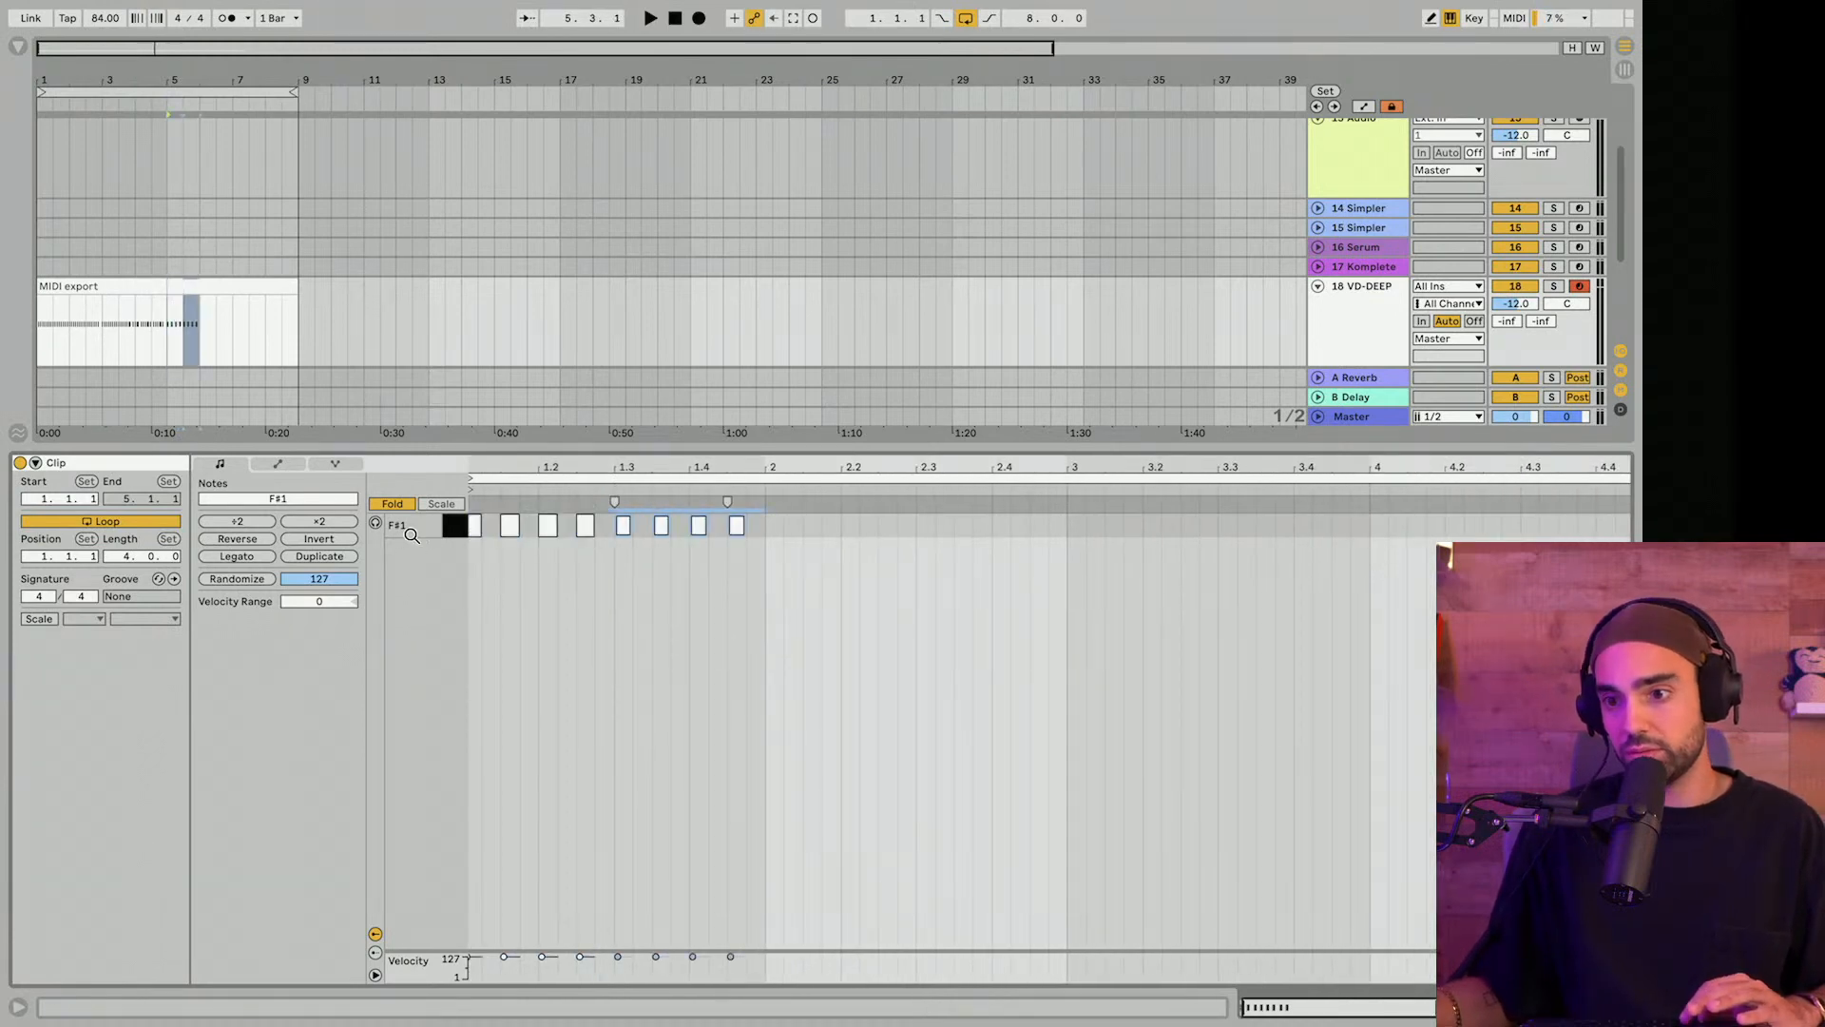
key("ctrl+d")
key("ctrl+d")
key("ctrl+d")
key("ctrl+d")
key("ctrl+d")
key("ctrl+d")
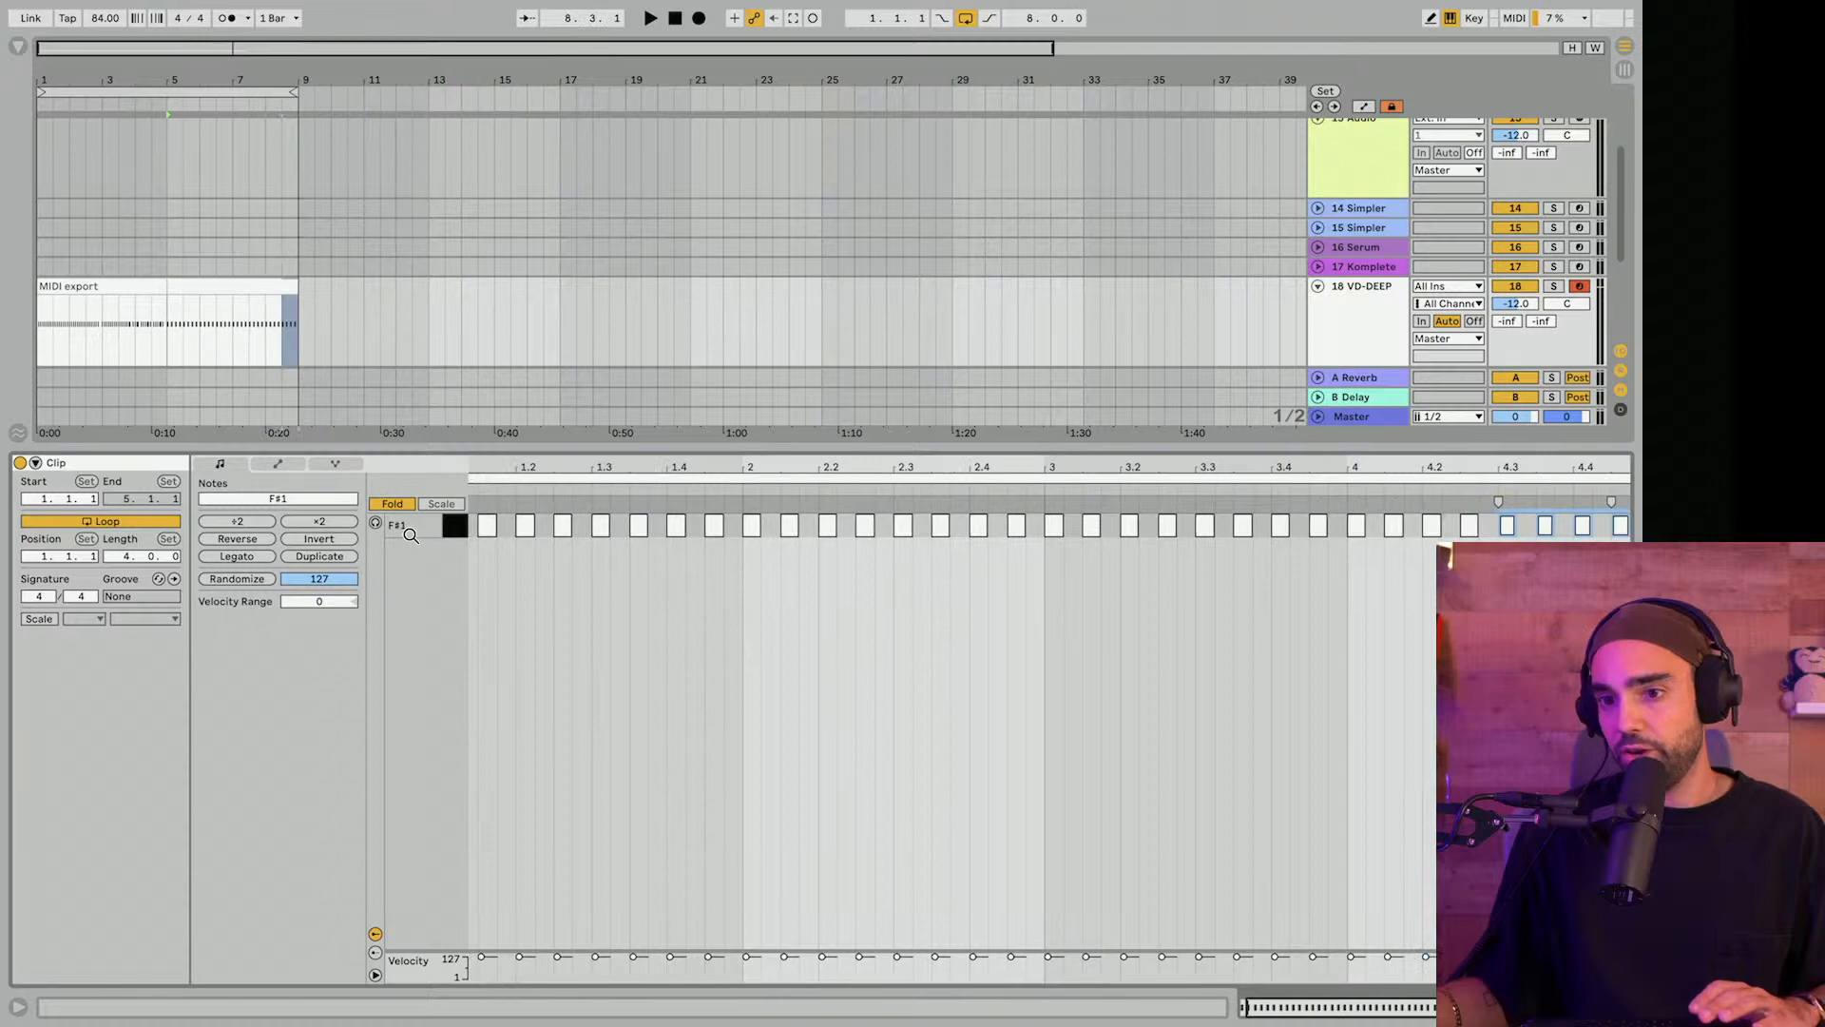
Play the new hi-hat clip and compare its notes and velocities with those of the MIDI export clip.
key("space")
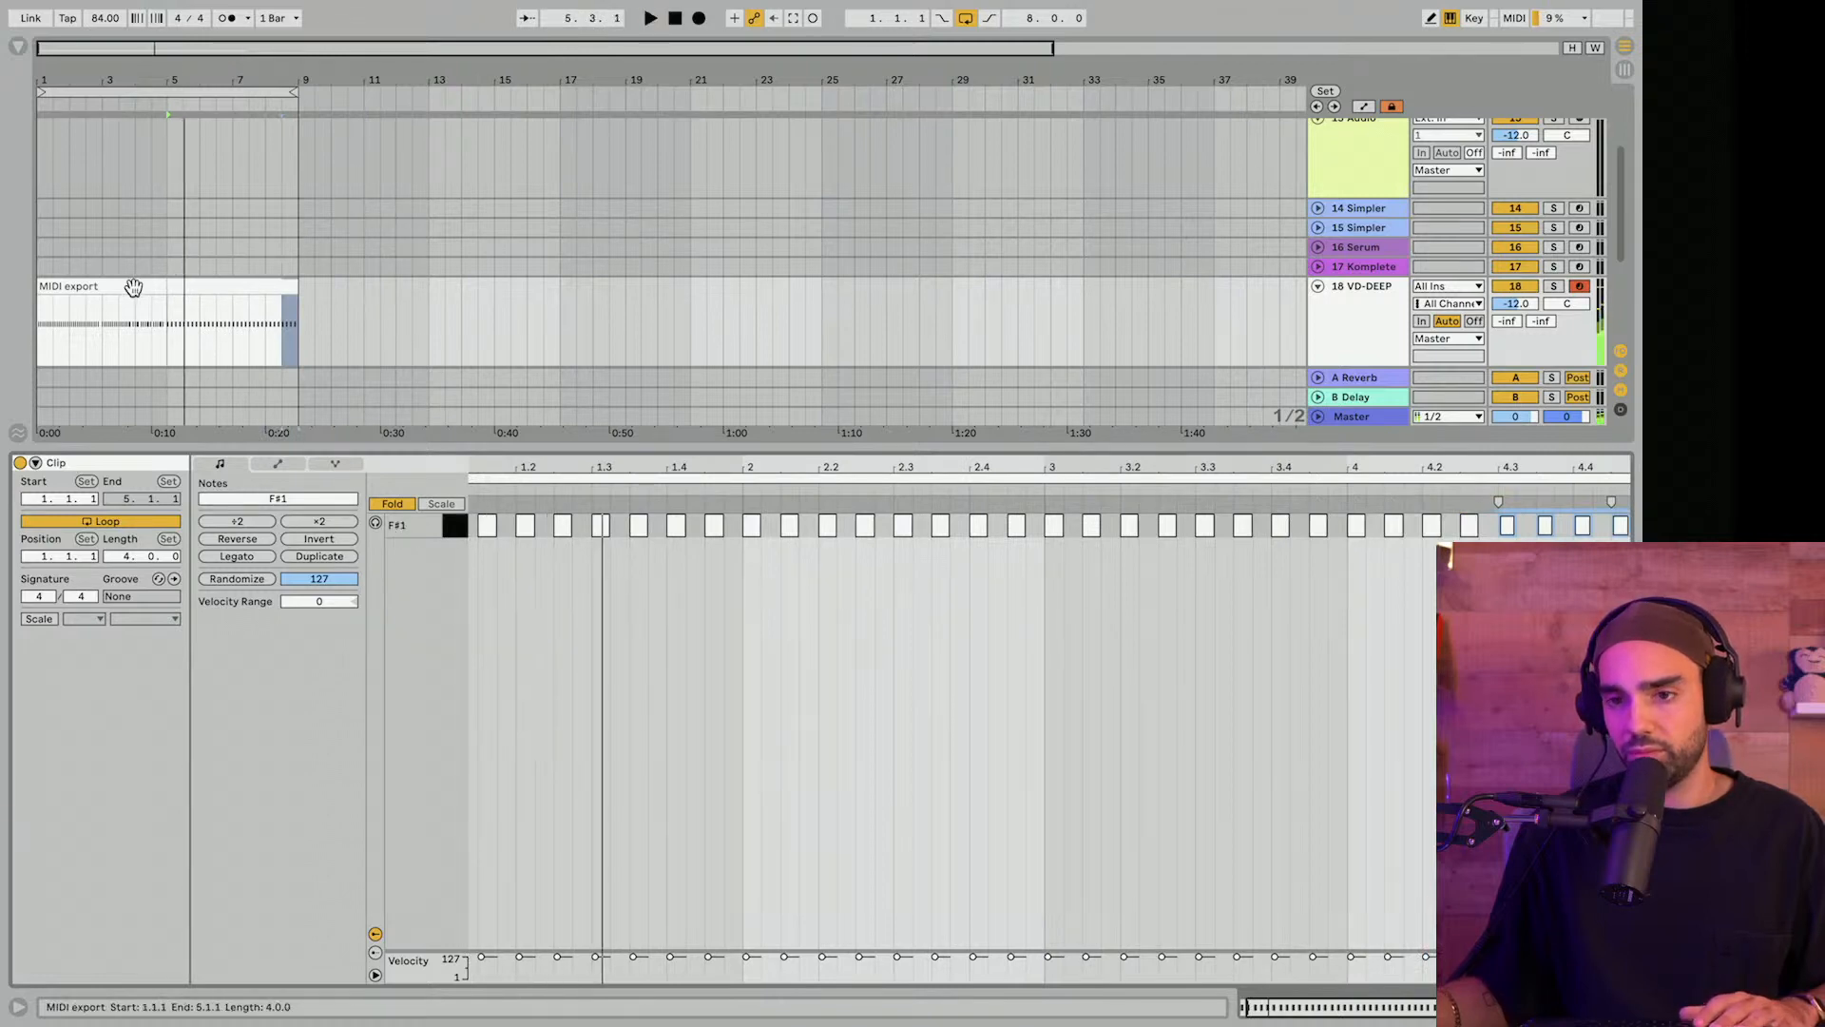
left_click(133, 287)
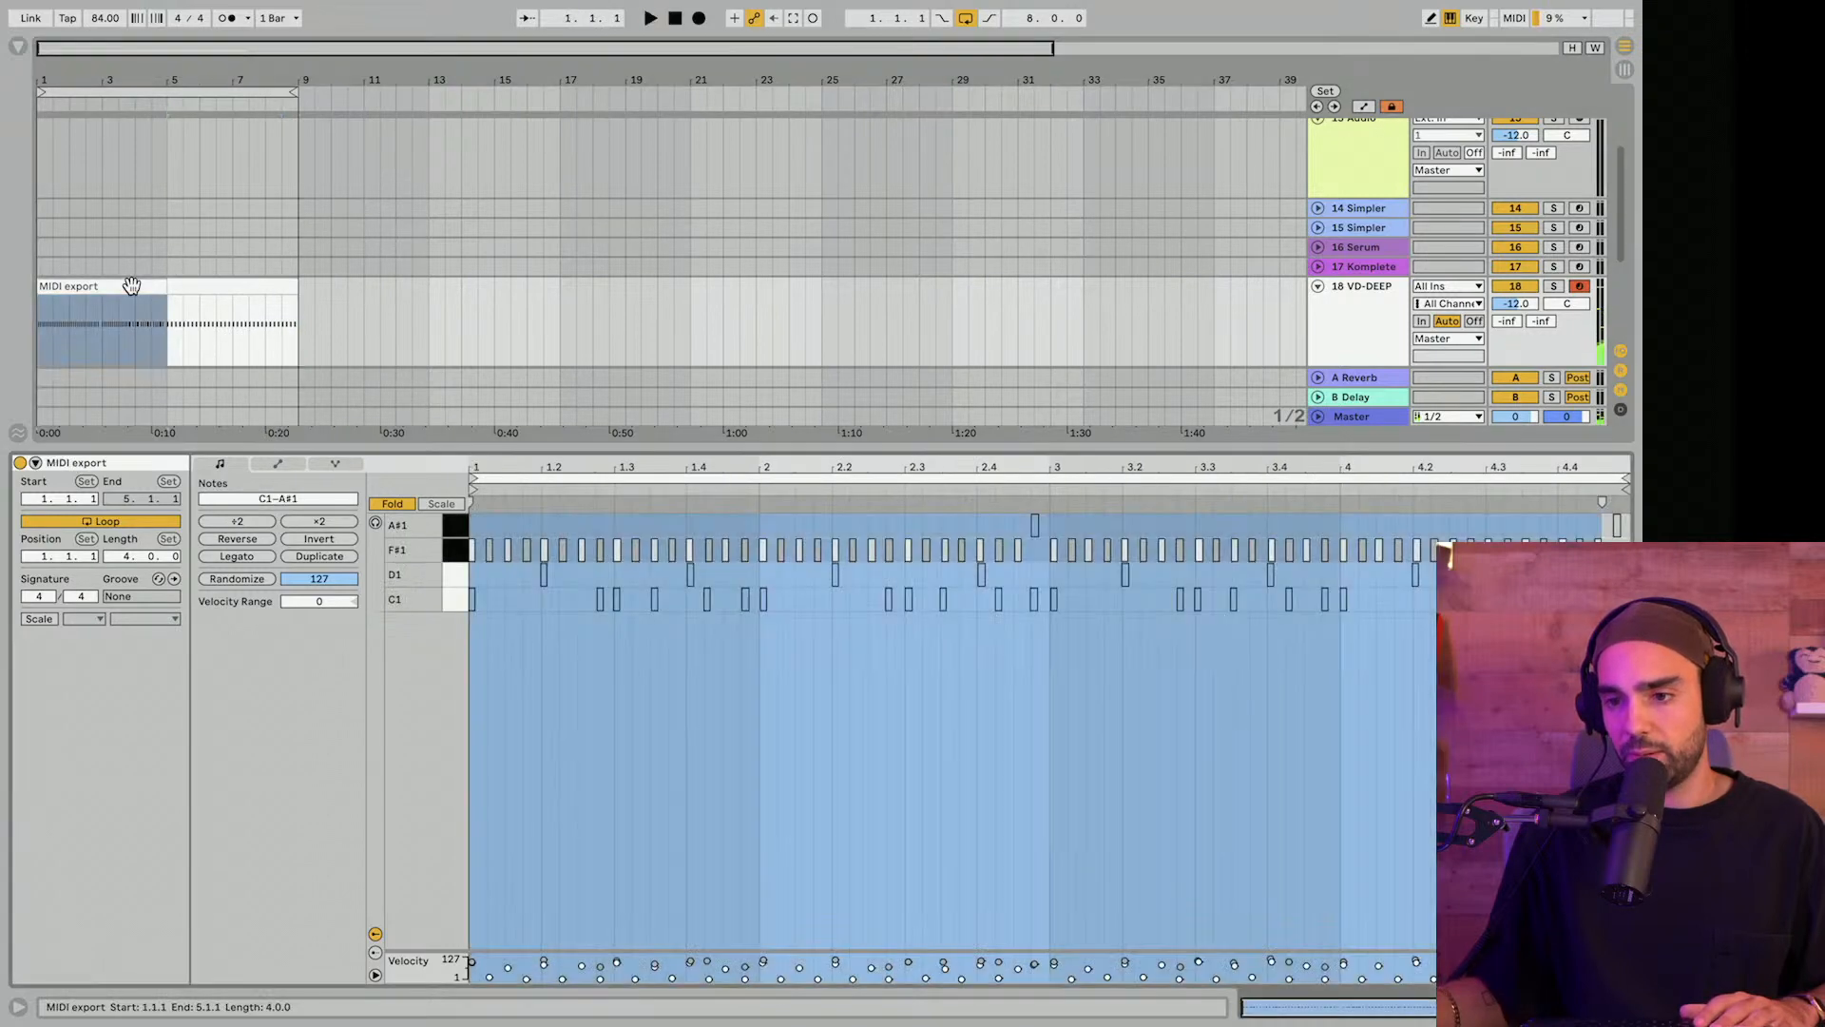
left_click(237, 278)
left_click_drag(488, 466, 504, 513)
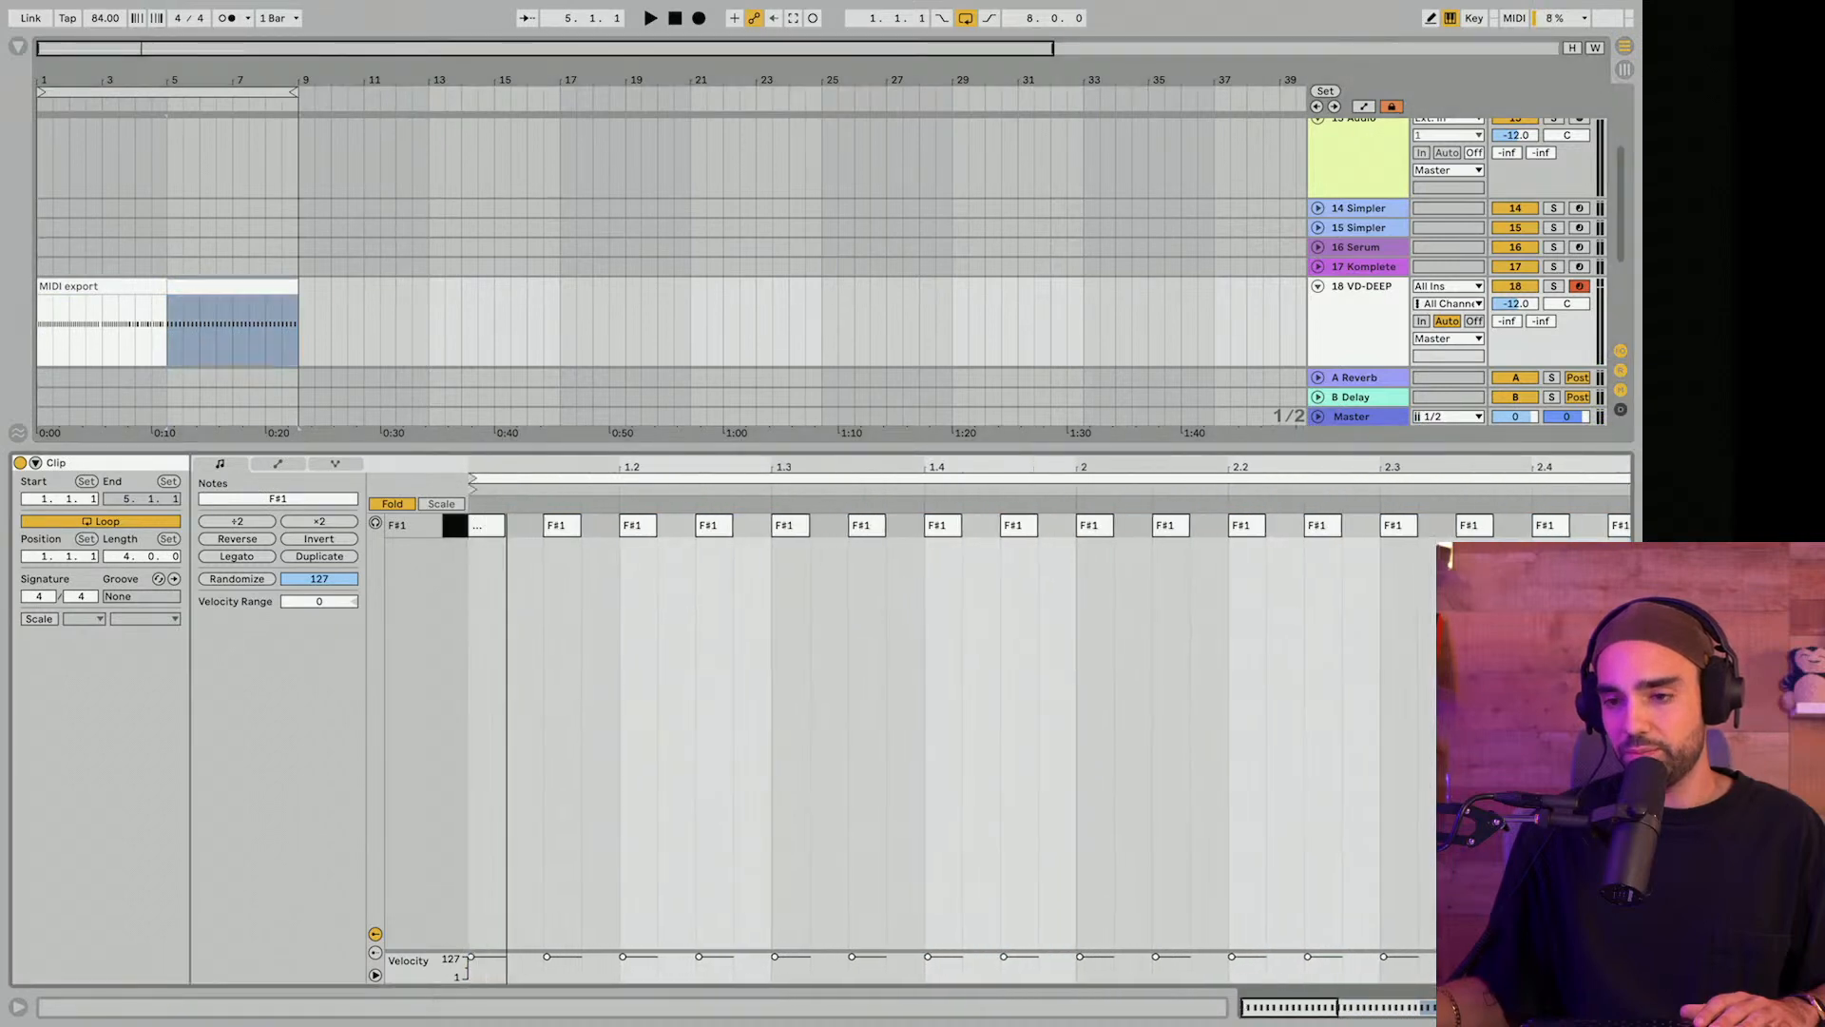
Duplicate all F#1 notes one sixteenth later, starting at 1.1.2, and play the filled-in hi-hat clip.
key("ctrl+a")
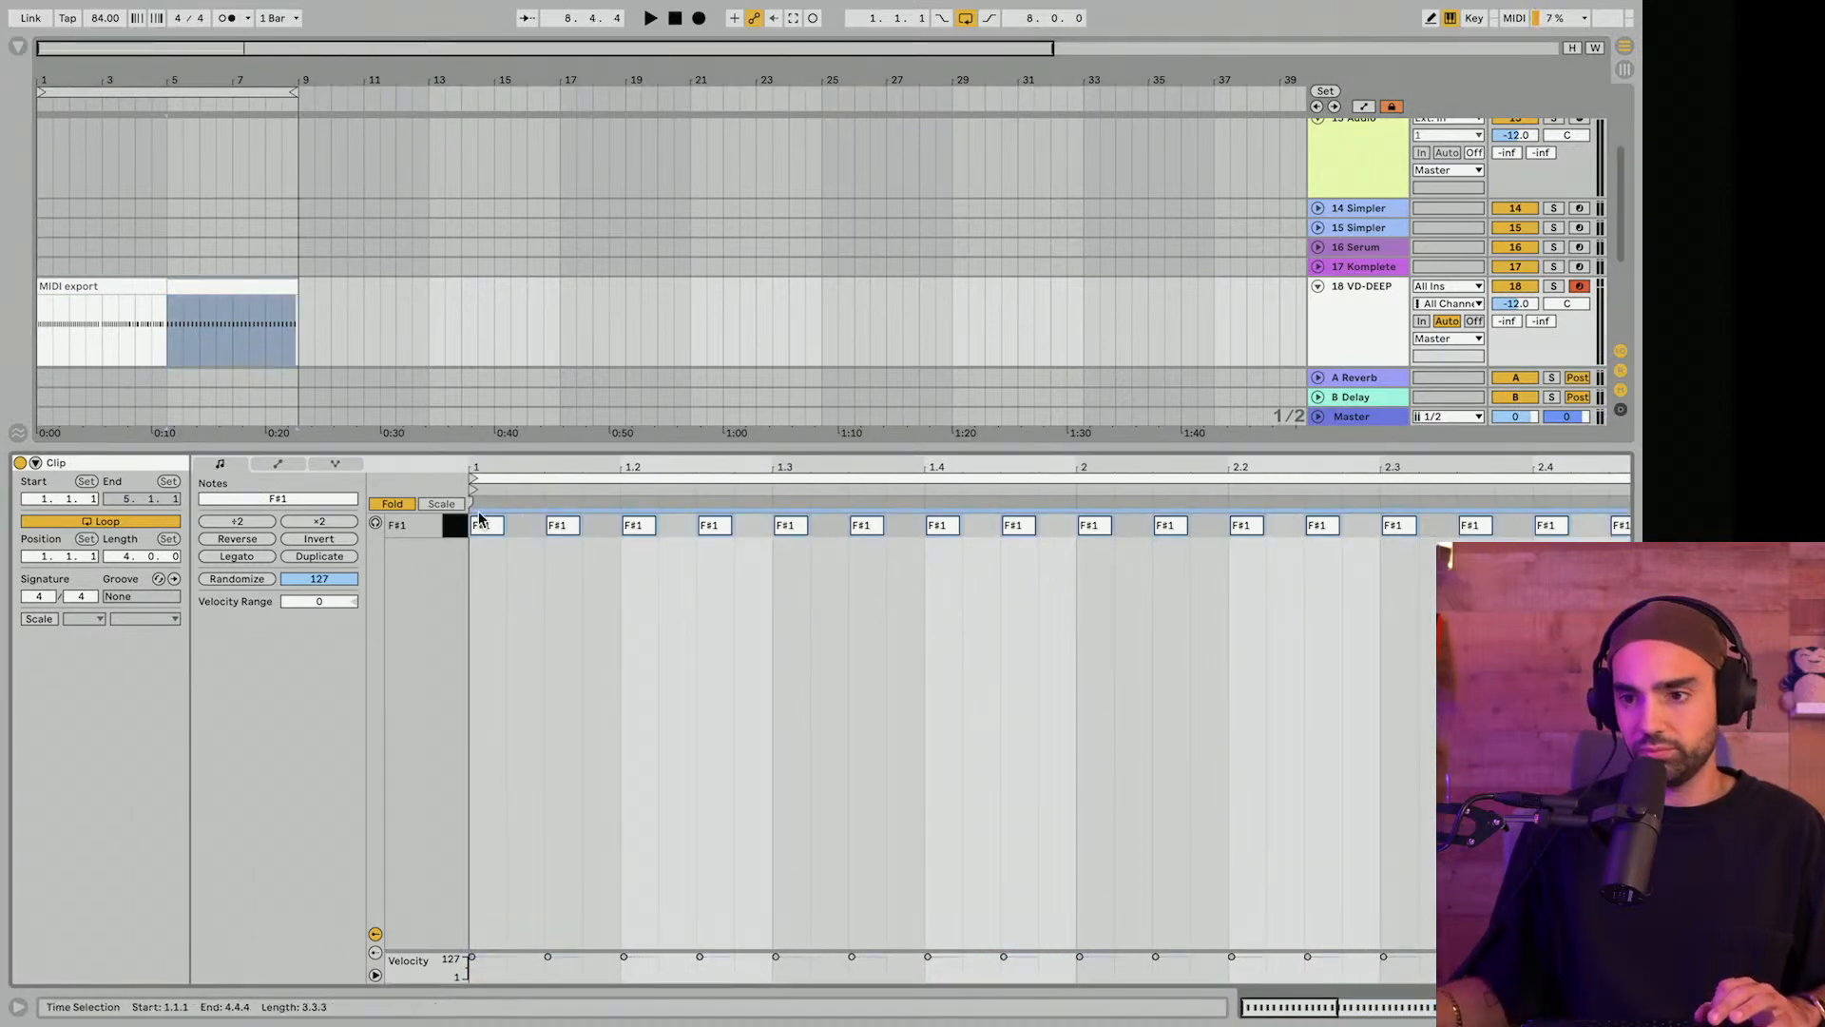
left_click_drag(481, 524, 519, 525)
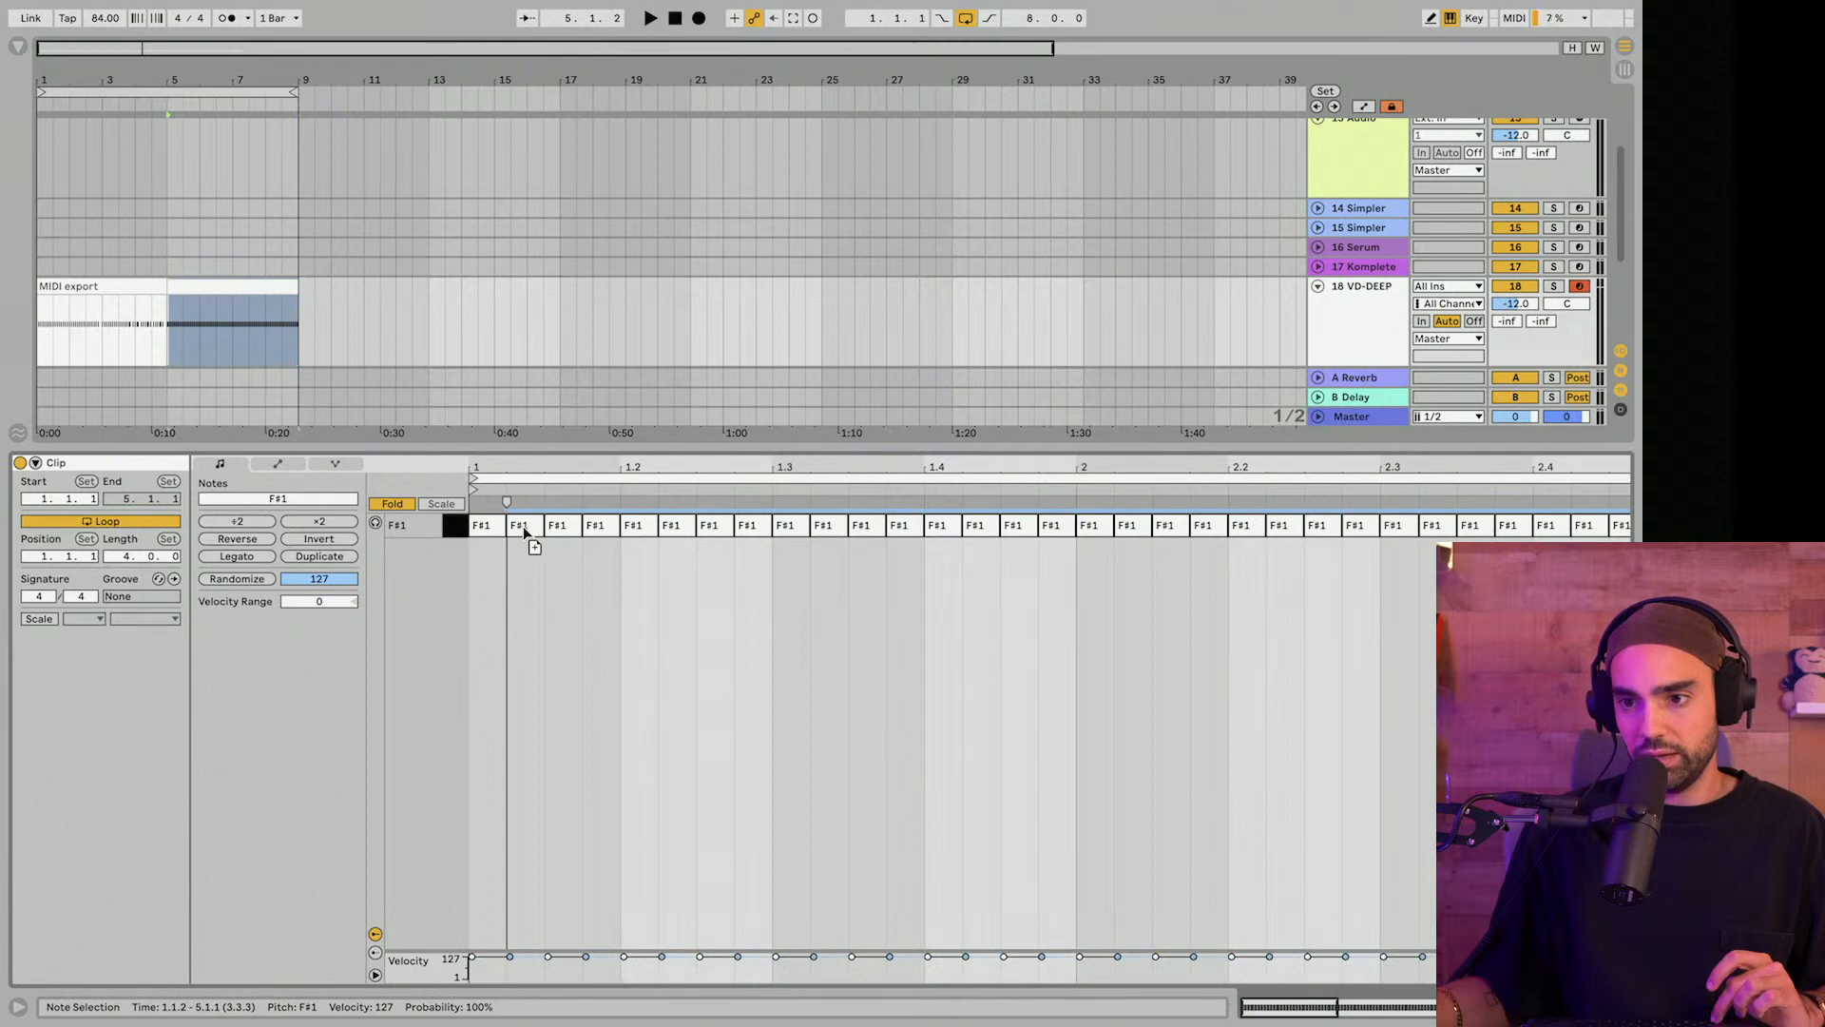
key("space")
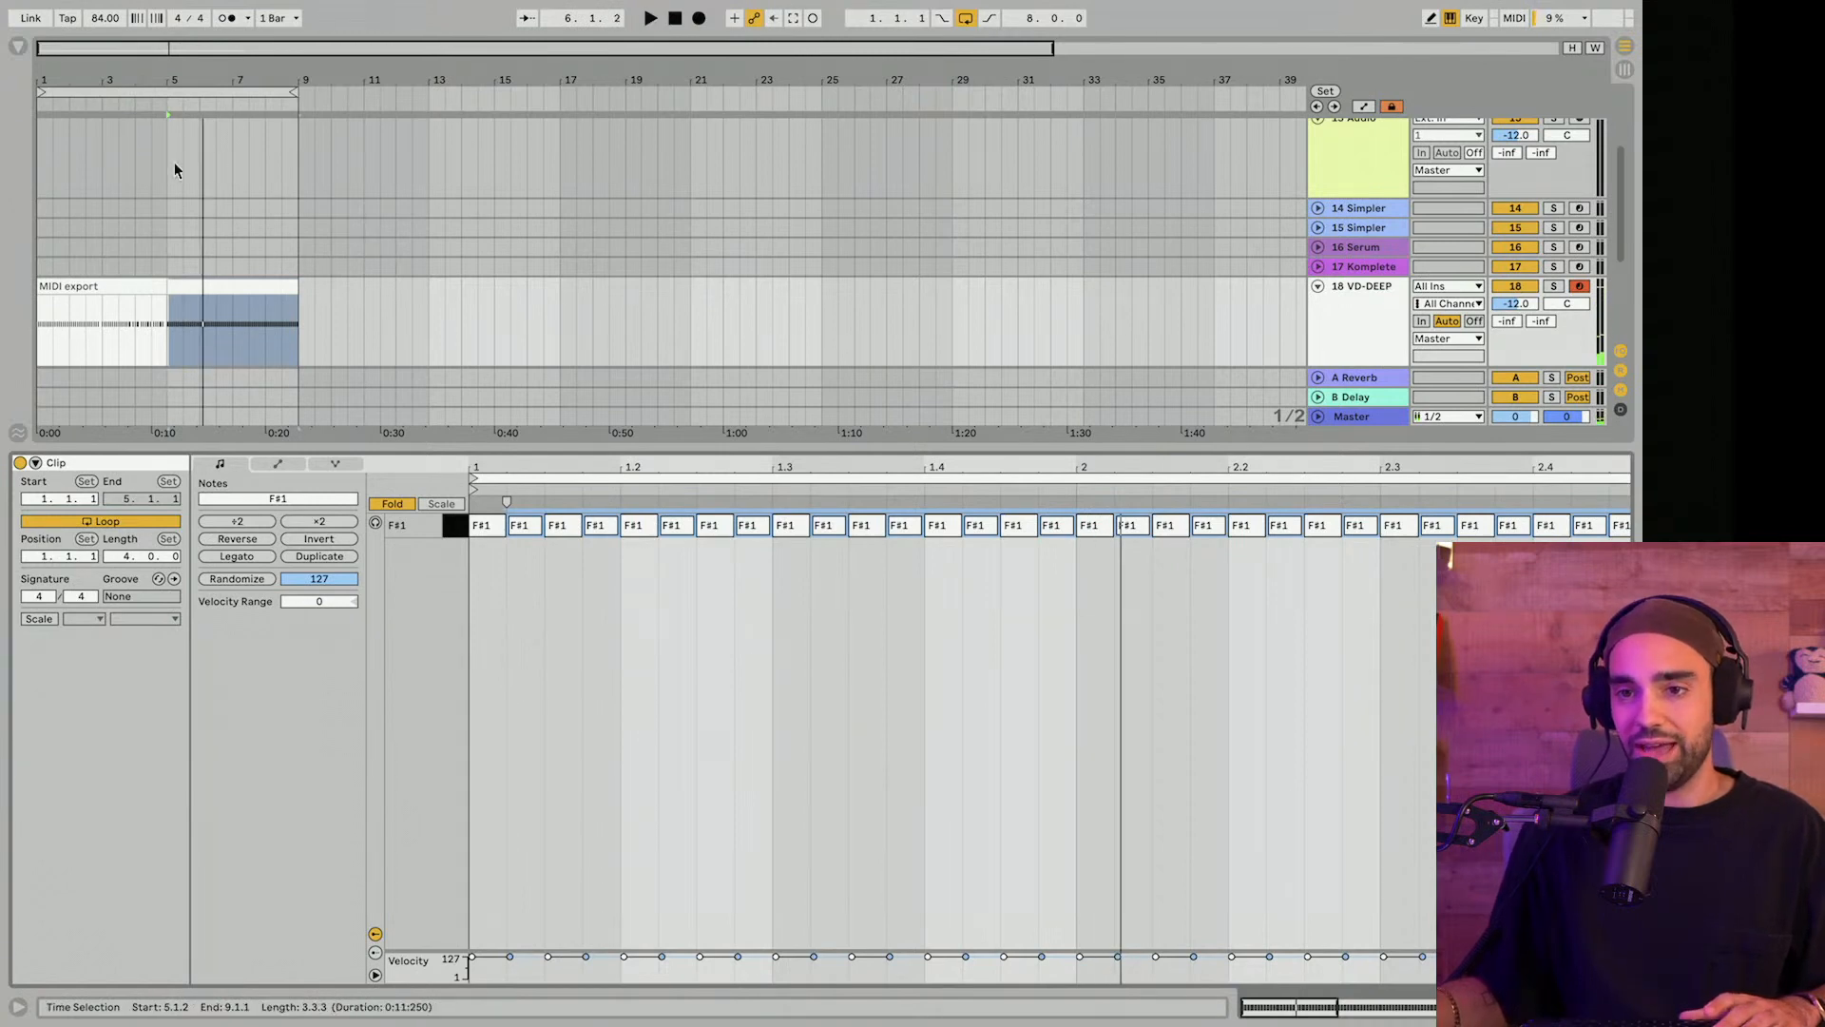
Play the MIDI export clip and then the new hi-hat clip to compare their grooves.
left_click(111, 92)
key("space")
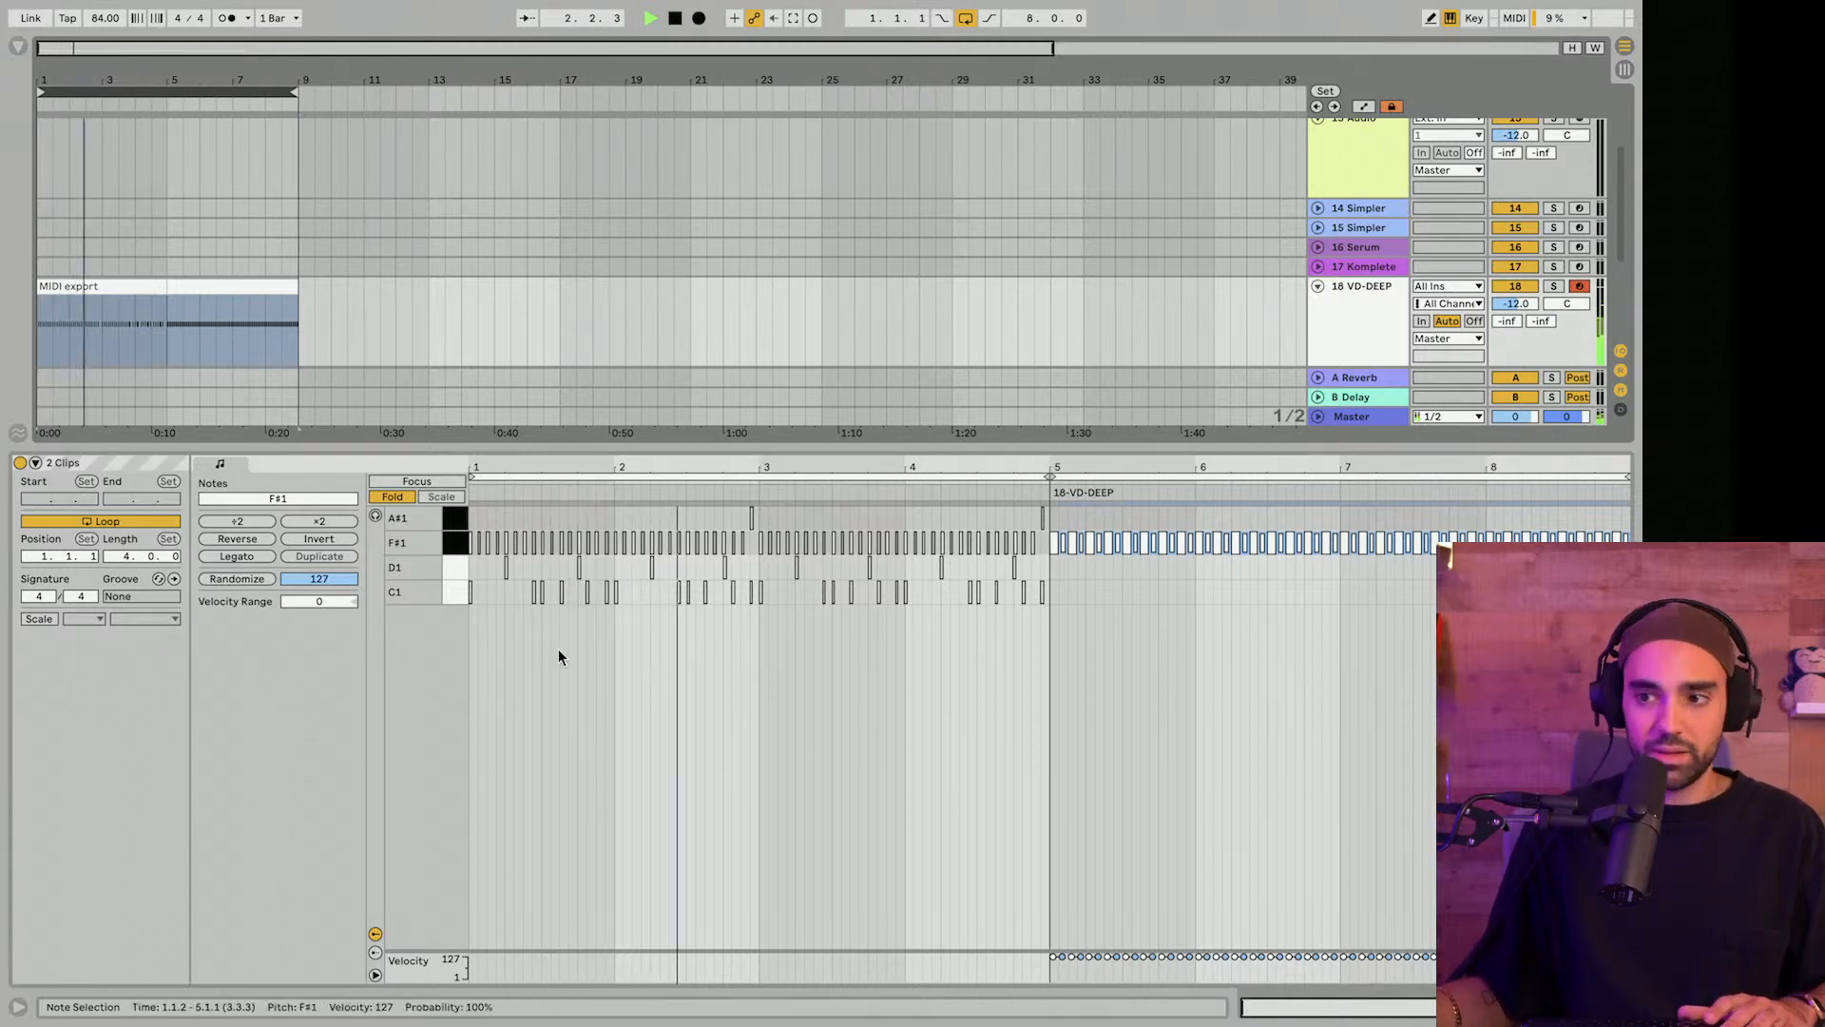
key("space")
left_click_drag(492, 467, 656, 599)
left_click(207, 284)
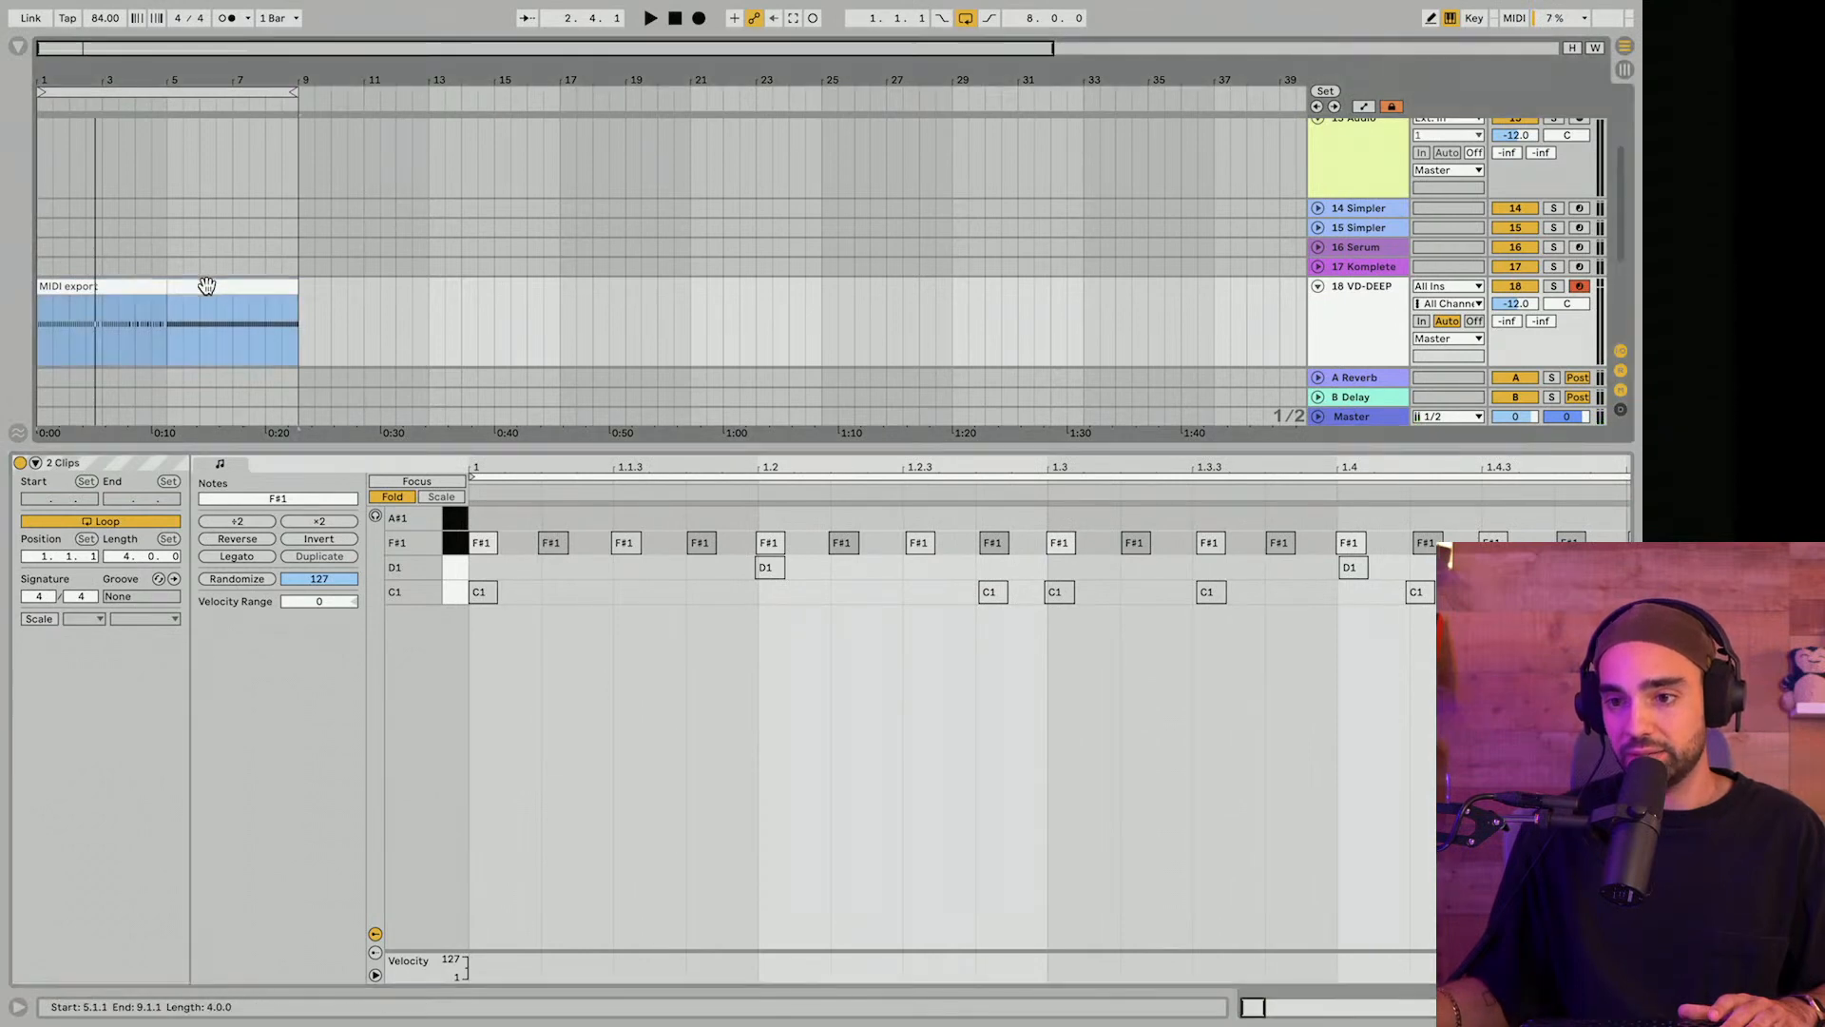
key("space")
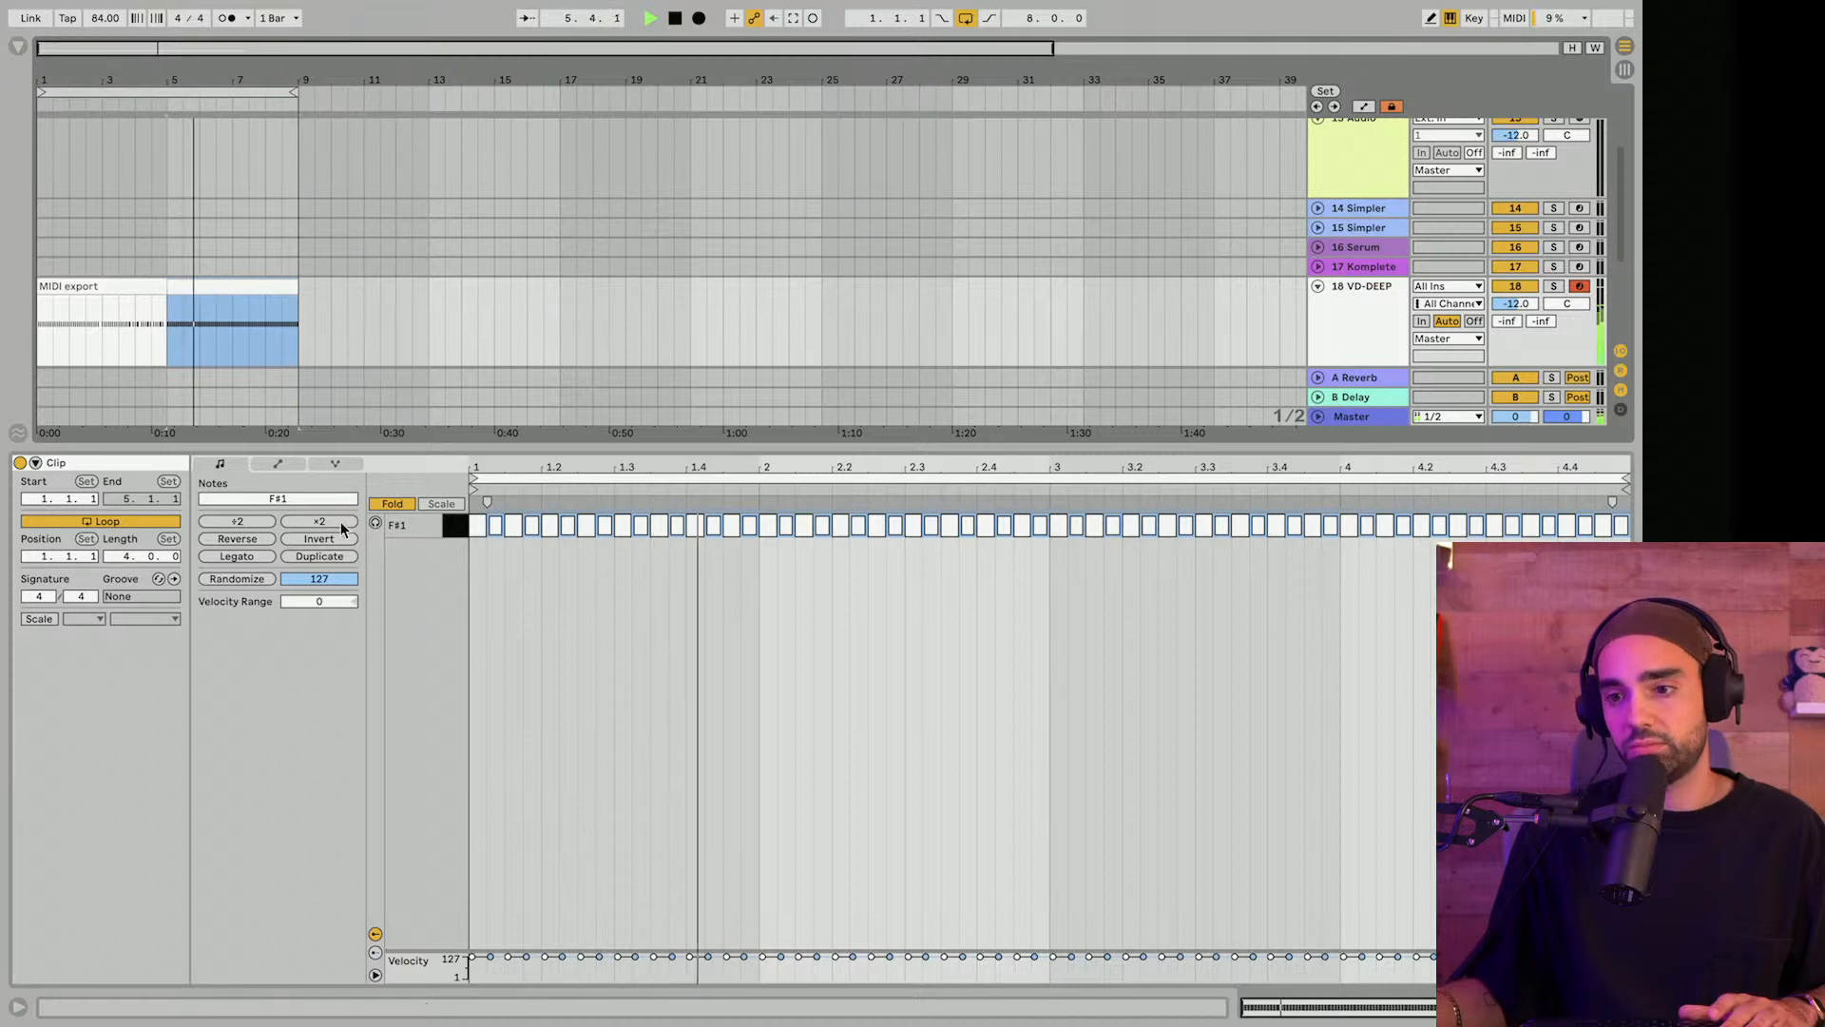
key("space")
Lower the velocity of all F#1 notes in the new clip uniformly and play the result.
left_click(455, 522)
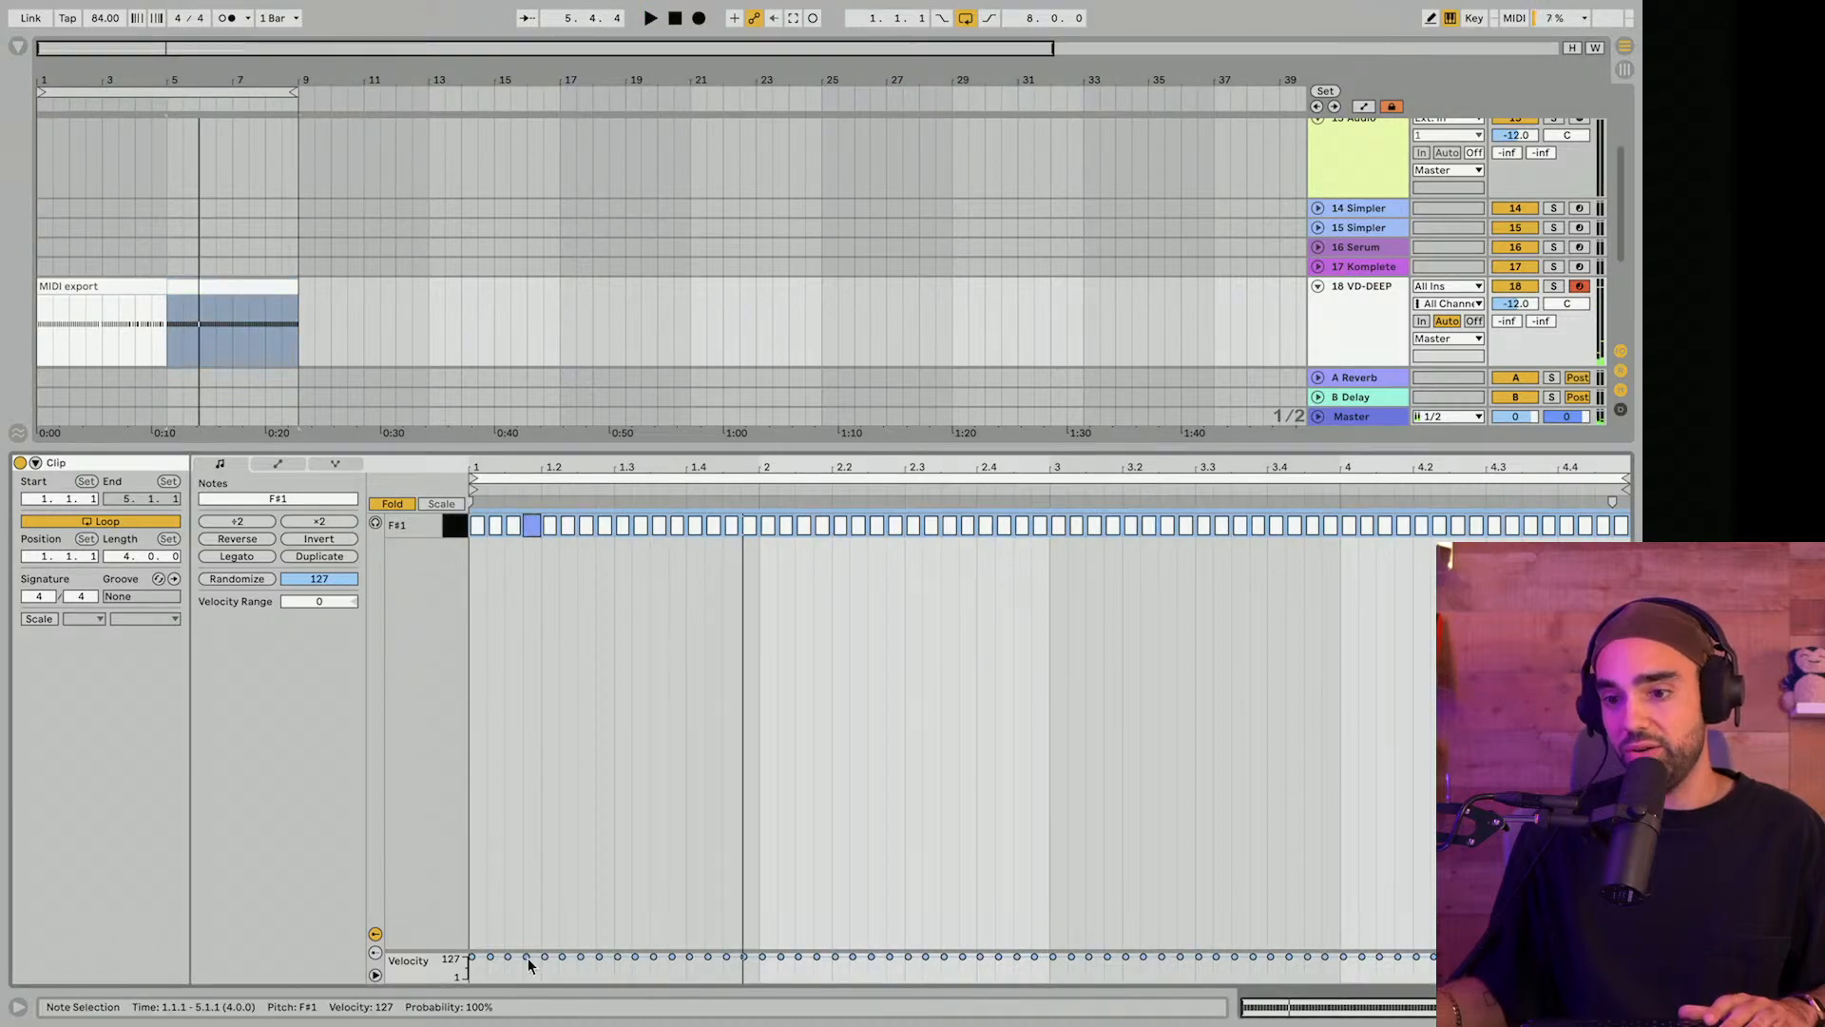
left_click_drag(528, 956, 528, 972)
key("space")
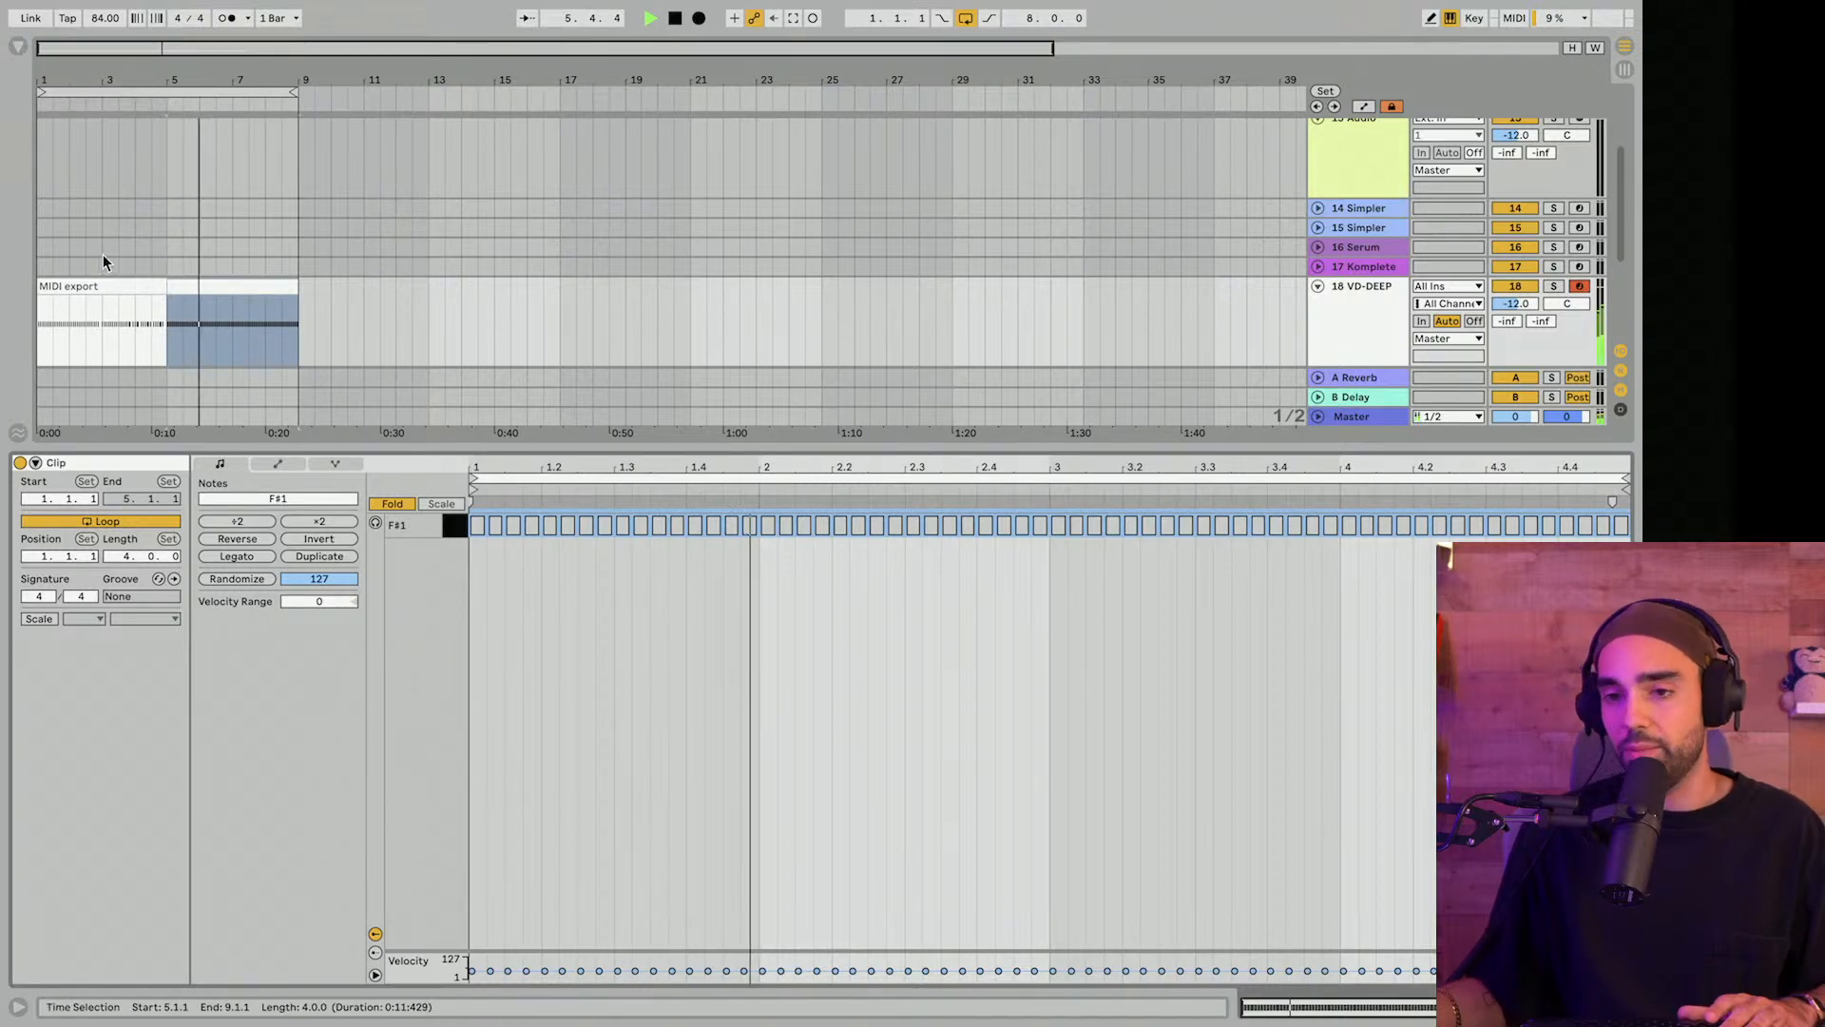
key("space")
Play the MIDI export clip and the hi-hat clip from bar 1 to compare the two patterns.
left_click(69, 93)
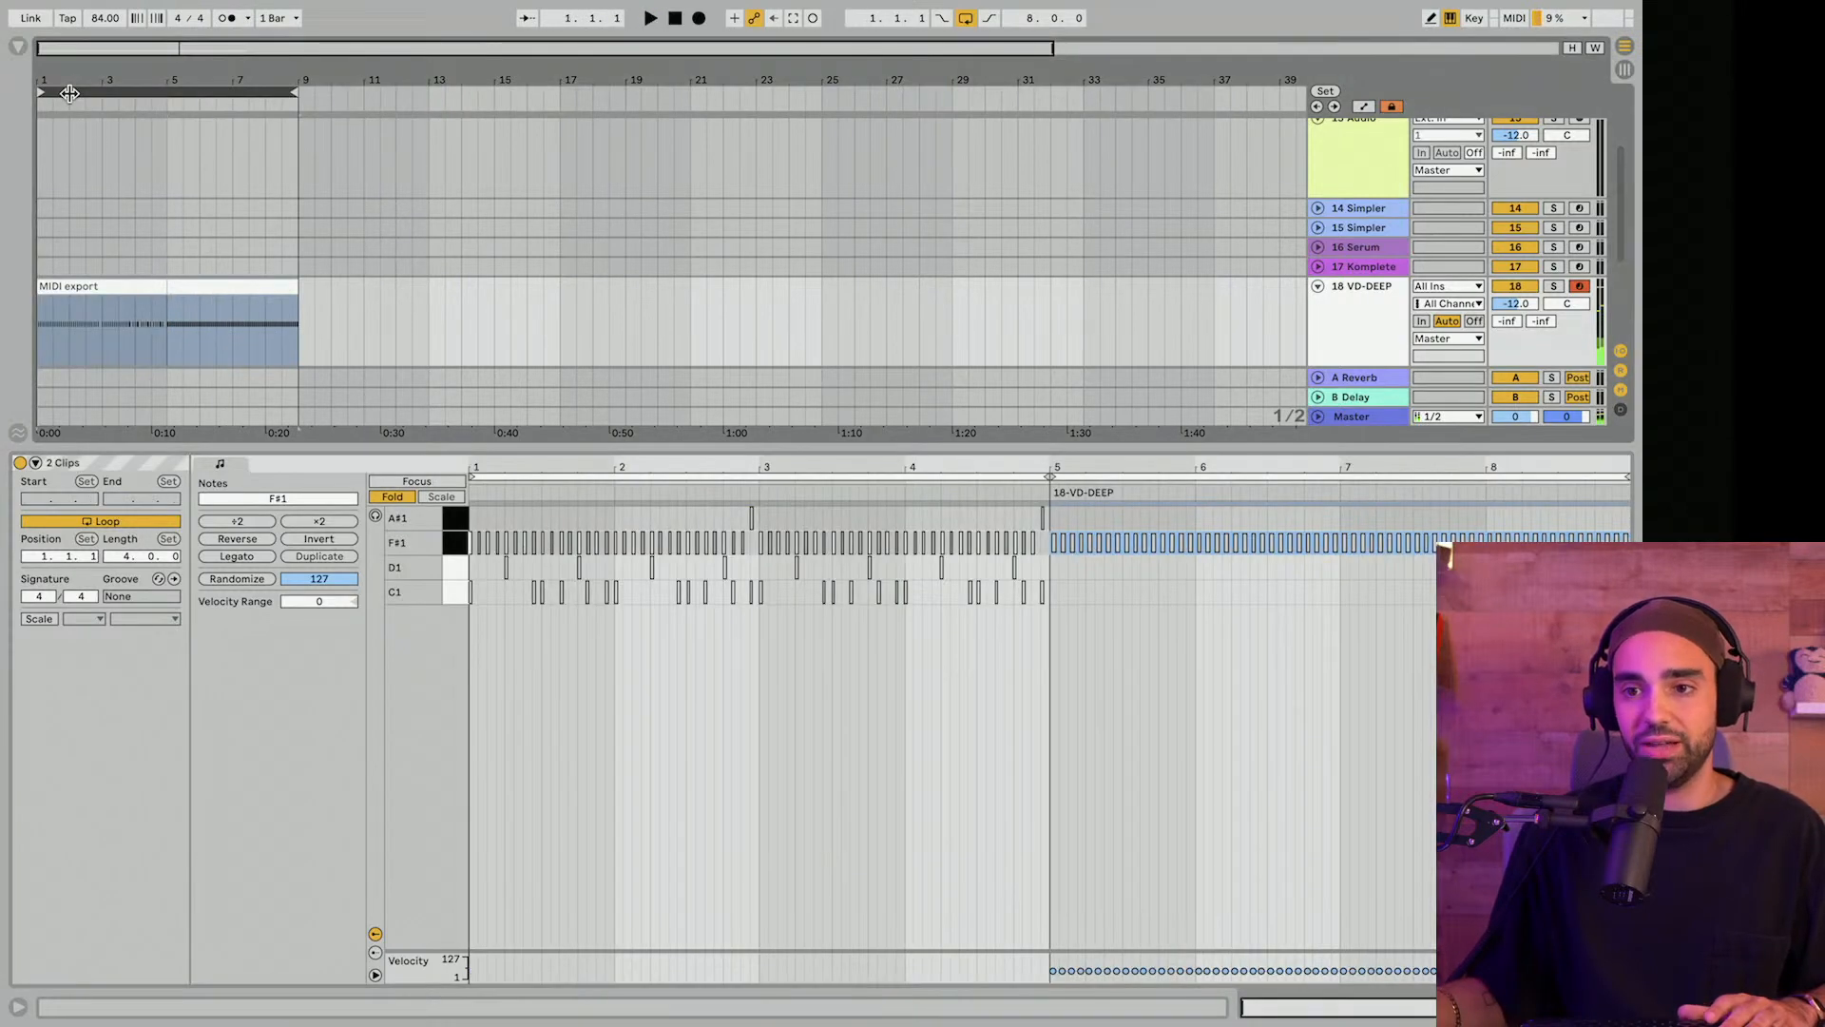
key("space")
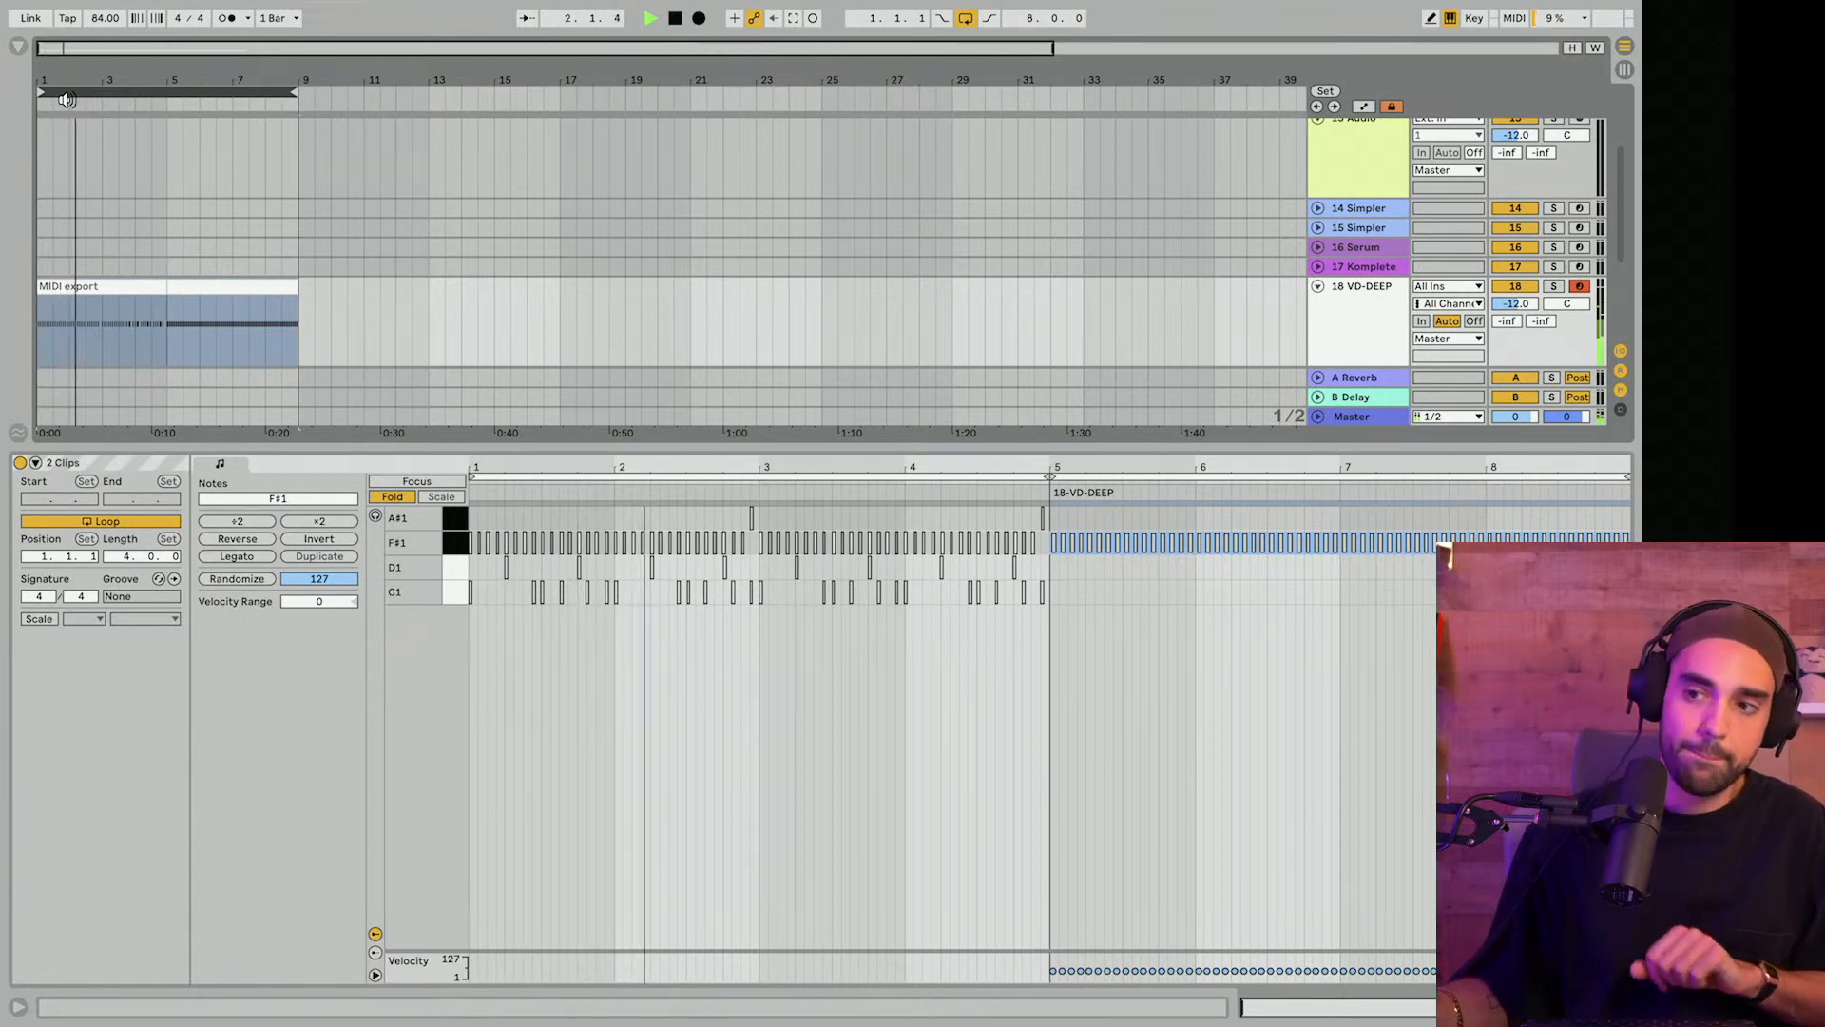
key("space")
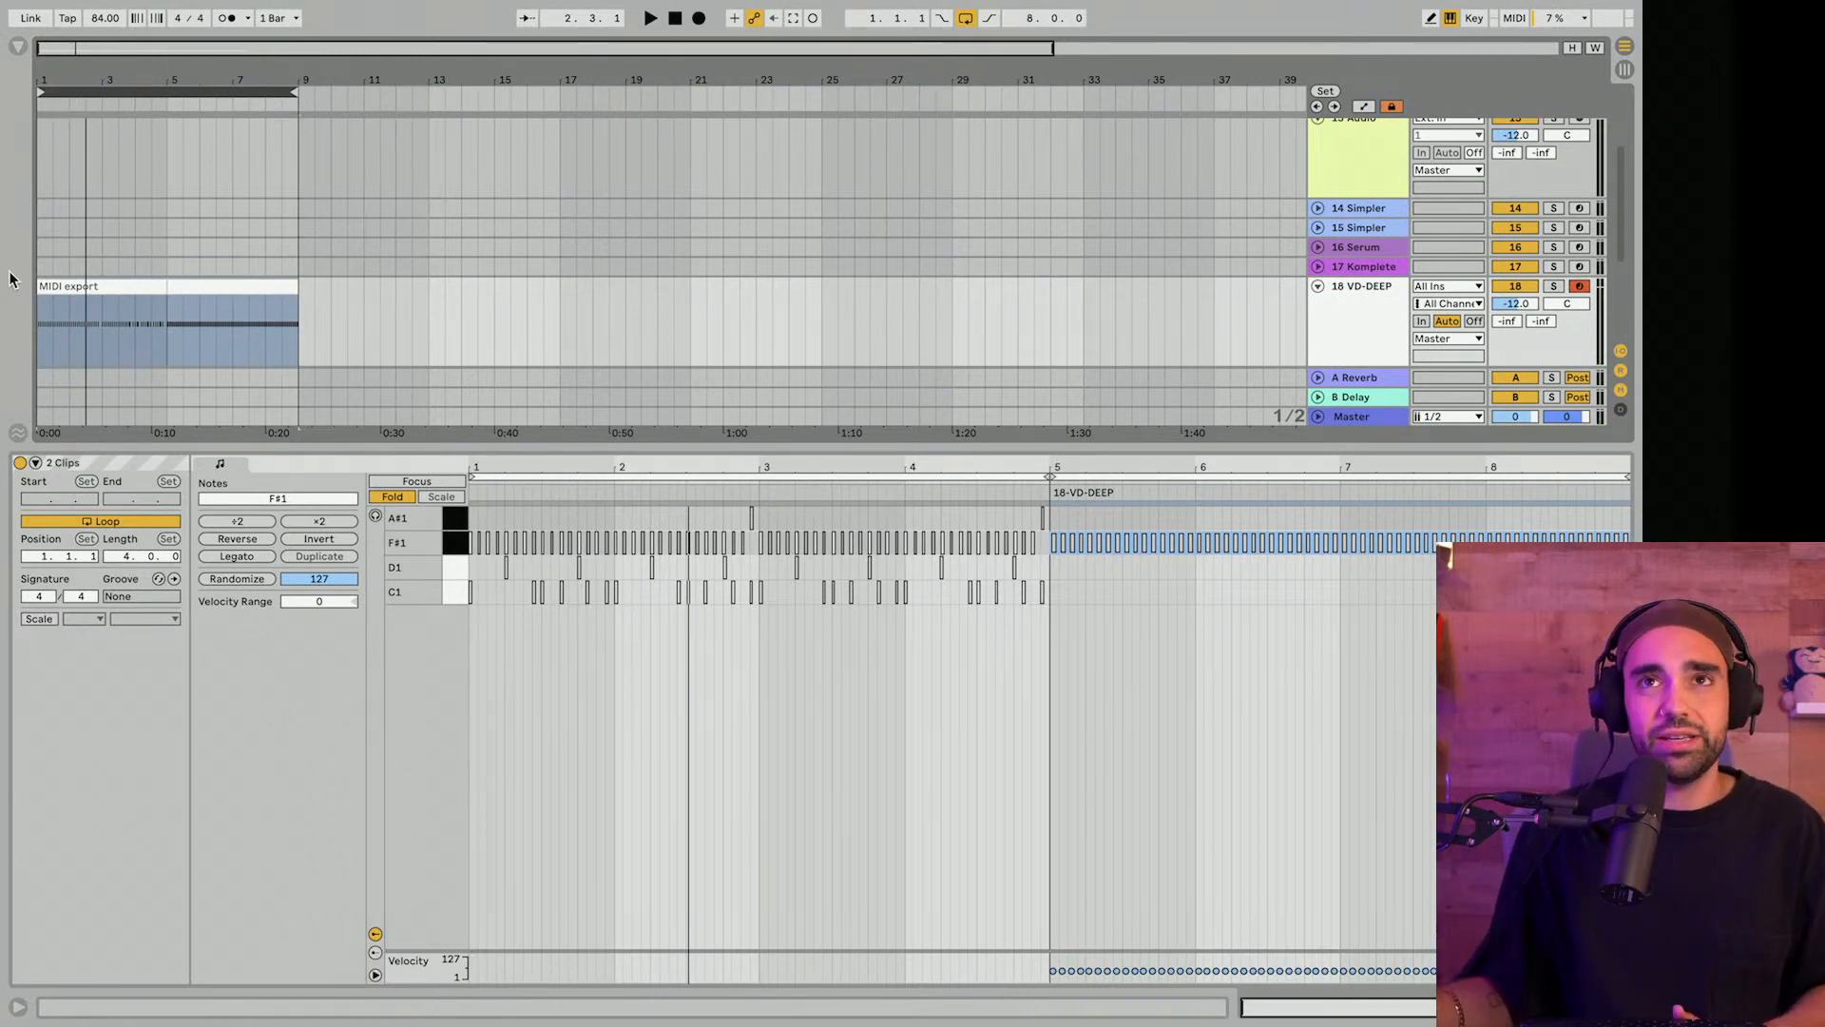
key("space")
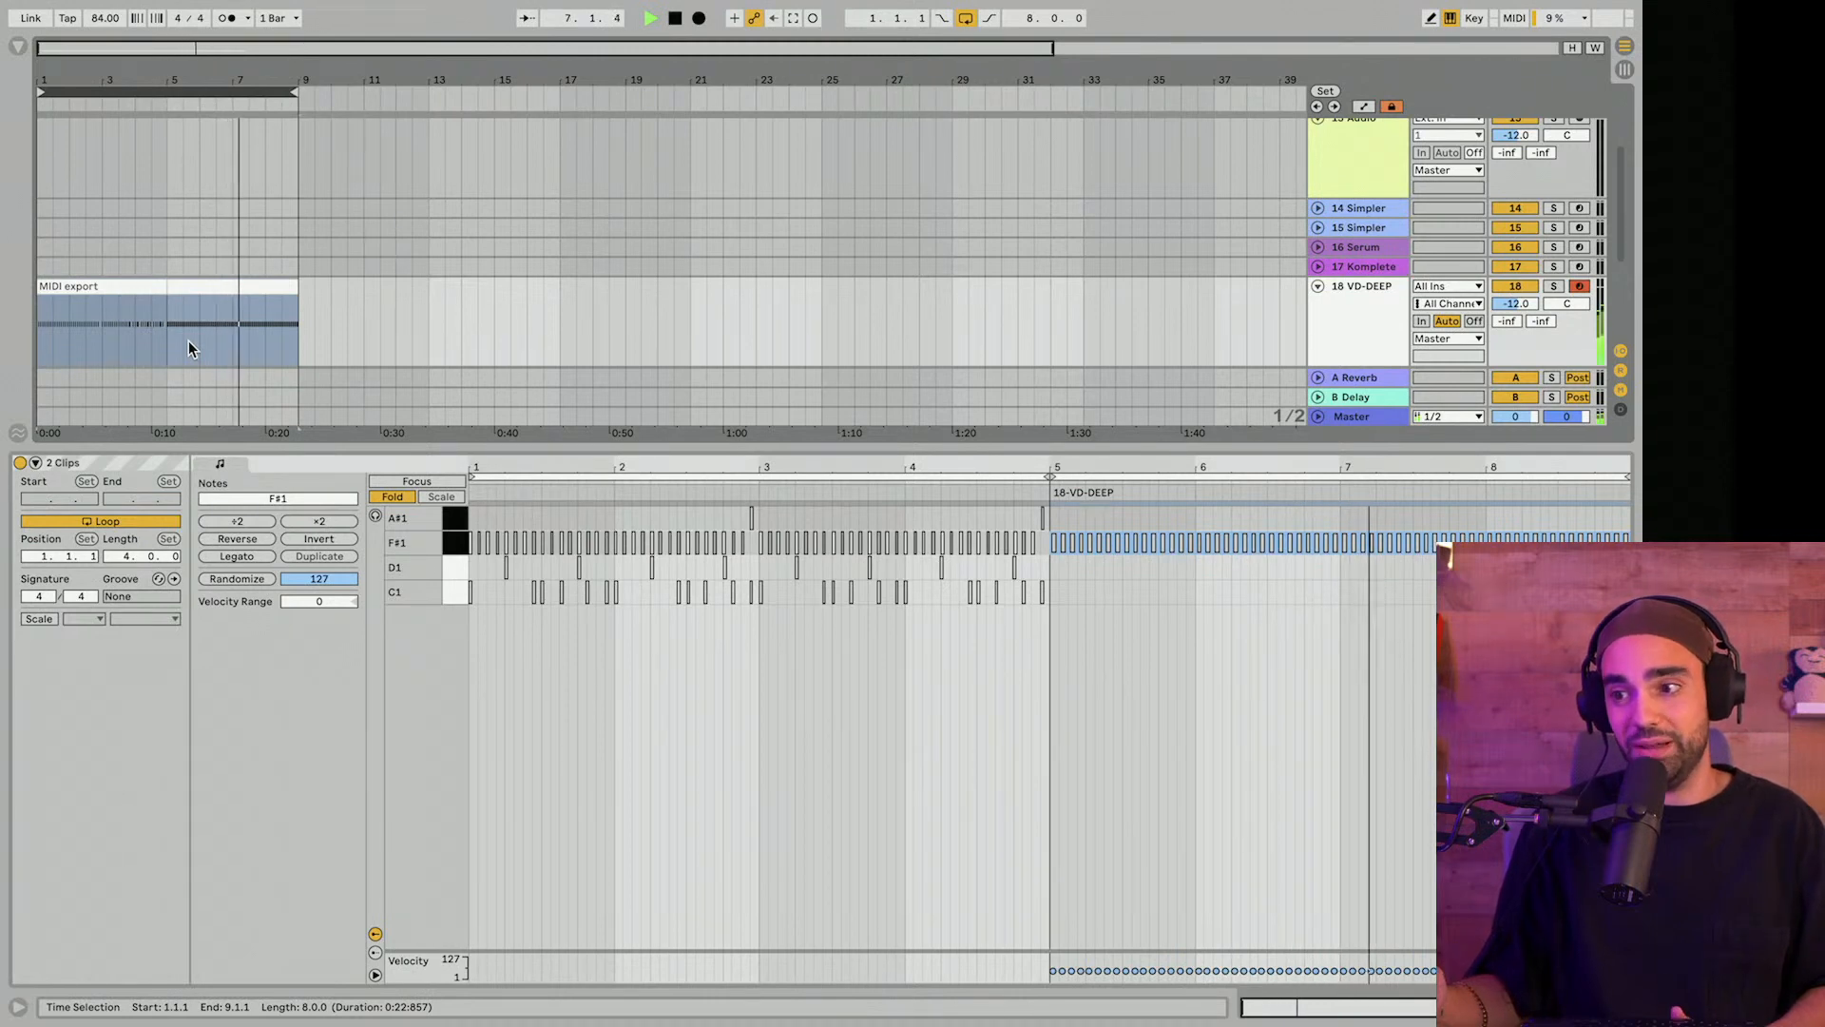
key("space")
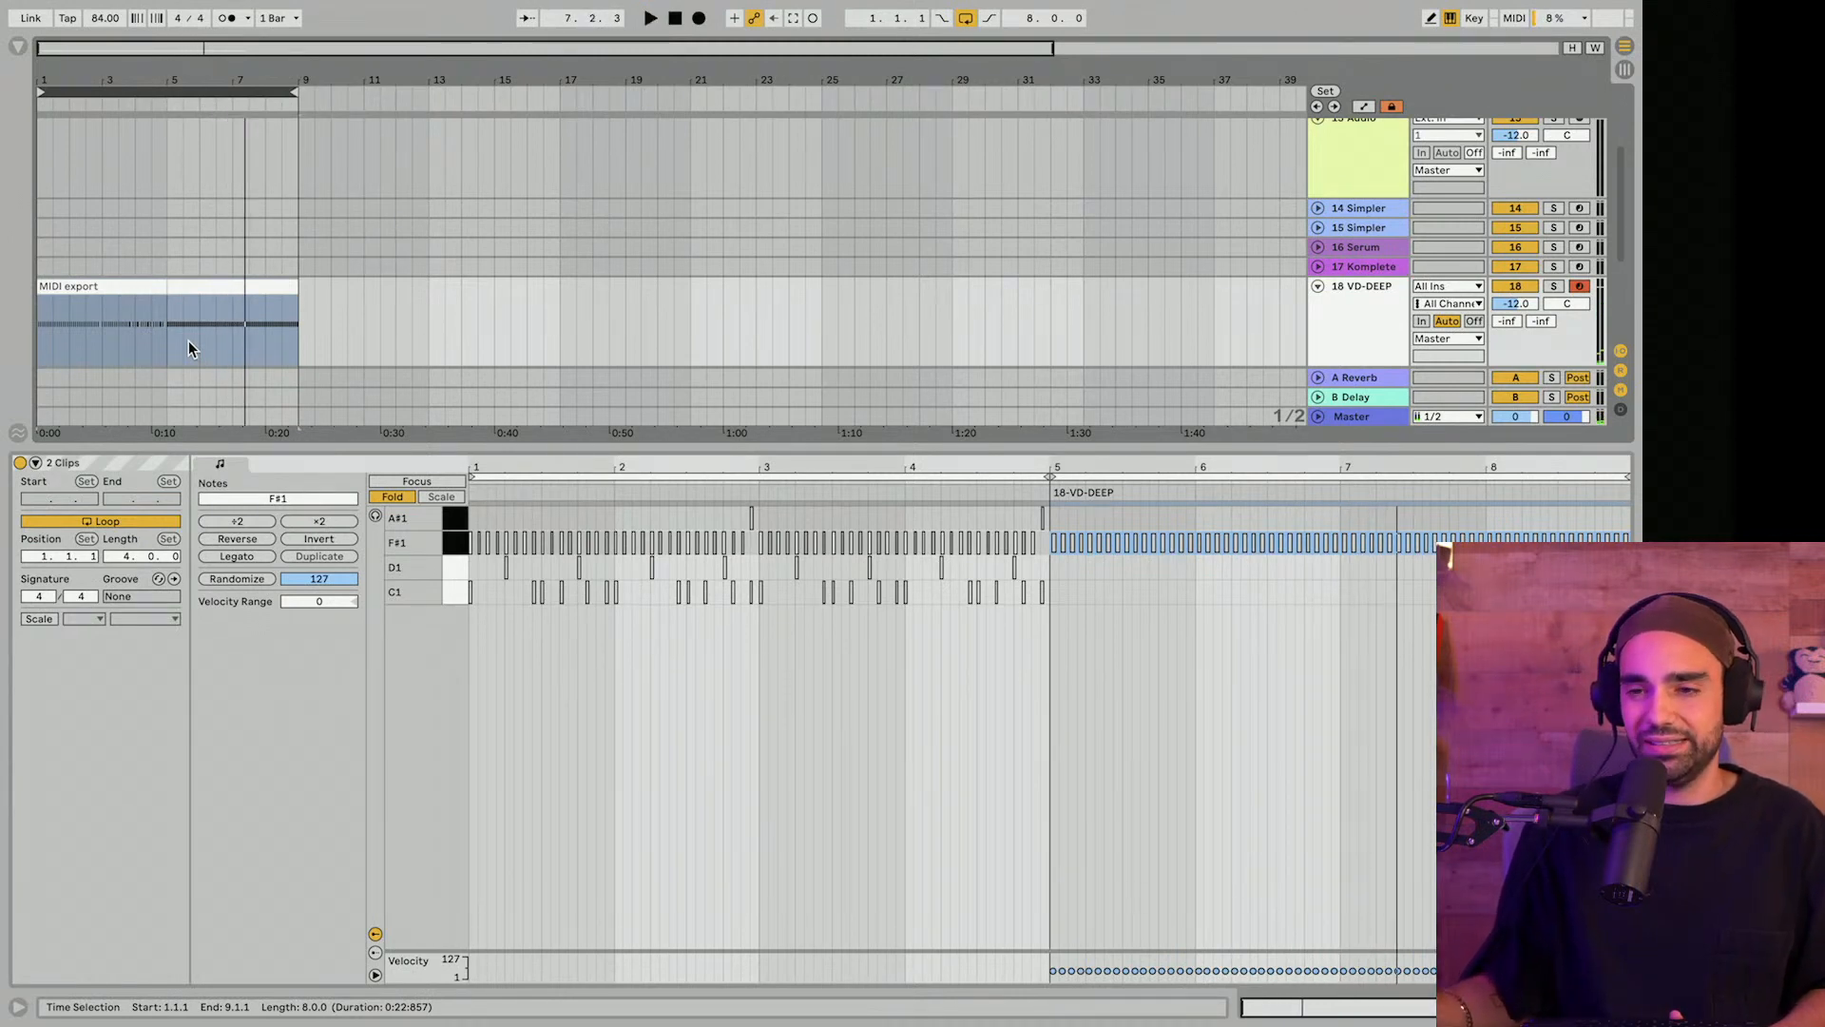
Open the MIDI export clip and inspect its F#1 hi-hat notes.
left_click(116, 285)
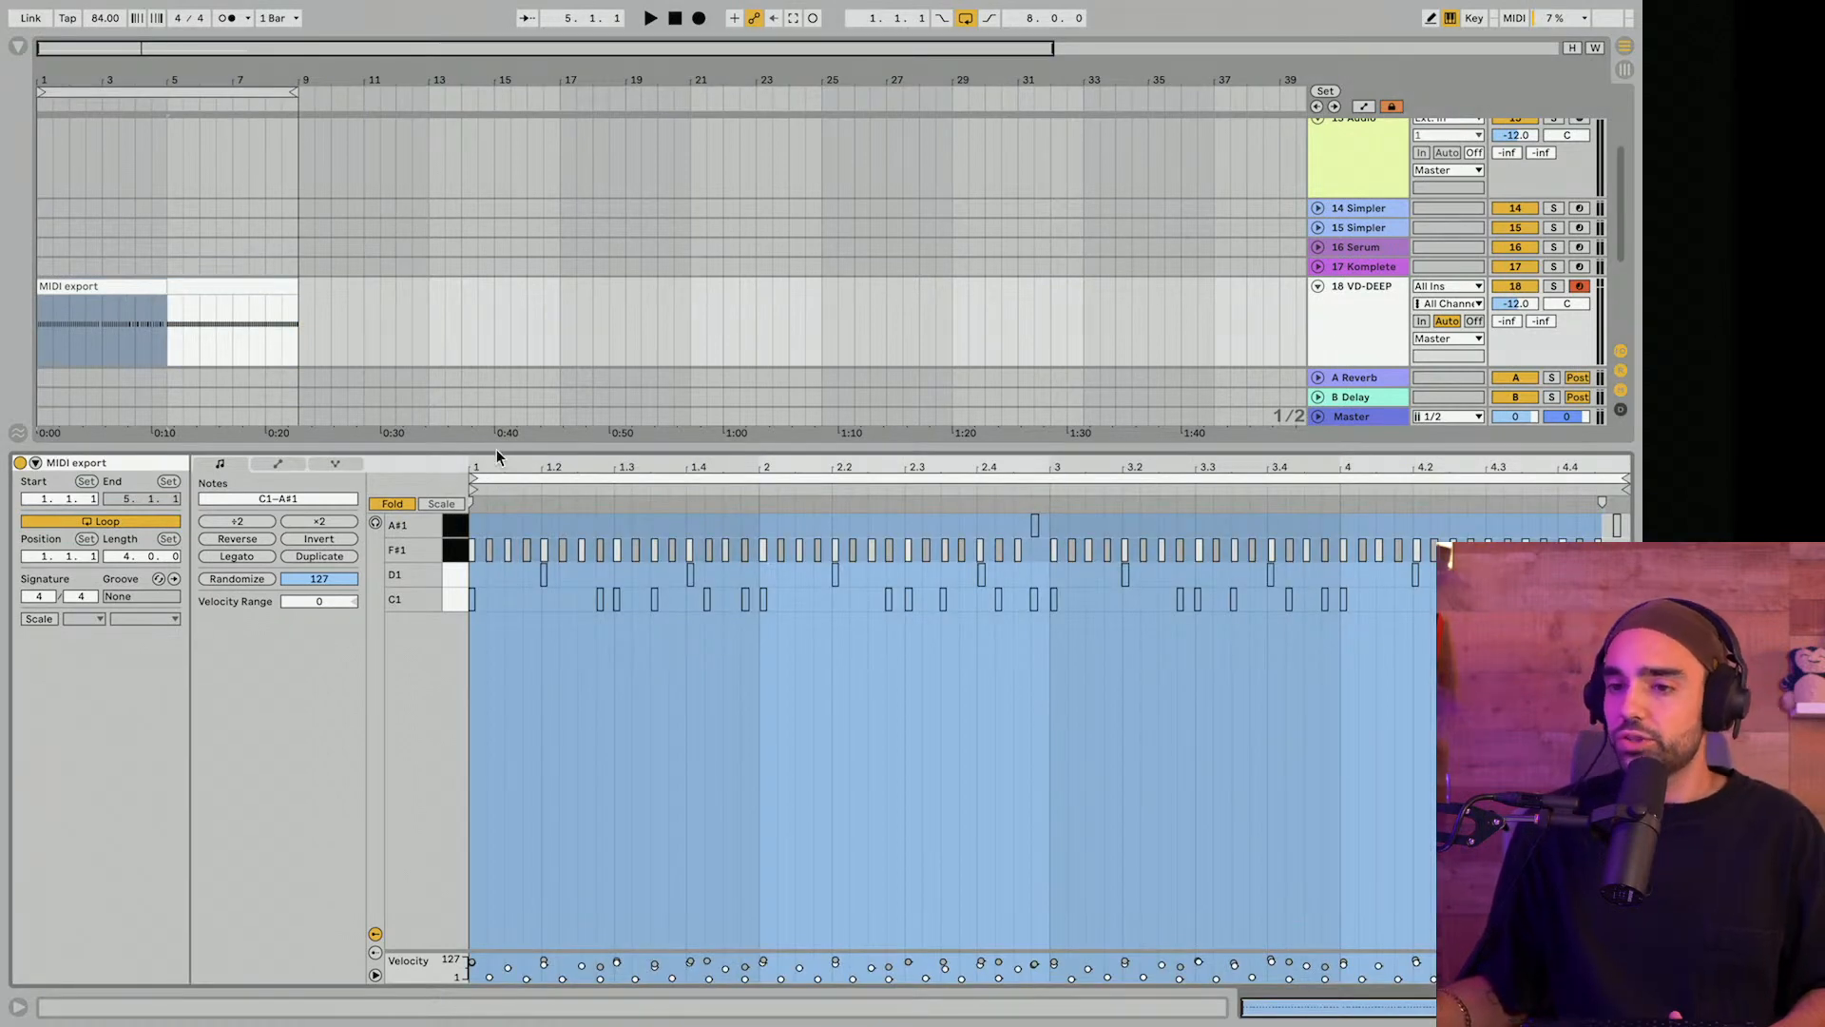
scroll(950, 732, "up", 8)
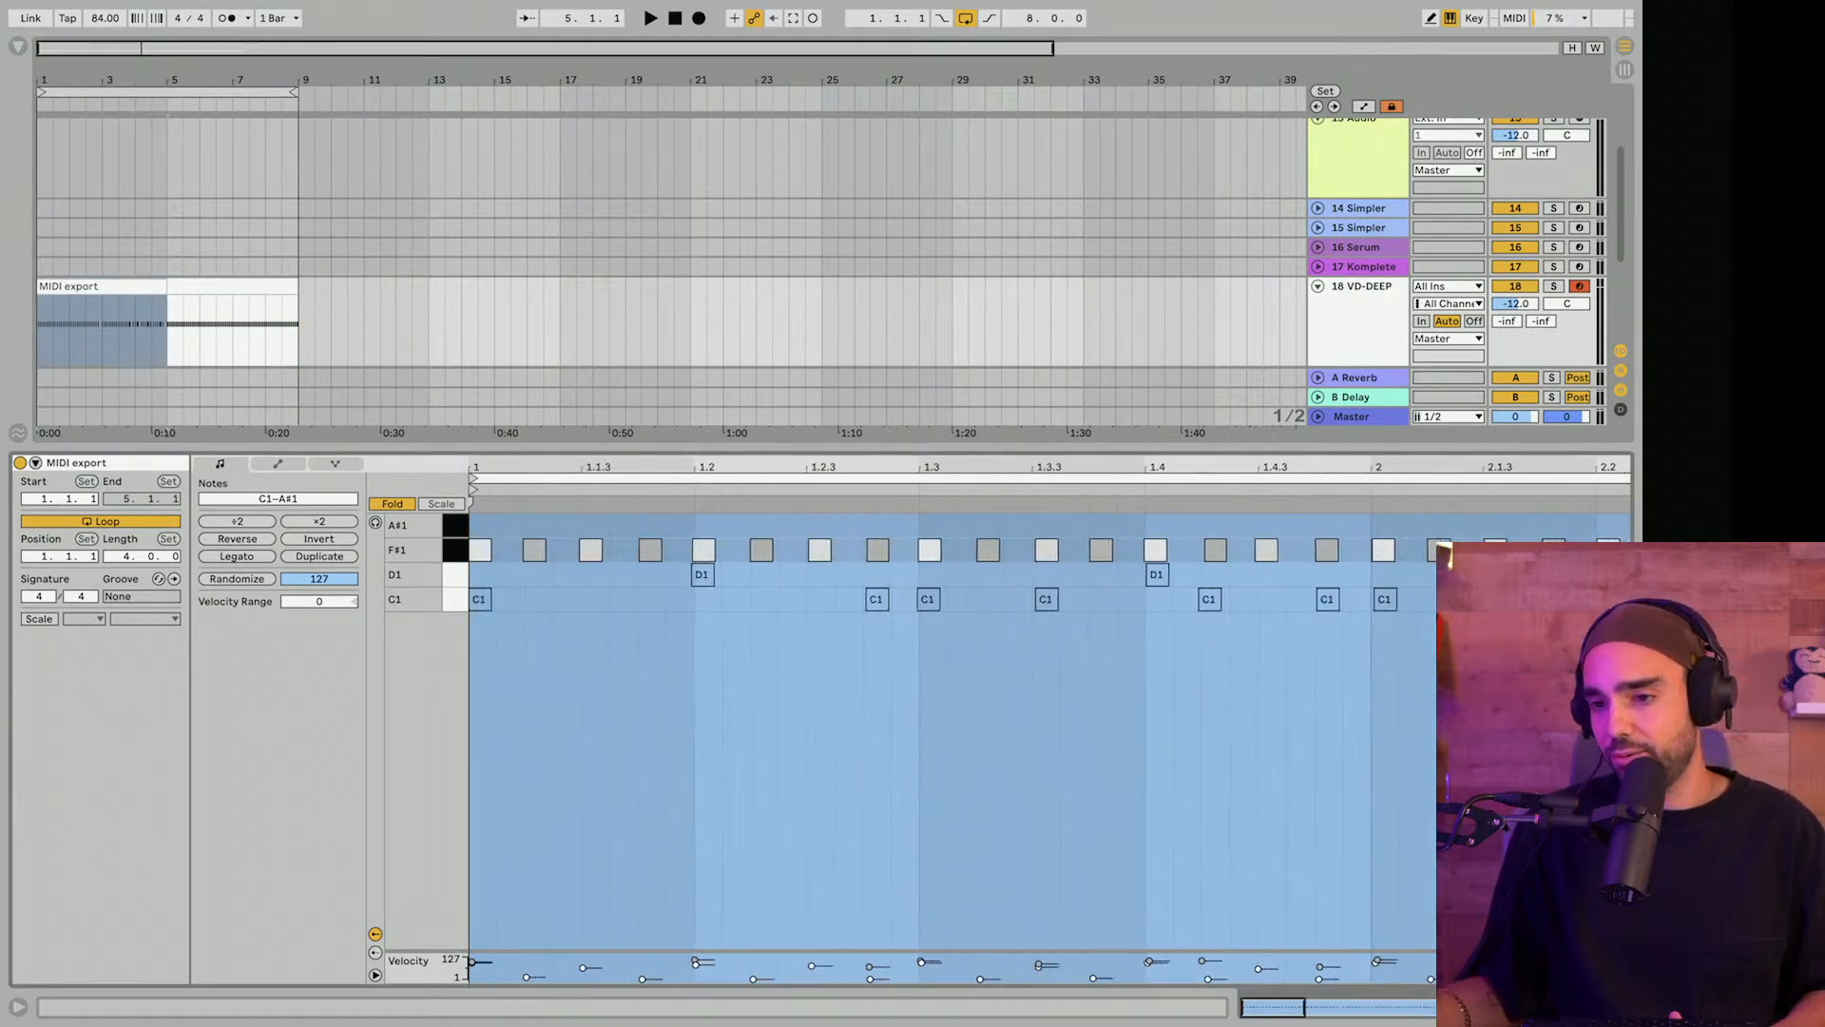
left_click(460, 549)
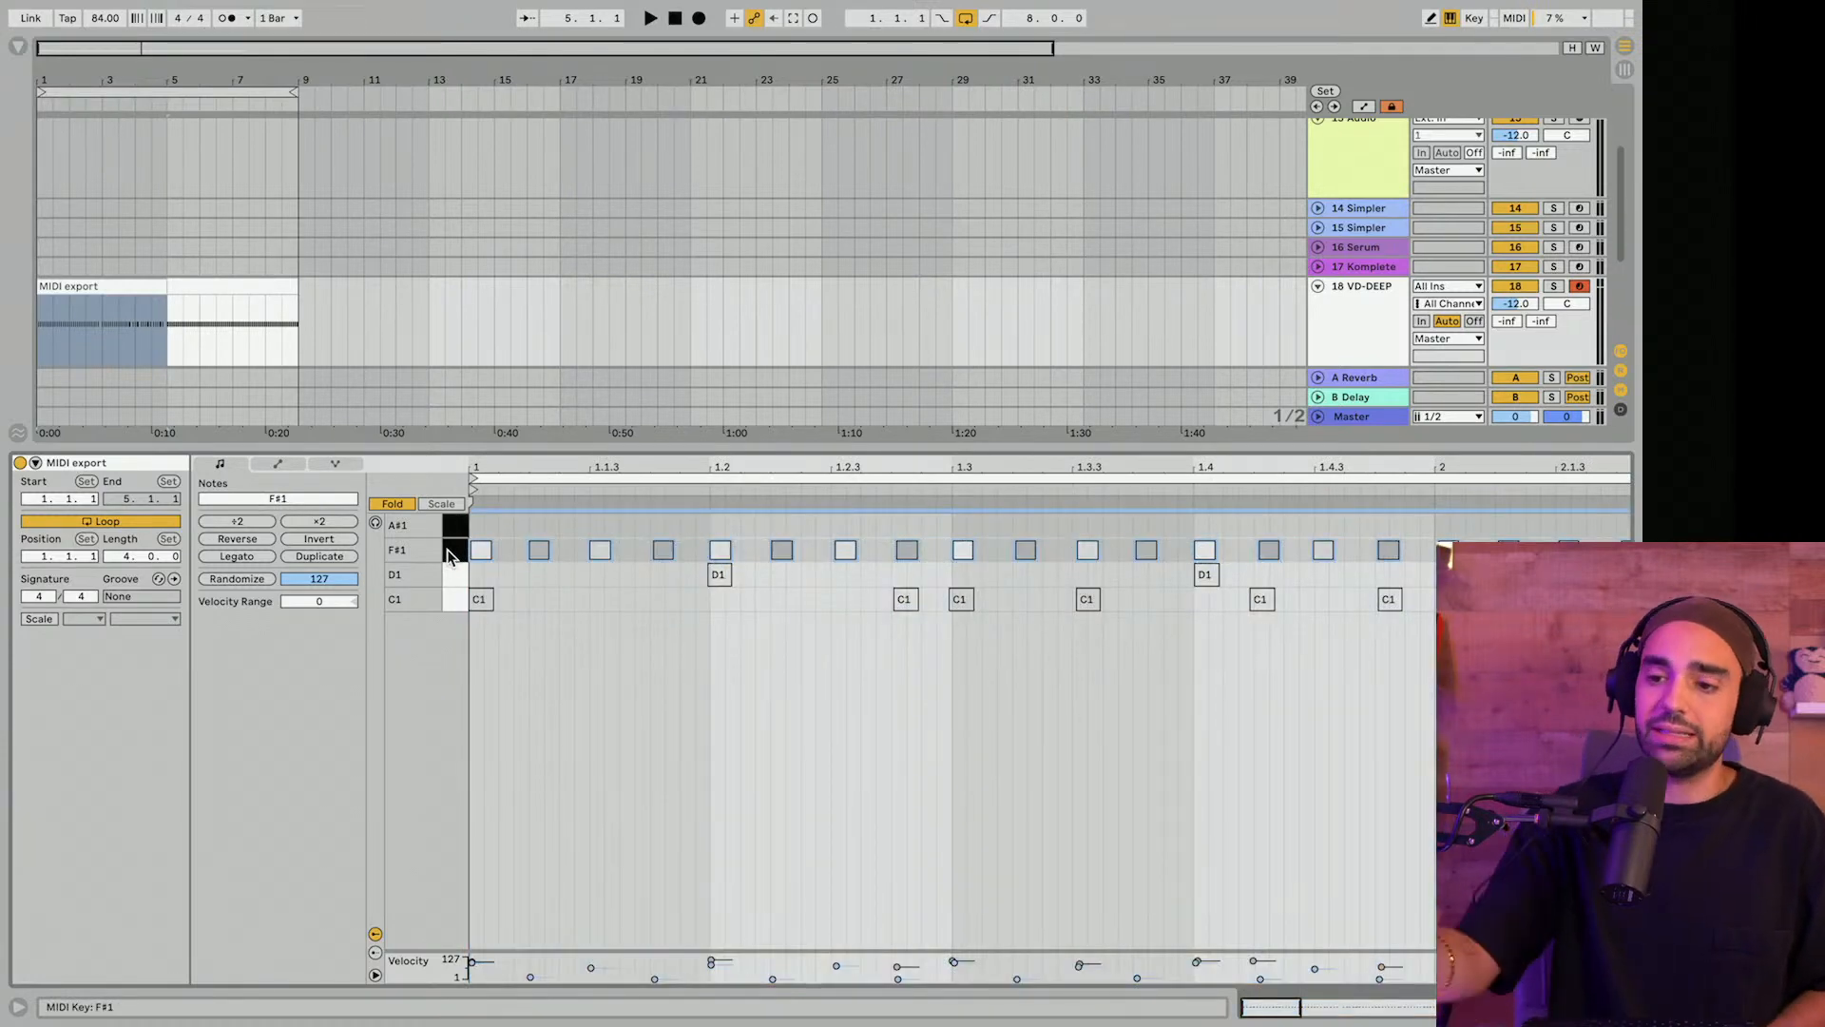
left_click(583, 616)
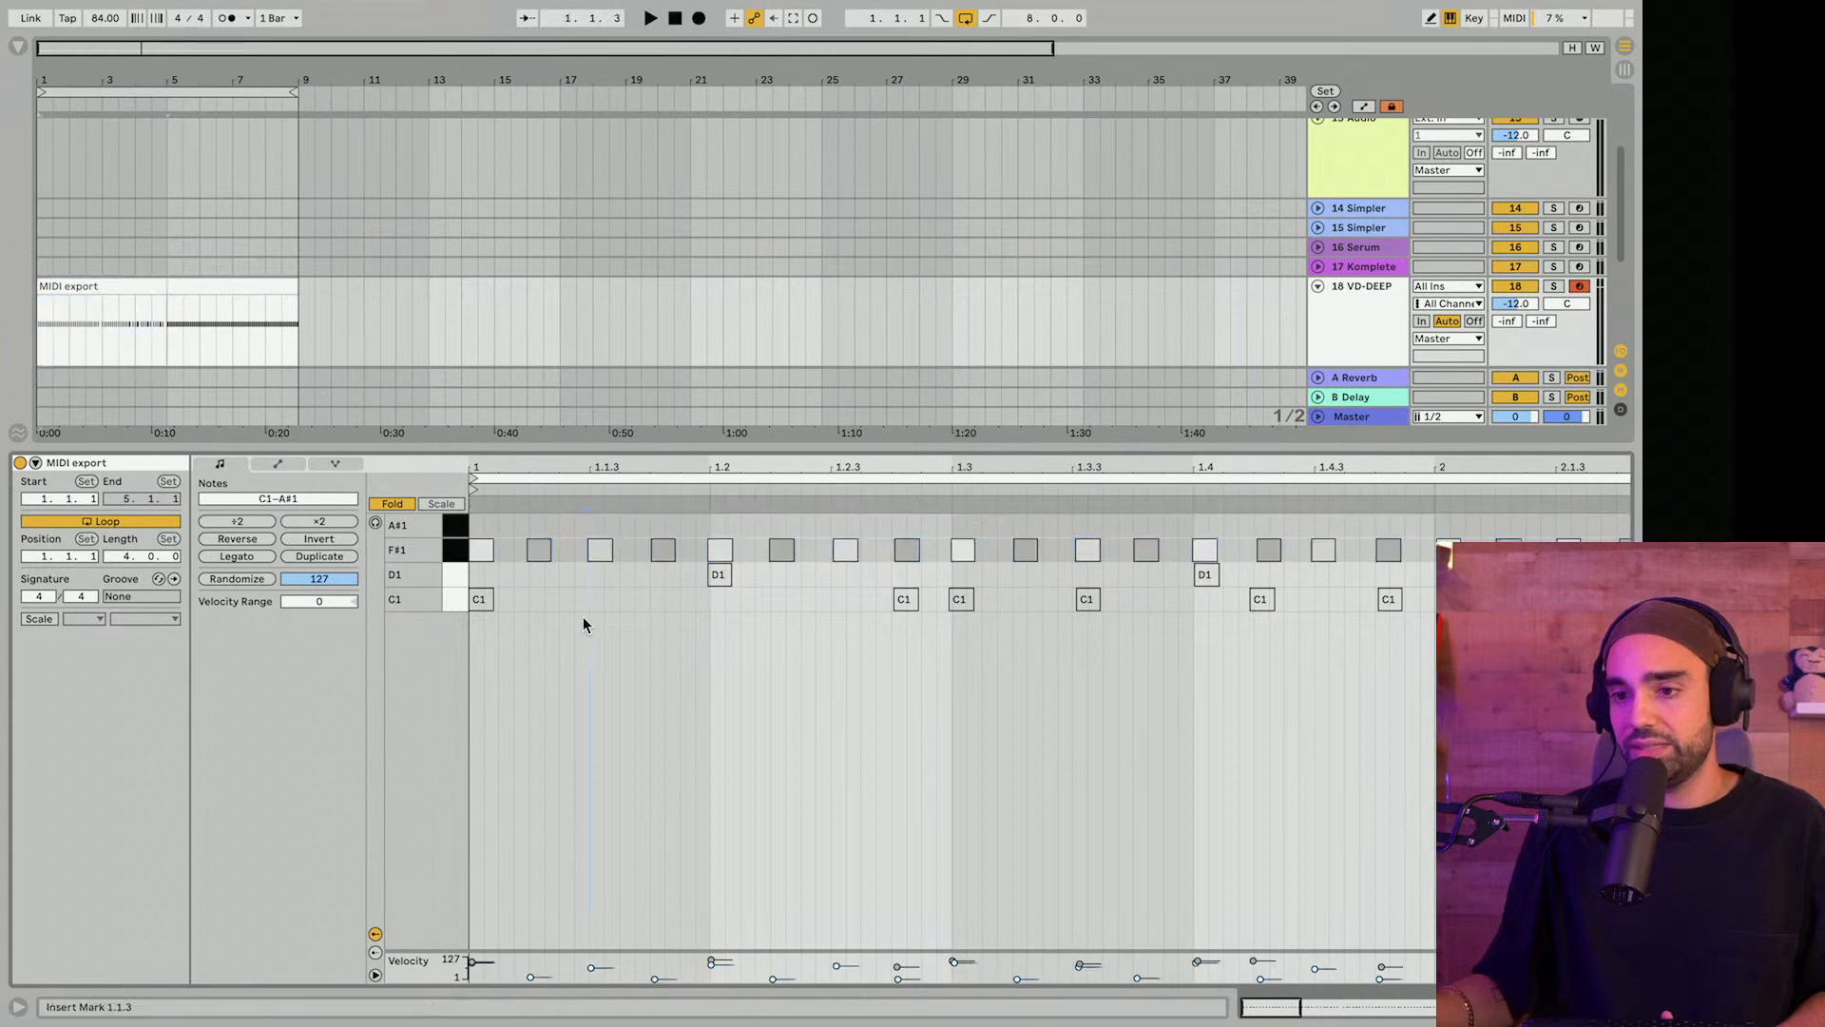
left_click(451, 551)
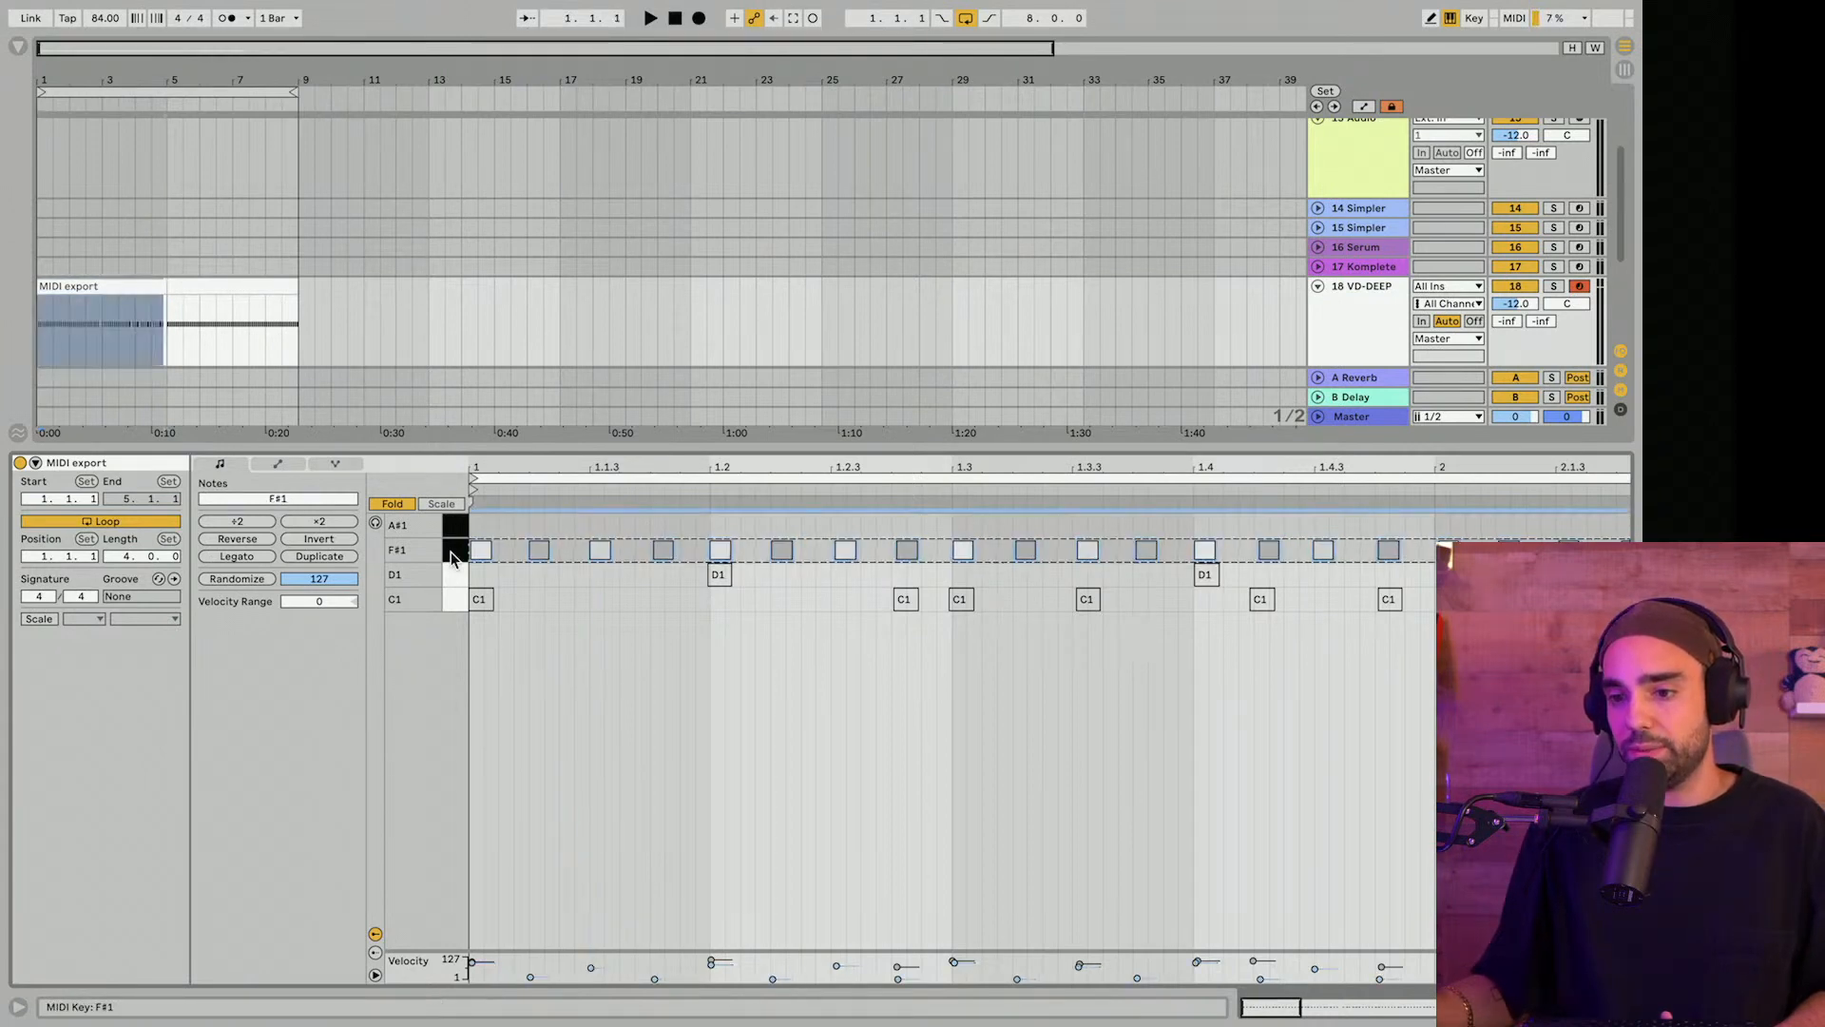
Delete the C1, D1 and A#1 notes from the MIDI export clip, keeping only the F#1 hi-hats.
left_click_drag(564, 470, 564, 371)
left_click_drag(1615, 646, 470, 567)
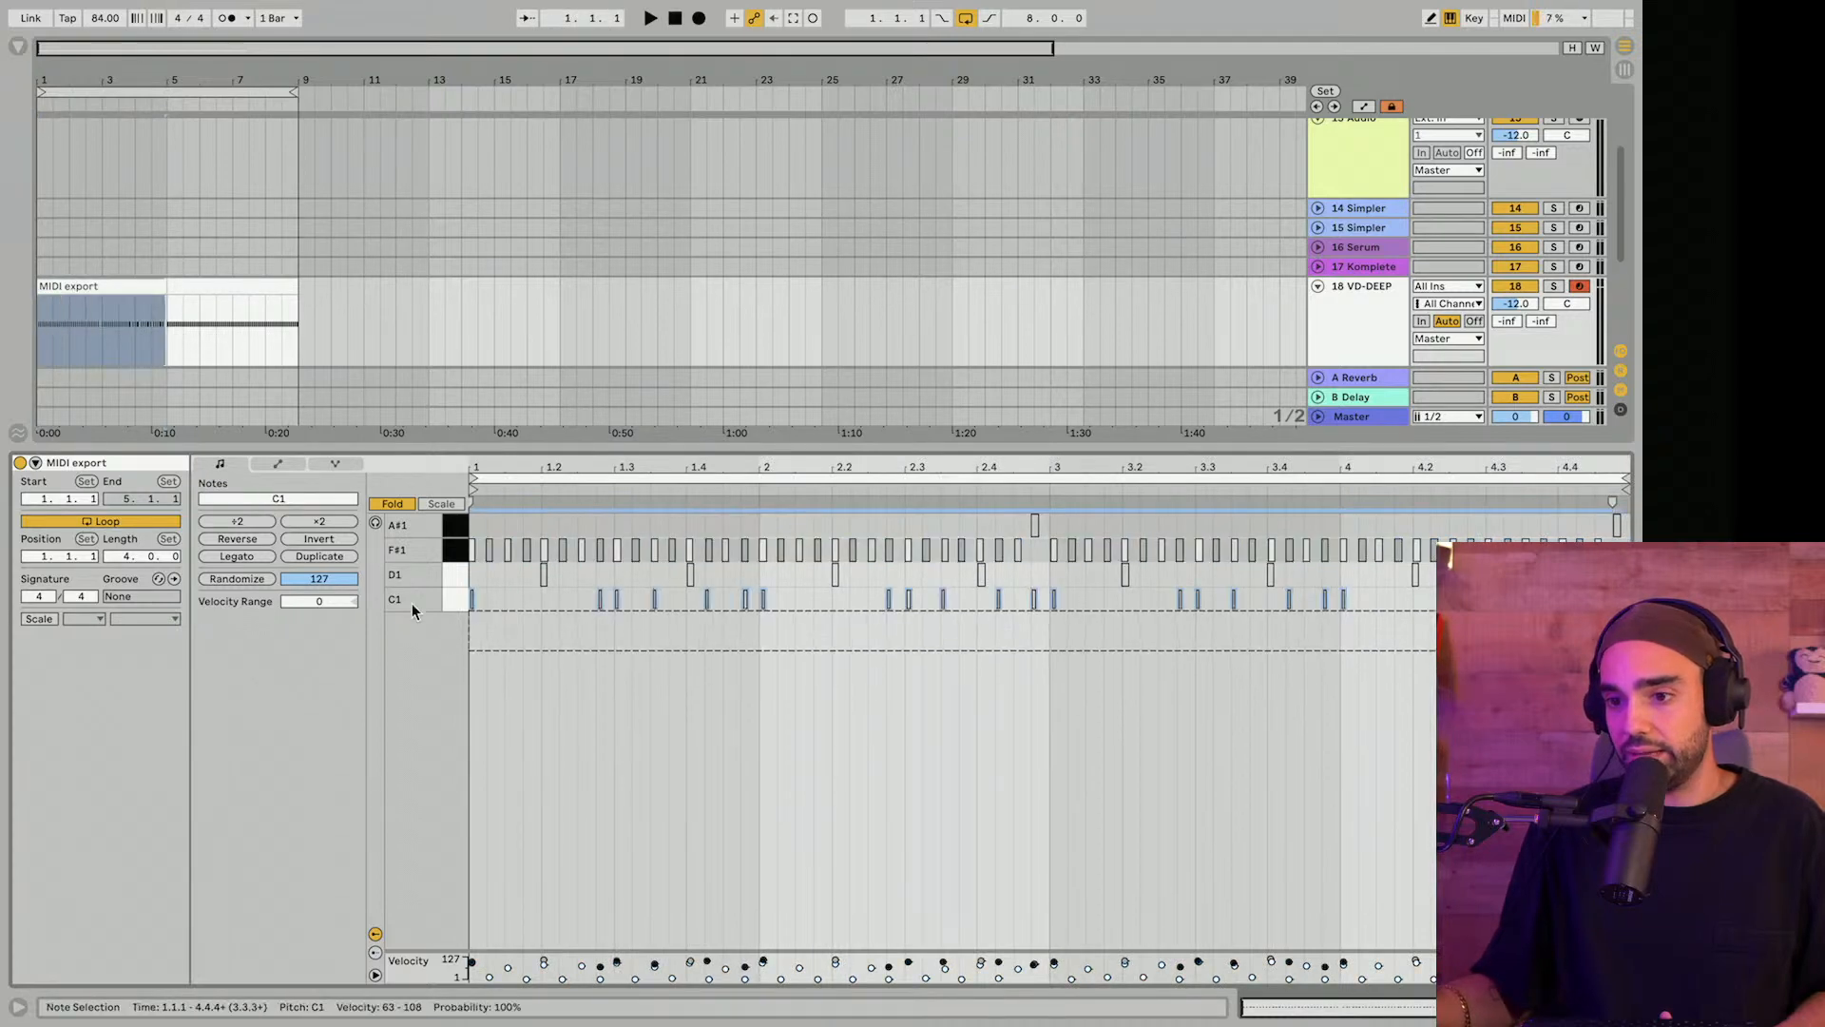
key("Delete")
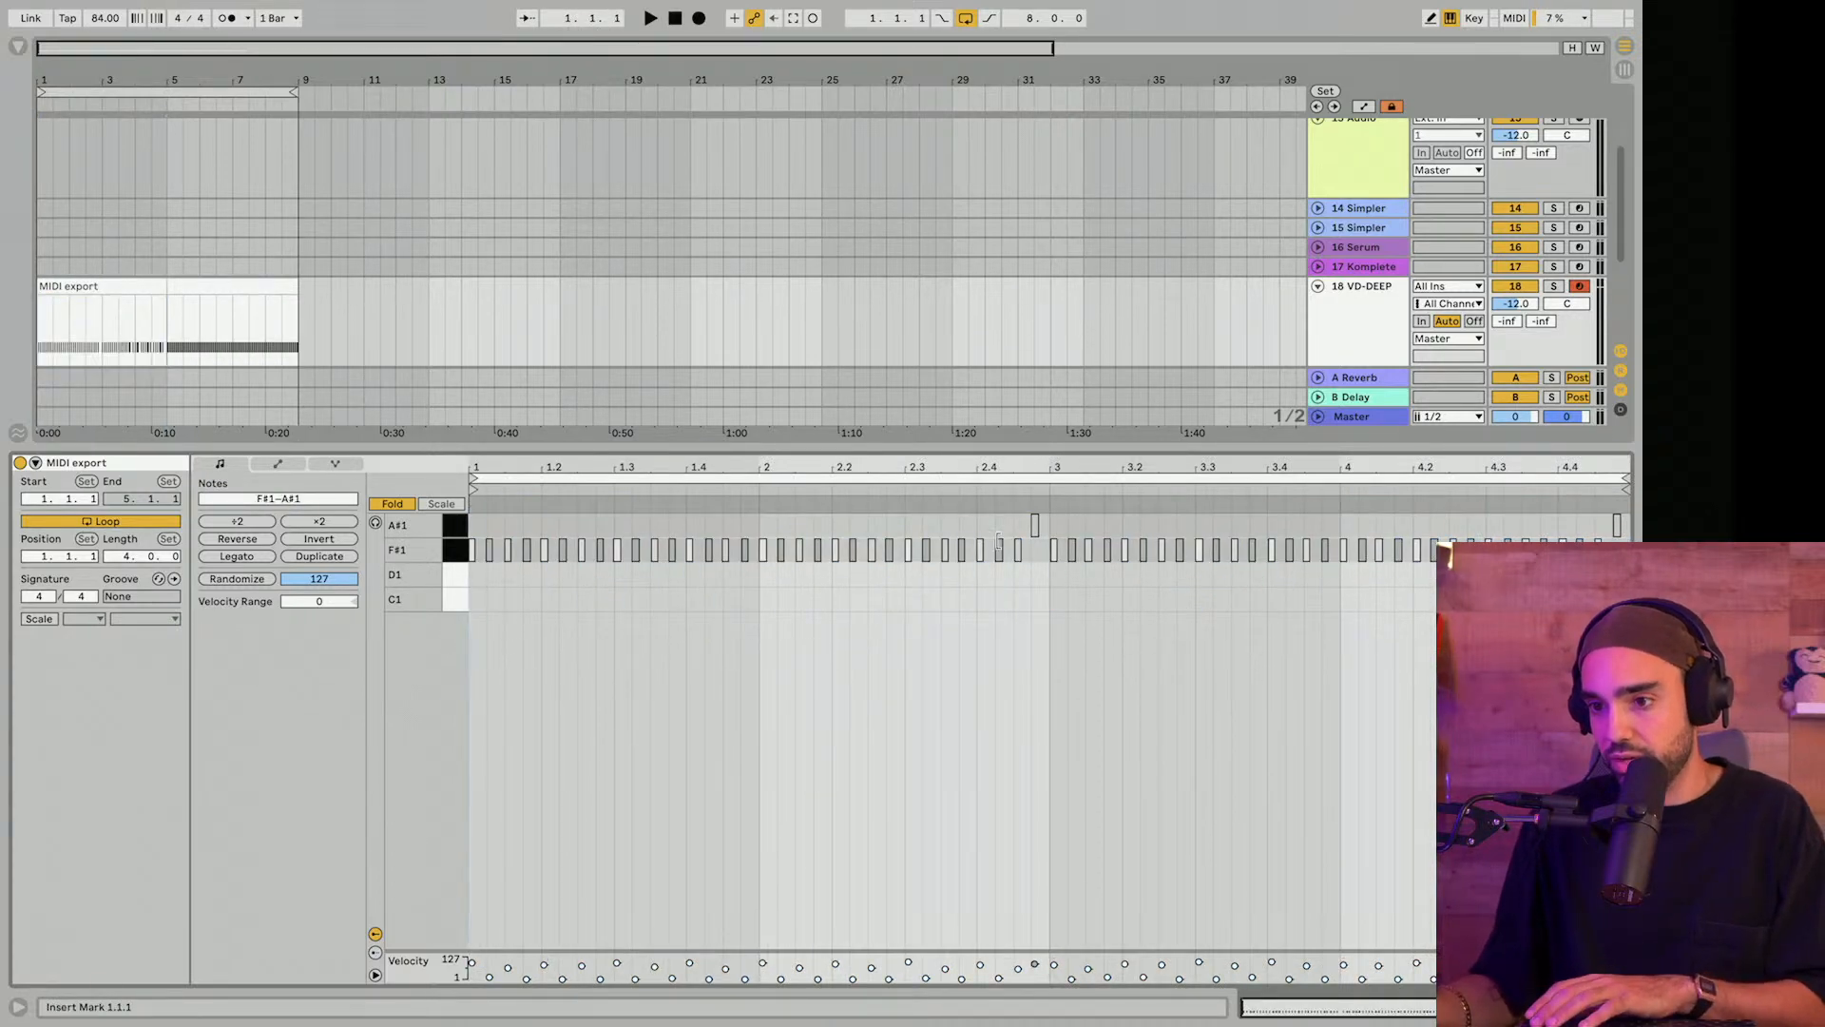
left_click_drag(987, 518, 1640, 485)
key("Delete")
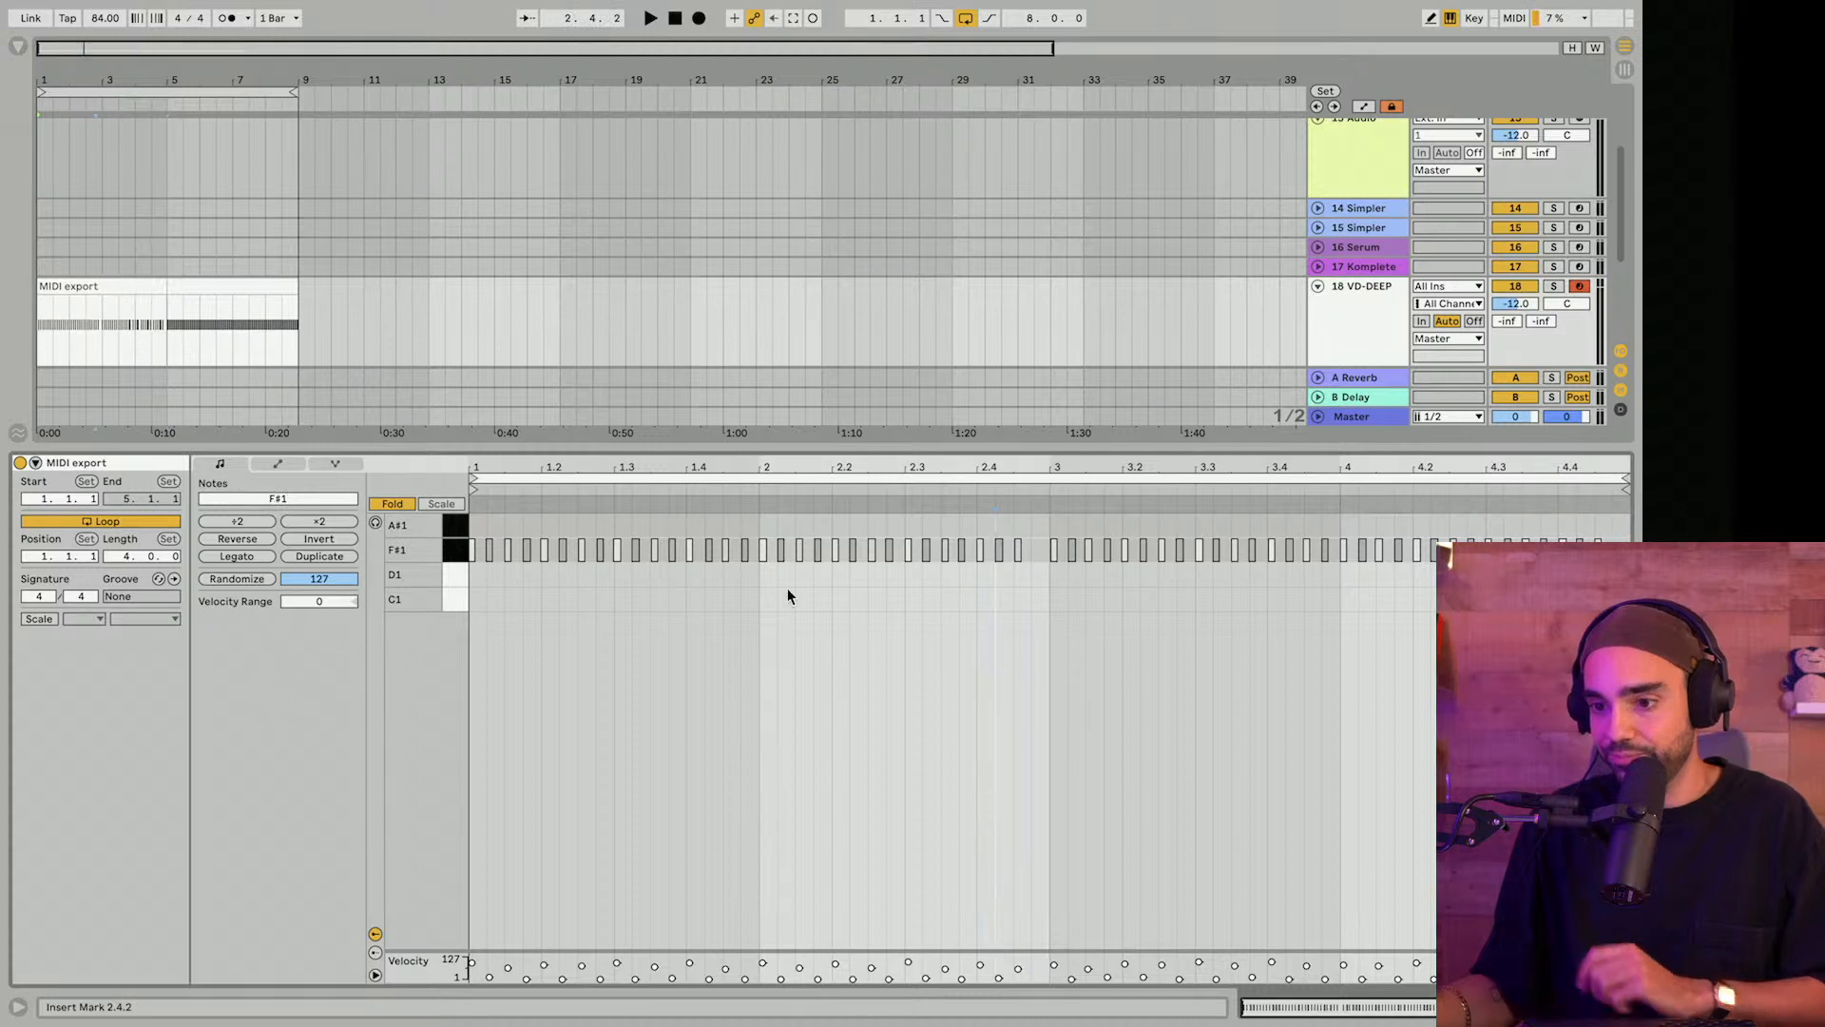
Enlarge the velocity lane of the MIDI export clip to show the first-bar hi-hat velocities in detail.
key("ctrl+a")
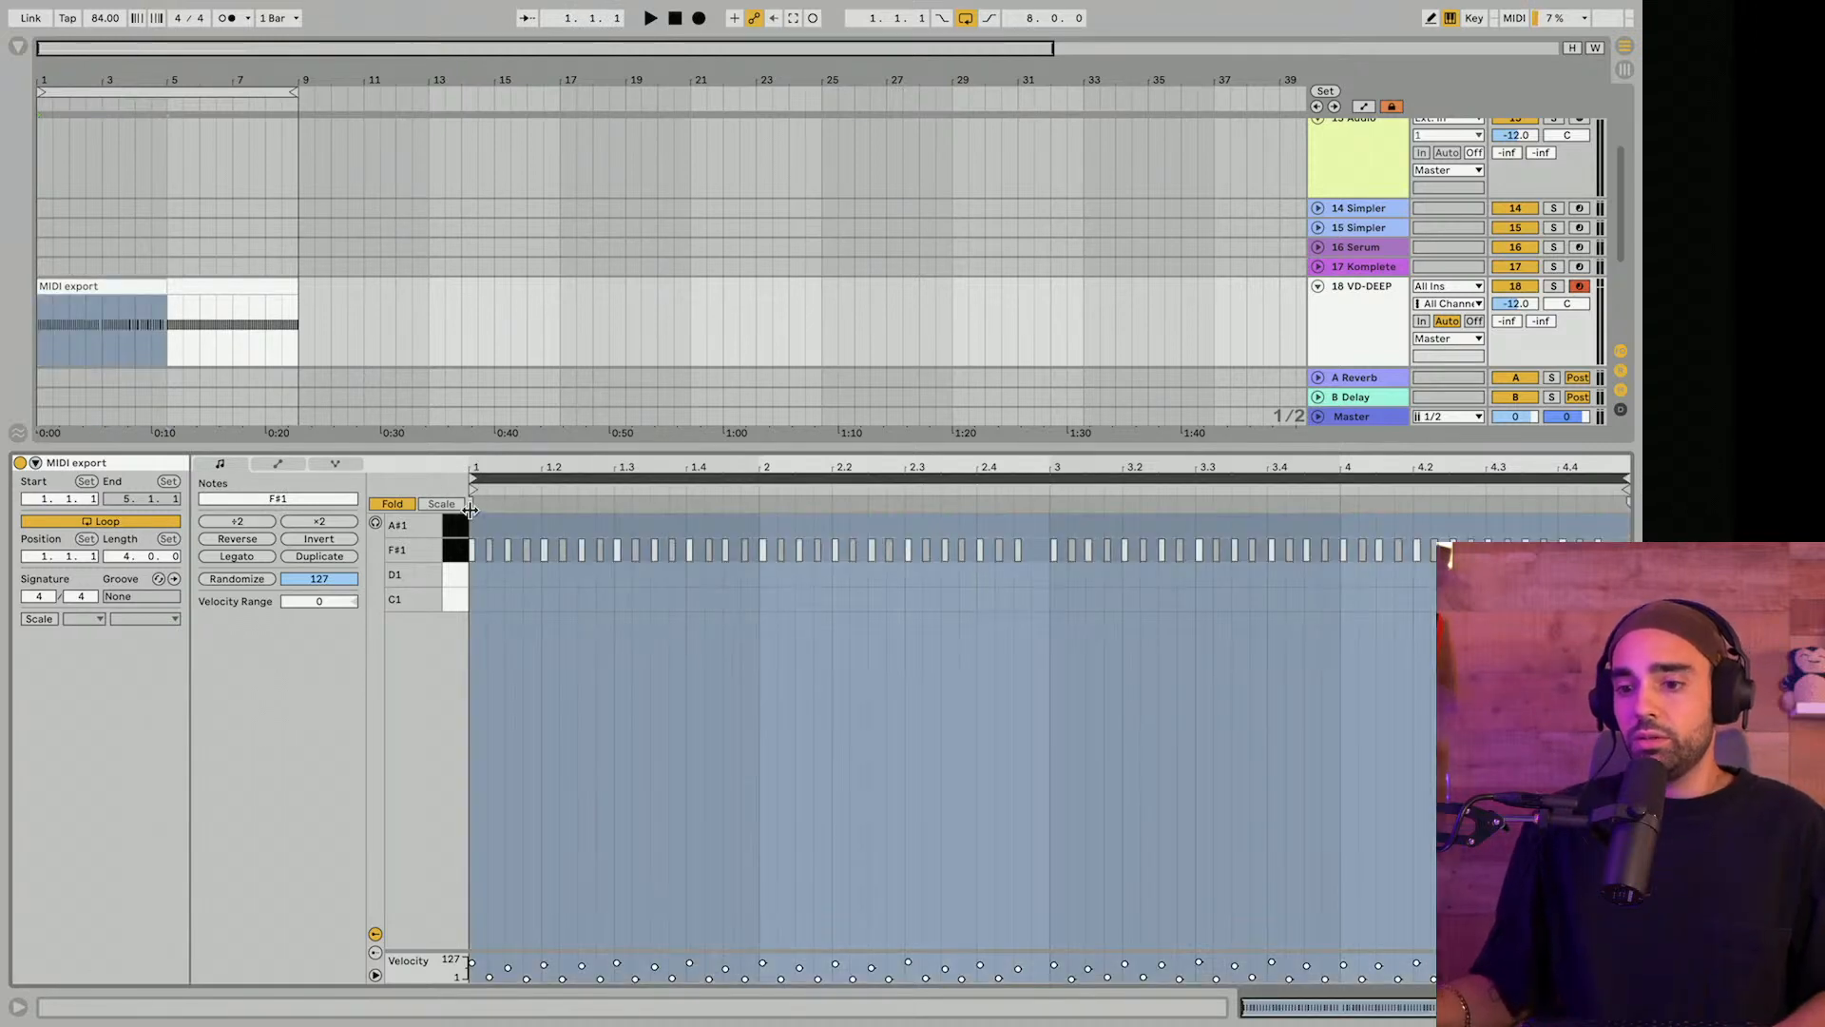
left_click_drag(488, 468, 476, 649)
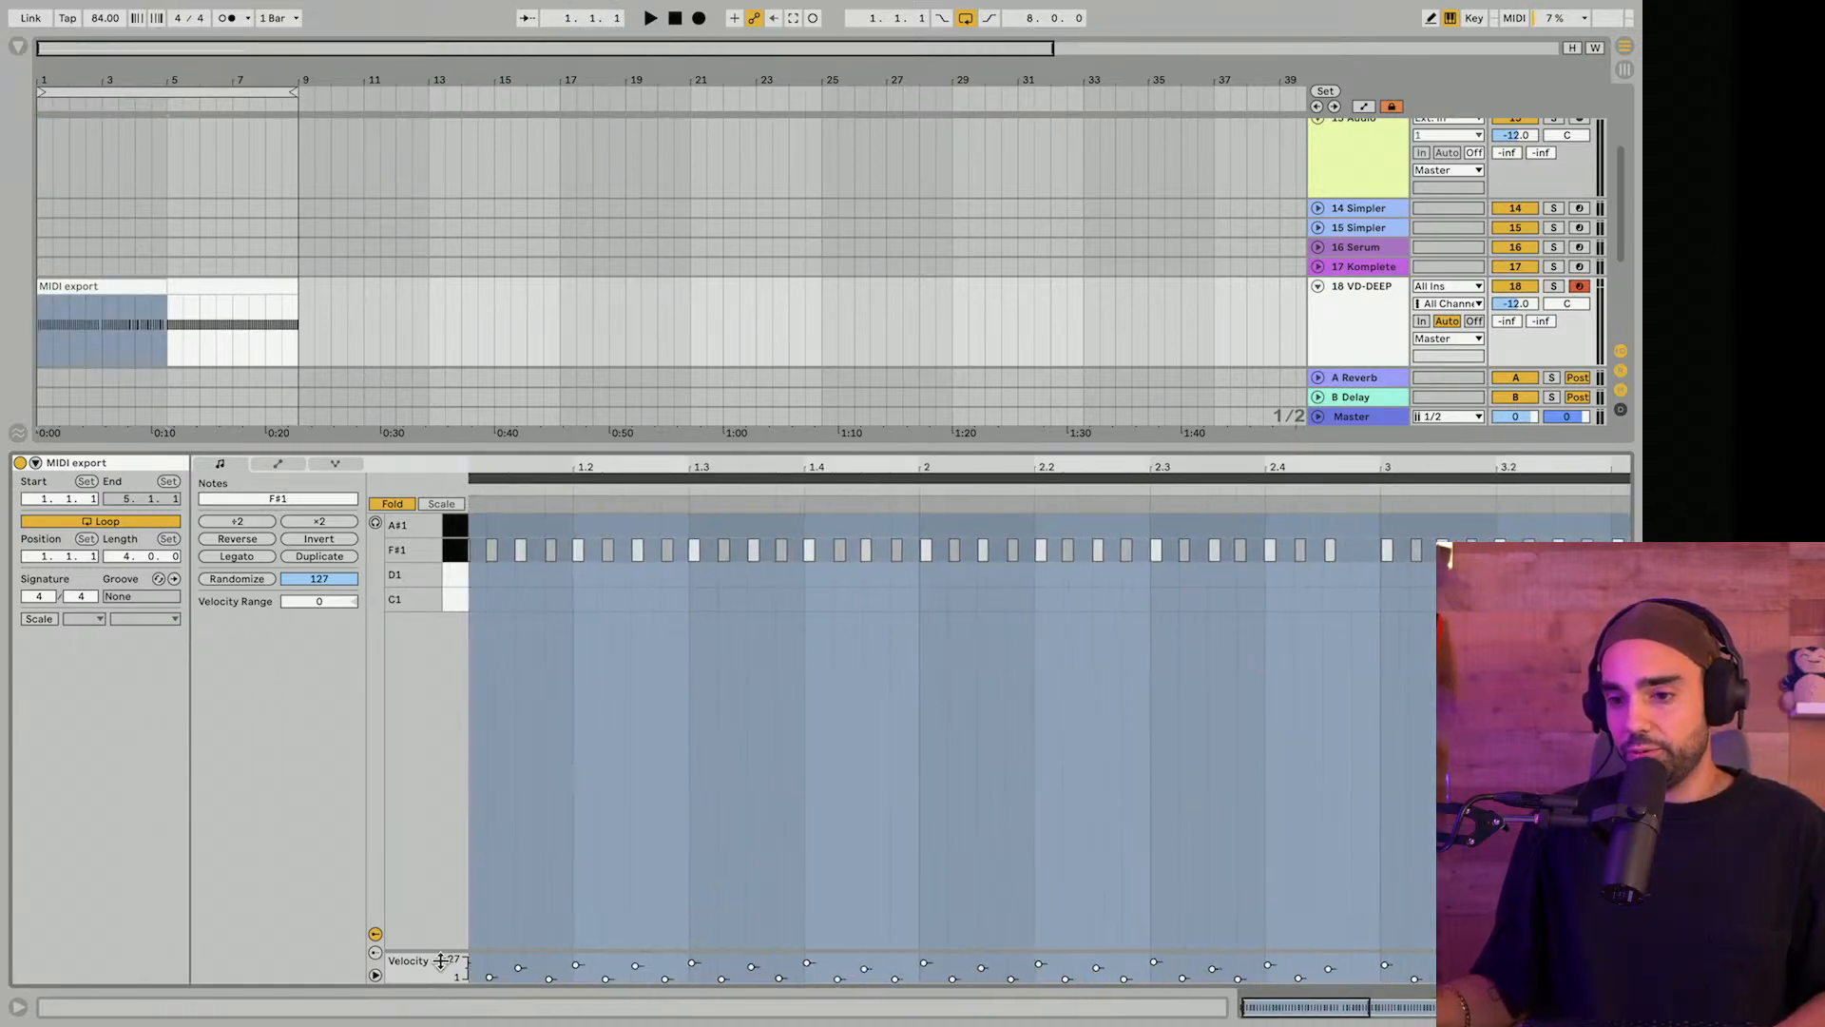
left_click_drag(436, 950, 419, 738)
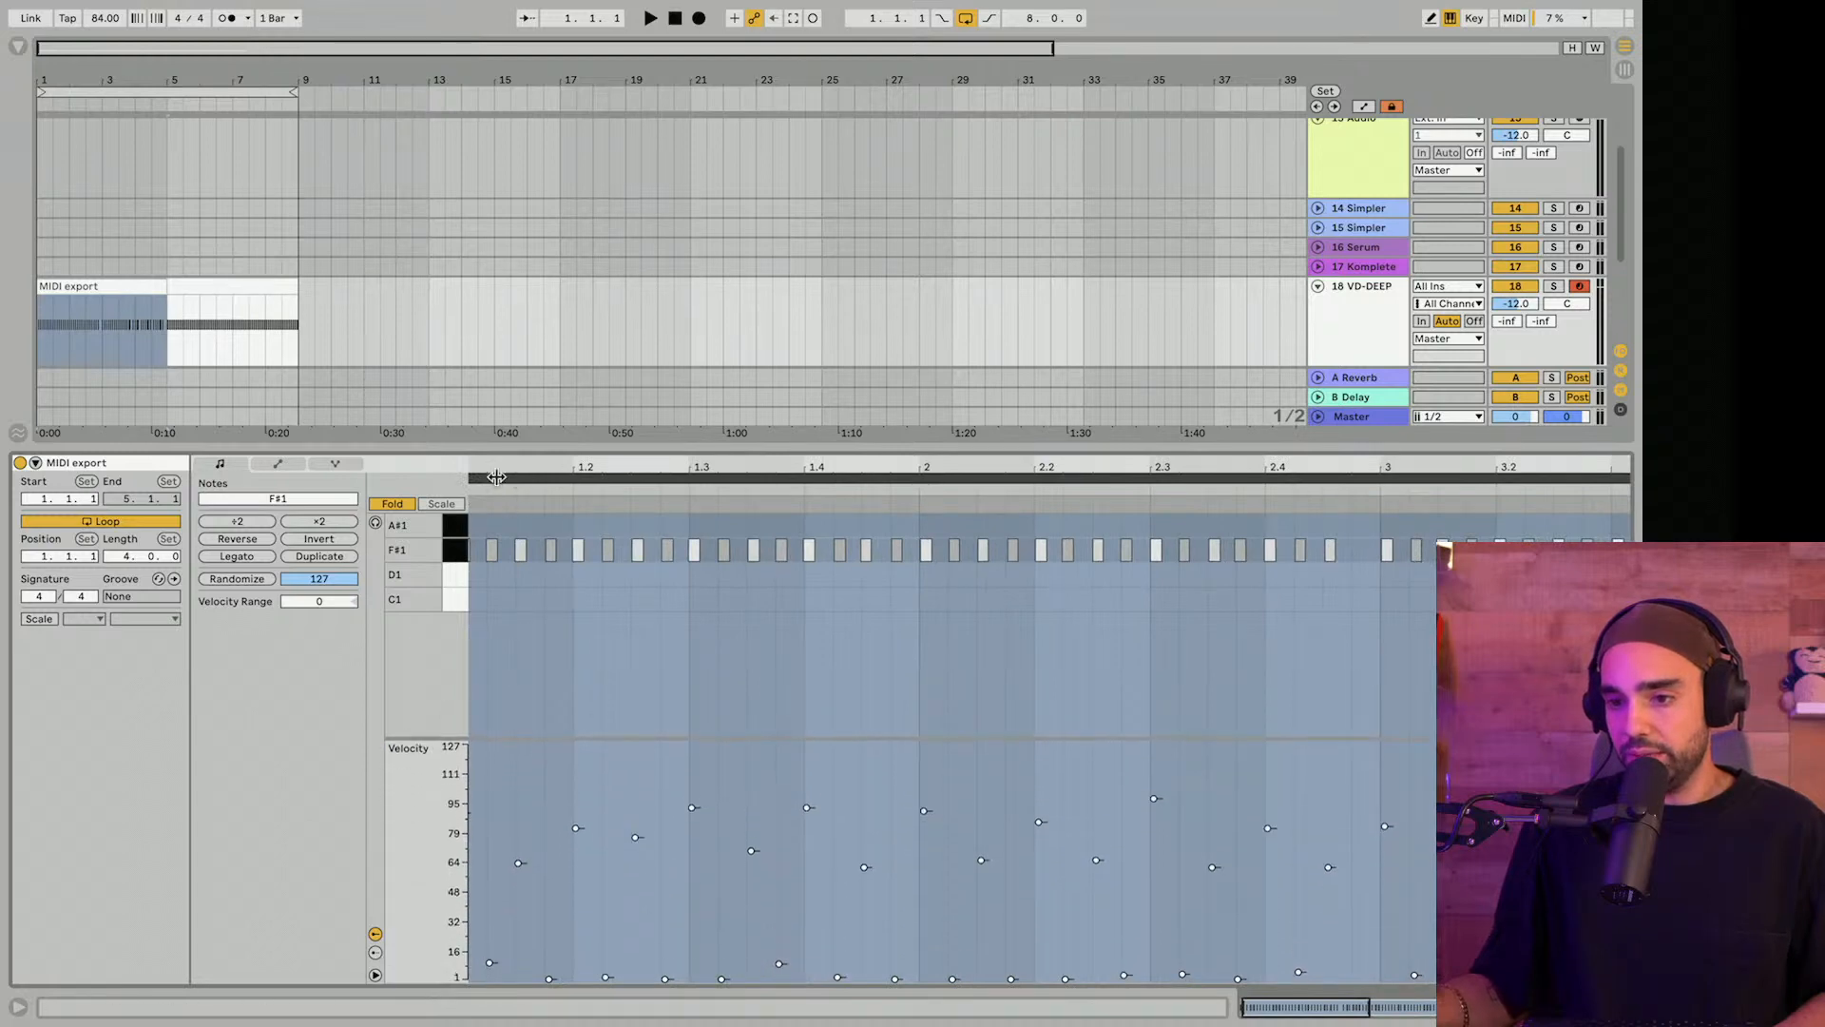
left_click_drag(495, 467, 485, 652)
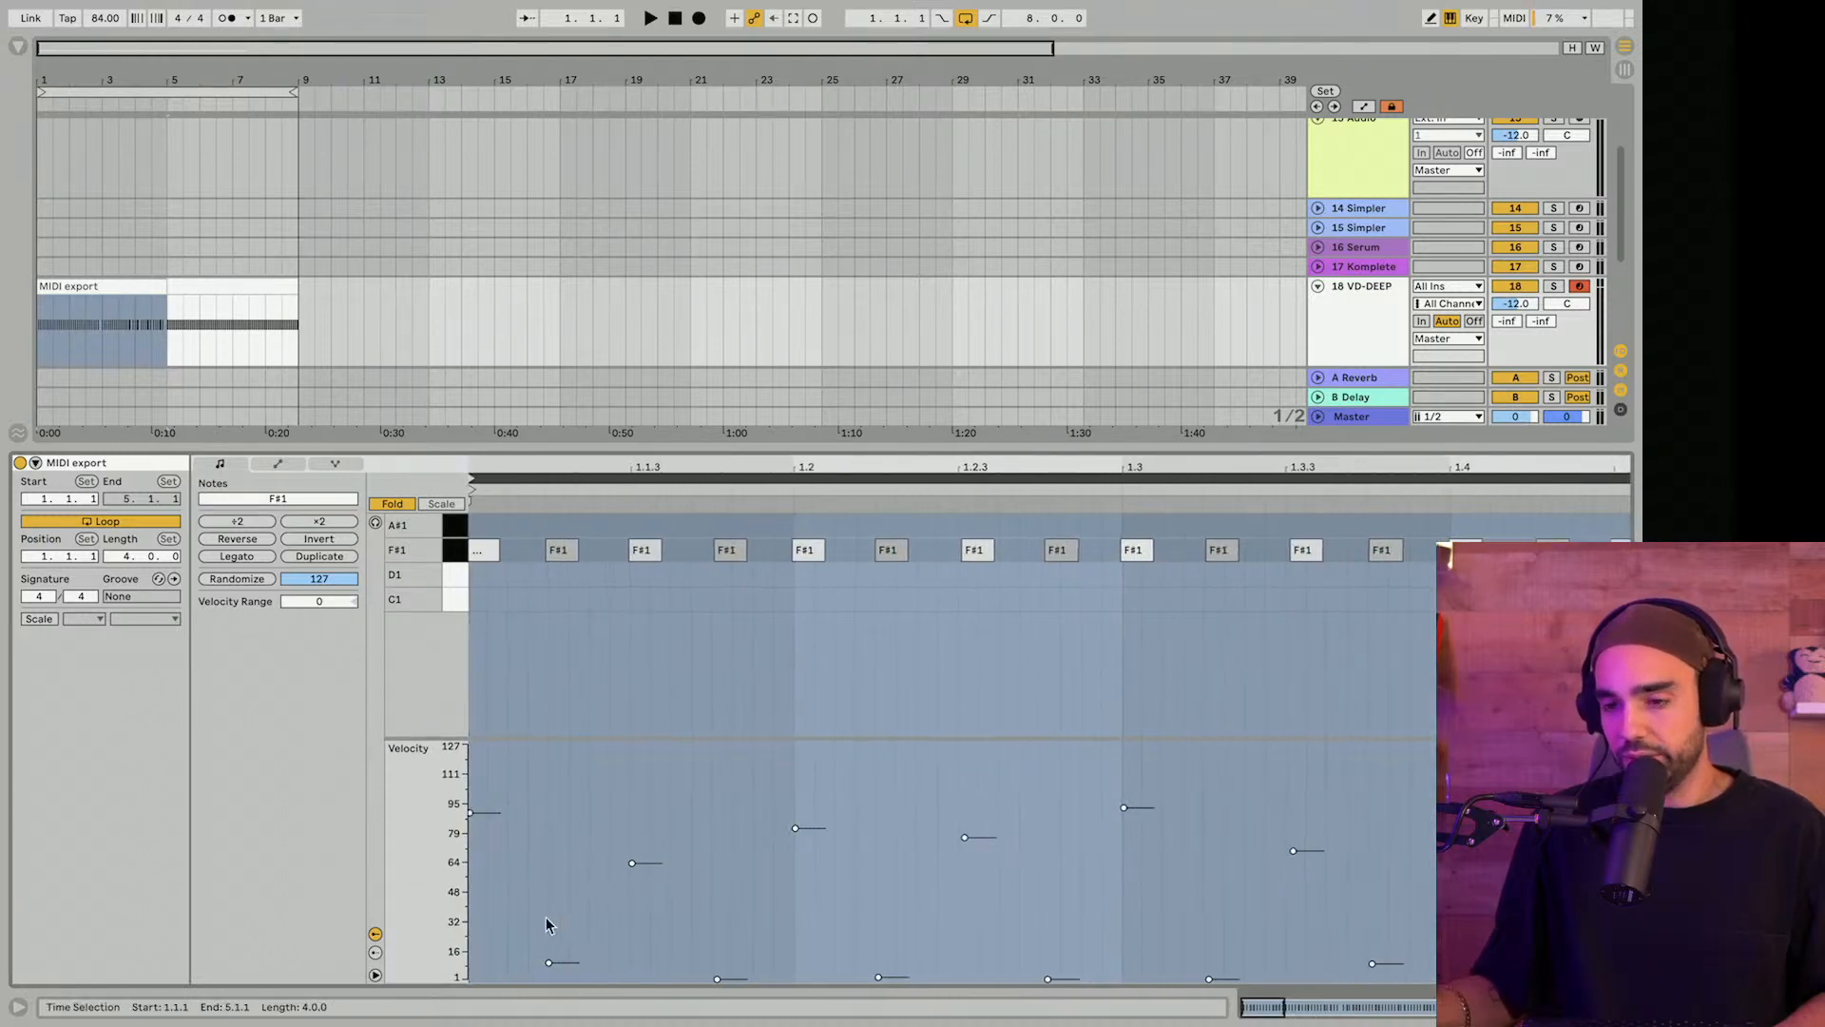
left_click(546, 962)
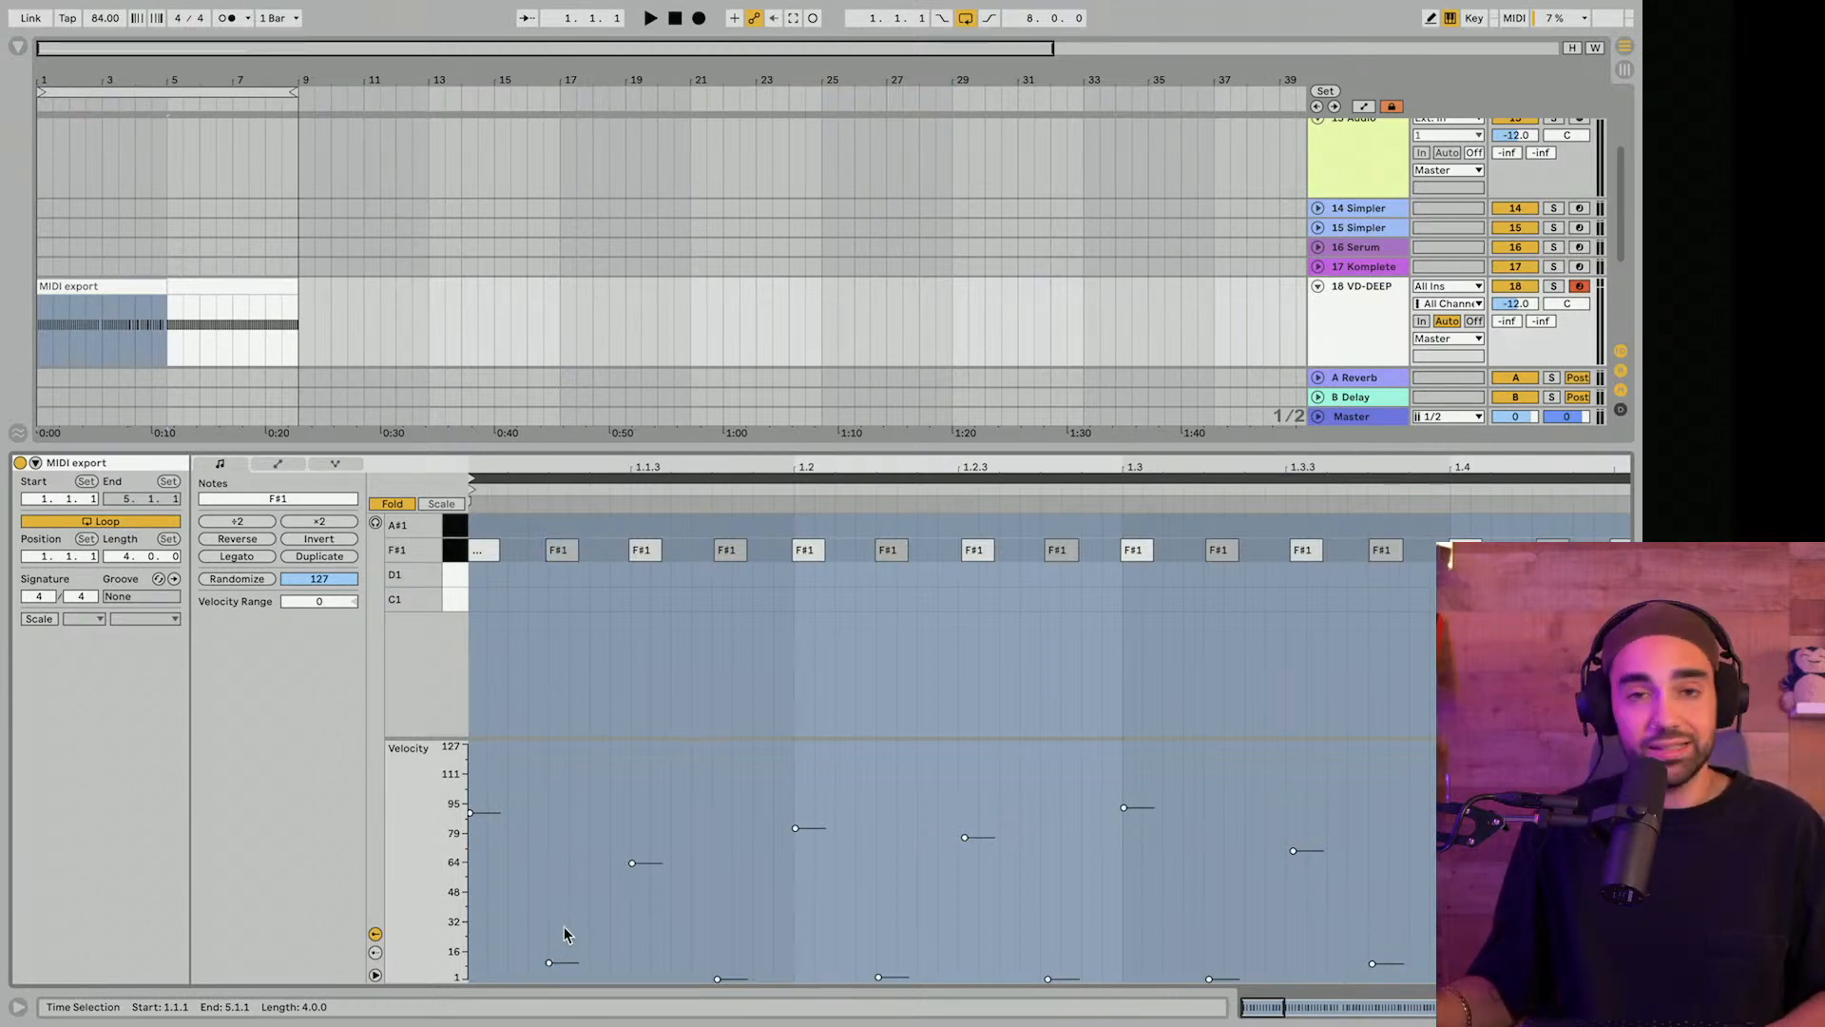
Examine the velocities of the F#1 notes on and between the beats of bar 1.
left_click(485, 548)
left_click(574, 558)
left_click(647, 557)
left_click(732, 555)
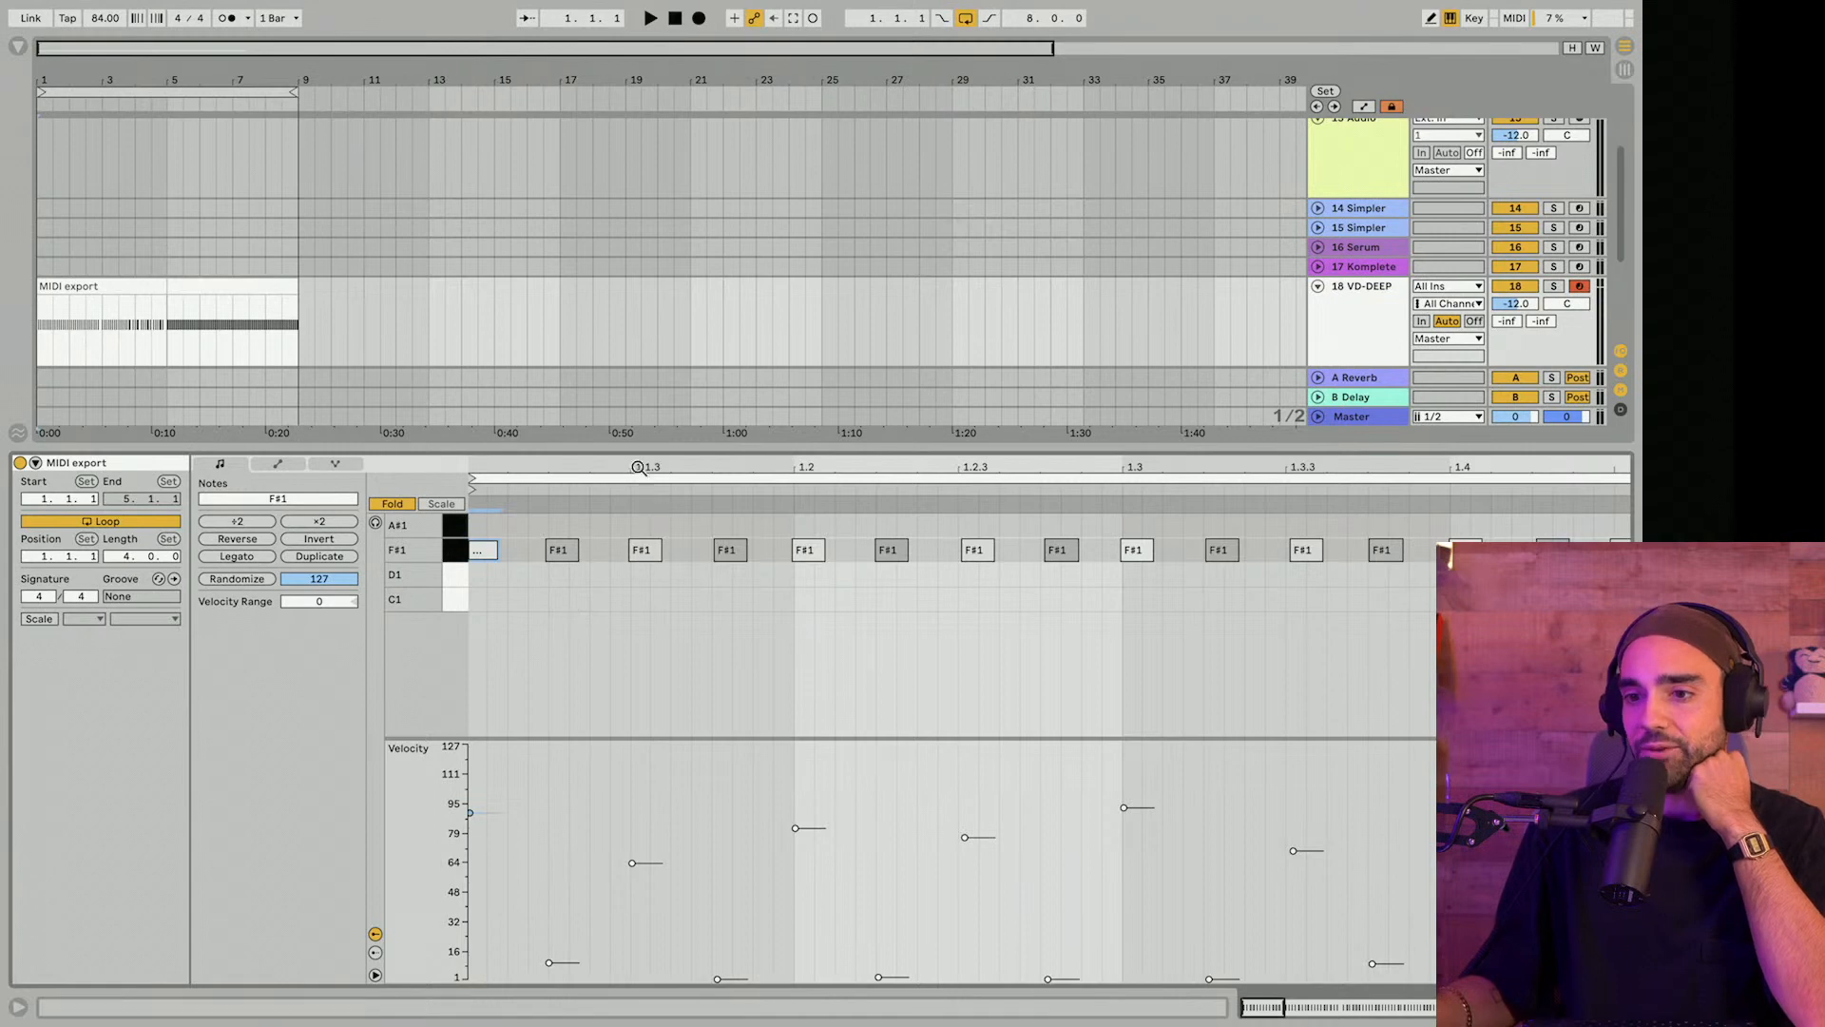
left_click_drag(636, 465, 633, 445)
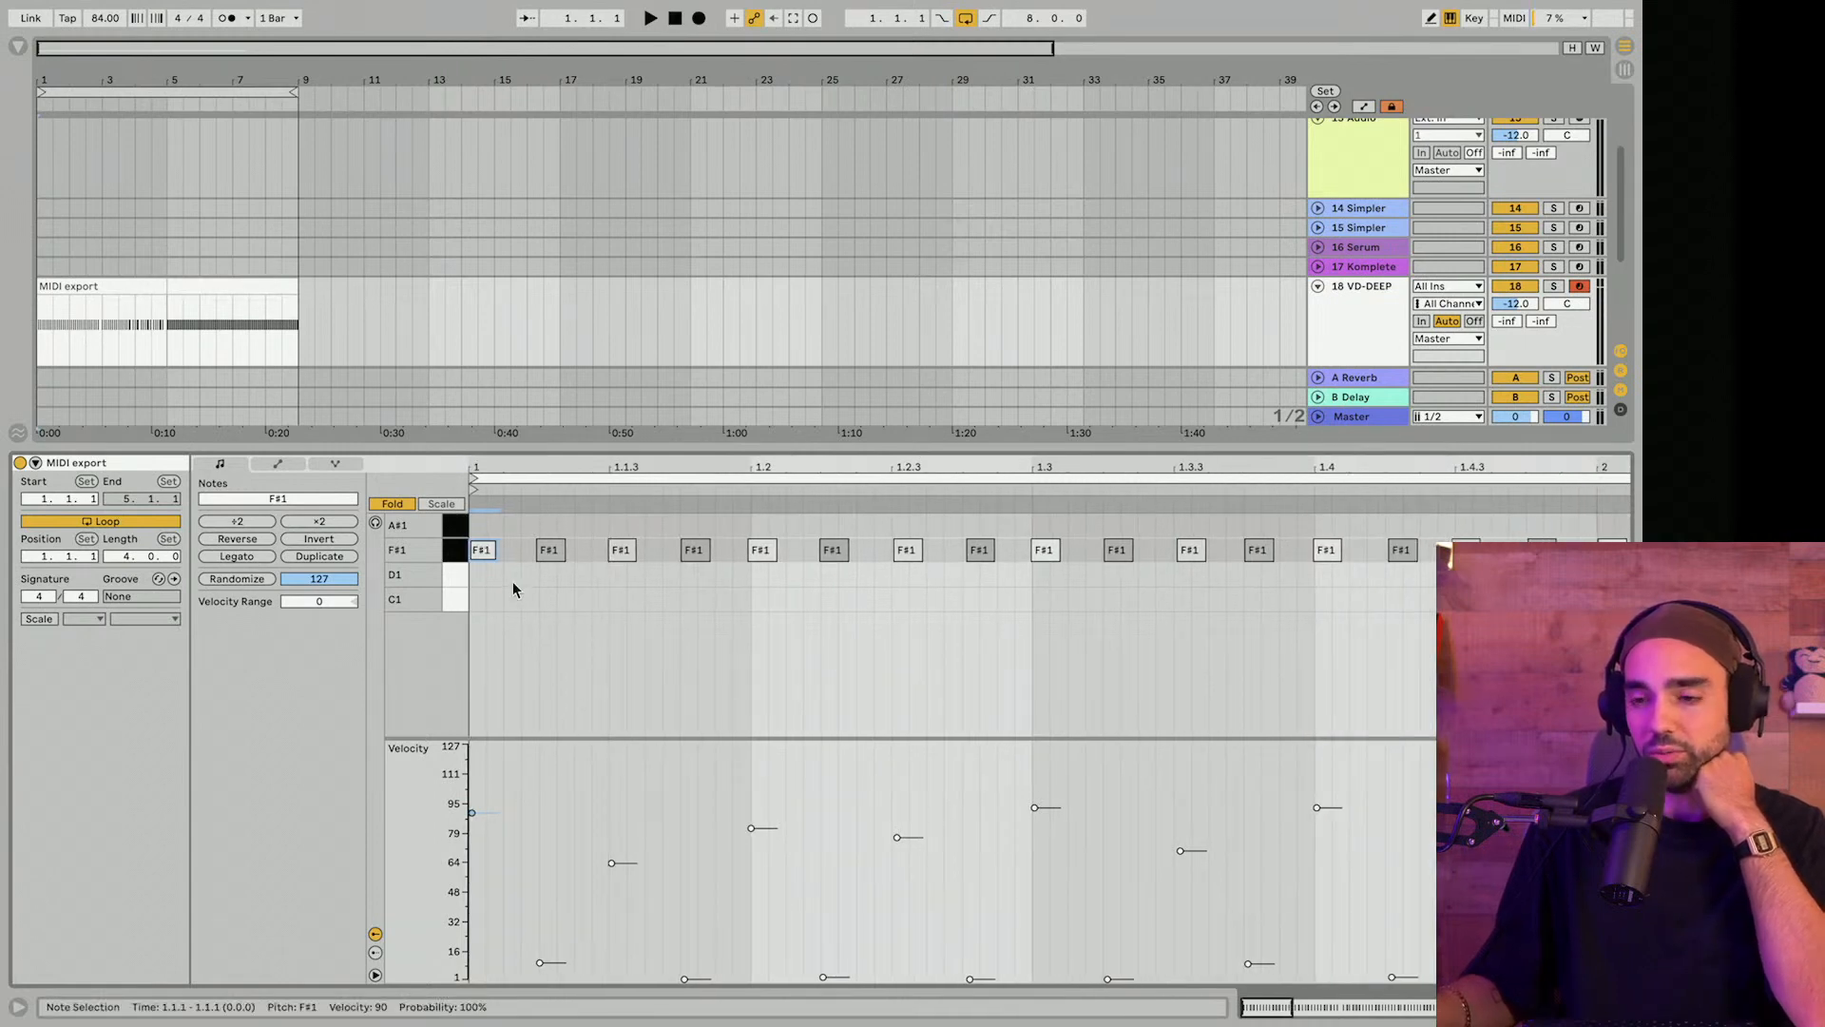
left_click_drag(540, 800, 483, 823)
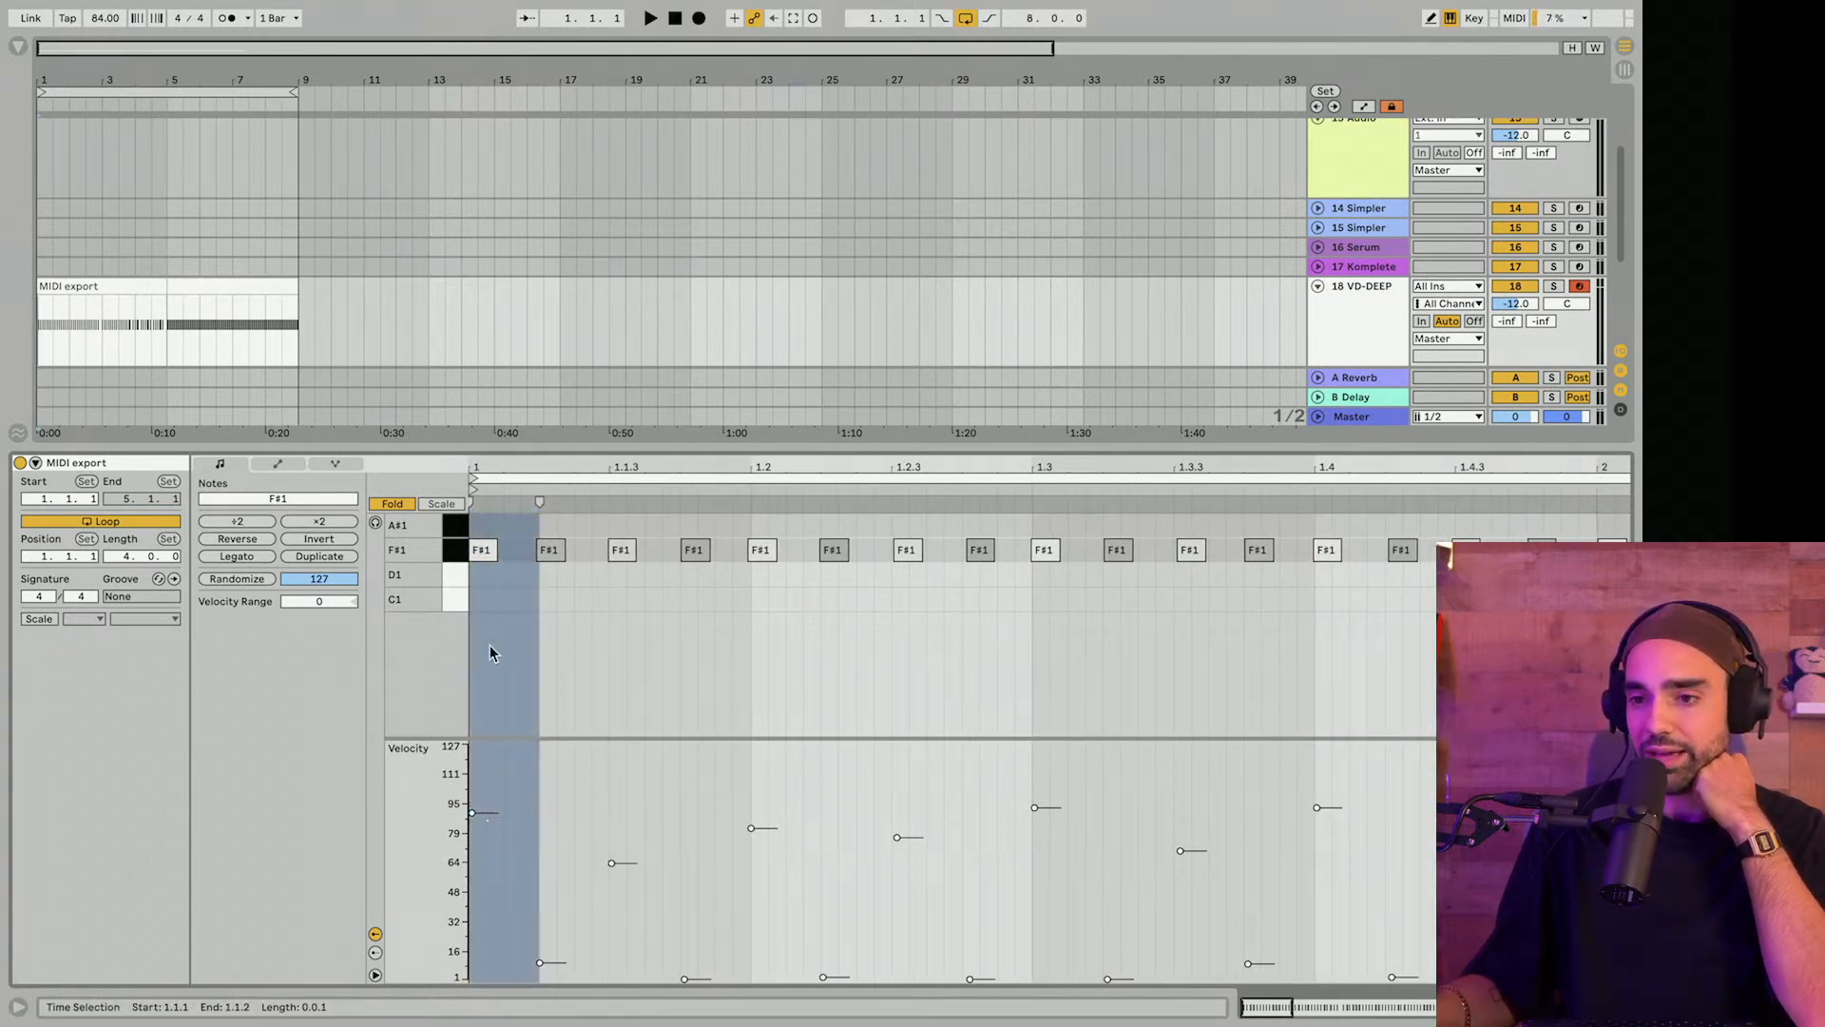
left_click(483, 549)
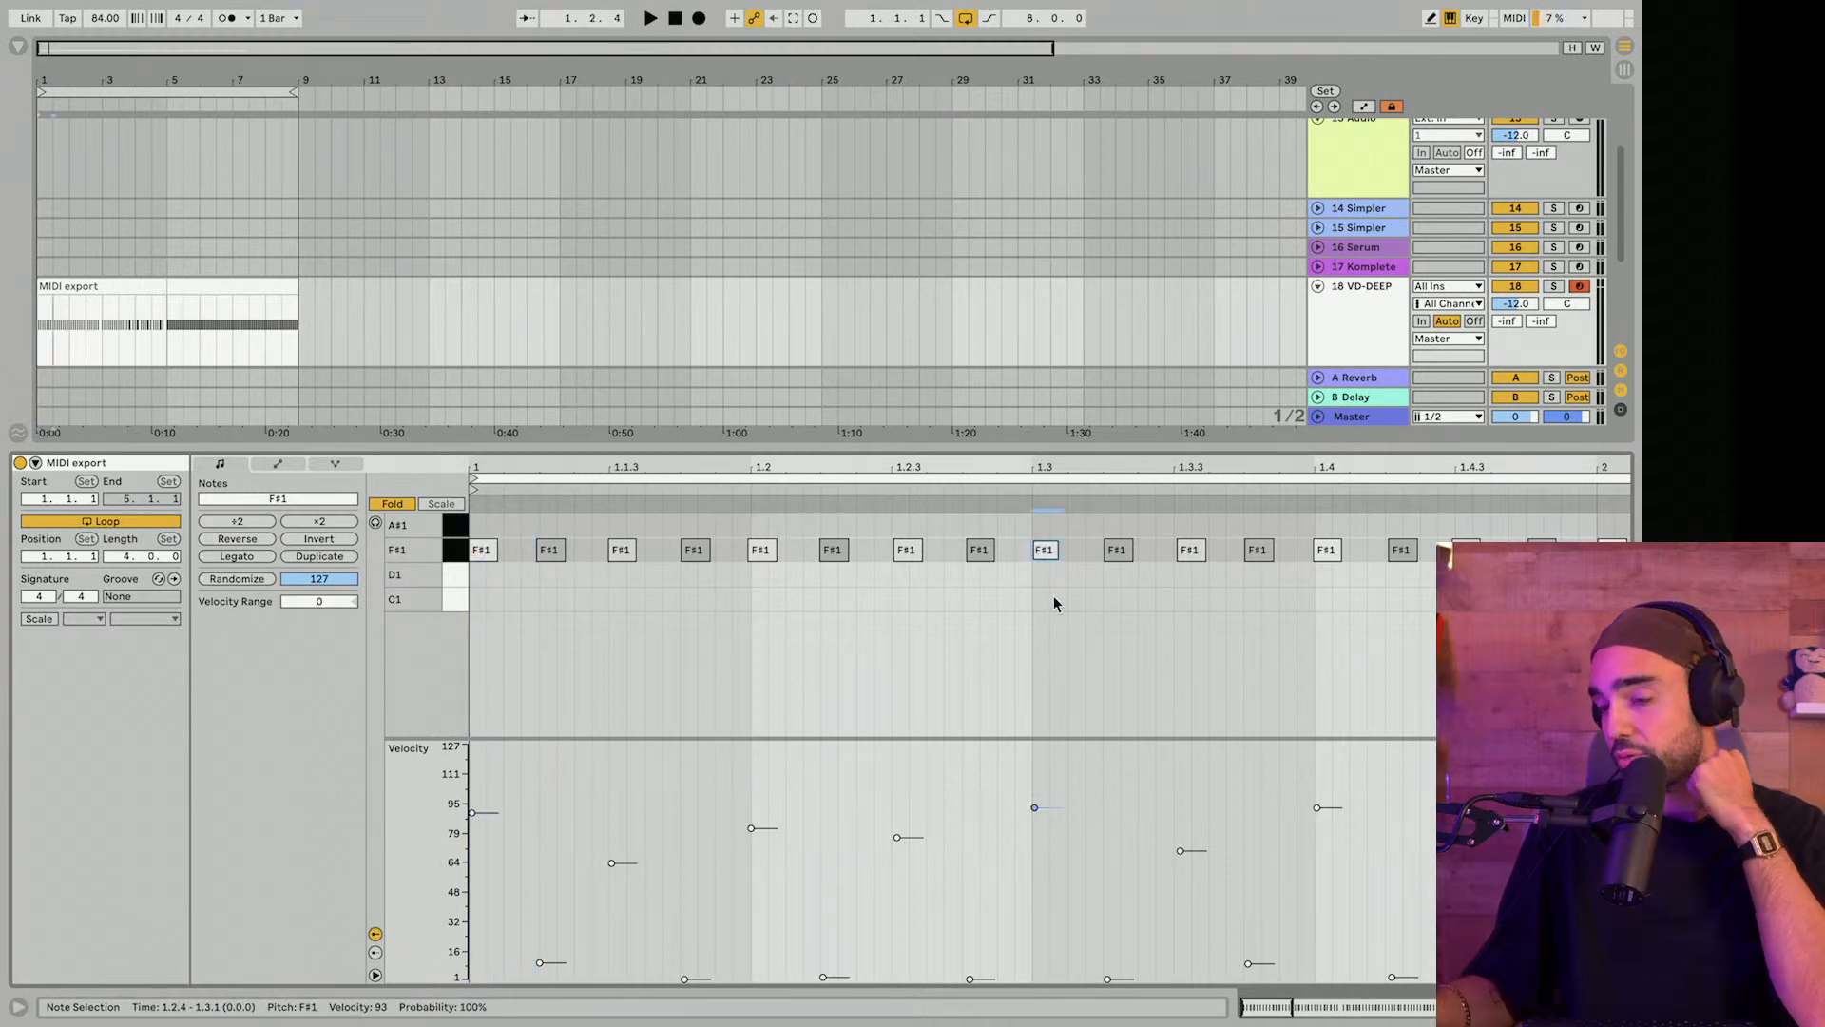
Examine how the accented F#1 notes' velocities vary from beat to beat through bar 2.
scroll(1054, 626, "right", 3)
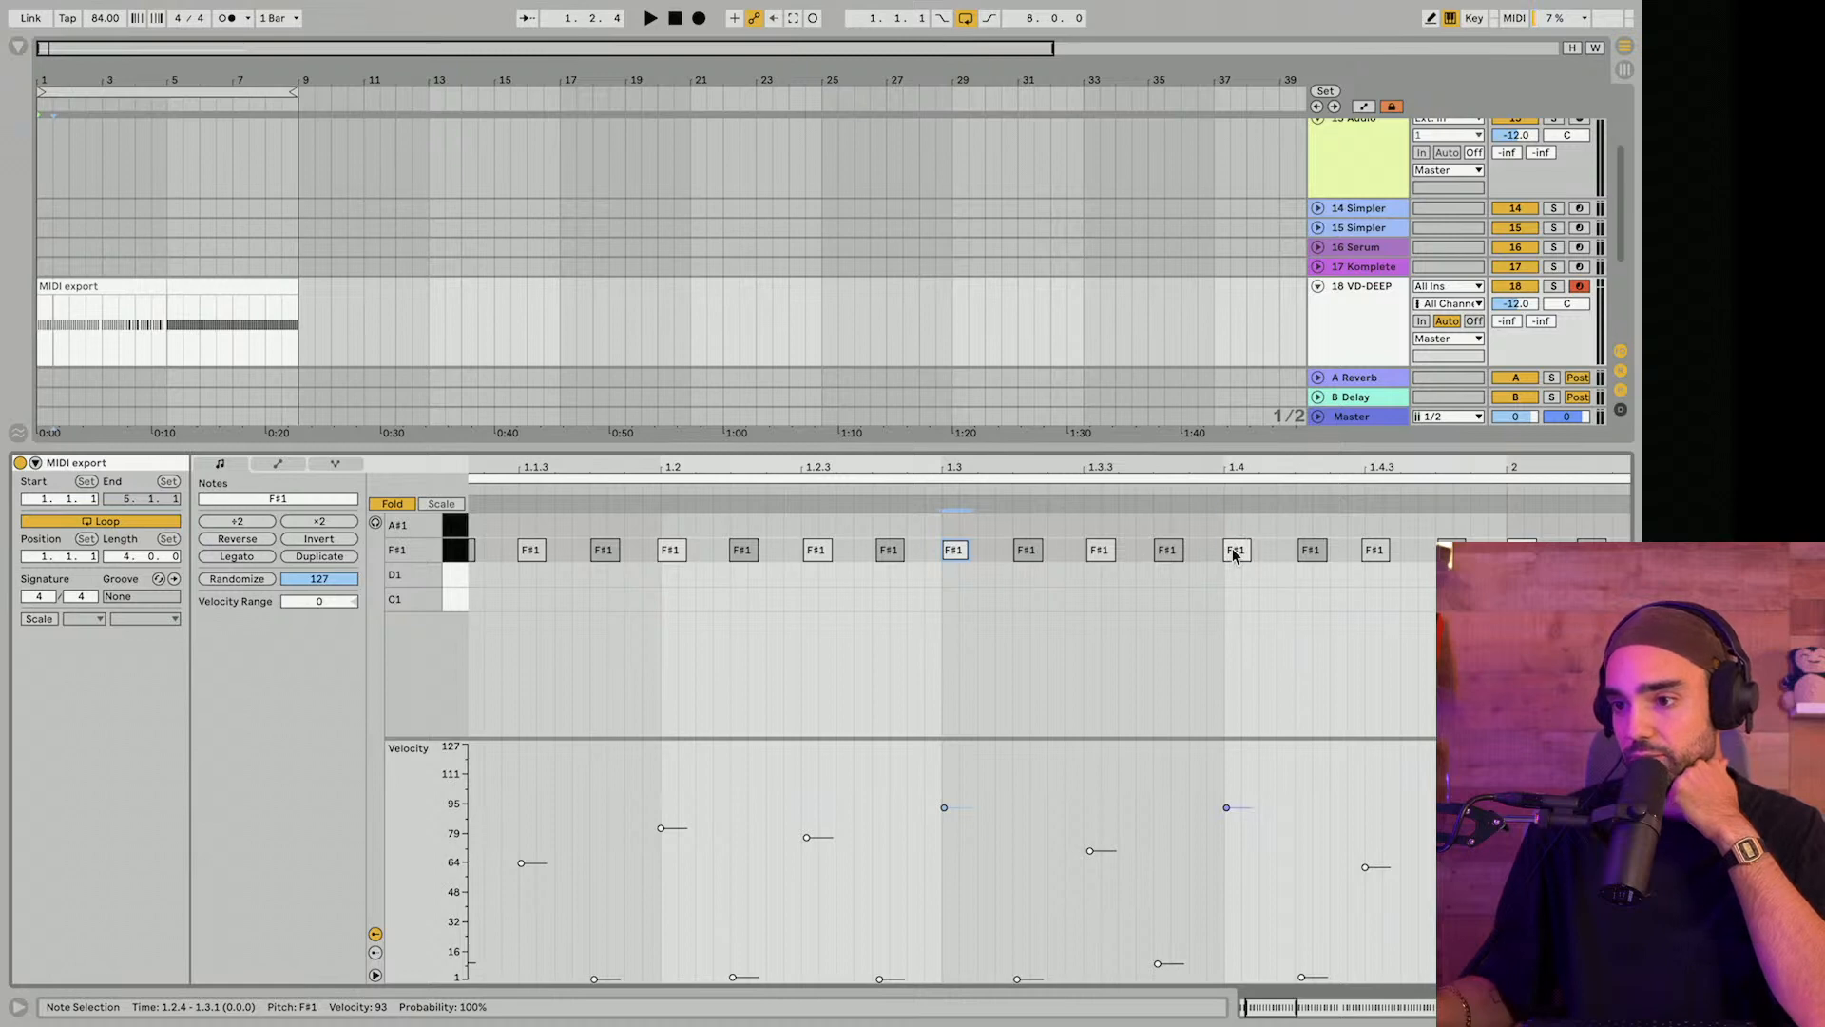
scroll(1234, 555, "right", 5)
left_click(1316, 551)
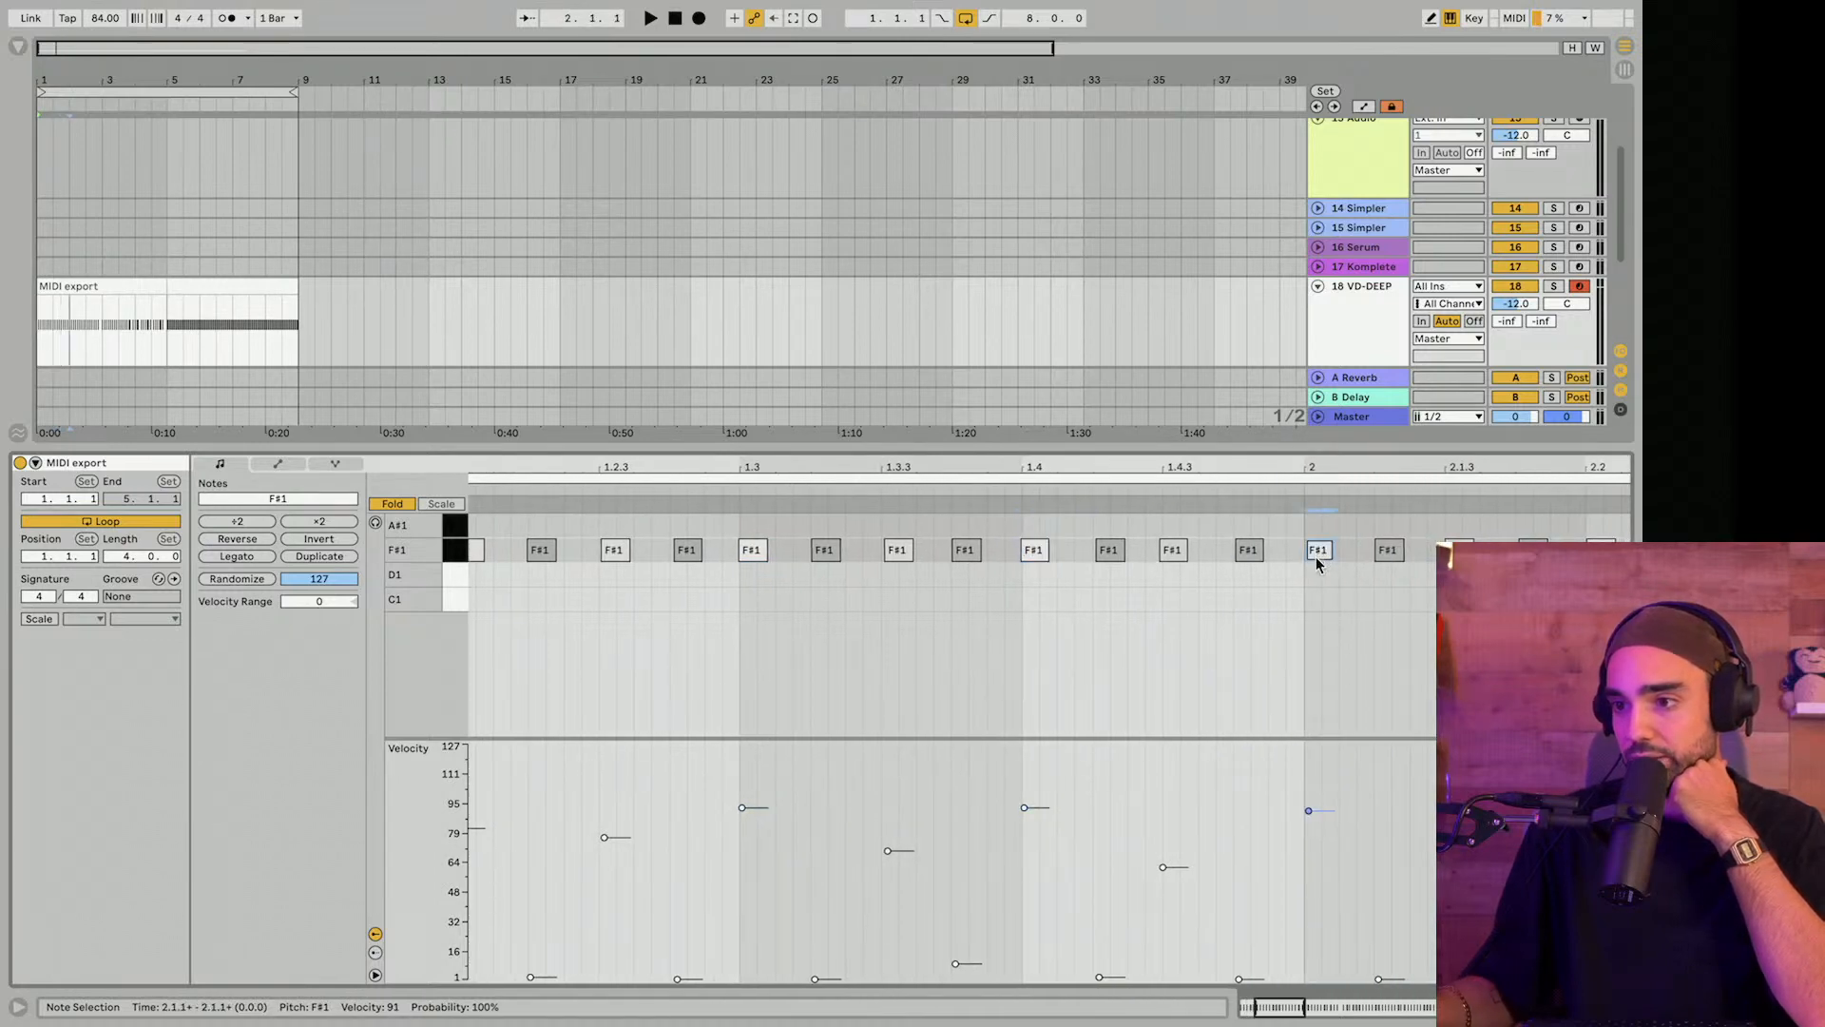
scroll(1315, 556, "right", 4)
scroll(1314, 563, "right", 5)
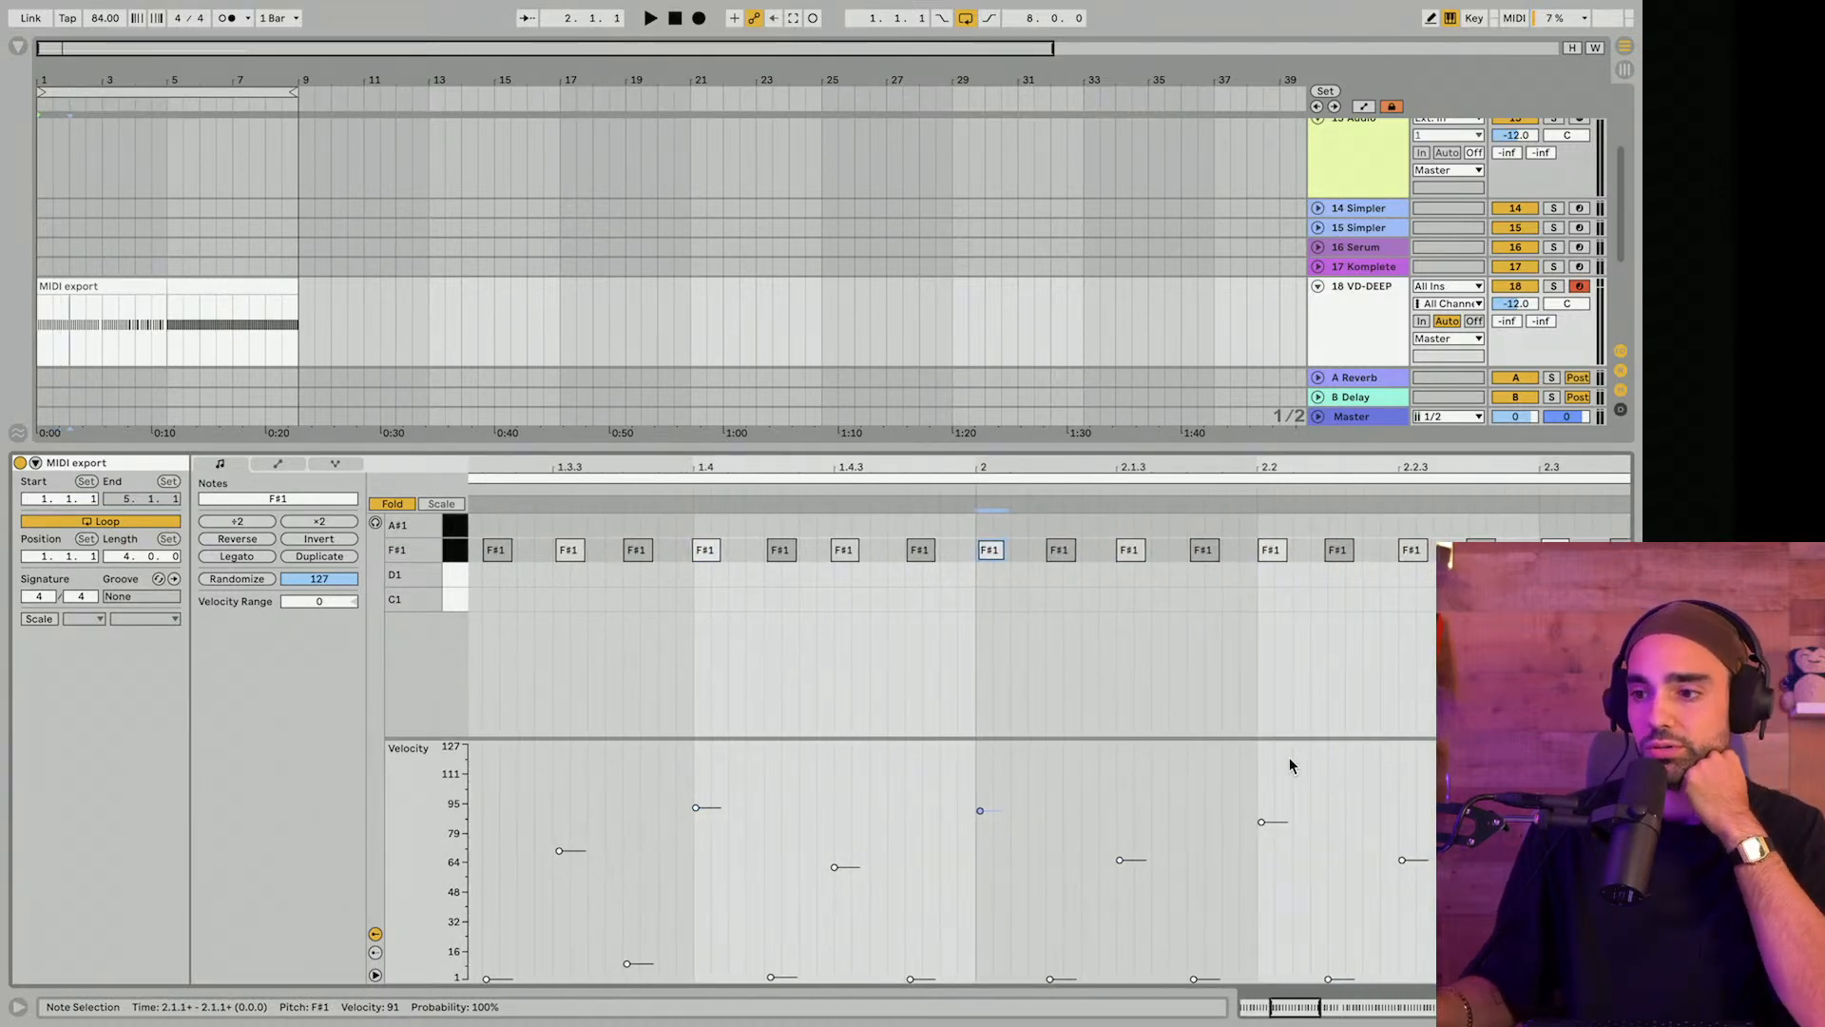
scroll(1293, 757, "right", 3)
scroll(1236, 834, "right", 1)
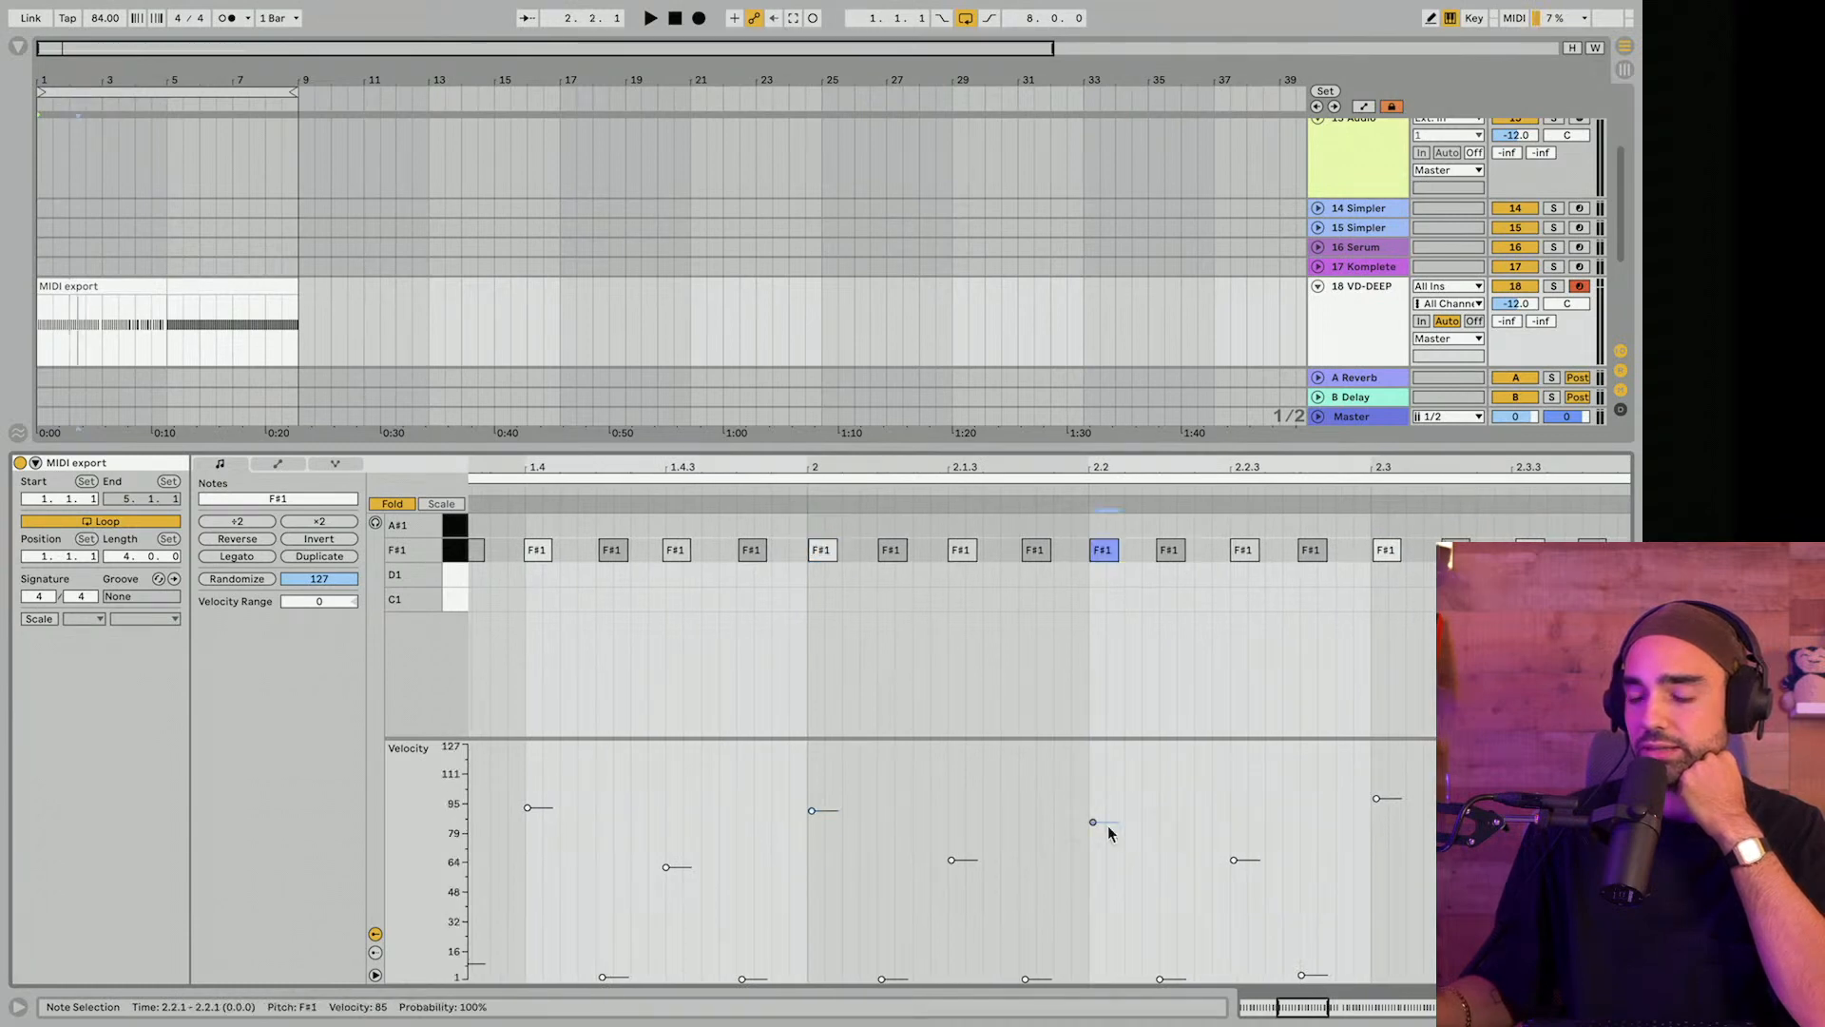
left_click(1412, 803)
scroll(1415, 804, "right", 3)
scroll(1417, 804, "right", 6)
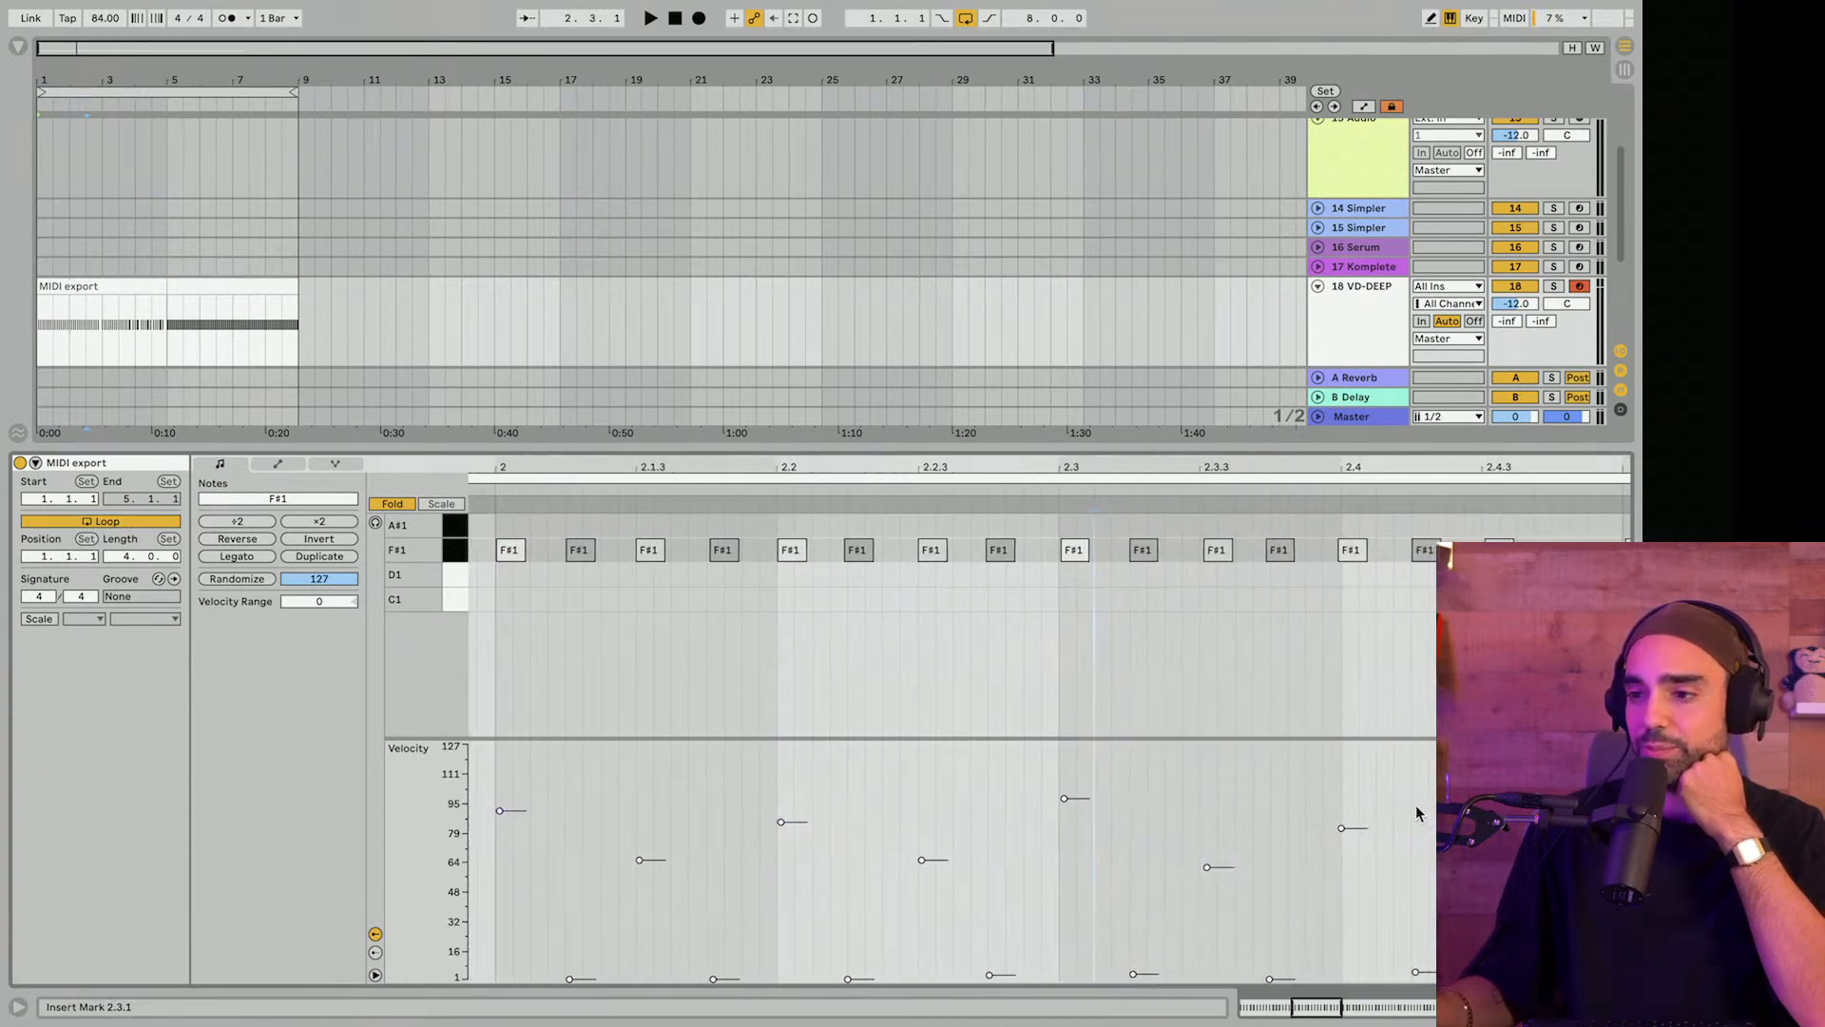
Examine how the F#1 velocities continue from bar 2 into bar 3, and return the view to the clip's first two bars.
scroll(1417, 804, "right", 4)
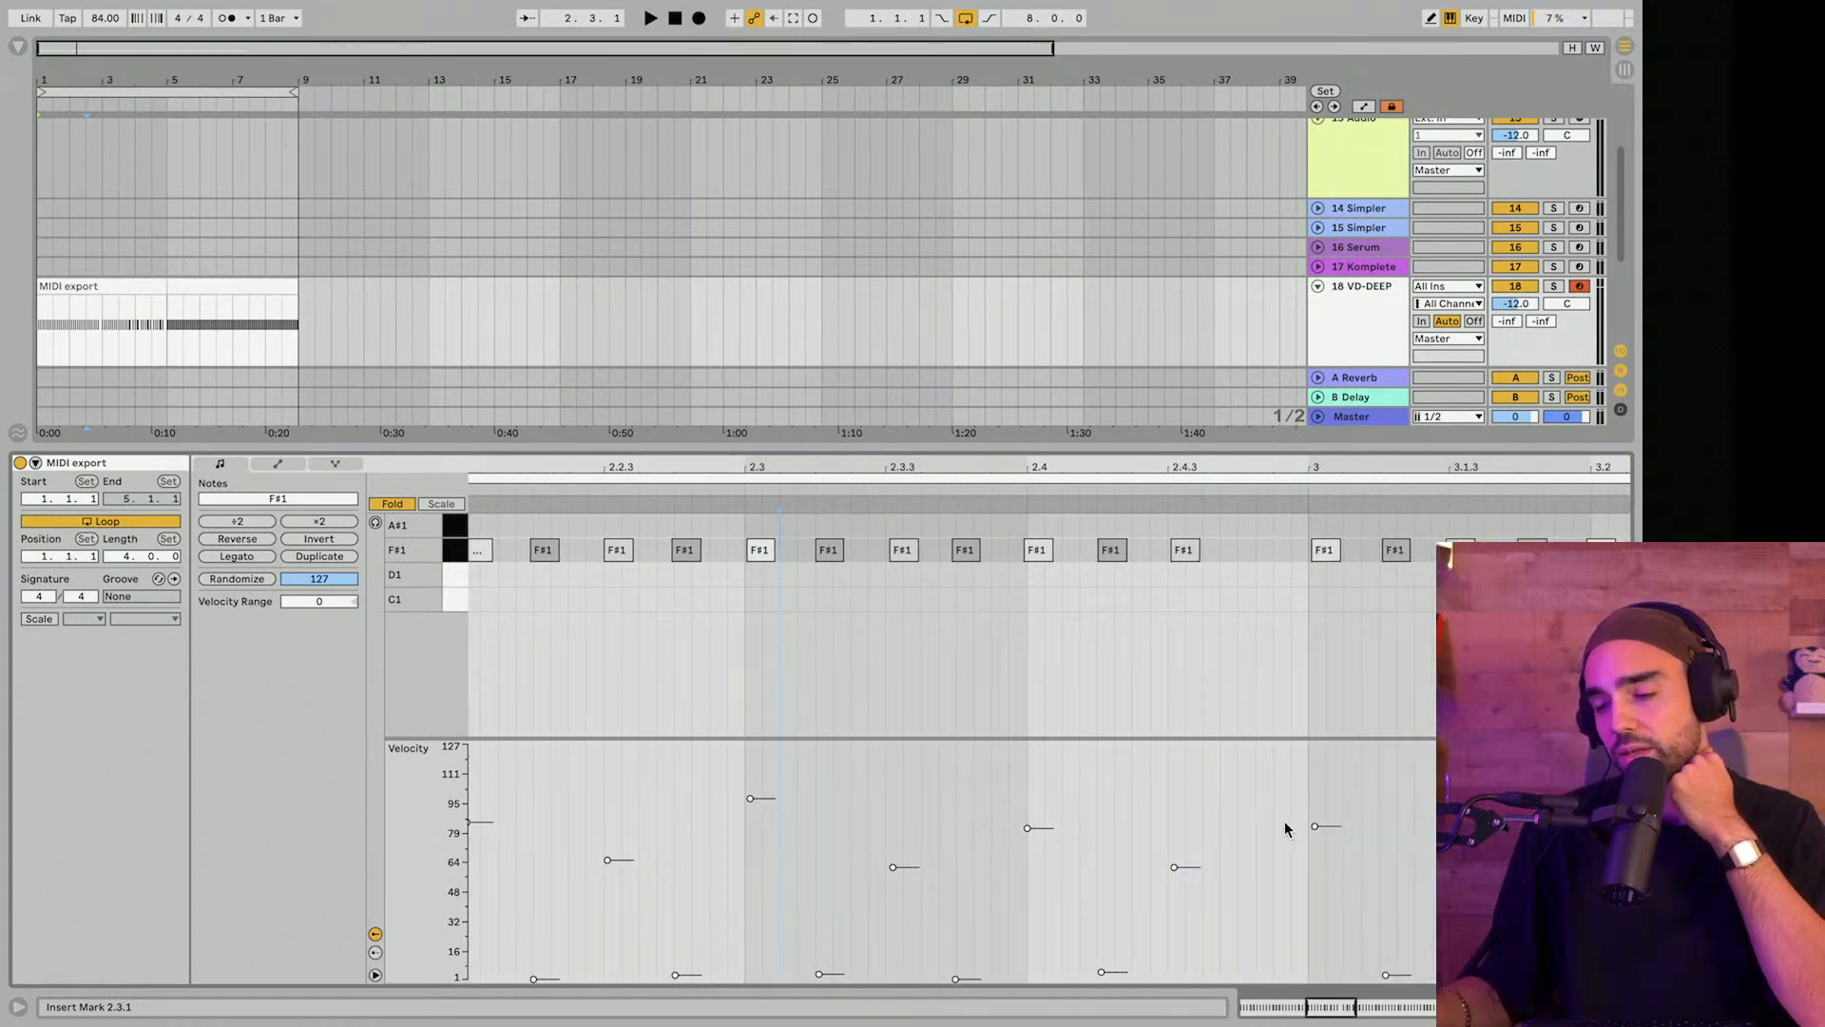
scroll(1320, 827, "right", 5)
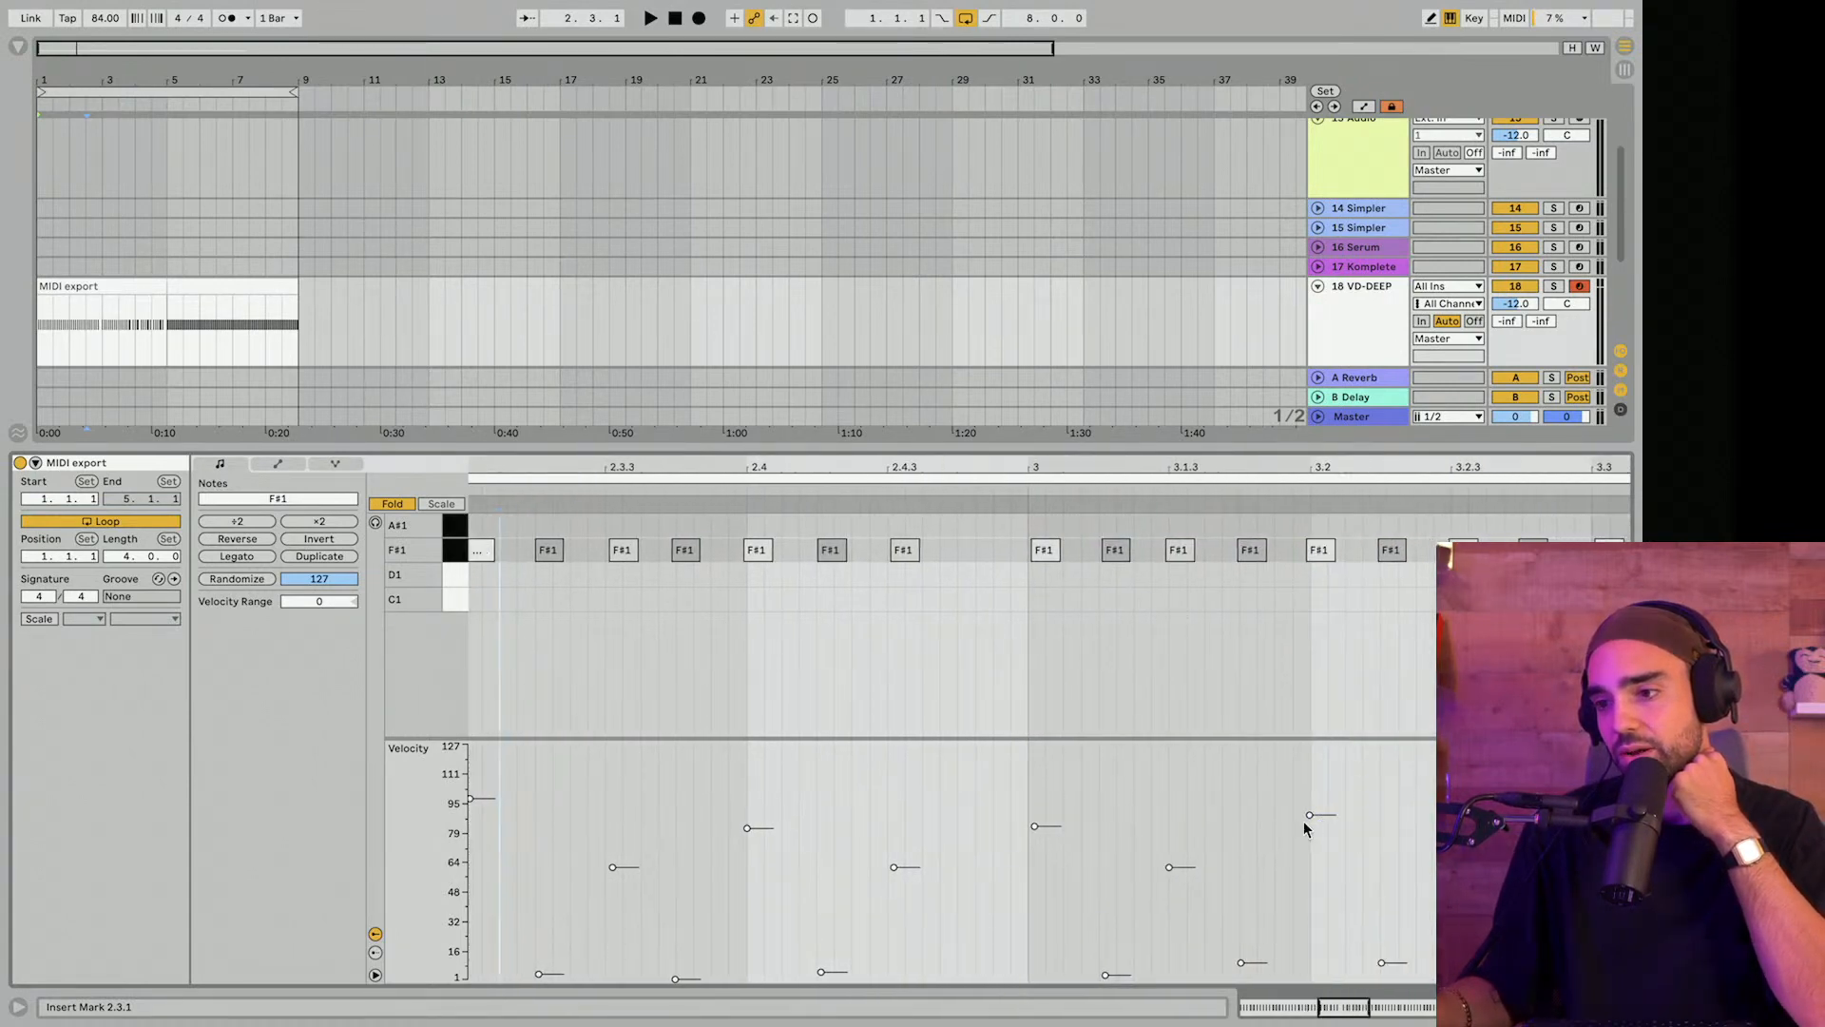
scroll(1303, 820, "left", 20)
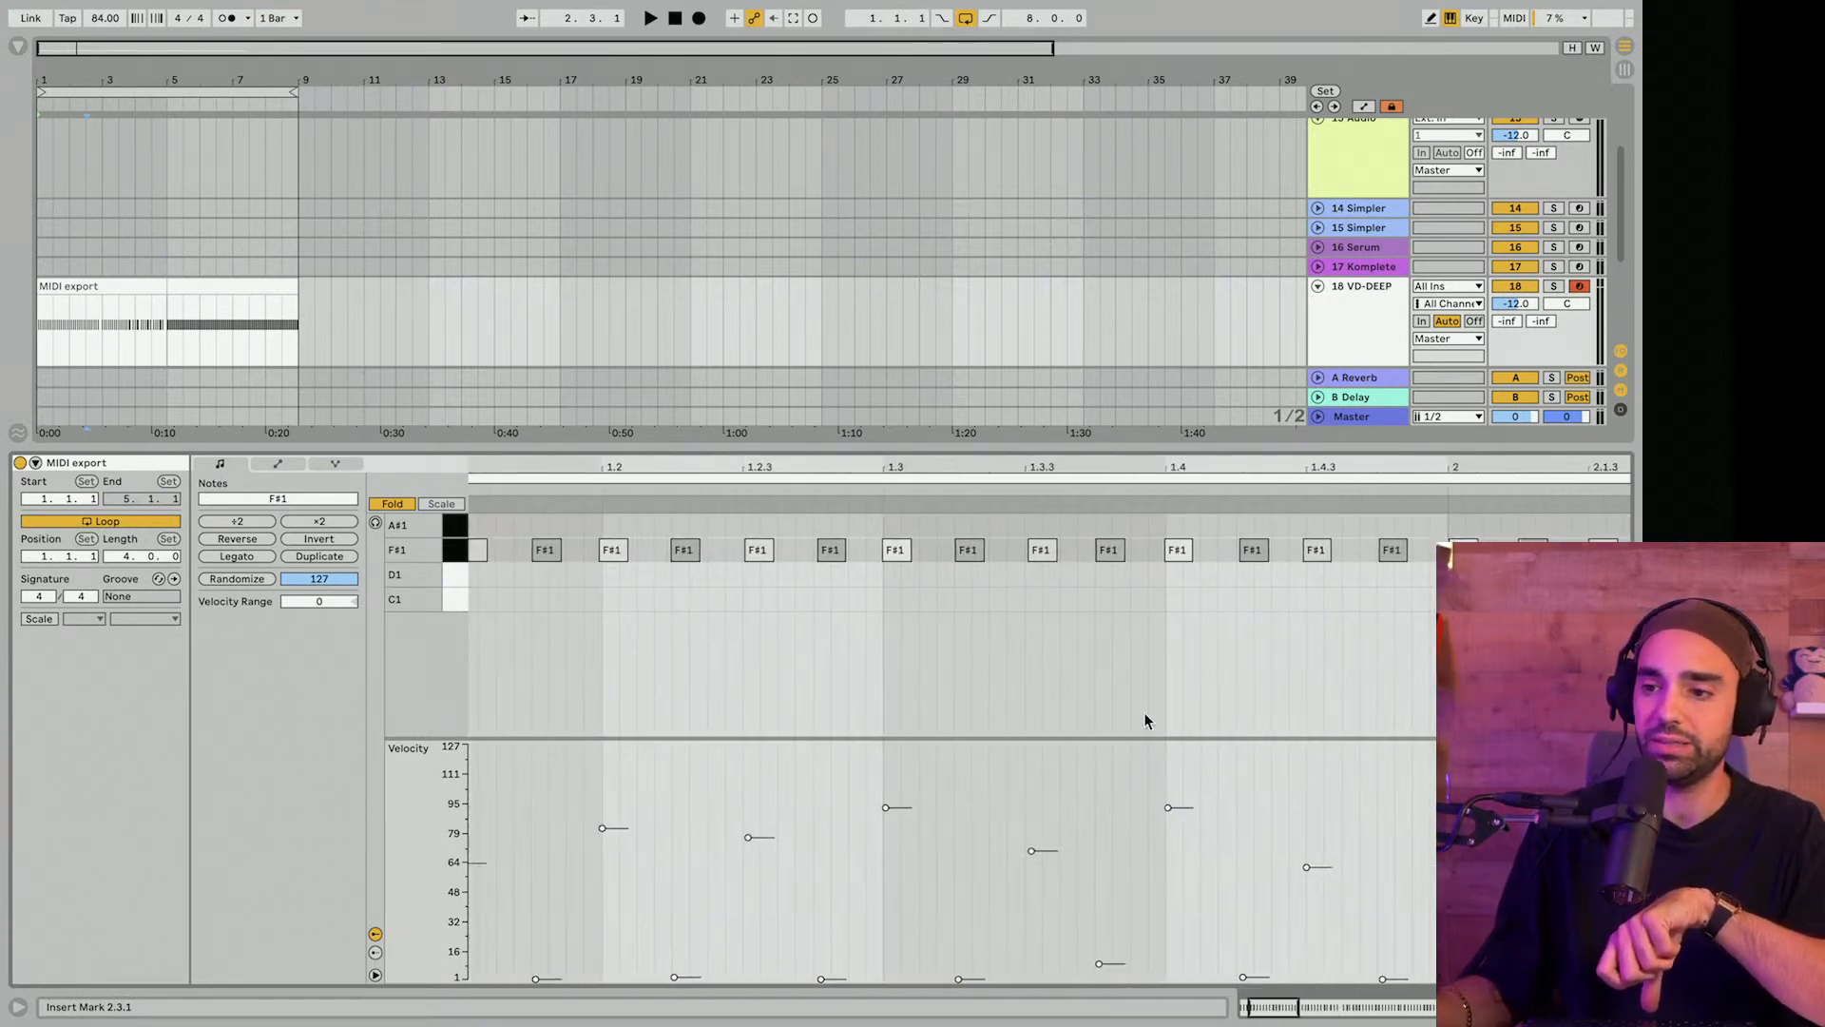
scroll(1143, 713, "left", 4)
left_click_drag(1069, 467, 767, 470)
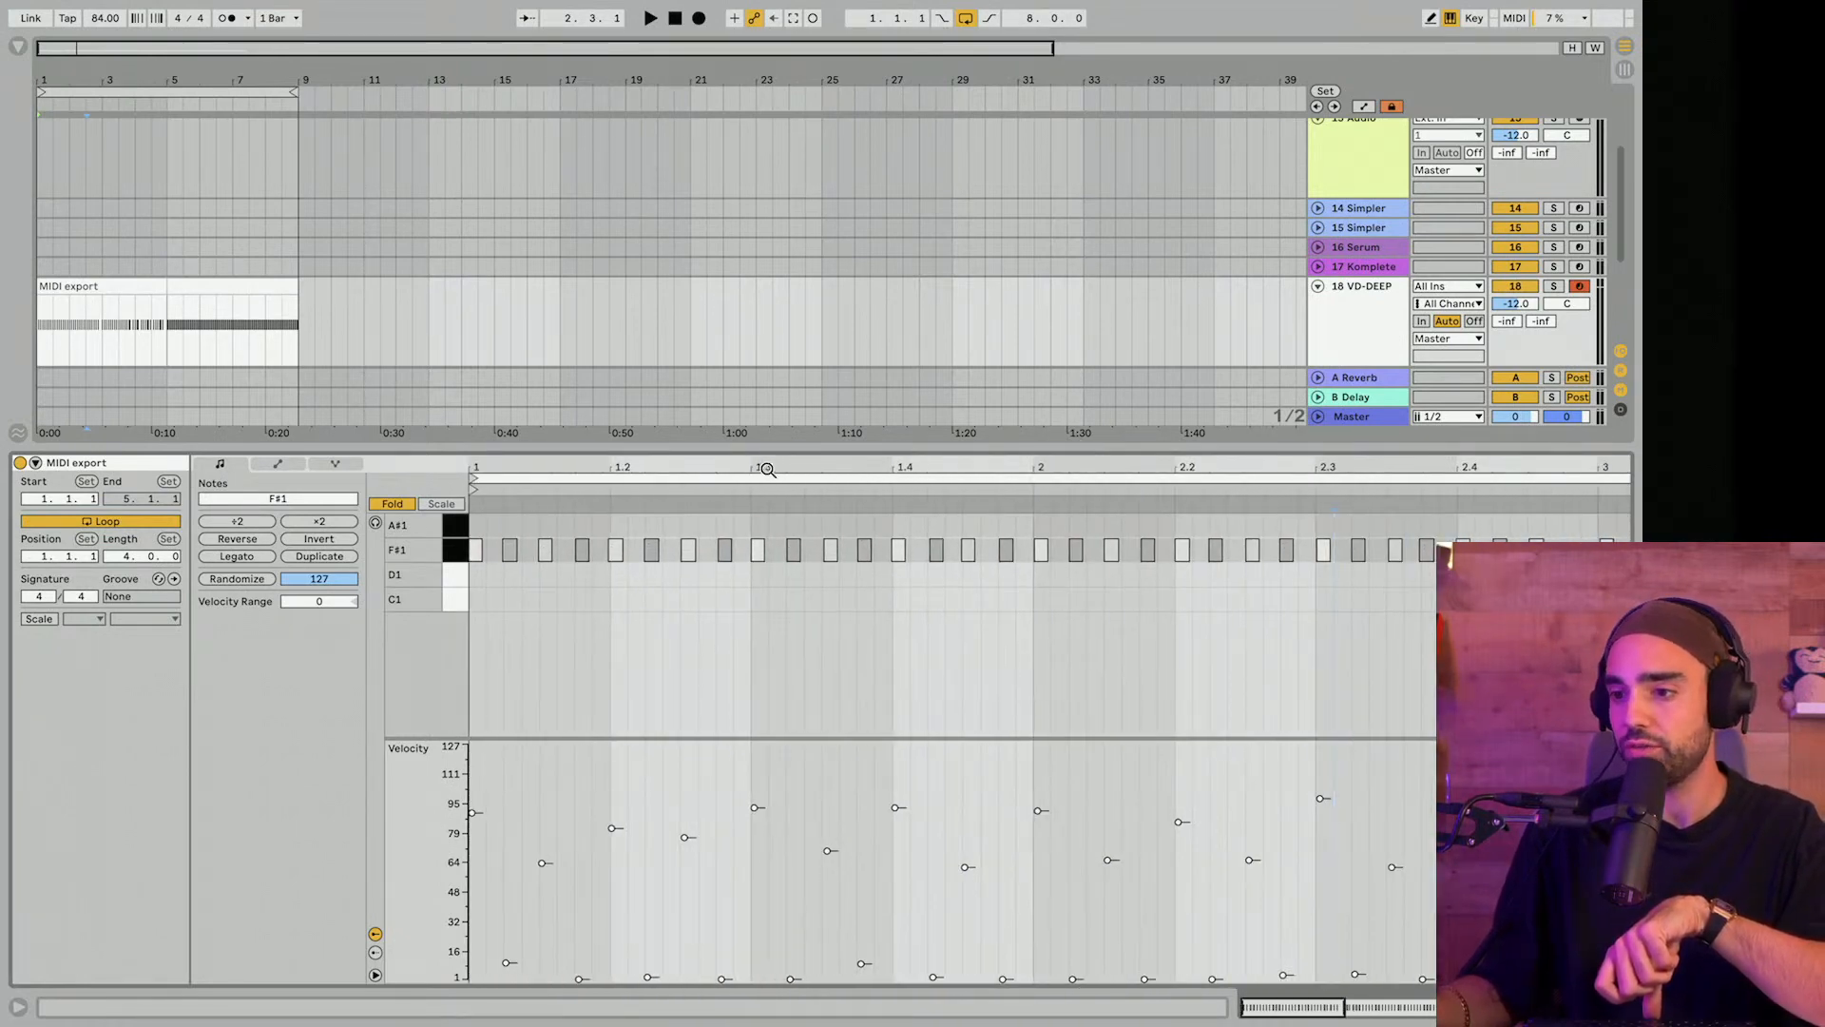
Audition the F#1 hi-hats with all four bars of the clip in view.
key("space")
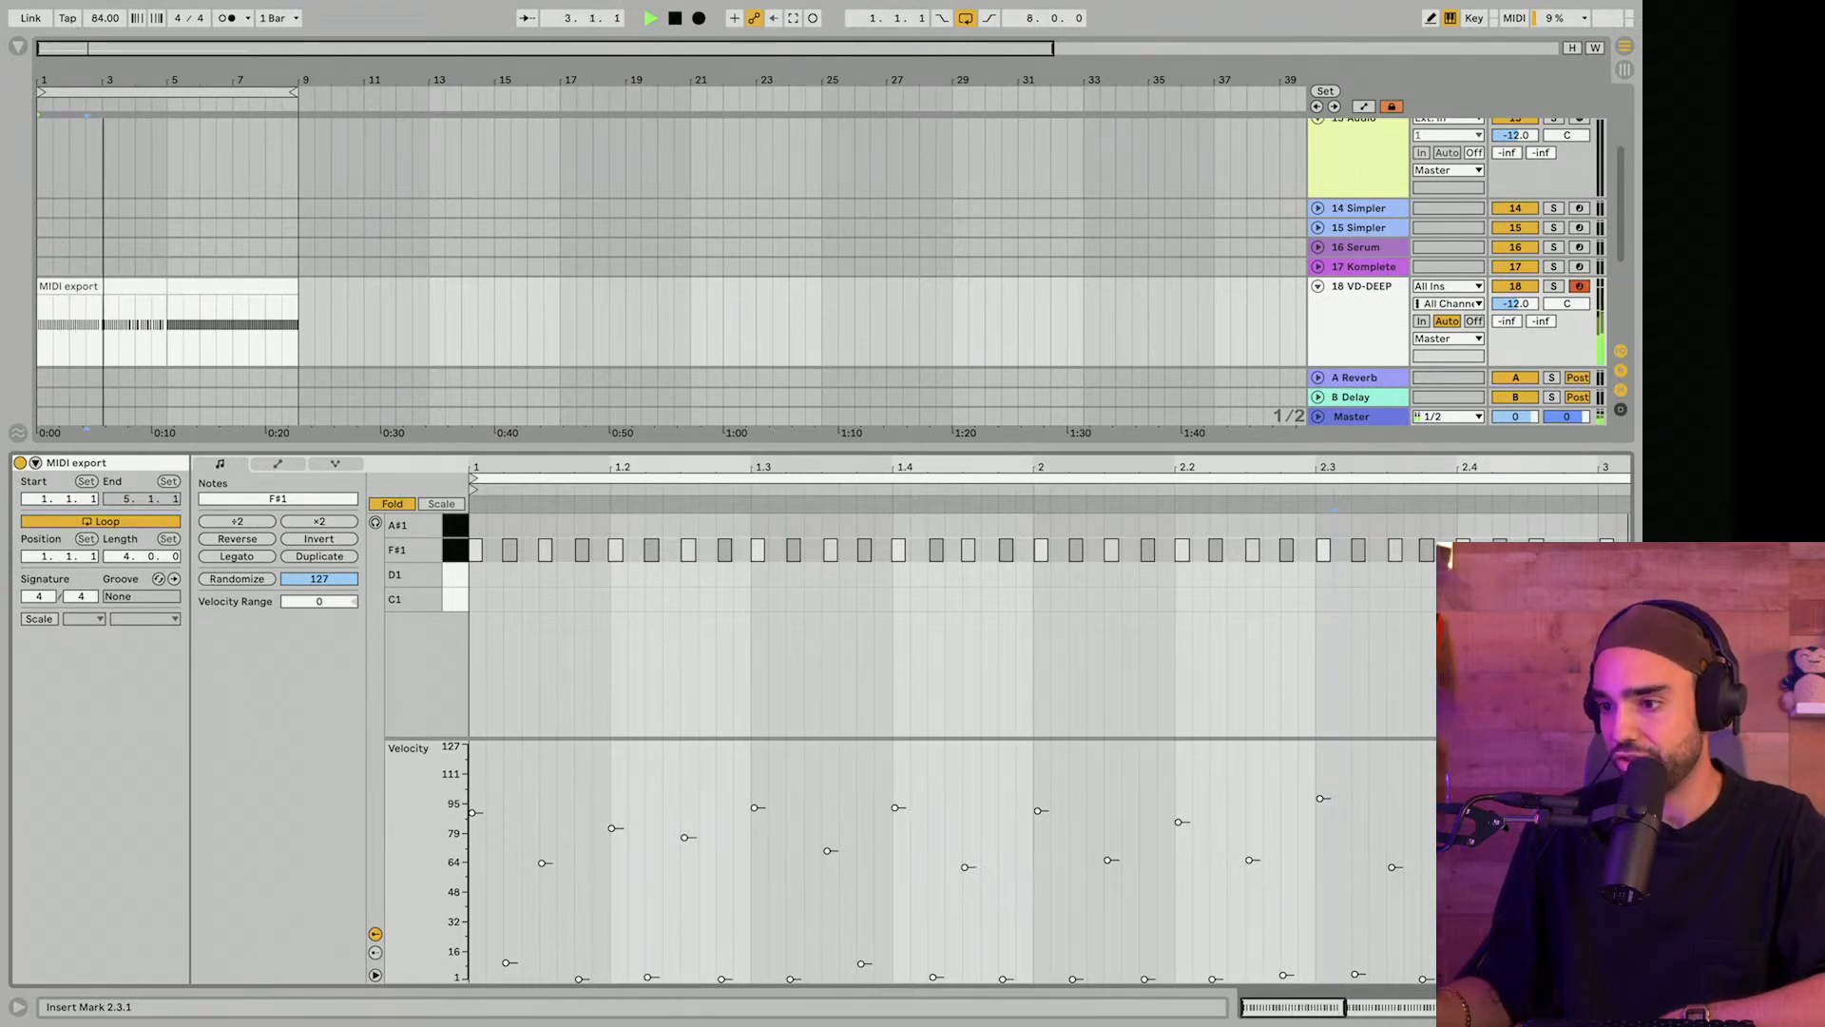
left_click_drag(956, 466, 955, 430)
left_click_drag(749, 470, 729, 470)
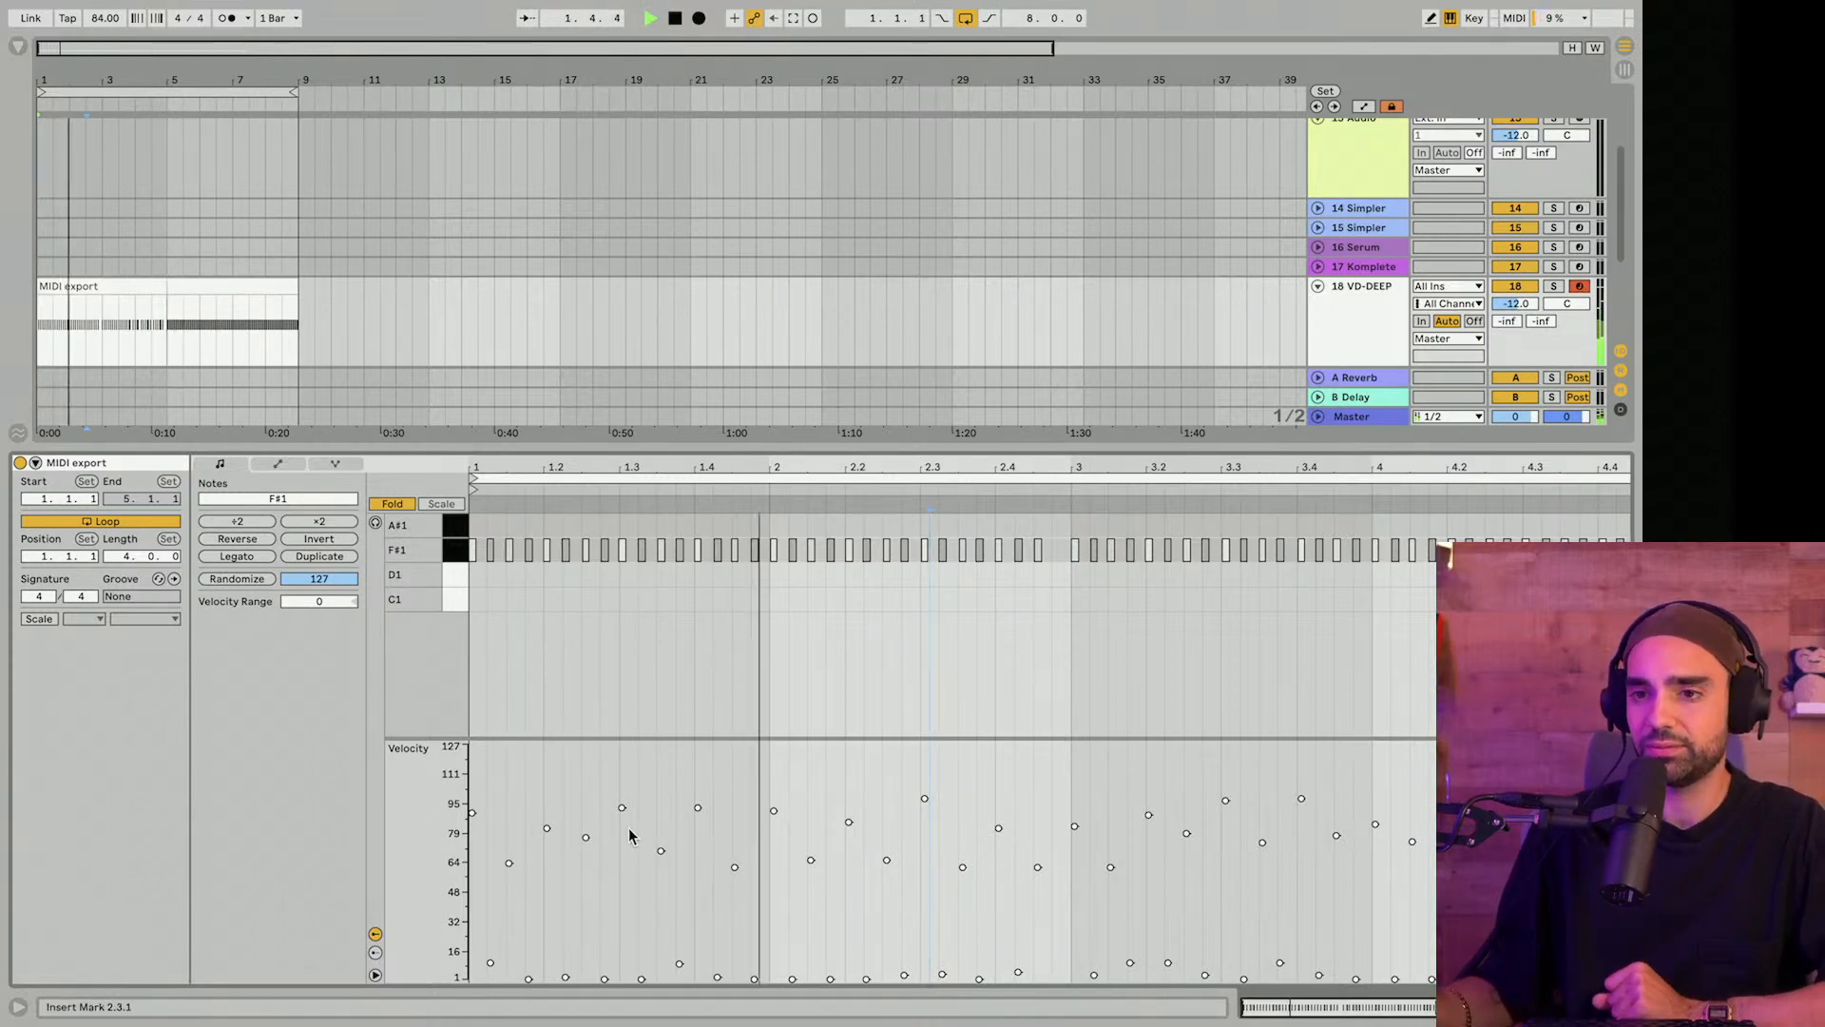
Enable the metronome and play the hi-hats against it, with the F#1 note on beat 1.3 selected.
key("space")
left_click(230, 18)
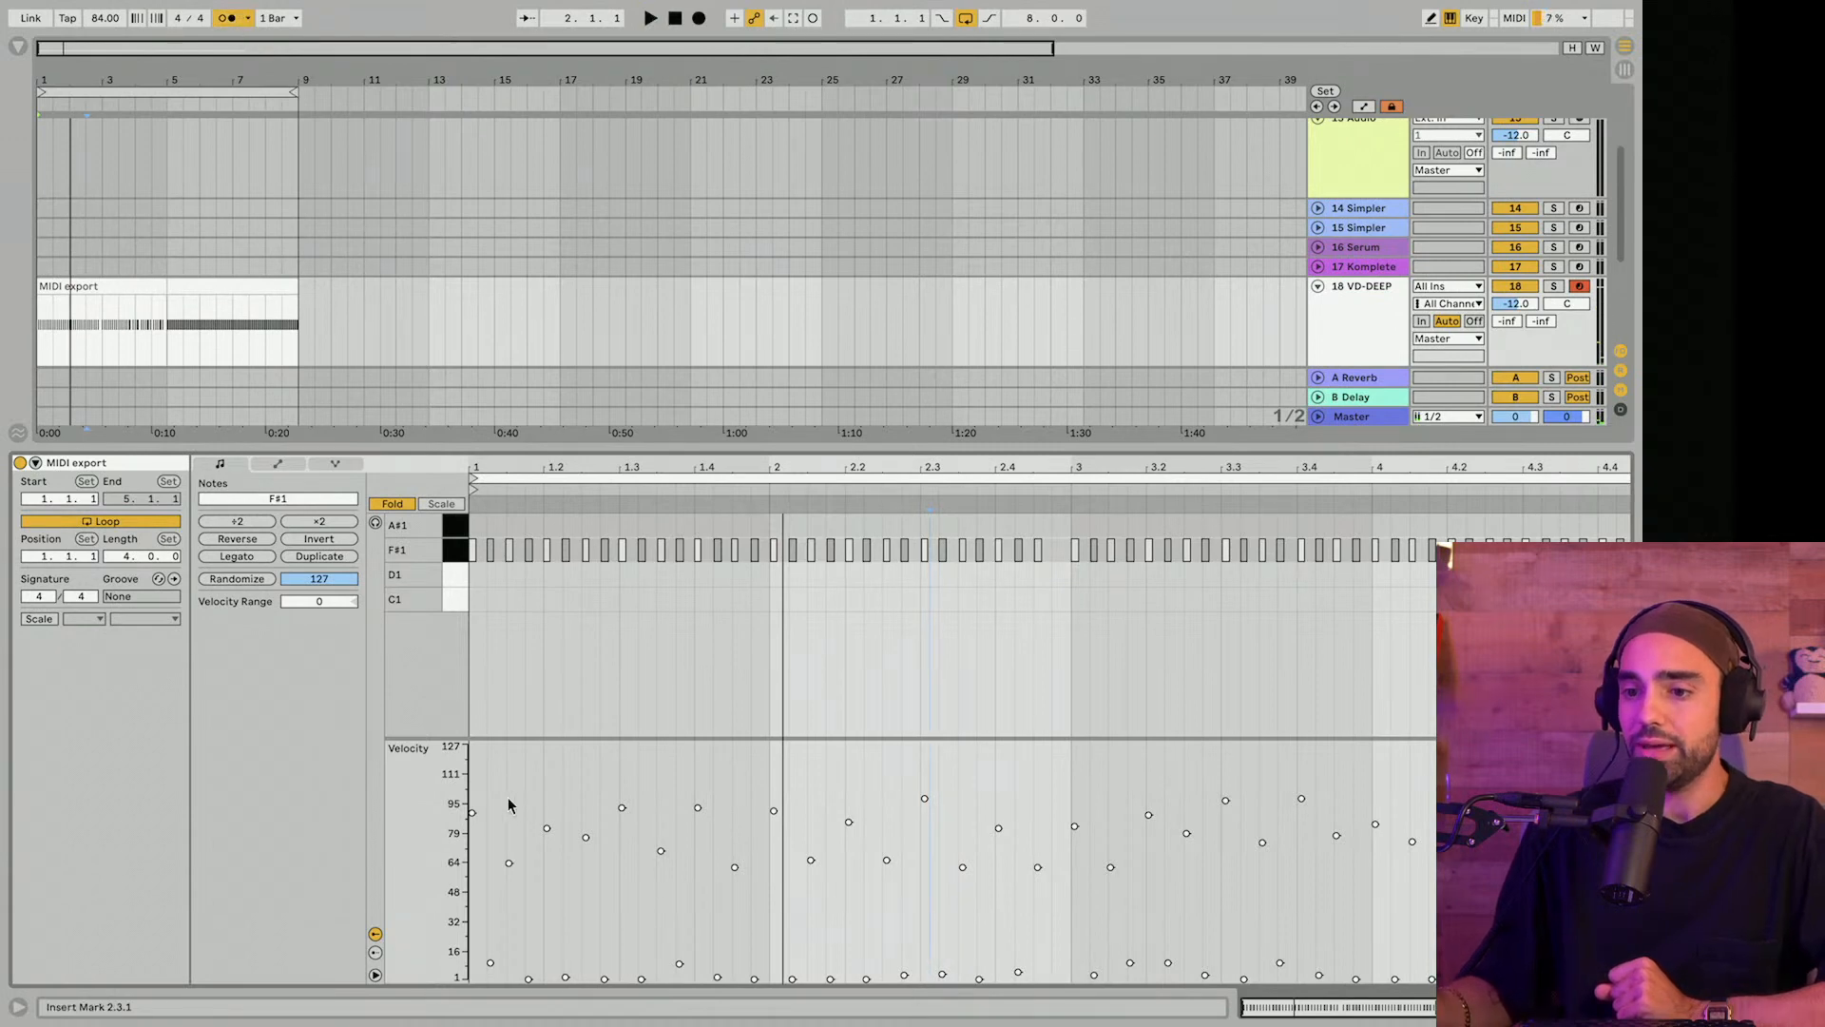
left_click_drag(606, 773, 642, 839)
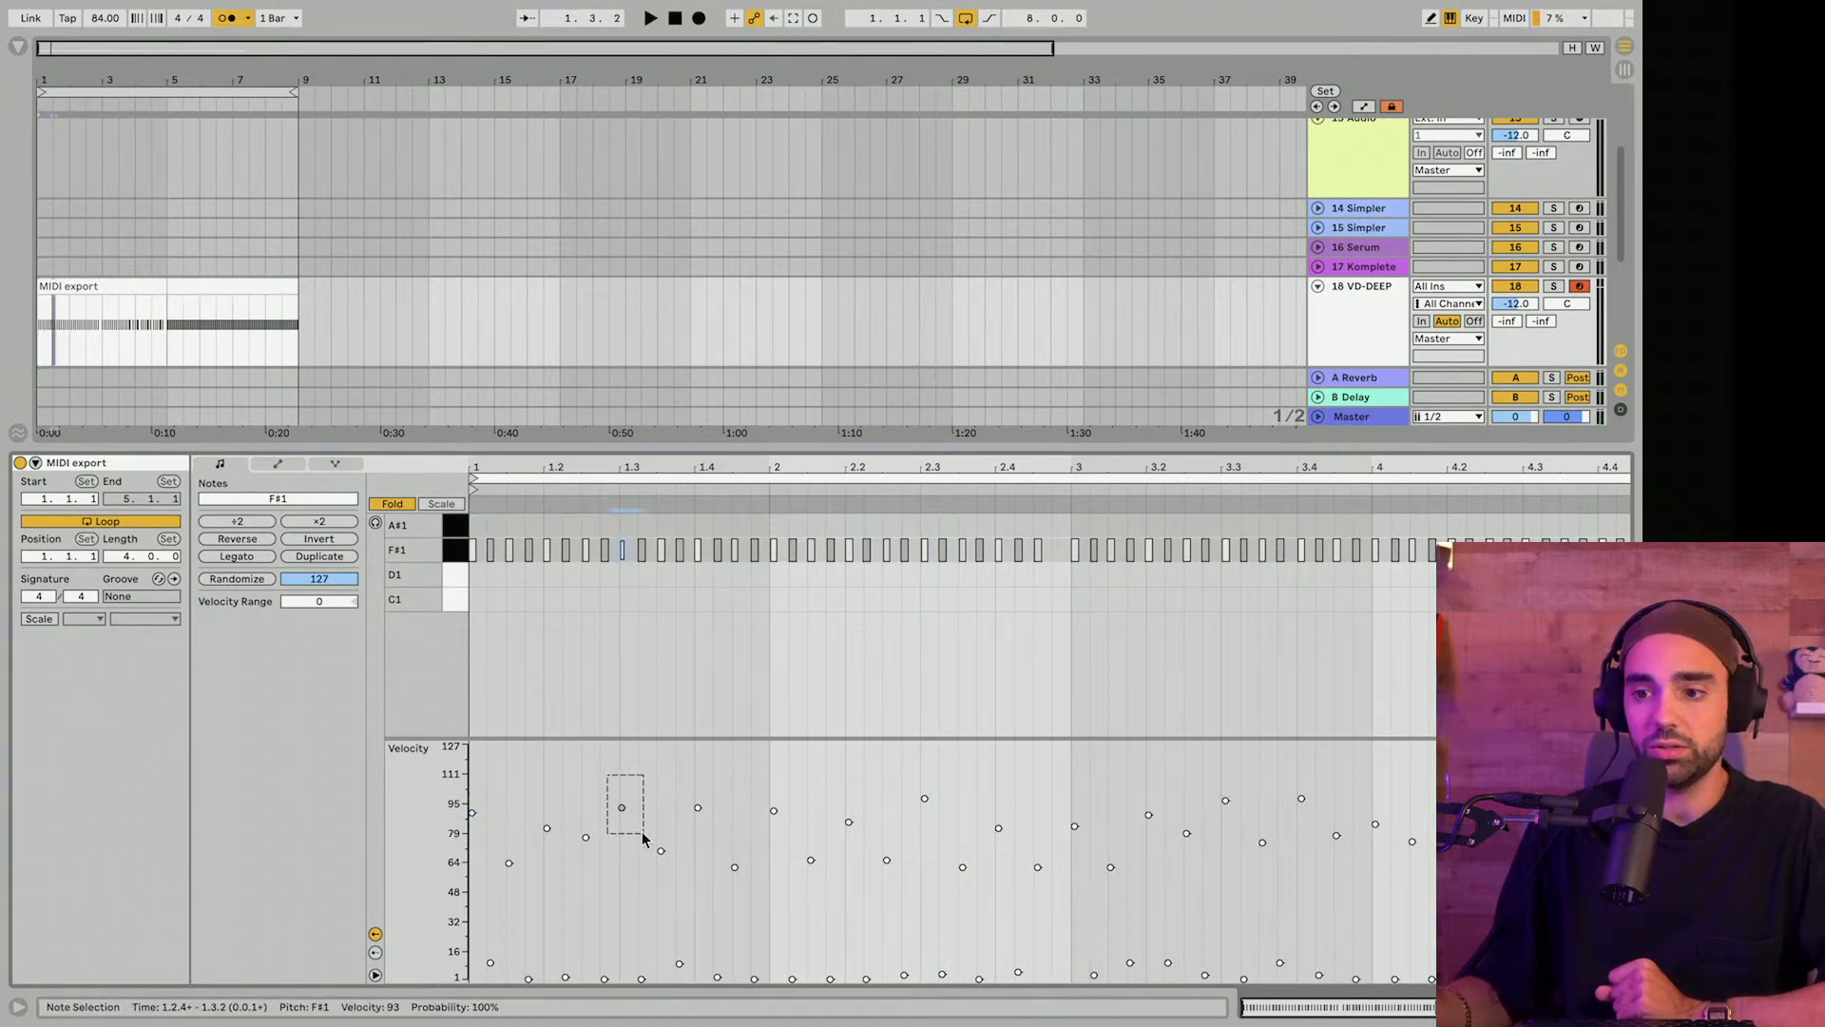
key("space")
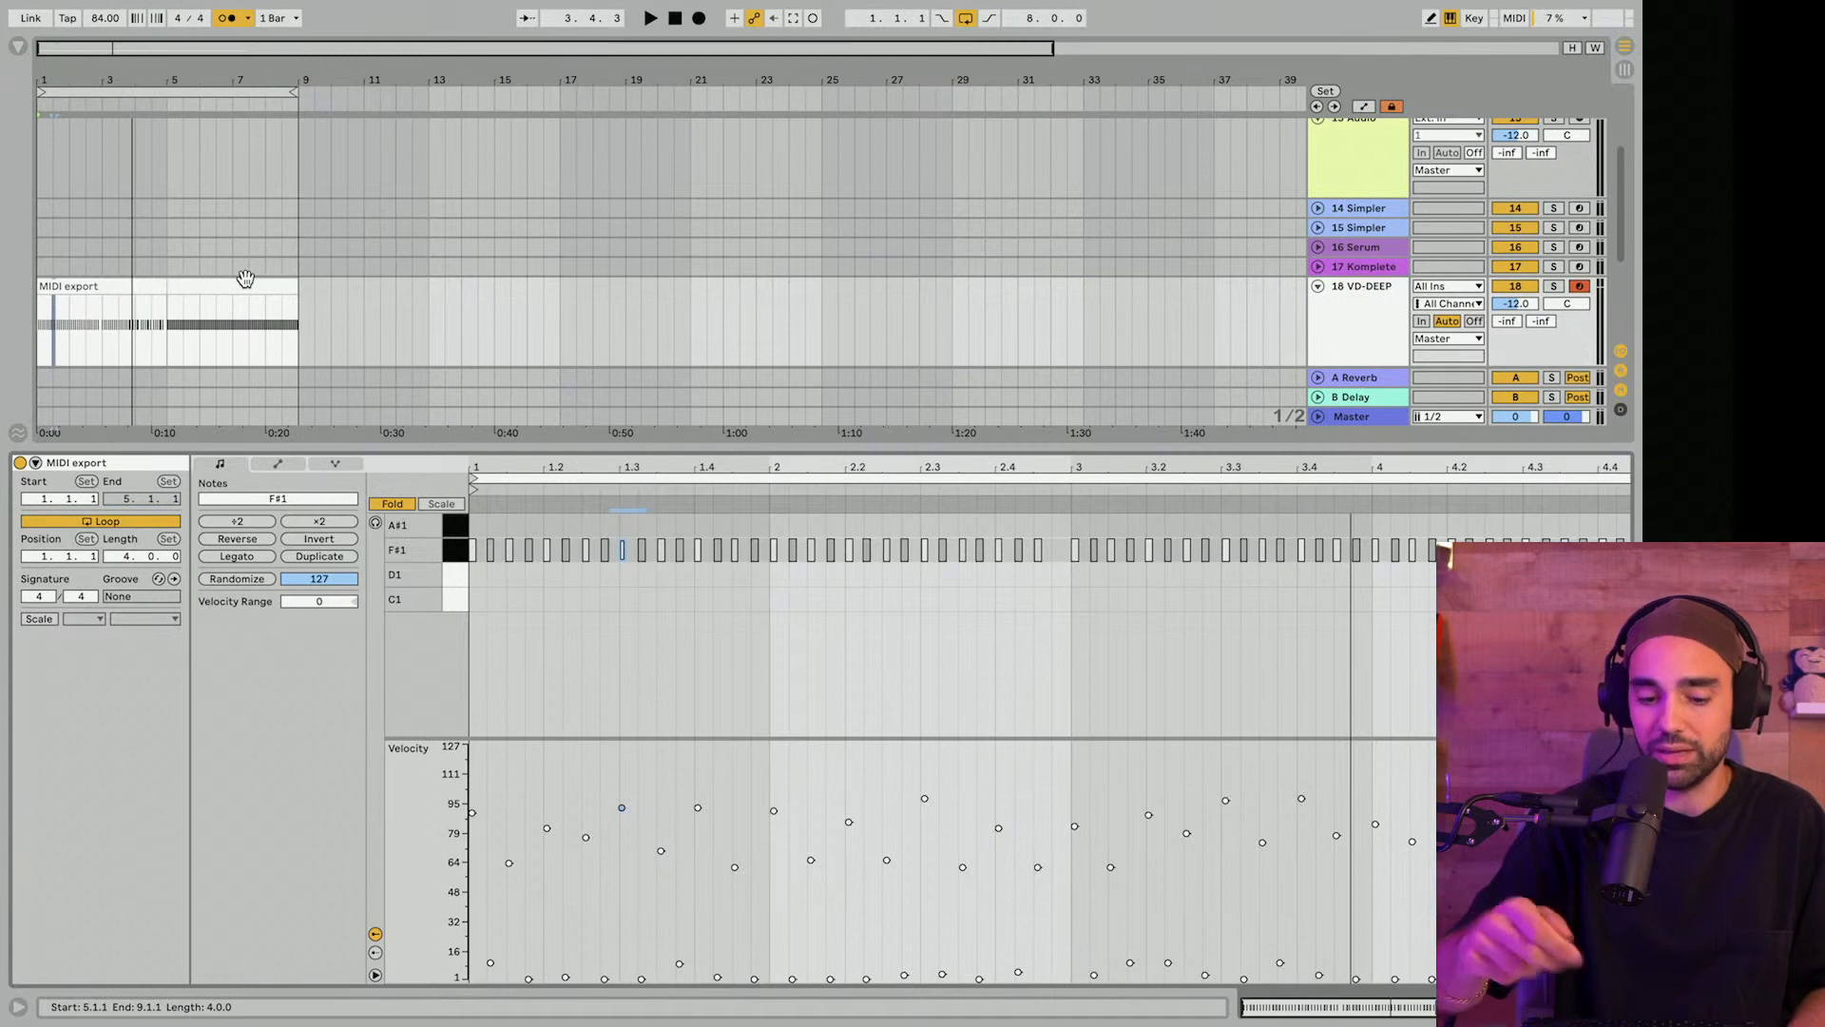
left_click(1399, 340)
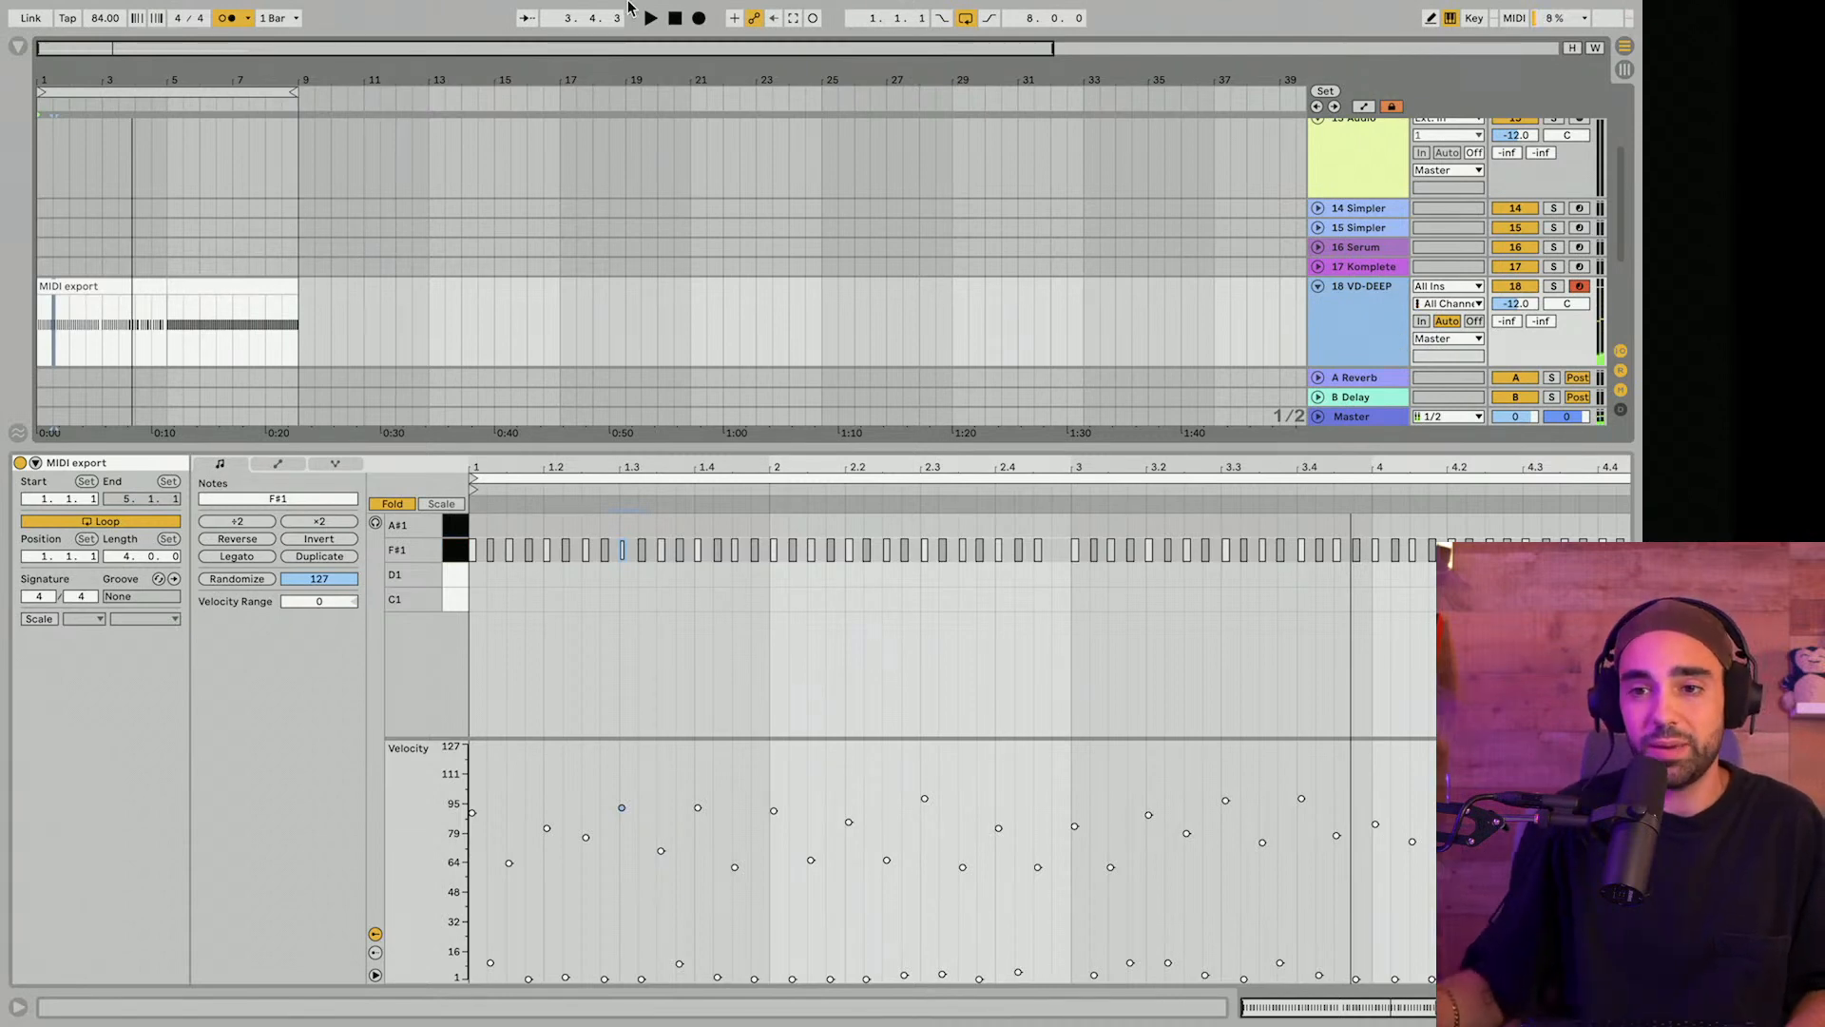
mouse_move(628, 3)
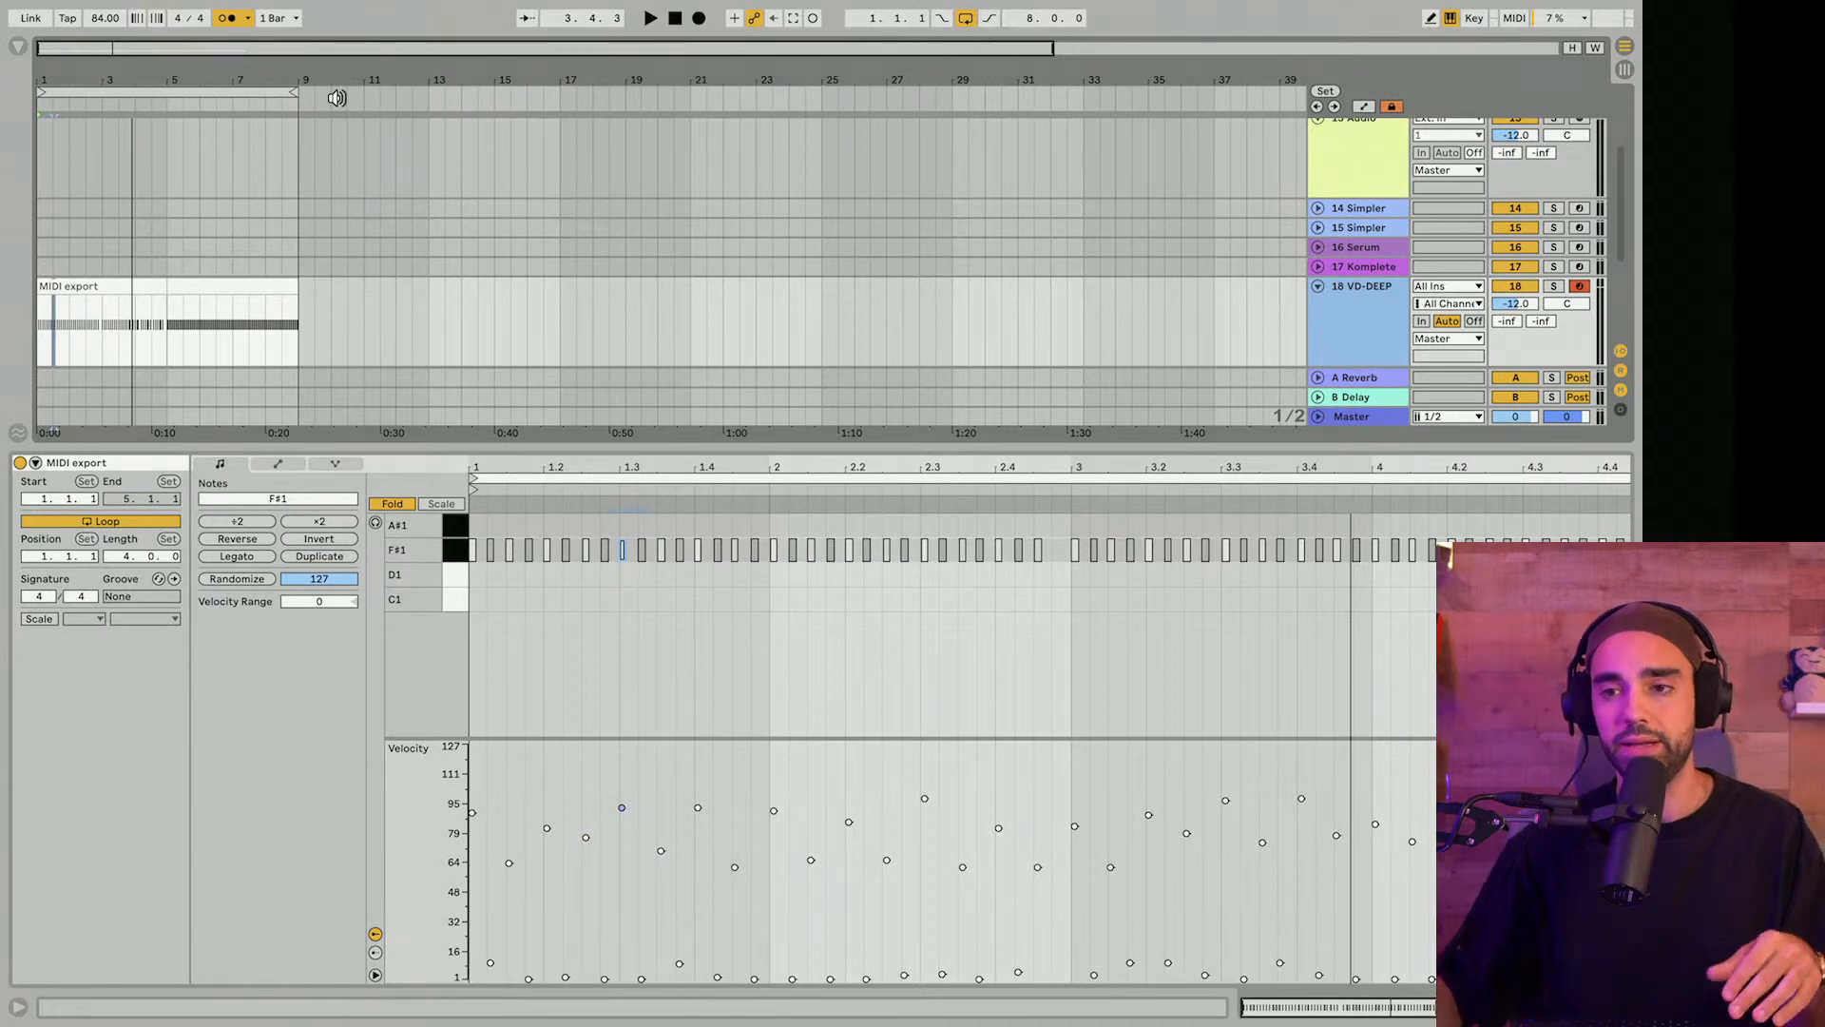
Shorten the arrangement loop to the first four bars and audition it with the metronome switched off.
left_click_drag(287, 88, 164, 91)
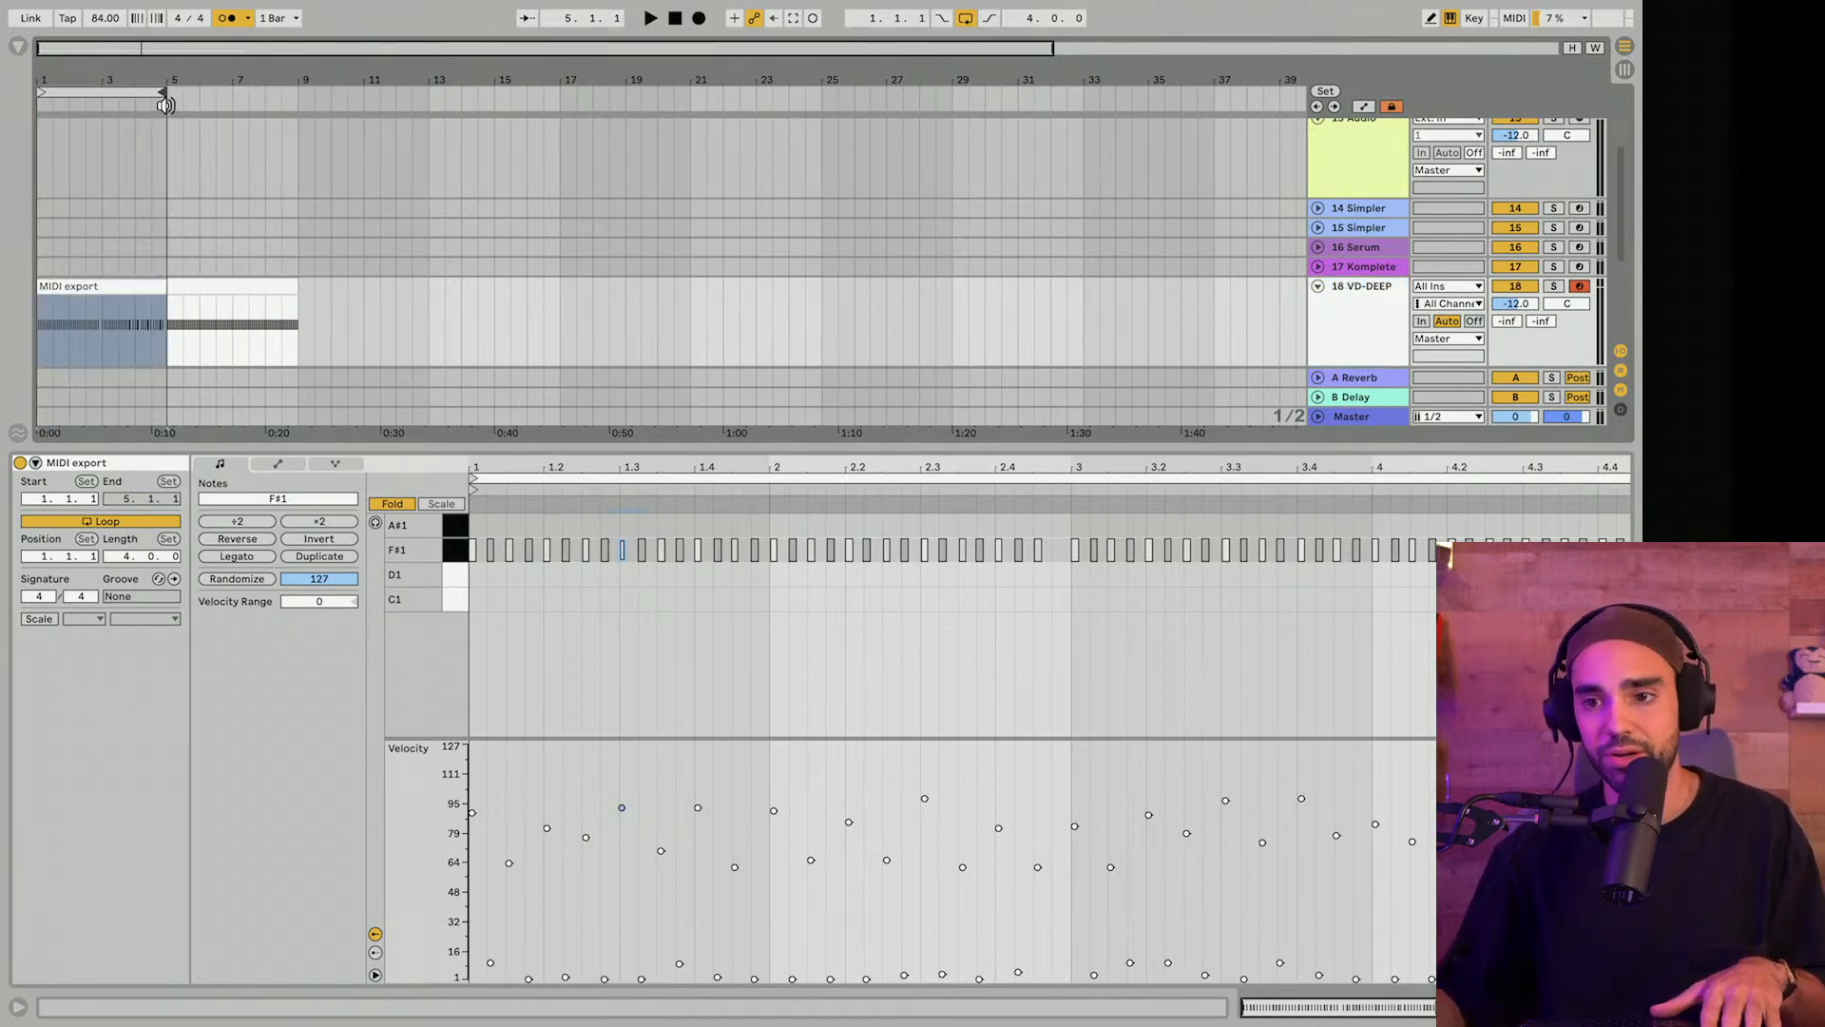
key("space")
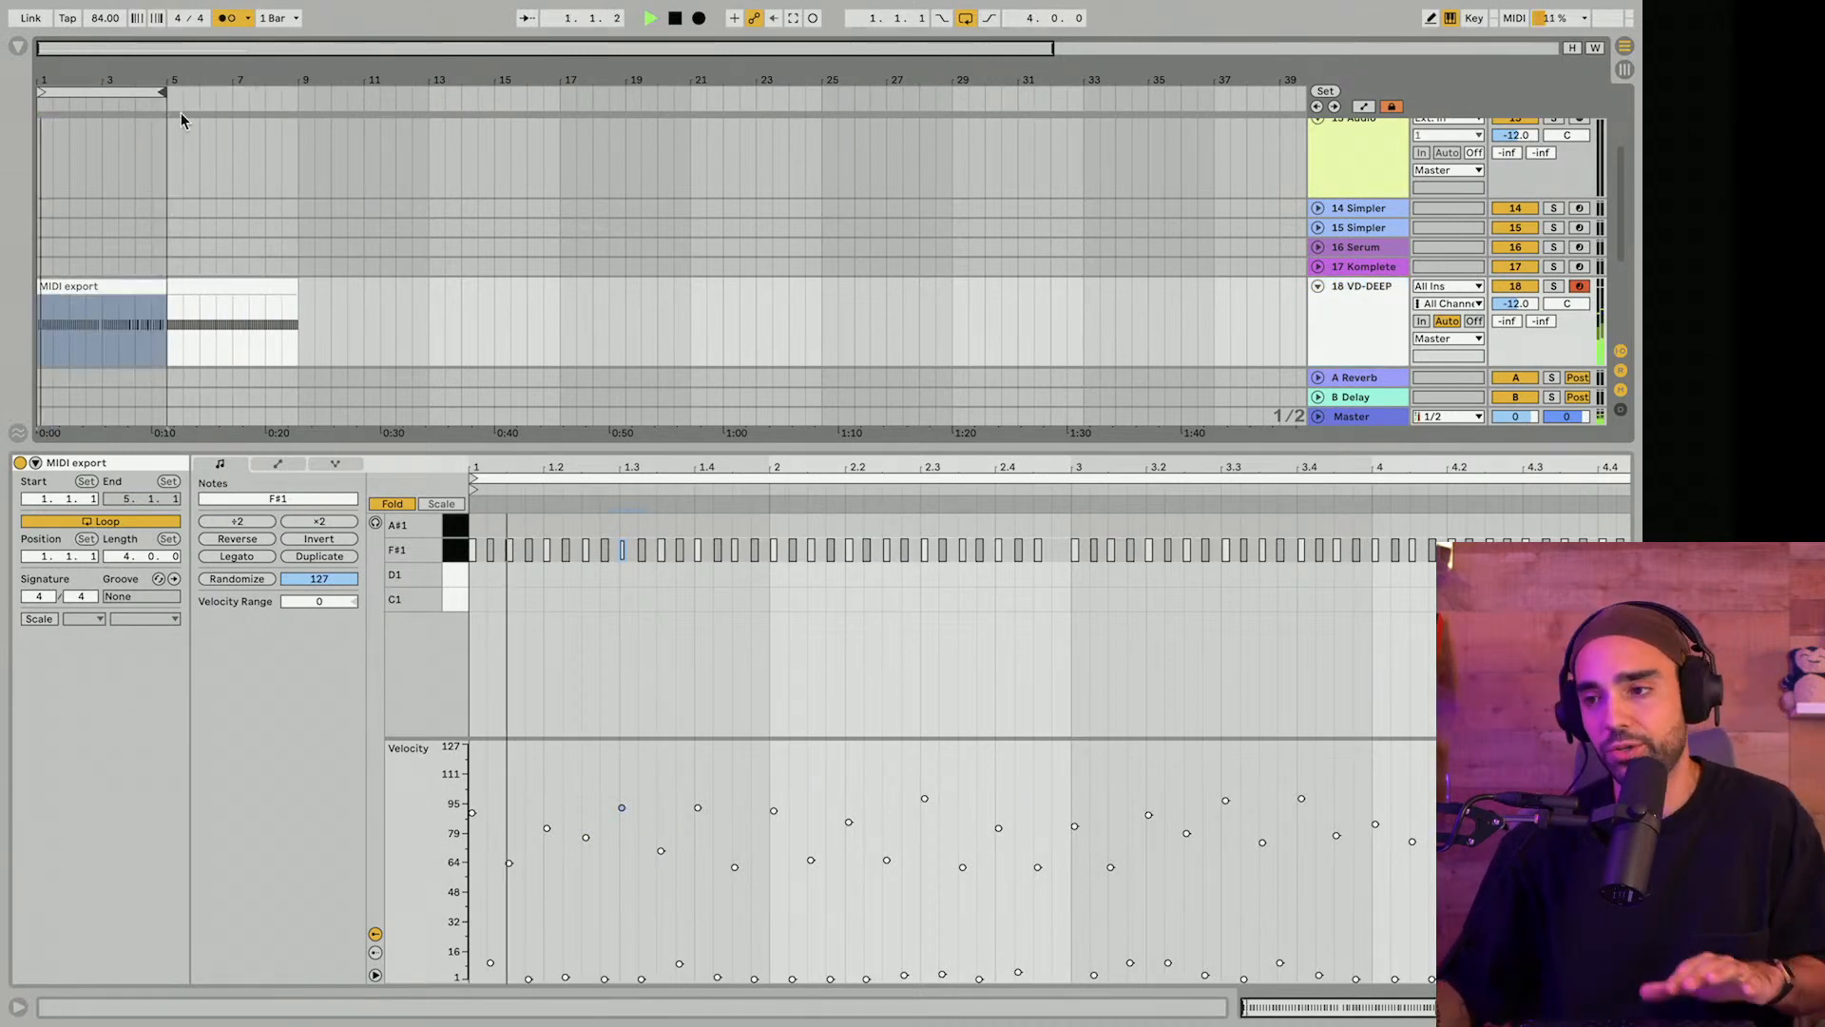
left_click(225, 19)
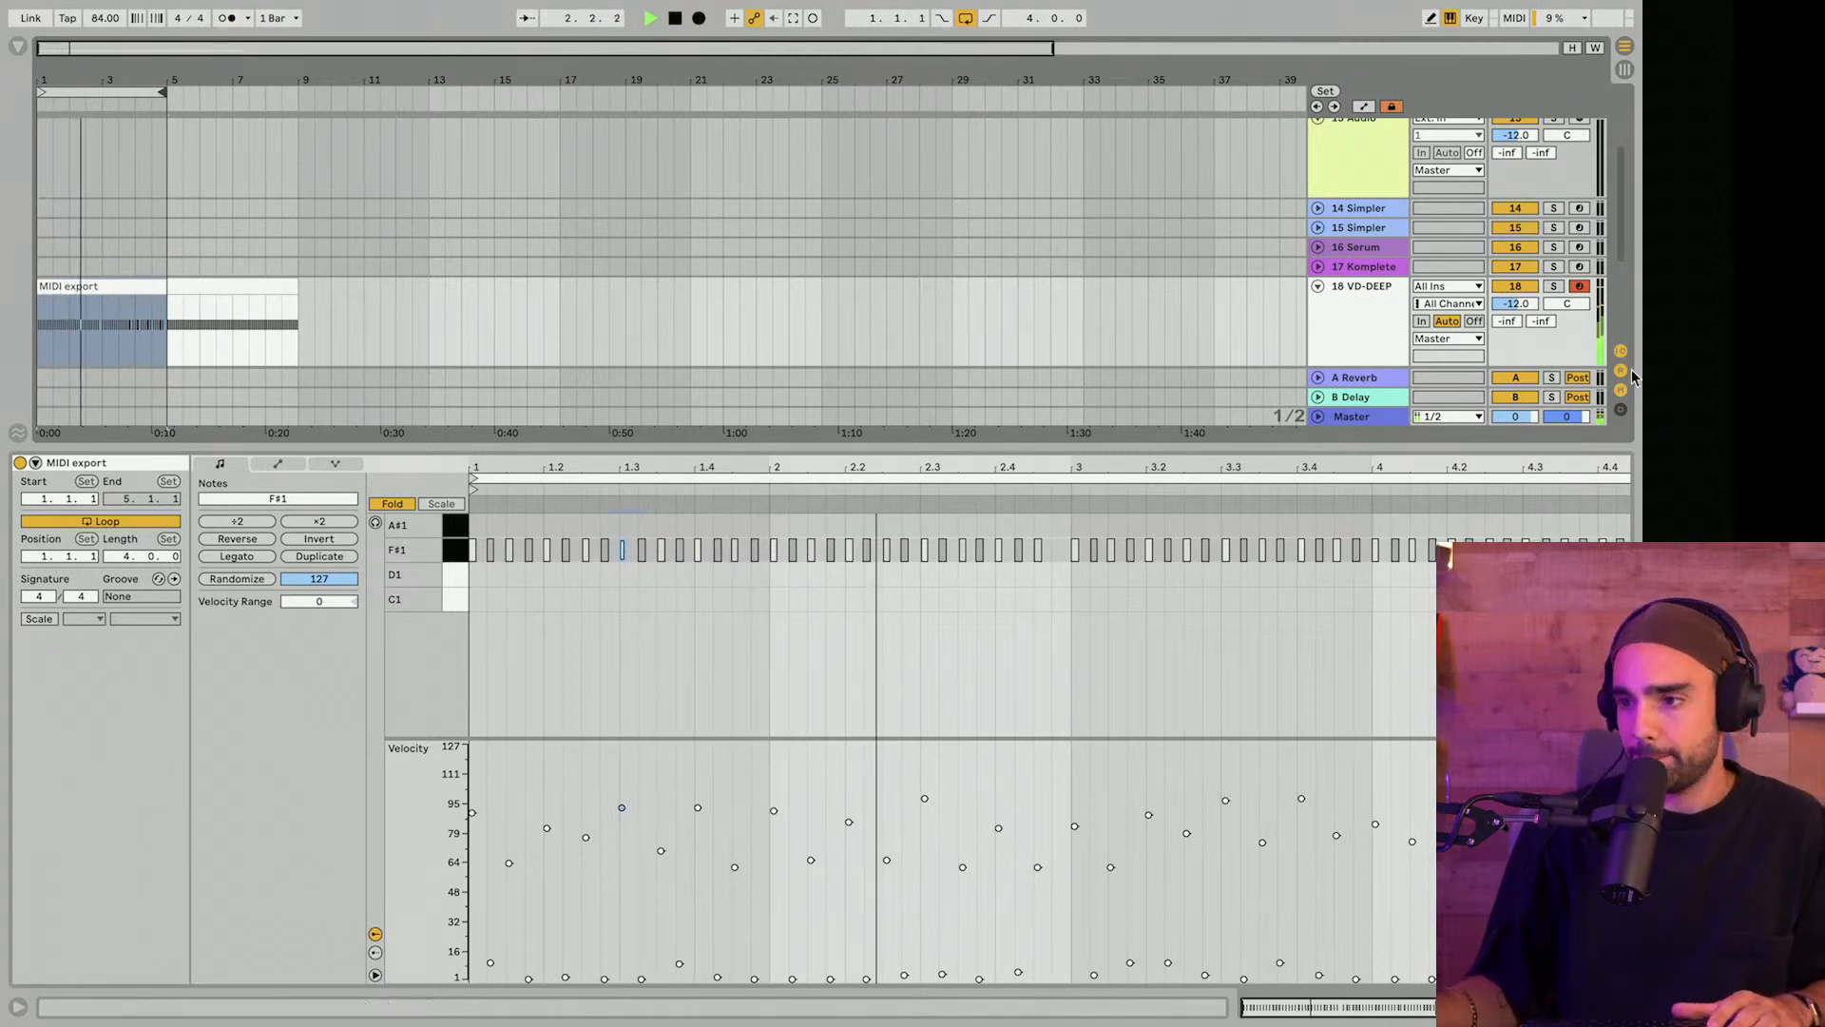
key("space")
Load the UJAM GM-ONE plug-in from the VST list onto MIDI track 19.
scroll(1046, 276, "down", 4)
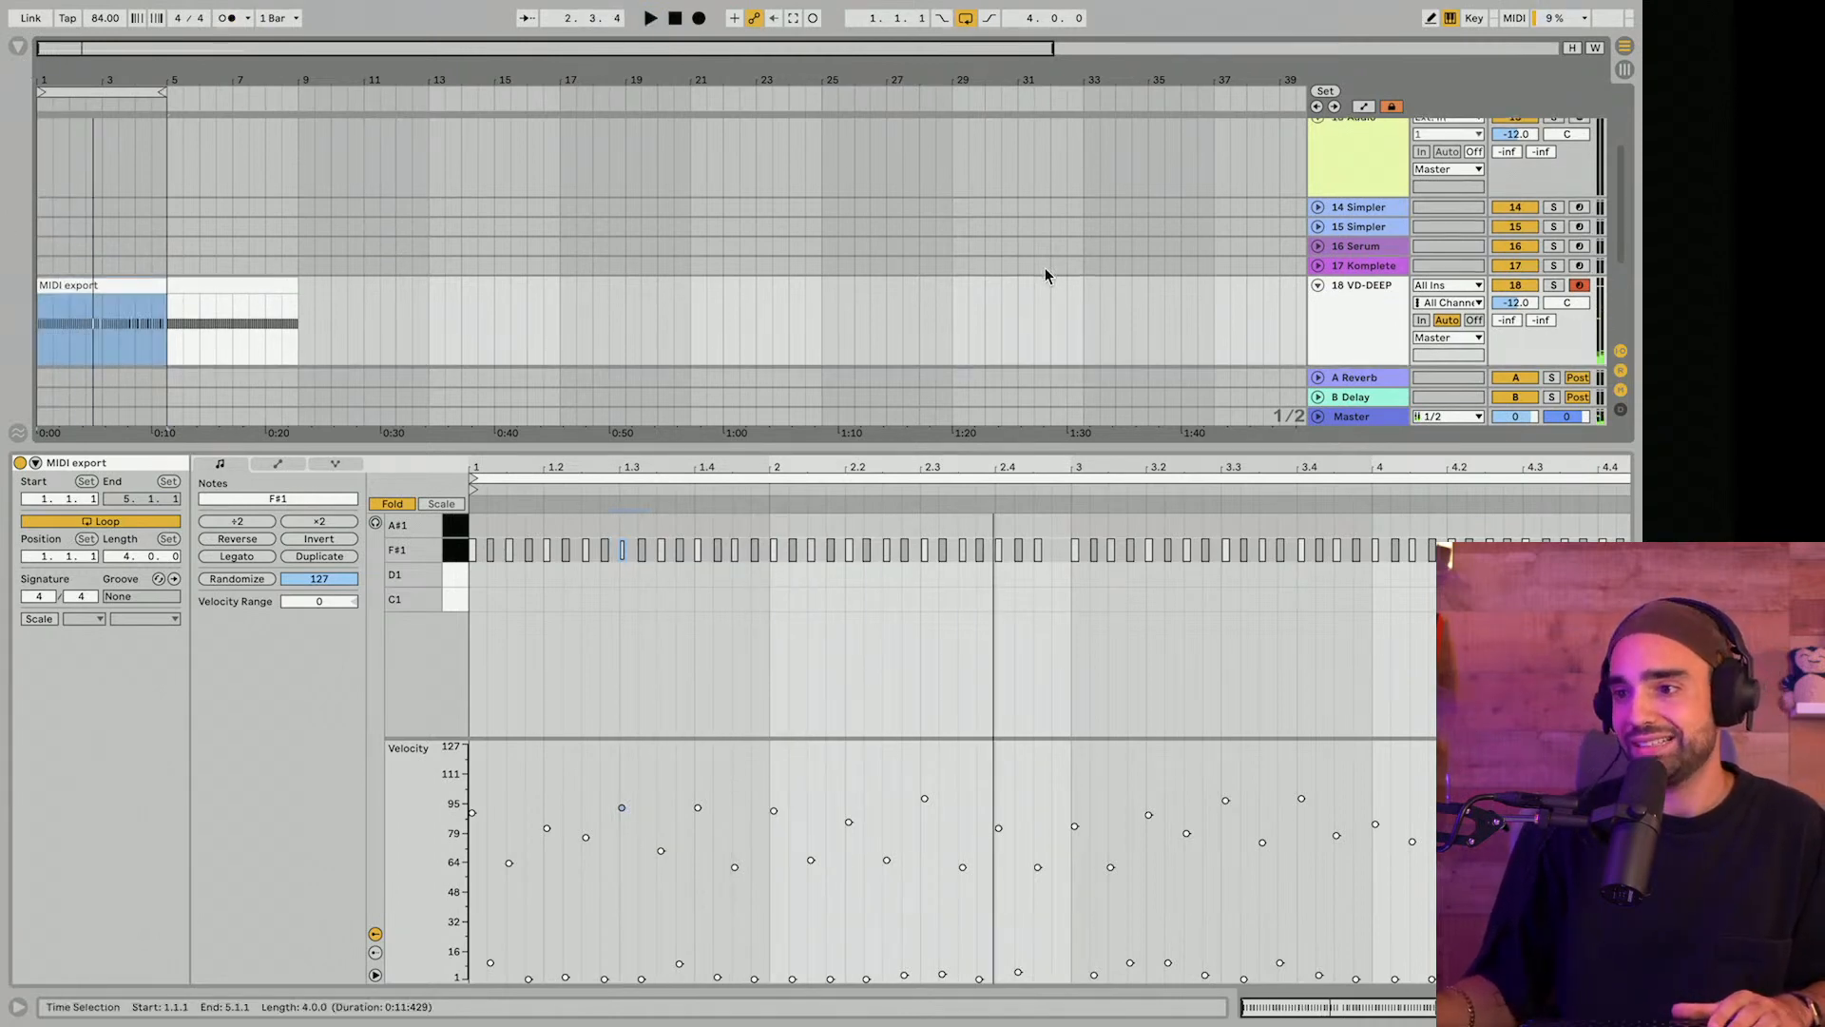
scroll(1045, 276, "up", 1)
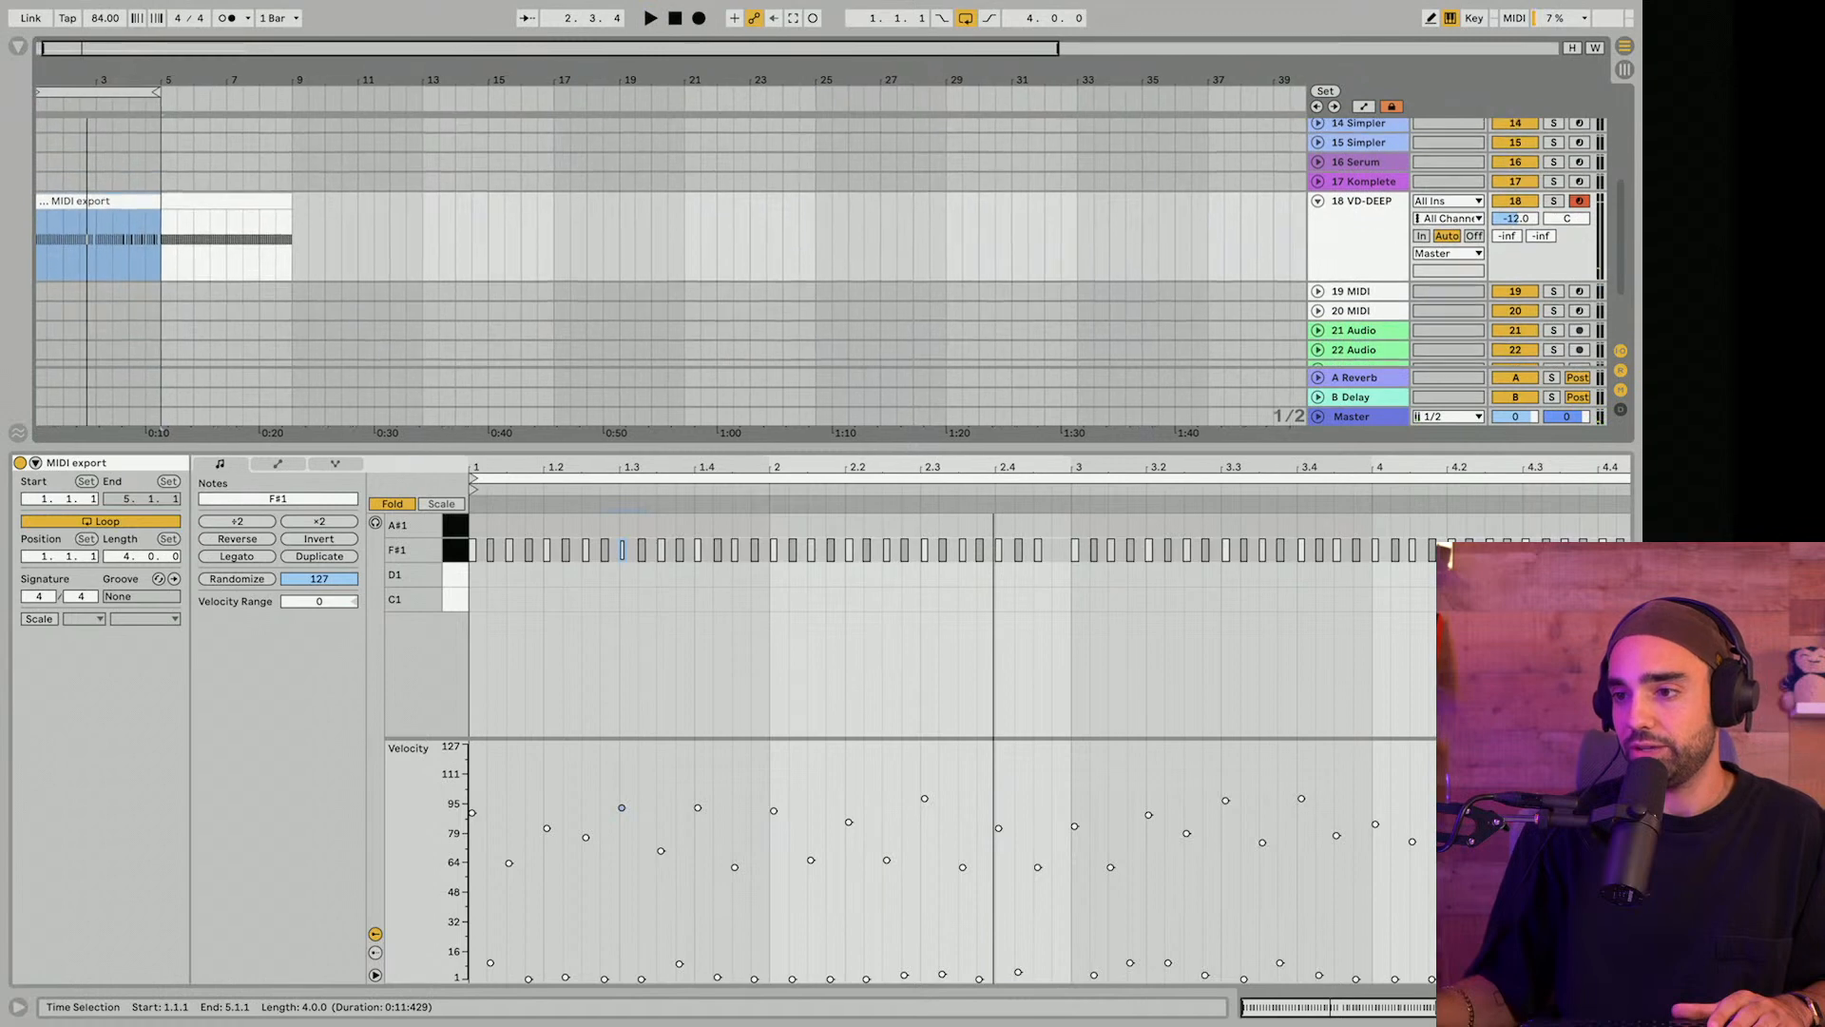
left_click(17, 48)
left_click(185, 168)
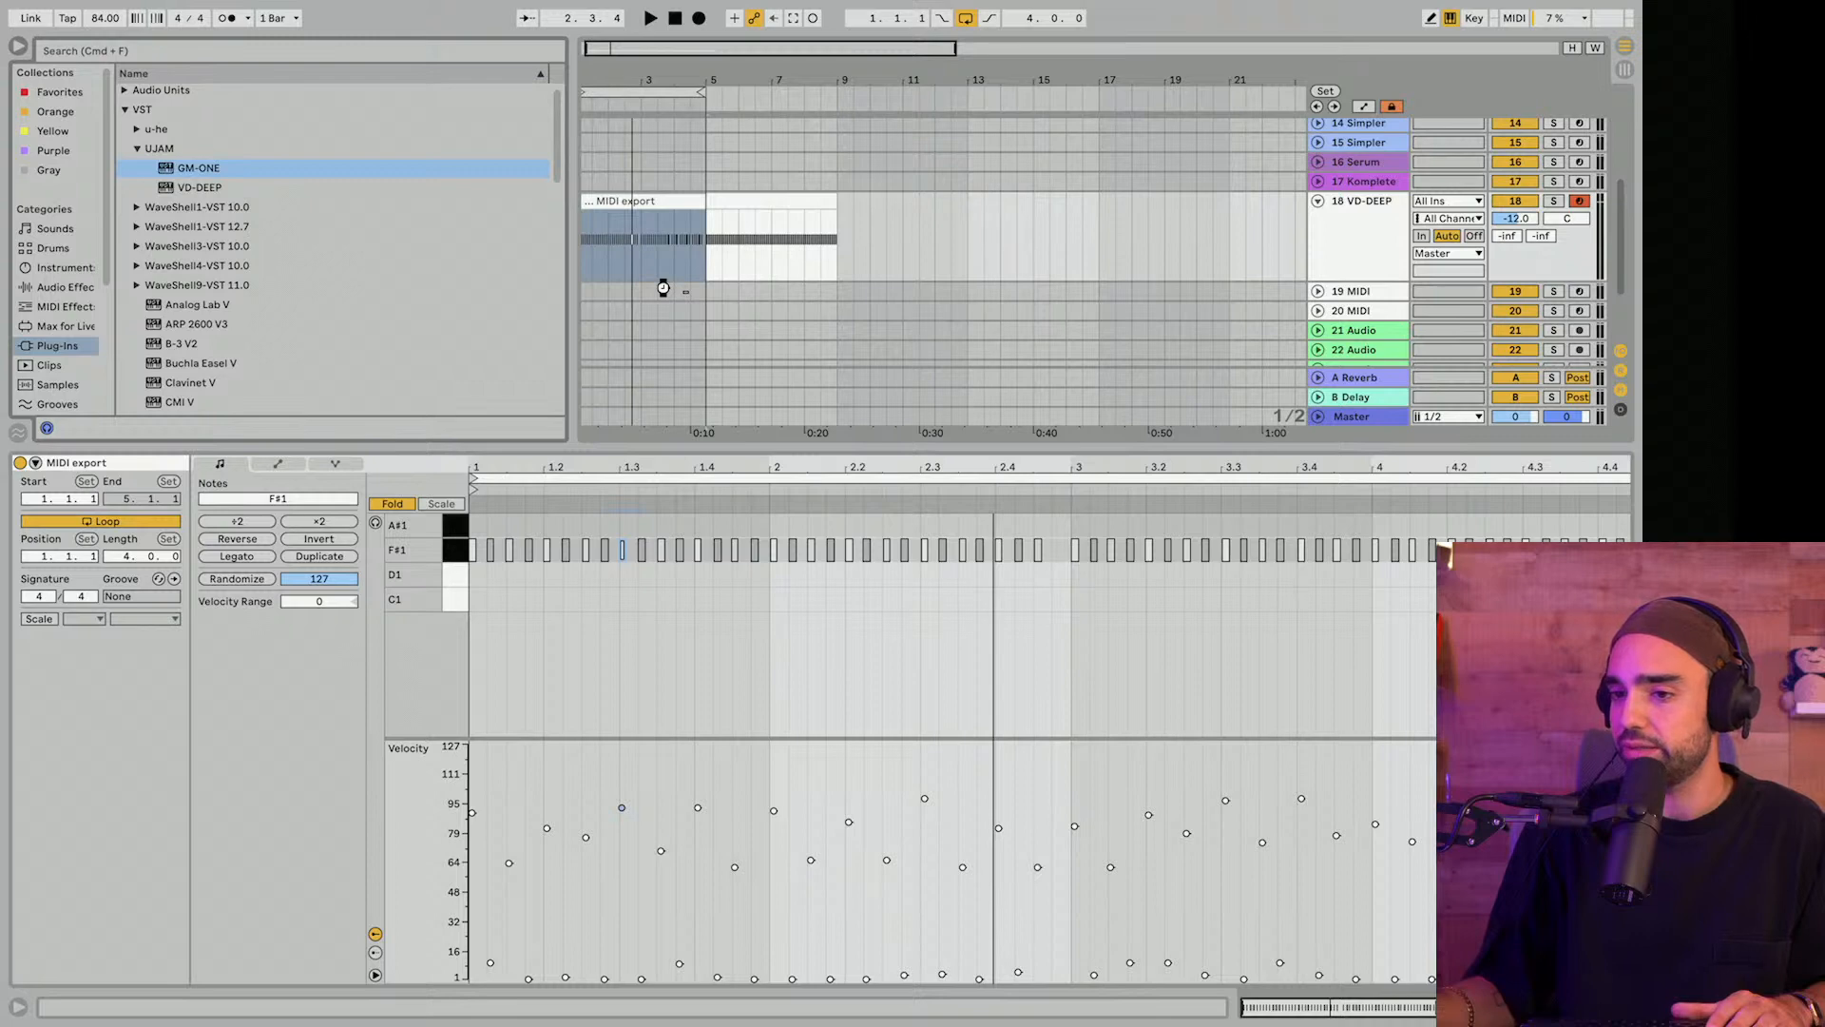
left_click_drag(663, 287, 663, 287)
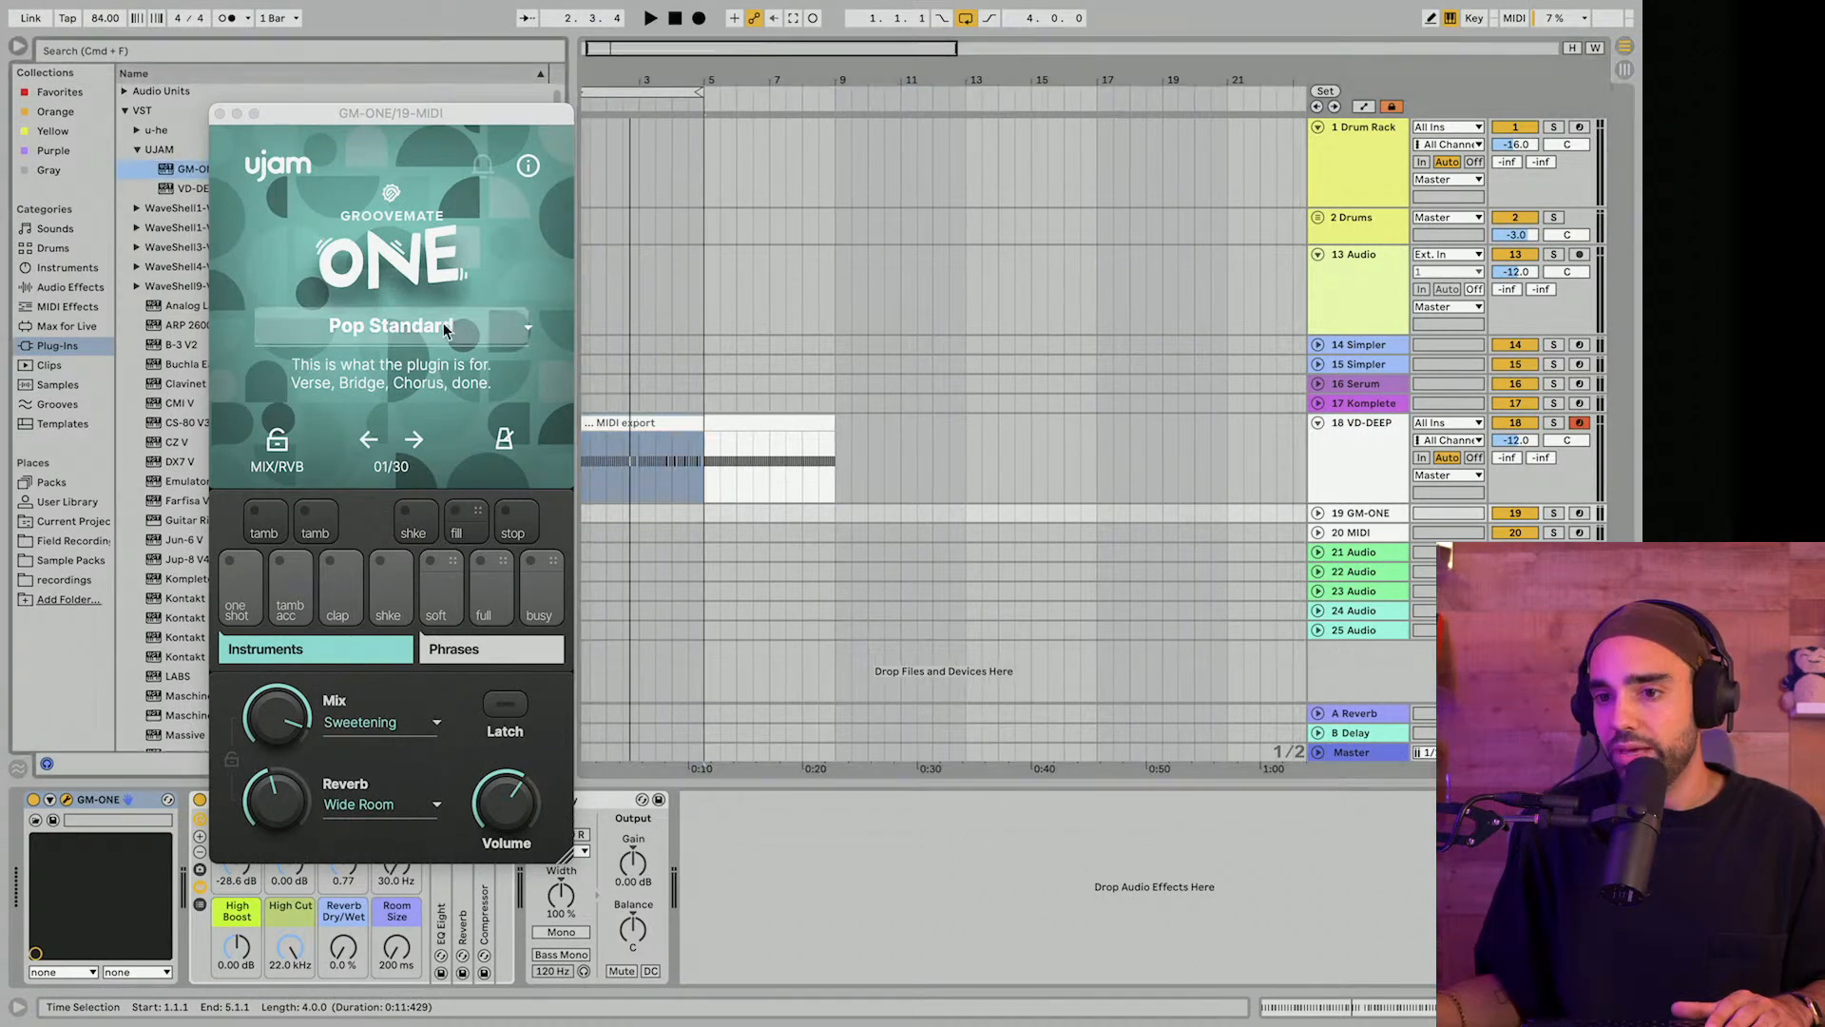
Choose the Shaker Standard preset in GM-ONE and return to its main view.
left_click(443, 325)
left_click(407, 257)
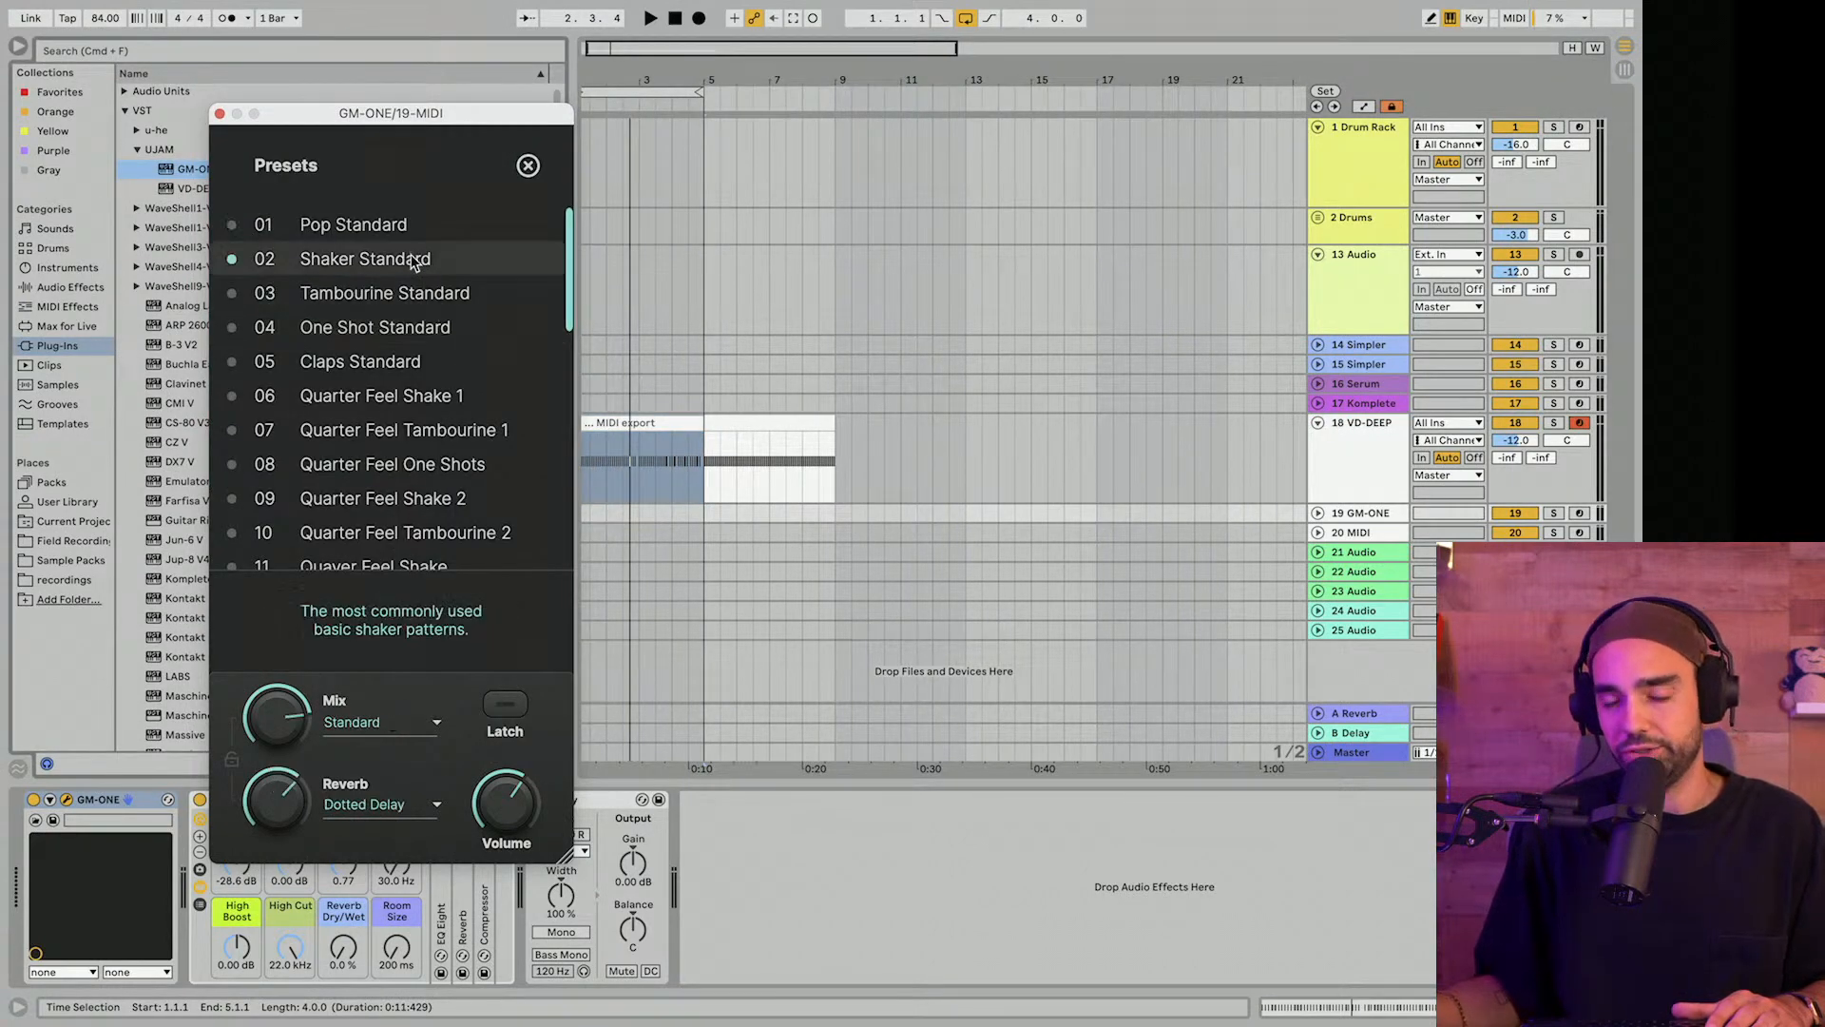
left_click(524, 168)
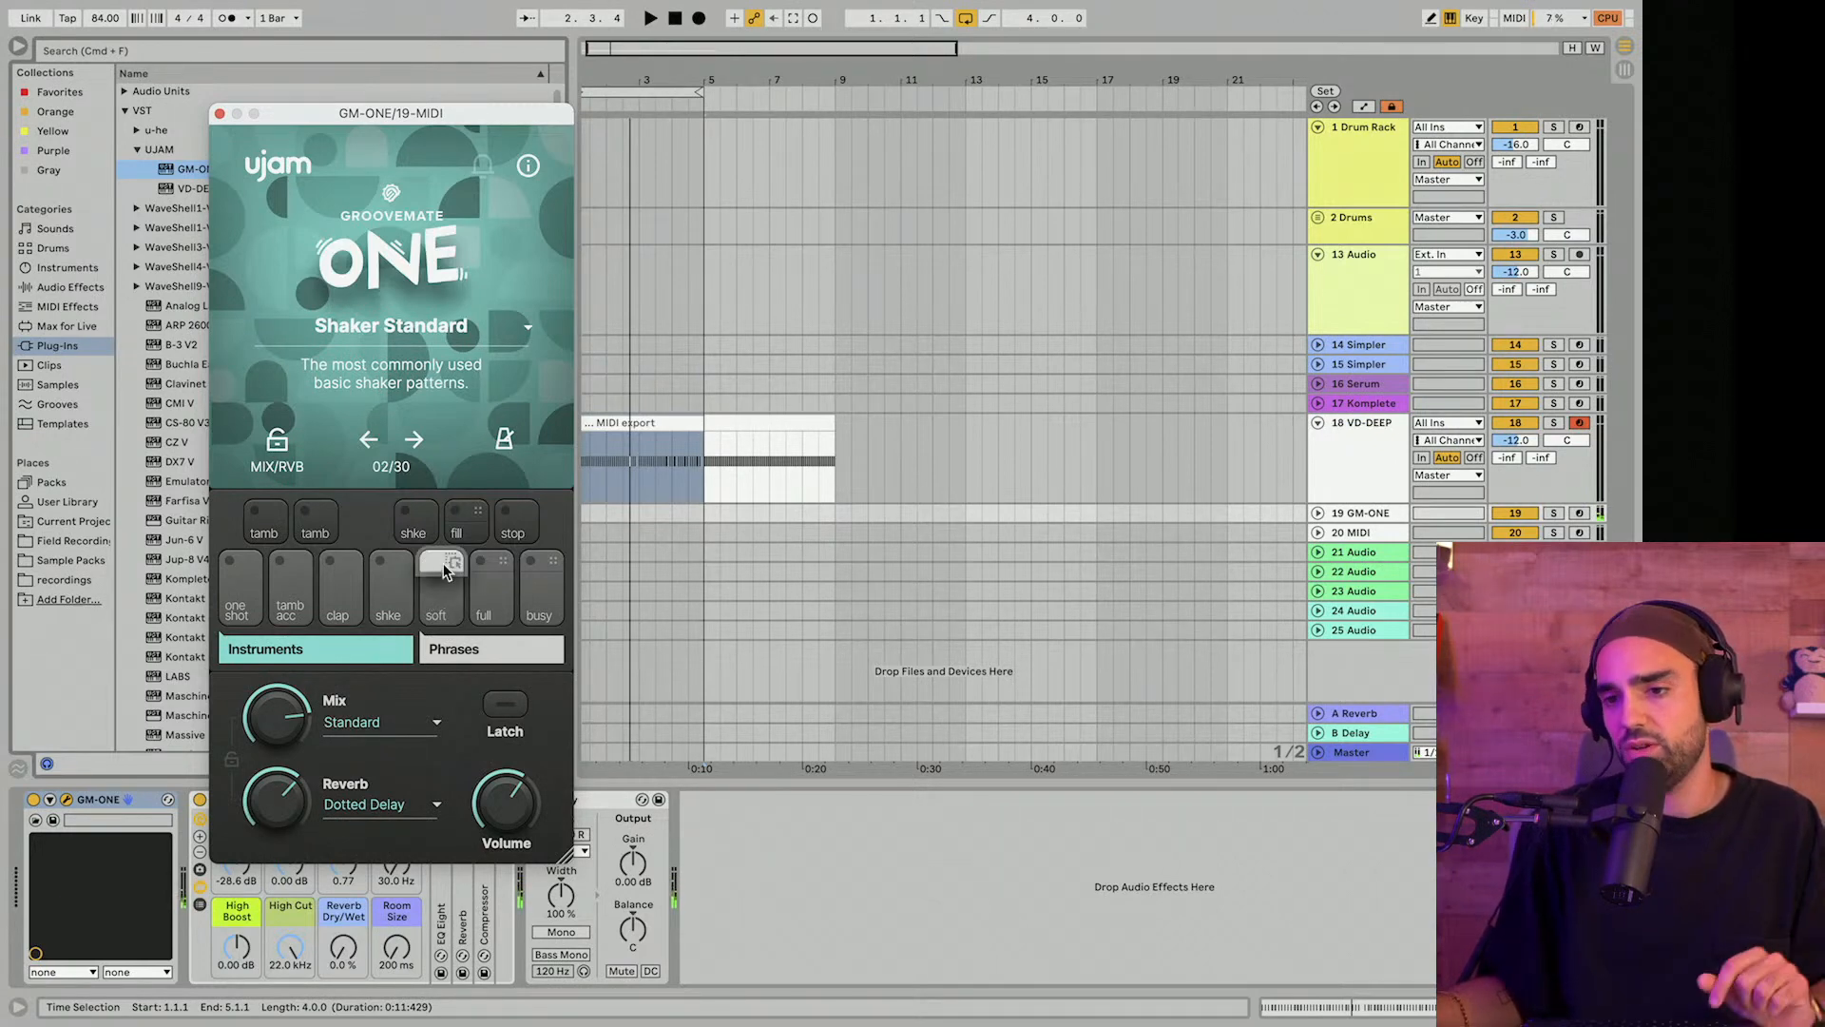
Export GM-ONE's soft shaker phrase as a MIDI clip at bar 3 of track 19 and open its notes.
left_click_drag(455, 561, 631, 511)
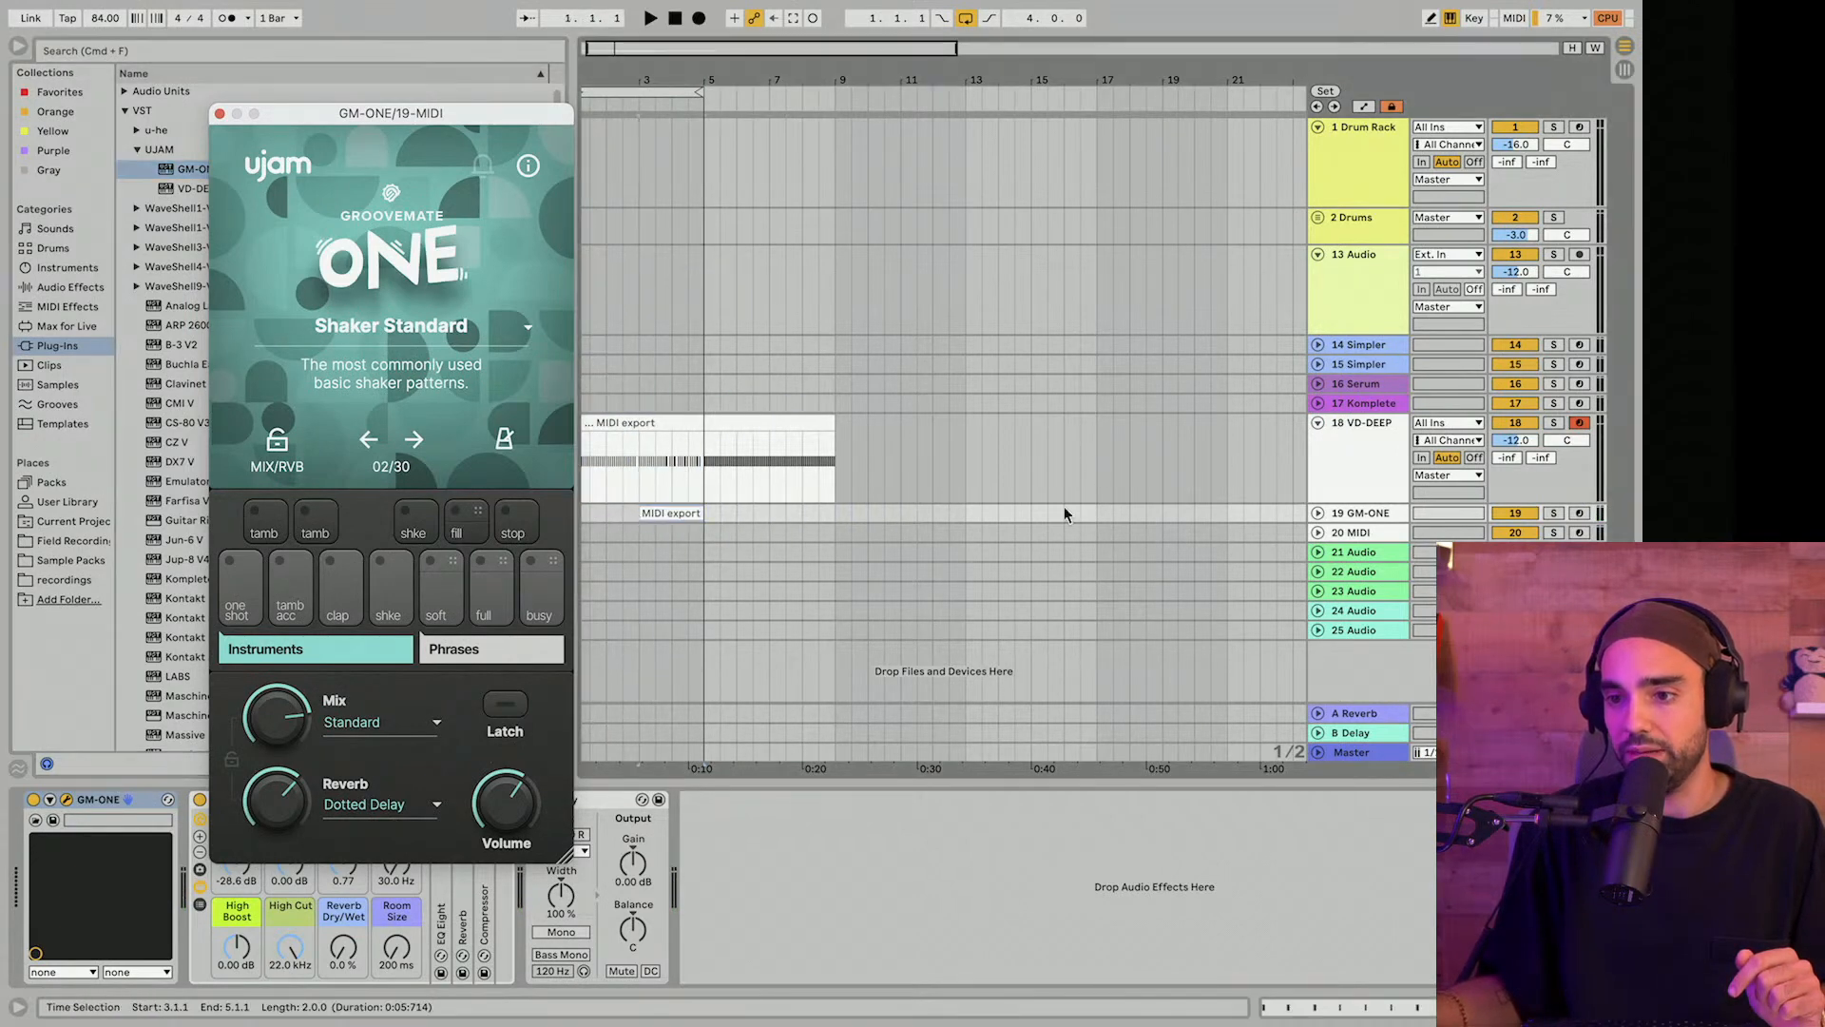
left_click(219, 114)
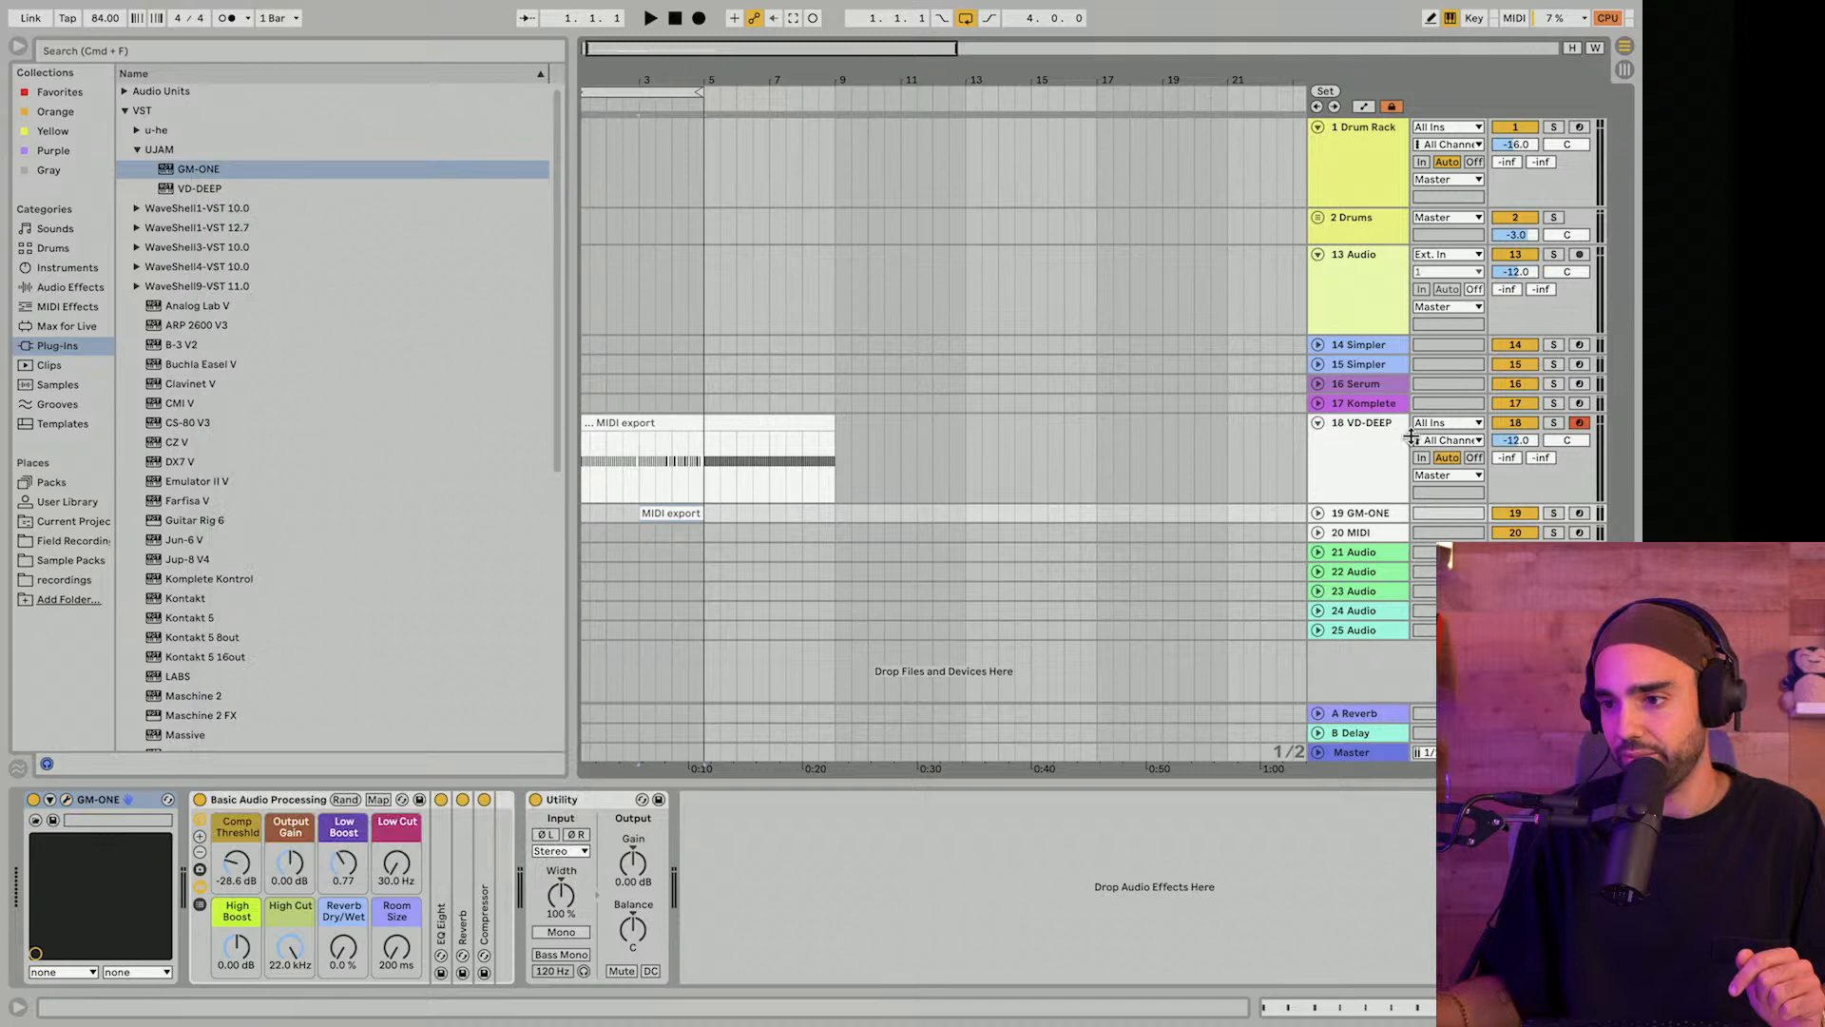
left_click(1320, 514)
double_click(674, 514)
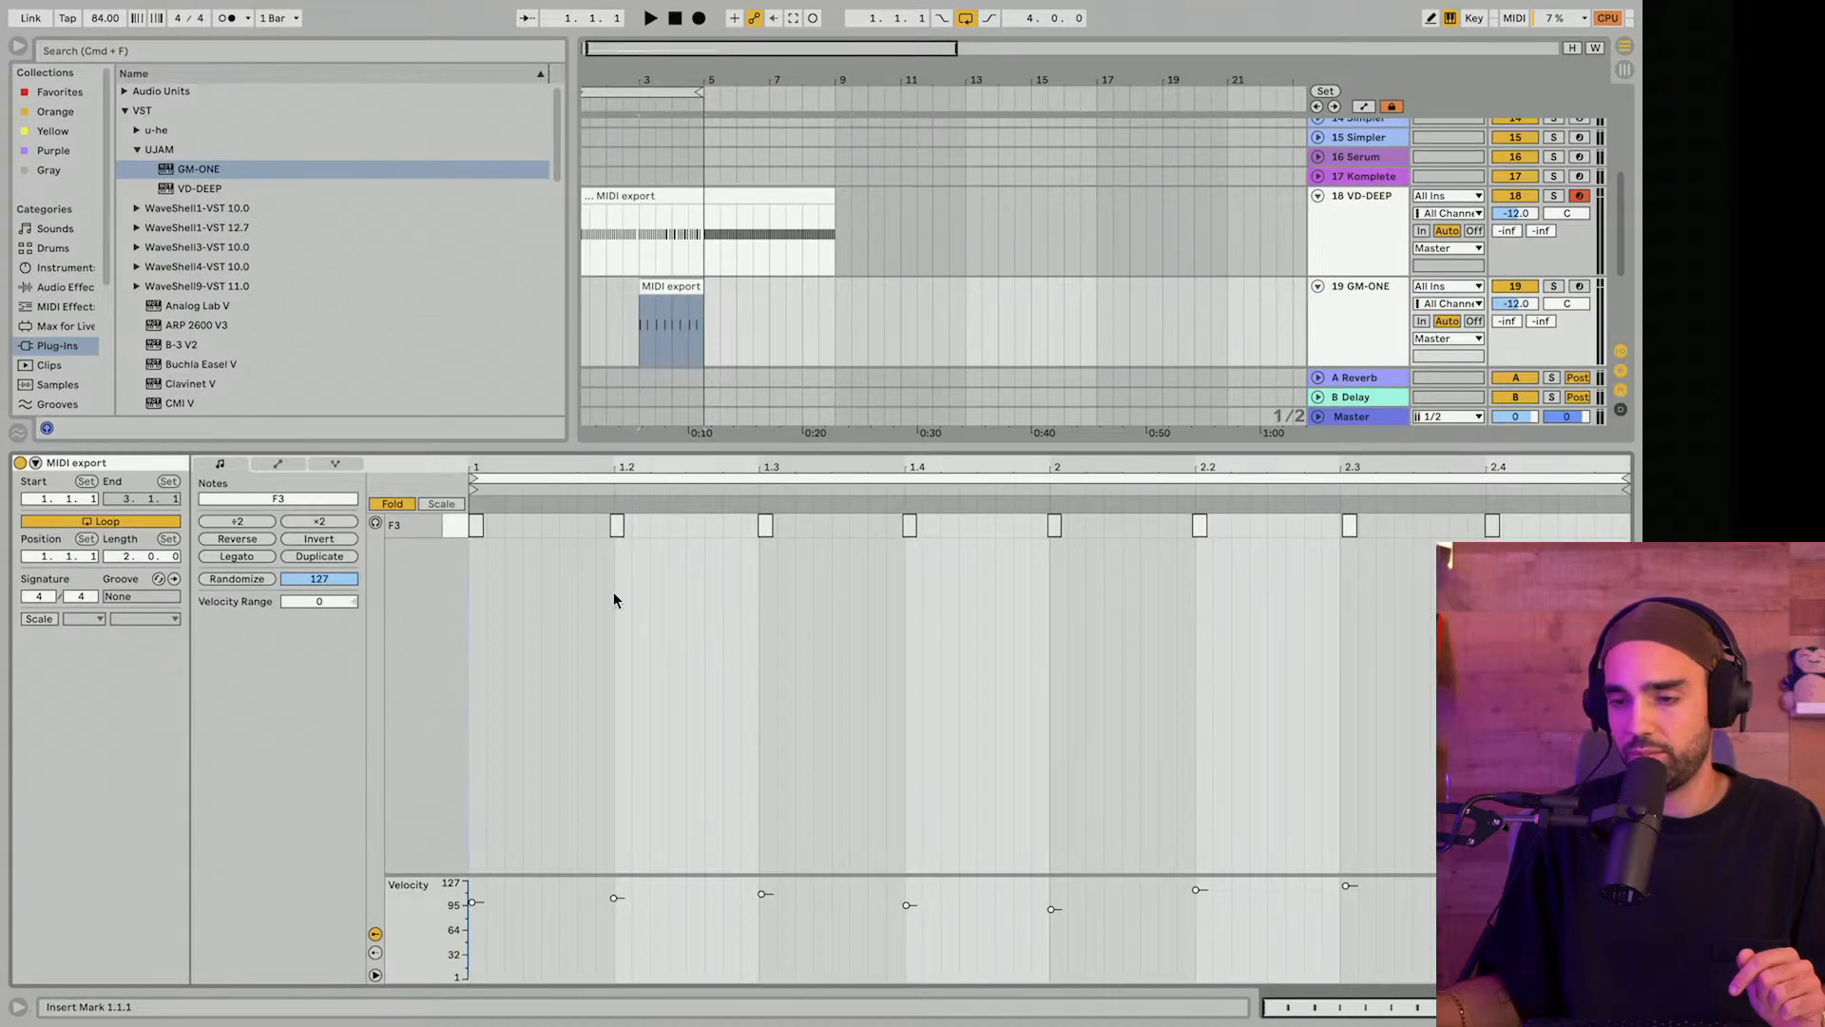
Move the shaker clip to bar 1 and audition it with the VD-DEEP track muted.
left_click_drag(688, 300, 599, 290)
key("space")
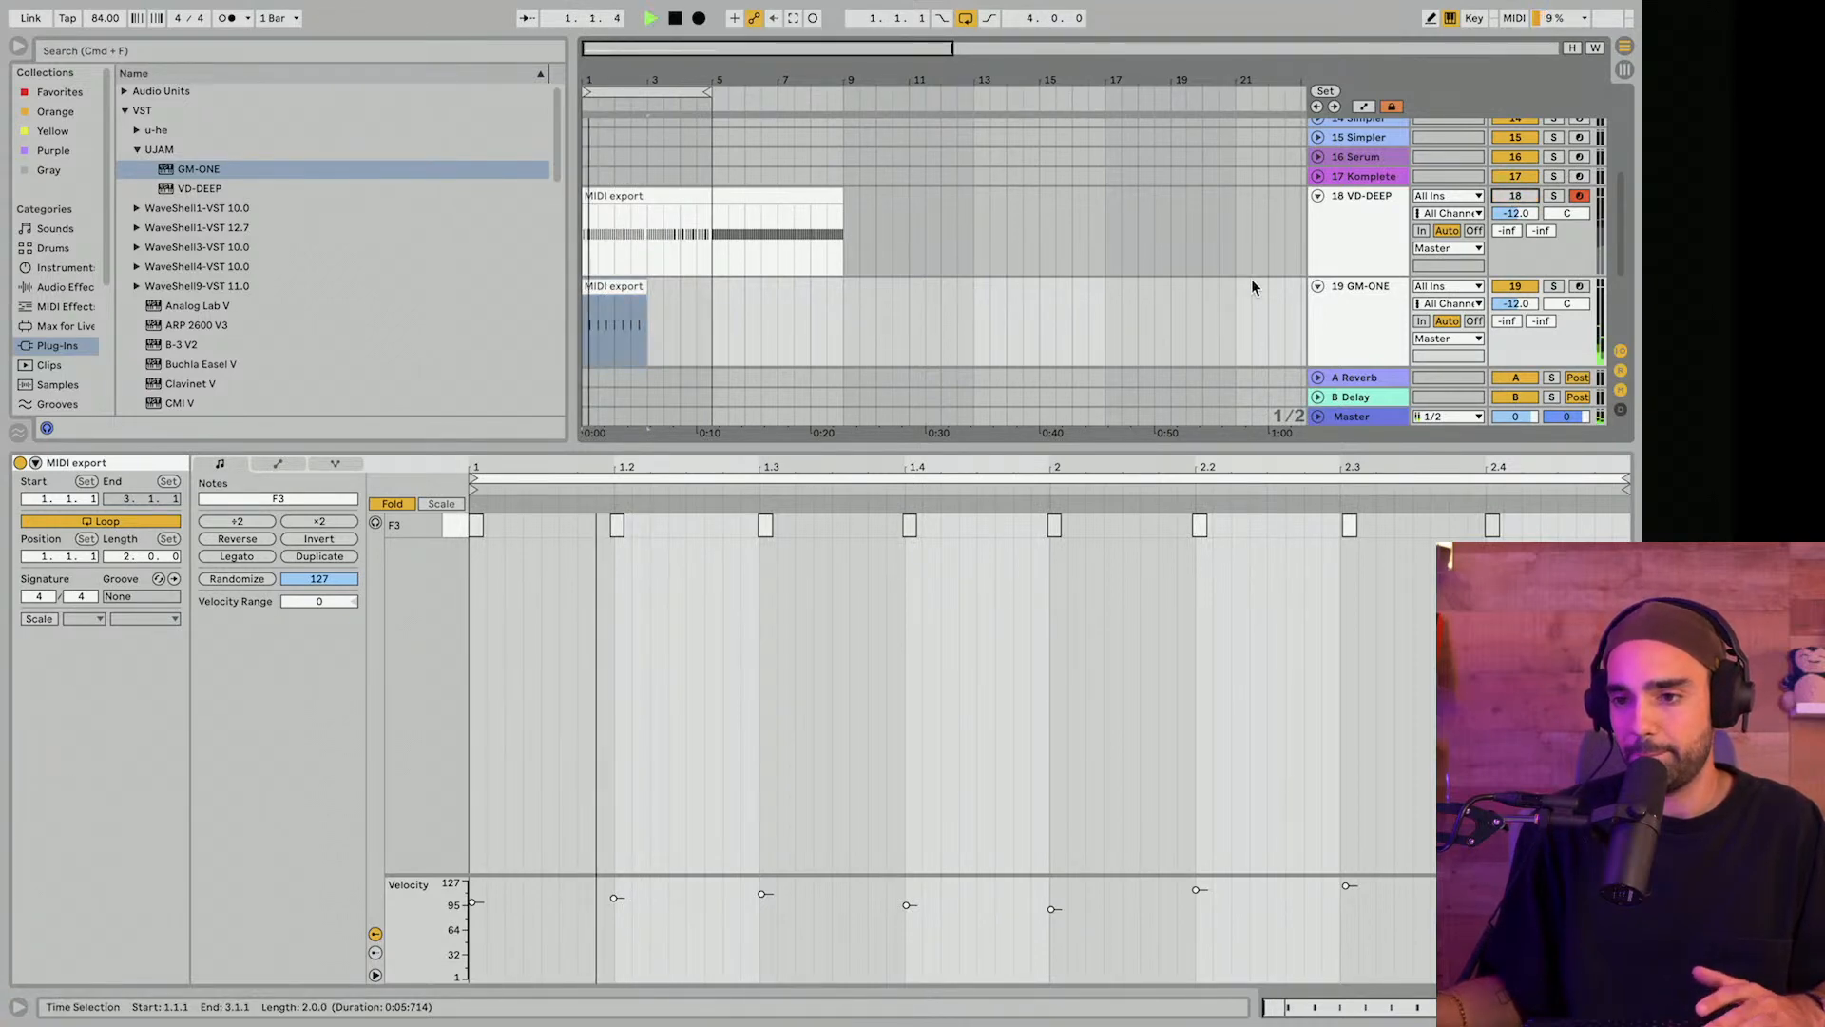
left_click(1374, 330)
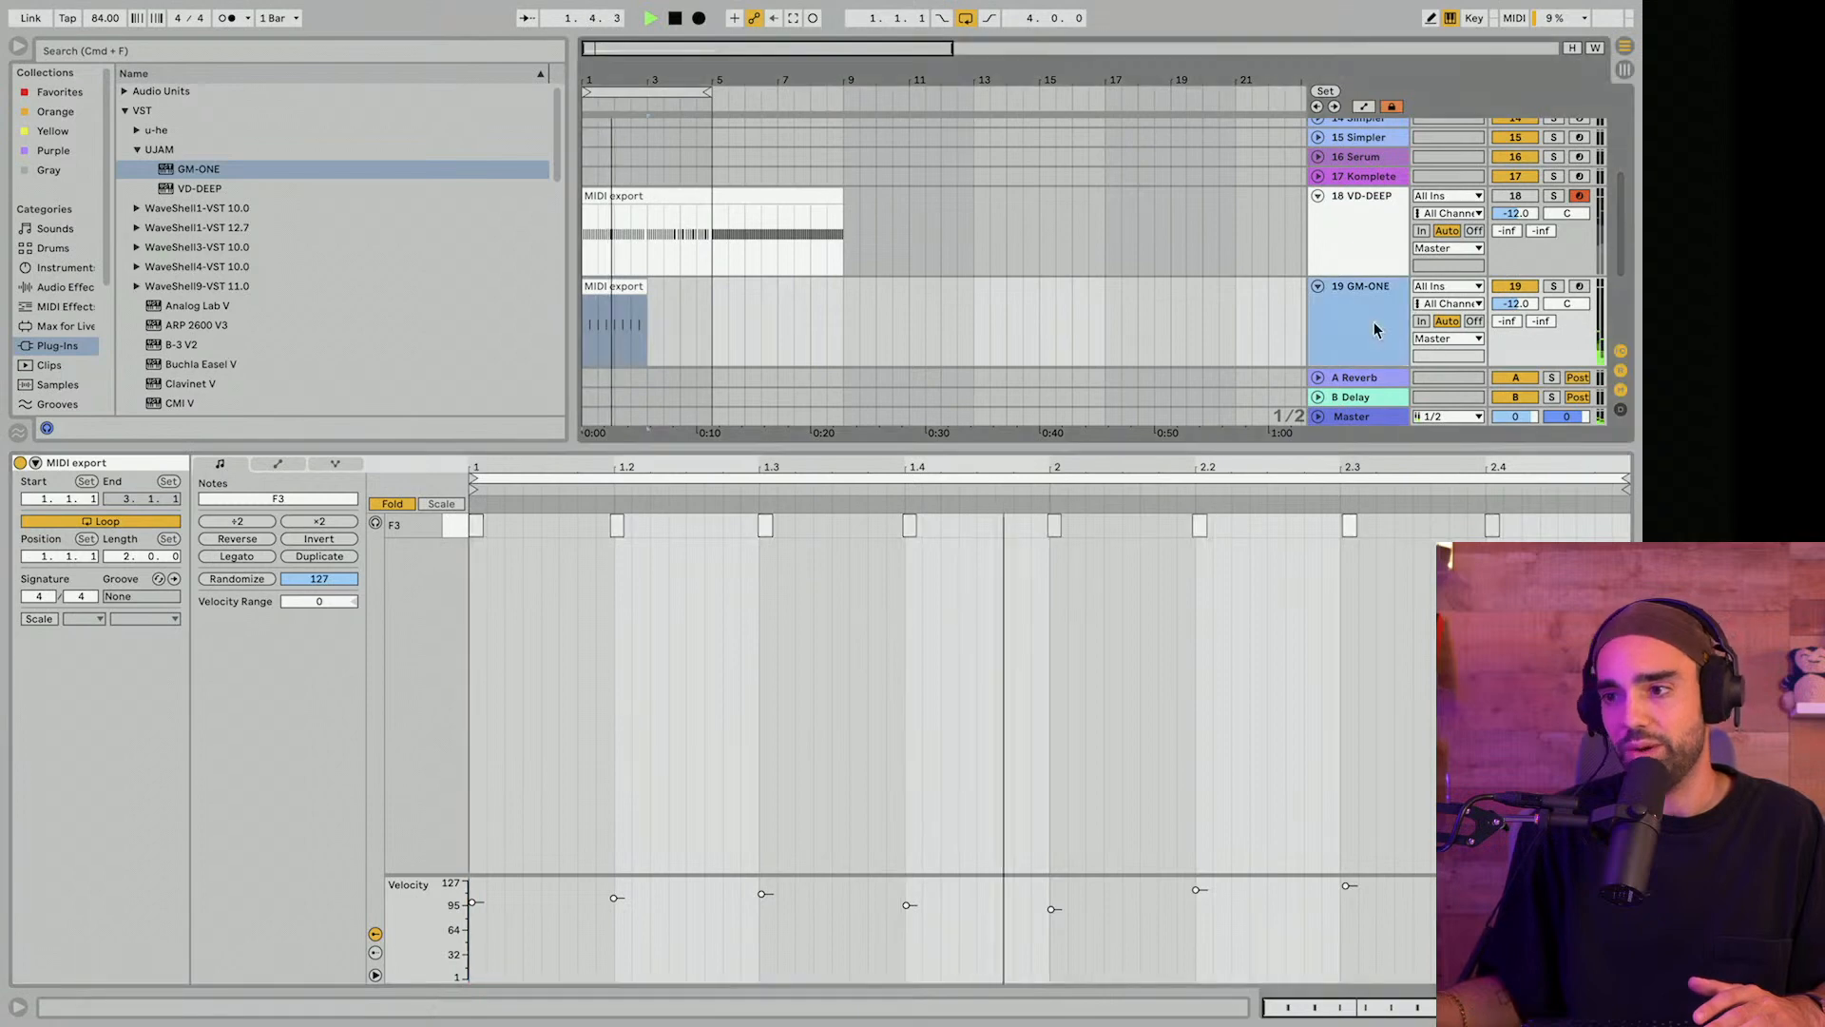
double_click(1374, 330)
left_click(66, 800)
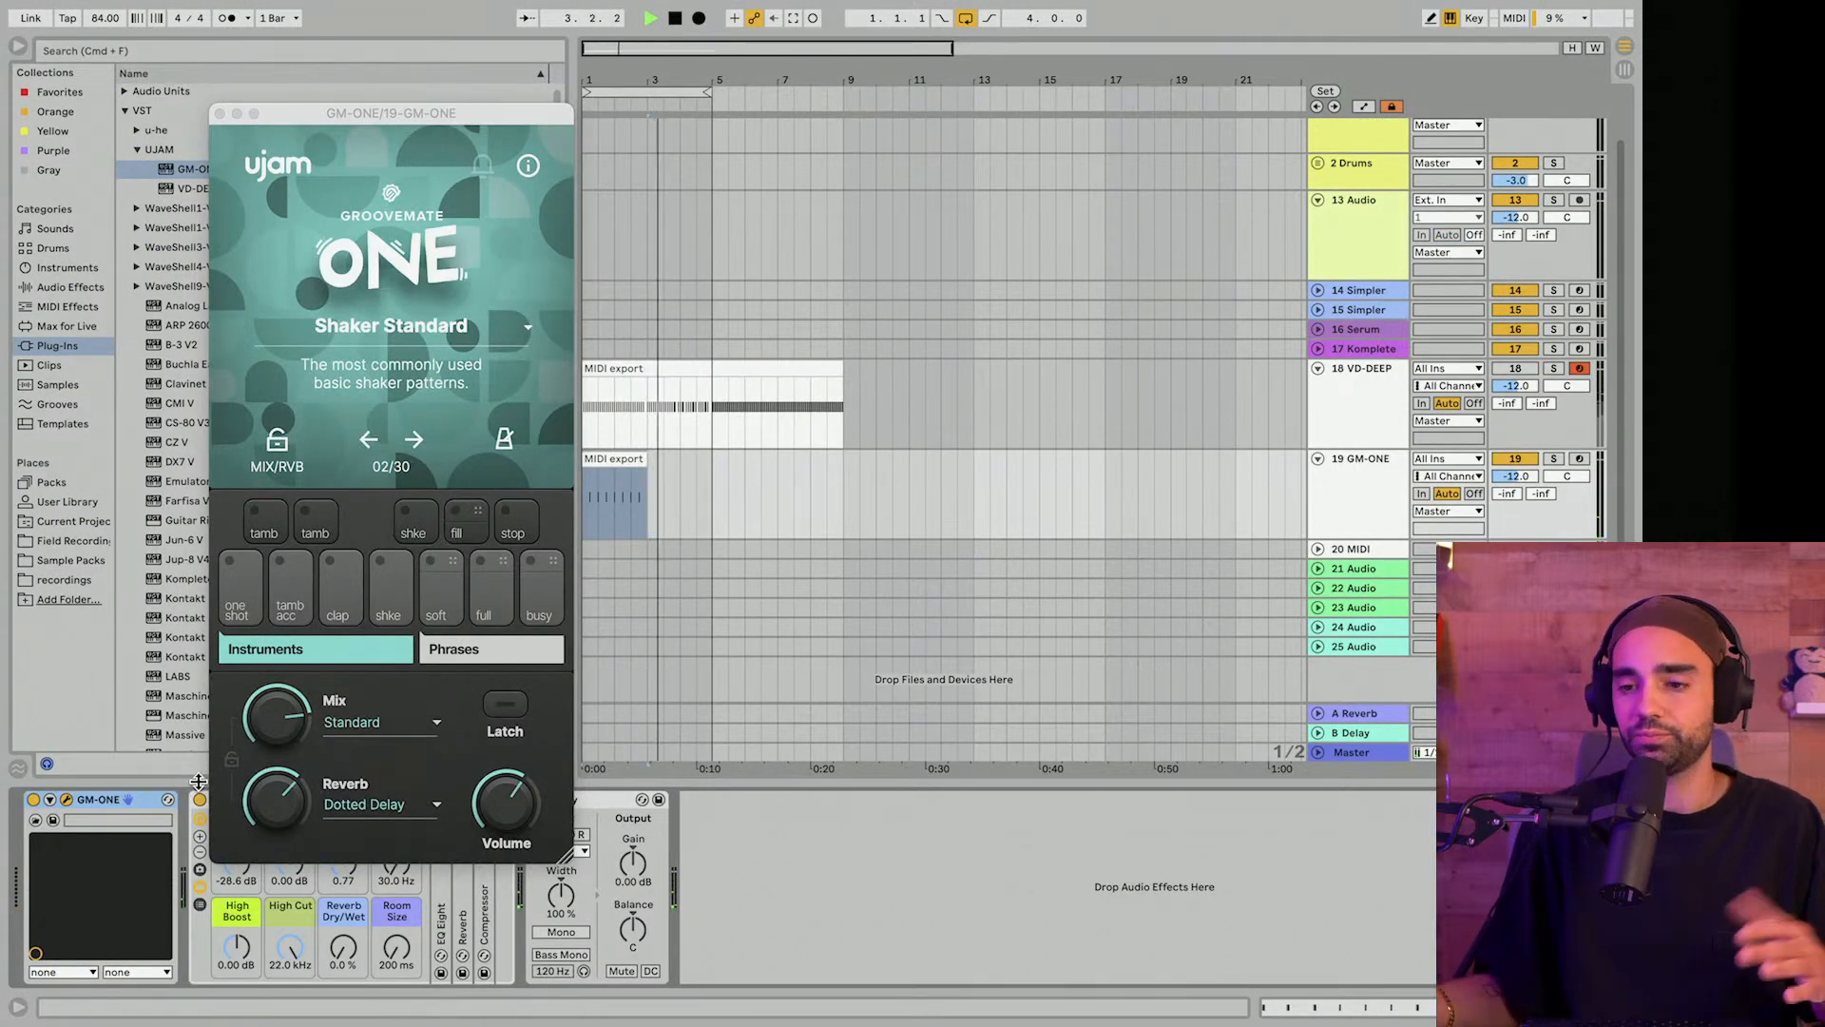
key("space")
key("space")
key("space")
left_click(221, 114)
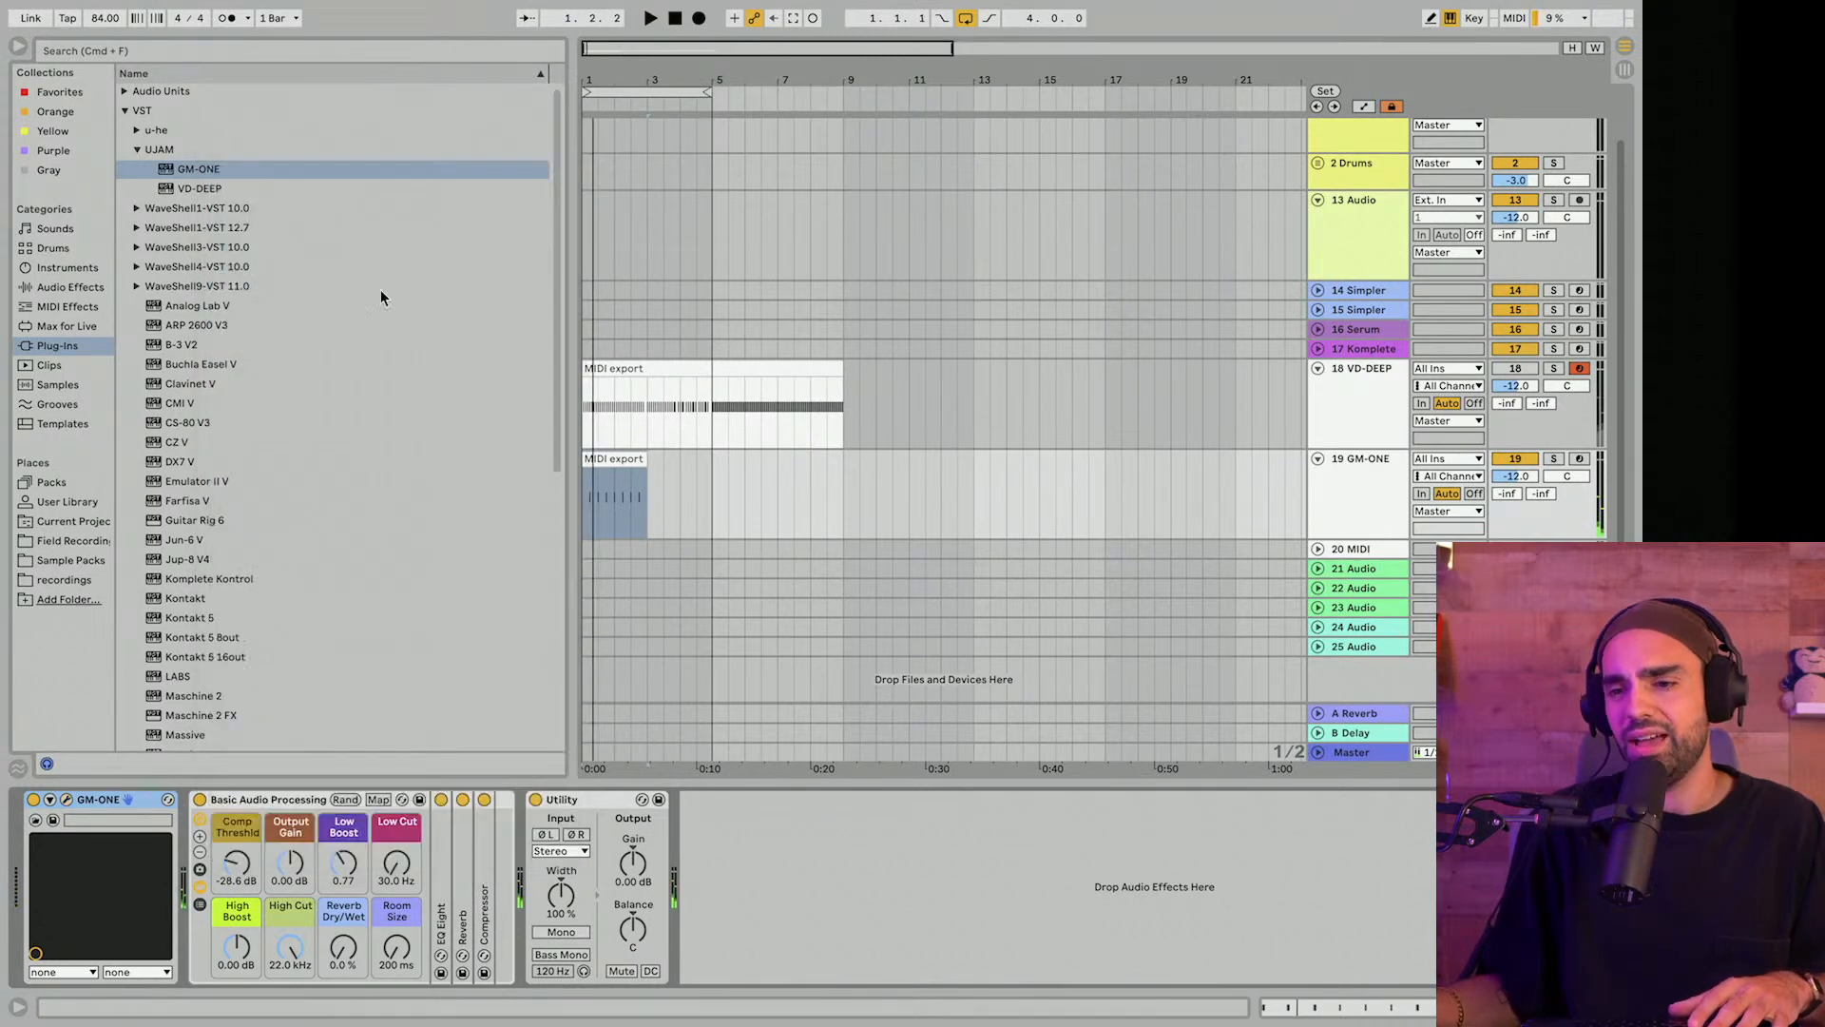
Duplicate the two-bar shaker clip to fill bars 3 and 4, and unmute the VD-DEEP track.
key("super+d")
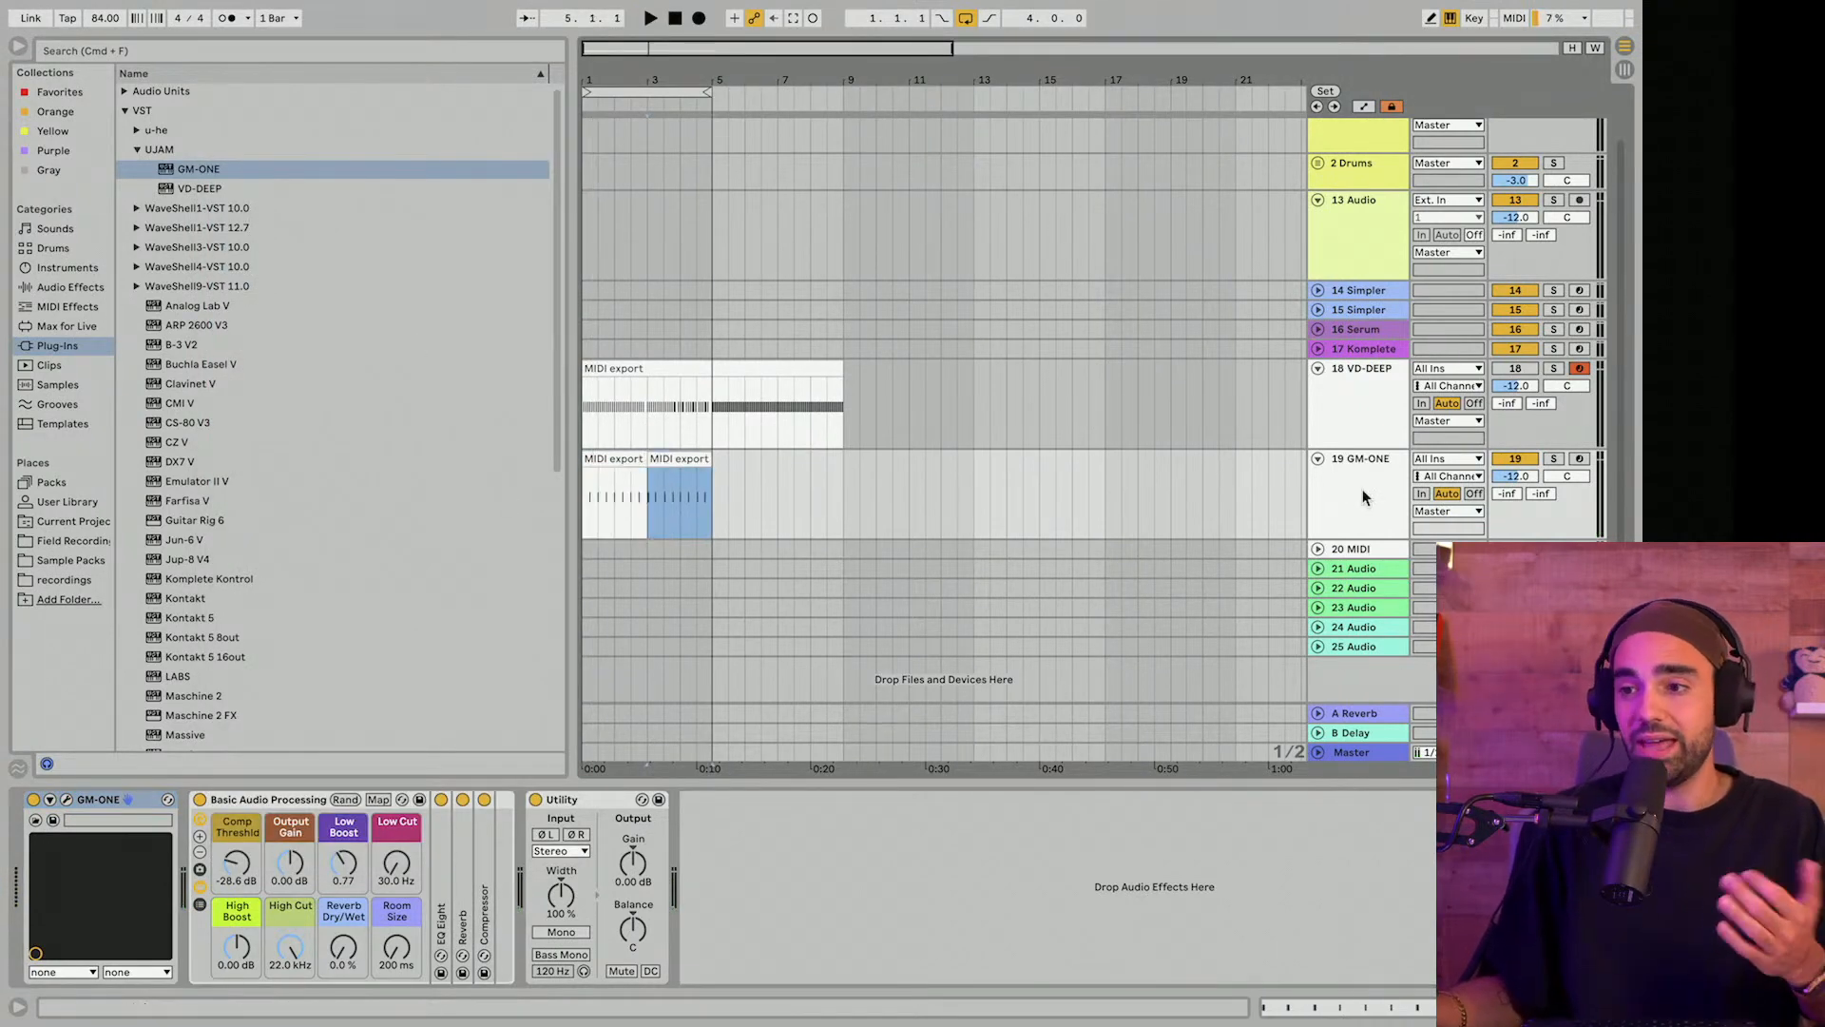
left_click(66, 799)
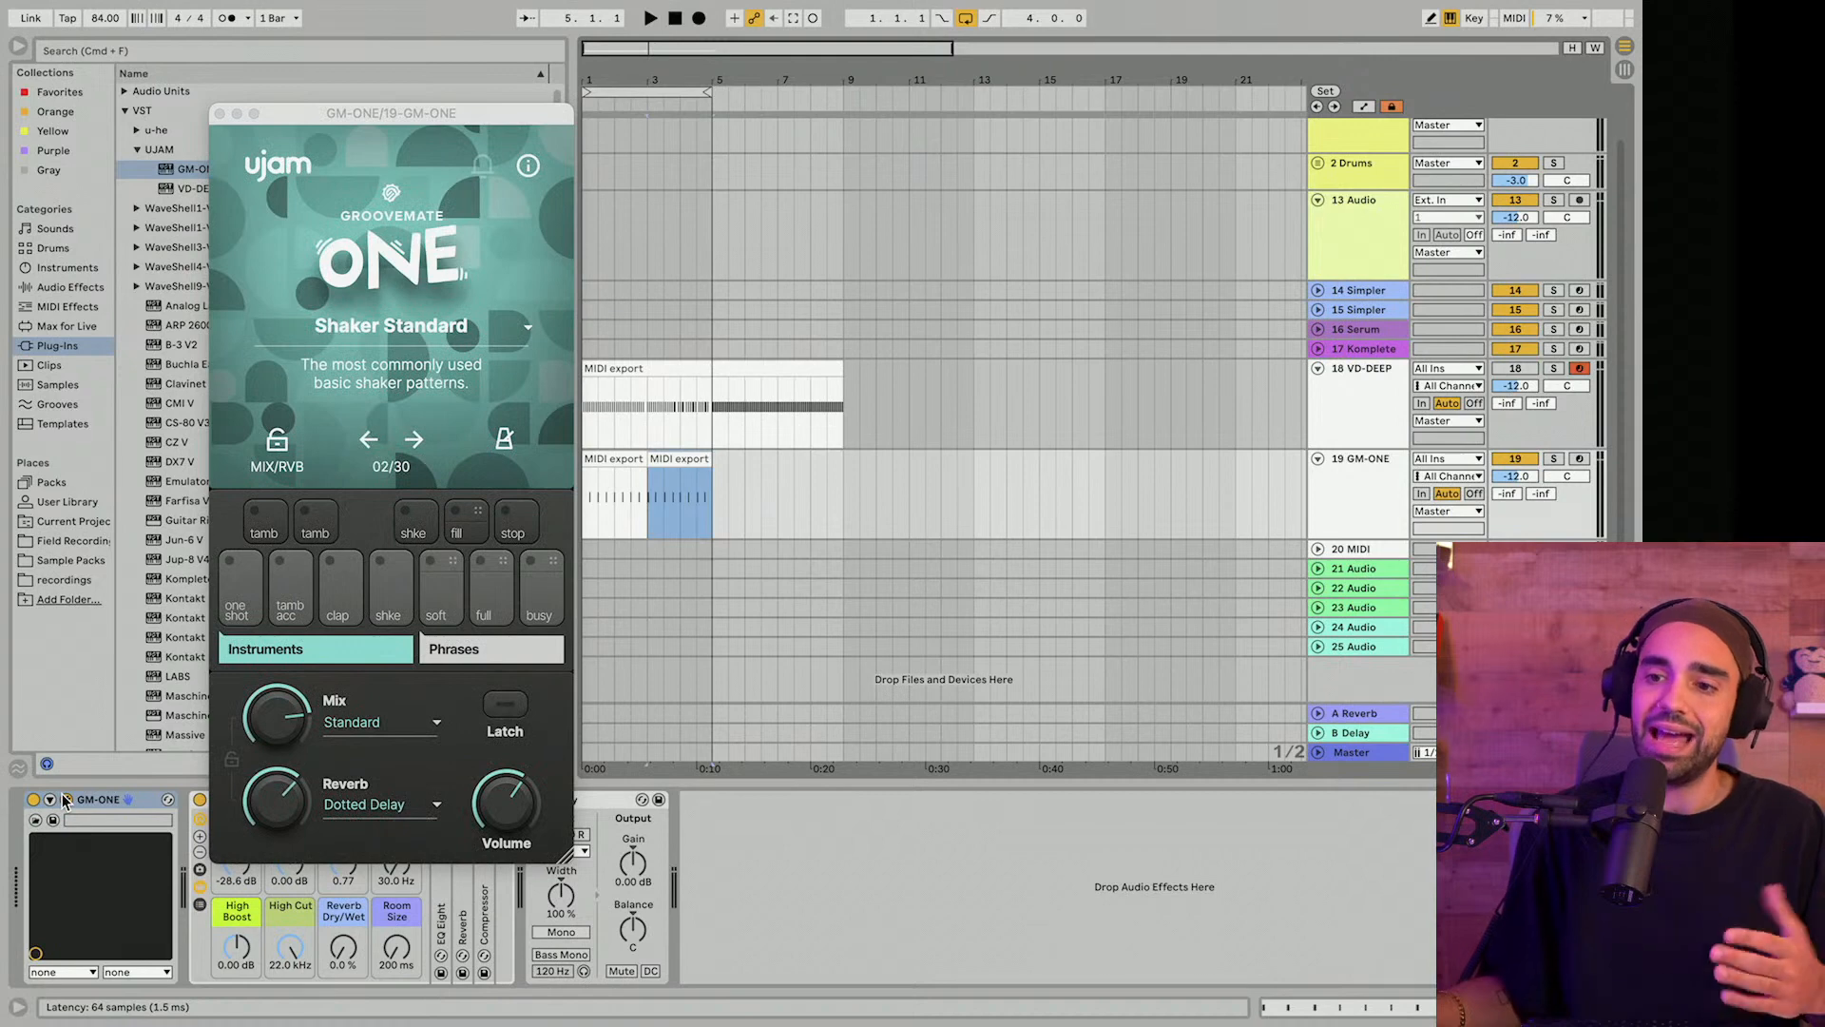
left_click(220, 114)
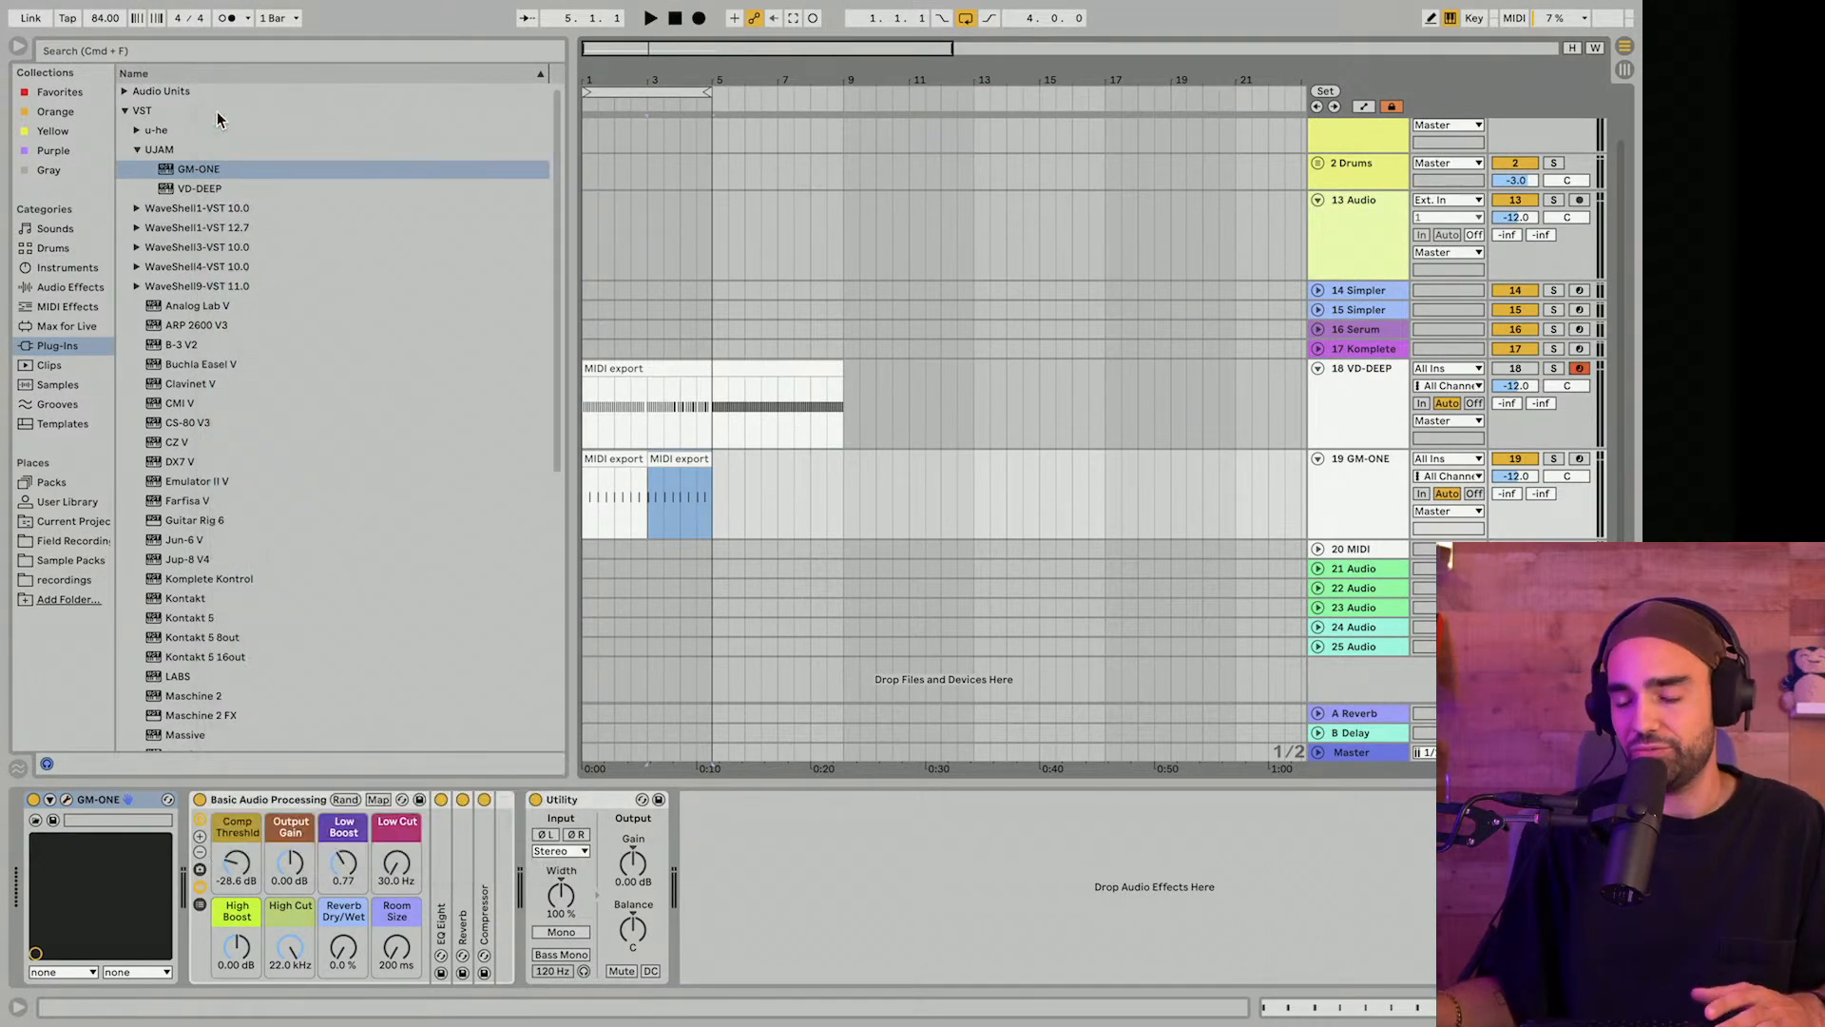
Examine the F3 shaker notes one by one from beat 1 to beat 2.2, and play them together with the hi-hats.
double_click(597, 508)
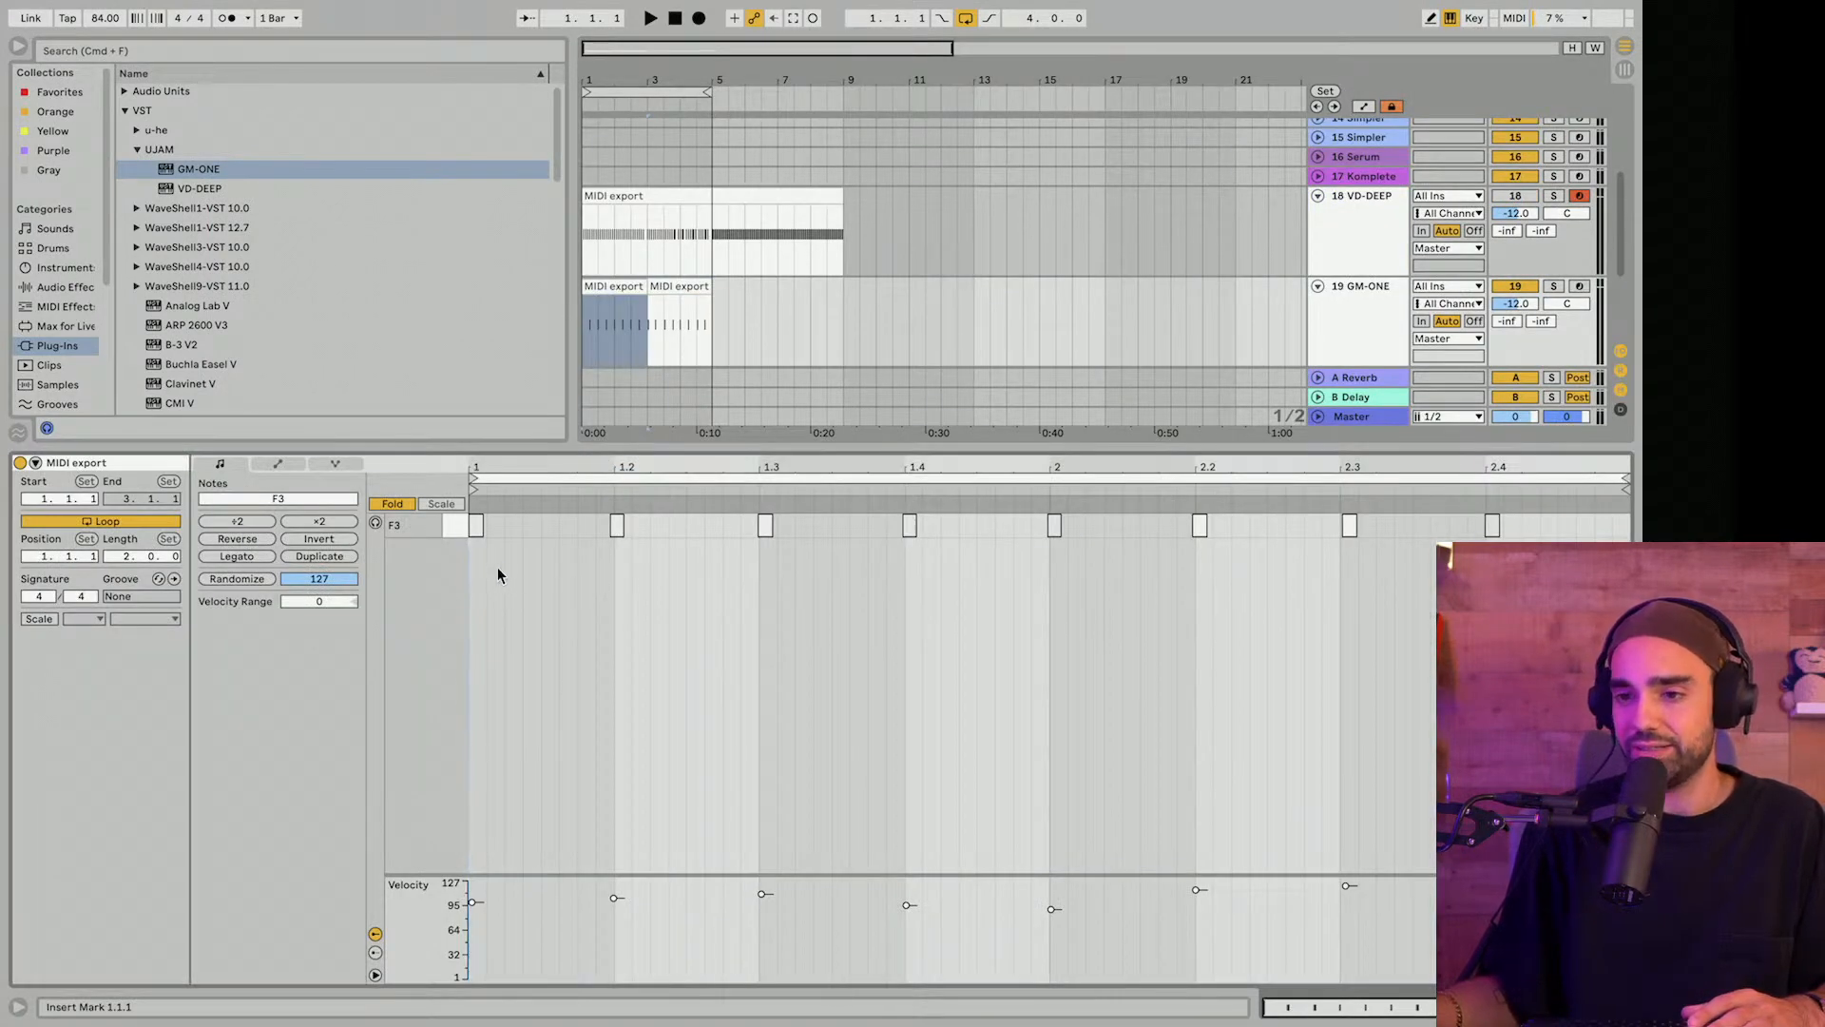
left_click_drag(502, 568, 420, 459)
left_click(628, 581)
left_click_drag(820, 596, 737, 502)
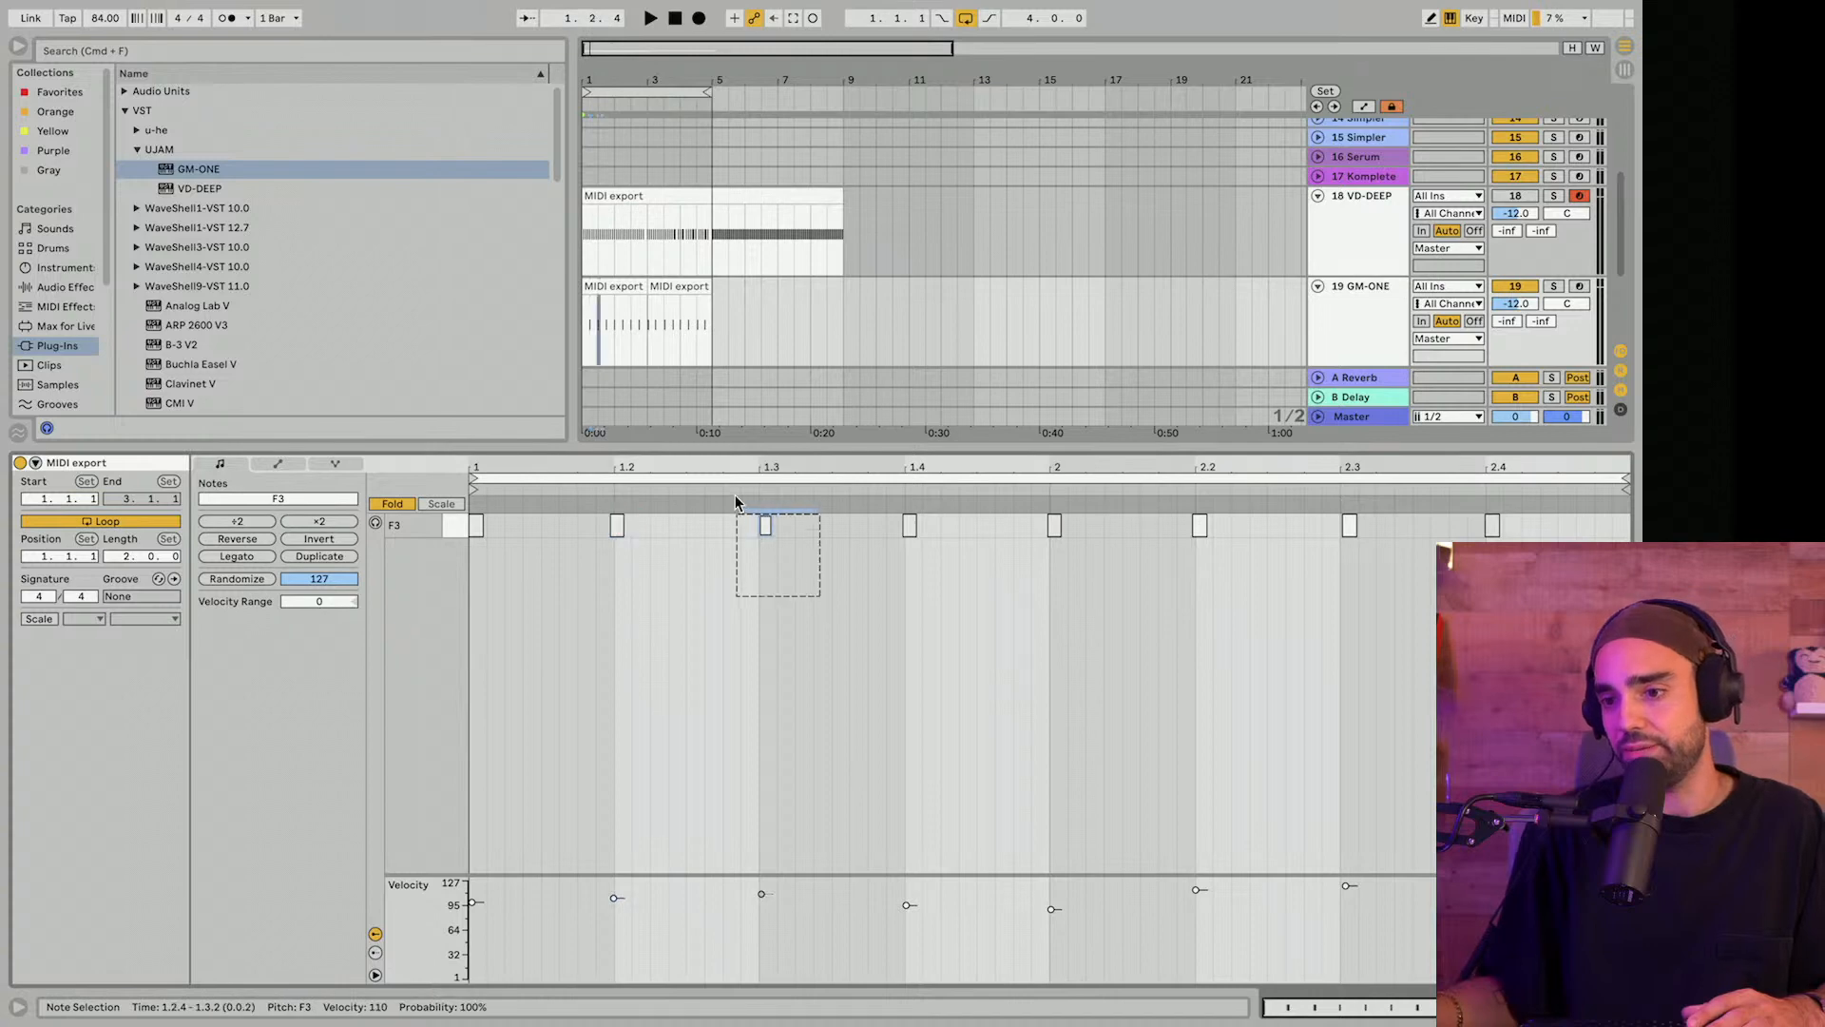
left_click_drag(964, 606, 884, 510)
left_click_drag(1099, 580, 1037, 513)
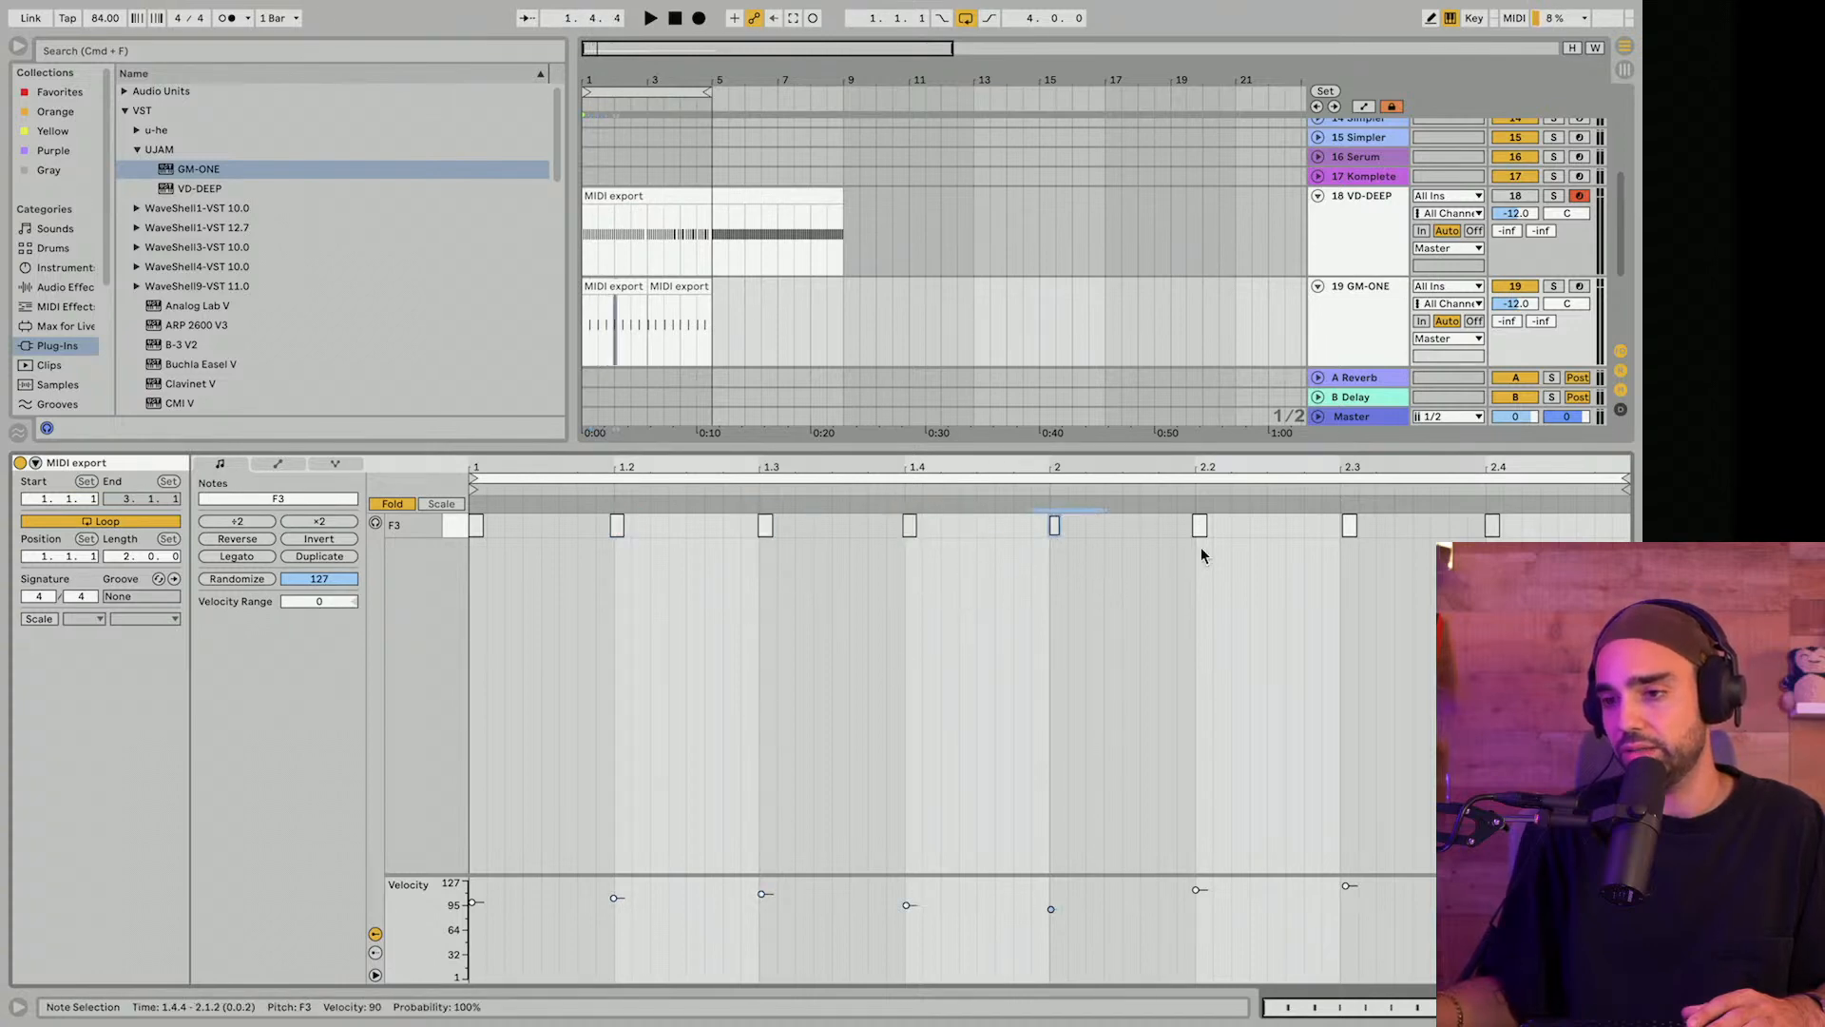
left_click_drag(1200, 545, 1158, 490)
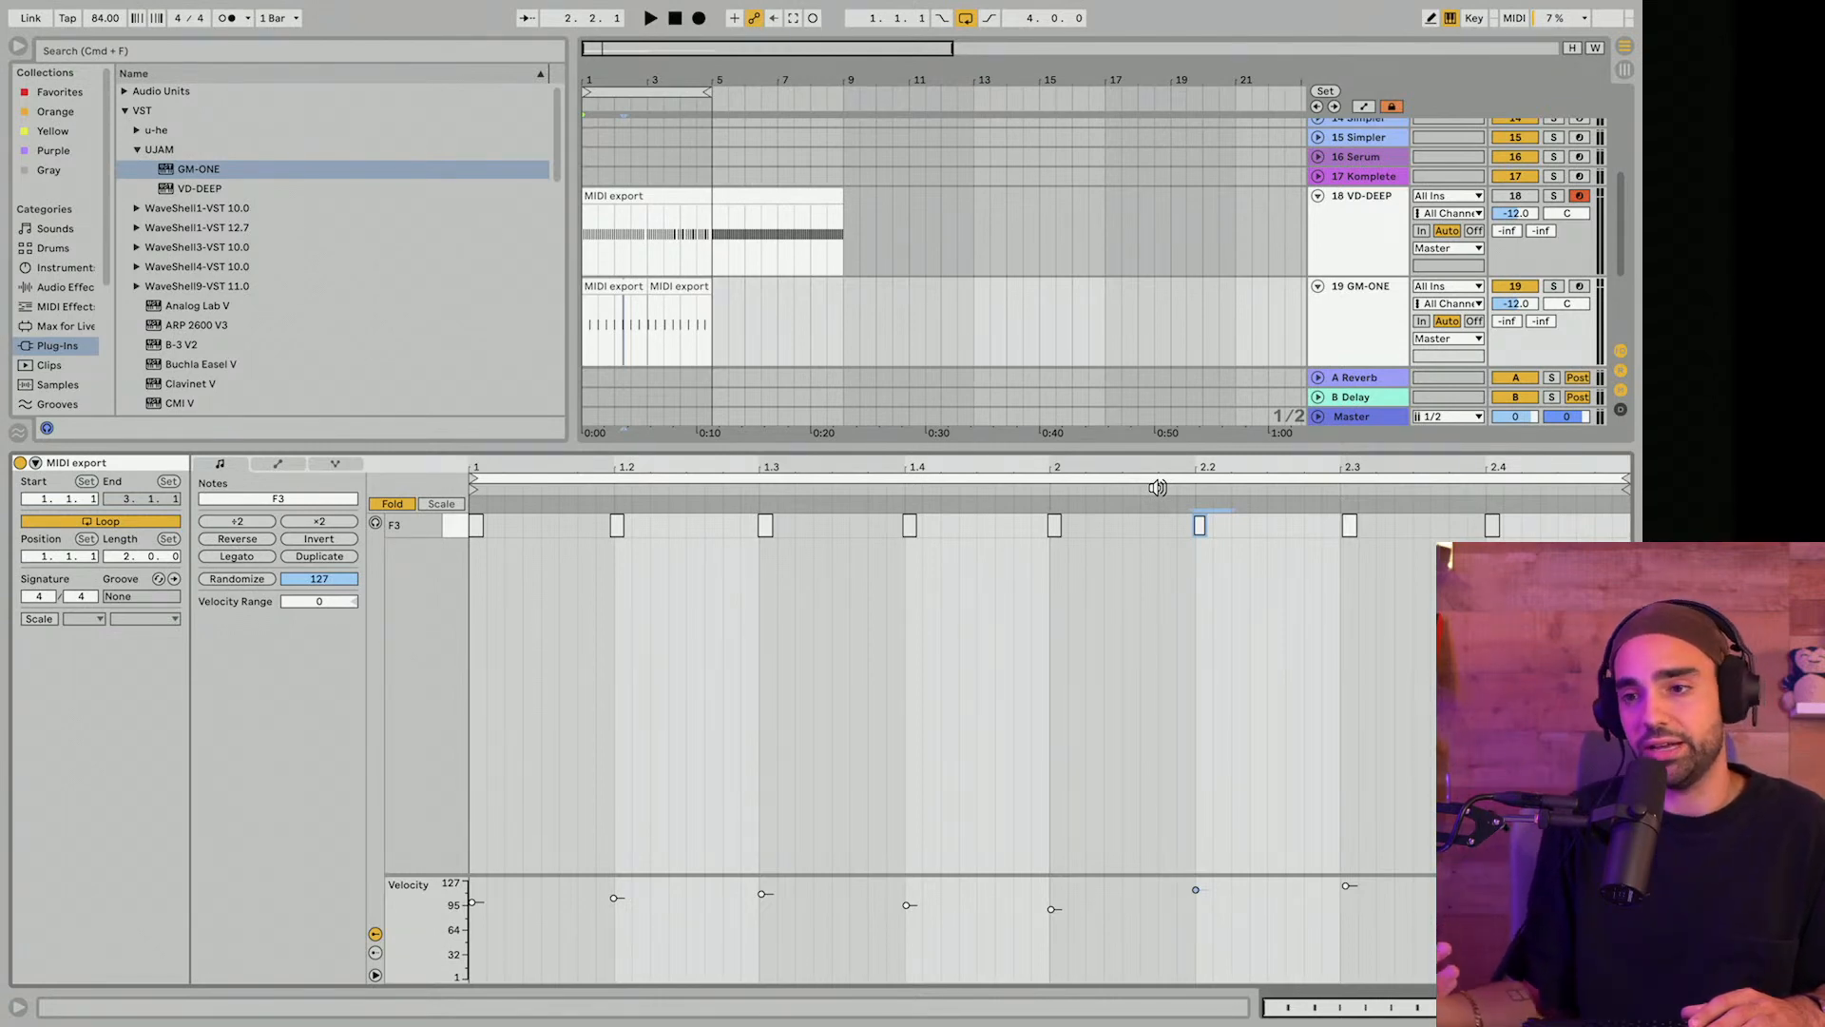
key("space")
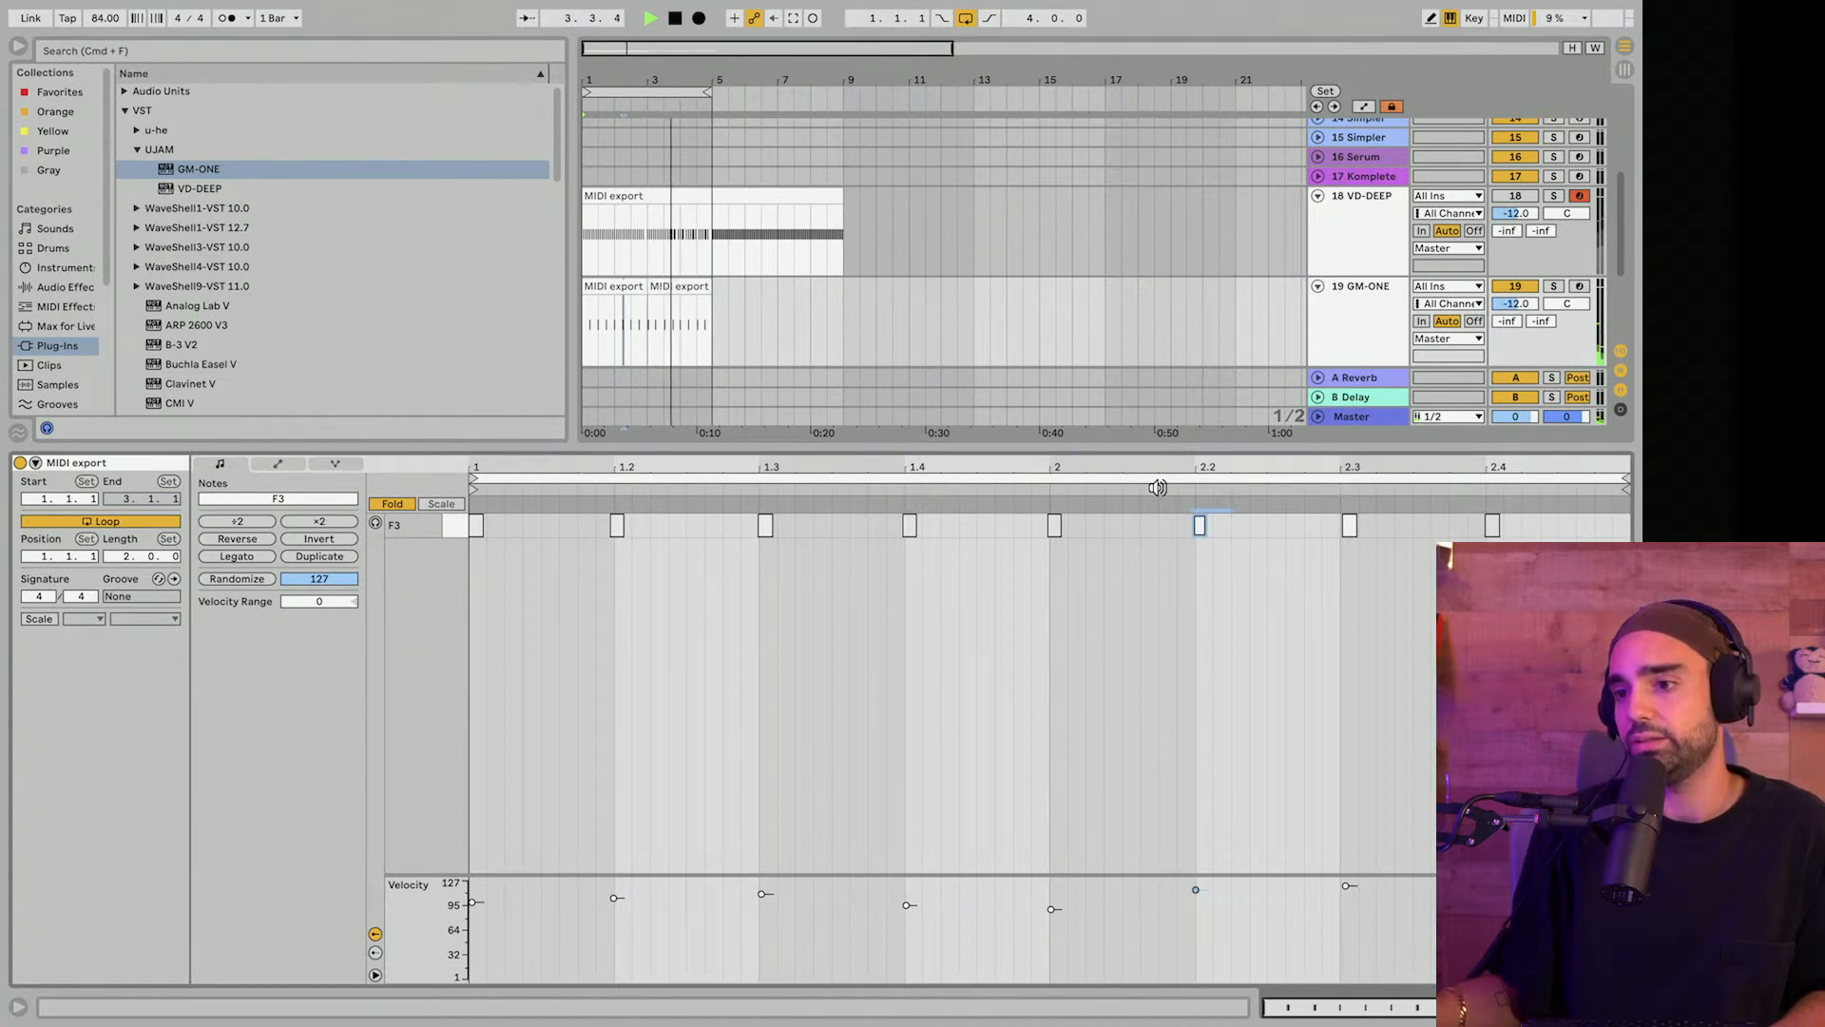
Stop playback and inspect the effect chains of the VD-DEEP and GM-ONE tracks.
key("space")
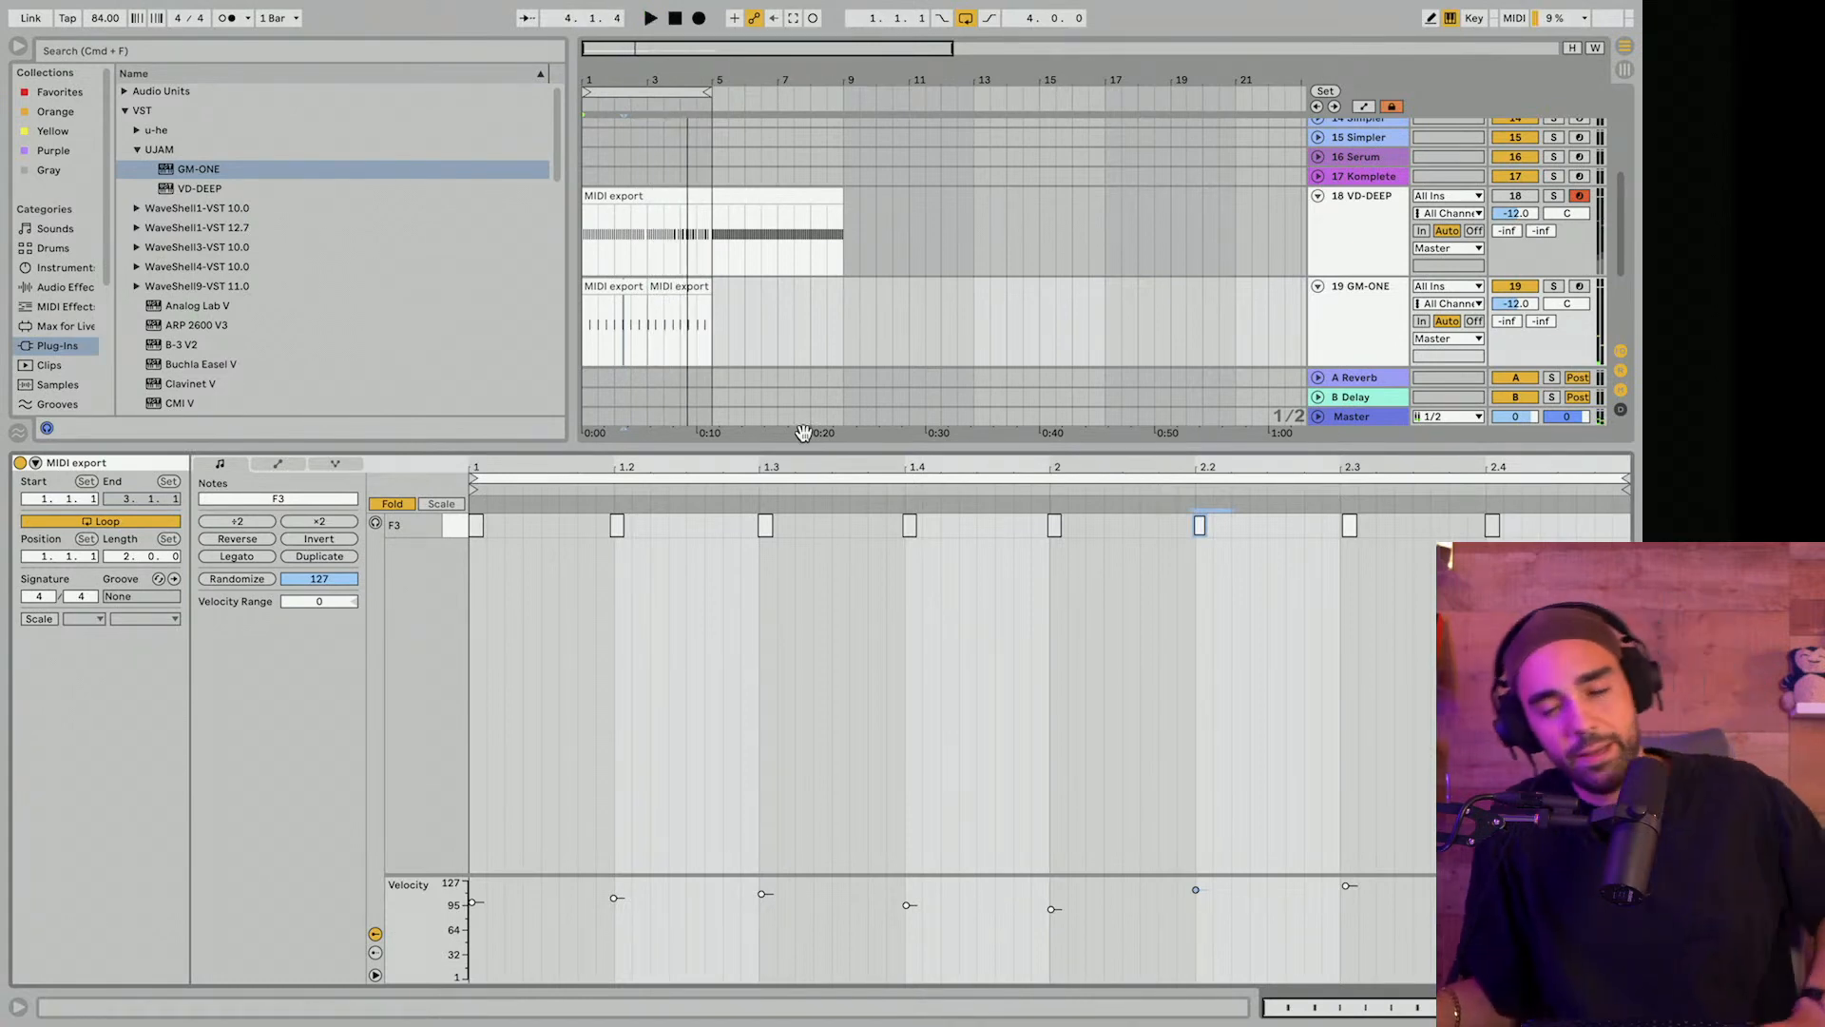
scroll(814, 240, "down", 3)
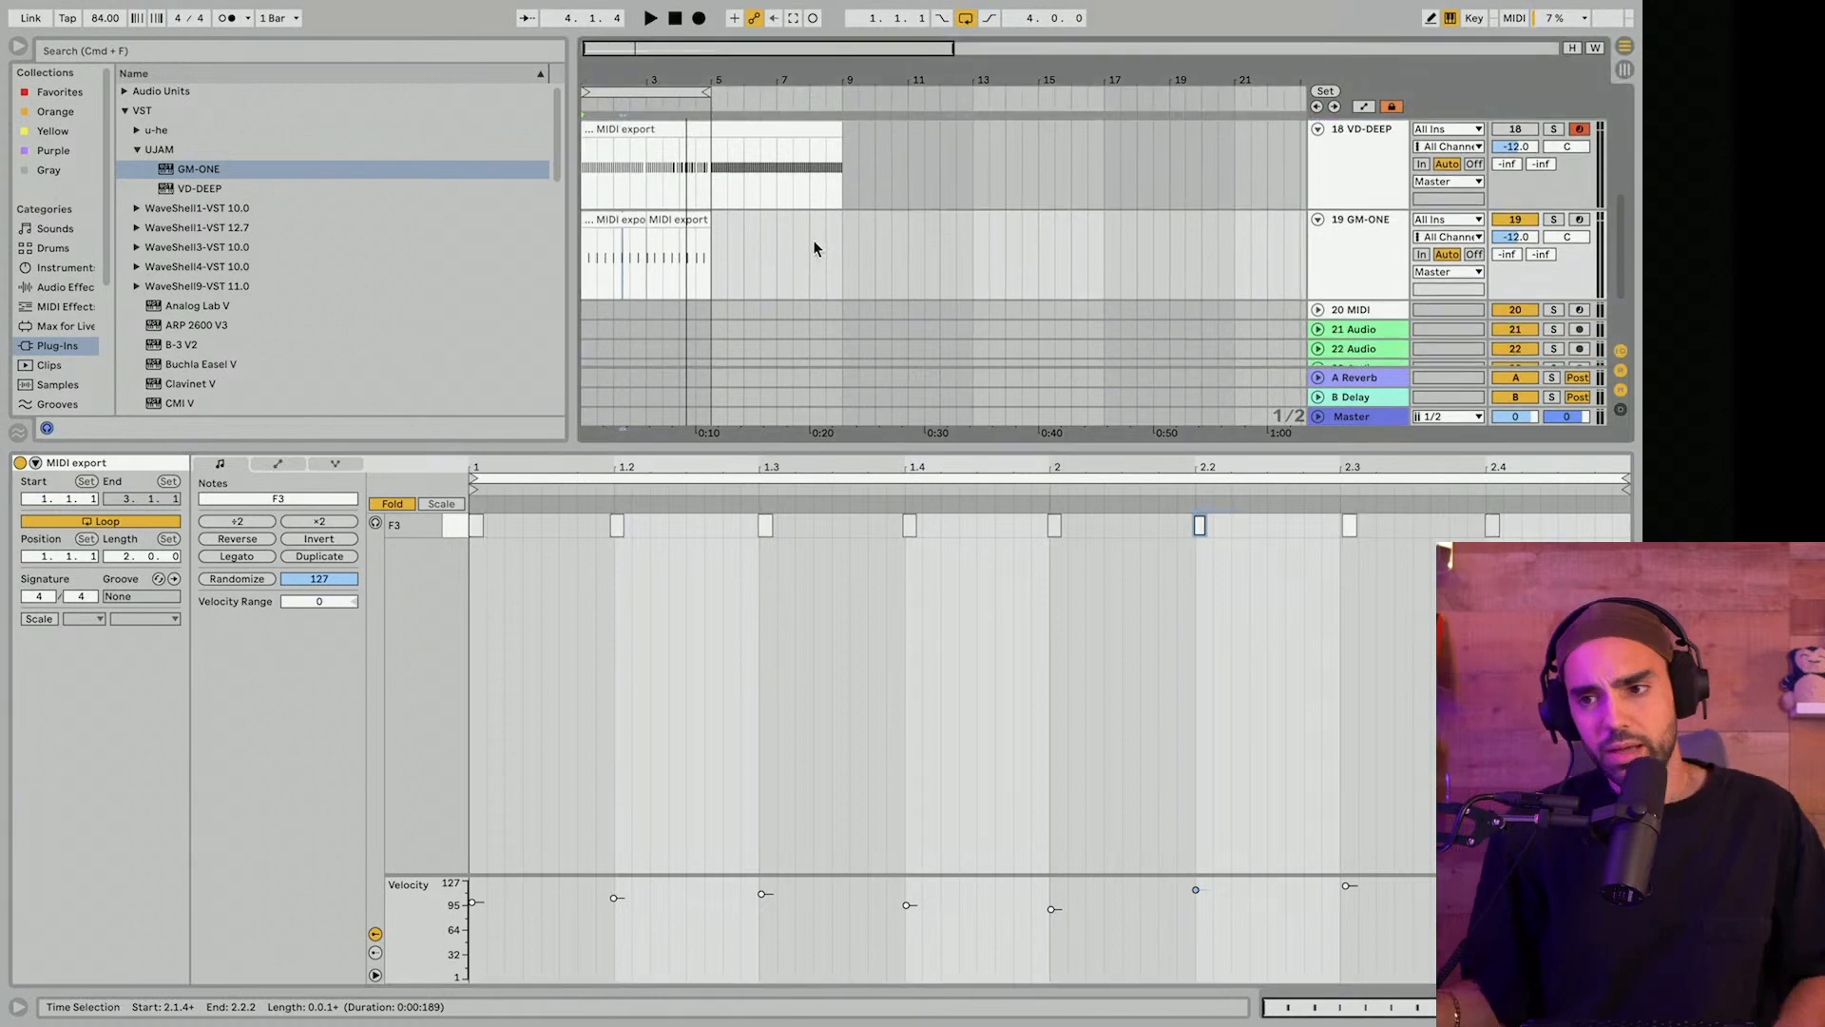
scroll(767, 228, "up", 3)
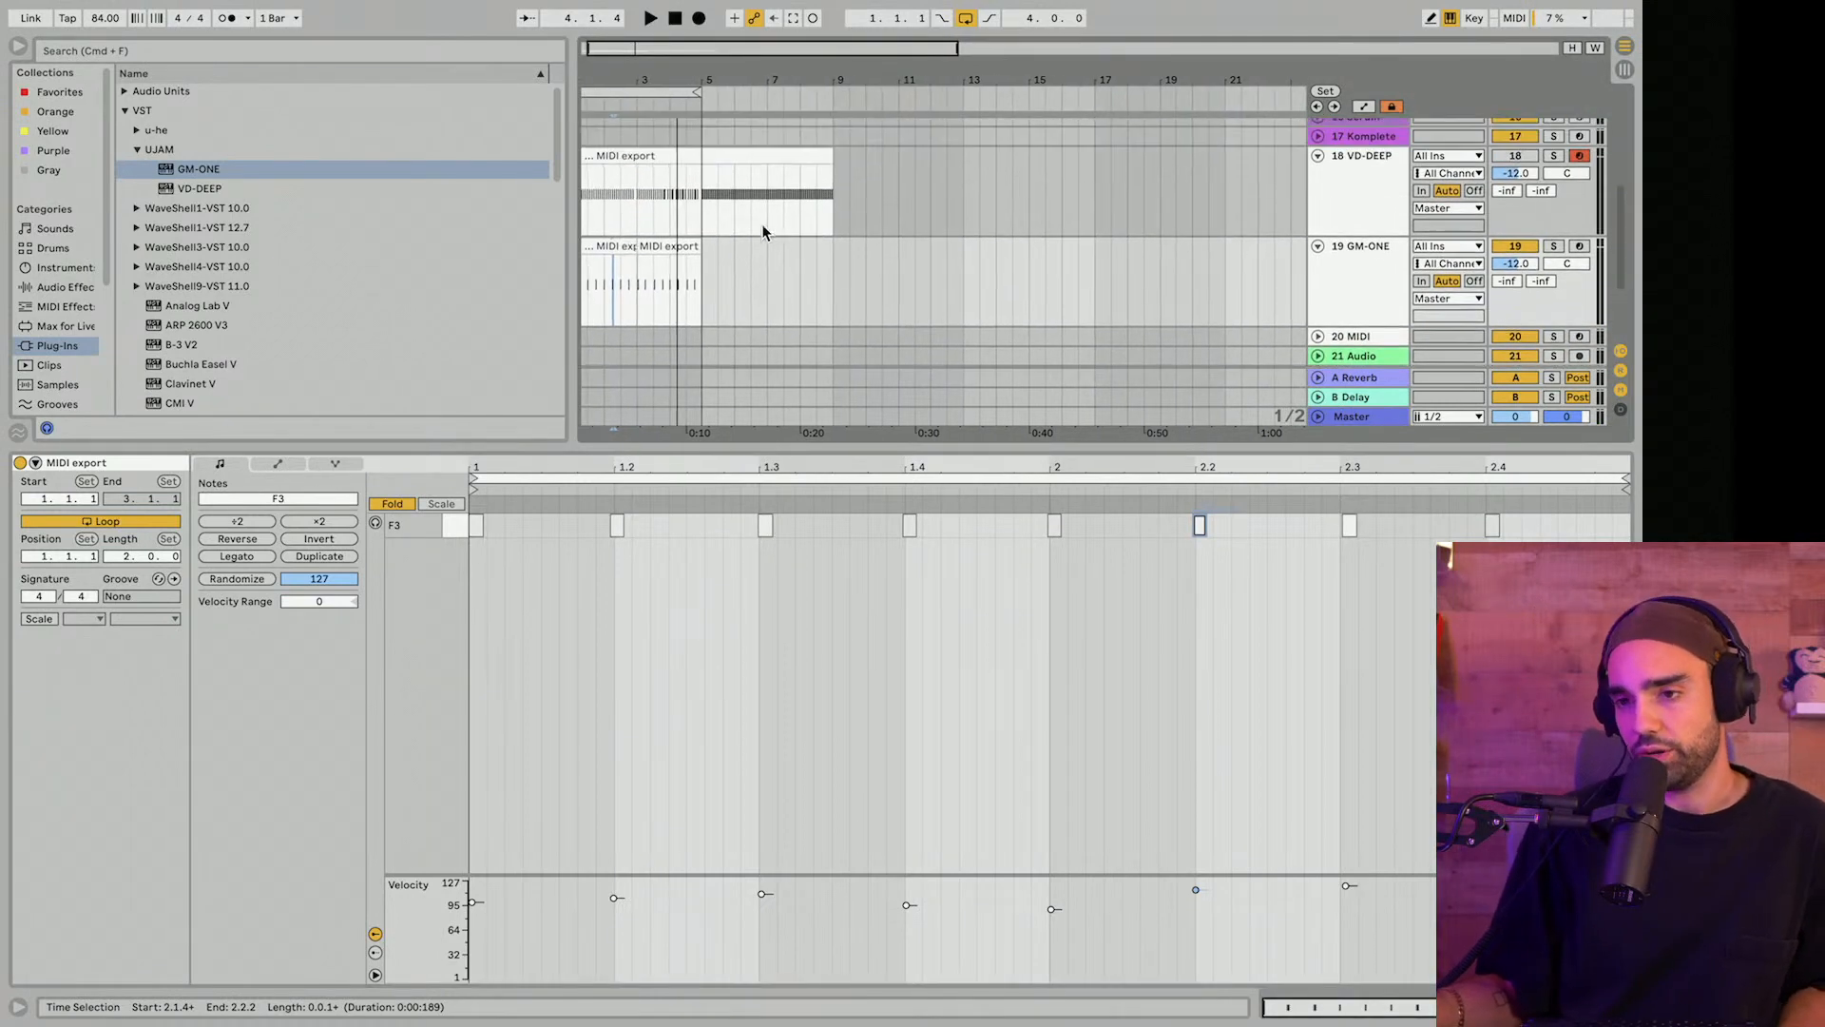
left_click(592, 154)
left_click(1335, 200)
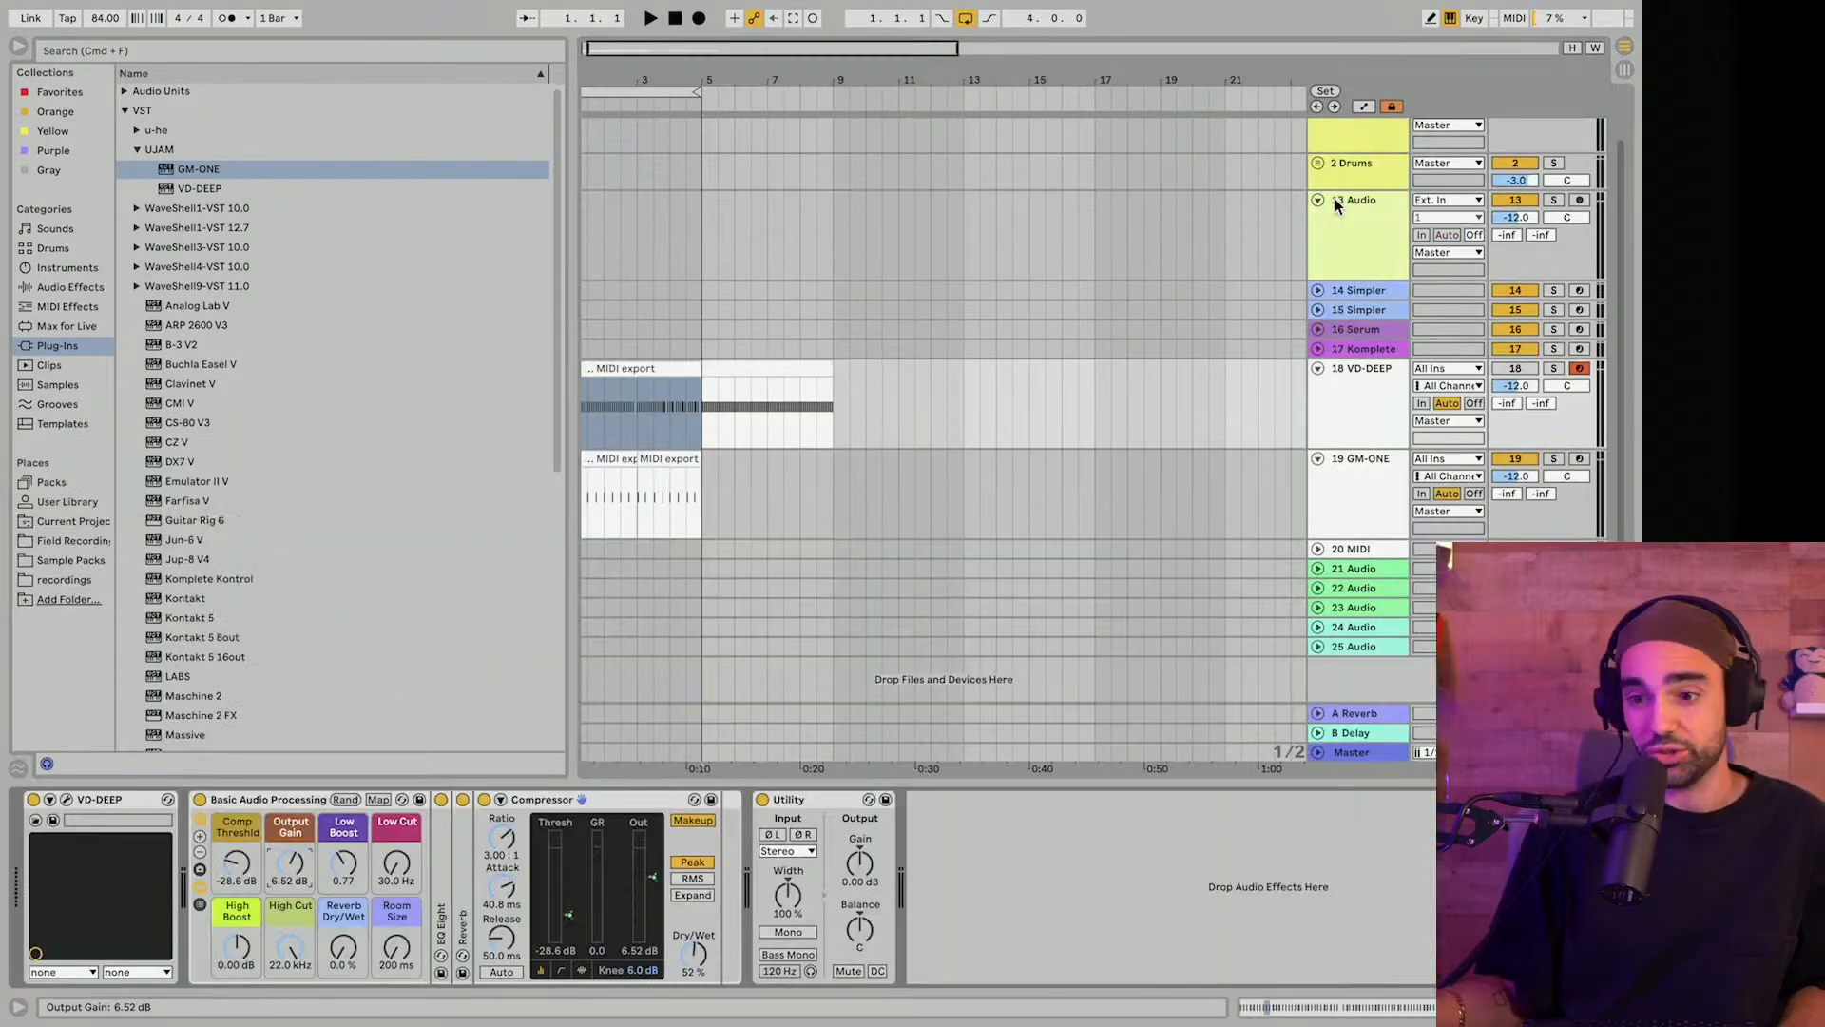
left_click(1389, 494)
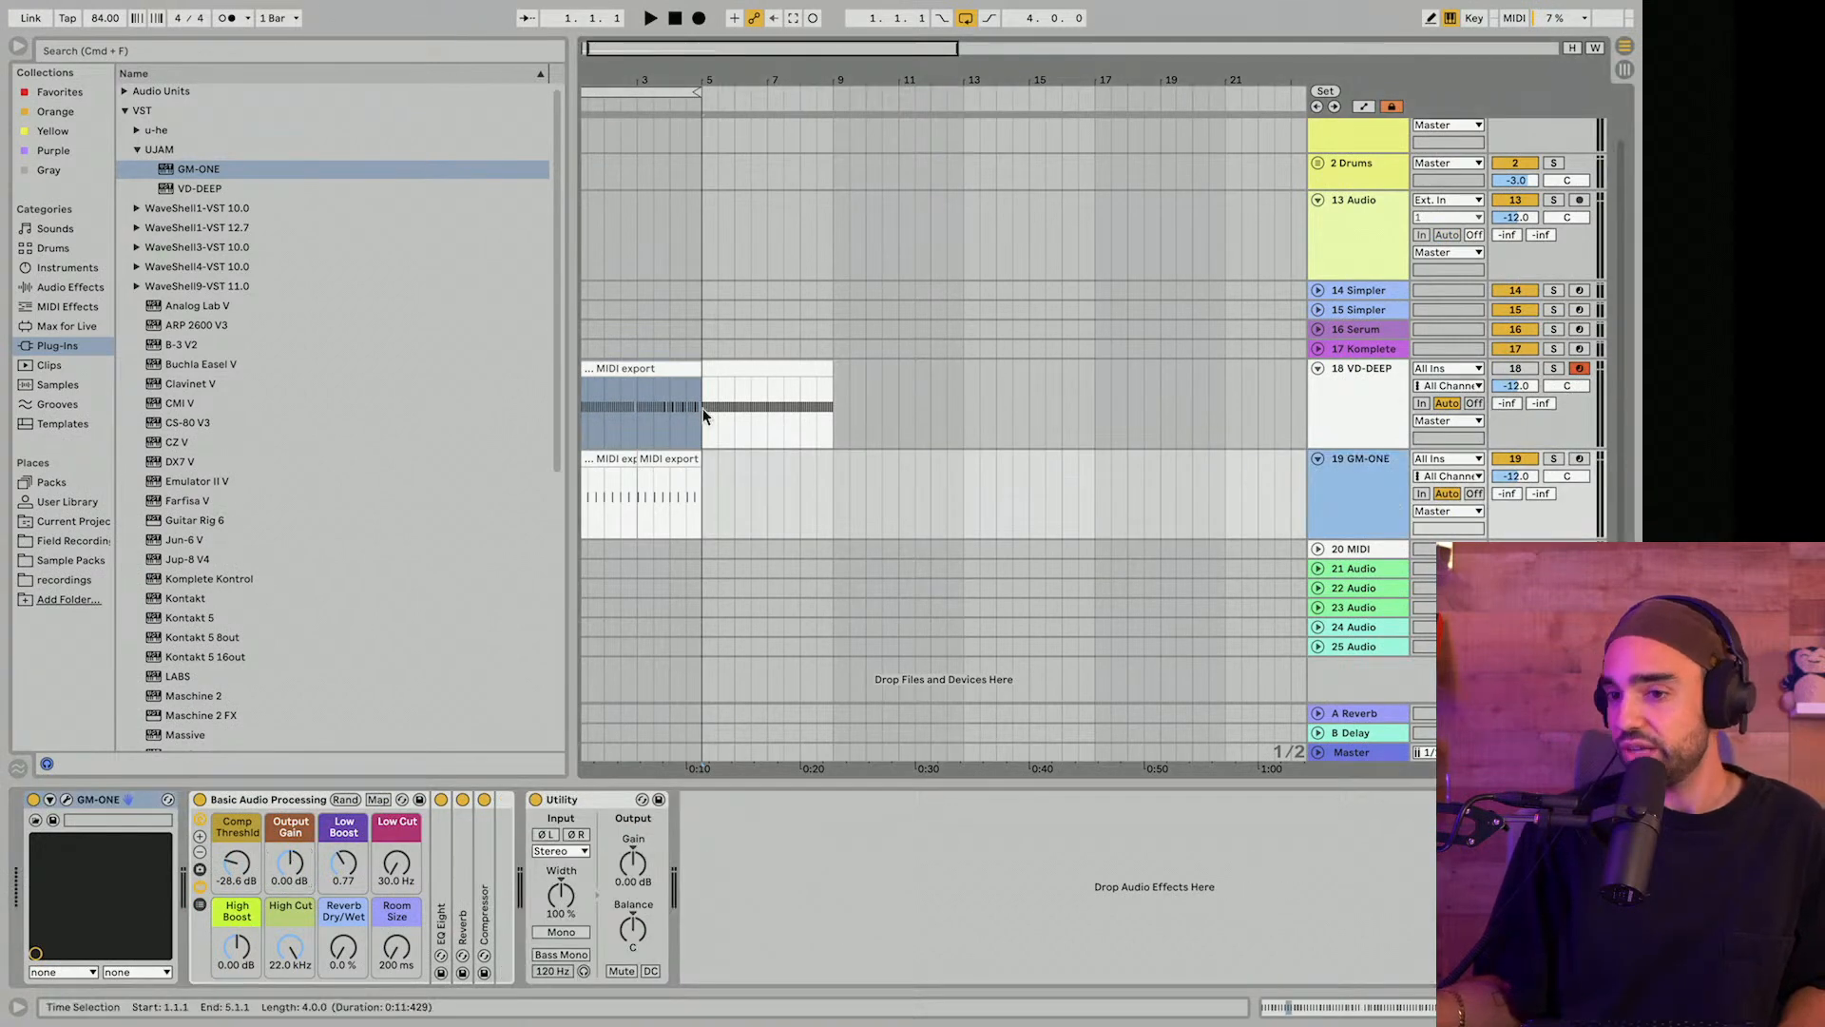
scroll(694, 409, "up", 2)
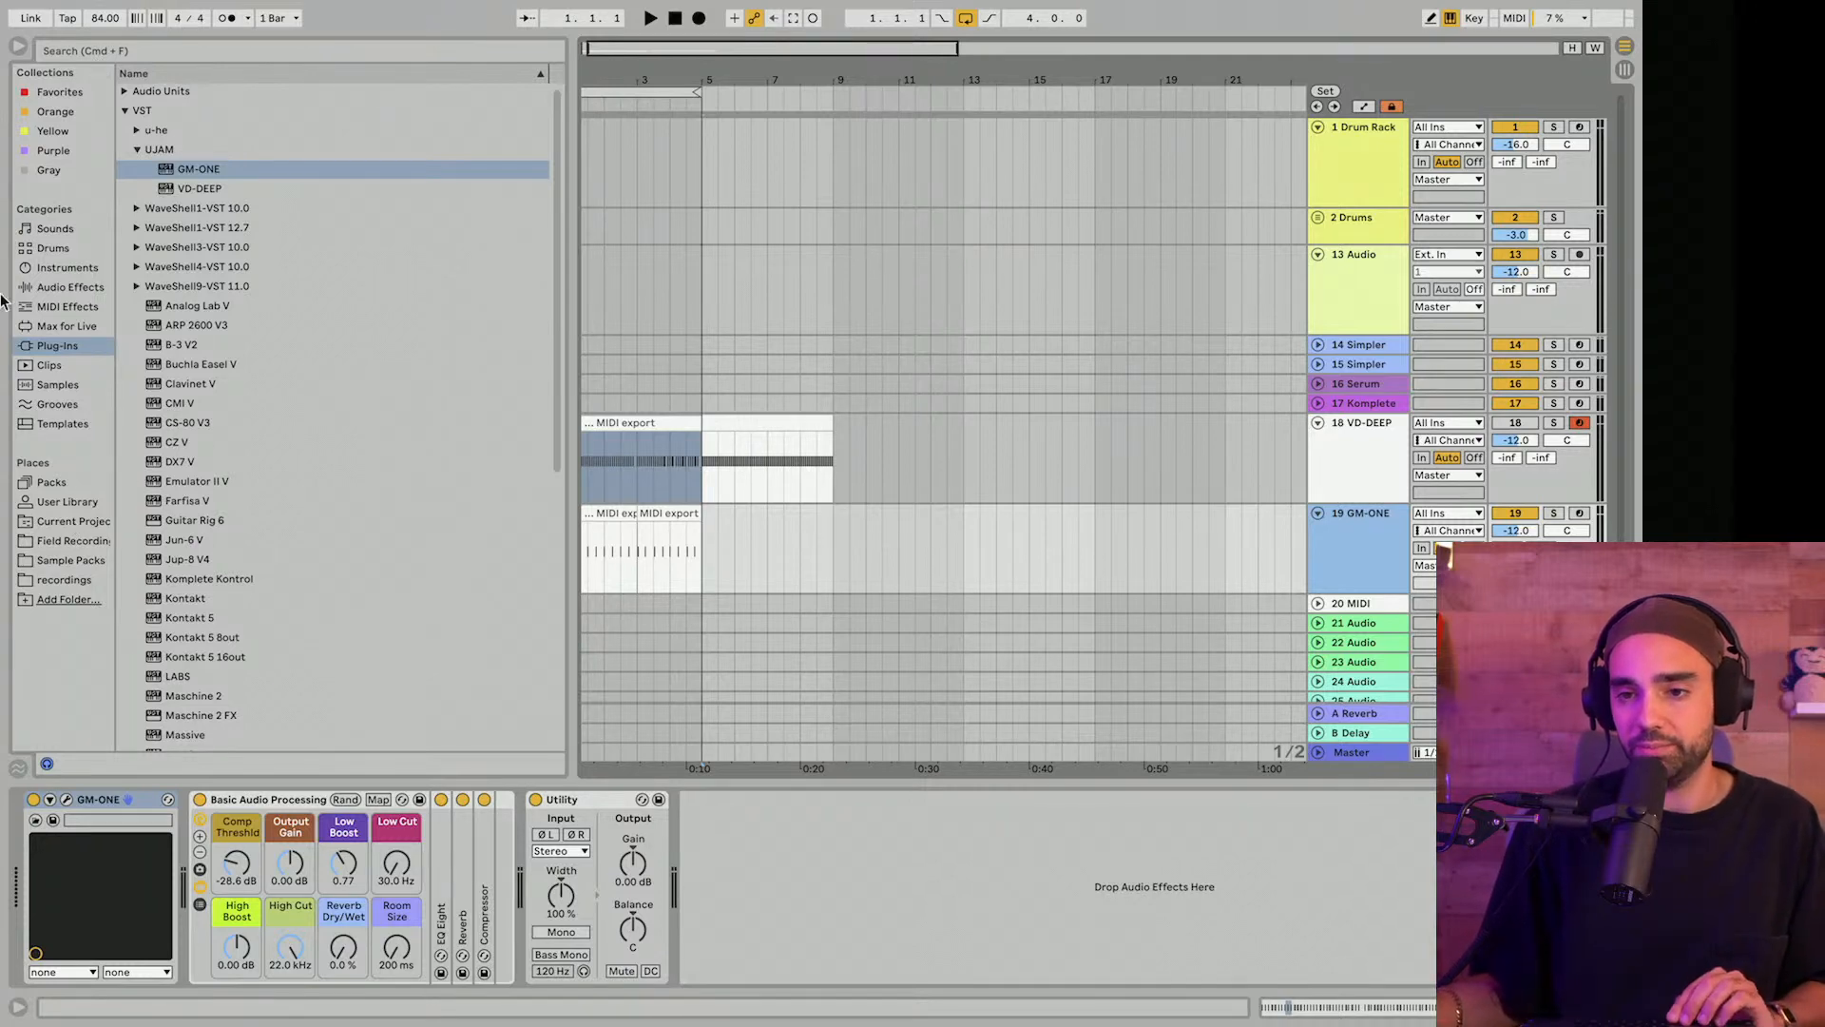
Search the Sample Packs for "hihat" and open the One-Shots folder of ADSR #ProducerLife - LoFi.
left_click(99, 561)
left_click(121, 51)
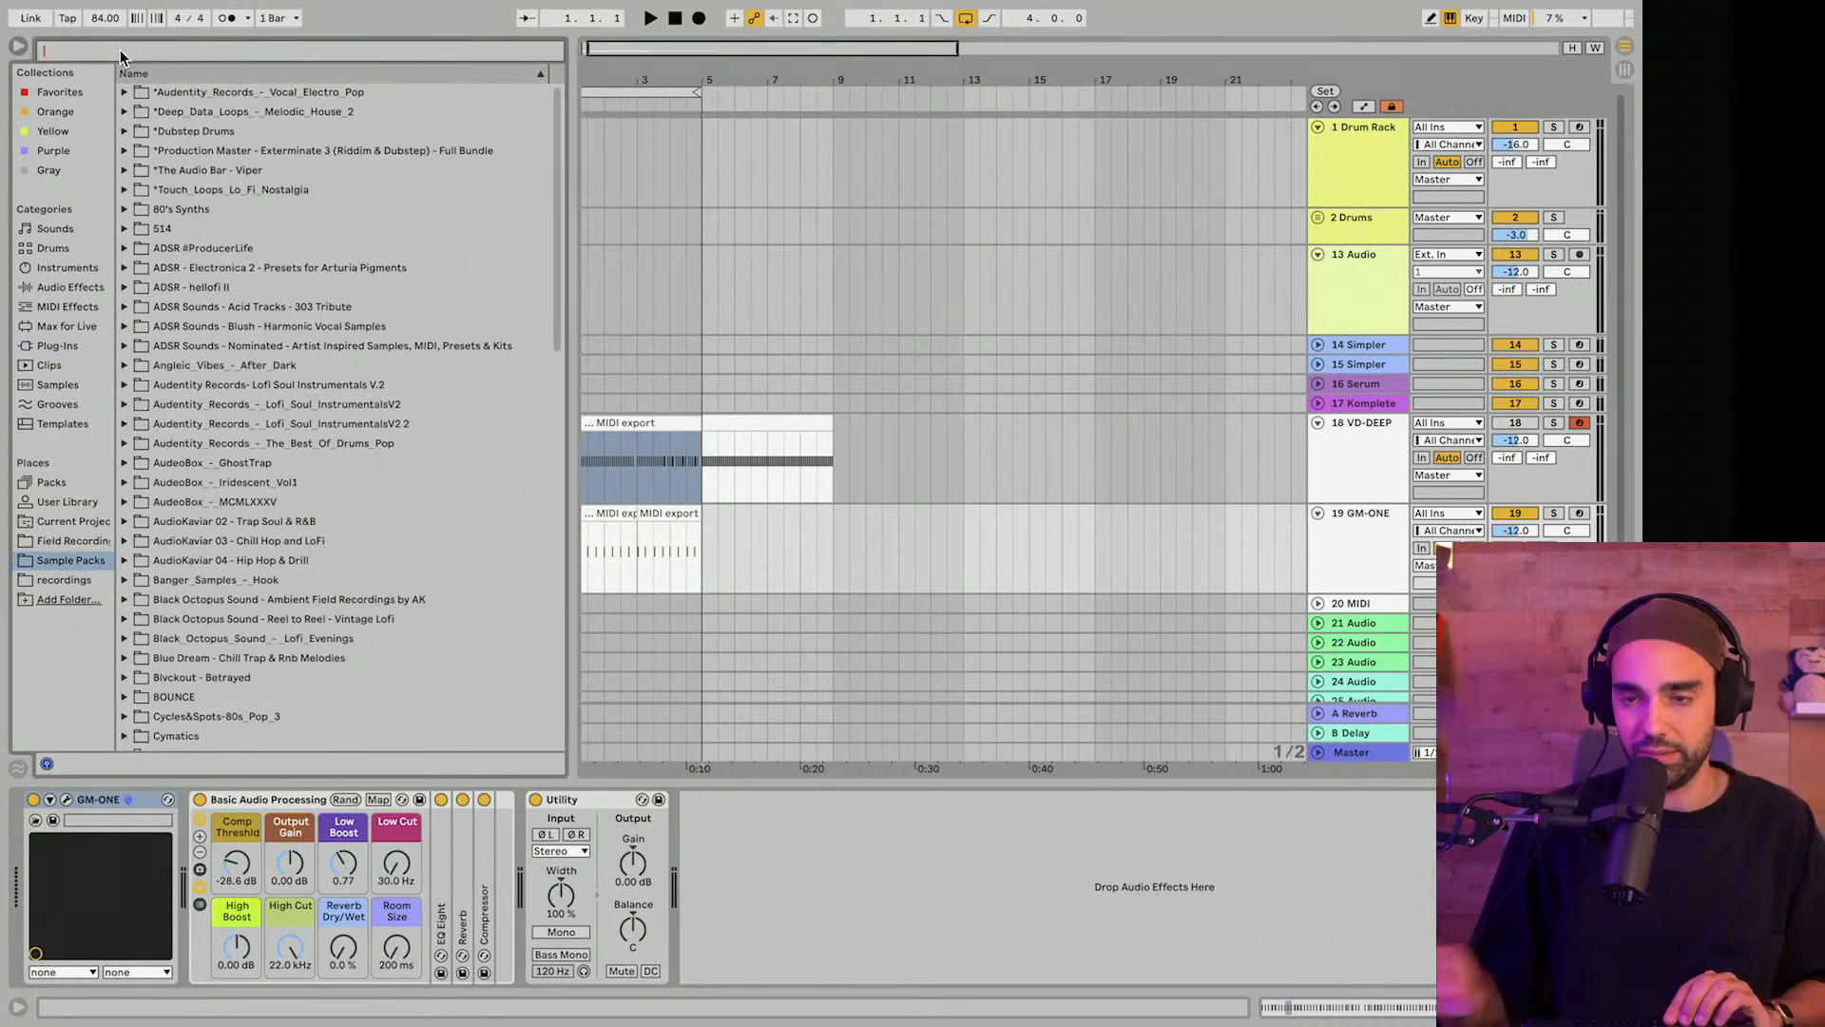
type("hihat")
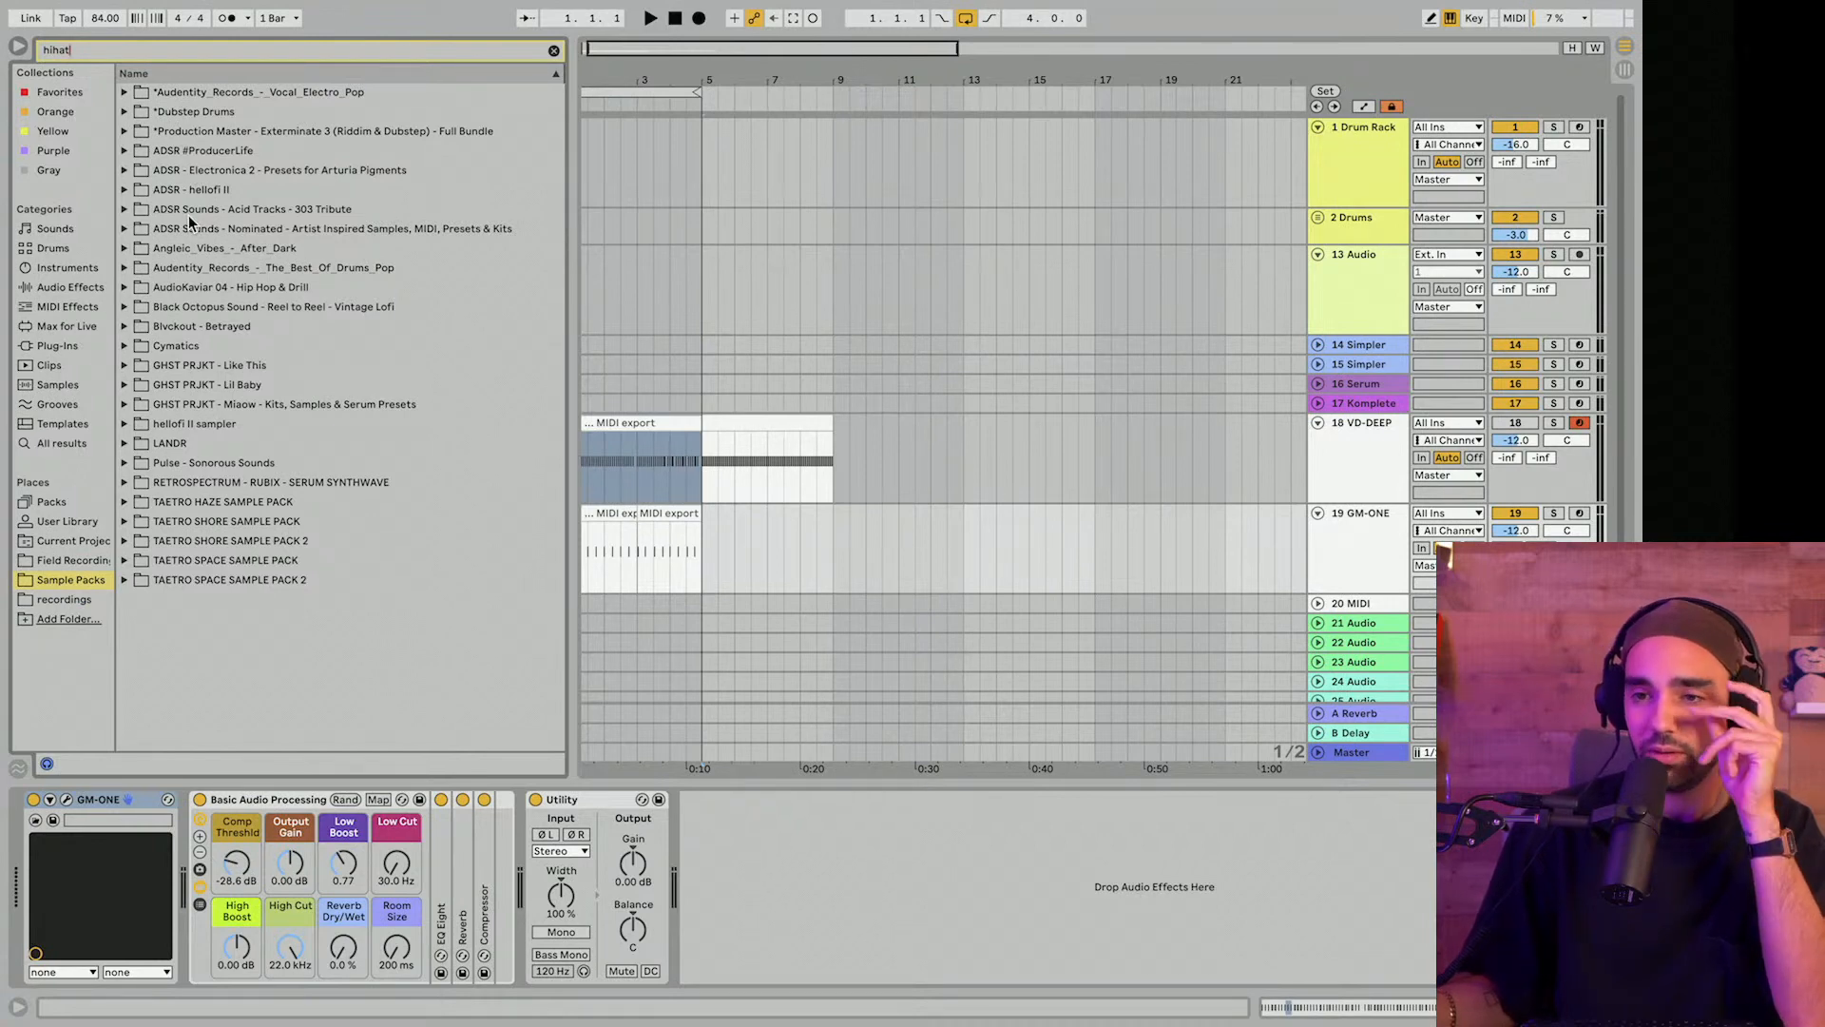
left_click(123, 152)
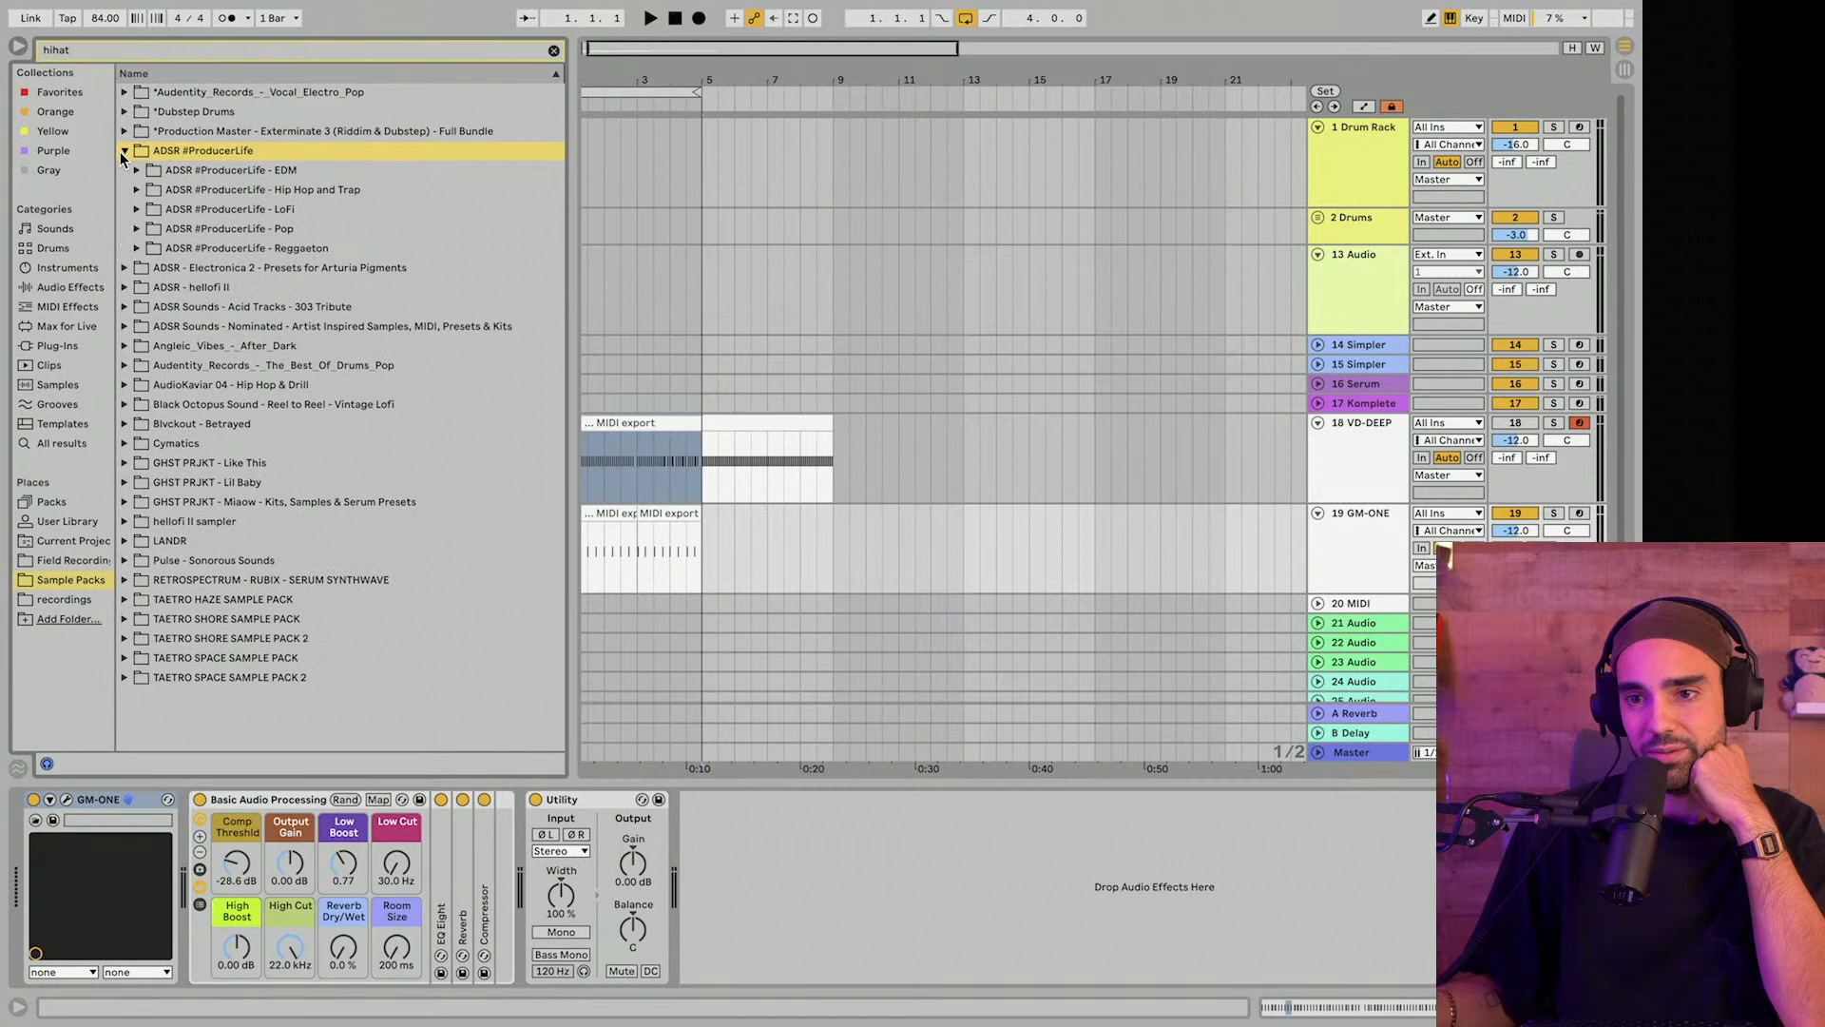
left_click(143, 229)
left_click(139, 210)
left_click(148, 228)
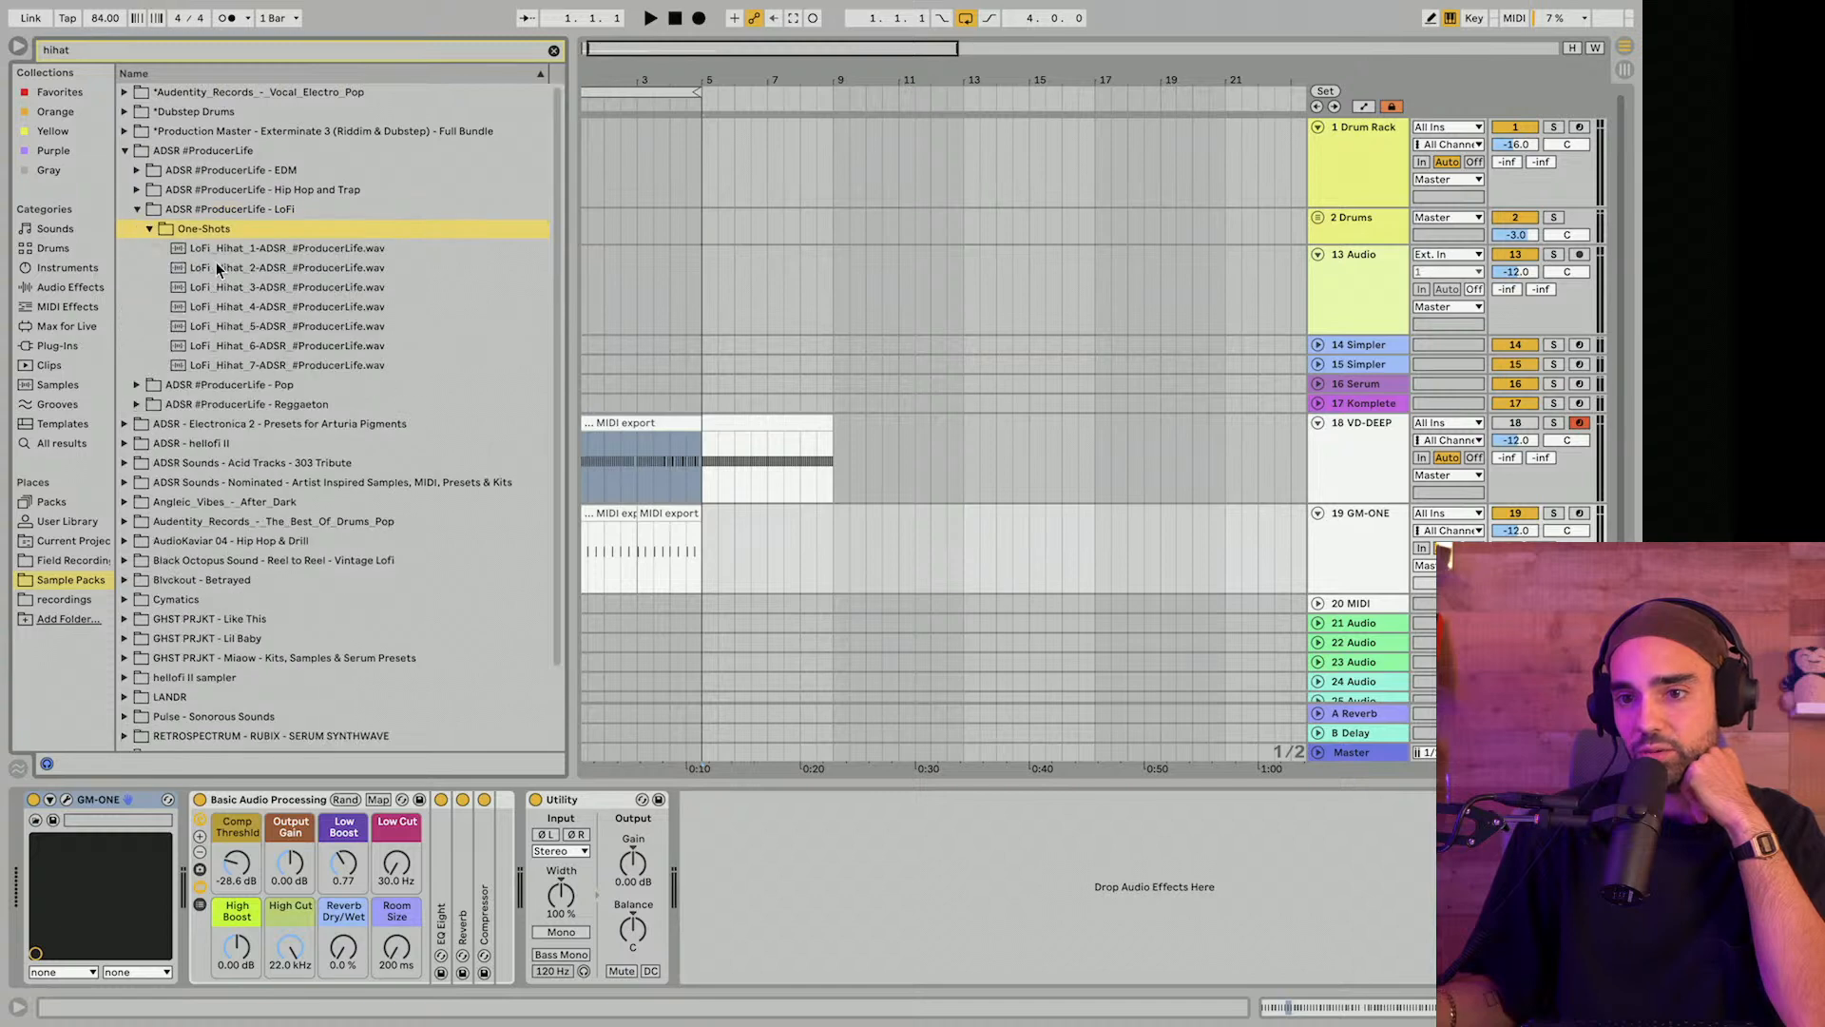
Audition the LoFi_Hihat one-shots against each other and pick LoFi_Hihat_1.
left_click(215, 266)
left_click(226, 321)
left_click(222, 303)
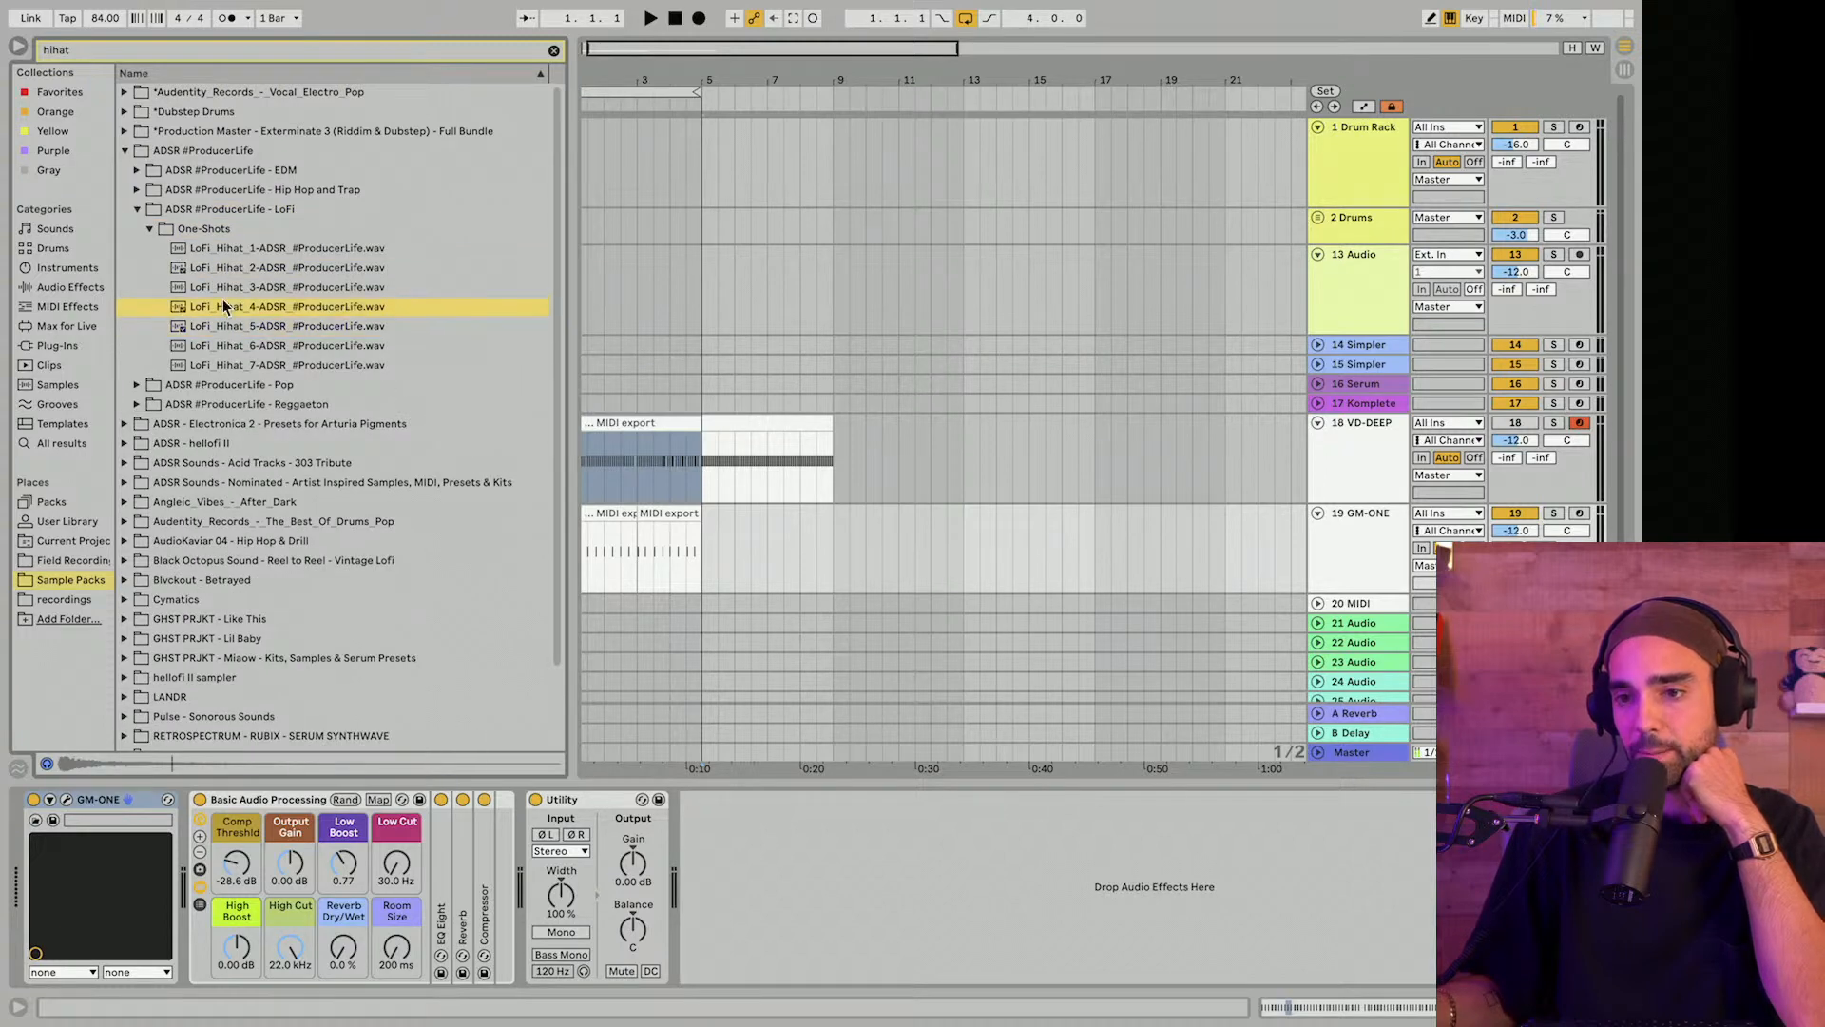
left_click(217, 270)
left_click(212, 235)
left_click(211, 249)
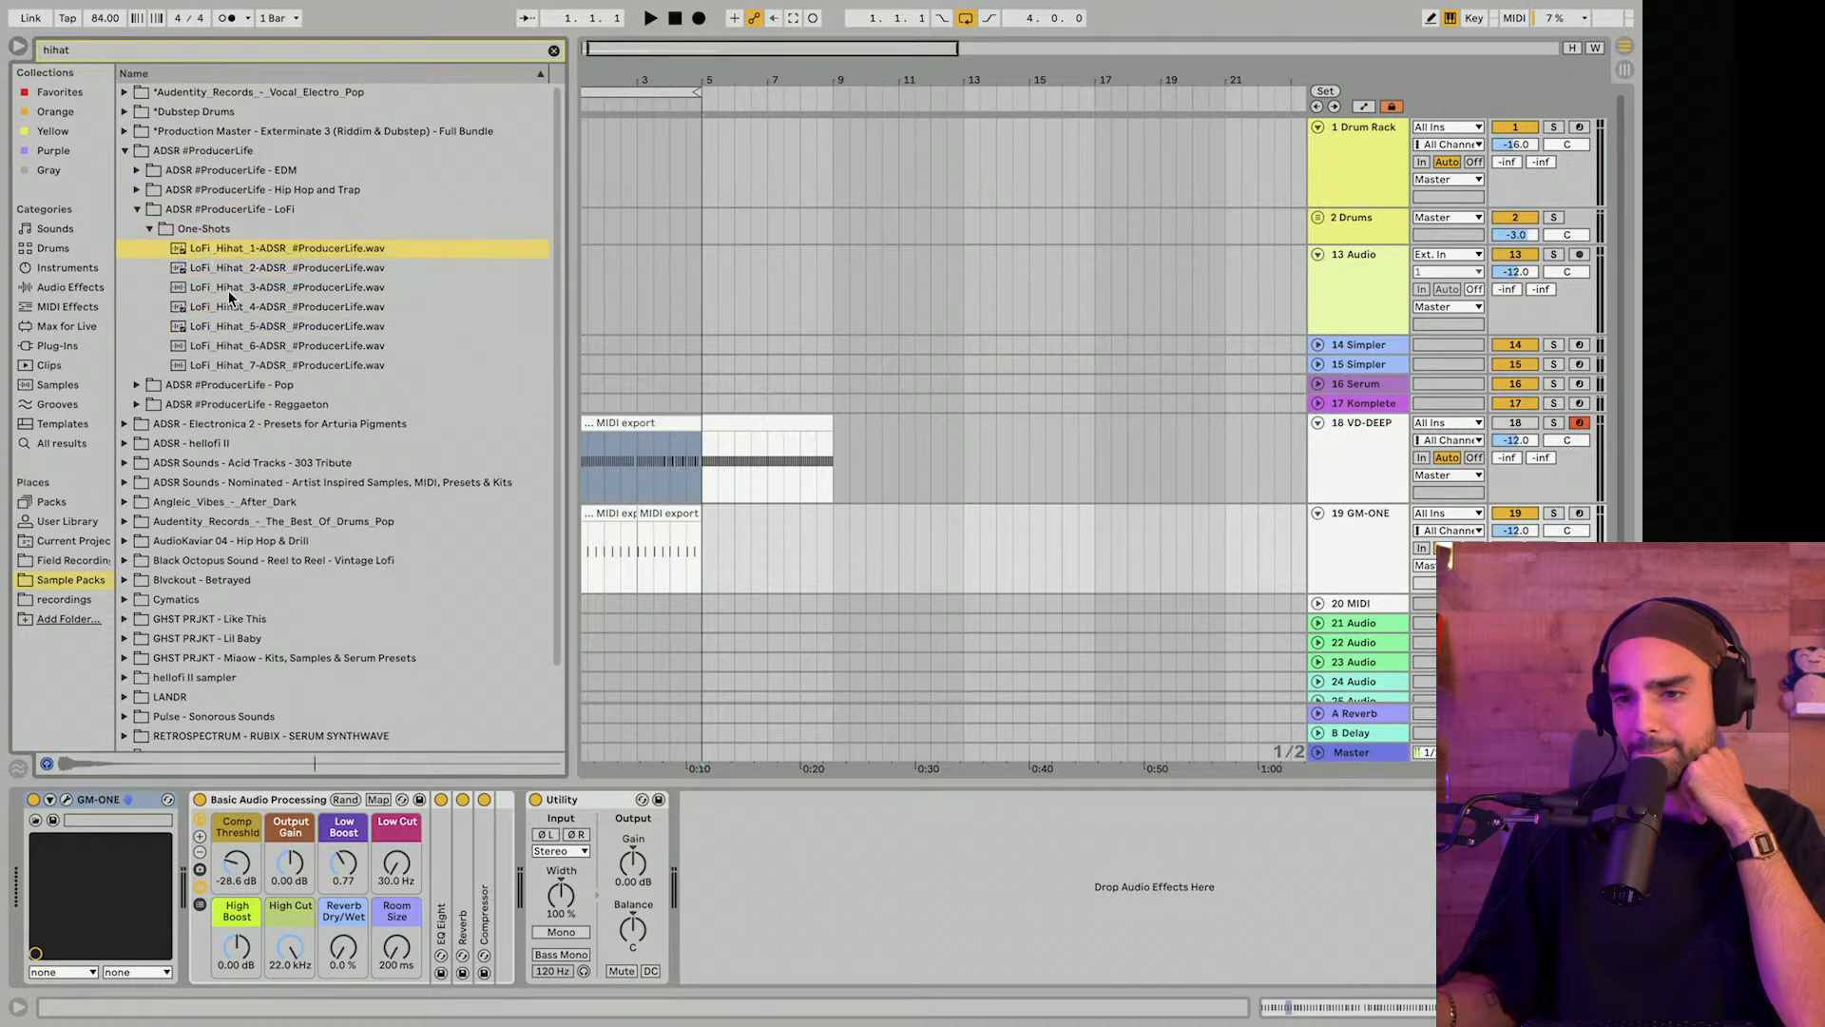
left_click(232, 306)
left_click(238, 345)
left_click(239, 365)
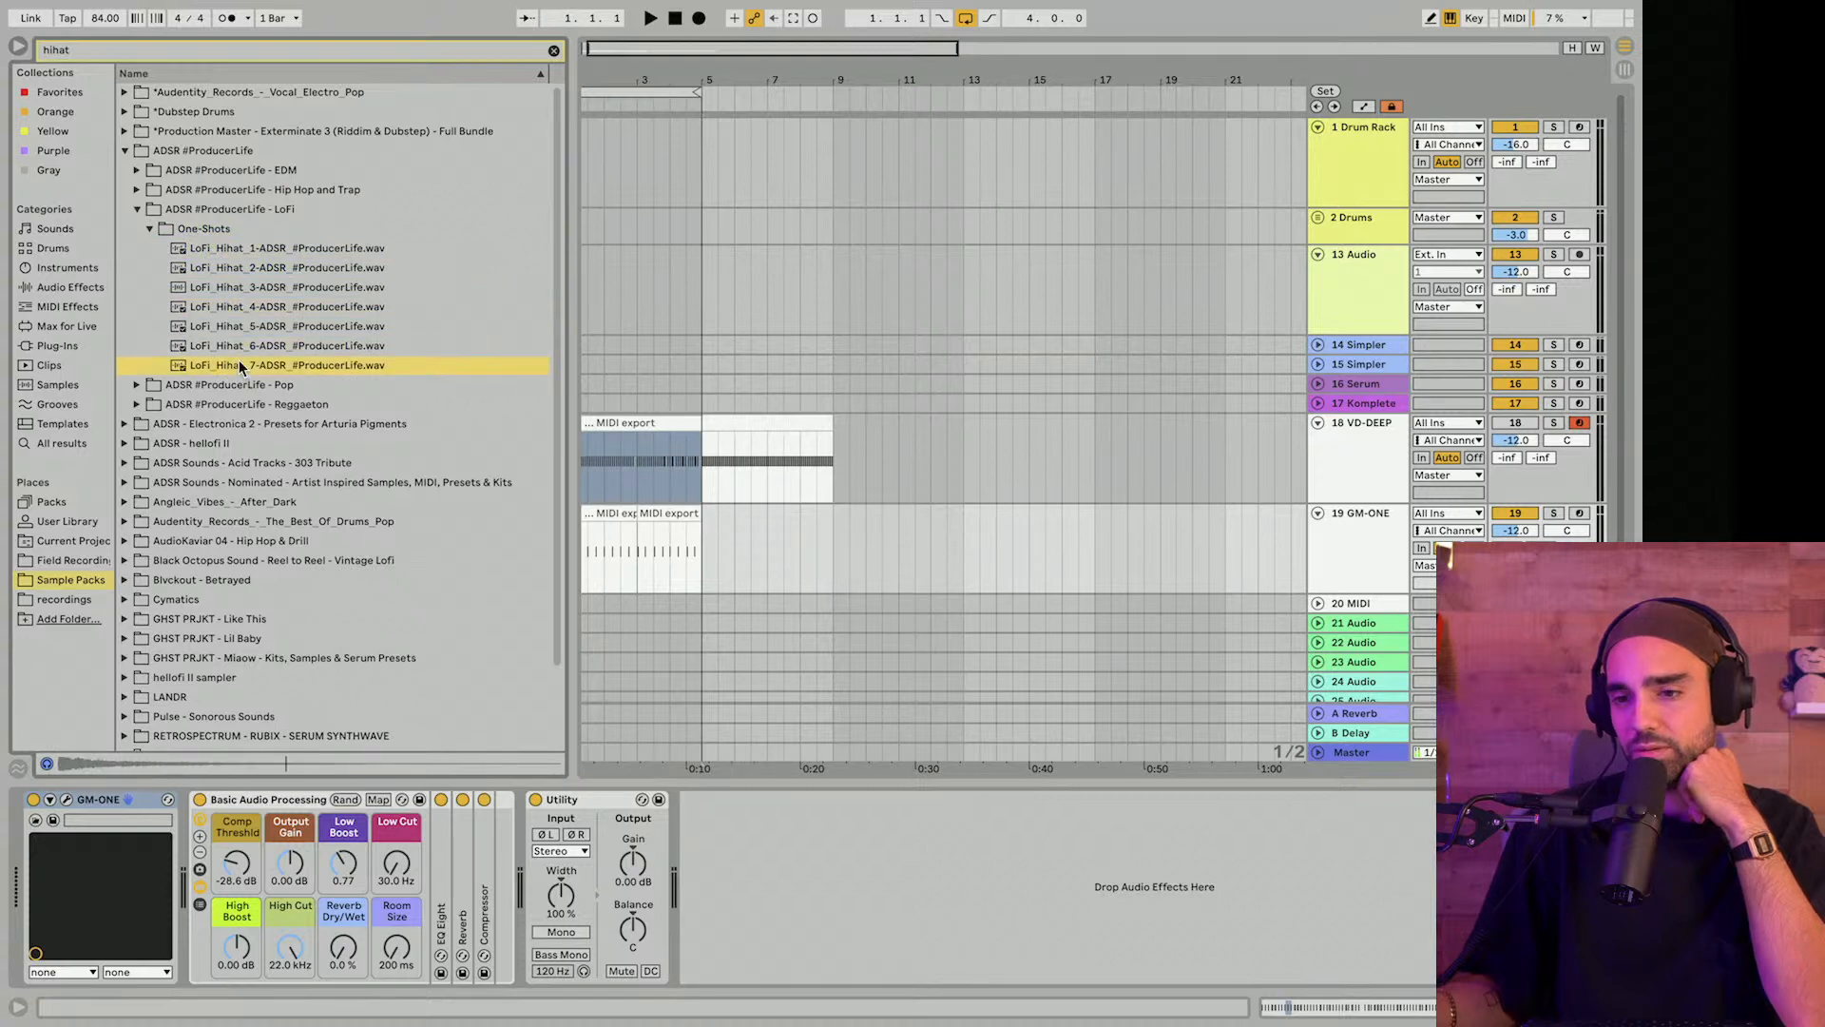
left_click(233, 250)
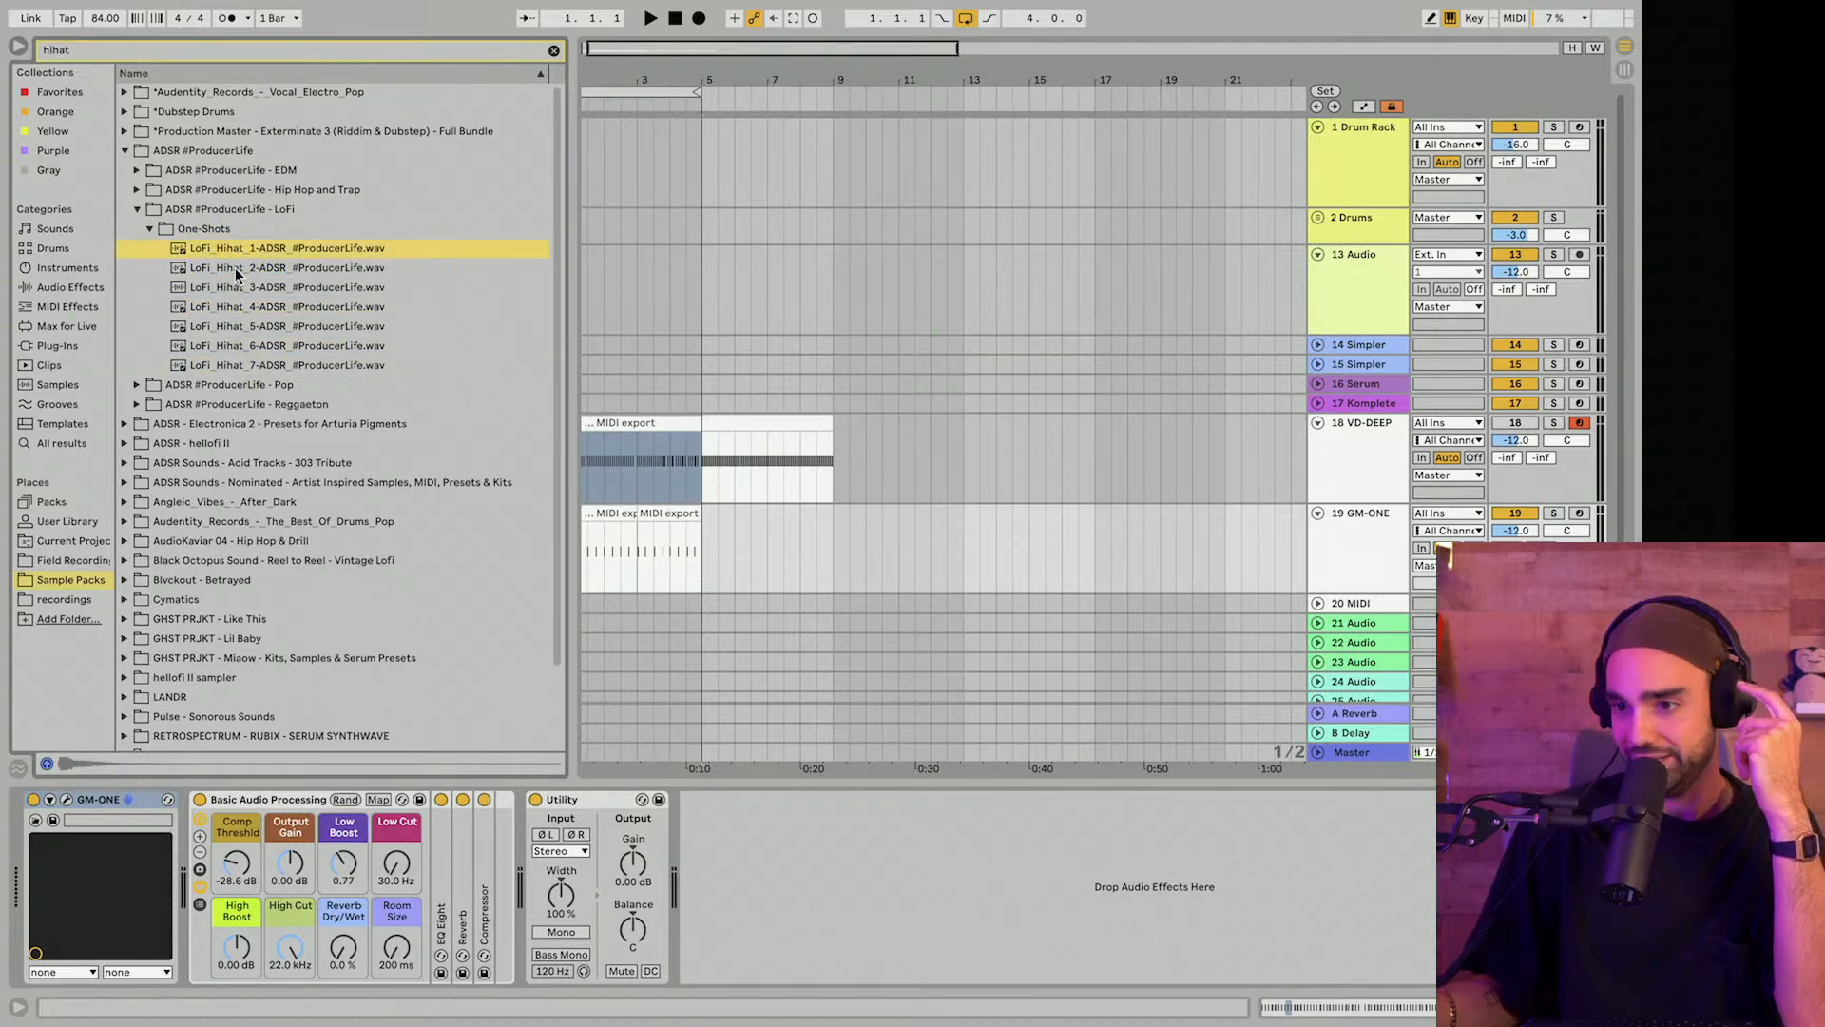
Unfold the Drums group, place the LoFi_Hihat_1 sample at bar 1 of track 7, and expand that track.
left_click(1317, 217)
left_click_drag(204, 253, 579, 384)
left_click_drag(593, 81, 593, 181)
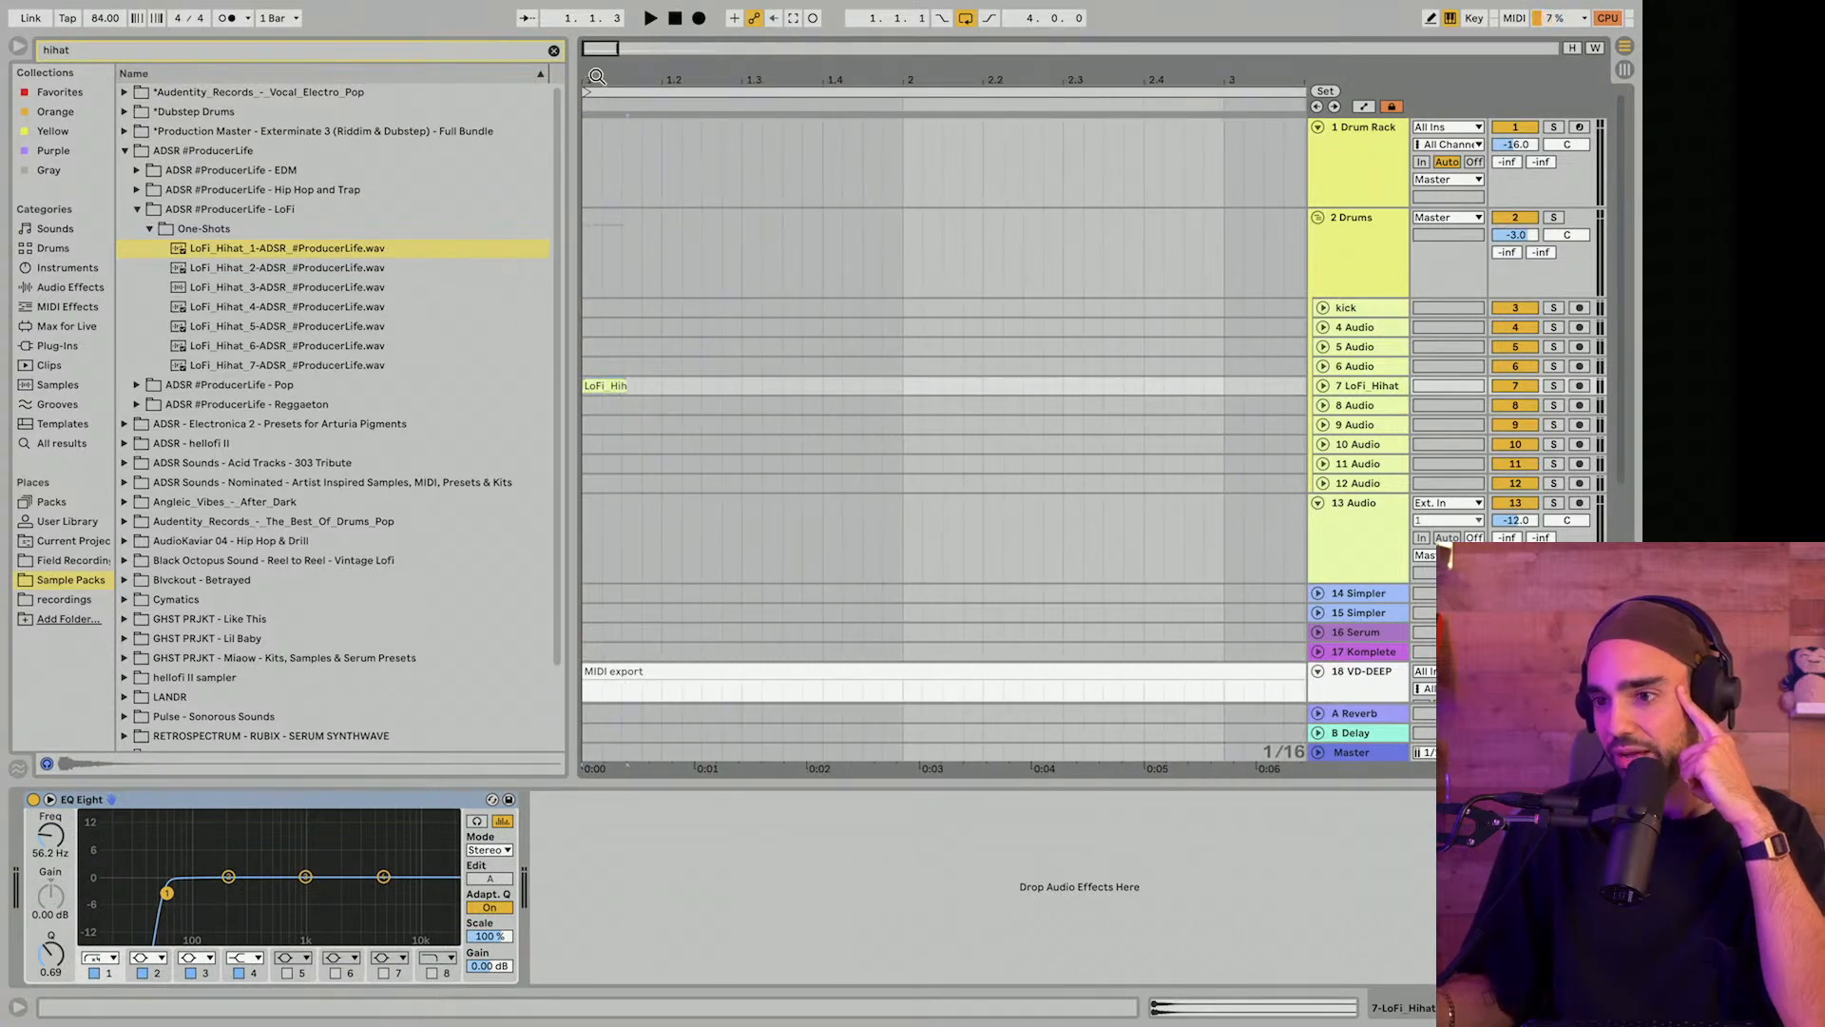
left_click(1324, 386)
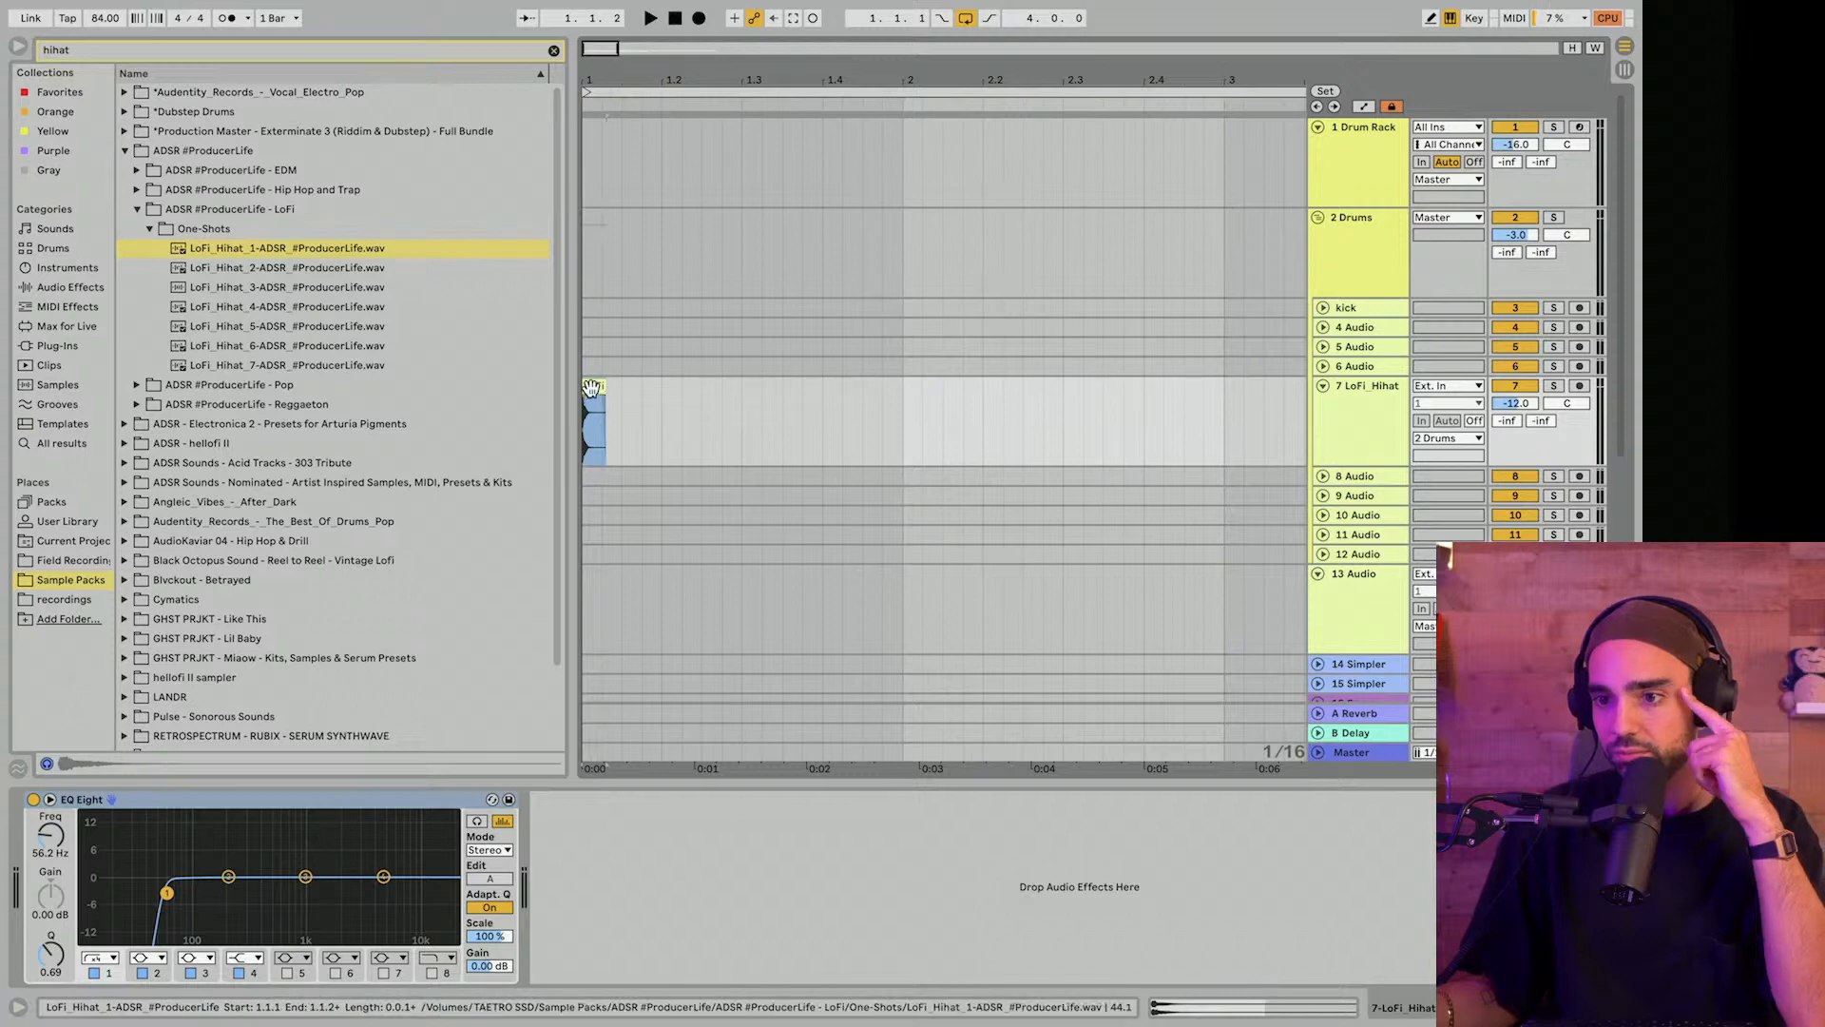
Duplicate the hi-hat clip, shift the copy earlier so it overlaps the first clip's tail, and play the pair.
key("super+d")
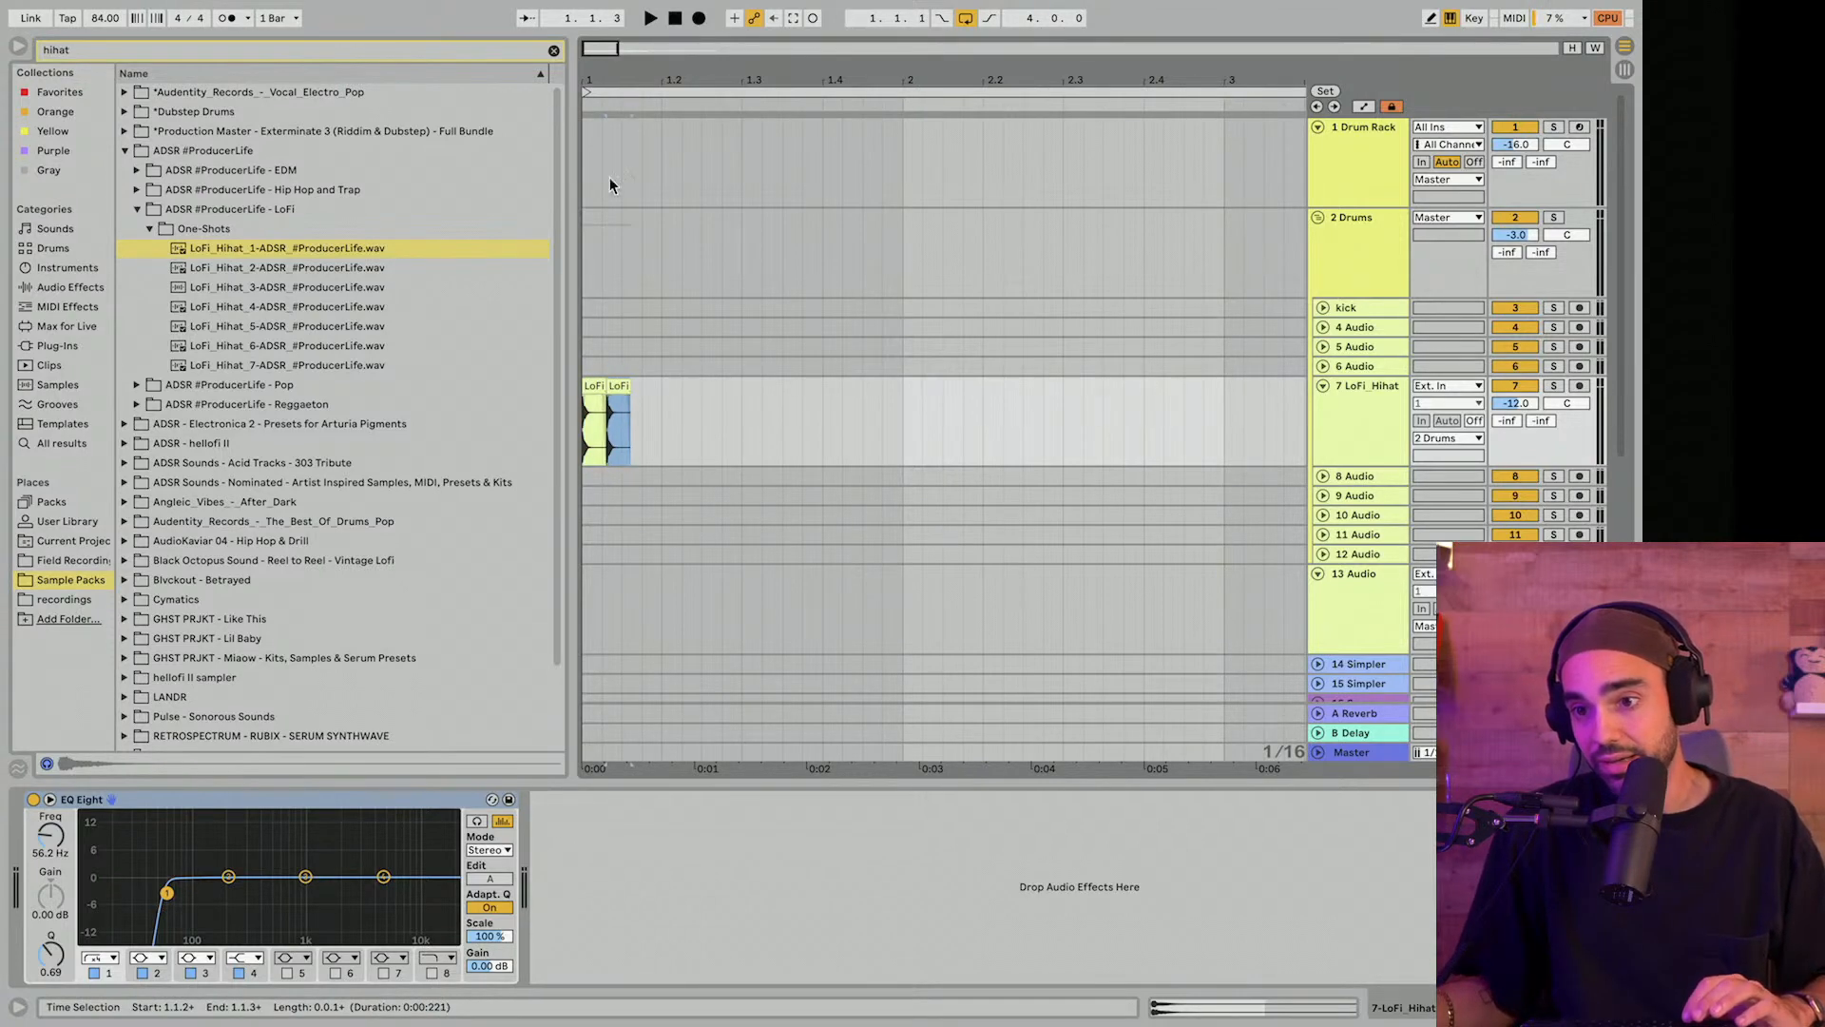
left_click_drag(597, 78, 599, 173)
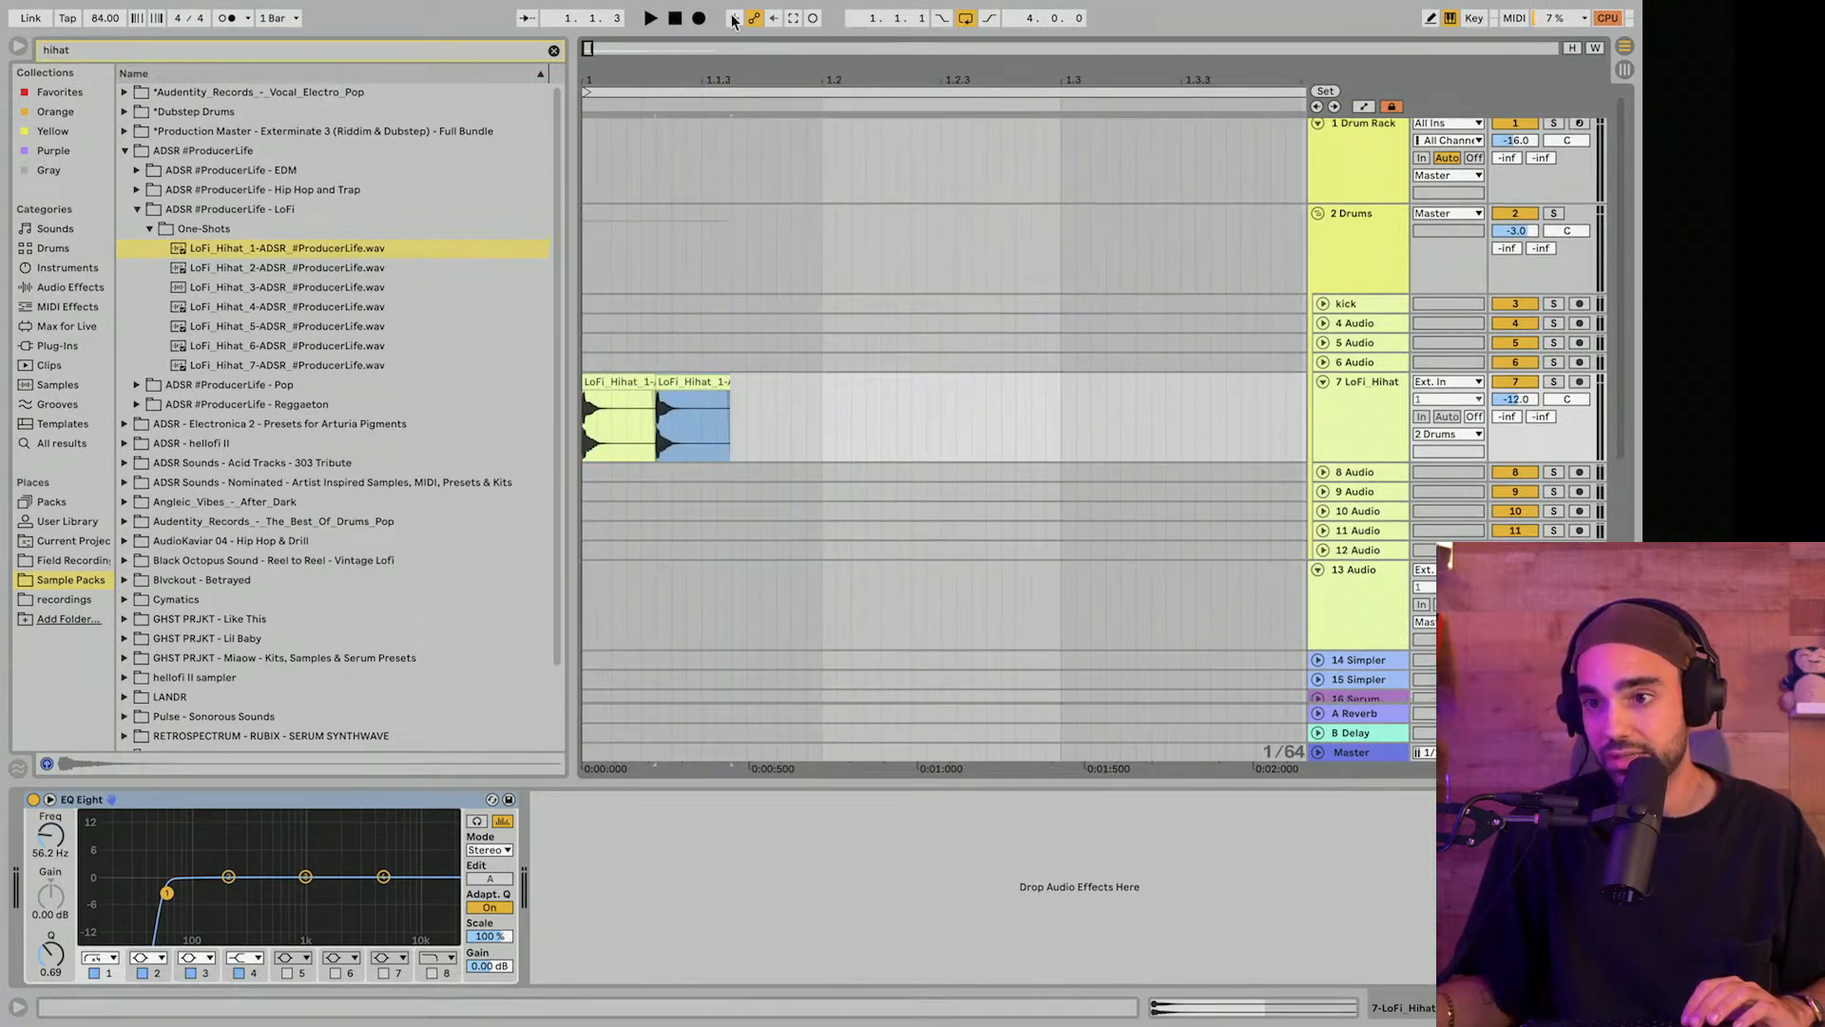
left_click(677, 18)
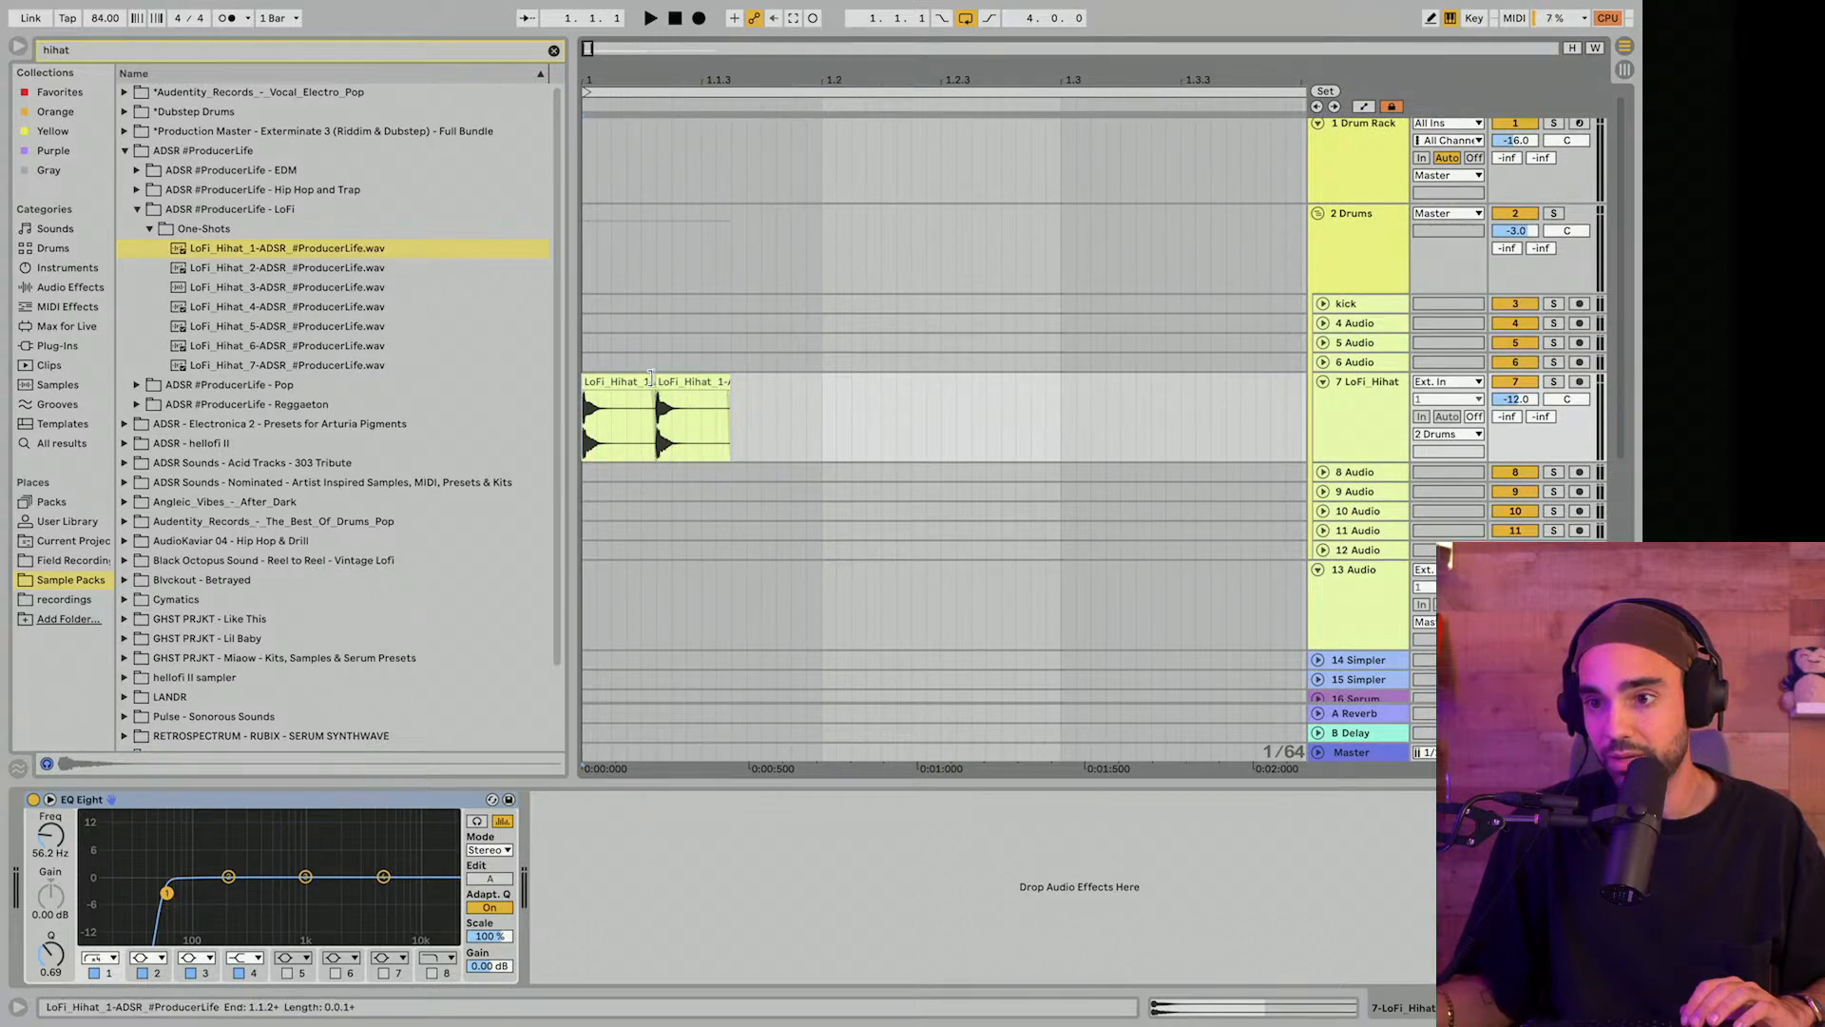
left_click_drag(651, 377, 675, 379)
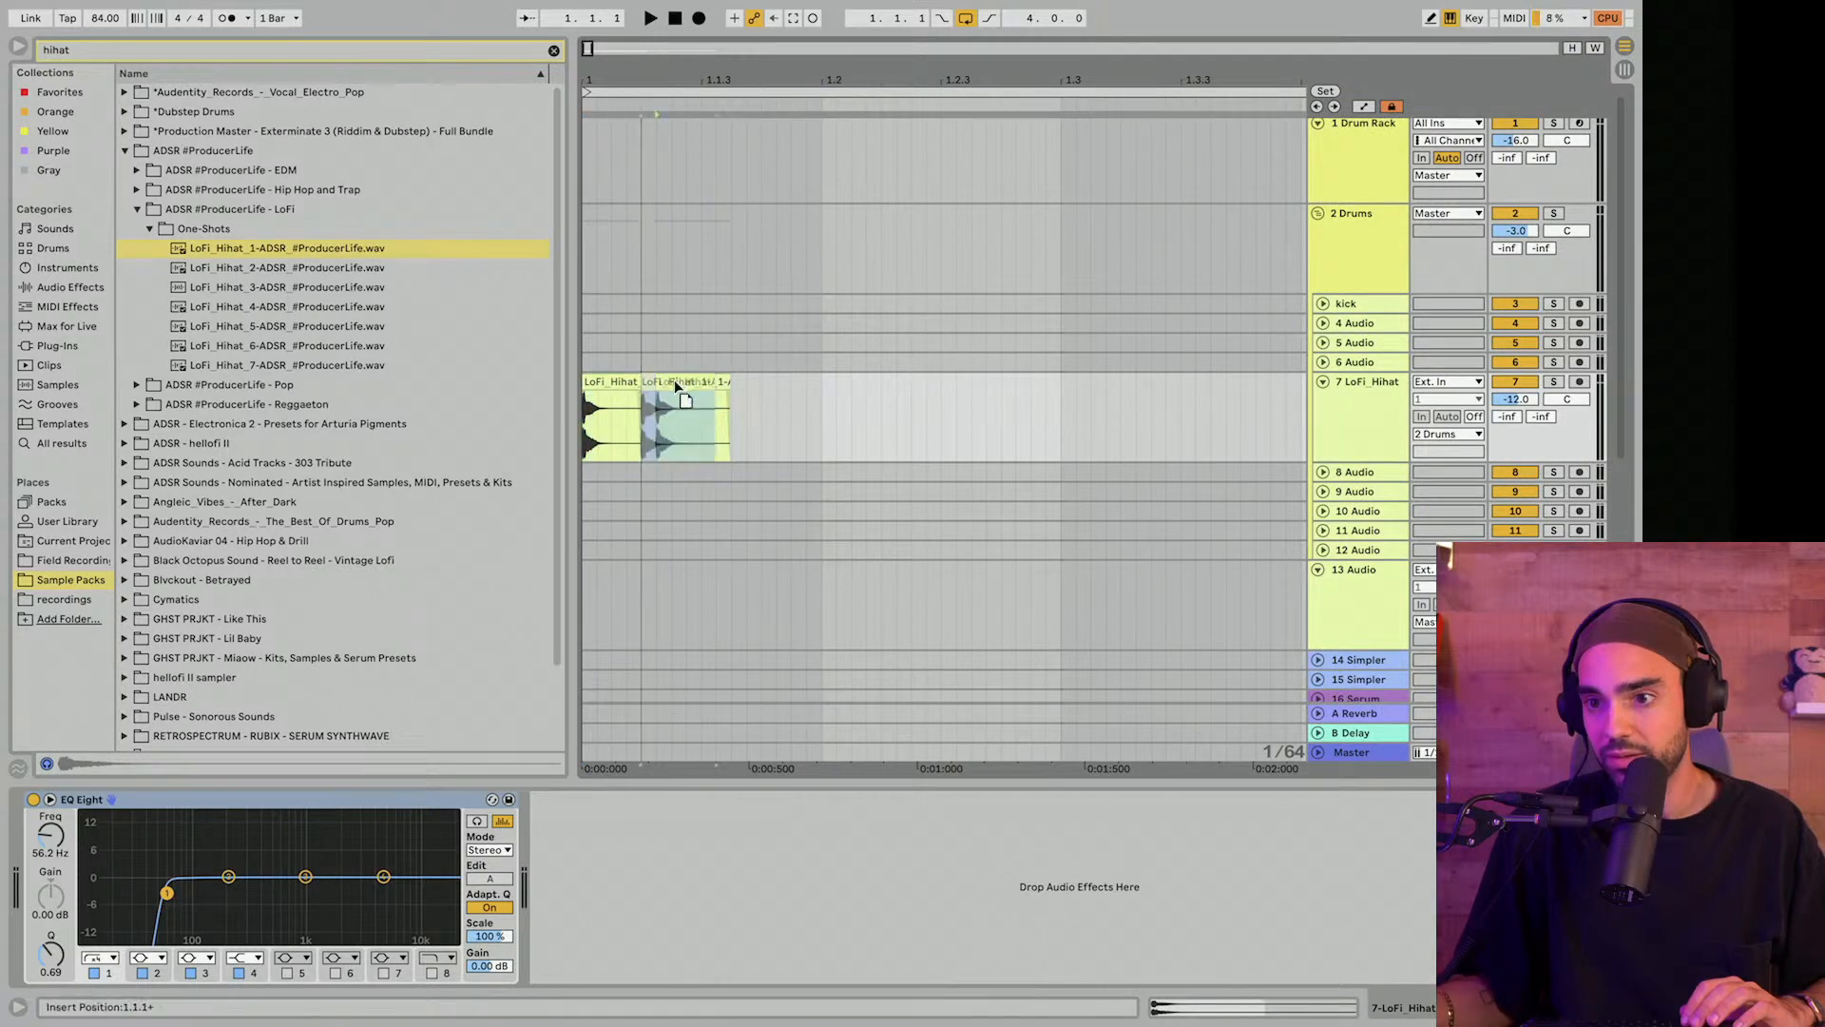
left_click(677, 21)
key("space")
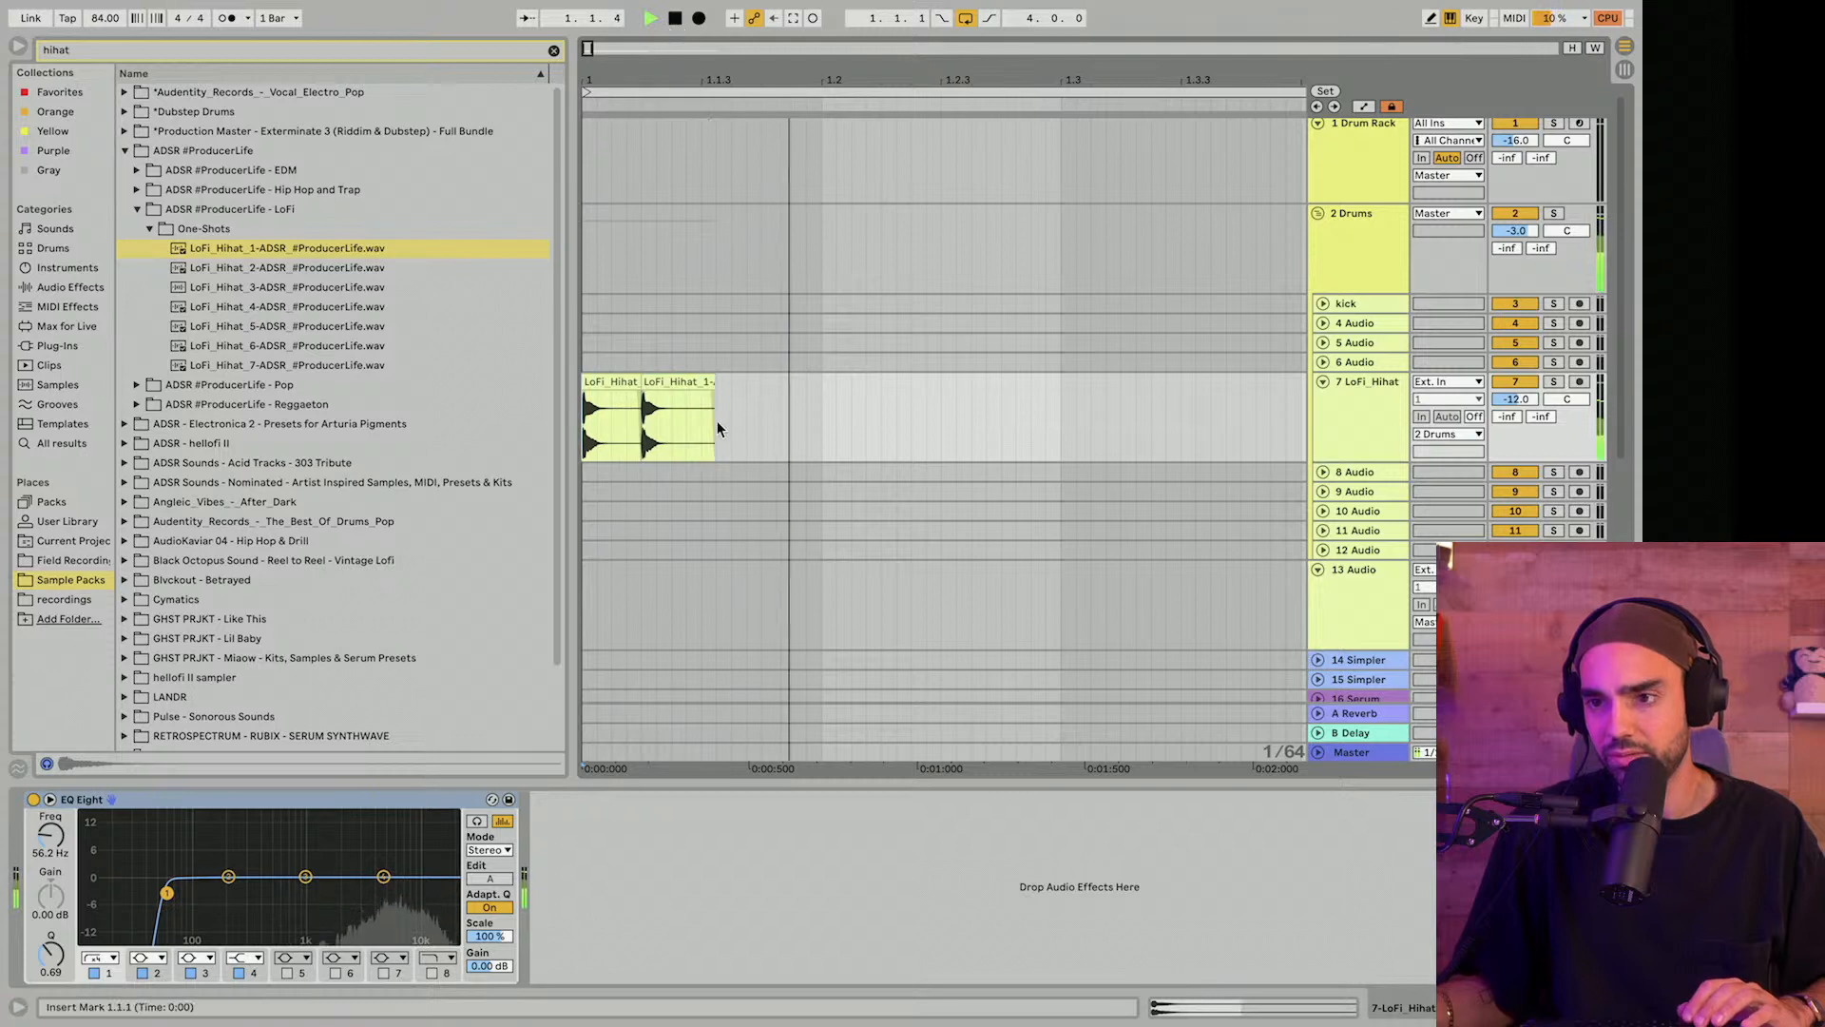
Space the two hi-hats an eighth note apart at 1.1.1 and 1.1.3, and duplicate the pair to fill bars 1 to 4.
left_click_drag(691, 384, 533, 390)
key("ctrl+d")
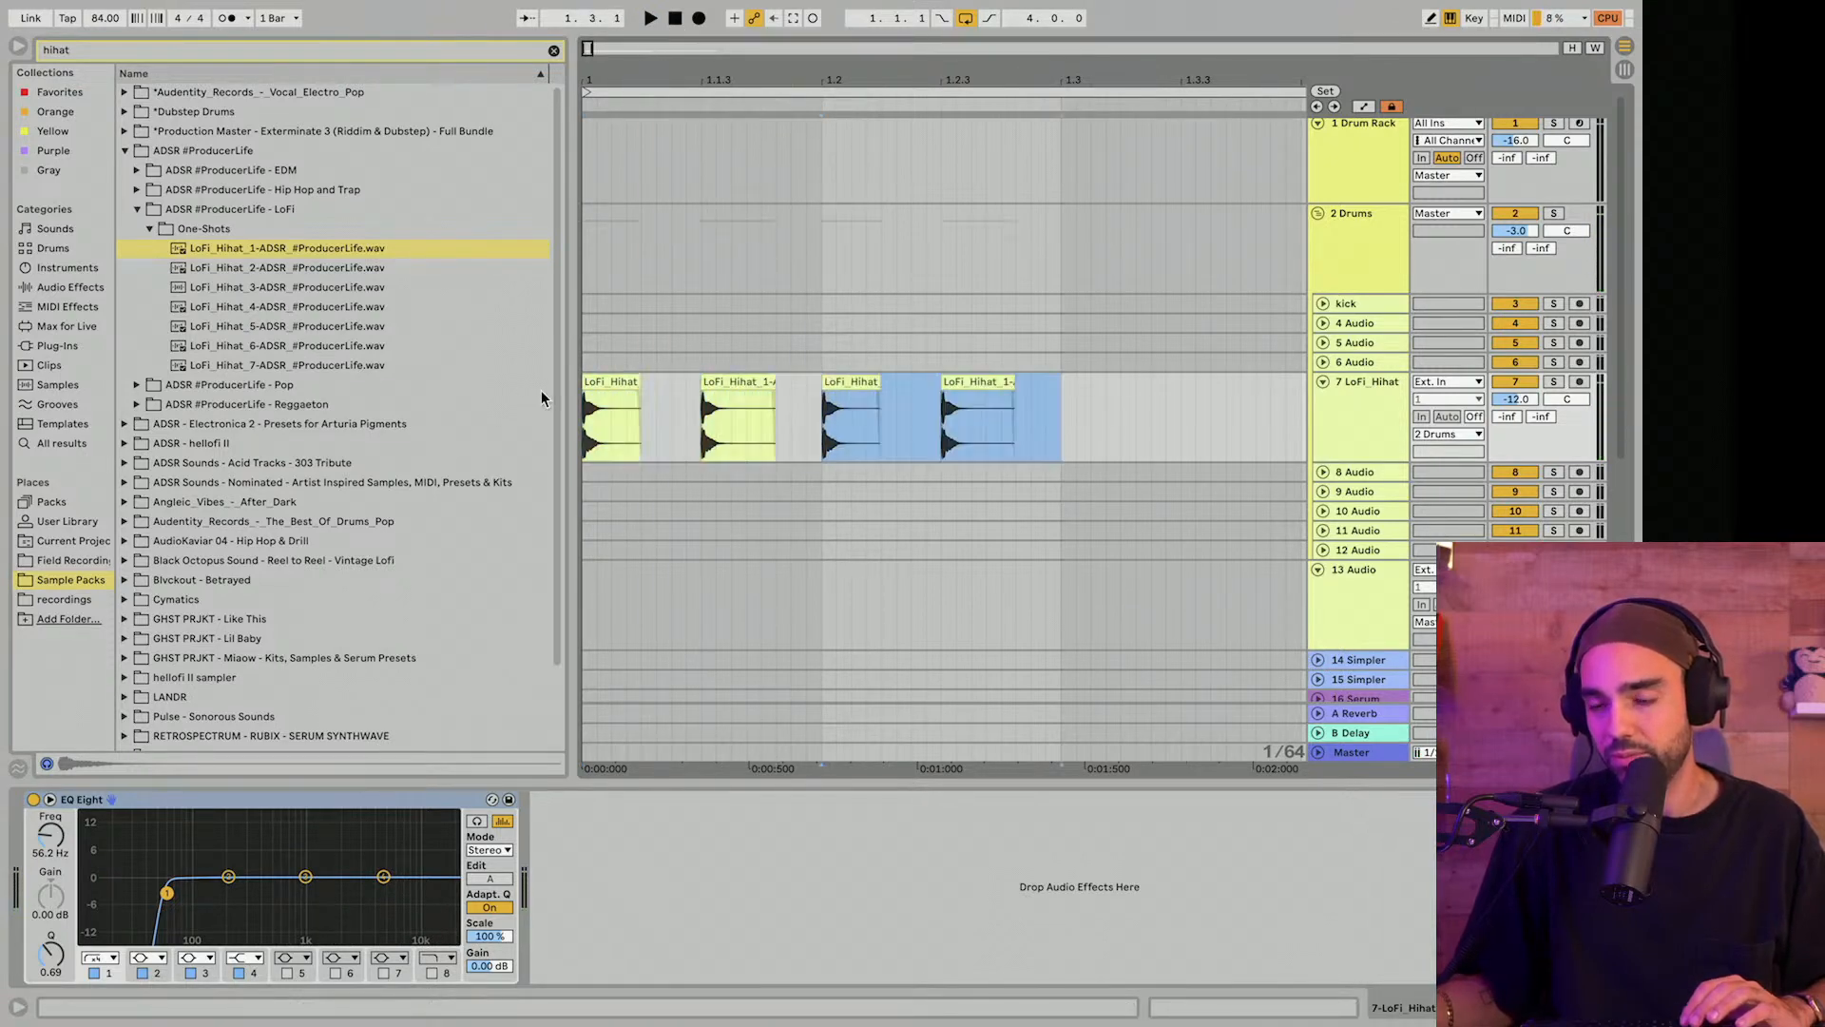
left_click_drag(730, 80, 659, 32)
key("ctrl+d")
key("ctrl+d")
key("ctrl+d")
key("ctrl+d")
key("ctrl+d")
key("ctrl+d")
key("ctrl+d")
key("ctrl+d")
key("ctrl+d")
key("ctrl+d")
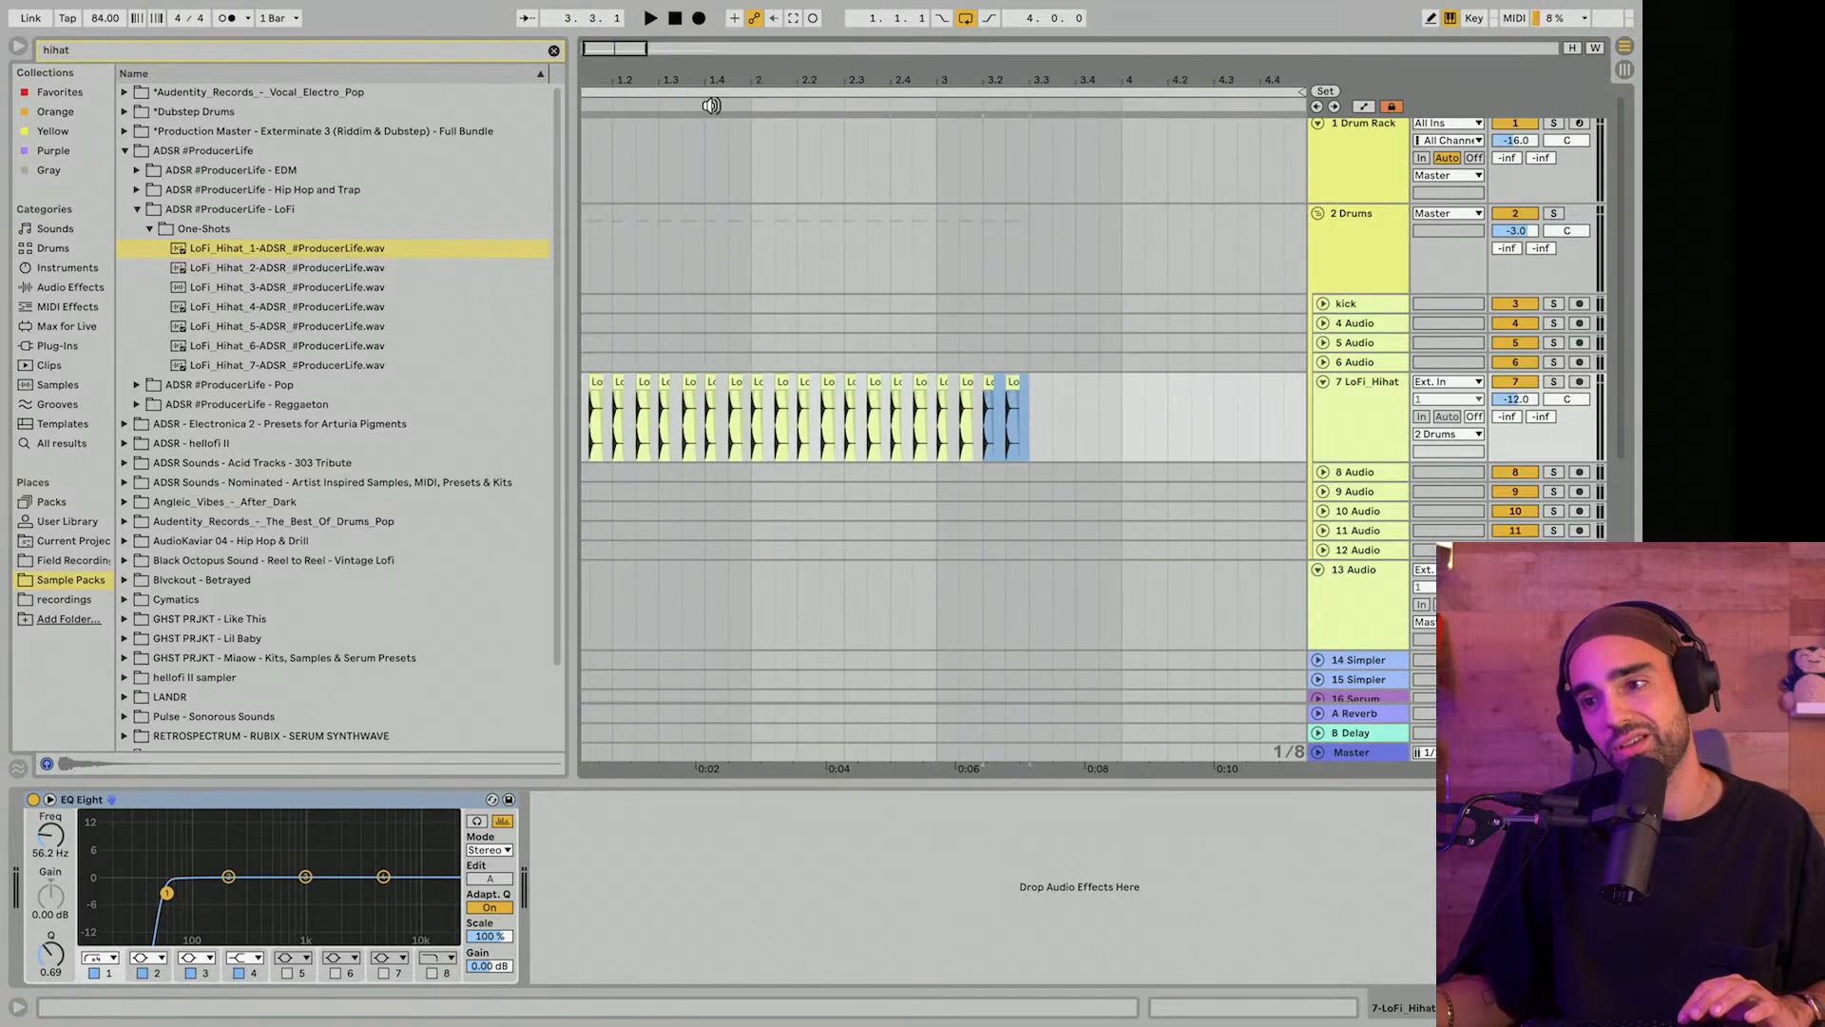
key("ctrl+d")
key("ctrl+d")
key("ctrl+d")
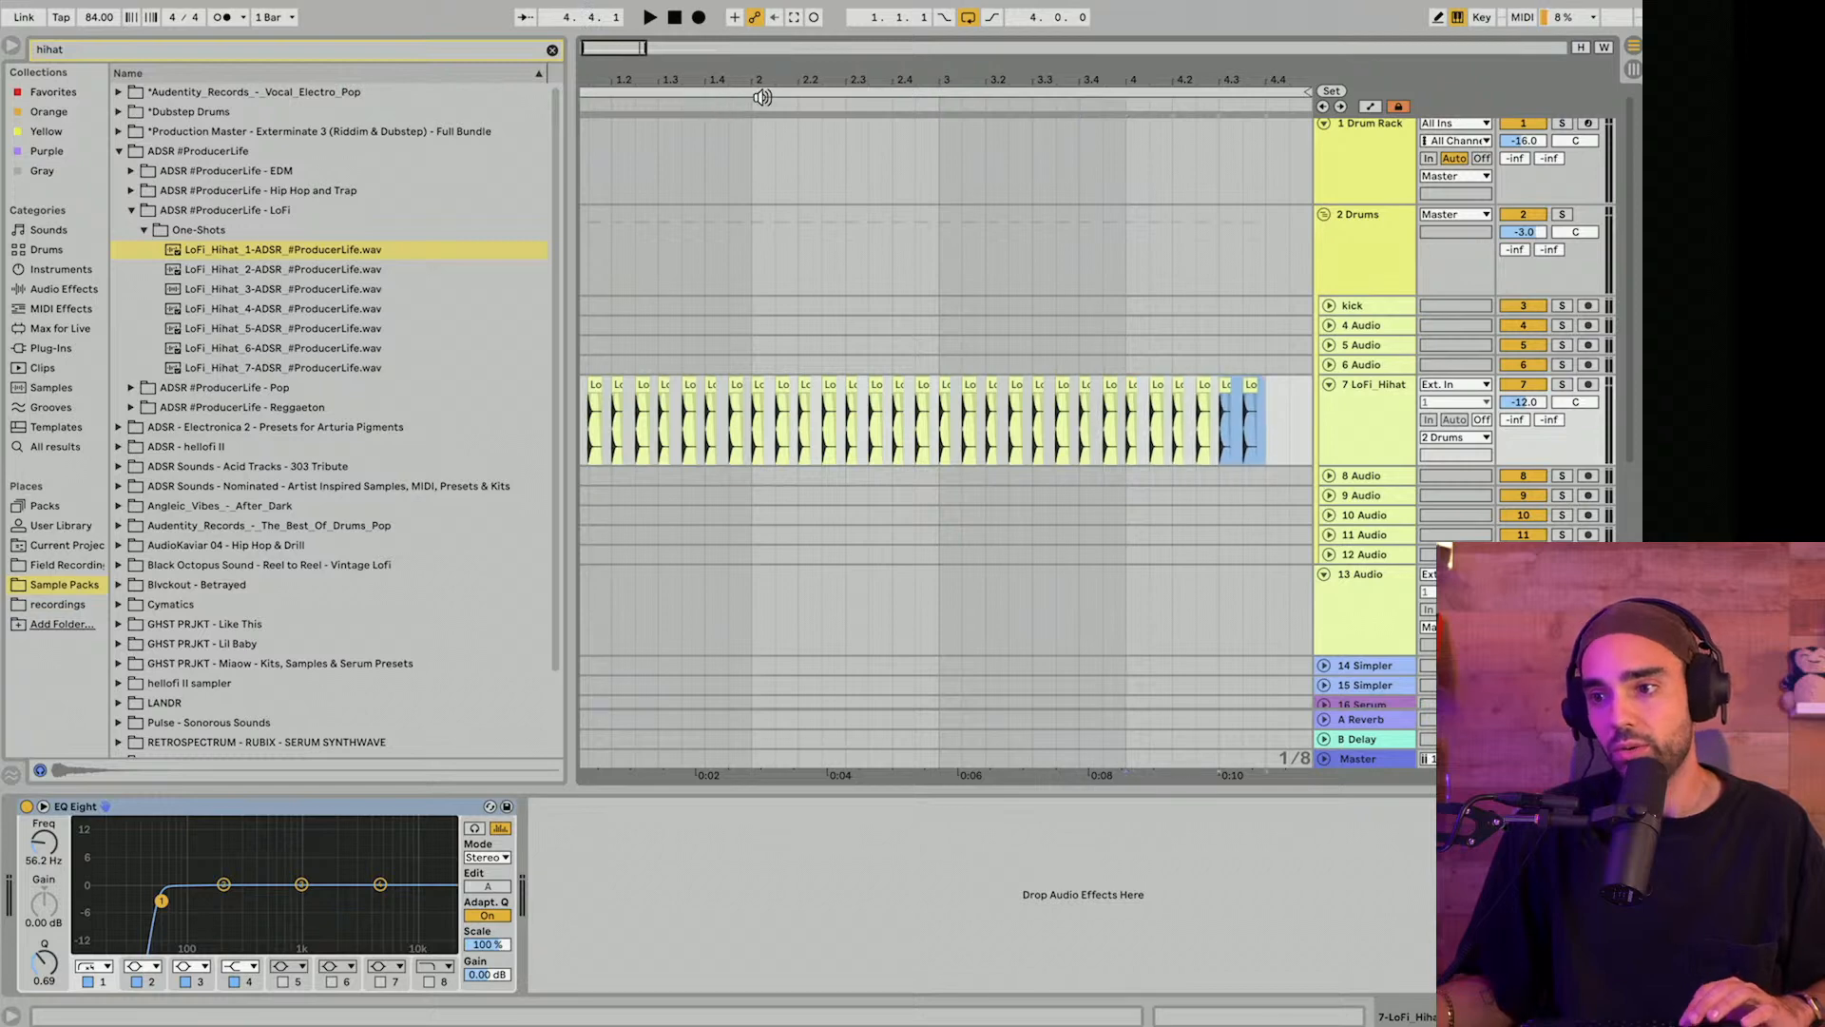
left_click_drag(781, 90, 758, 50)
key("ctrl+d")
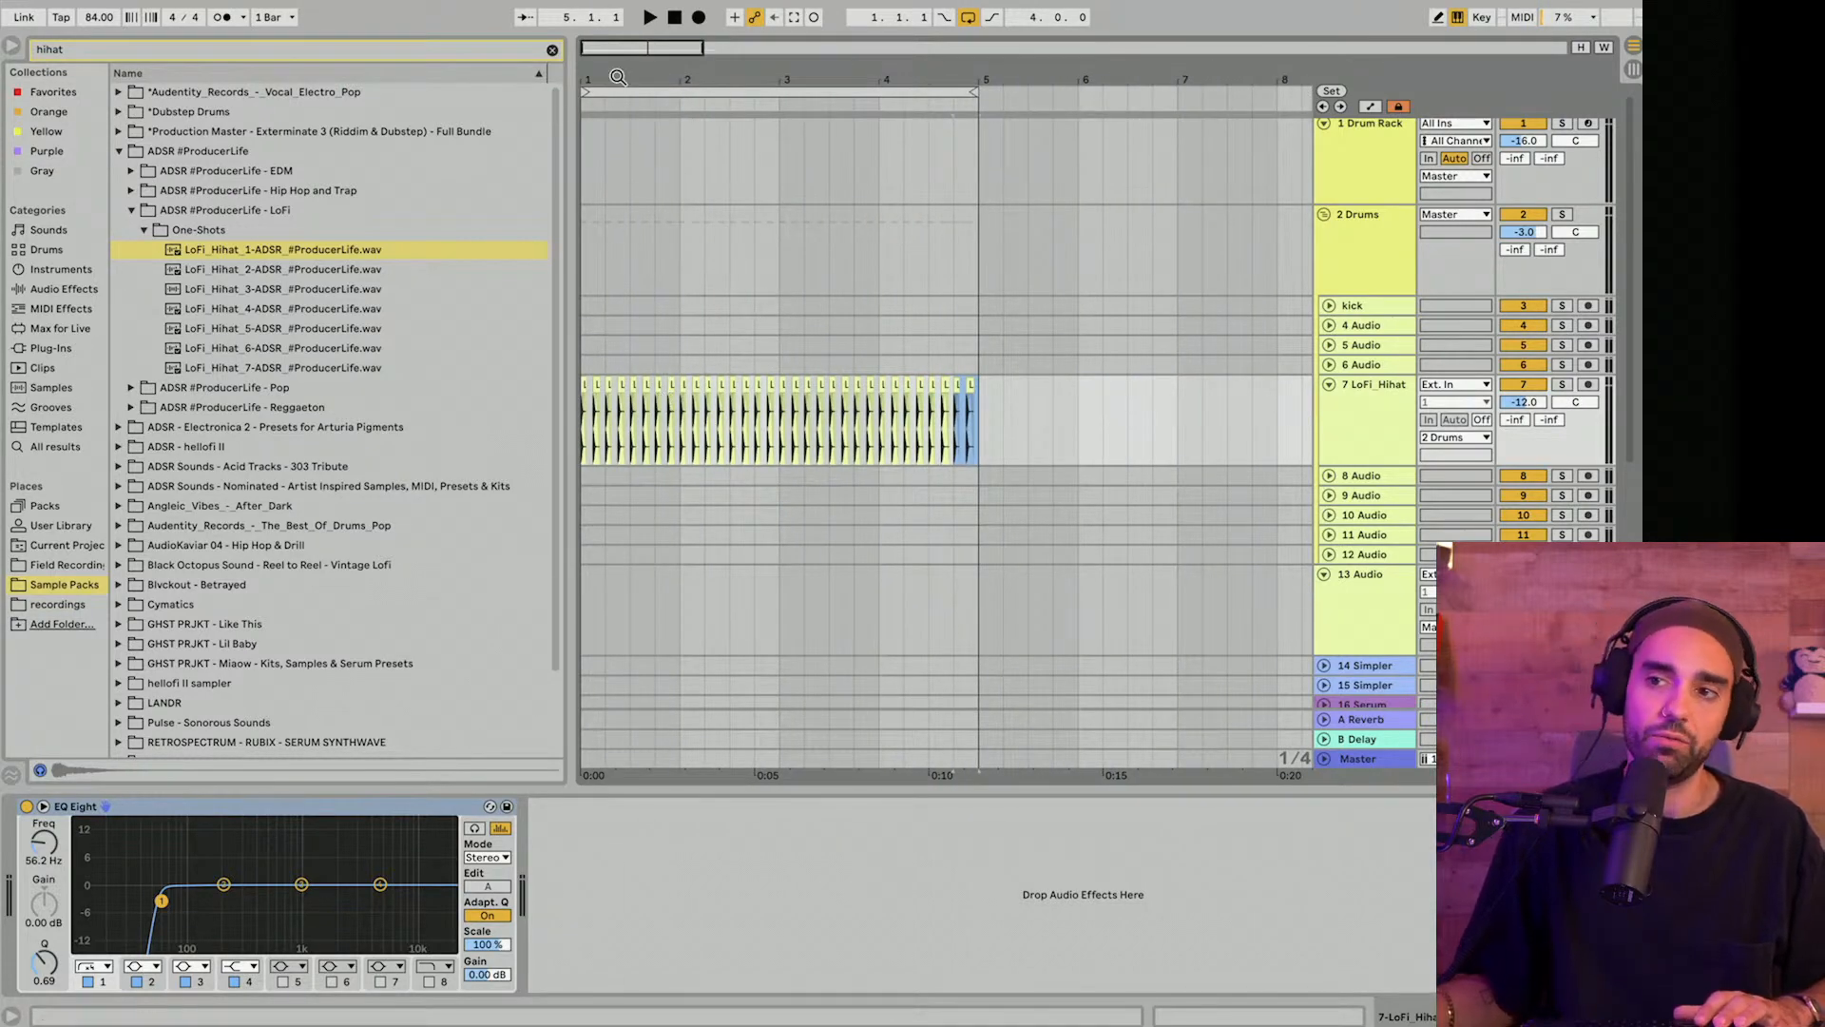
Play the hi-hats together with the VD-DEEP and GM-ONE parts and lower the LoFi_Hihat track's volume to -18.7 dB.
left_click_drag(618, 77, 643, 390)
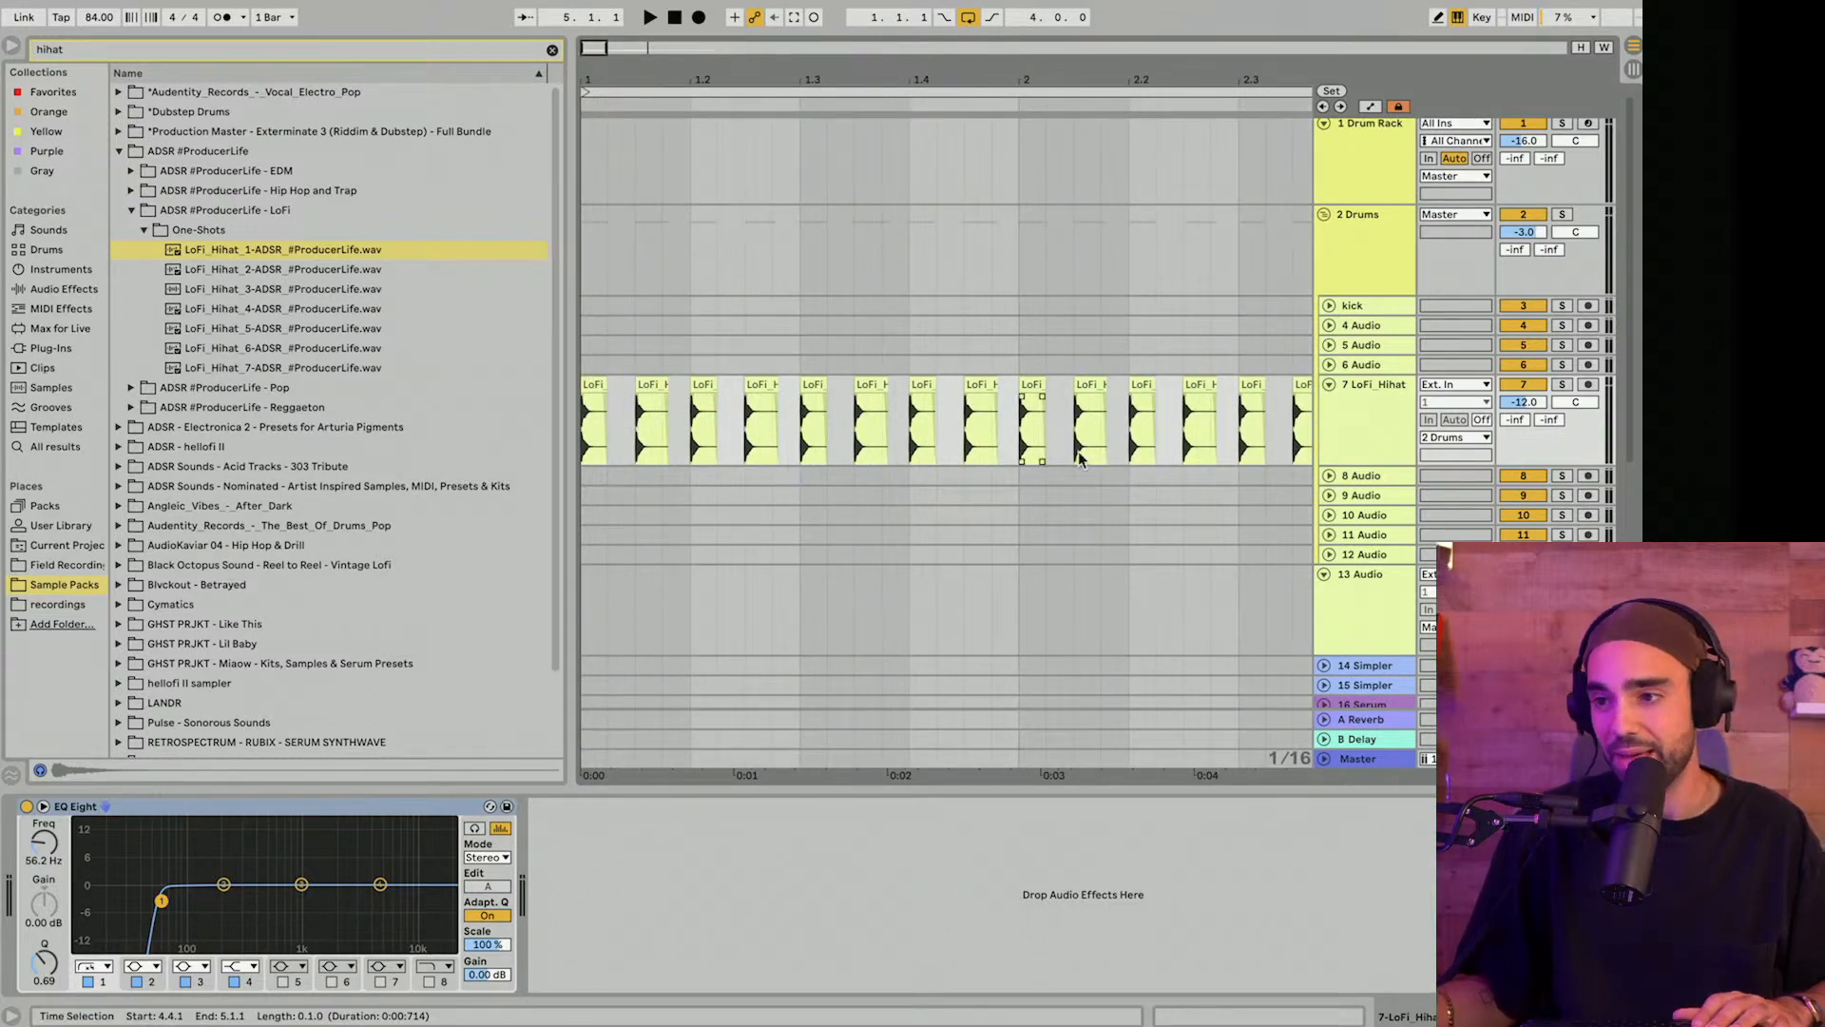
left_click(1361, 441)
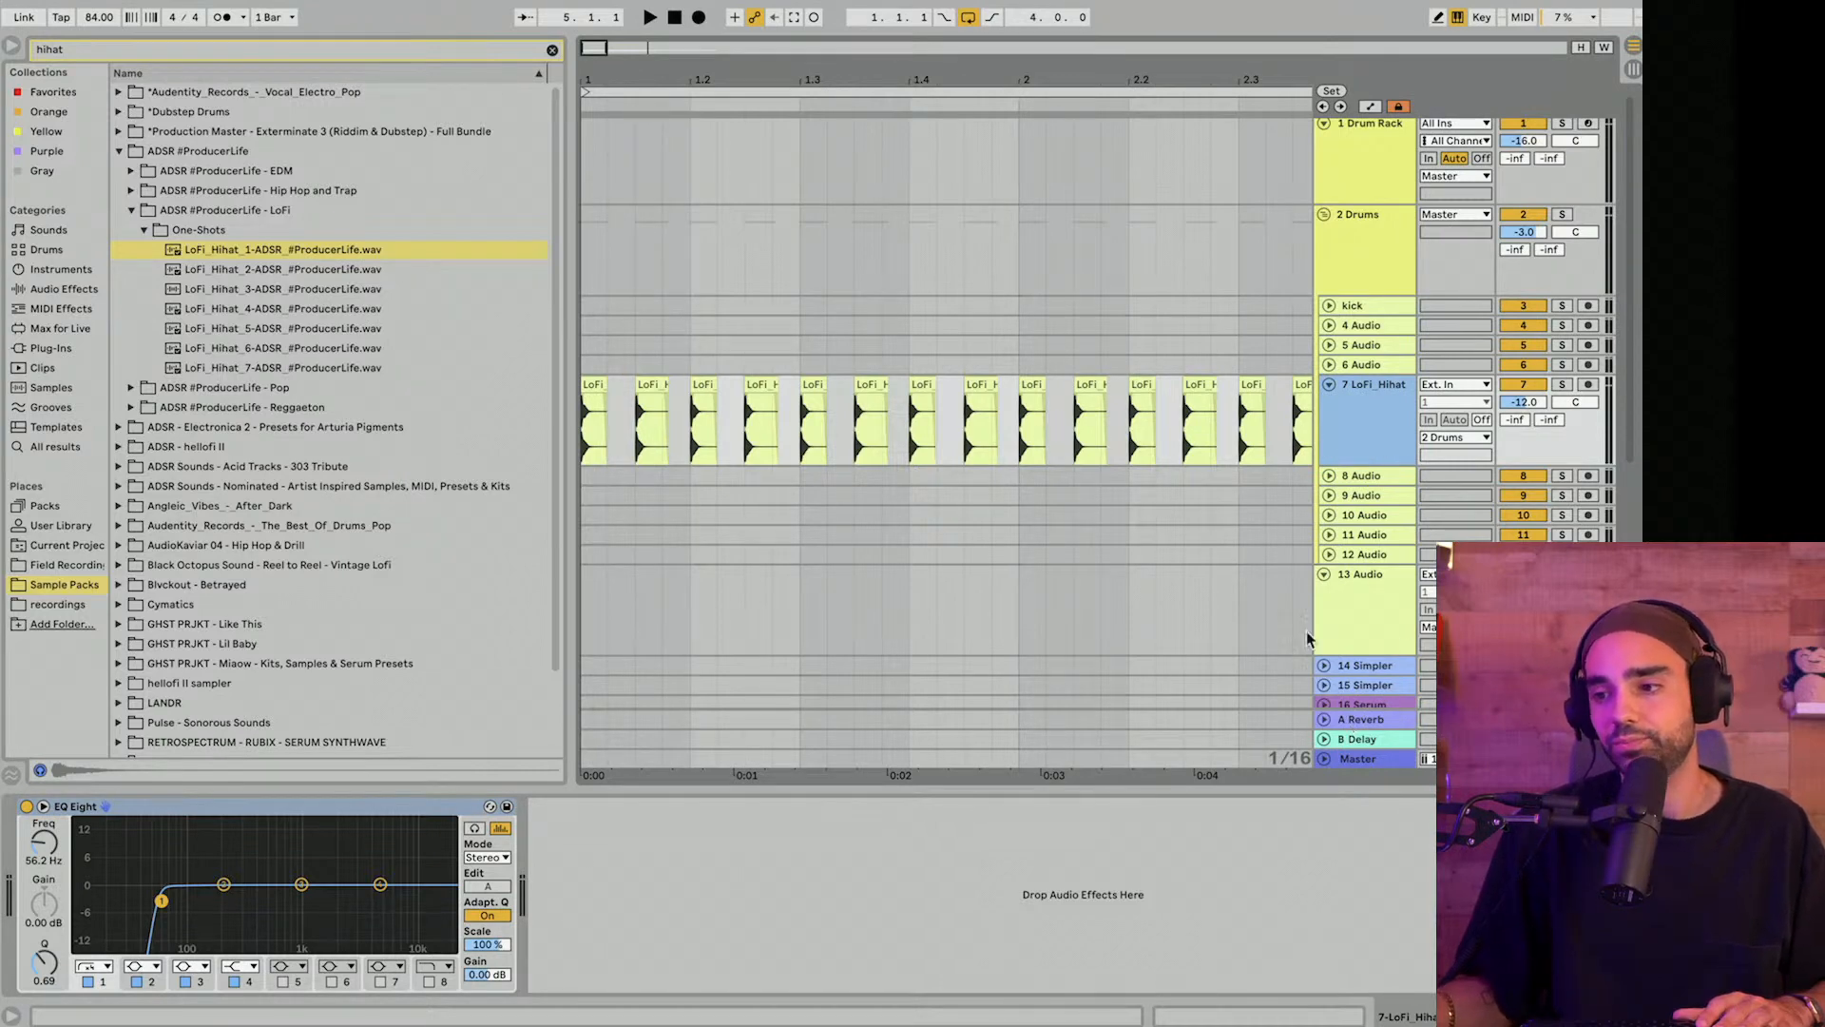
left_click(1185, 452)
key("space")
scroll(1287, 449, "down", 5)
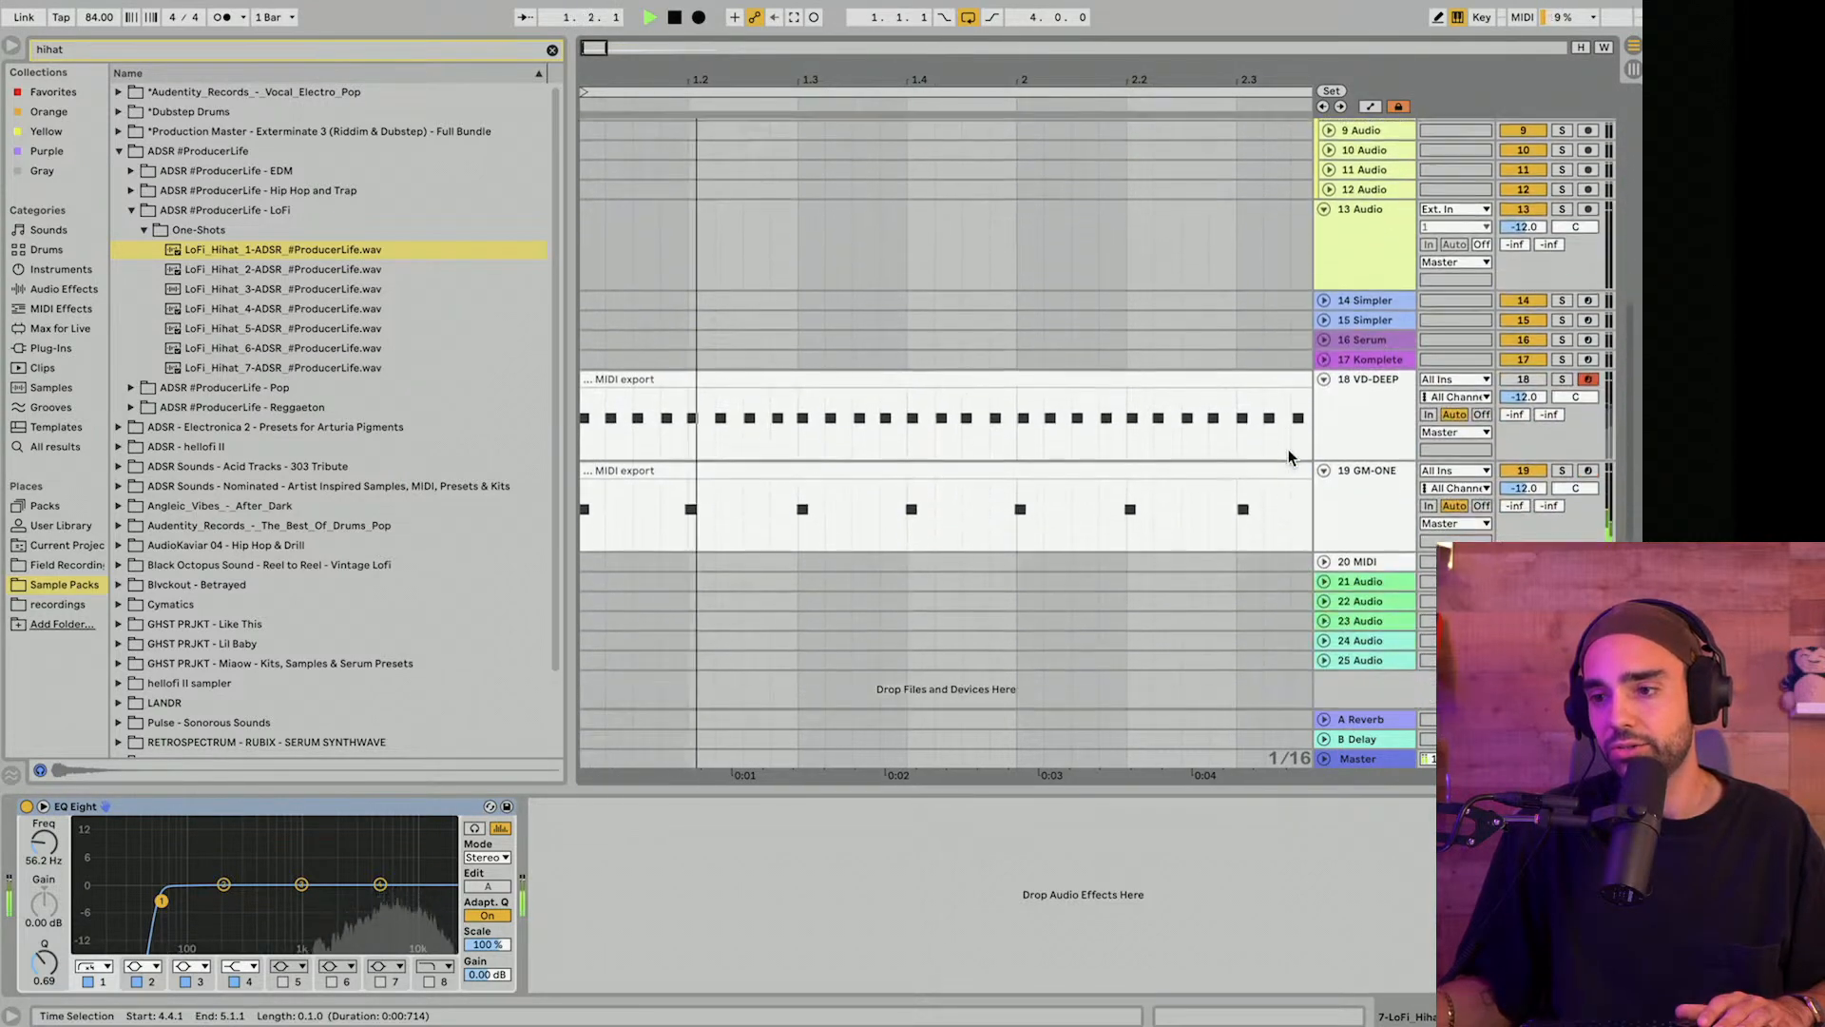
scroll(1248, 407, "up", 5)
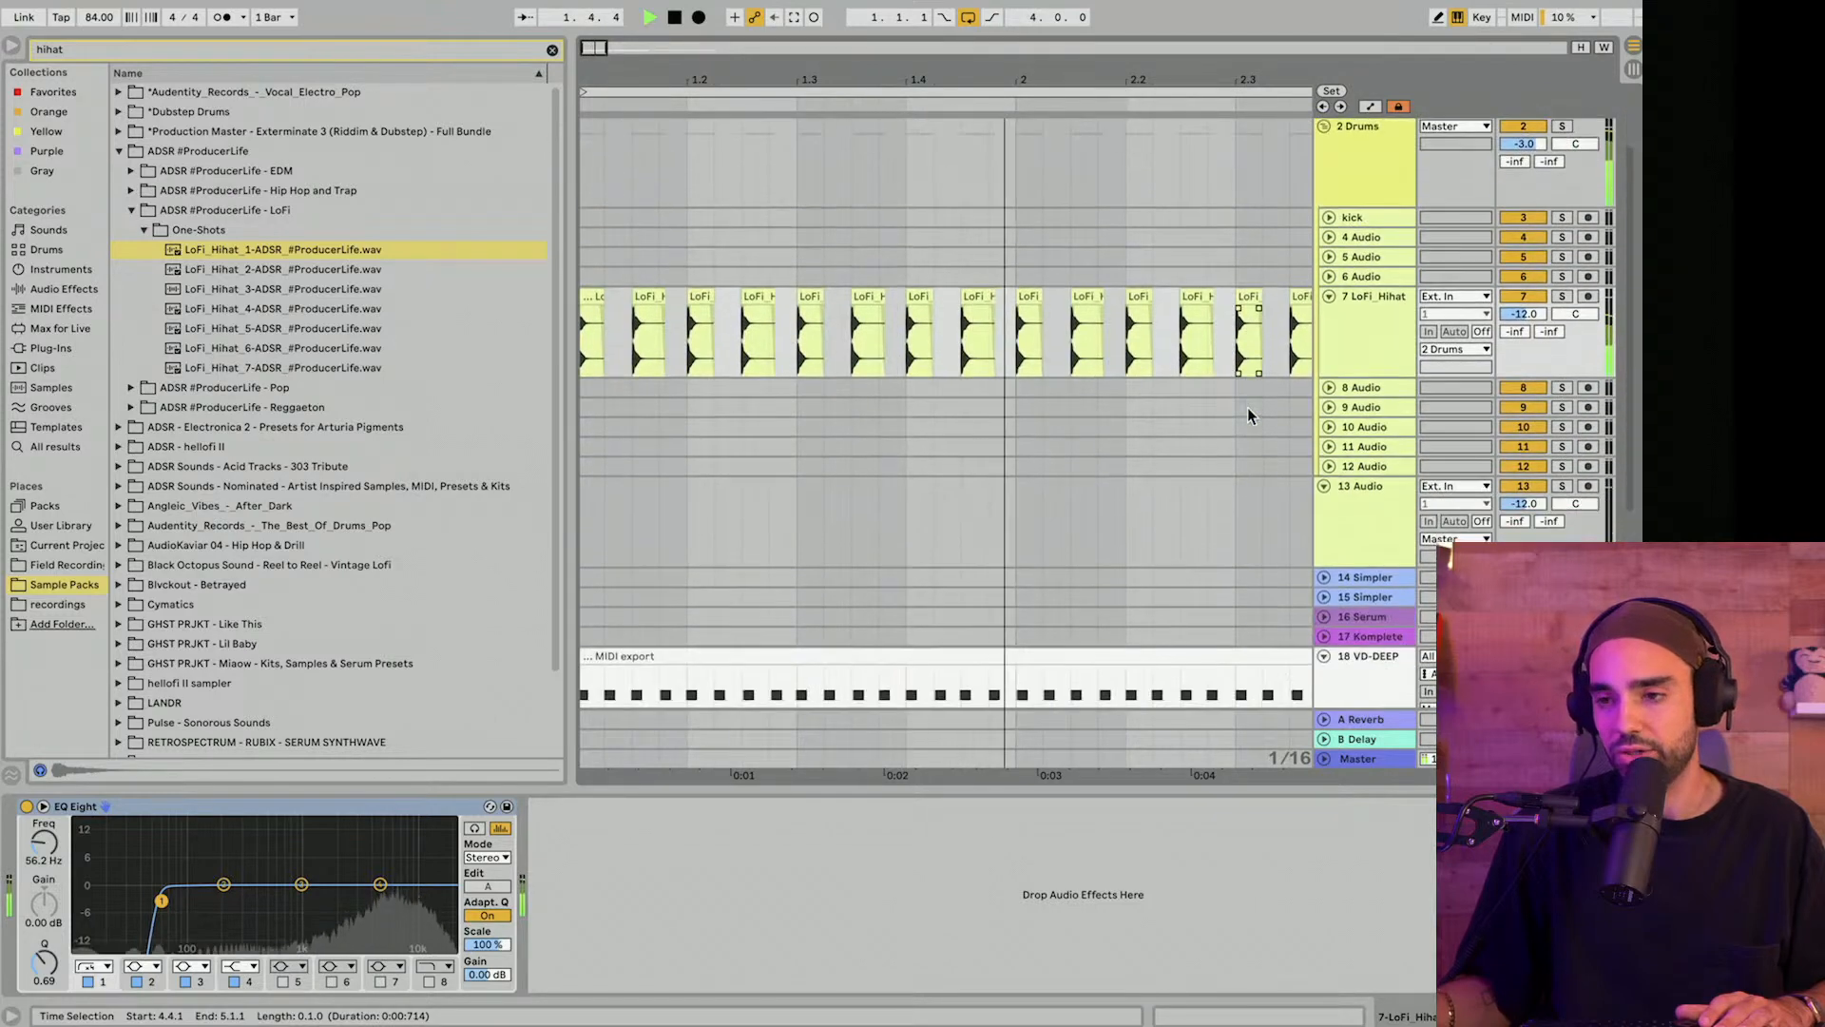
key("space")
left_click_drag(1525, 314, 1524, 346)
key("space")
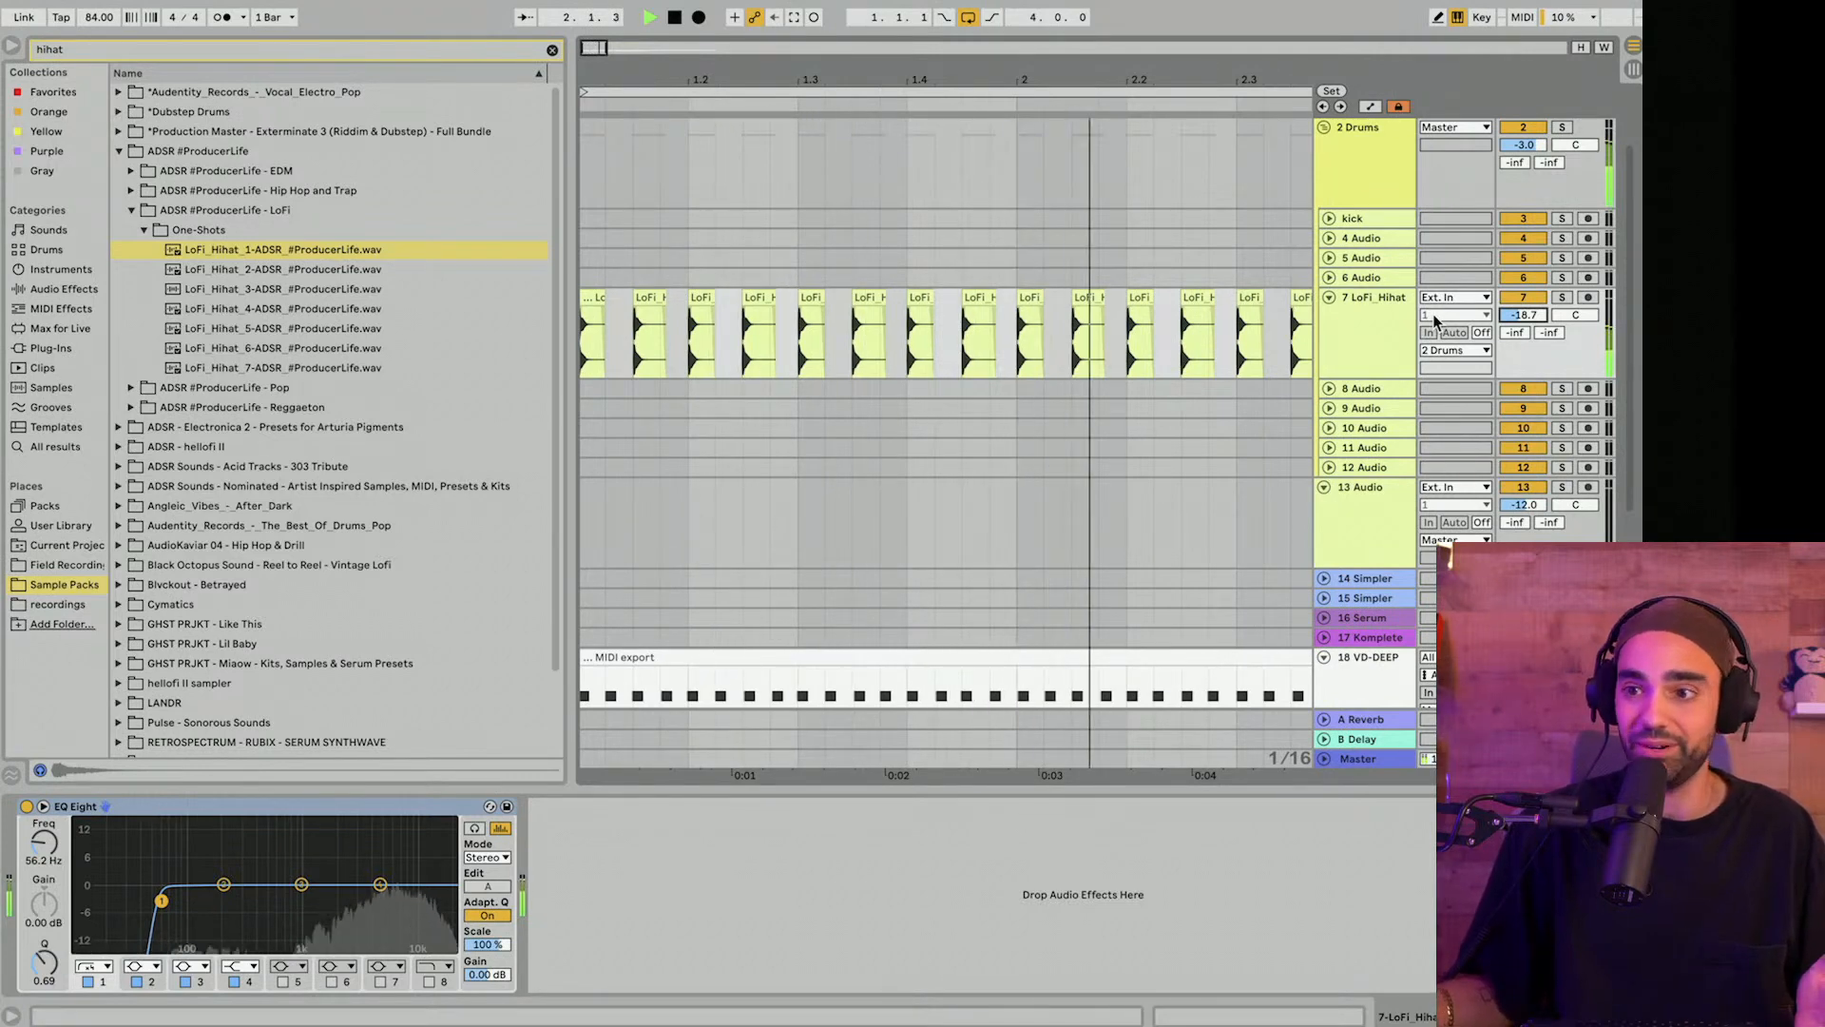
left_click_drag(1189, 53, 1184, 230)
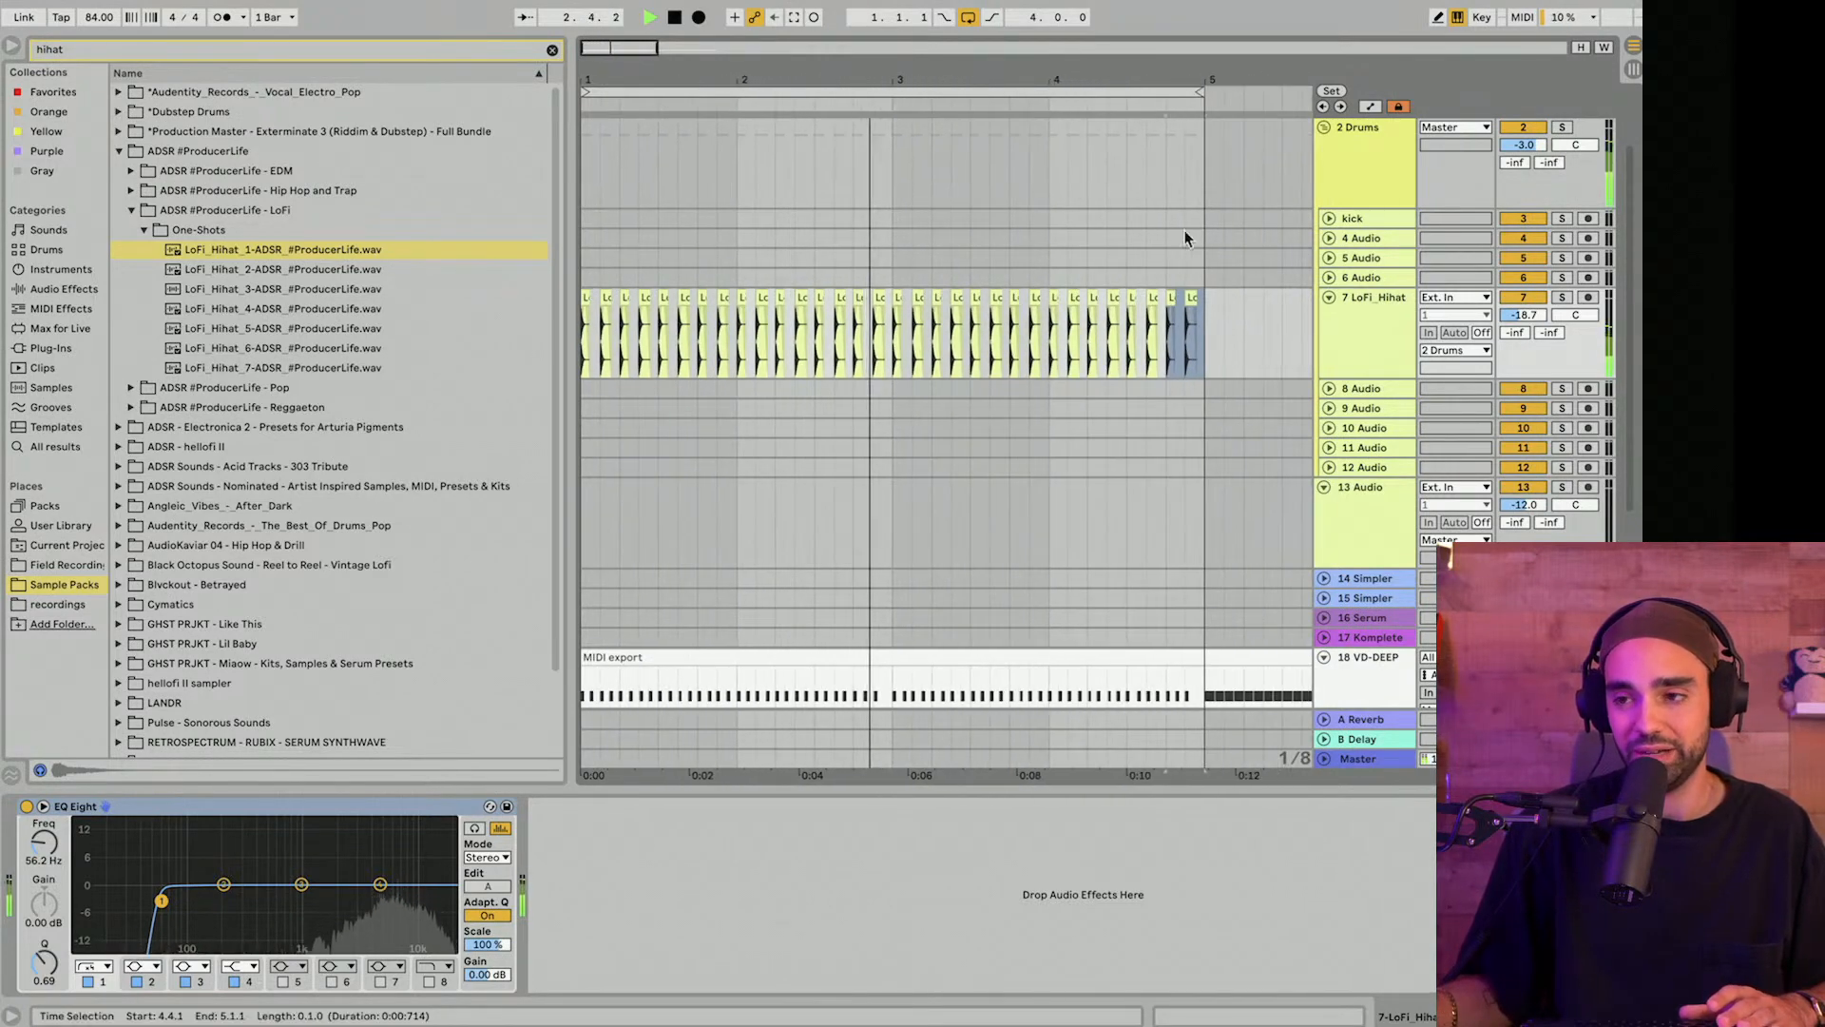
key("space")
Inspect the first Delay in the B Delay return's Basic Delays rack, fold it again, and set macro 3 to 127.
left_click(1339, 329)
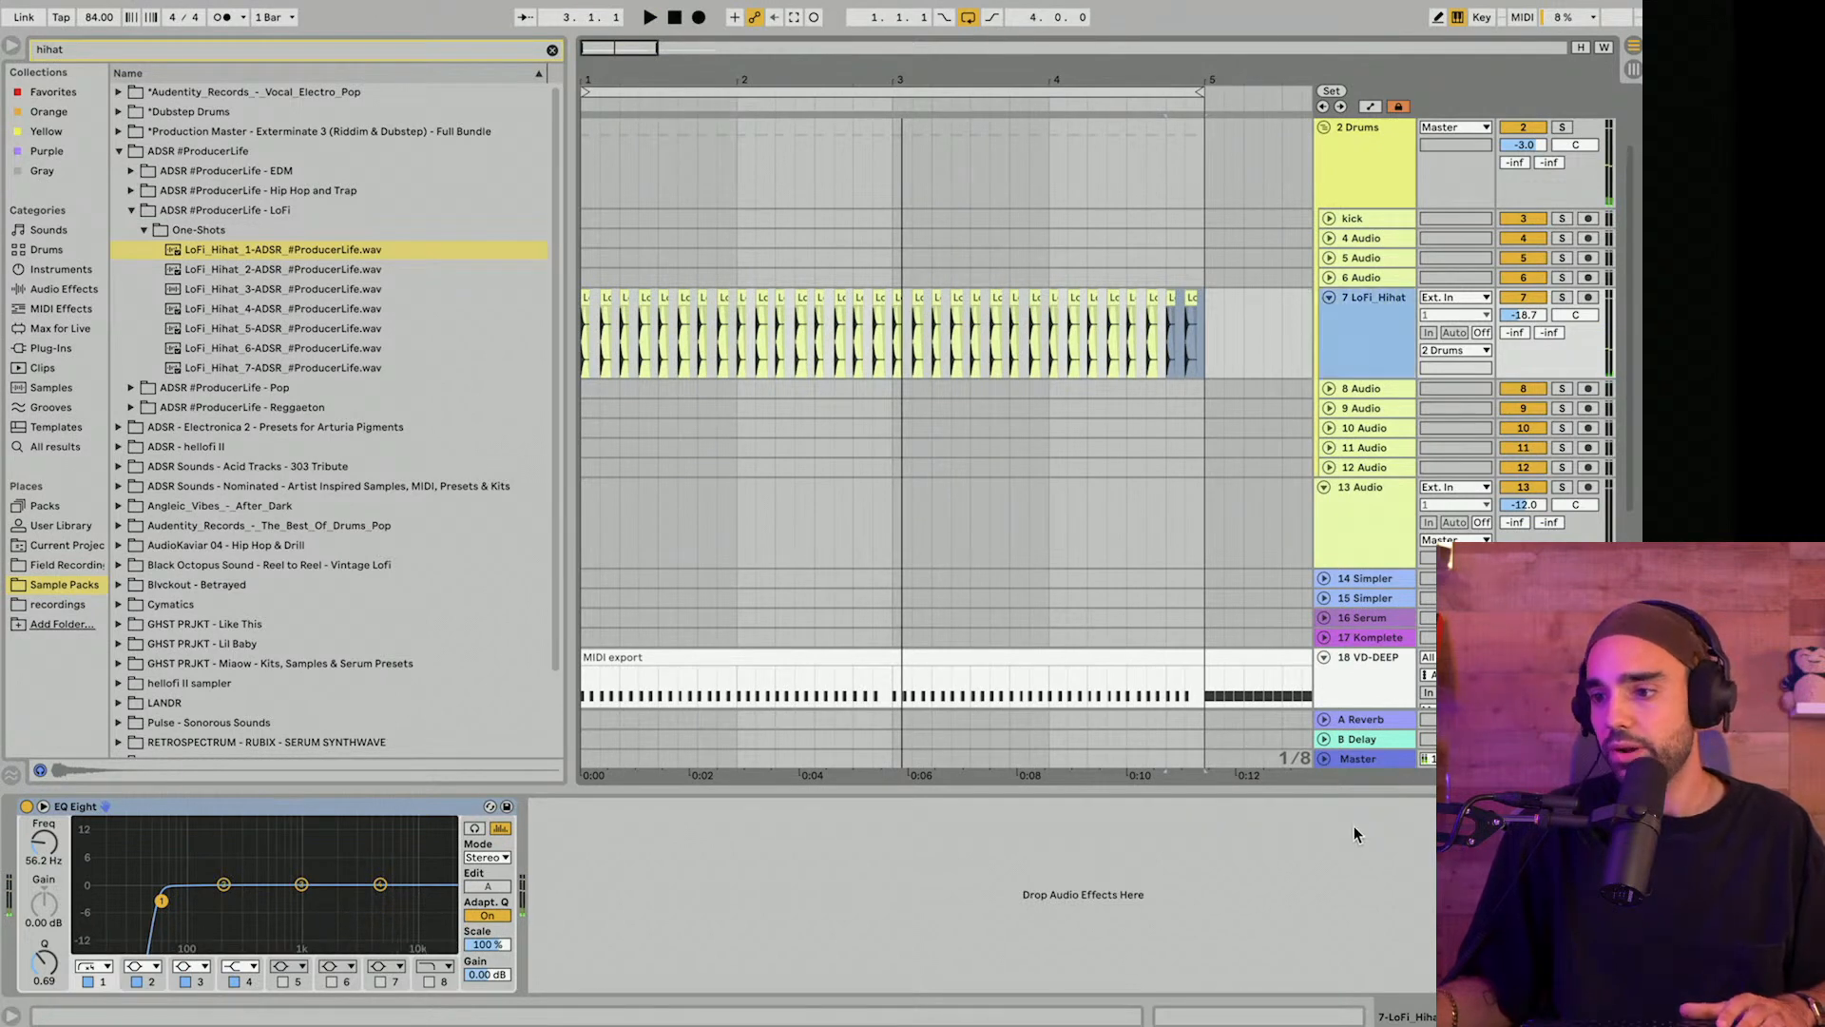
left_click(1347, 740)
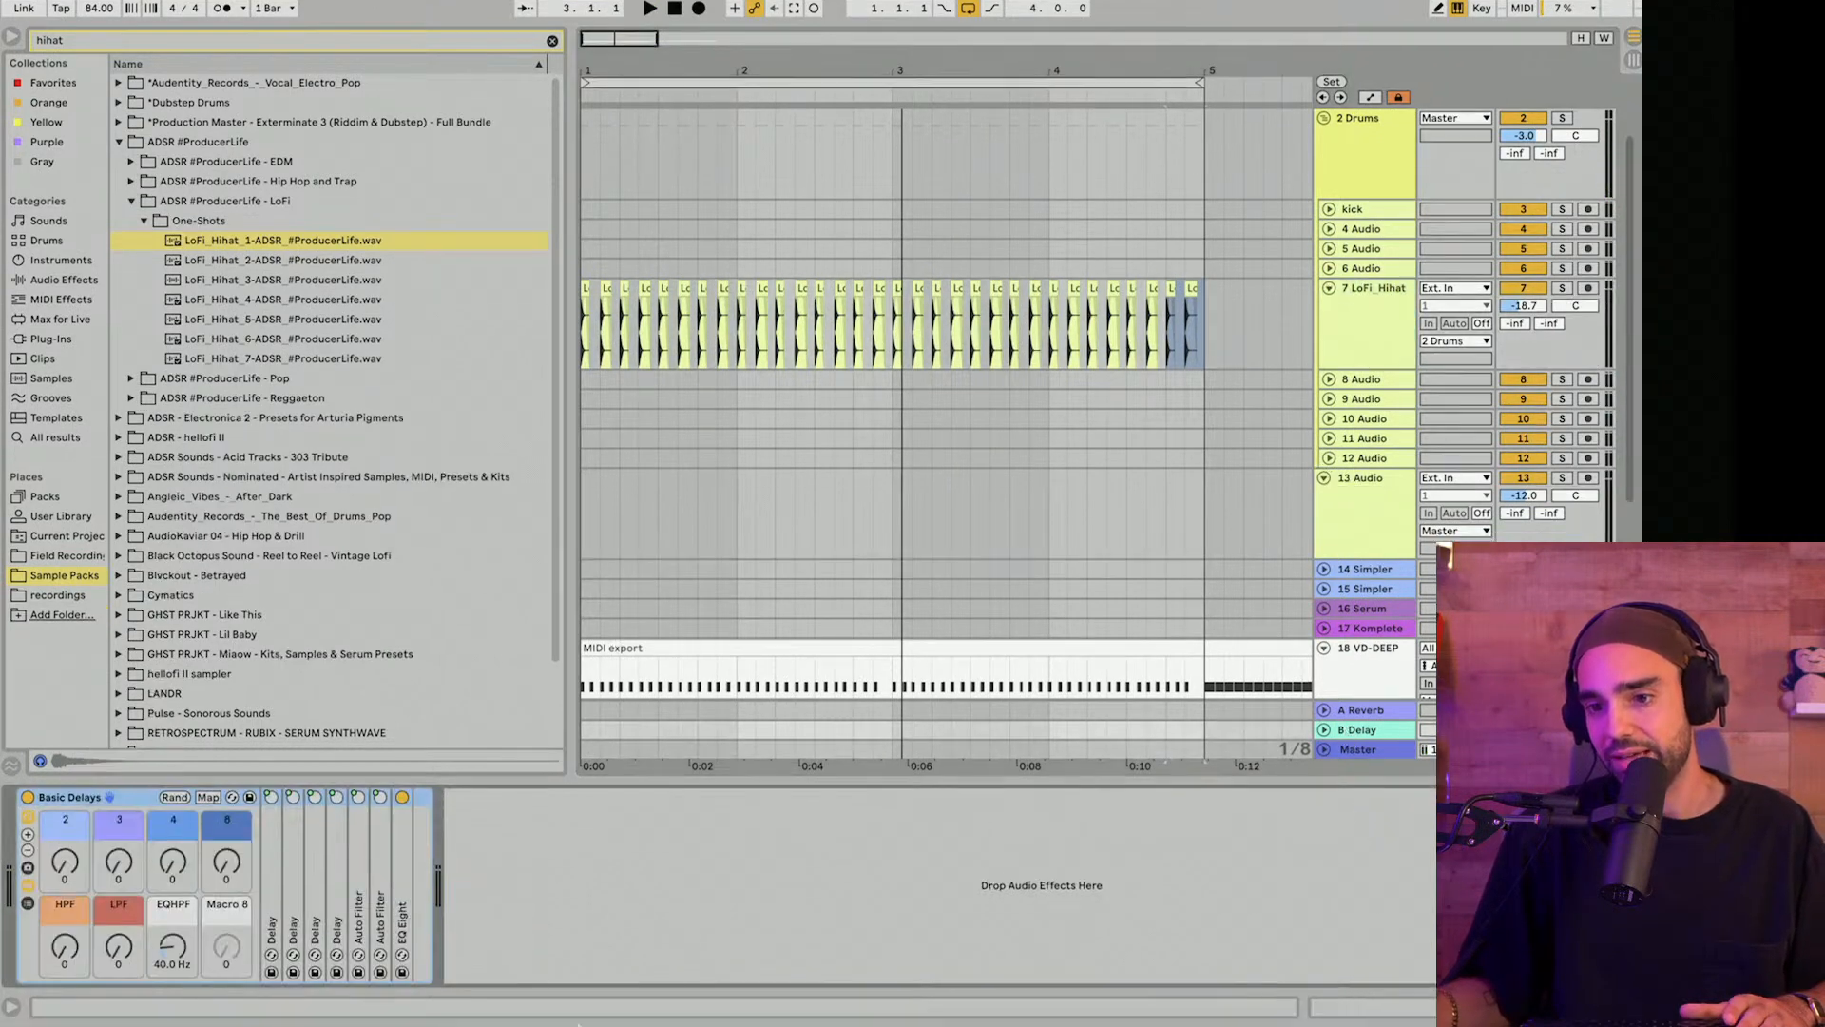
double_click(276, 840)
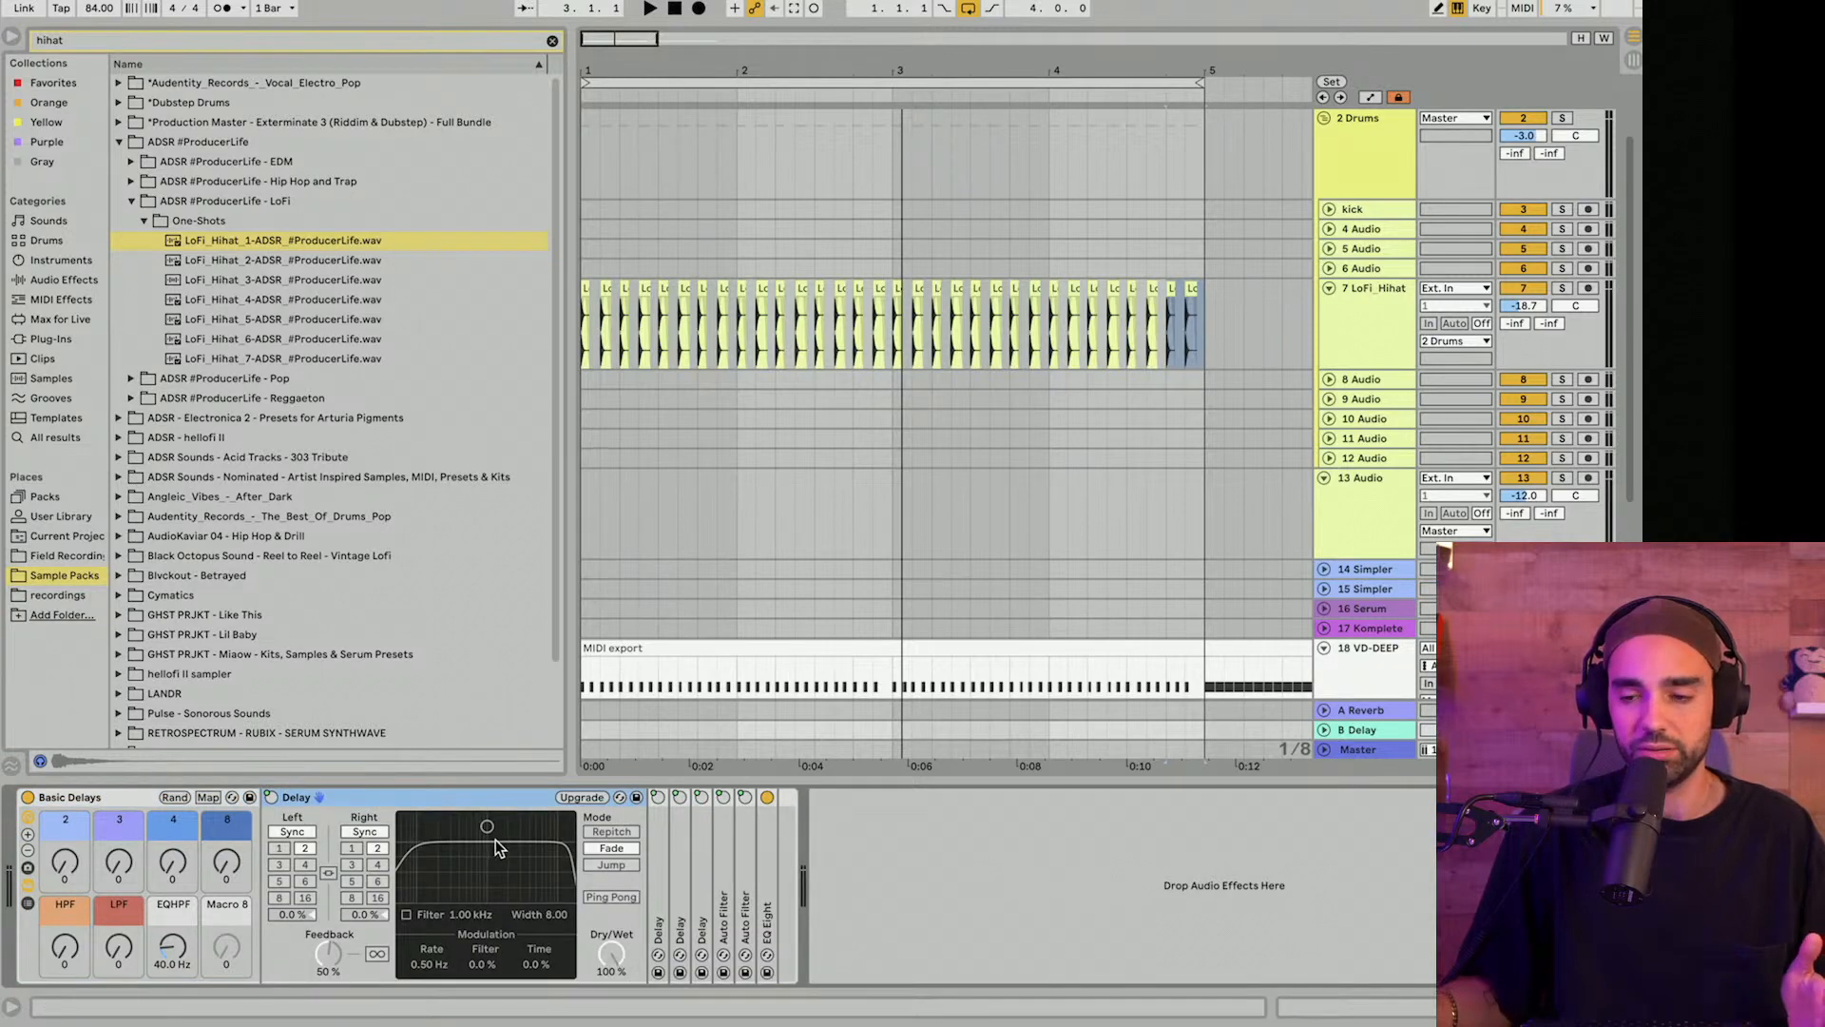
double_click(399, 796)
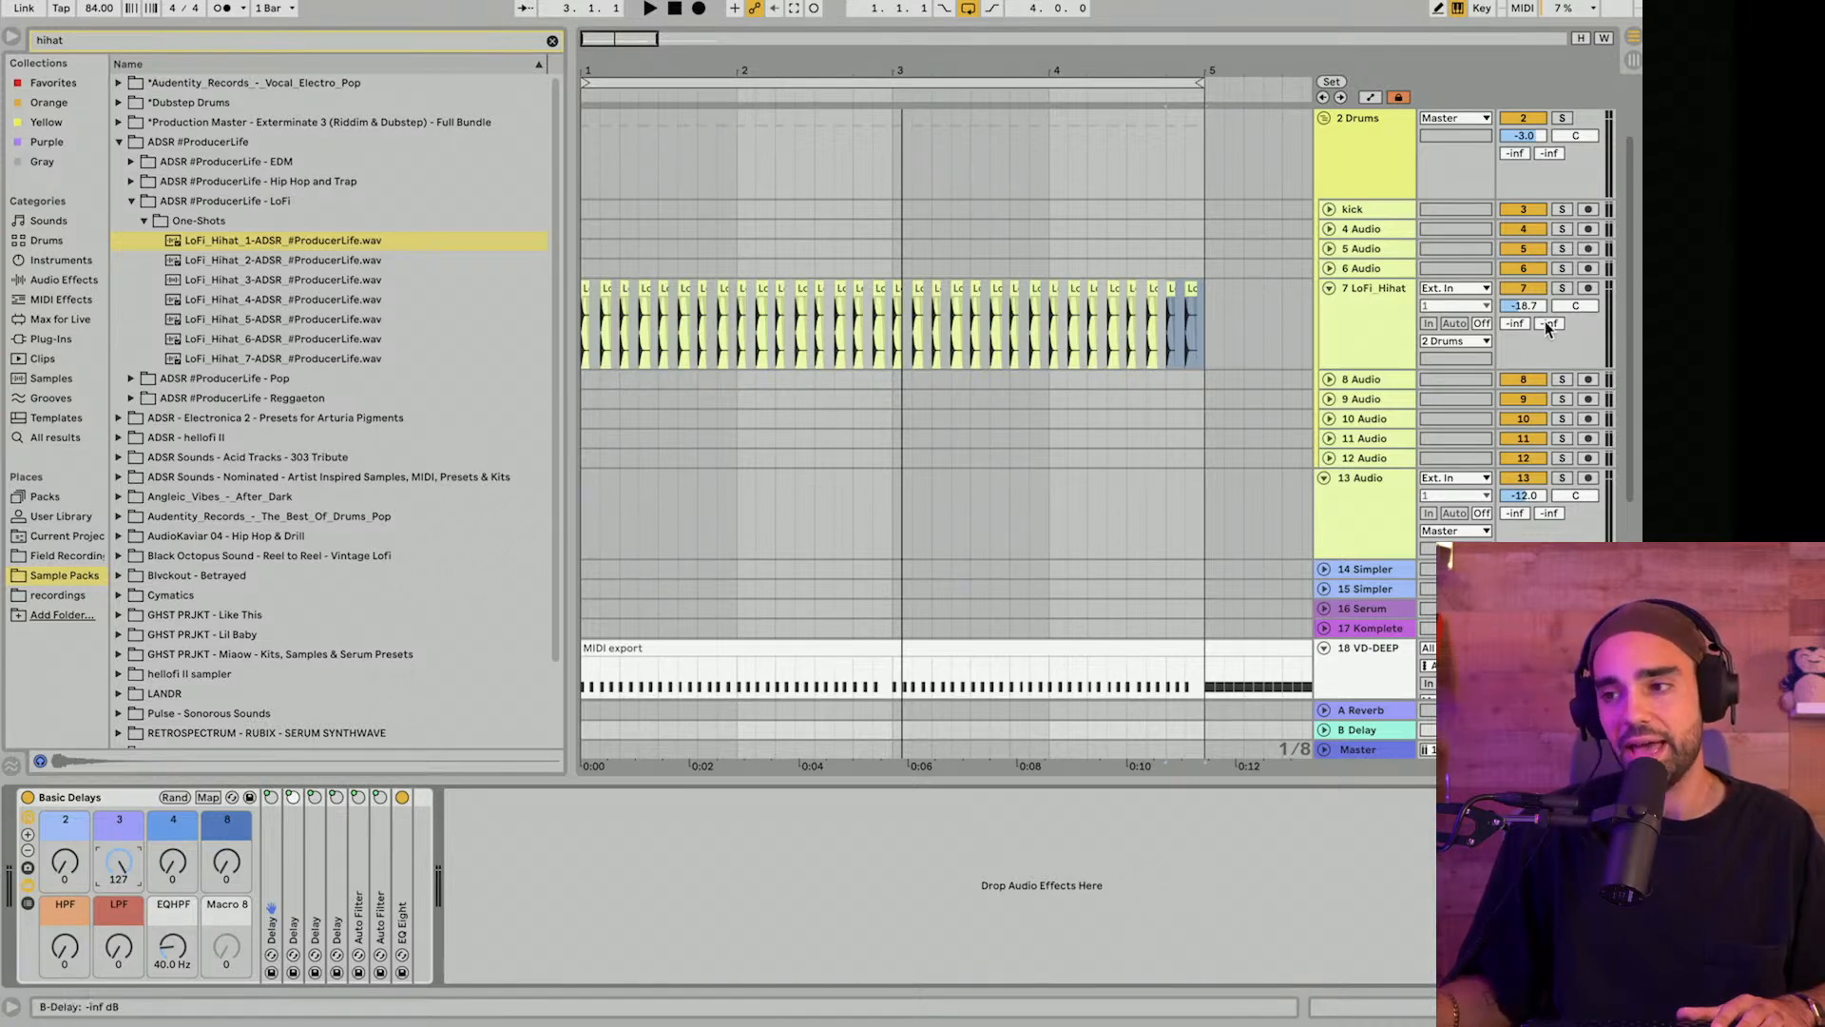
Set the LoFi_Hihat track's B Delay send to -21.2 dB while comparing it with and without the delay during playback.
mouse_move(1546, 324)
left_mouse_down()
mouse_move(1546, 285)
mouse_move(1548, 323)
left_mouse_up()
key("space")
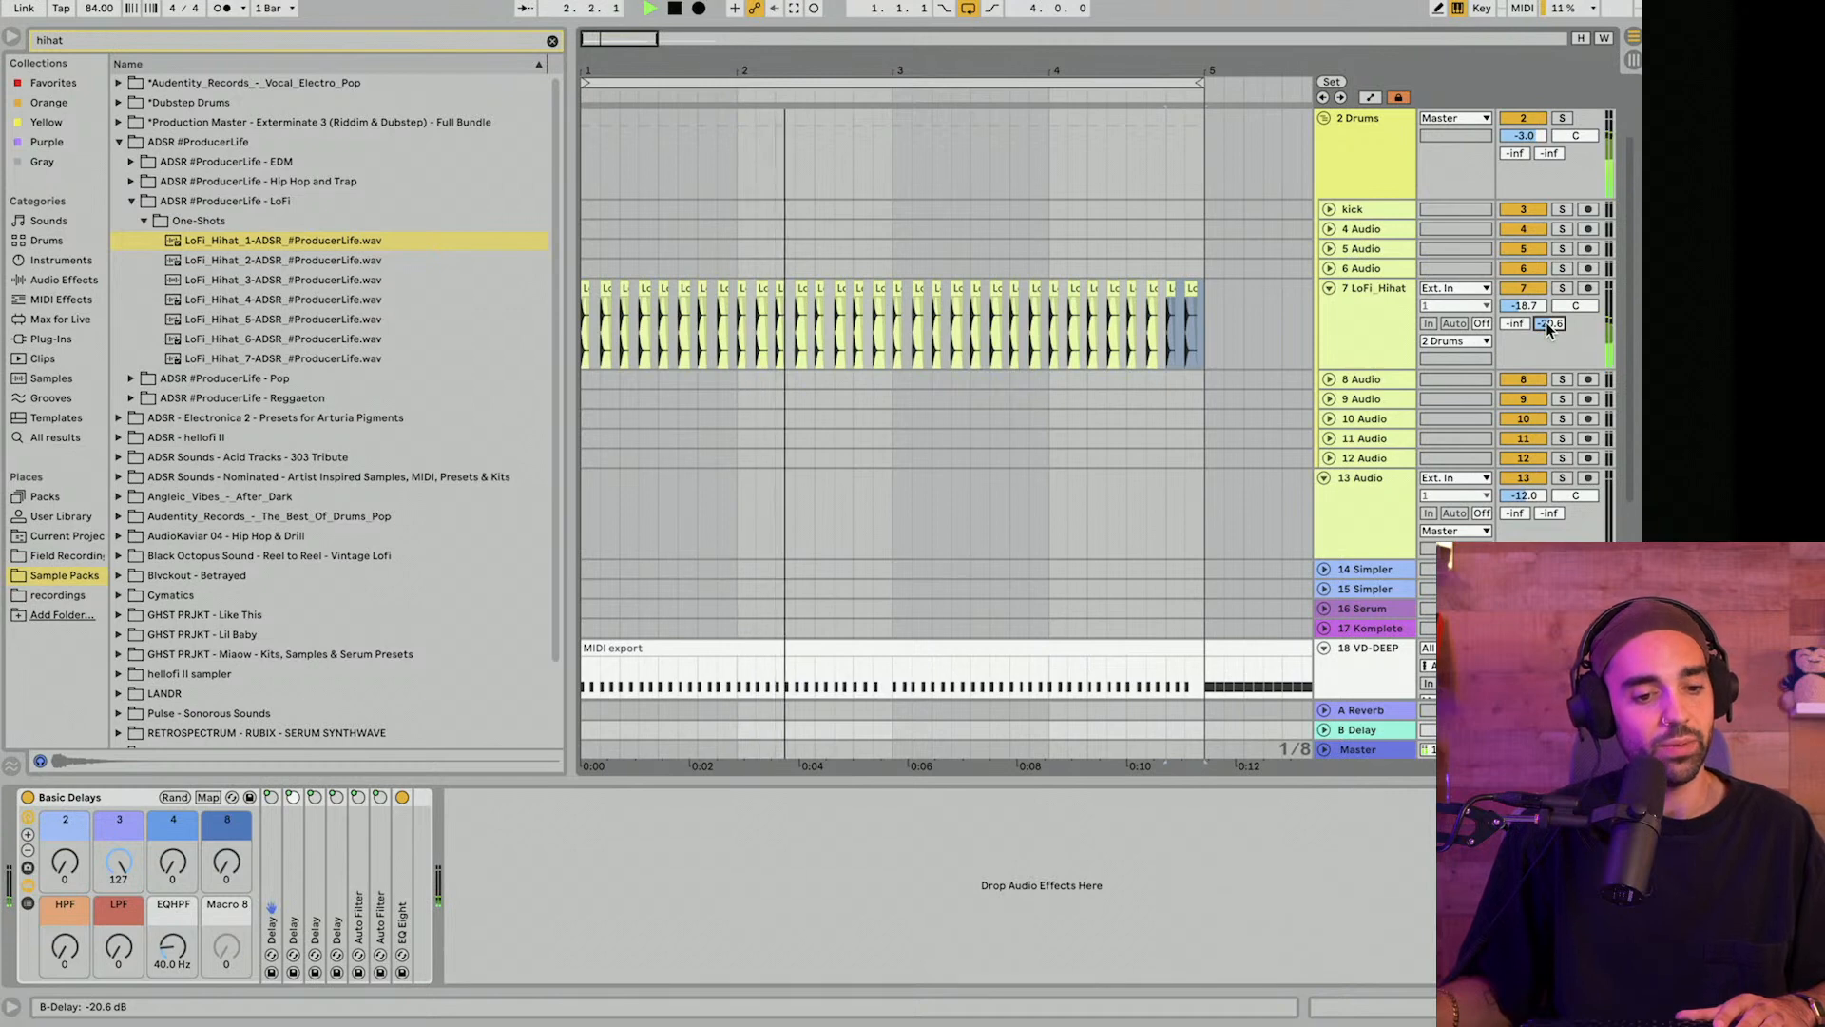
left_click_drag(1545, 323, 1549, 323)
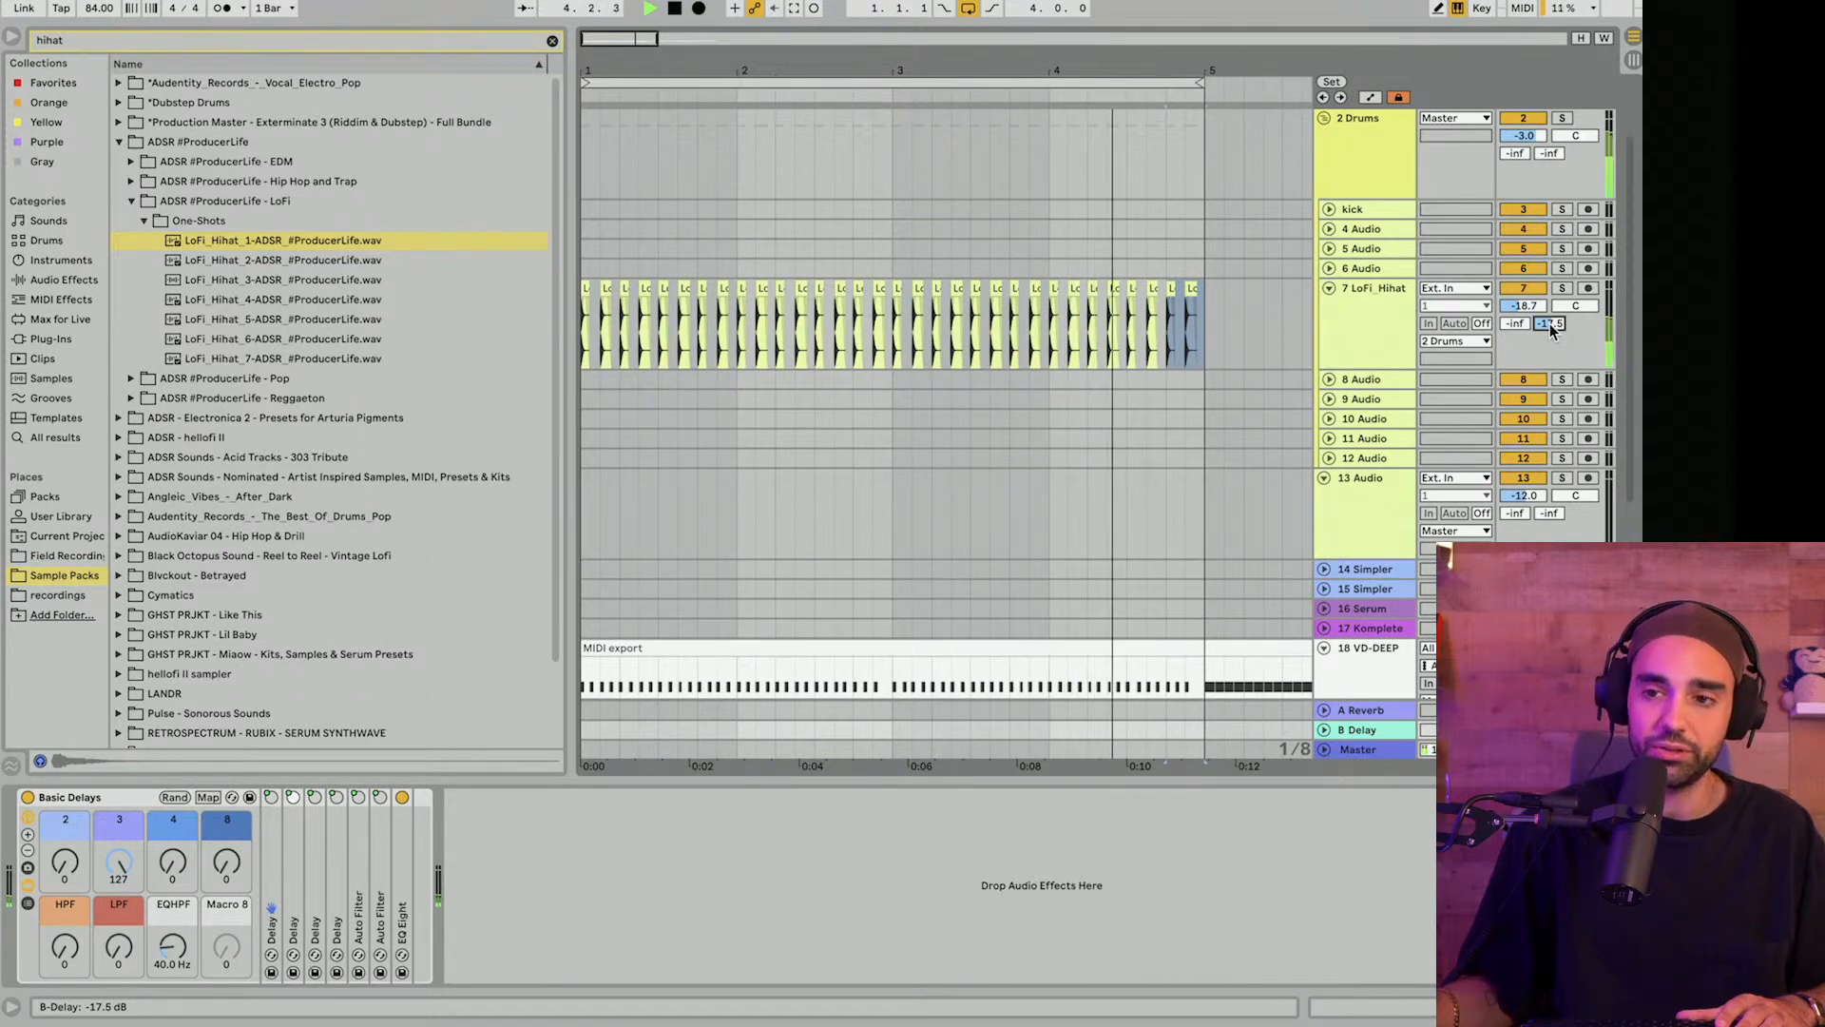
left_click_drag(1550, 323, 1550, 400)
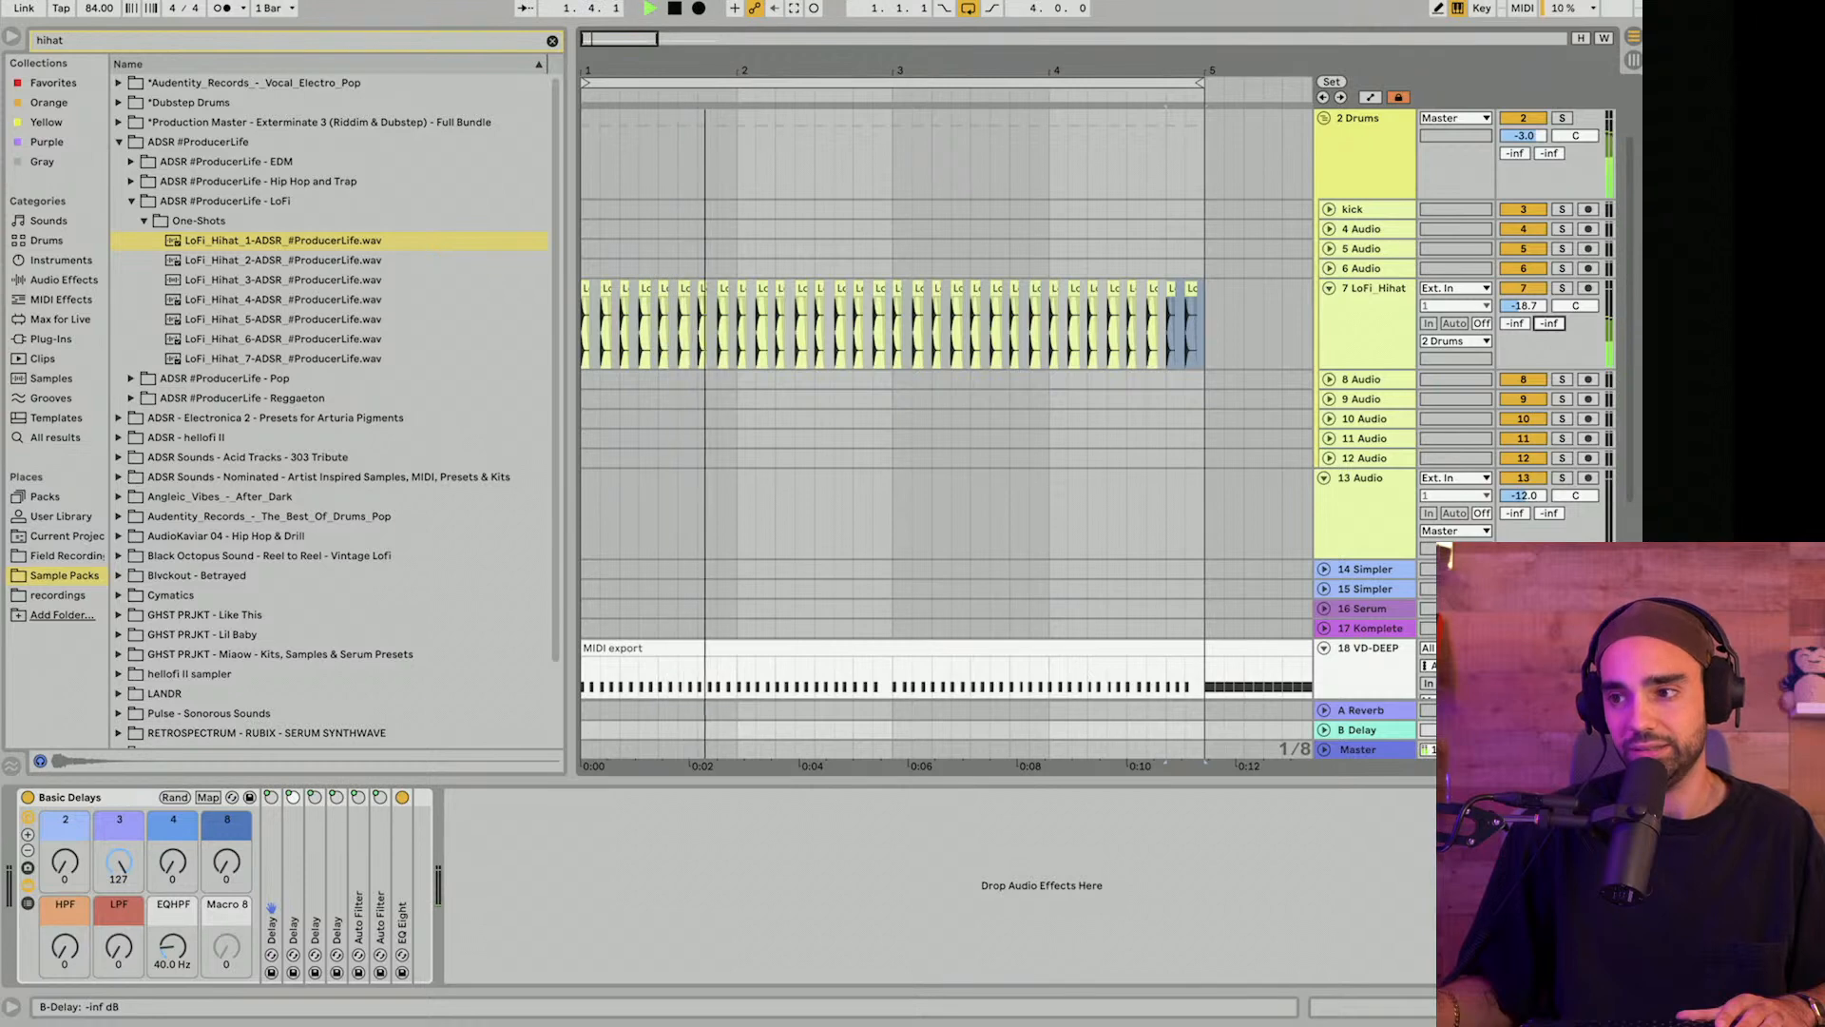
left_click_drag(1550, 323, 1549, 272)
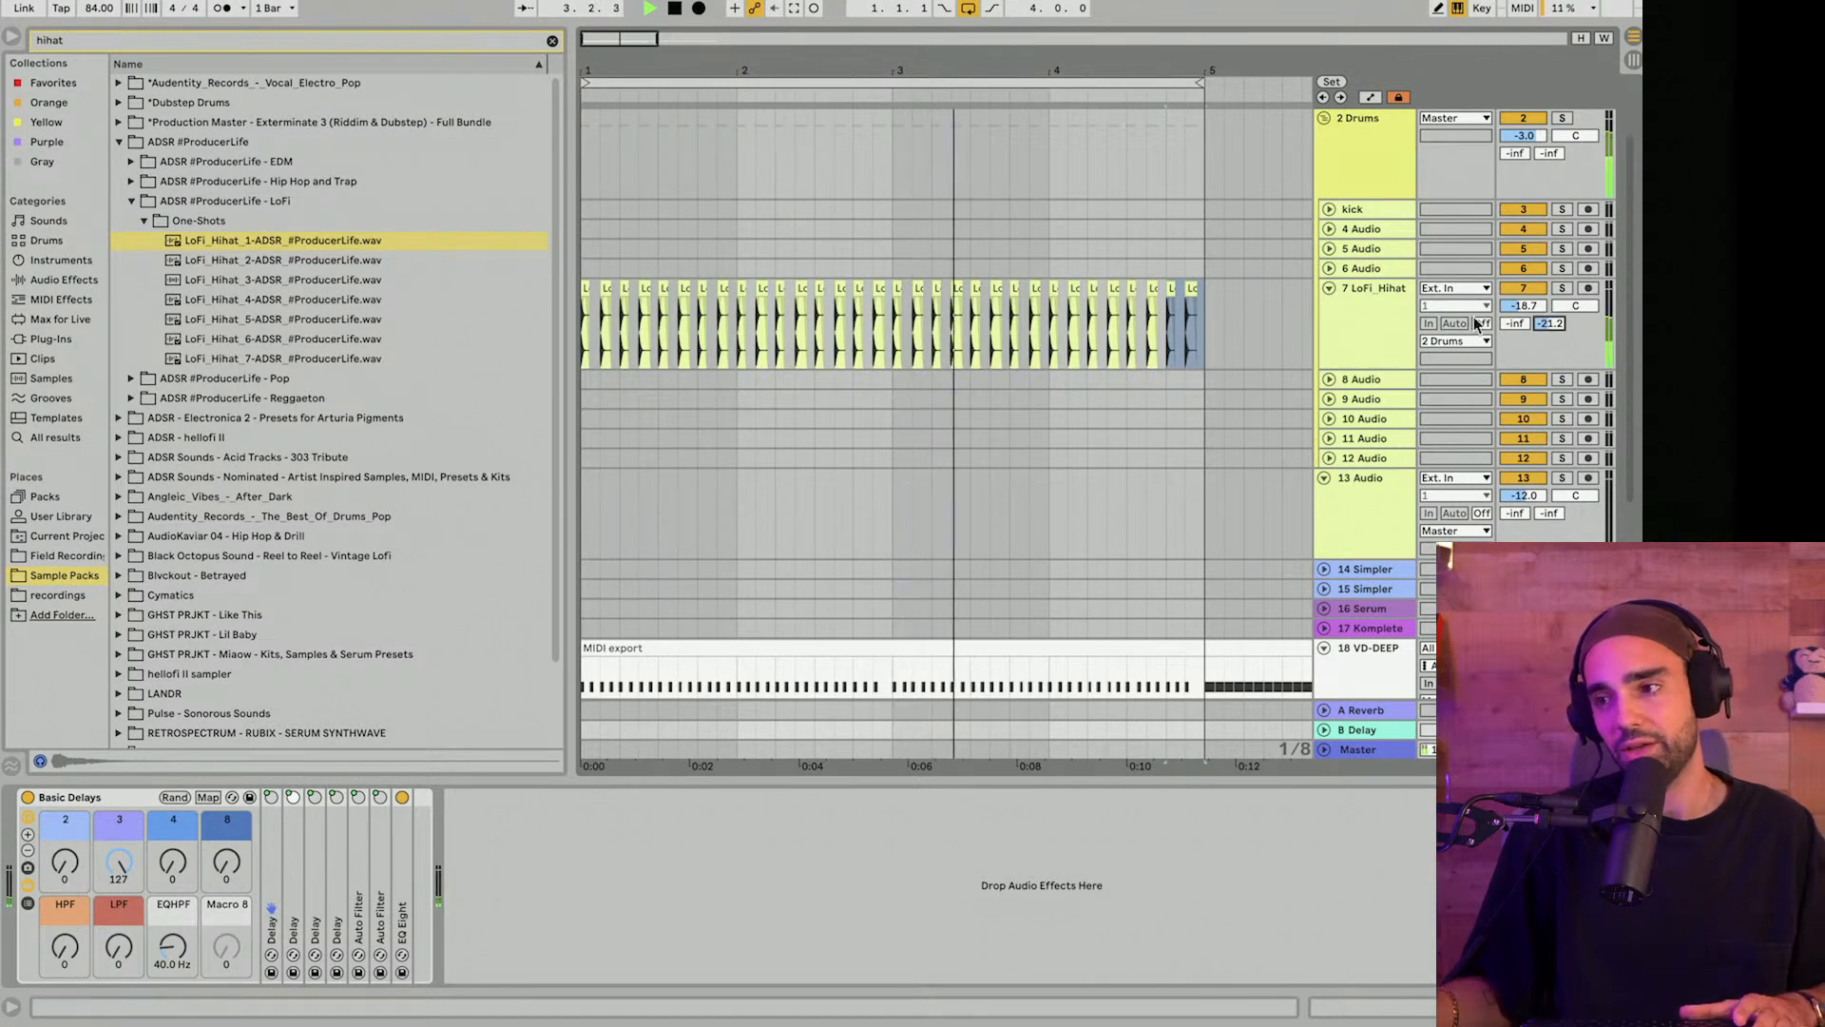
key("space")
In the LoFi_Hihat track's EQ Eight, move the low cut to 284 Hz and raise band 4 by 1.86 dB at 4.95 kHz during playback.
left_click(1385, 333)
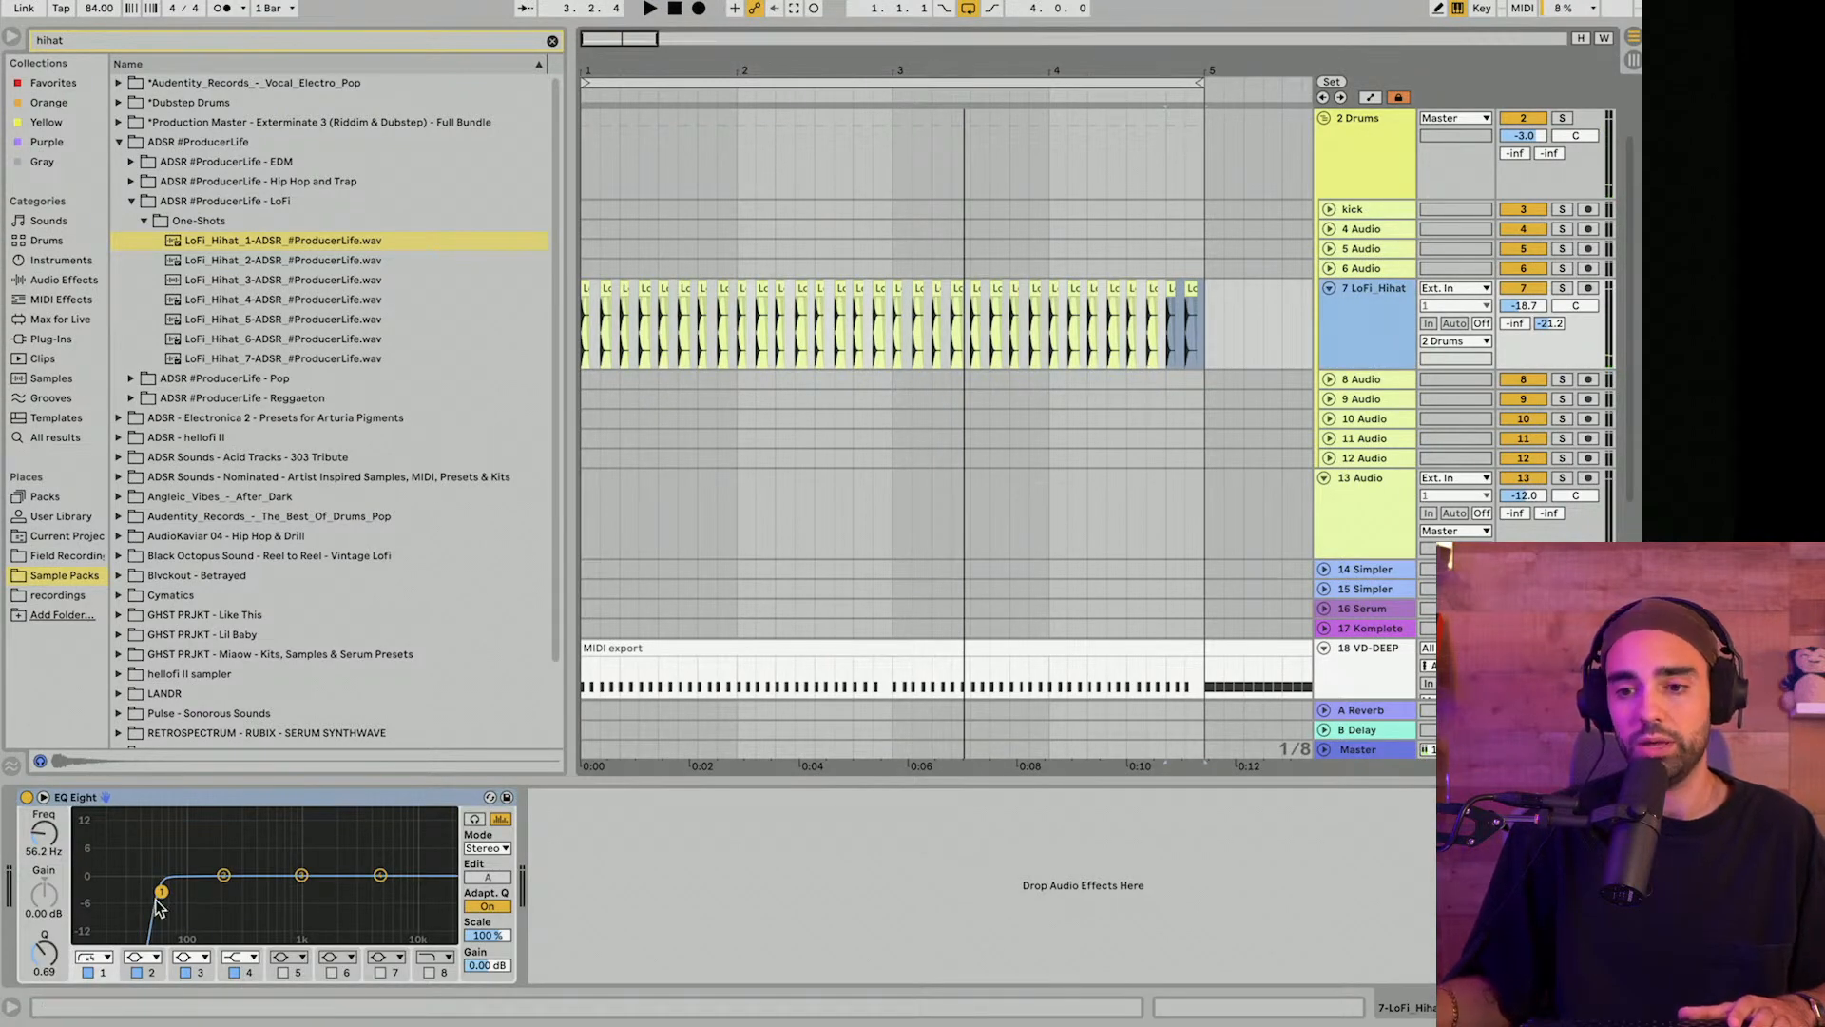
left_click_drag(161, 891, 240, 901)
key("space")
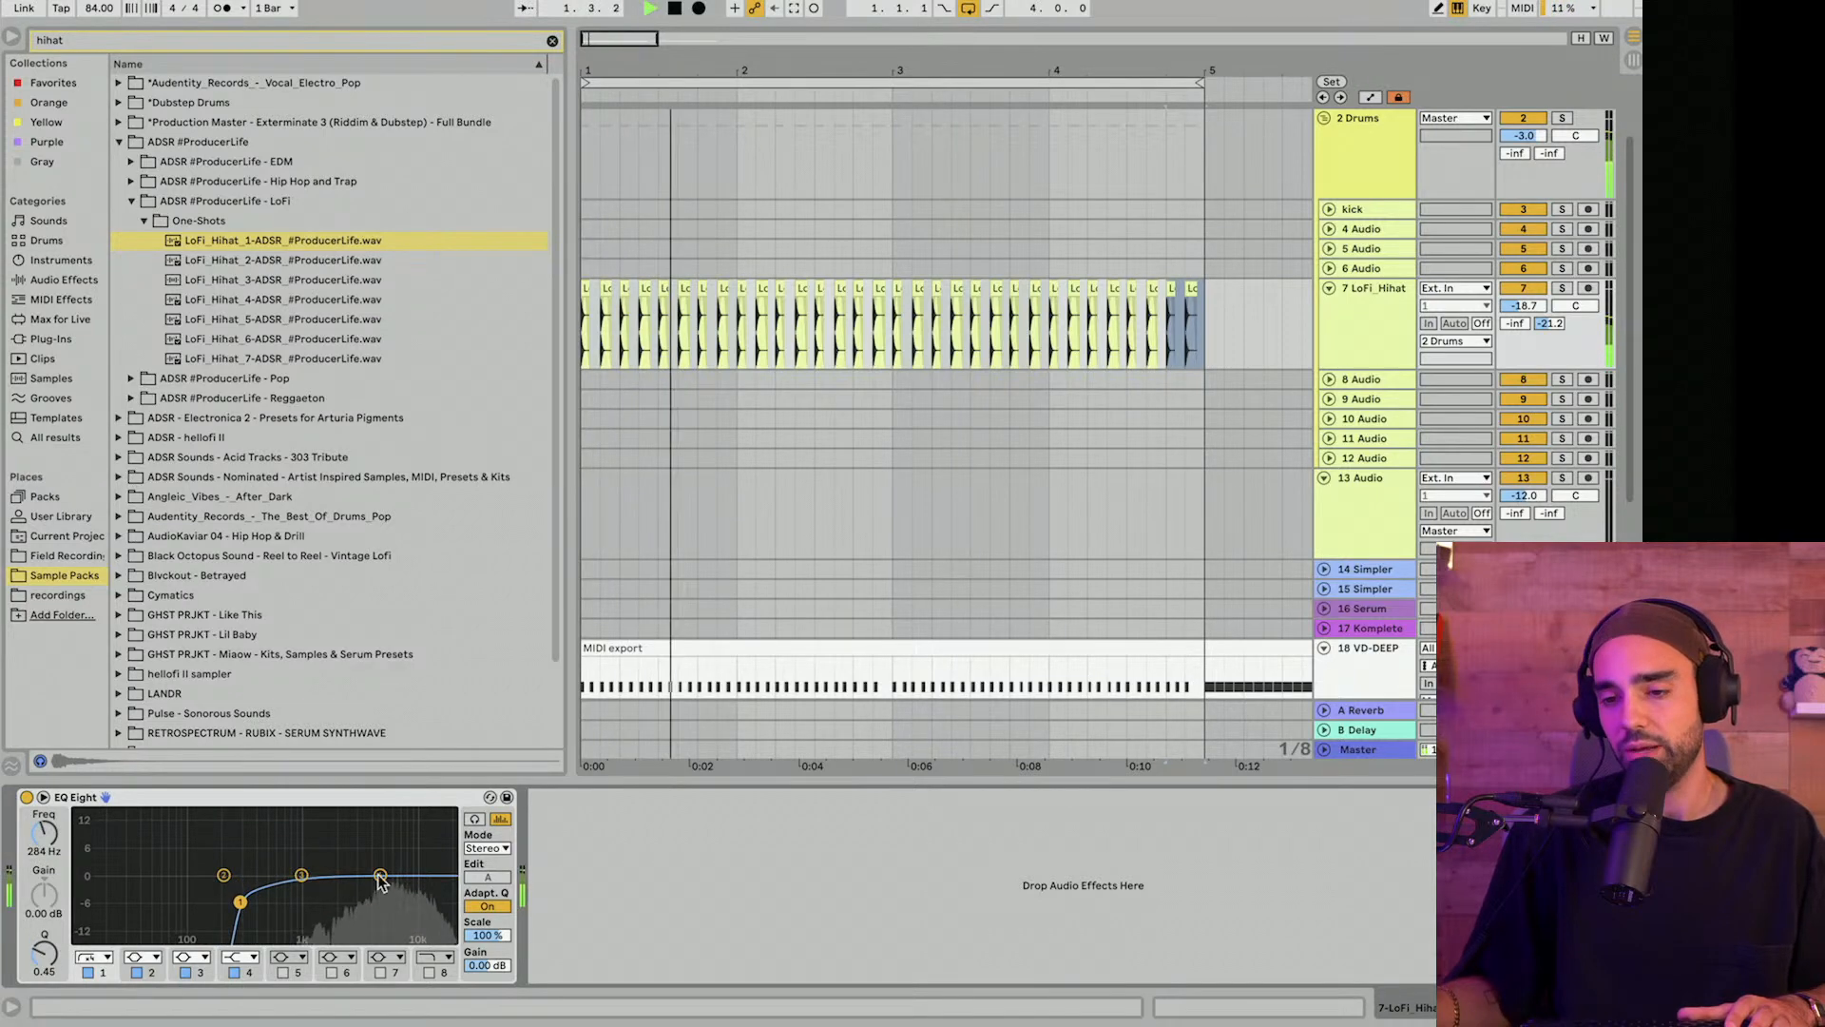
left_click_drag(381, 875, 379, 867)
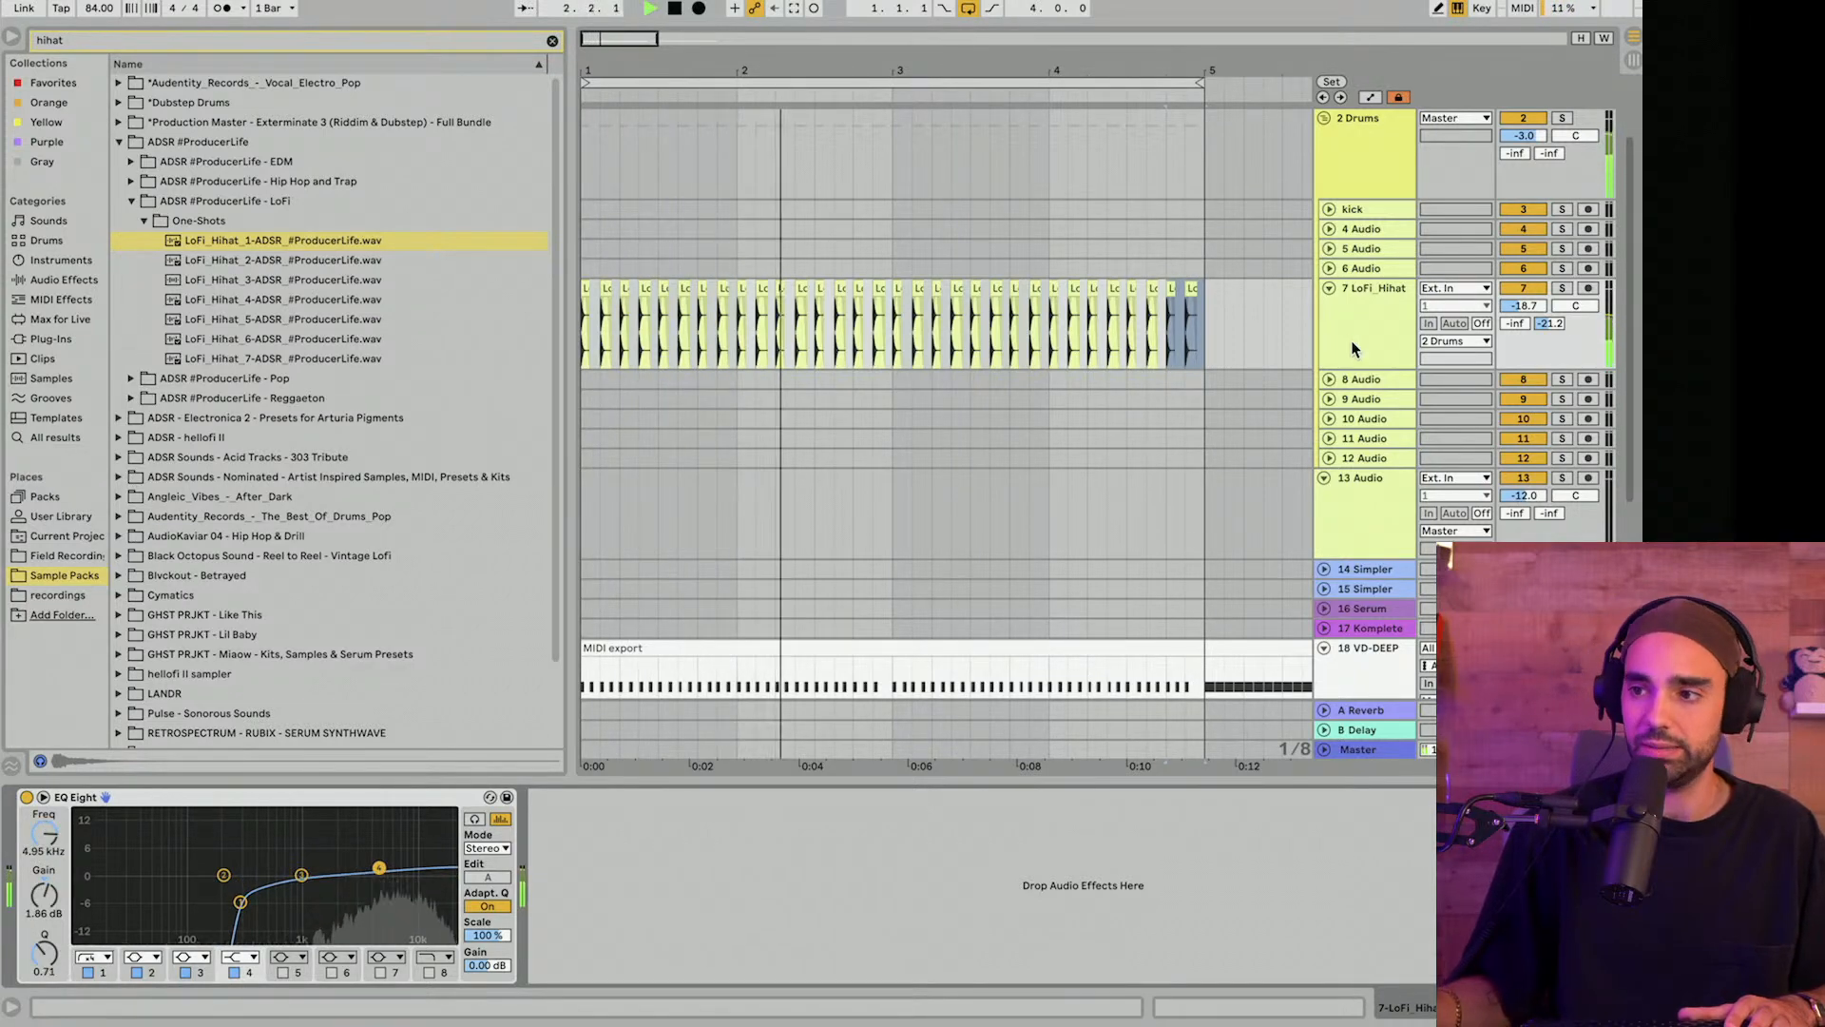
scroll(1344, 342, "down", 1)
scroll(964, 395, "up", 5)
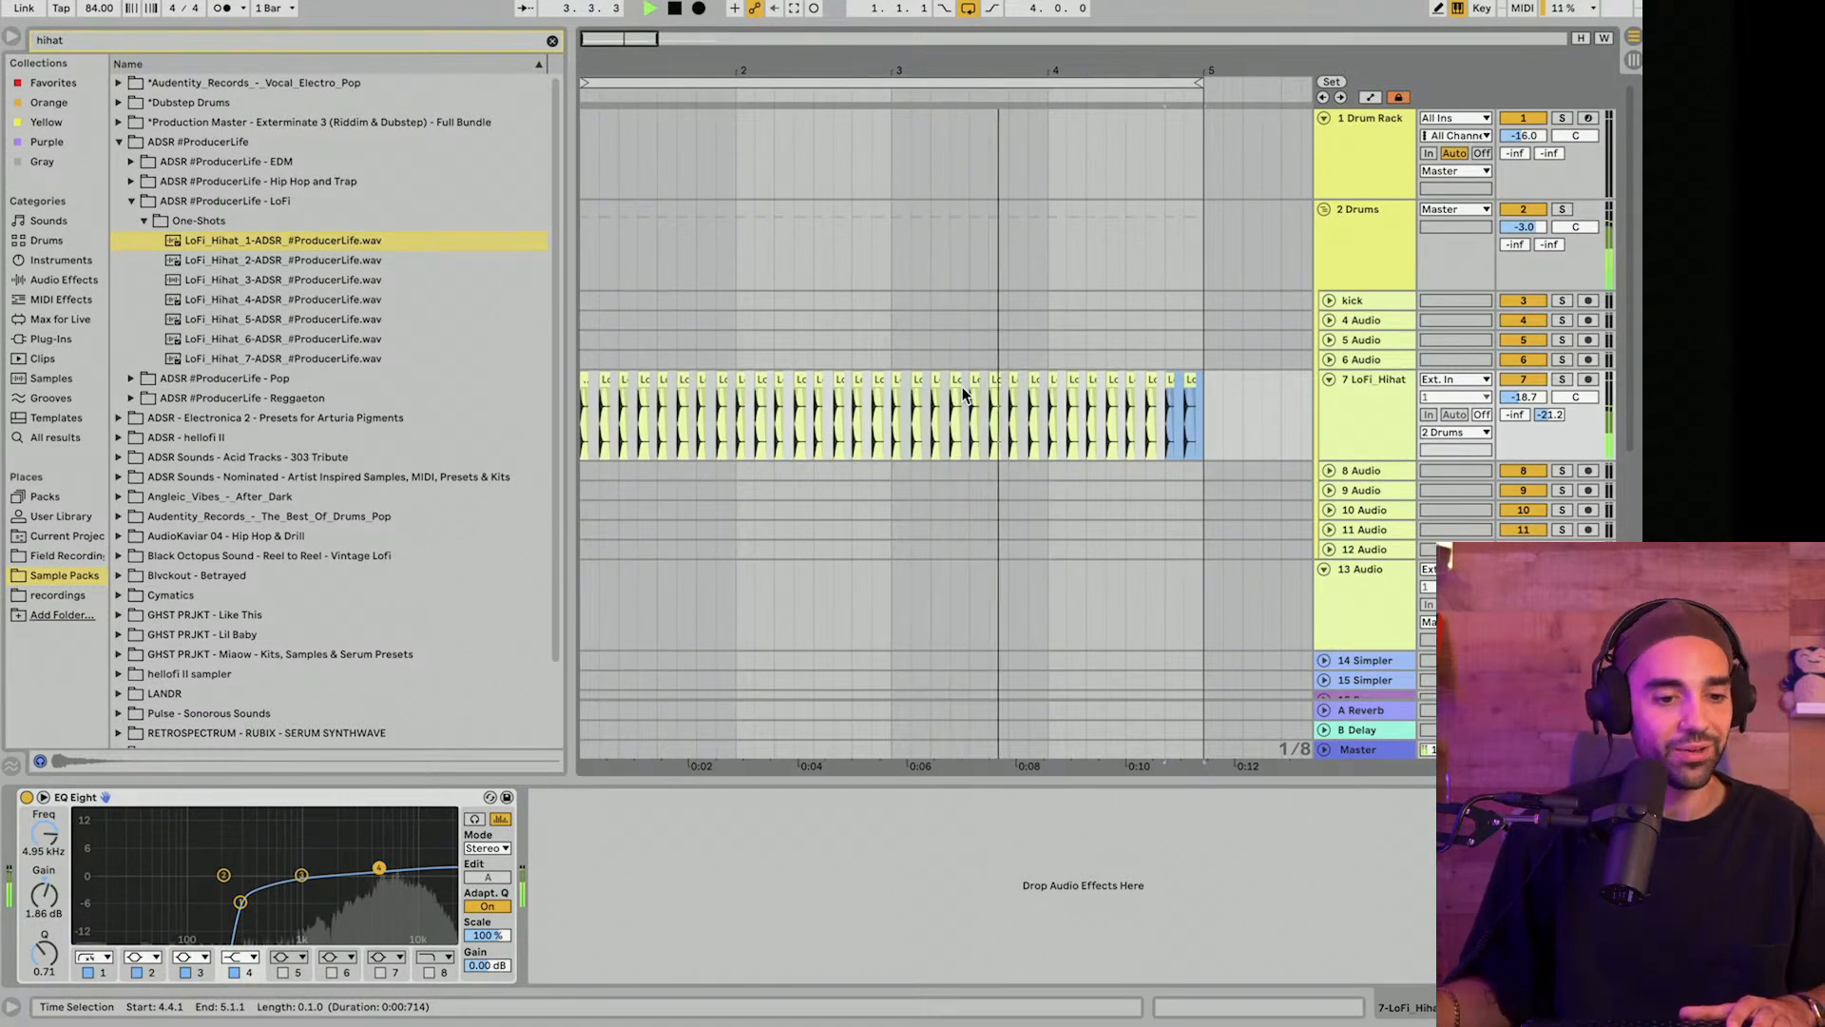
key("space")
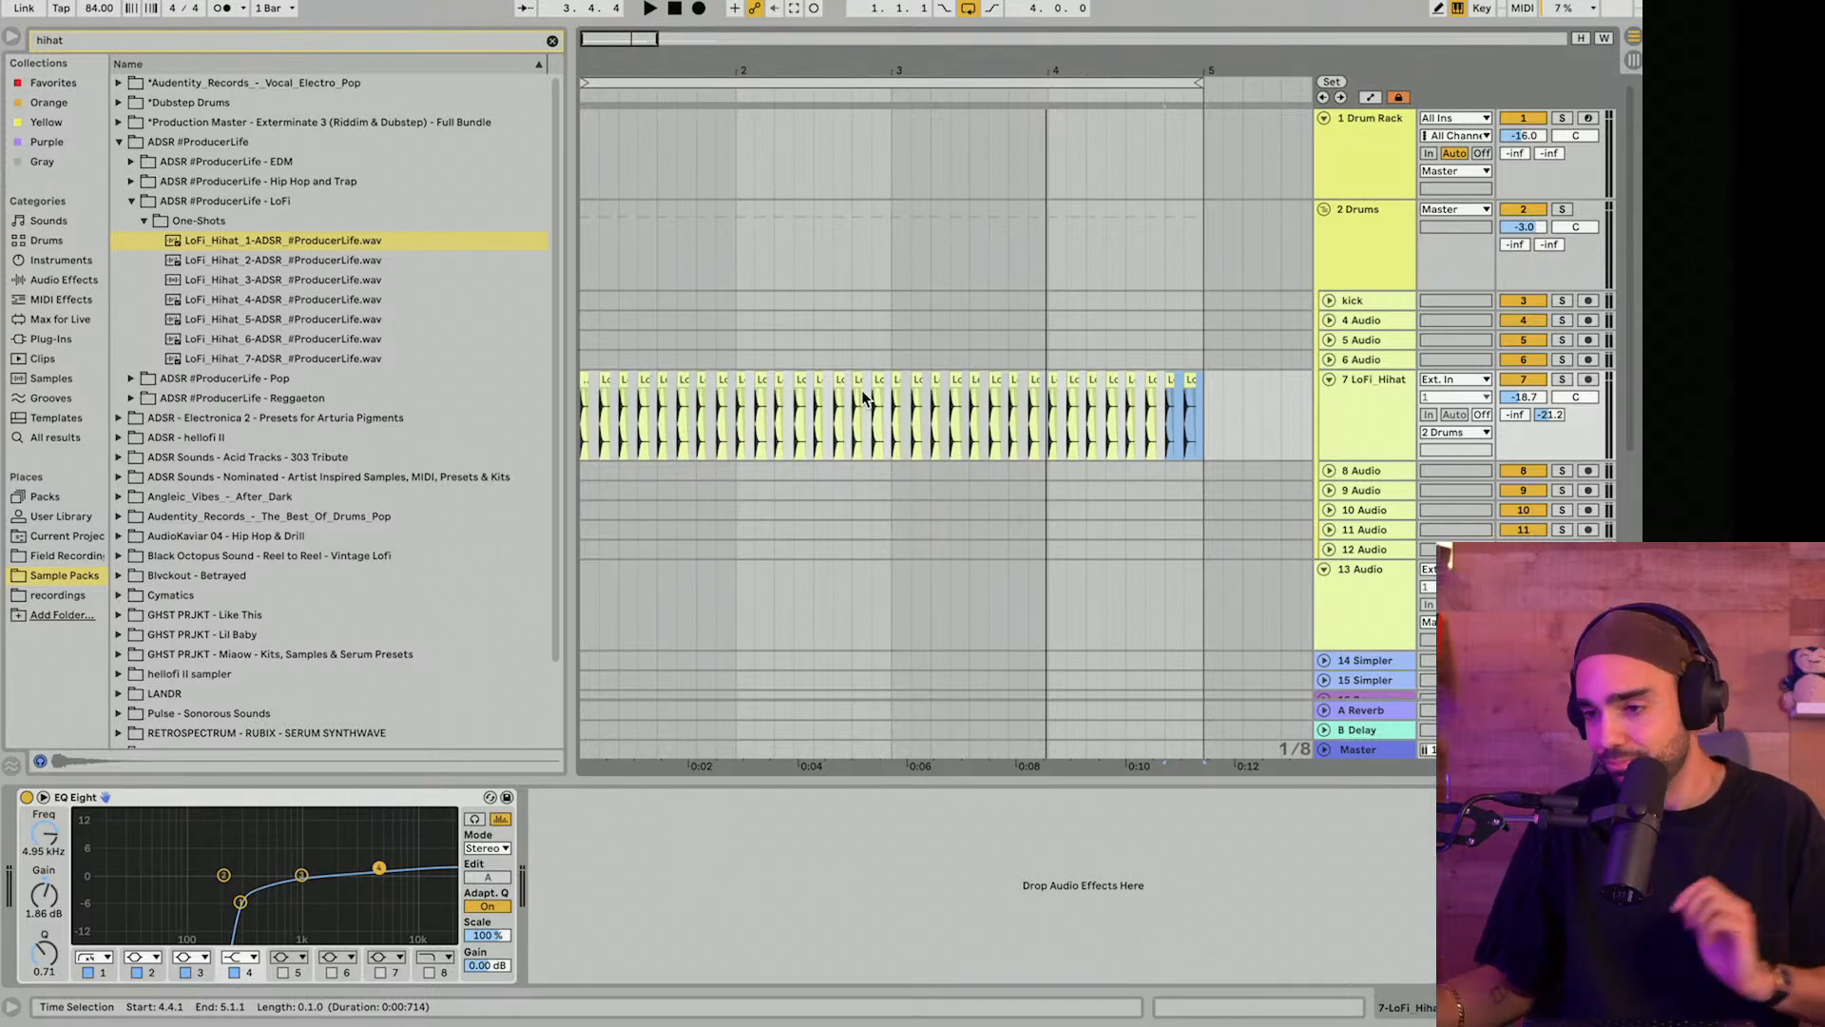
Open the first VD-DEEP MIDI export clip and shrink the clip editor to show more of the arrangement.
scroll(864, 382, "down", 6)
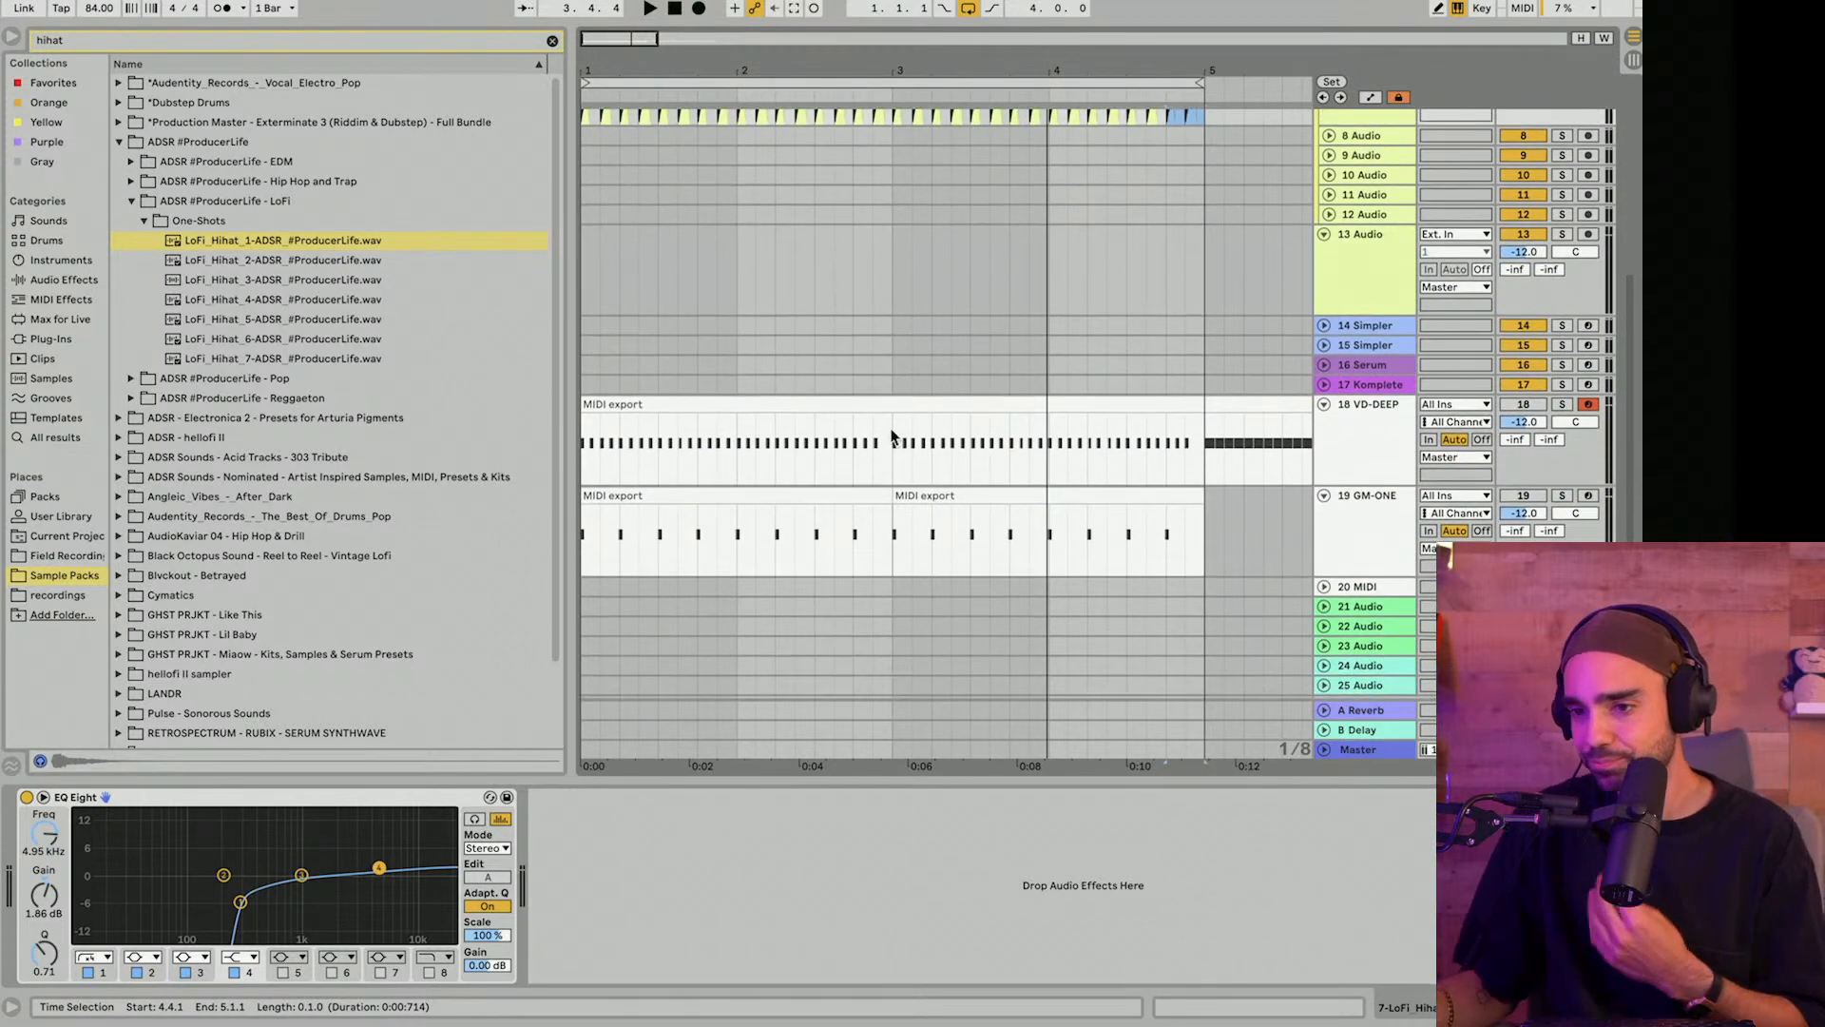
double_click(818, 461)
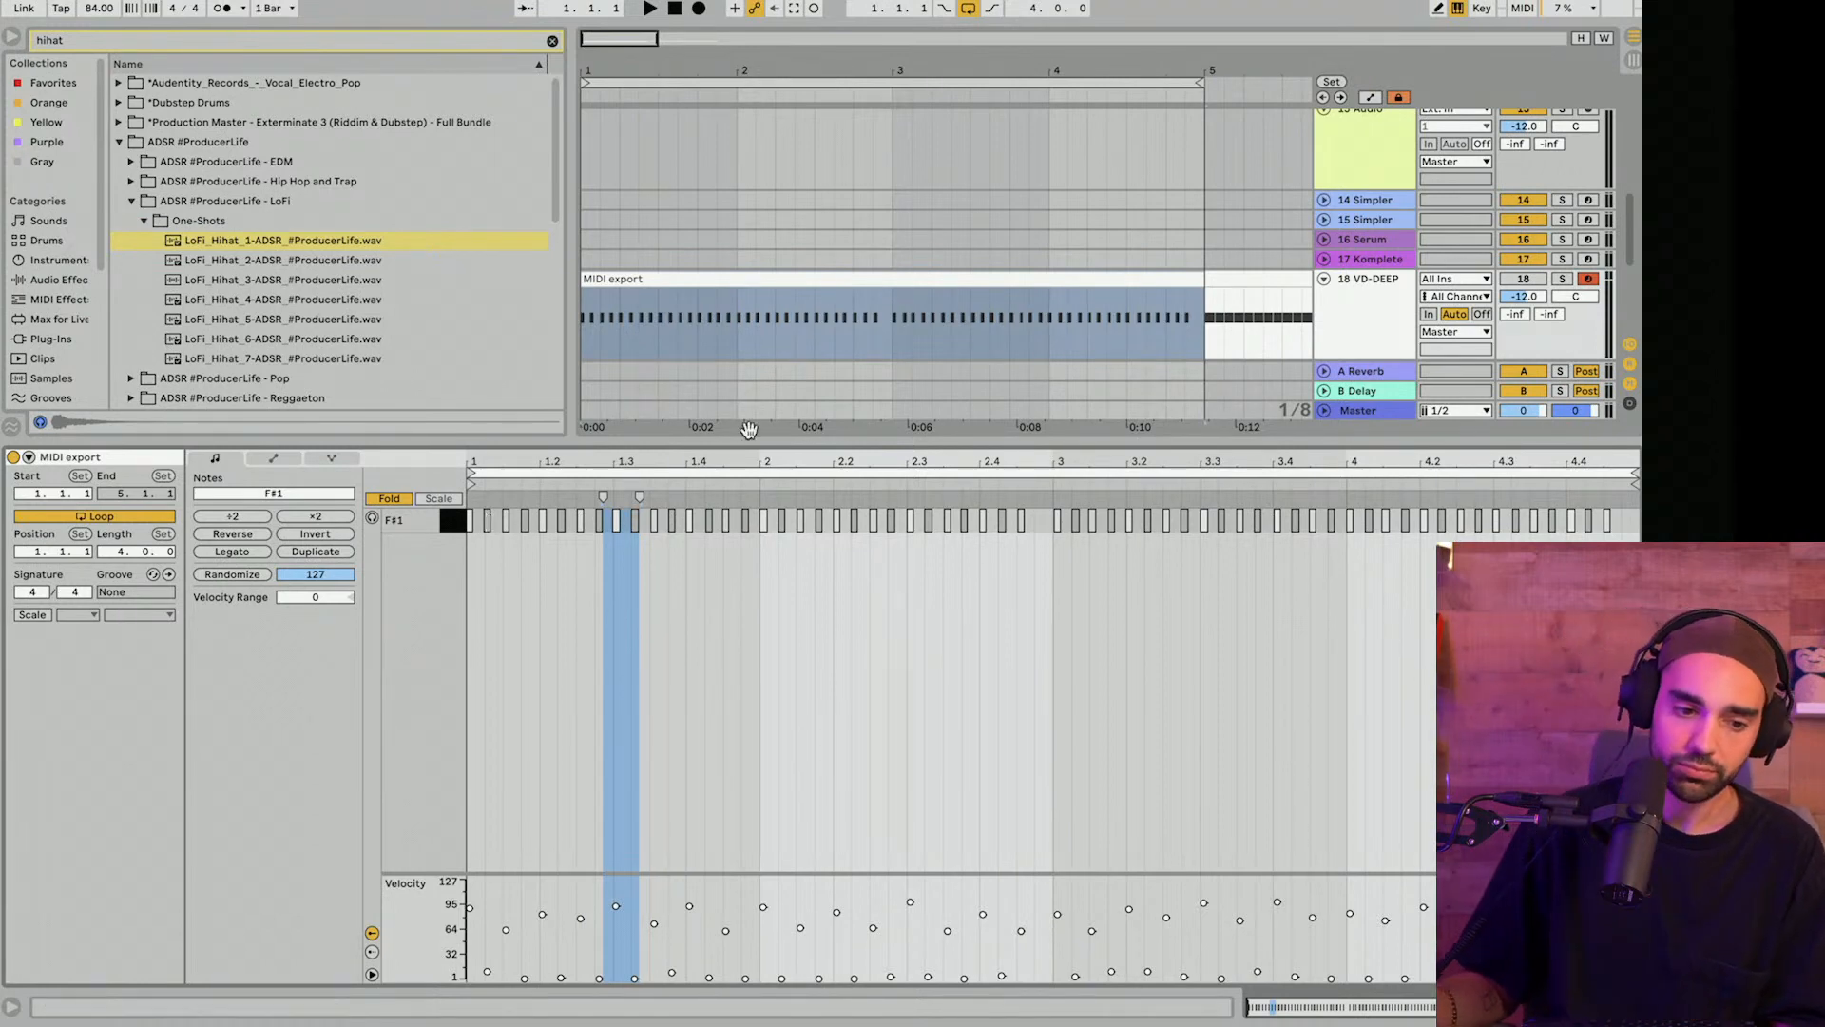
left_click_drag(771, 457, 771, 768)
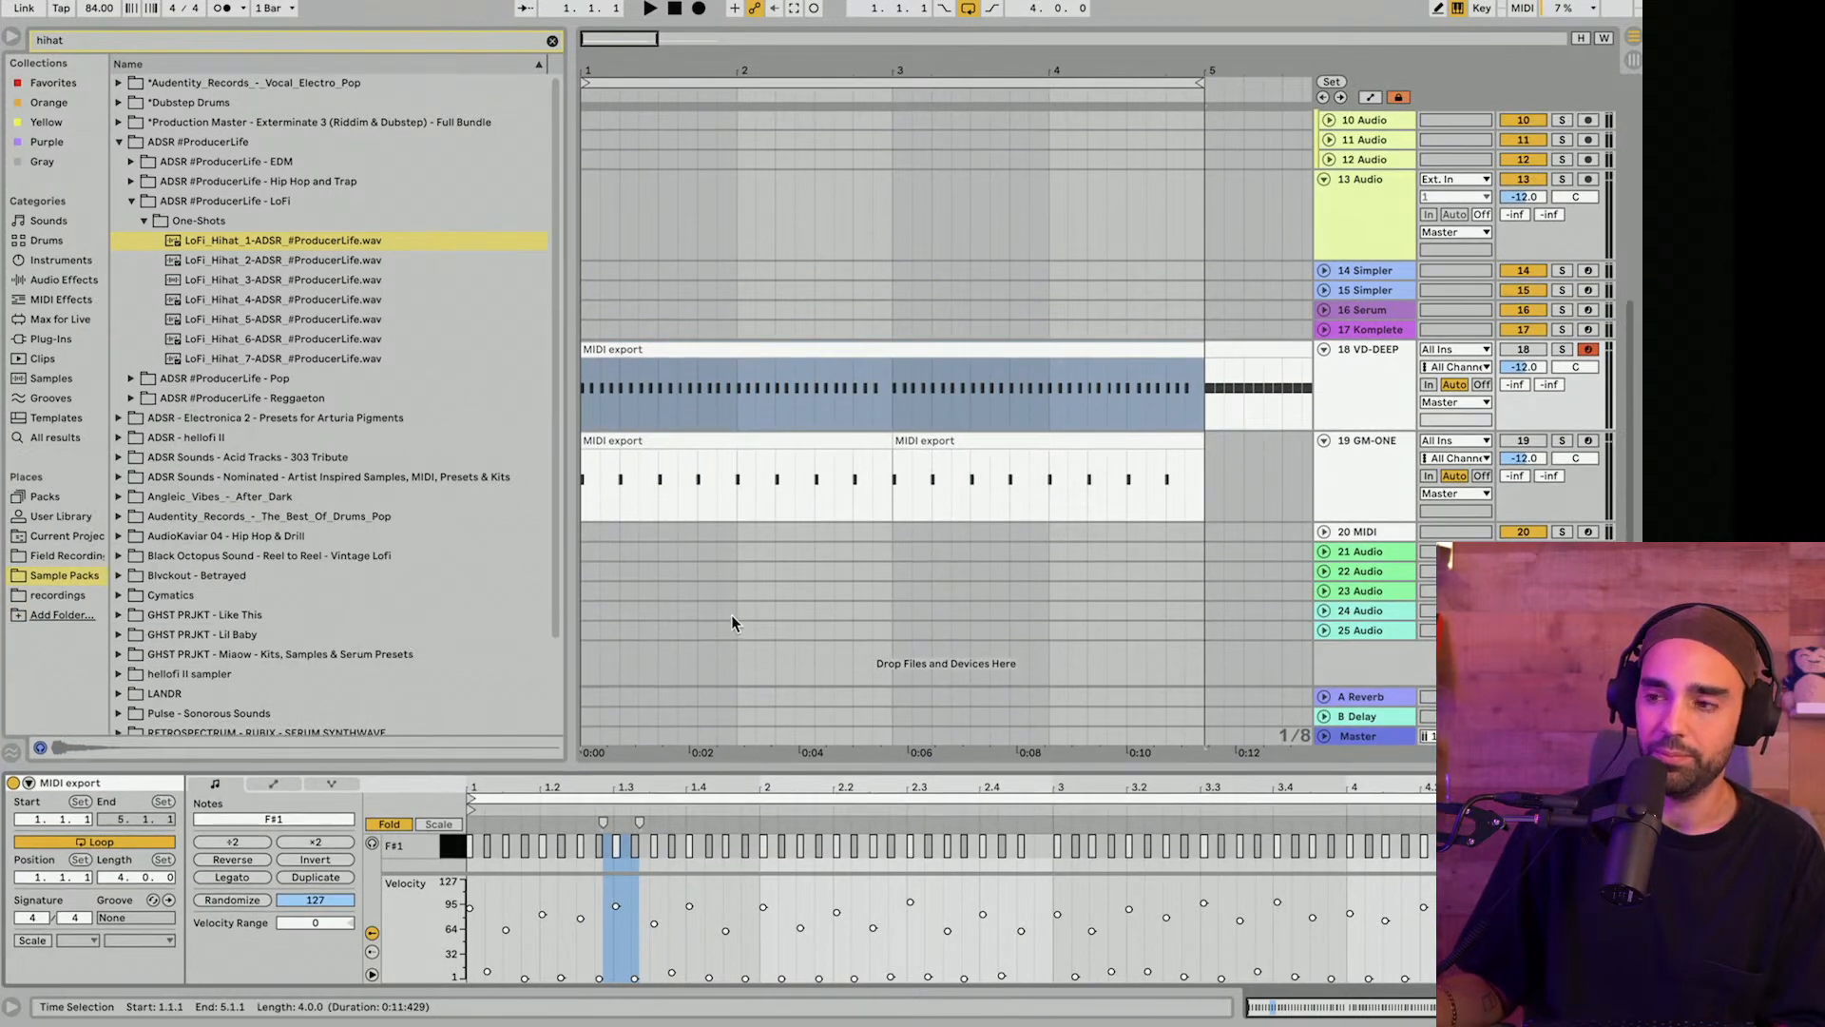
scroll(732, 618, "up", 2)
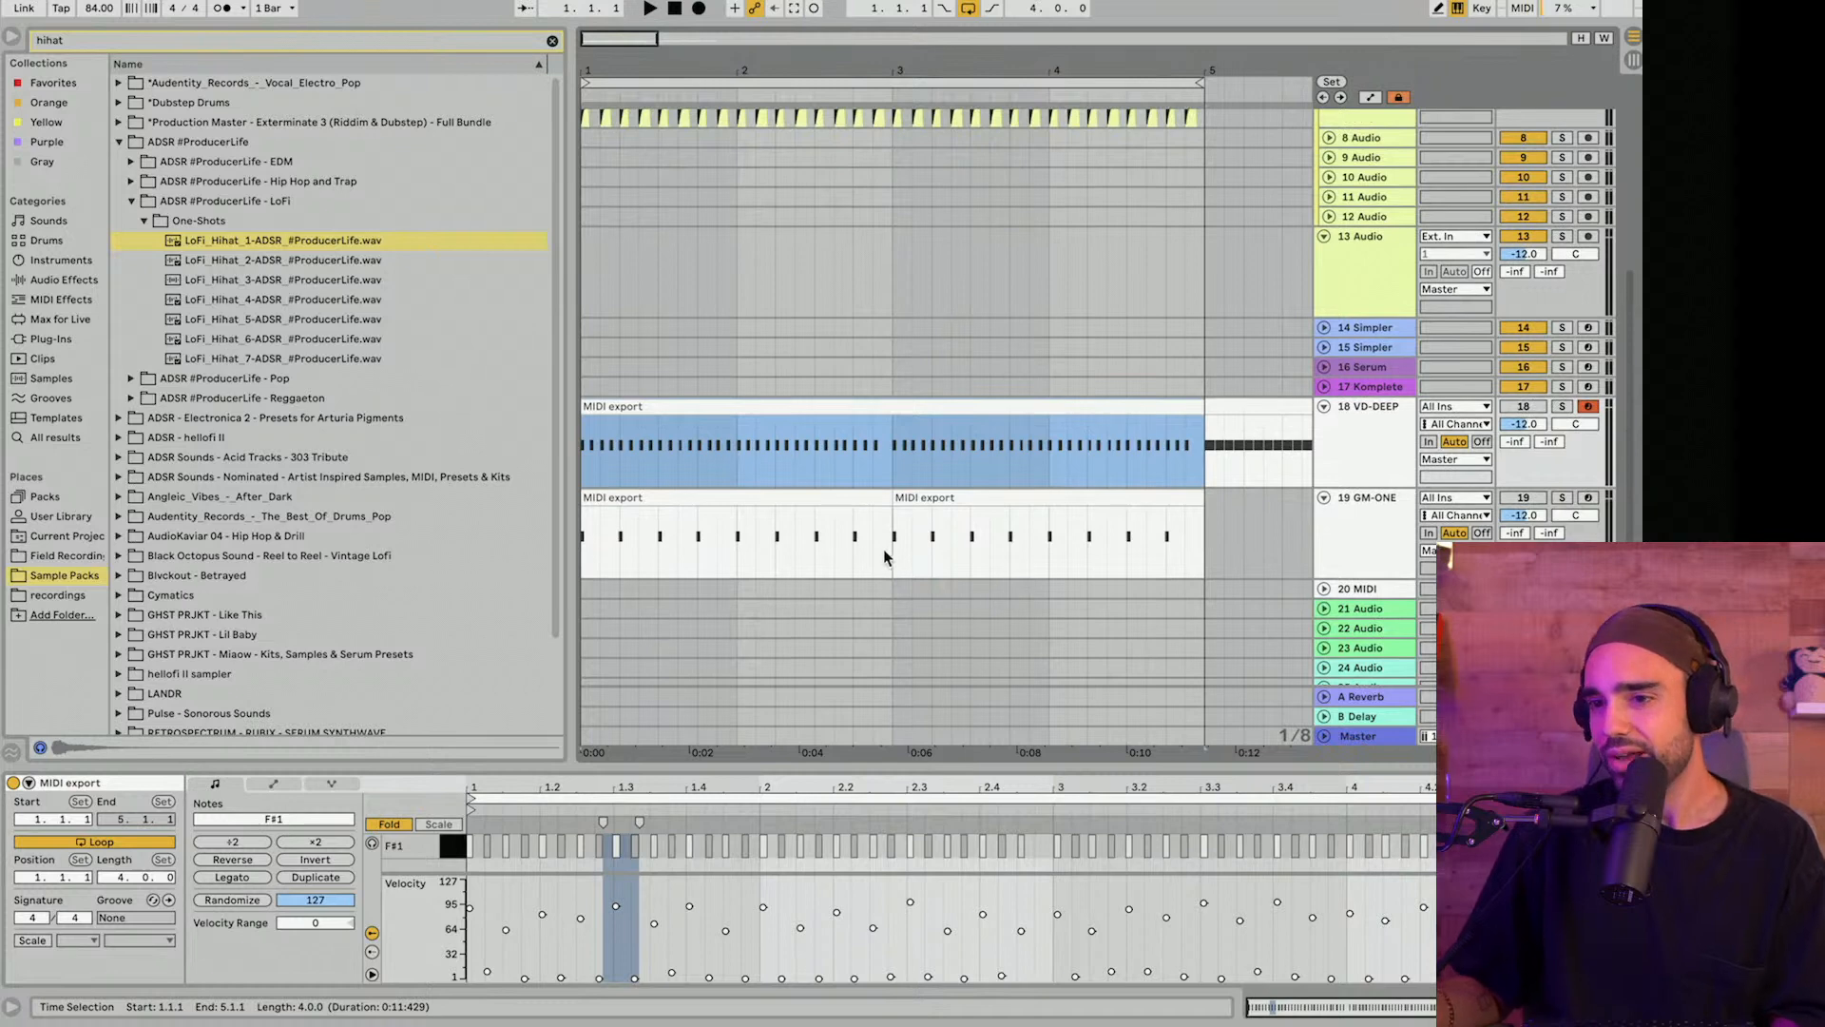
scroll(886, 554, "down", 3)
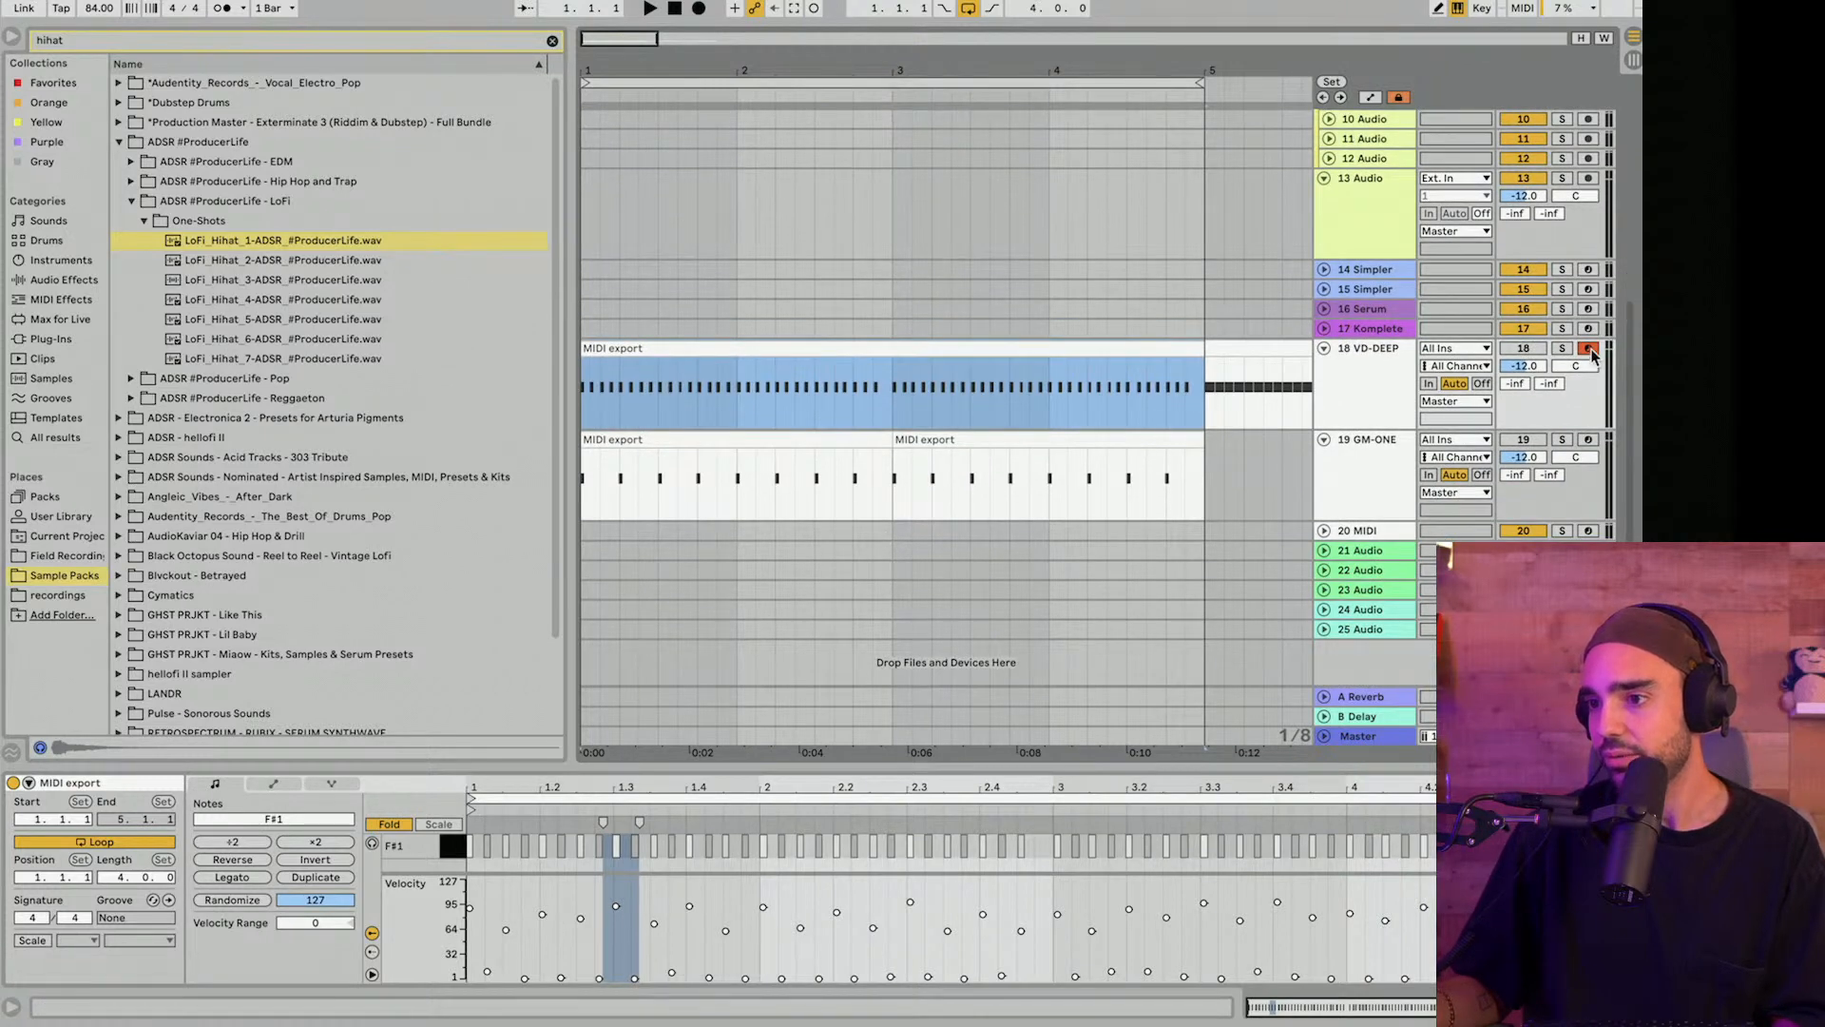
Fold the 2 Drums group and play the VD-DEEP hi-hats with the GM-ONE track switched on.
scroll(1523, 145, "up", 8)
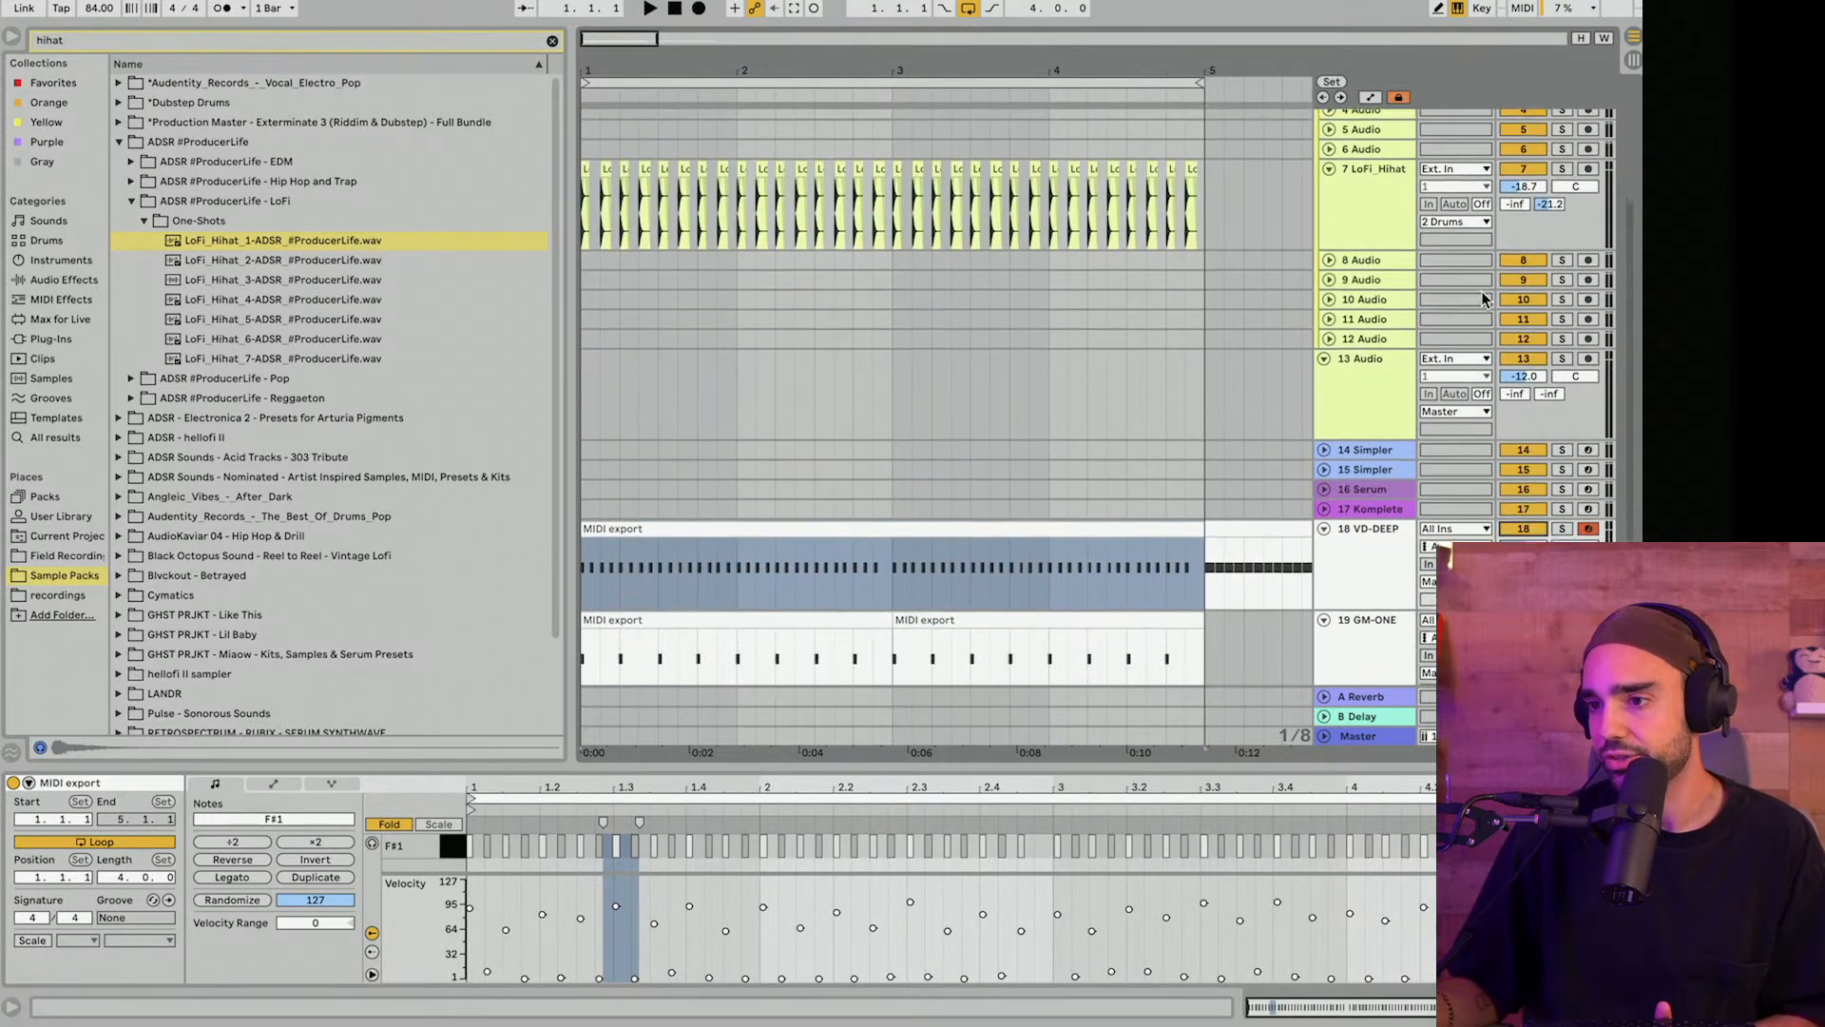
scroll(1308, 180, "up", 6)
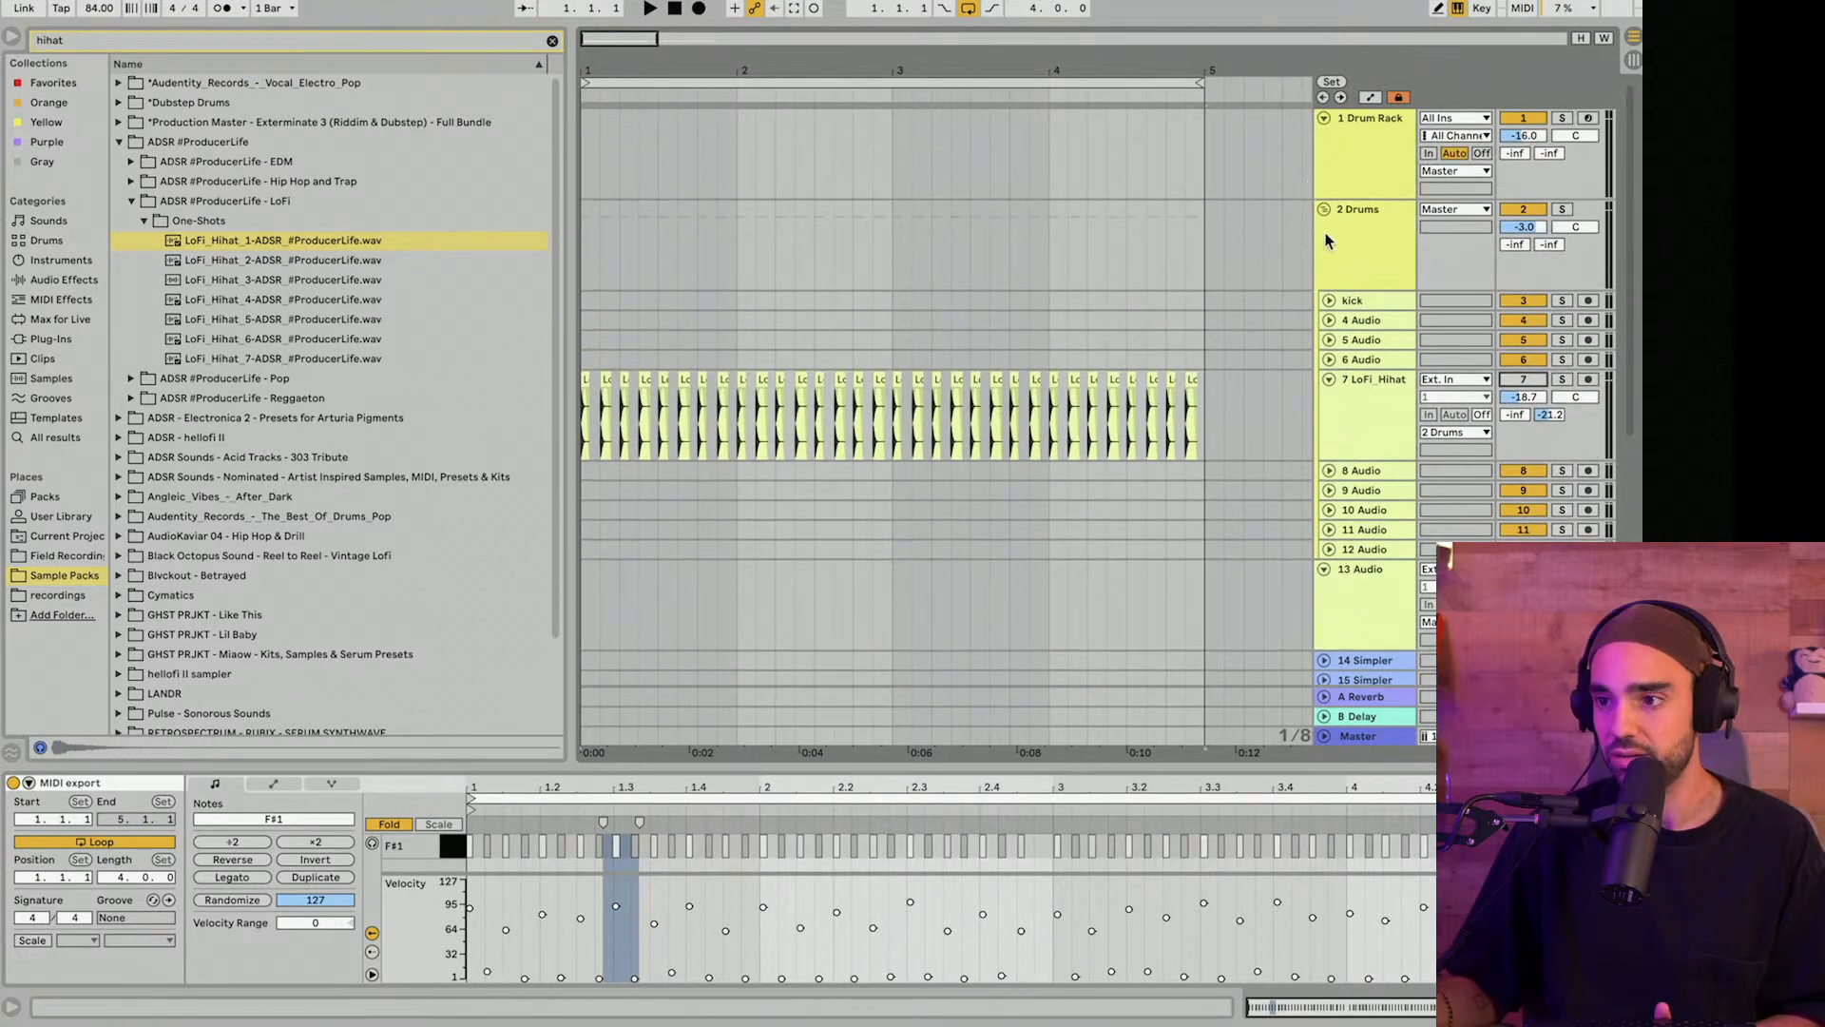
left_click(1325, 209)
scroll(1285, 273, "down", 3)
key("space")
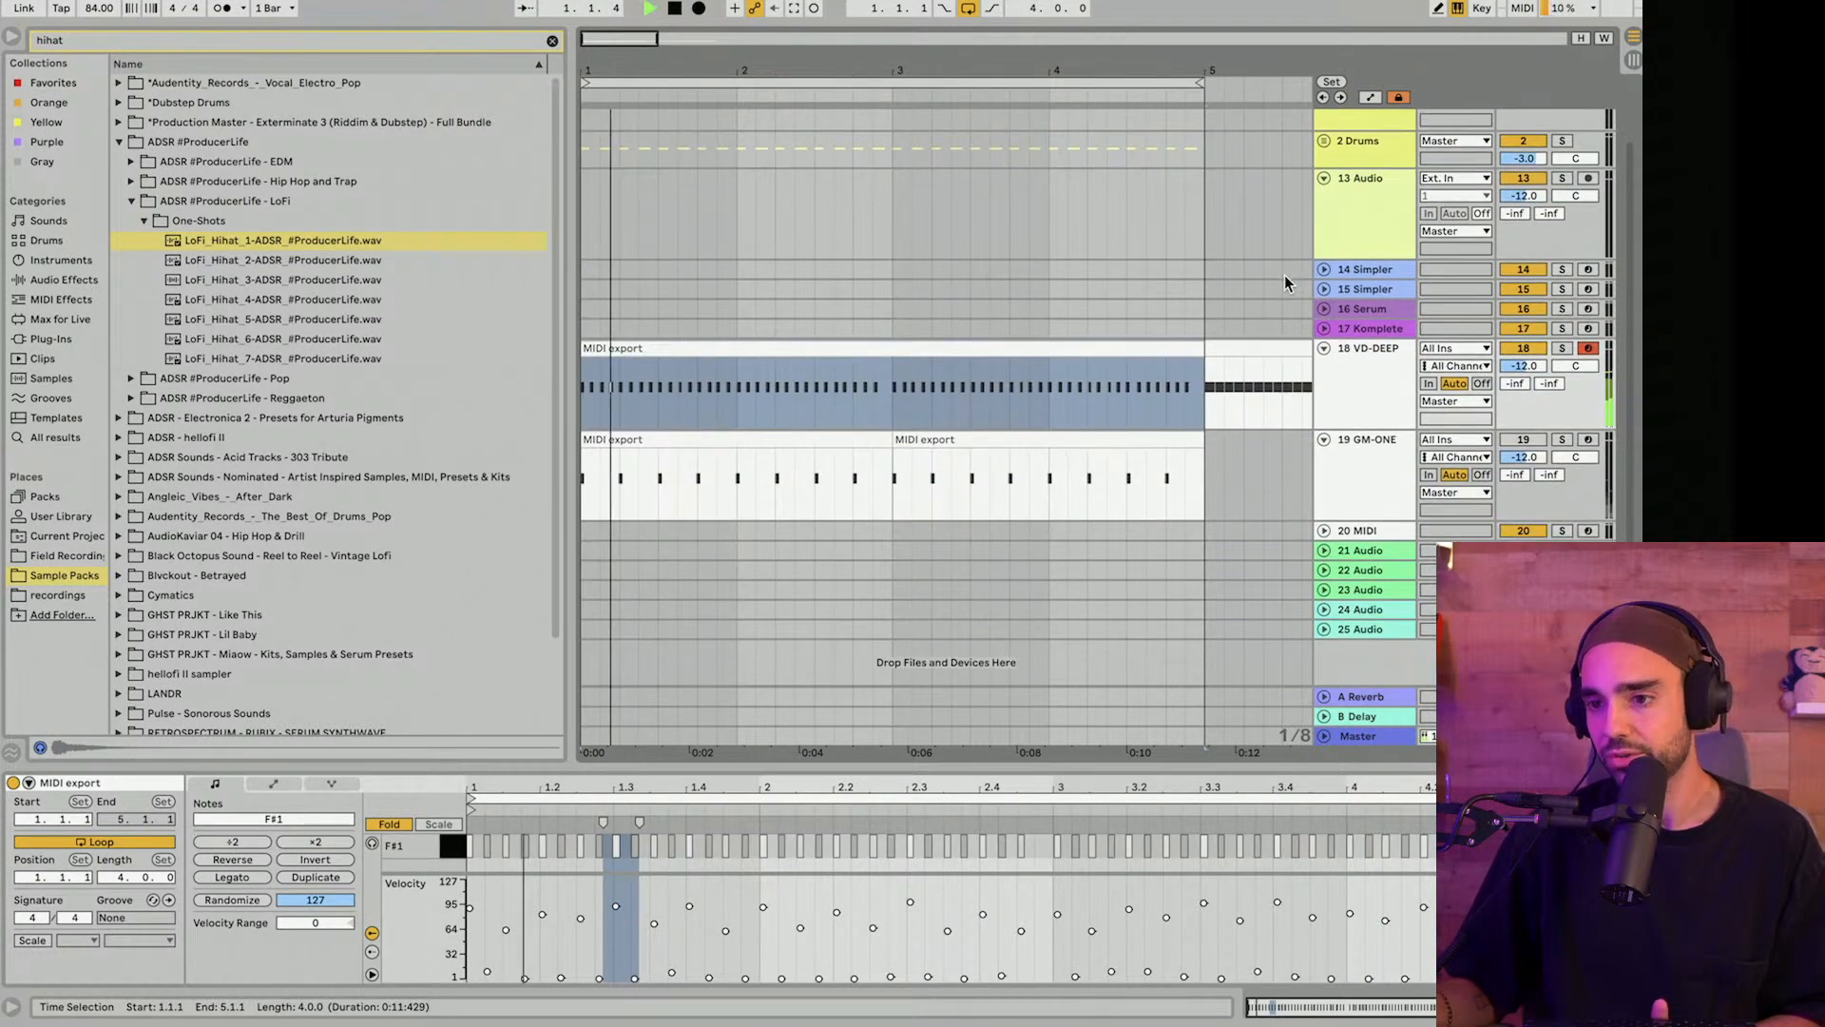
left_click(1524, 440)
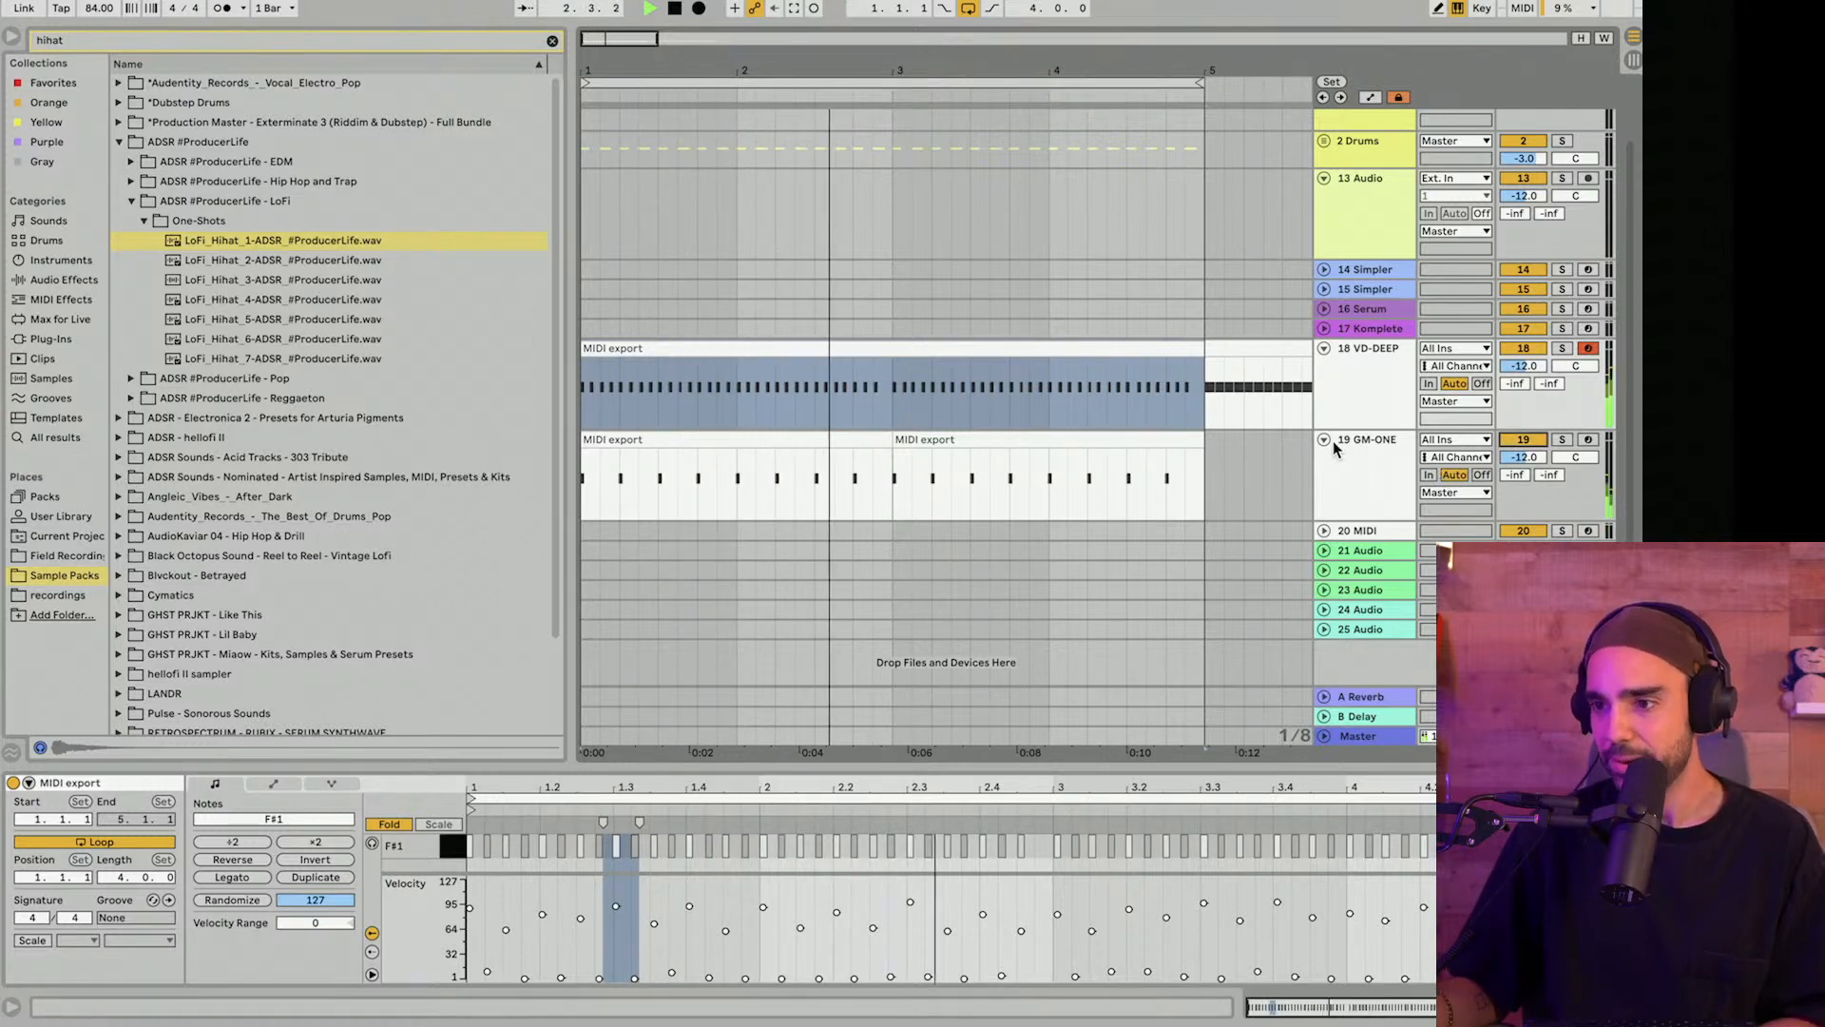
Unfold and arm the 16 Serum track, and open its Serum instrument window.
left_click(1362, 310)
left_click(1325, 309)
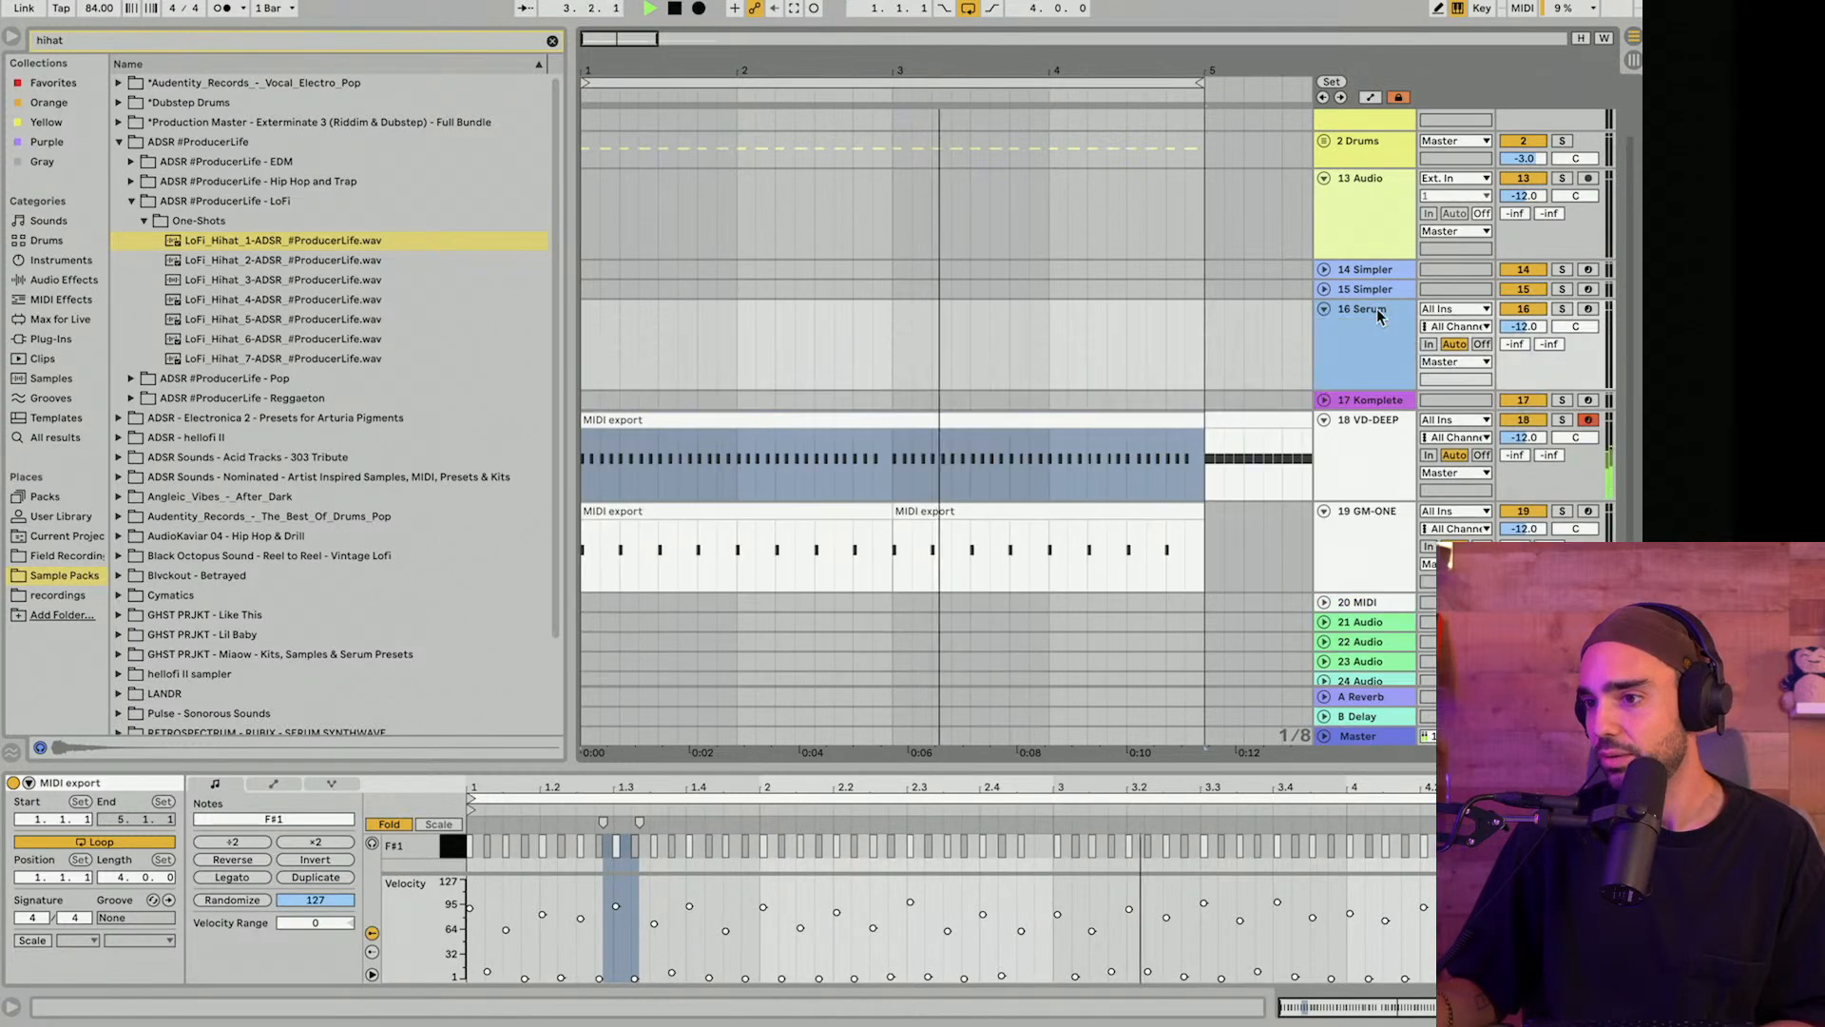
left_click(1587, 310)
double_click(1400, 354)
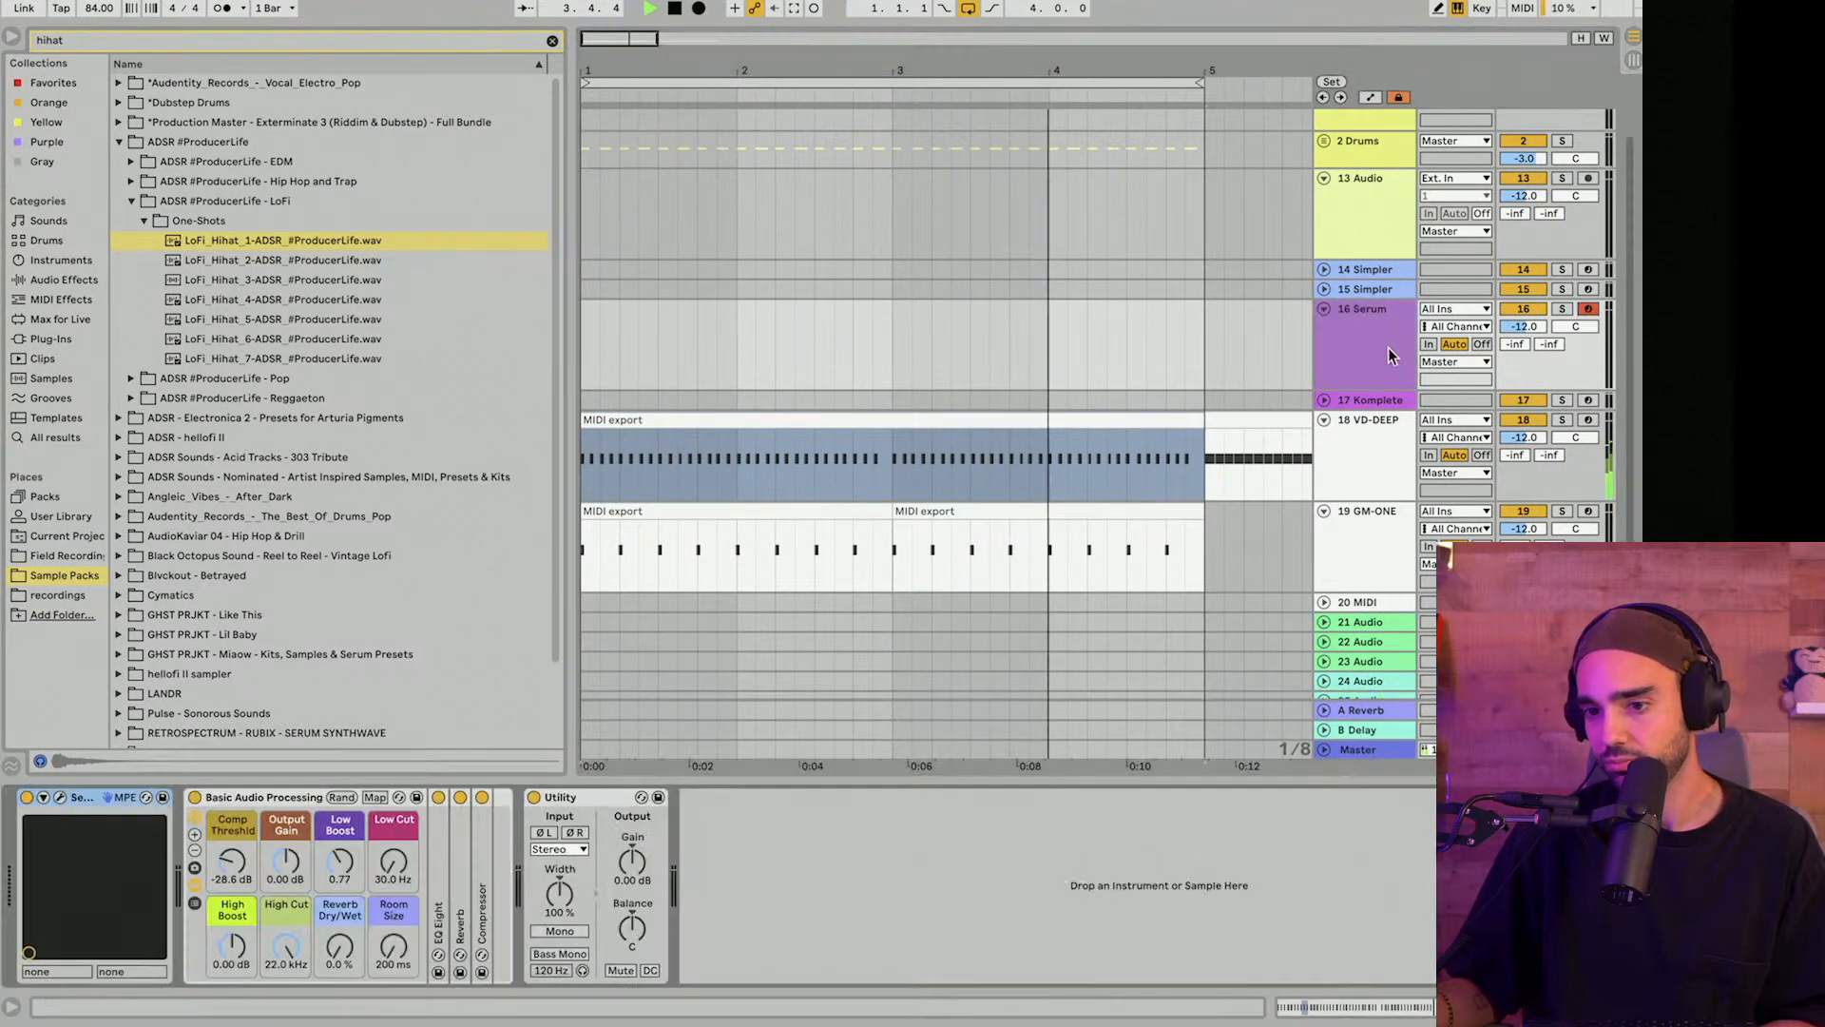
left_click(59, 797)
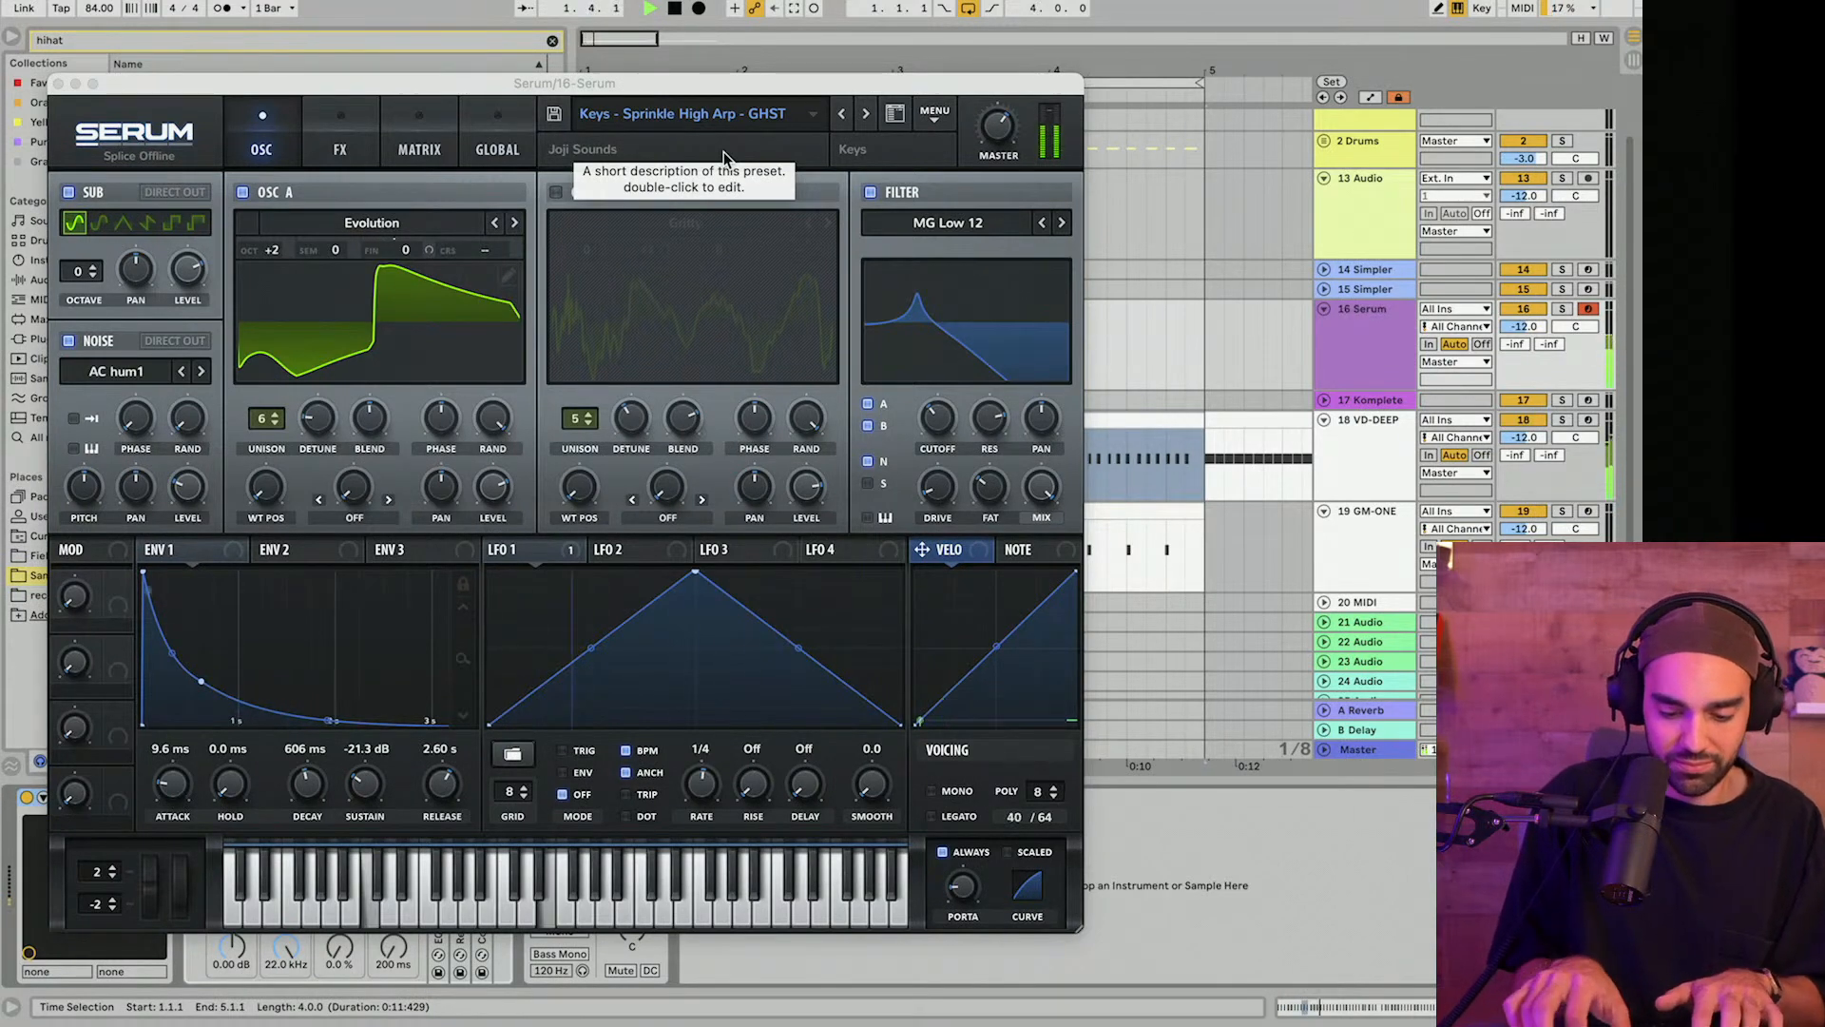
Lower the VD-DEEP track's volume to -16.0 dB during playback and close the Serum window.
key("space")
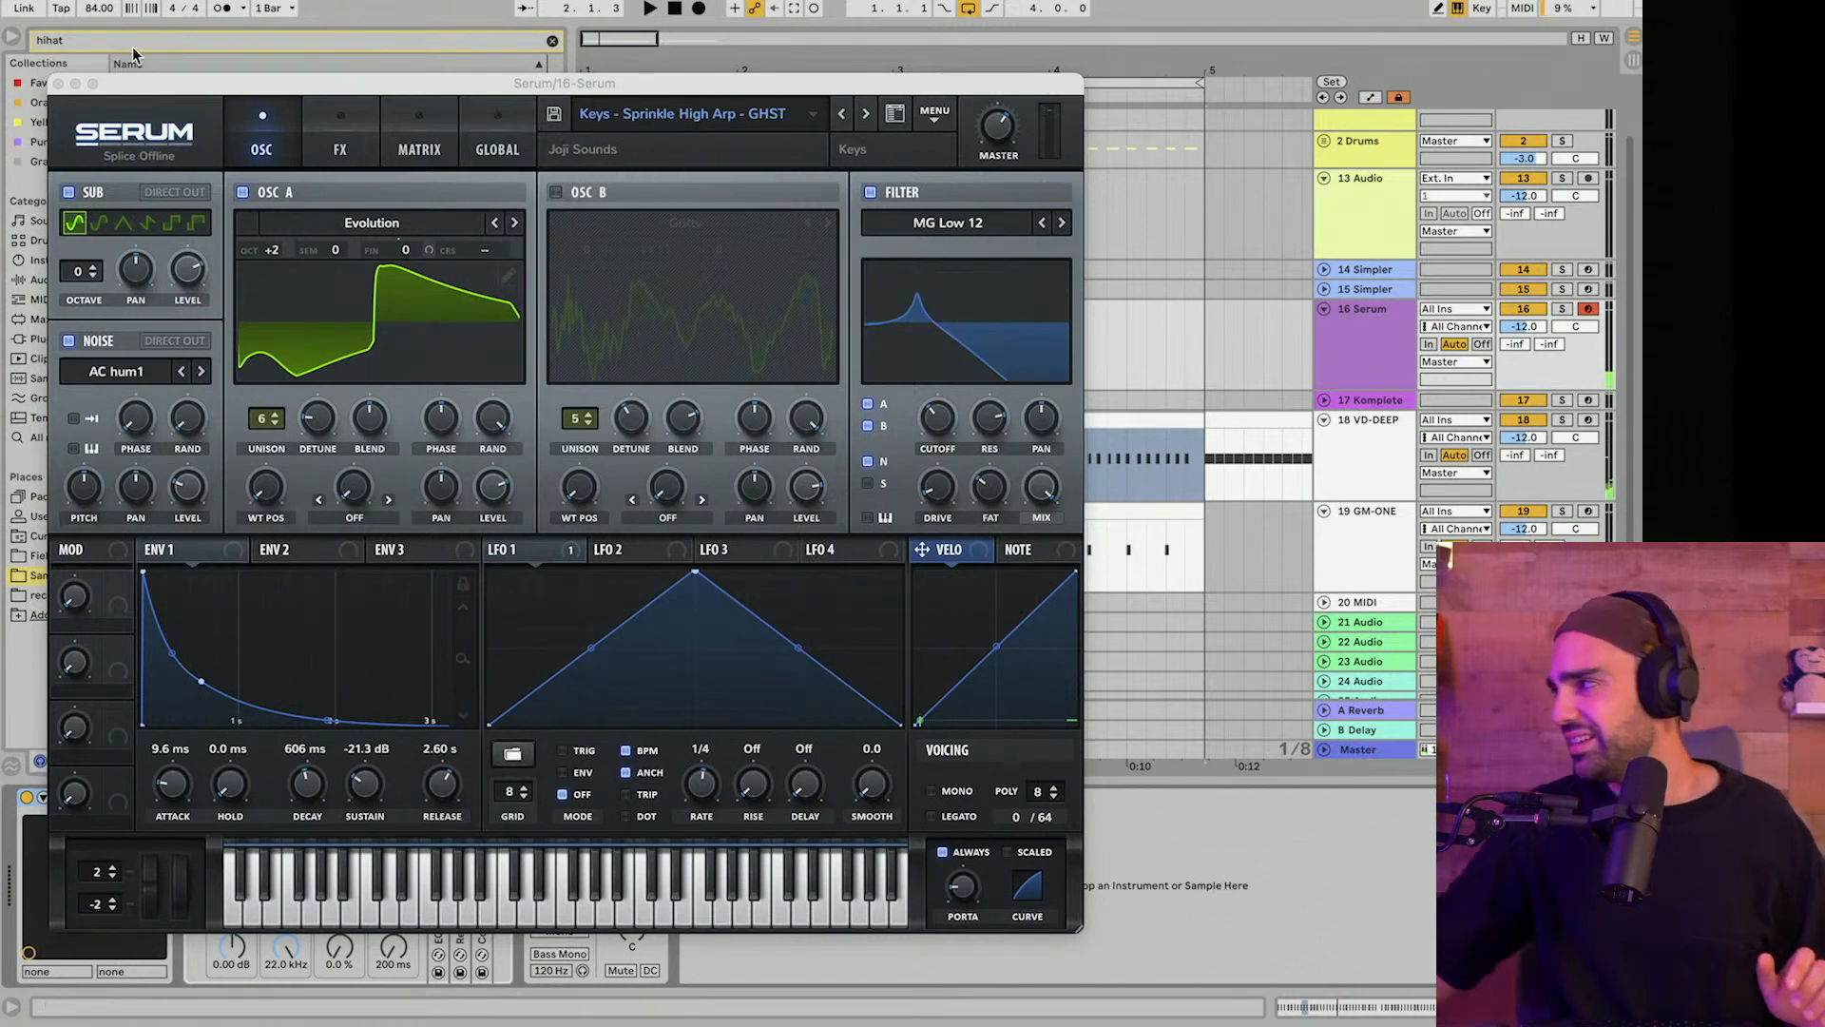
key("space")
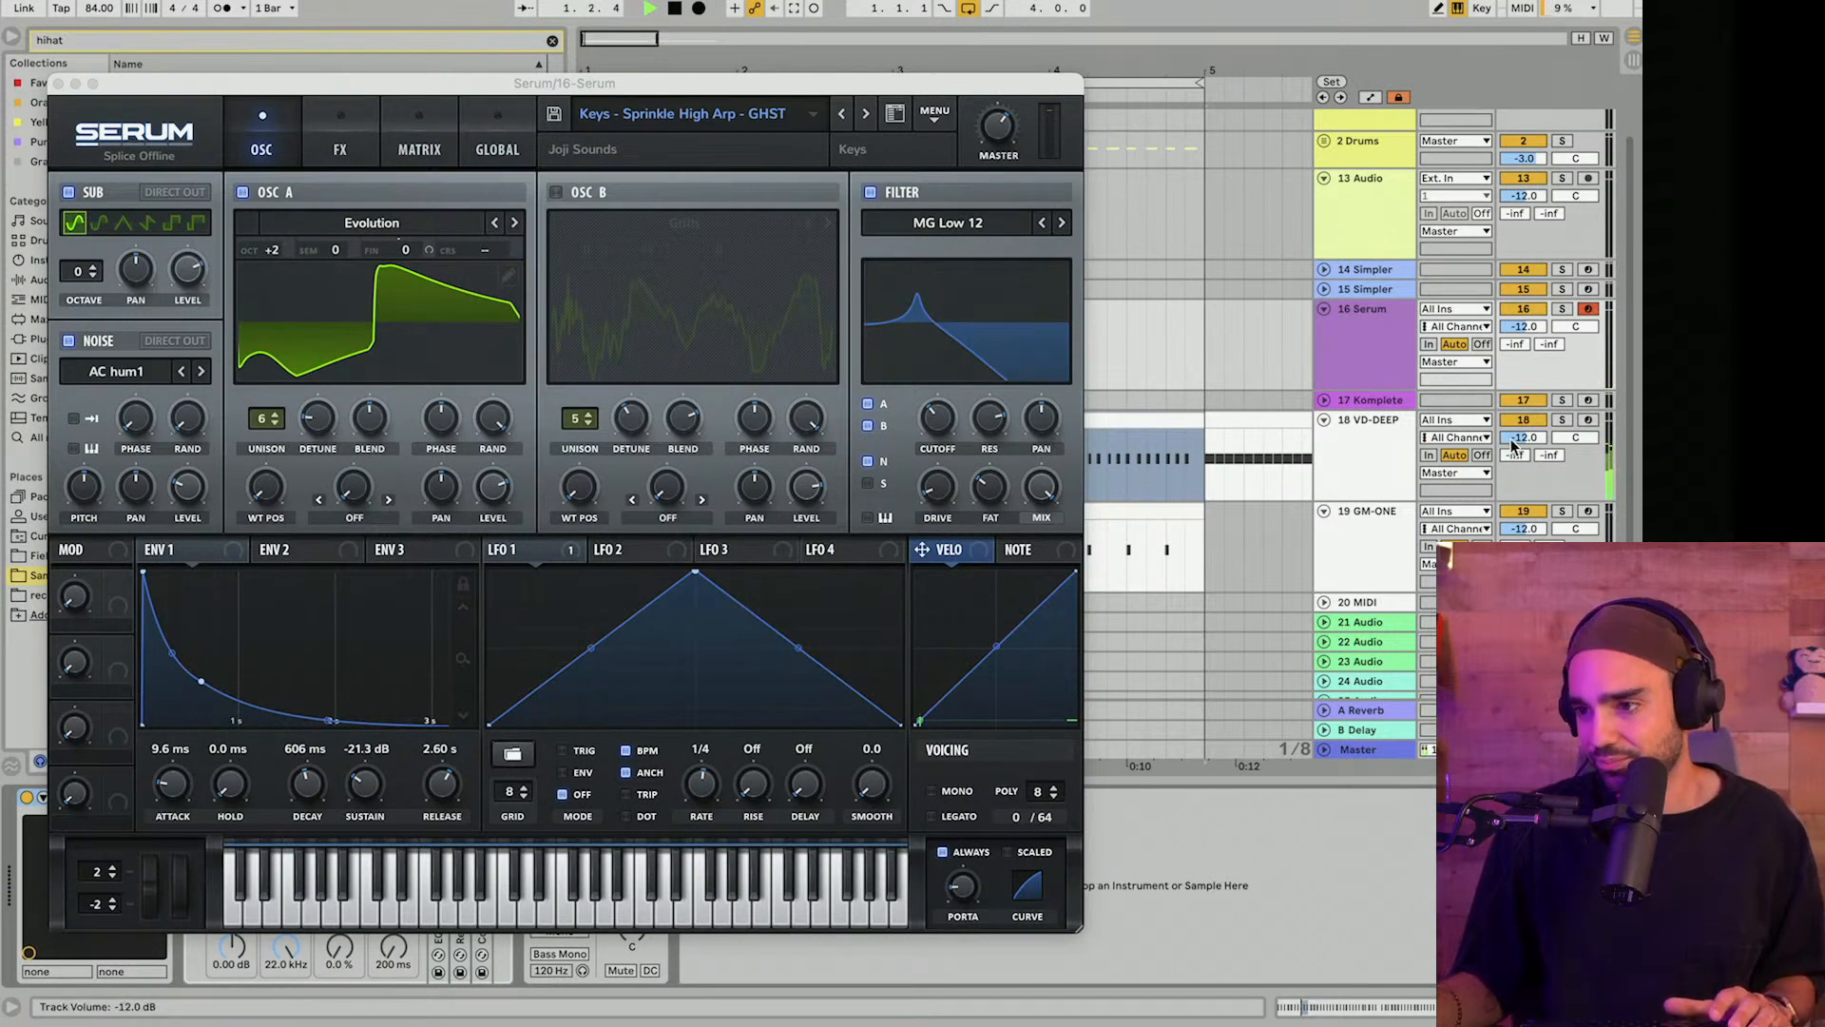
left_click_drag(1512, 440, 1524, 435)
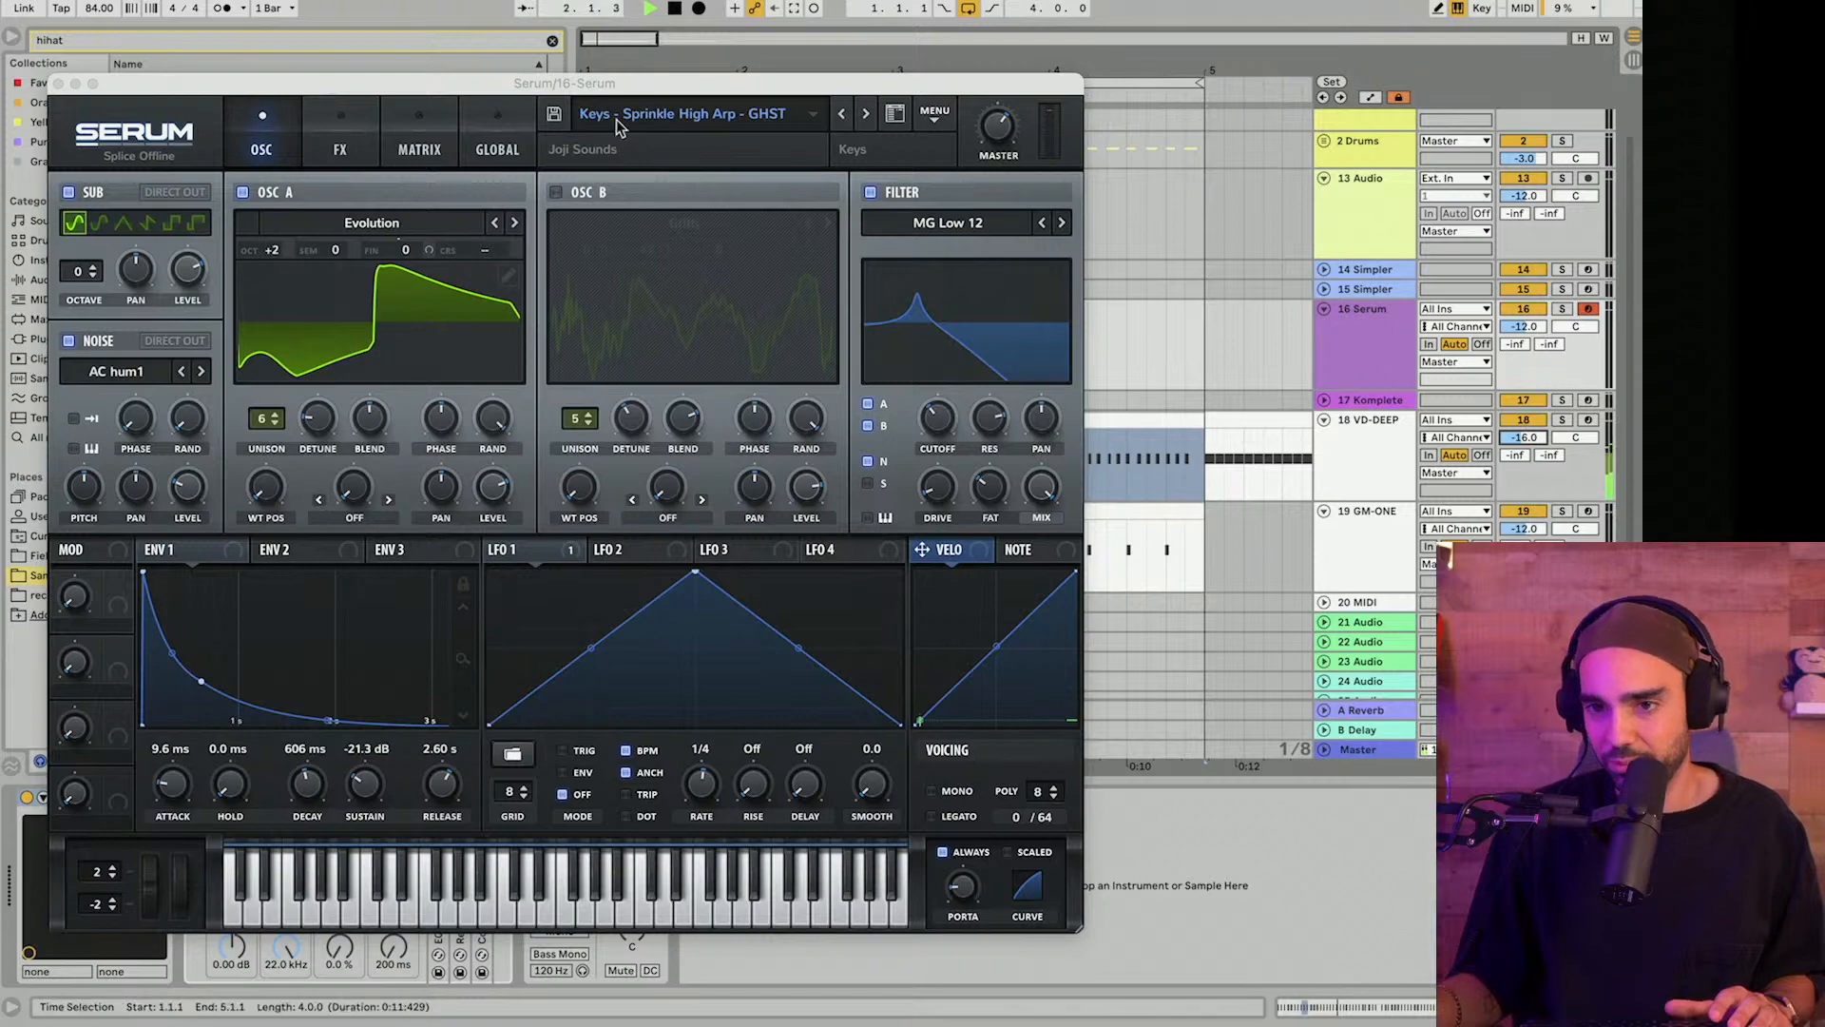
left_click(58, 83)
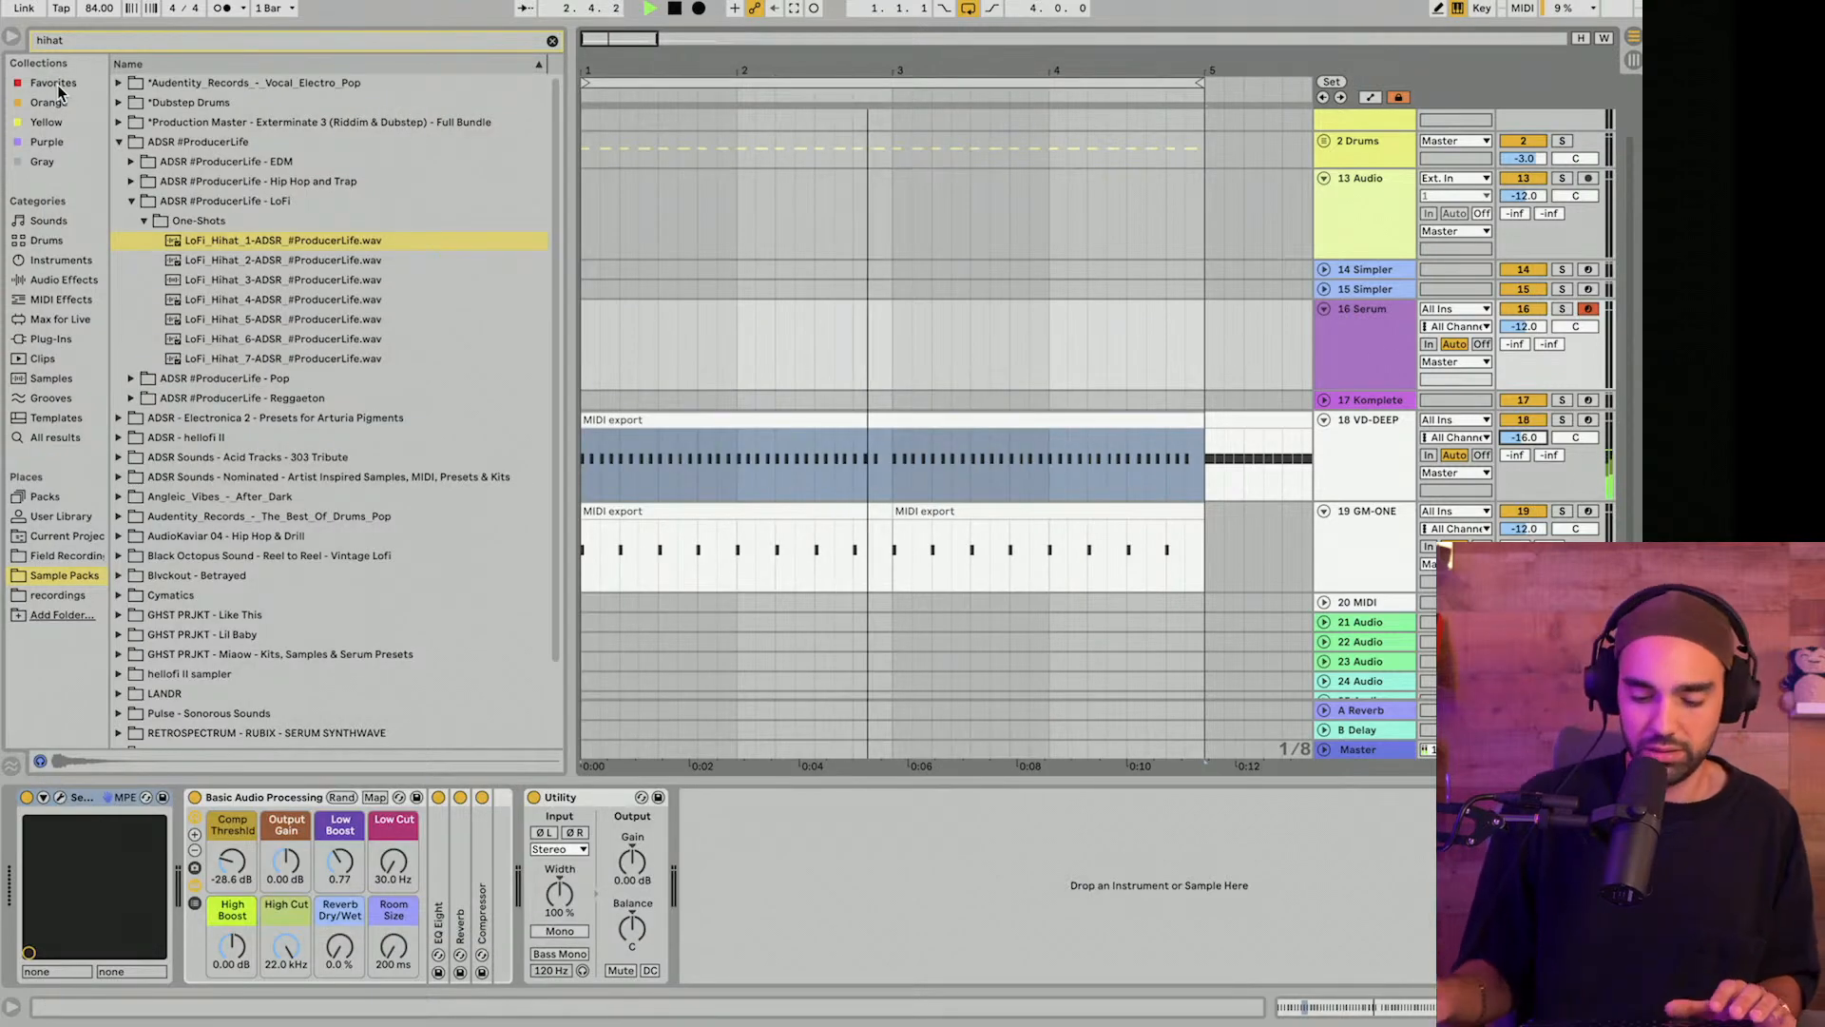
key("space")
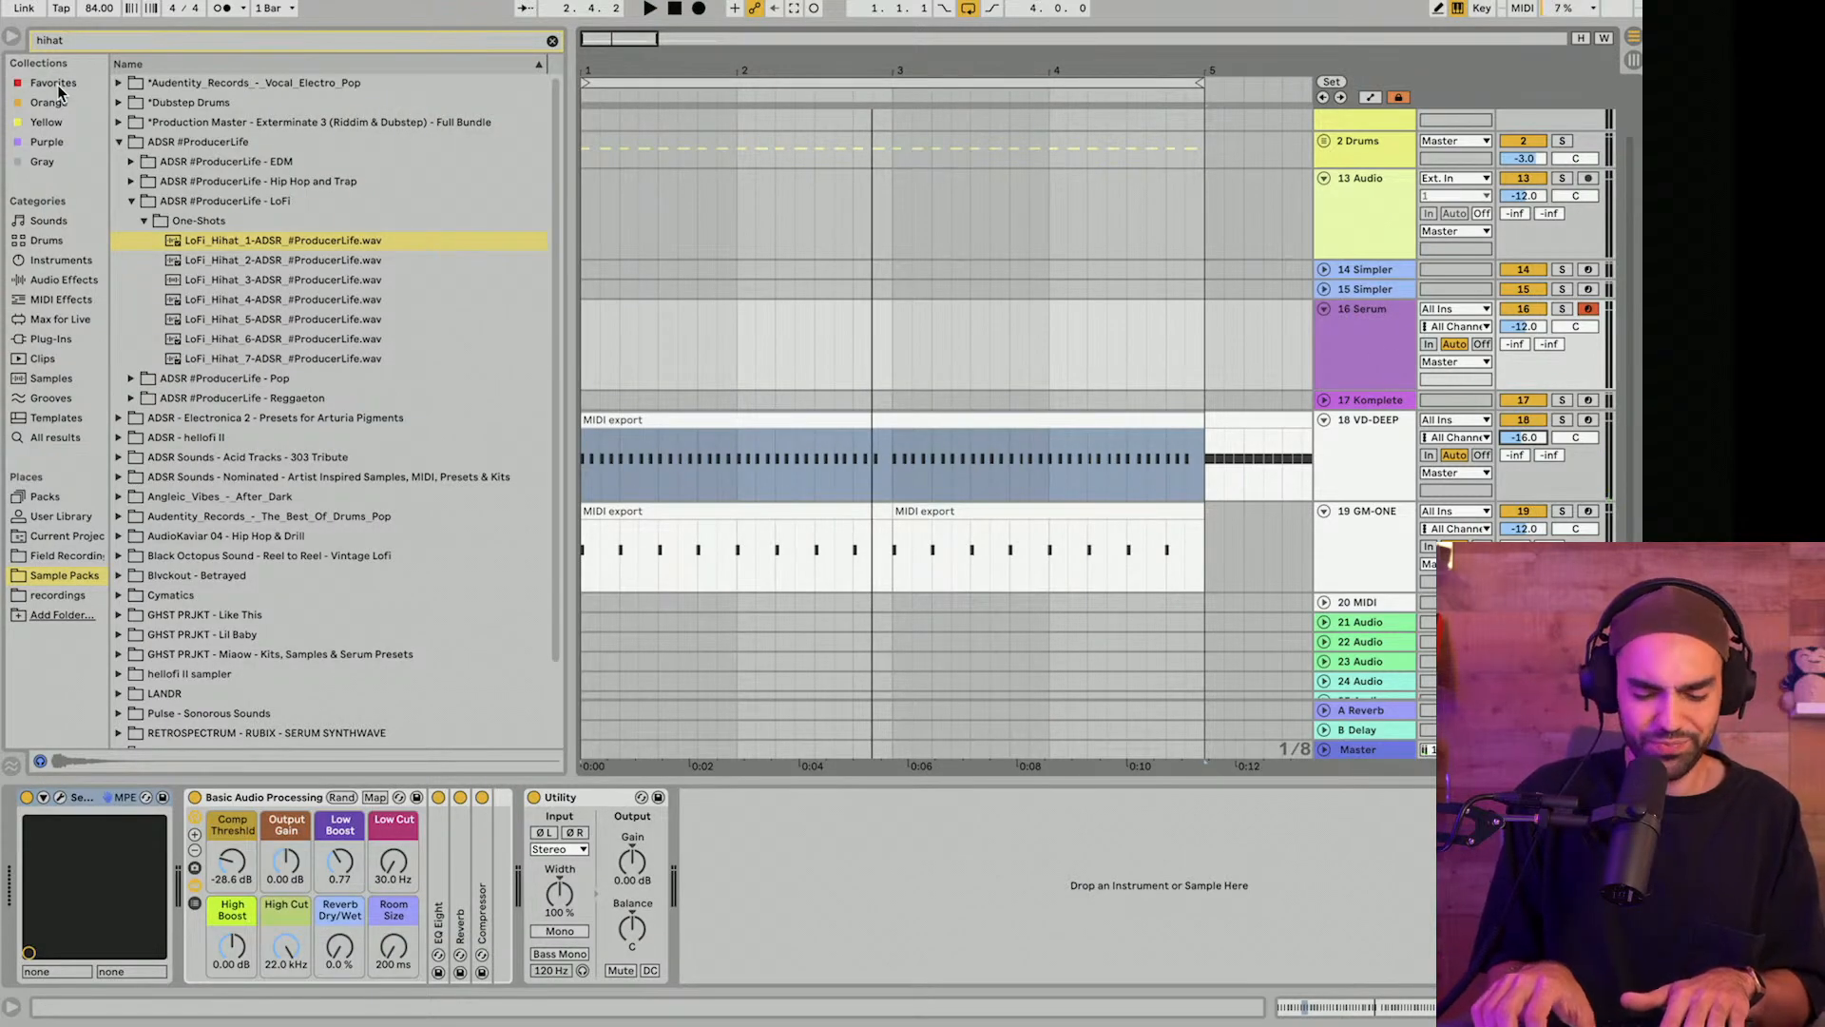
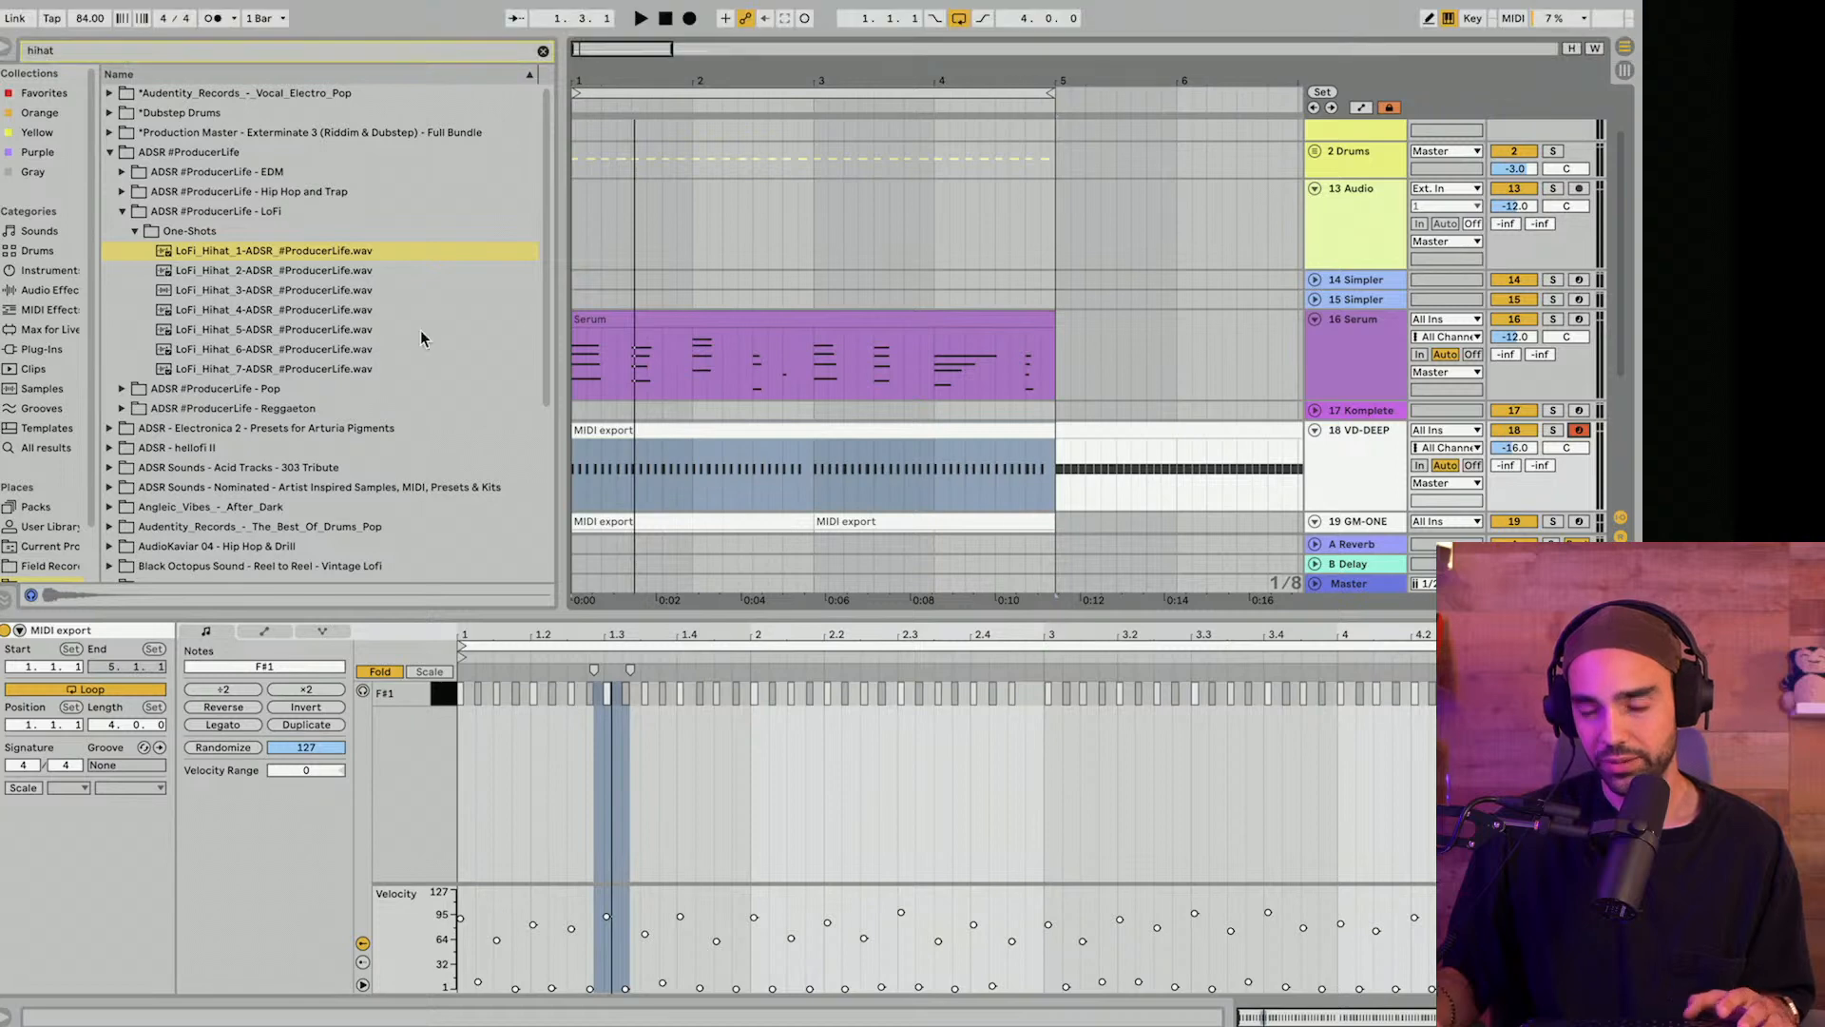
Make the VD-DEEP track taller and duplicate the four-bar loop section twice to fill bars 5 to 12.
left_click(1357, 447)
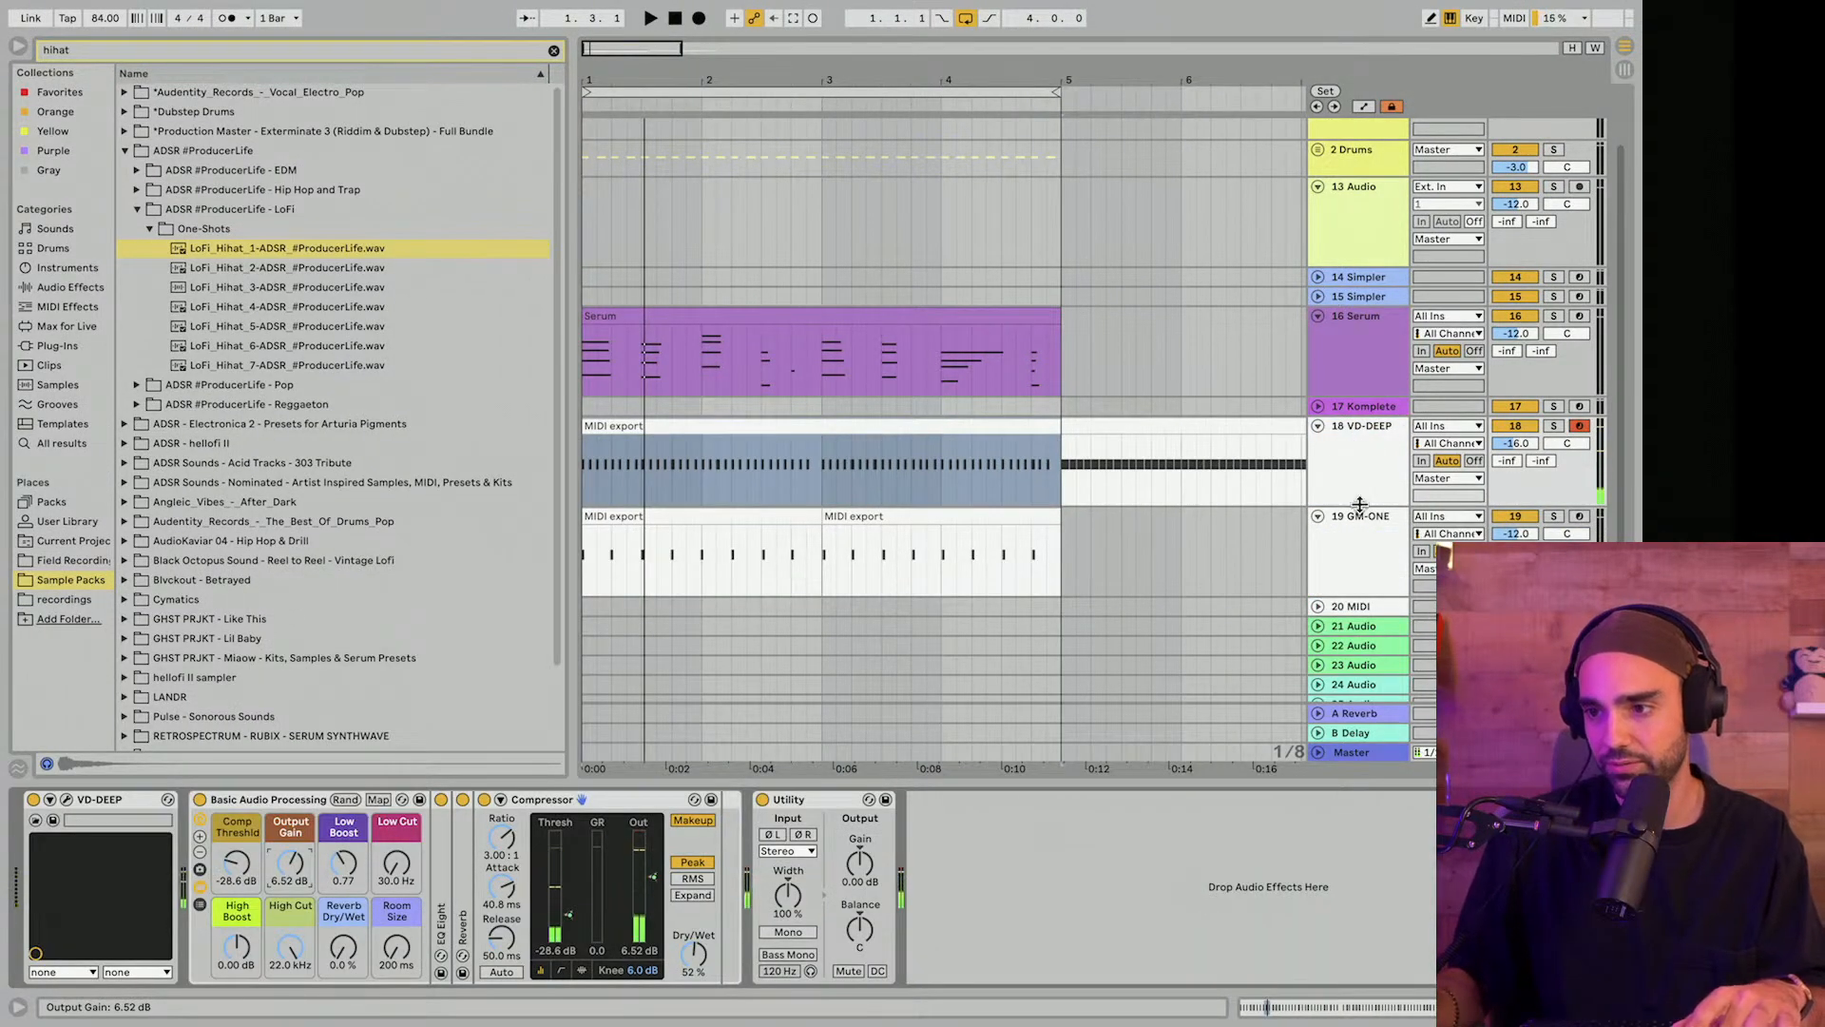
left_click_drag(1360, 504, 1359, 556)
left_click_drag(708, 75, 652, 57)
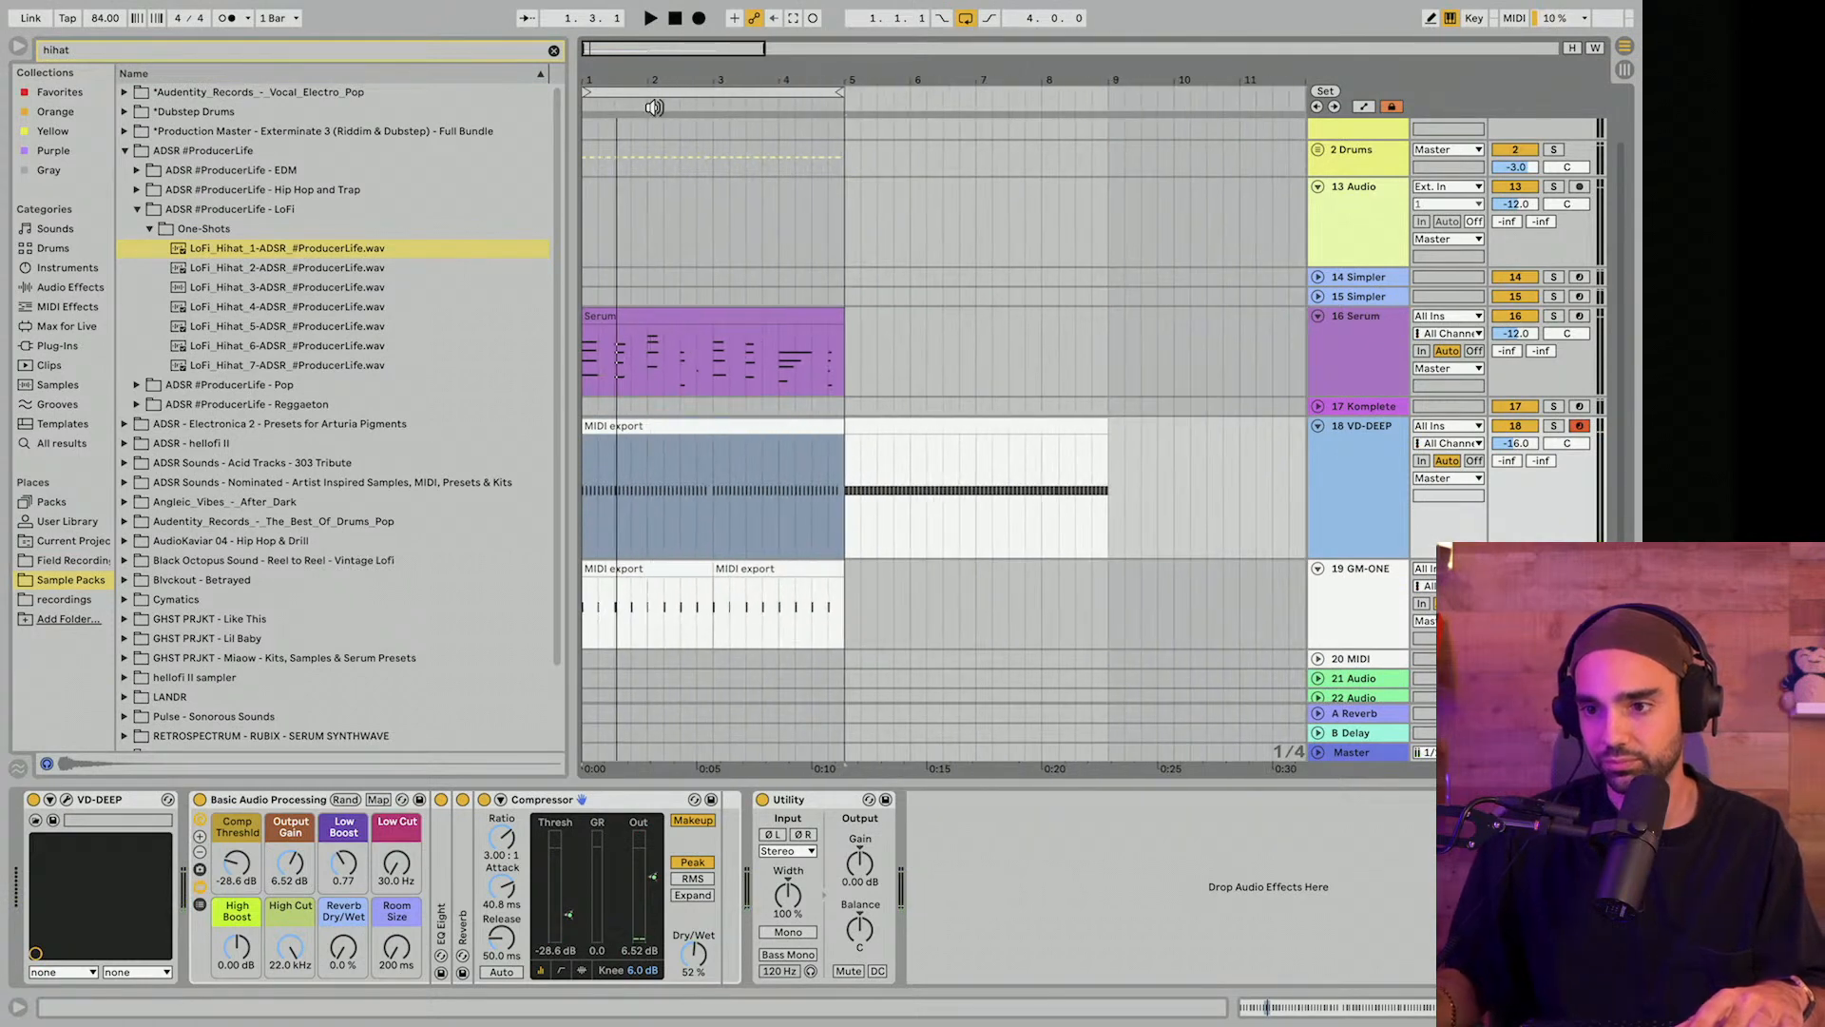
left_click(649, 93)
key("ctrl+d")
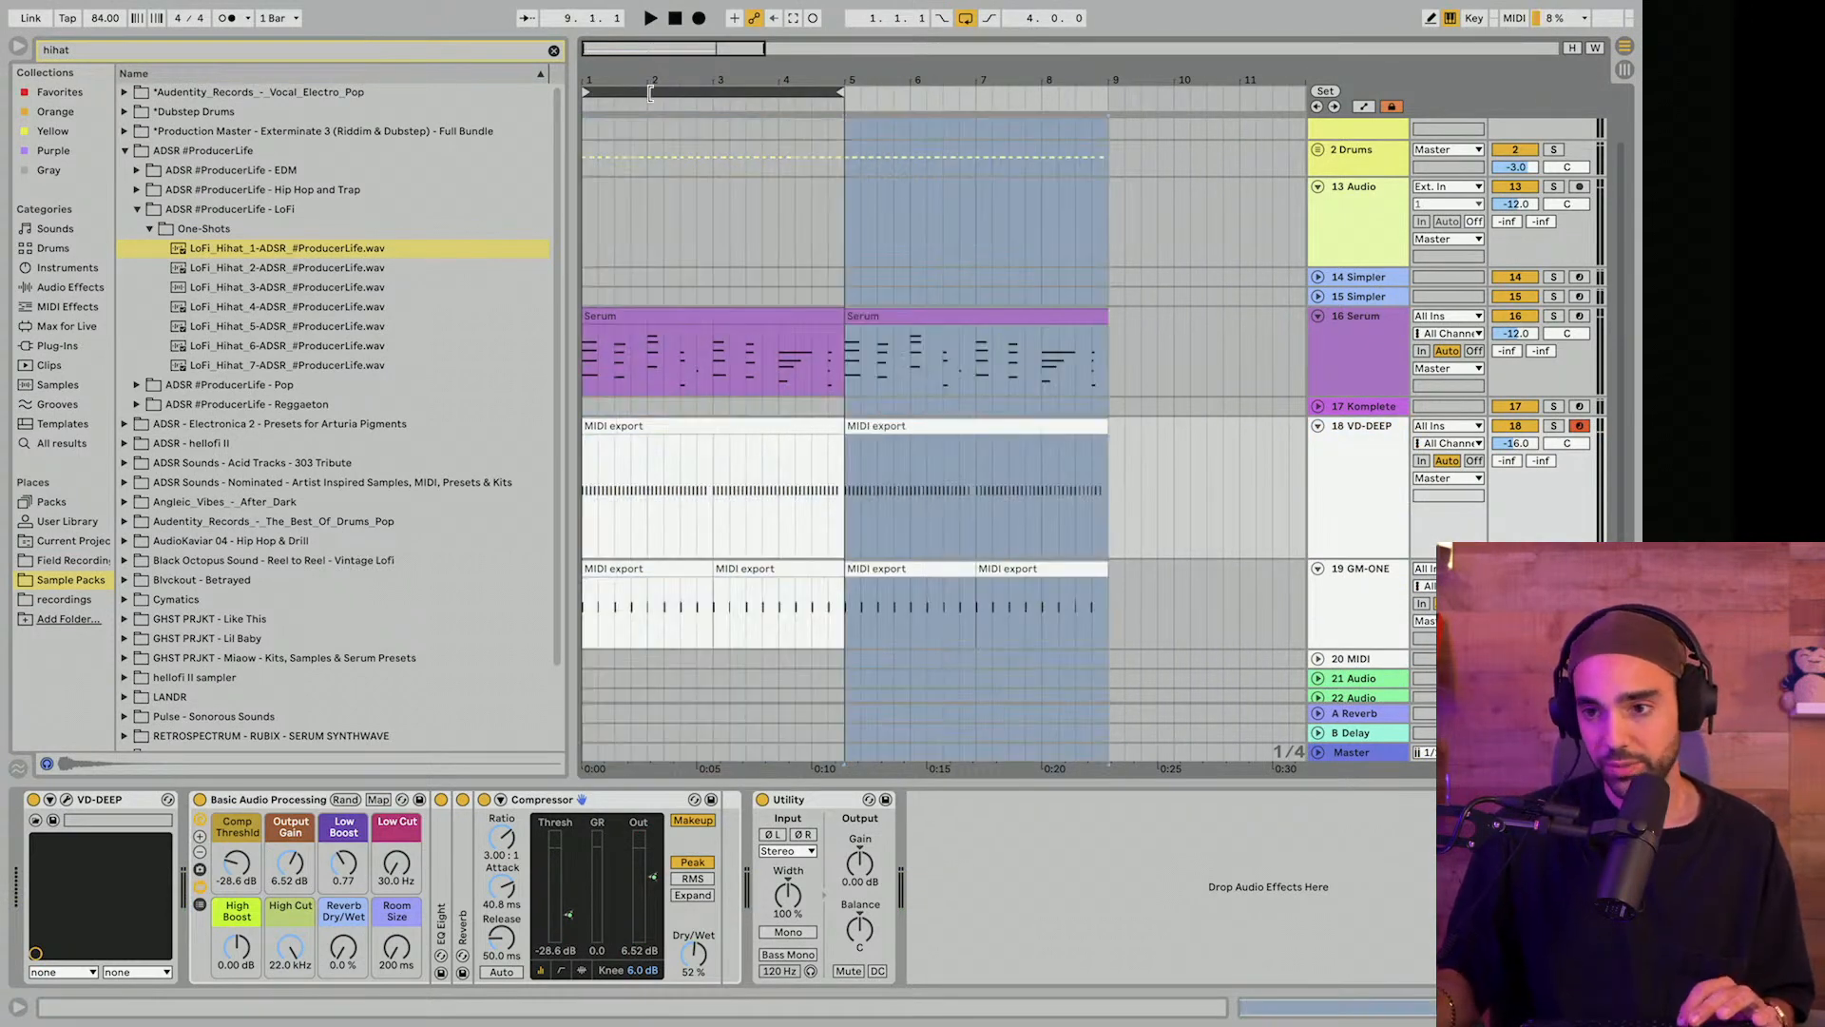
key("ctrl+d")
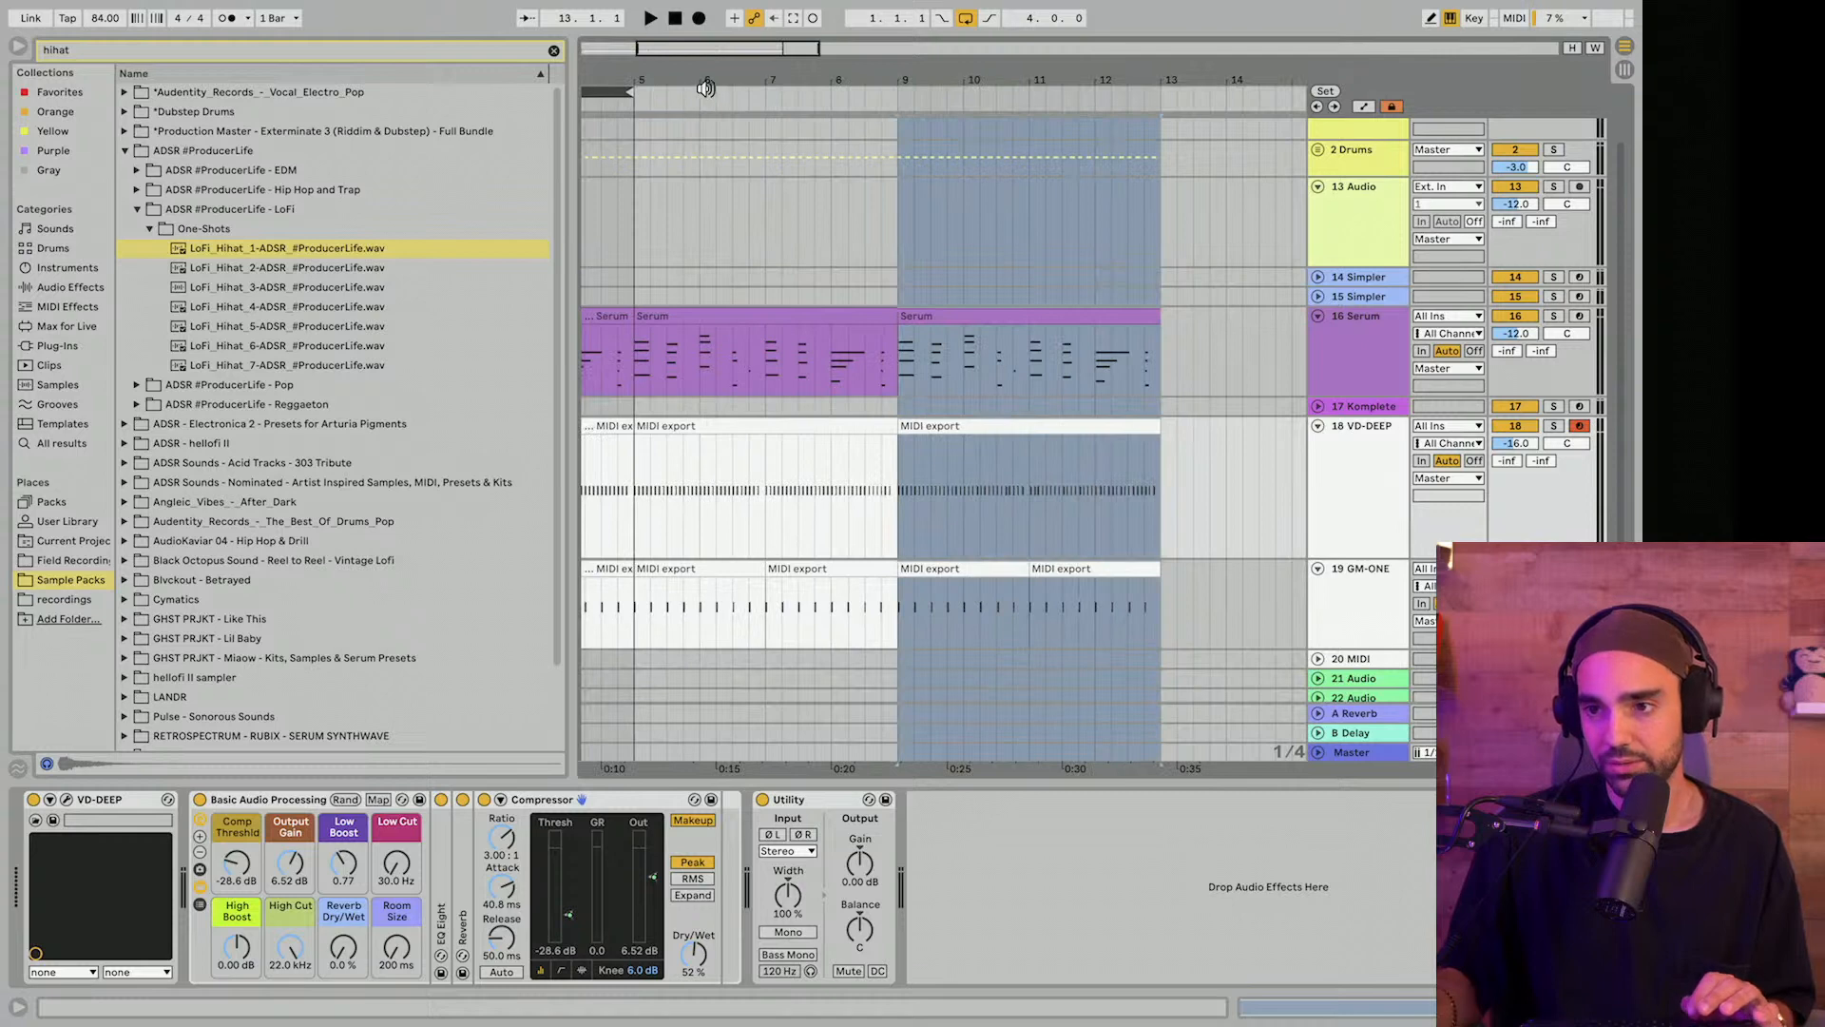
scroll(705, 87, "left", 5)
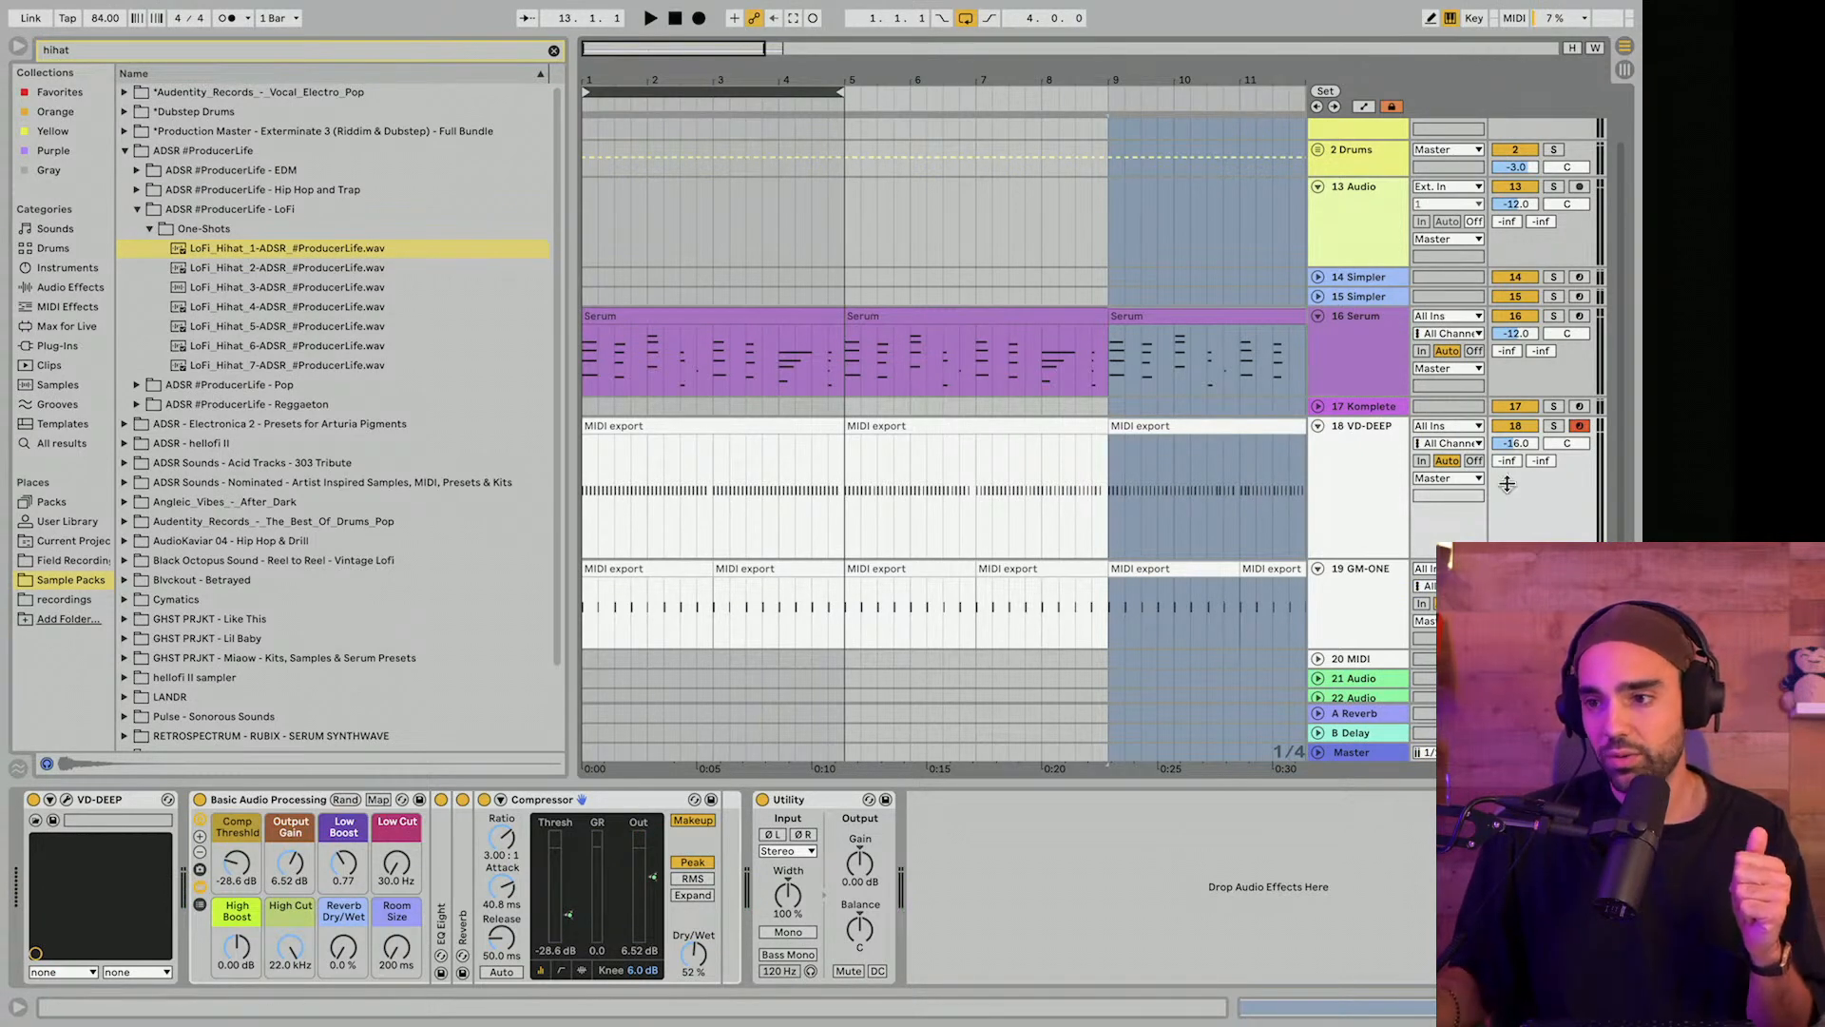
Play the four-bar loop and deactivate all F#1 hi-hat notes in the first VD-DEEP clip.
left_click(1327, 502)
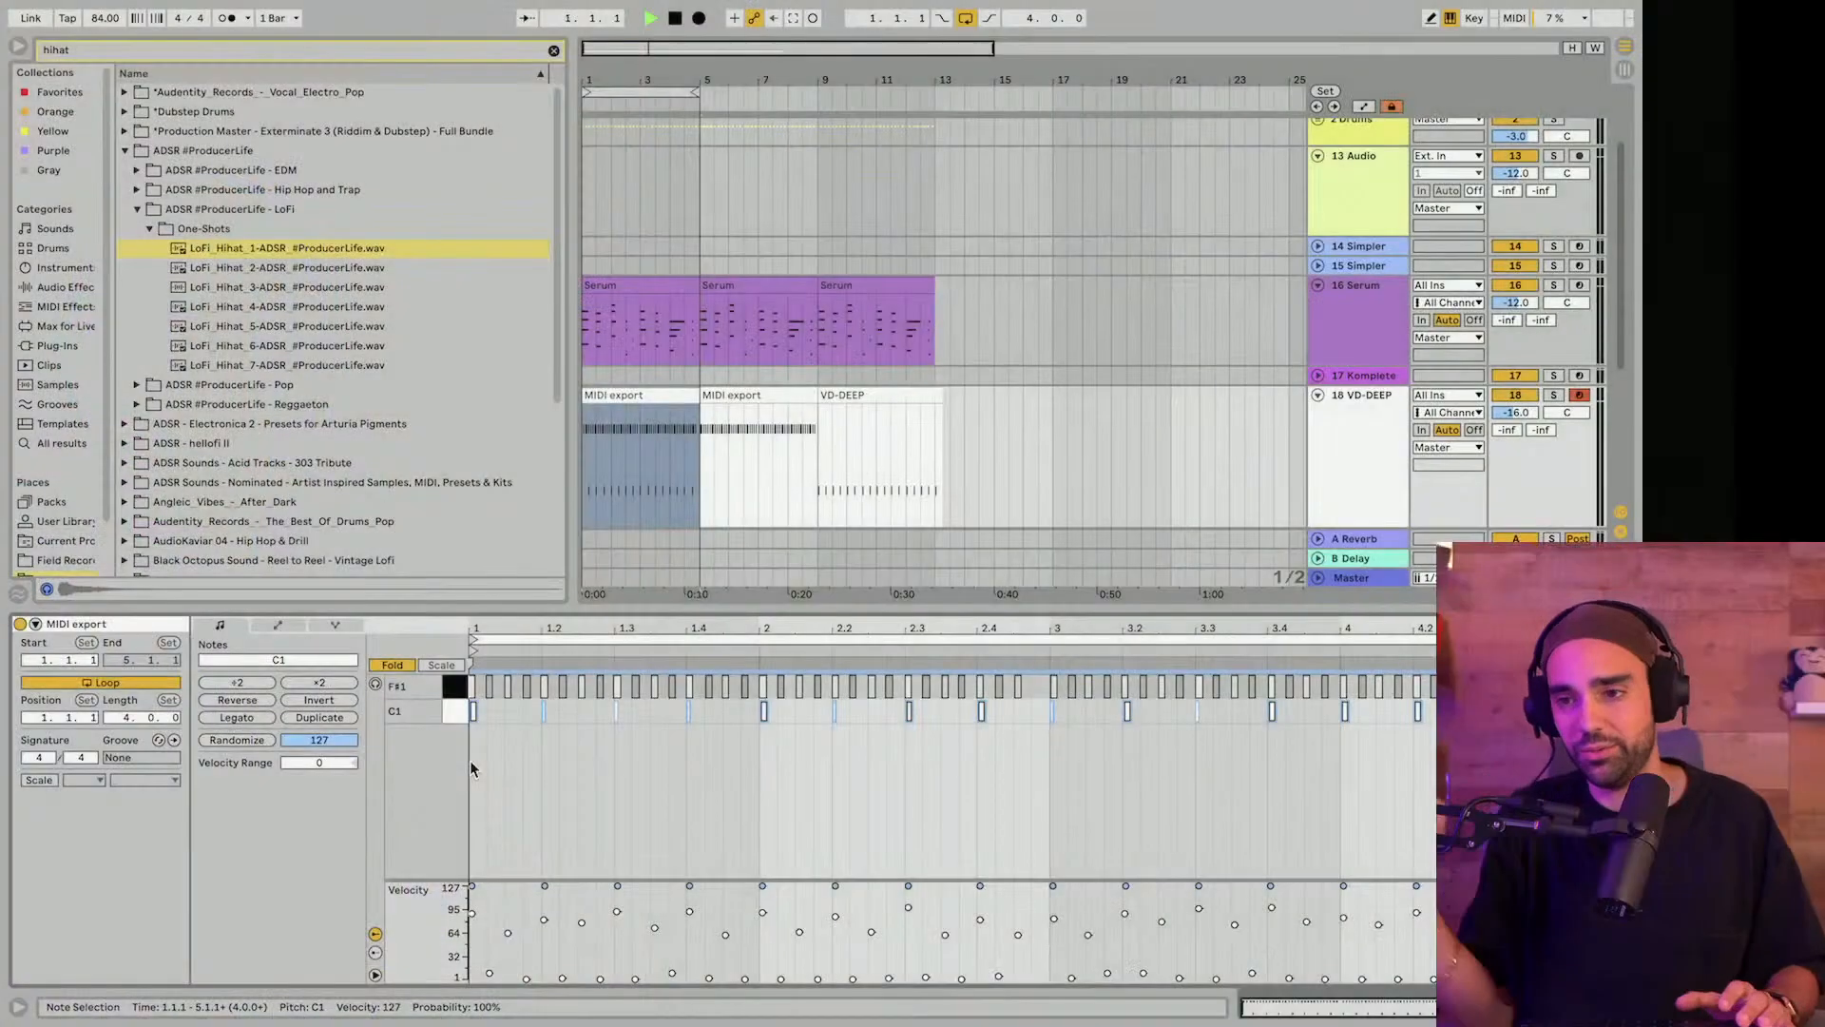
key("space")
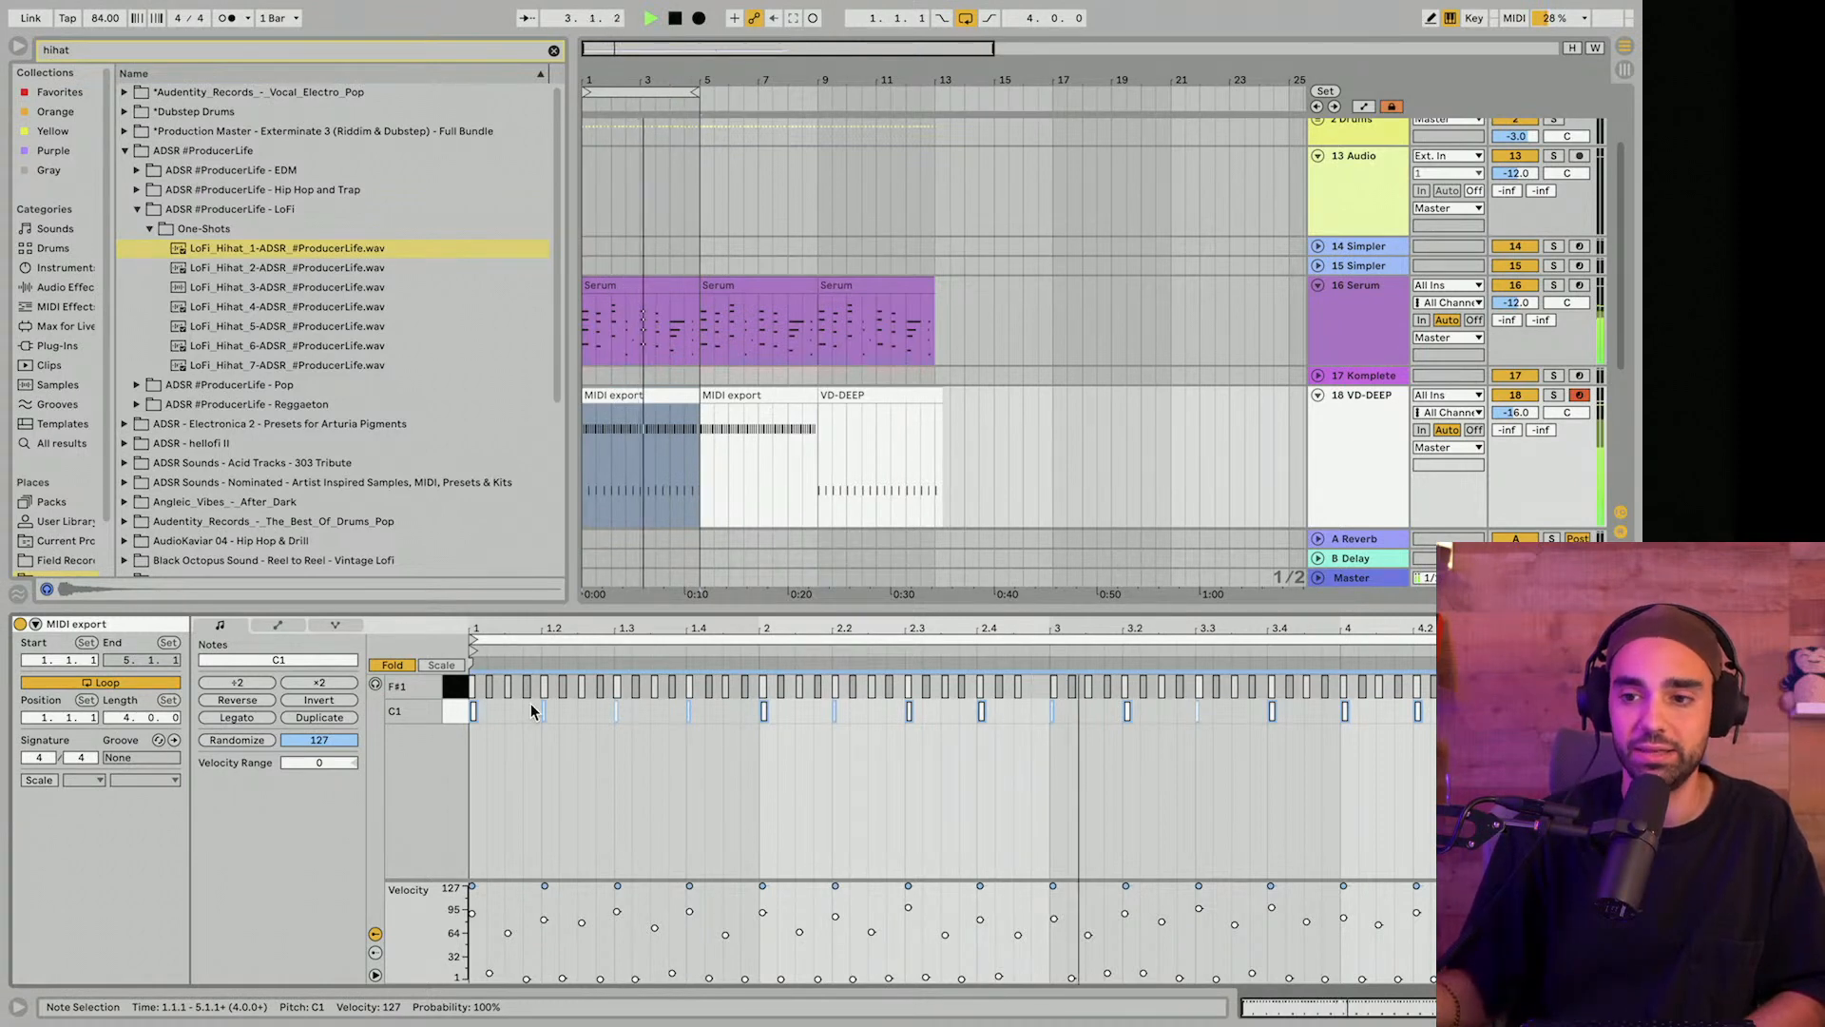
left_click(457, 684)
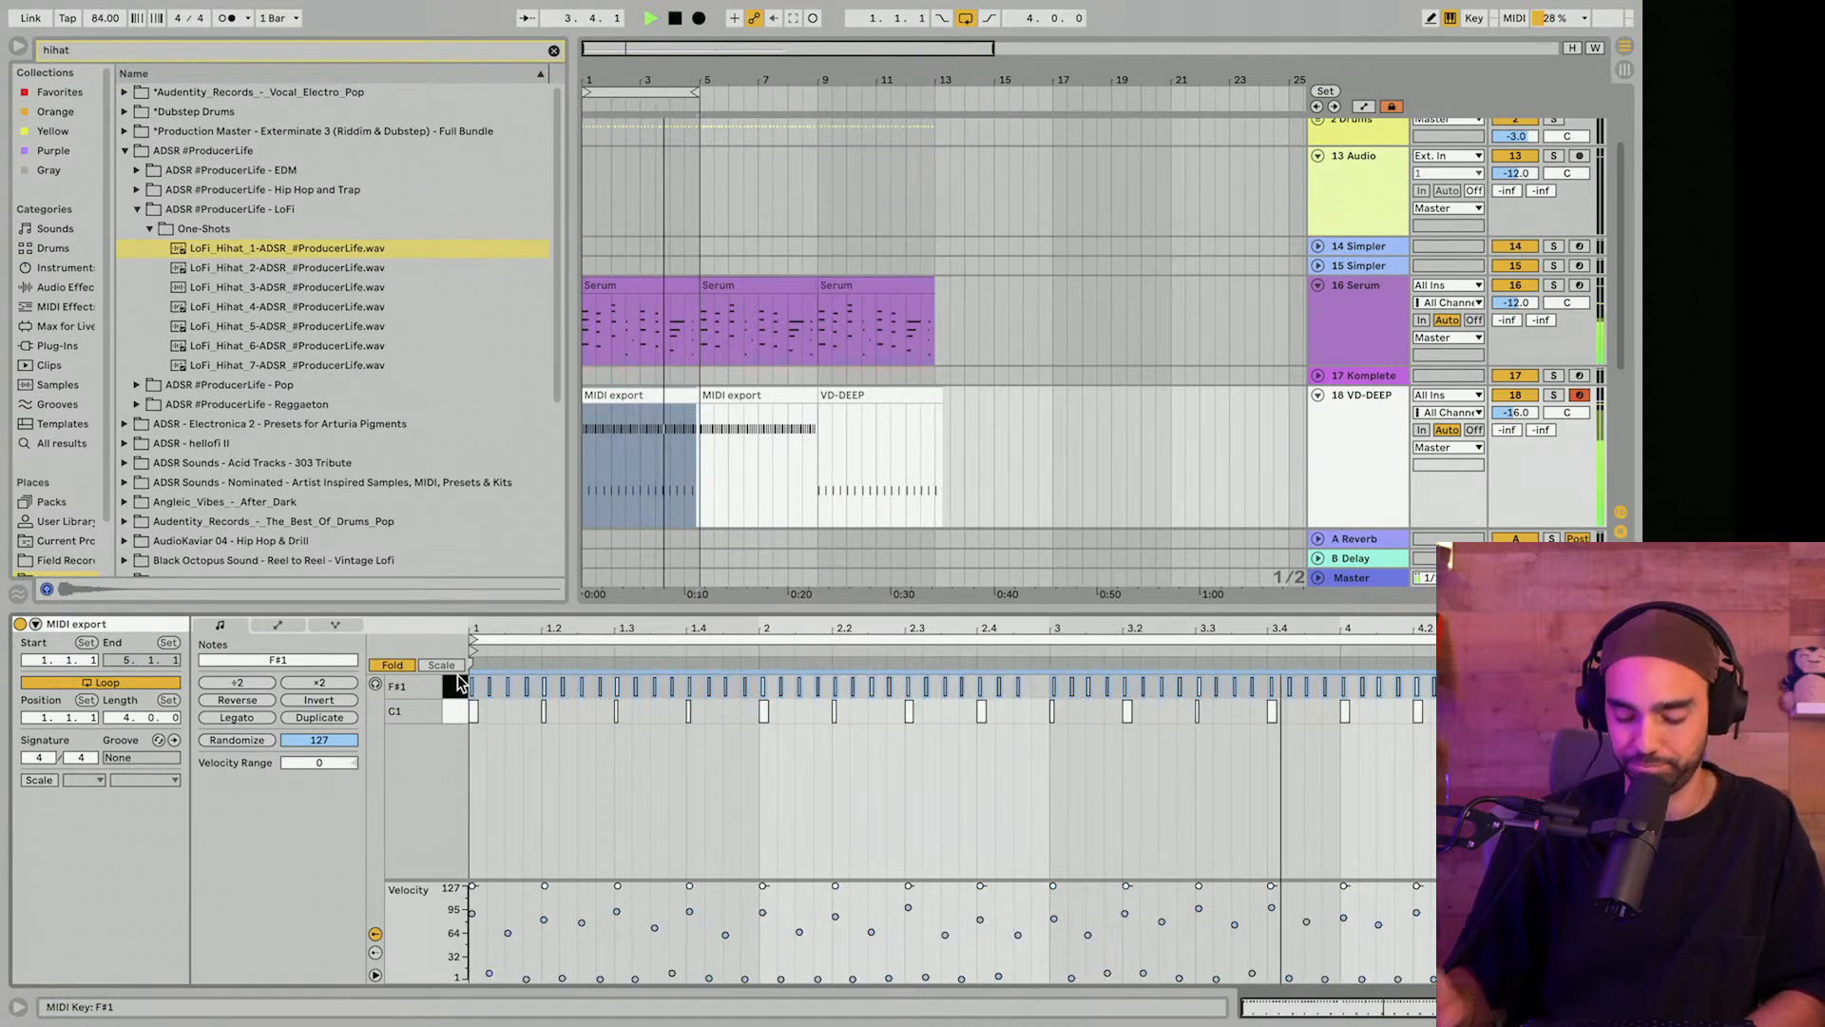
key("0")
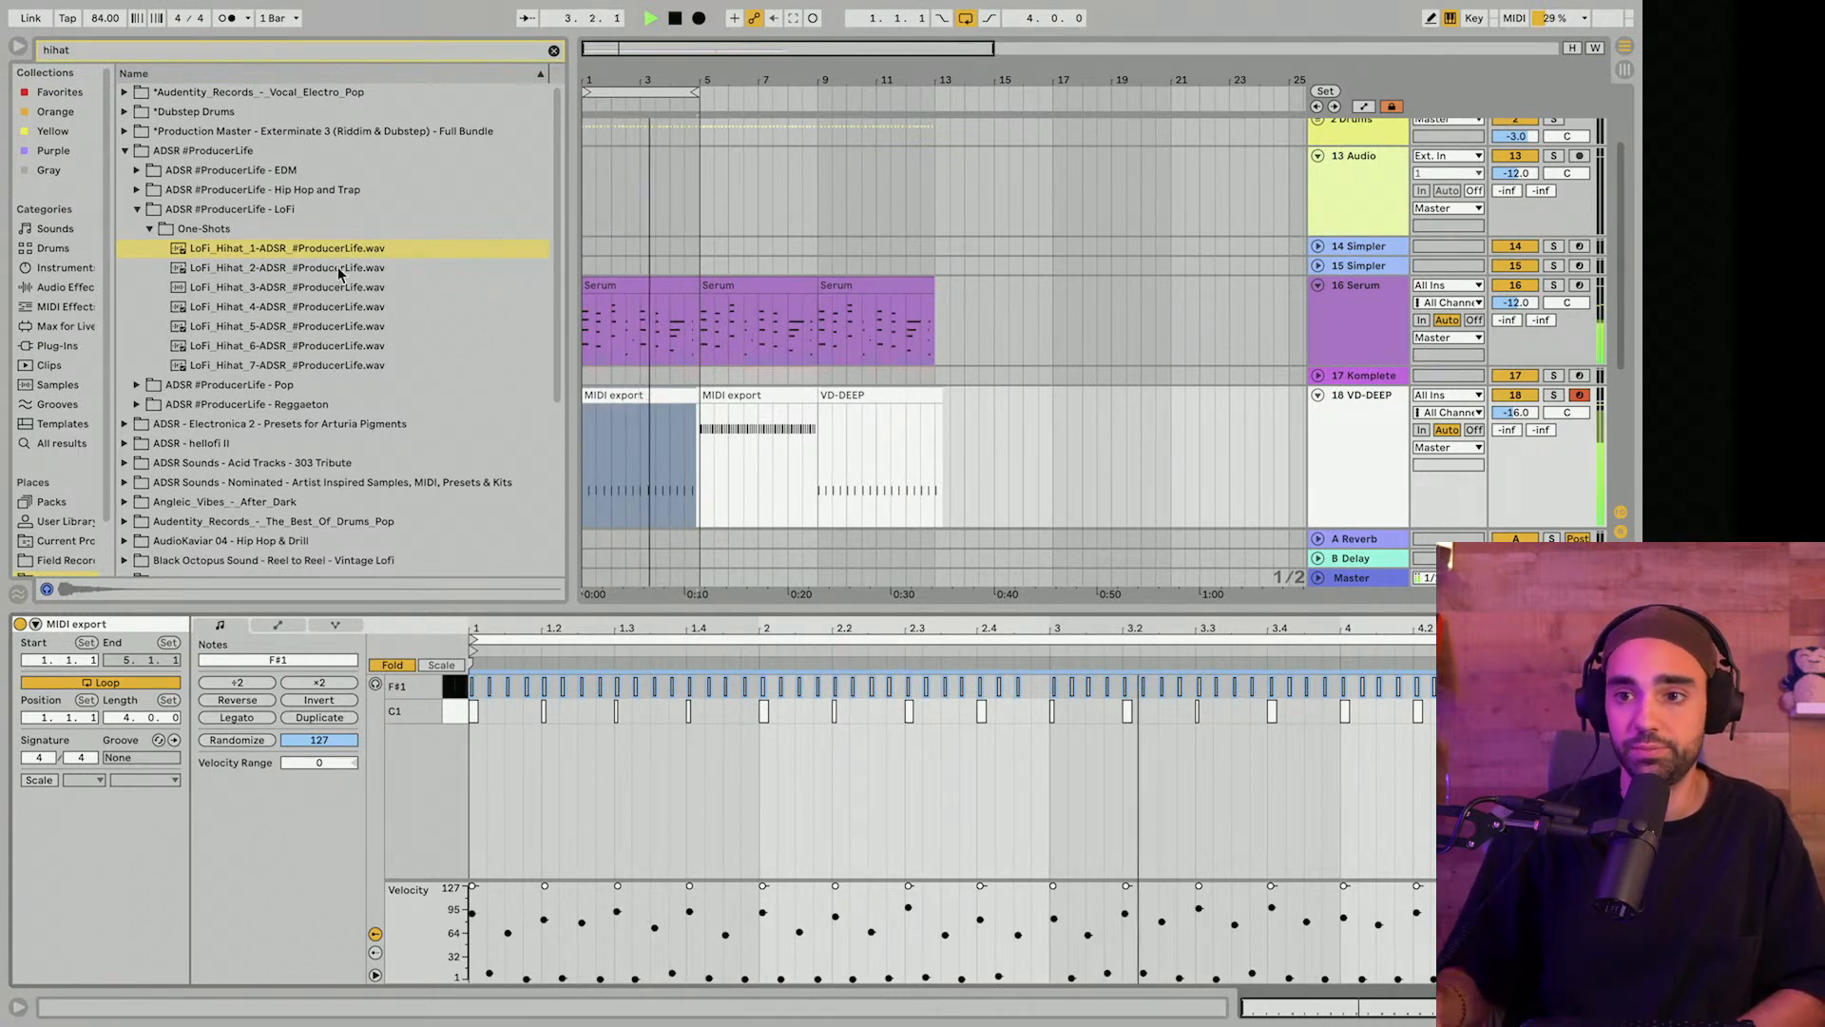
Play the loop without the F#1 hi-hats, reactivate those notes for comparison, and stop playback.
left_click(233, 13)
left_click(125, 377)
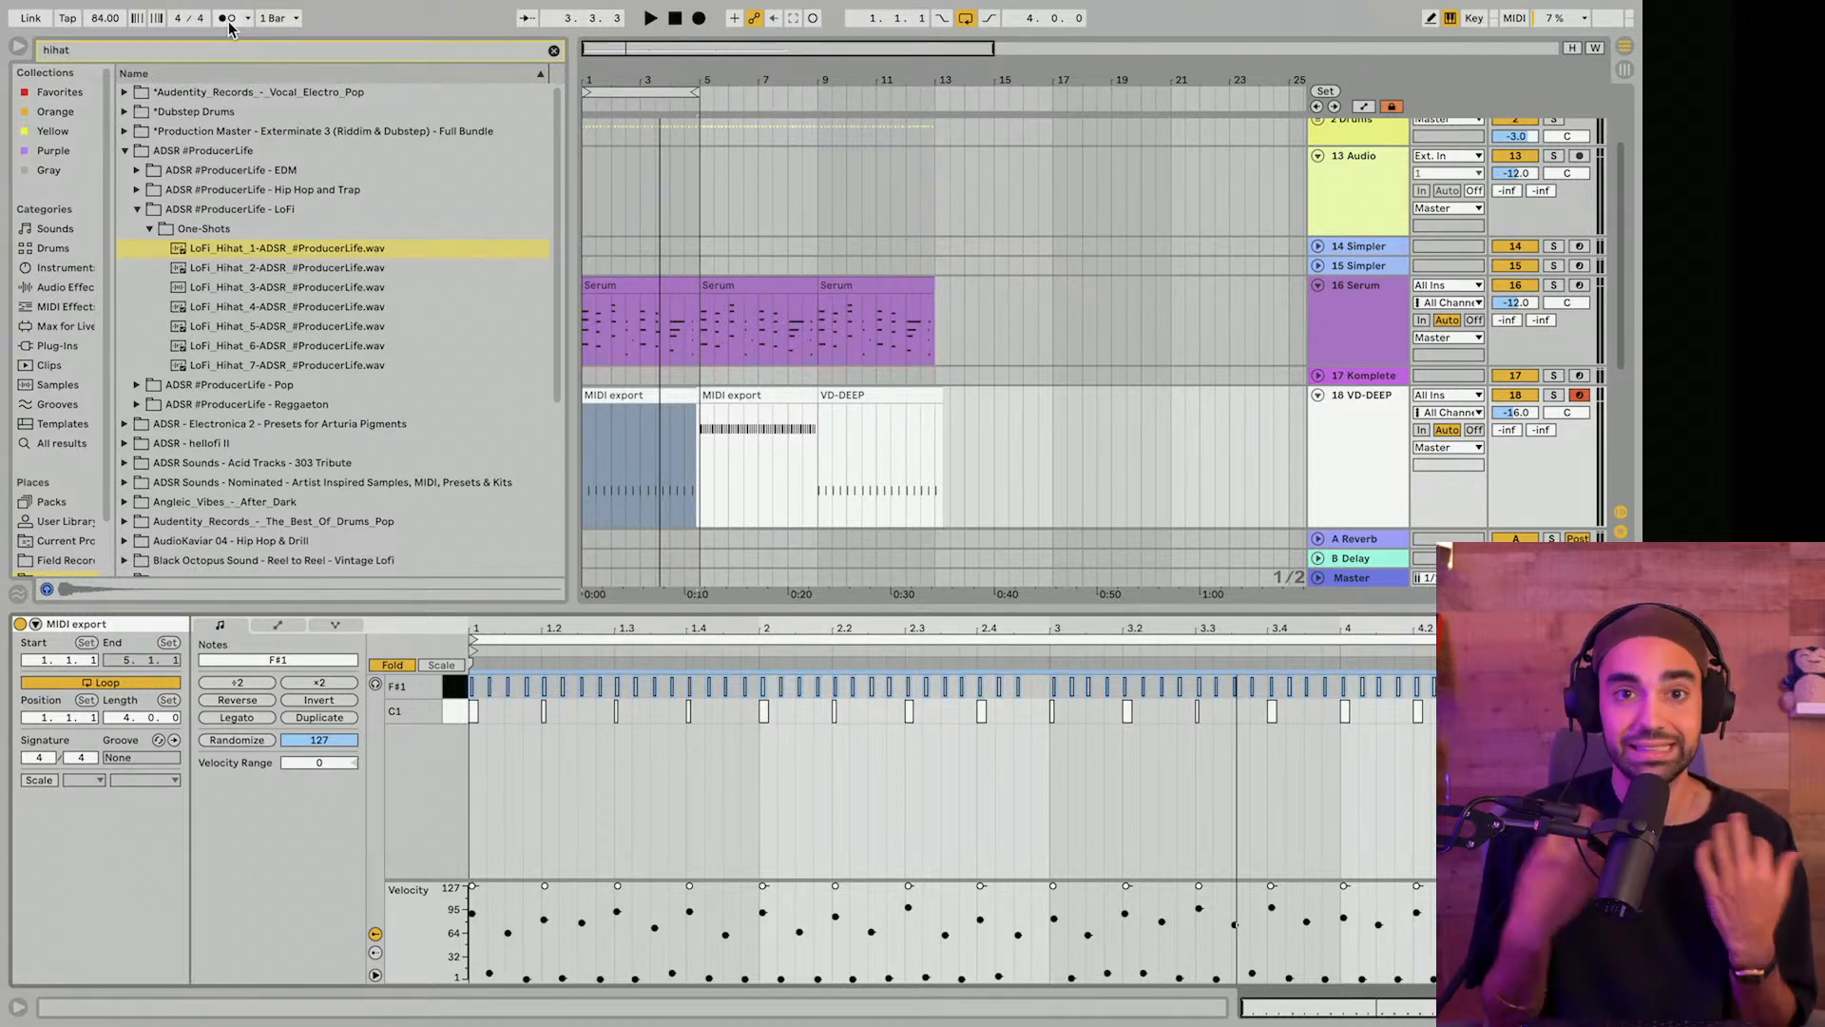
key("space")
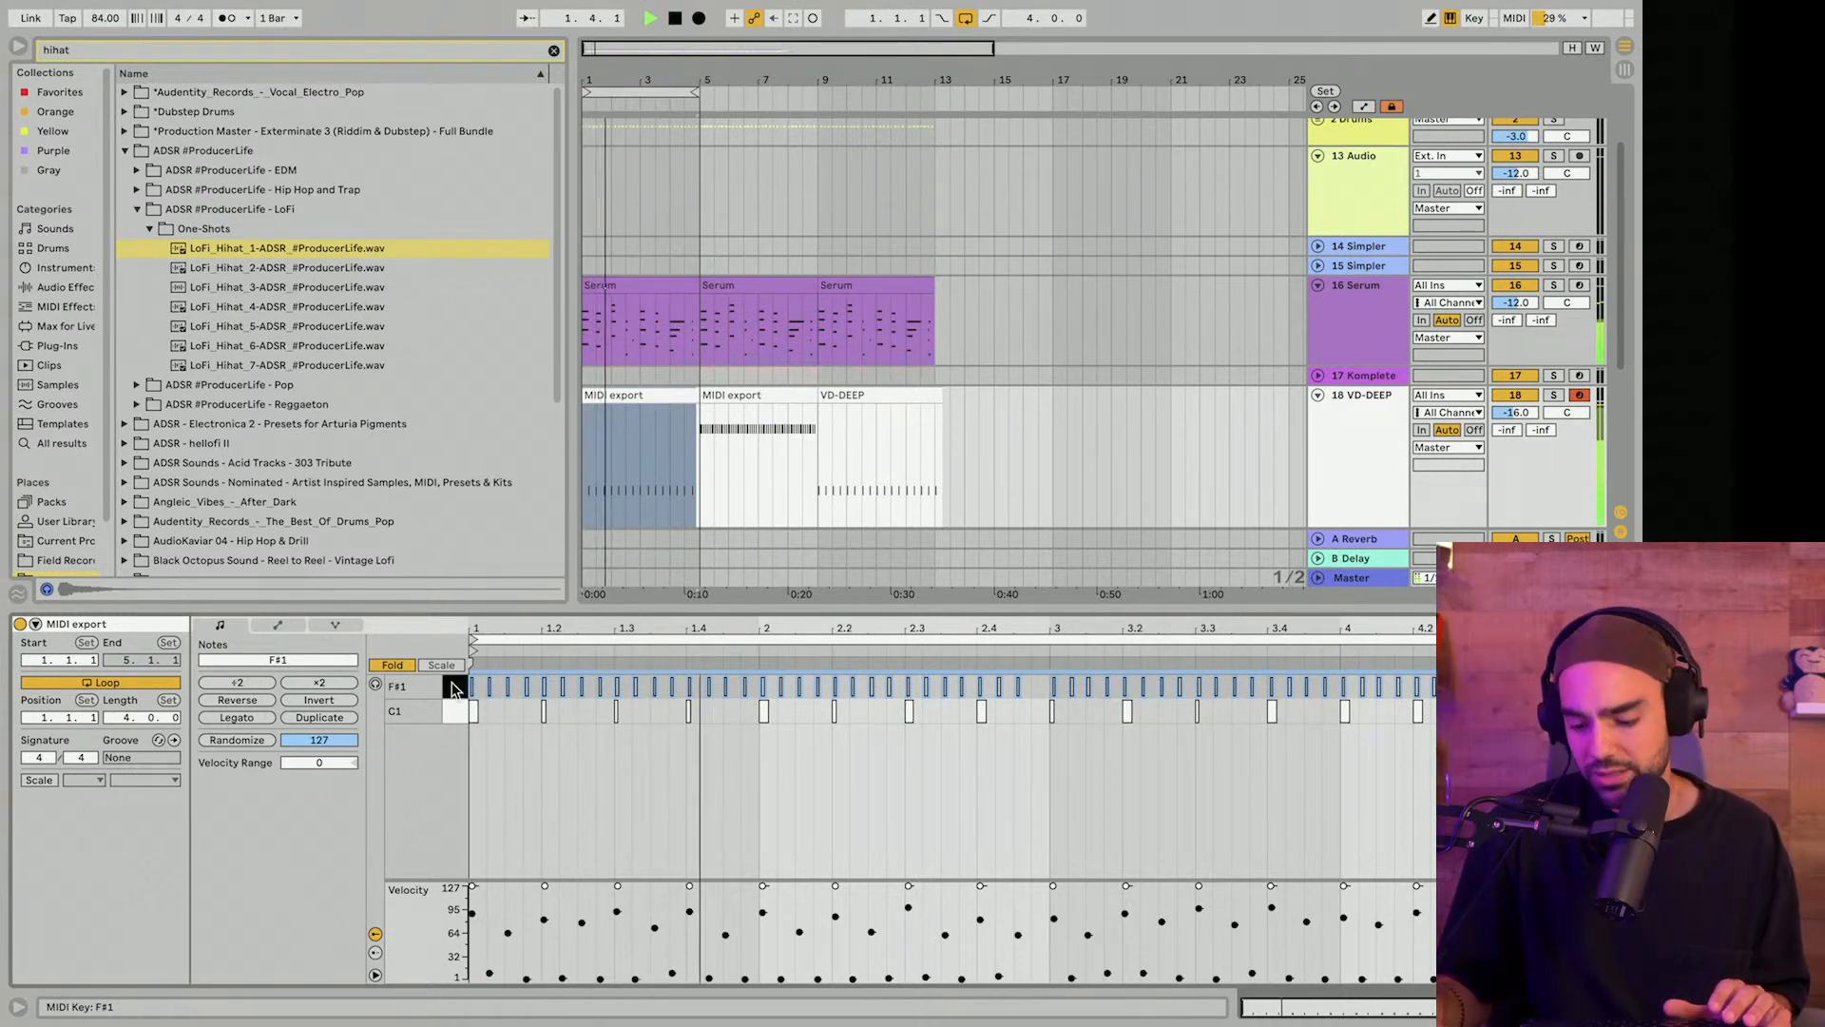
key("0")
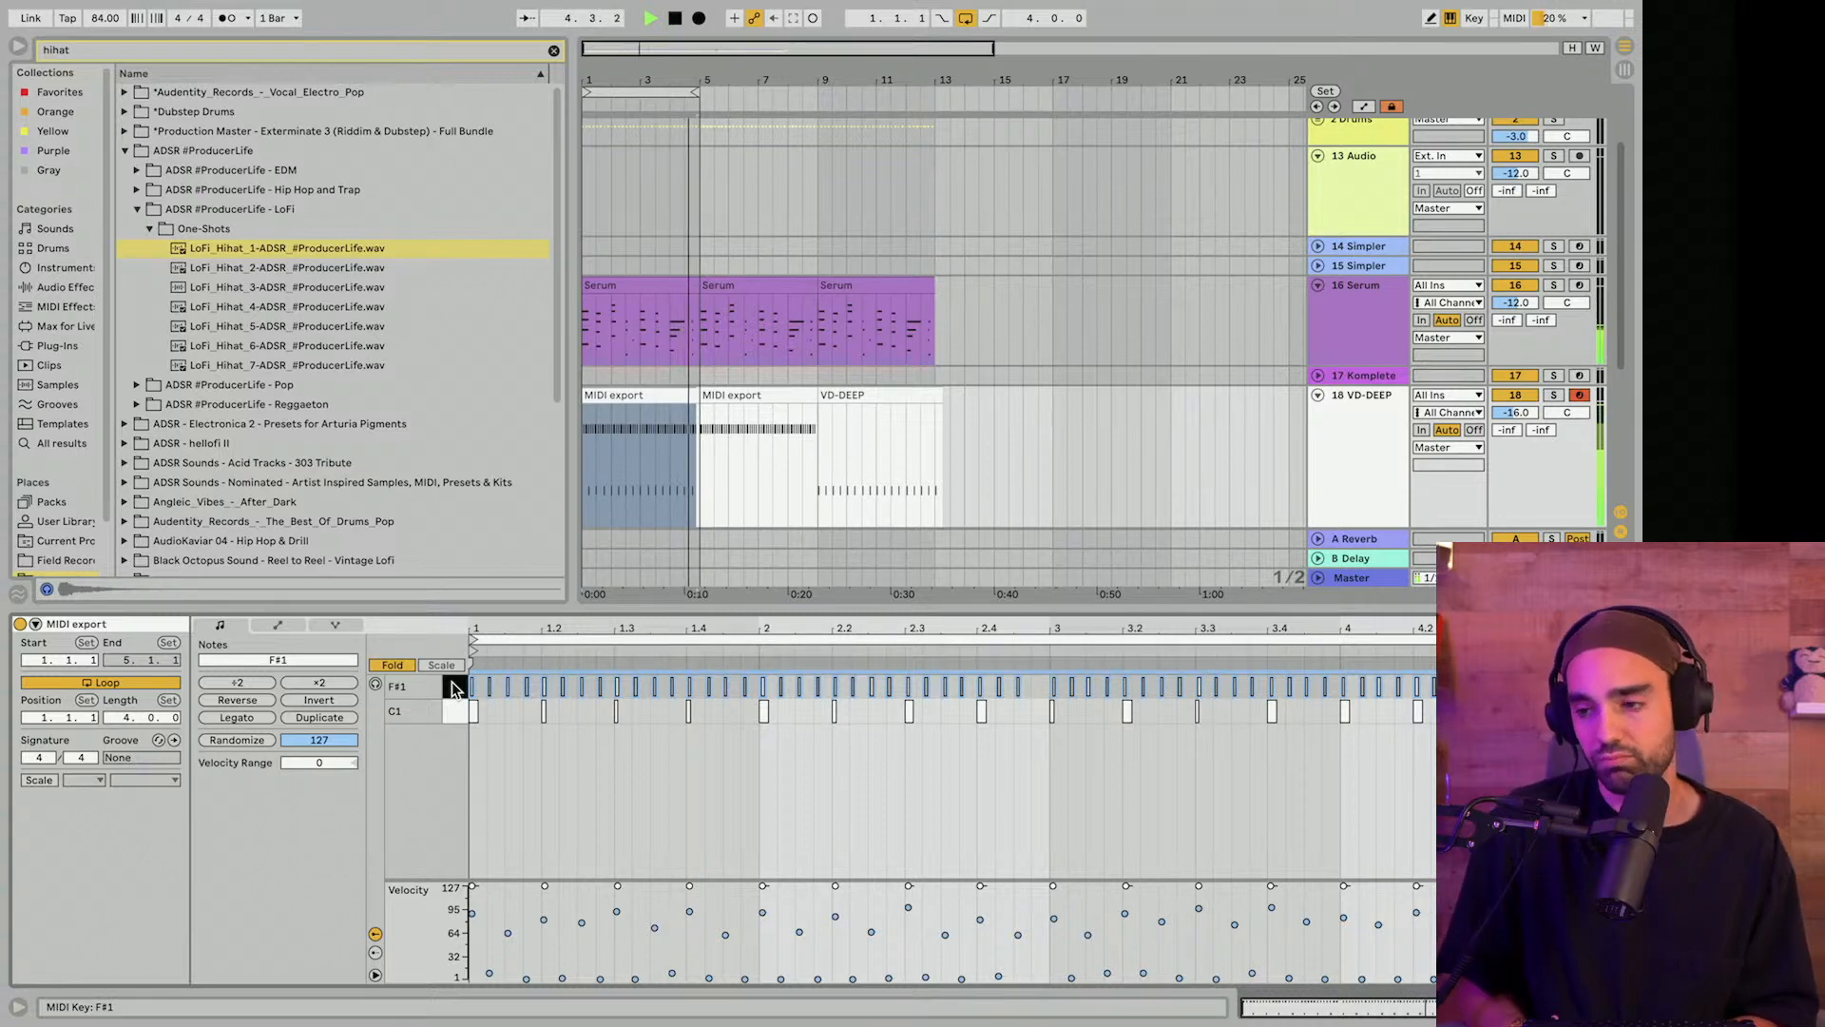
key("space")
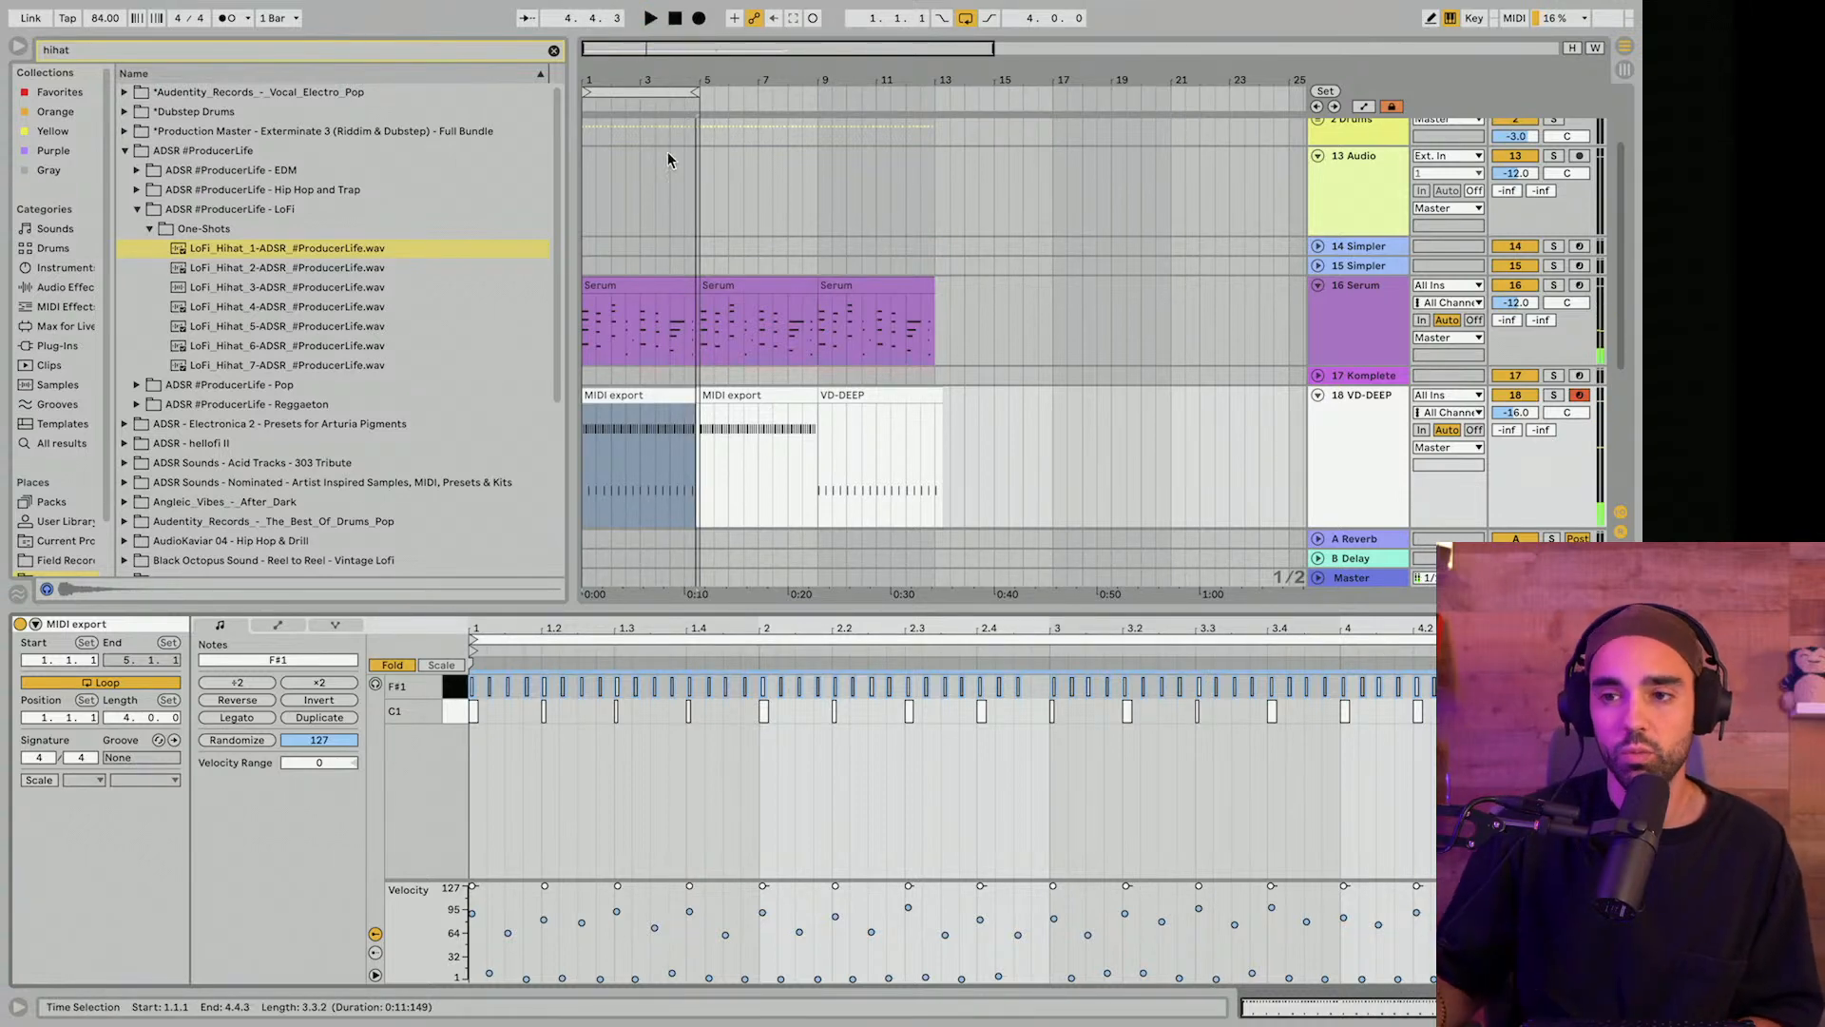
Move the loop to bars 5 to 8 and duplicate that section three times to fill bars 9 to 20.
left_click_drag(631, 91, 728, 102)
left_click(723, 88)
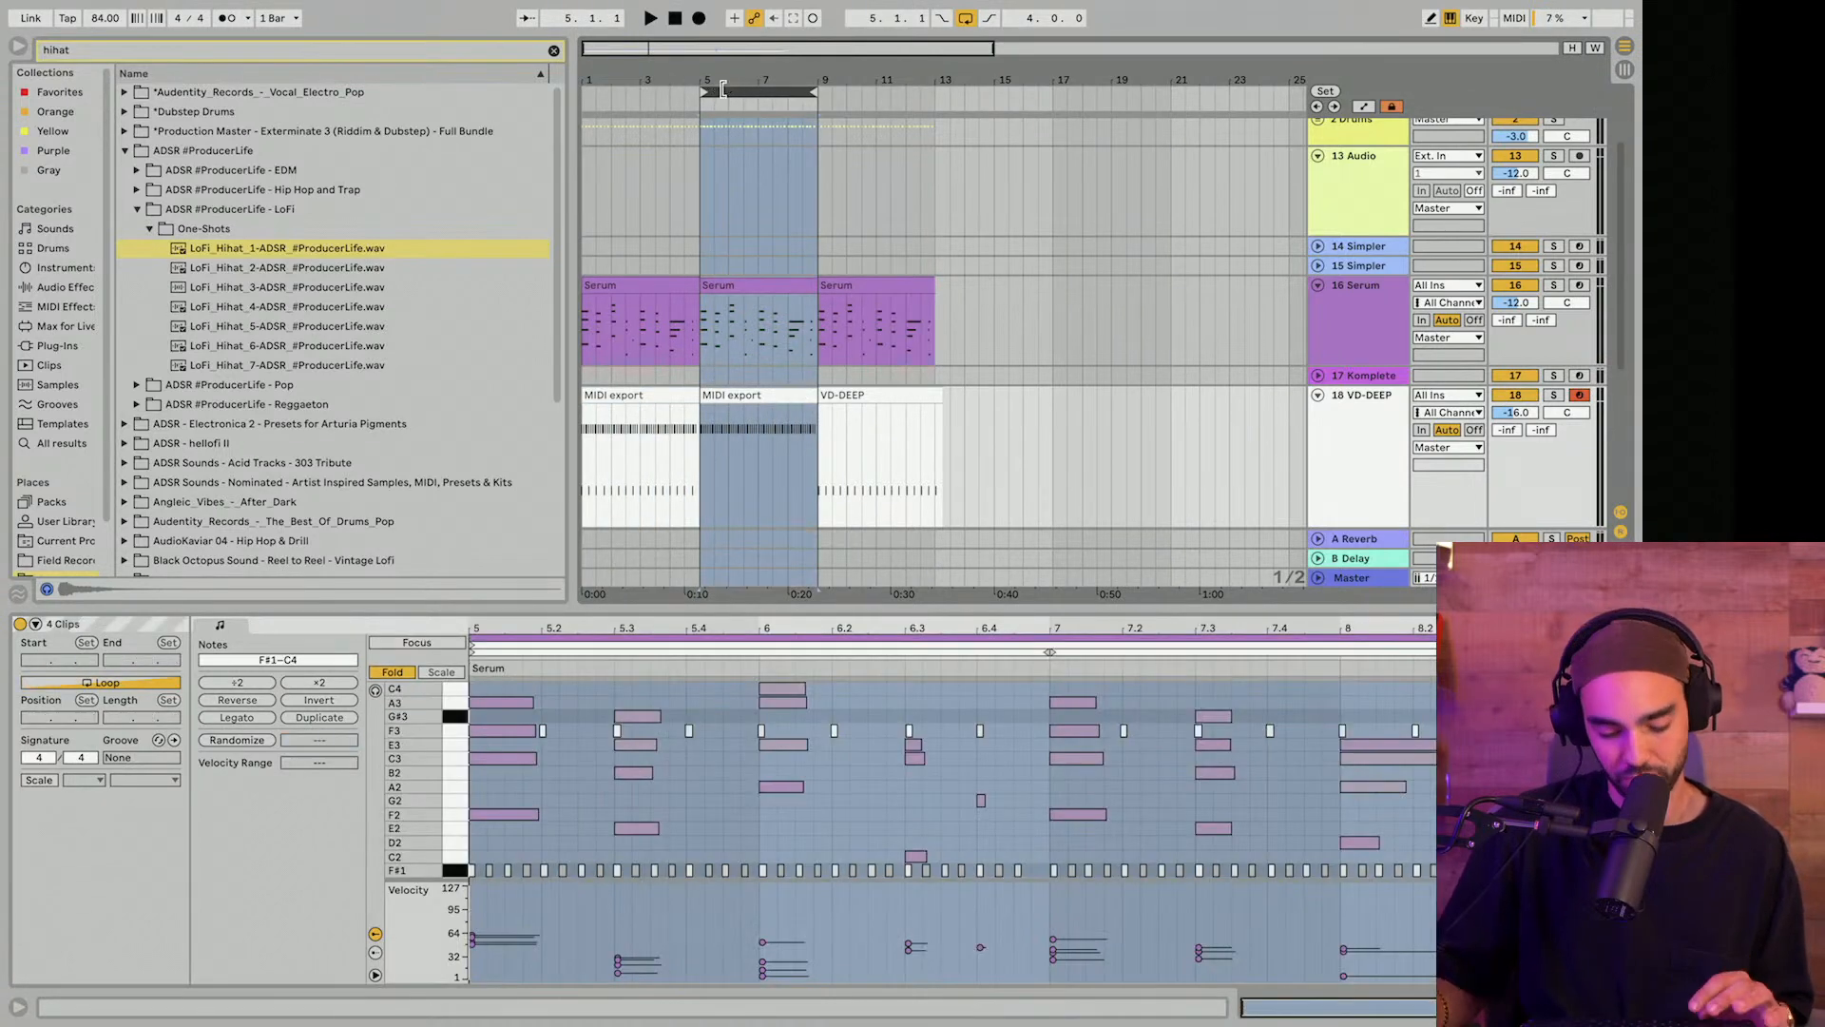
key("ctrl+d")
key("ctrl+d")
key("ctrl+d")
Record a syncopated C1 drum pattern into the VD-DEEP clip over the looped bars 5 to 8, then stop.
left_click(725, 90)
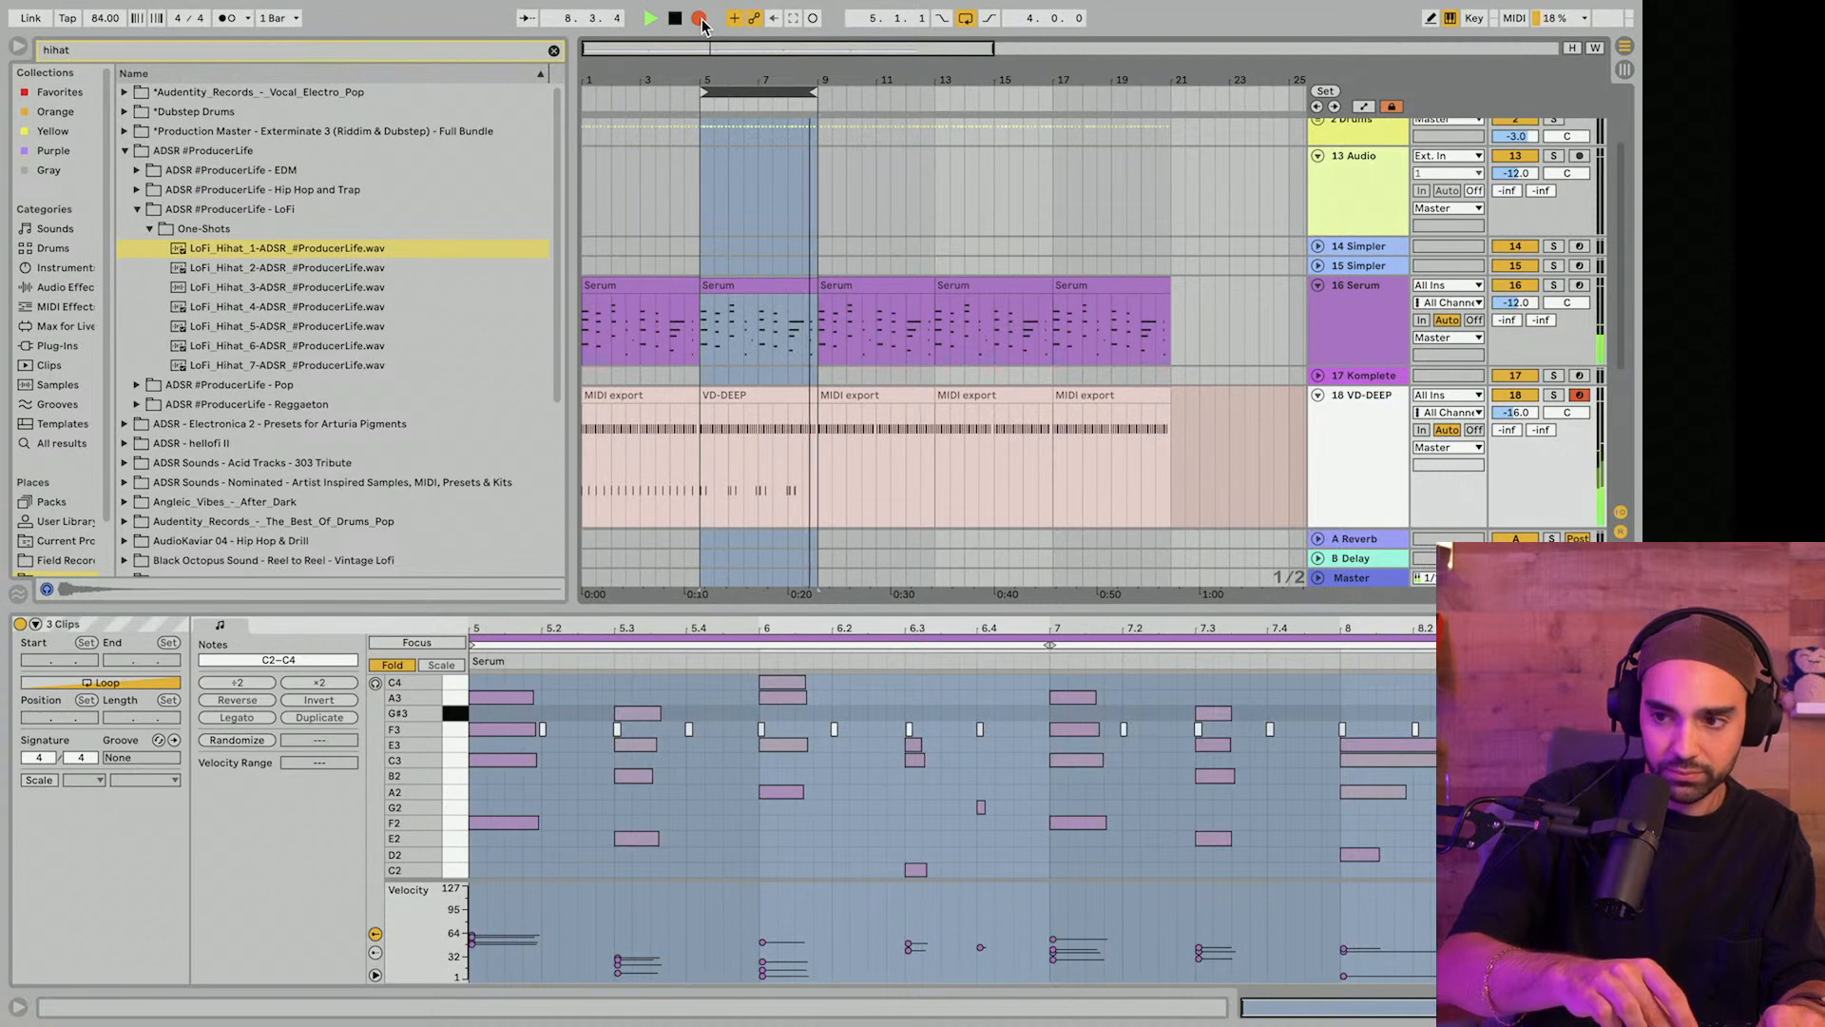
key("space")
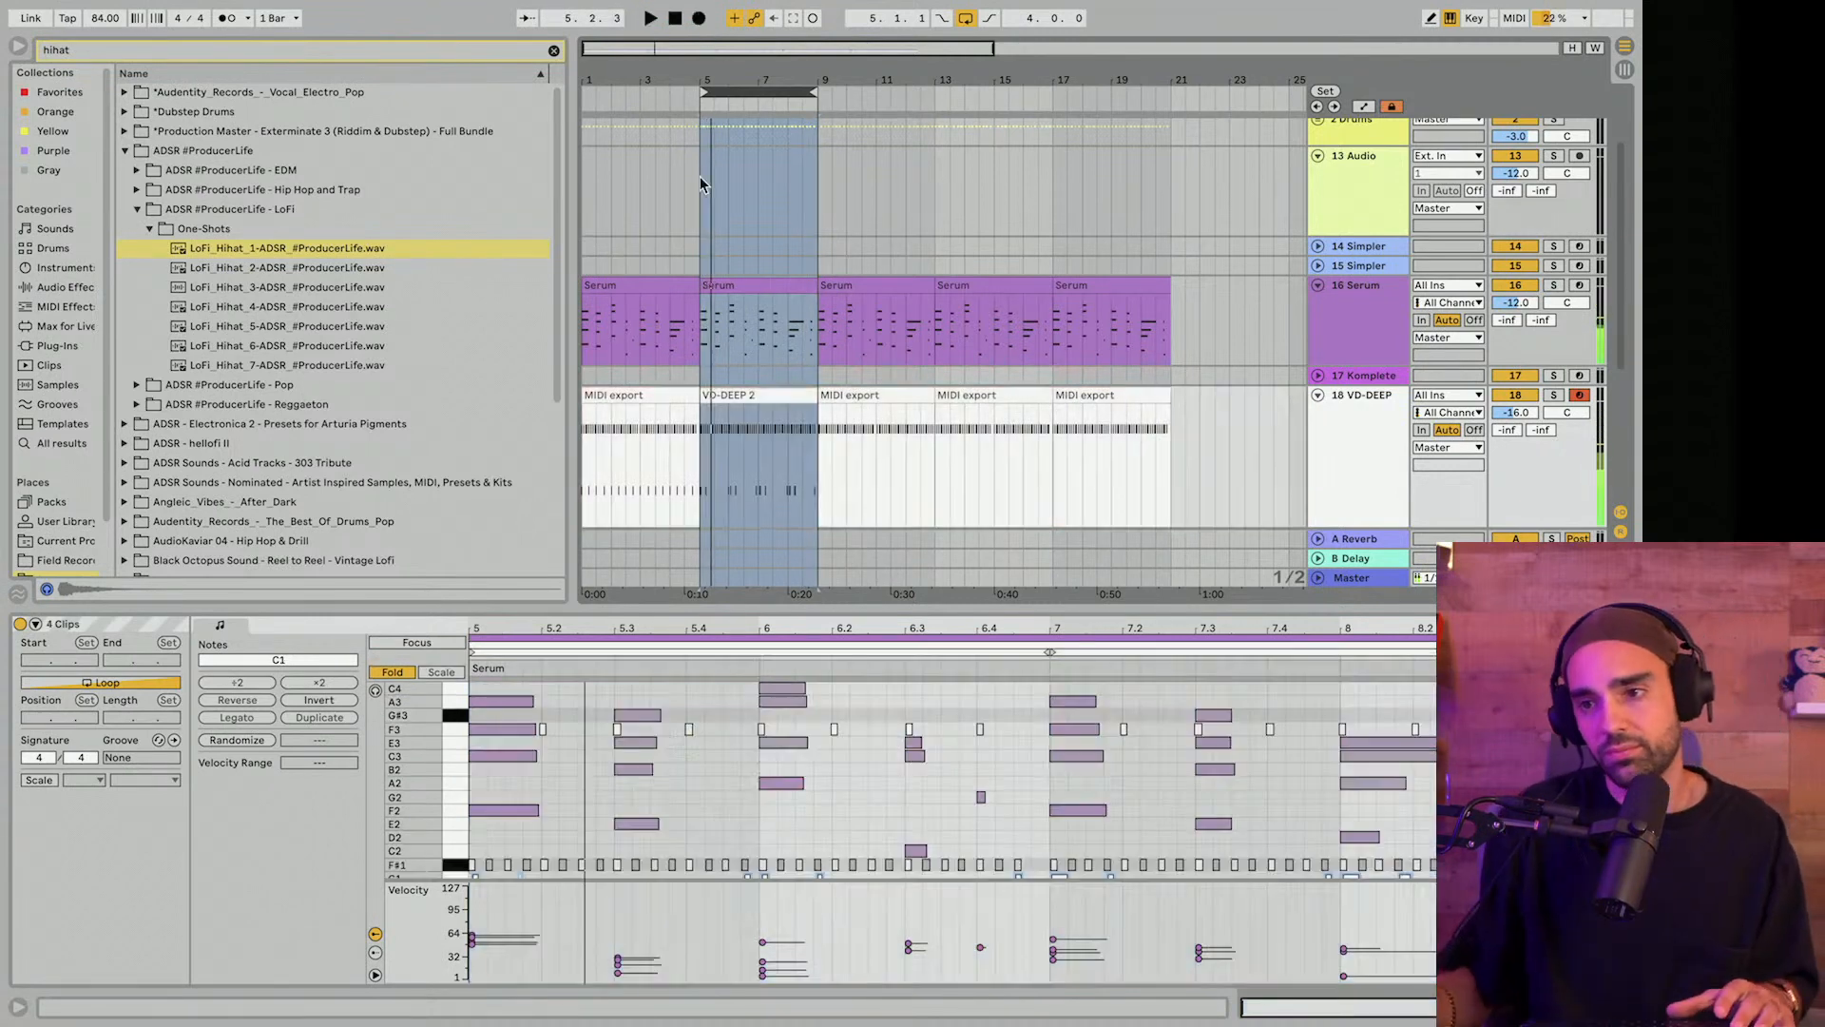
left_click(672, 807)
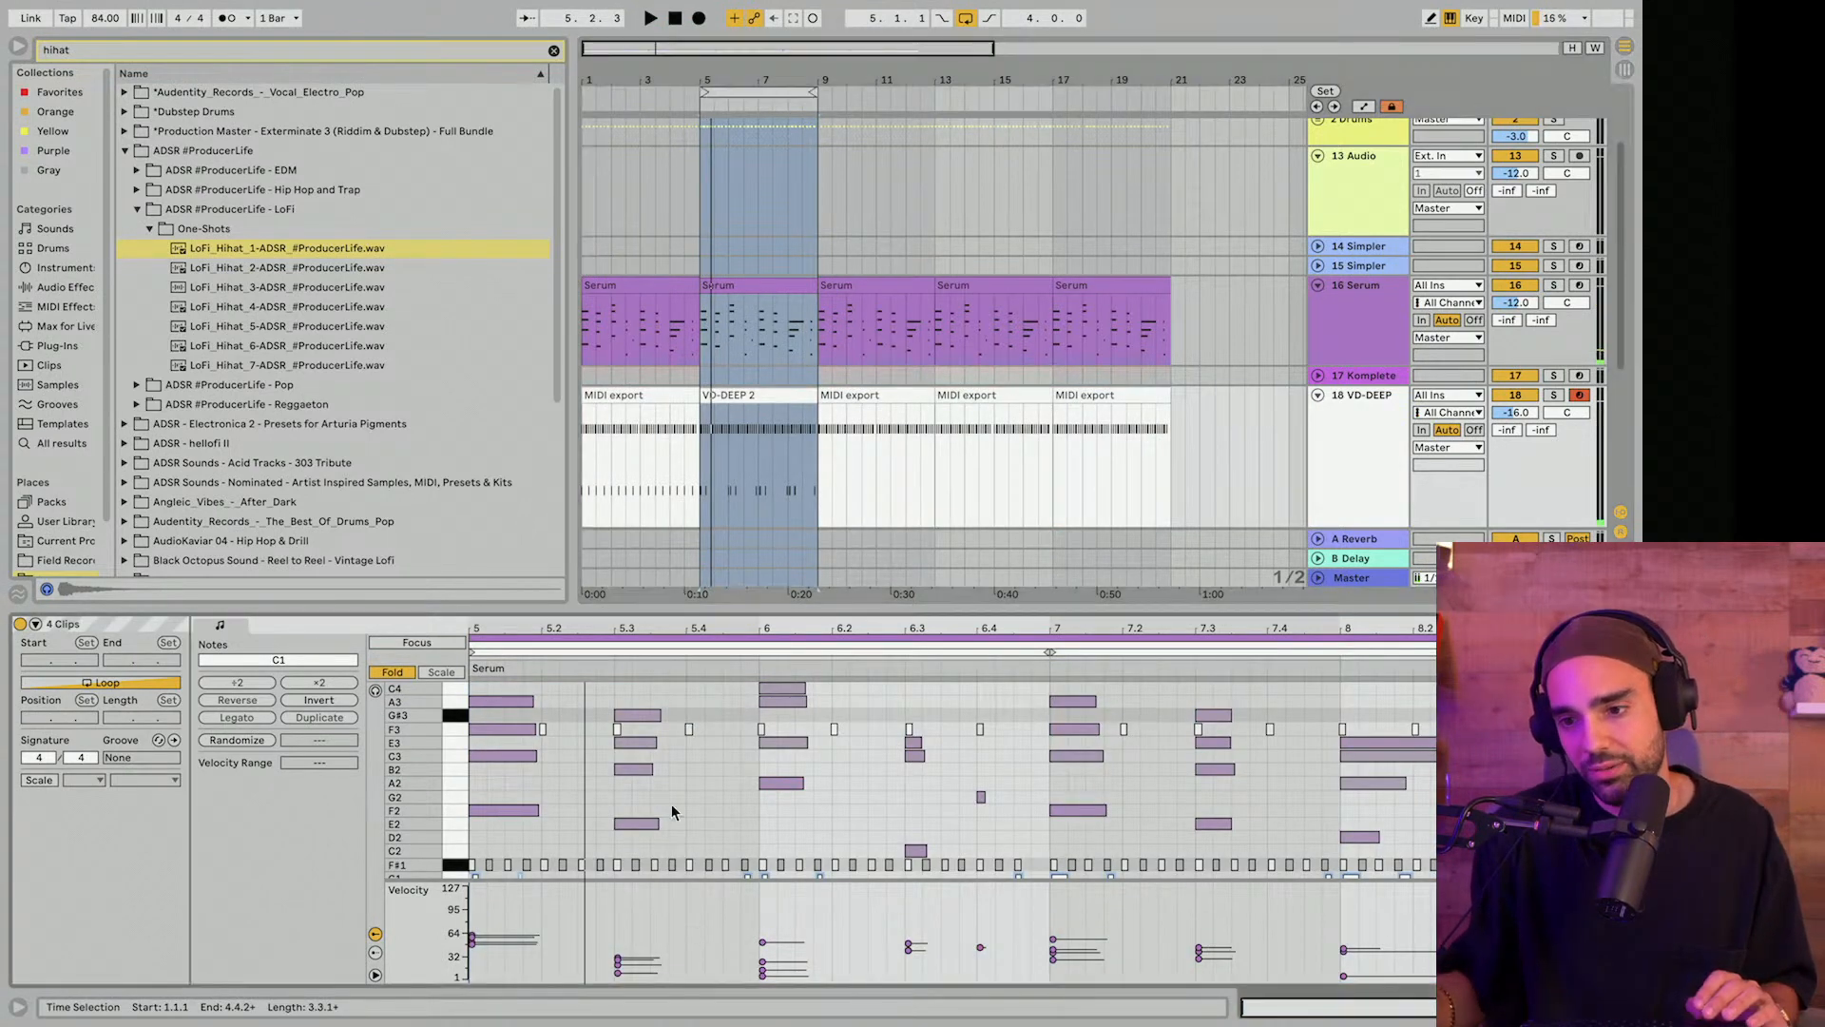
Select the C1 notes in the recorded VD-DEEP clip at bars 5 to 8 and quantize them to 1/16.
left_click(751, 418)
left_click(721, 787)
key("ctrl+a")
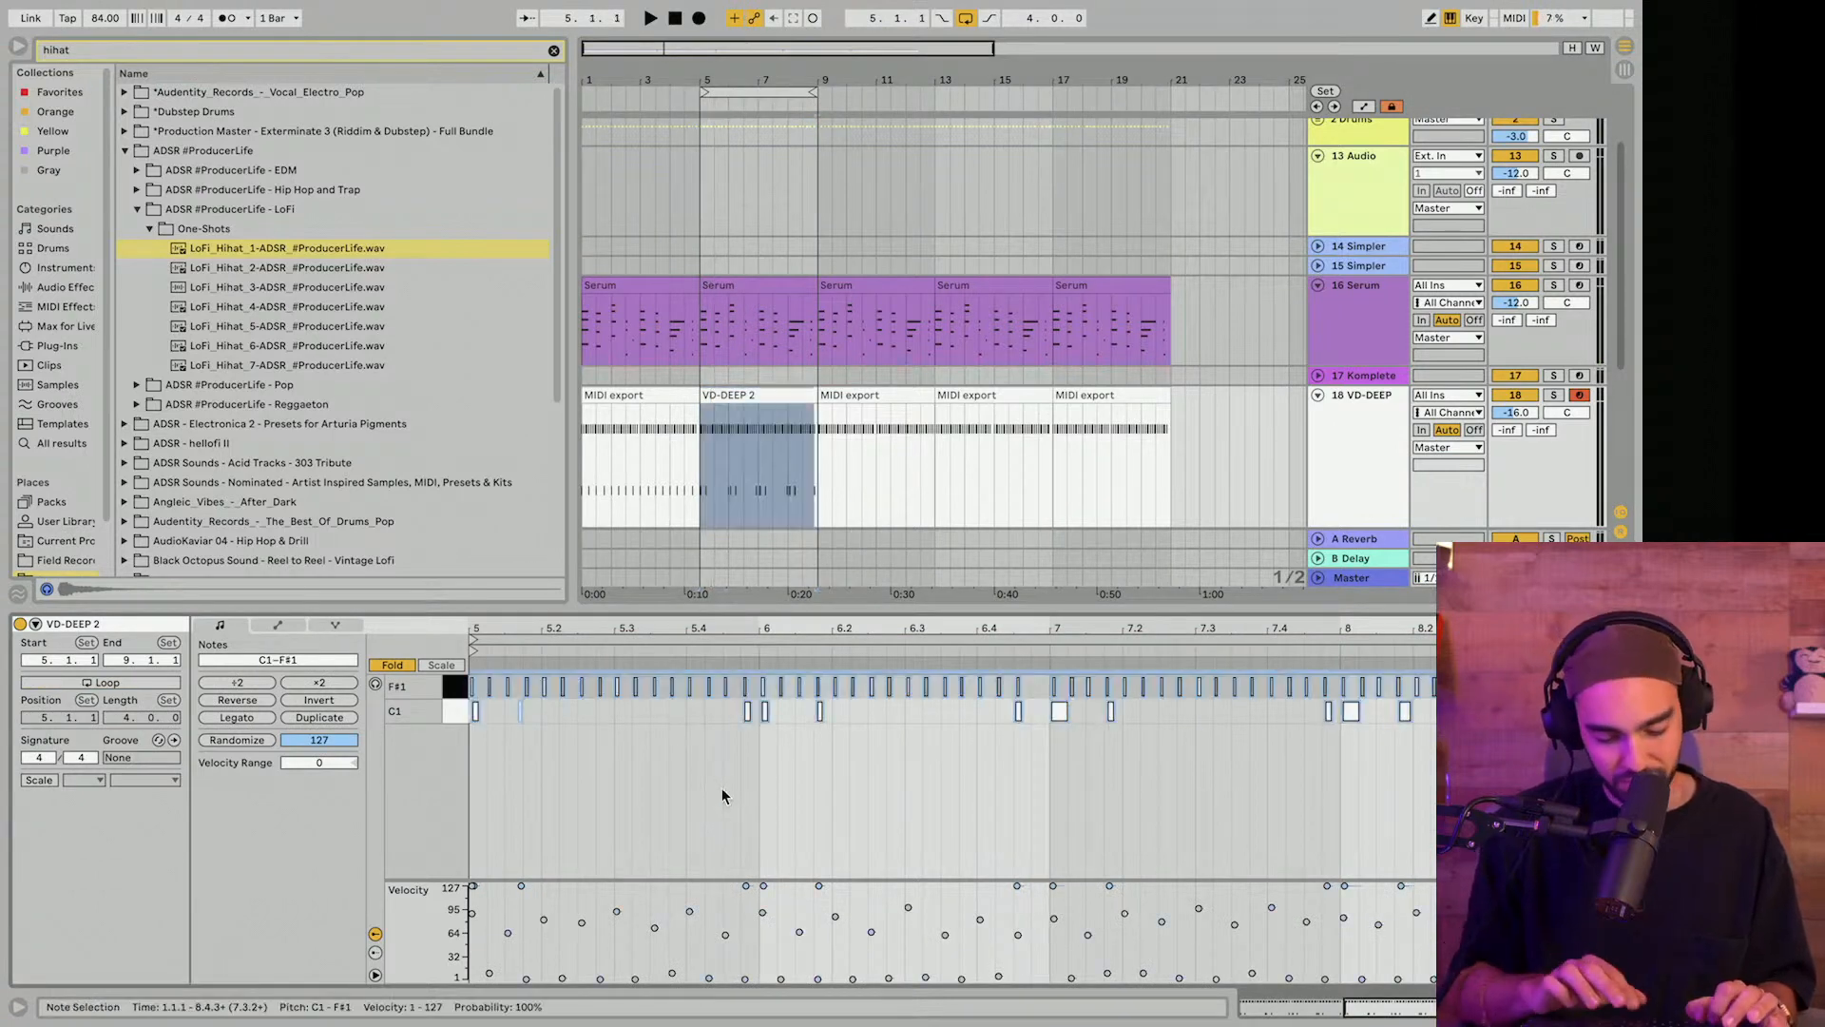
key("space")
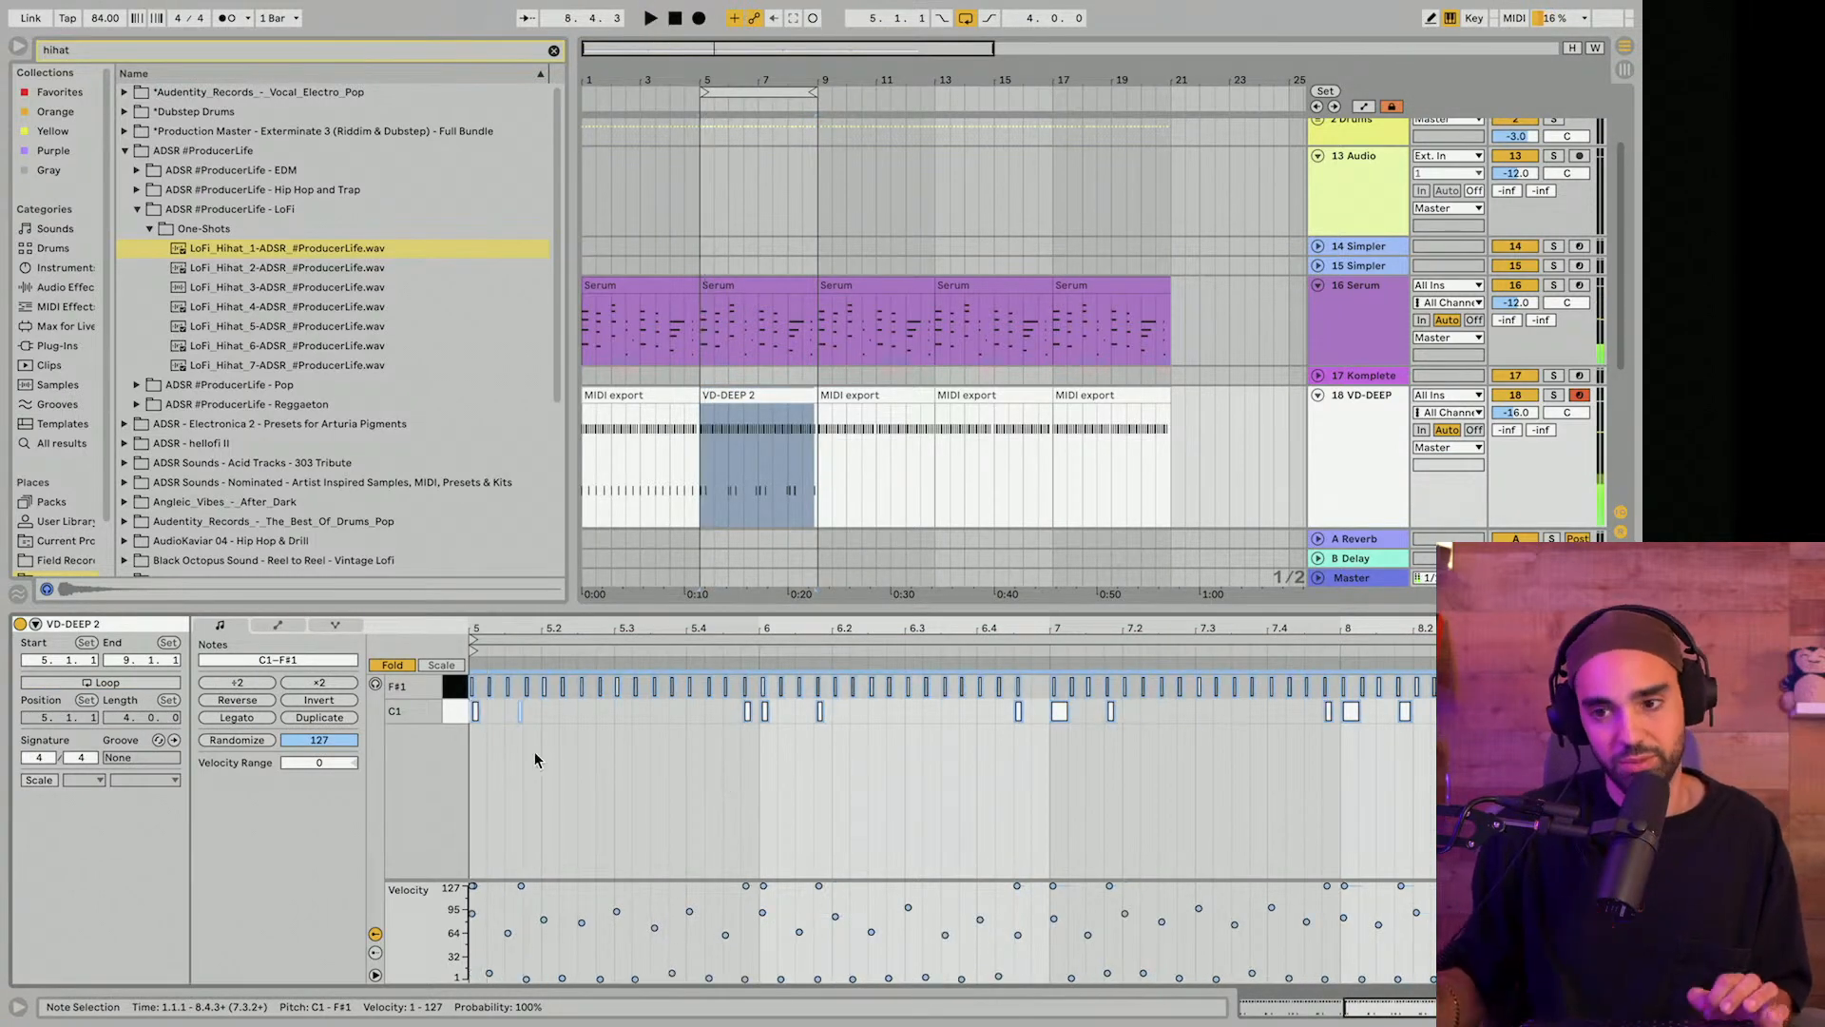
left_click(449, 713)
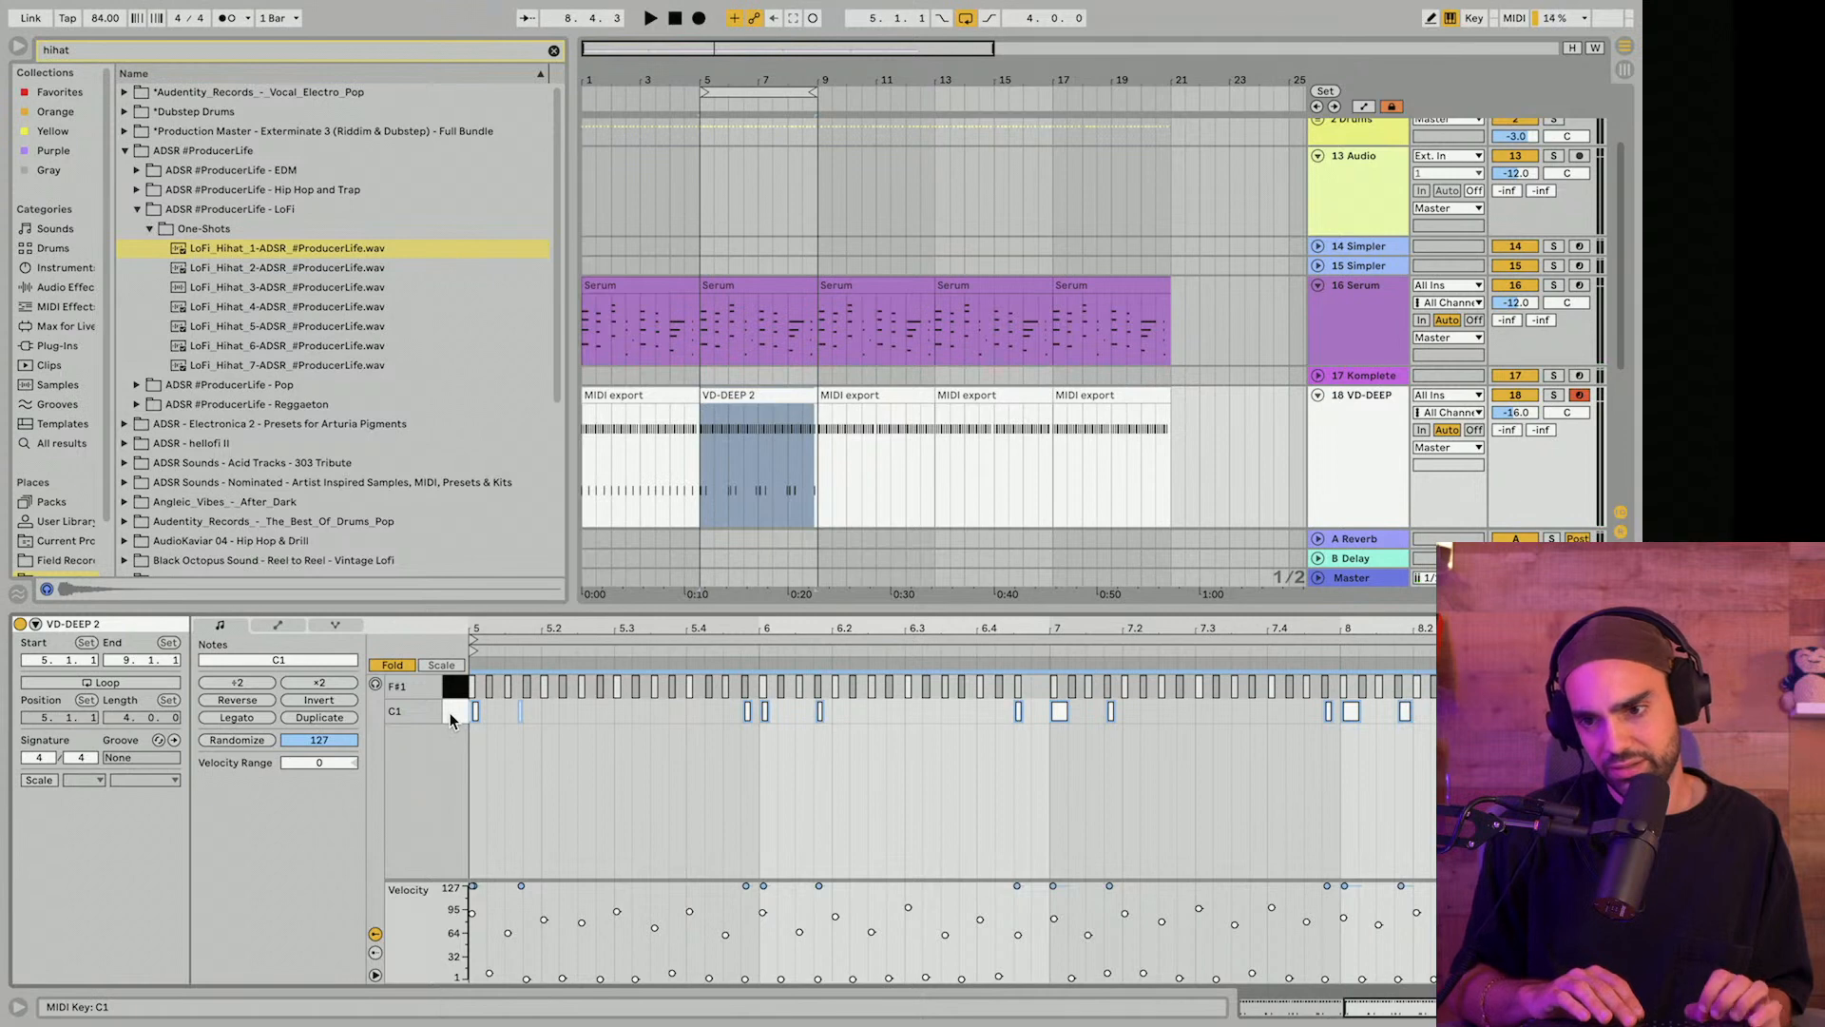
key("ctrl+shift+u")
left_click(880, 467)
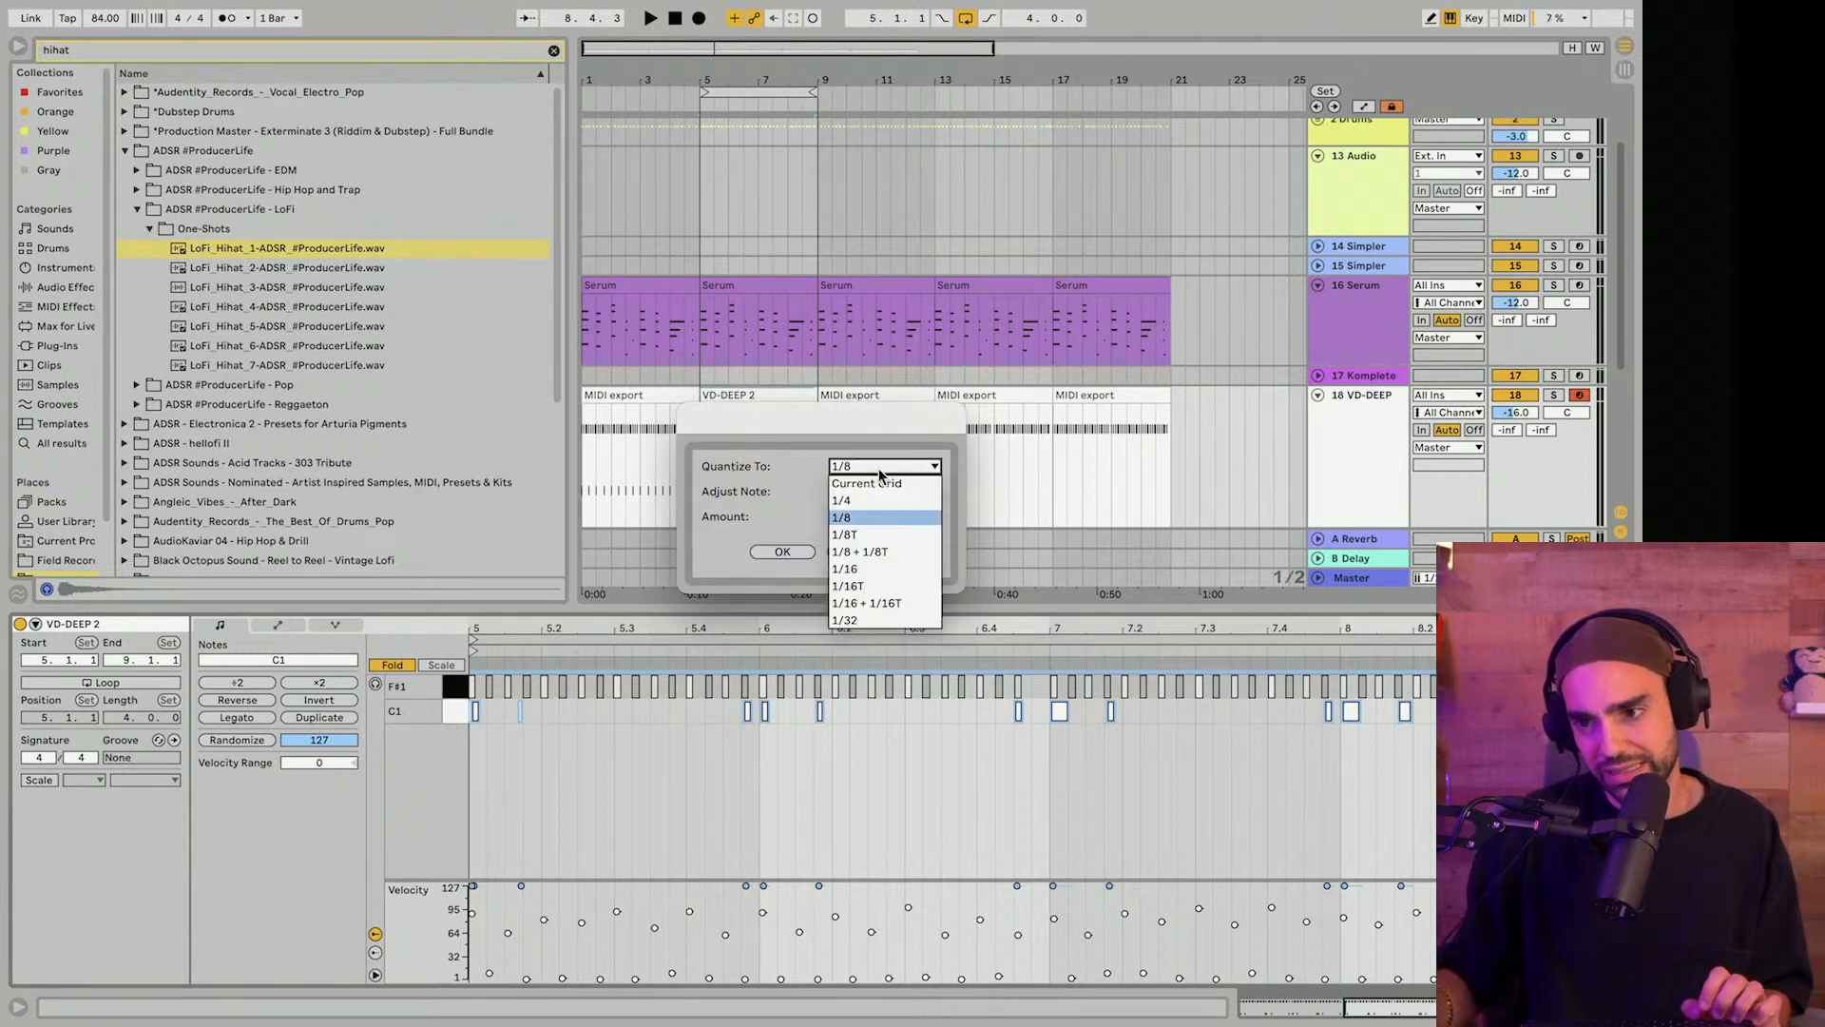
left_click(850, 567)
left_click(777, 552)
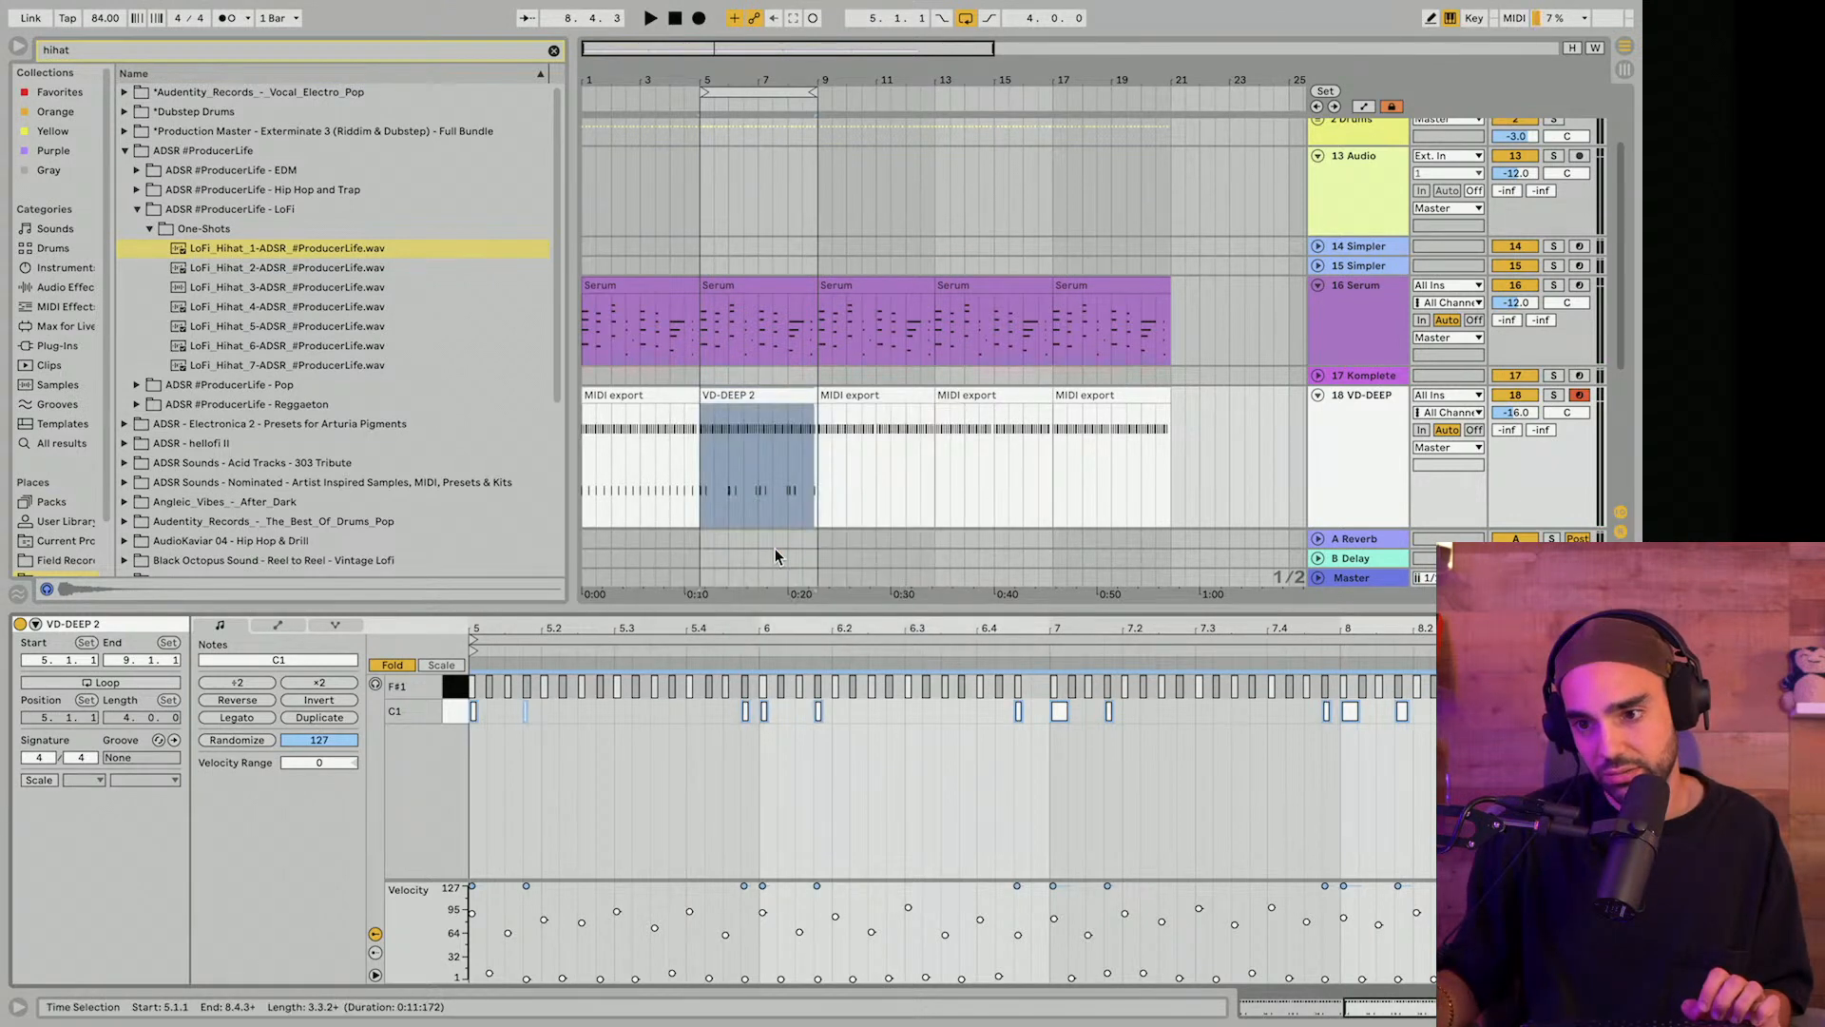
Play the quantized section, then move the loop to bars 1 to 4 and listen to compare the grooves.
key("space")
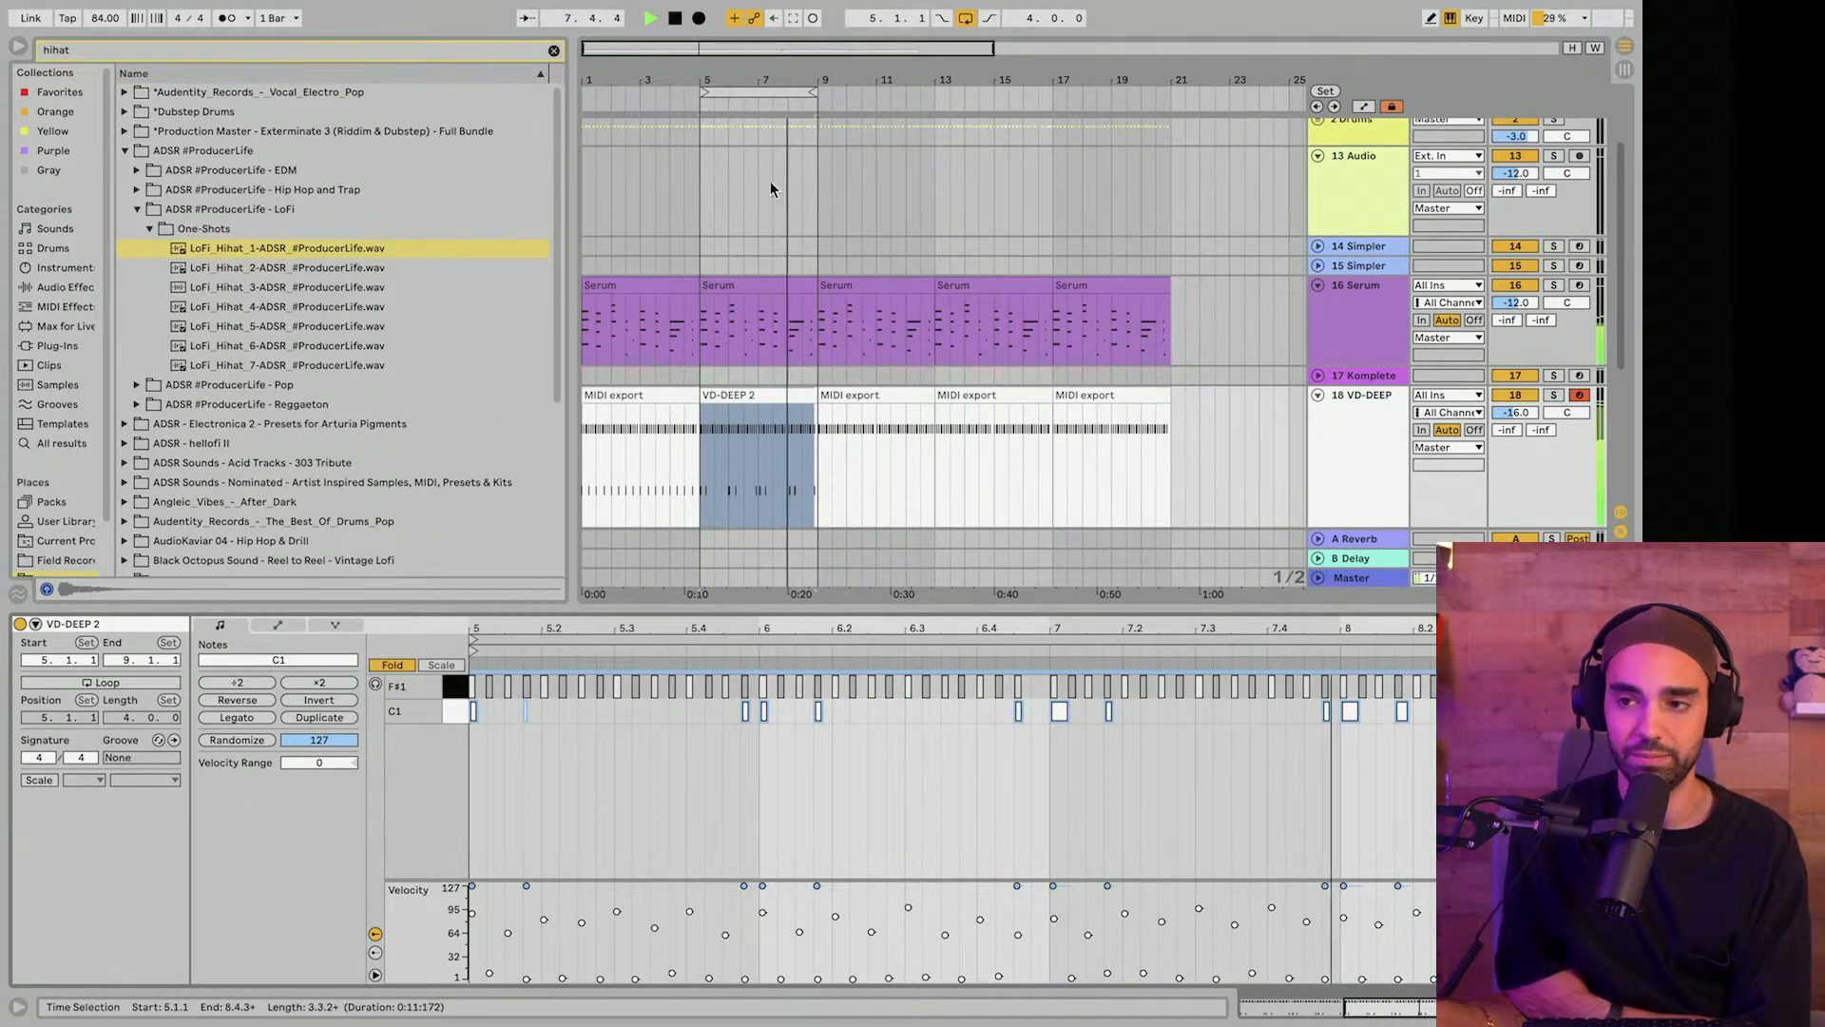
left_click_drag(738, 93, 606, 102)
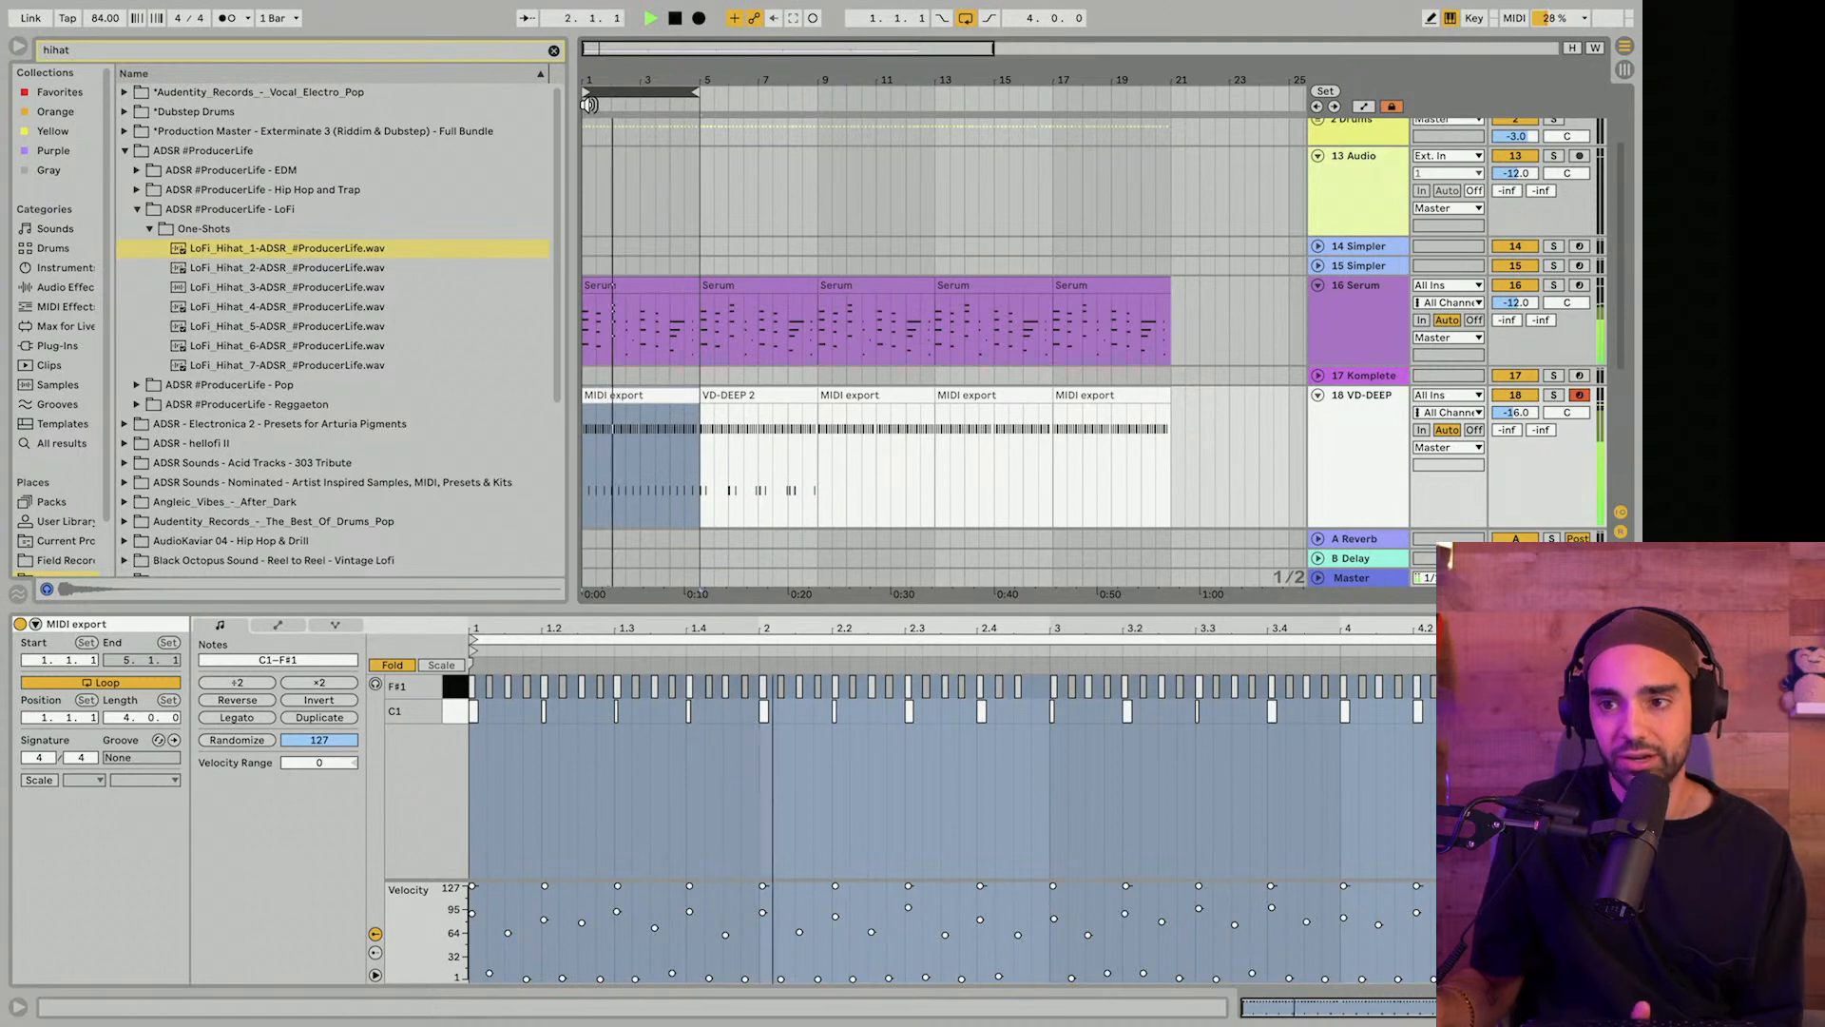
key("space")
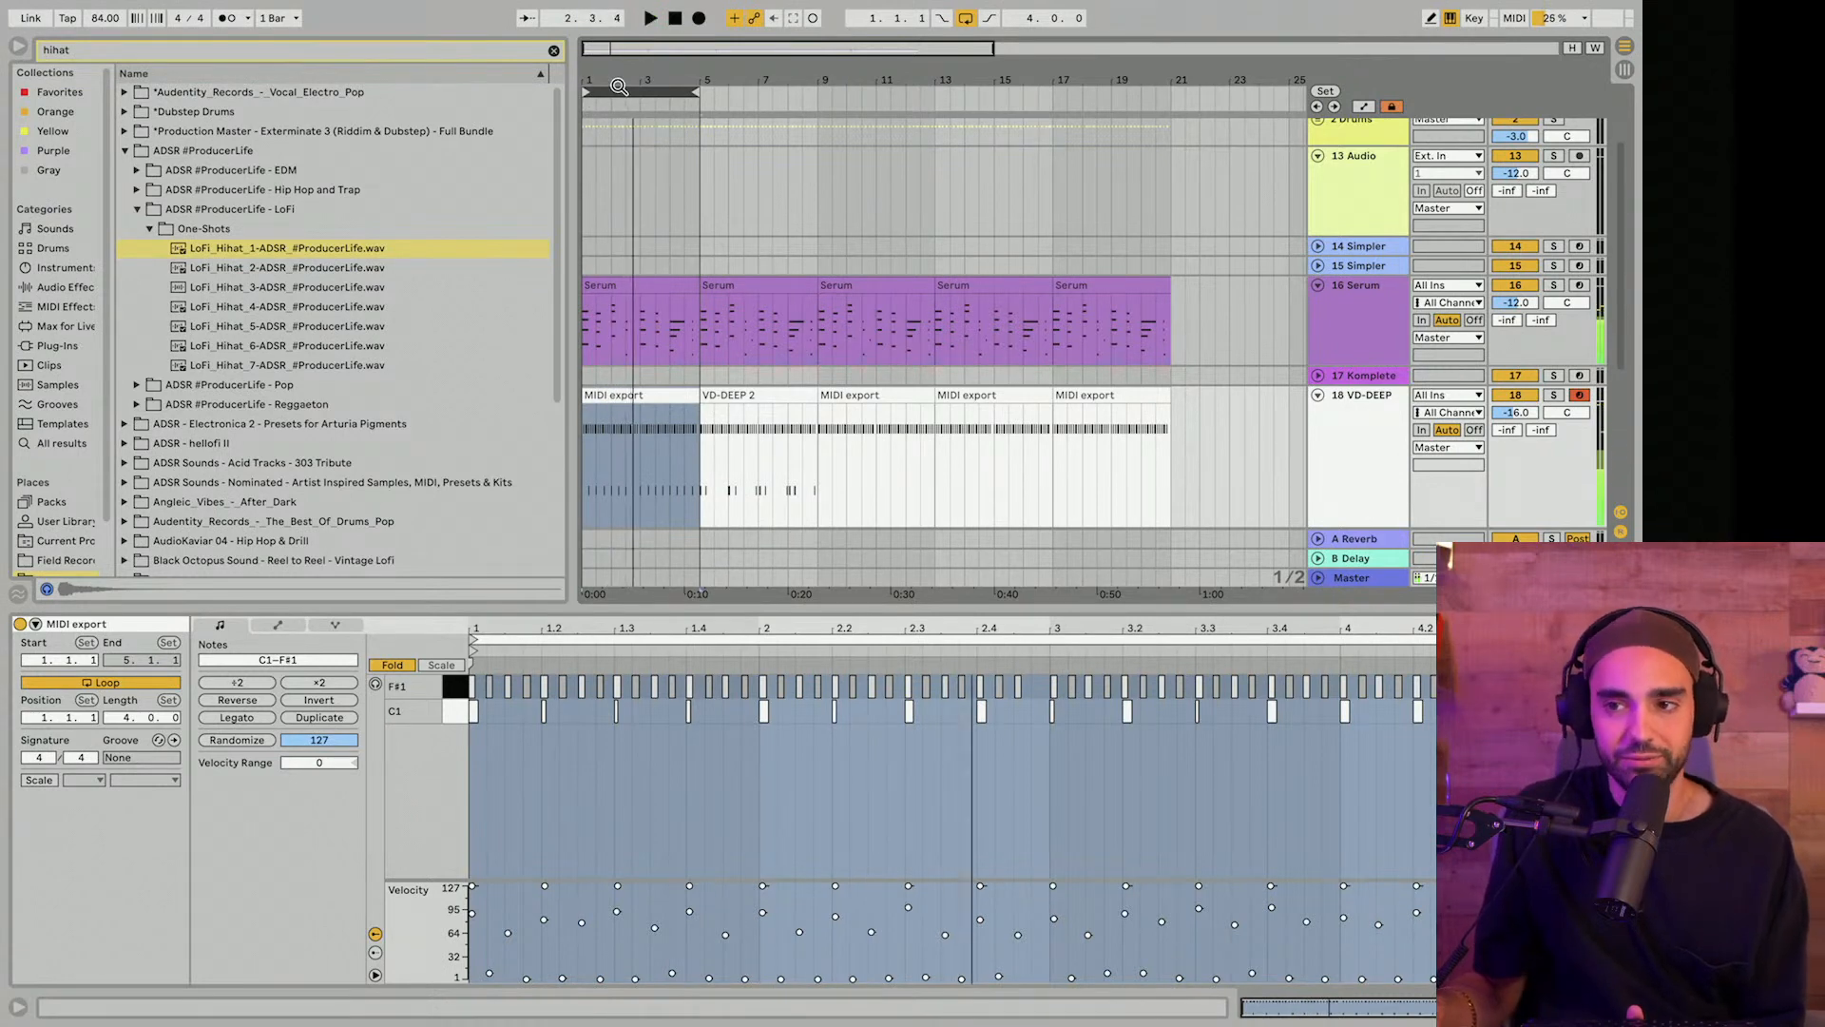
Move the loop back over the syncopated section, play it, and adjust both loop ends to span bars 5 to 8.
left_click_drag(636, 88, 756, 91)
key("space")
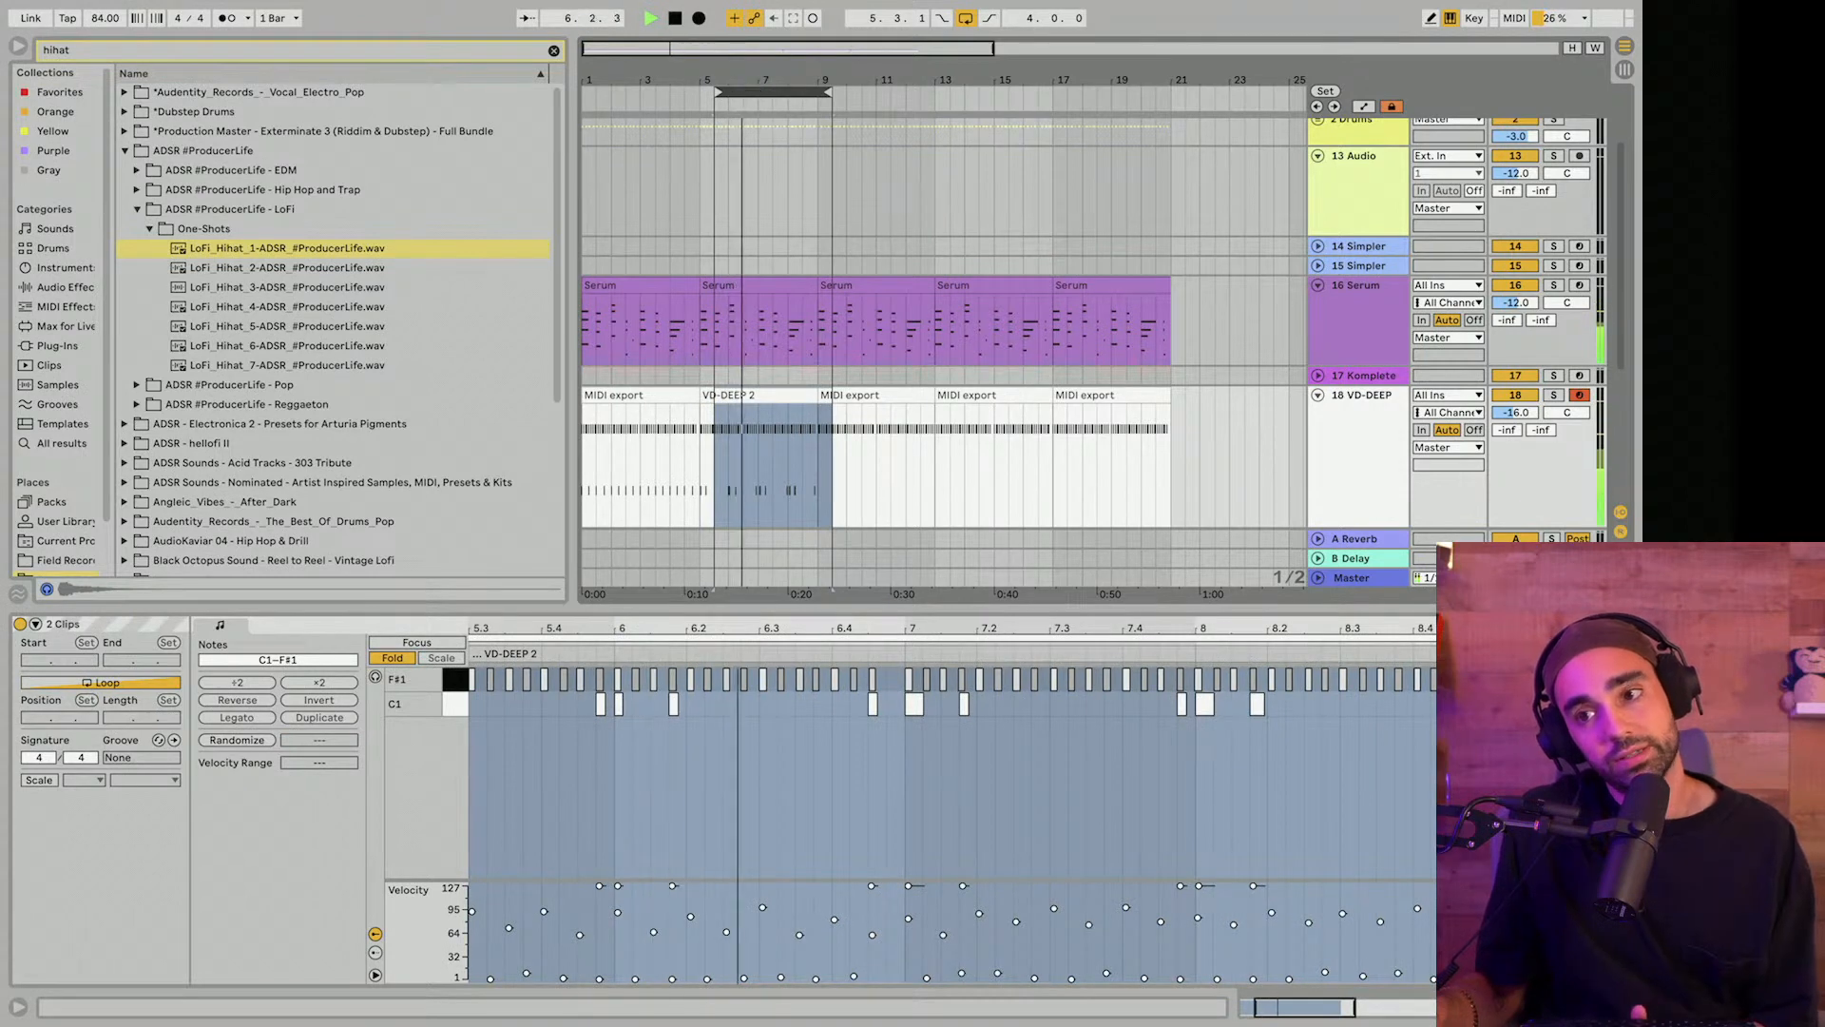
left_click_drag(717, 85, 701, 90)
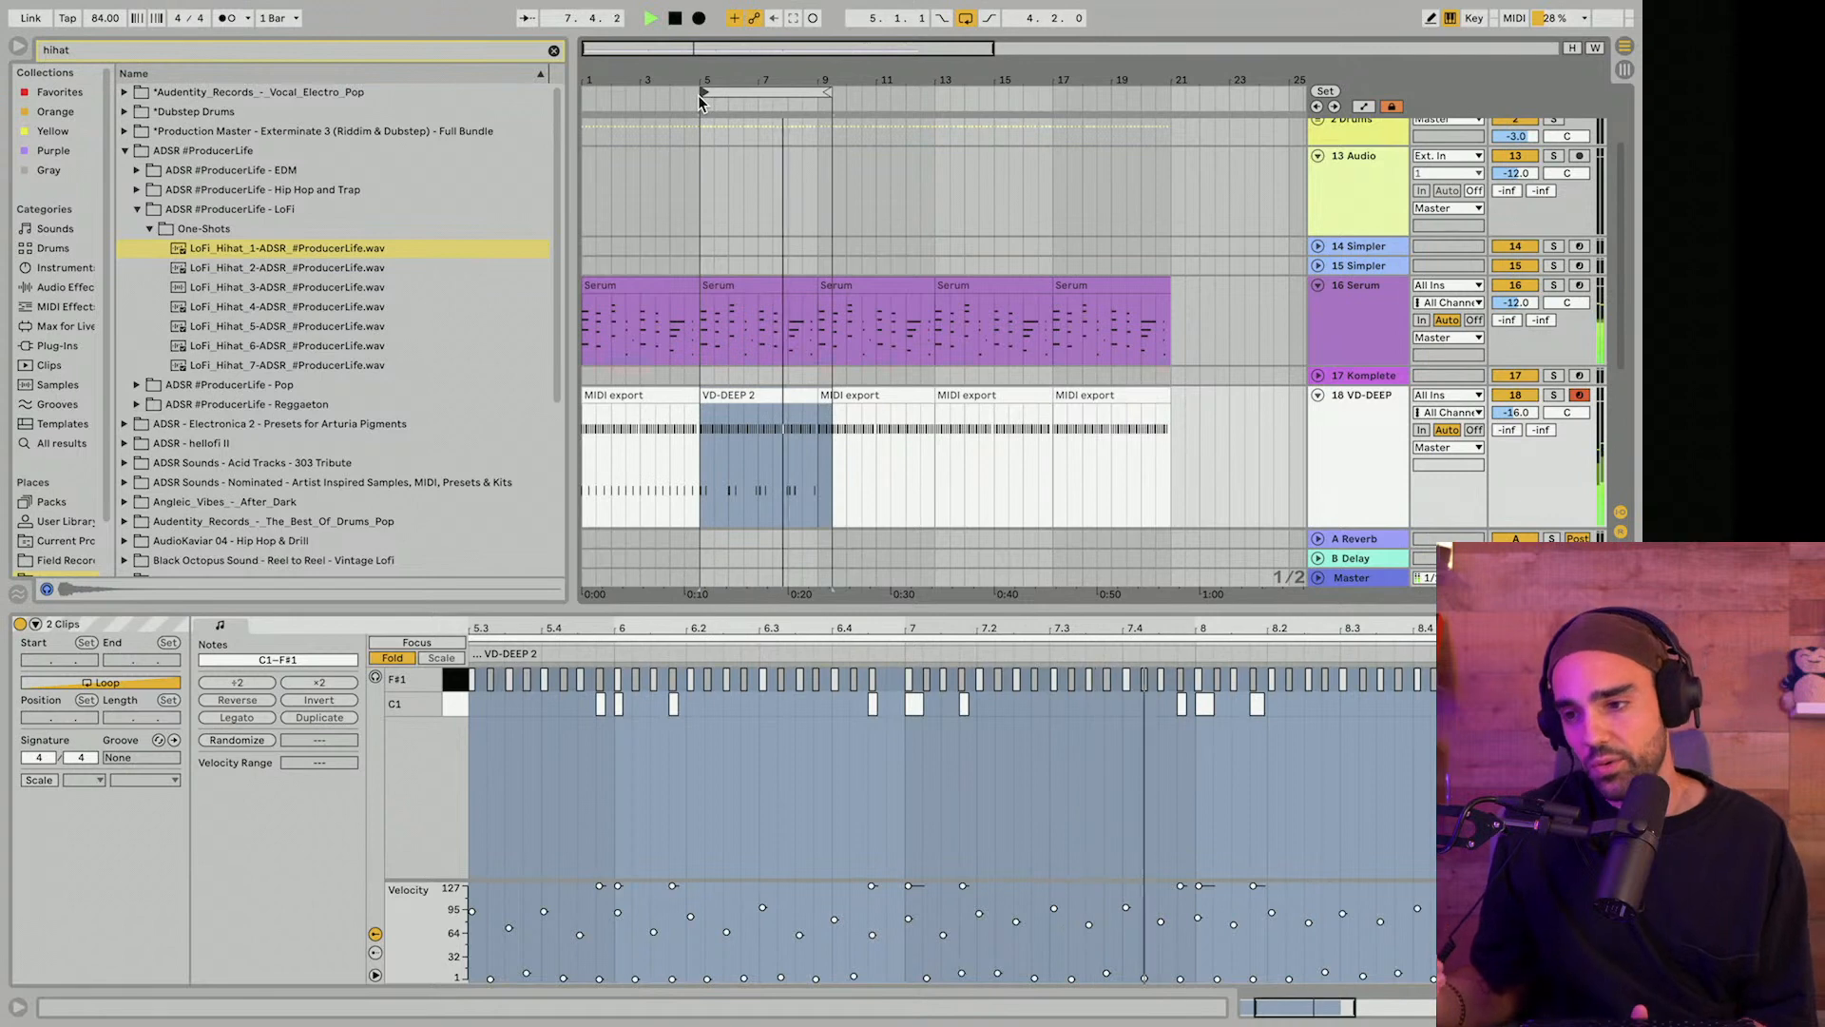
key("space")
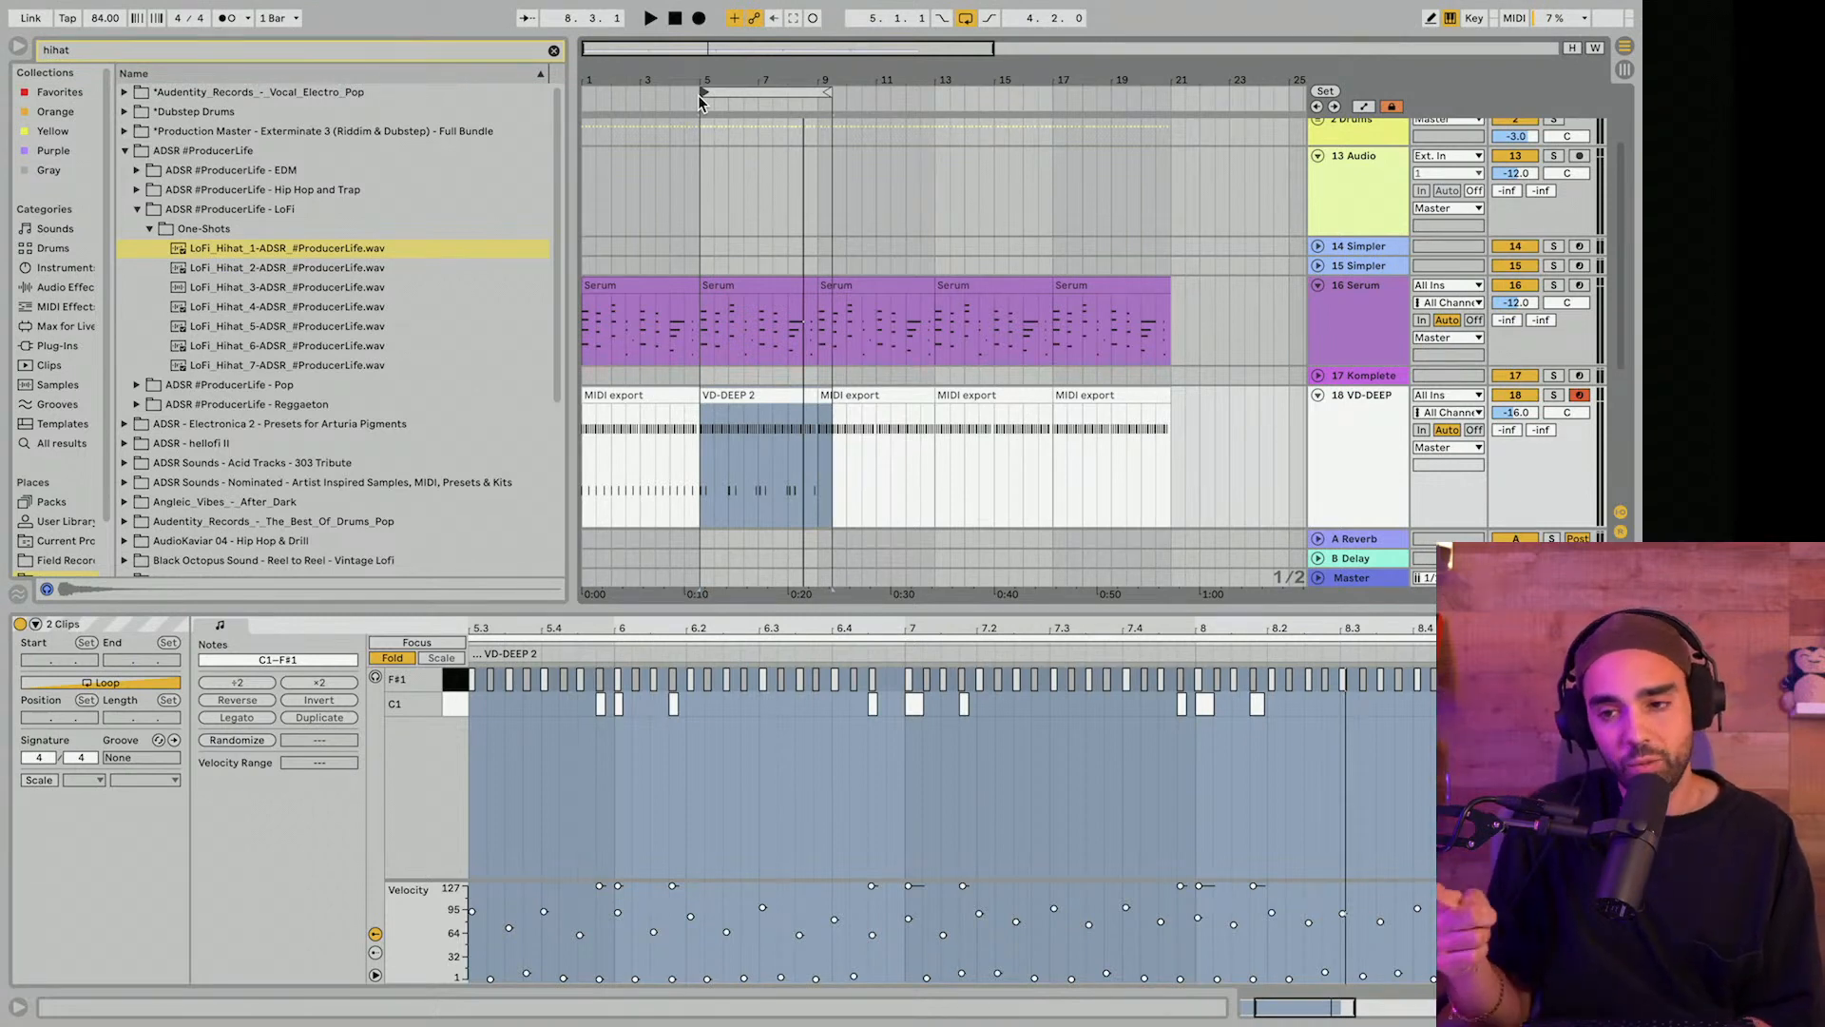
left_click(752, 90)
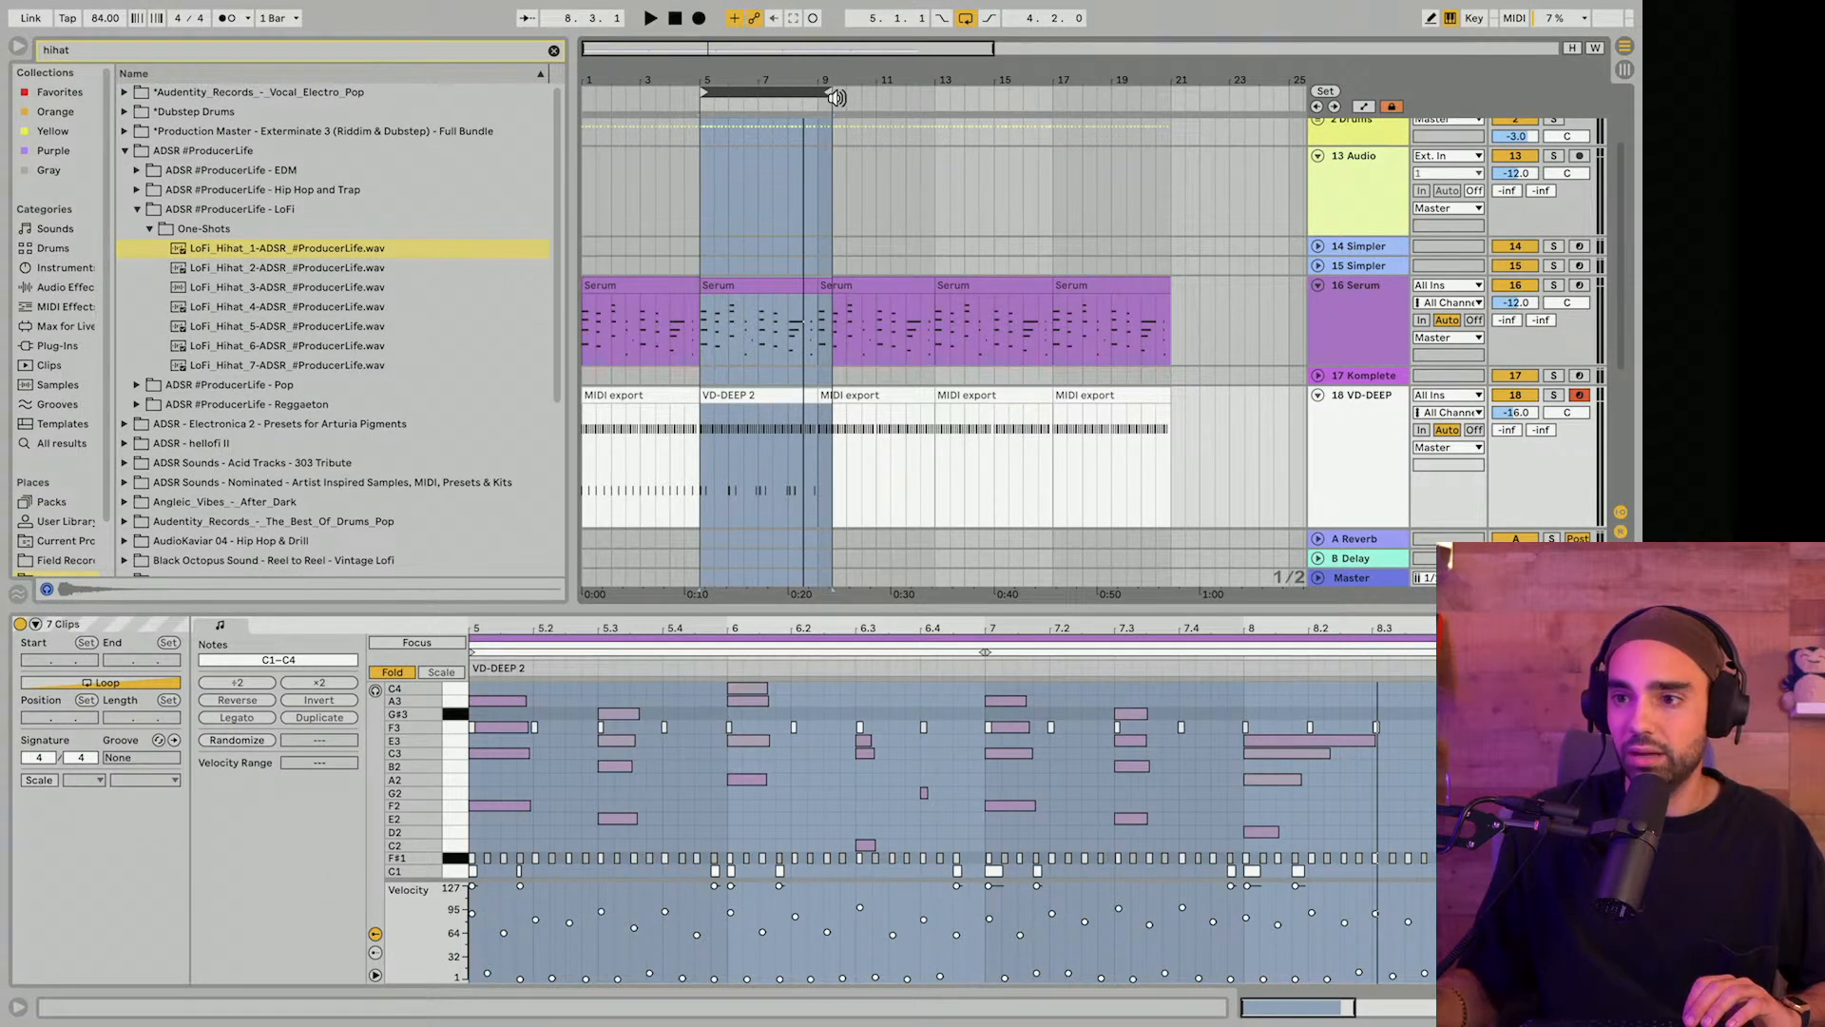
left_click_drag(825, 92, 815, 92)
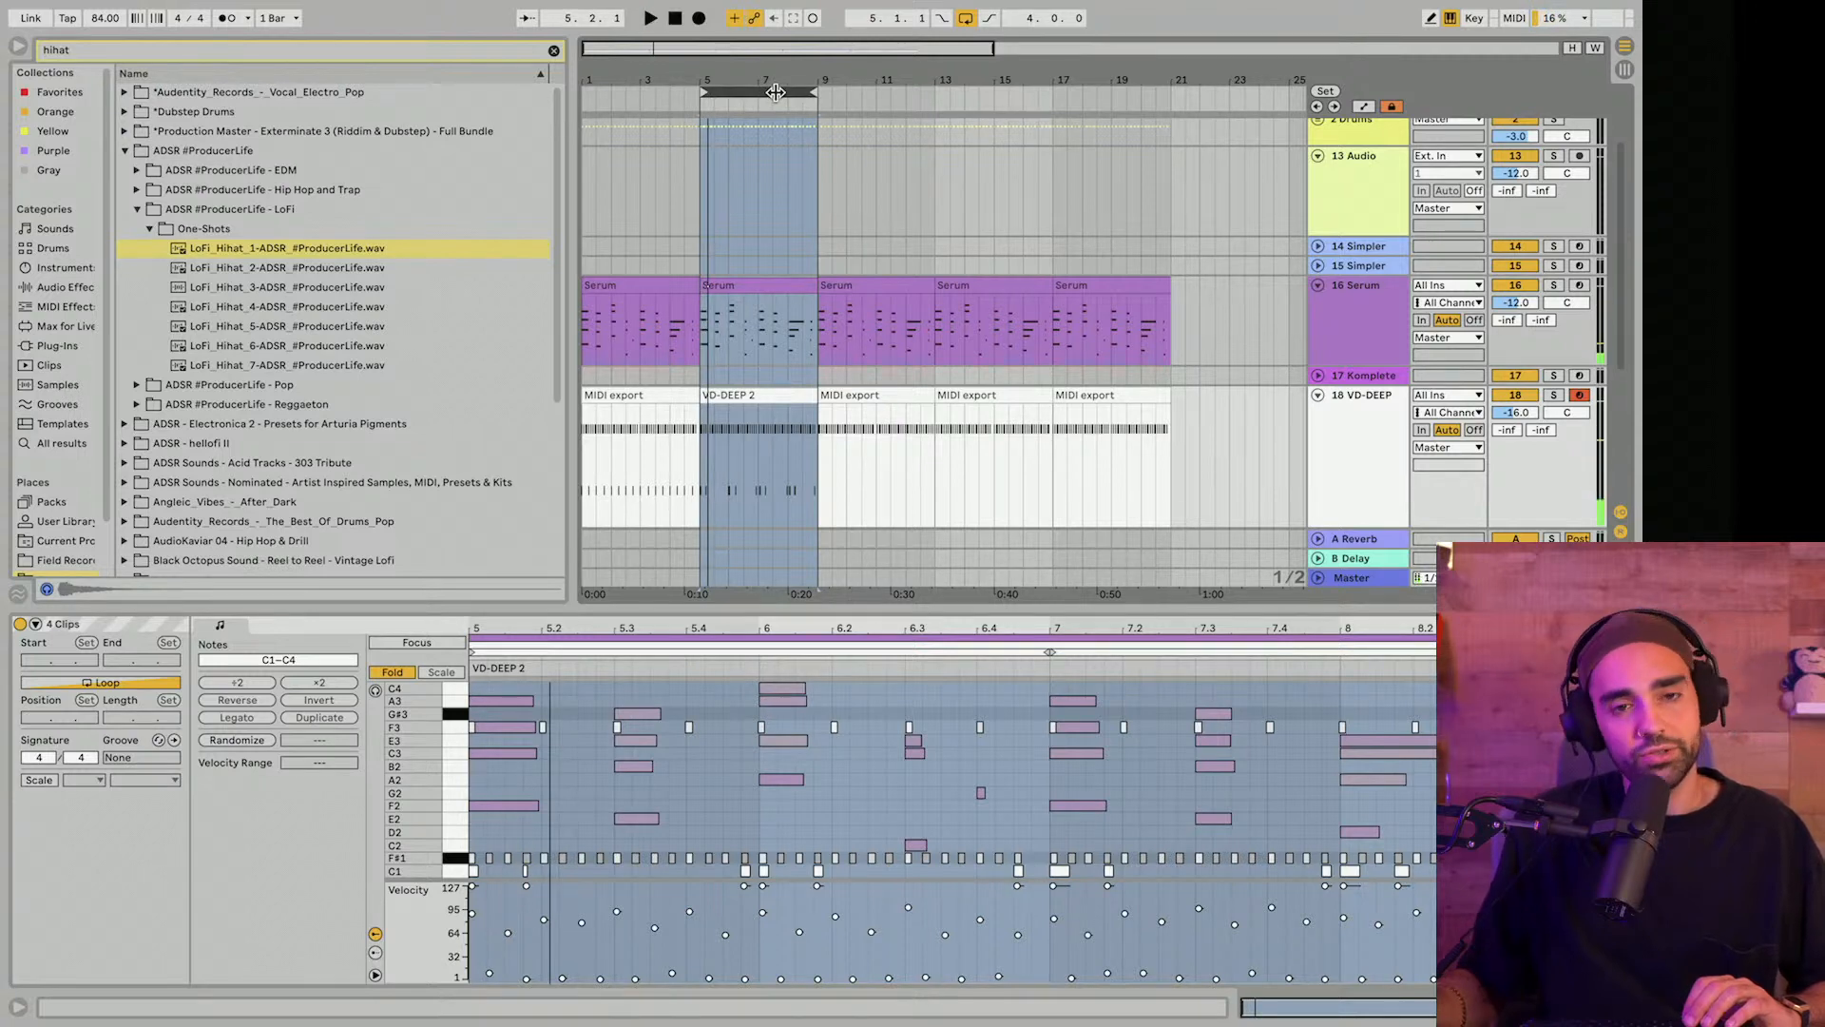
Duplicate the bars 5 to 8 section onto bars 9 to 12 and move the loop there.
key("ctrl+d")
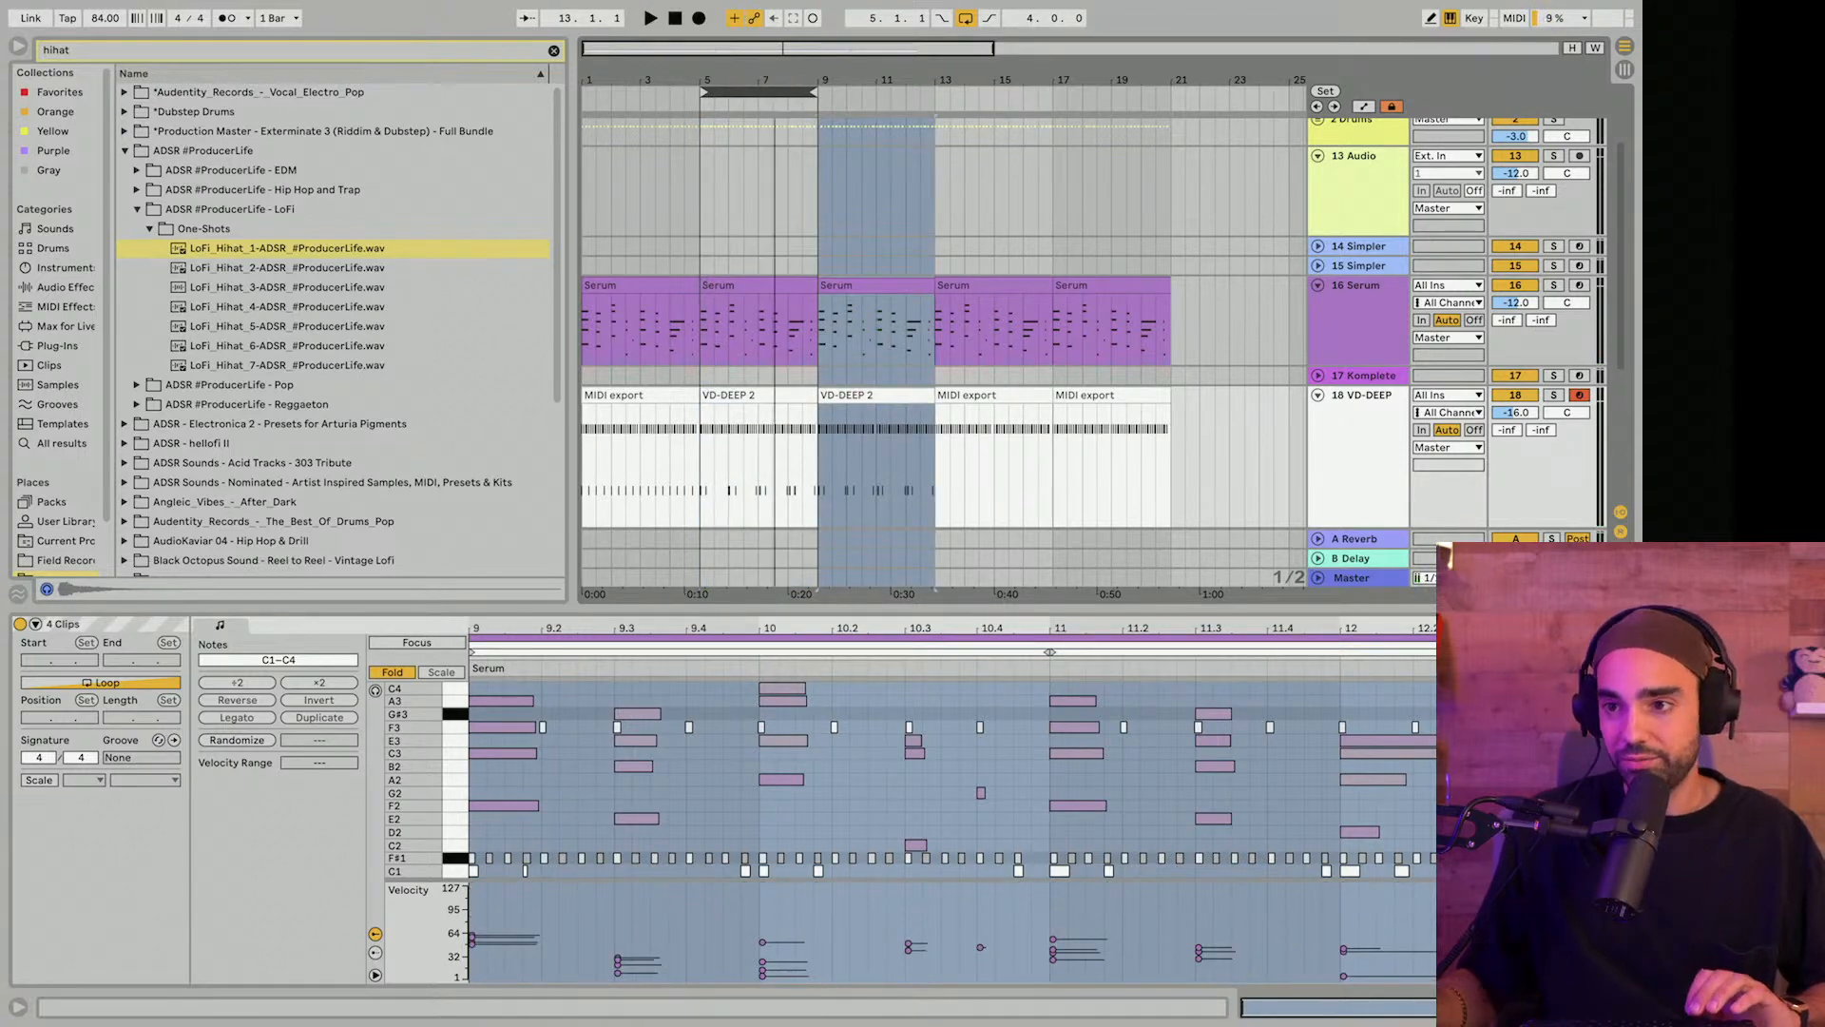
left_click_drag(739, 91, 864, 97)
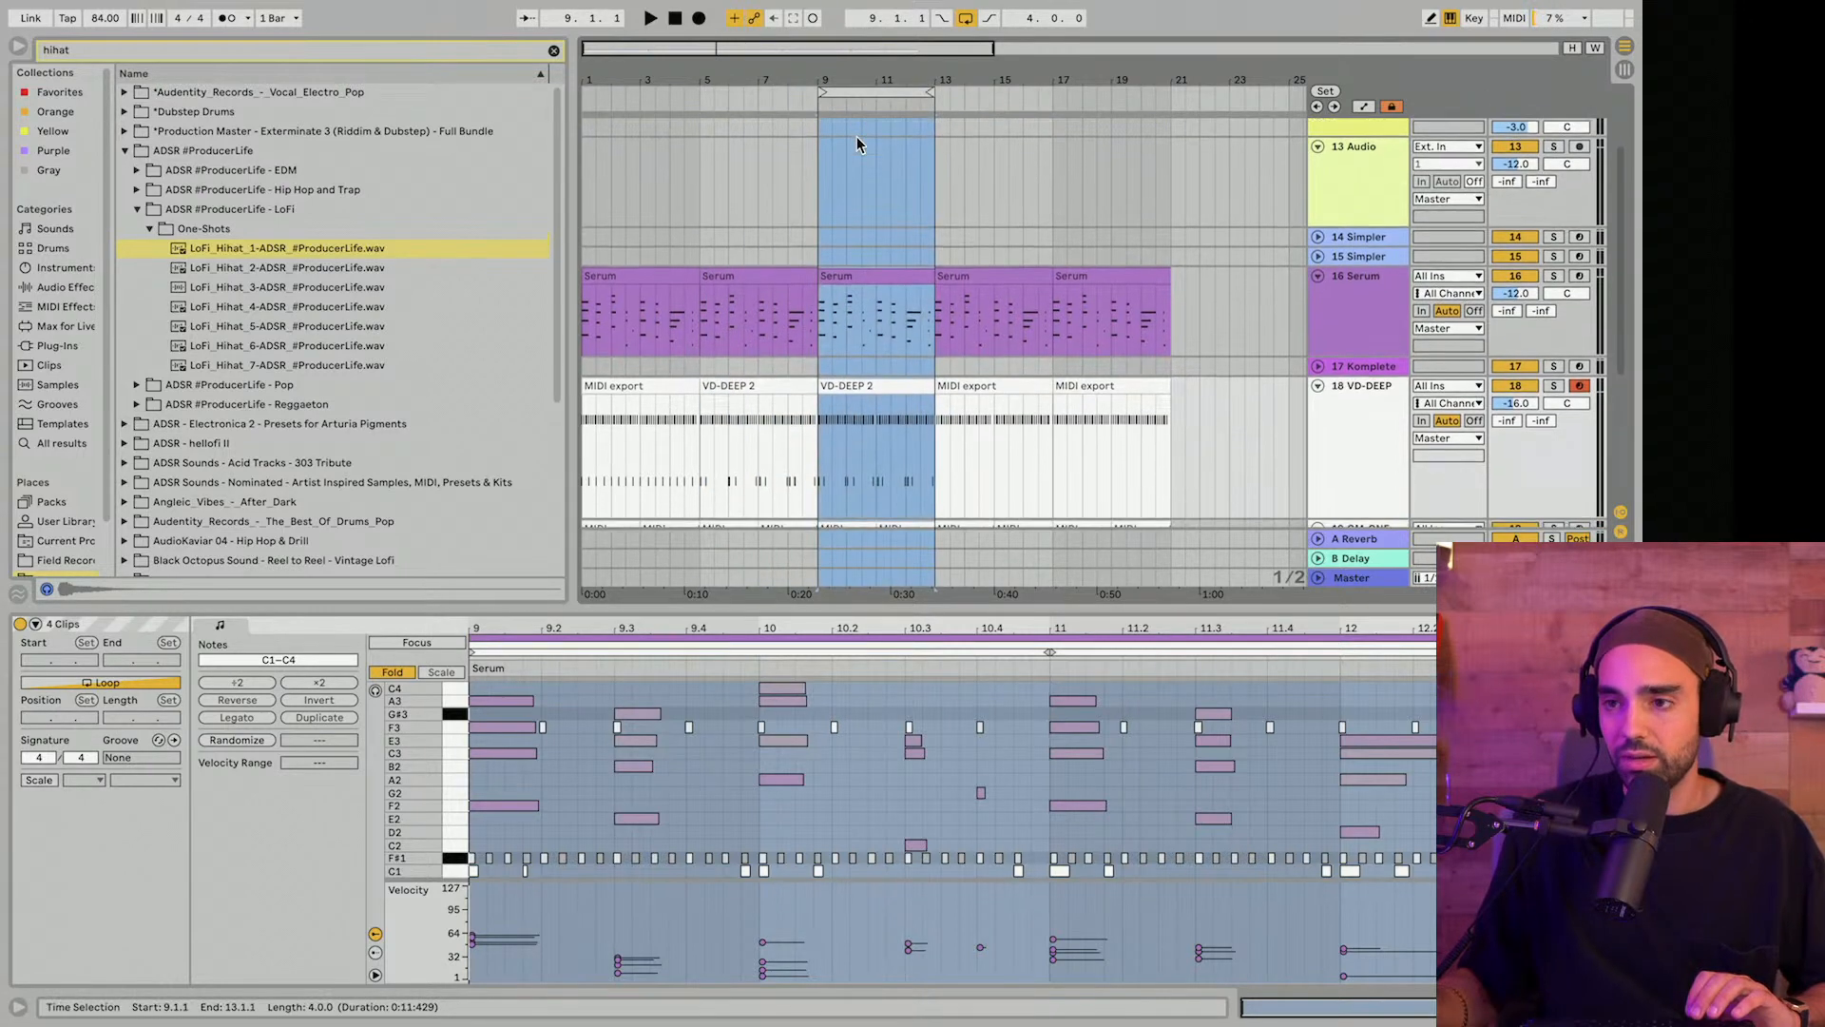
scroll(880, 276, "down", 2)
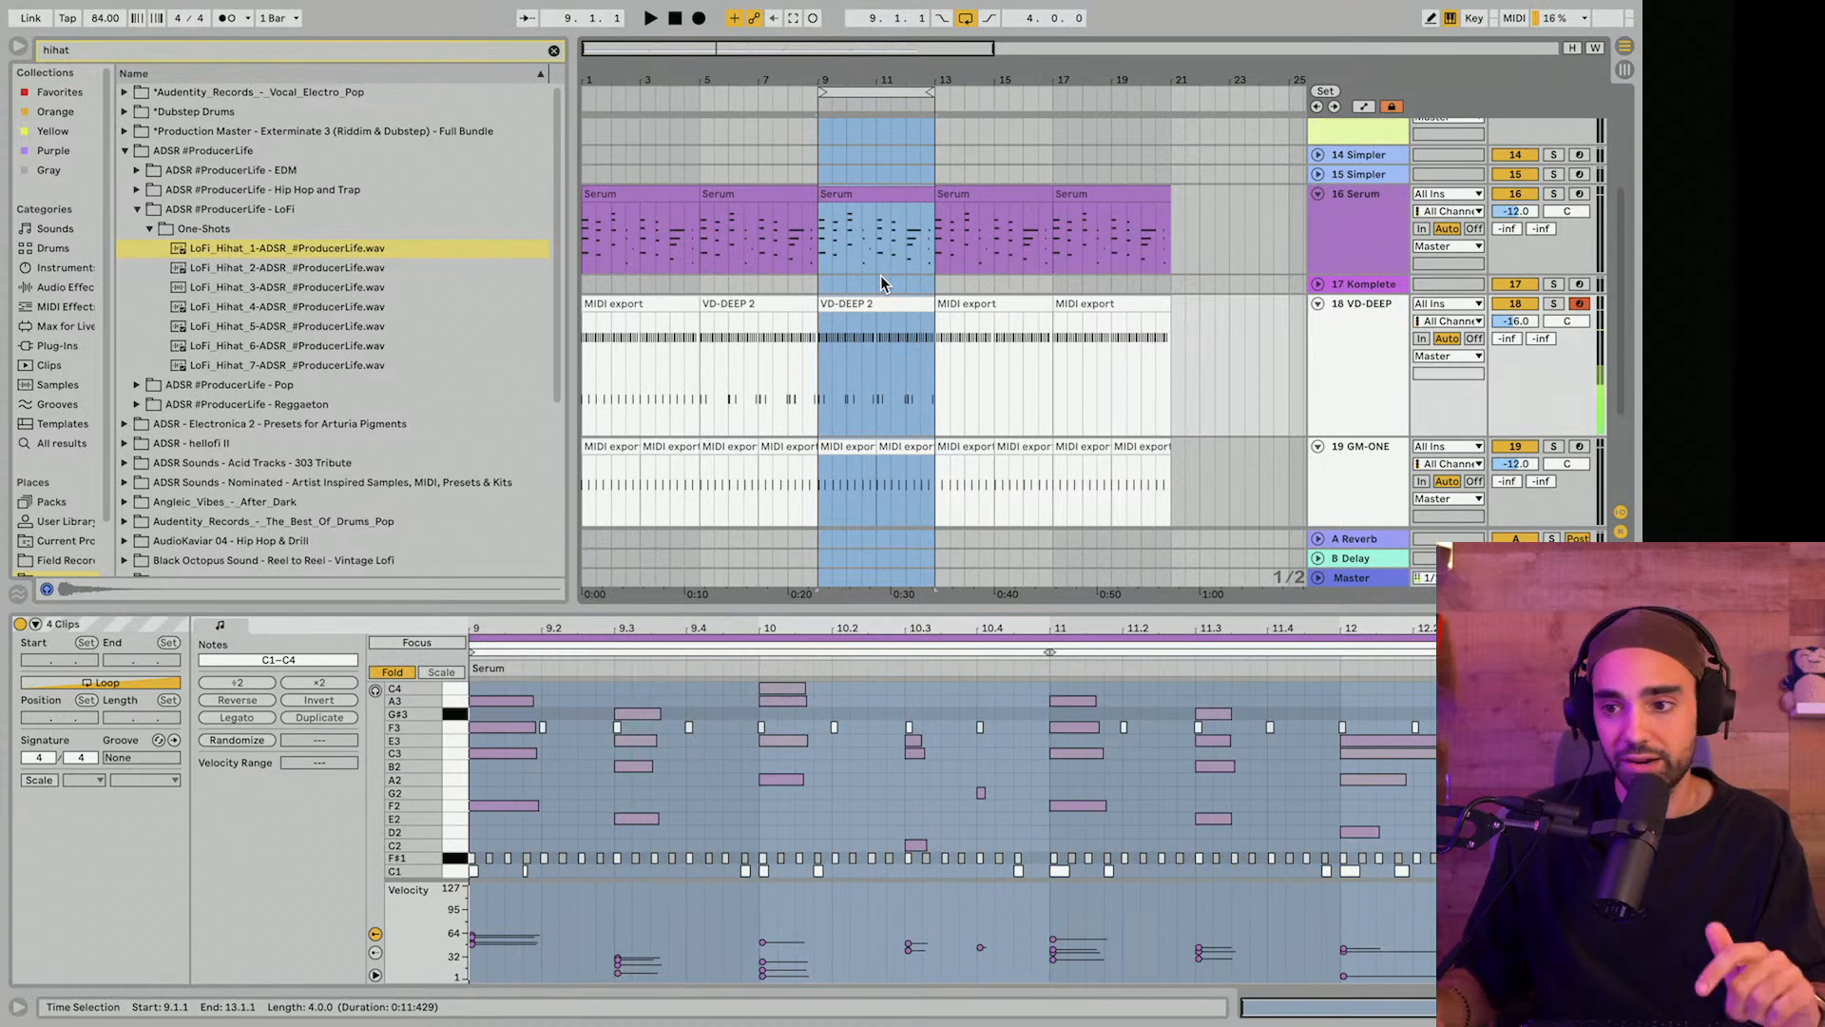
left_click_drag(875, 82, 876, 166)
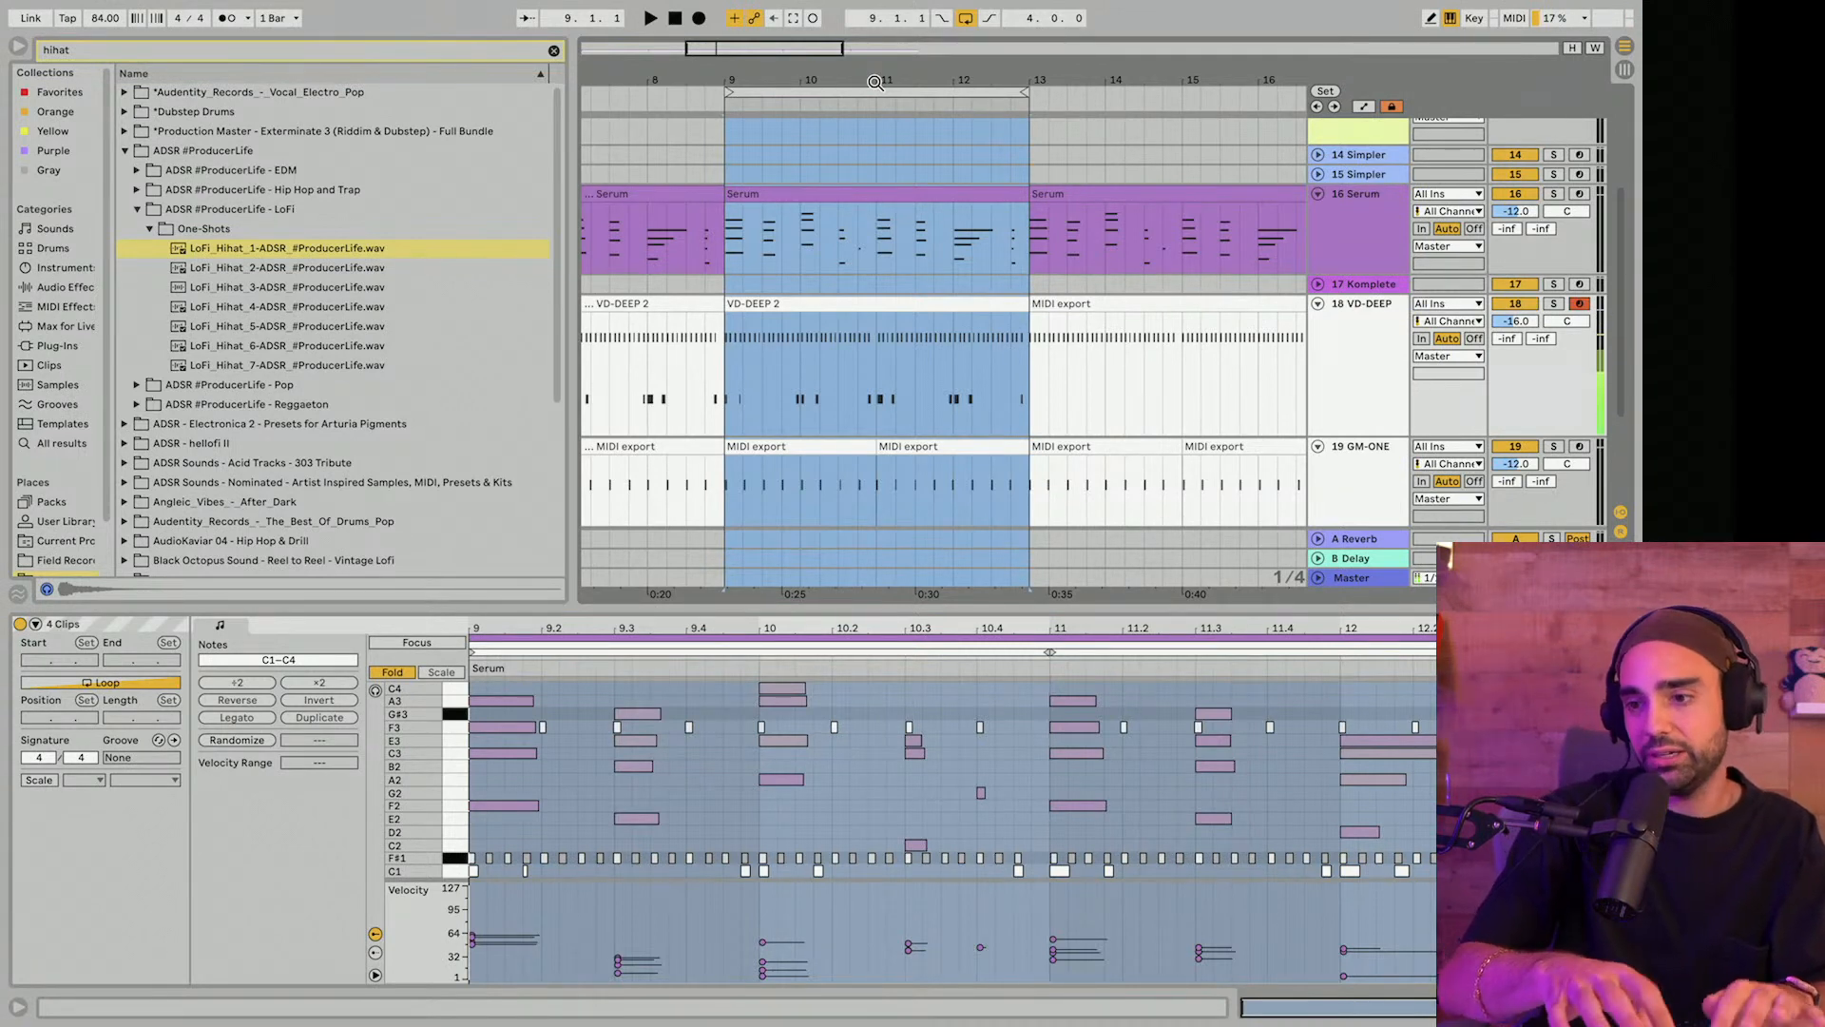
left_click_drag(875, 83, 874, 74)
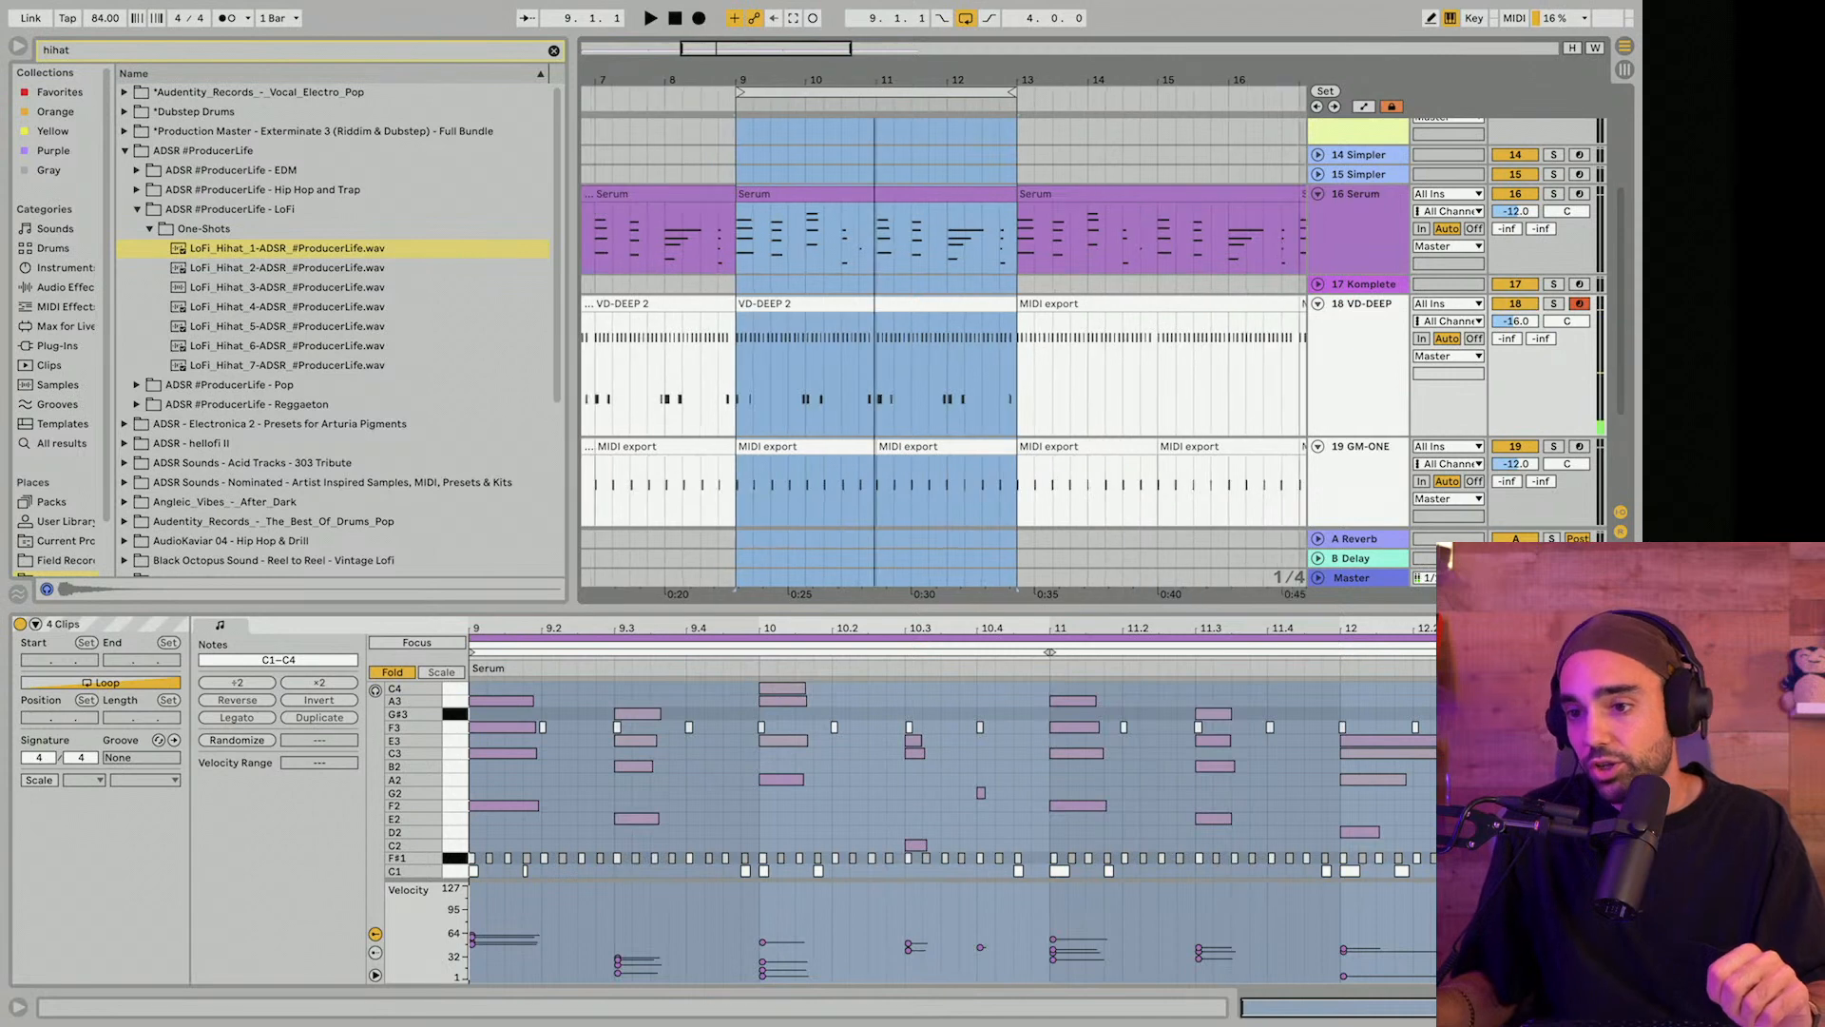
Record D1 notes on beats 2 and 4 into the VD-DEEP clip at bars 9 to 12, then select them in an enlarged note editor.
left_click(862, 91)
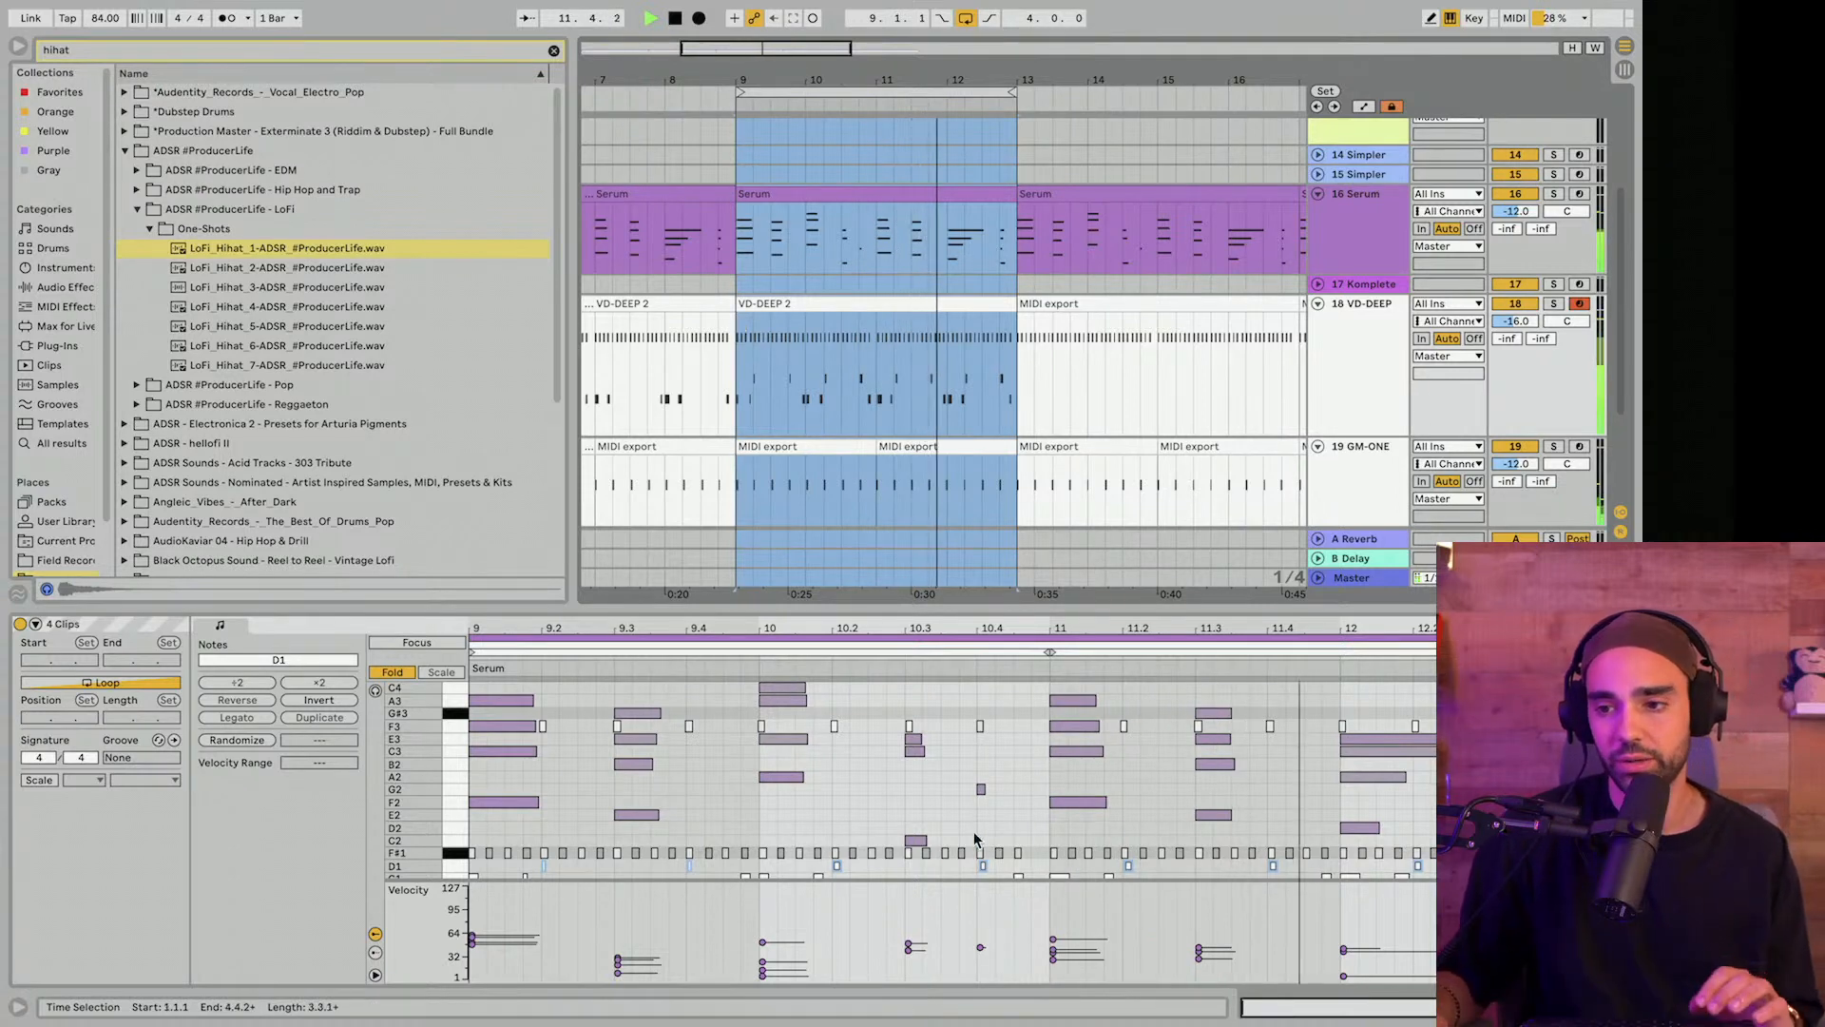
left_click_drag(904, 616, 898, 509)
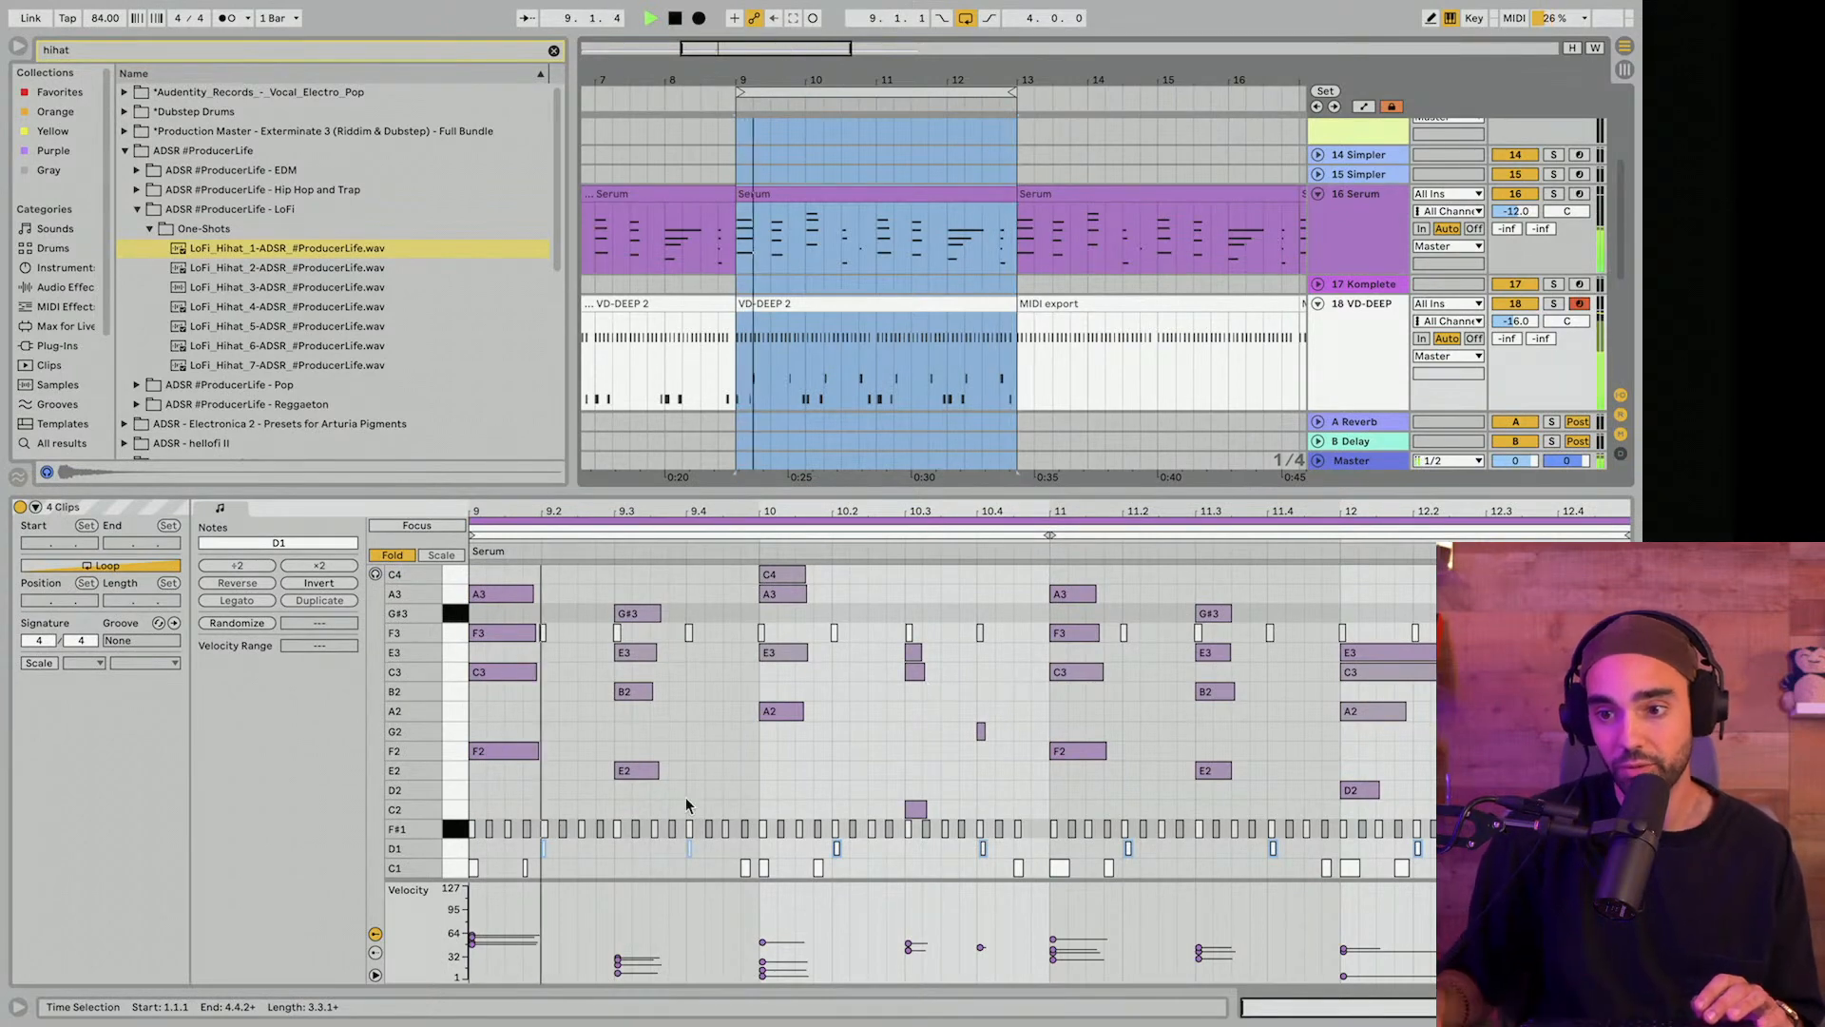
left_click(454, 851)
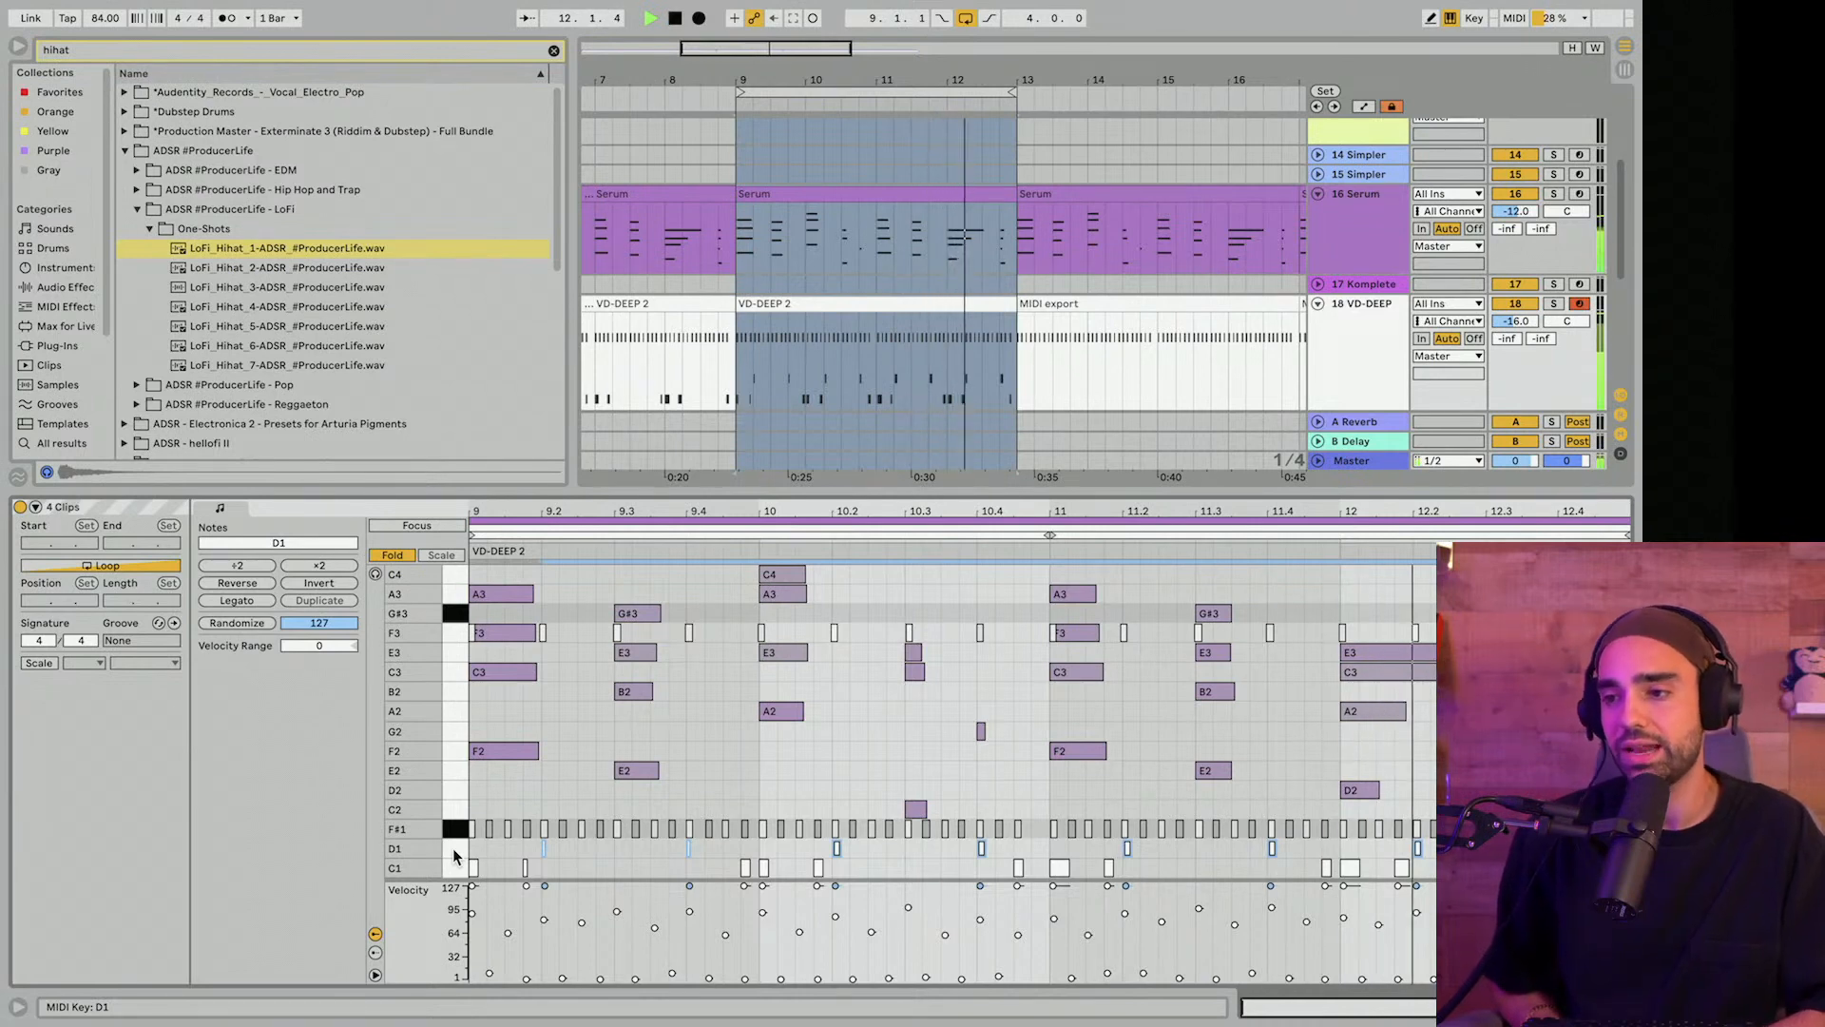
key("space")
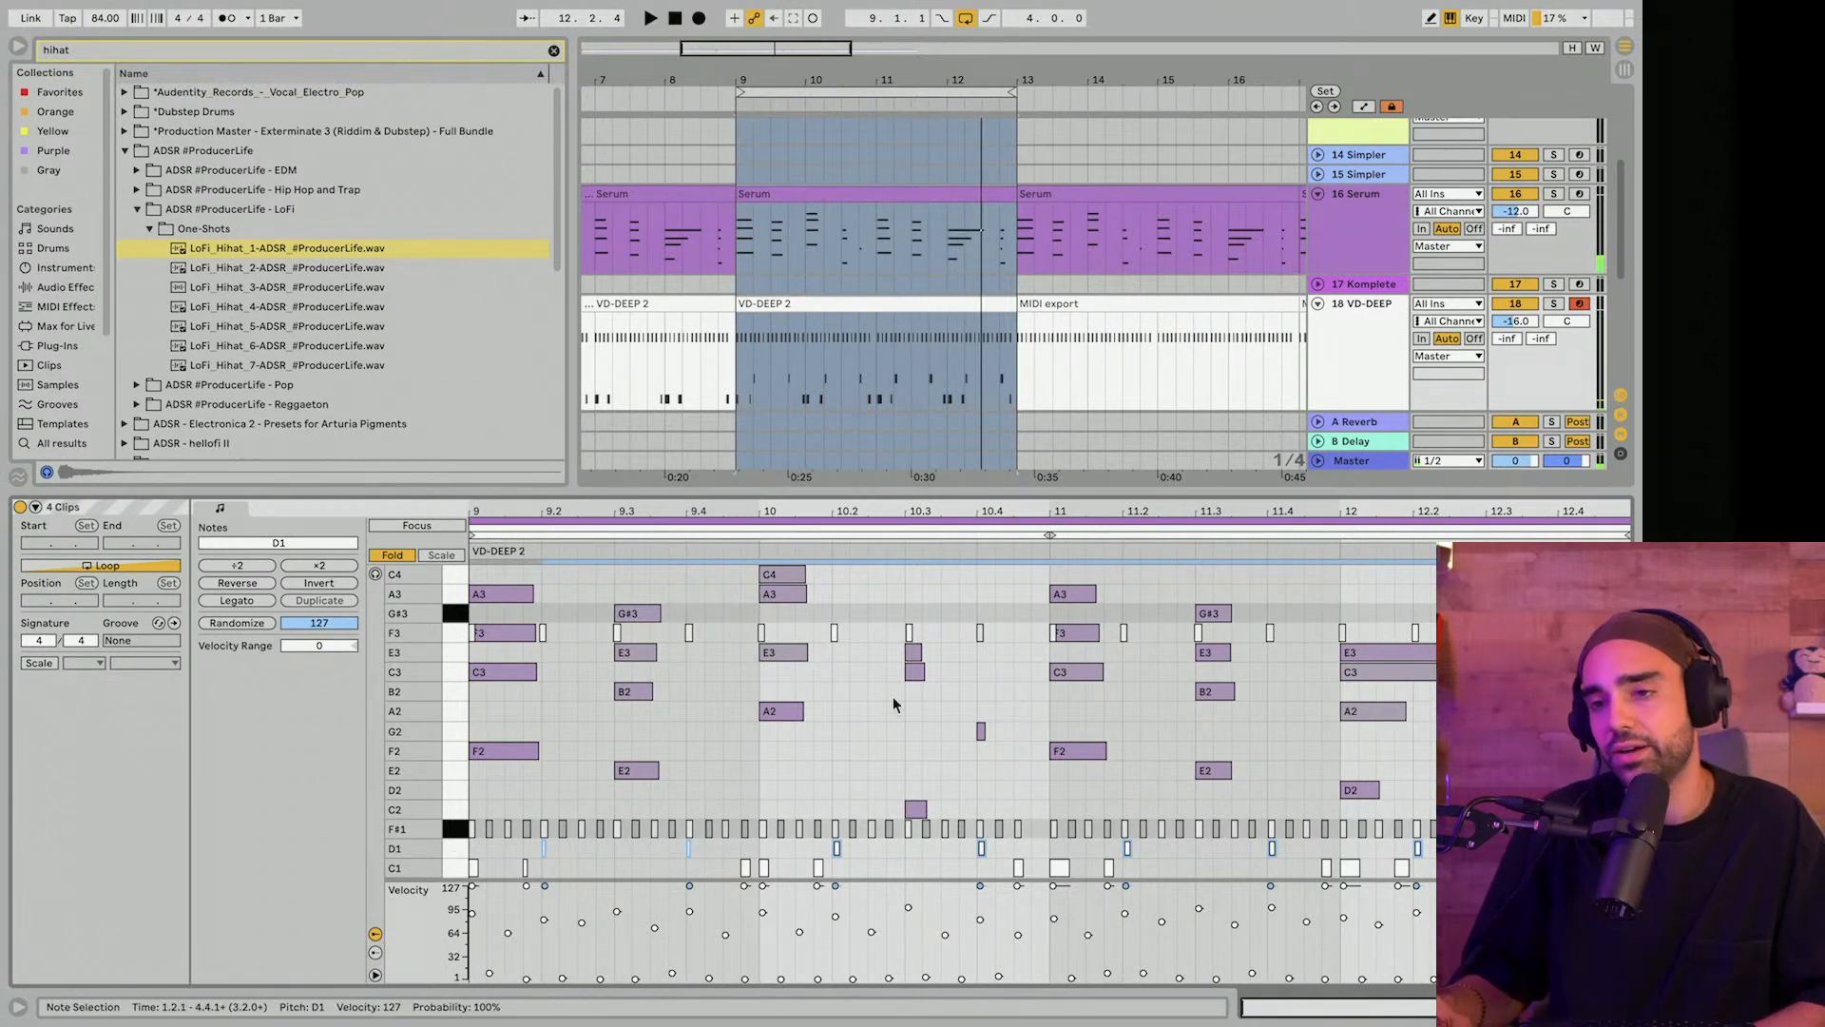
Move the loop back to bars 5 to 8 and play the section without the D1 notes.
left_click(1002, 254)
left_click_drag(880, 76, 727, 92)
key("space")
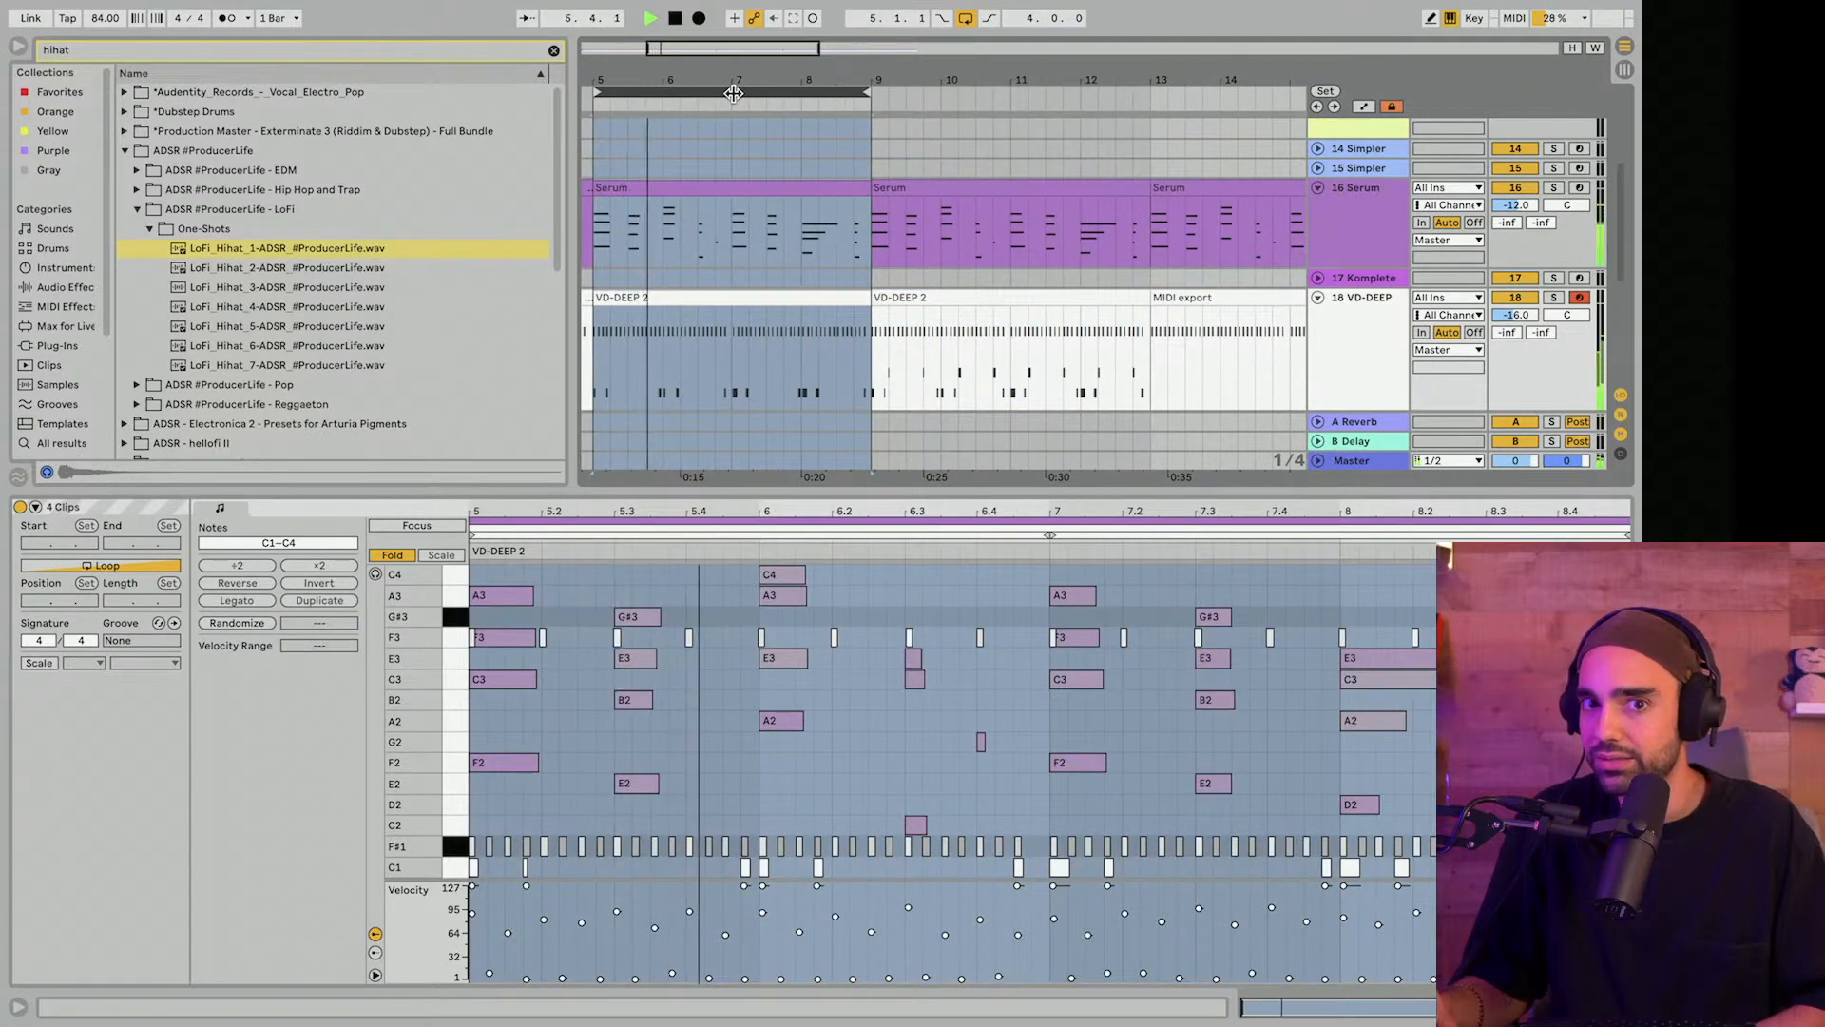
Play the loop over bars 9 to 12, then move it to bars 1 to 4 and play that section for comparison.
left_click_drag(728, 92, 1009, 93)
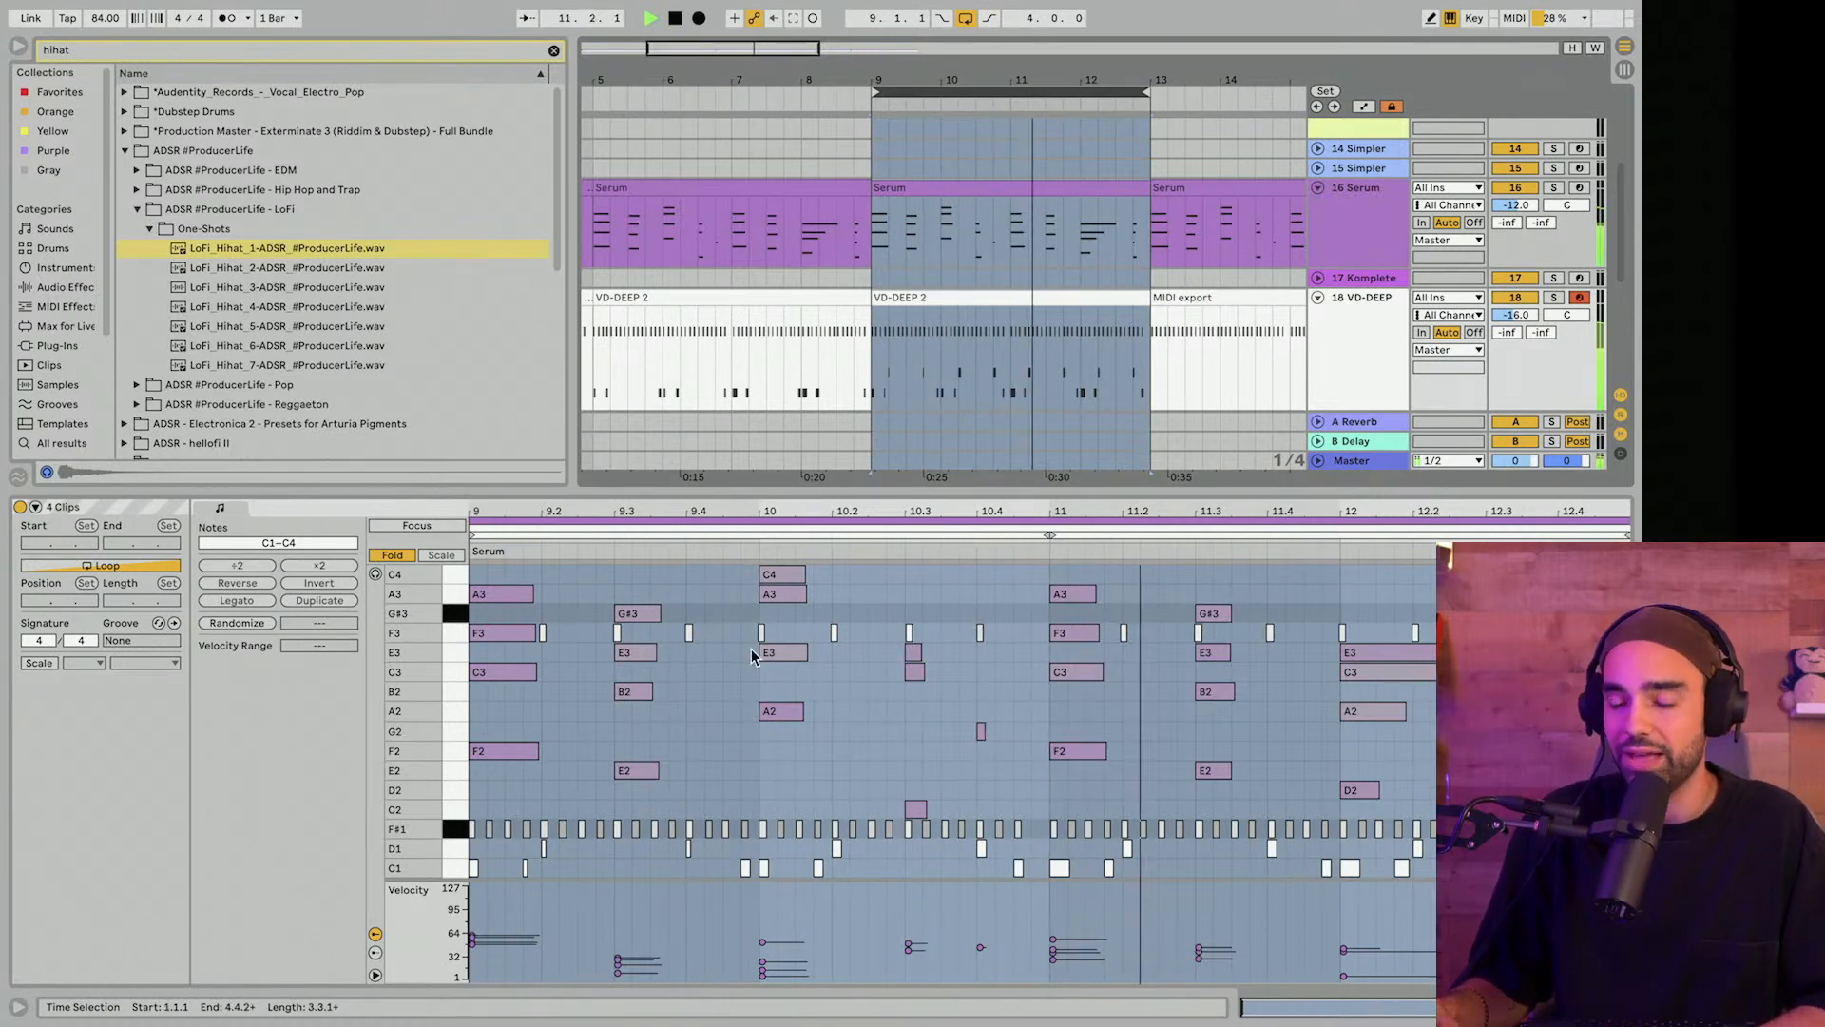
left_click_drag(878, 491, 877, 783)
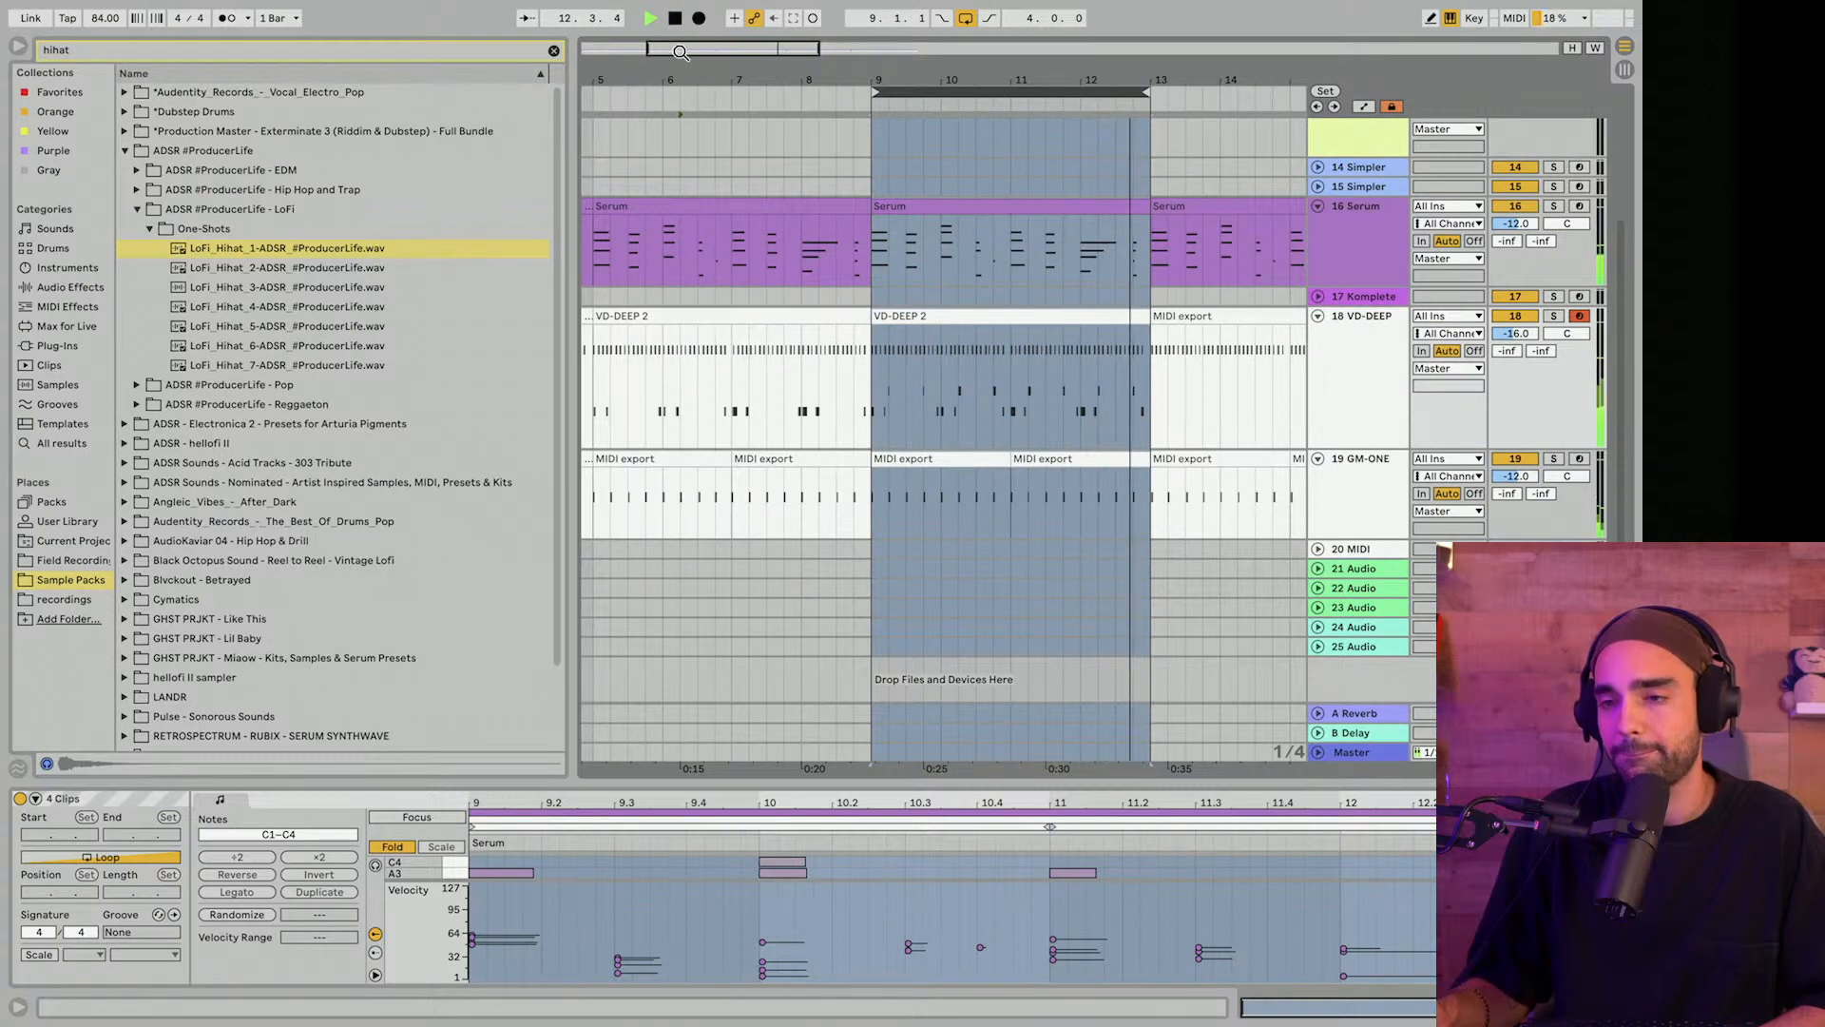
key("space")
left_click_drag(677, 49, 660, 7)
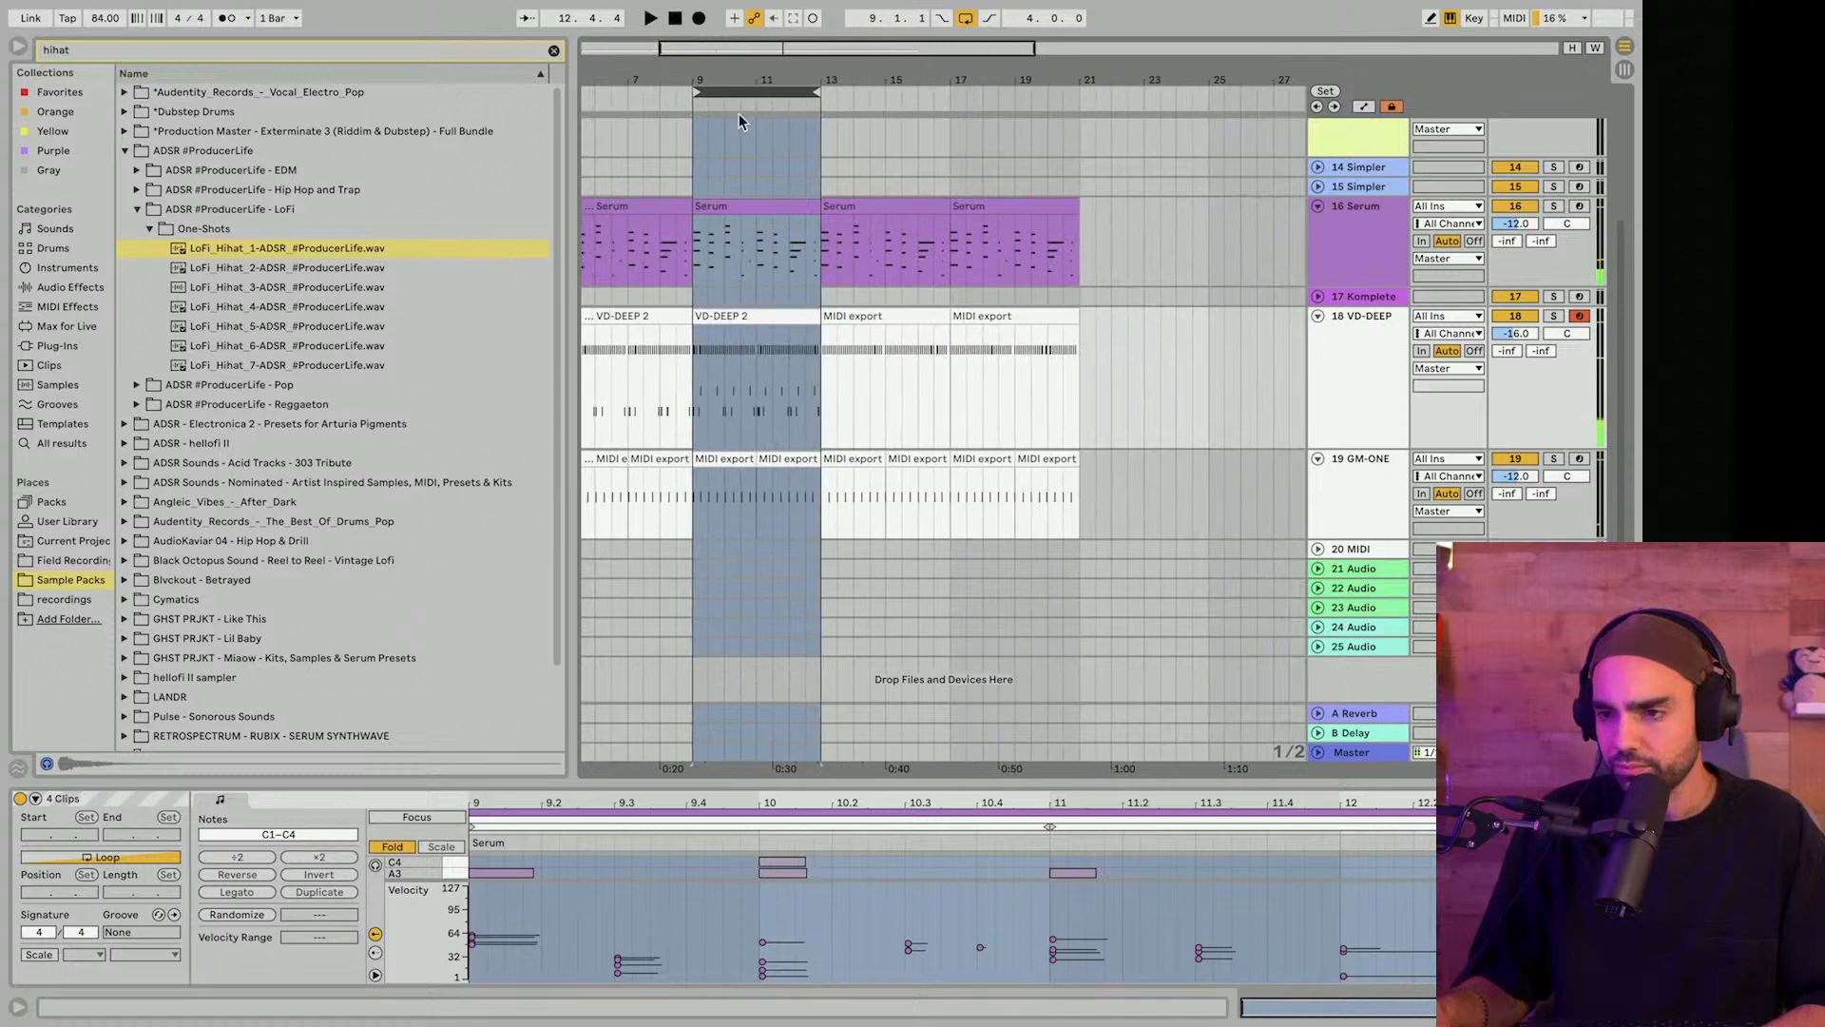
left_click_drag(713, 68, 576, 108)
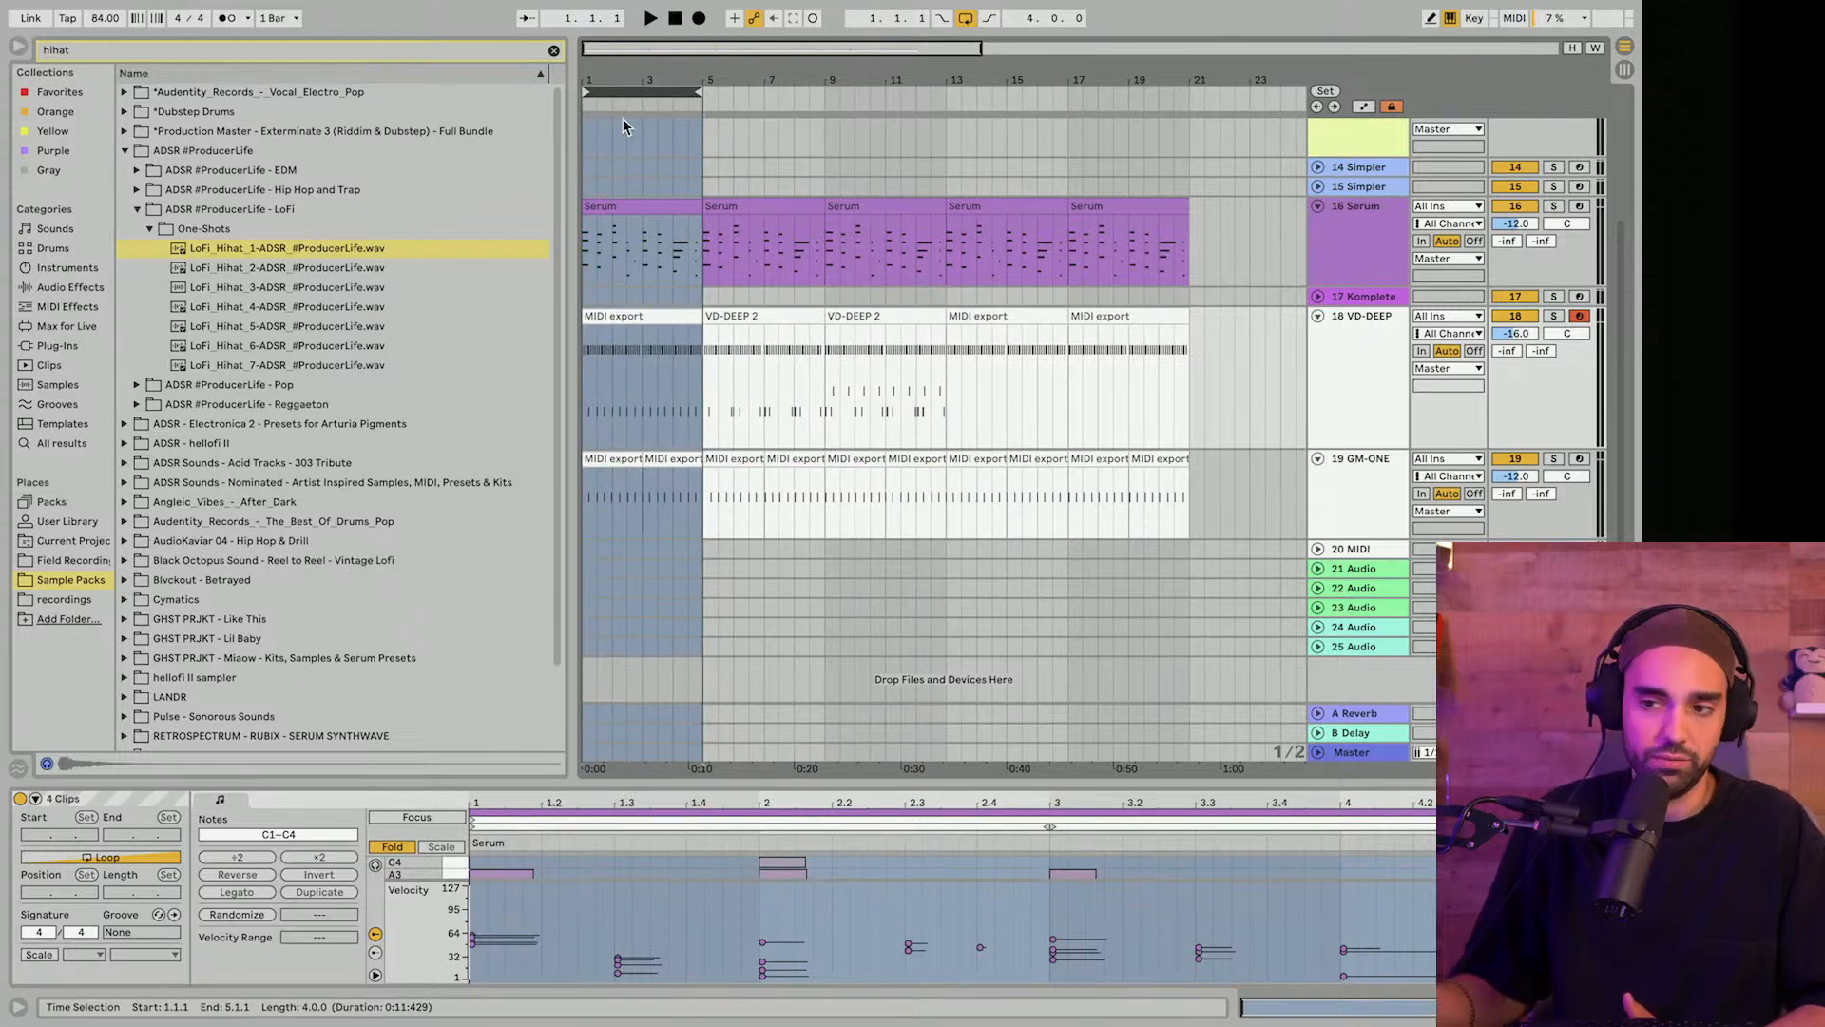
key("space")
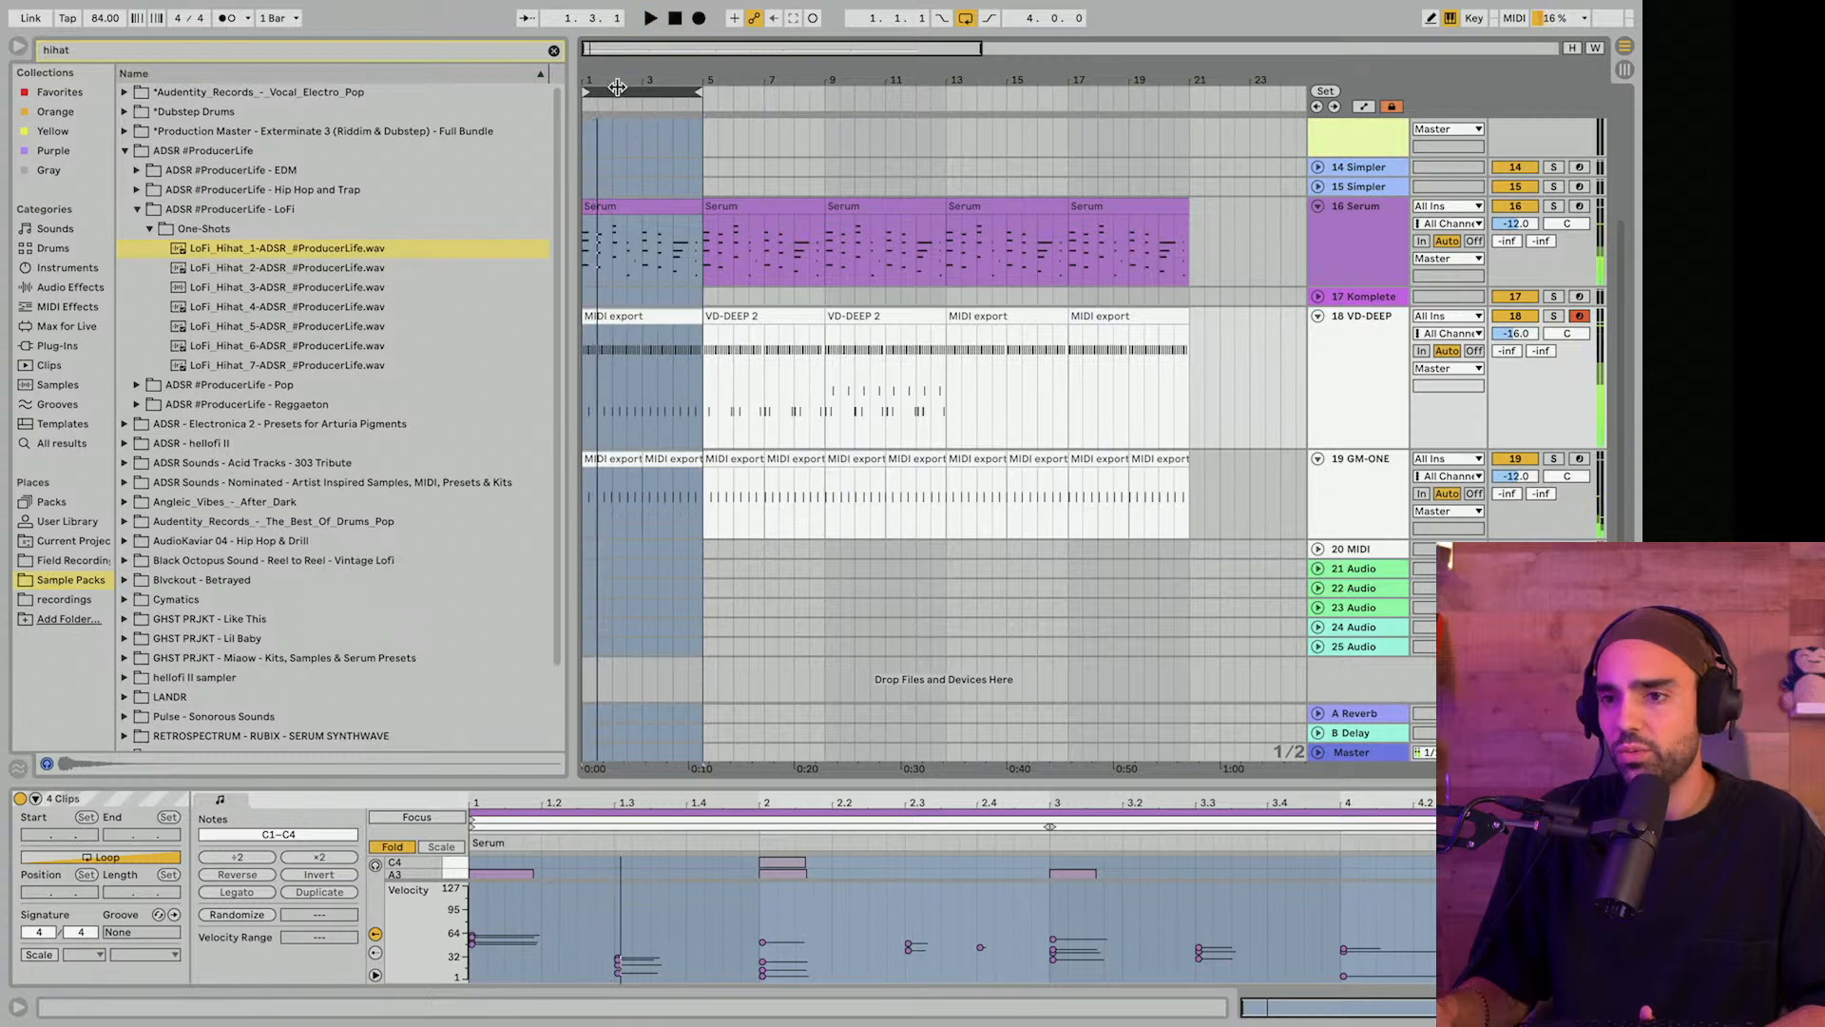
Loop bars 9 to 12, select the F#1 hi-hat notes of that VD-DEEP clip, and play the section in an enlarged note editor.
left_click_drag(617, 86, 860, 87)
left_click(868, 310)
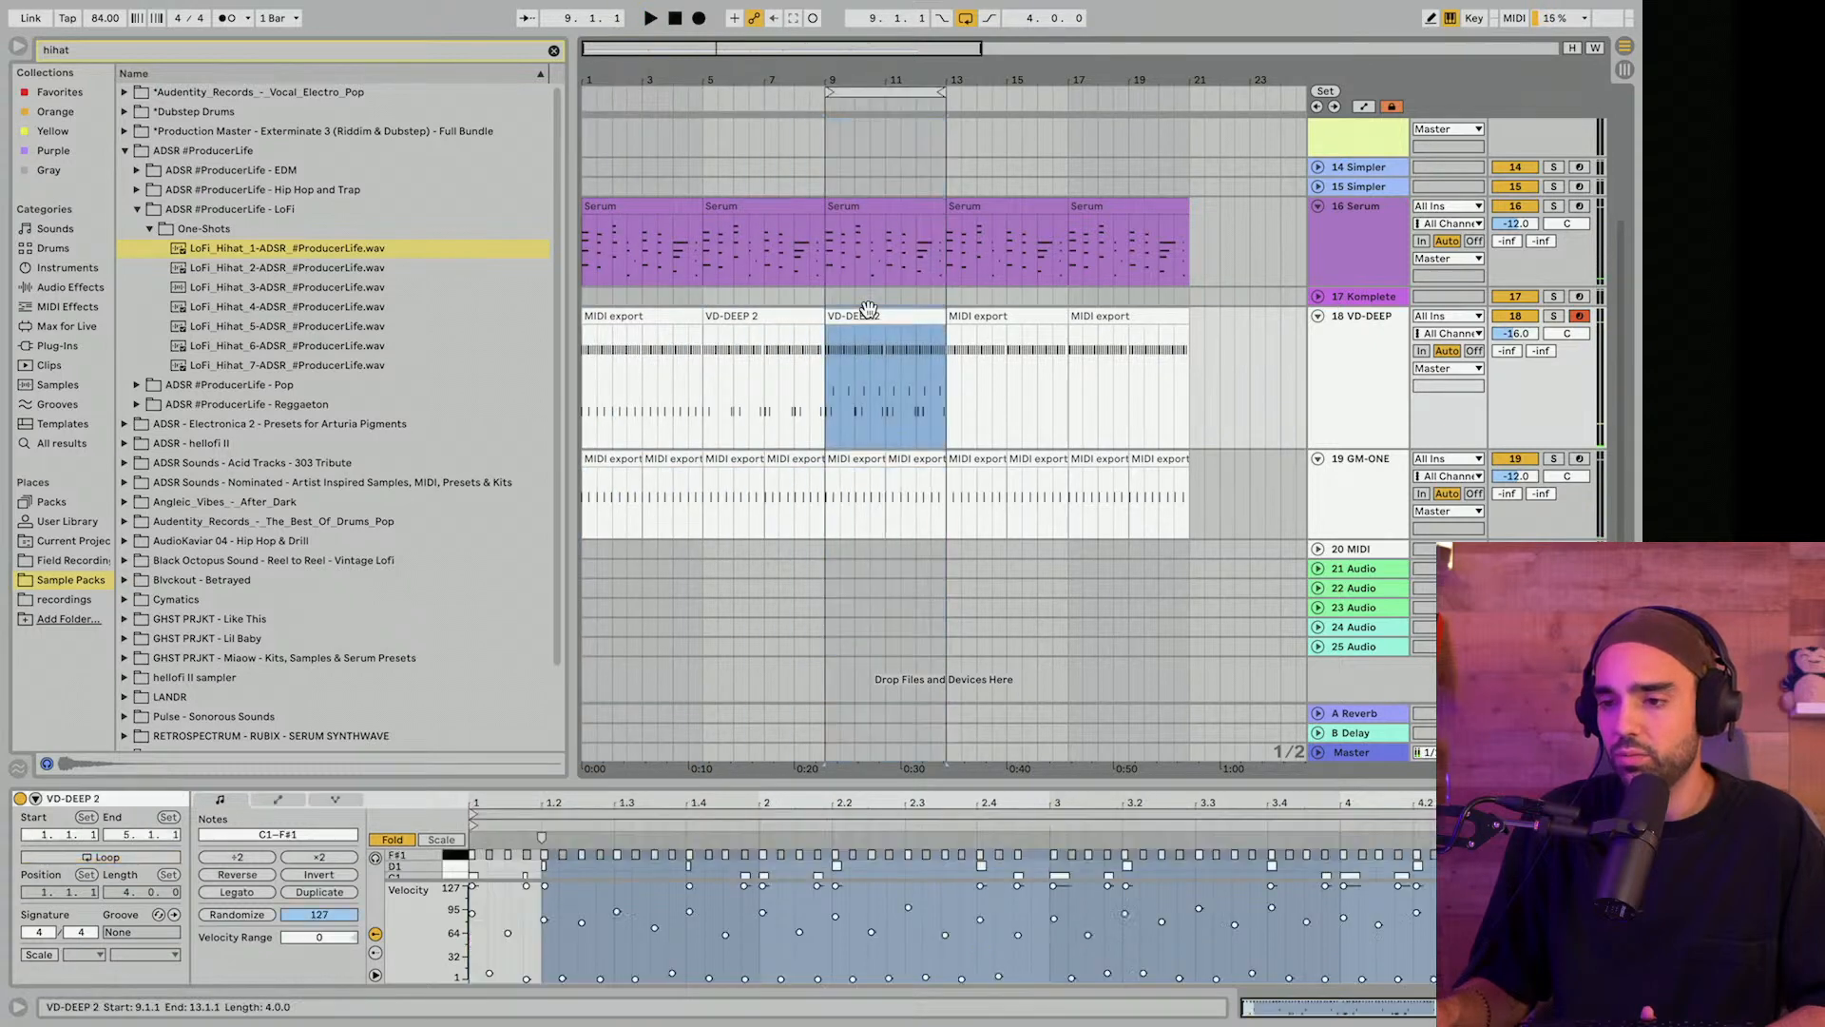
left_click_drag(875, 784, 850, 500)
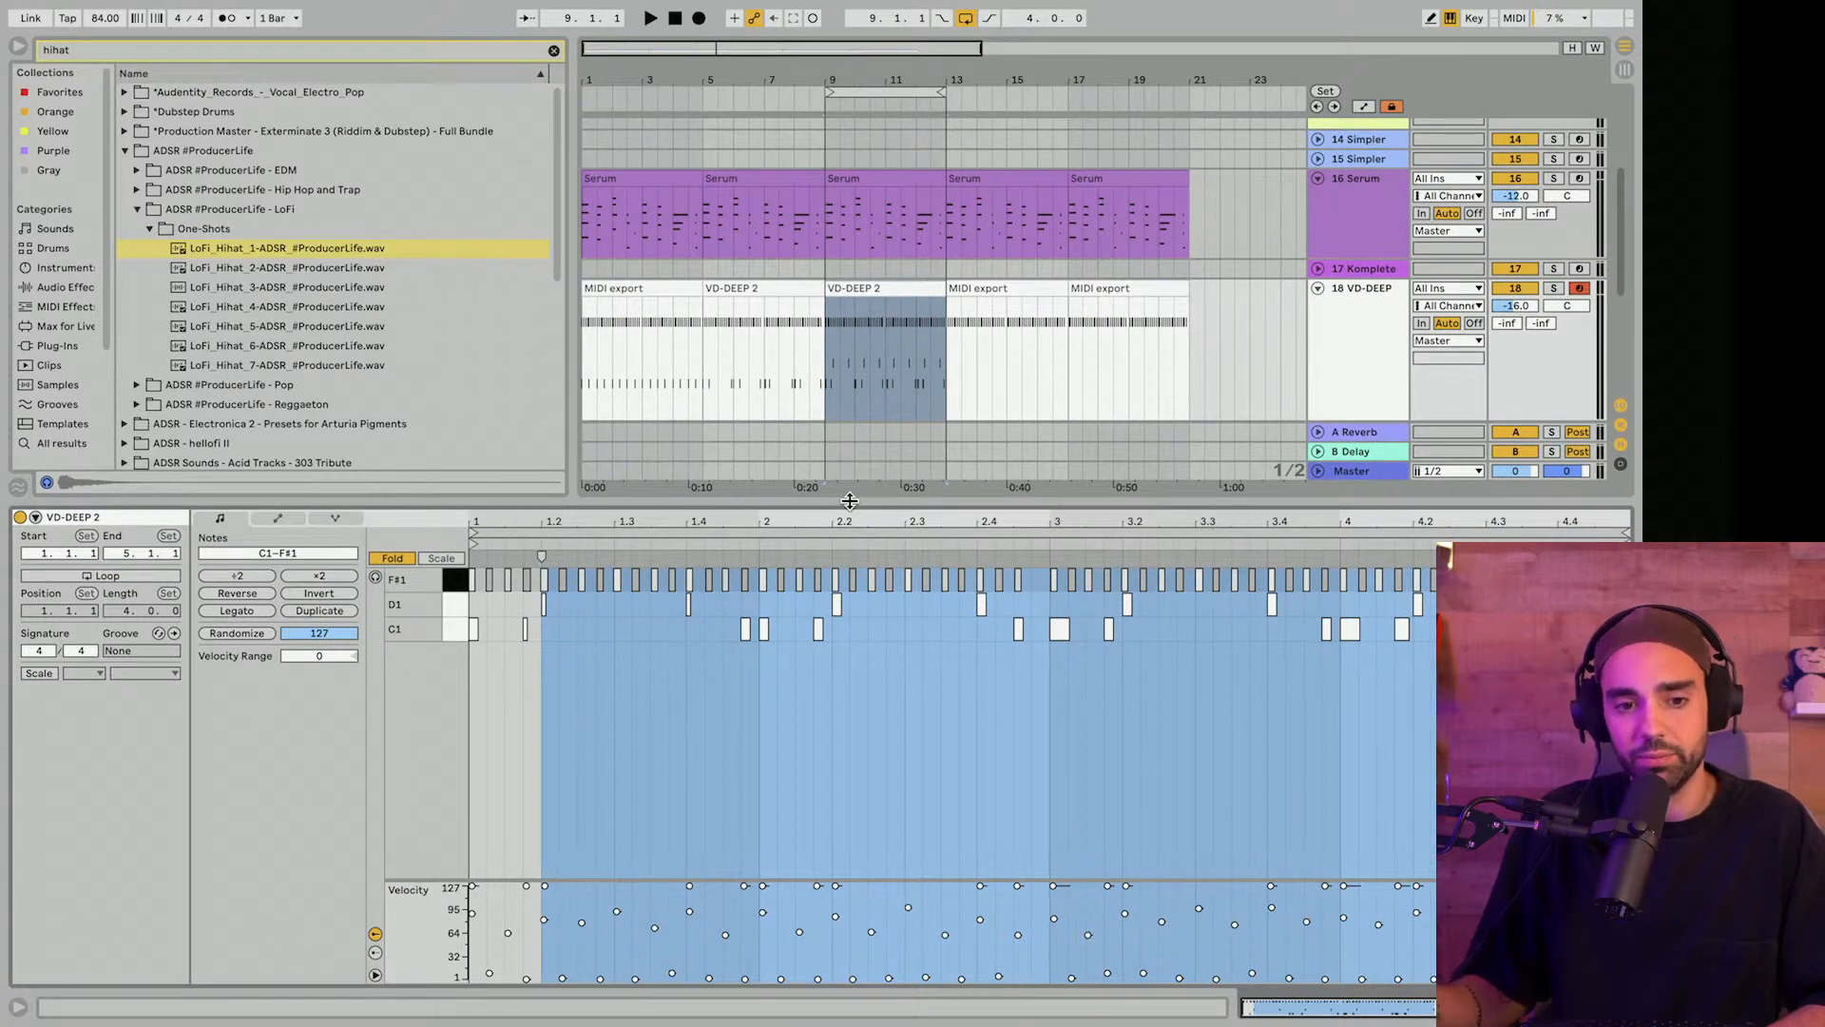
left_click(455, 580)
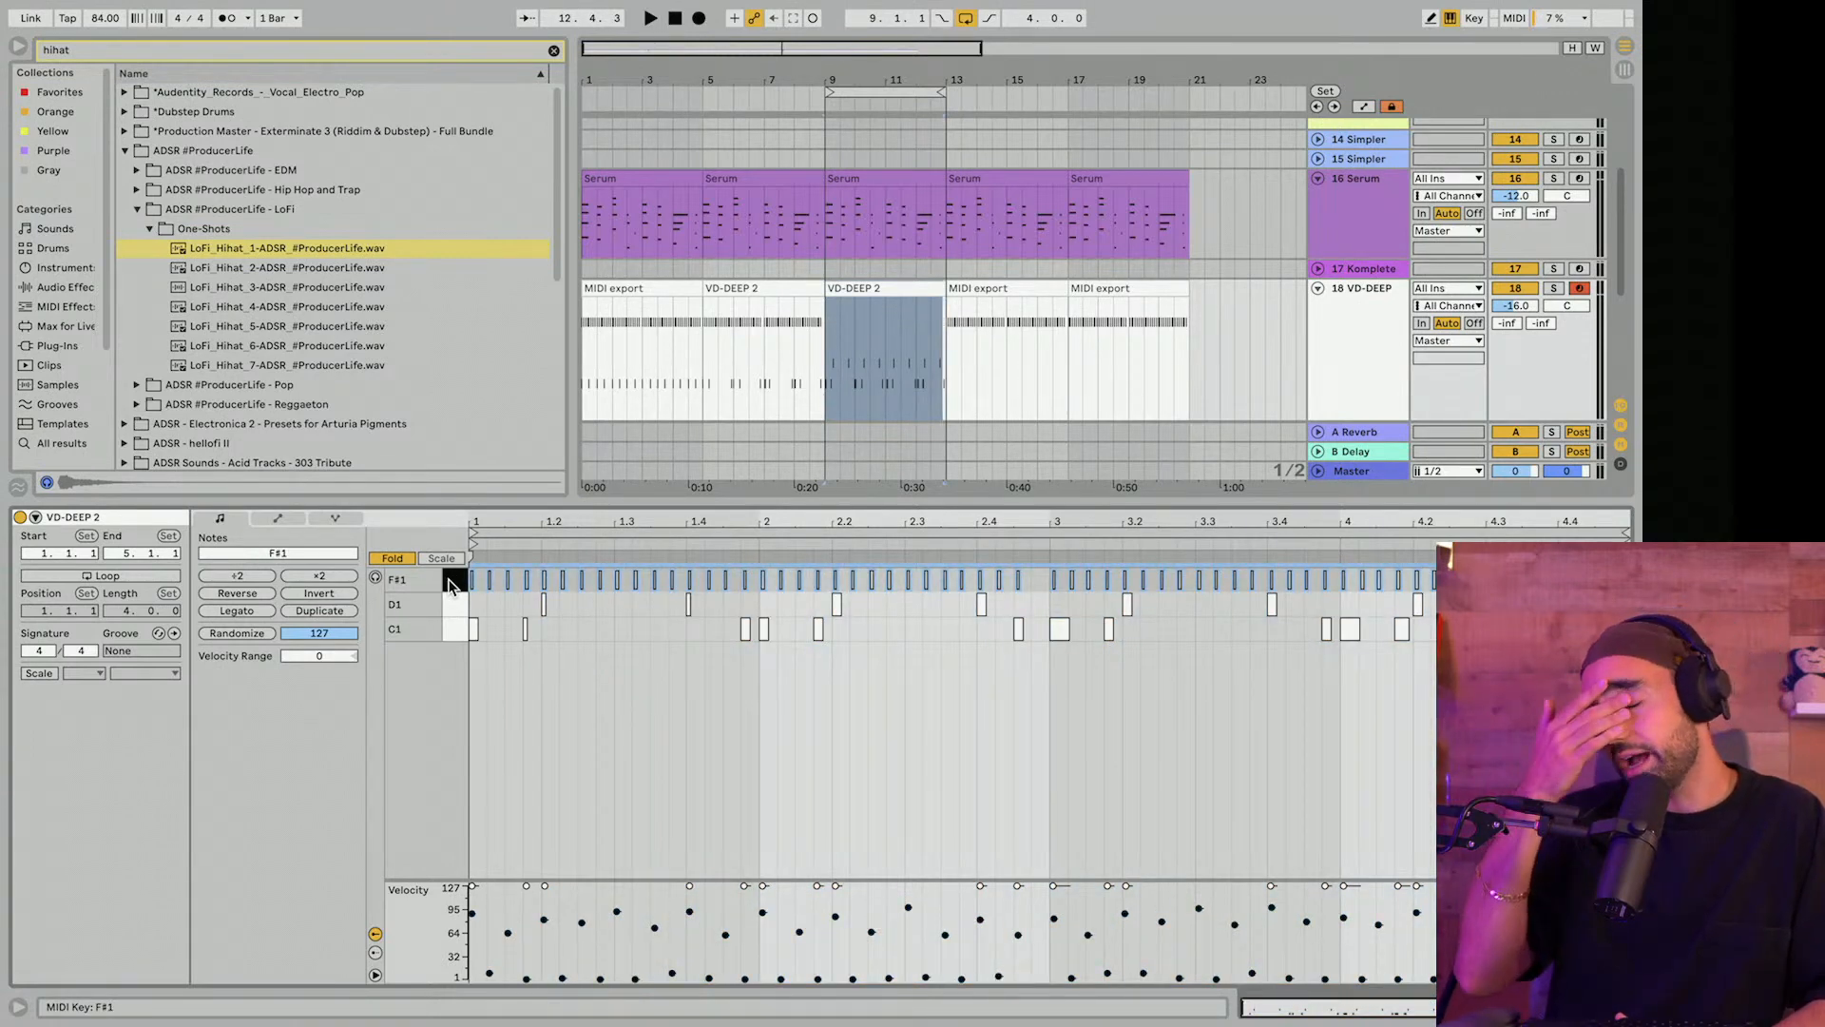
key("space")
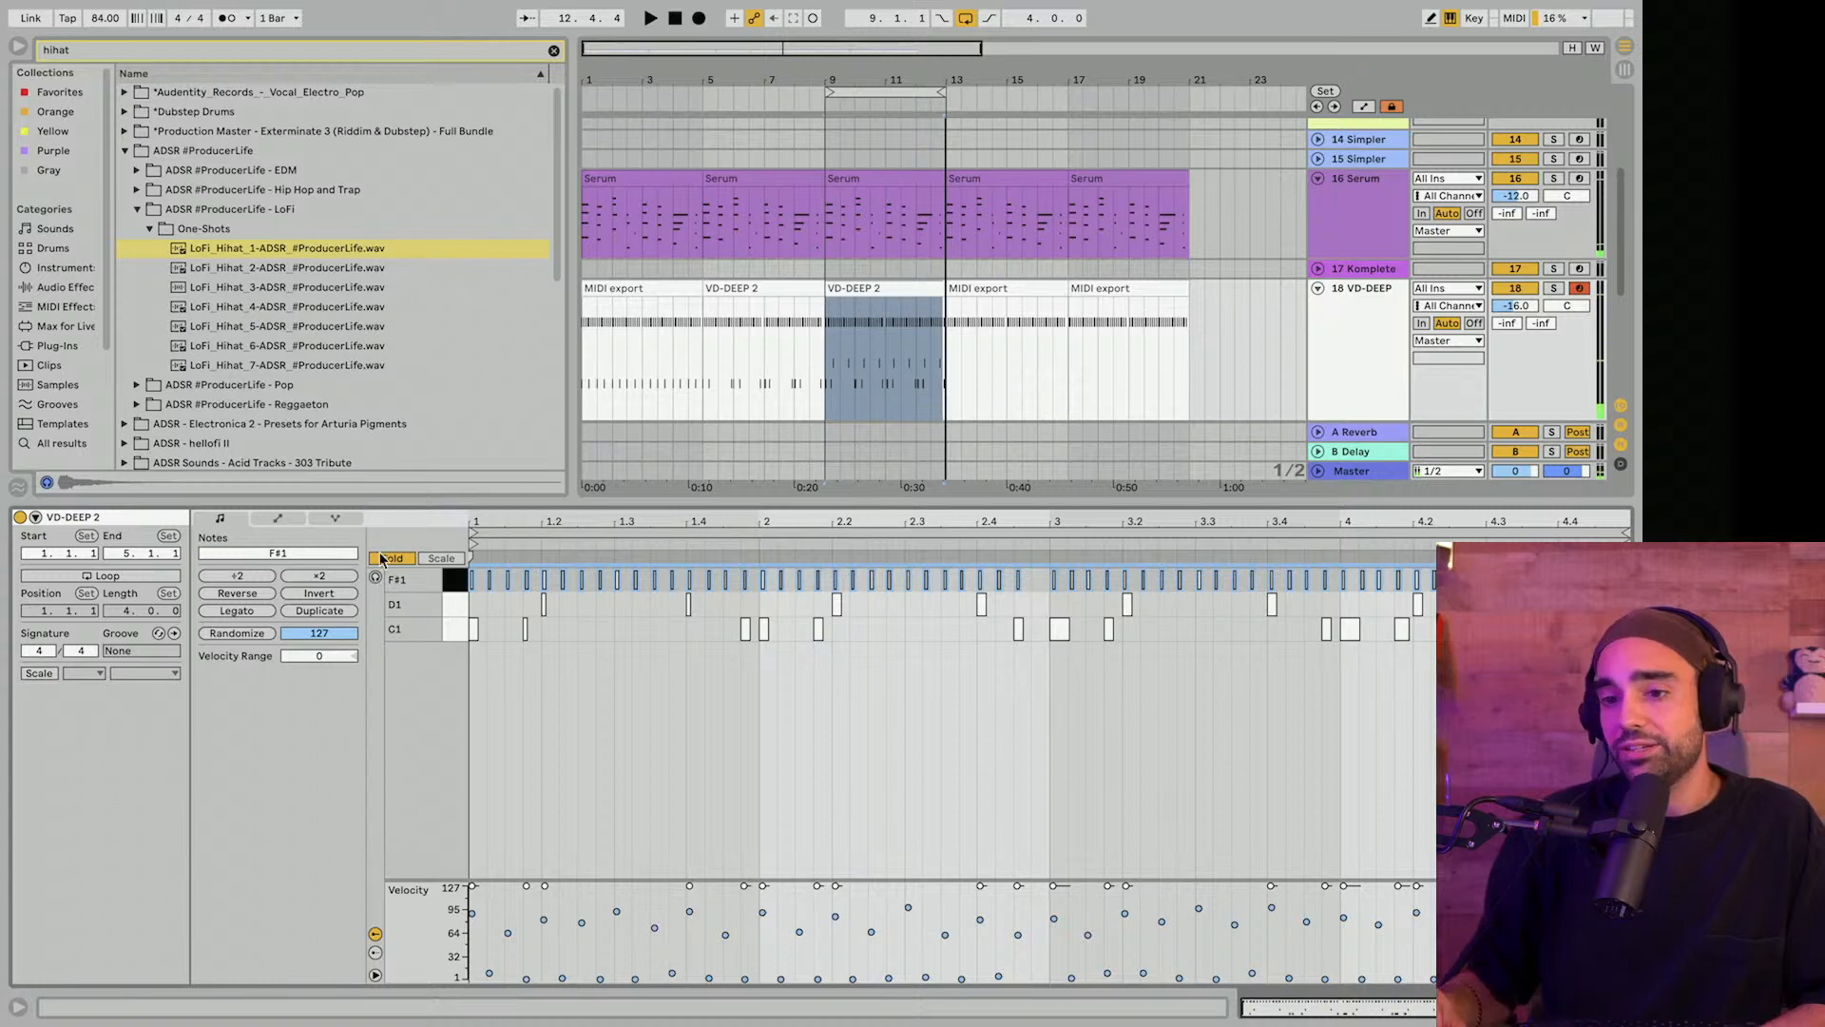
left_click_drag(654, 499, 654, 278)
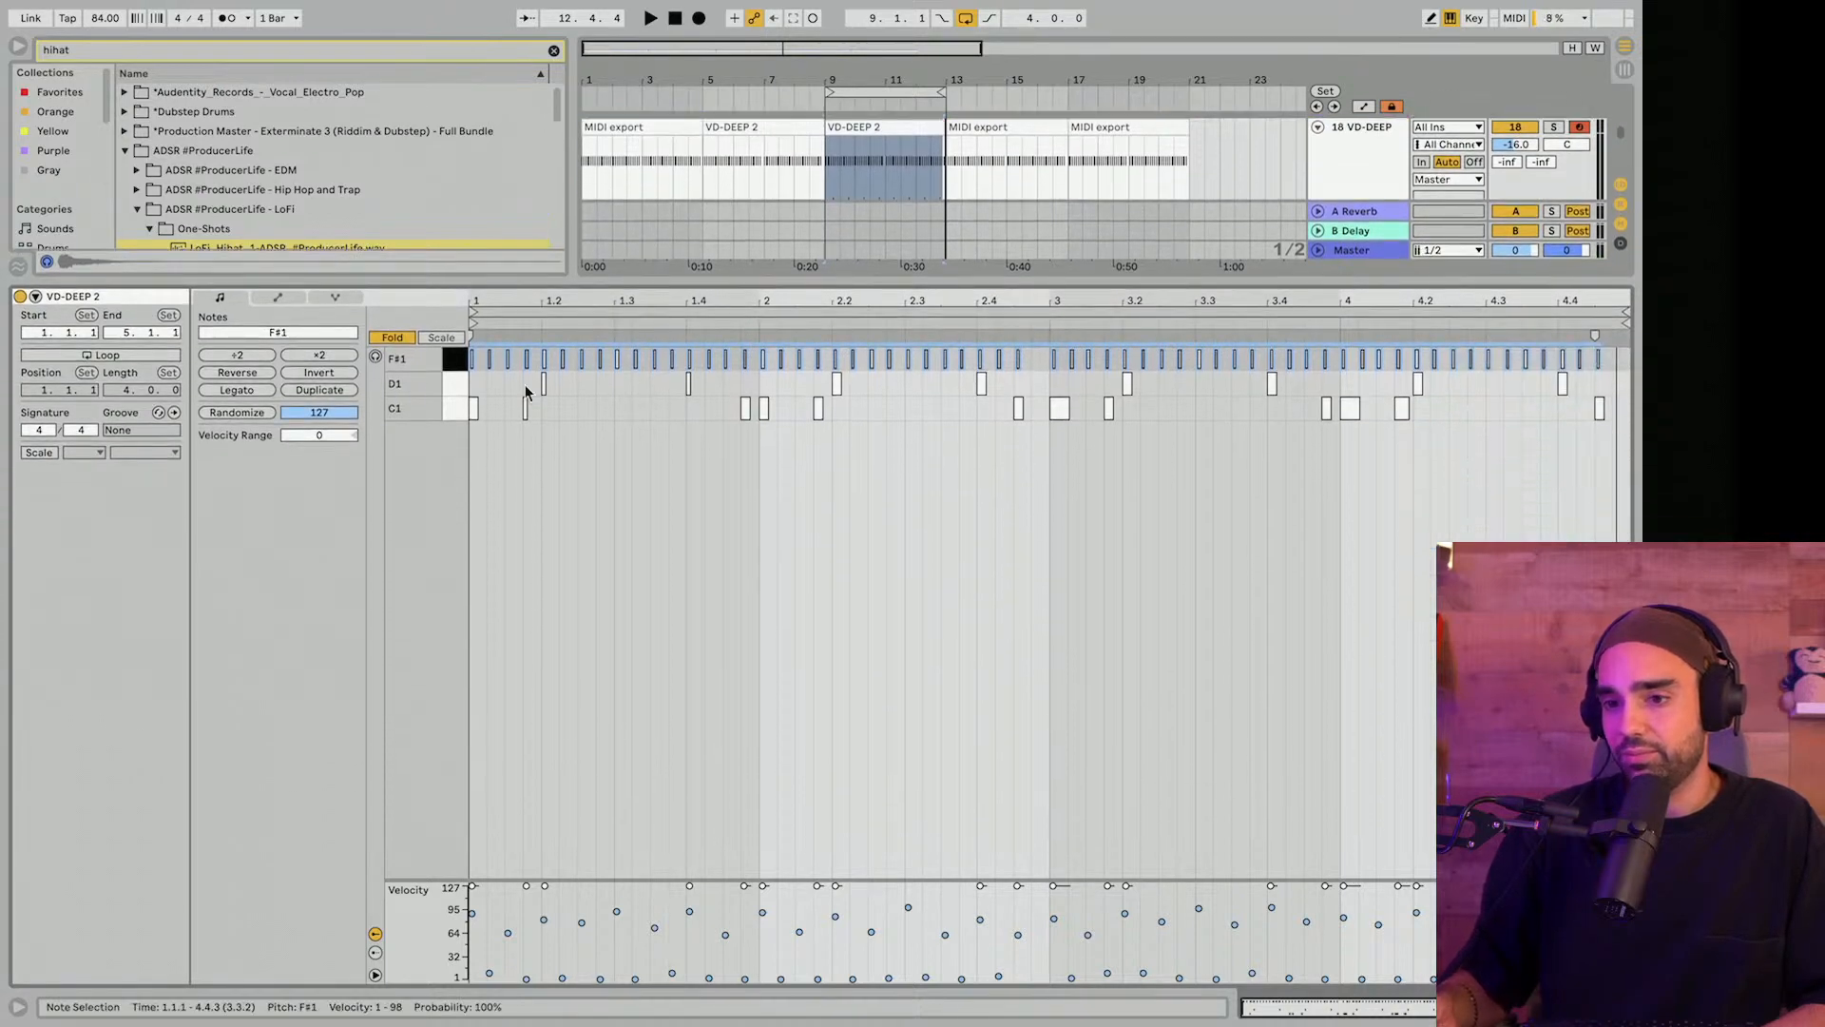
Highlight all D1 notes and then all C1 notes in the clip to examine each pattern separately.
left_click_drag(481, 385, 465, 256)
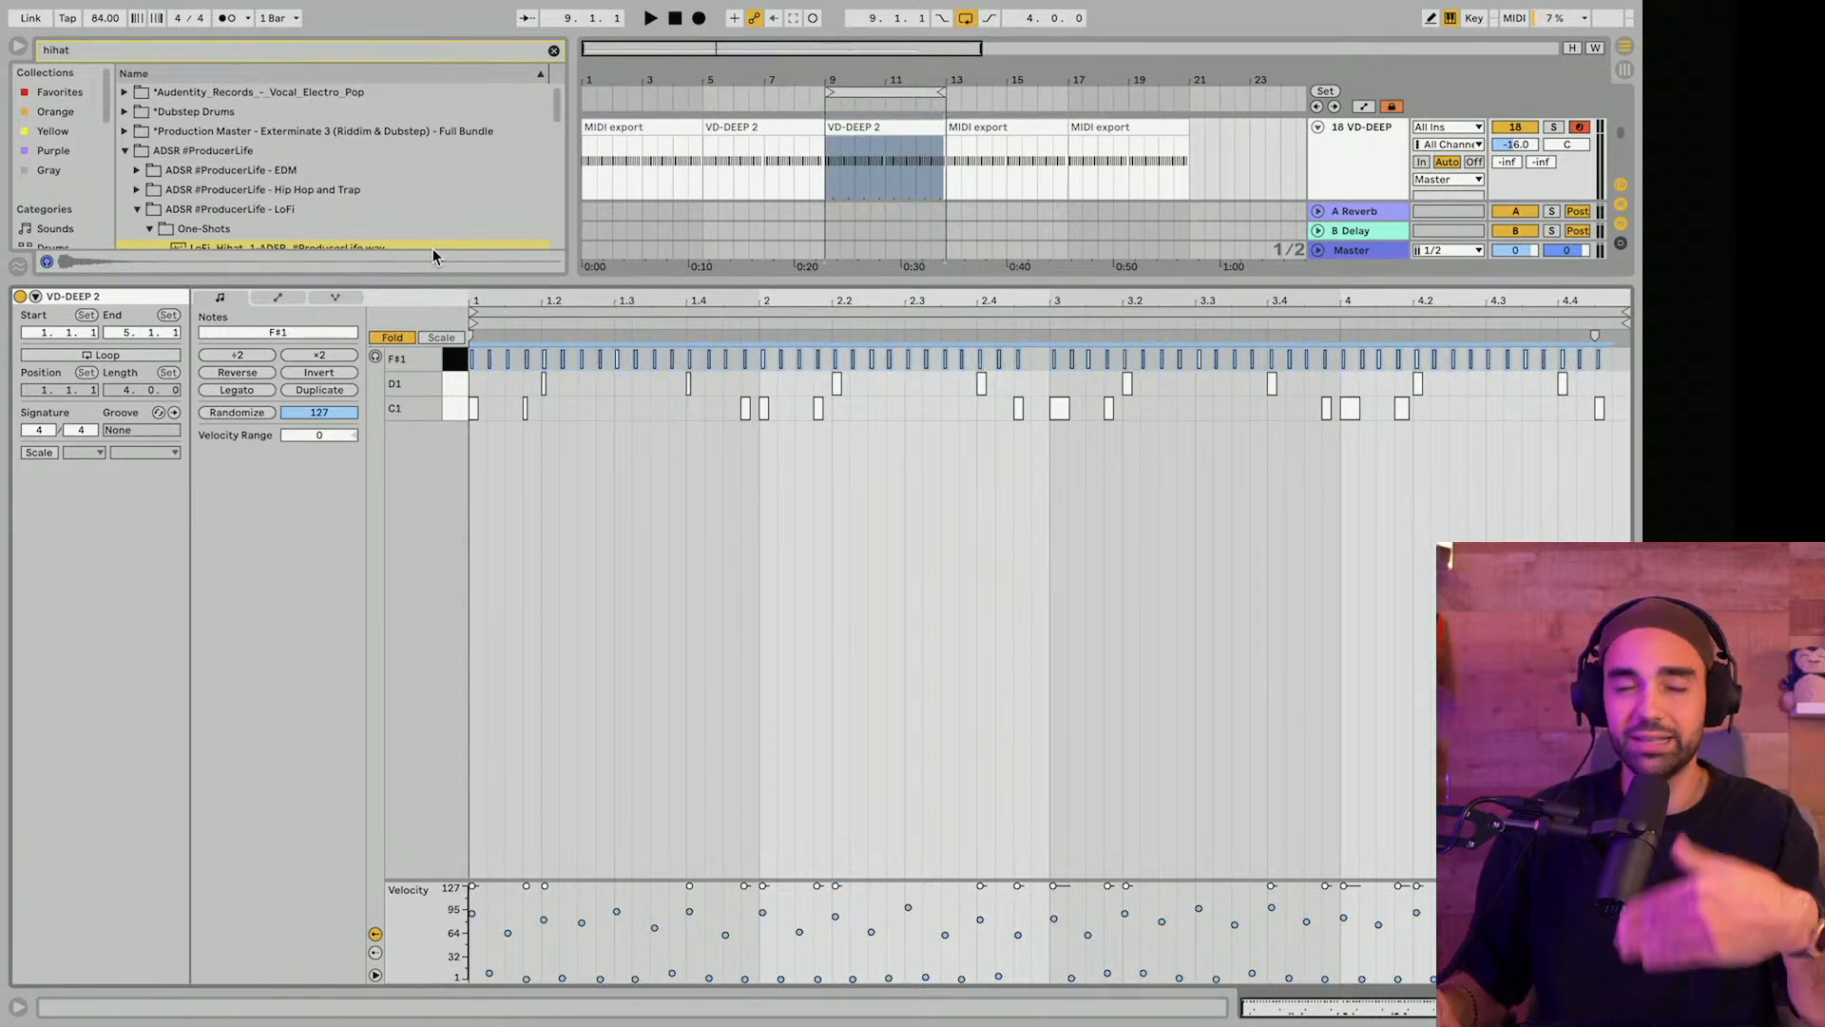
left_click(667, 460)
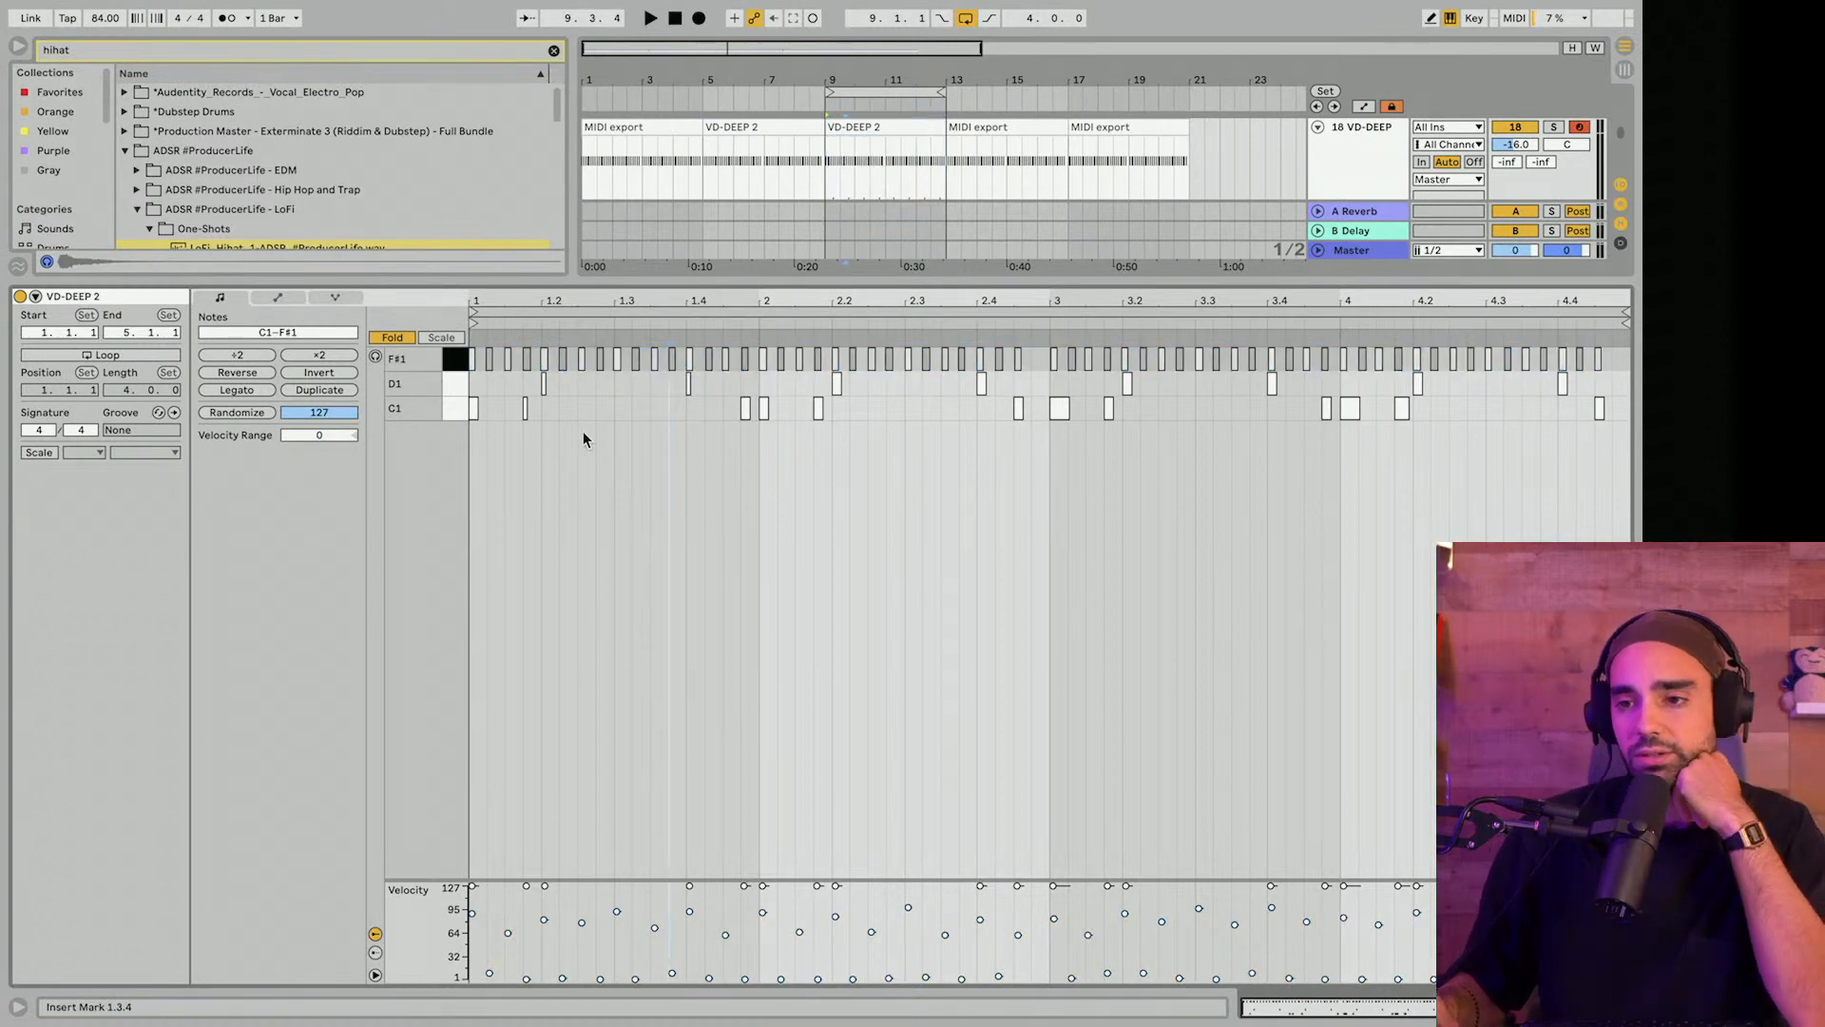
left_click(449, 390)
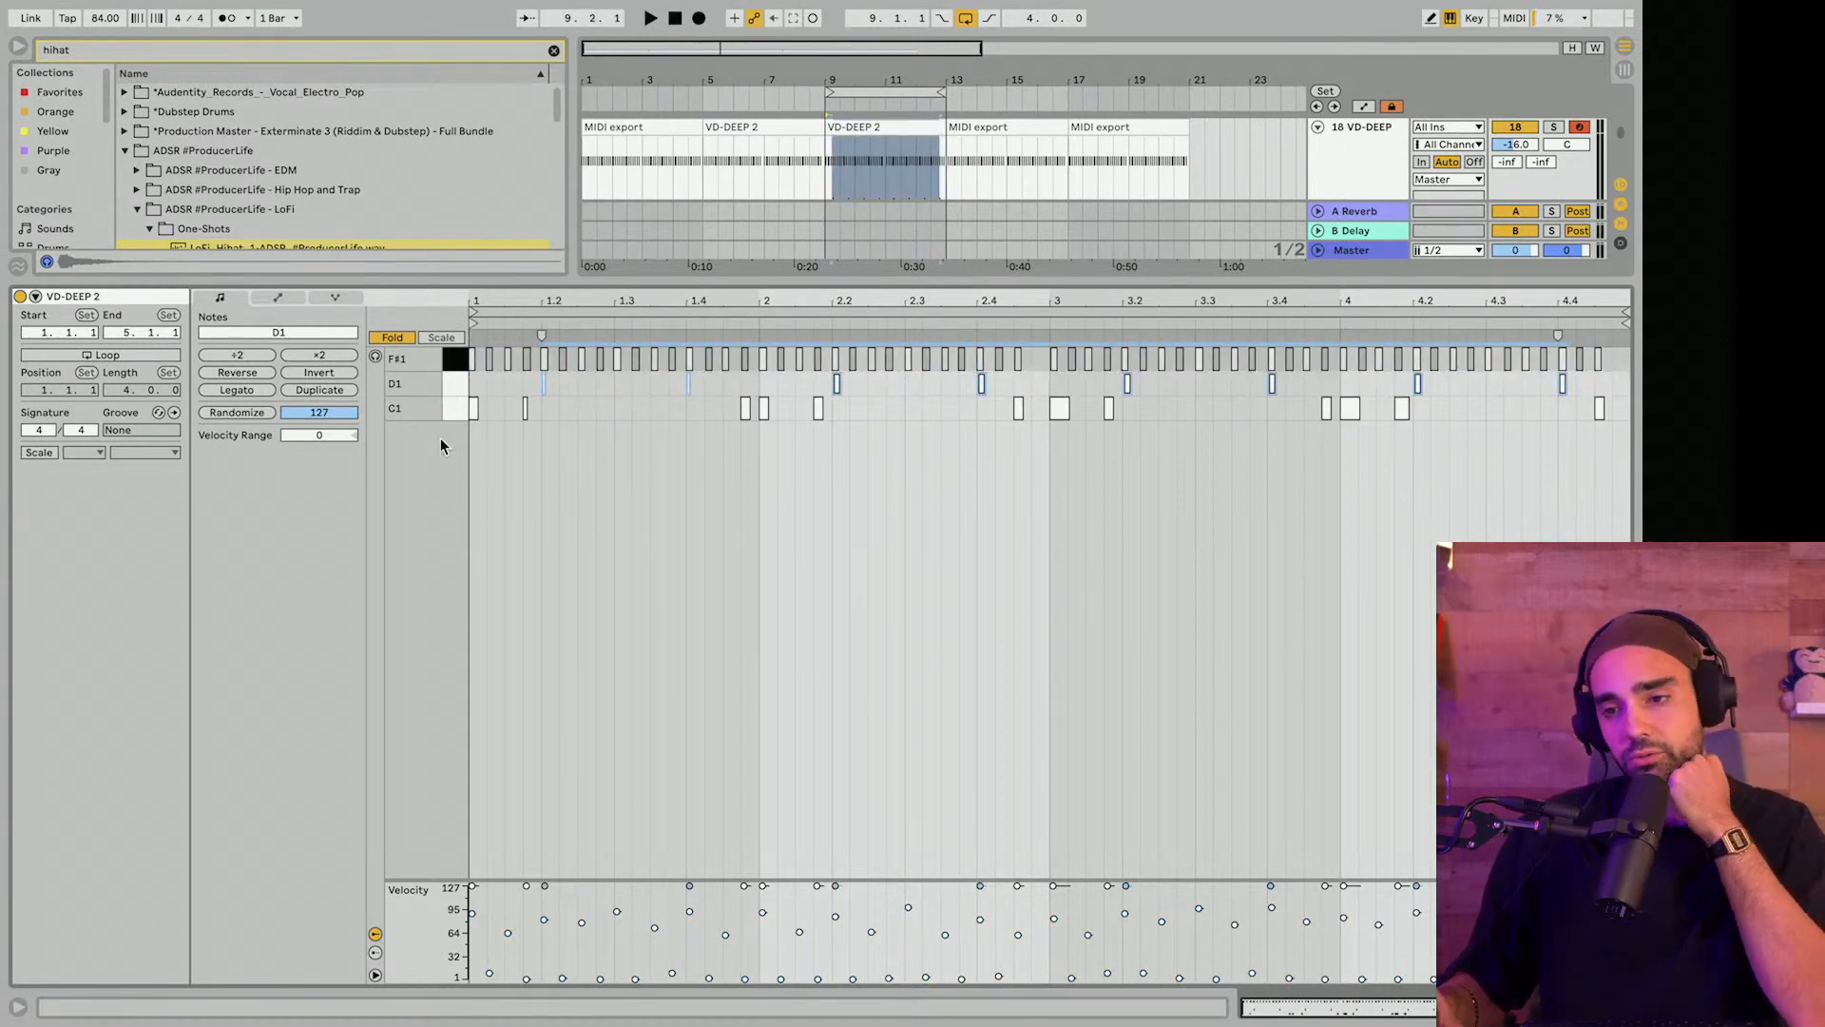
left_click(454, 416)
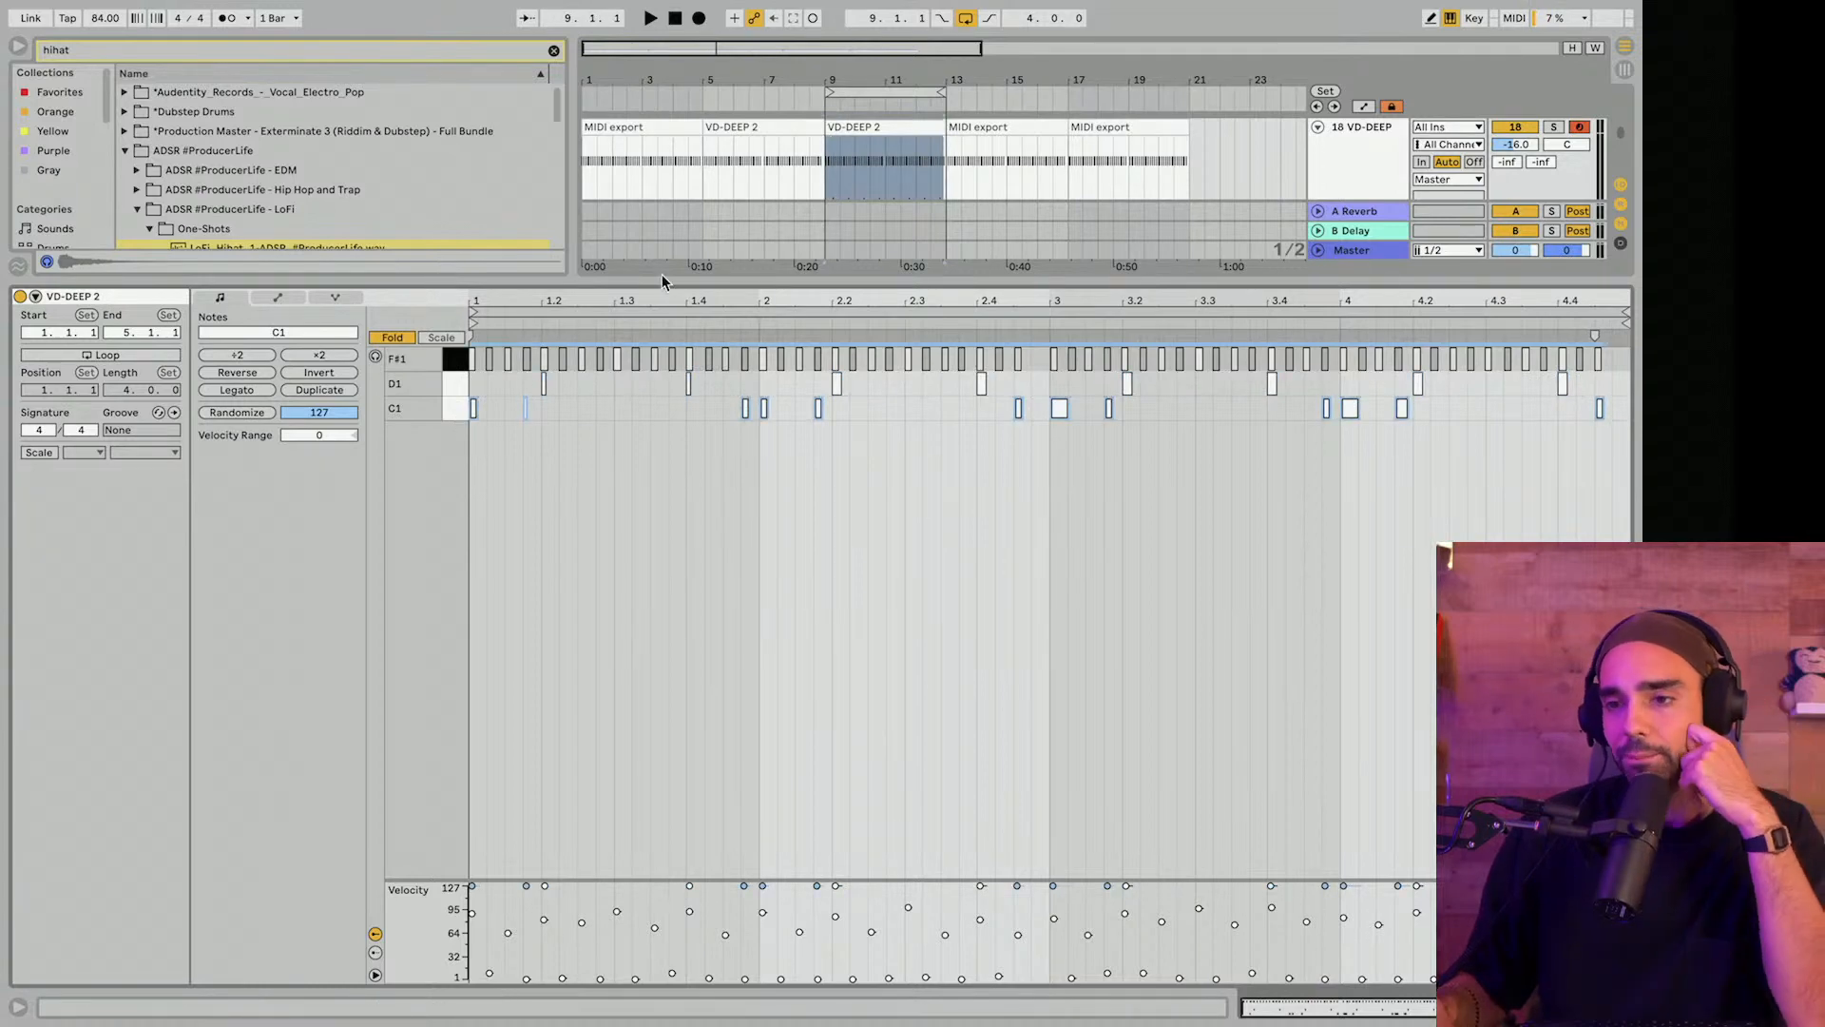
Move the loop to bars 1 to 4 and record D1 notes into the VD-DEEP clip there.
left_click_drag(658, 277, 666, 610)
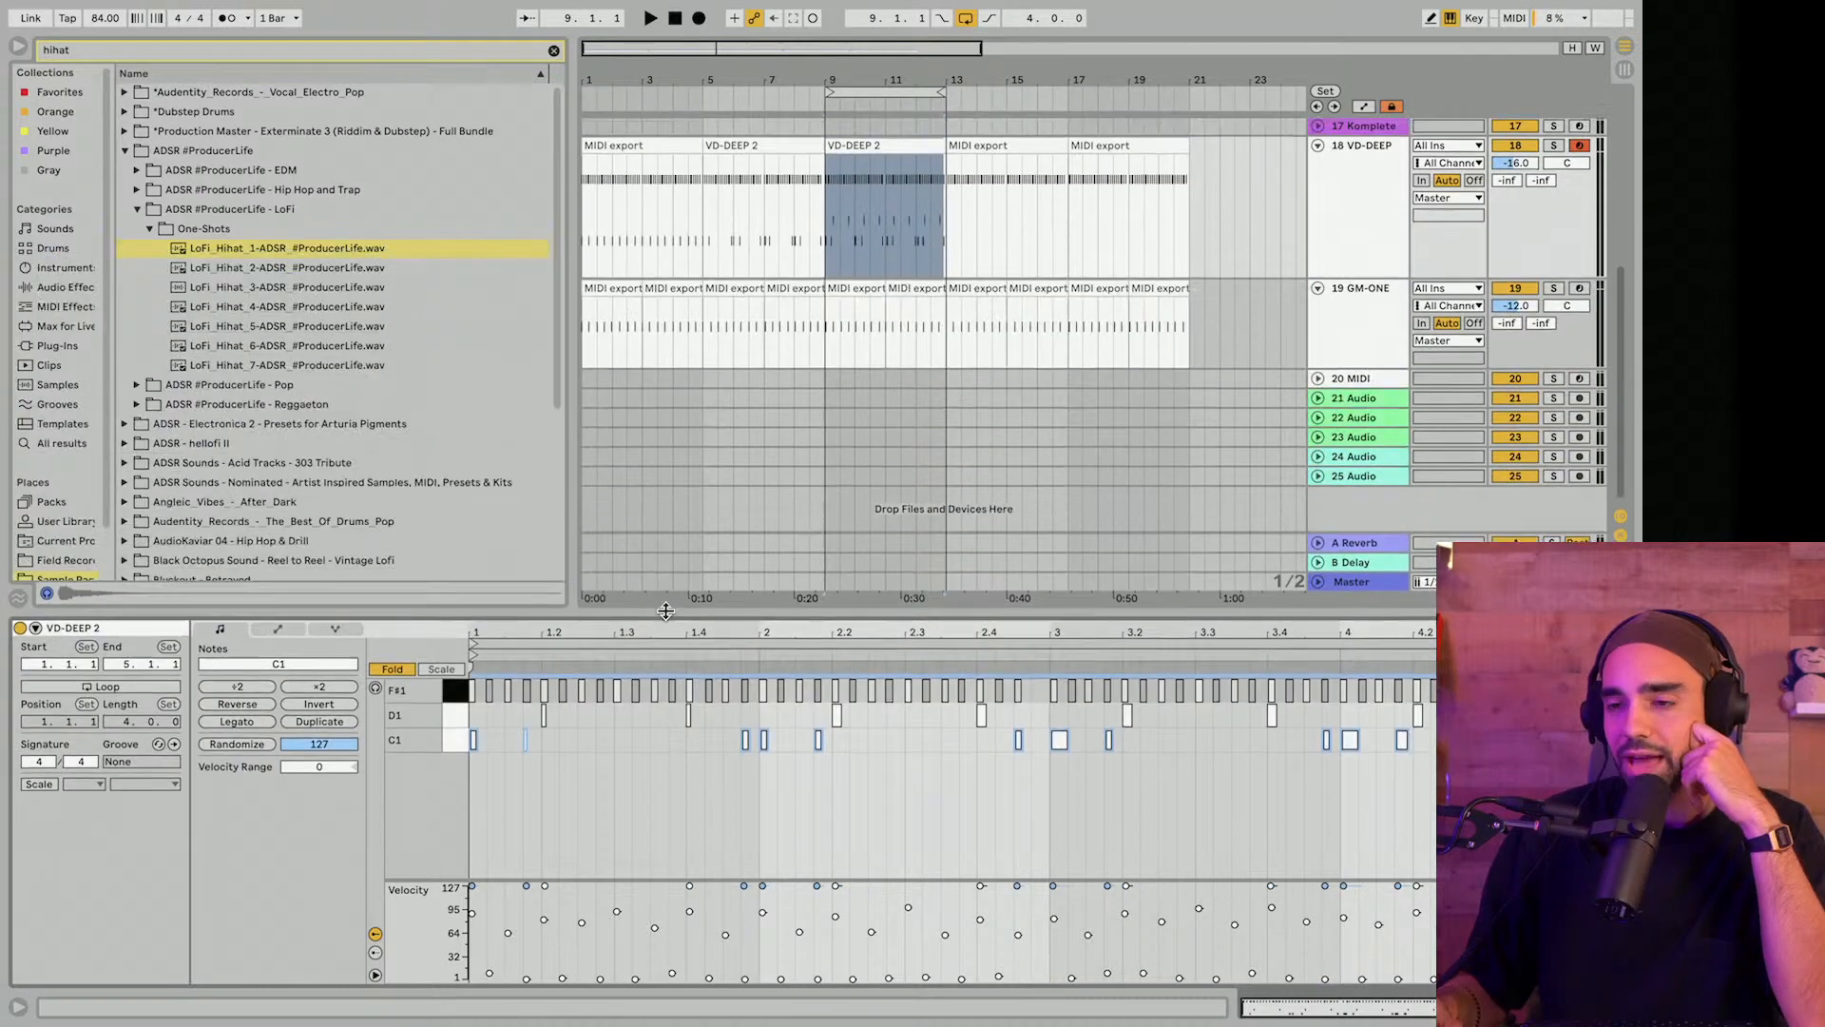
left_click_drag(672, 86, 654, 78)
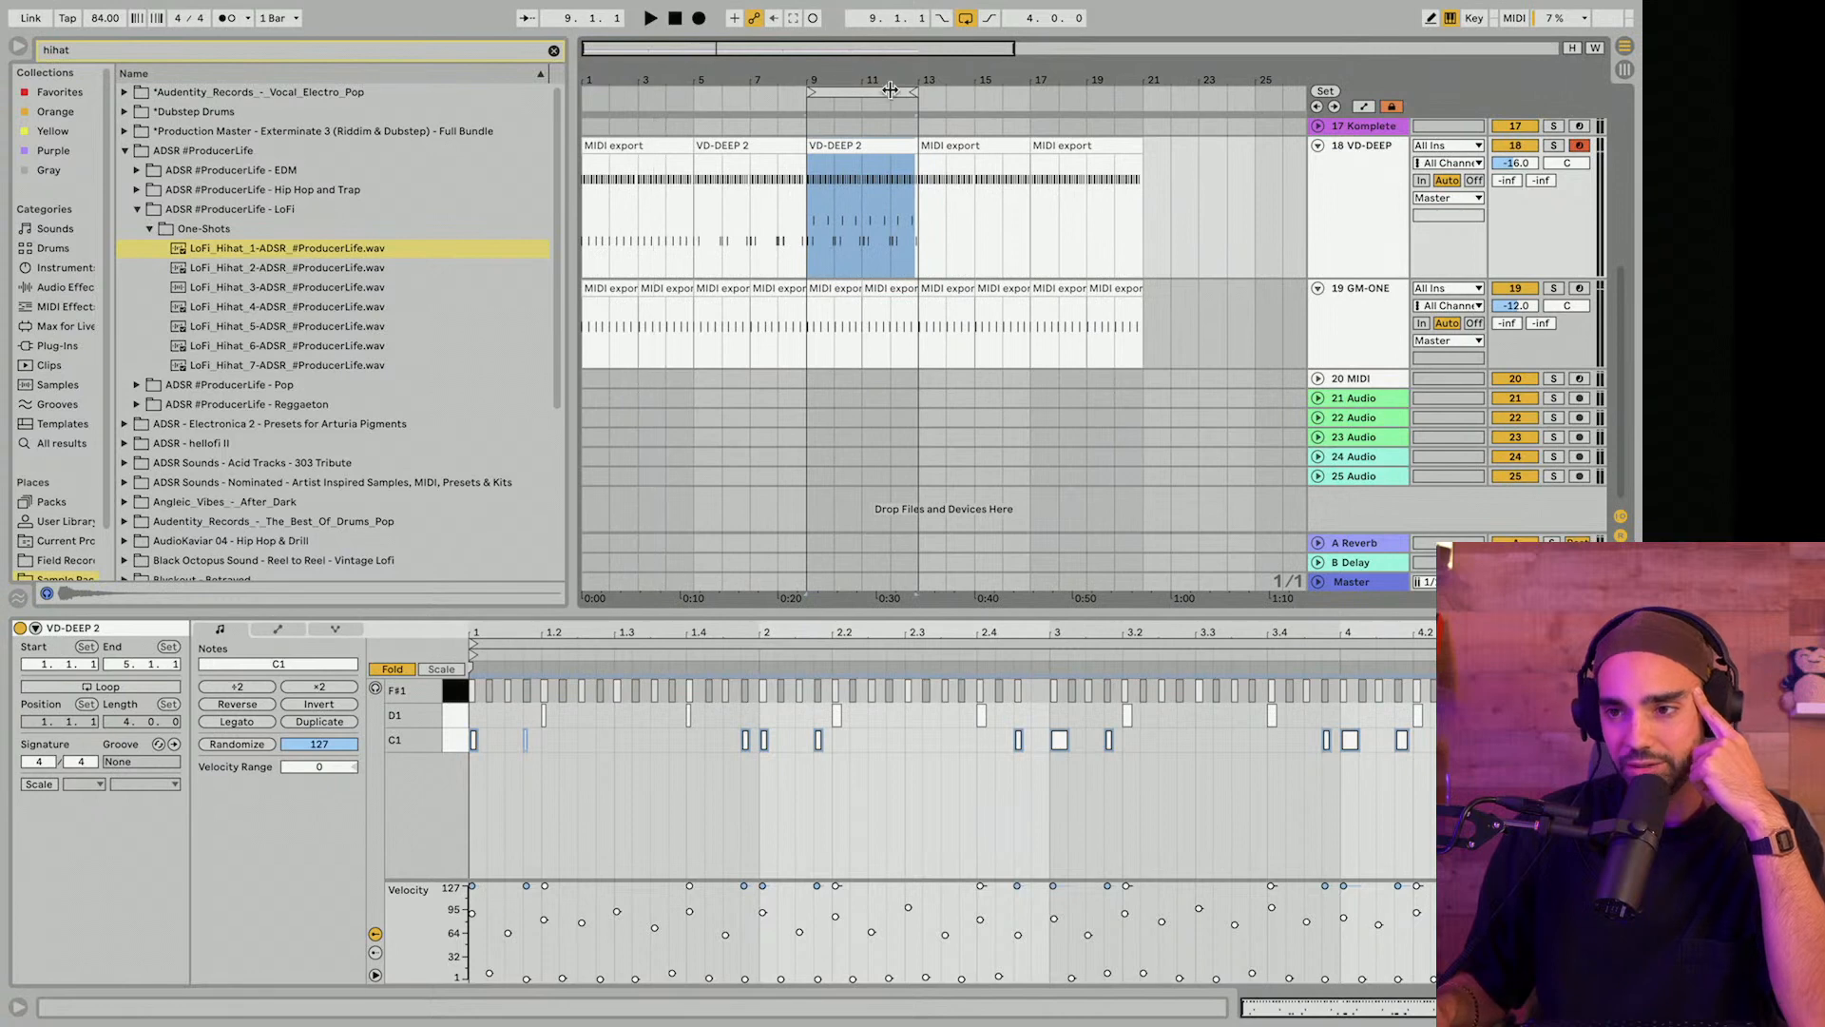
left_click_drag(890, 90, 641, 97)
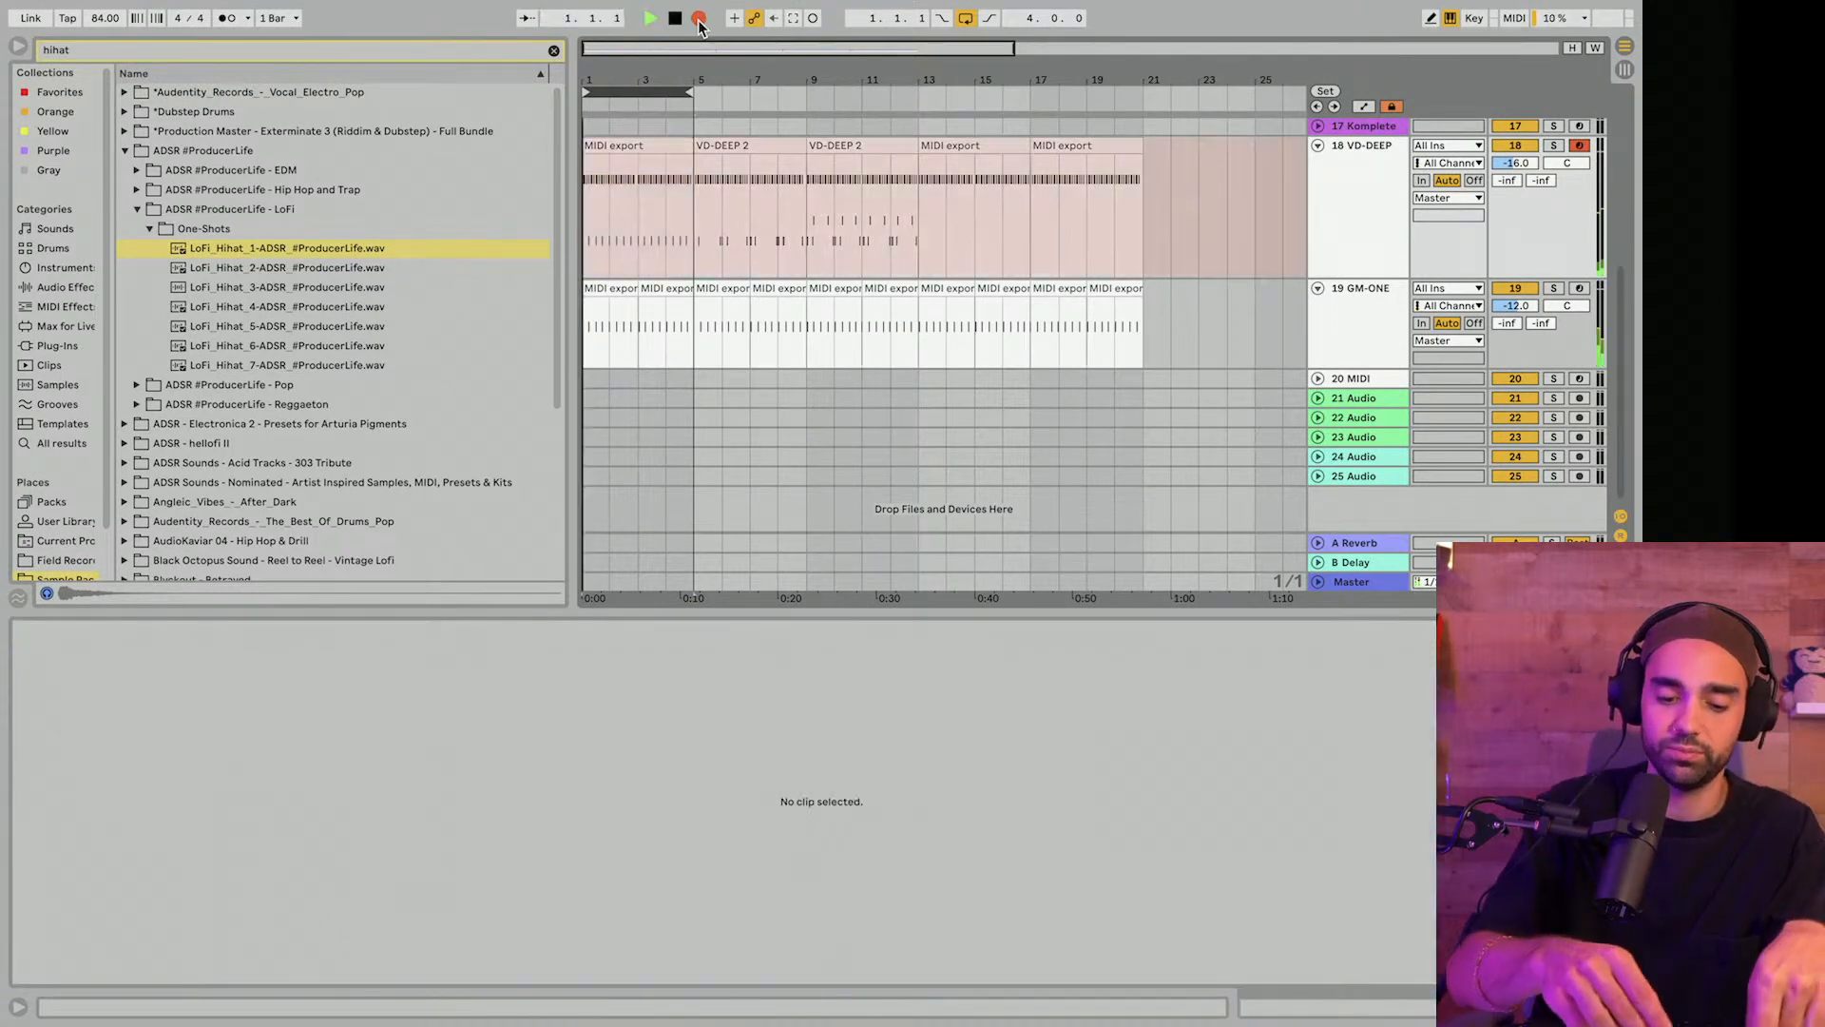
key("space")
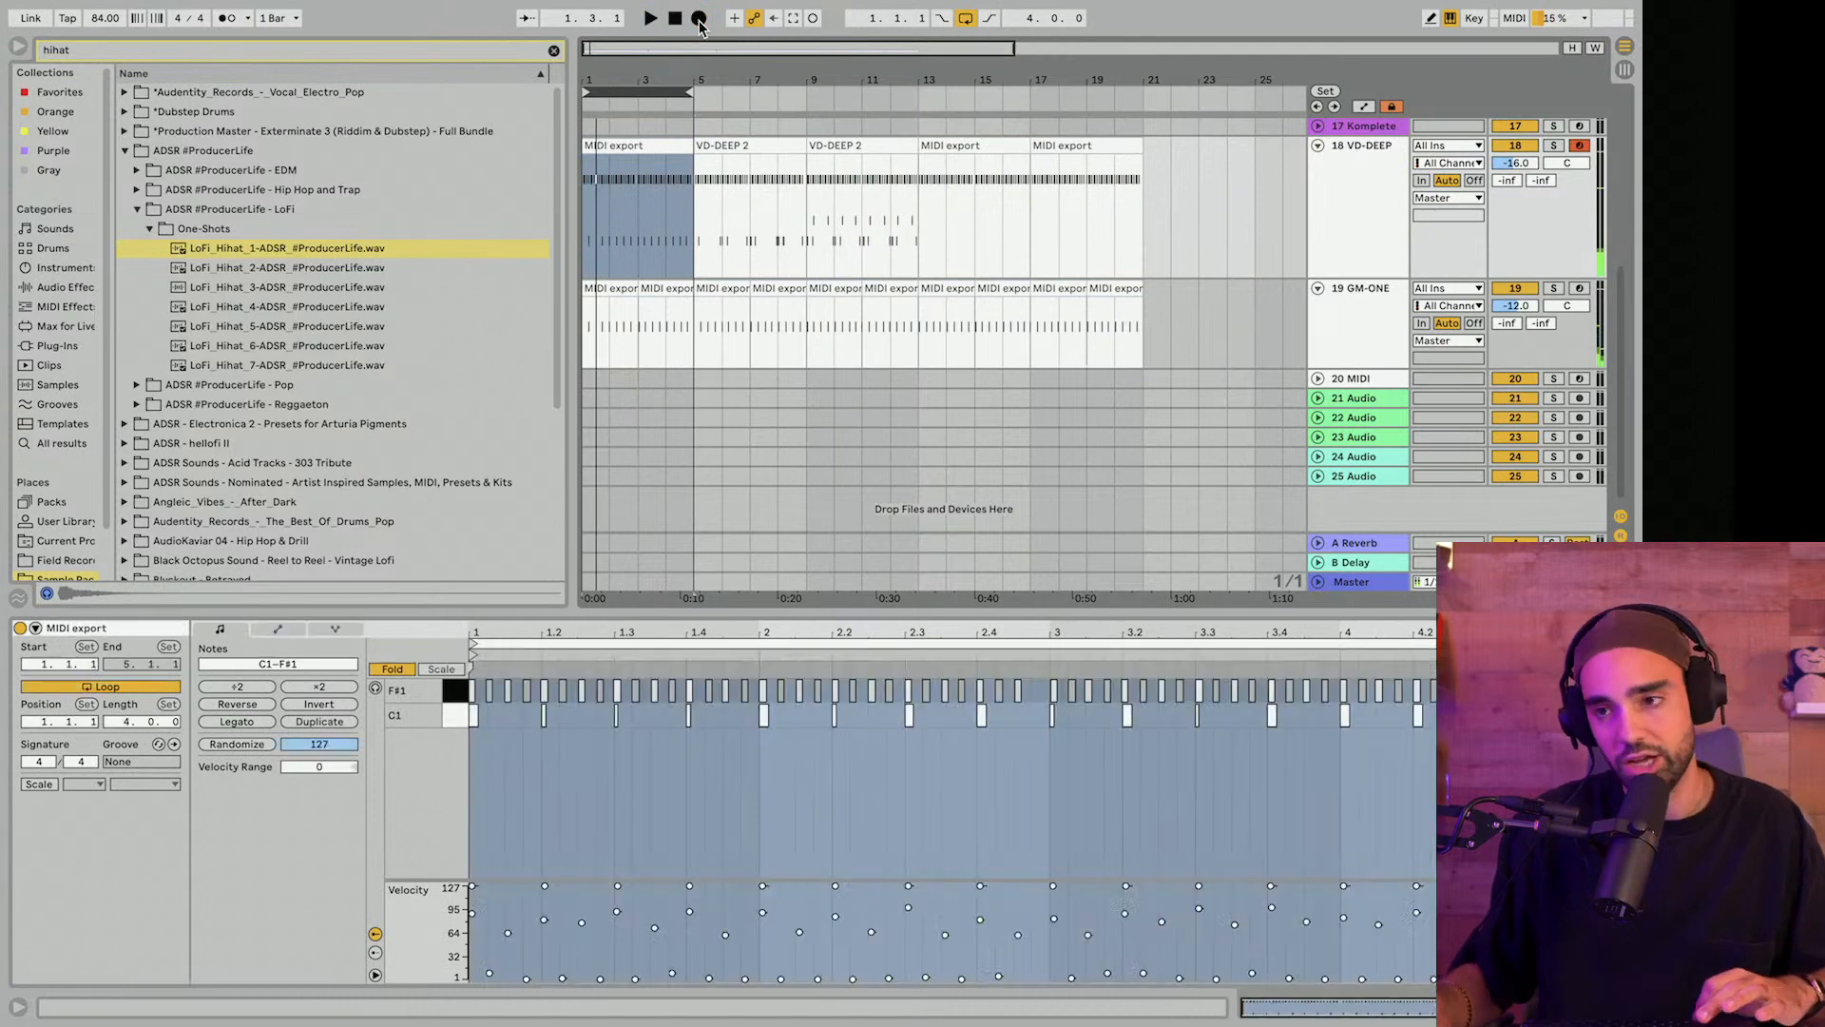
left_click(699, 19)
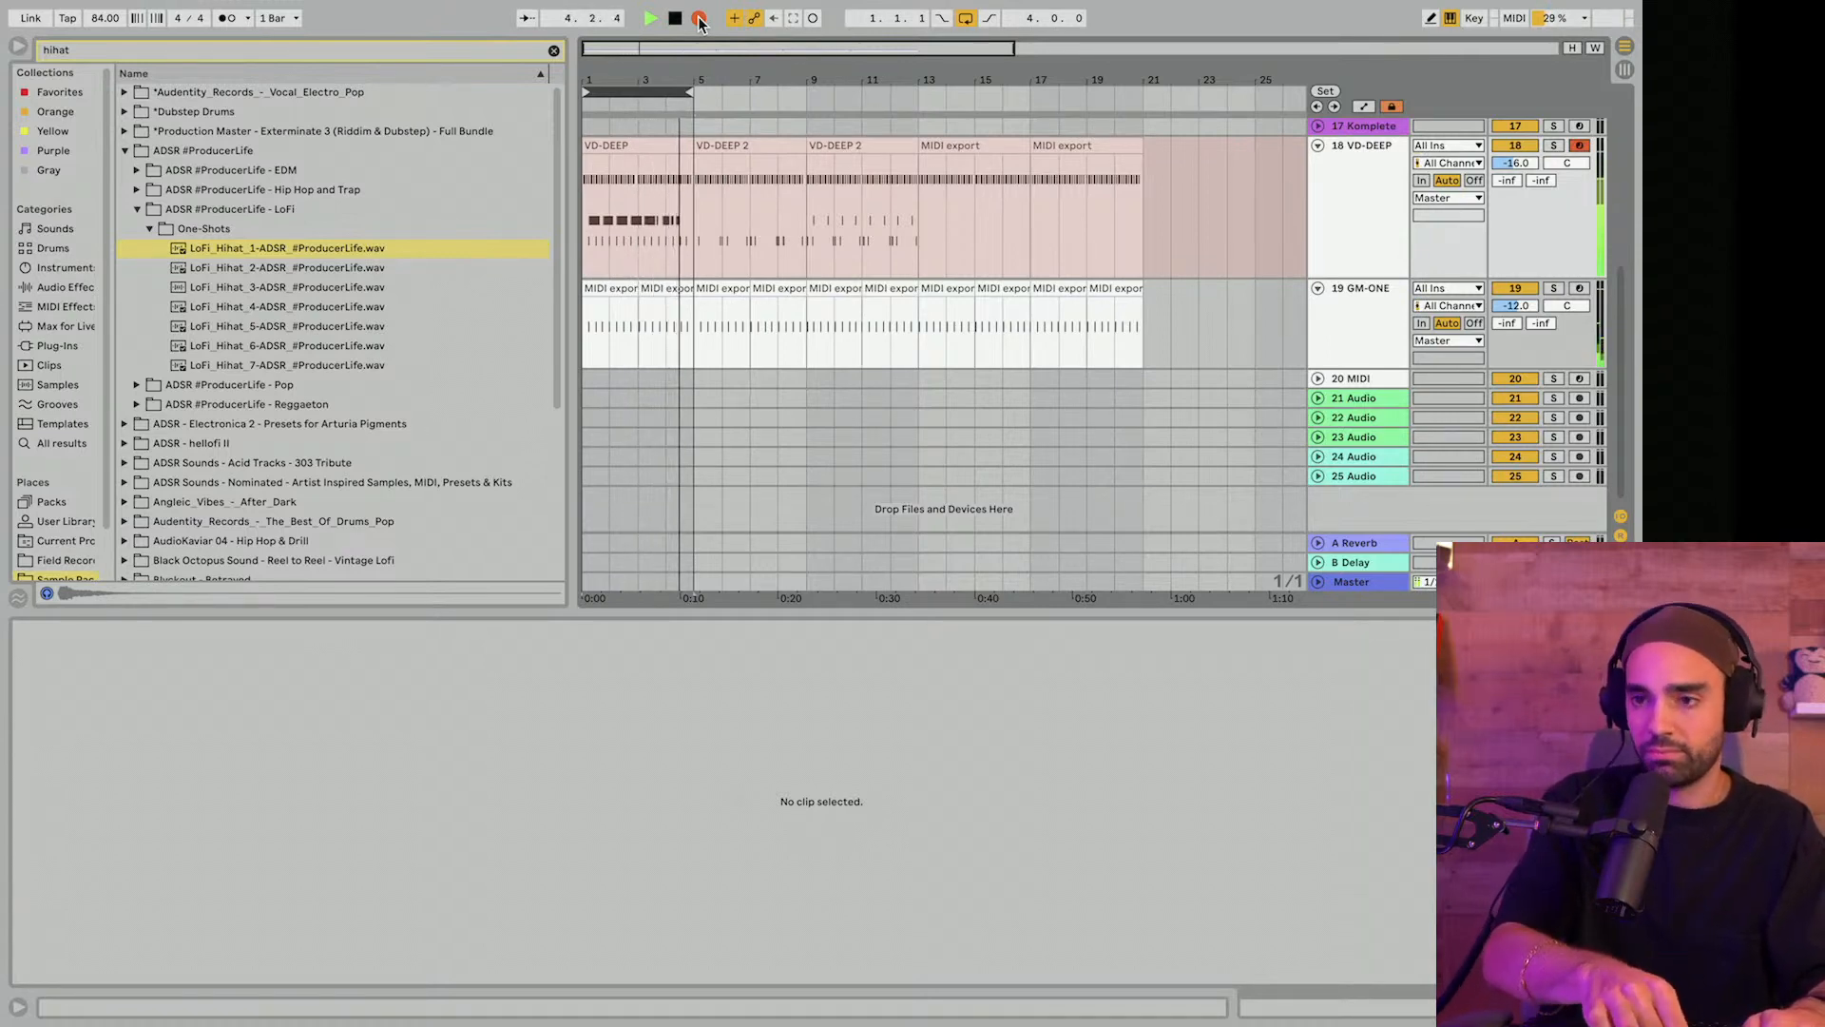
key("space")
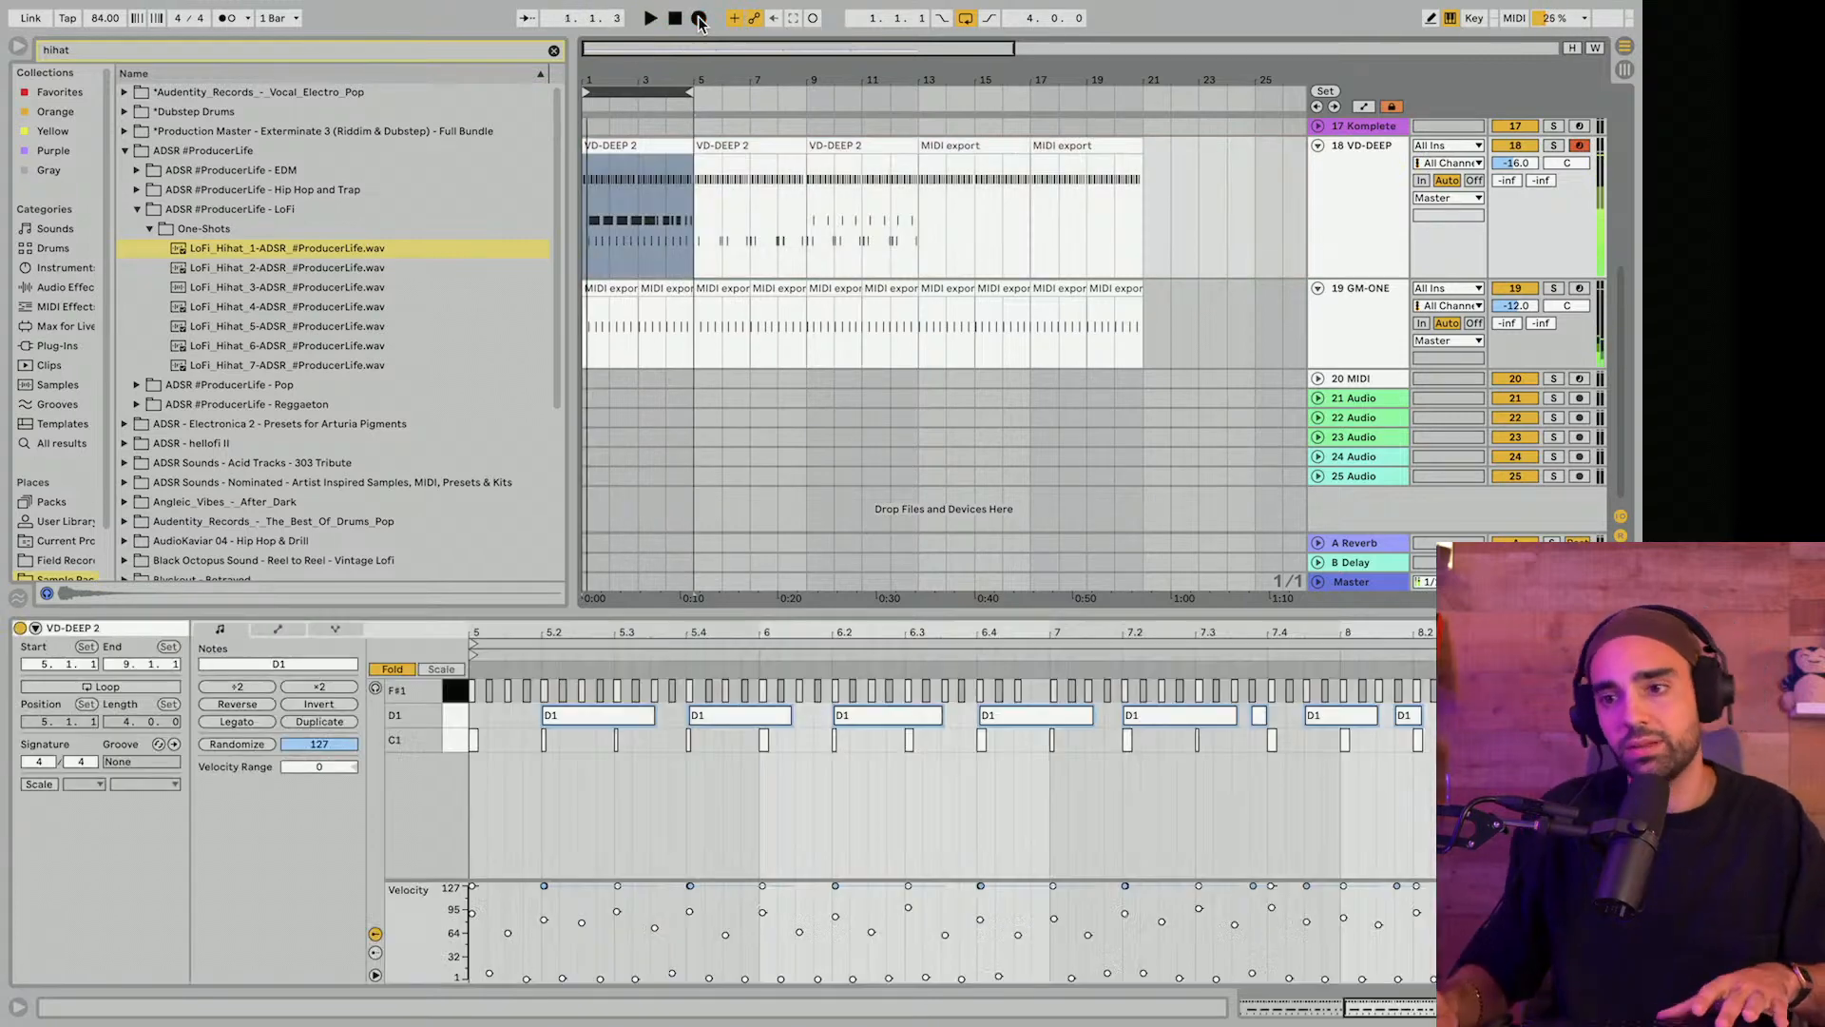
Shorten the loop to bars 1 and 2 and play it.
left_click(590, 147)
left_click_drag(684, 95, 746, 214)
key("space")
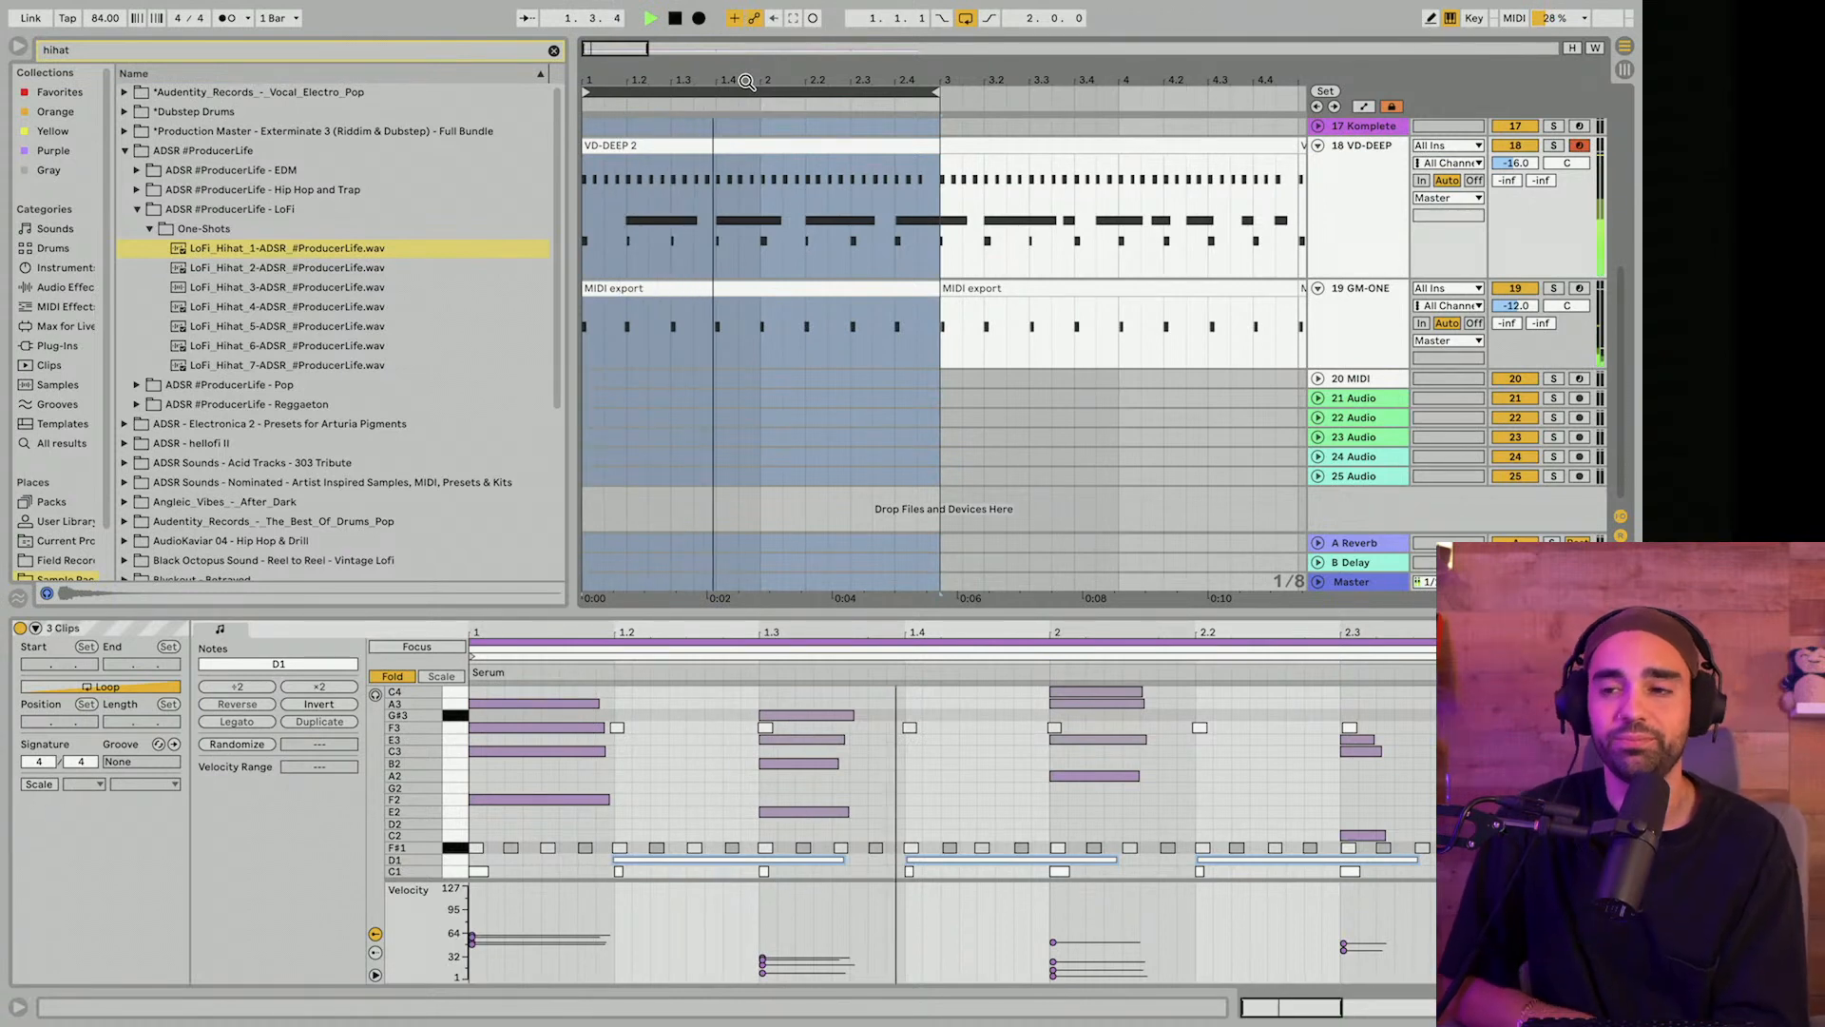
Move the two-bar loop to bars 9 and 10, then back to bars 1 and 2, playing each to compare the grooves.
left_click_drag(746, 82, 1005, 87)
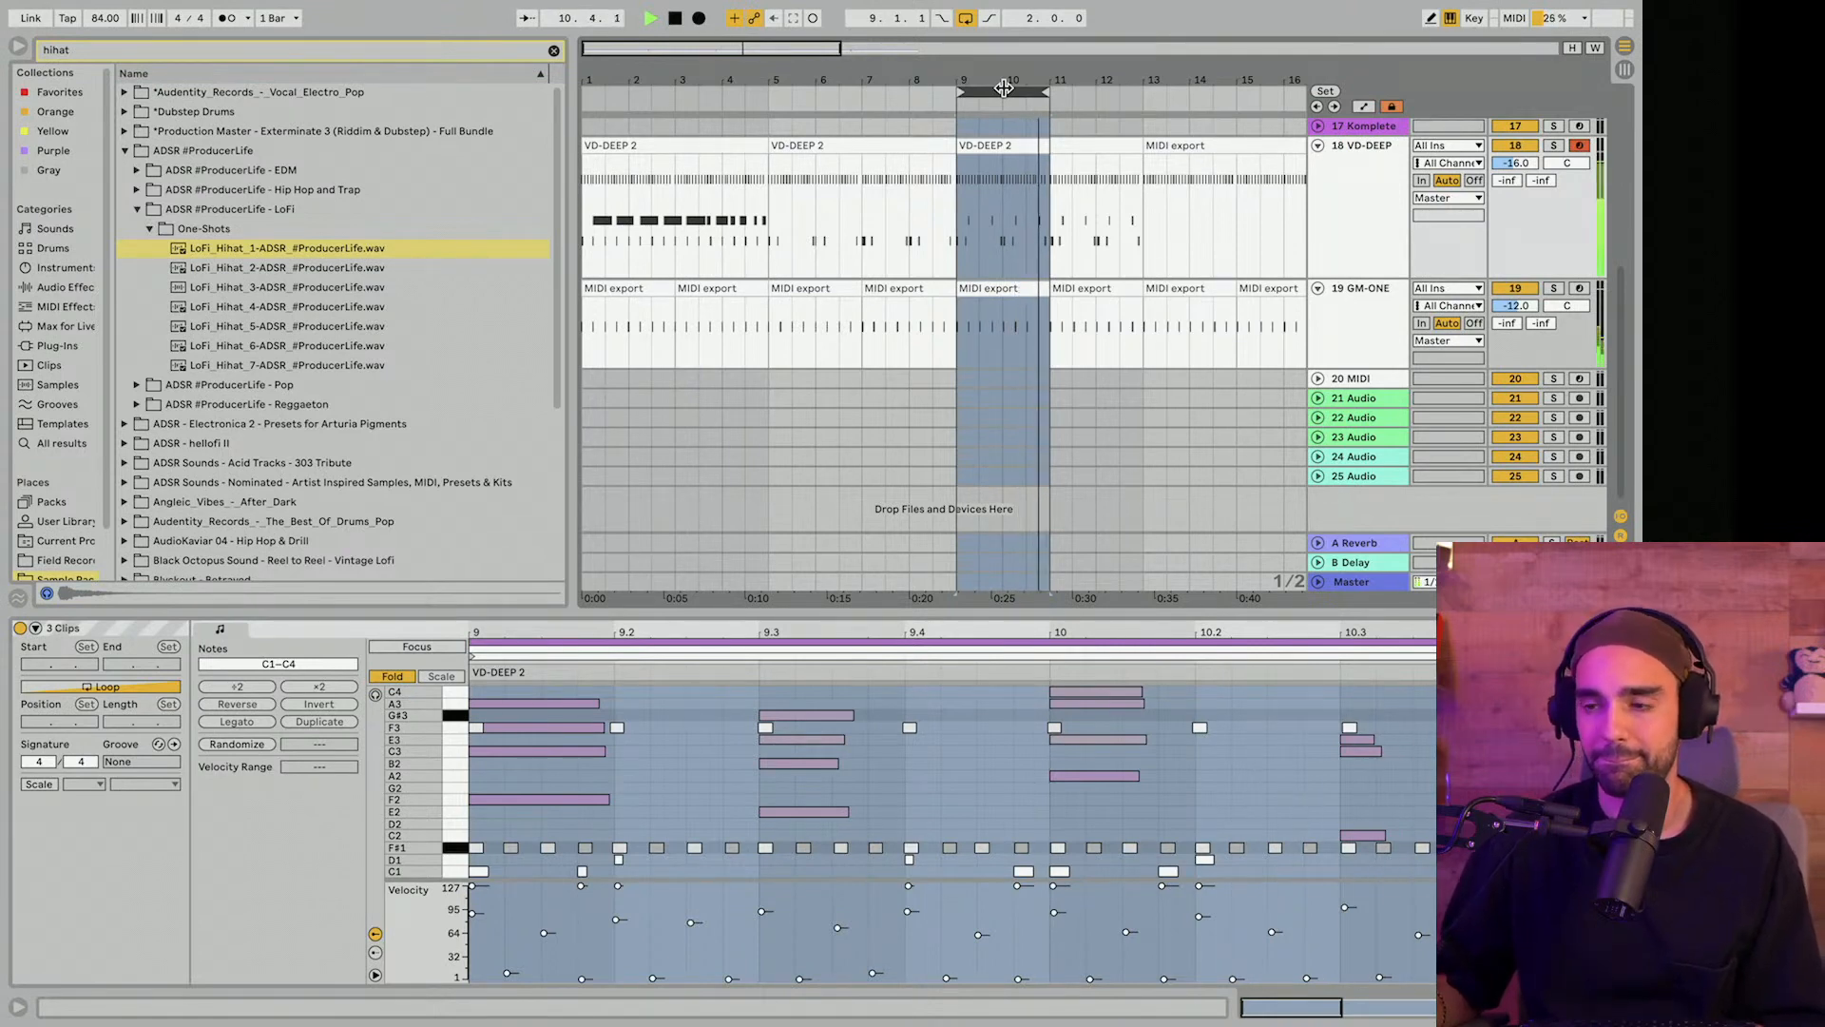
key("space")
left_click_drag(1004, 88, 588, 84)
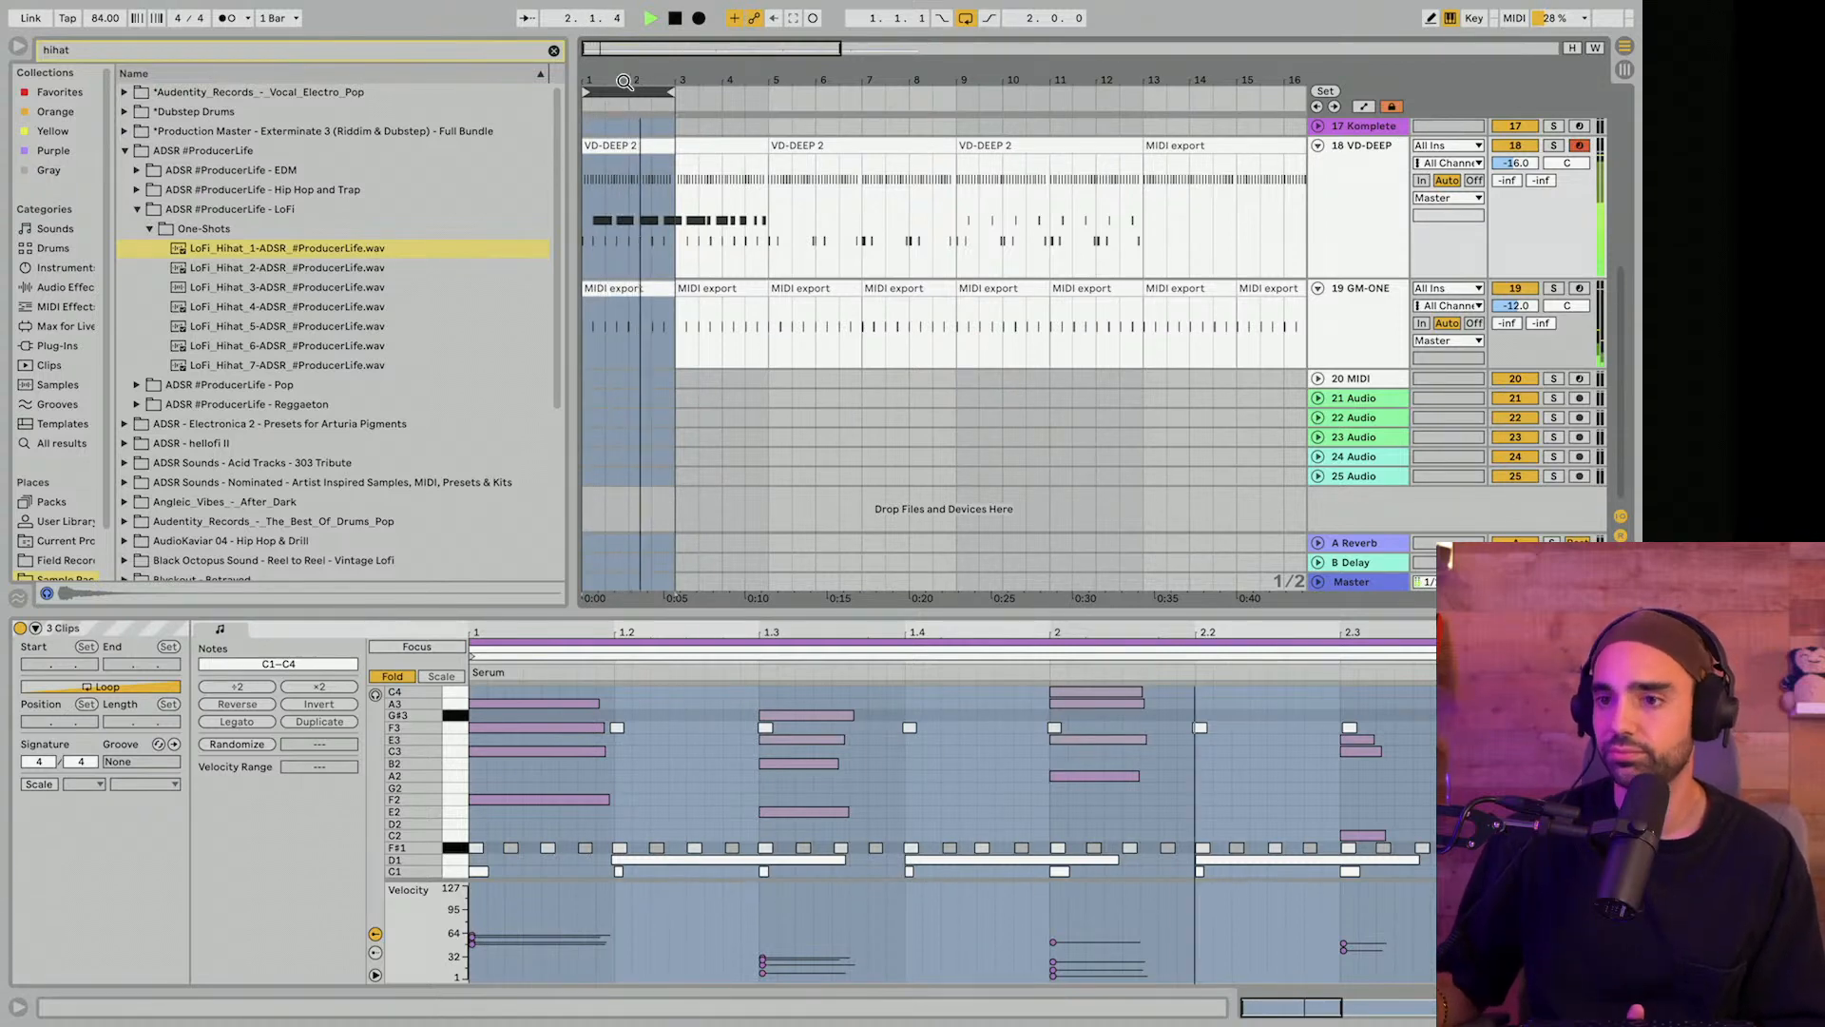
key("space")
Move the two-bar loop to bars 3 and 4, play it, and stop playback.
left_click_drag(622, 92, 717, 94)
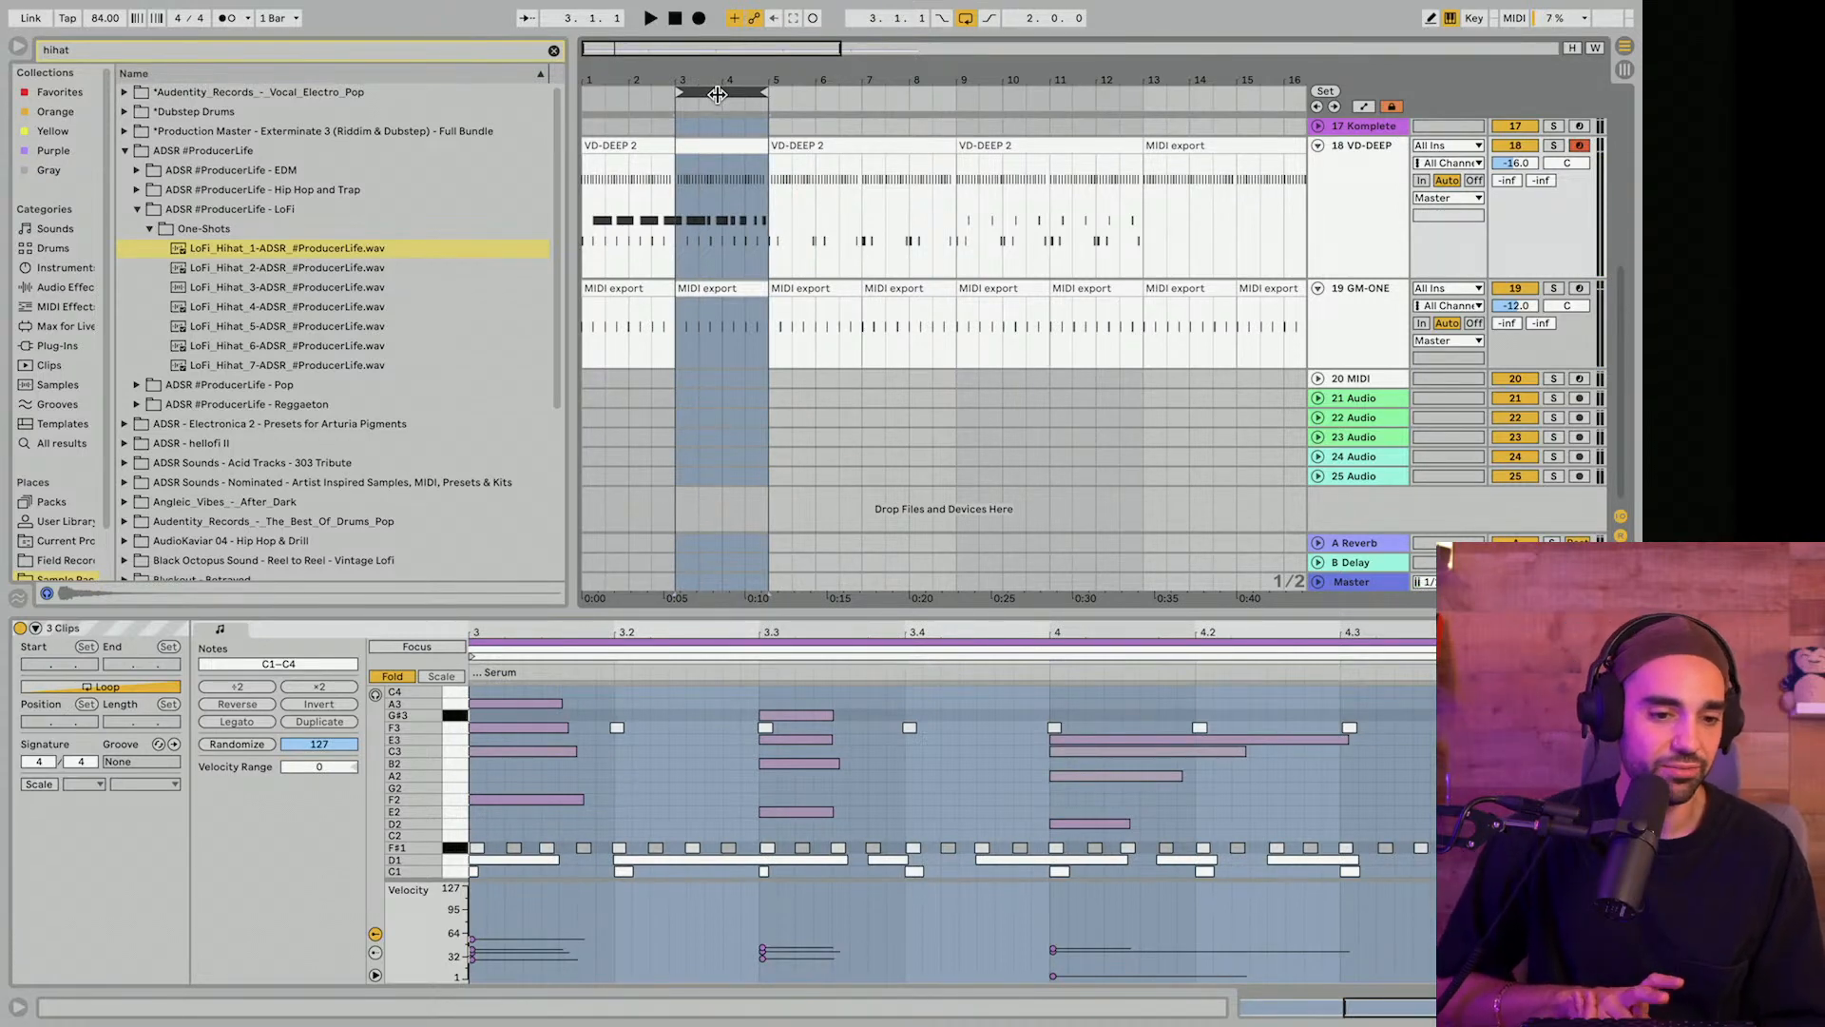
key("space")
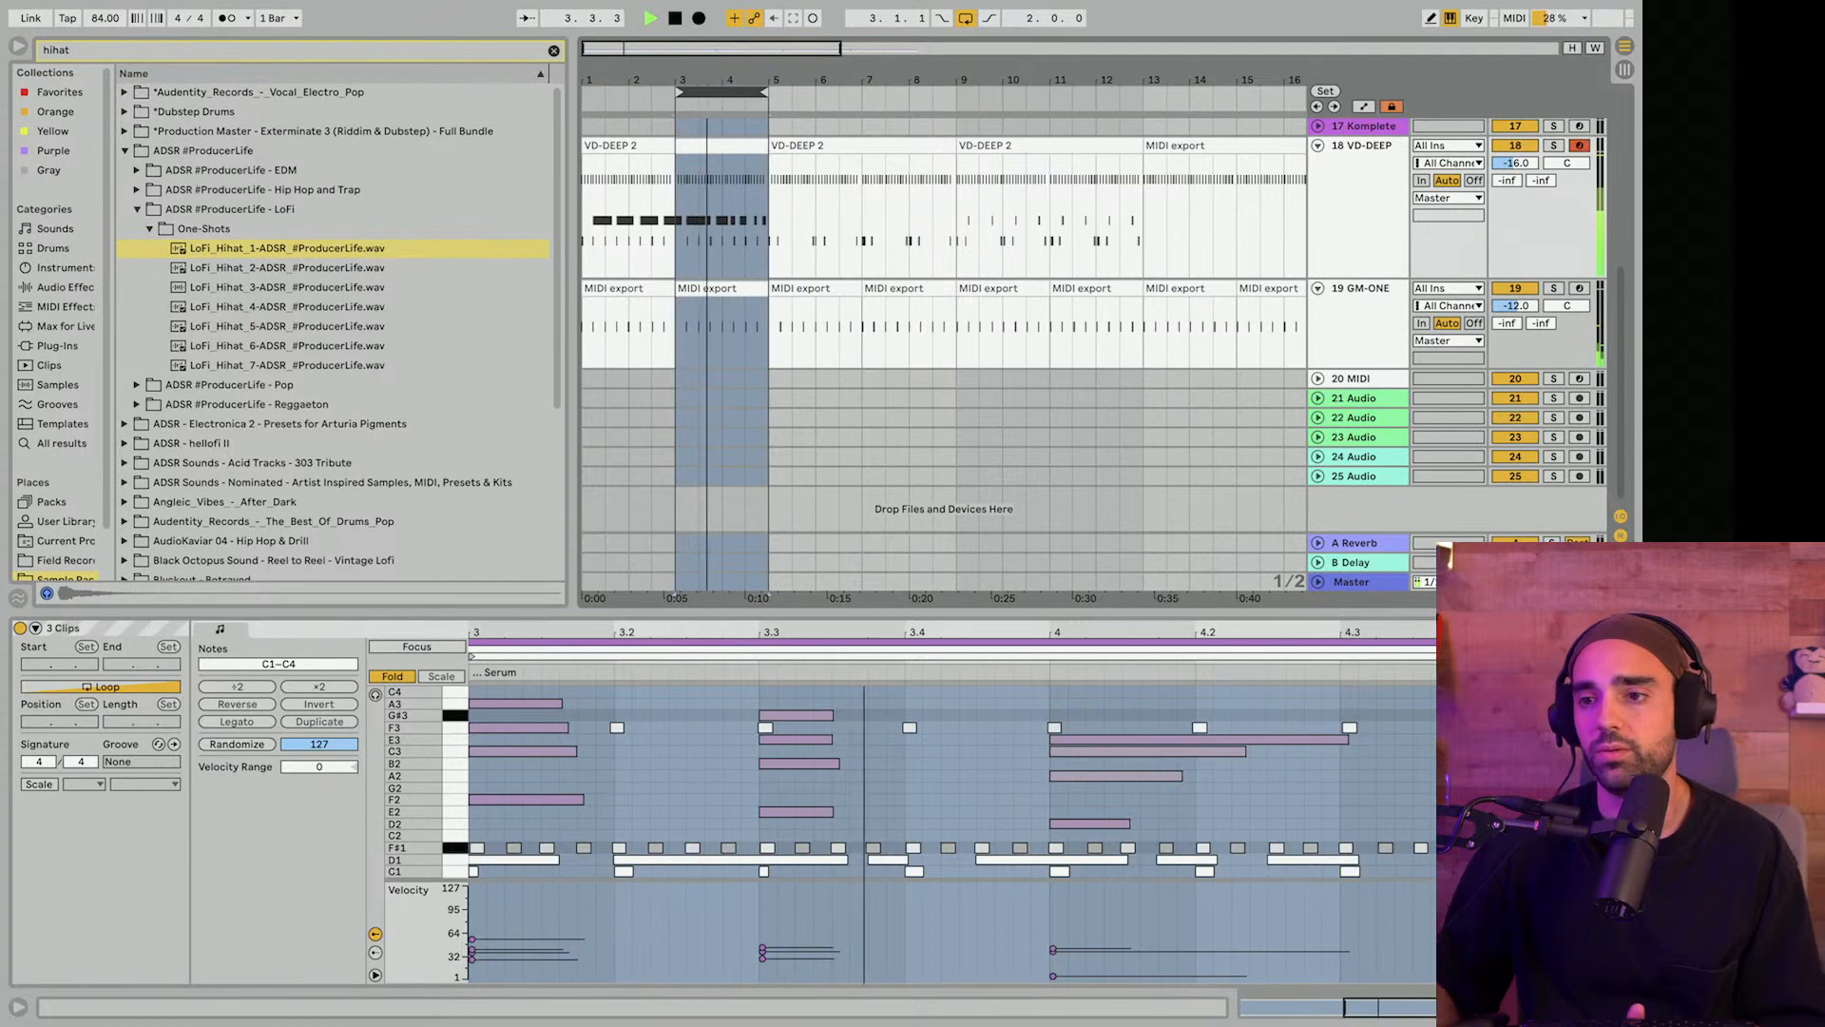
scroll(718, 94, "up", 5)
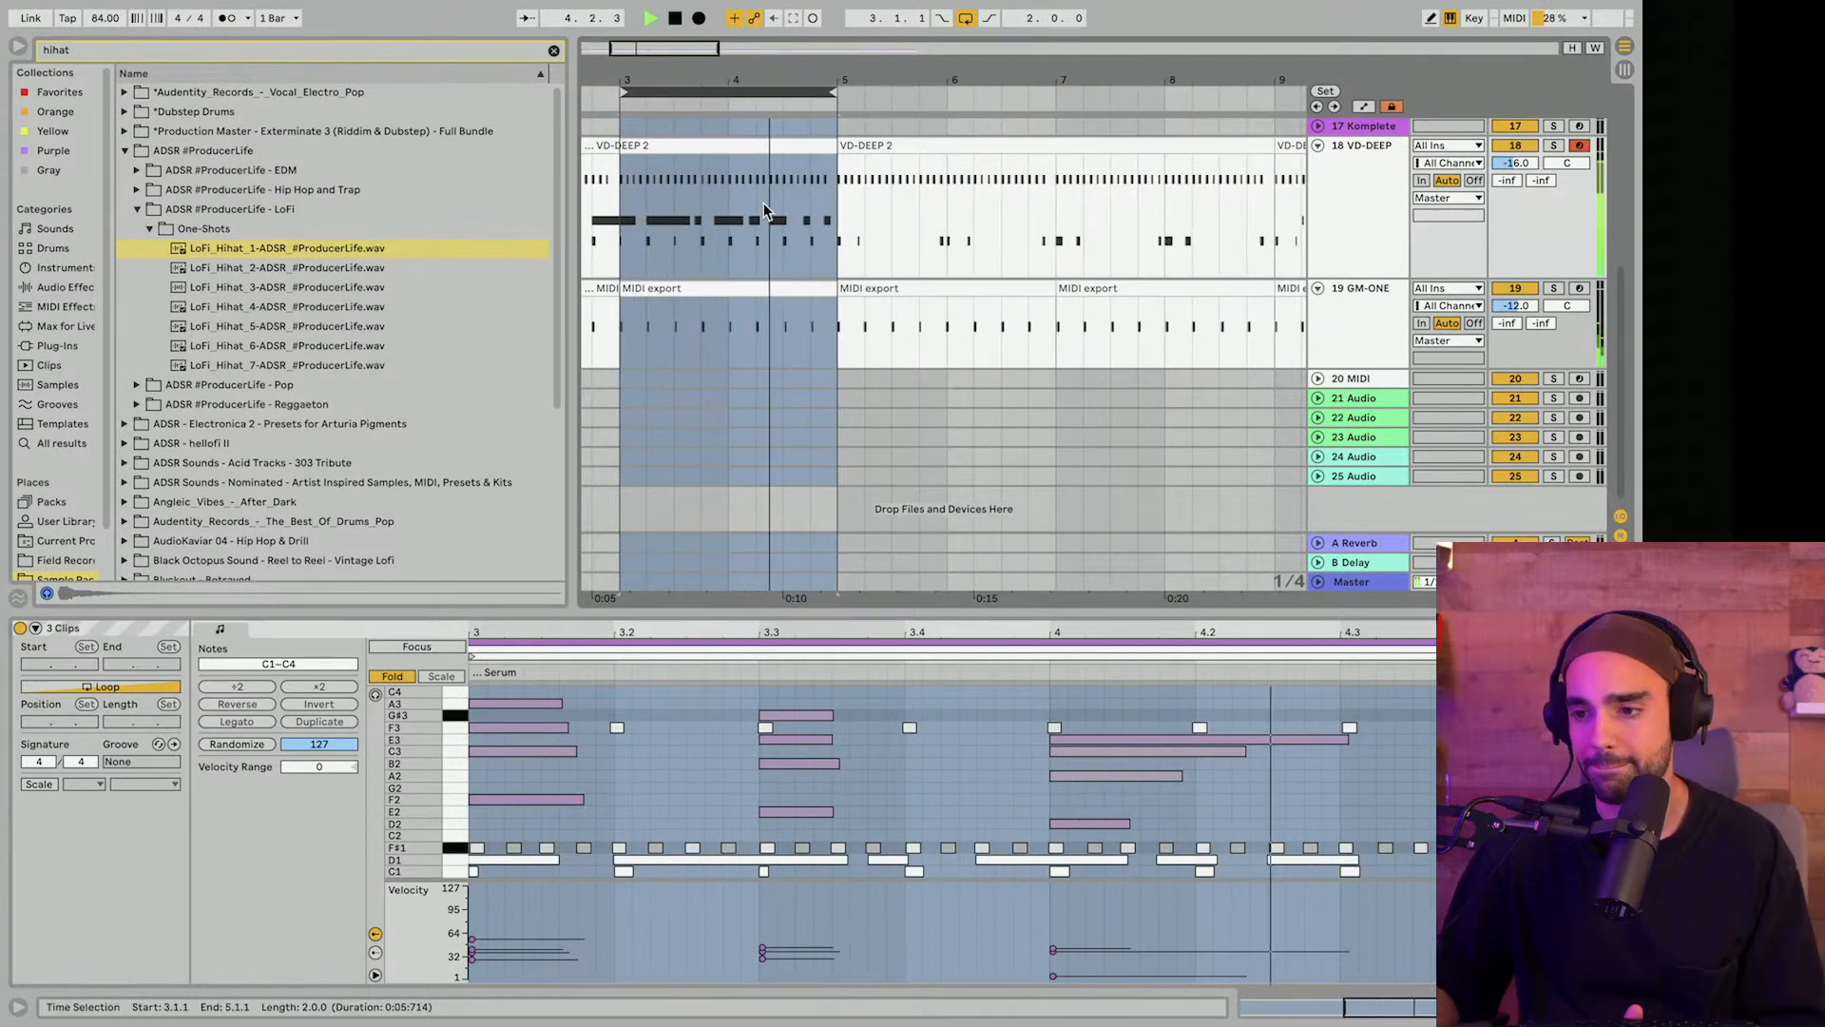
left_click_drag(766, 204, 763, 204)
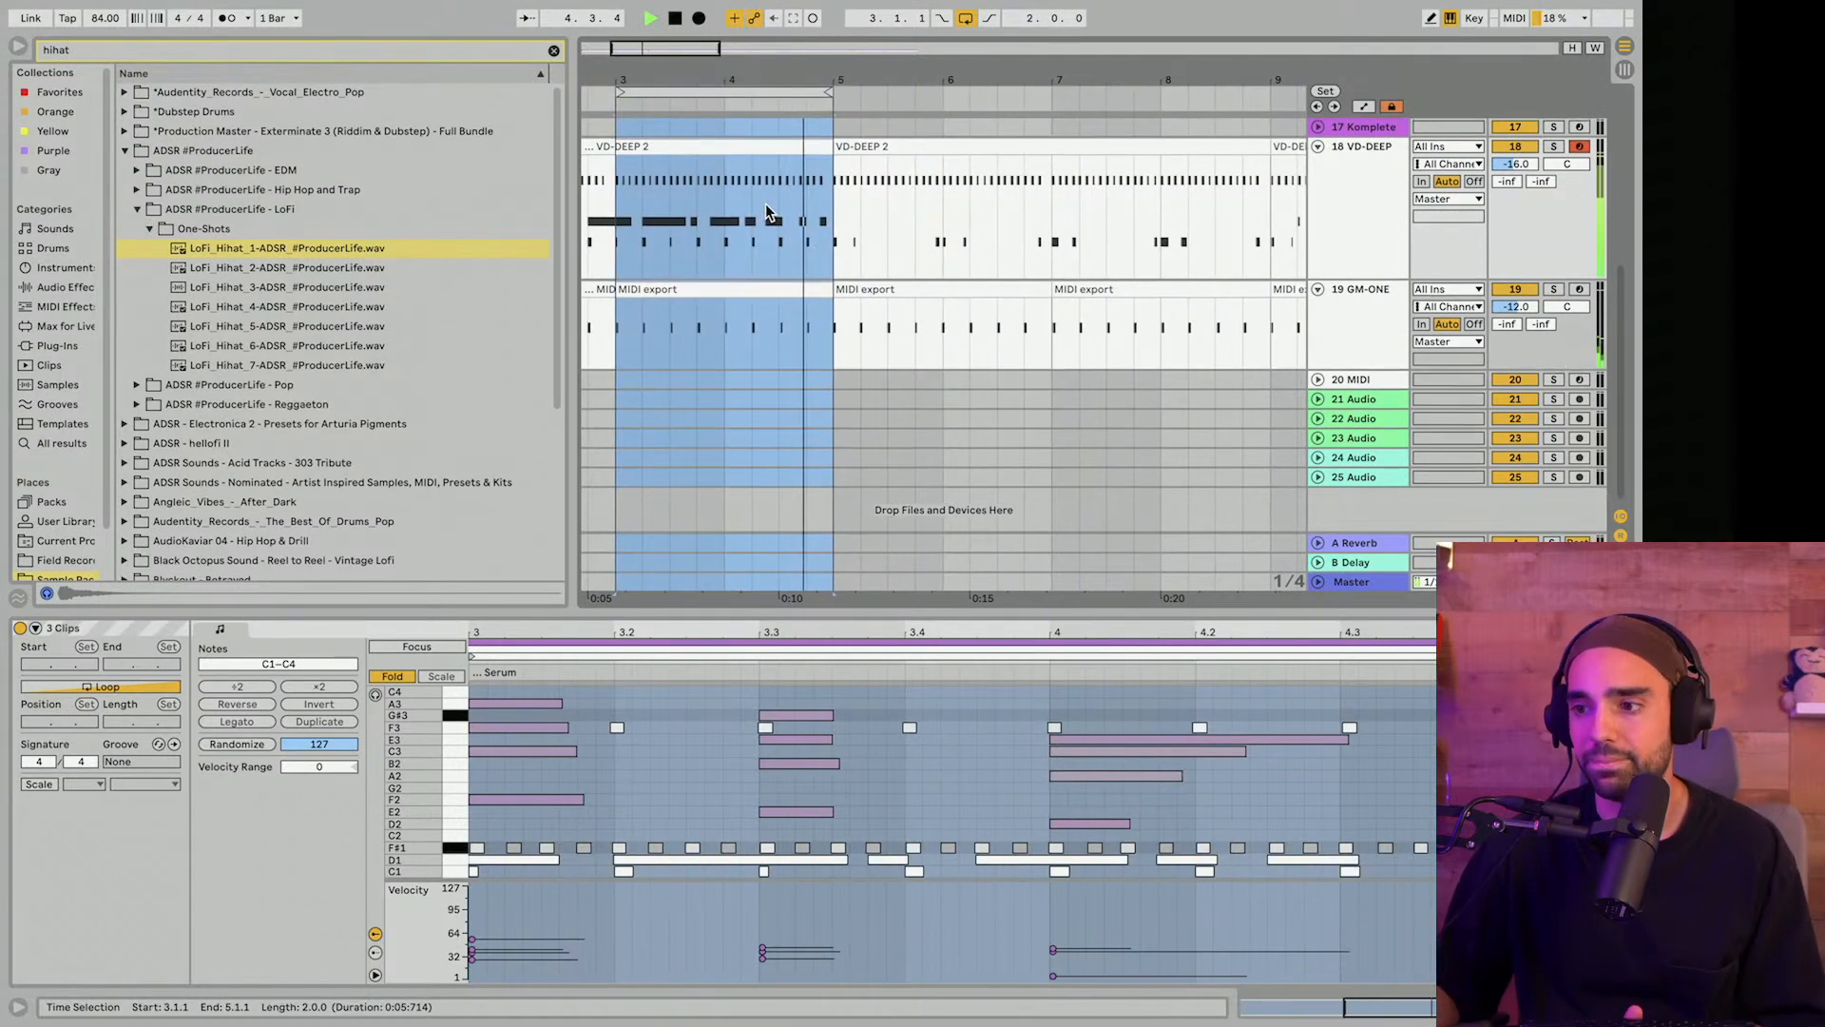
left_click(671, 152)
key("space")
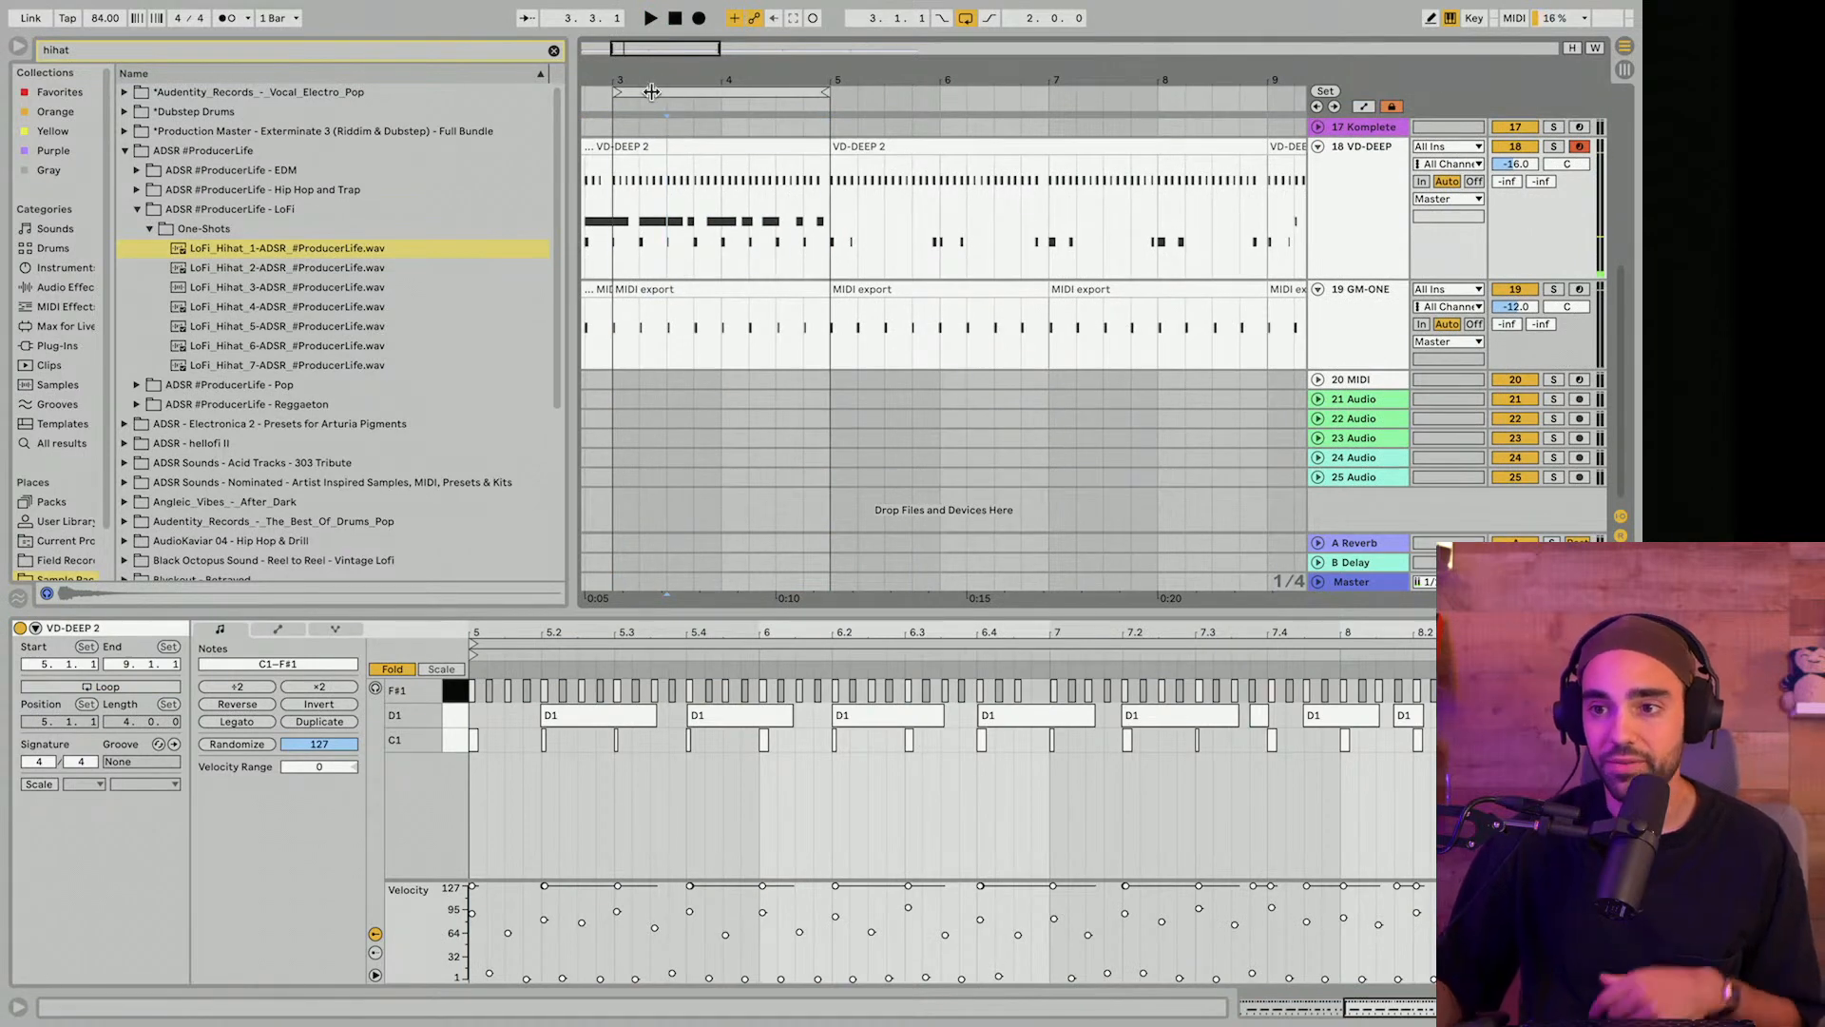
Split the VD-DEEP clip at bar 3 and open the bars 3 to 4 part in an enlarged note editor.
left_click(659, 87)
left_click(663, 145)
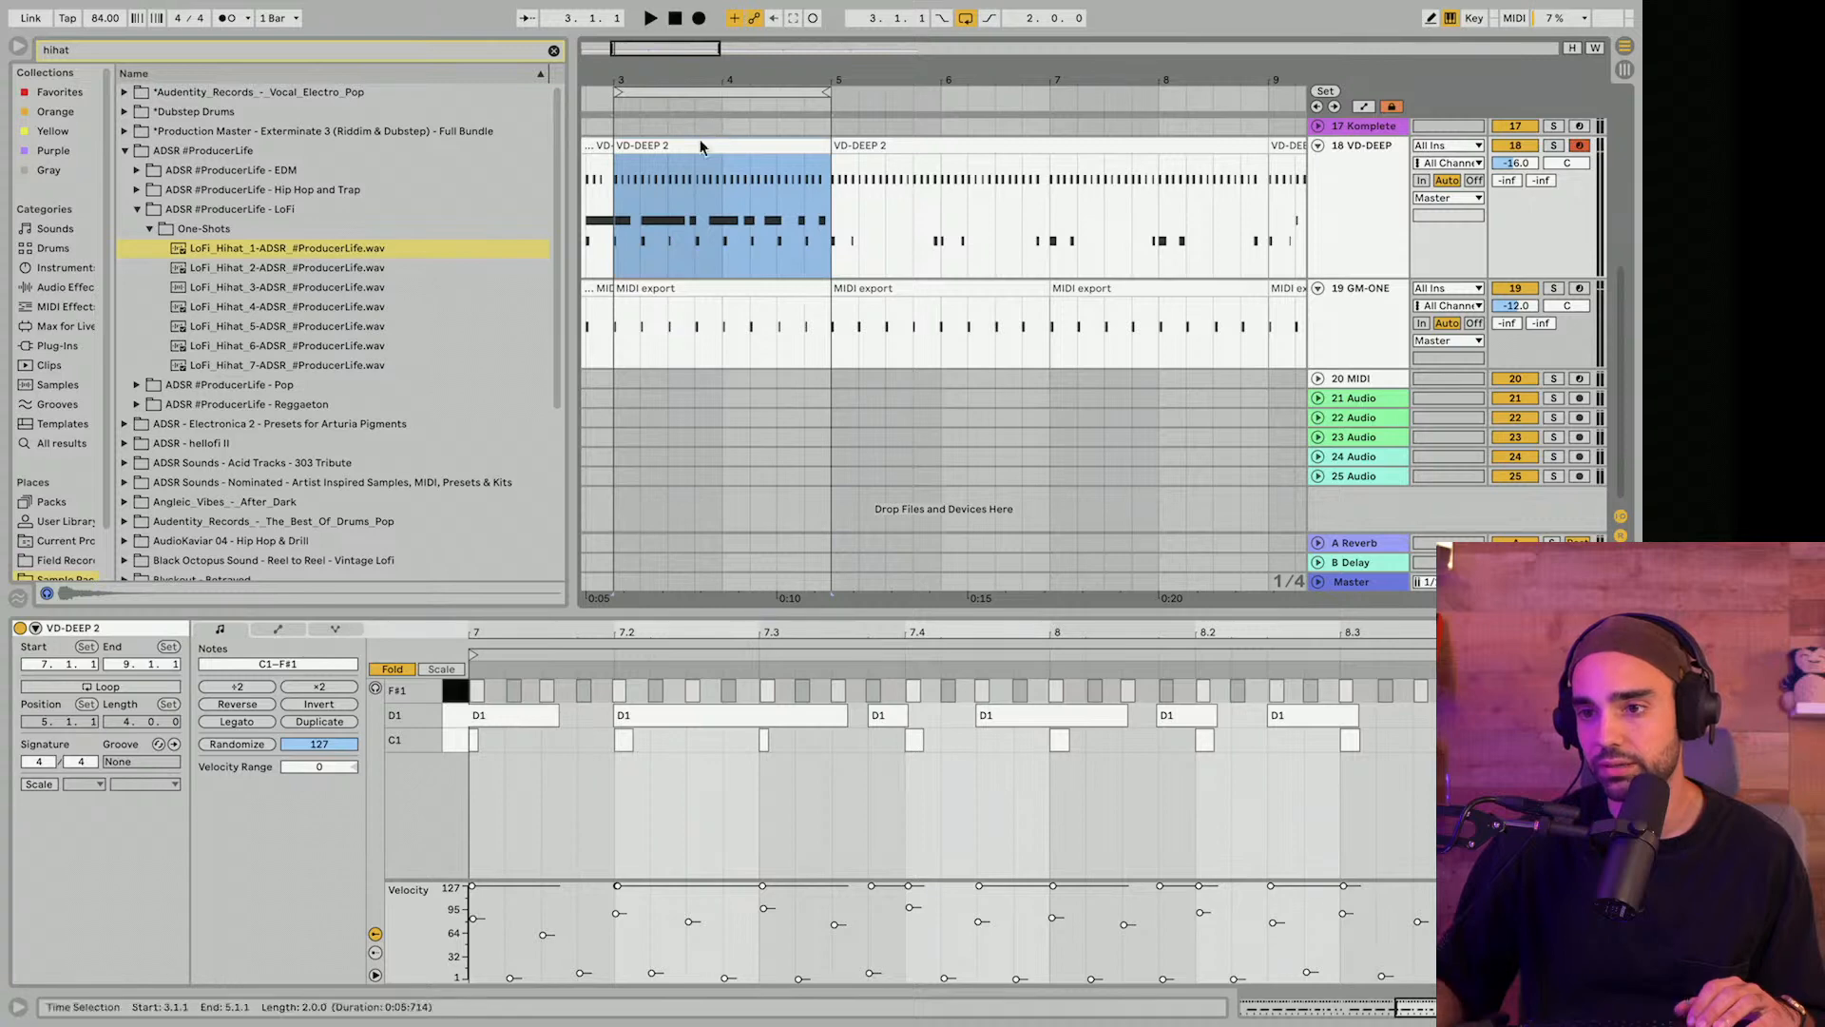
double_click(697, 146)
left_click_drag(721, 611, 722, 427)
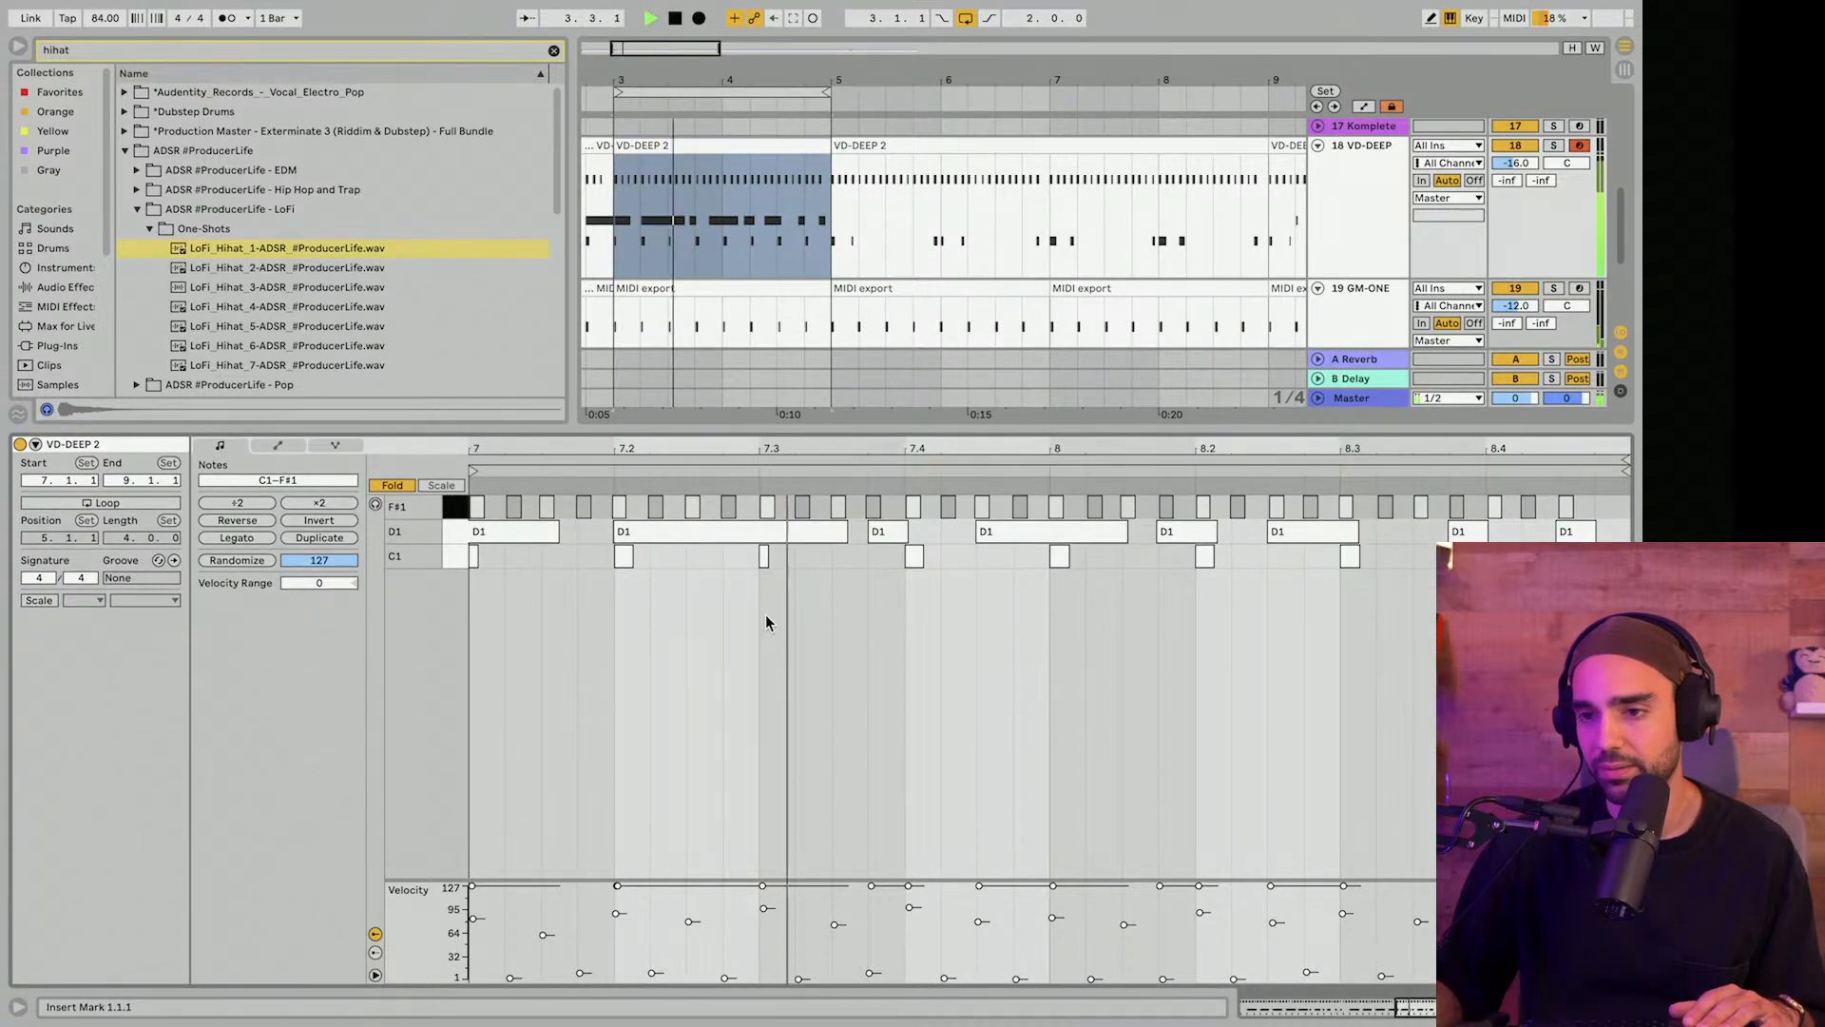
Delete the first two long D1 notes from the bars 3 to 4 VD-DEEP clip.
left_click_drag(837, 551, 497, 529)
left_click(693, 538)
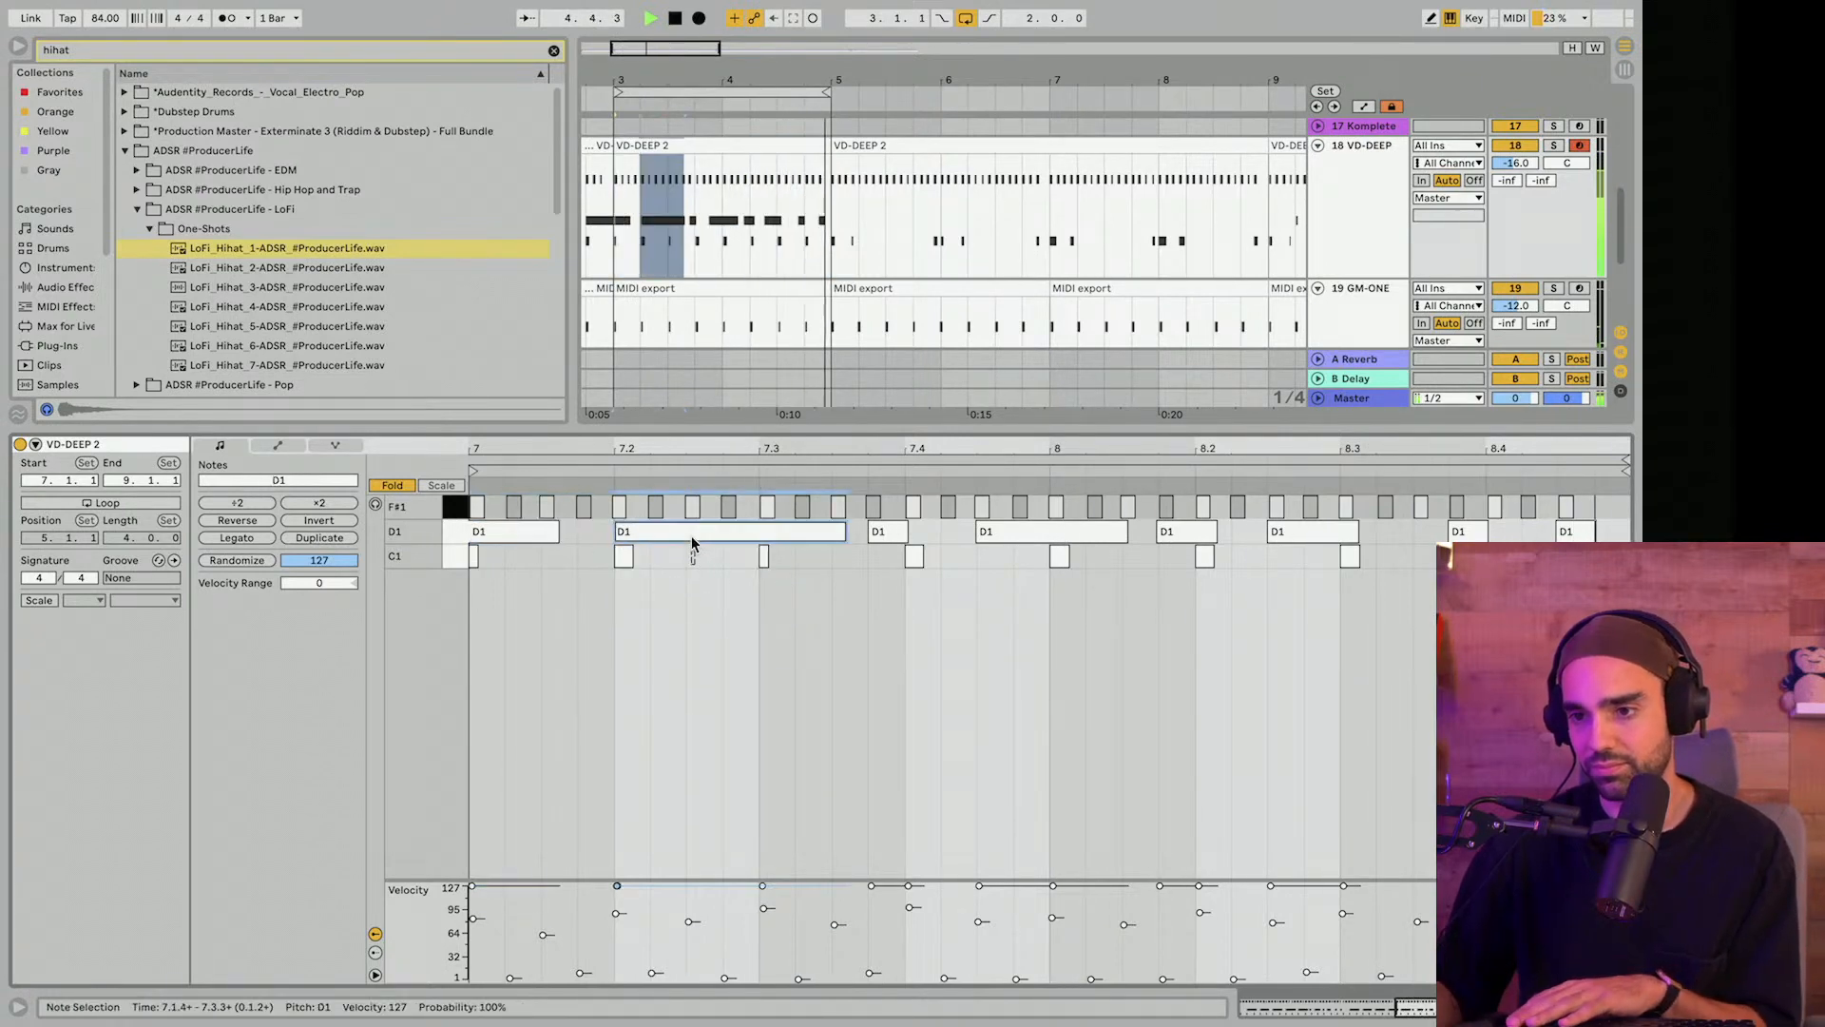
key("Delete")
left_click(547, 538)
key("Delete")
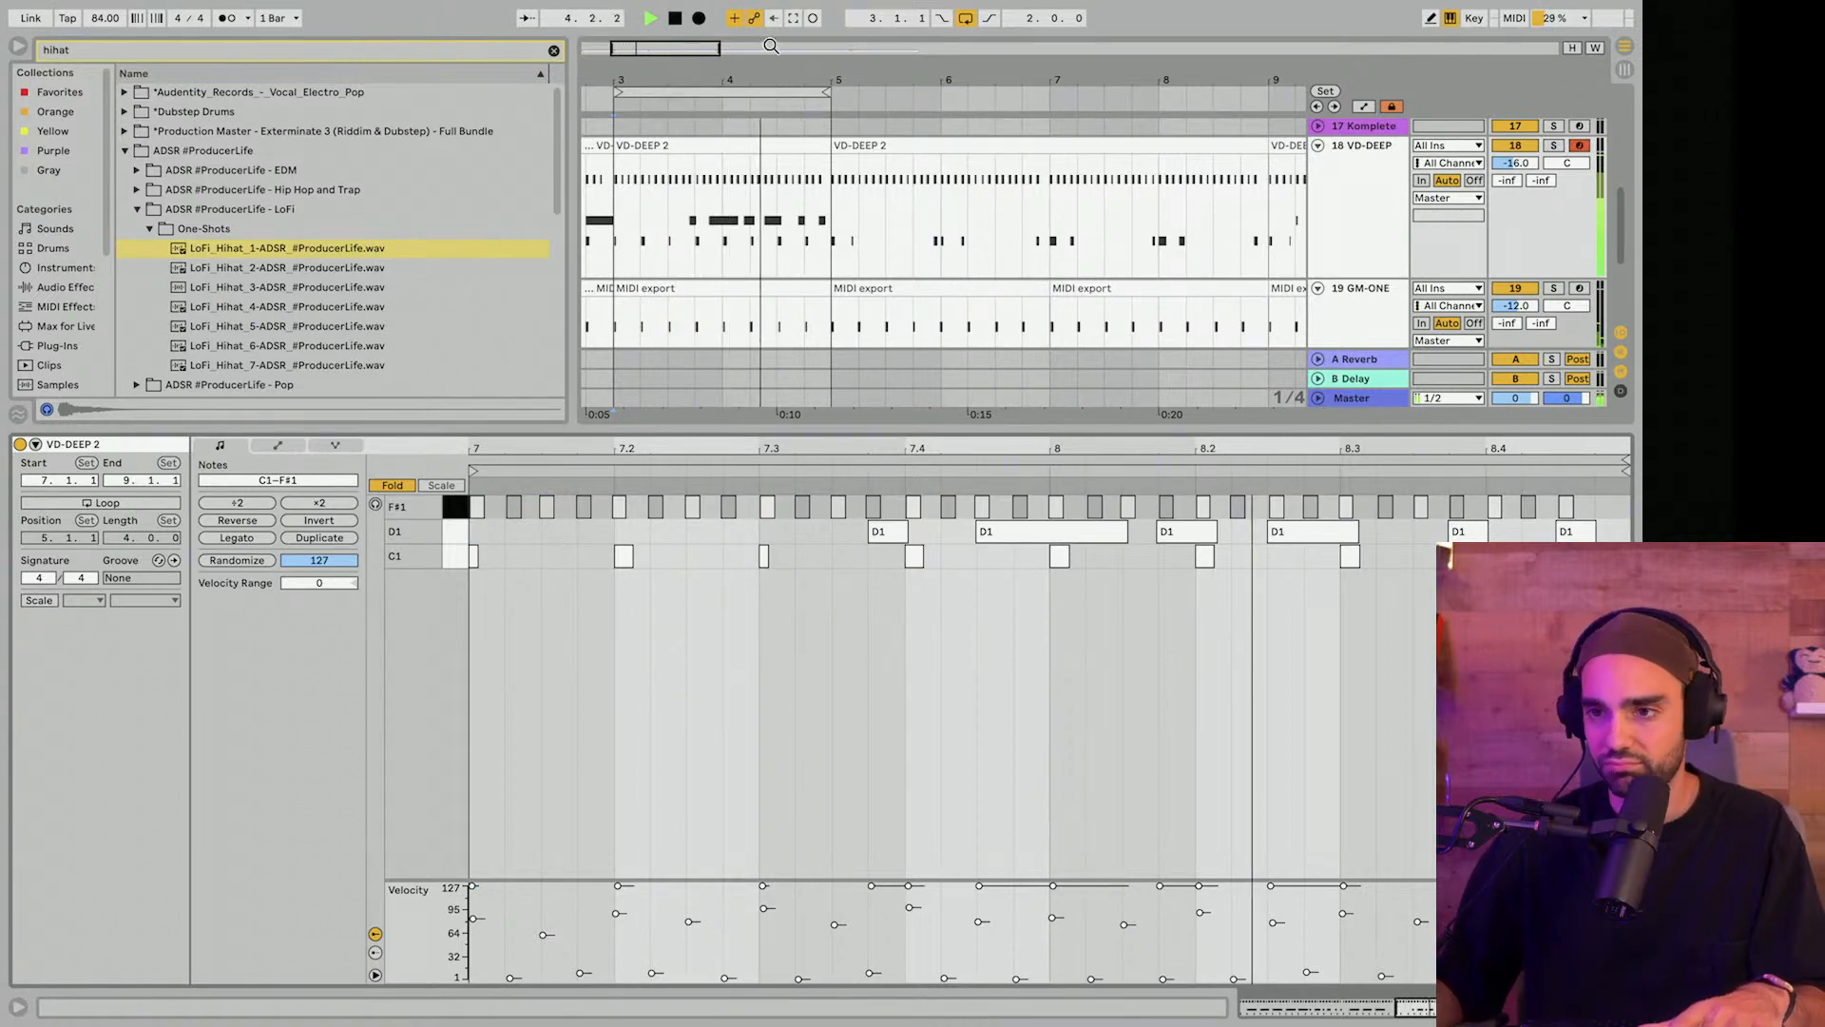
Record two short D1 notes in the first half of bar 3 and open the recorded clip in the note editor.
left_click(701, 20)
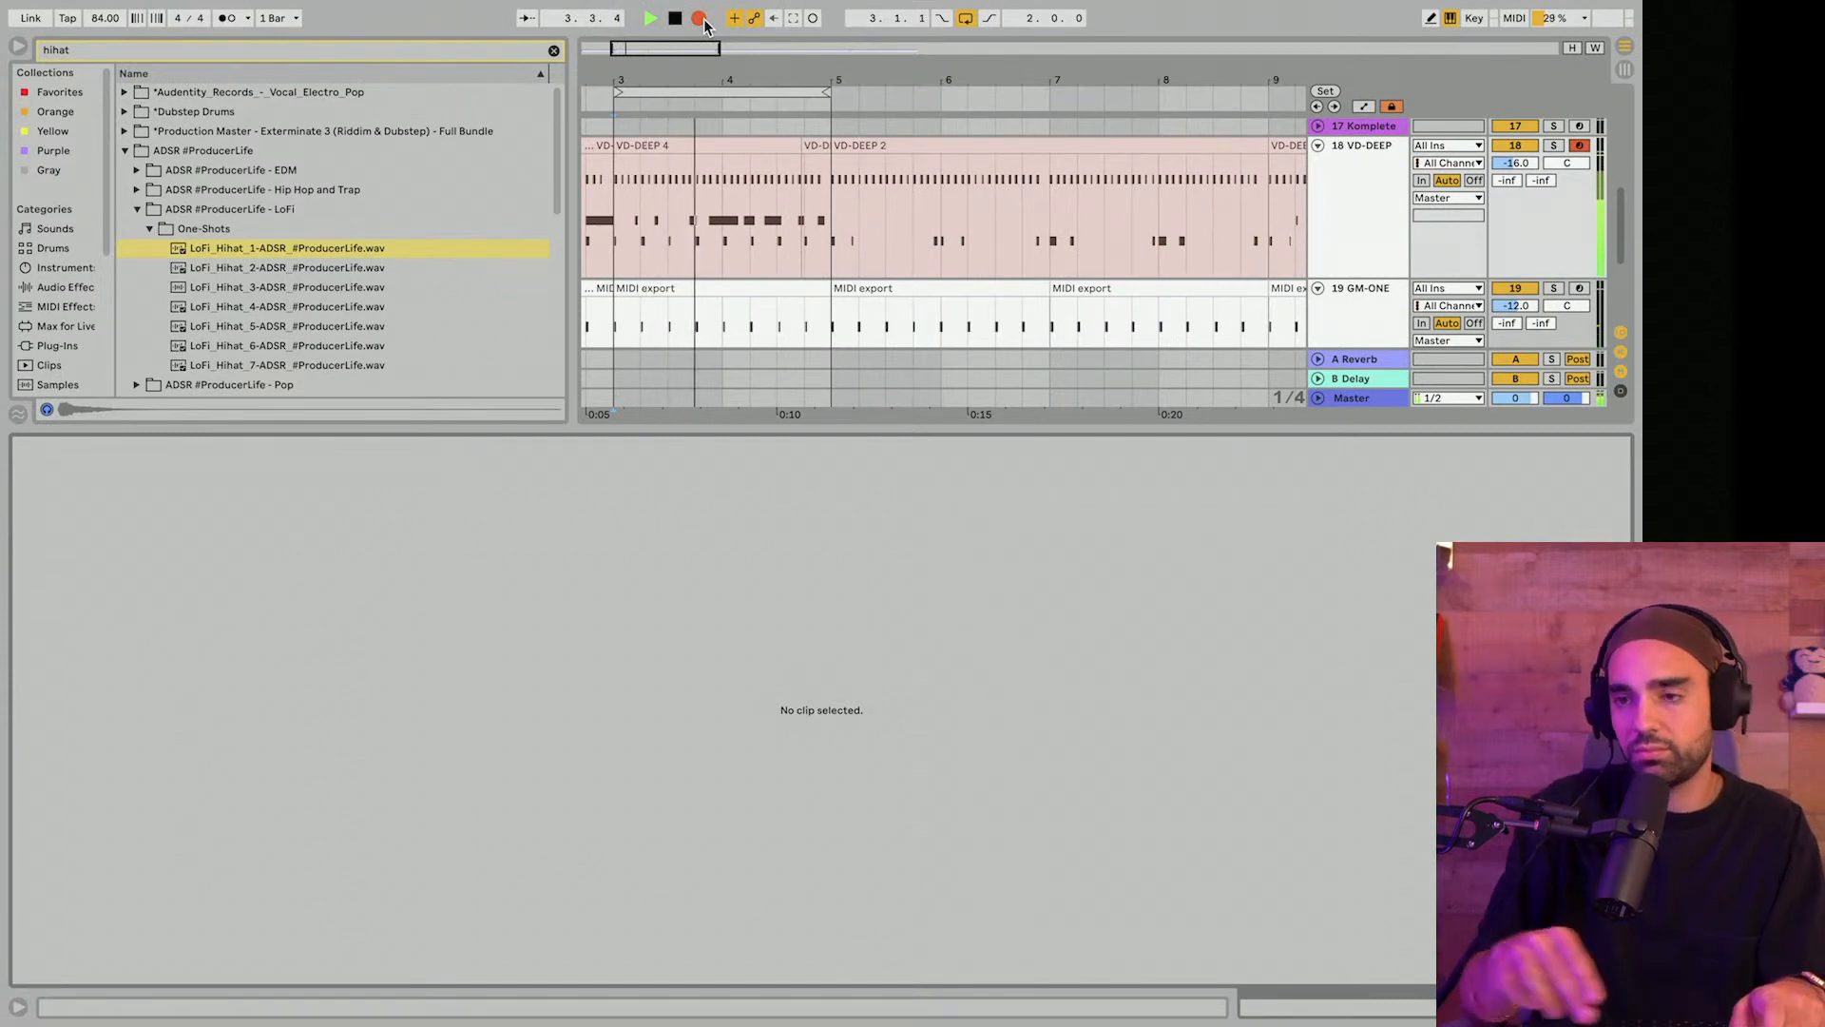
left_click(702, 21)
double_click(676, 145)
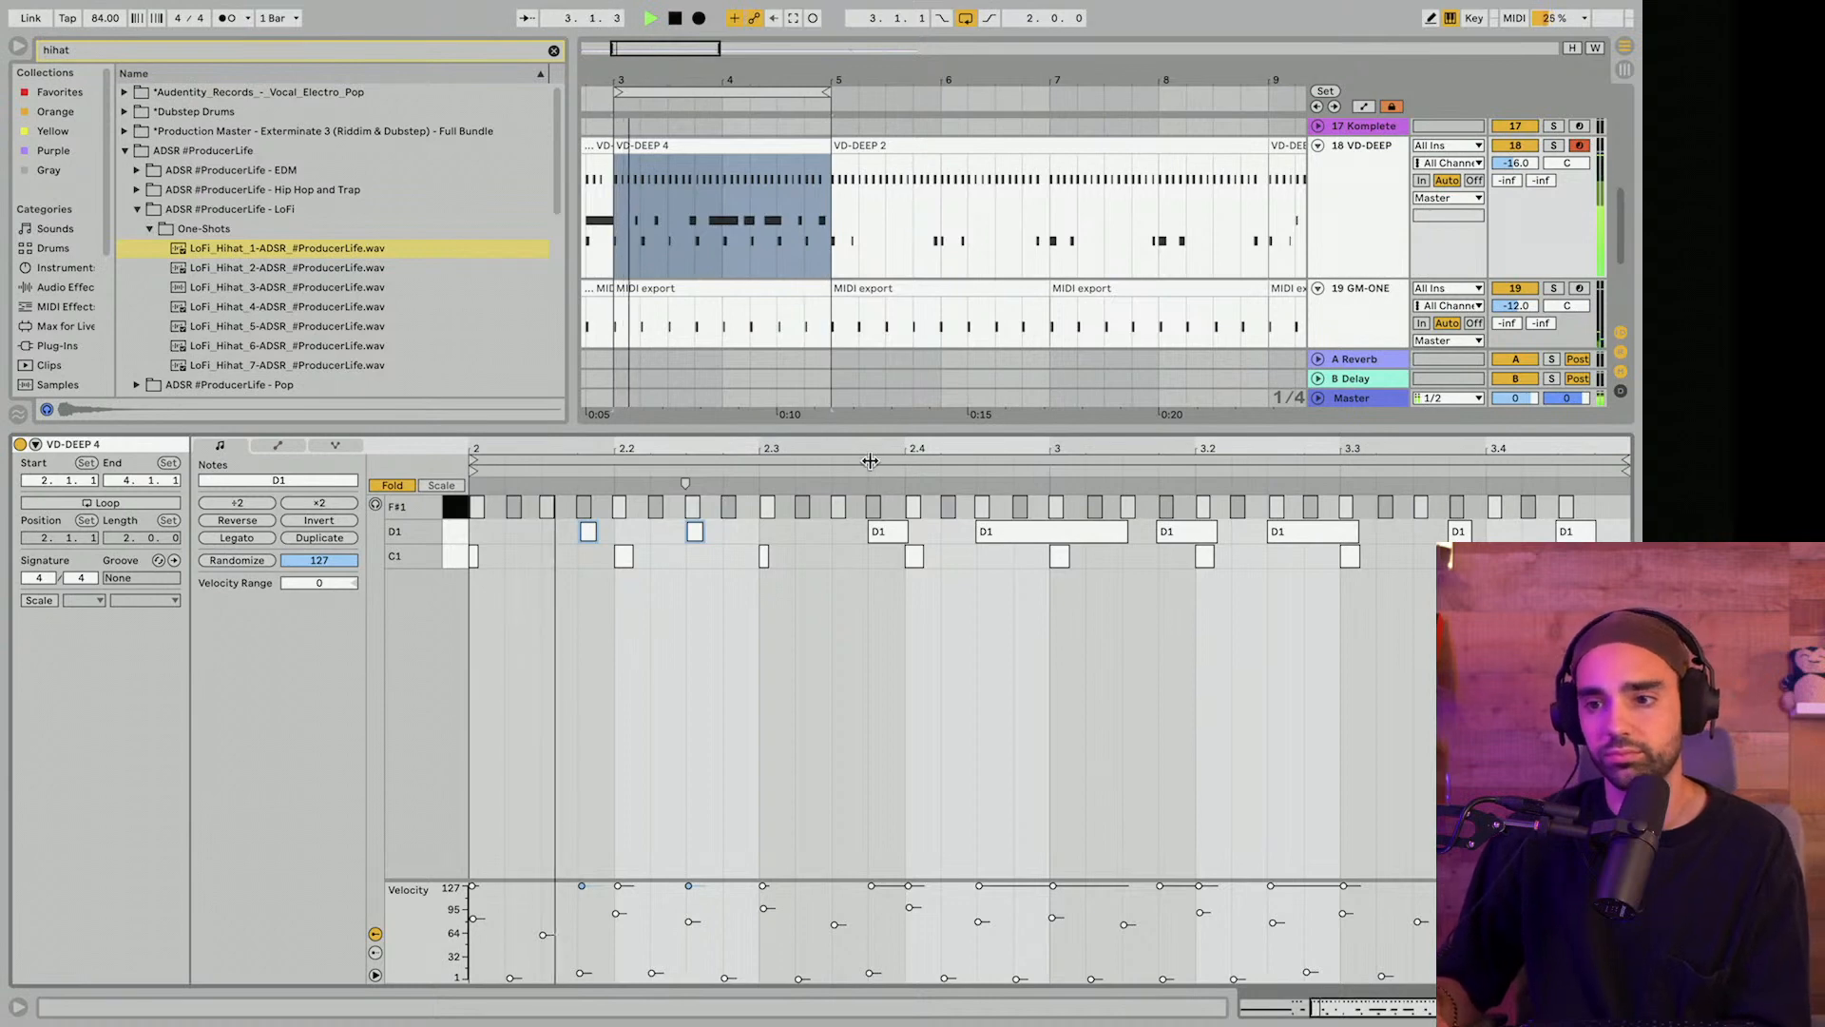
left_click_drag(505, 446, 559, 445)
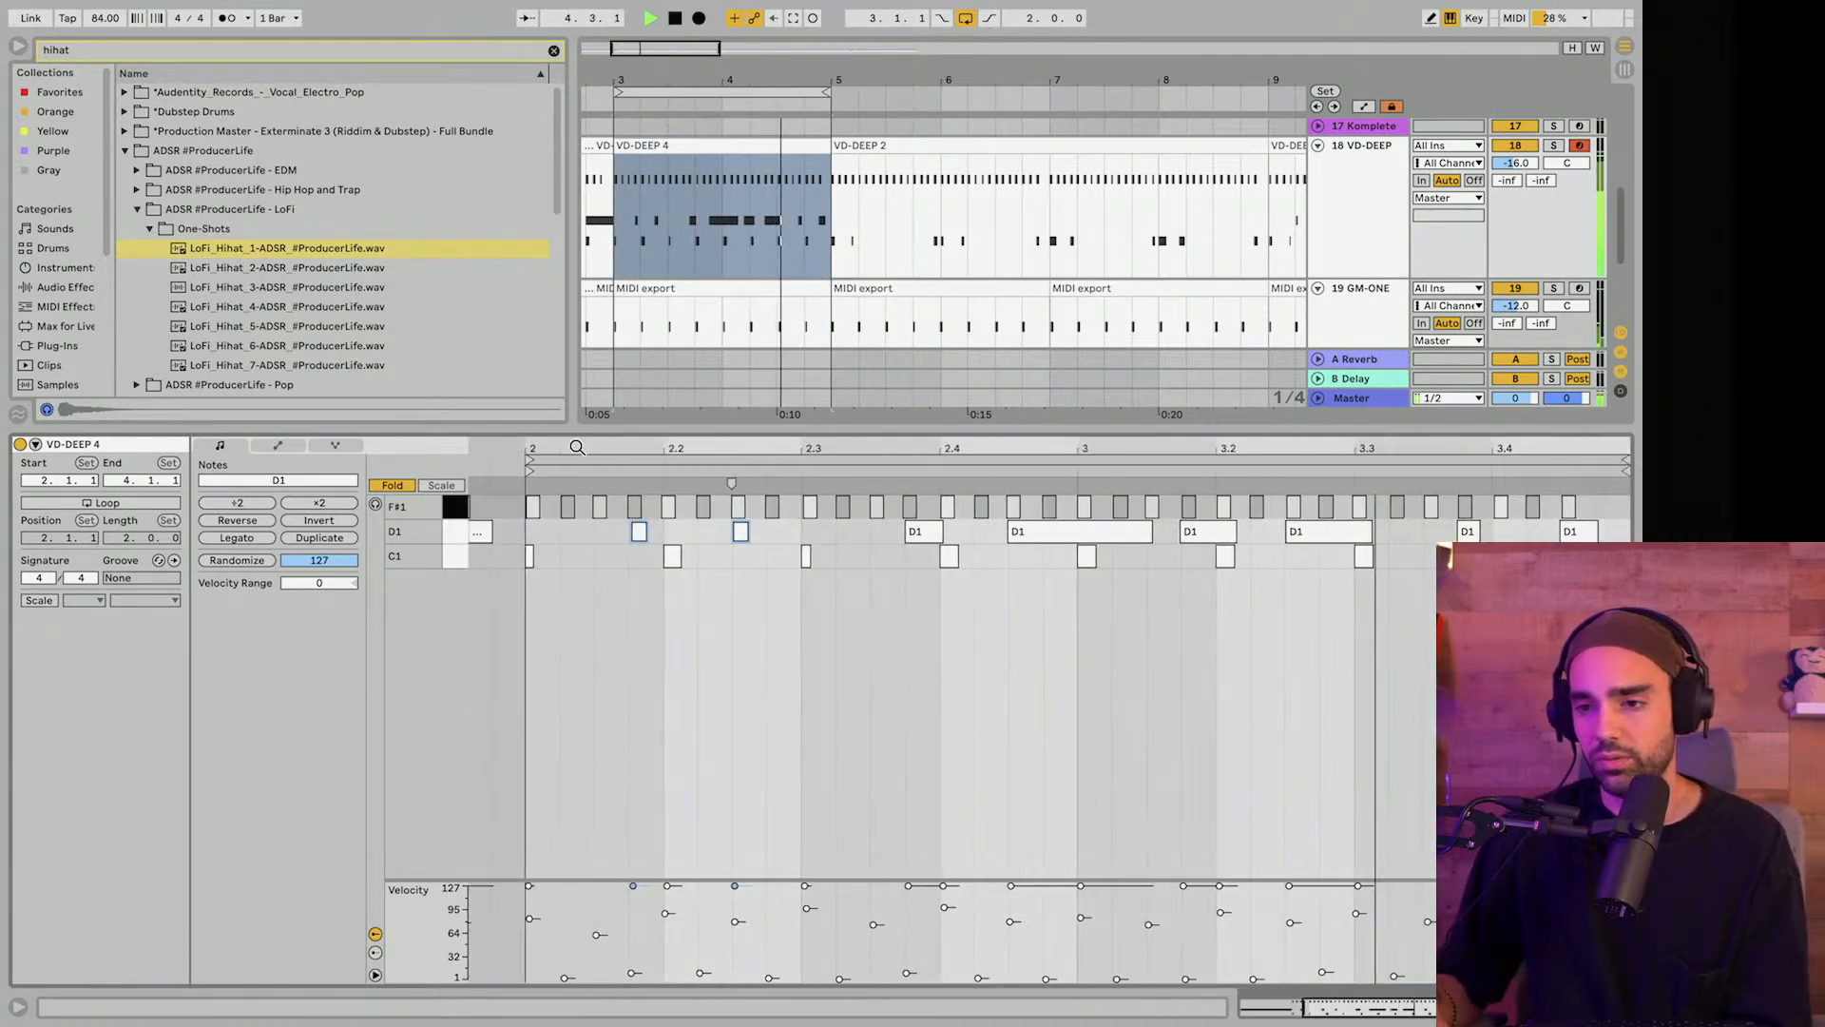
Play the bars 3 to 4 loop with the metronome on and the C1 and F#1 notes deactivated, stopping it at the end.
key("space")
left_click(226, 18)
key("space")
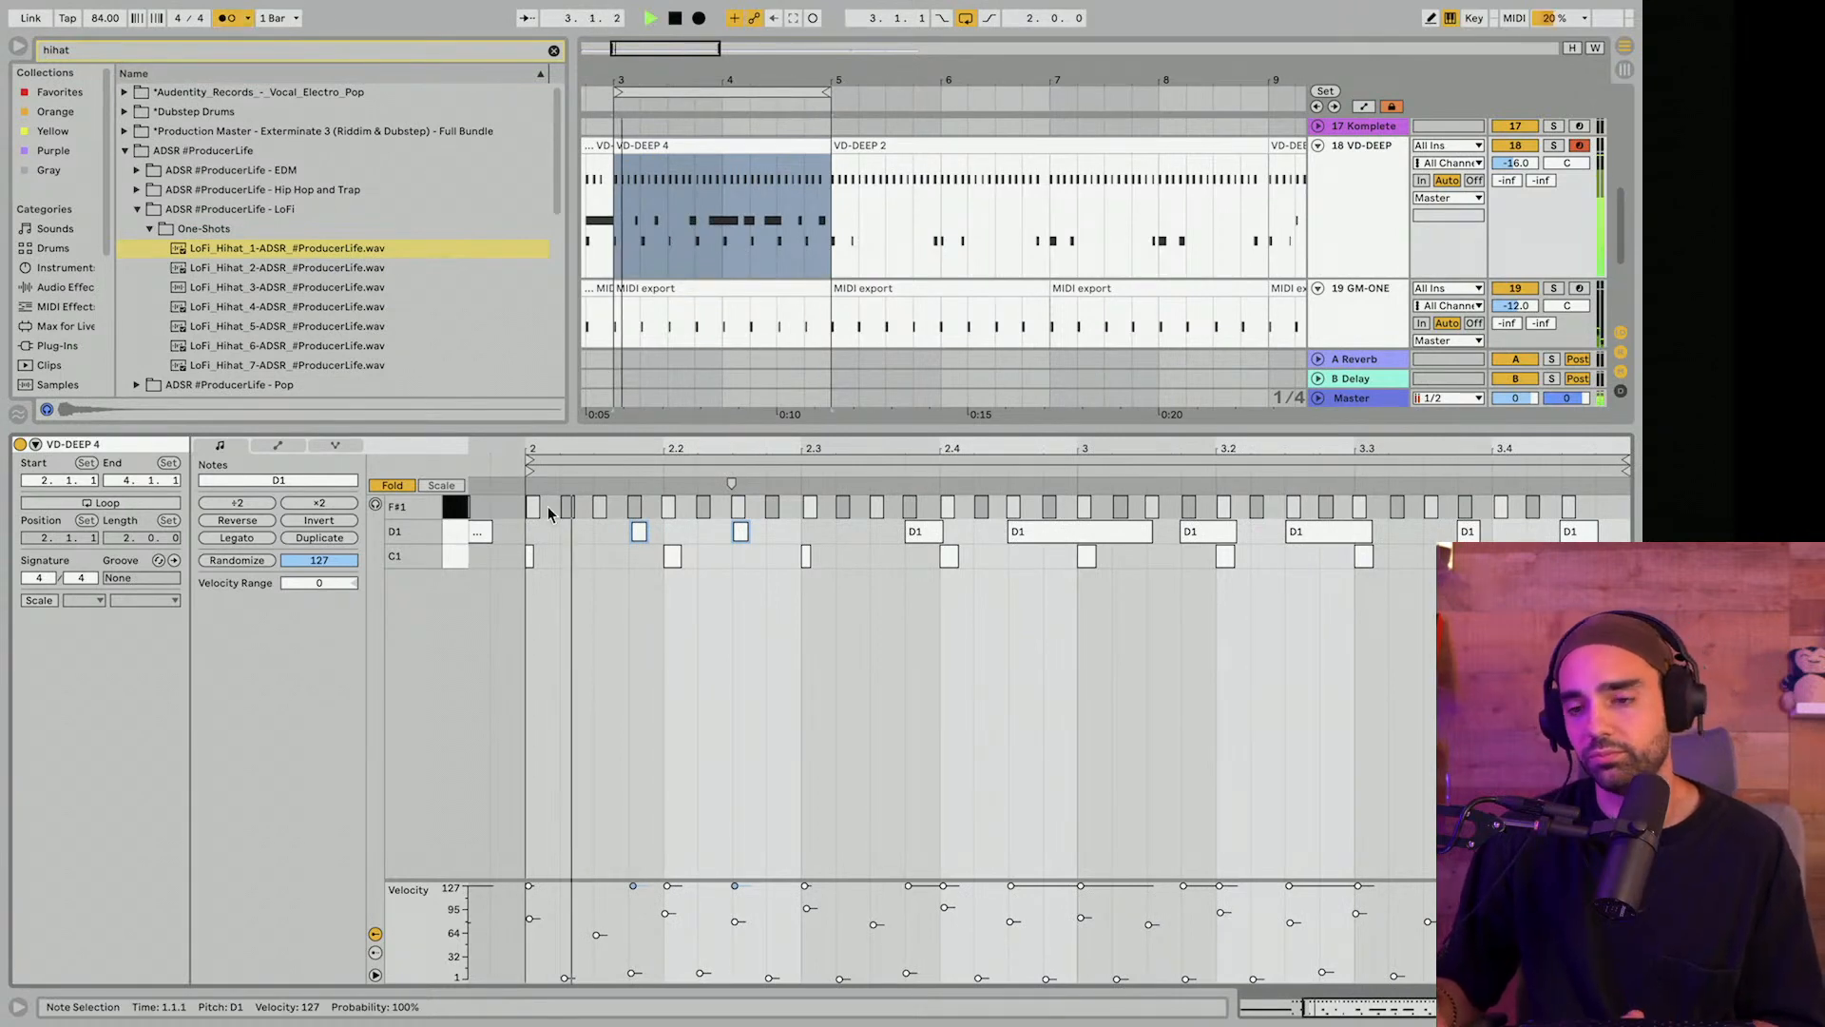
left_click(450, 559)
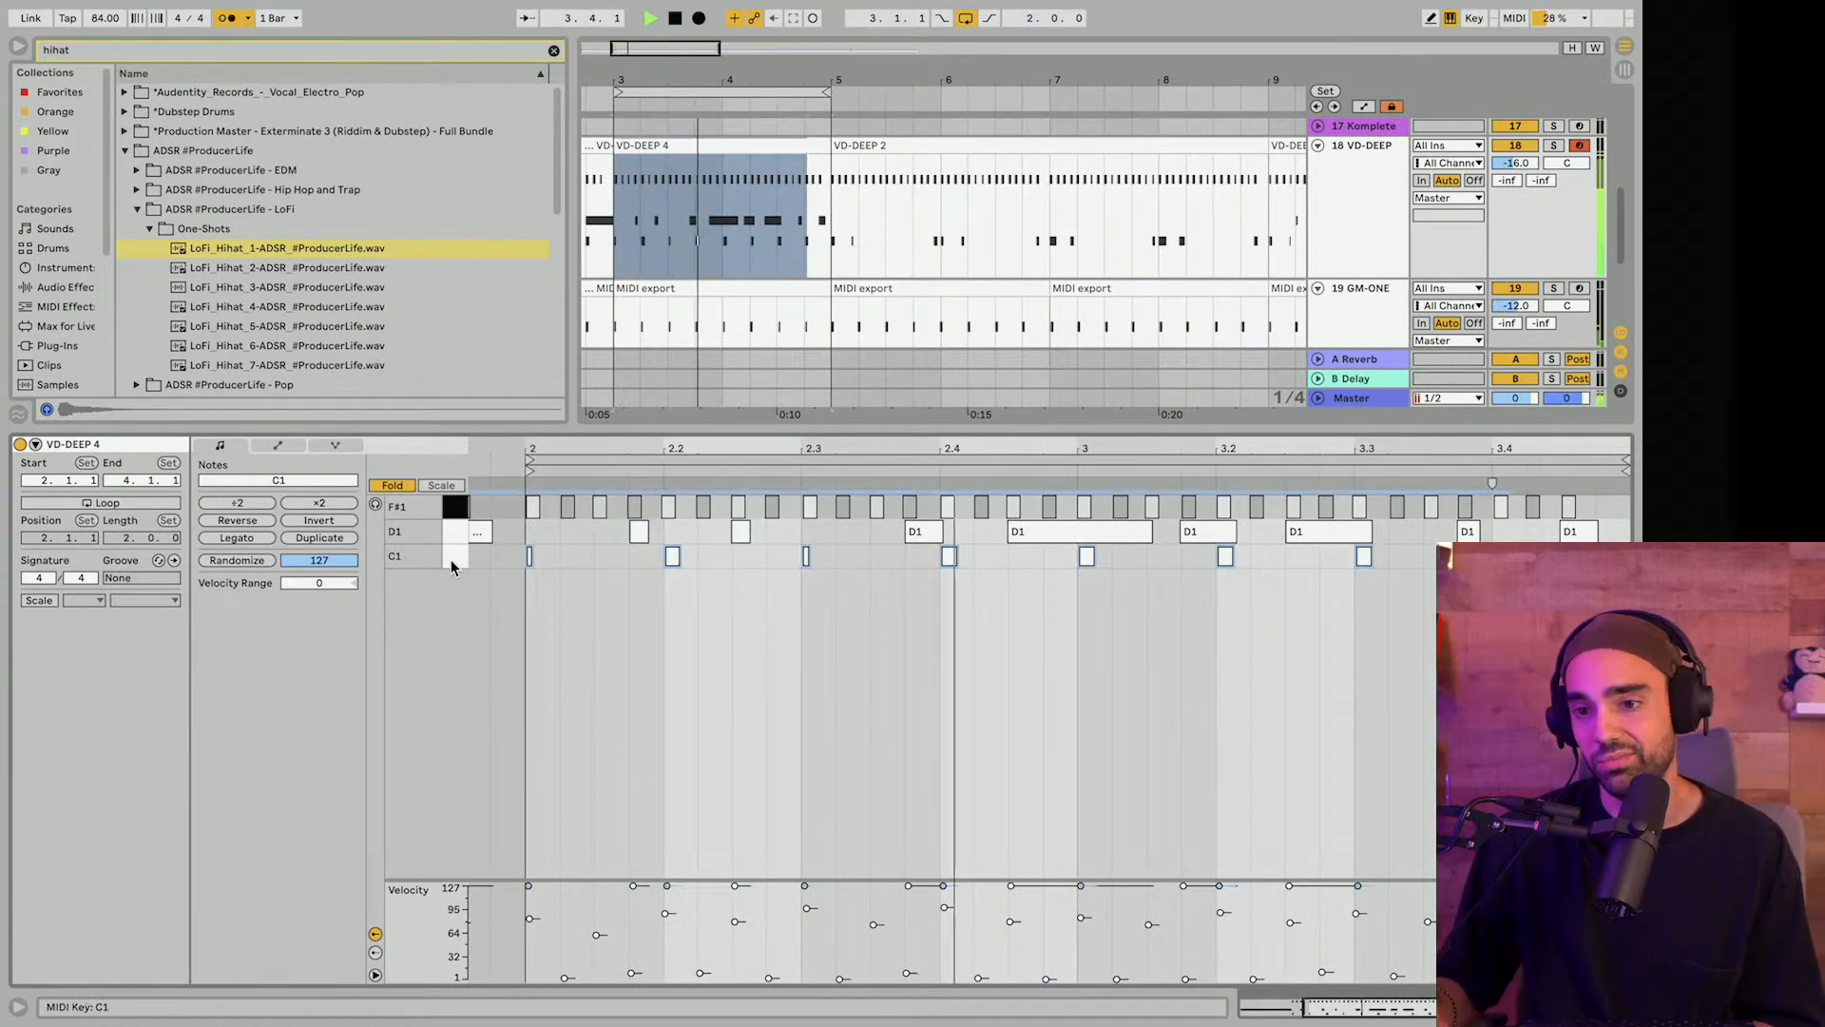
left_click(450, 516)
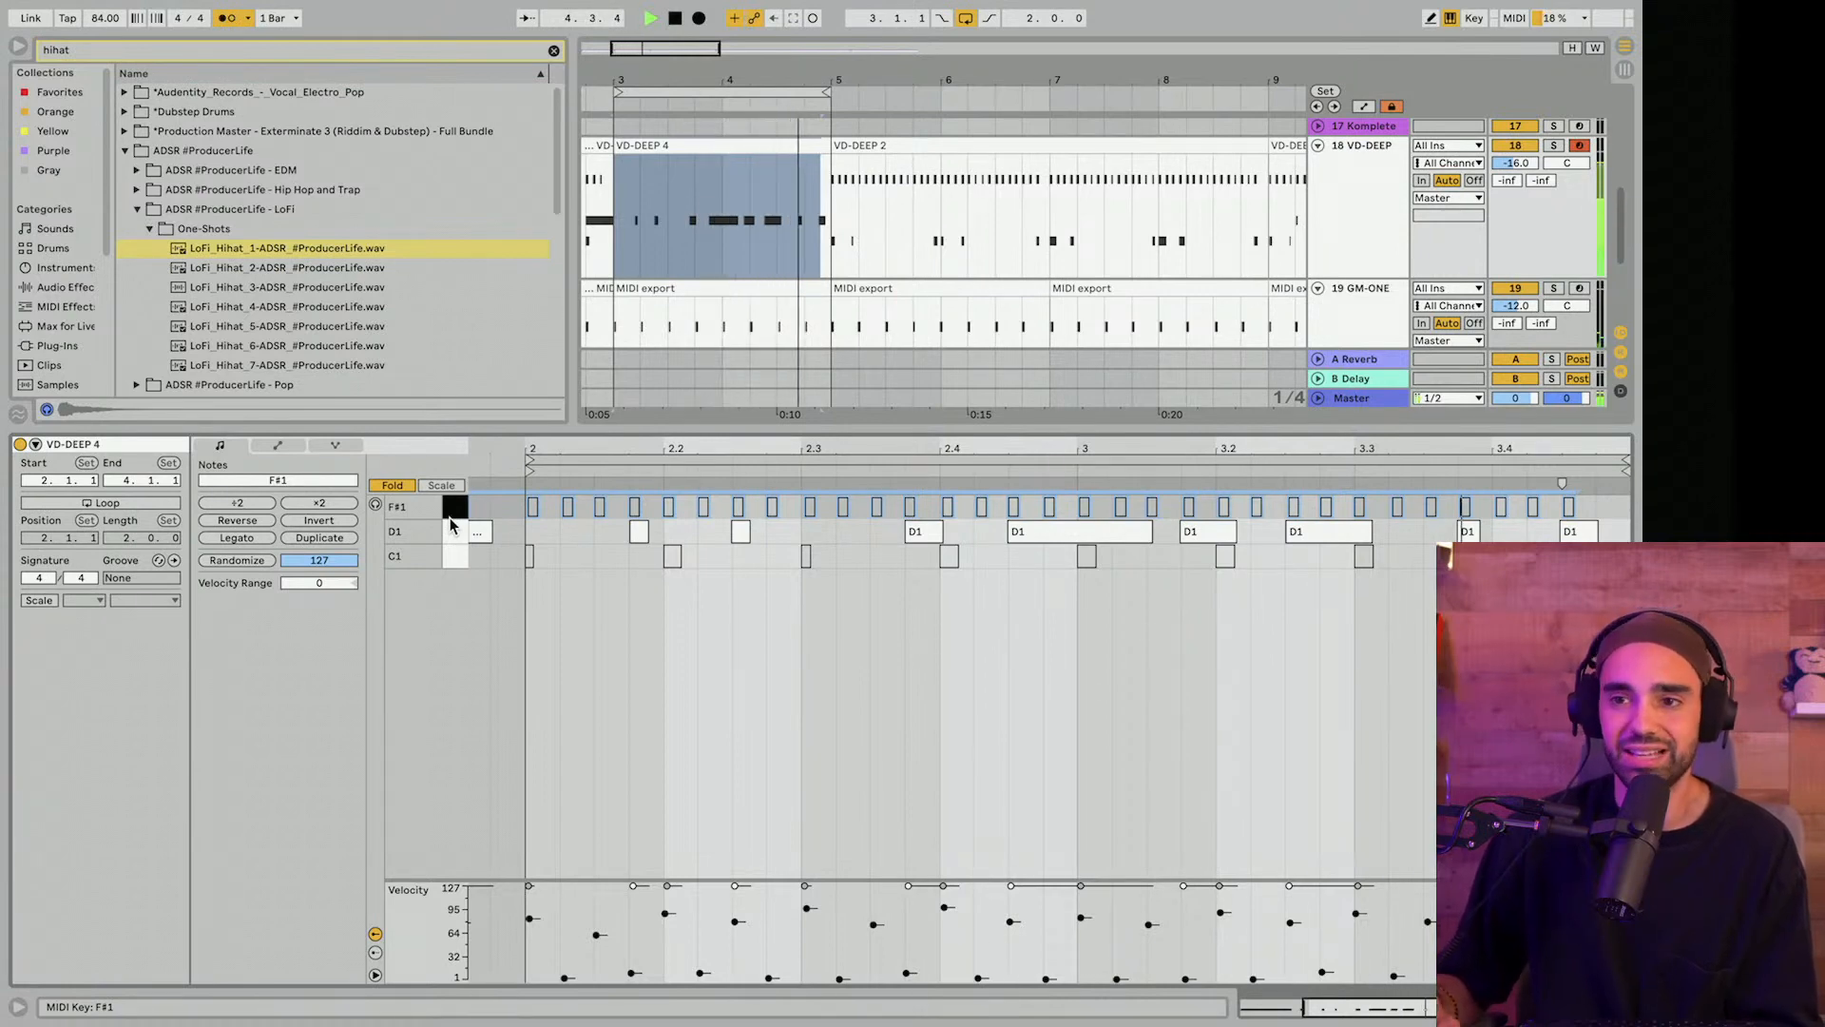
key("space")
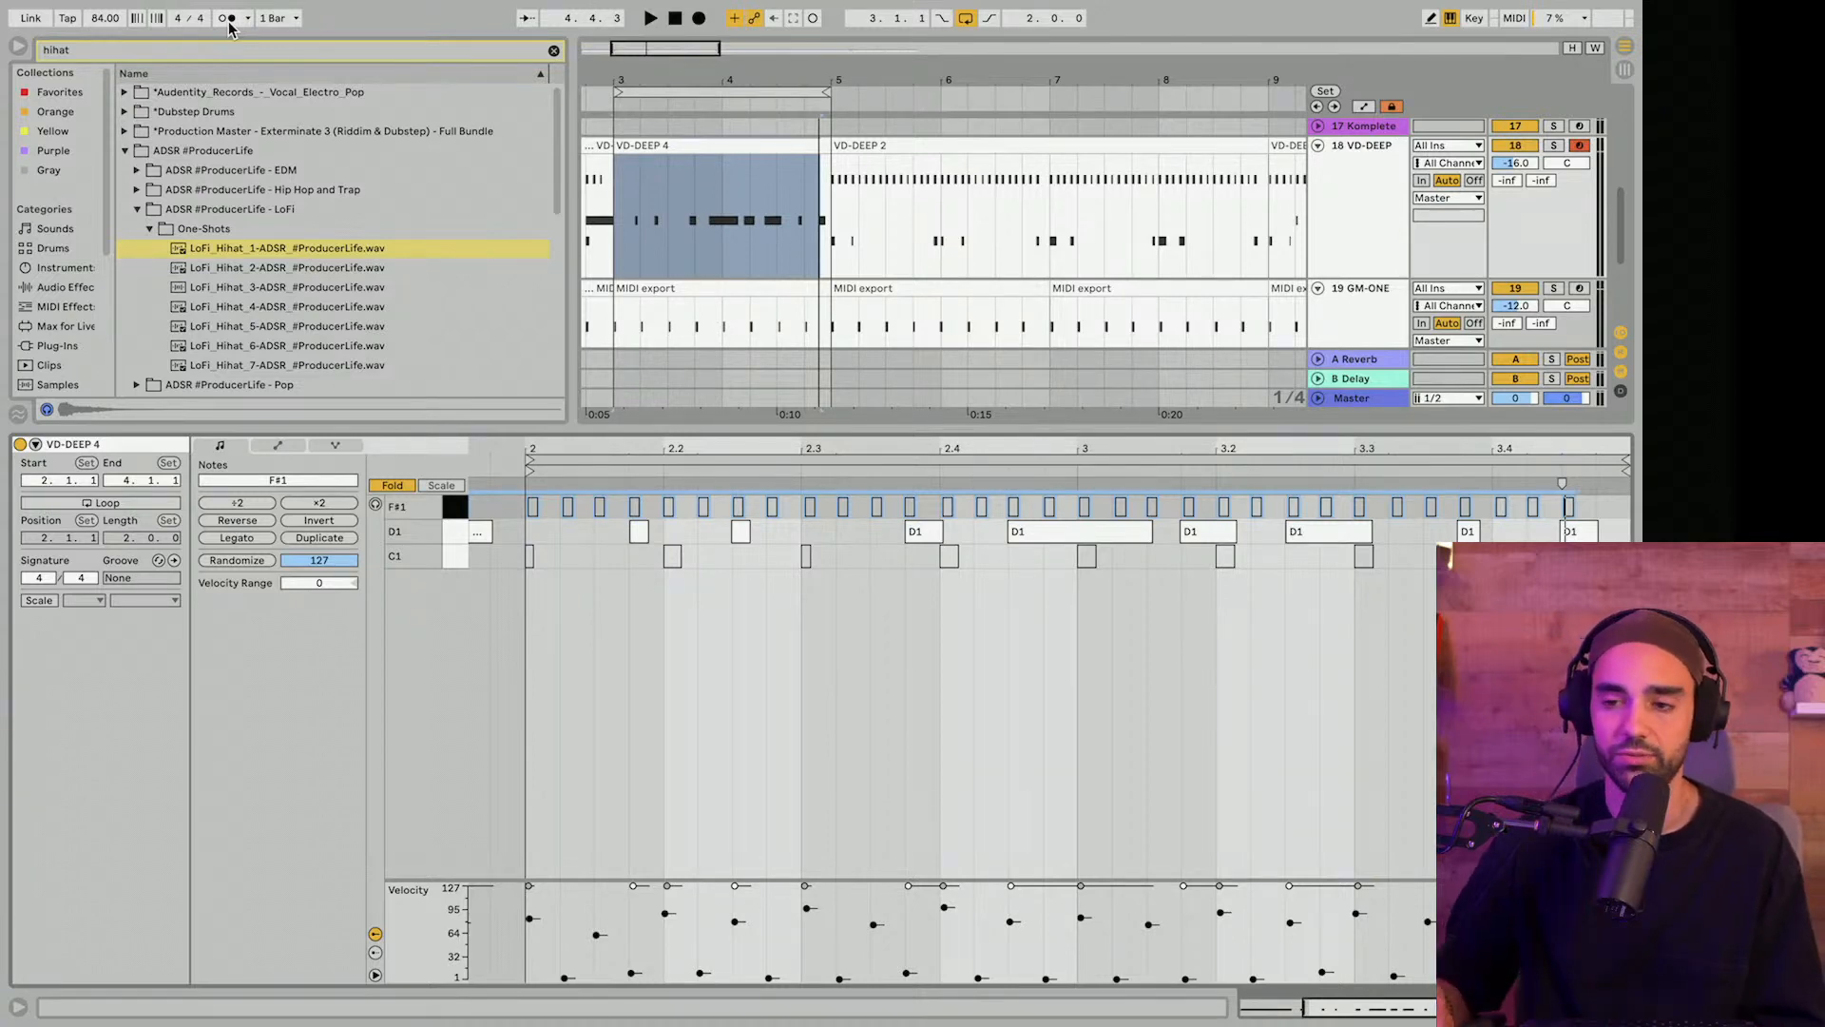
Reactivate the F#1 and C1 notes in the VD-DEEP clip and play the bars 3 to 4 loop.
left_click(452, 505)
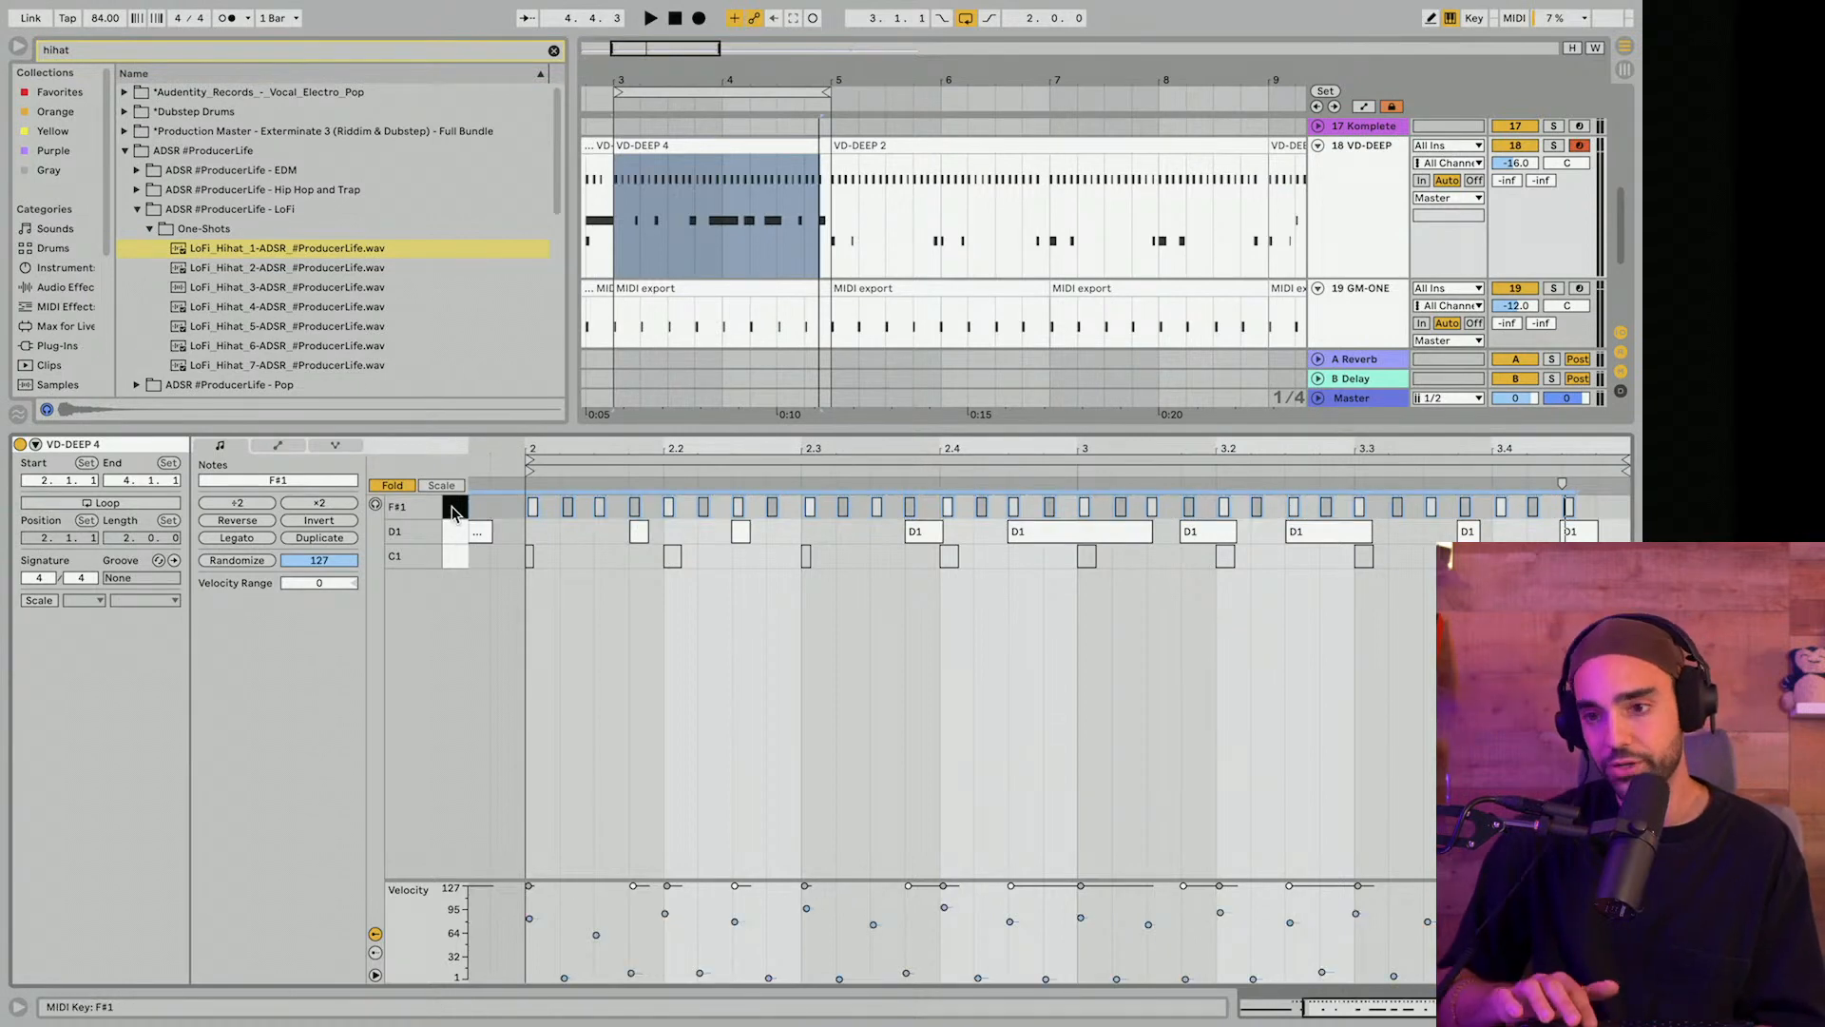
left_click(452, 556)
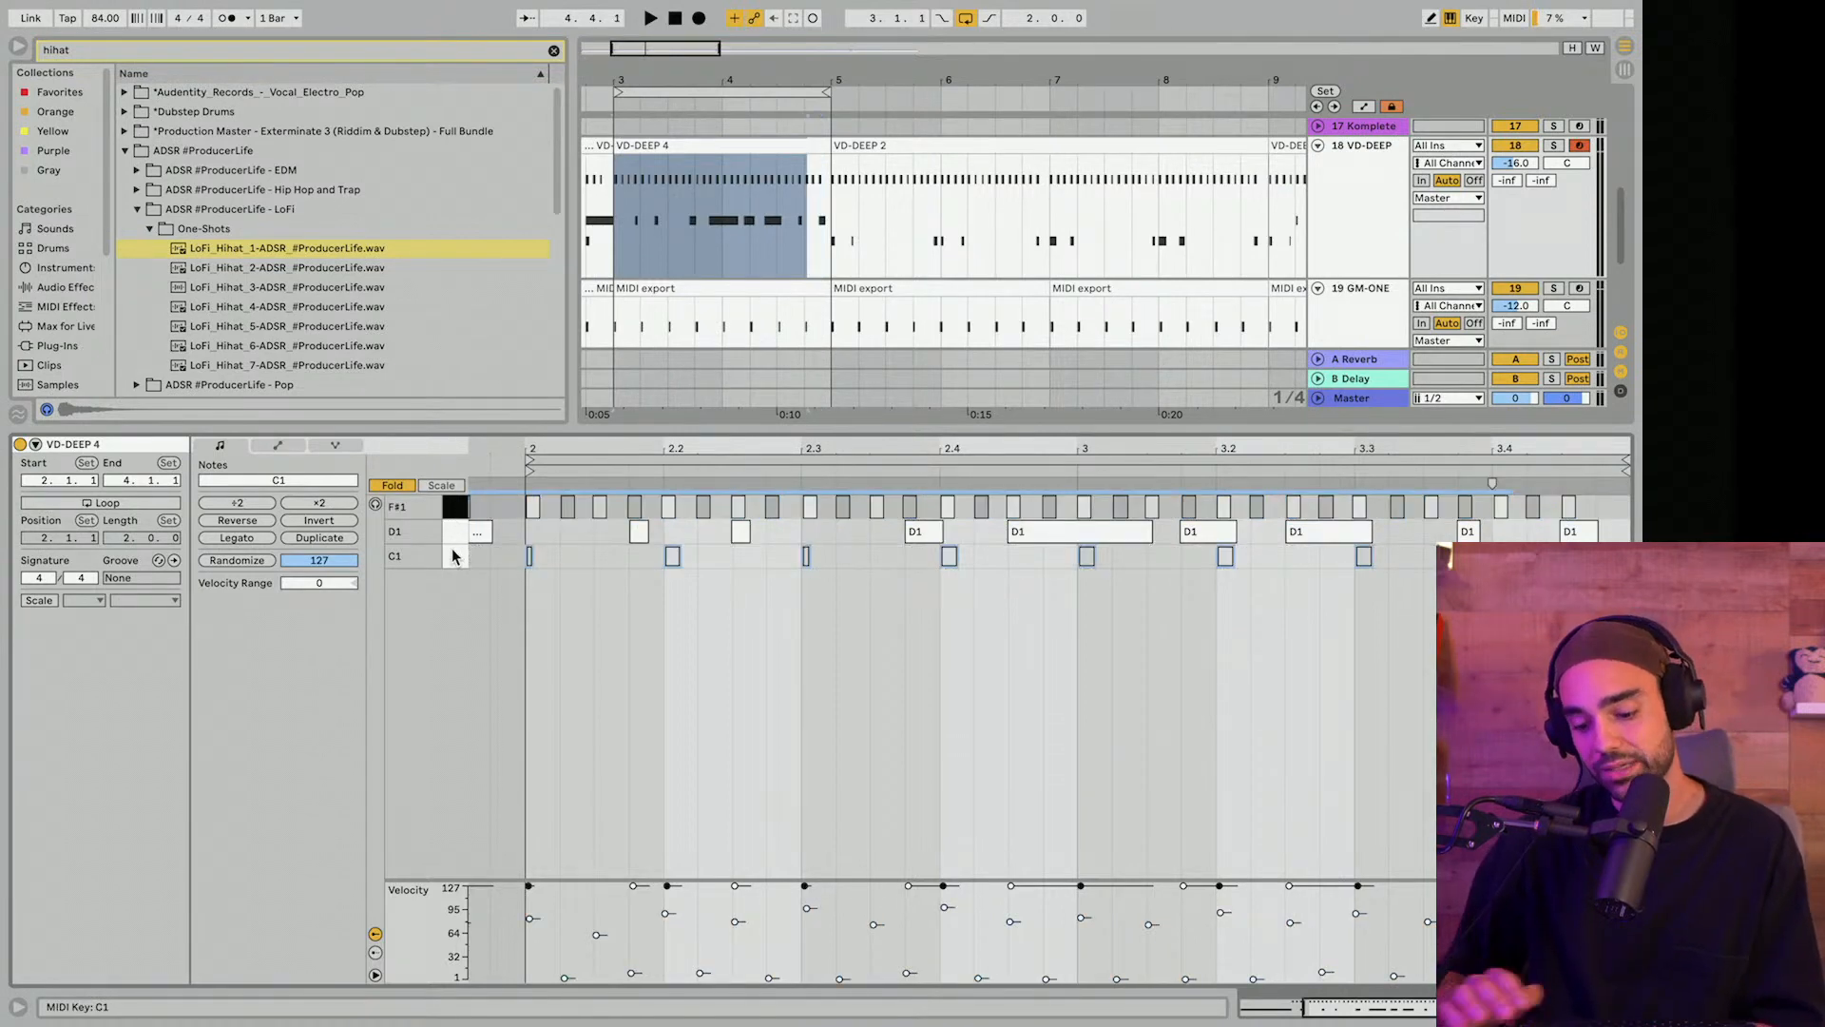
key("space")
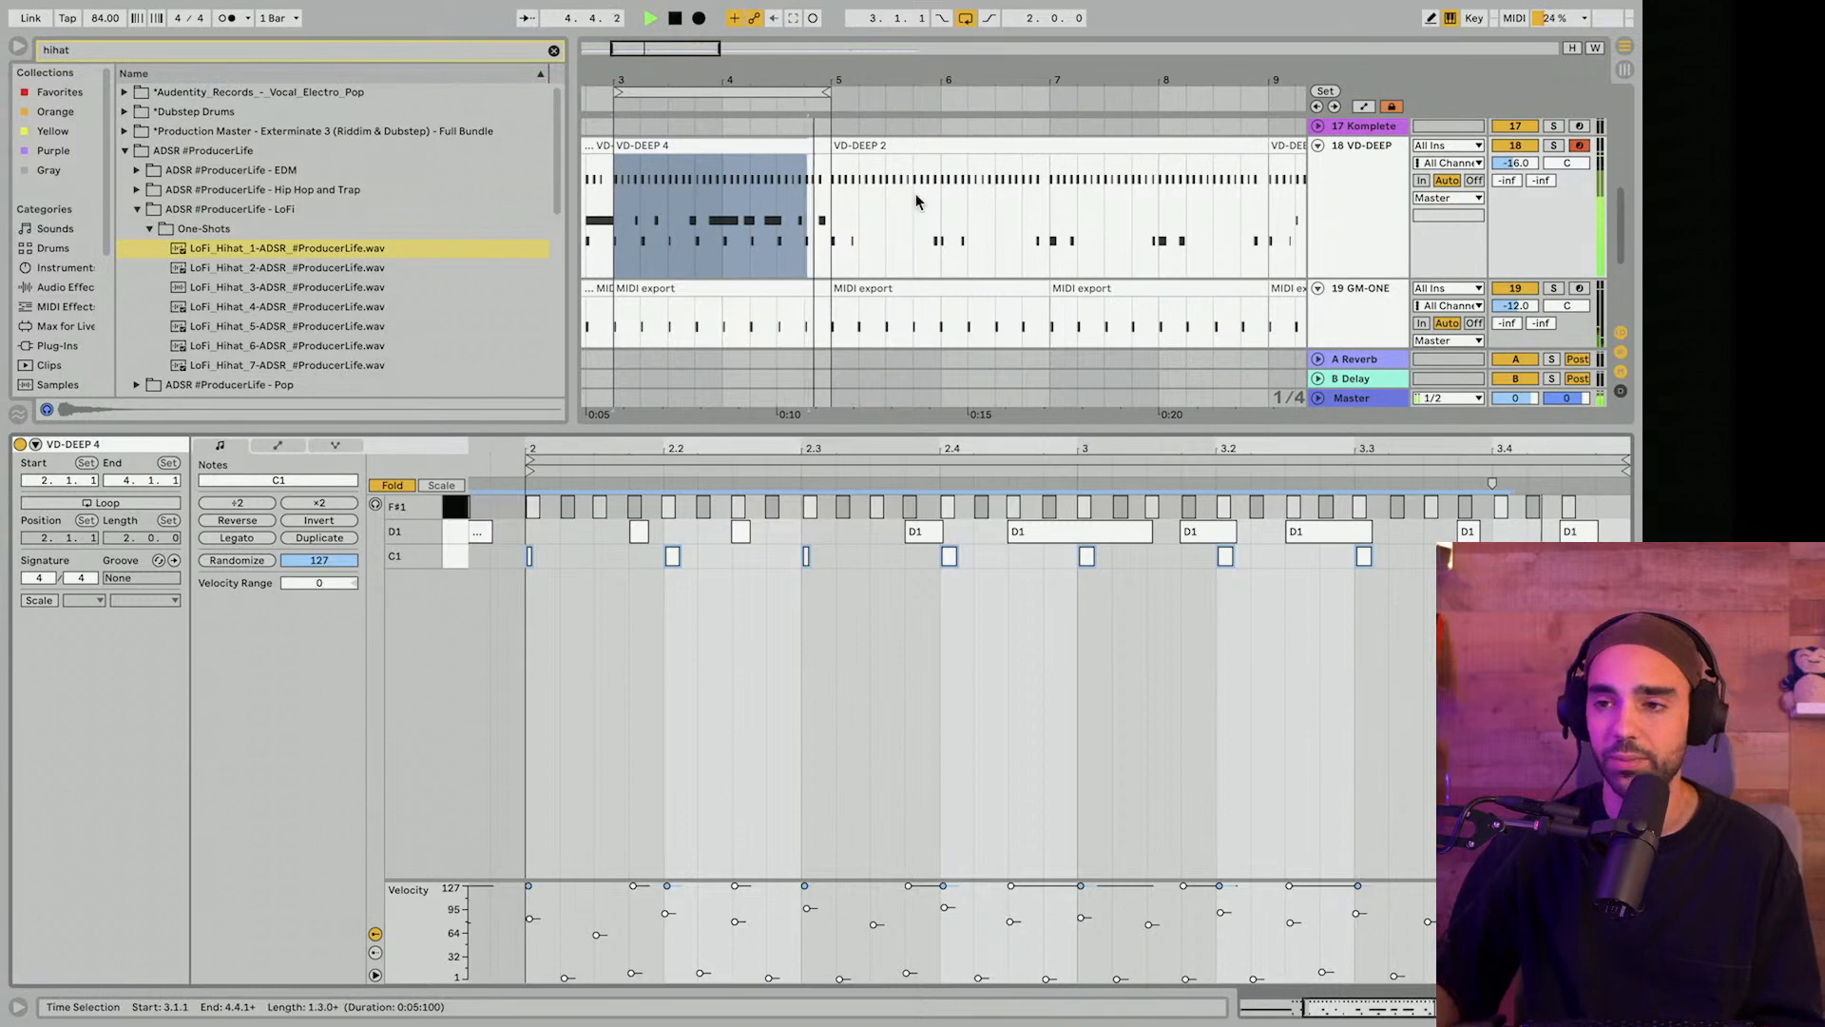
key("space")
Start playback from bar 6 of the arrangement and stop it.
left_click_drag(754, 80, 571, 5)
left_click(611, 87)
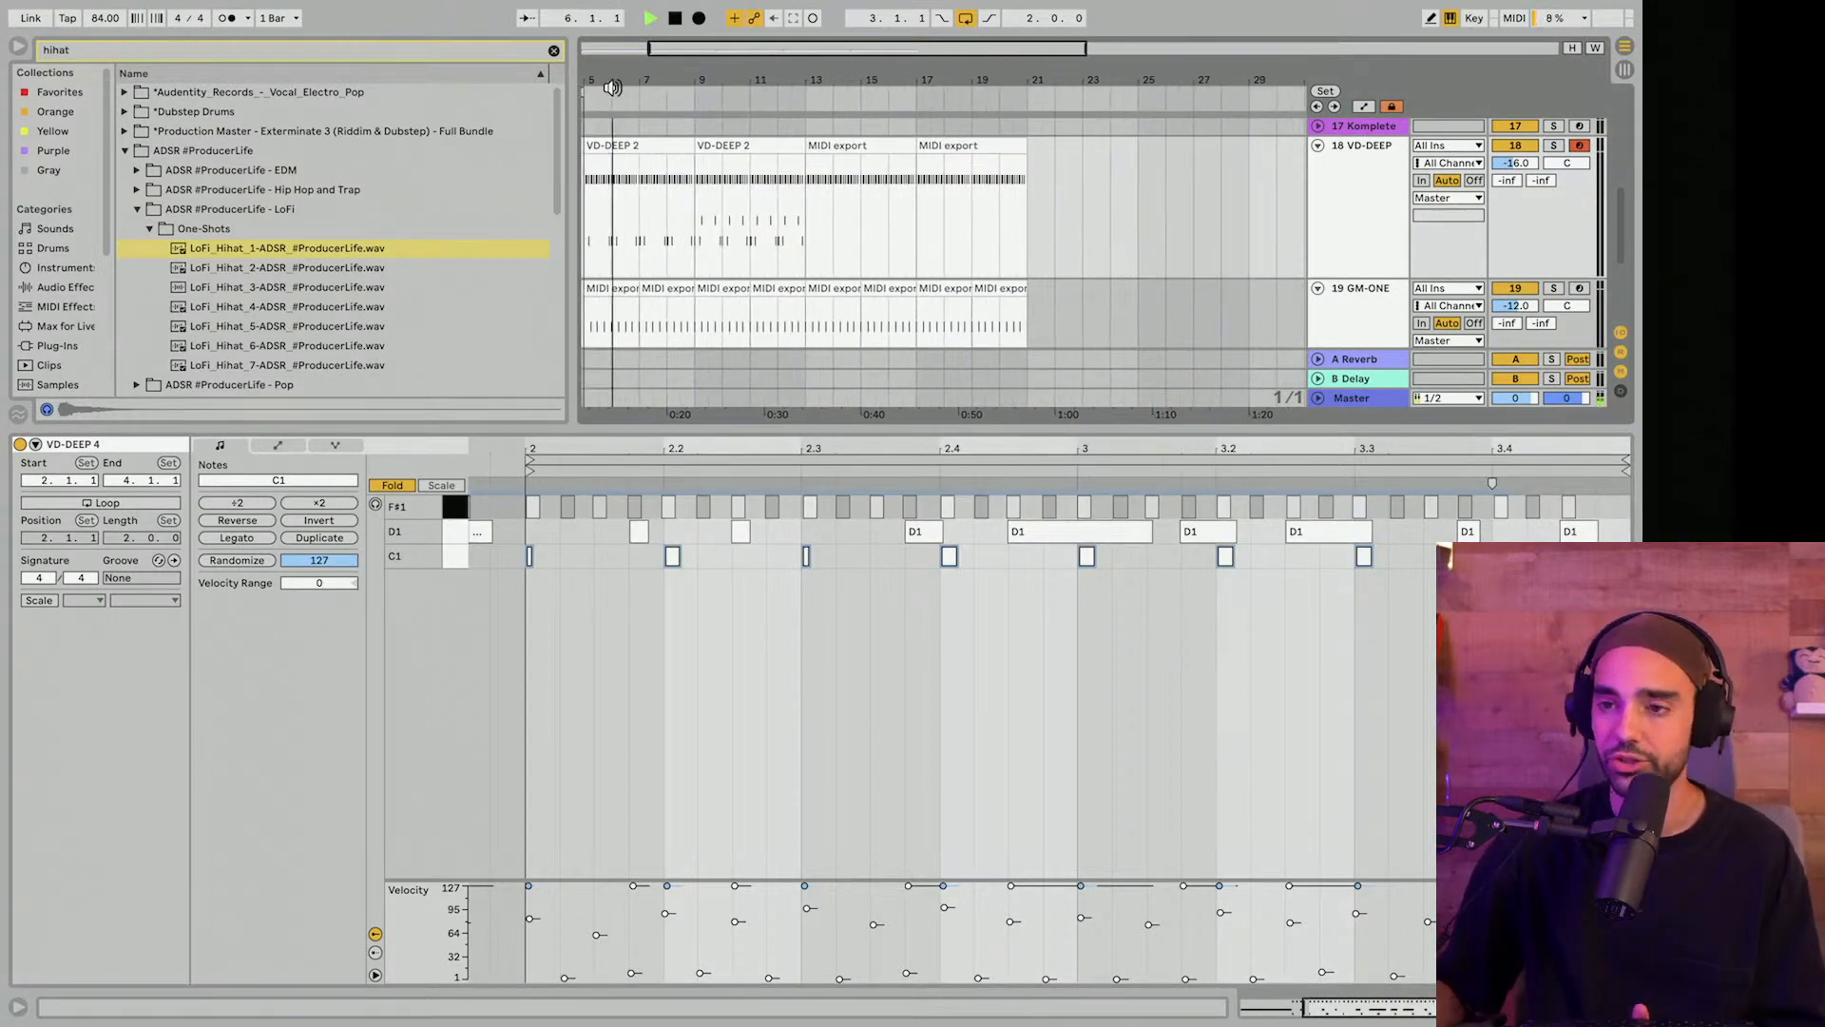
left_click_drag(639, 76, 720, 68)
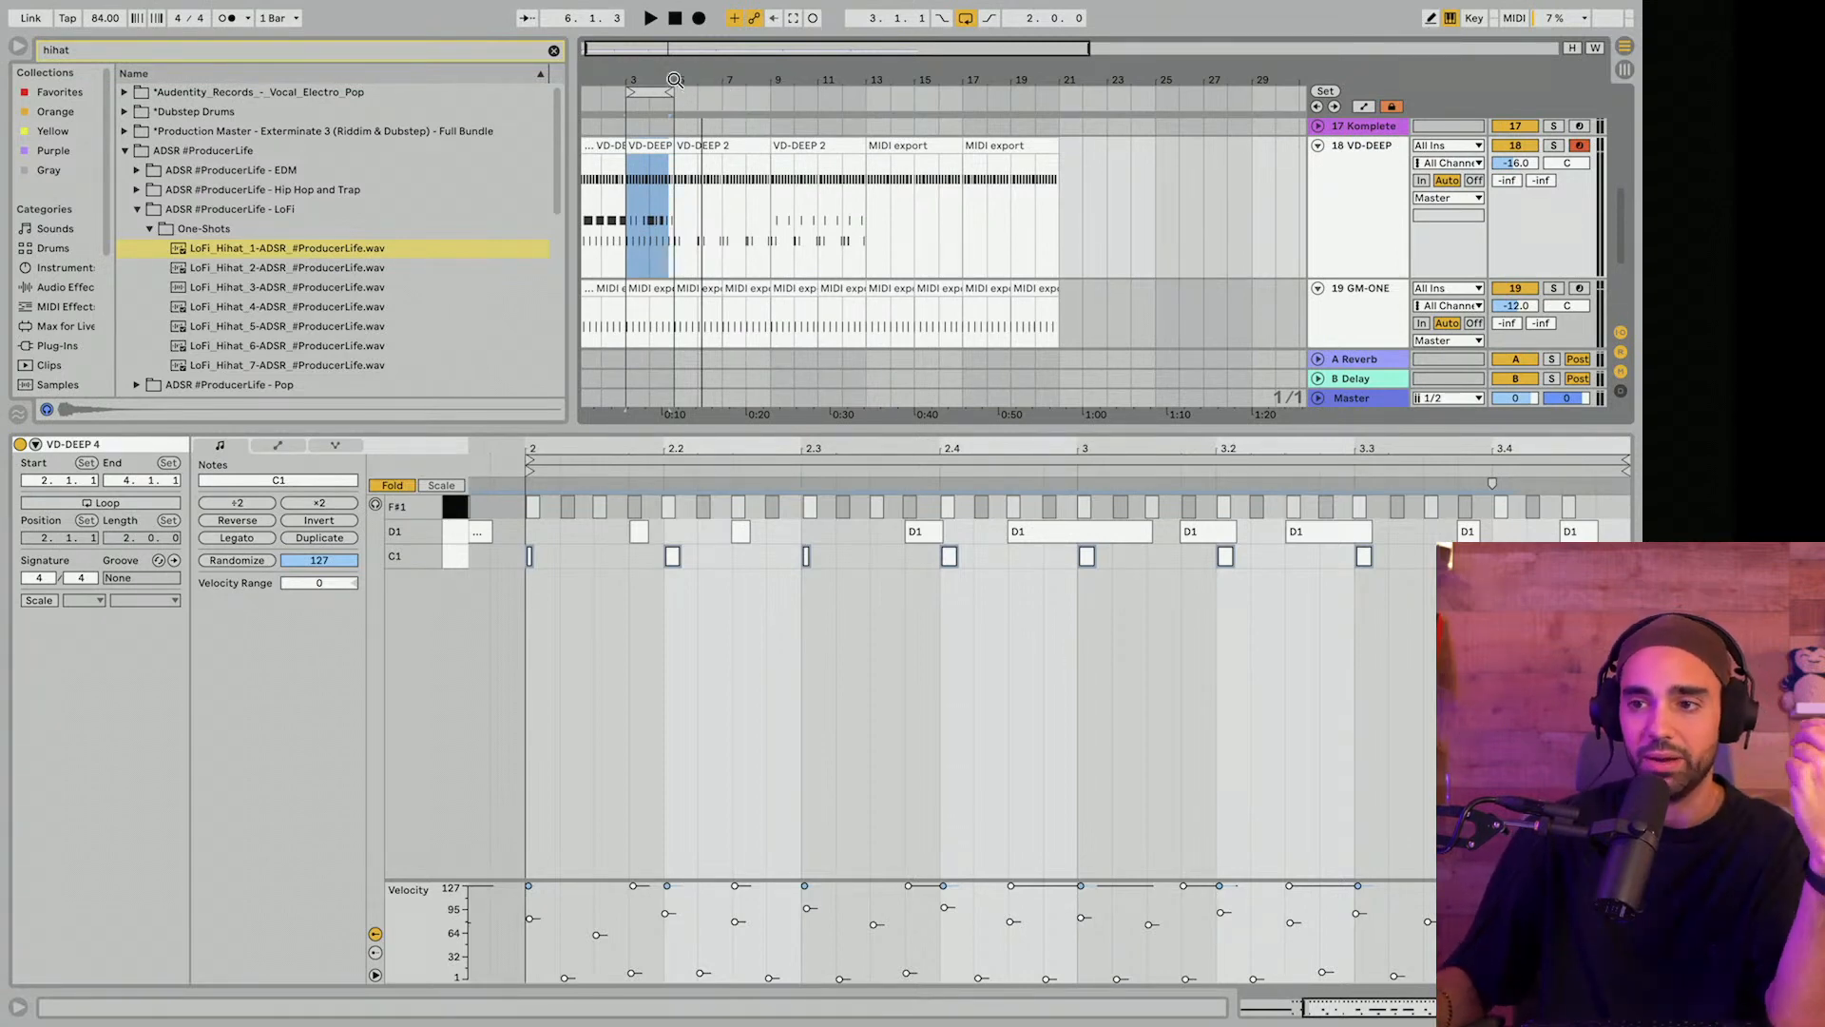
Select the bars 3 to 4 VD-DEEP clip and highlight its F#1, D1 and C1 notes one row after another.
left_click_drag(626, 75, 629, 116)
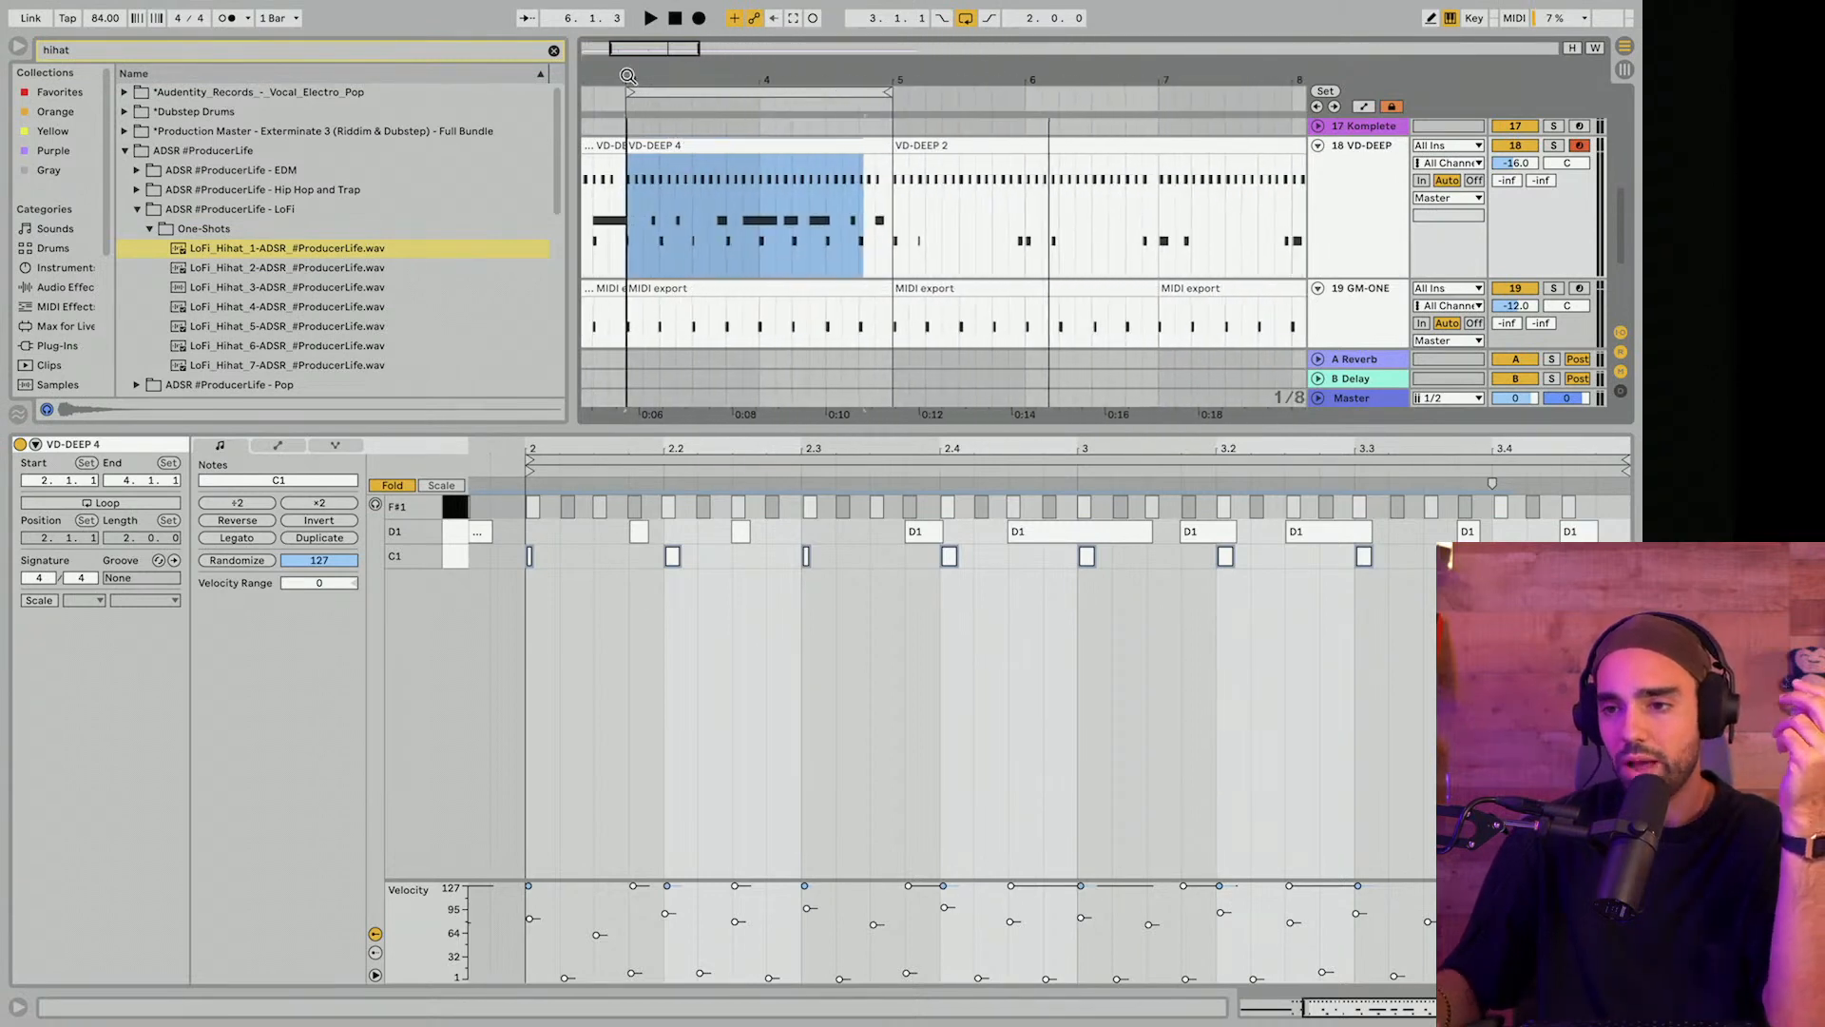
left_click(695, 149)
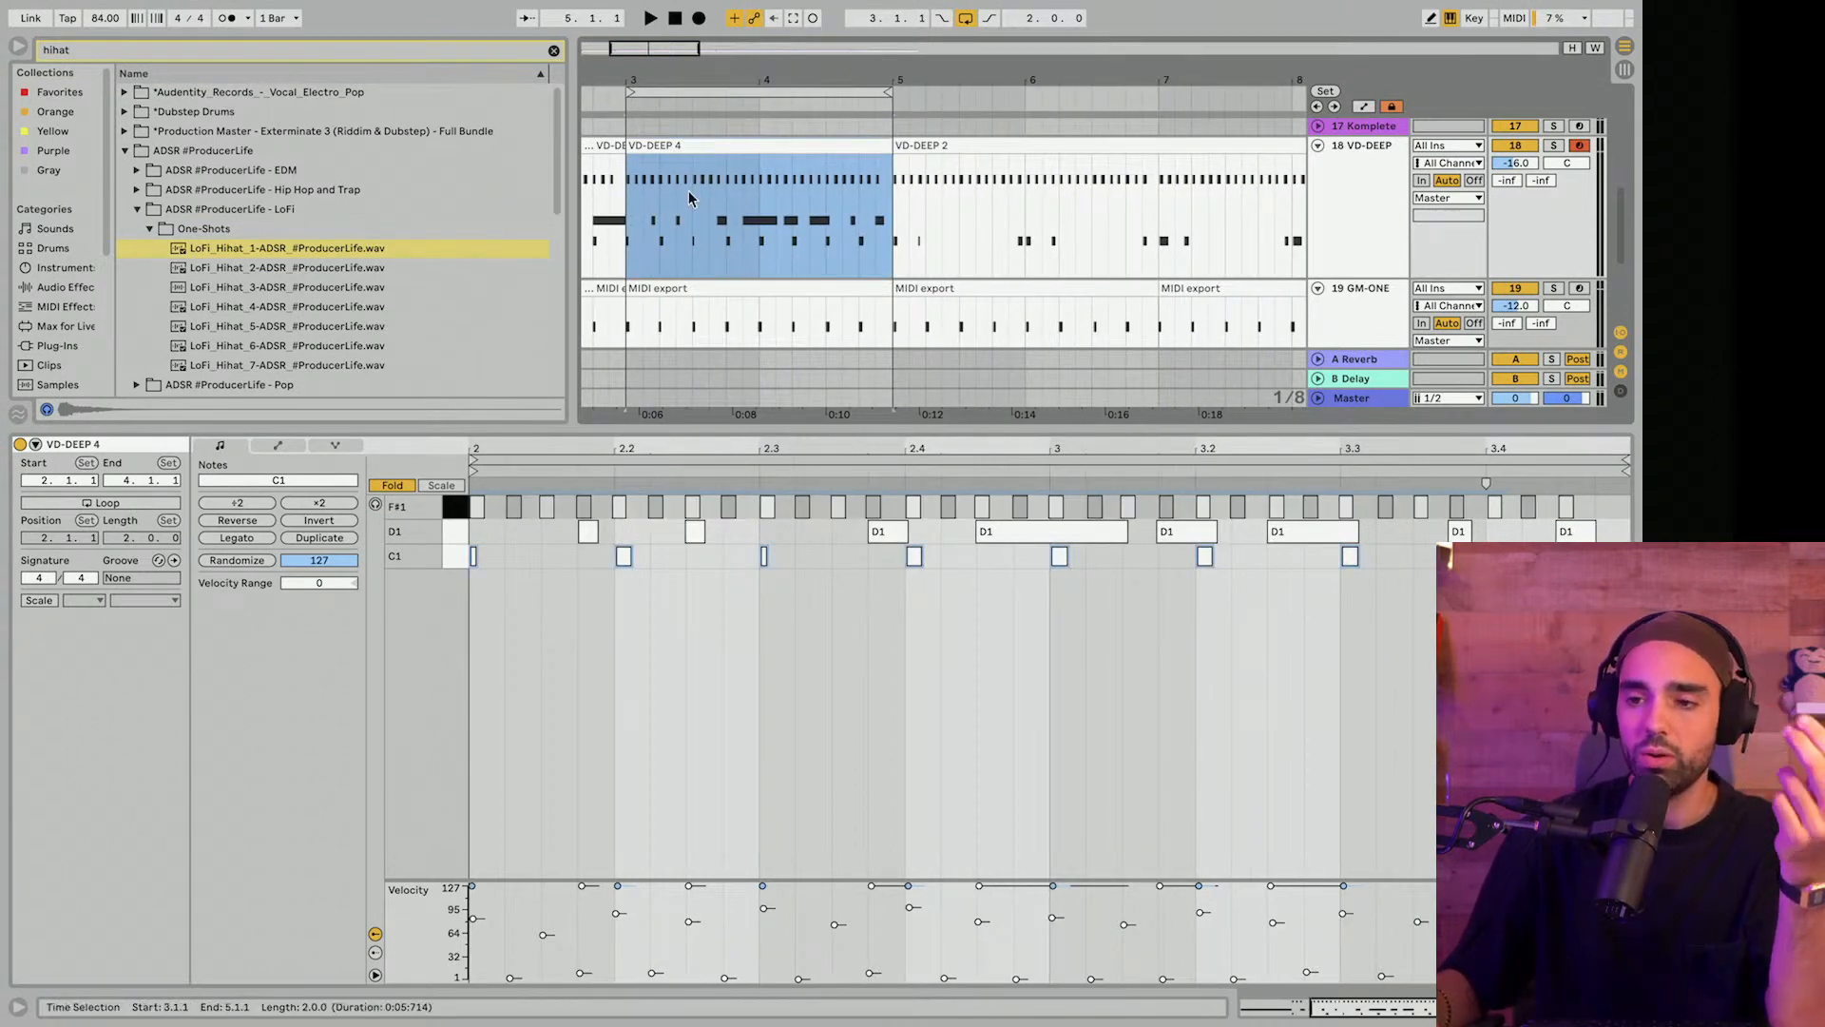
left_click(452, 505)
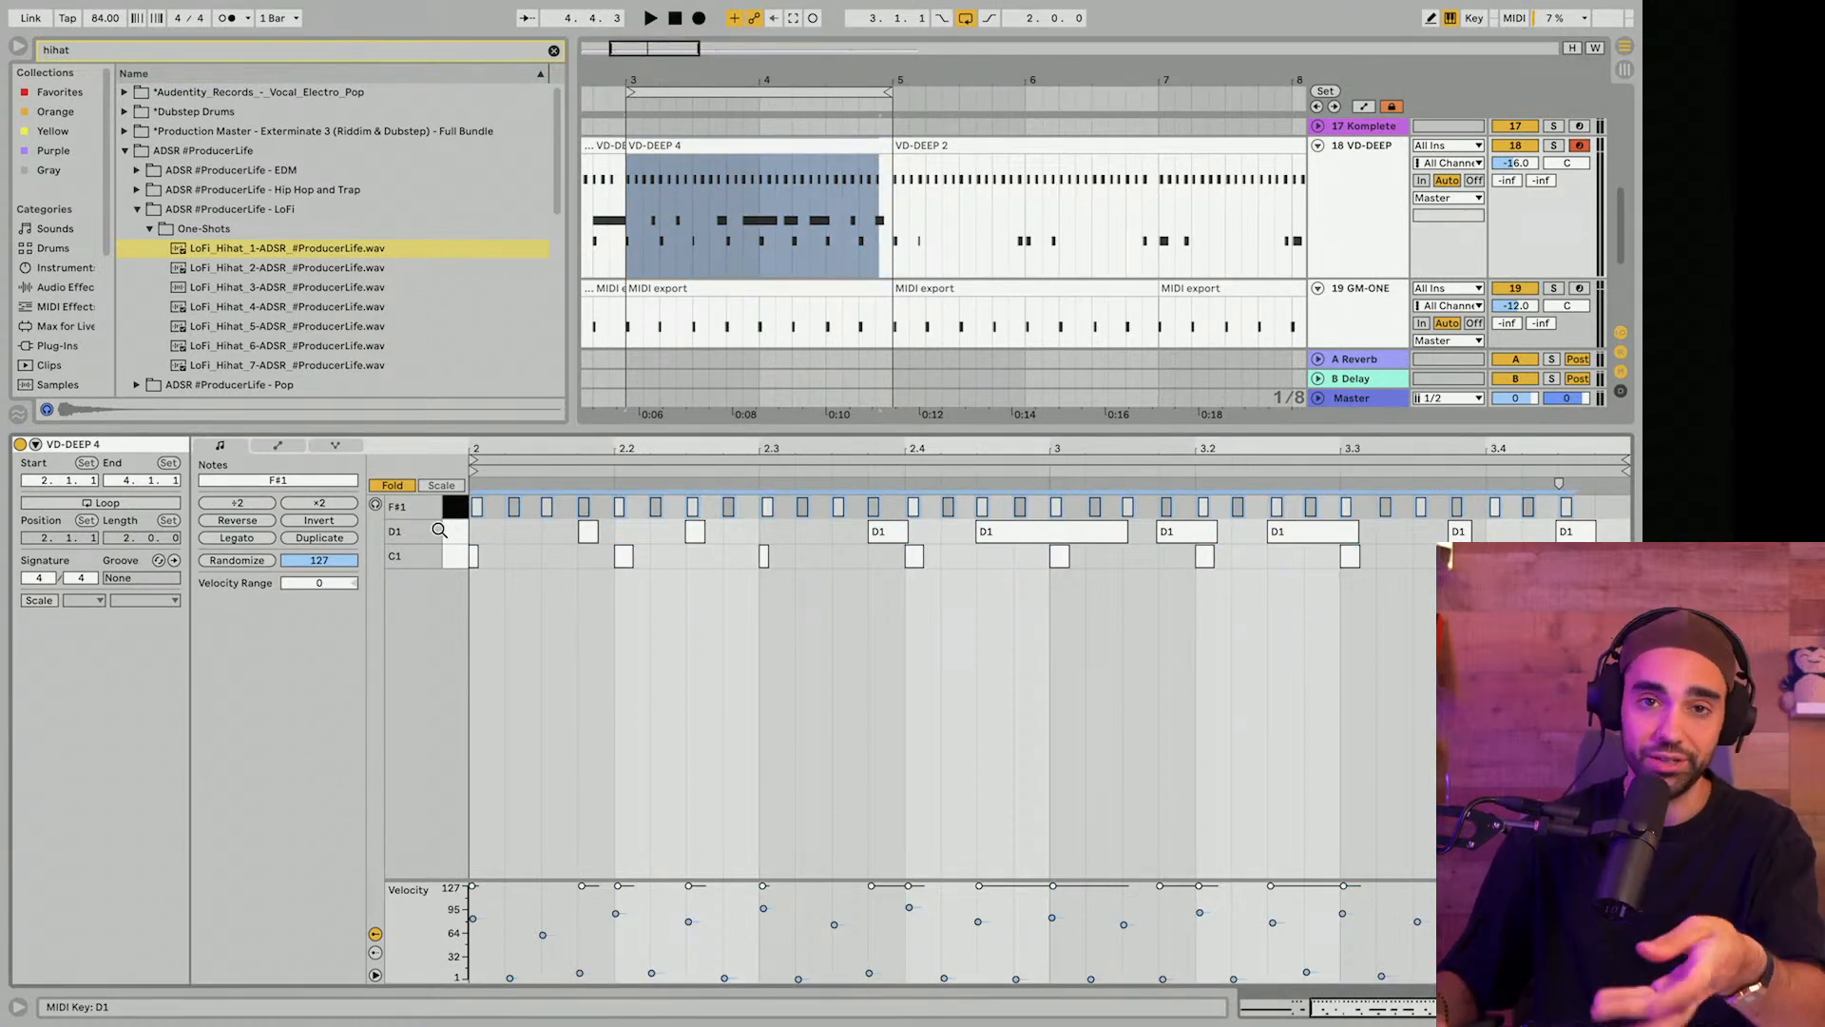
left_click(459, 534)
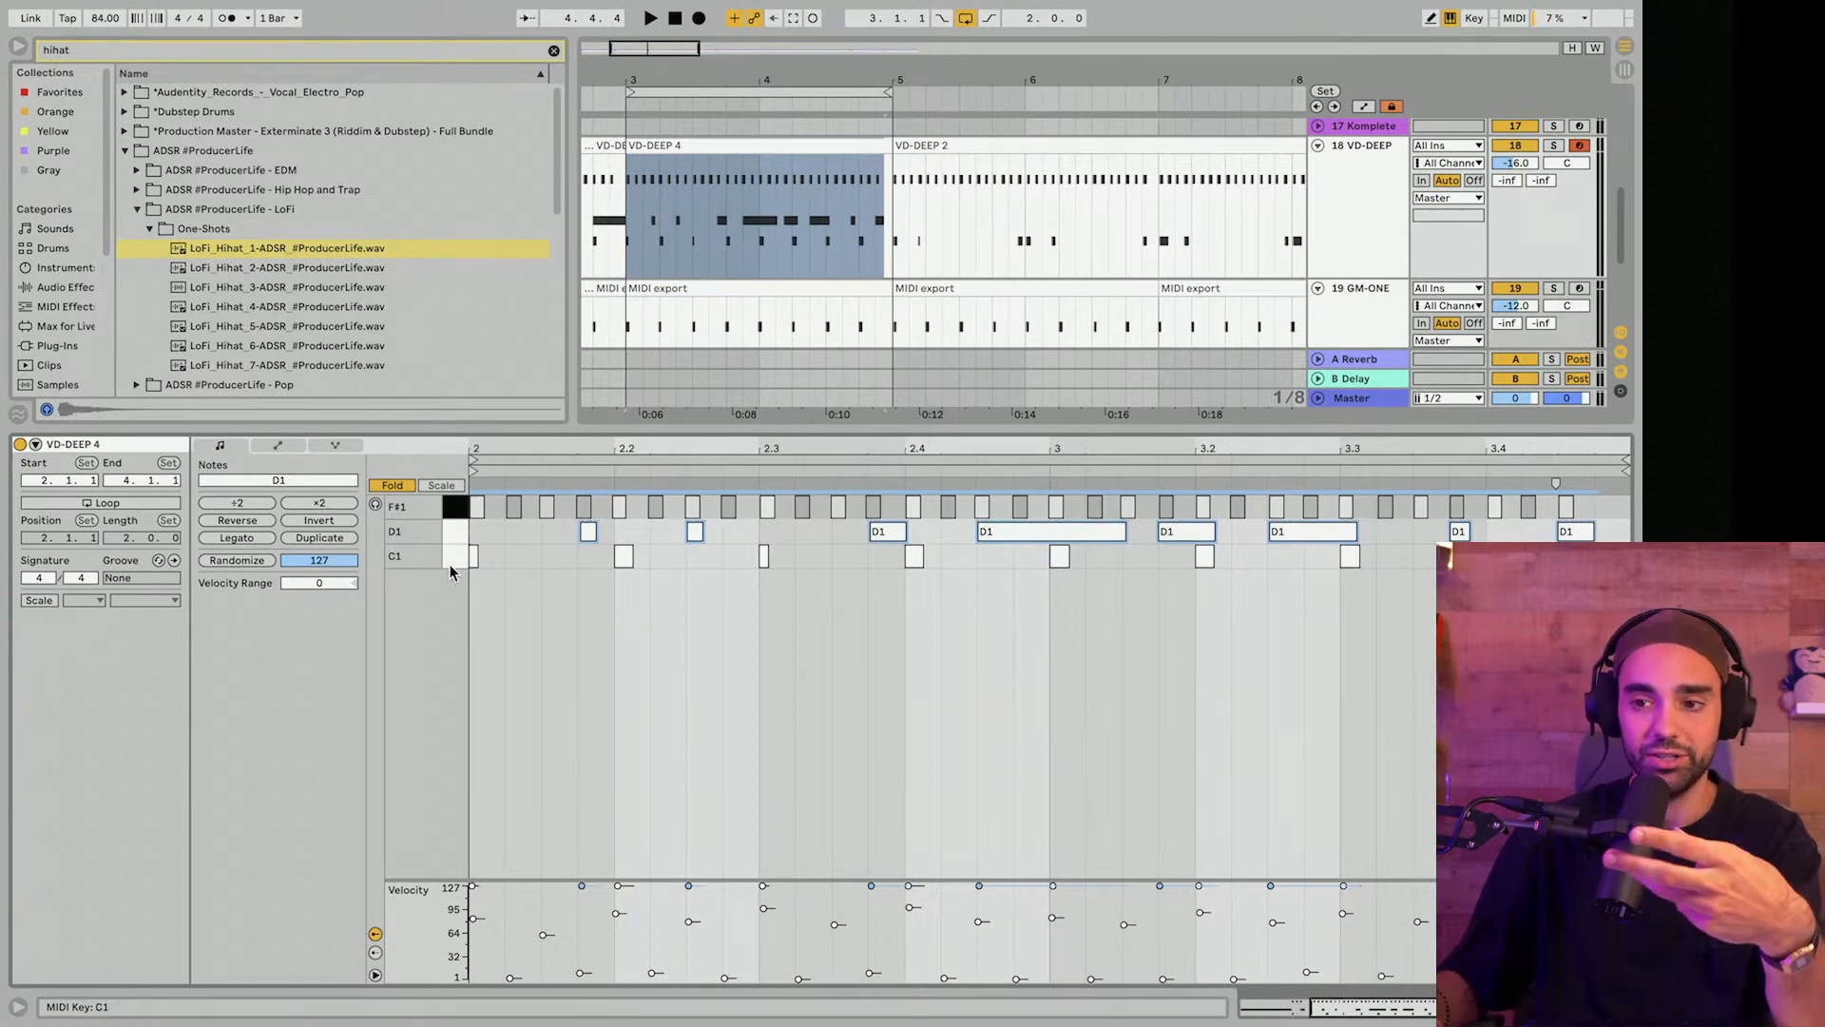
left_click(452, 566)
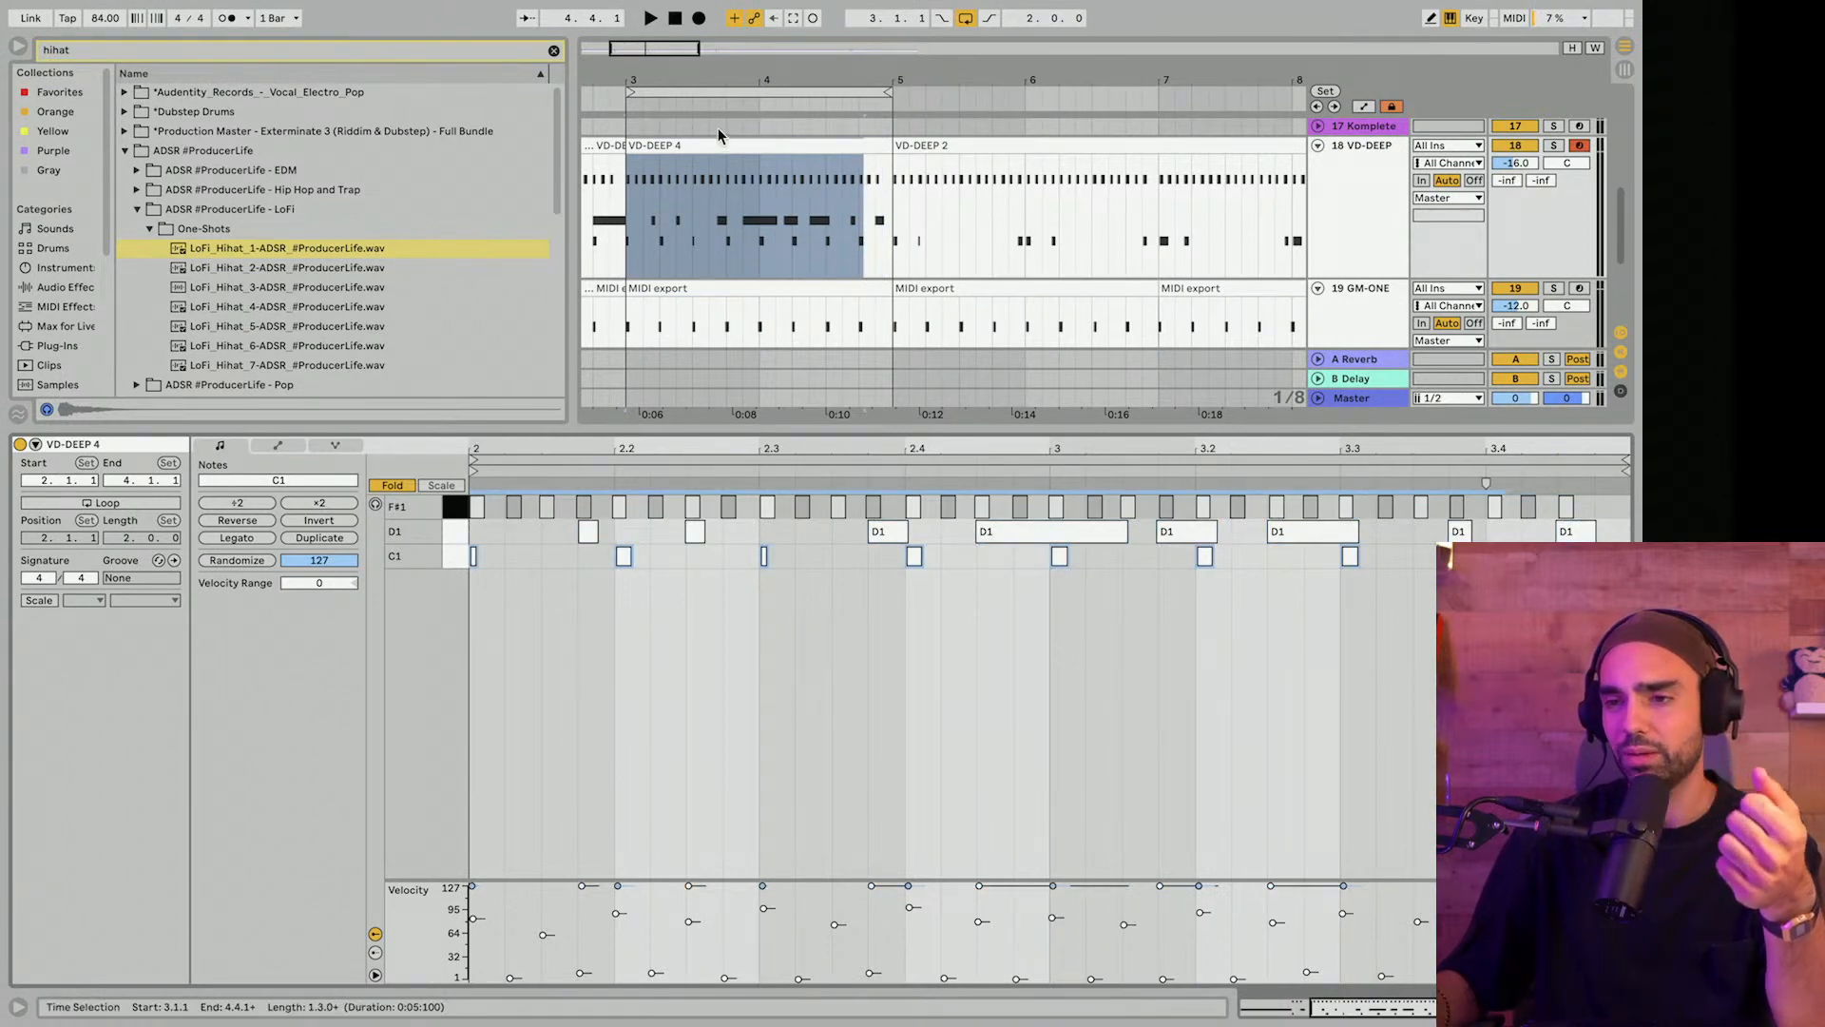
Enlarge the arrangement area, open the VD-DEEP track's instrument window and move it clear of the track headers.
mouse_move(695, 82)
left_mouse_down()
mouse_move(695, 41)
mouse_move(691, 87)
left_mouse_up()
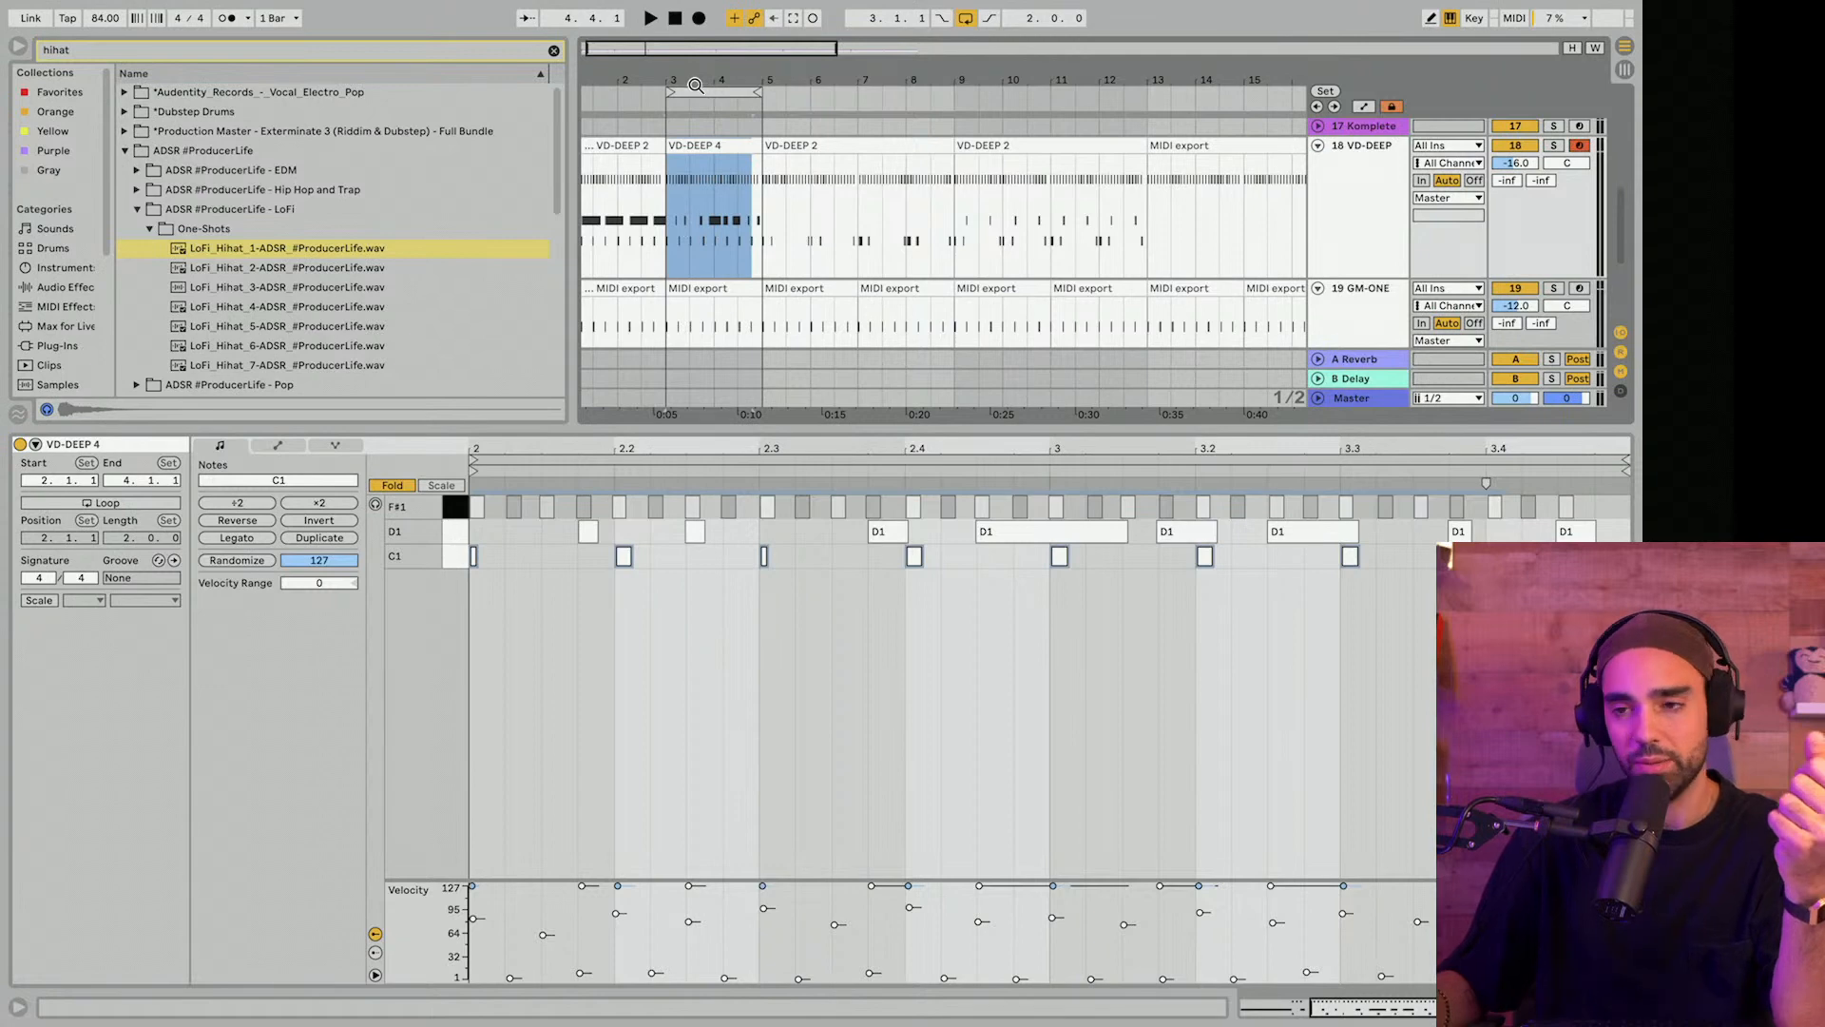
mouse_move(696, 81)
left_mouse_down()
mouse_move(696, 52)
mouse_move(639, 88)
mouse_move(683, 87)
left_mouse_up()
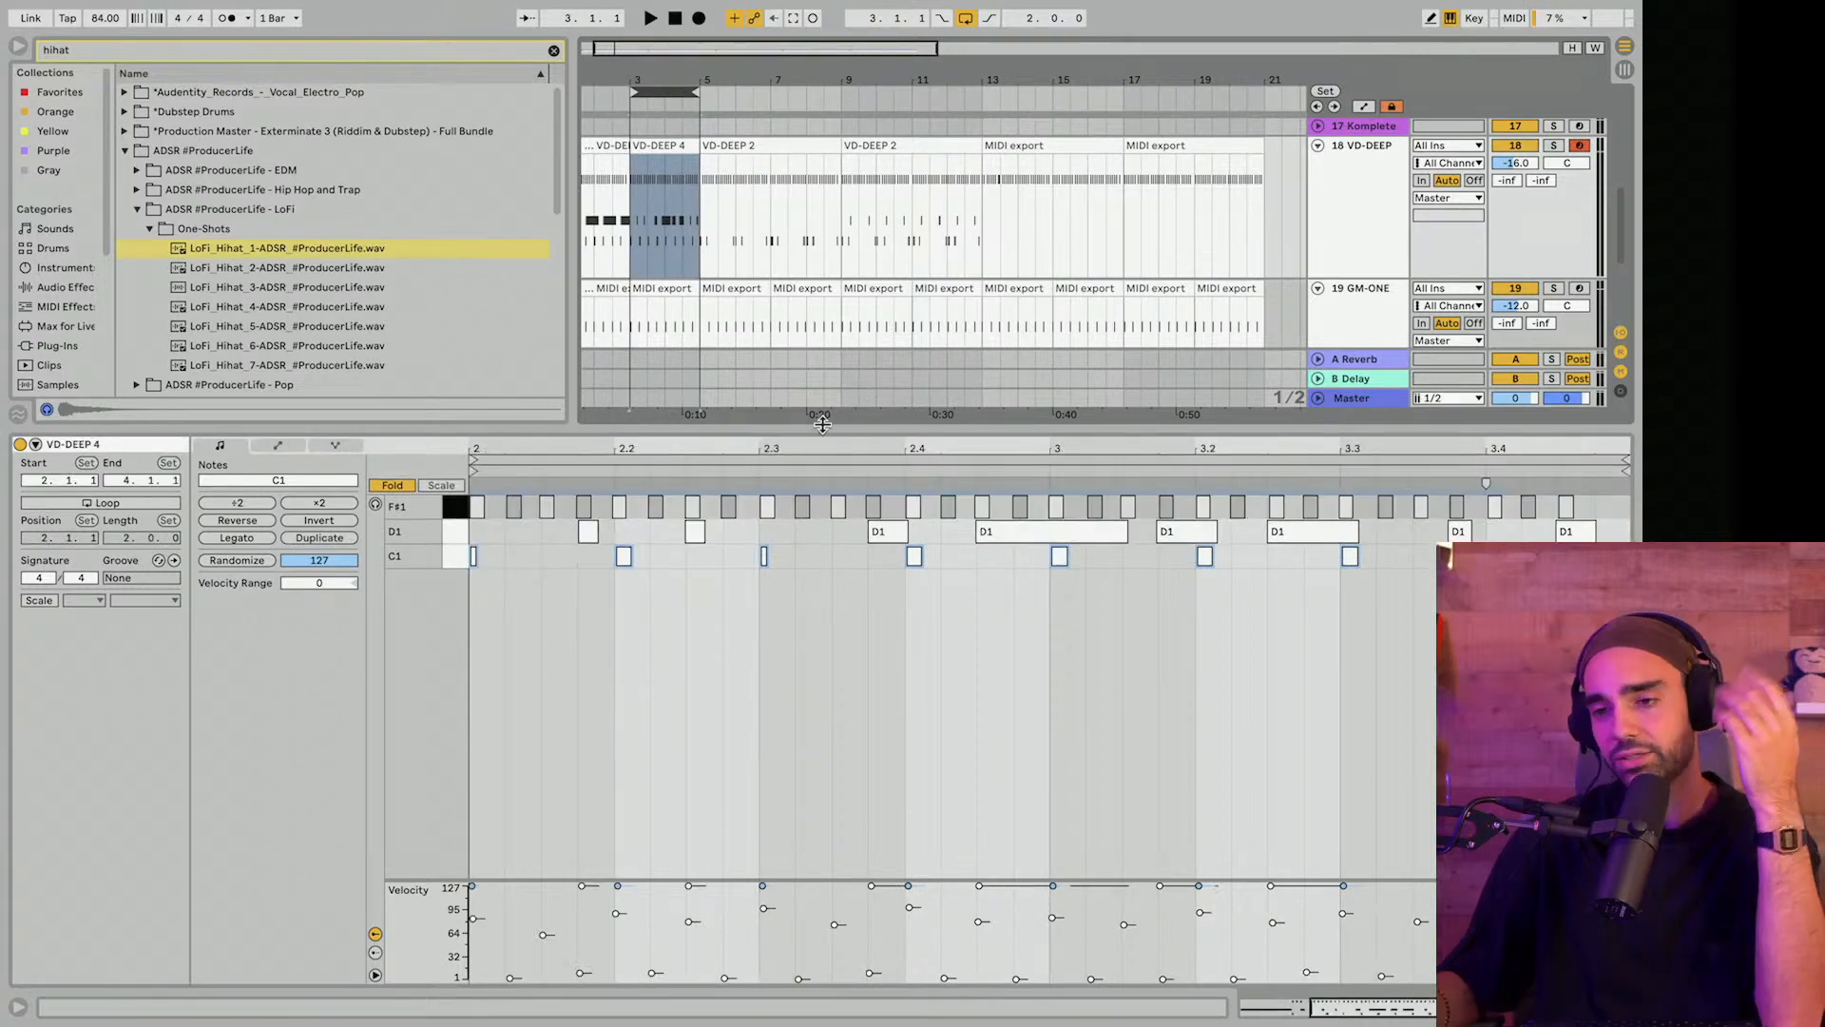
left_click_drag(813, 427, 813, 761)
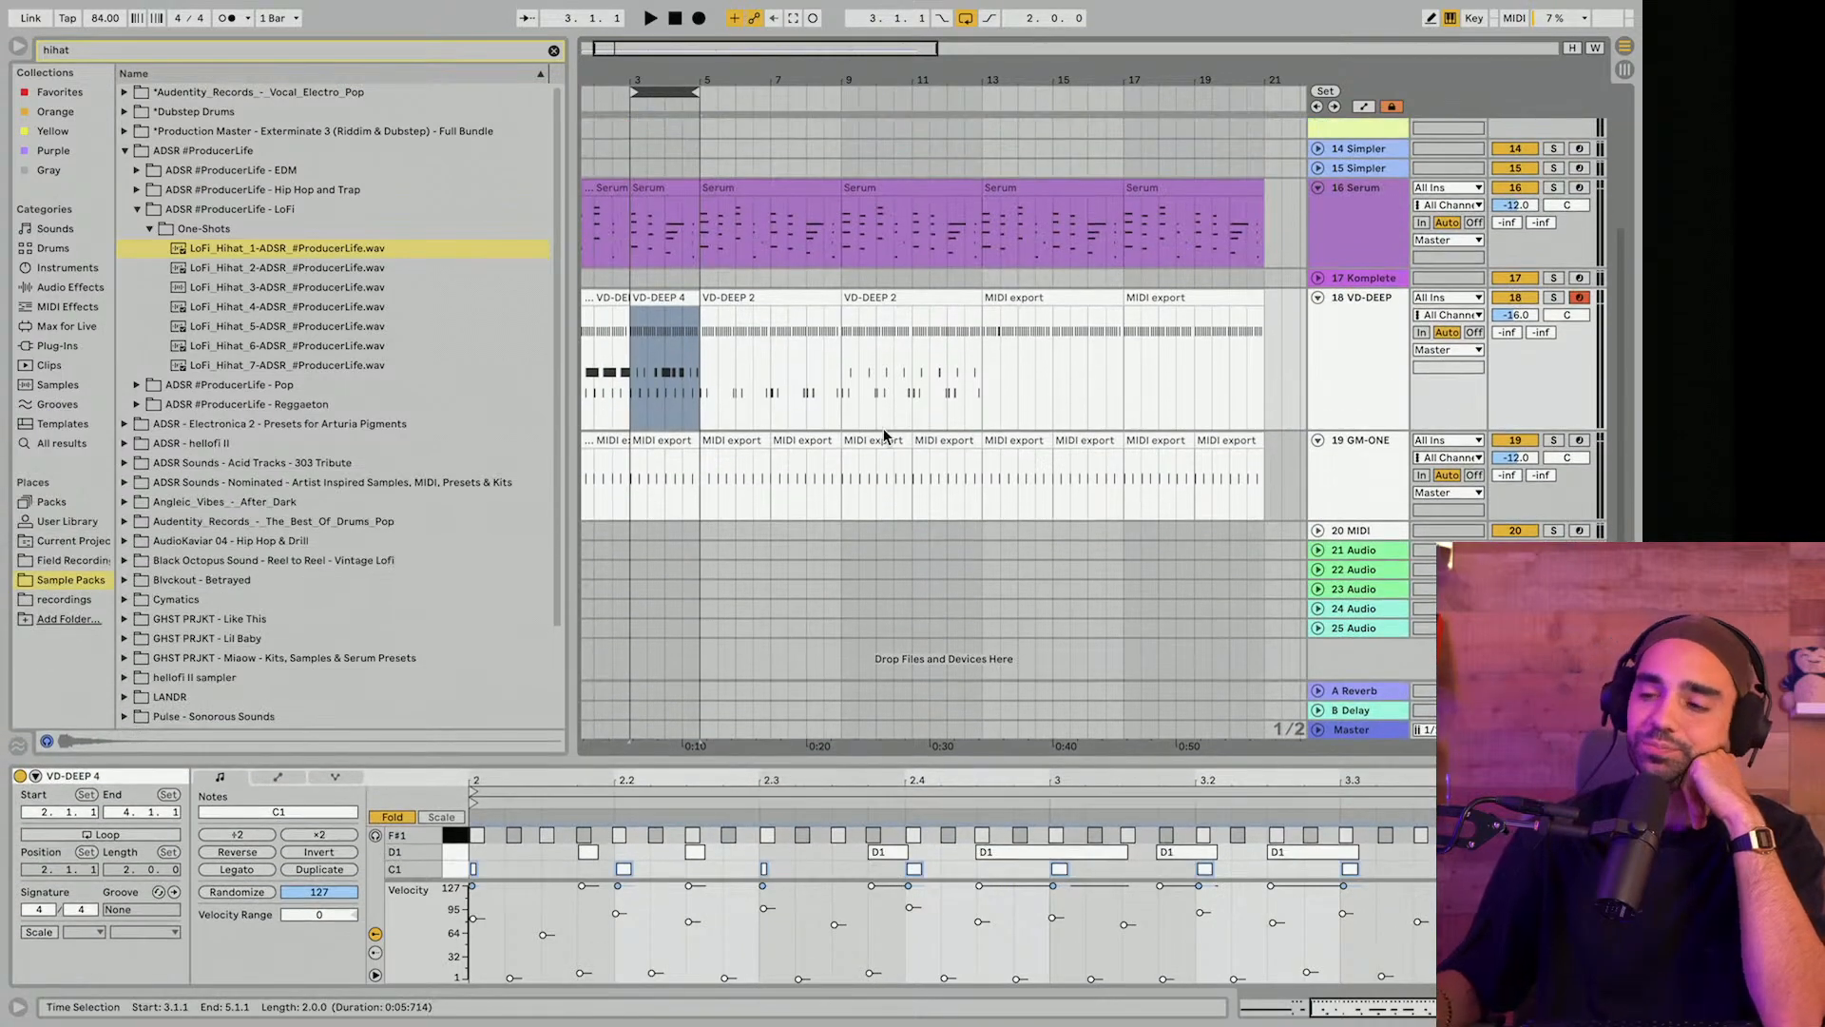
left_click(1364, 398)
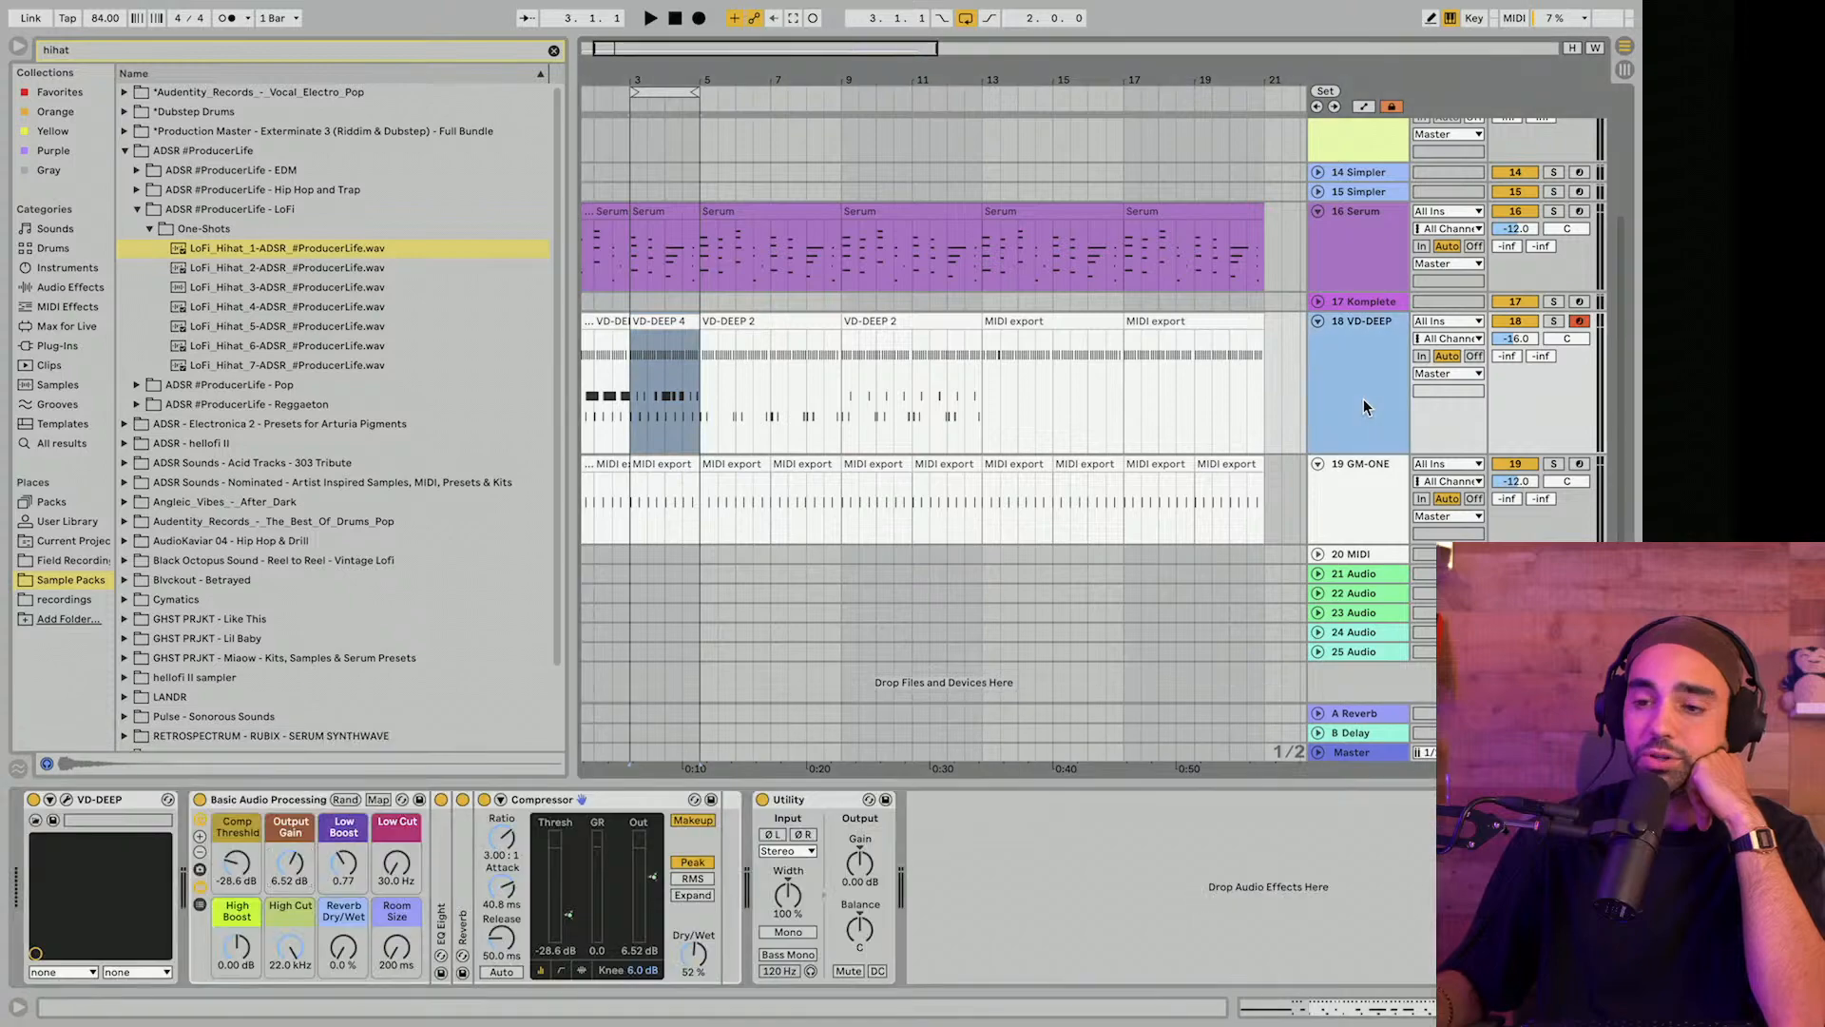
left_click(68, 799)
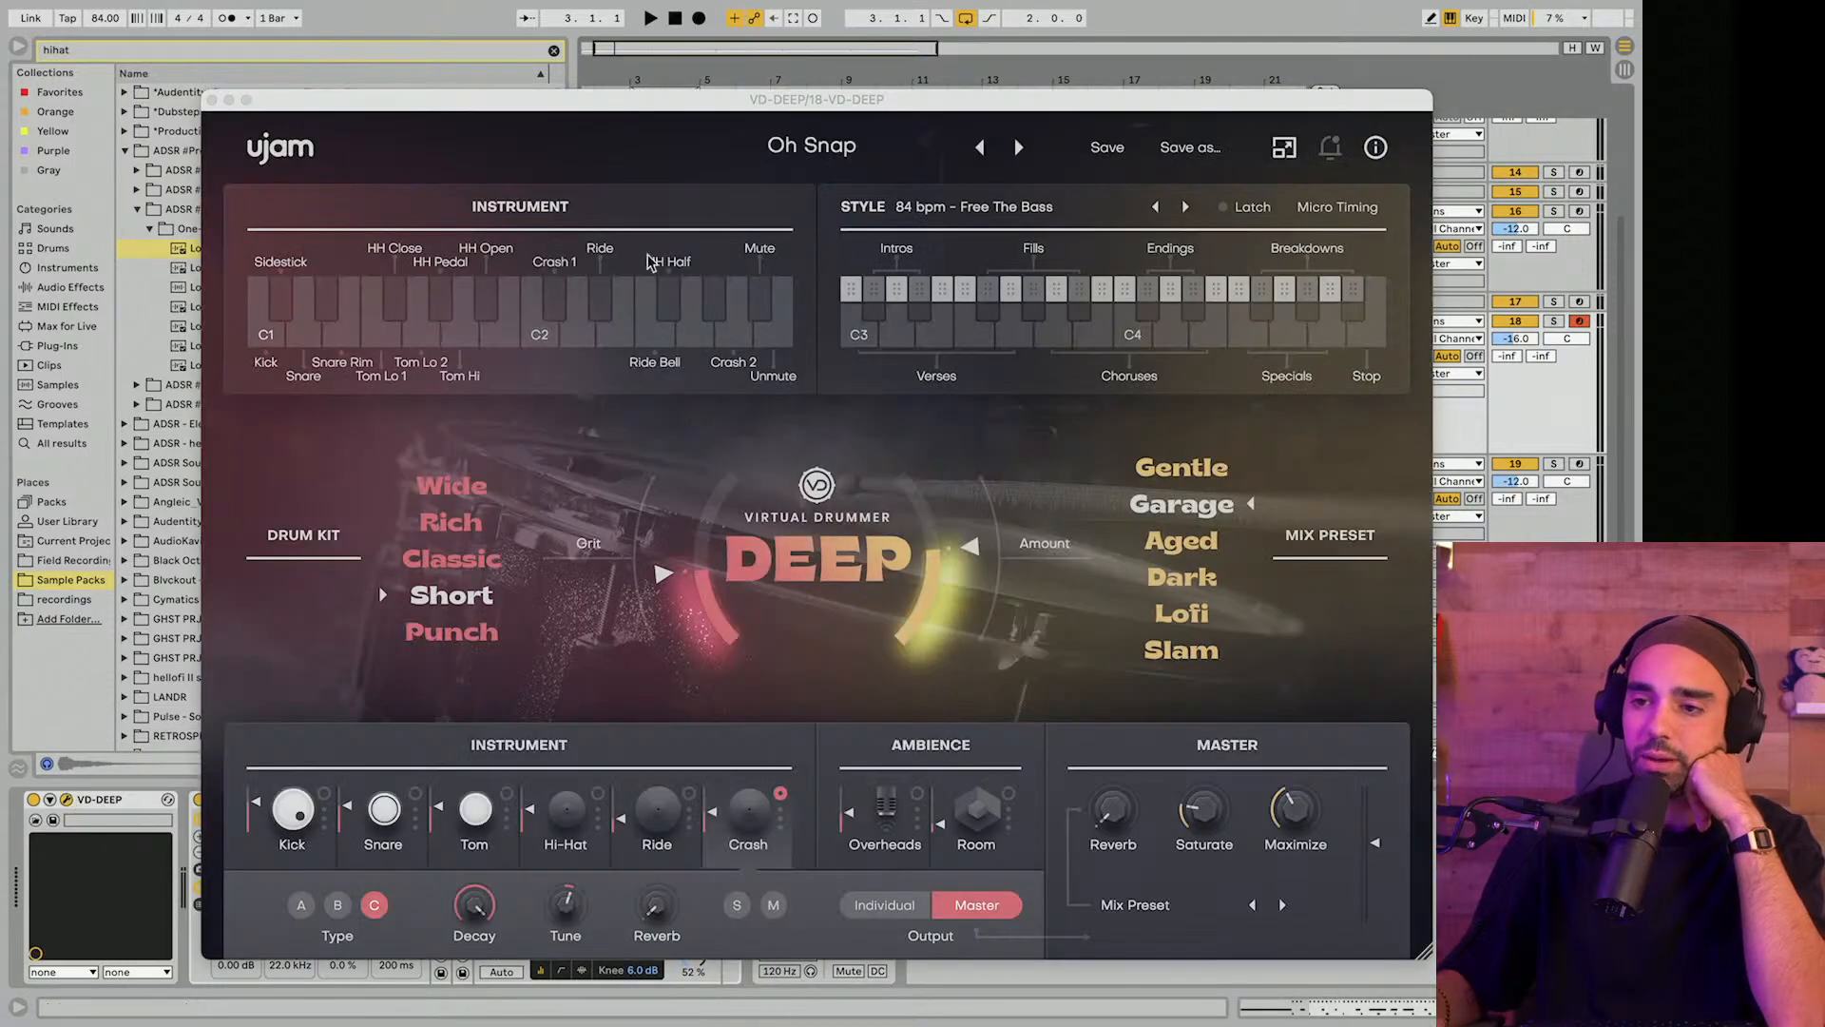
left_click_drag(592, 107, 473, 19)
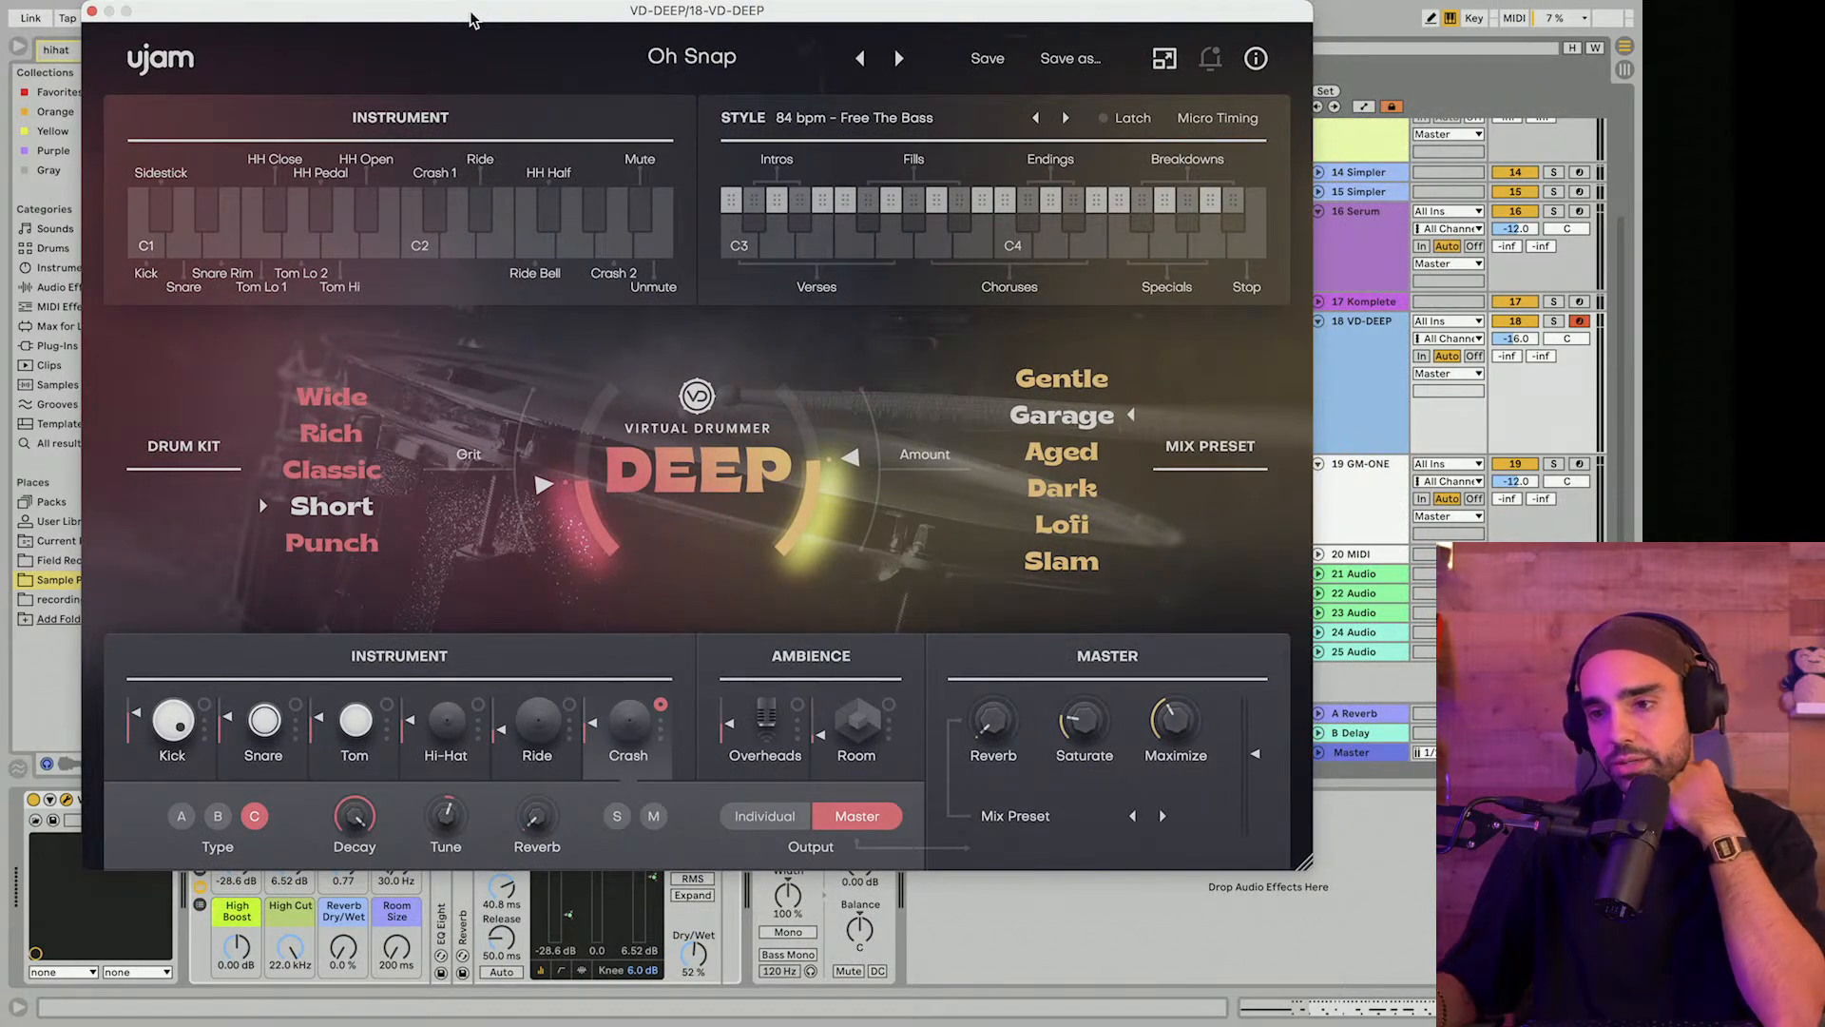
Audition the C3 style phrase in VD-DEEP and play the instrument live.
left_click(731, 207)
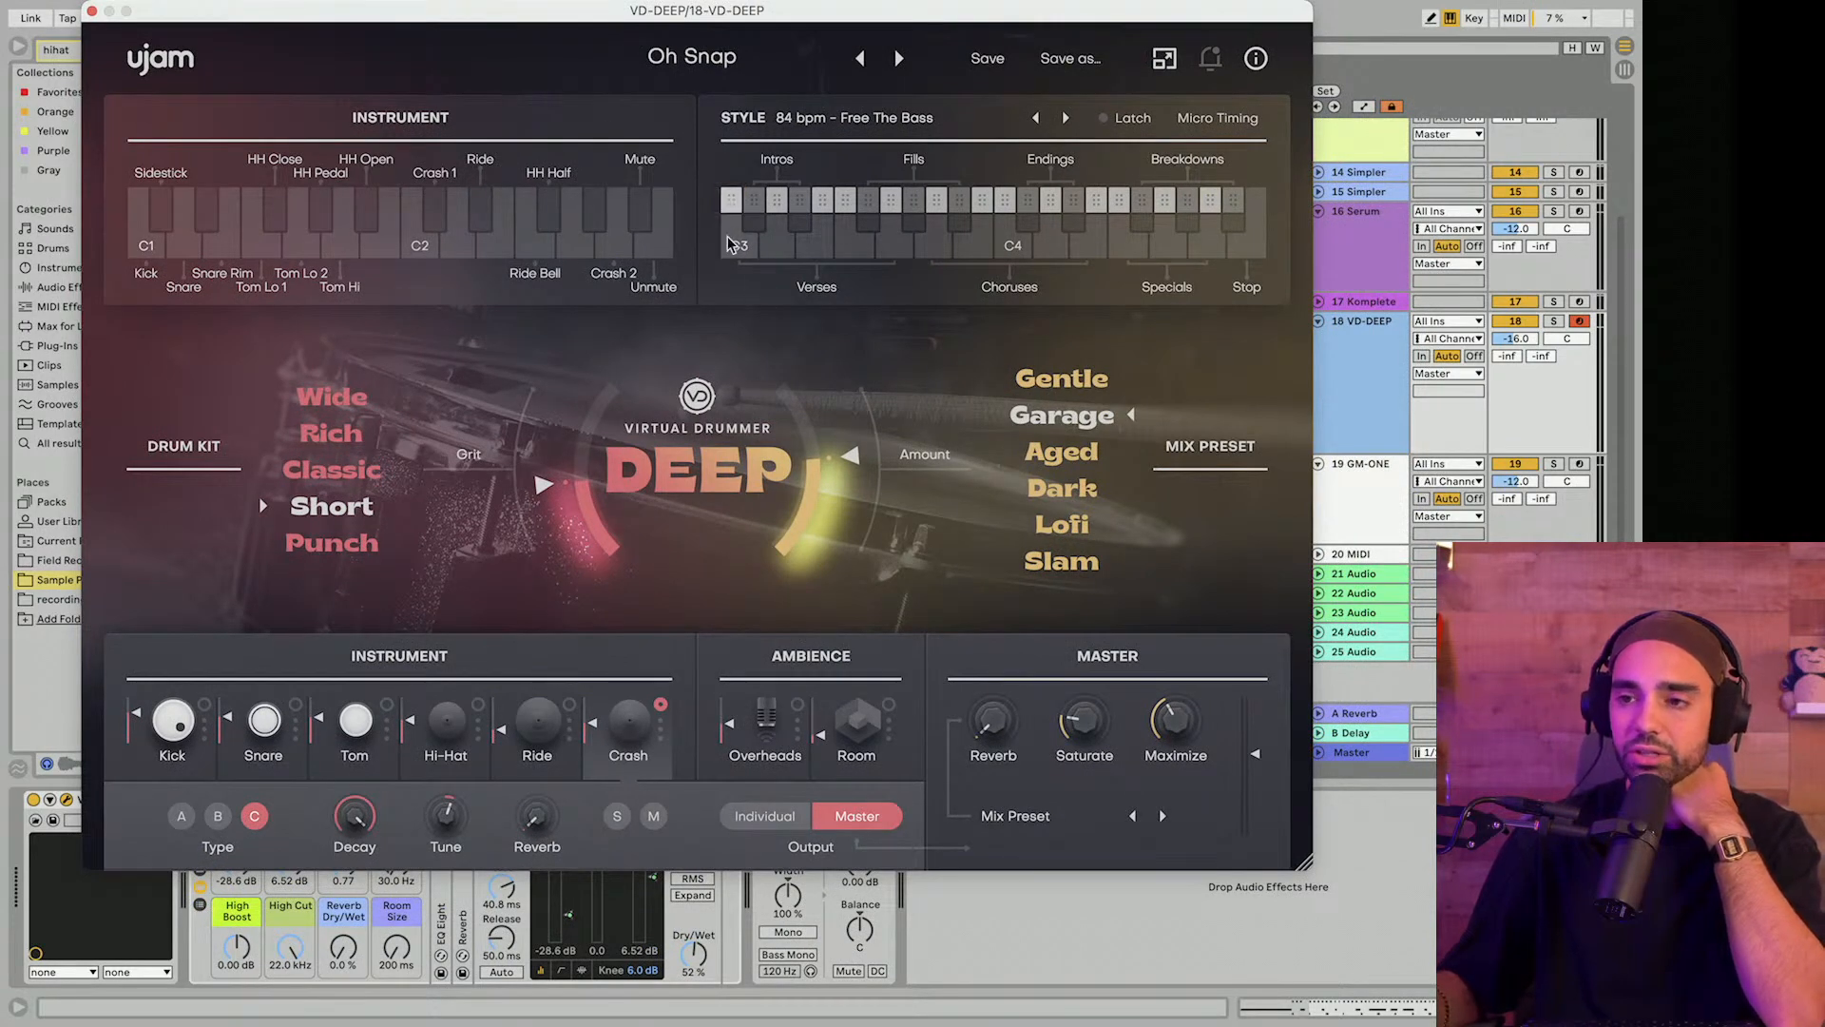
left_click(731, 249)
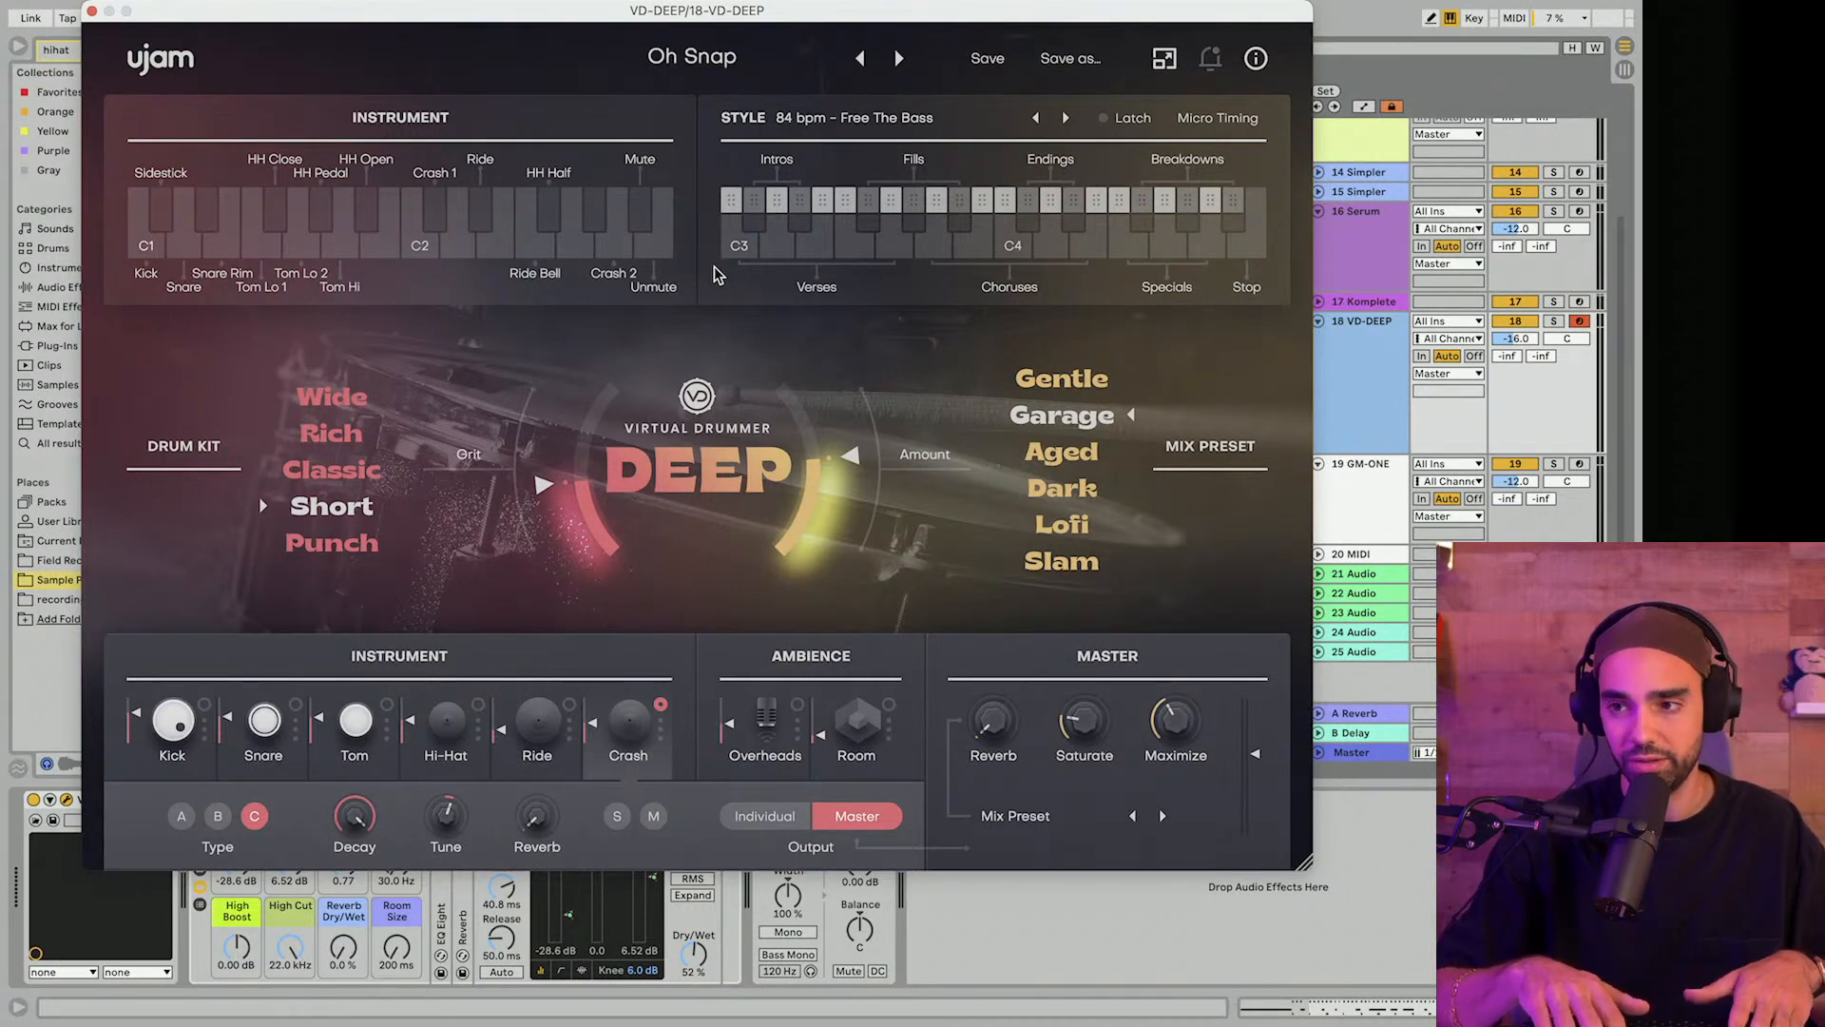
key("k")
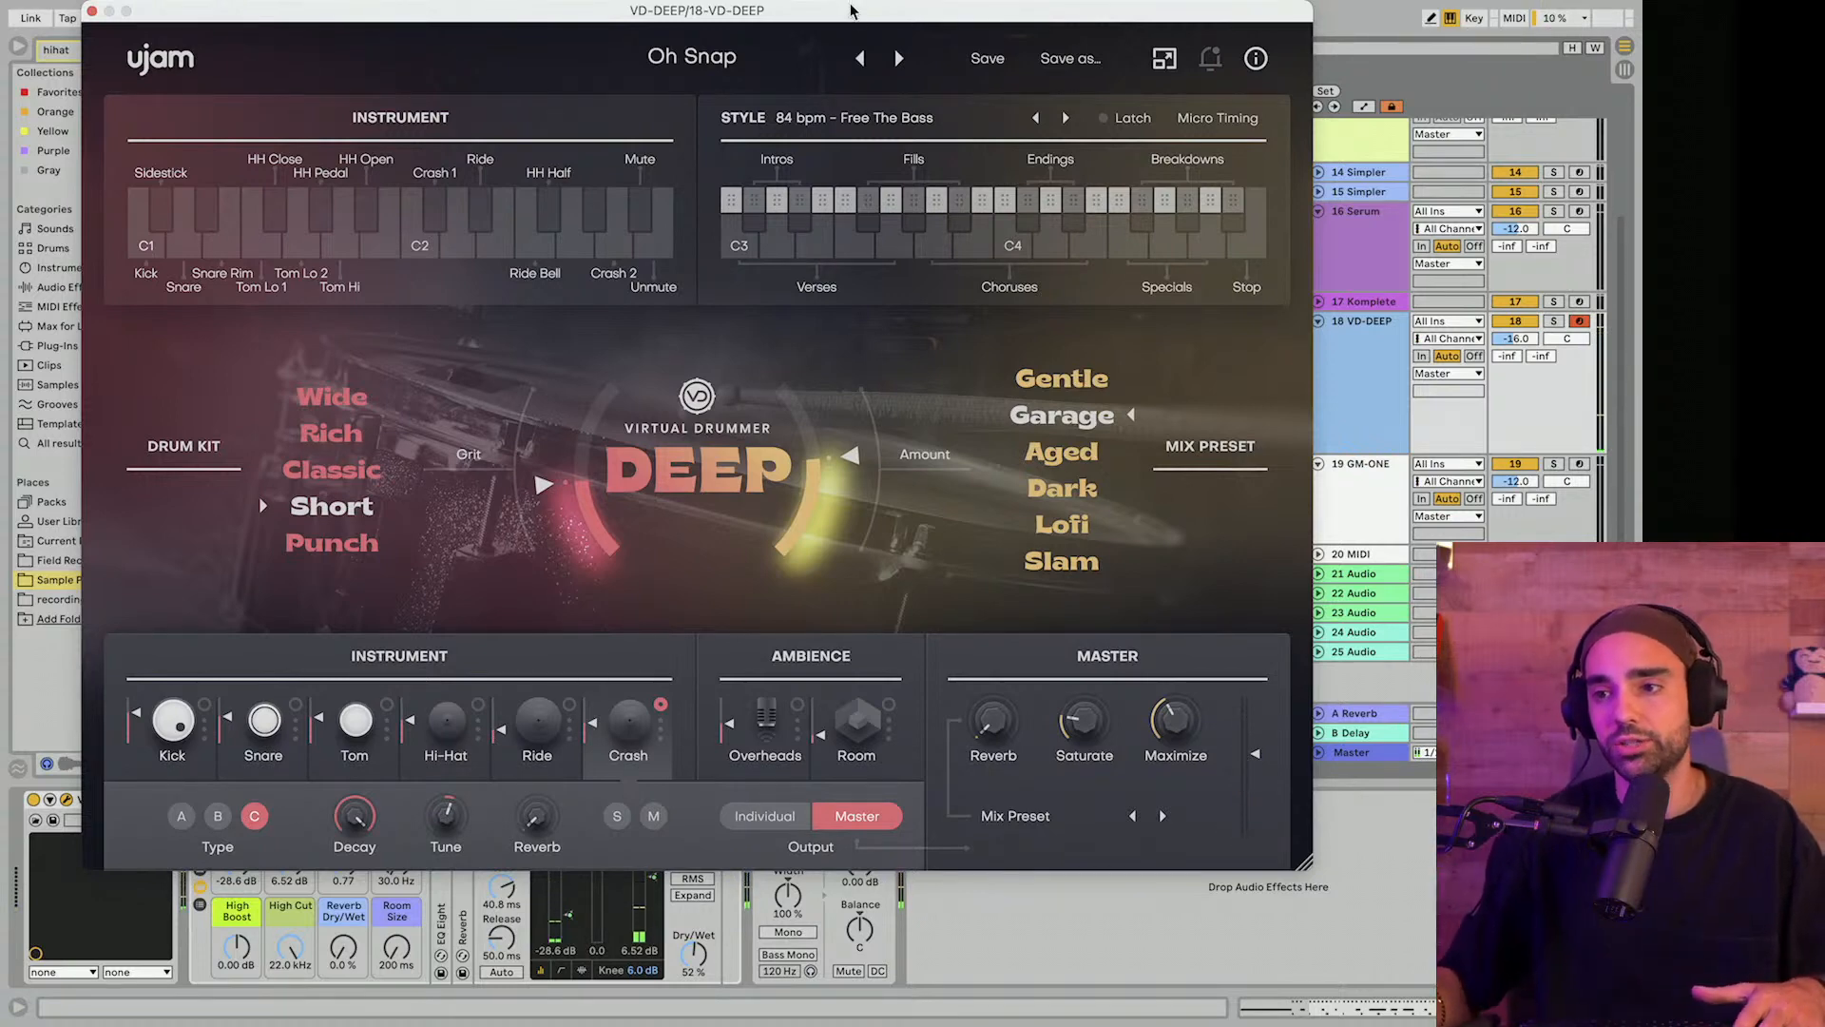
Place the drummer's C3 and C4 style patterns as MIDI clips at bars 26 and 33 on the VD-DEEP track and close its window.
left_click_drag(851, 13, 396, 14)
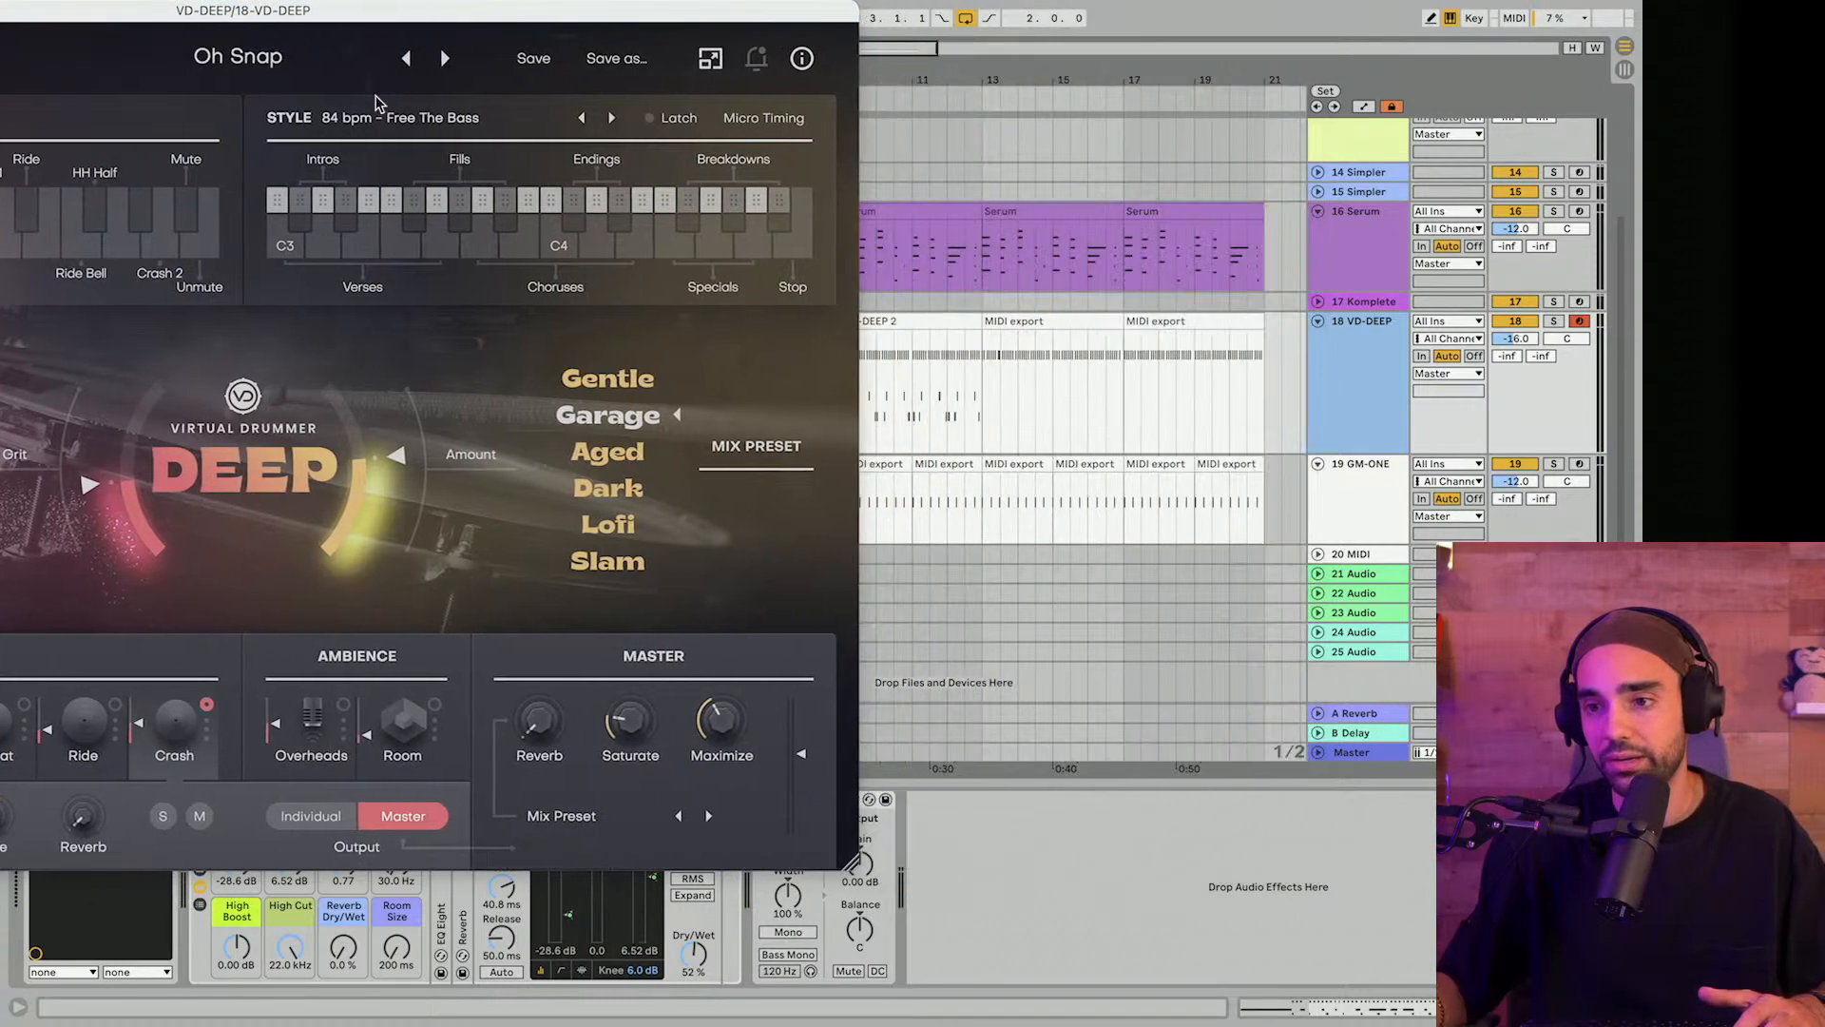
left_click_drag(375, 96, 327, 105)
left_click_drag(1159, 80, 873, 53)
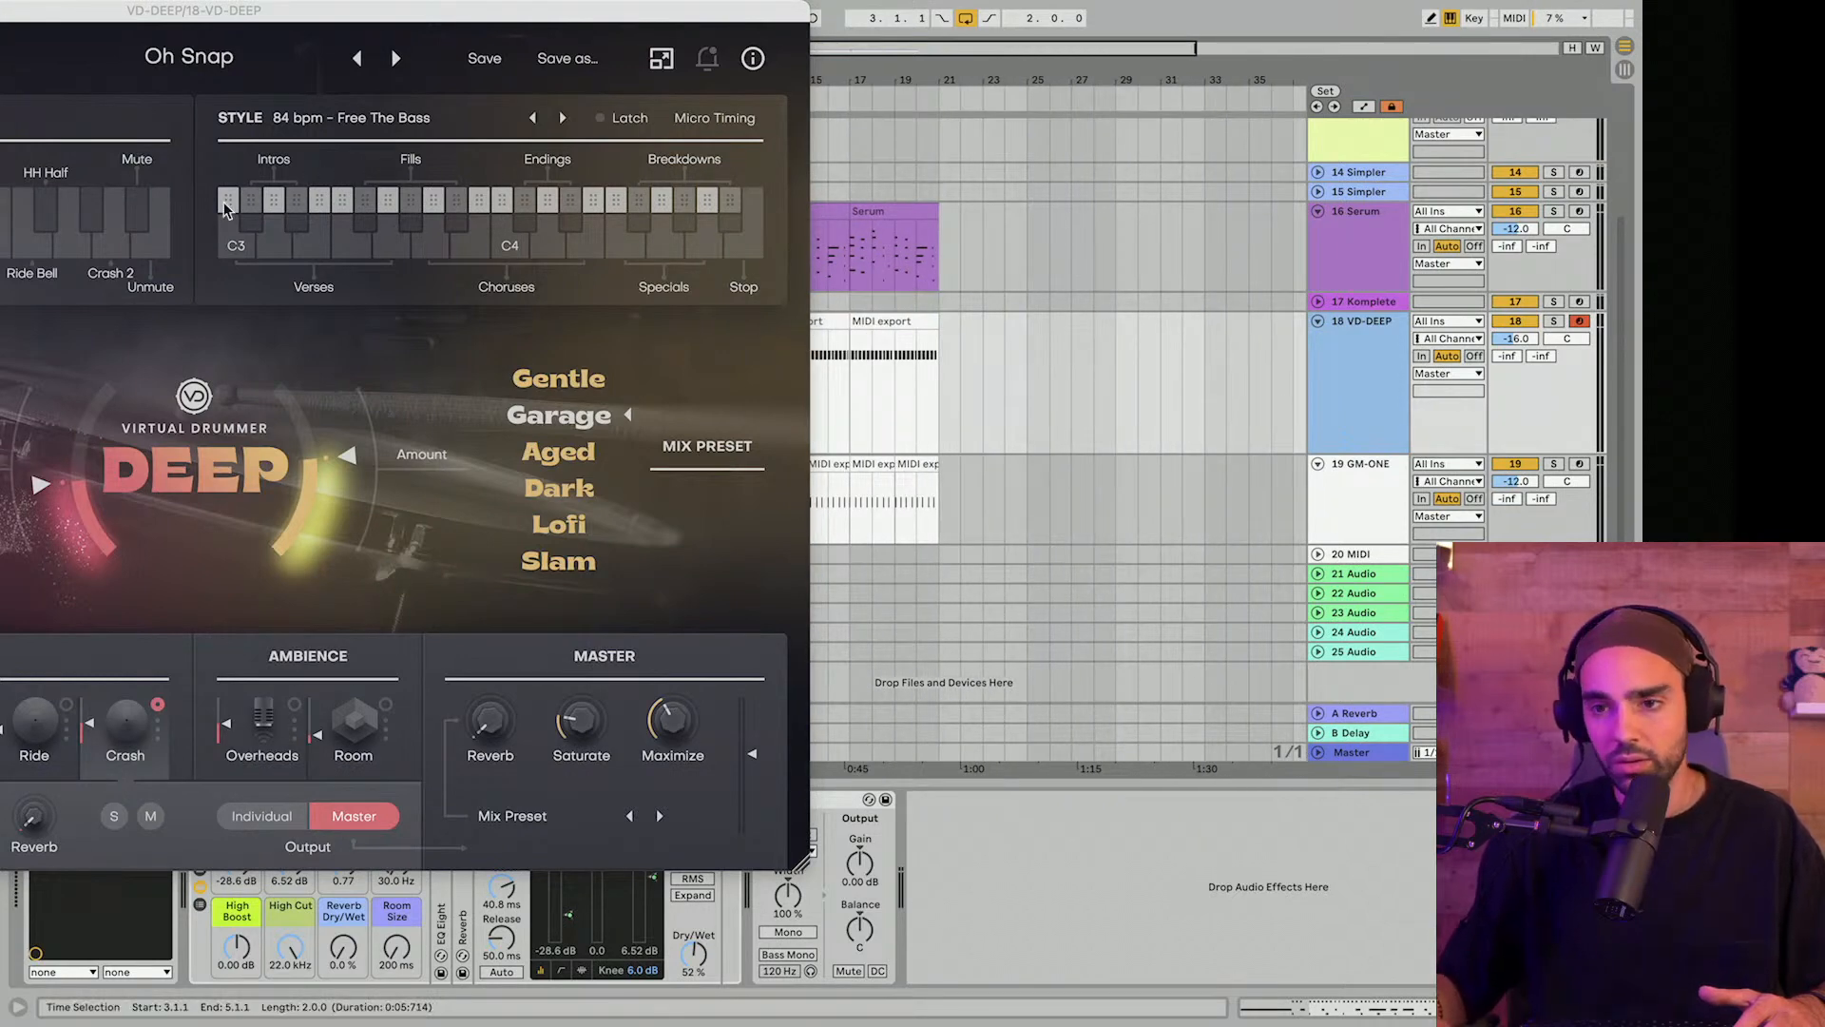
left_click_drag(226, 209, 1056, 340)
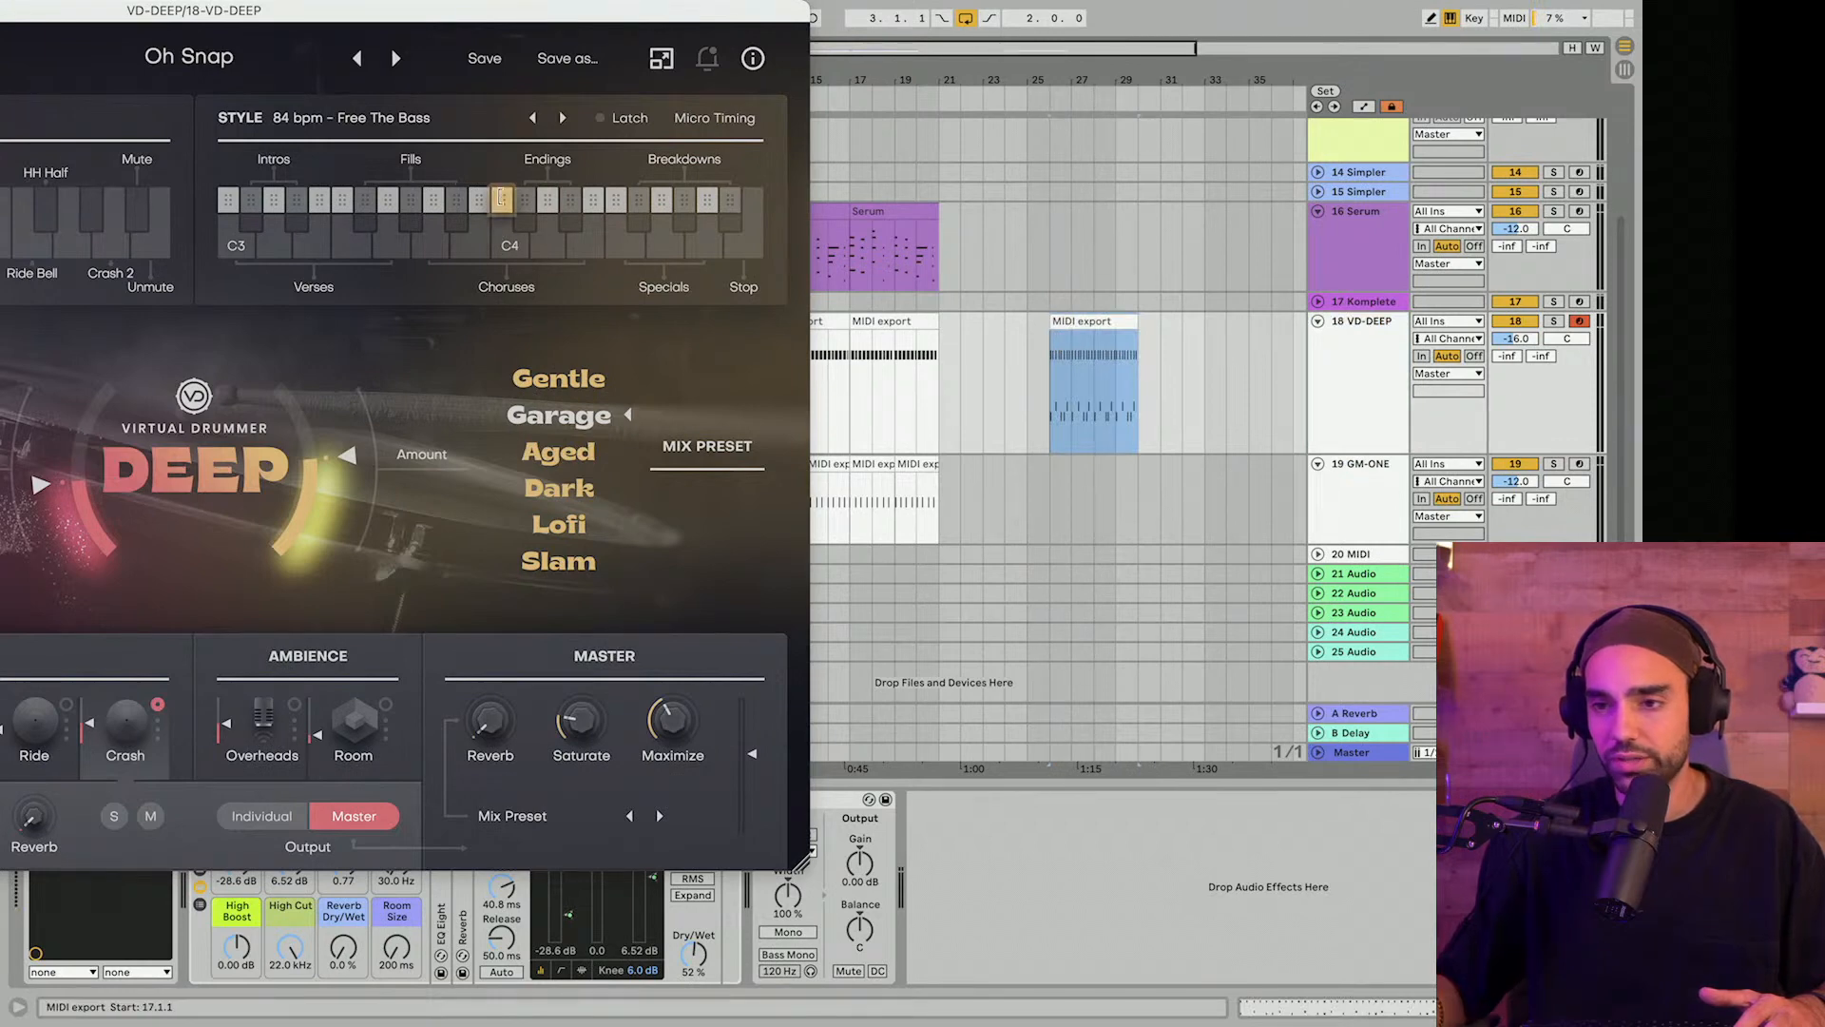
left_click_drag(501, 197, 1205, 328)
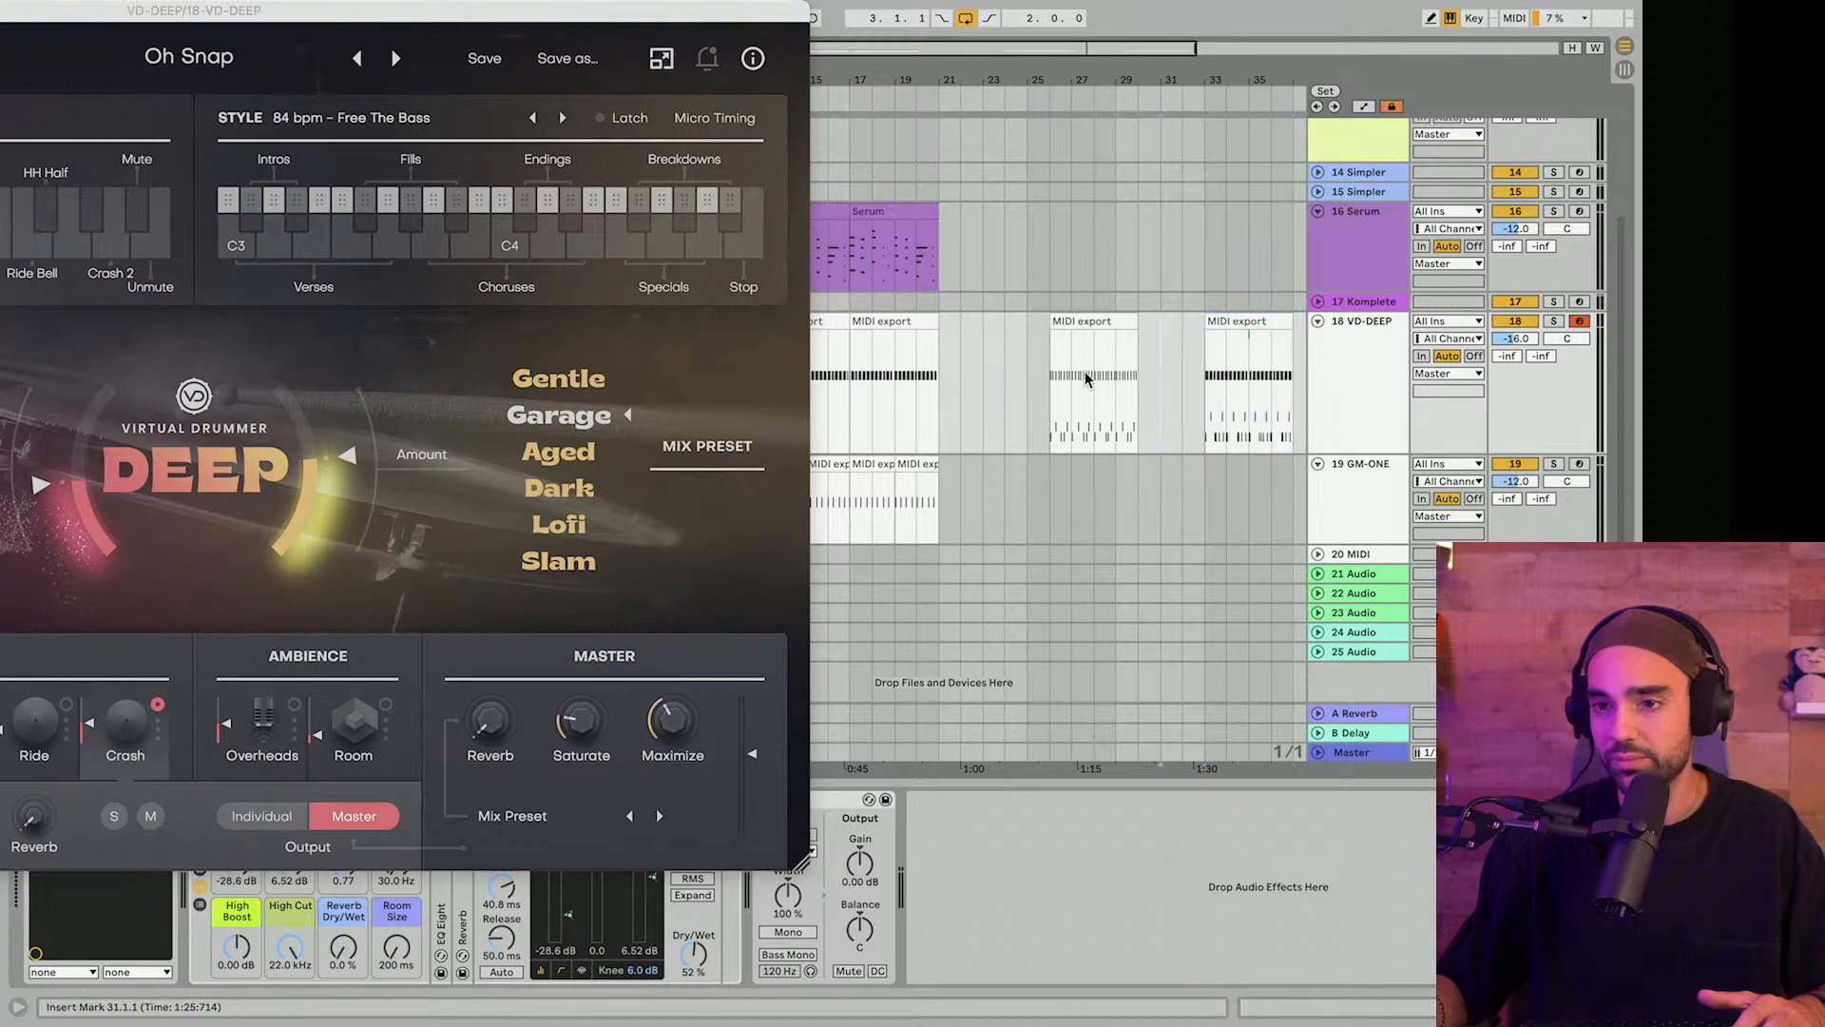
left_click_drag(241, 16, 691, 348)
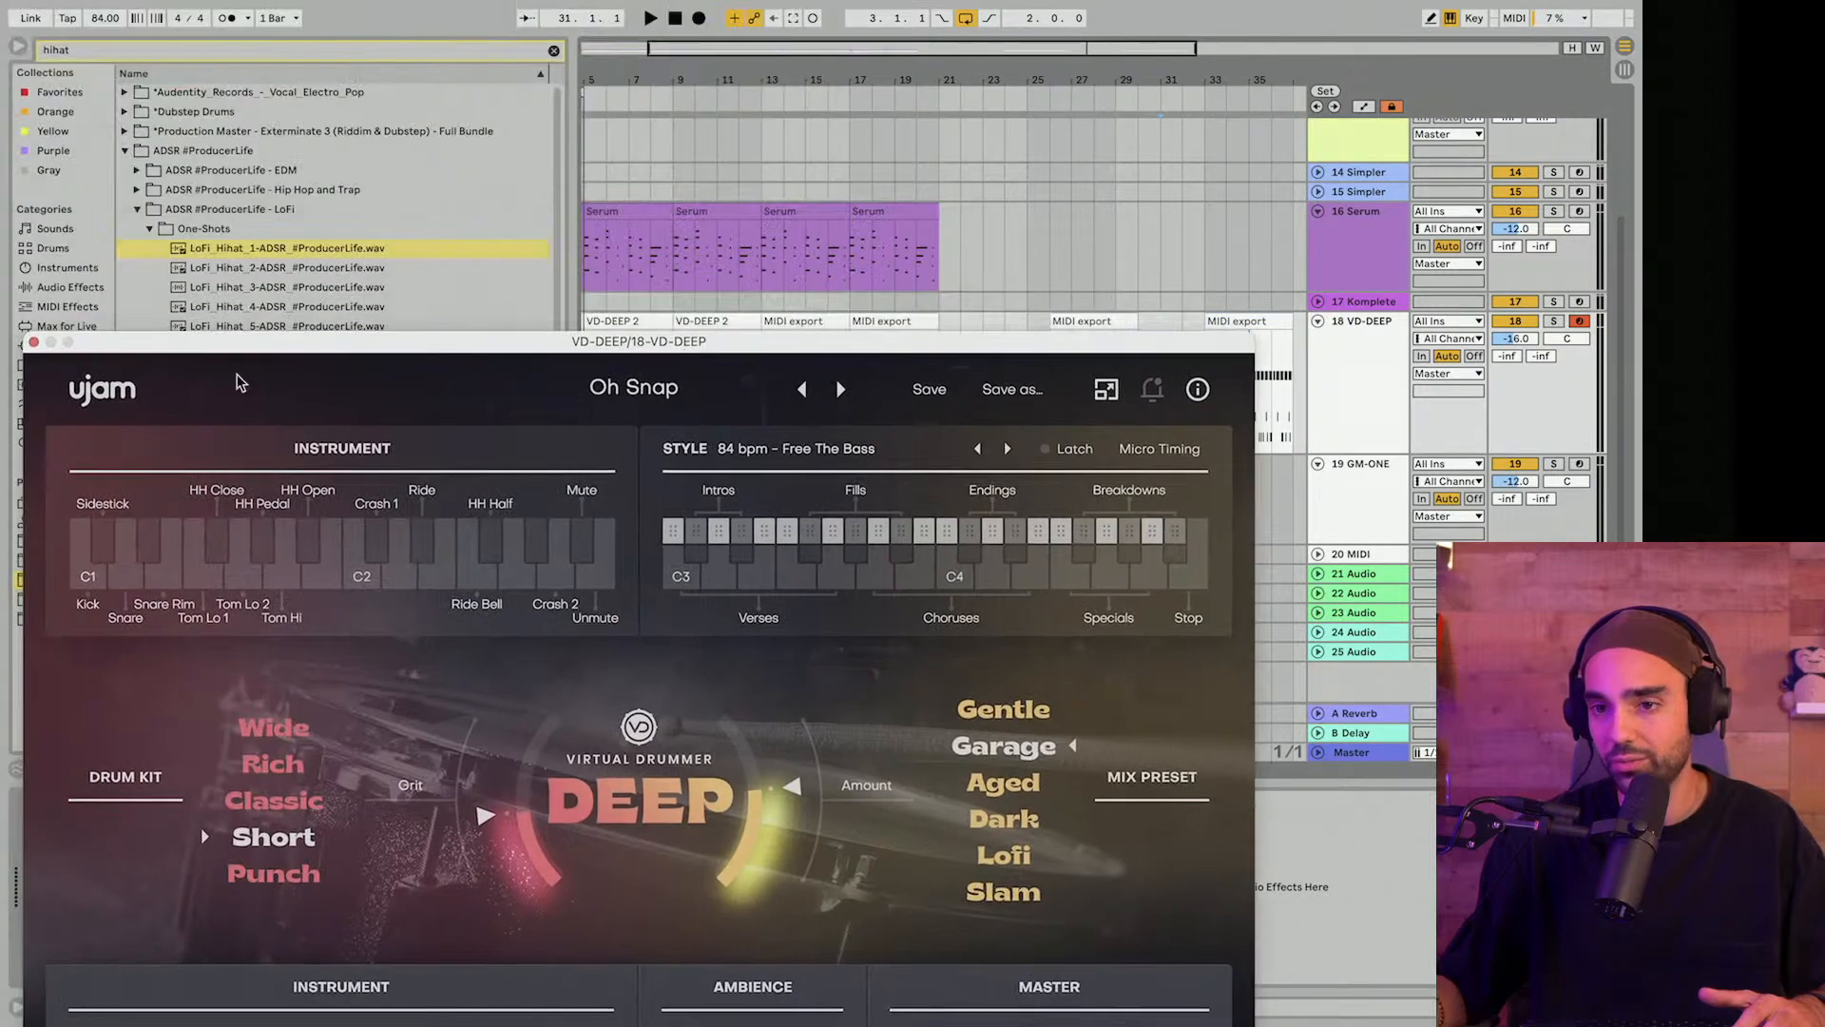
left_click(30, 340)
Open the MIDI clip at bar 26 in an enlarged note editor and play it.
left_click_drag(622, 82, 968, 195)
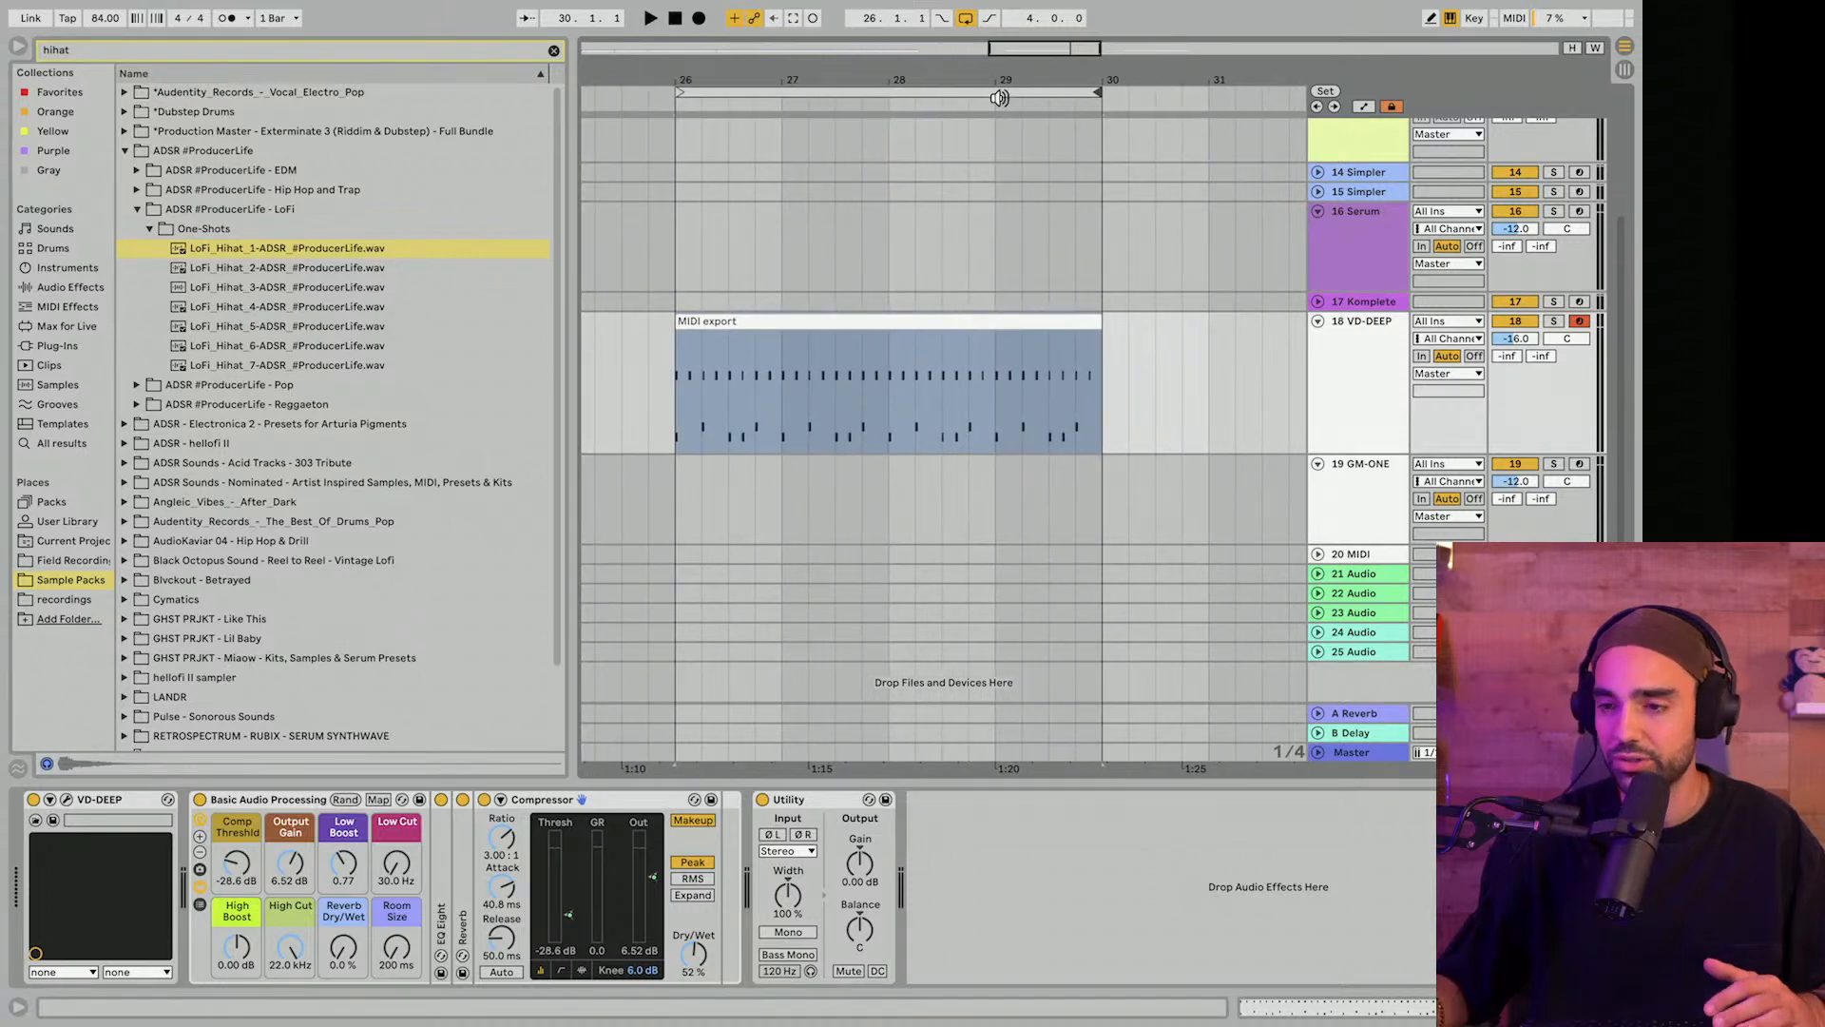
double_click(872, 322)
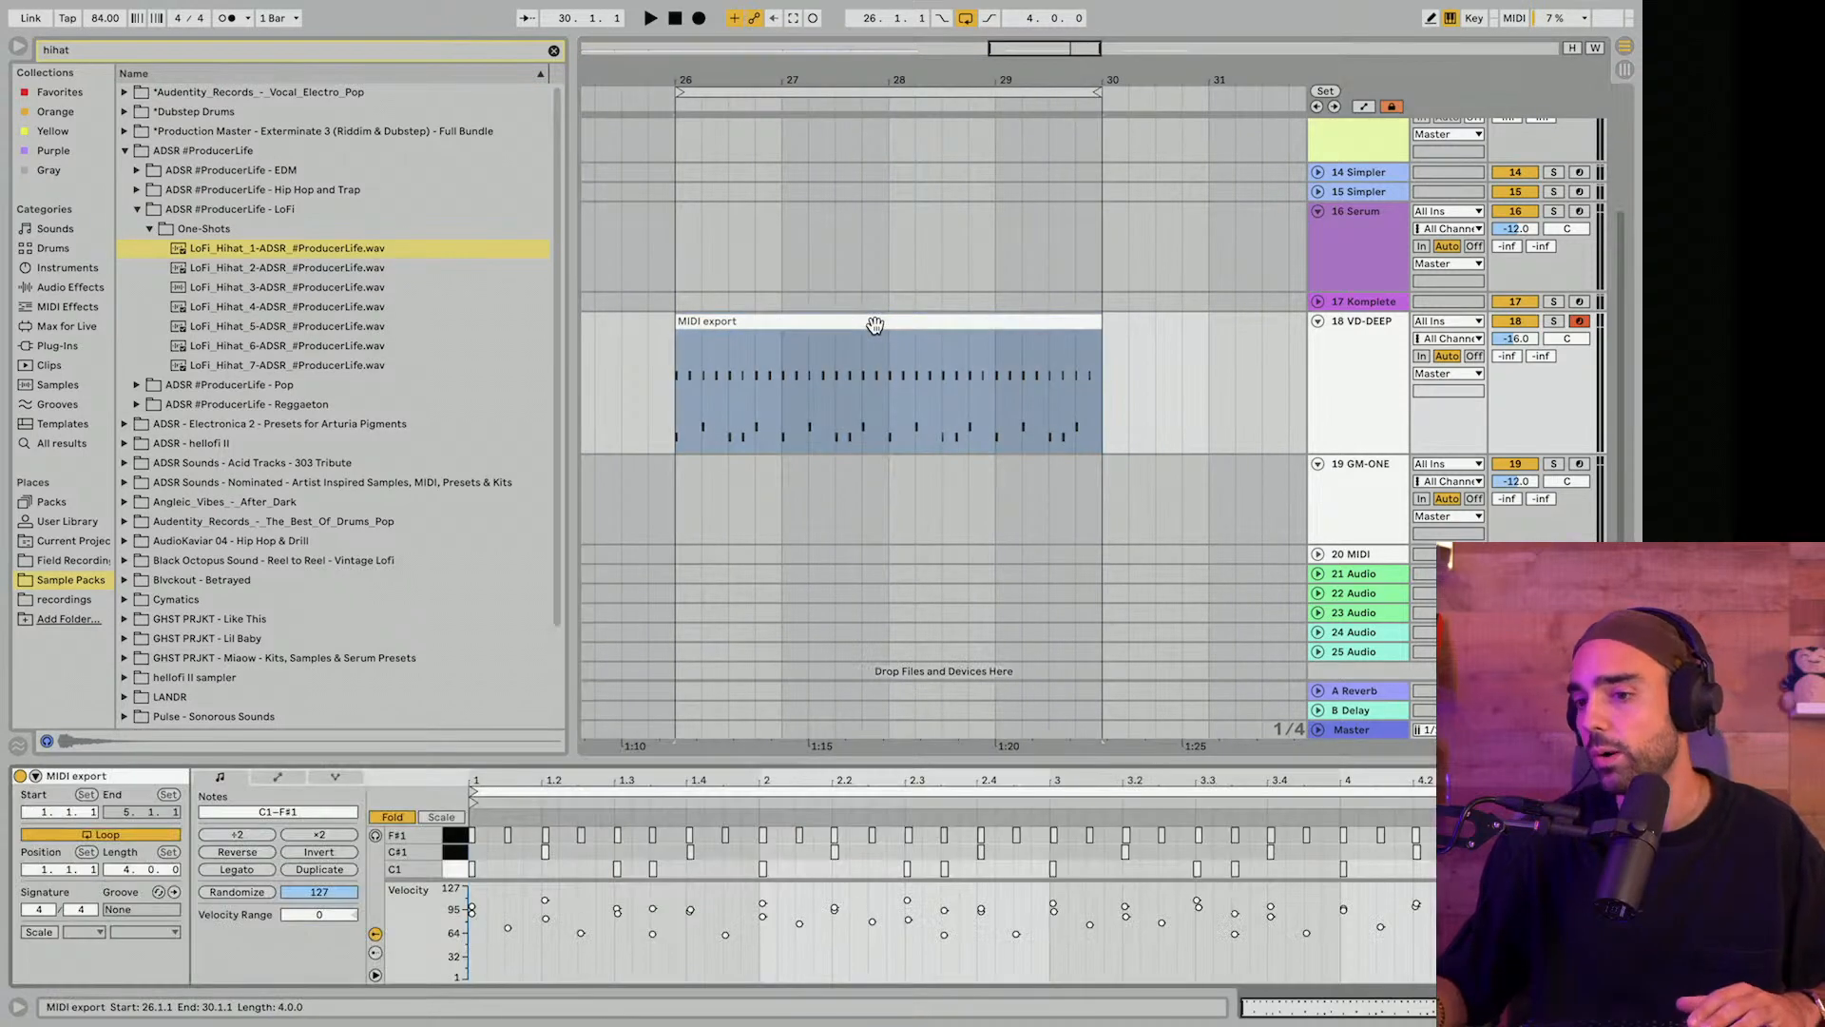
key("space")
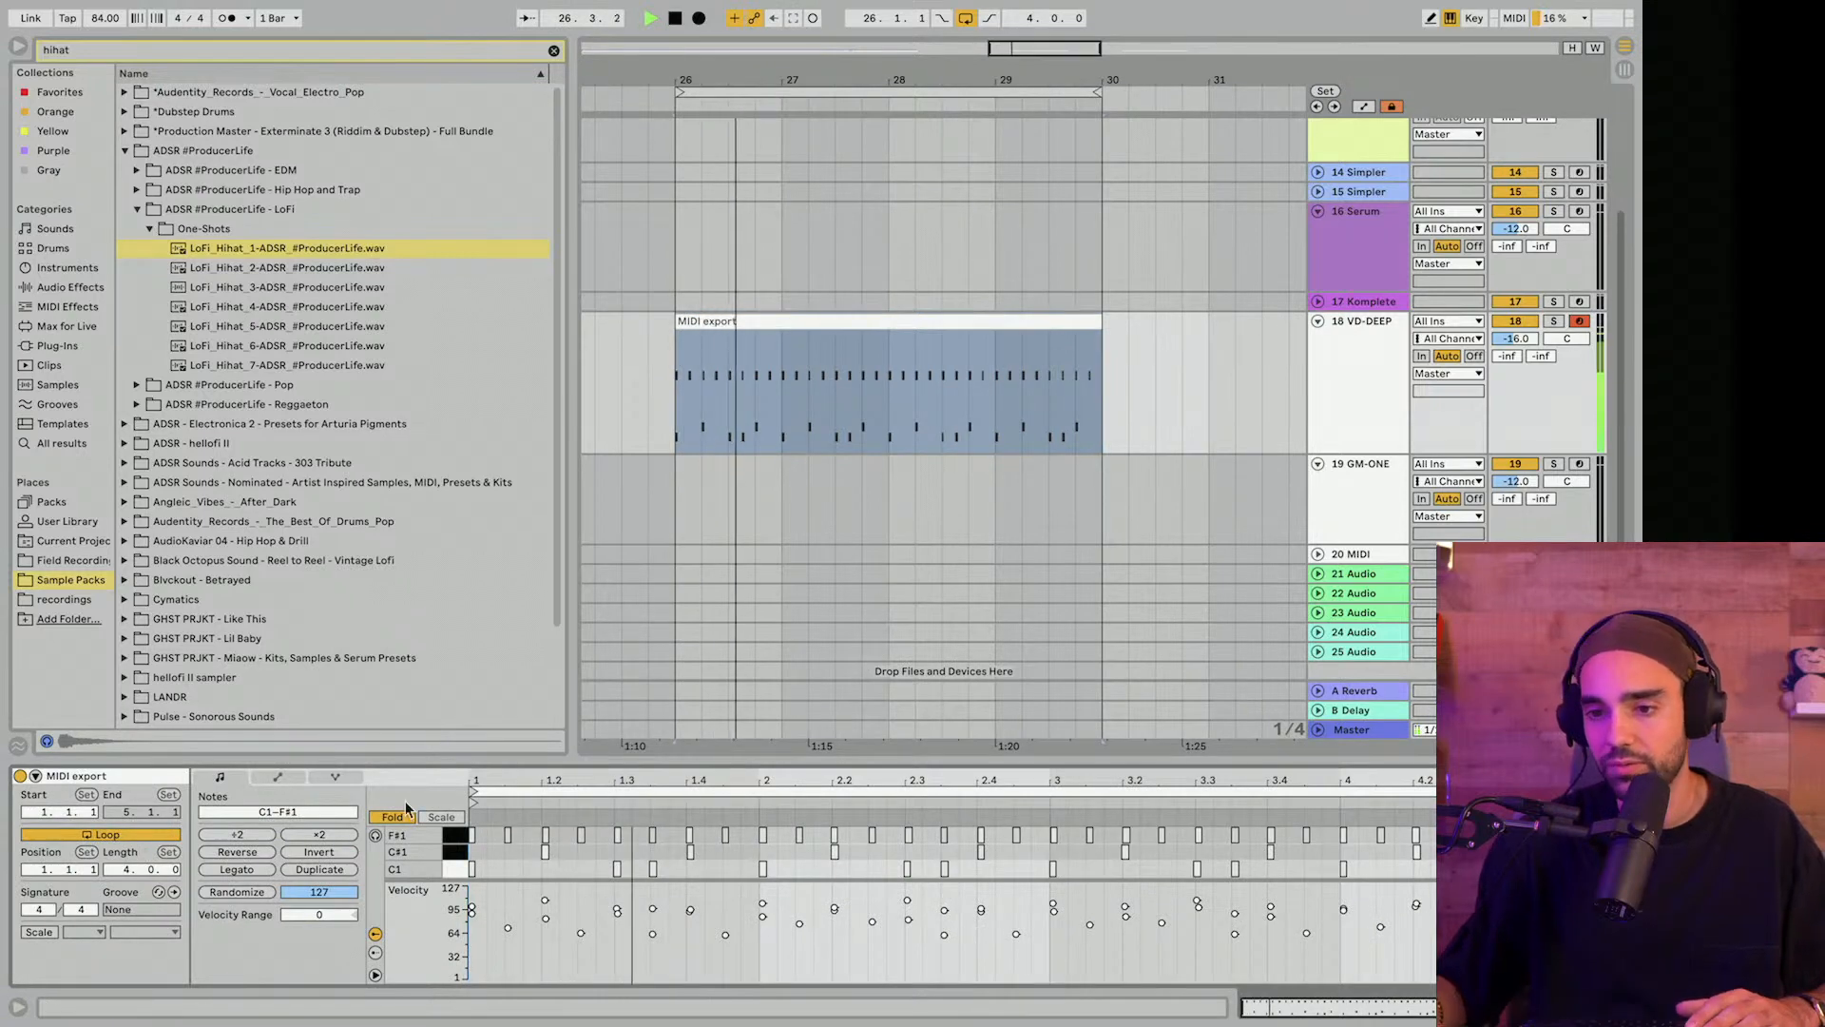
left_click_drag(642, 763, 642, 300)
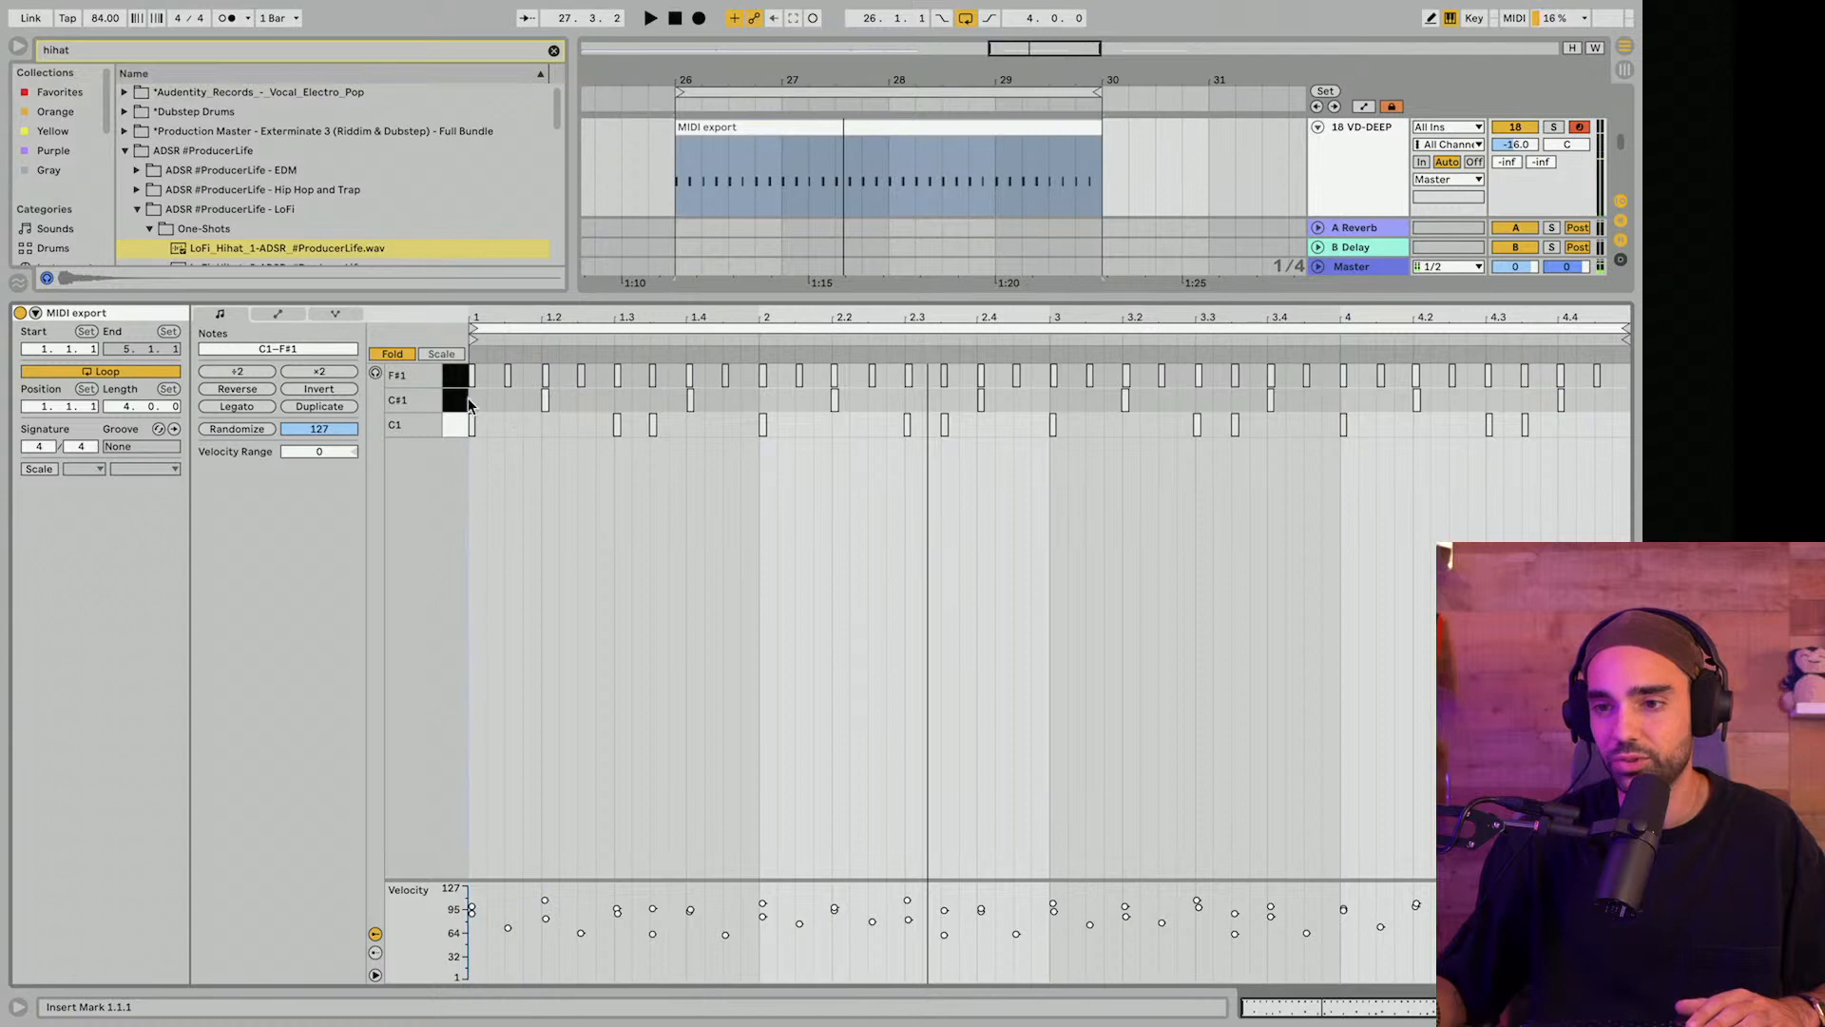
Select the C1 notes and a single C1 note in the bar 26 clip while listening to the kick pattern.
left_click(451, 425)
key("space")
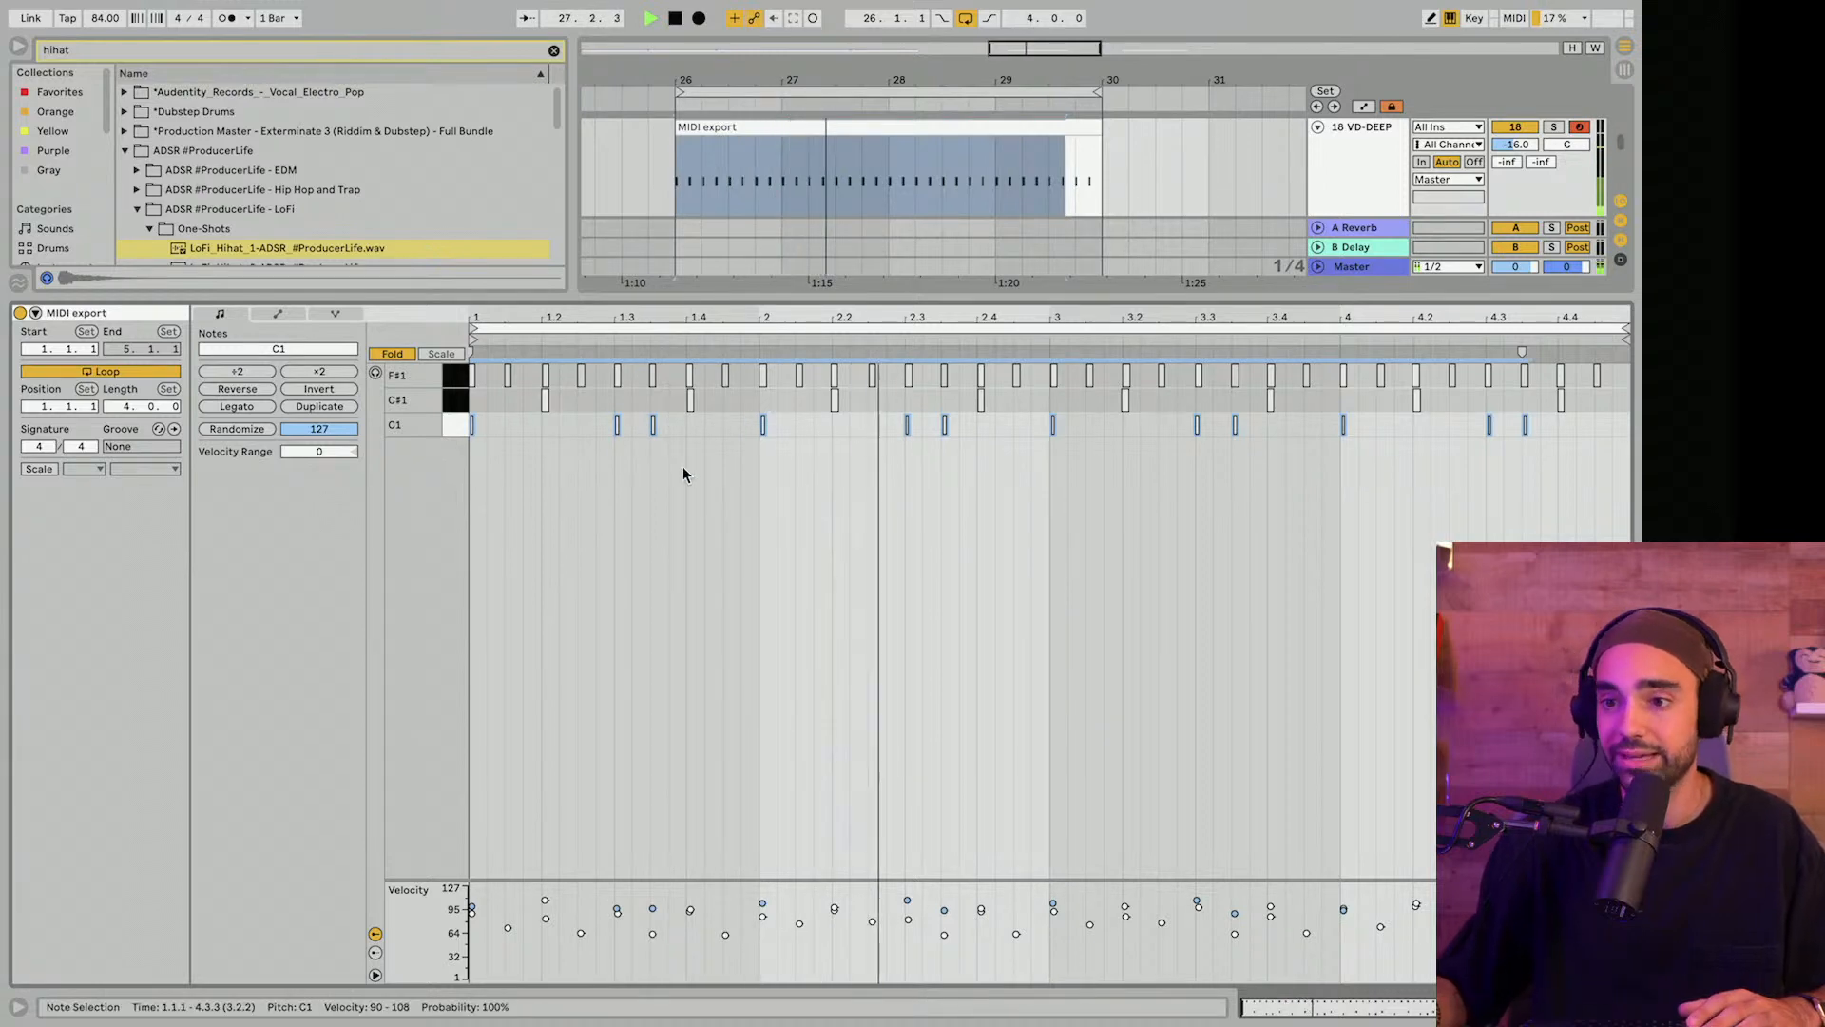
left_click(948, 463)
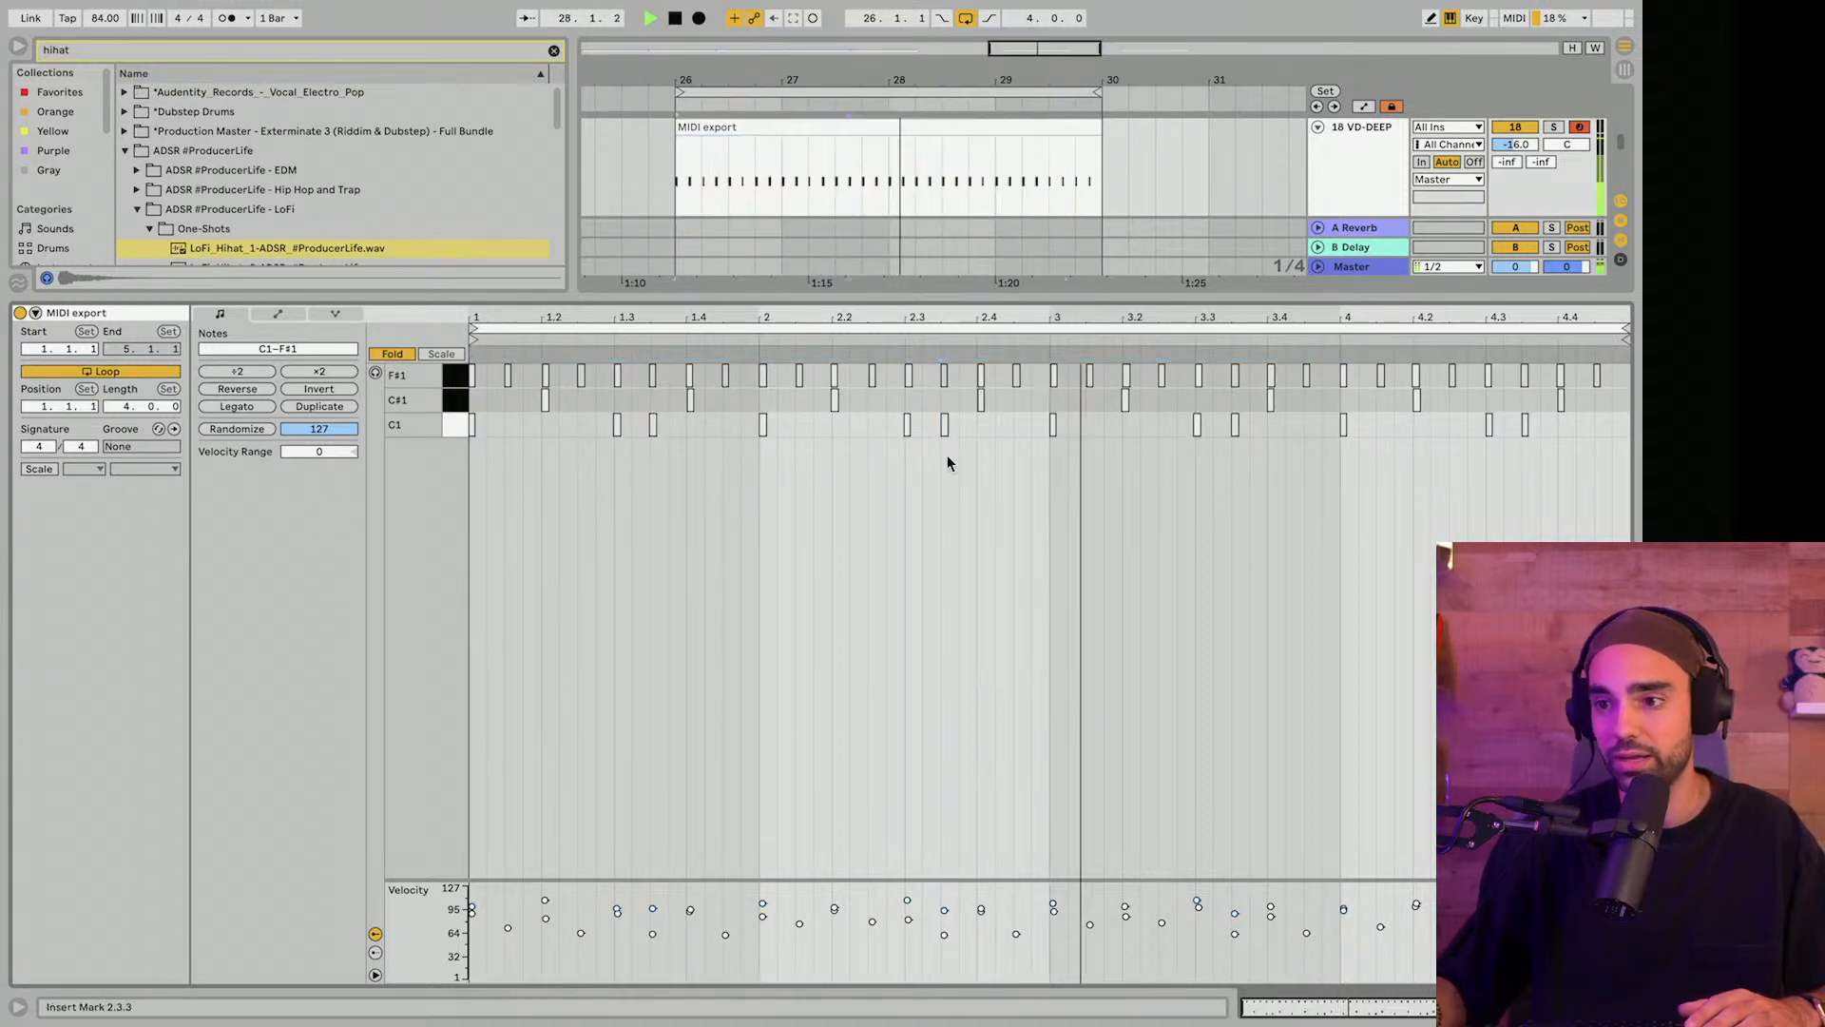
left_click(653, 425)
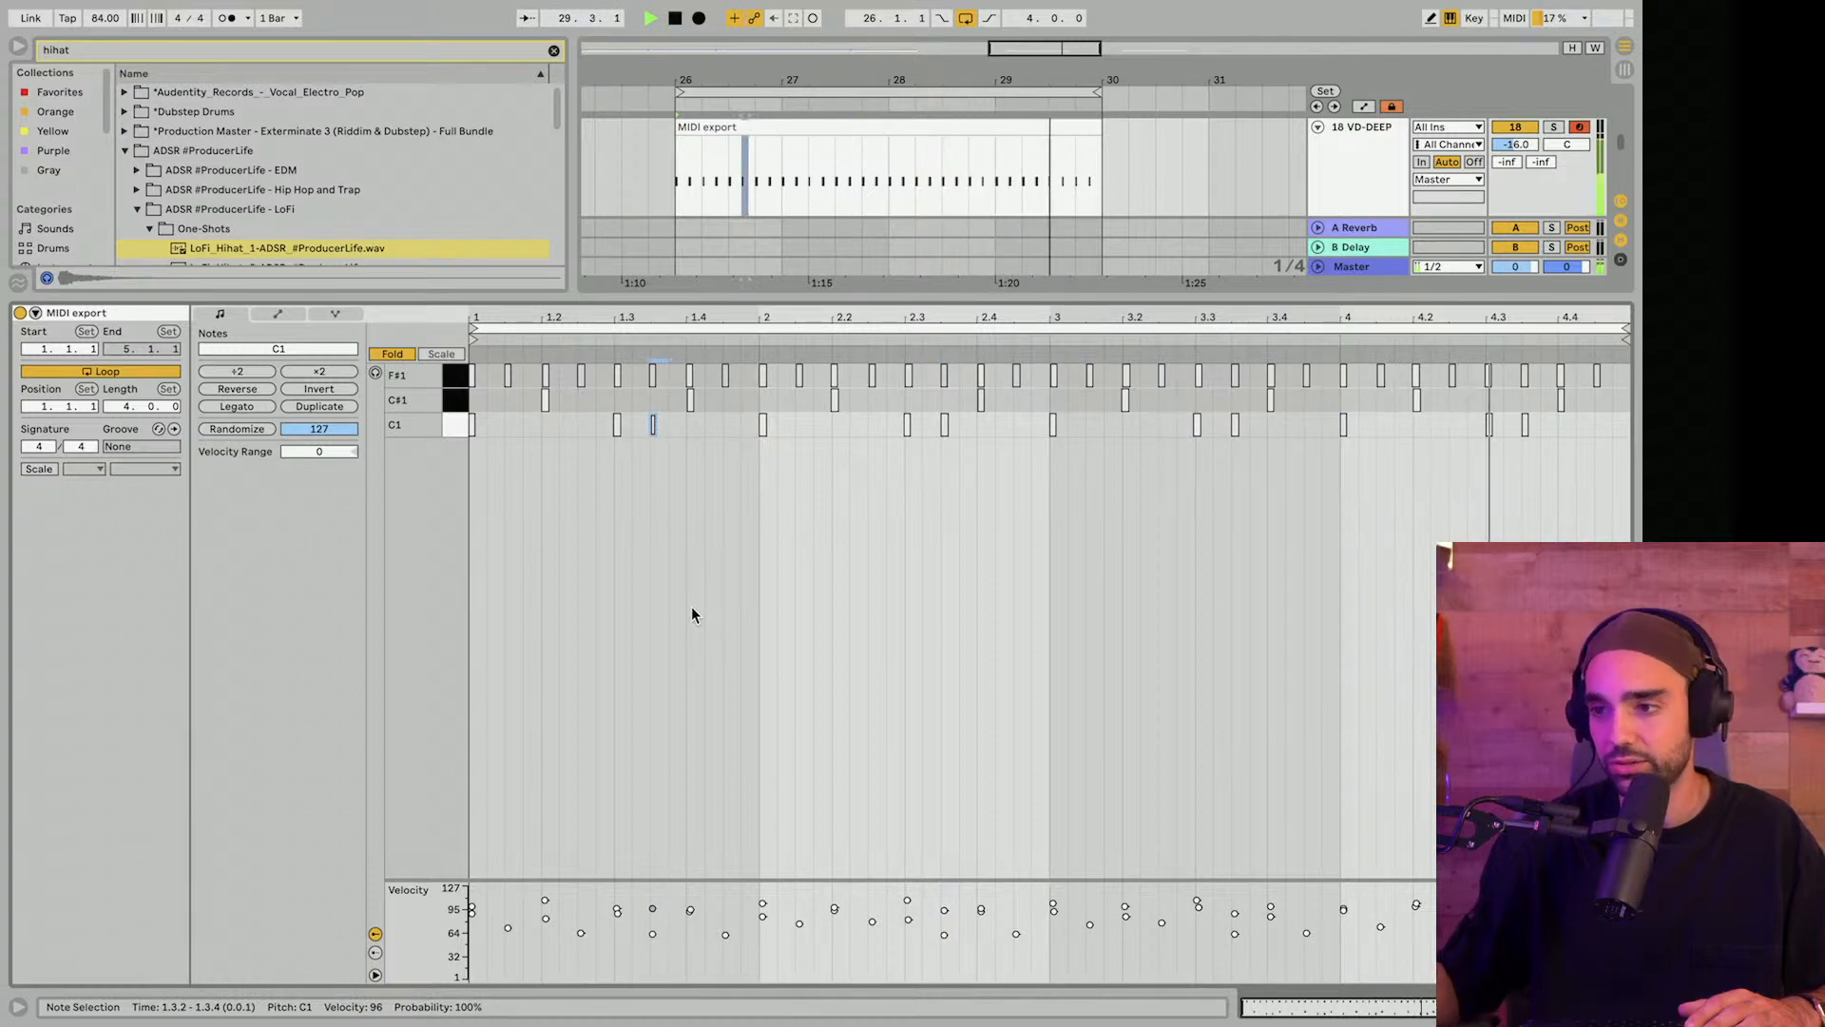
key("space")
Select all F#1 notes in the bar 26 clip and play the clip briefly.
left_click(455, 375)
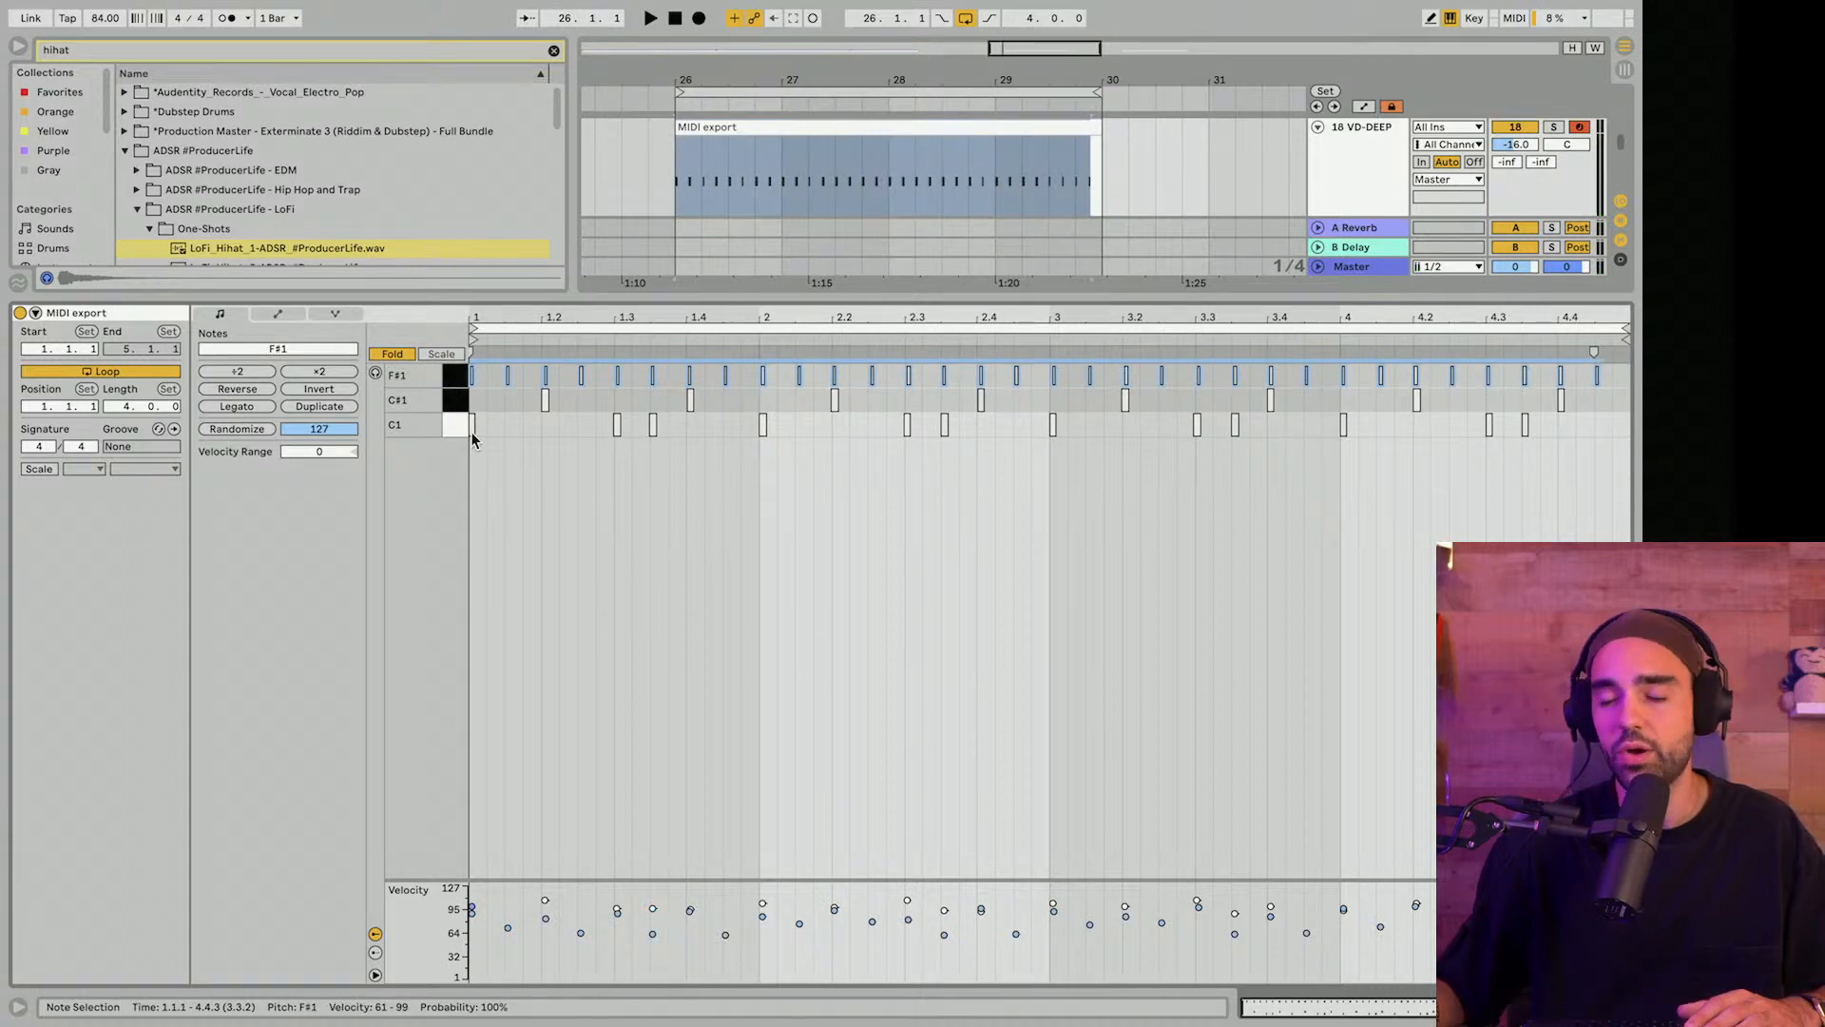
key("space")
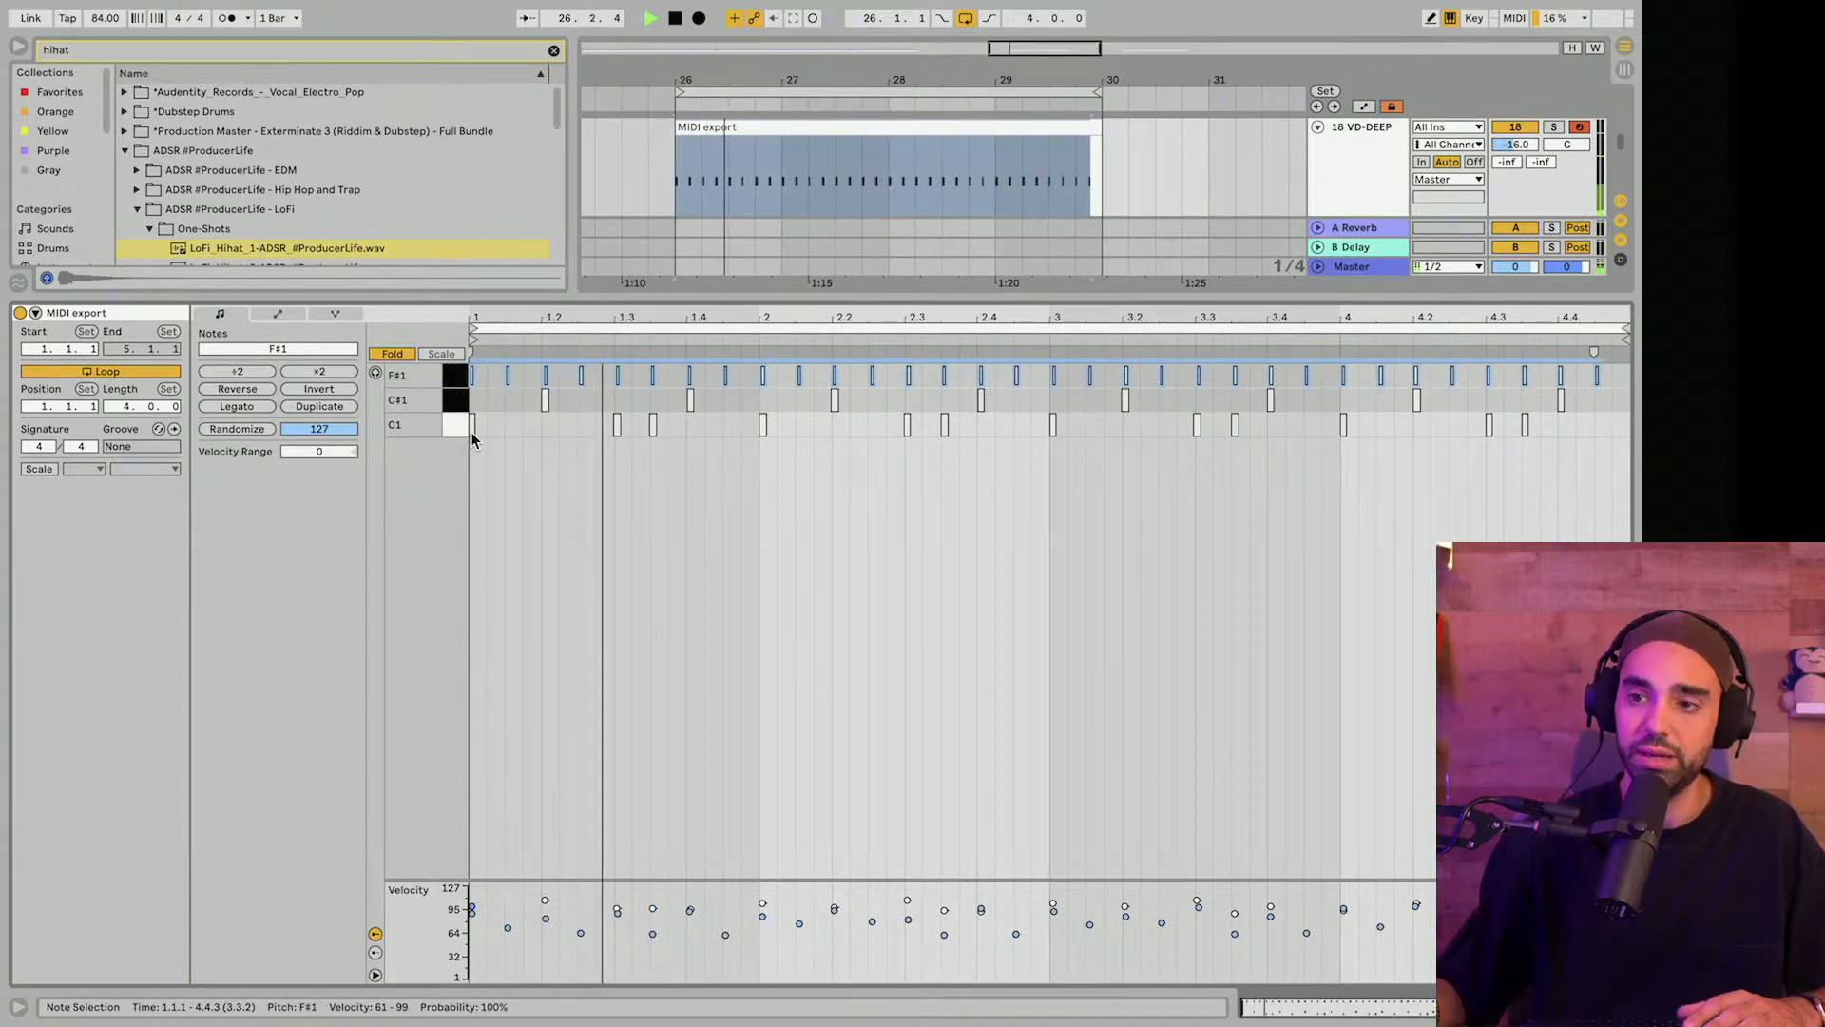
key("space")
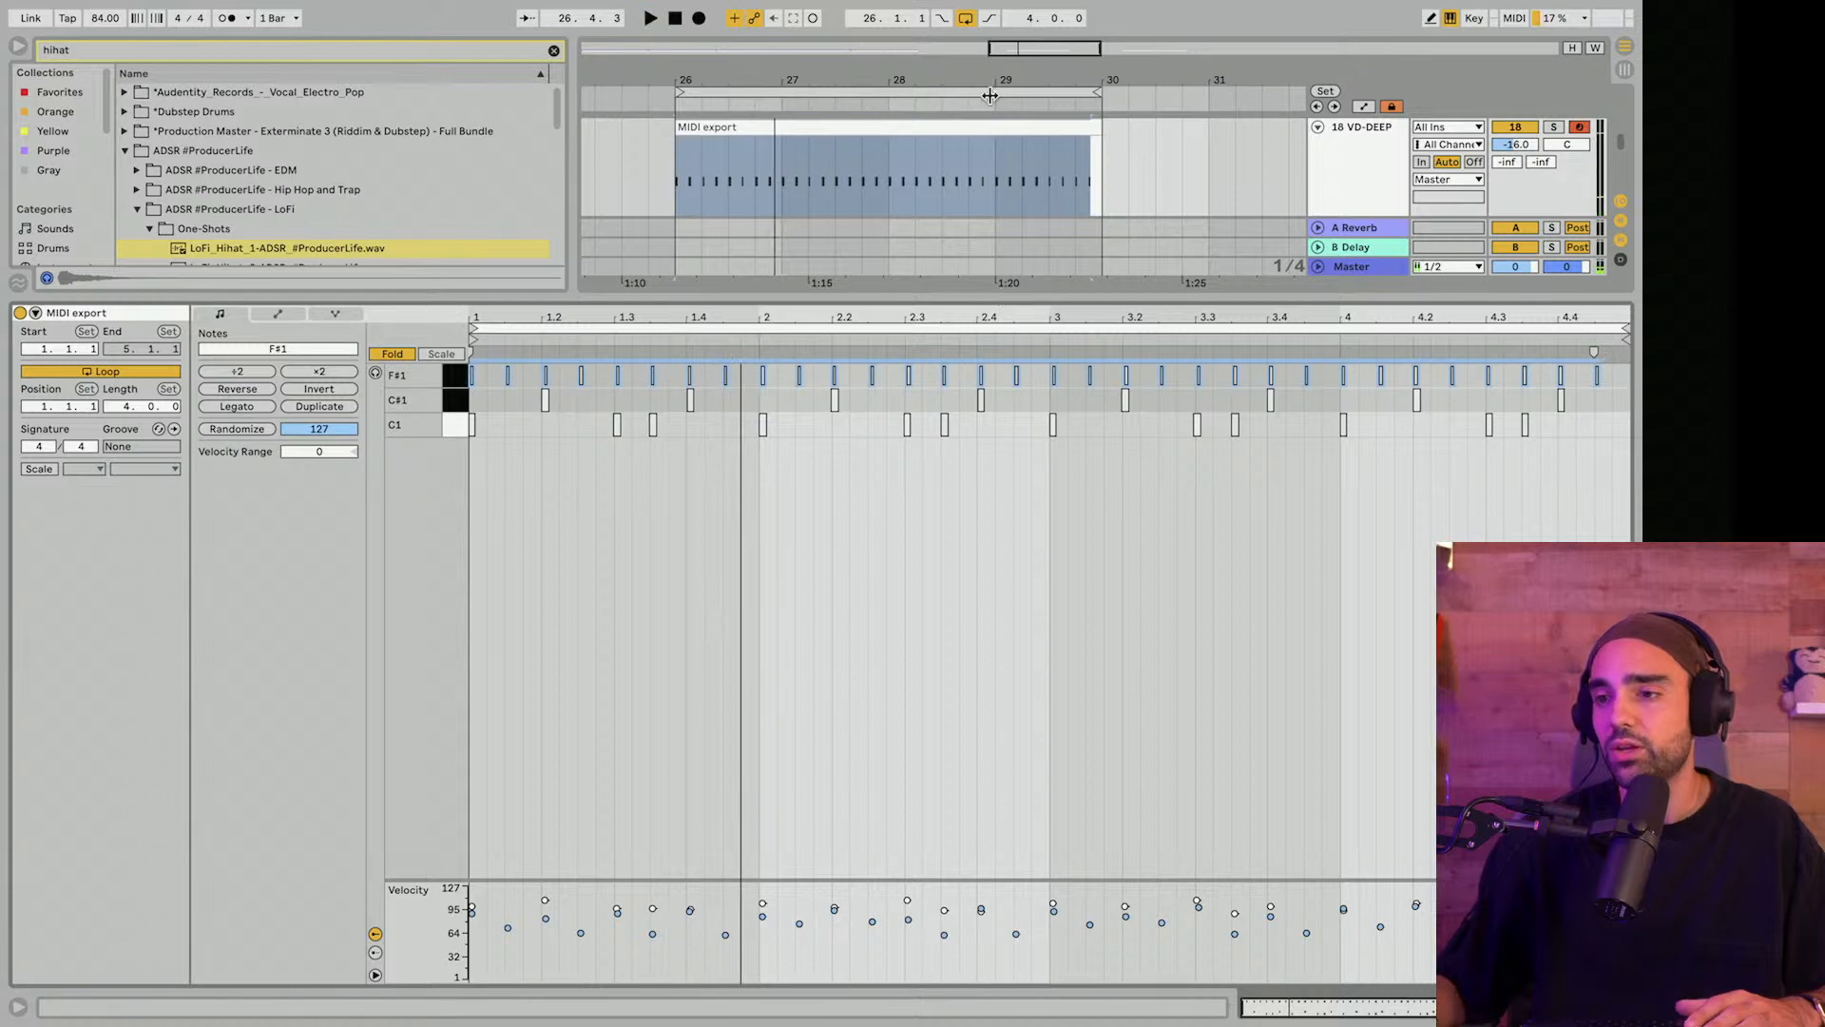
Loop the MIDI clip at bar 33 and compare its notes with those of the bar 26 clip.
left_click_drag(723, 80, 1004, 92)
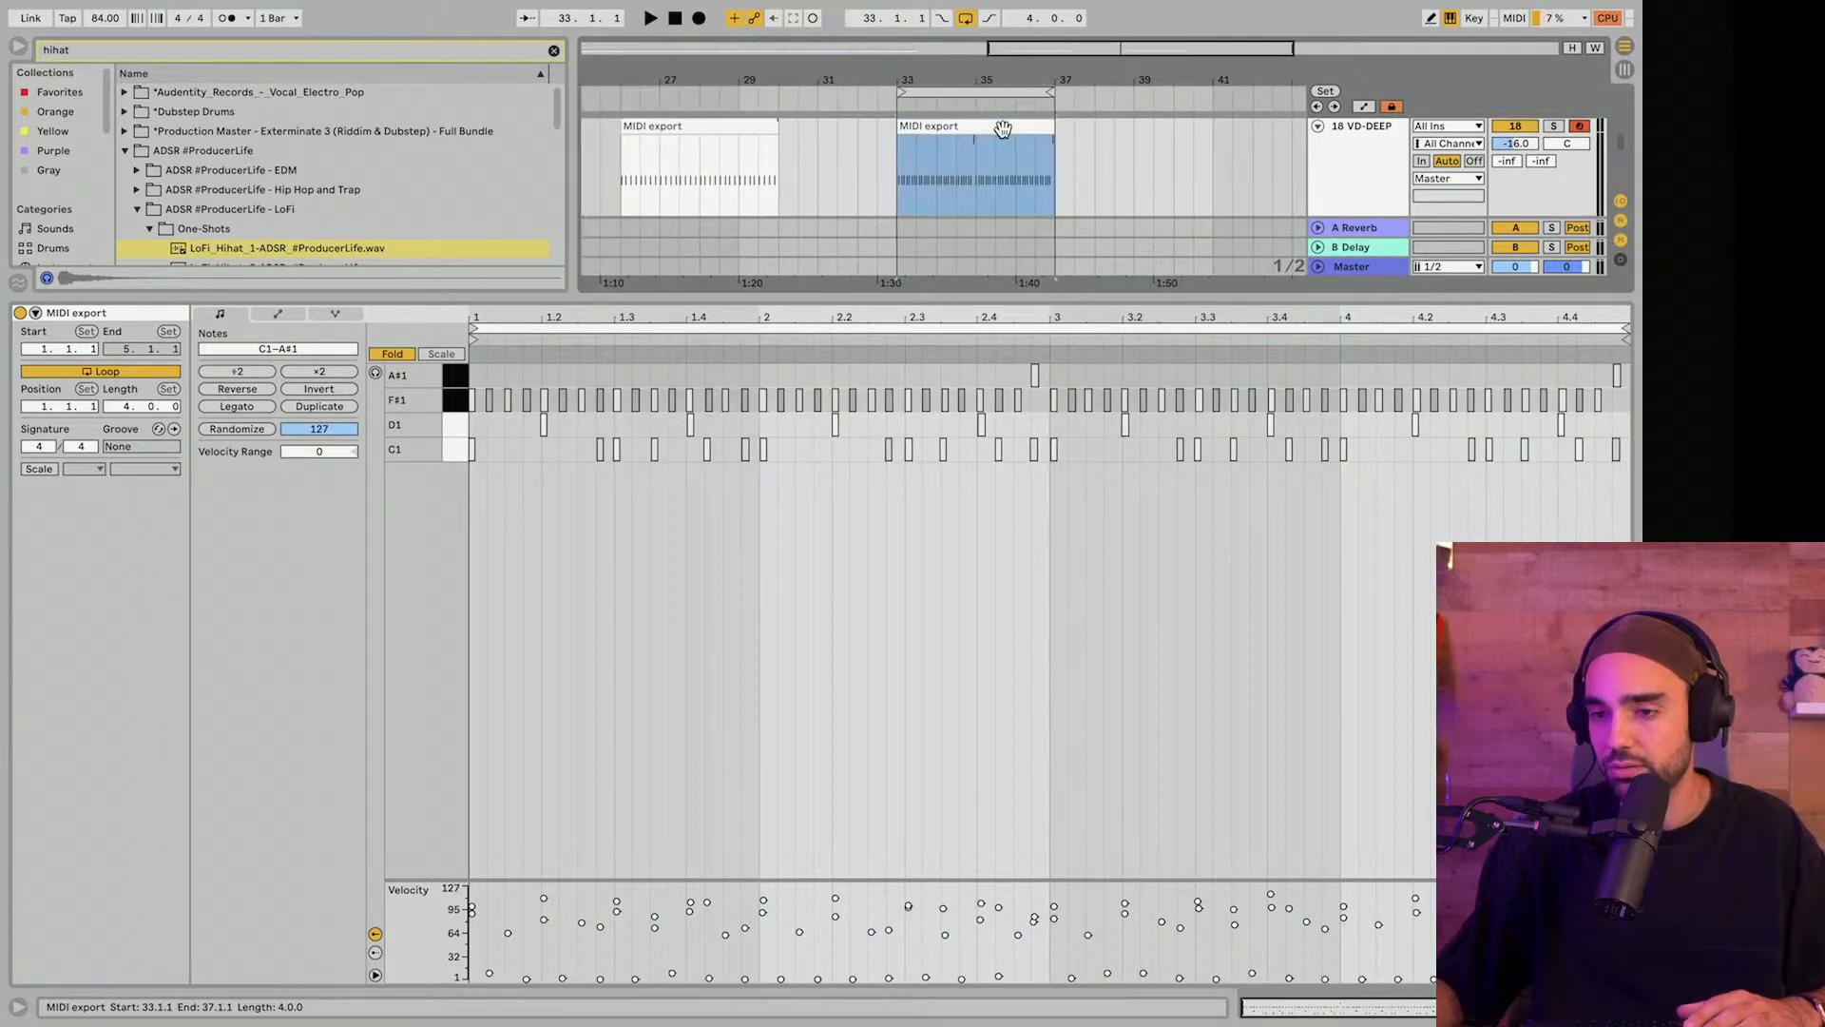
left_click(740, 123)
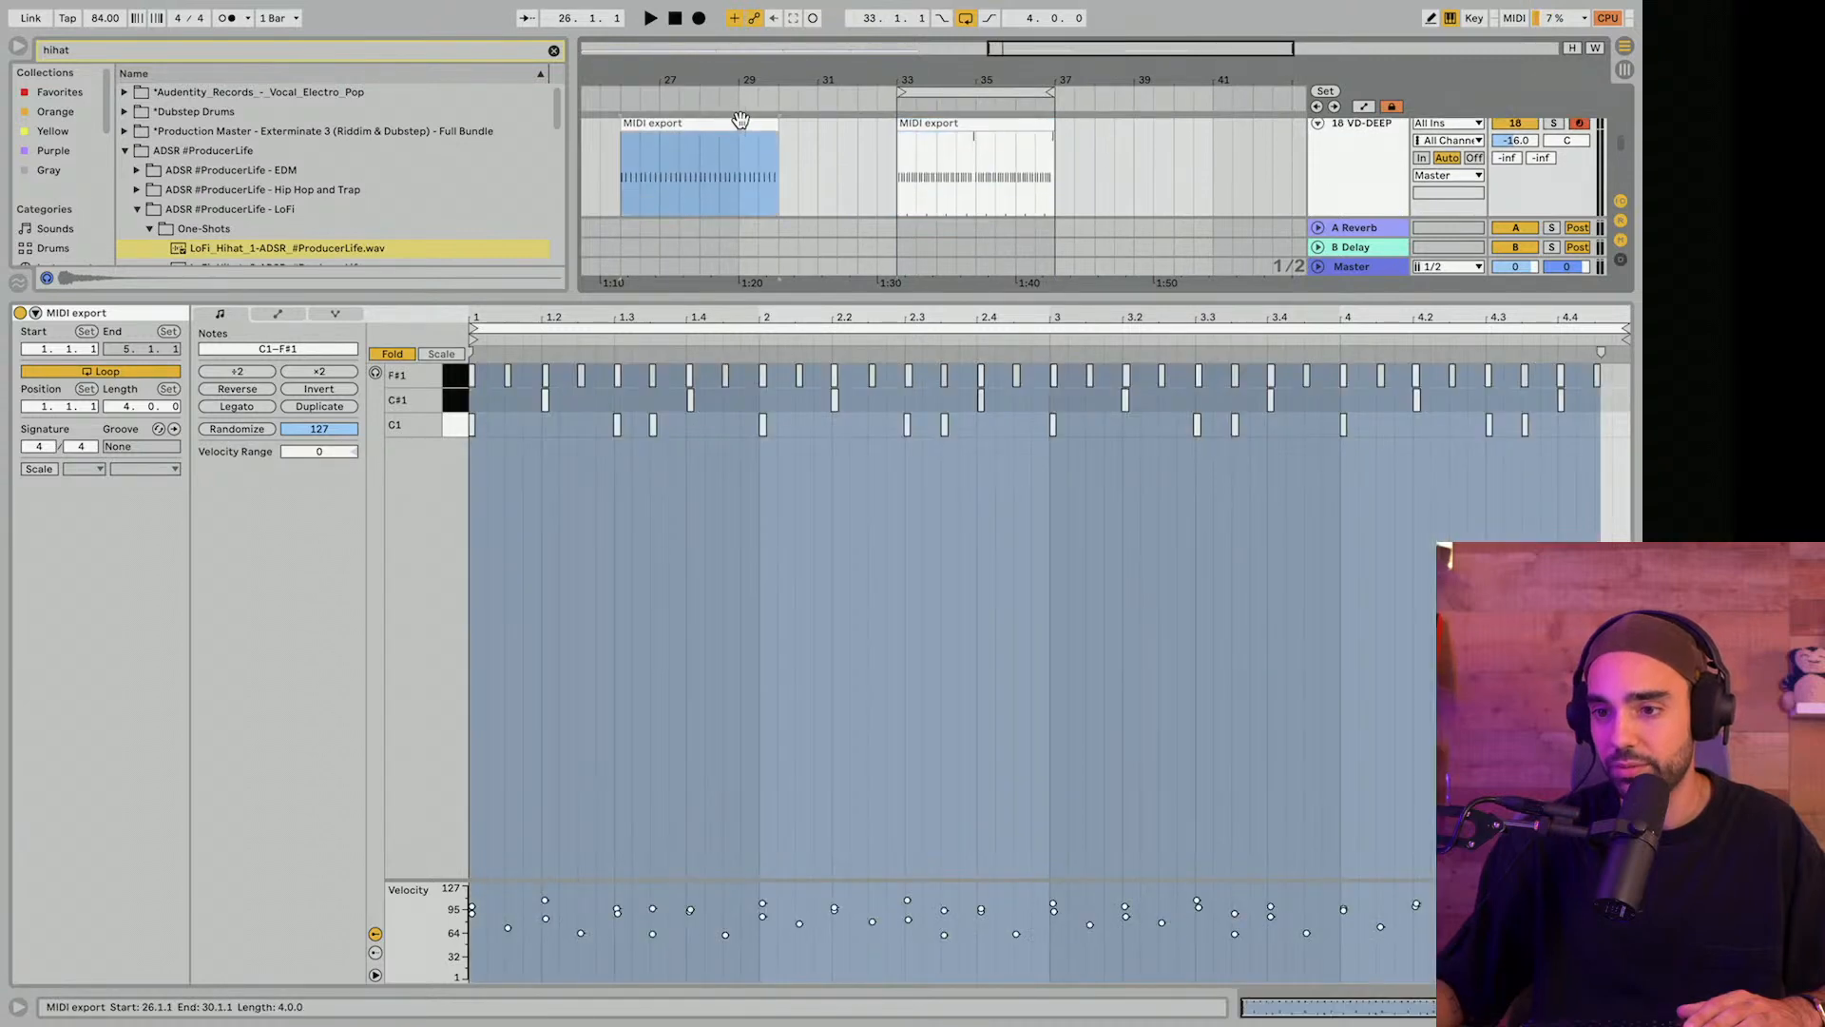
left_click(1018, 122)
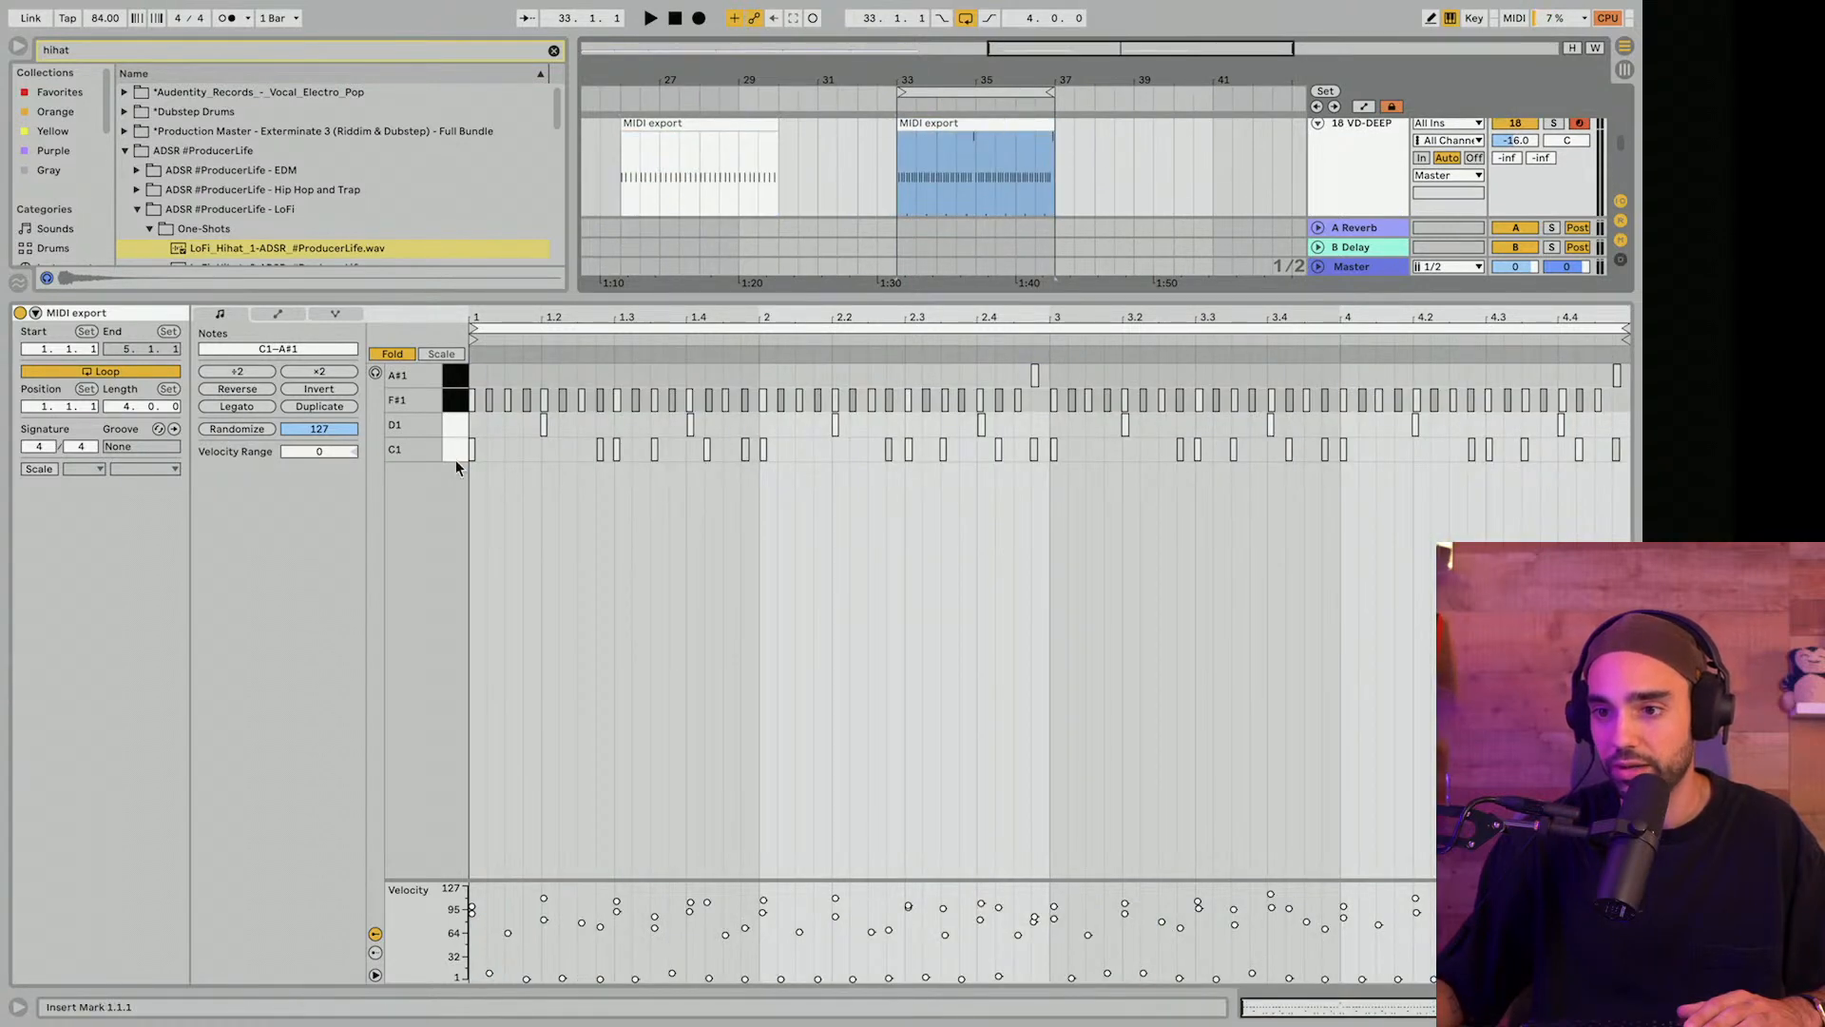
Select all C1 notes in the bar 33 clip and play its loop.
left_click(449, 453)
left_click(970, 118)
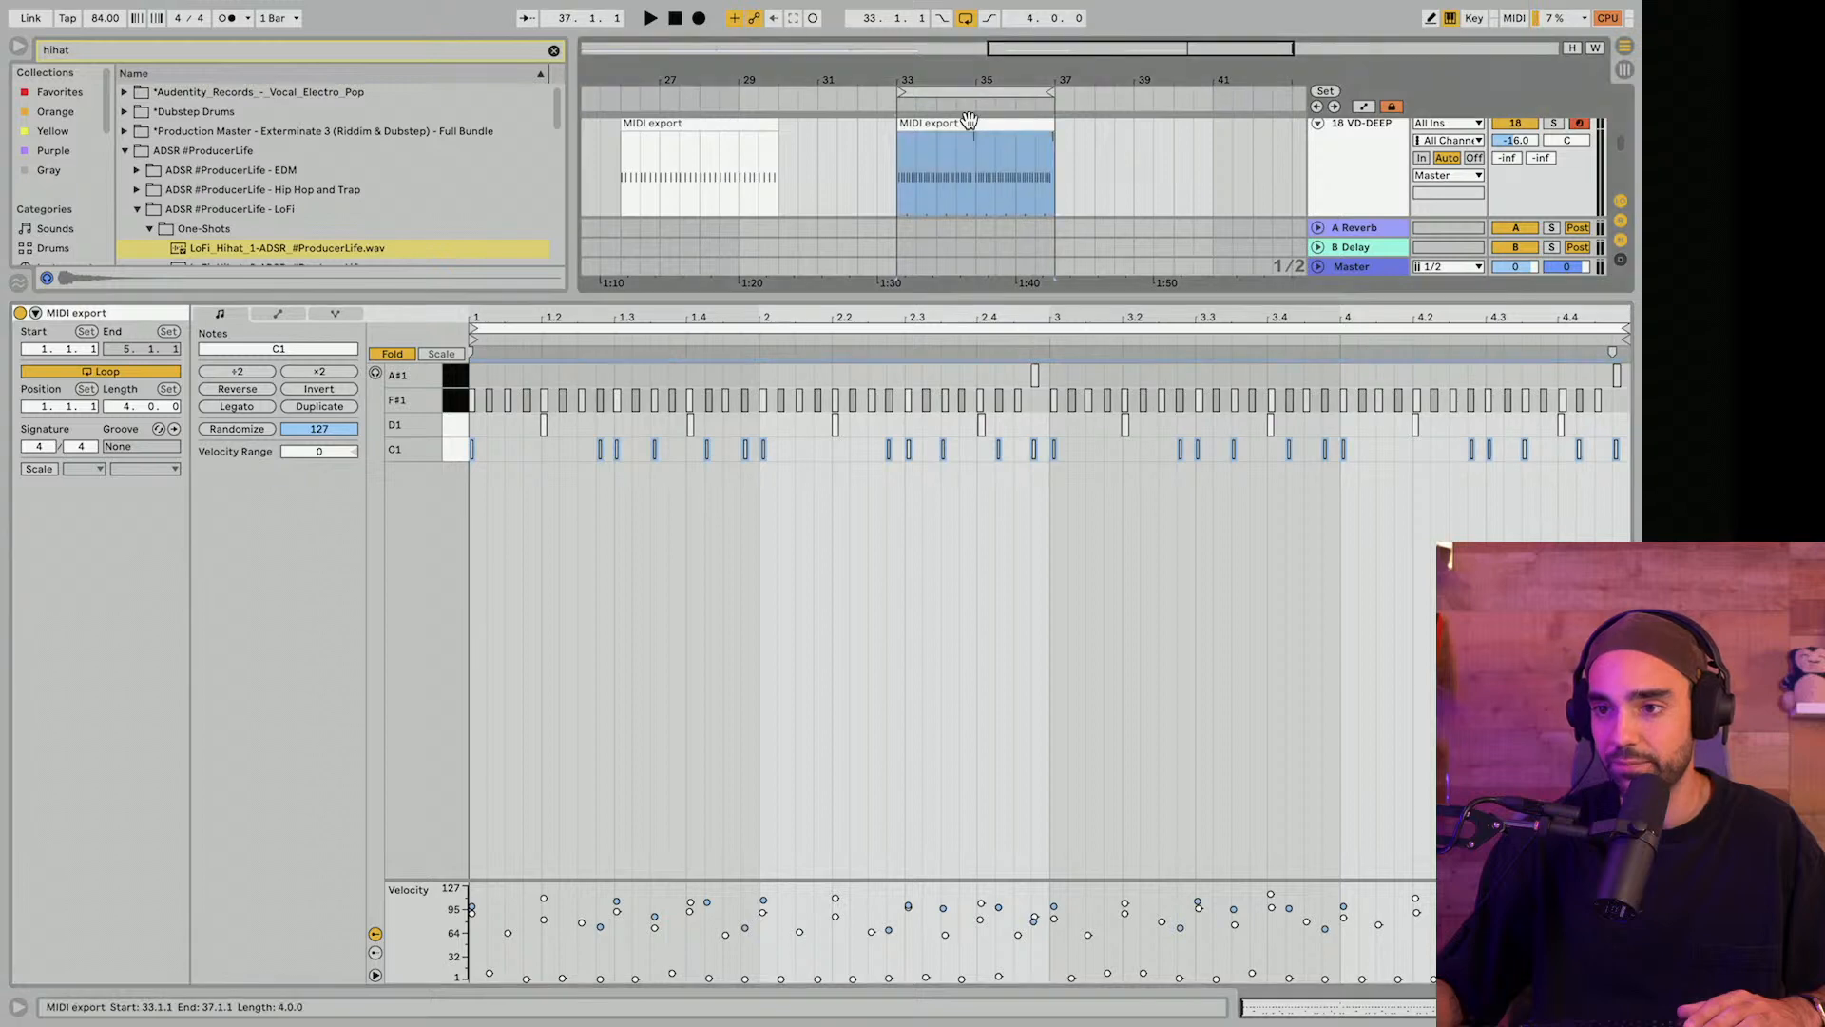
key("space")
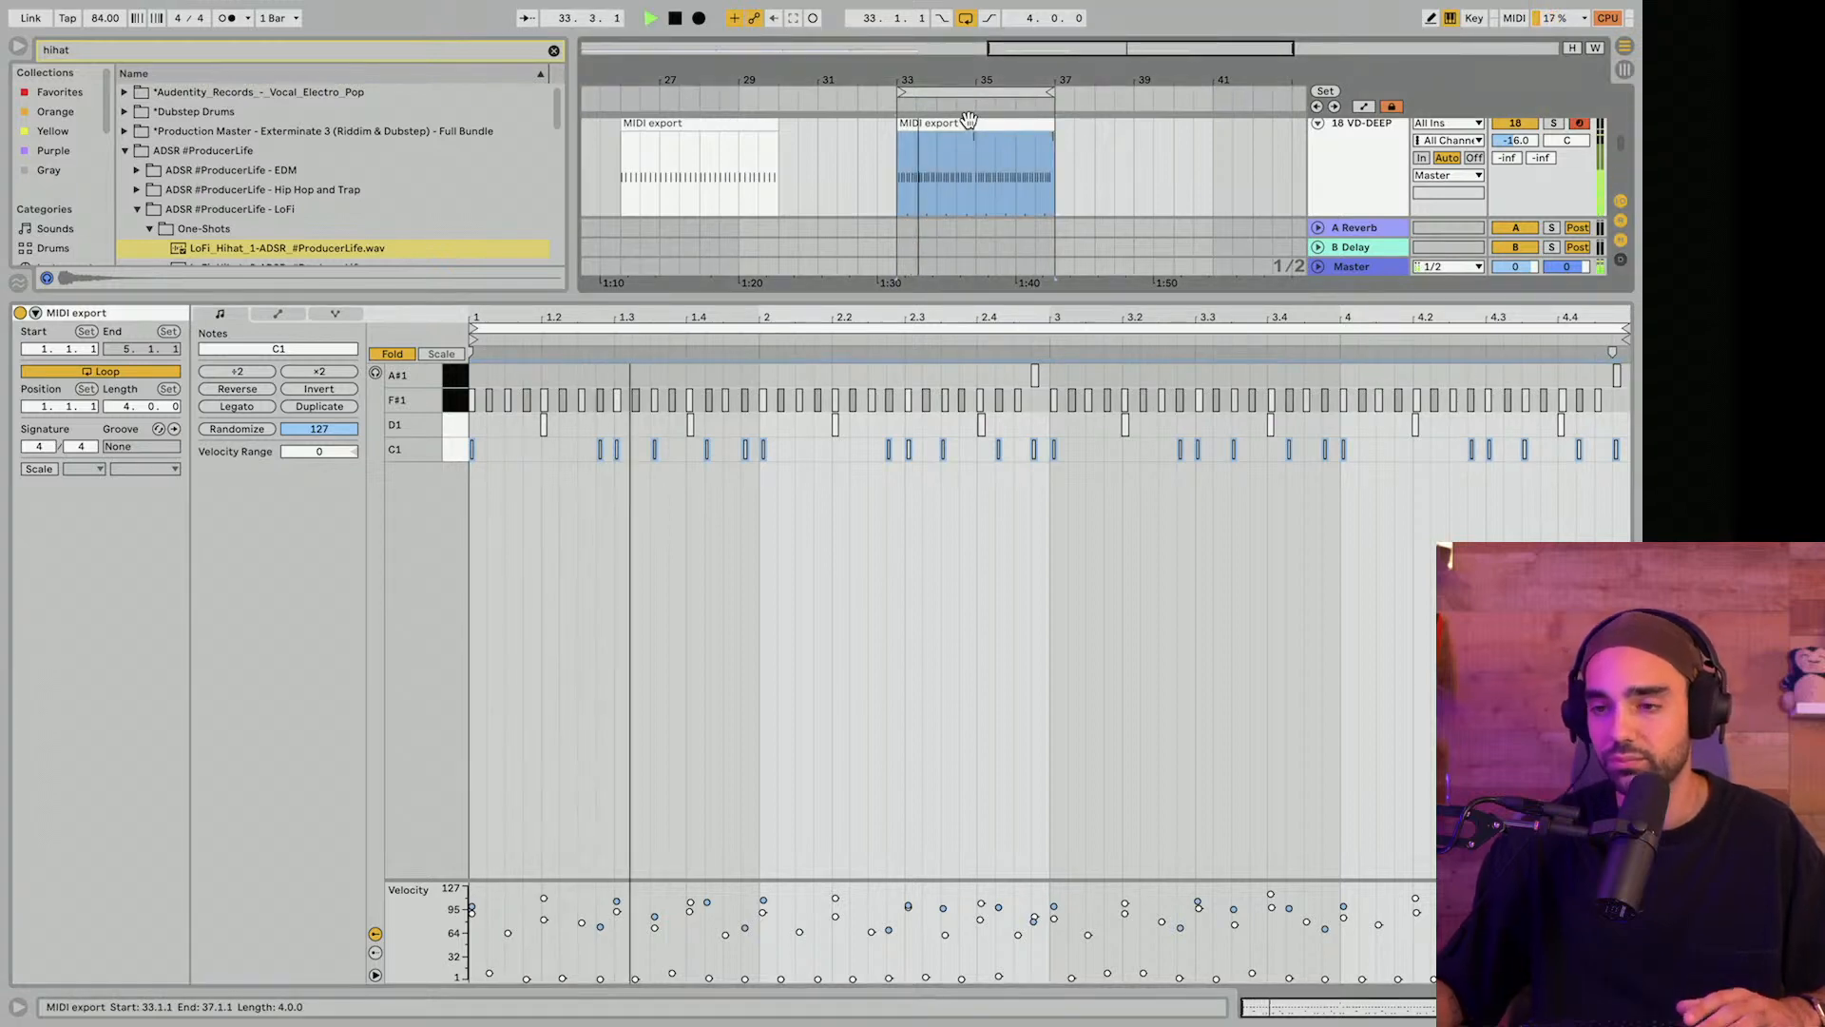
scroll(968, 122, "down", 1)
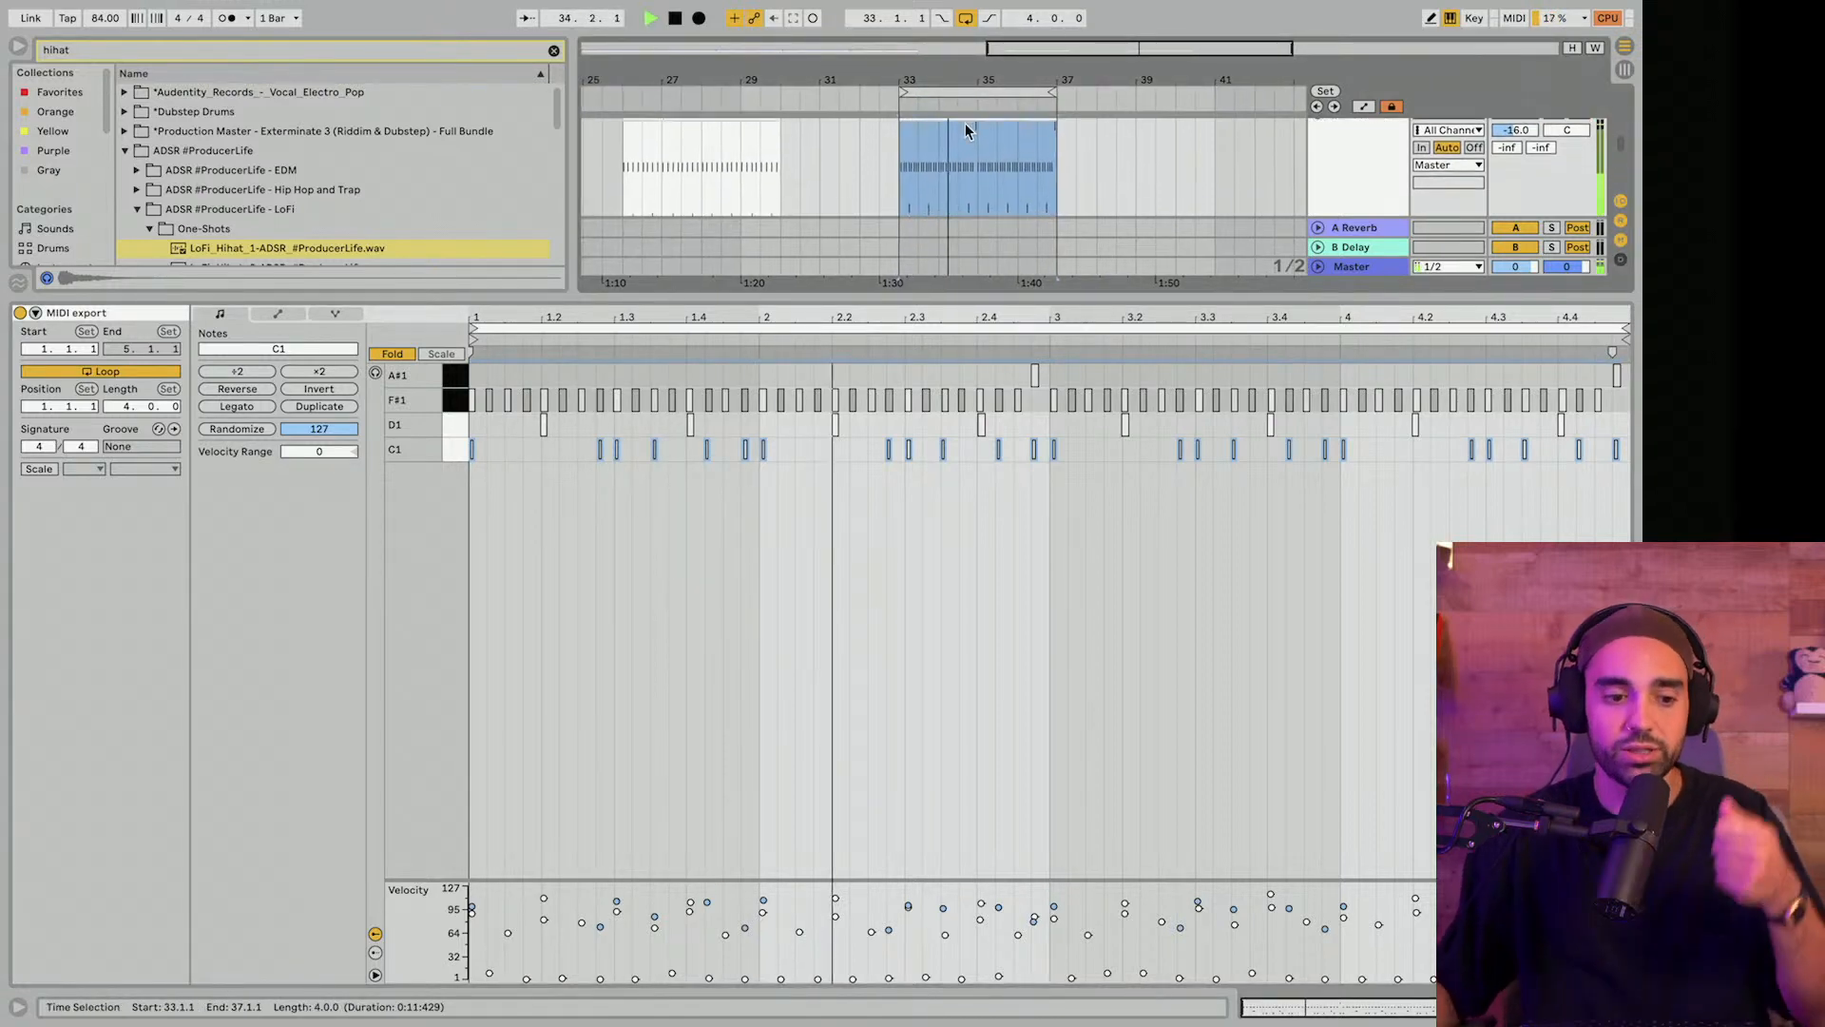
scroll(738, 126, "right", 1)
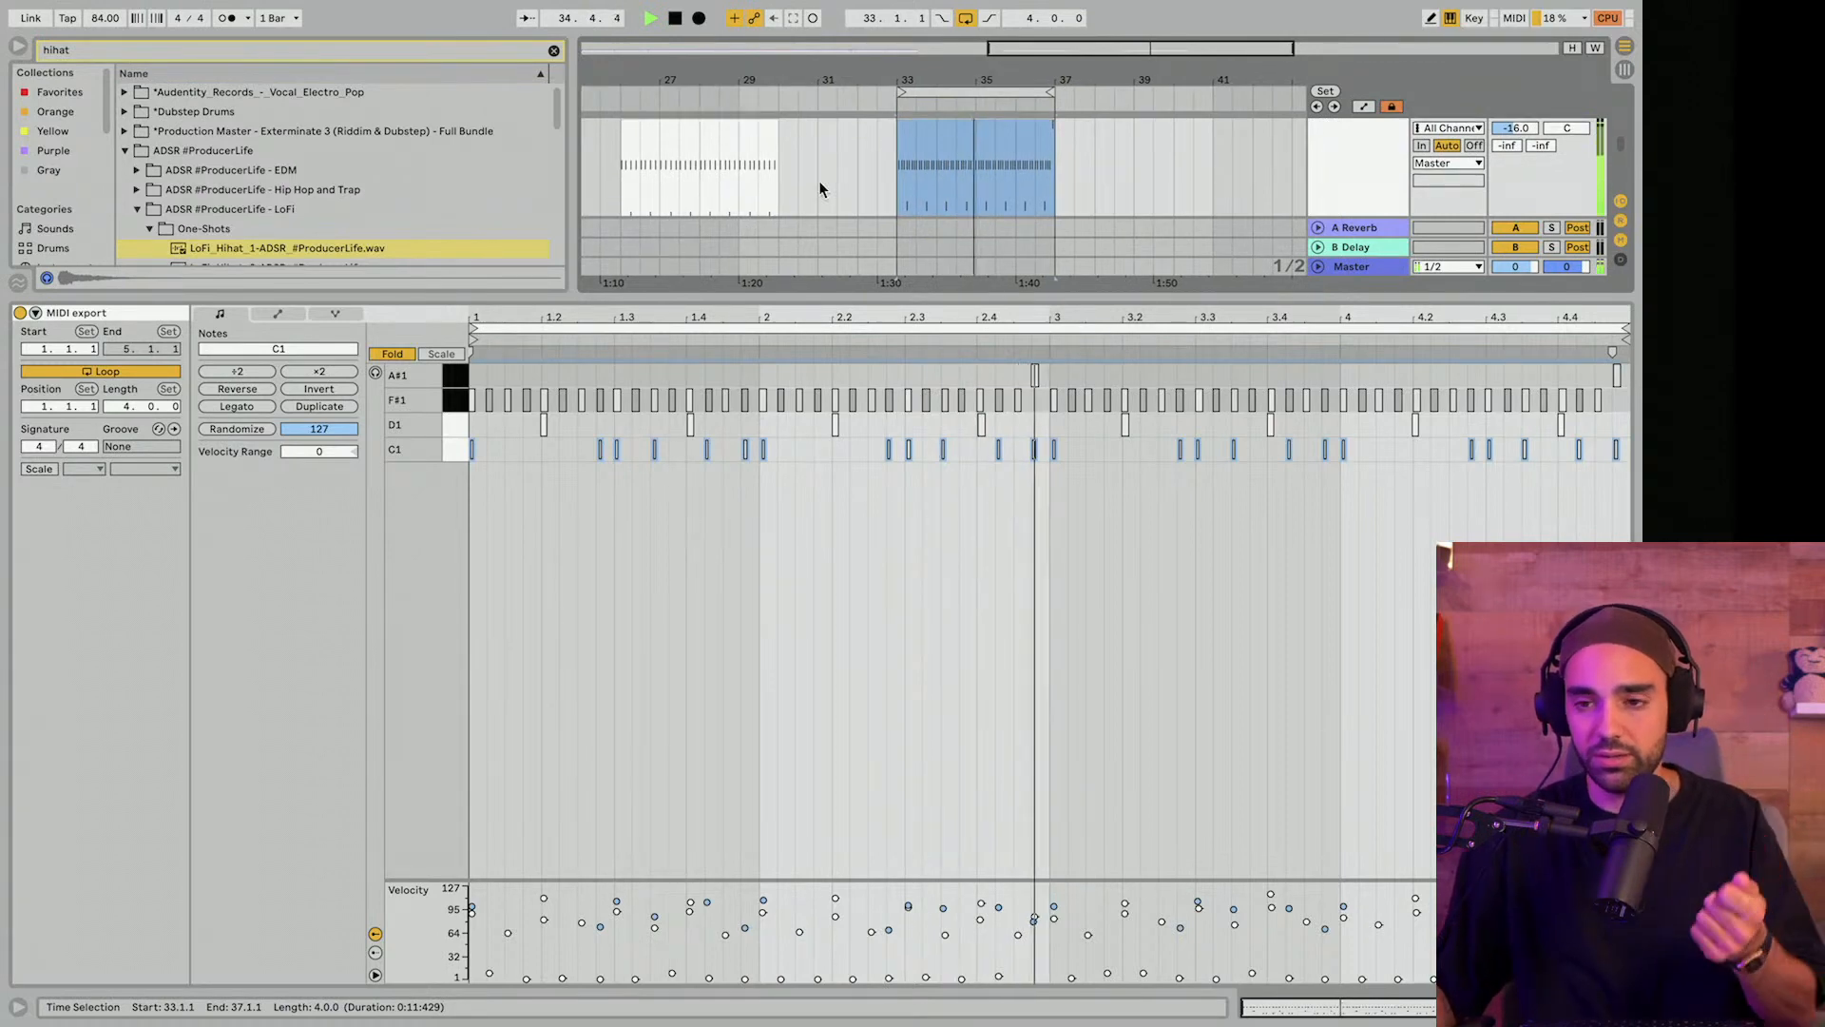
Examine the F#1 and A#1 note rows of the bar 33 clip by selecting each row.
left_click(453, 401)
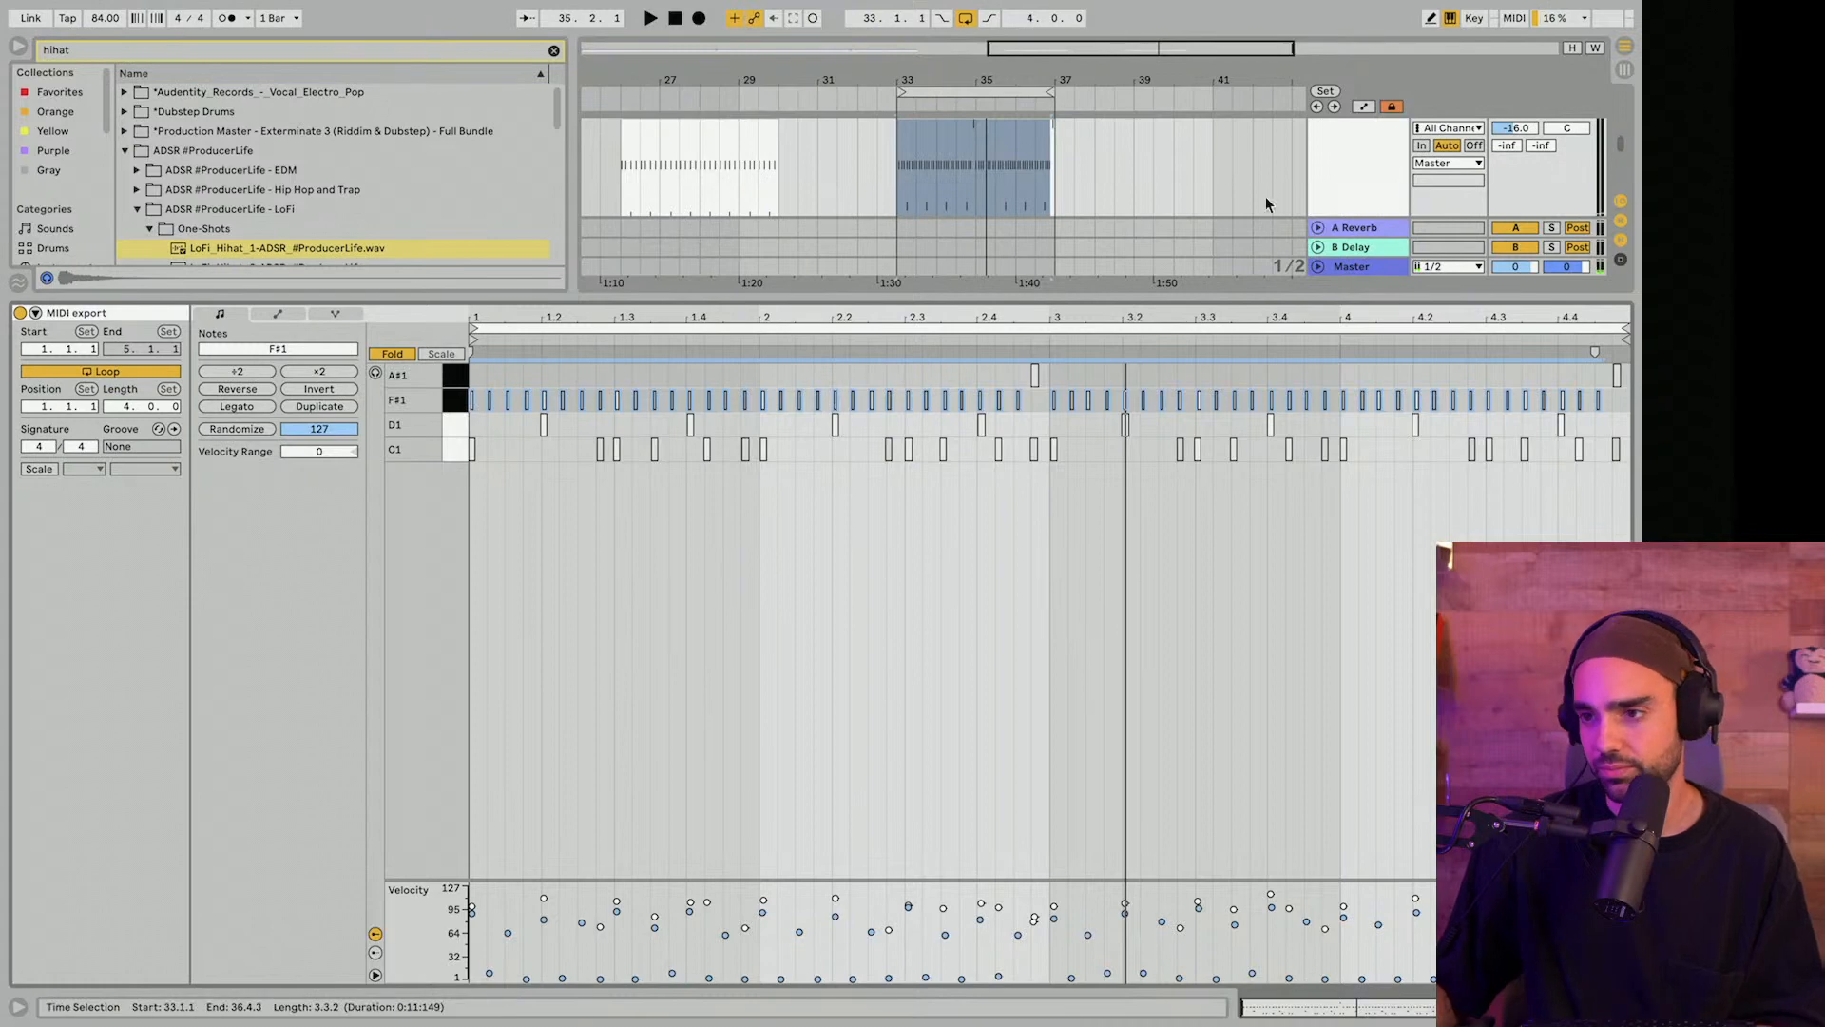
left_click(1360, 186)
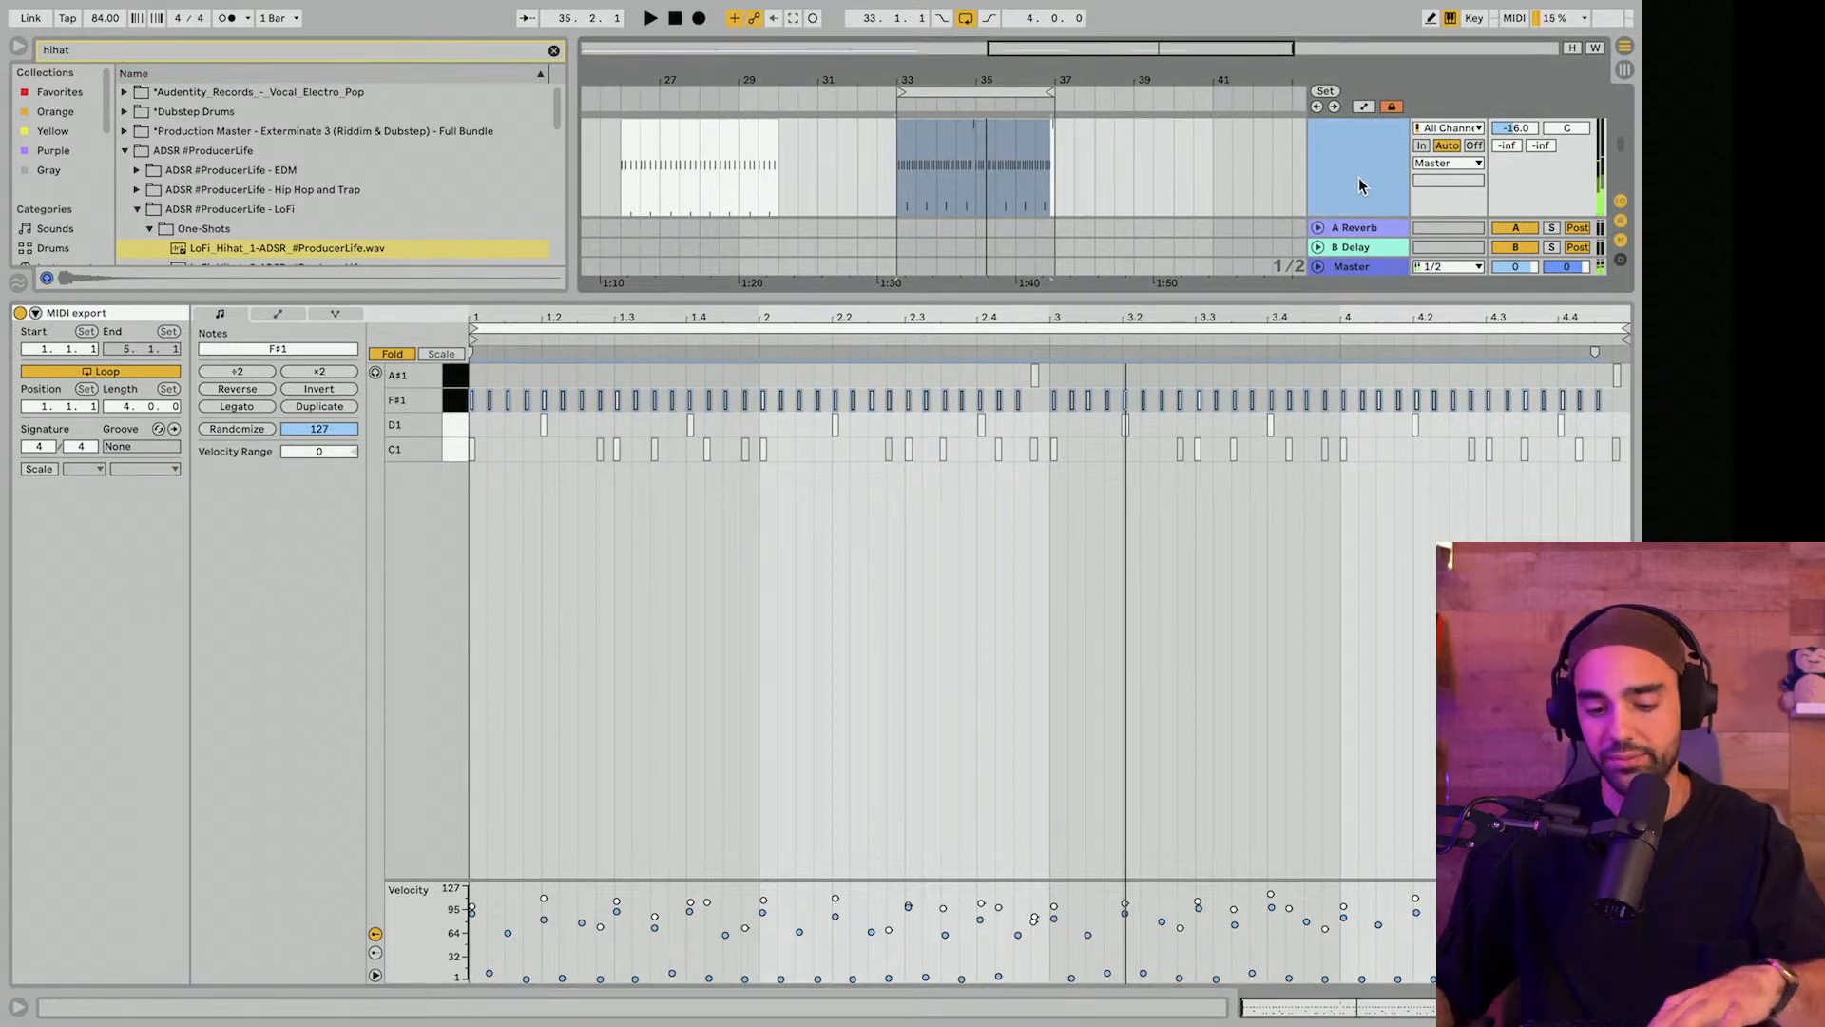
left_click(692, 400)
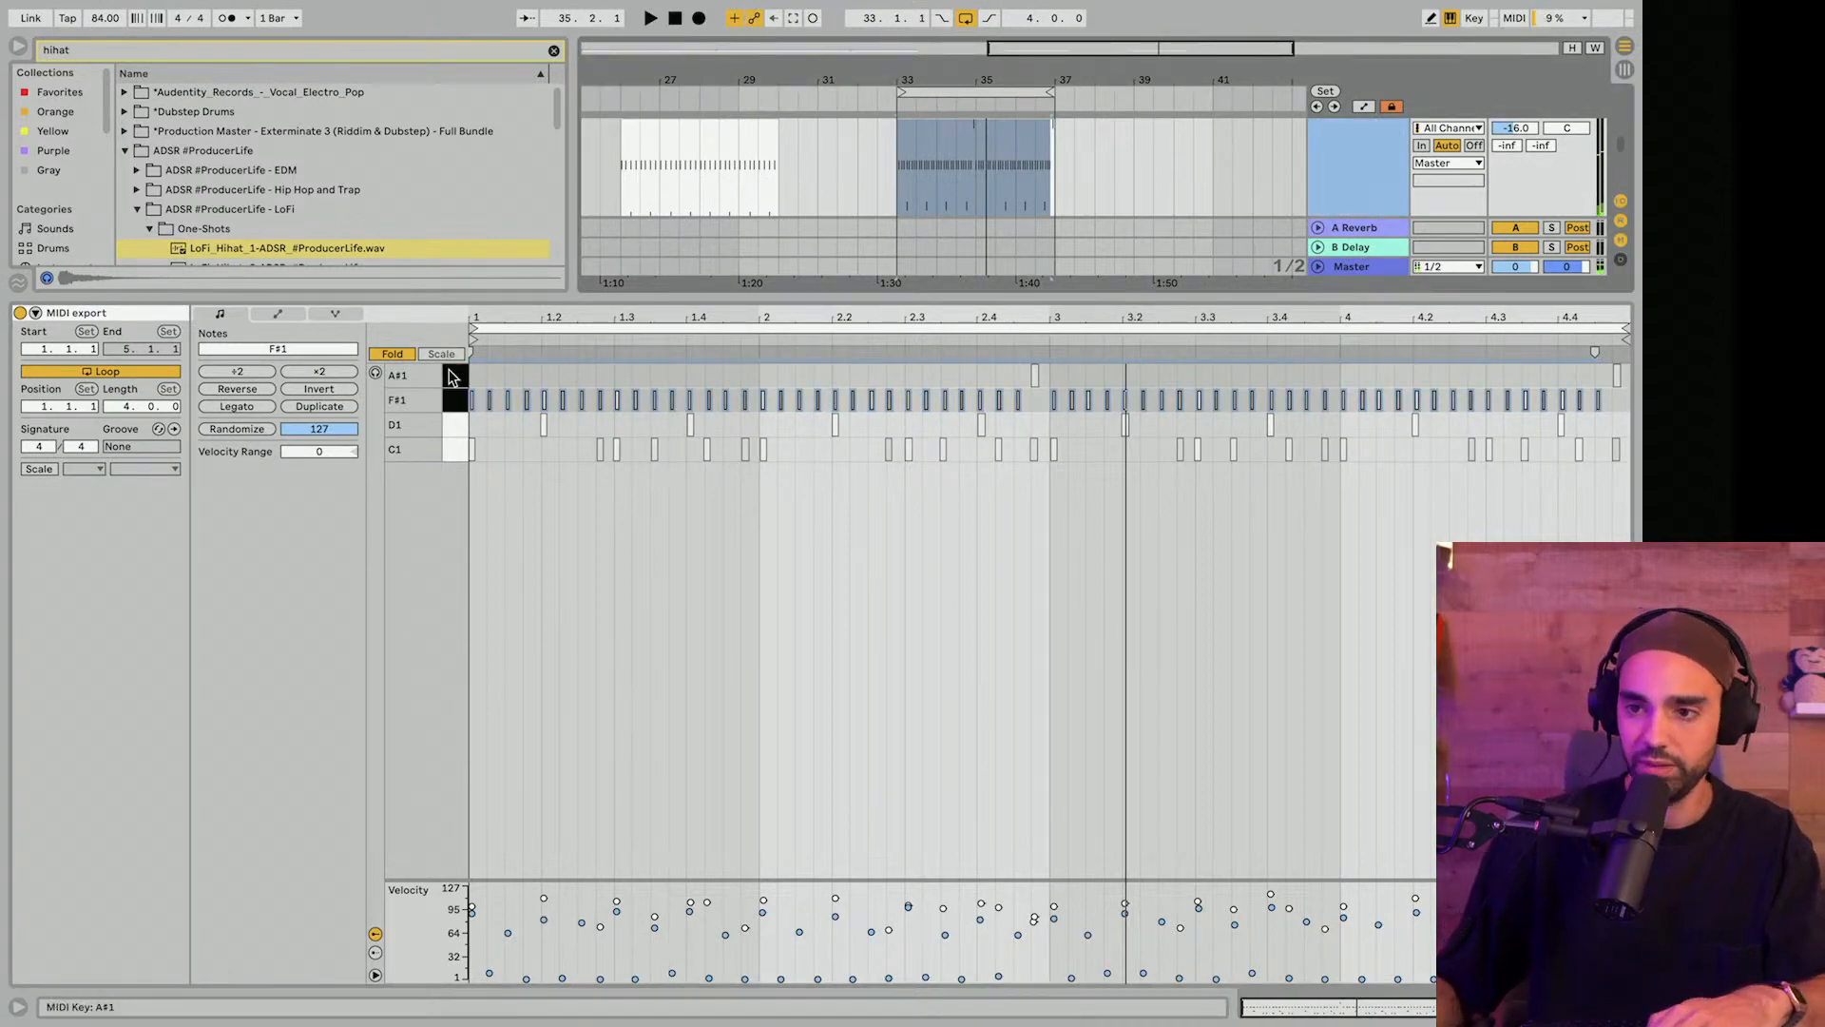
left_click(452, 376)
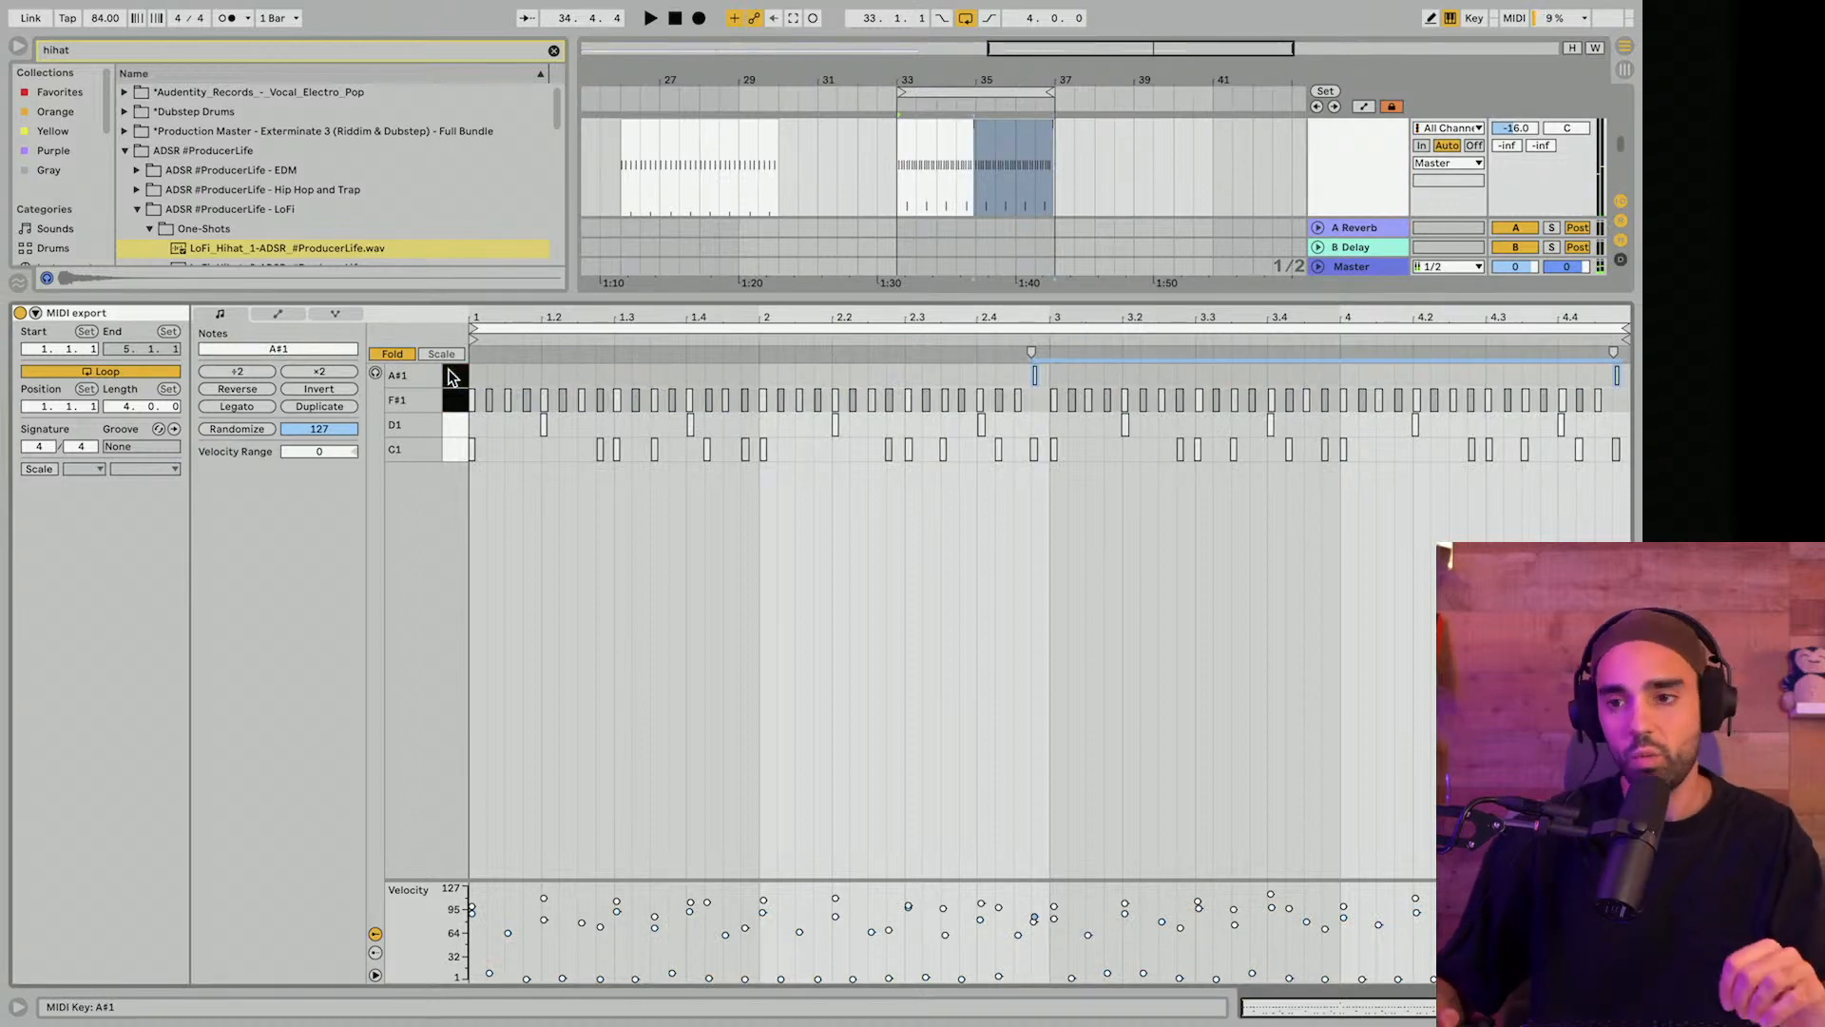
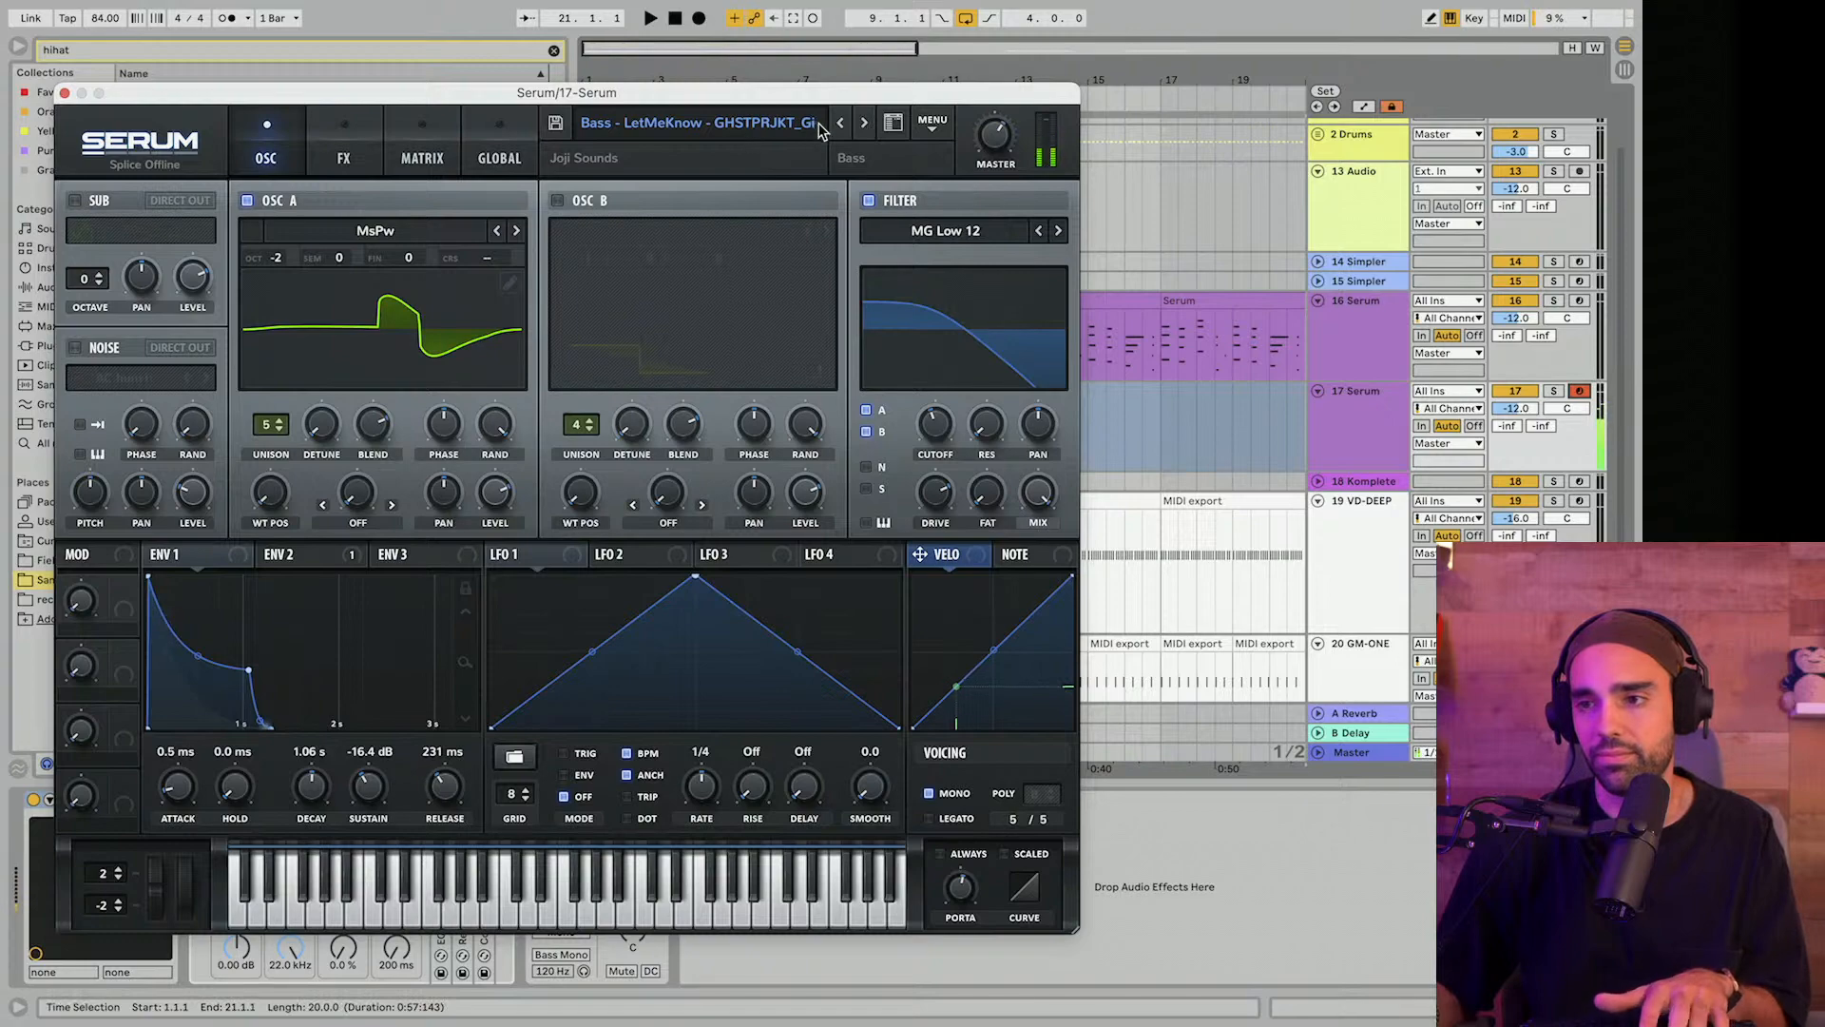
Audition the Serum presets following Bass - LetMeKnow, up to Fx - Sub Impact.
left_click(861, 126)
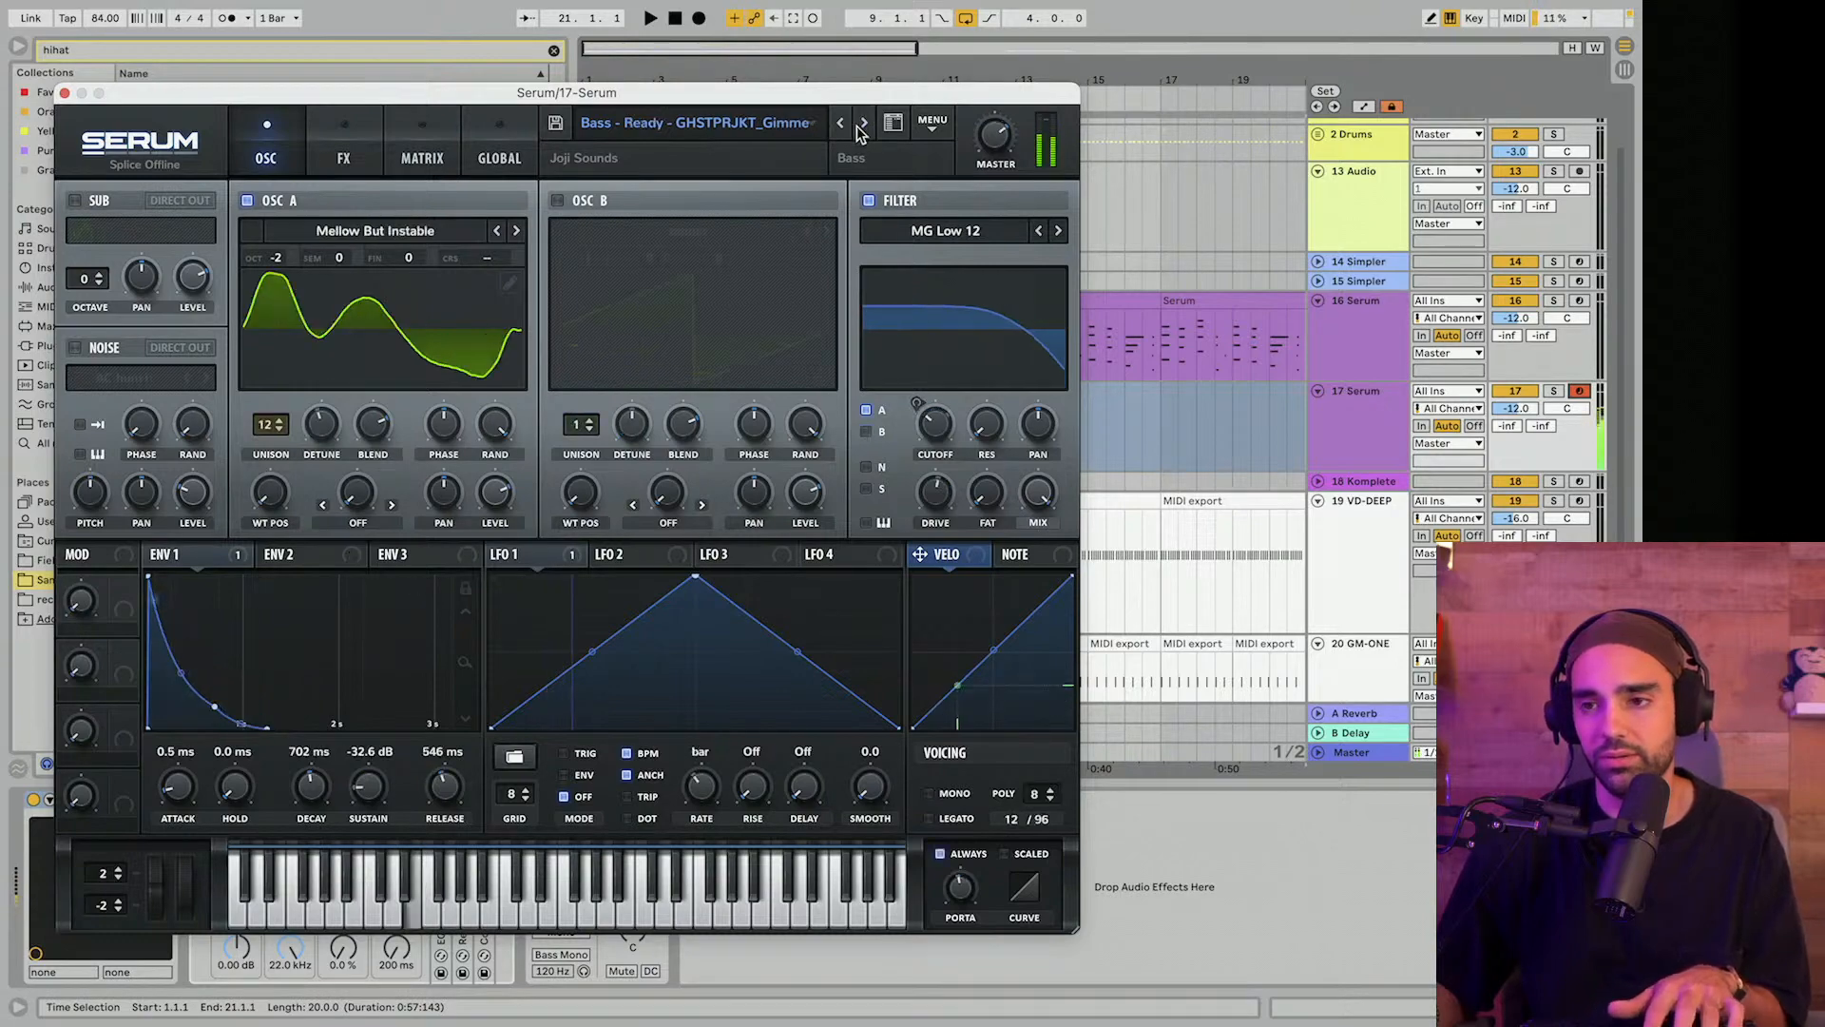
left_click(861, 126)
left_click(861, 127)
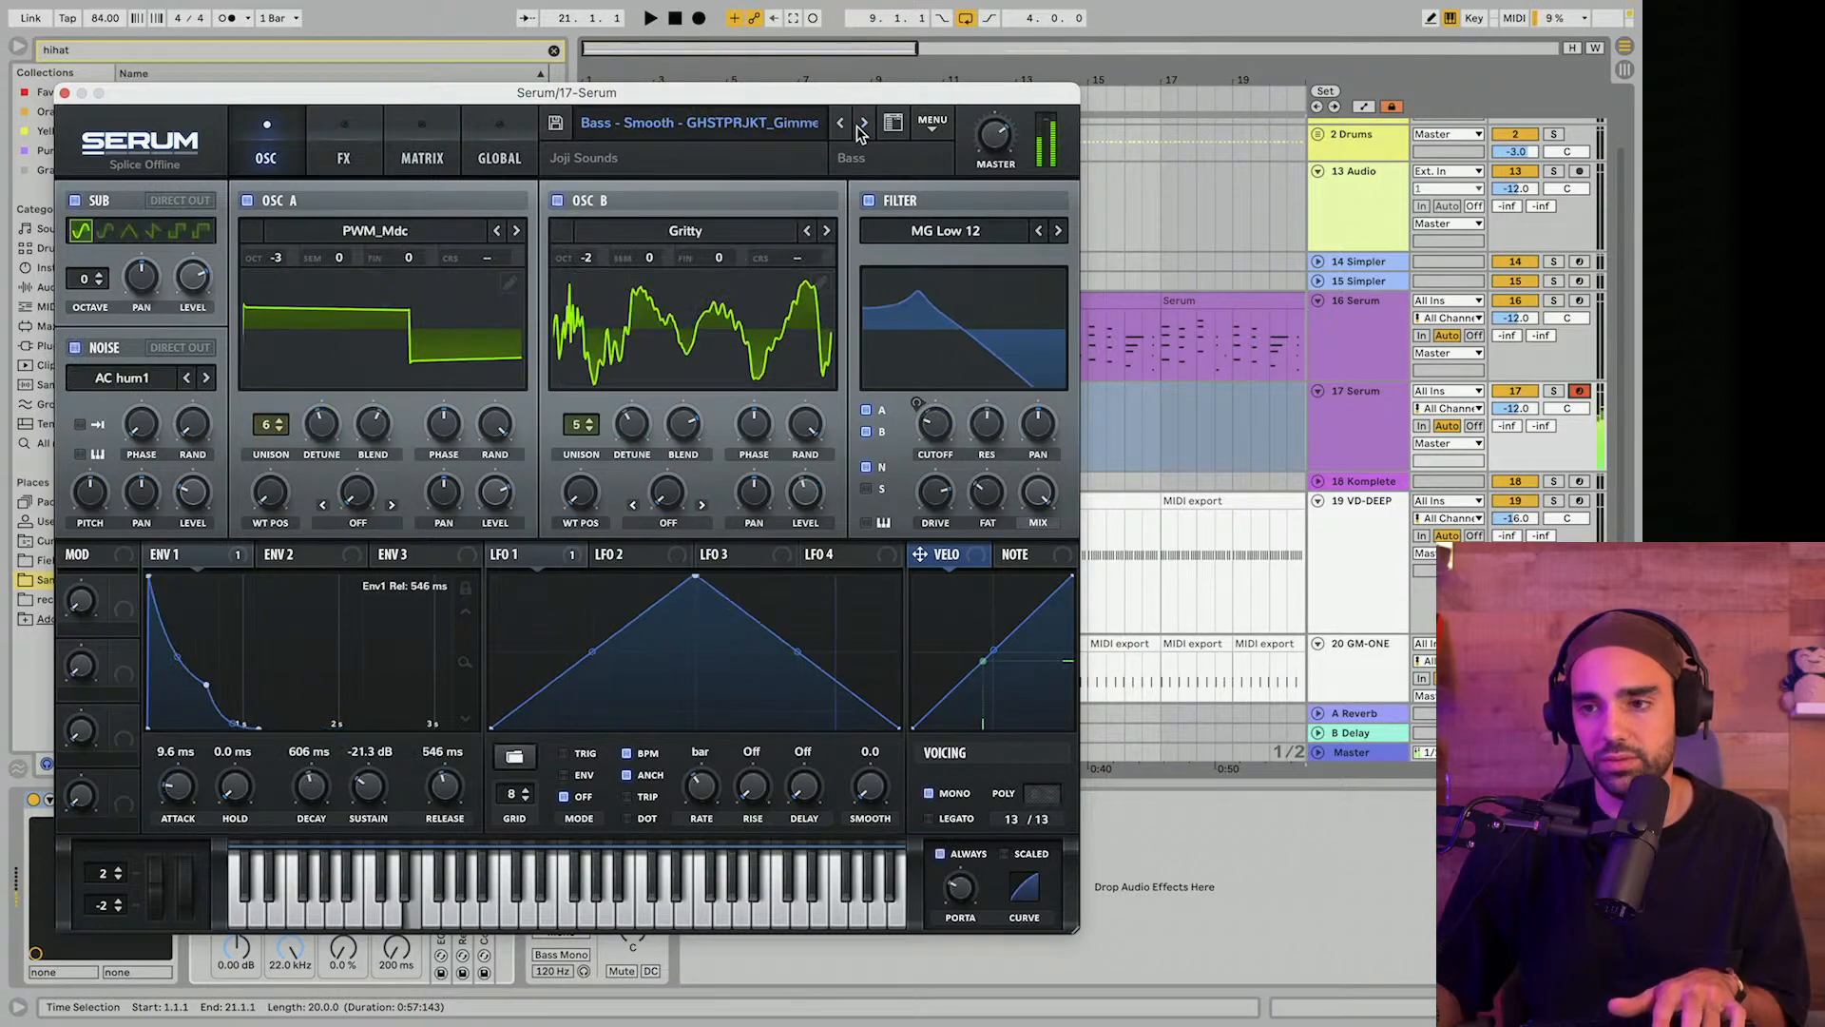
left_click(861, 127)
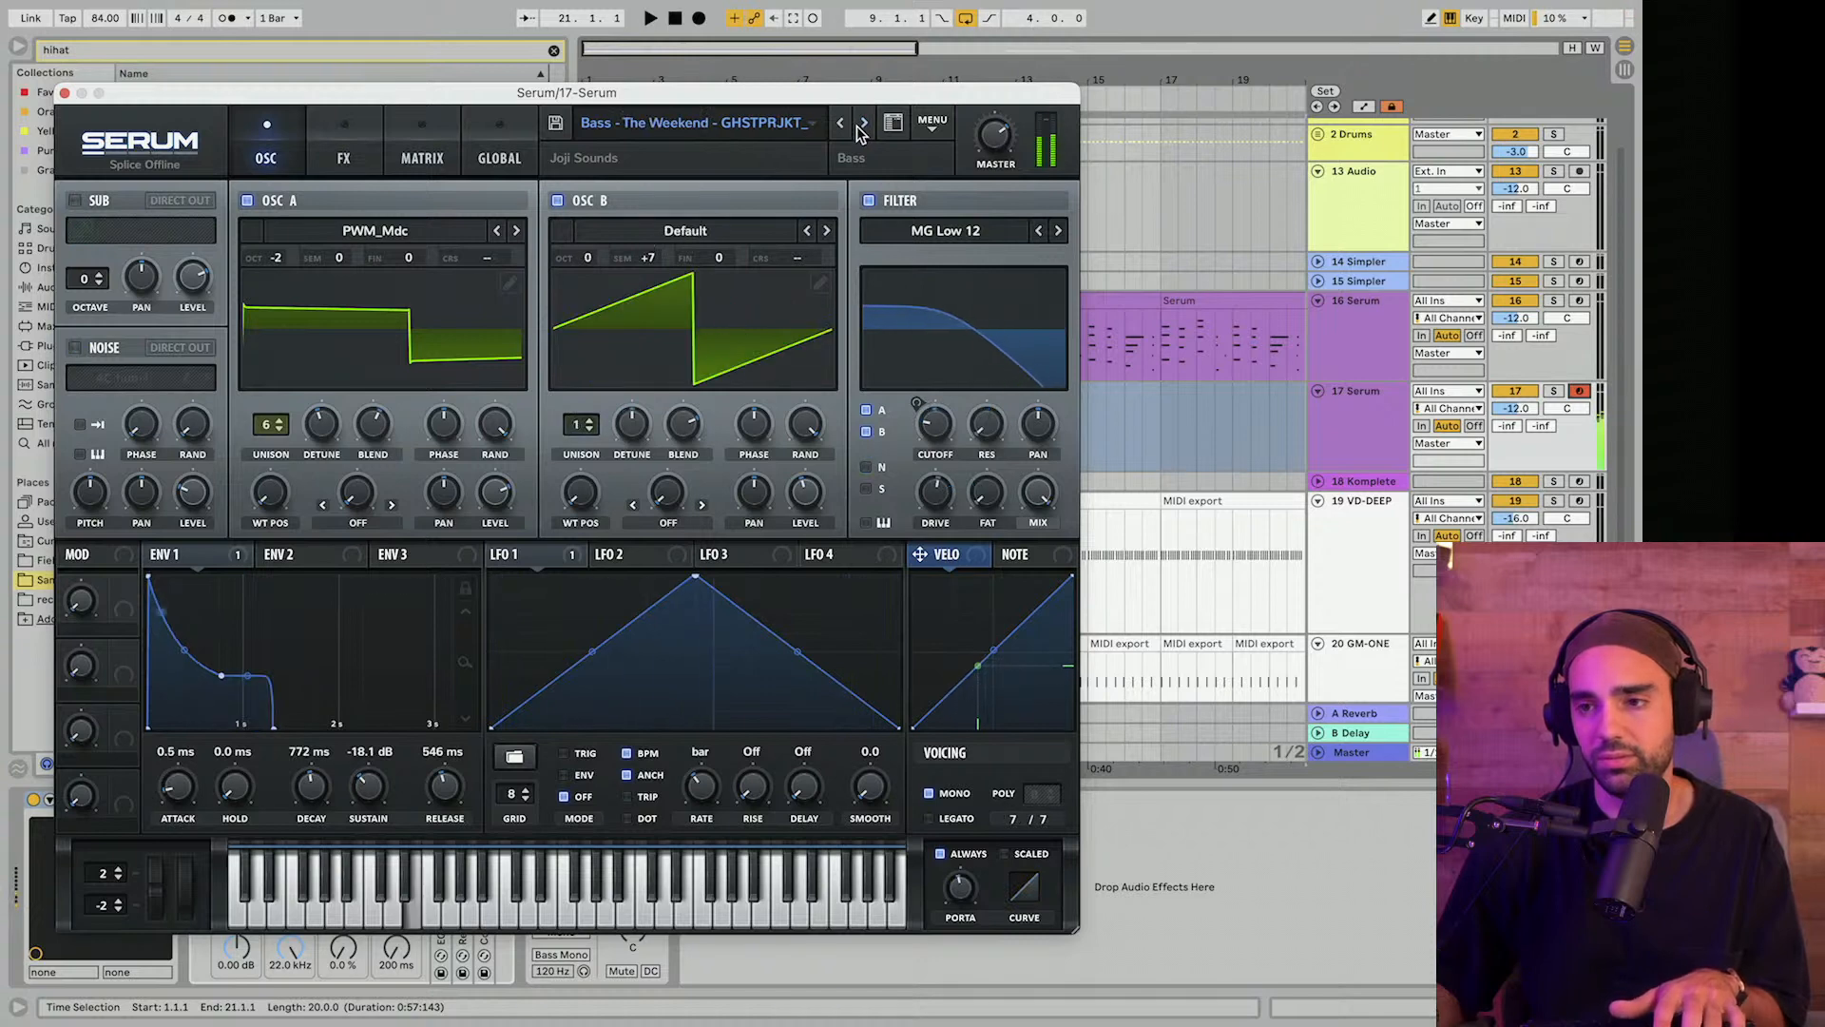
left_click(860, 127)
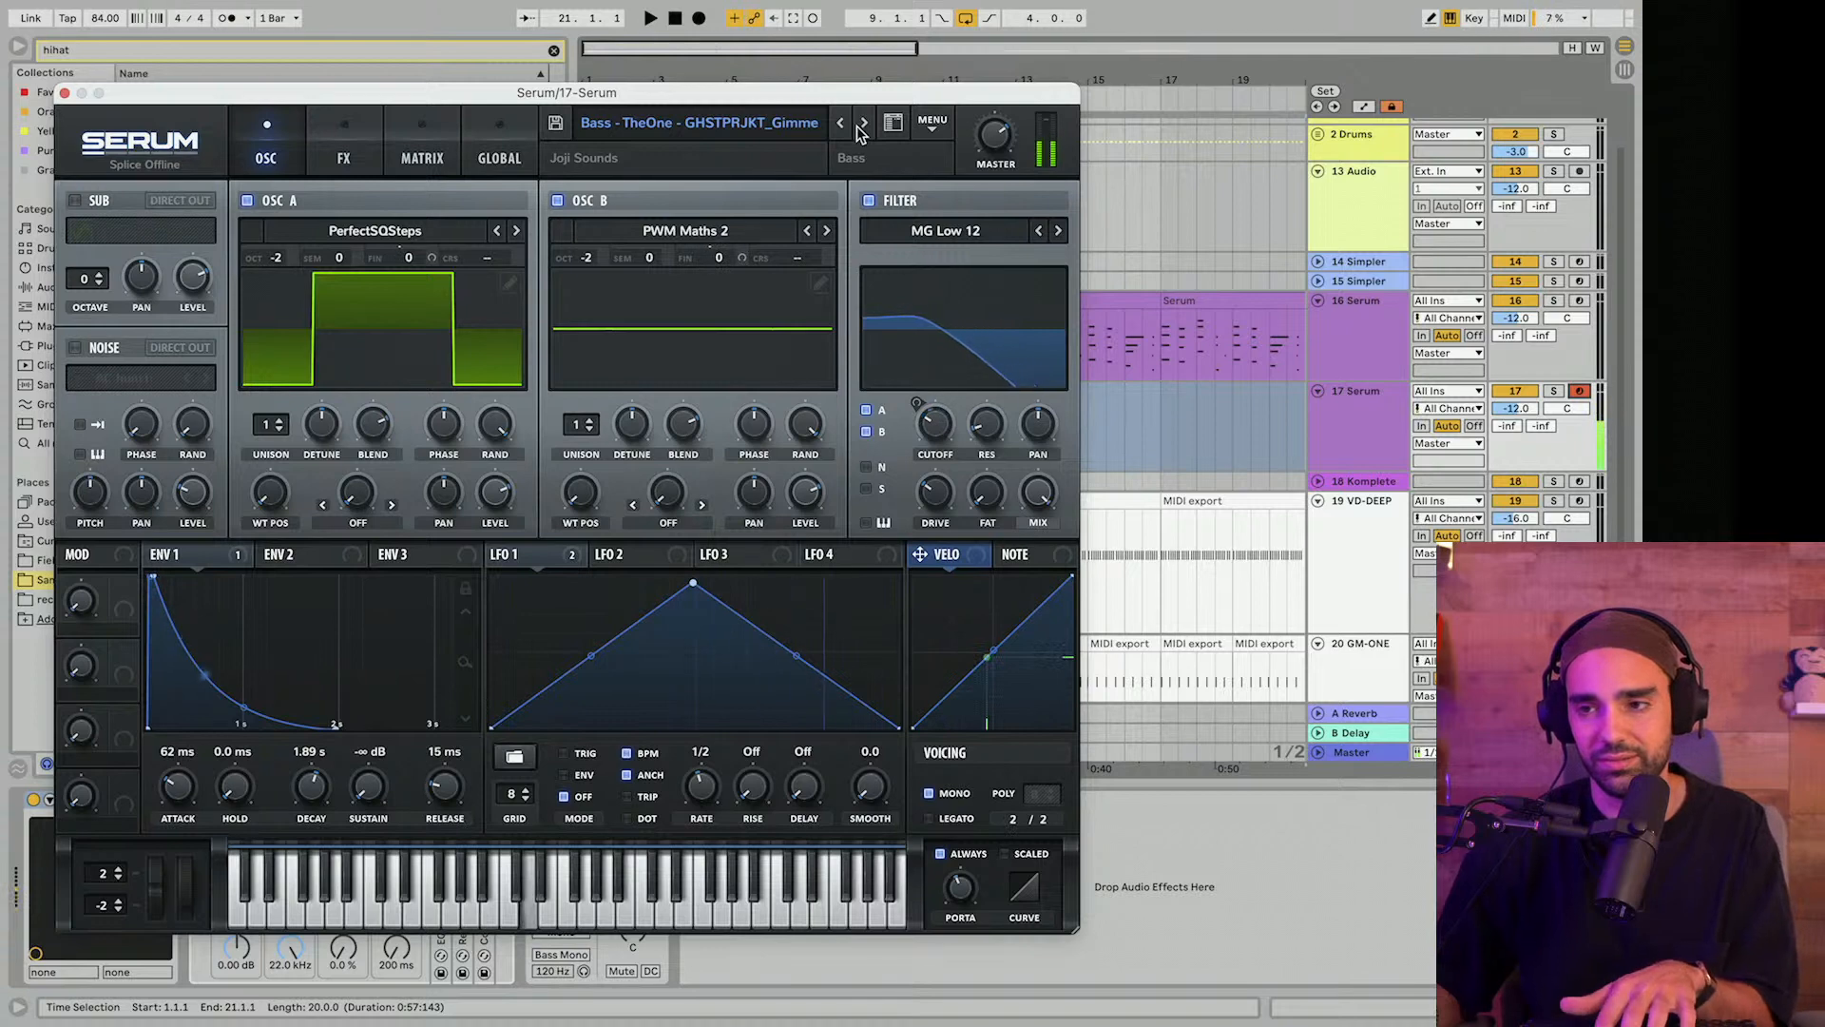
left_click(860, 127)
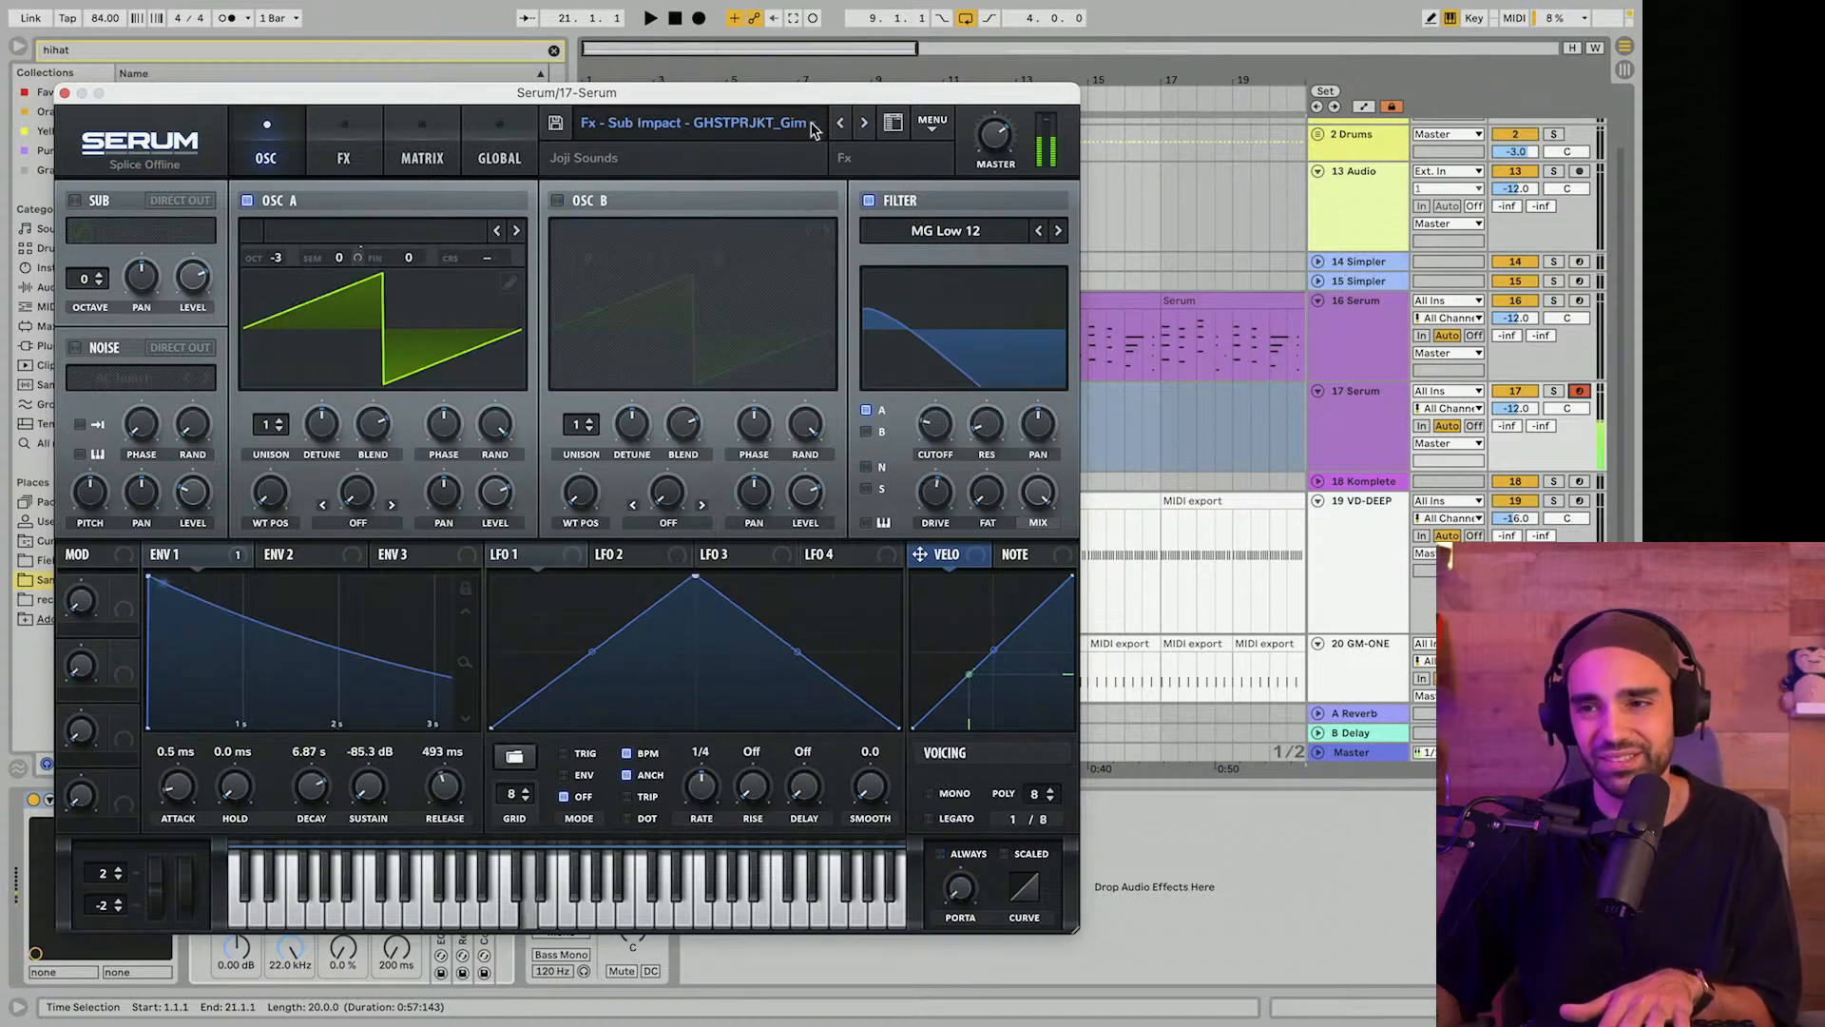
Return Serum to the Bass - LetMeKnow preset and close the synth window.
left_click(841, 125)
left_click(841, 126)
left_click(840, 126)
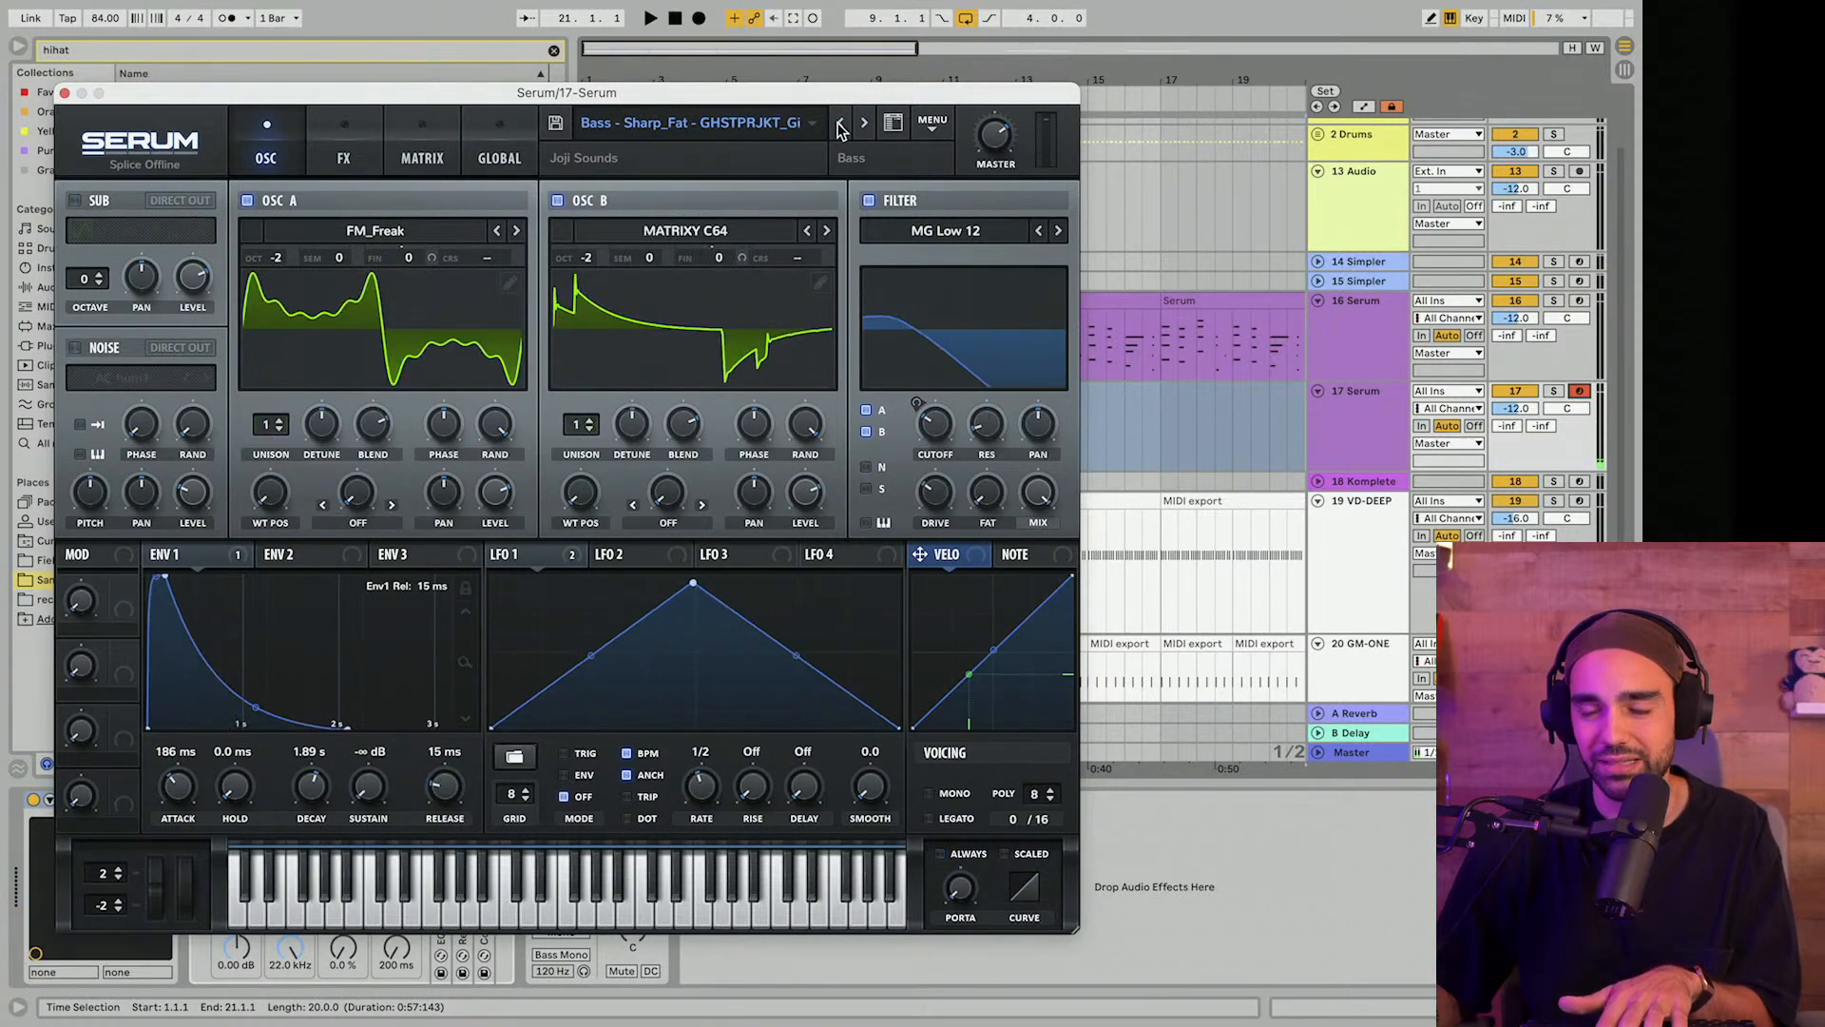
left_click(840, 126)
left_click(840, 126)
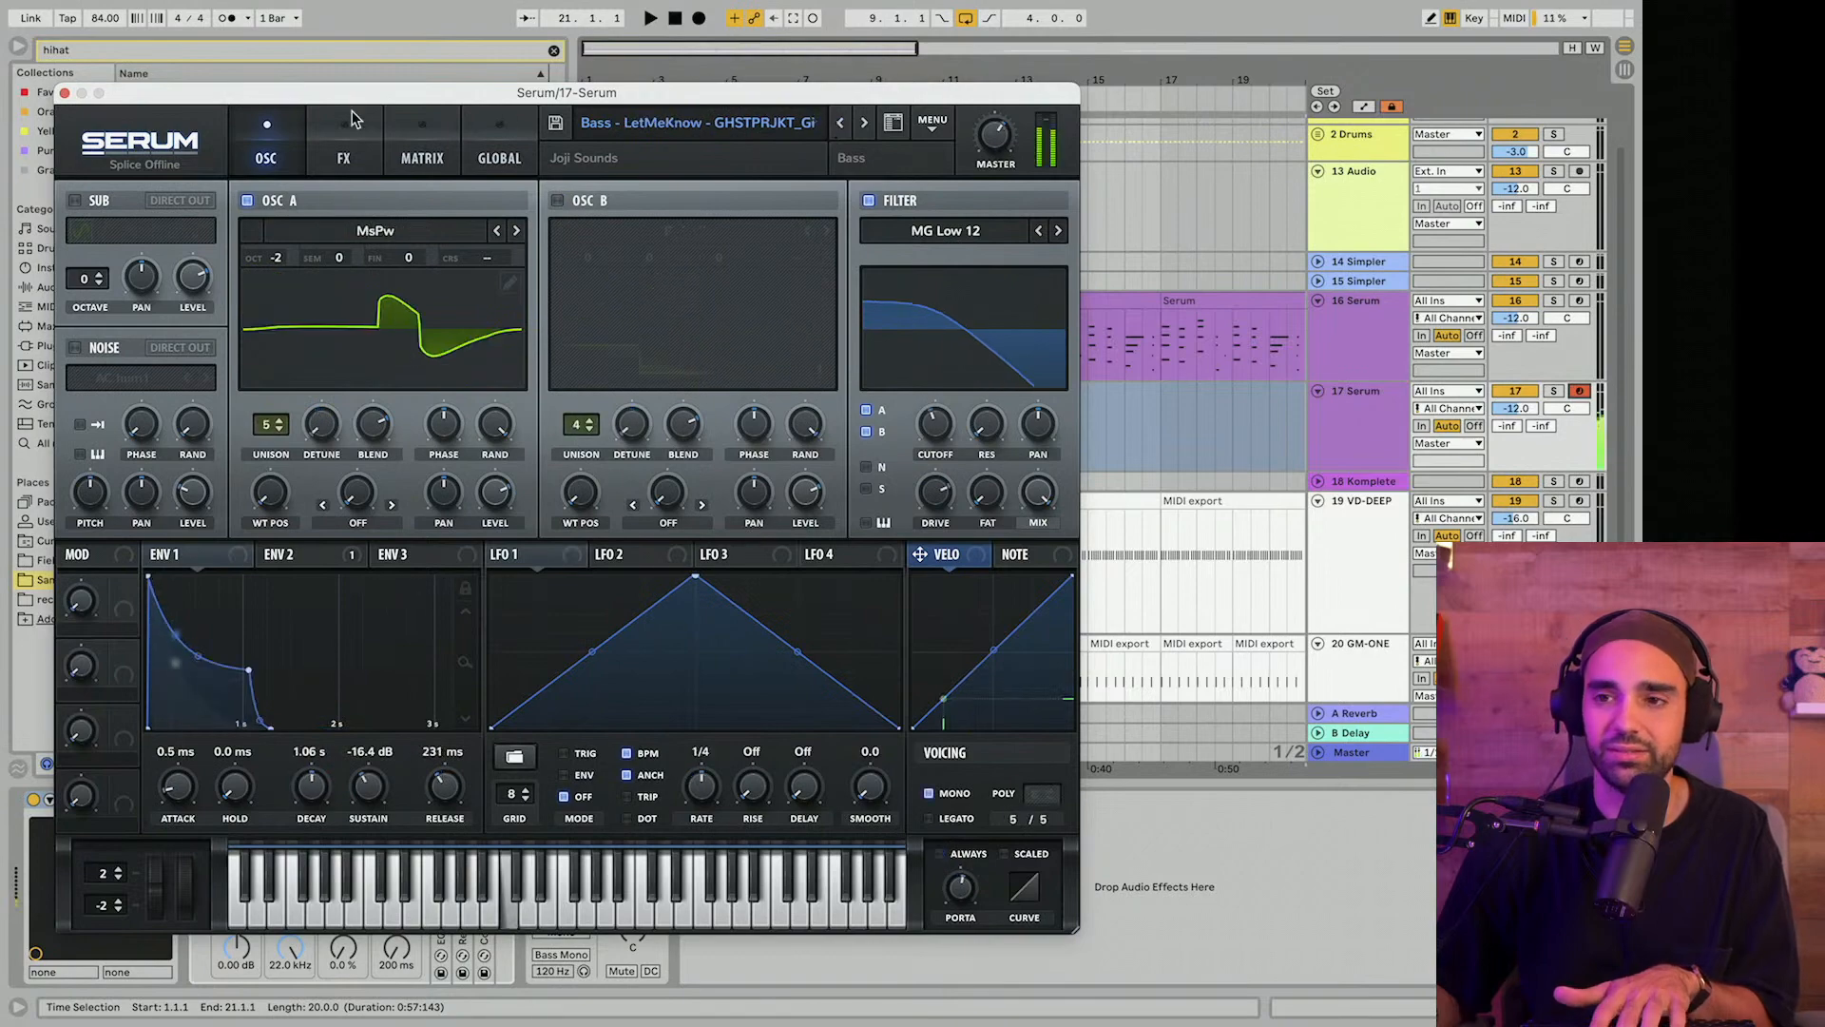
left_click(65, 94)
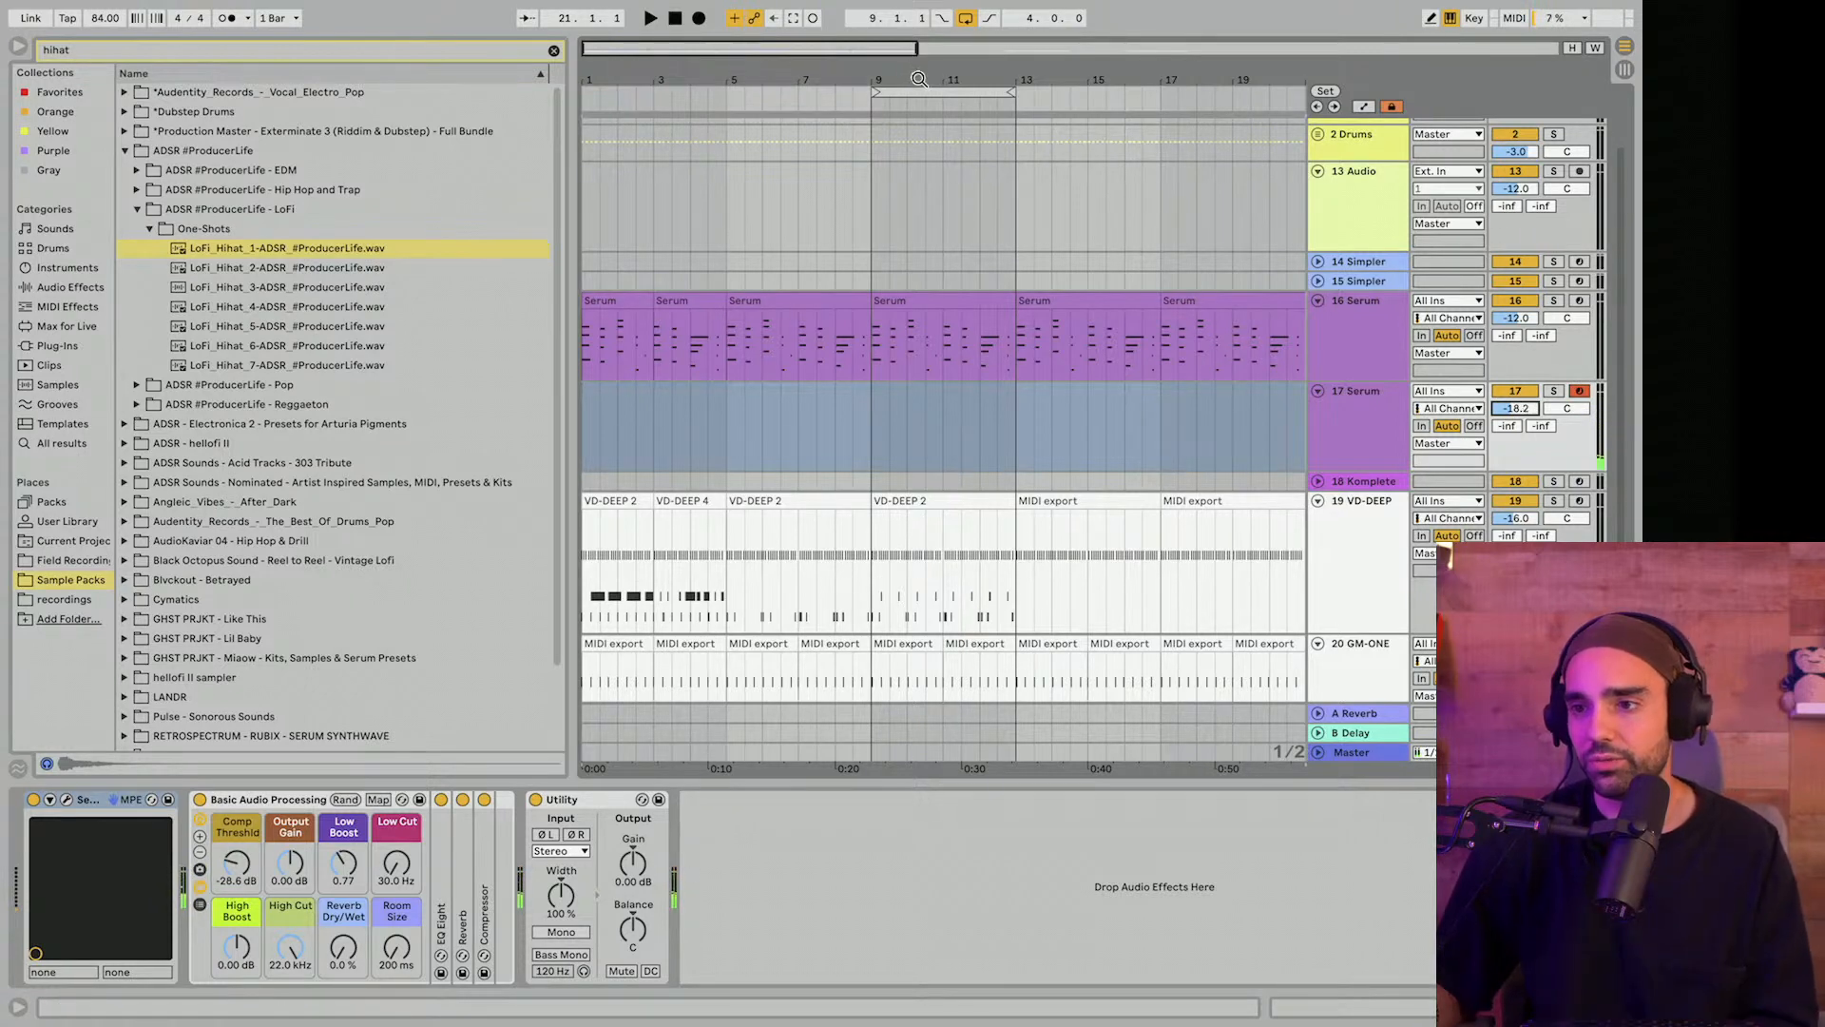
Play the loop from bar 9 to hear the Serum chords together with the drum patterns.
left_click_drag(920, 78, 919, 190)
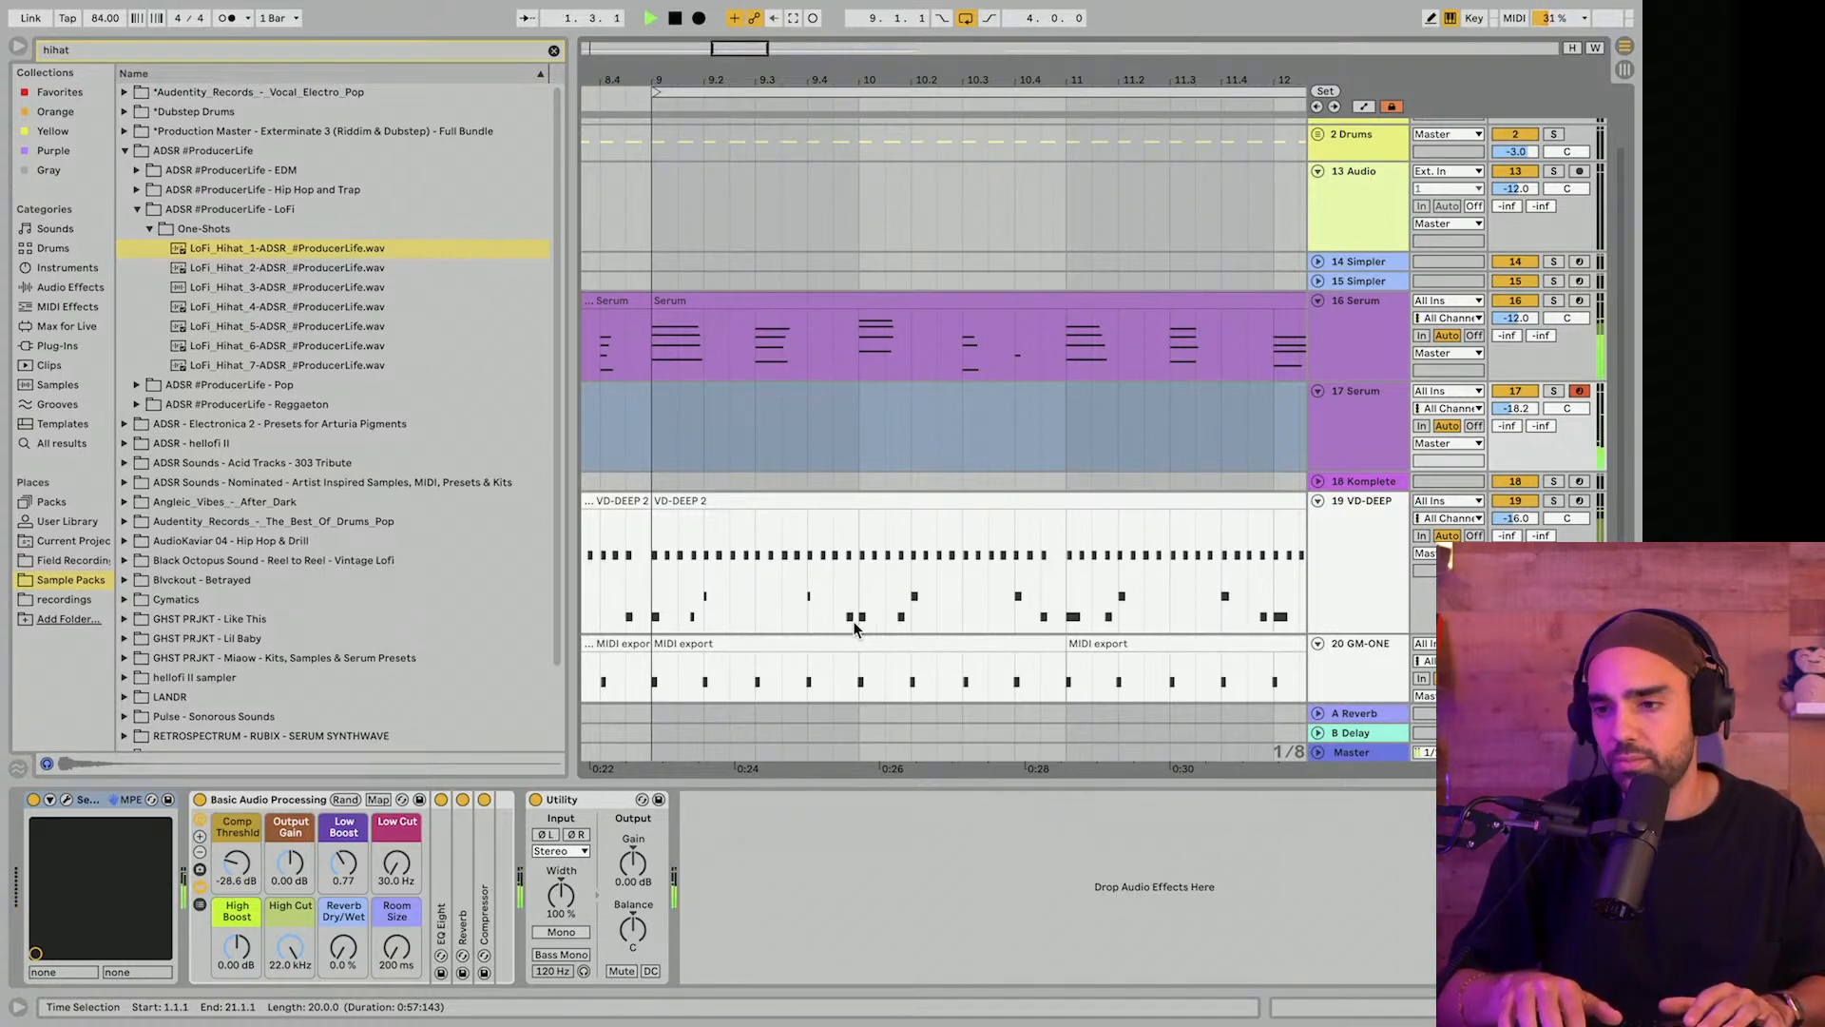
key("space")
left_click(710, 92)
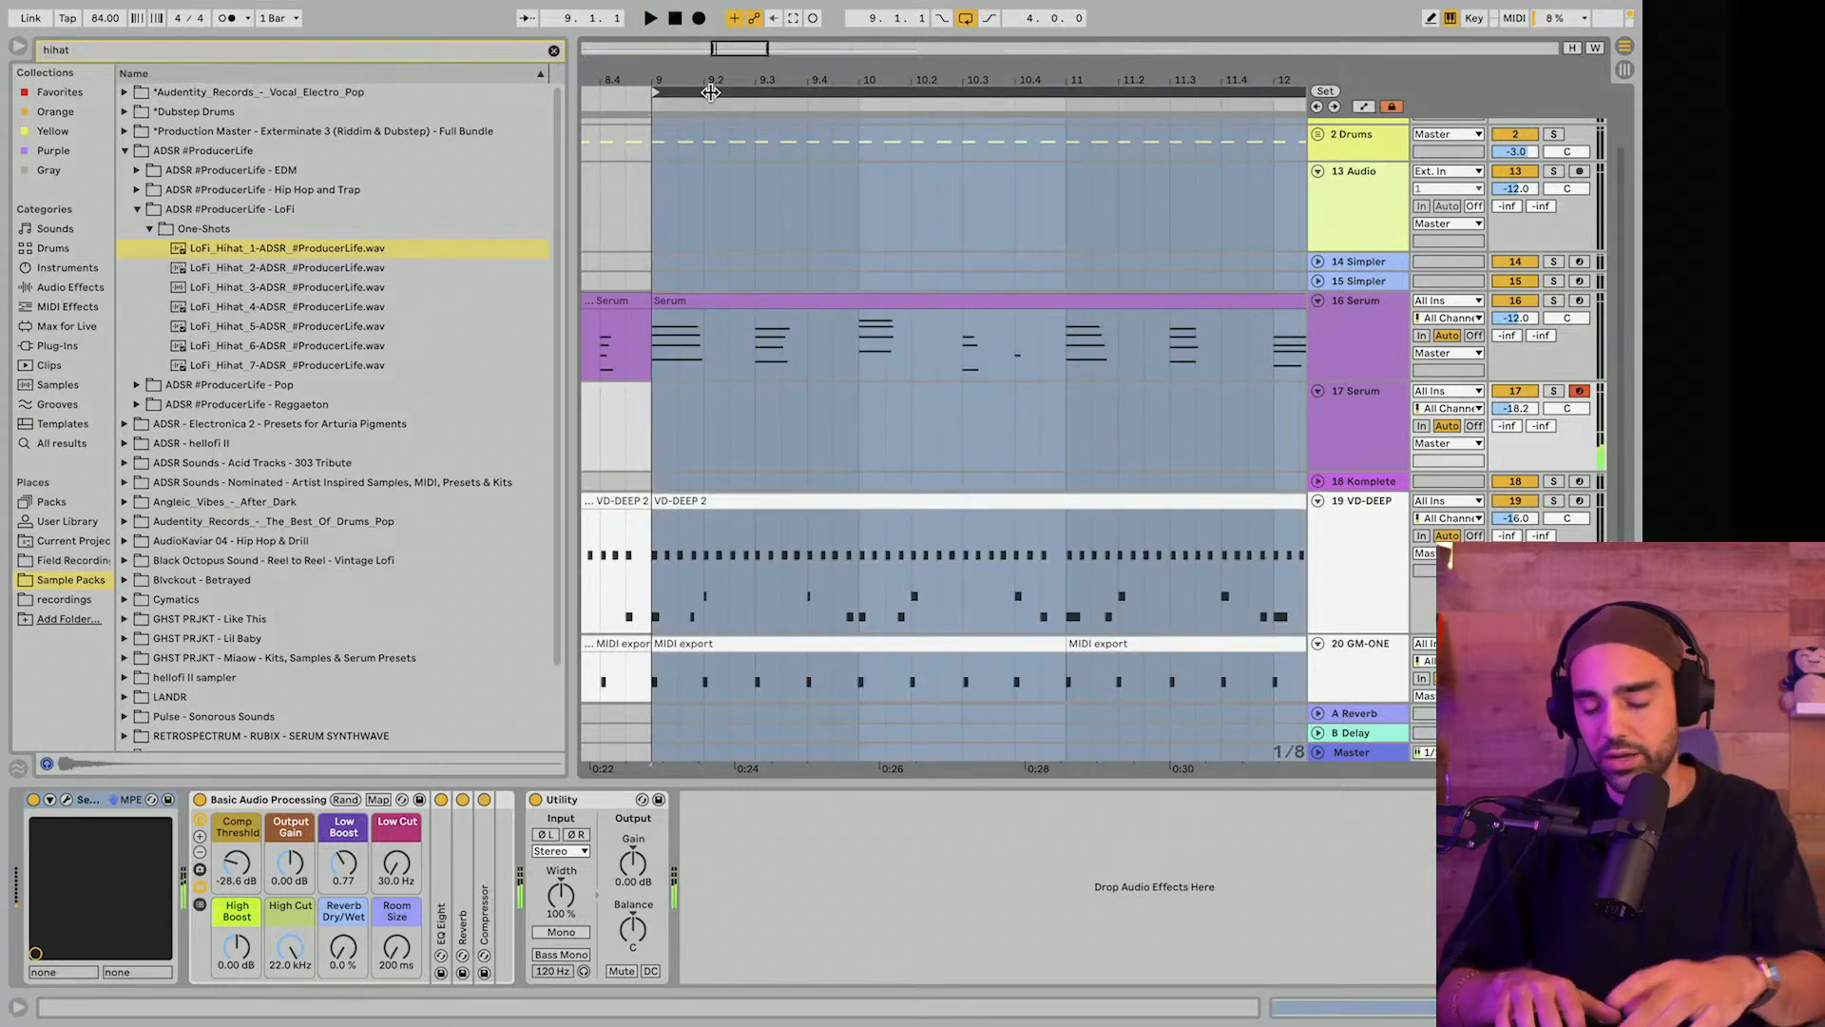
key("space")
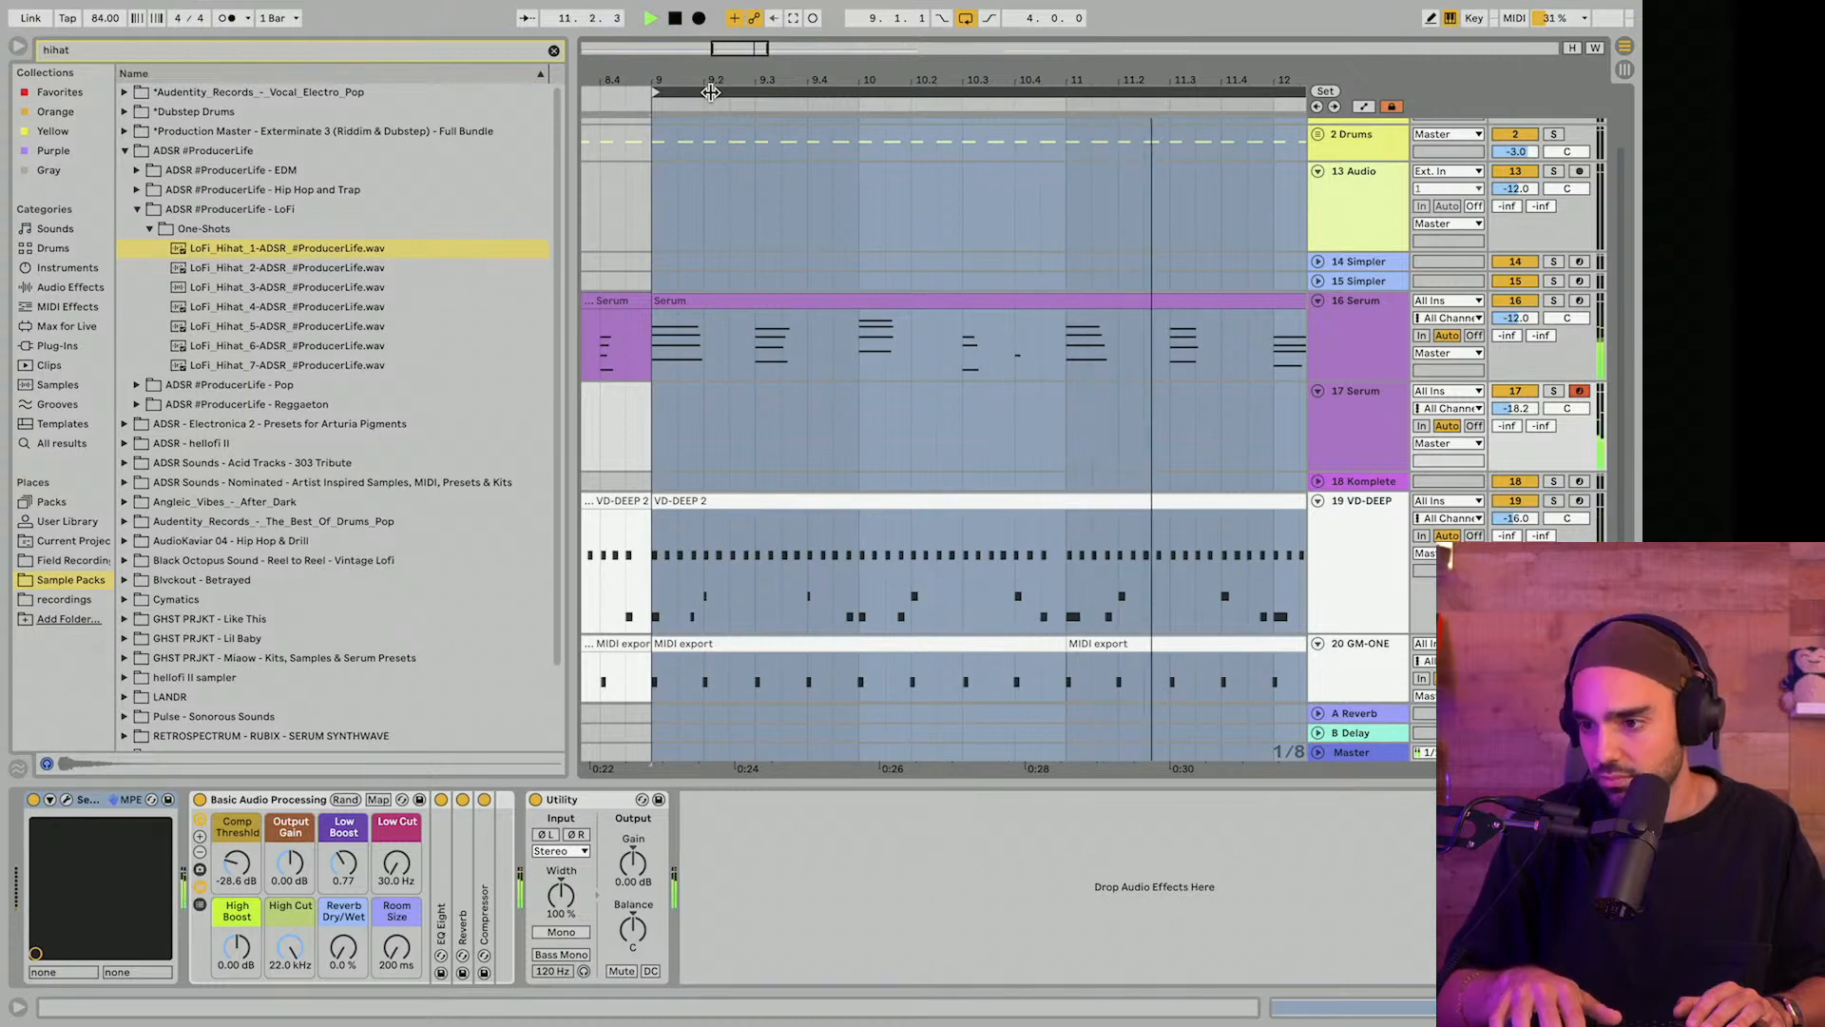
key("space")
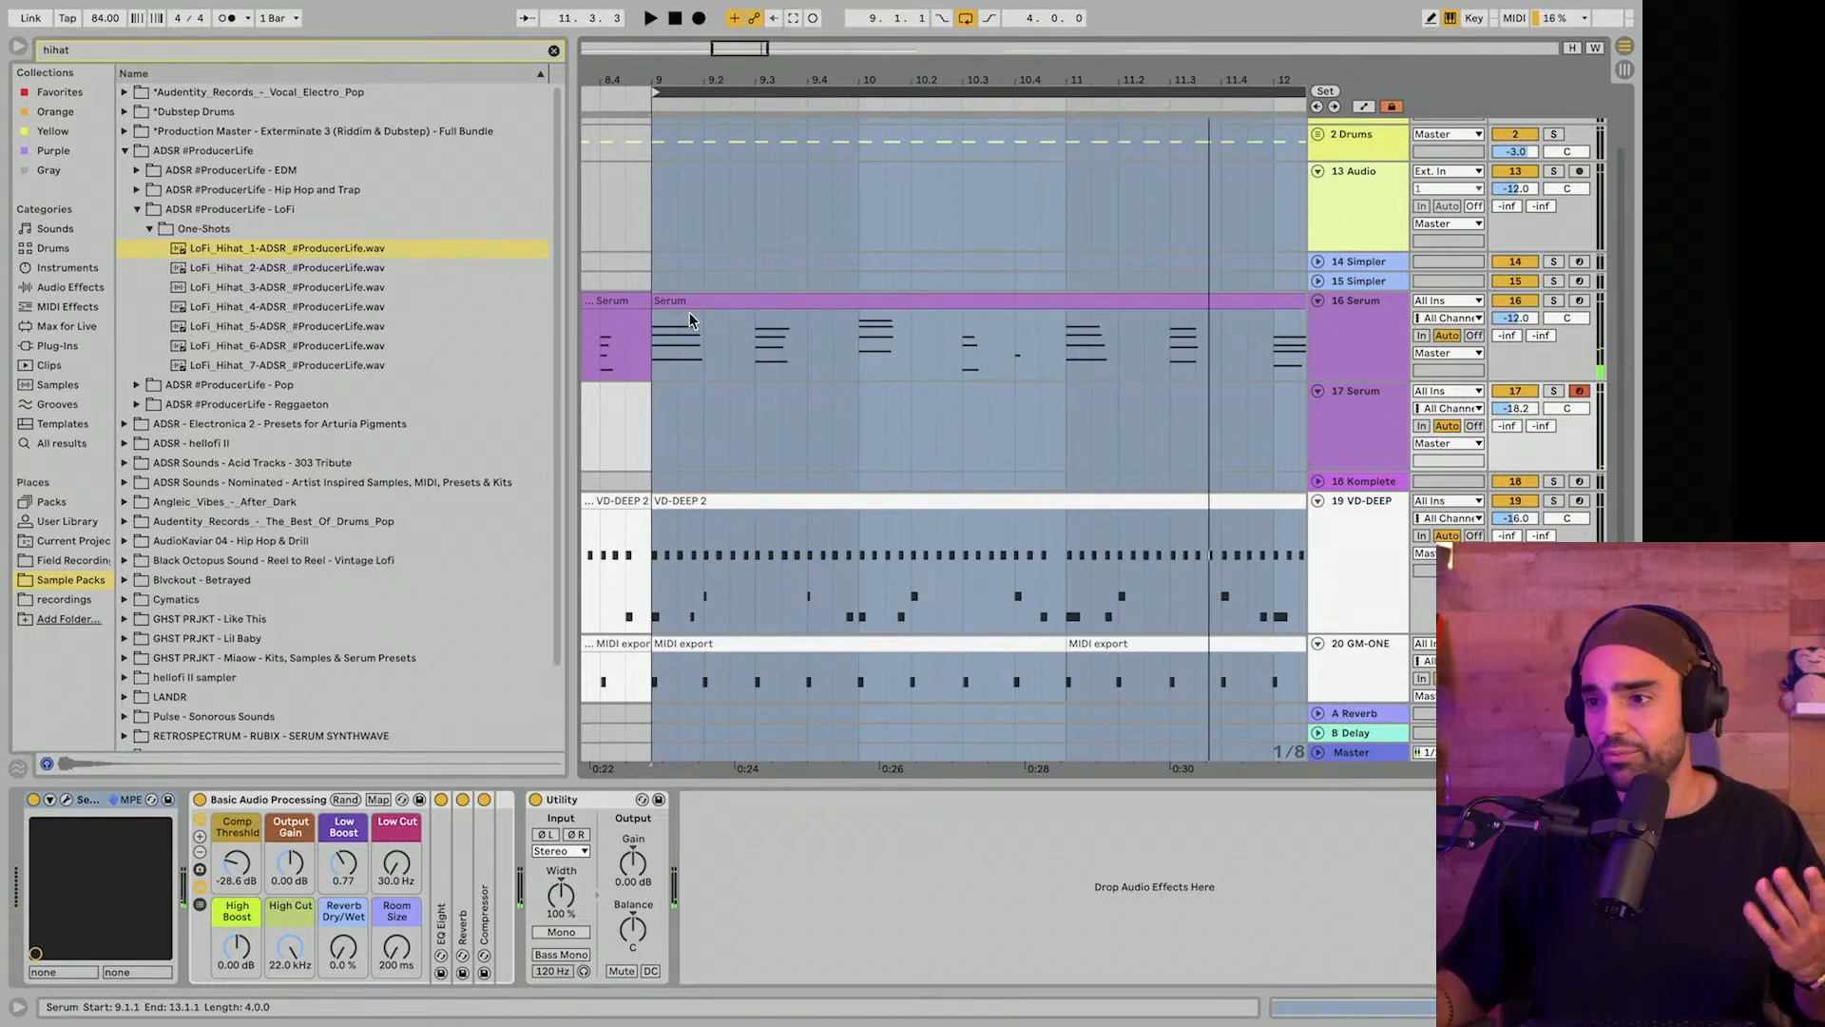
Insert an empty four-bar MIDI clip on the 17 Serum track from bar 9 to bar 13.
left_click(667, 413)
left_click(653, 424)
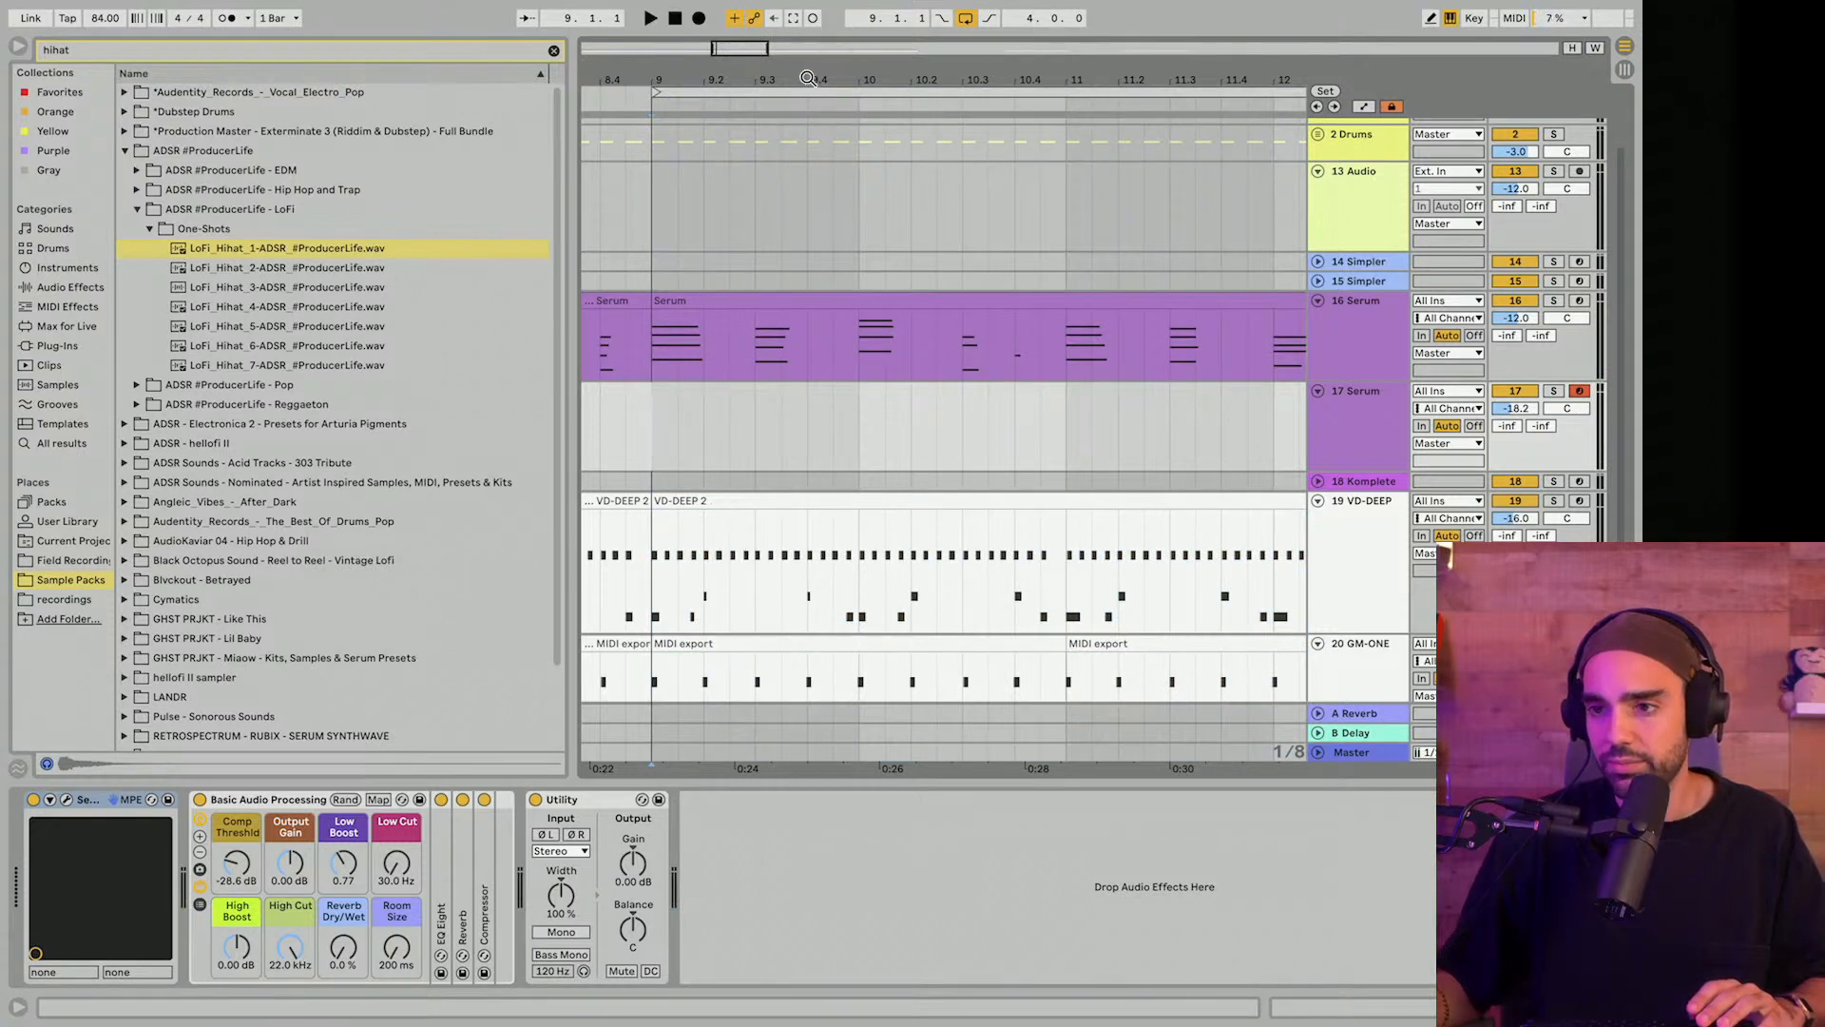
key("minus")
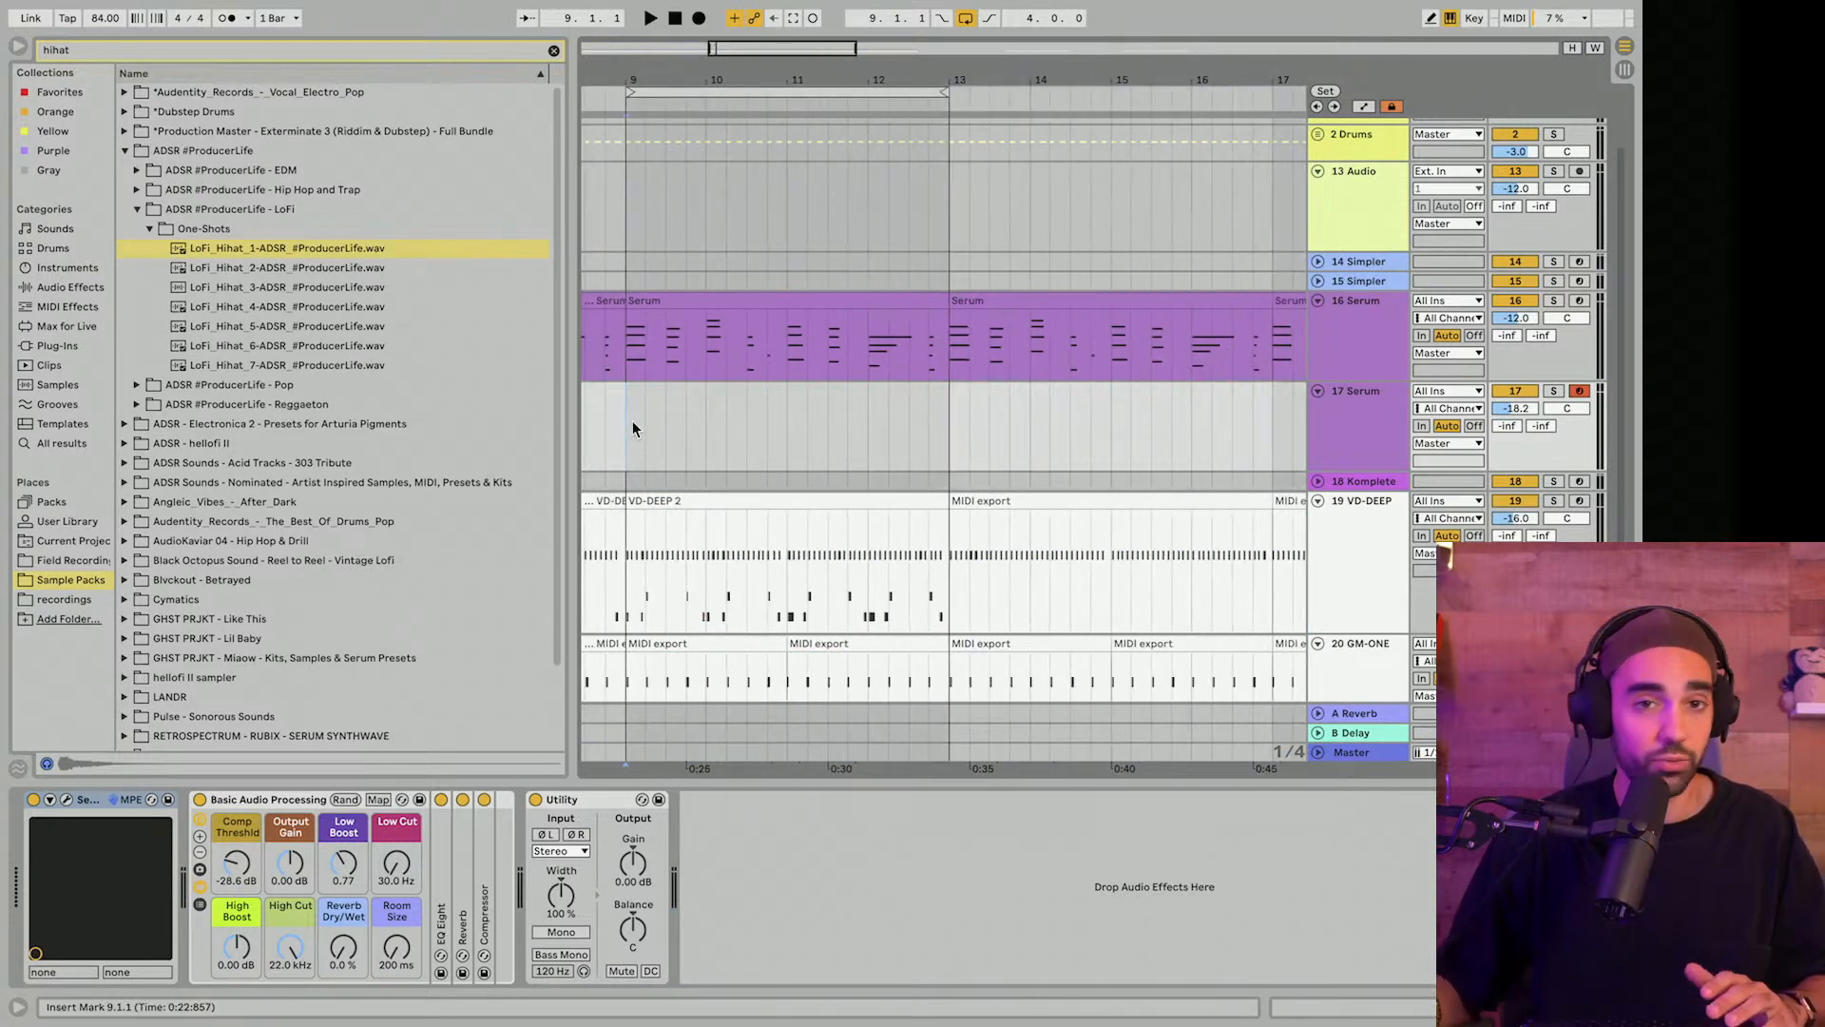
left_click_drag(634, 422, 955, 436)
right_click(856, 424)
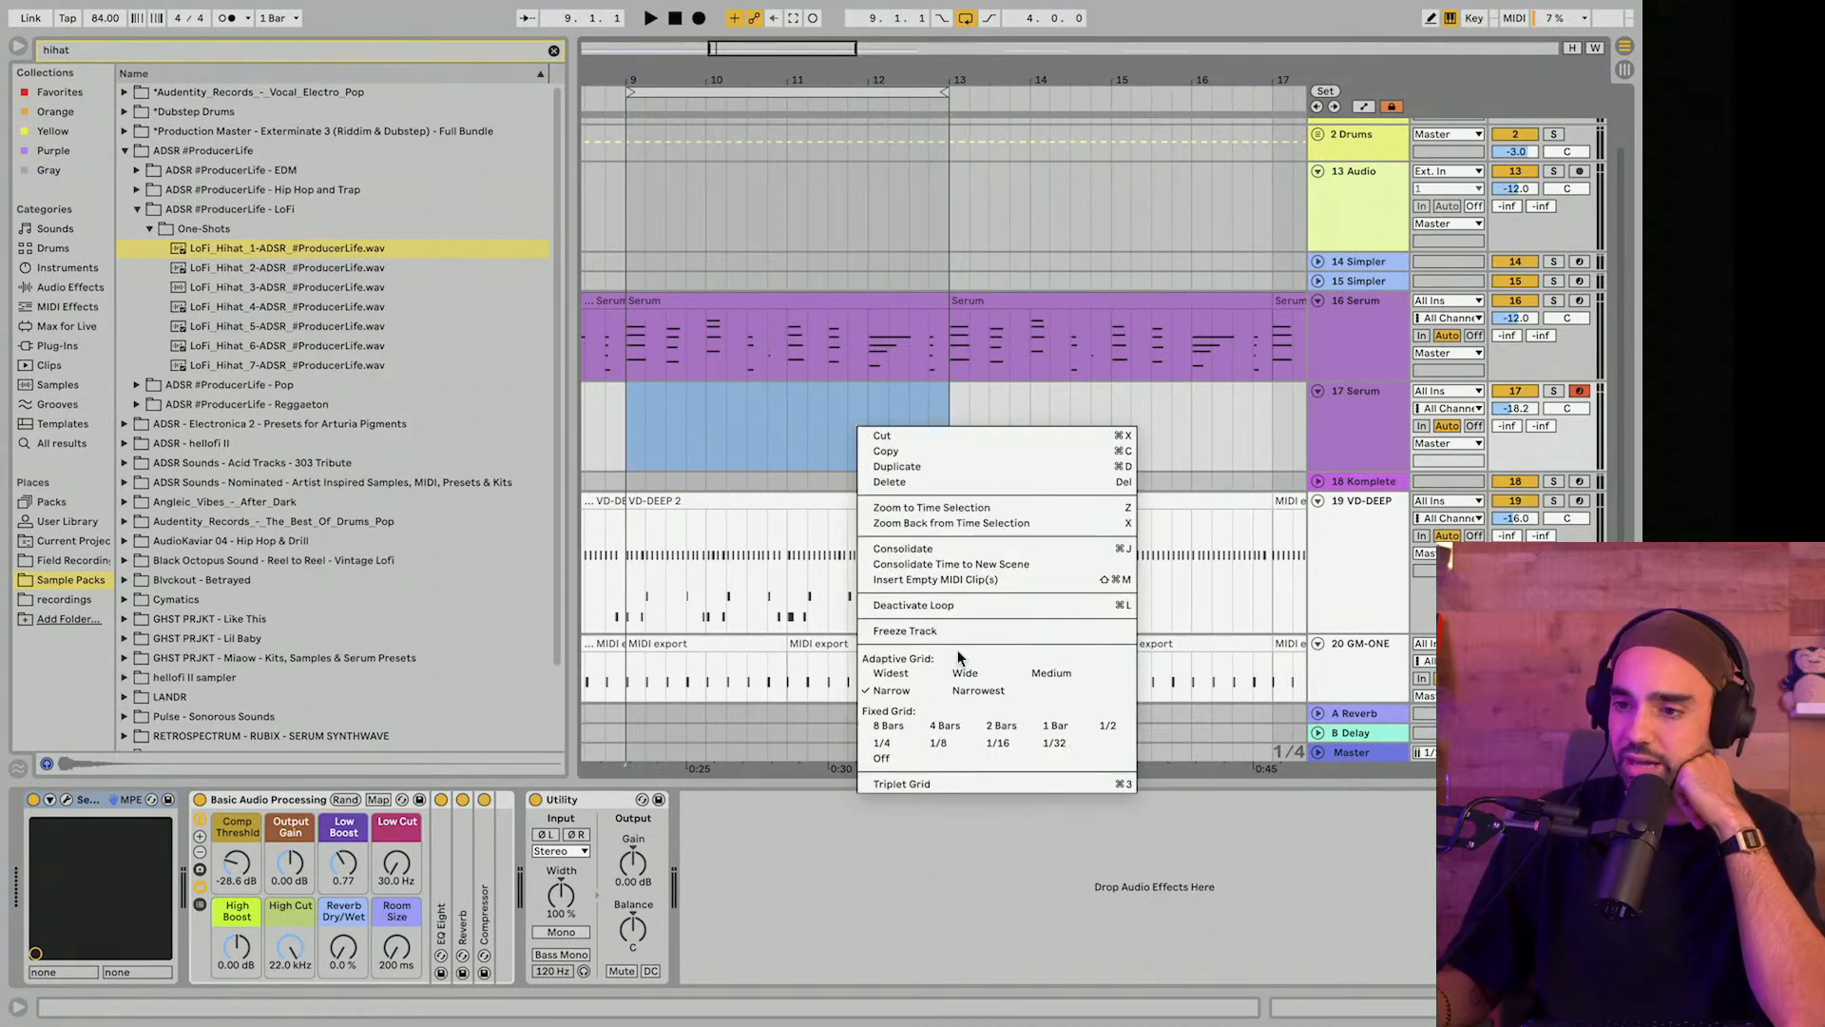
left_click(927, 579)
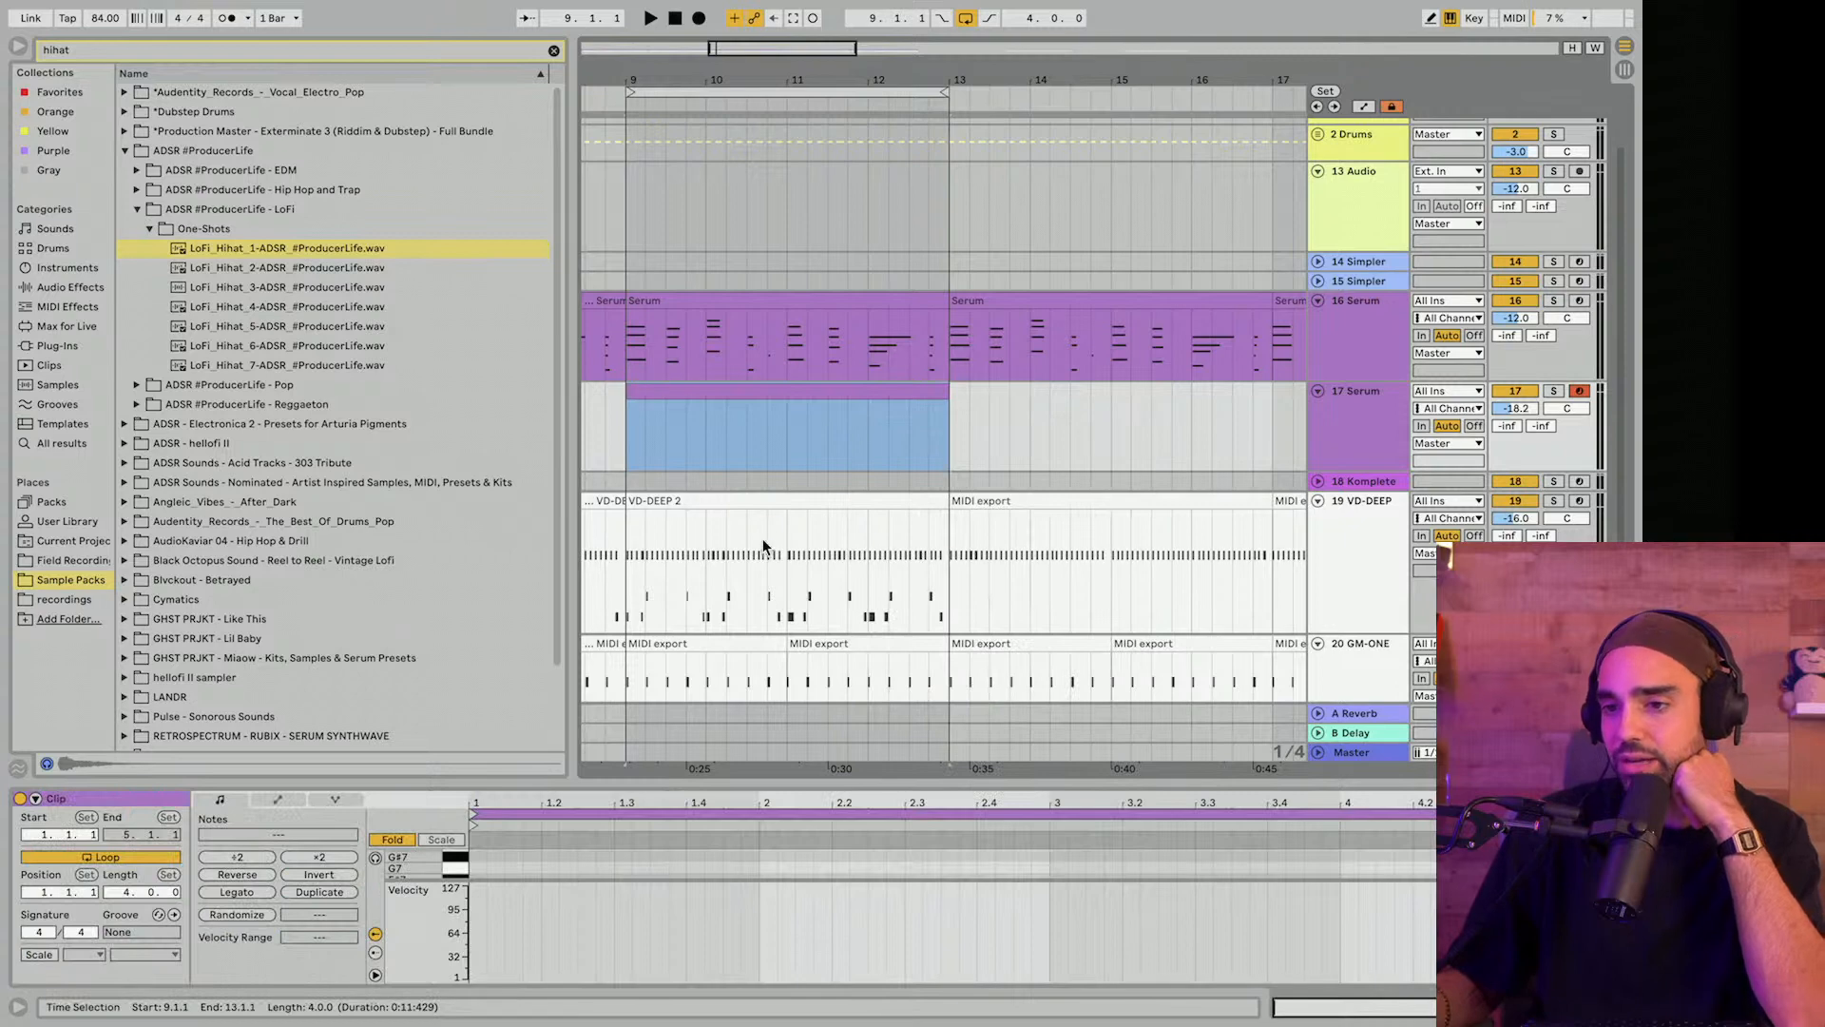
Copy all C1 kick notes from the VD-DEEP 2 clip into the new 17 Serum clip and enlarge the note editor.
left_click(748, 505)
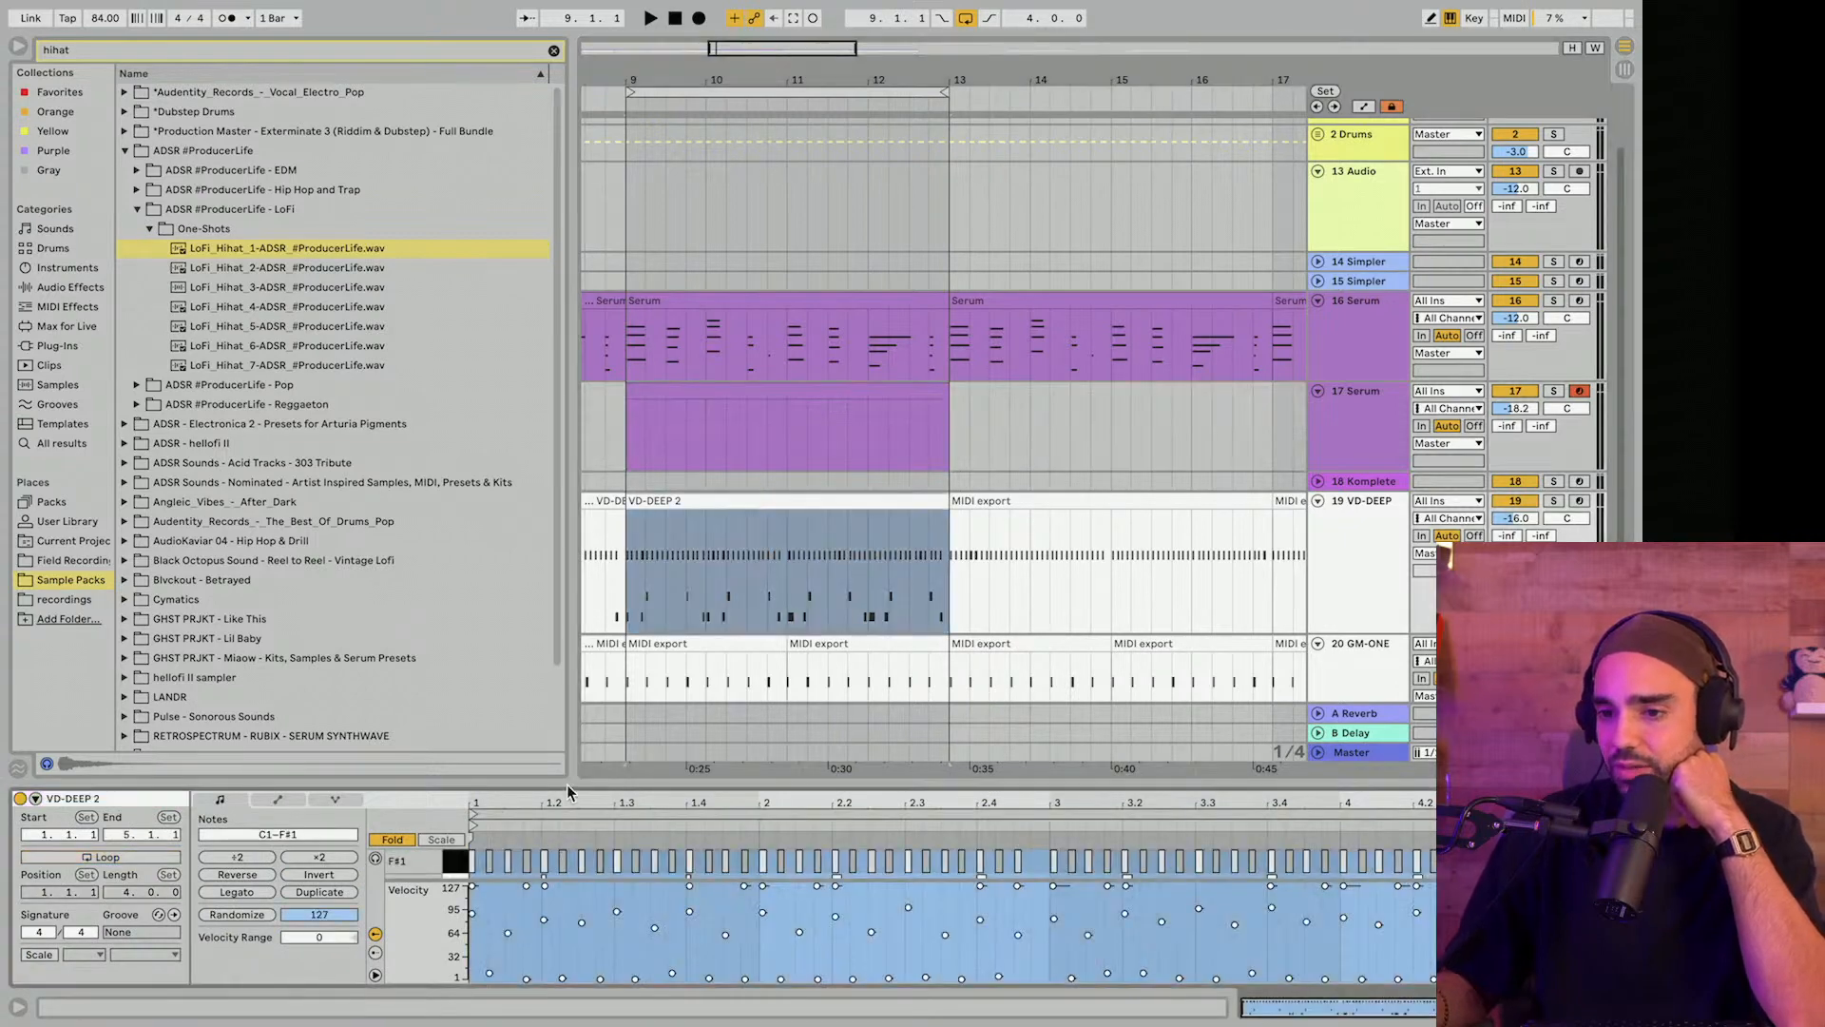
left_click_drag(565, 781, 567, 656)
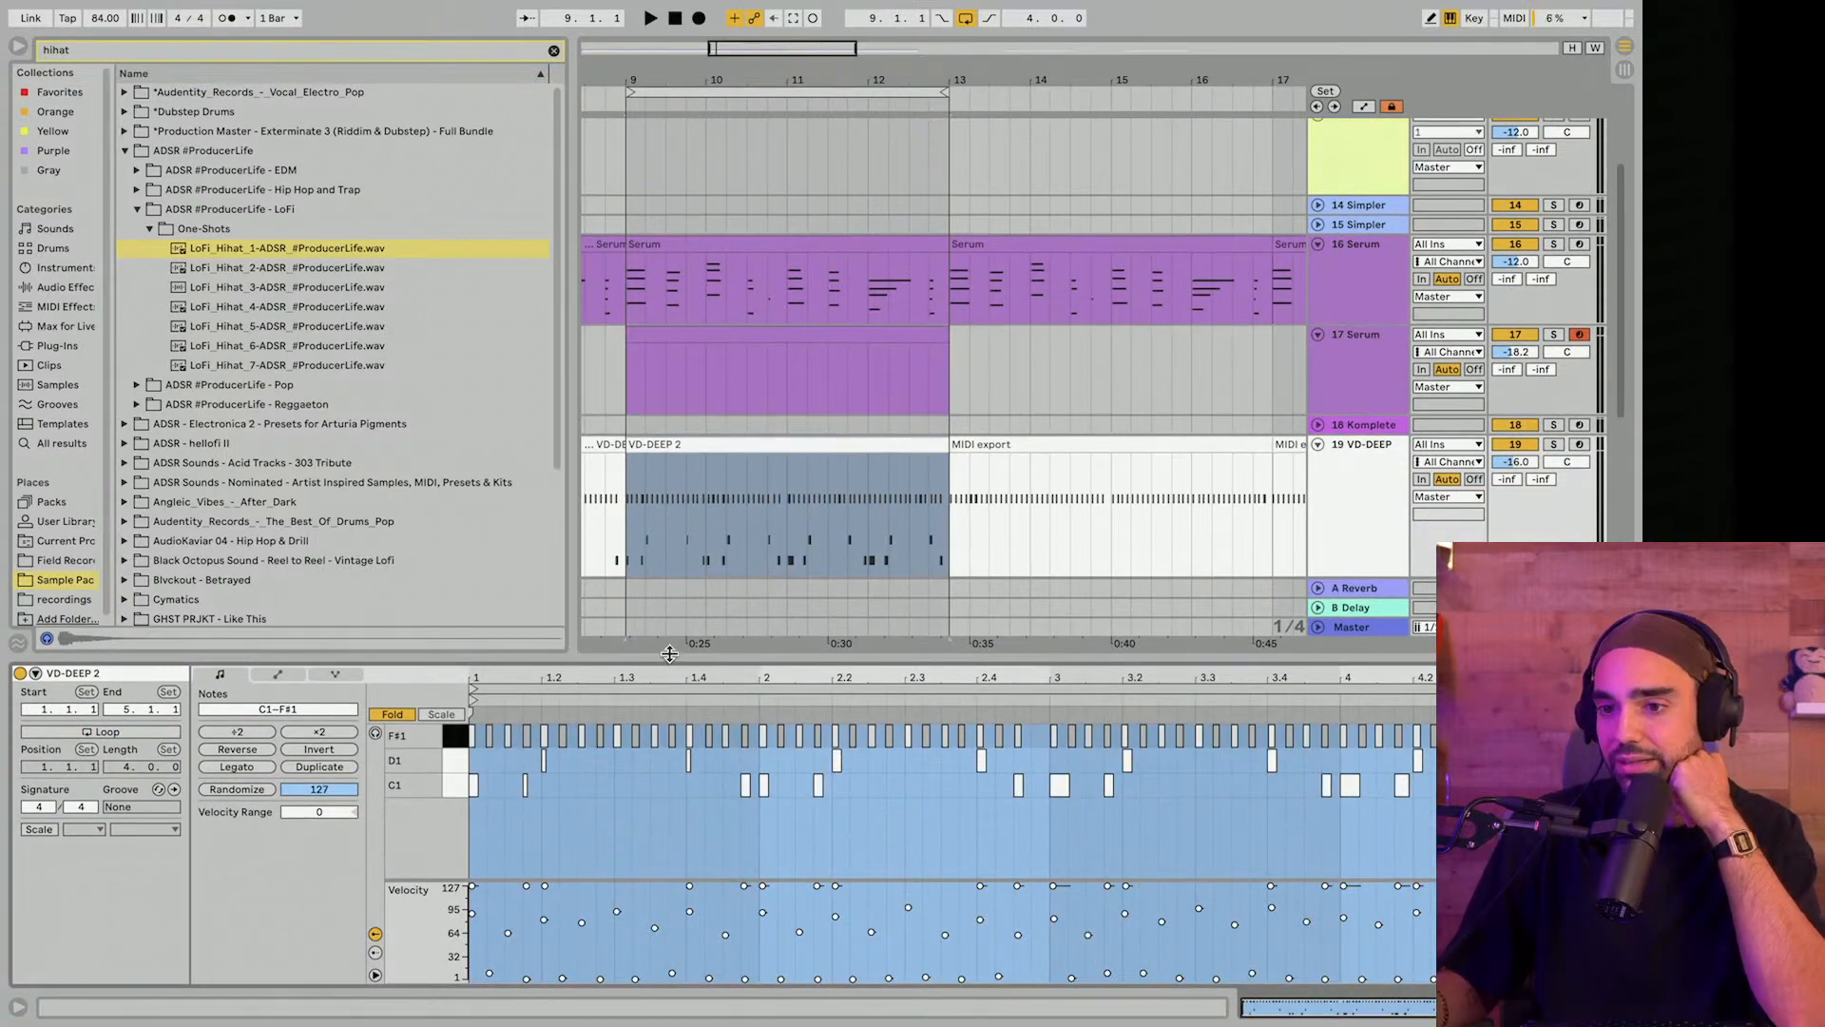
left_click(457, 787)
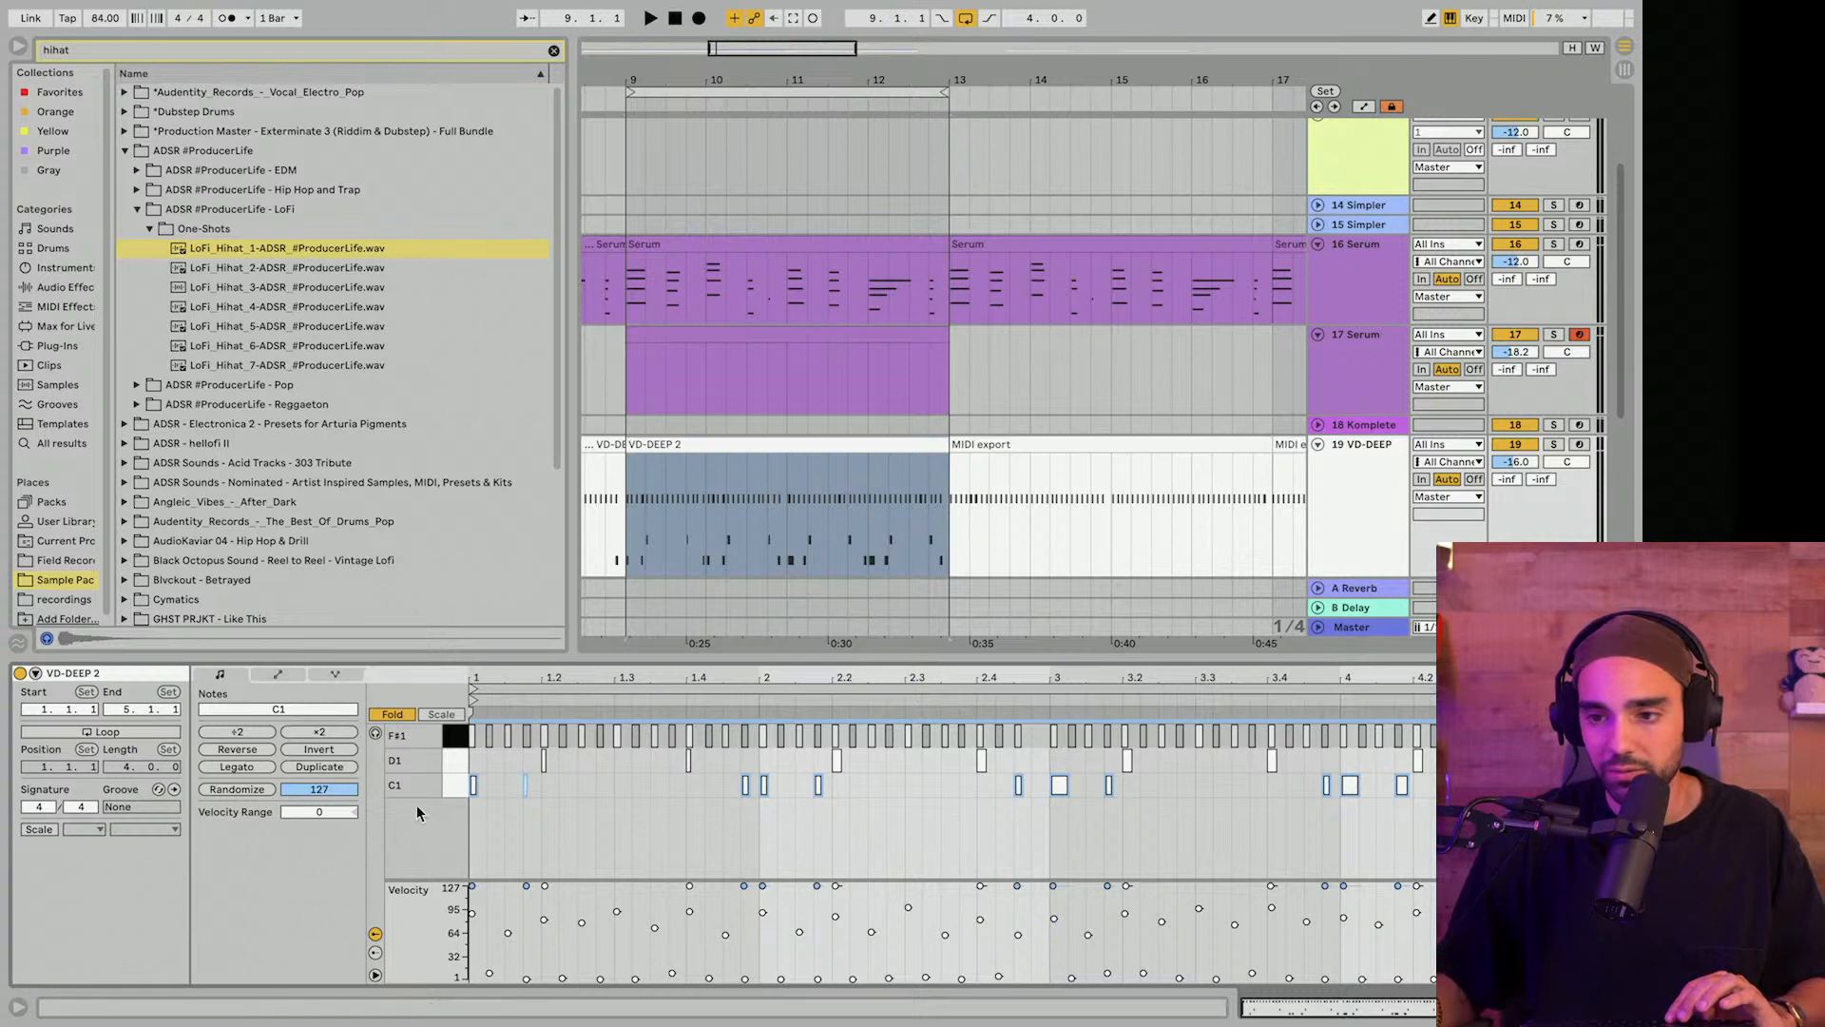
left_click(664, 339)
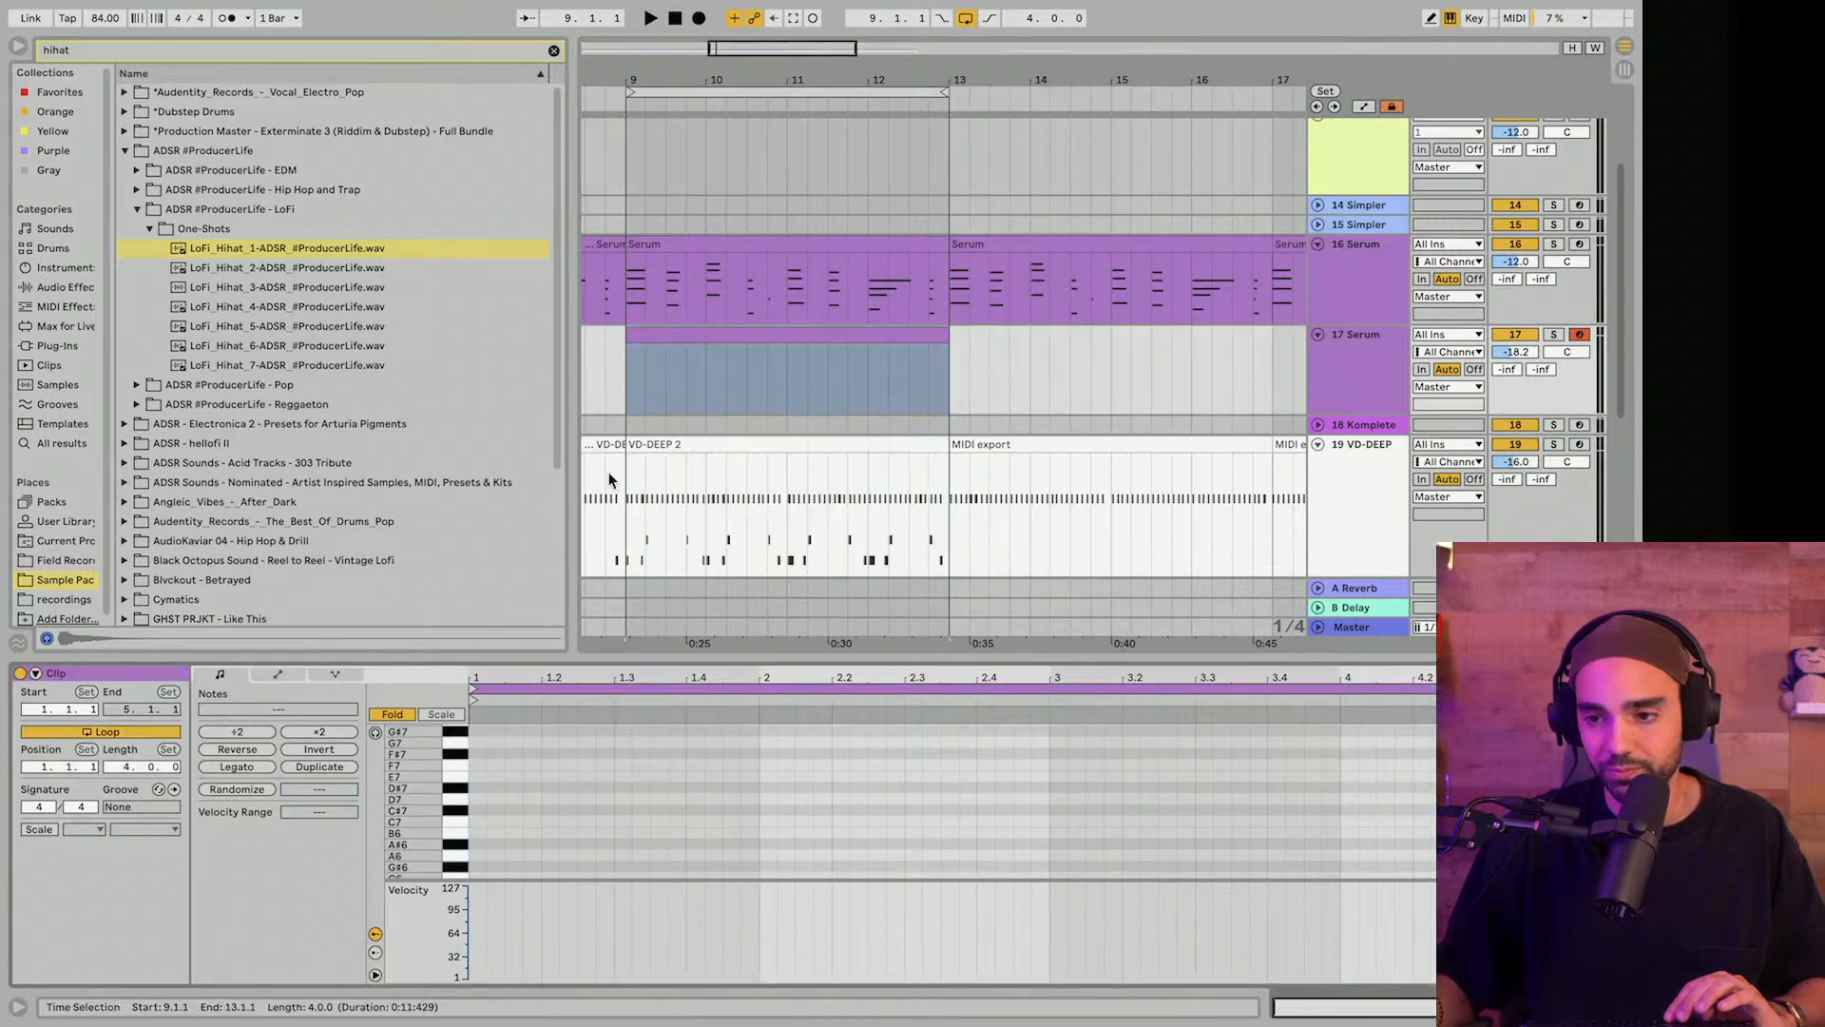
key("ctrl+v")
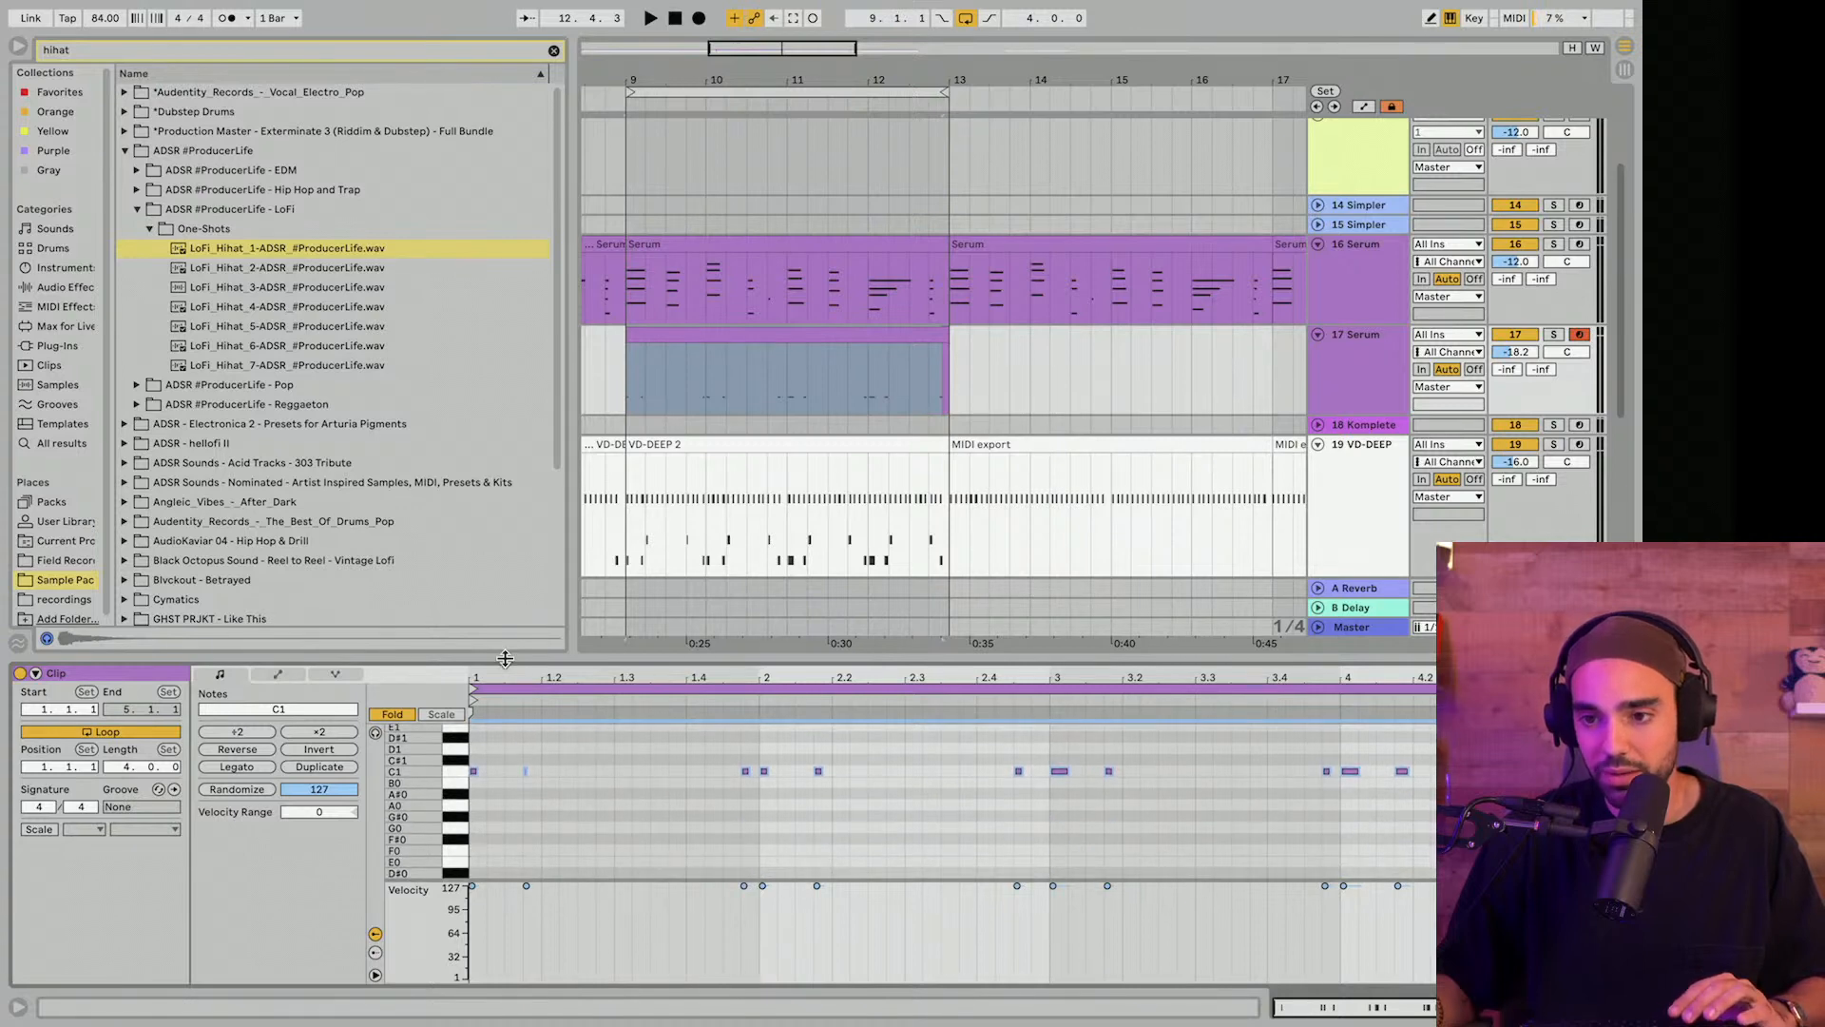
left_click_drag(506, 660, 502, 525)
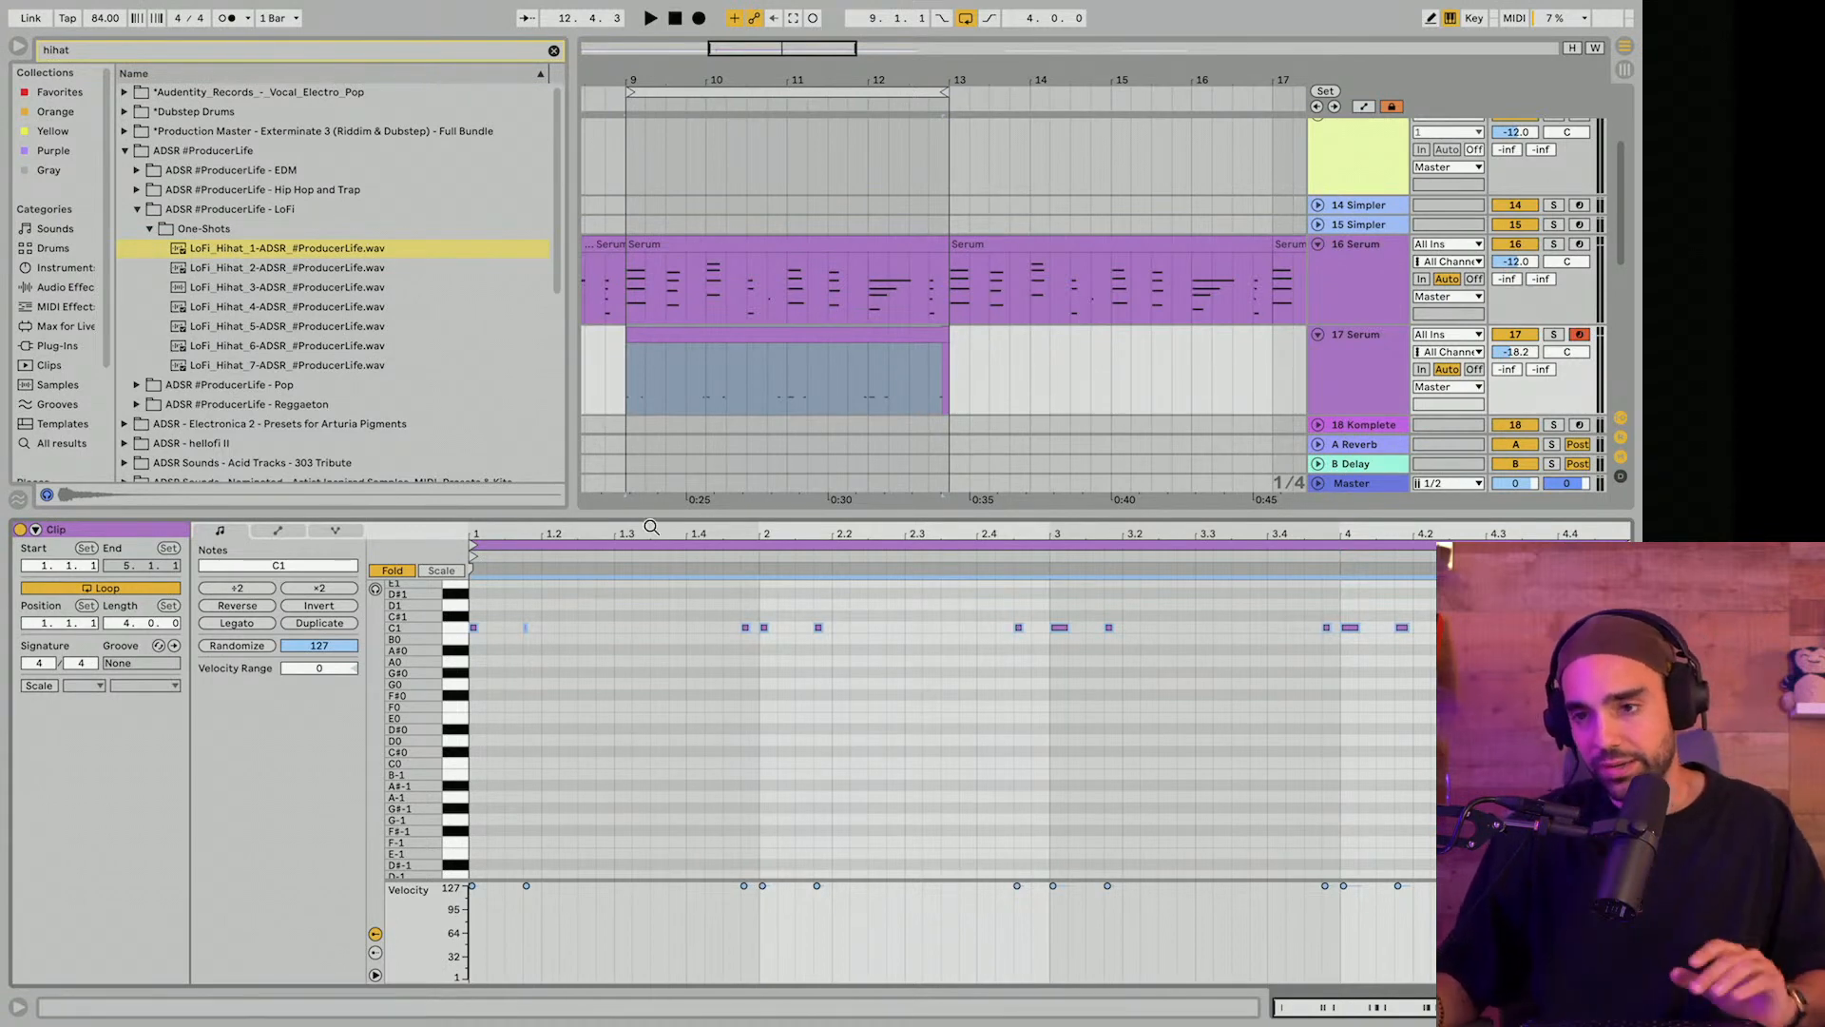
Check the first chord's lowest note in the 16 Serum clip, transpose the bass clip's first two notes to F1, and play it.
left_click(687, 236)
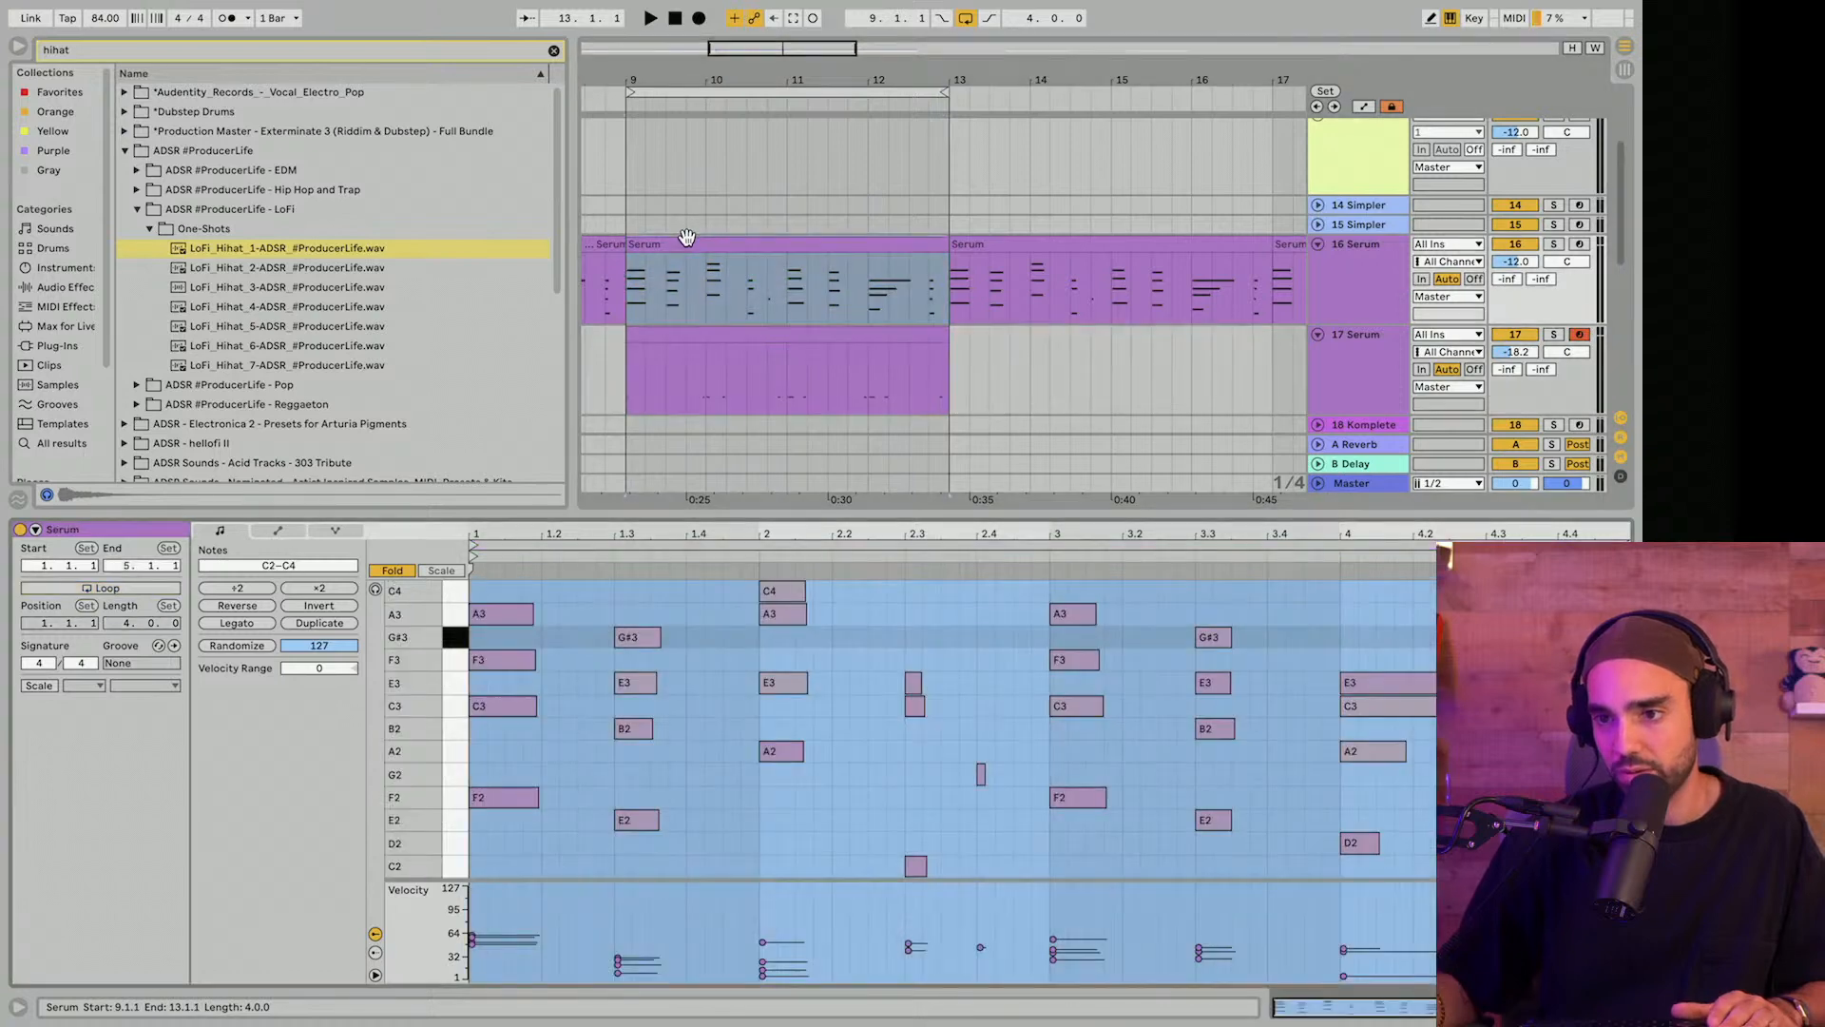
left_click_drag(537, 842, 490, 787)
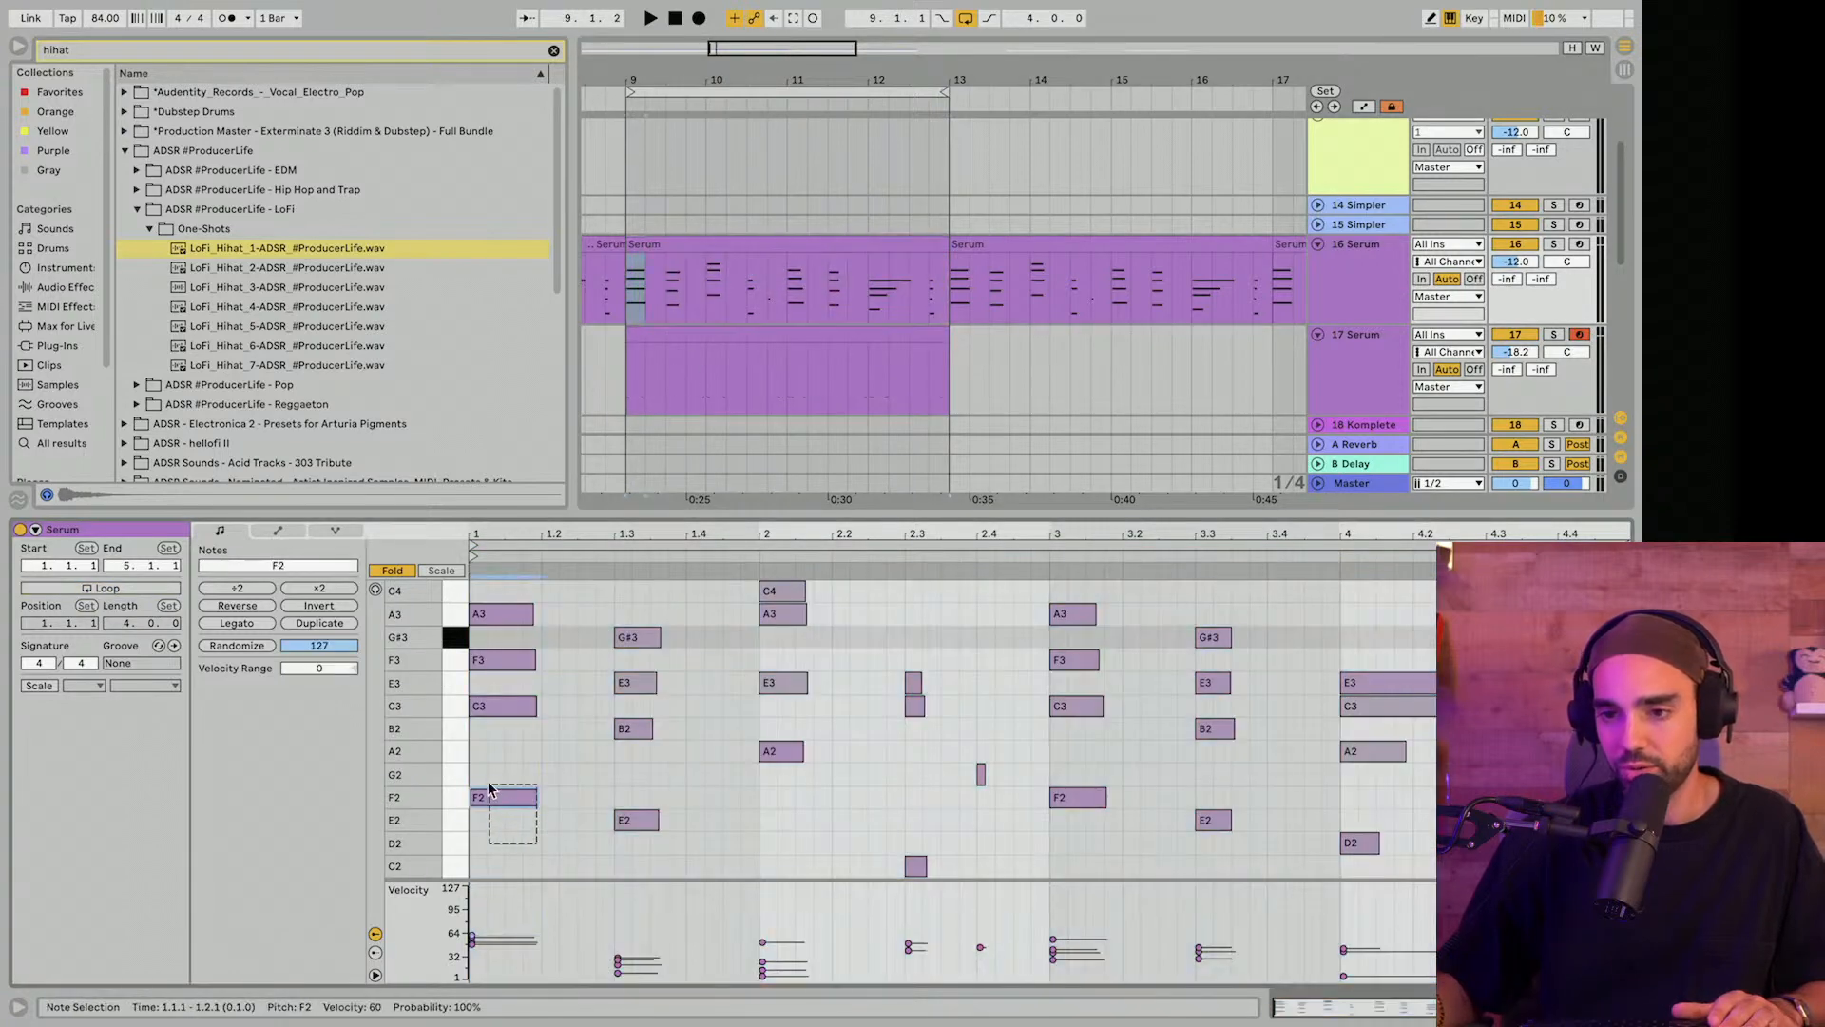
left_click(683, 333)
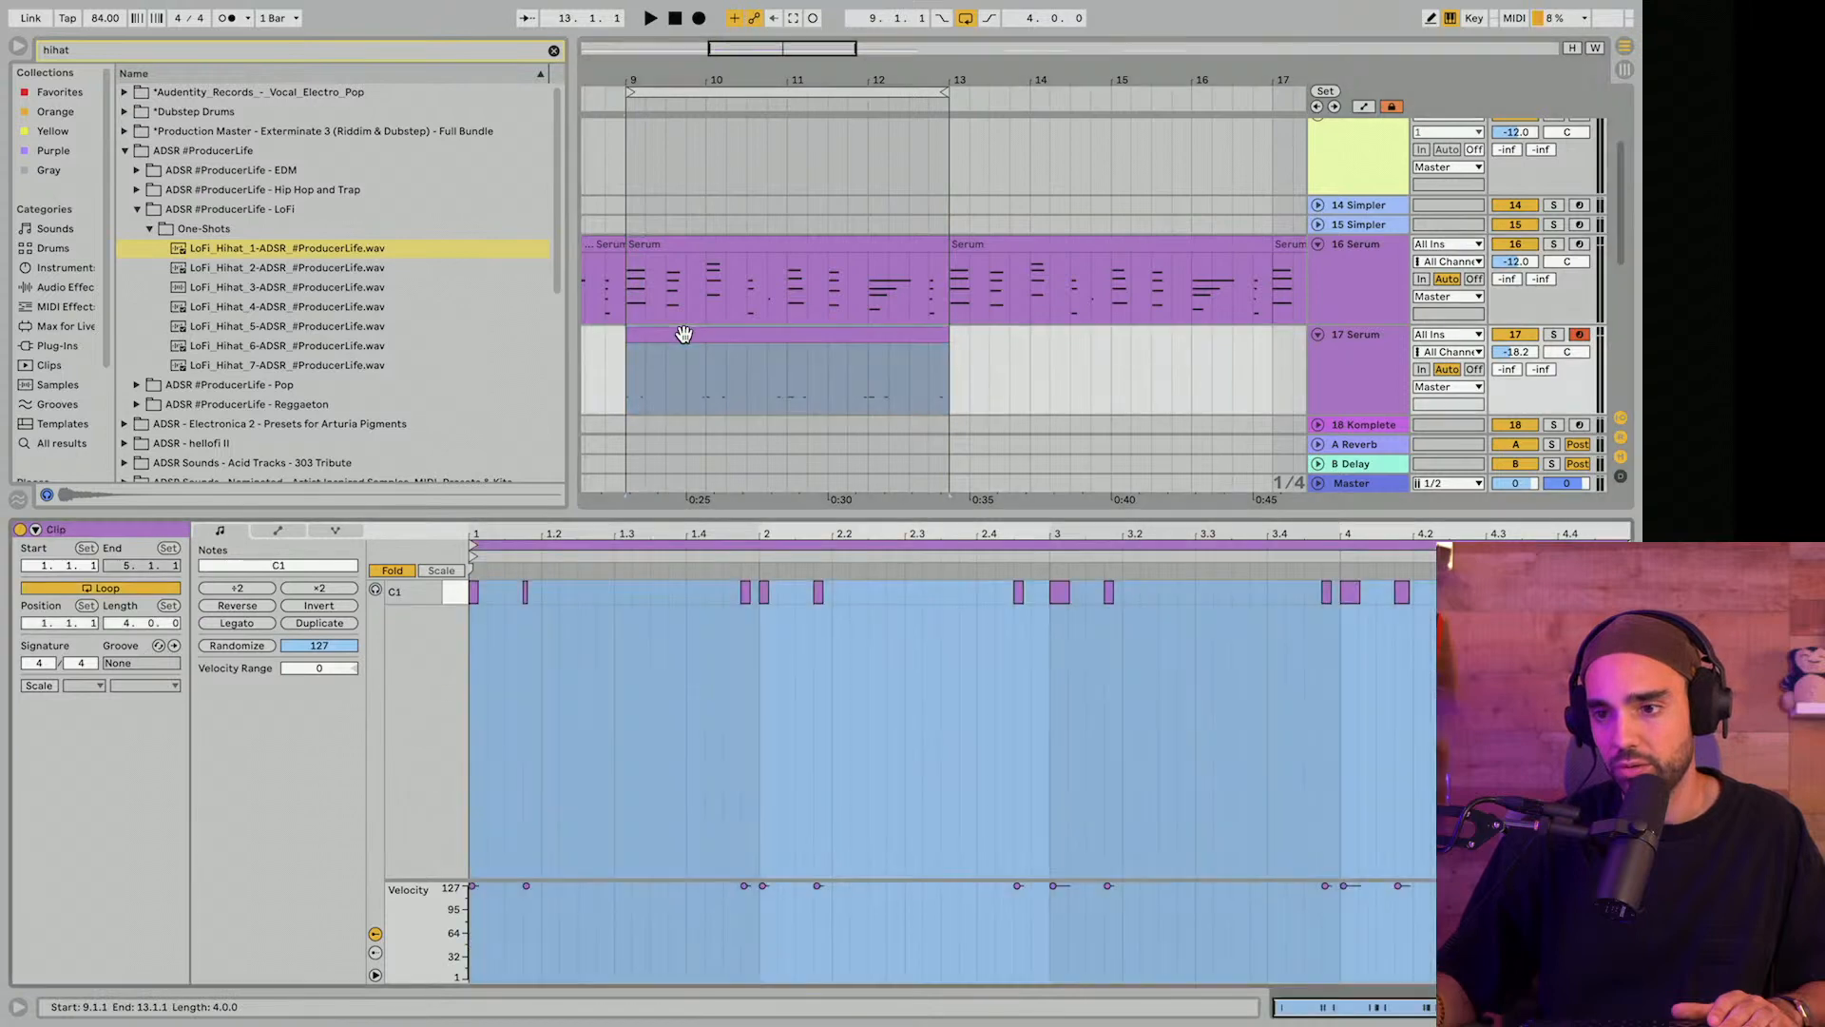
left_click_drag(561, 653, 471, 576)
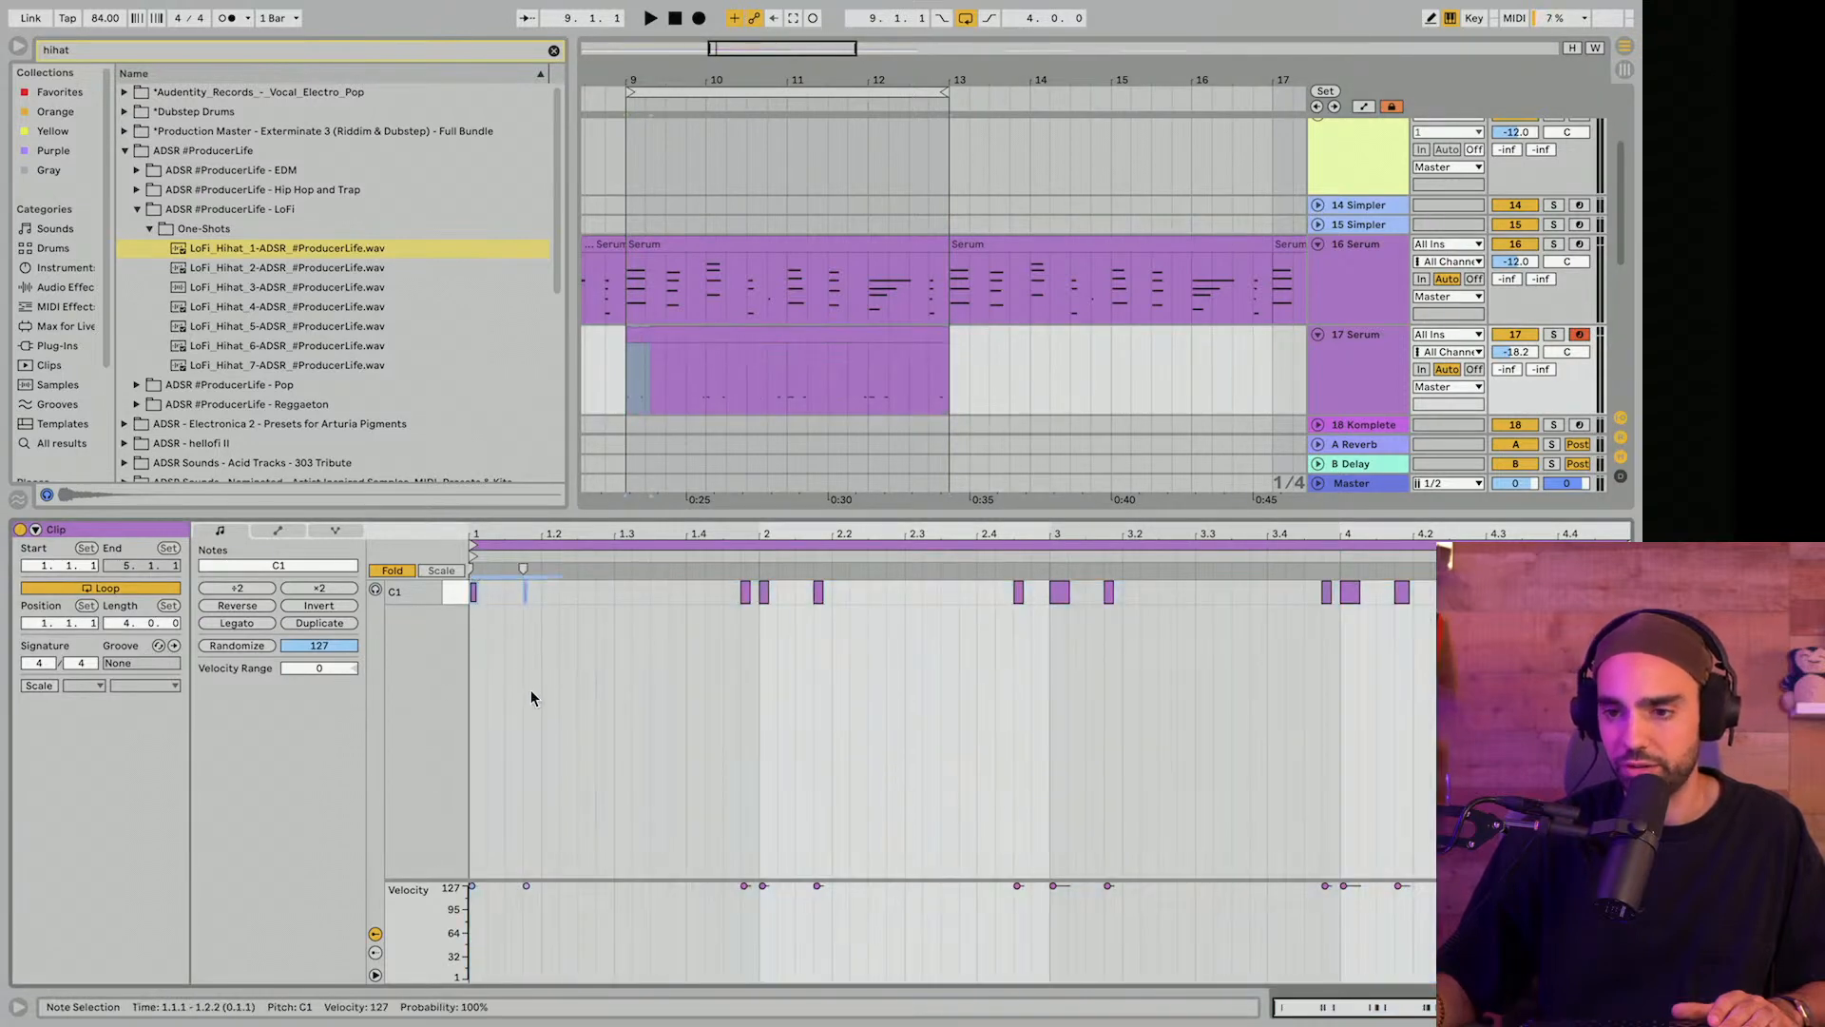
left_click(399, 572)
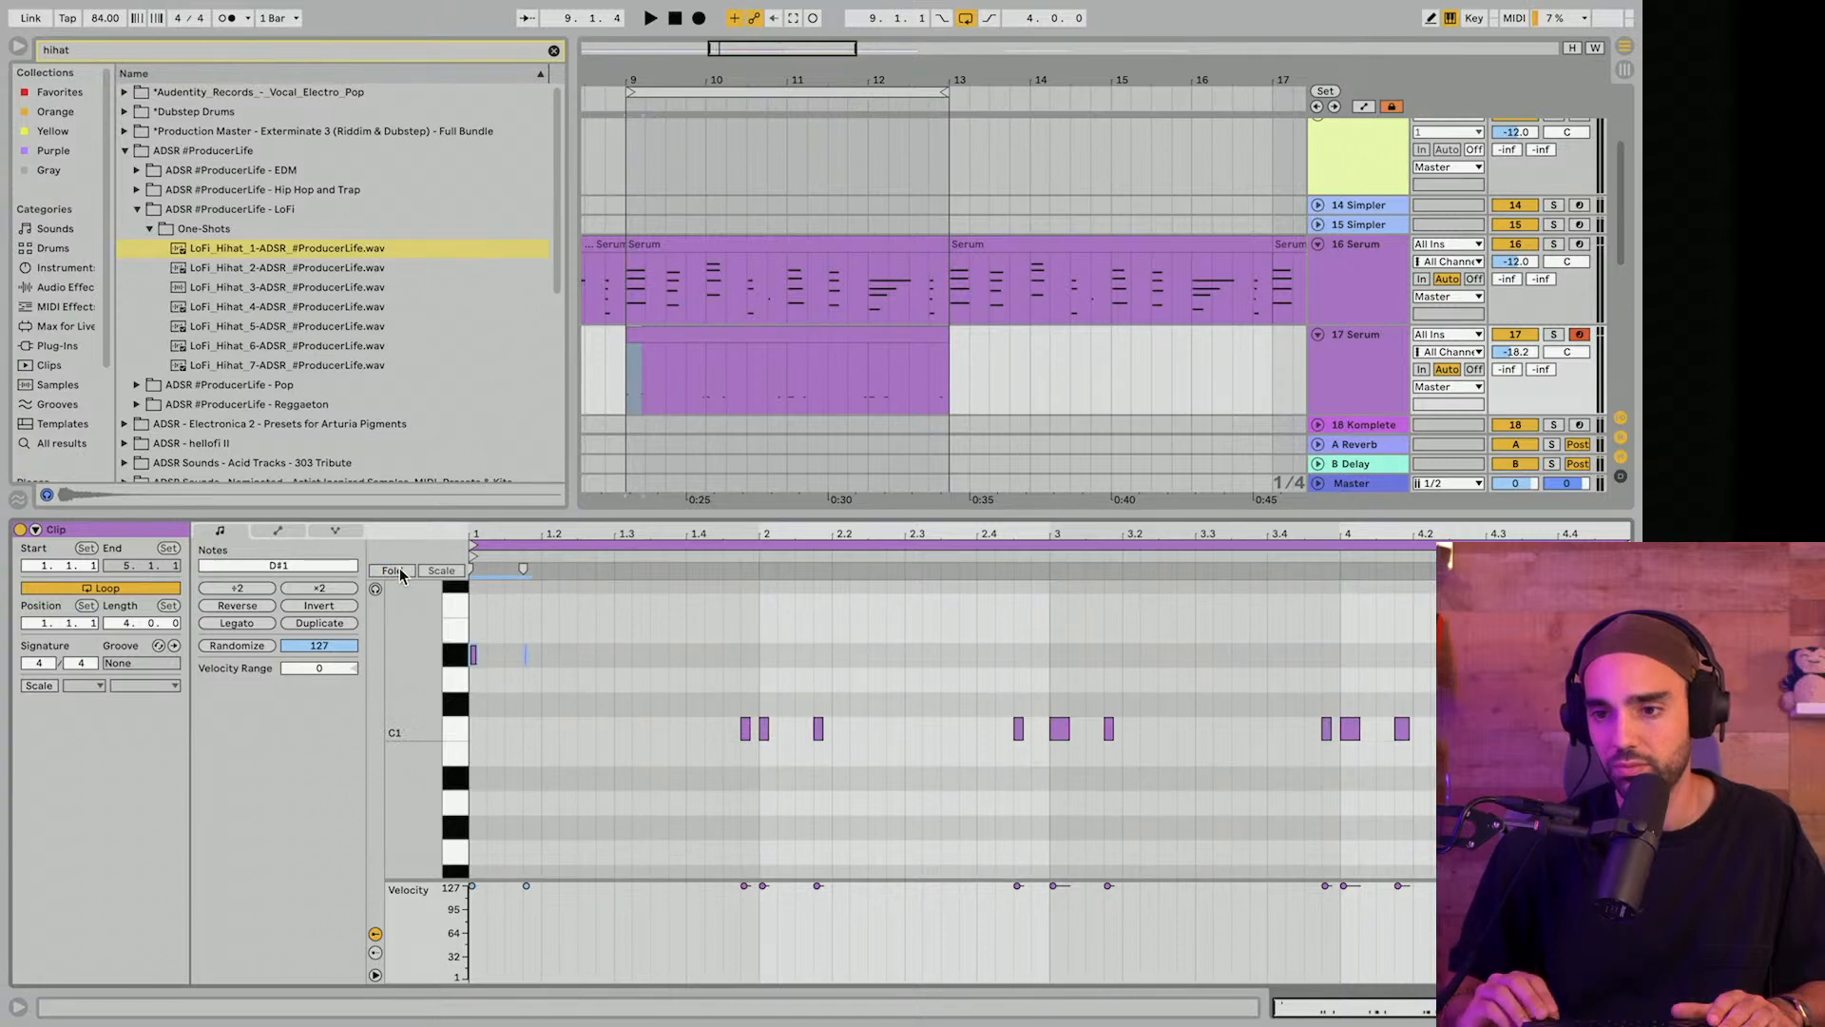
key("space")
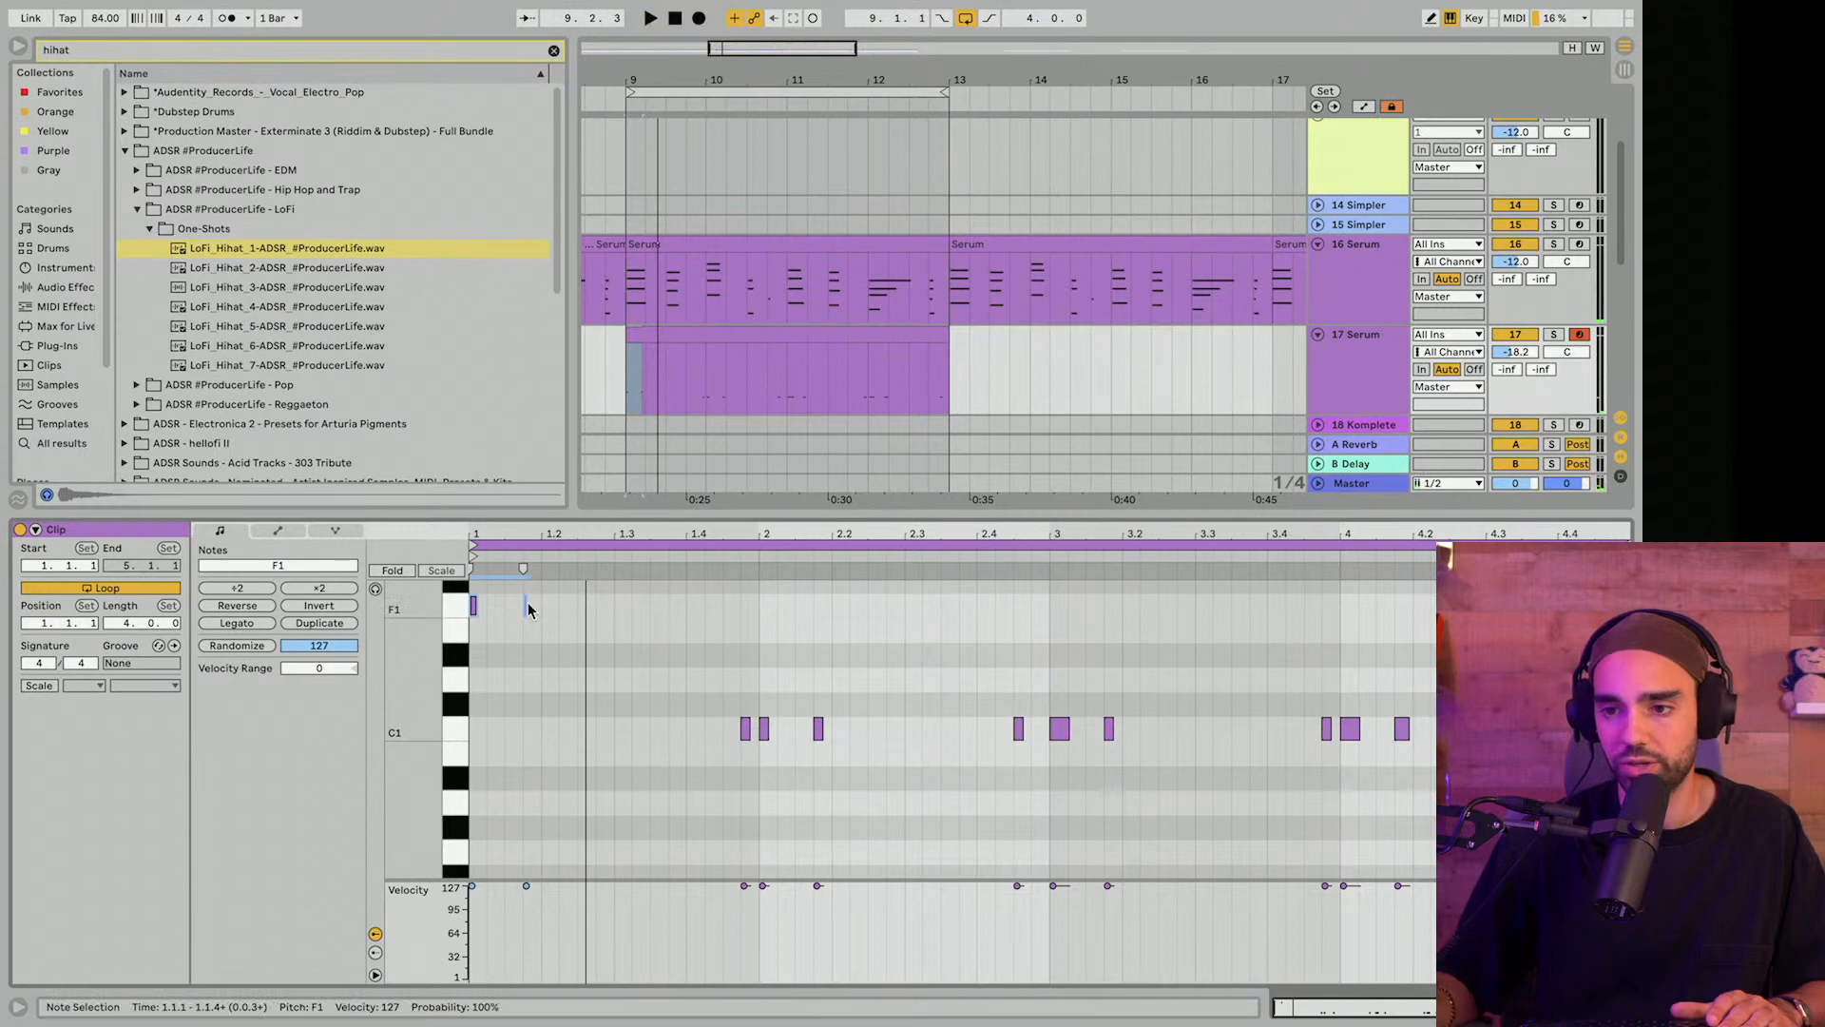
Lengthen the two F1 notes until they nearly join, and transpose all bass notes up one octave.
left_click_drag(525, 603, 578, 605)
key("space")
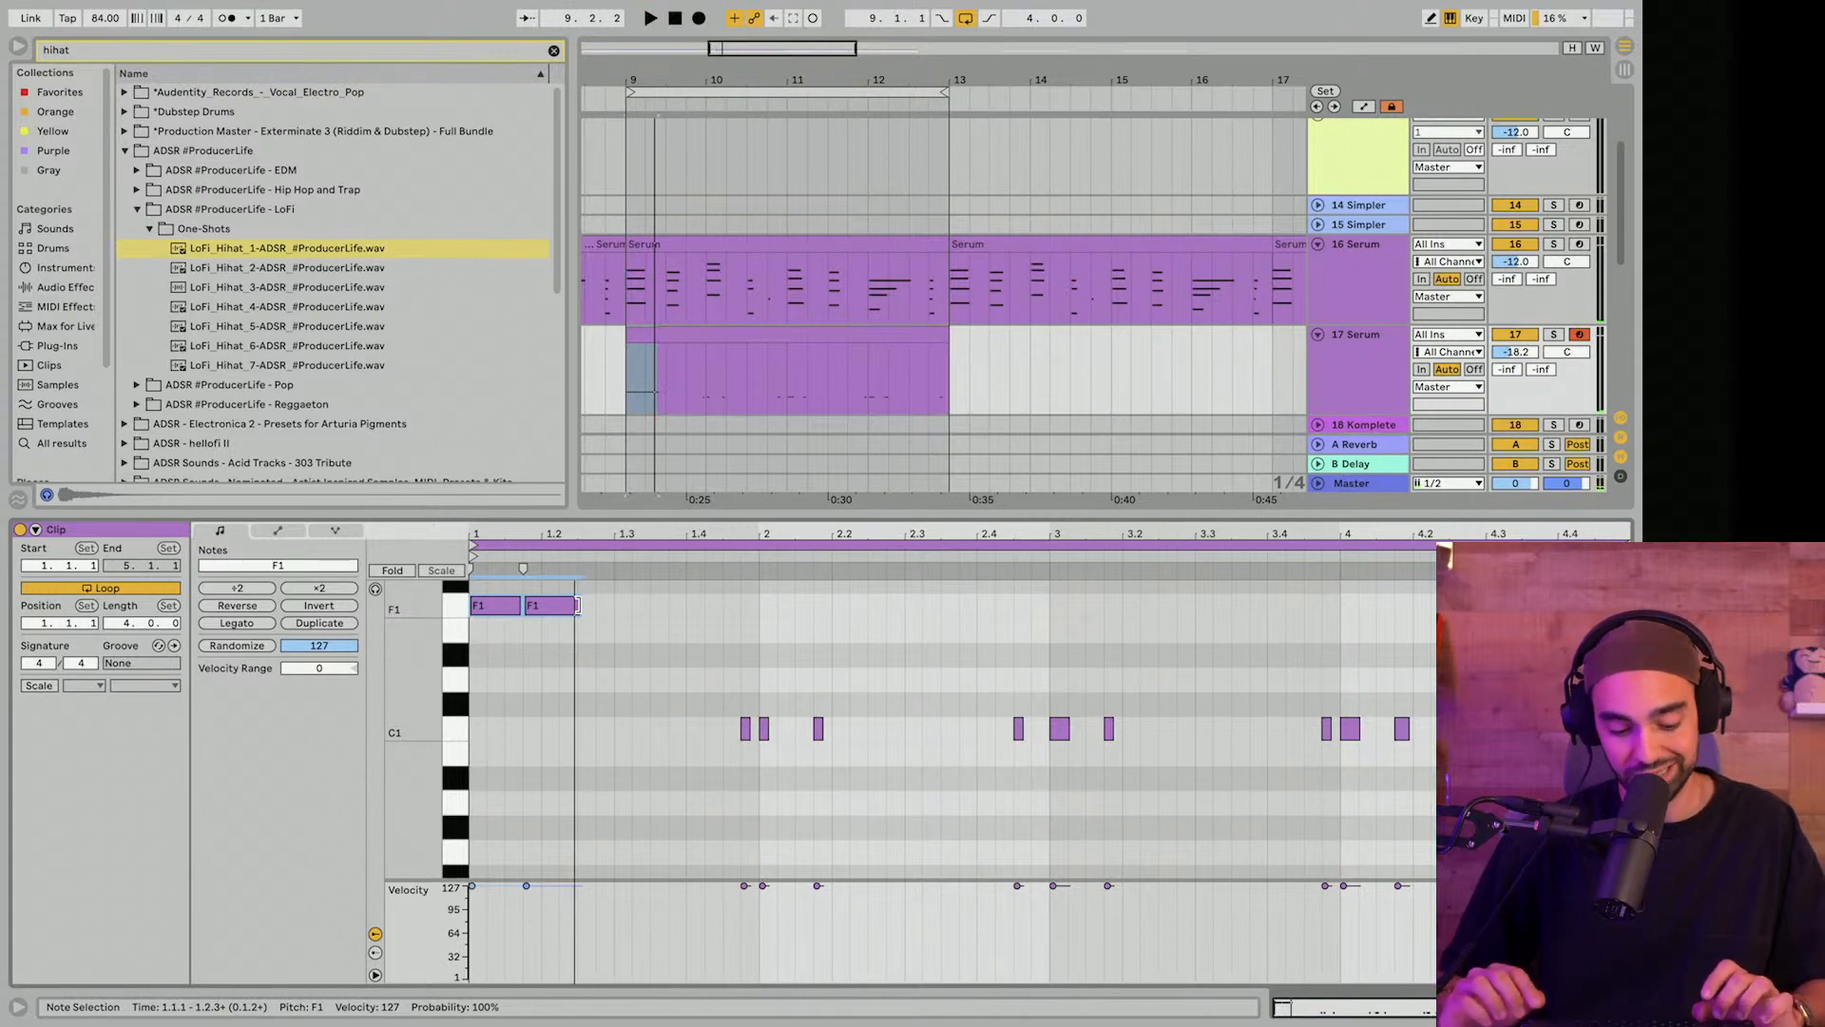
key("ctrl+a")
key("shift+Up")
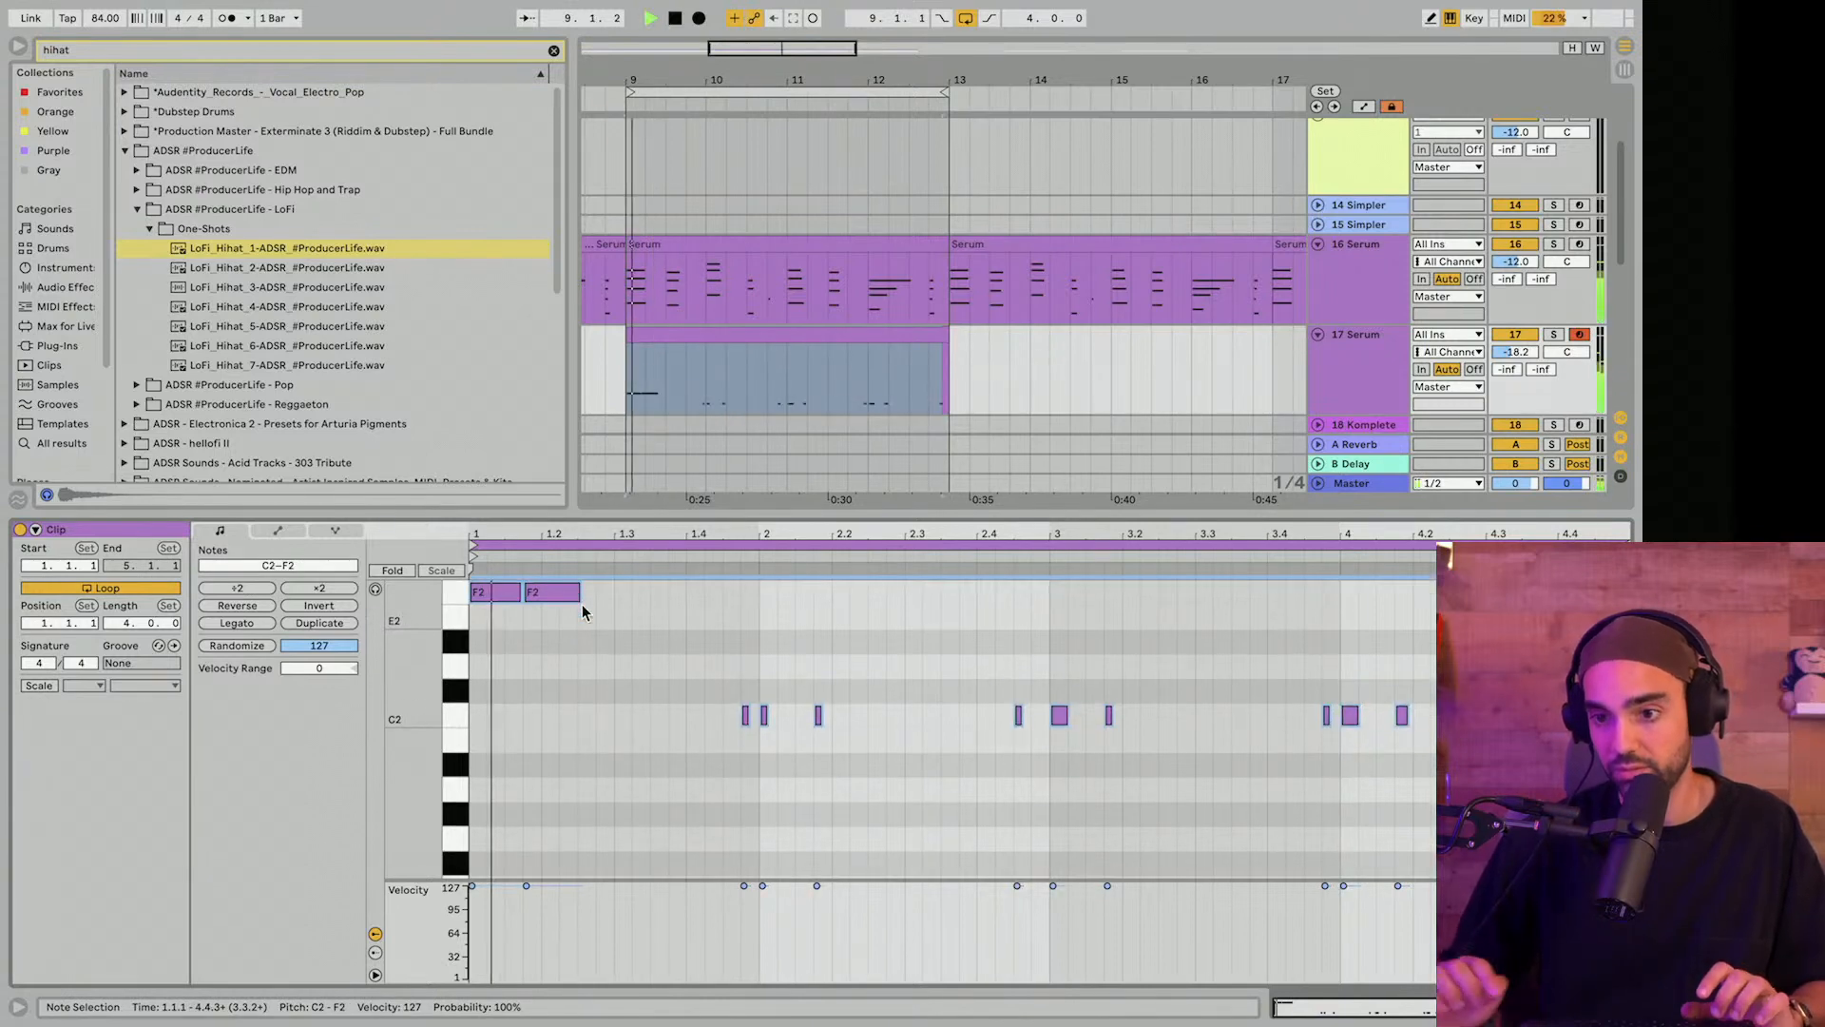
key("space")
Shorten the two F2 notes to leave a gap between them, and play back the bass line.
left_click(519, 594)
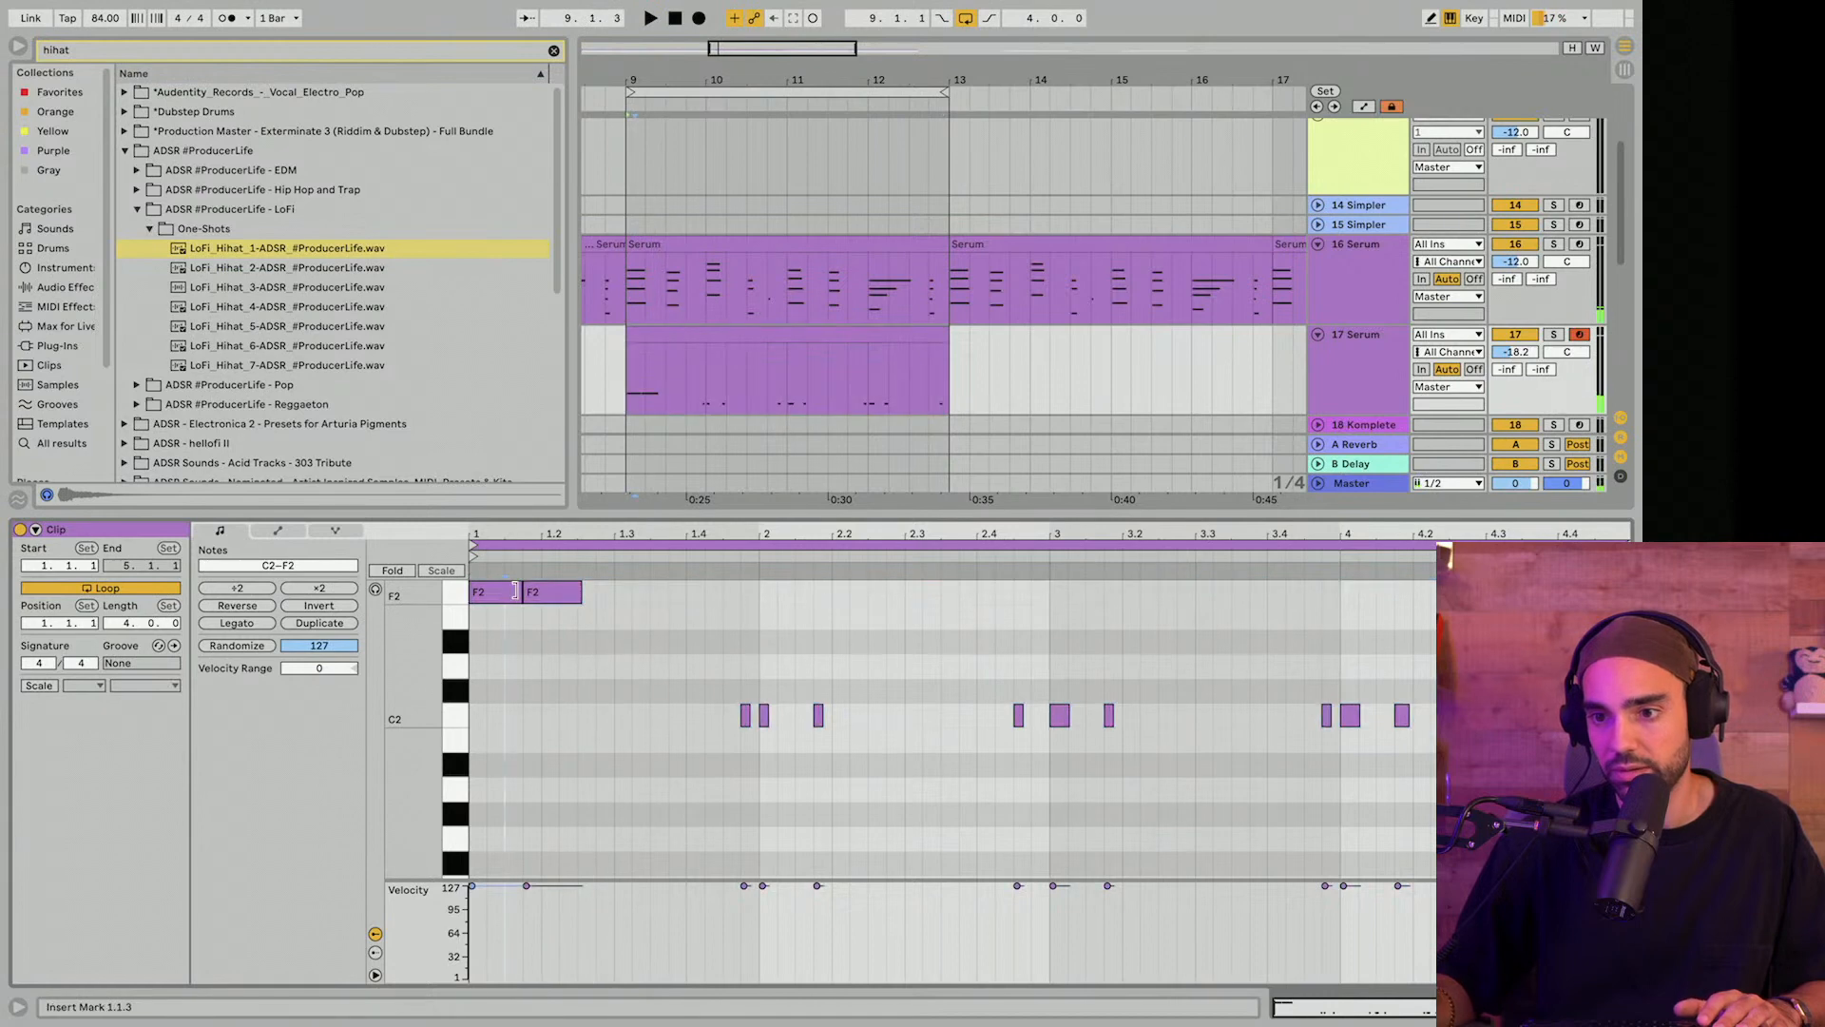
left_click_drag(521, 597, 562, 592)
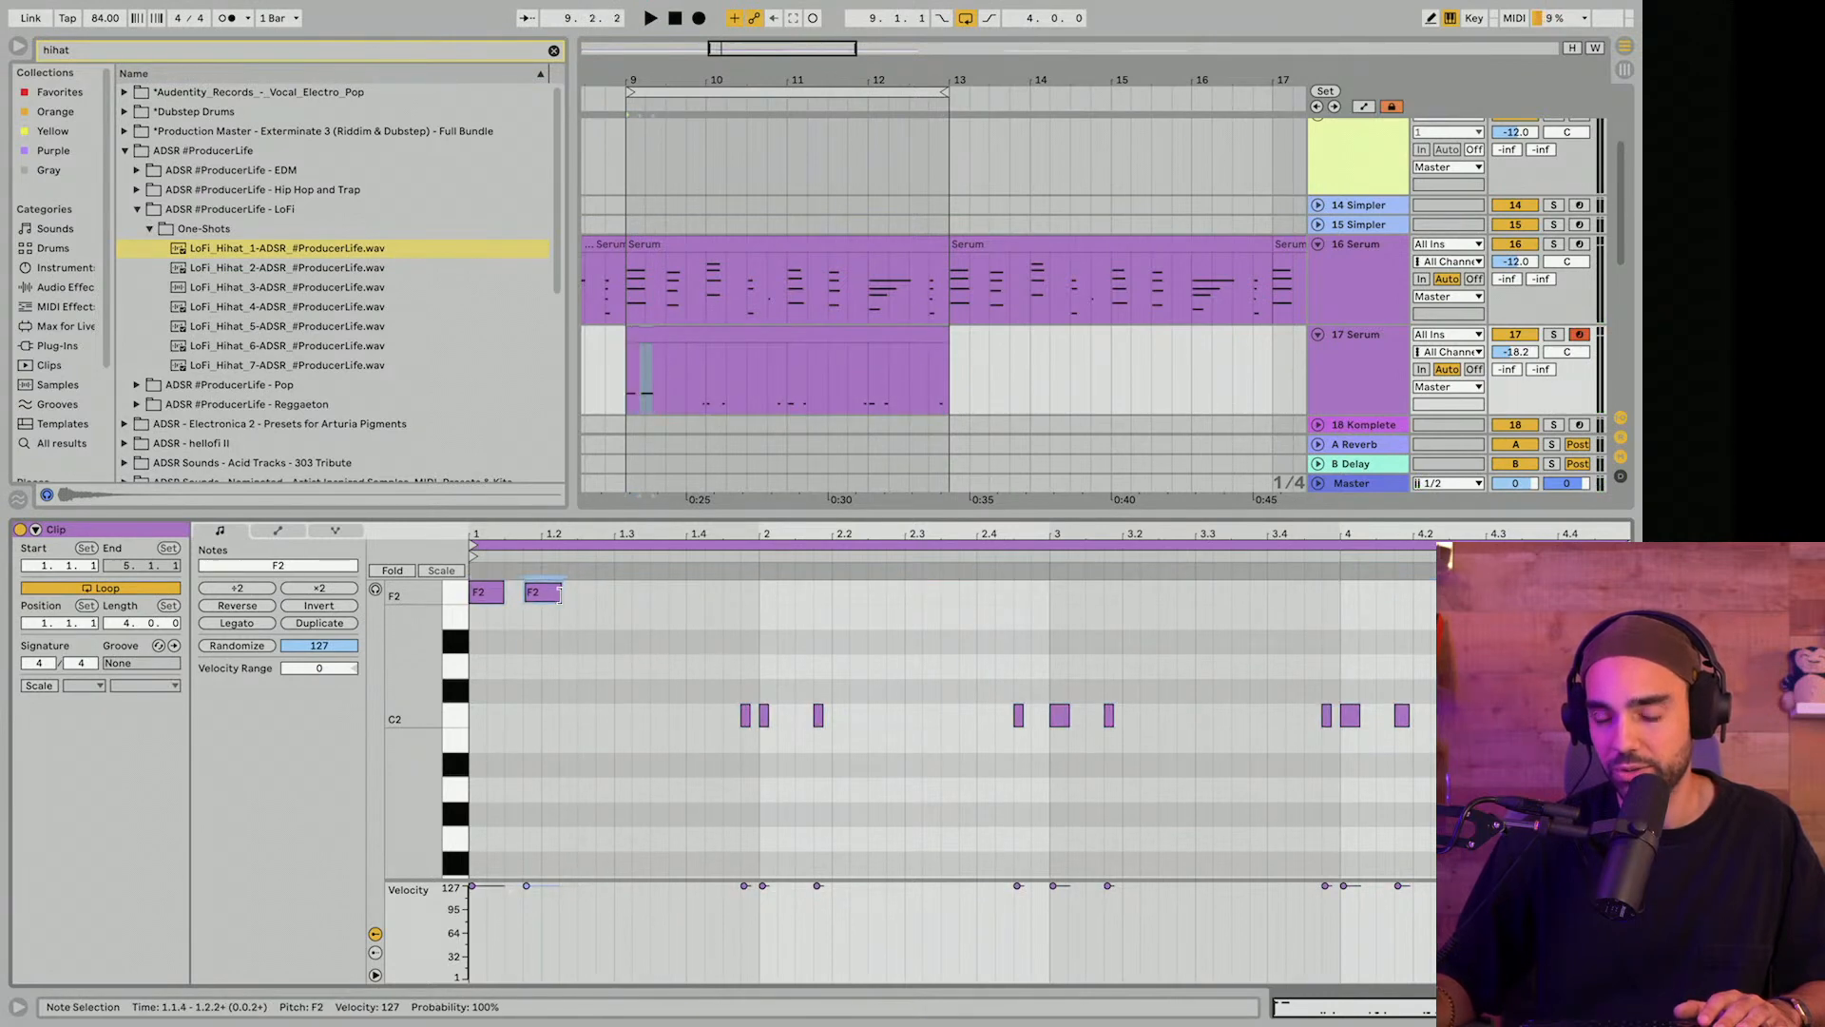
key("space")
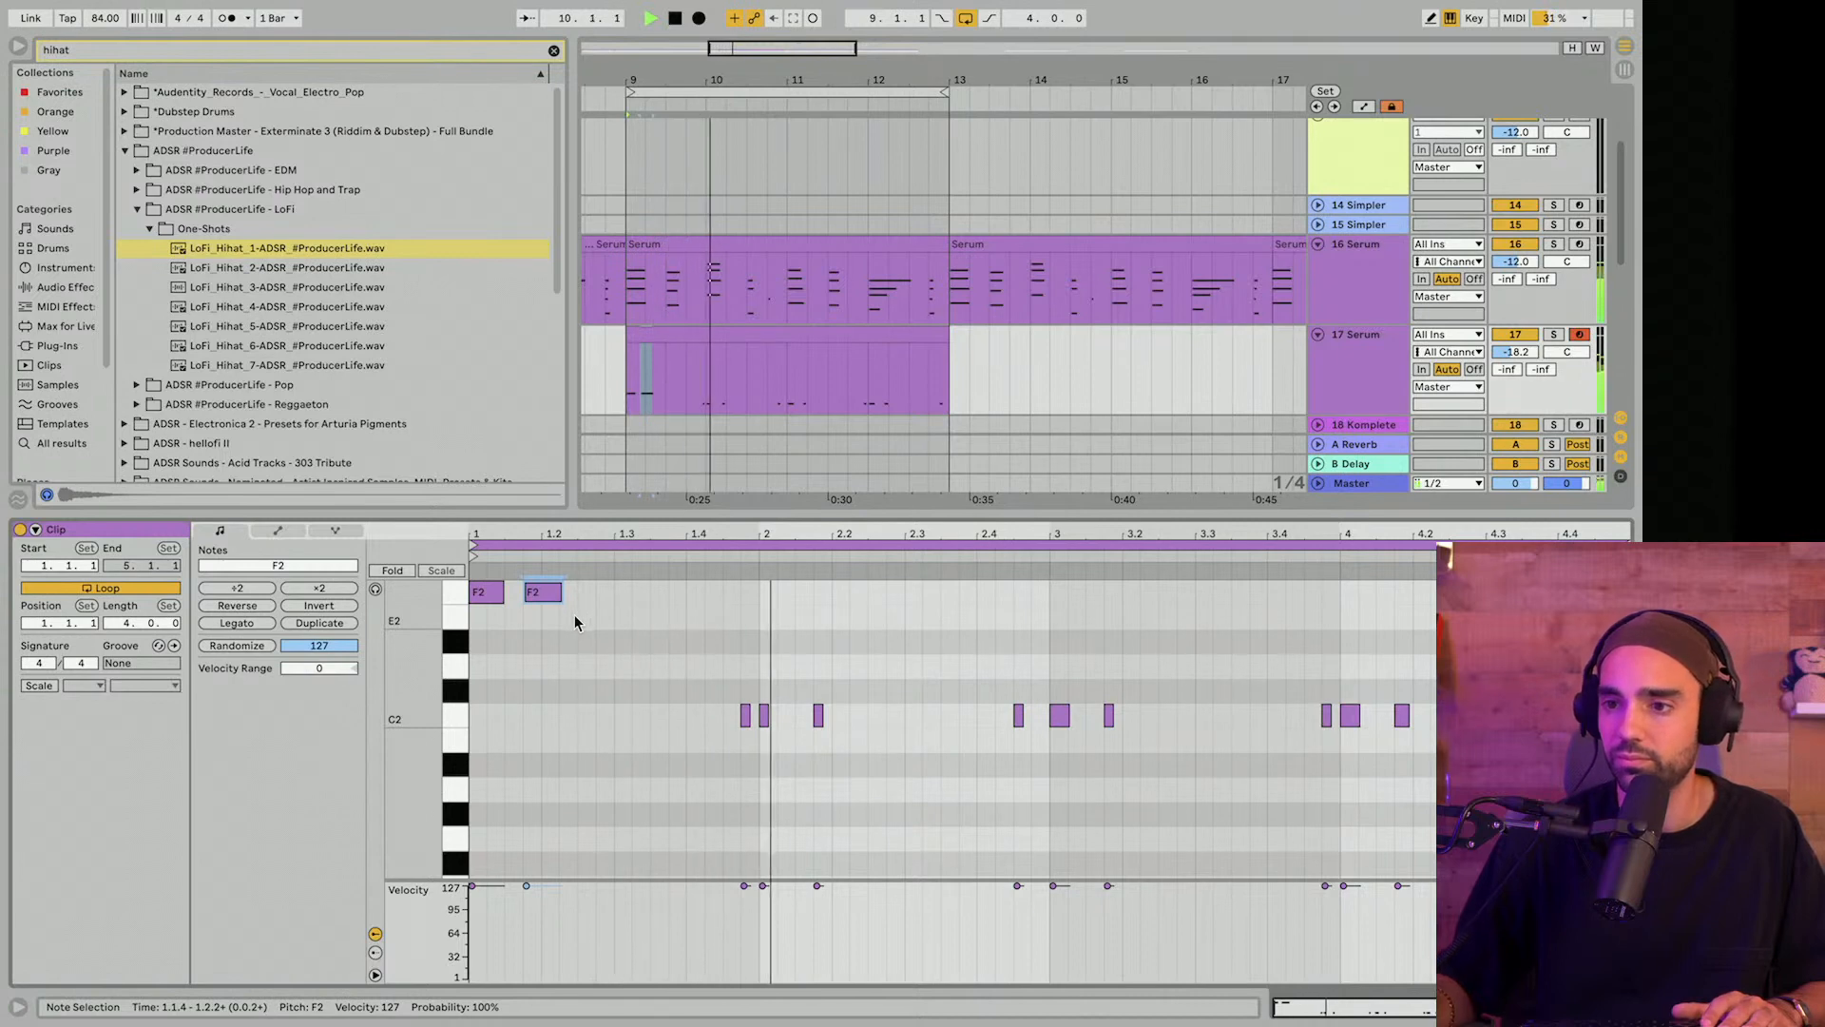
key("space")
Check the second chord's lowest note in the 16 Serum clip and transpose the bass note just before bar 2 to E2.
left_click(703, 243)
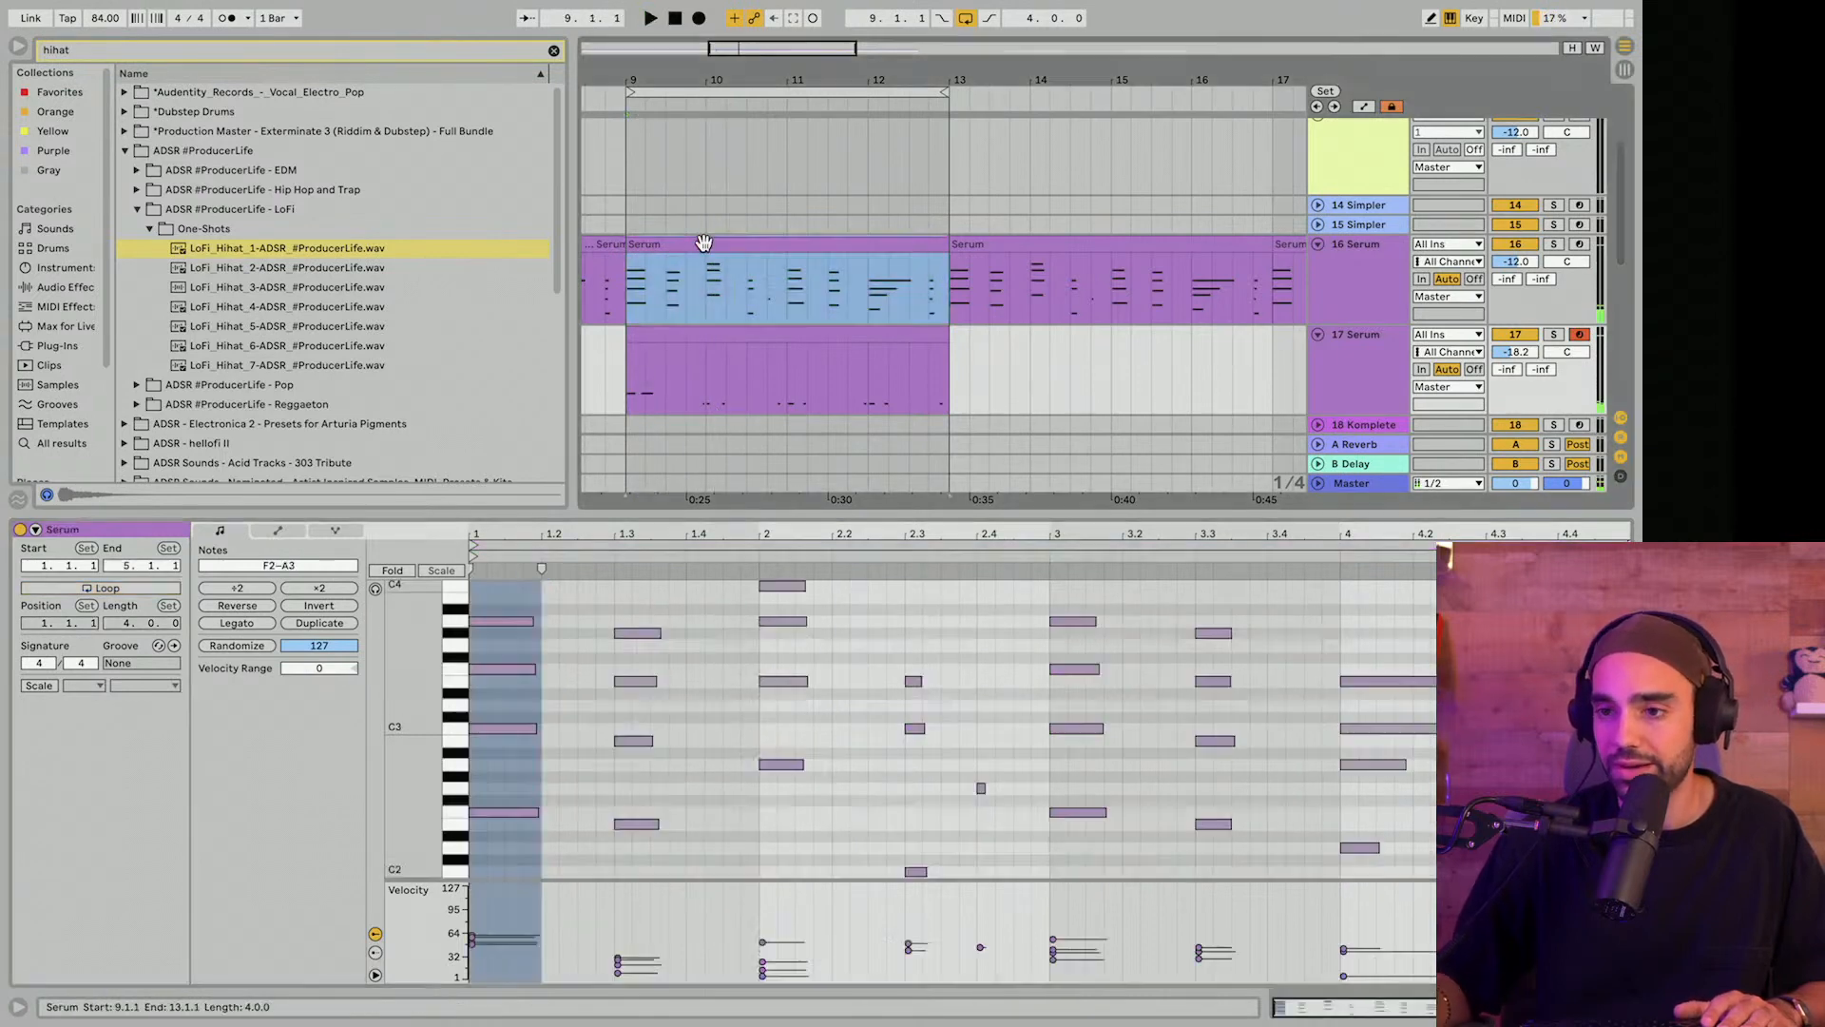
left_click_drag(710, 843, 621, 814)
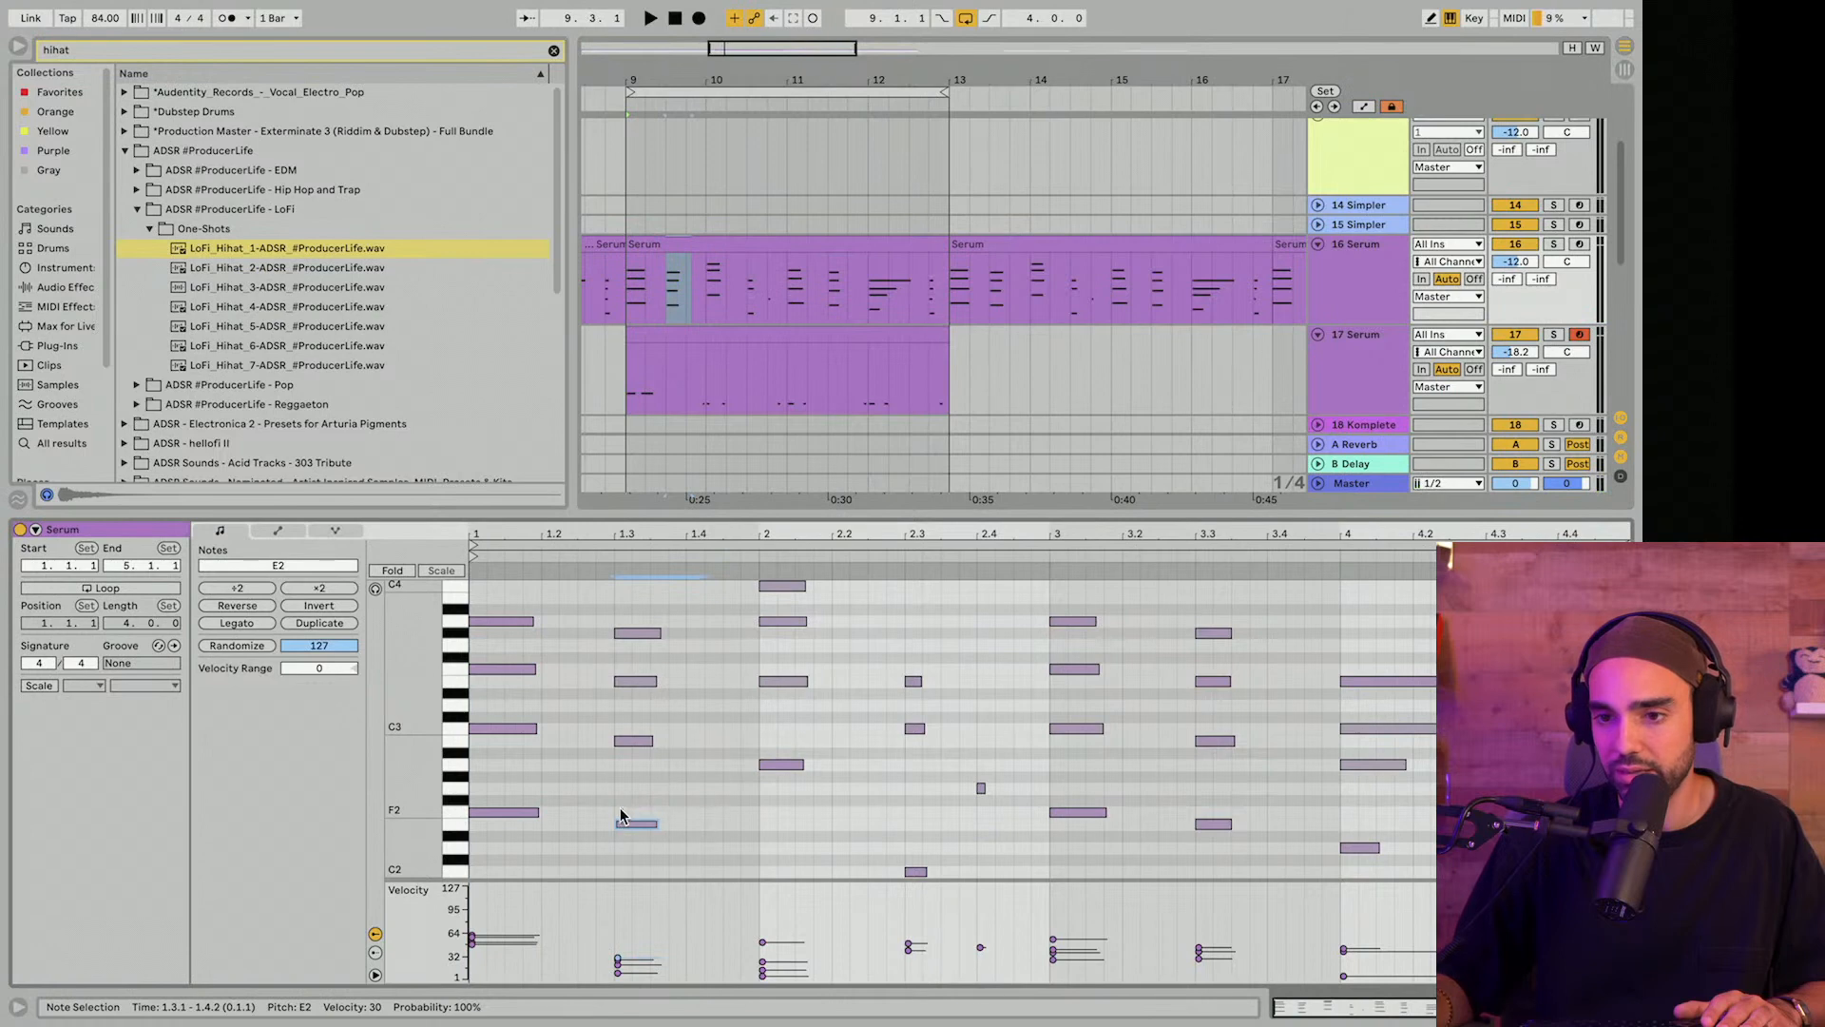
left_click_drag(767, 839, 746, 673)
left_click(685, 332)
key("Up")
key("Up")
key("Up")
key("Up")
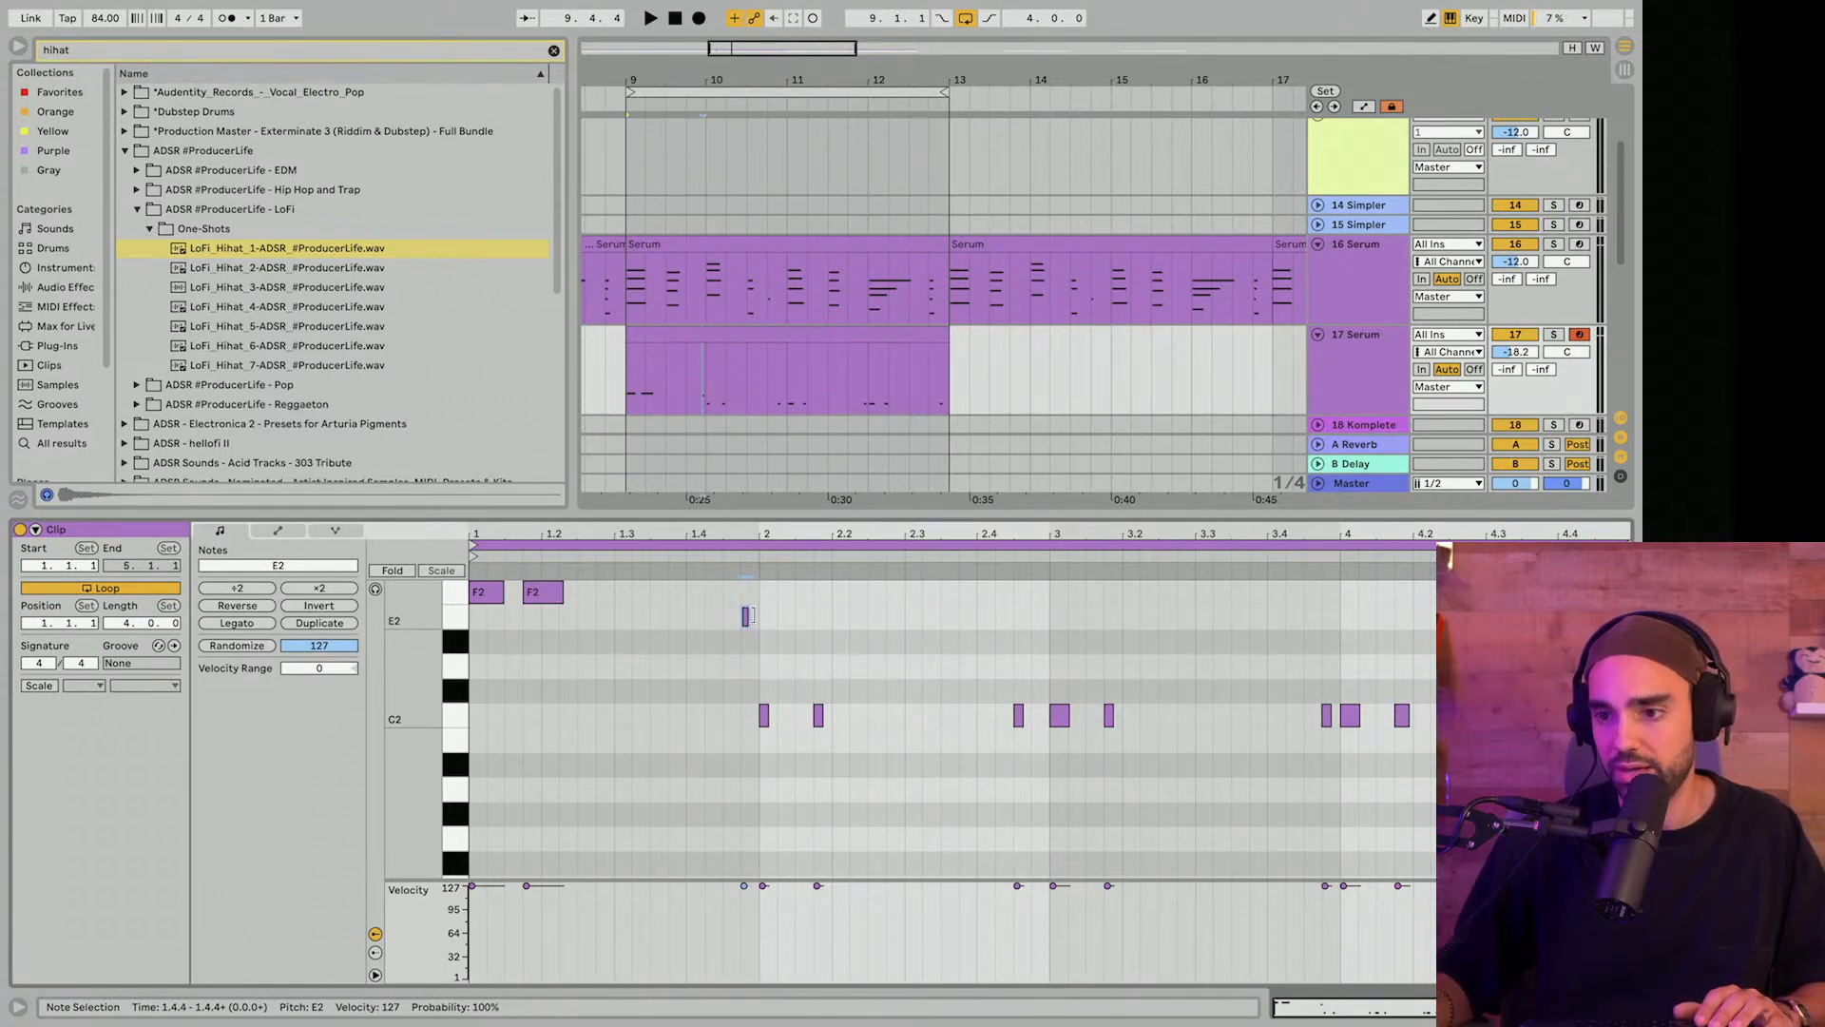
Transpose the two bass notes at the start of the clip's bar 2 to A2 and play the loop.
left_click_drag(825, 694, 720, 751)
key("Up")
key("Up")
key("Up")
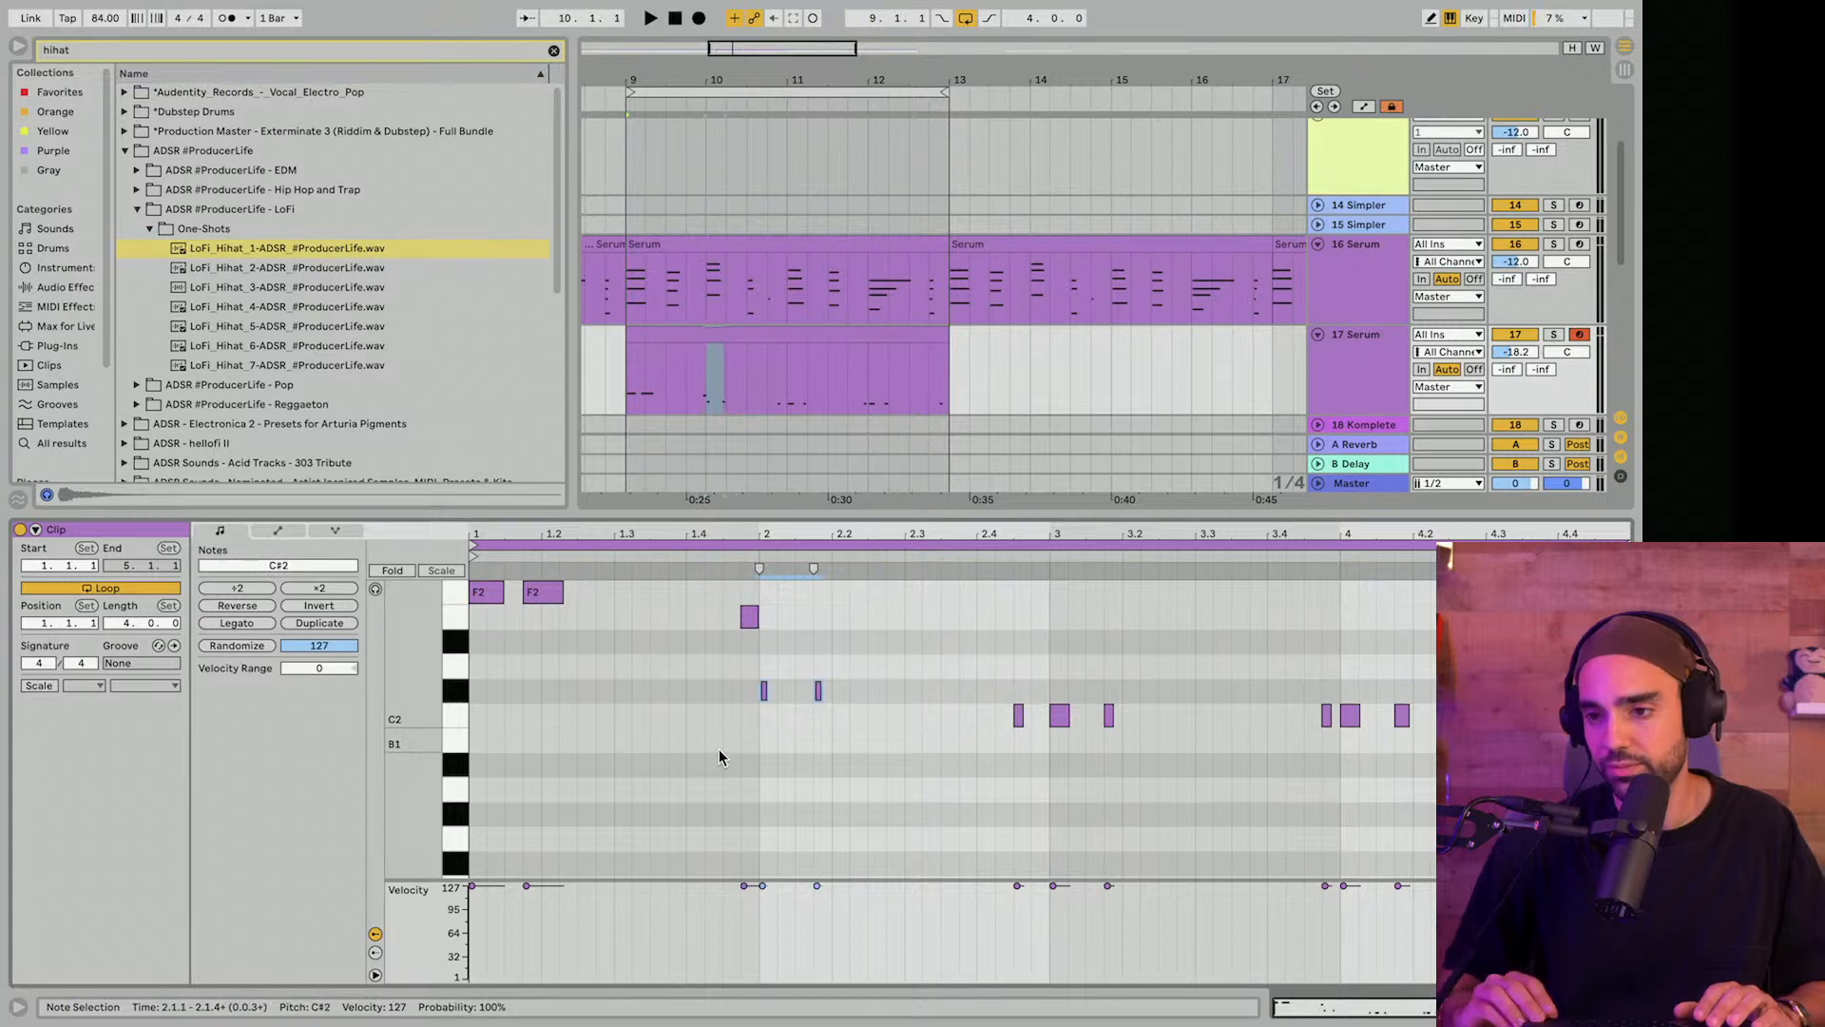
key("Up")
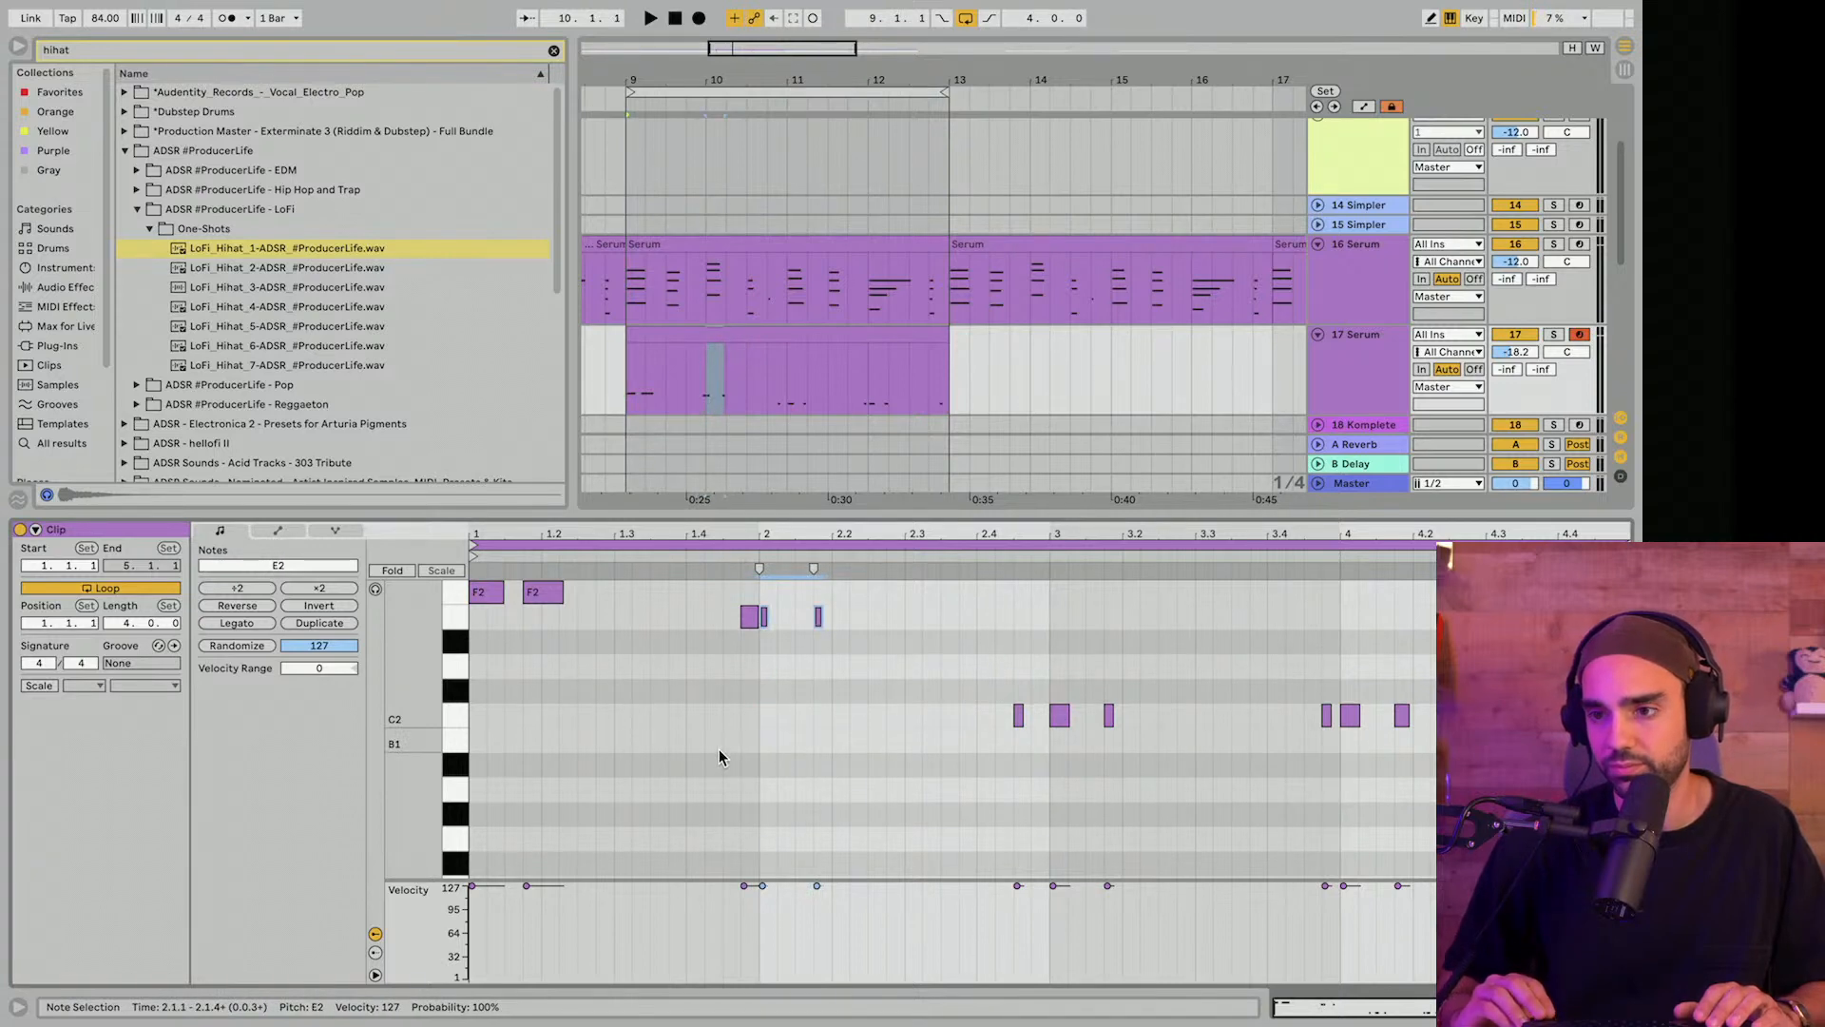
key("Up")
key("Up")
key("Up")
key("Up")
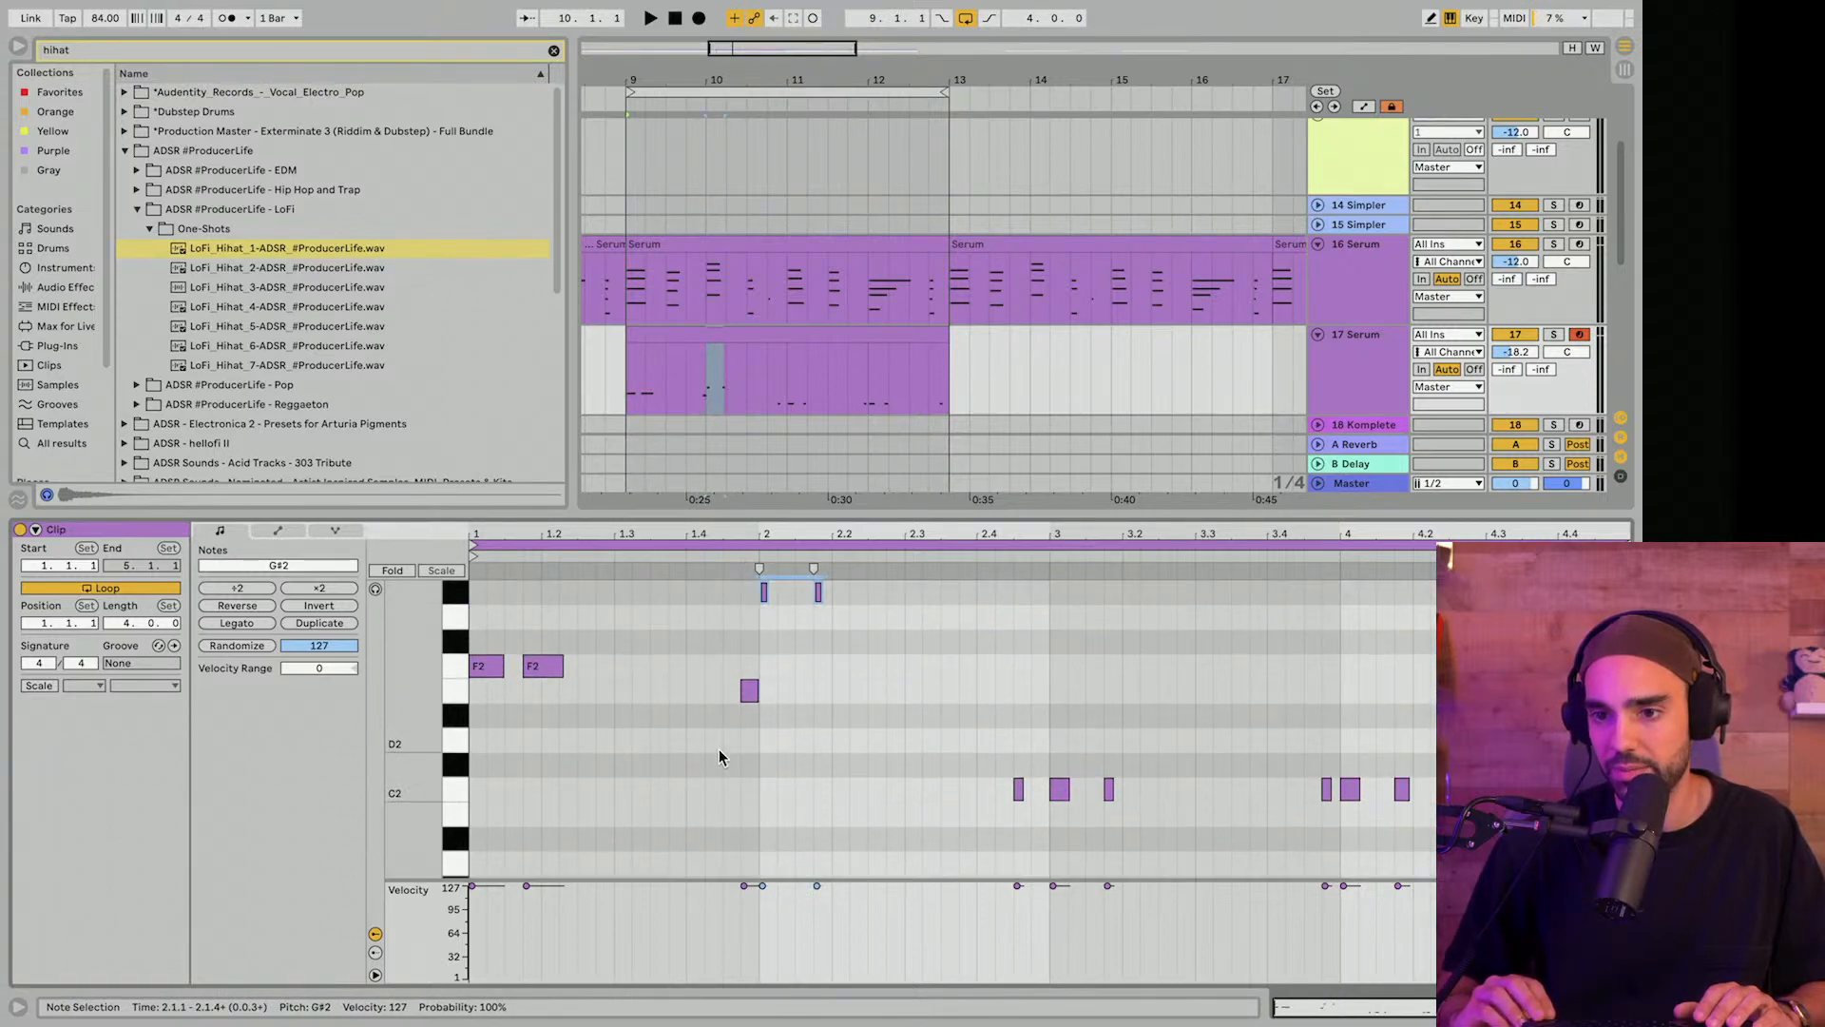
key("Up")
key("space")
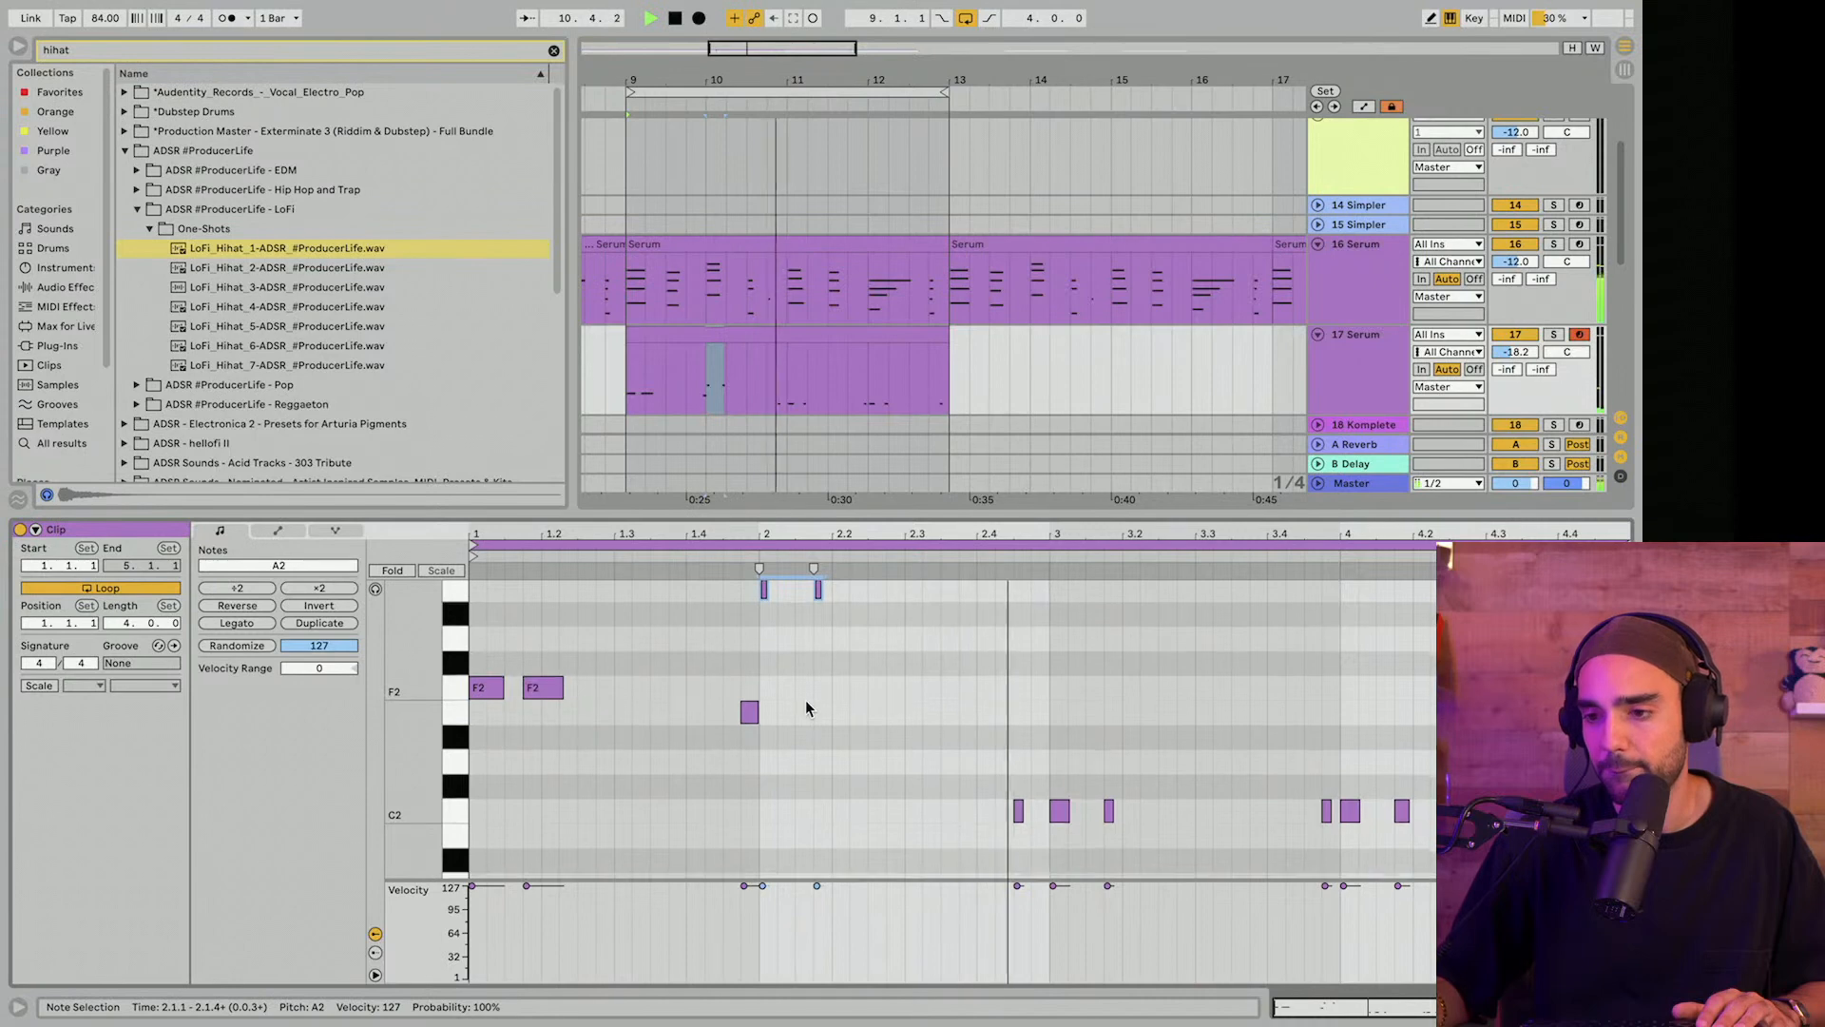
Transpose the two bass notes at the start of the clip's bar 3 to F2 and play the loop.
scroll(806, 708, "down", 1)
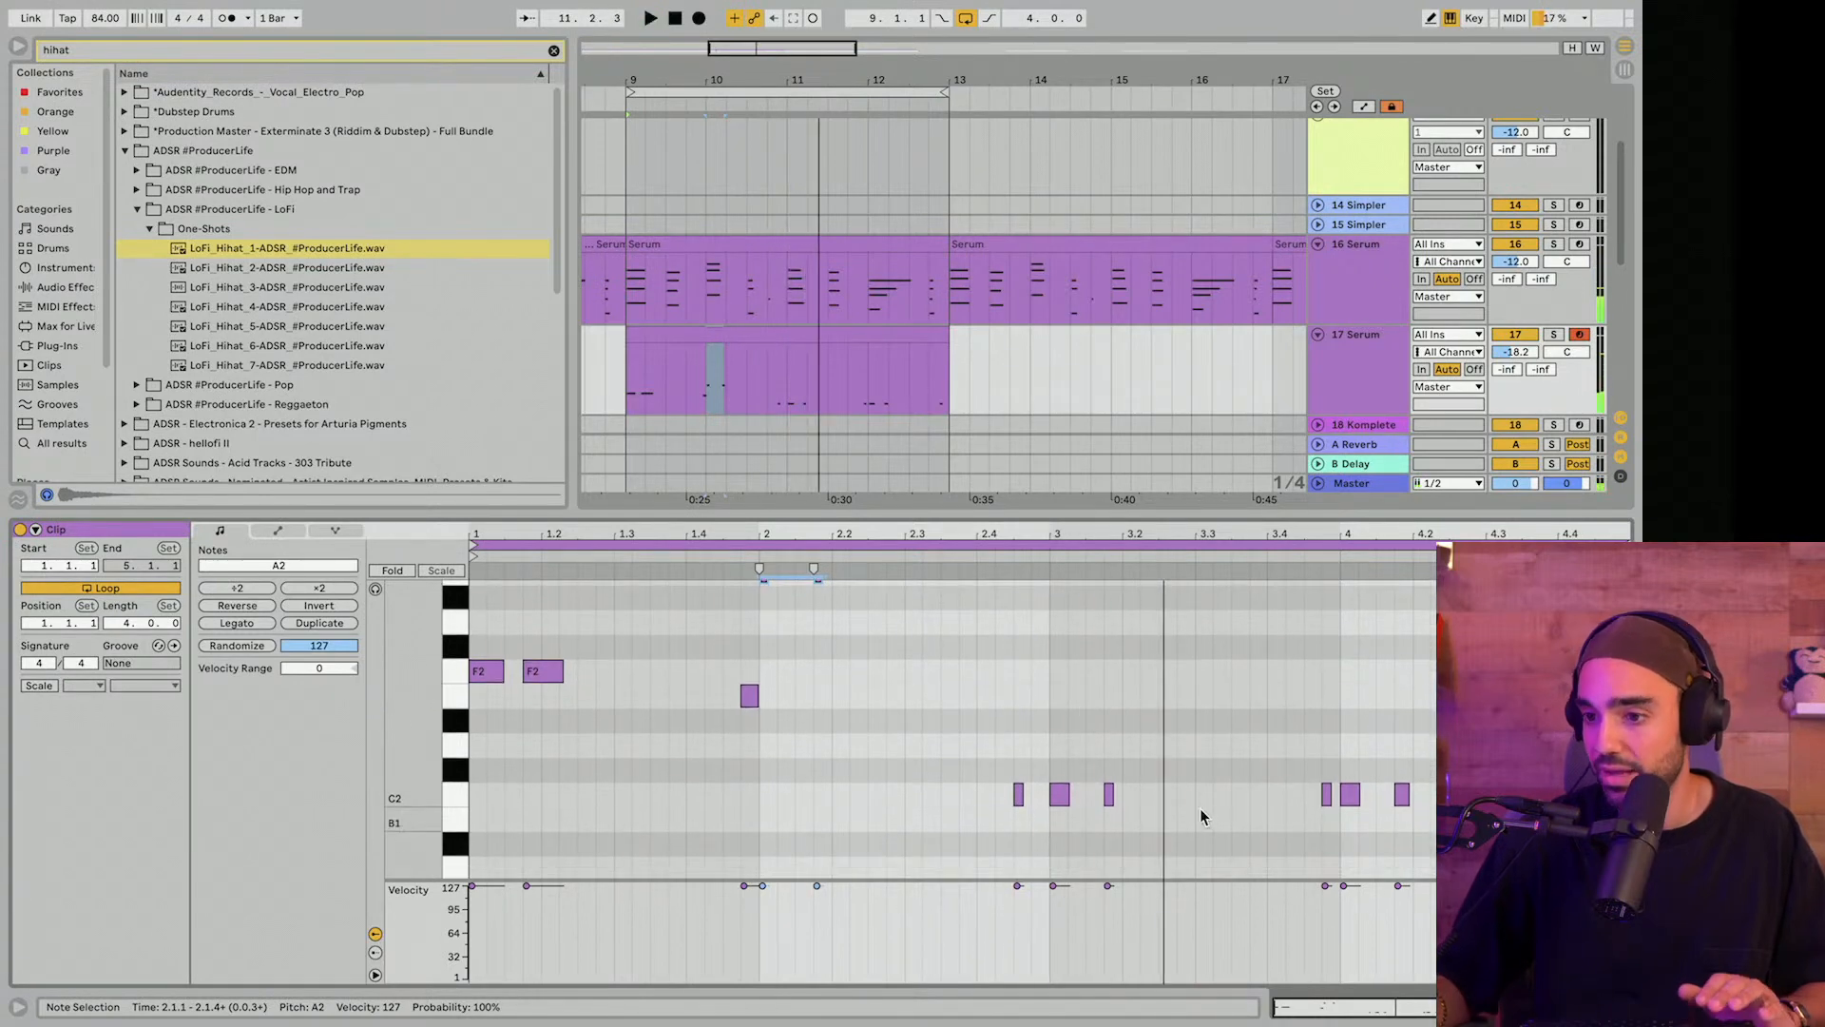
left_click_drag(1200, 816, 1045, 807)
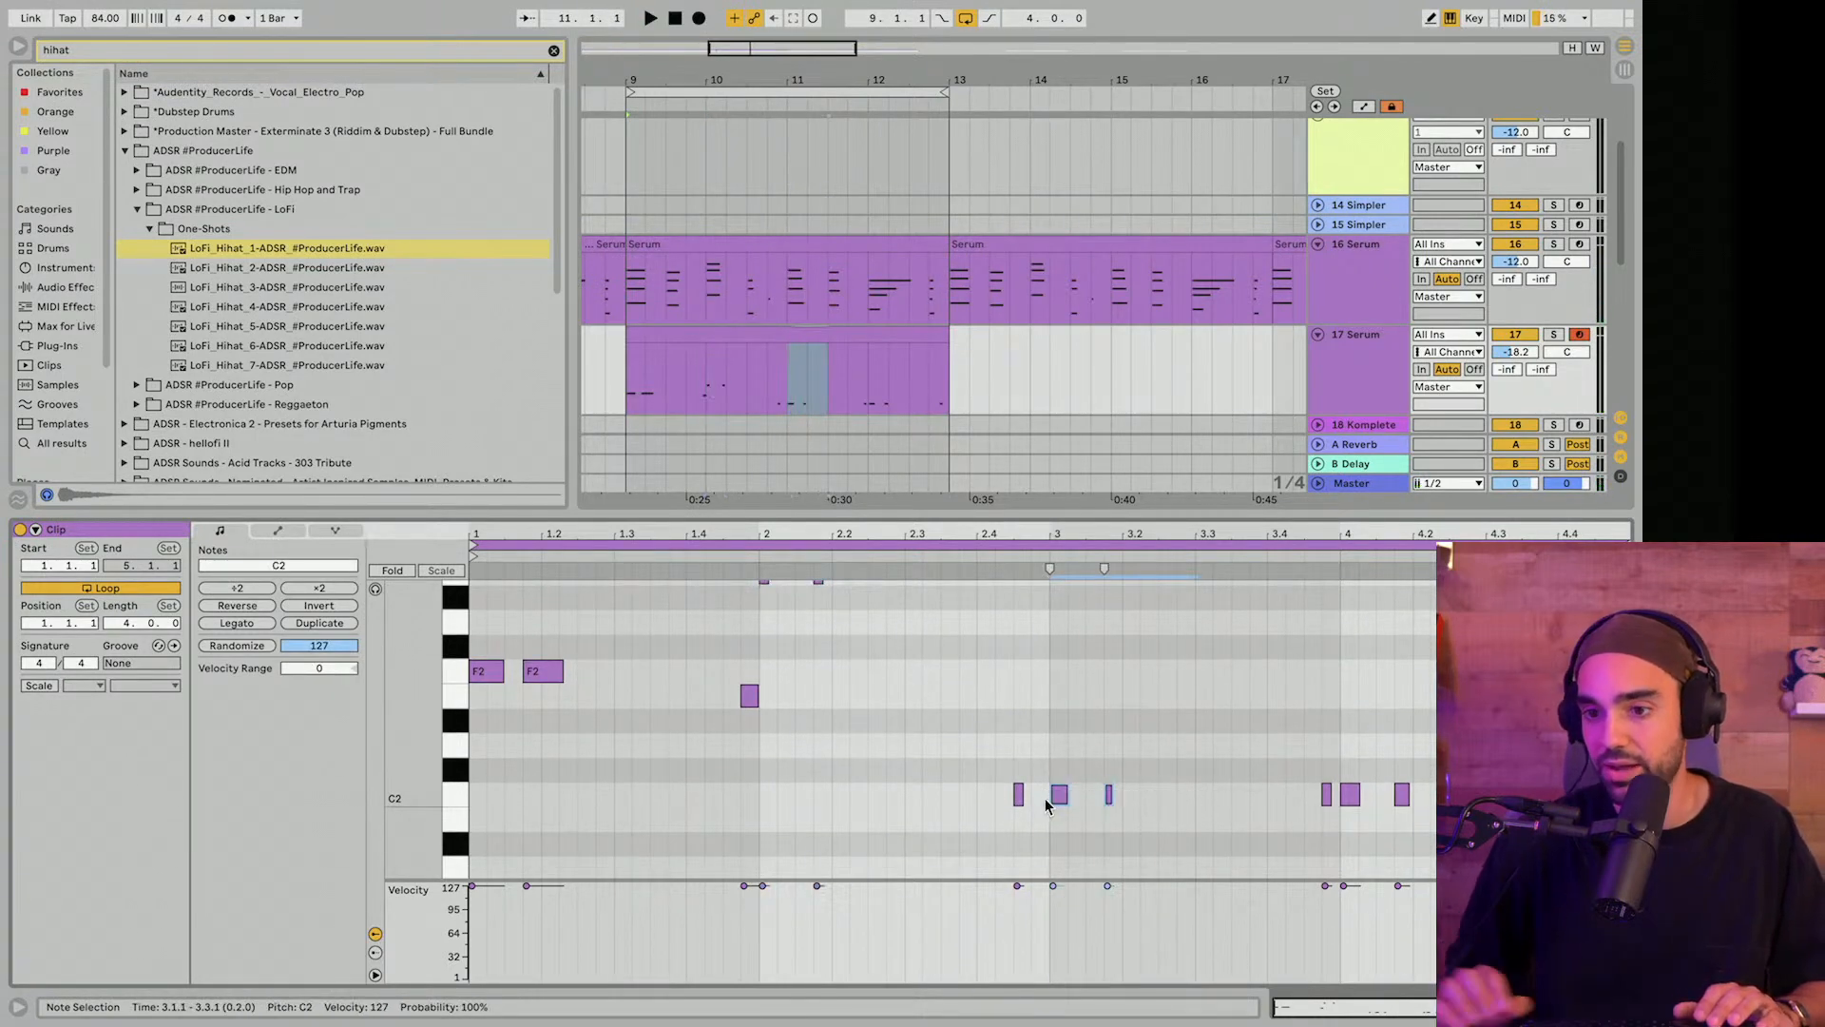
key("Up")
key("Up")
key("Up")
key("Up")
key("space")
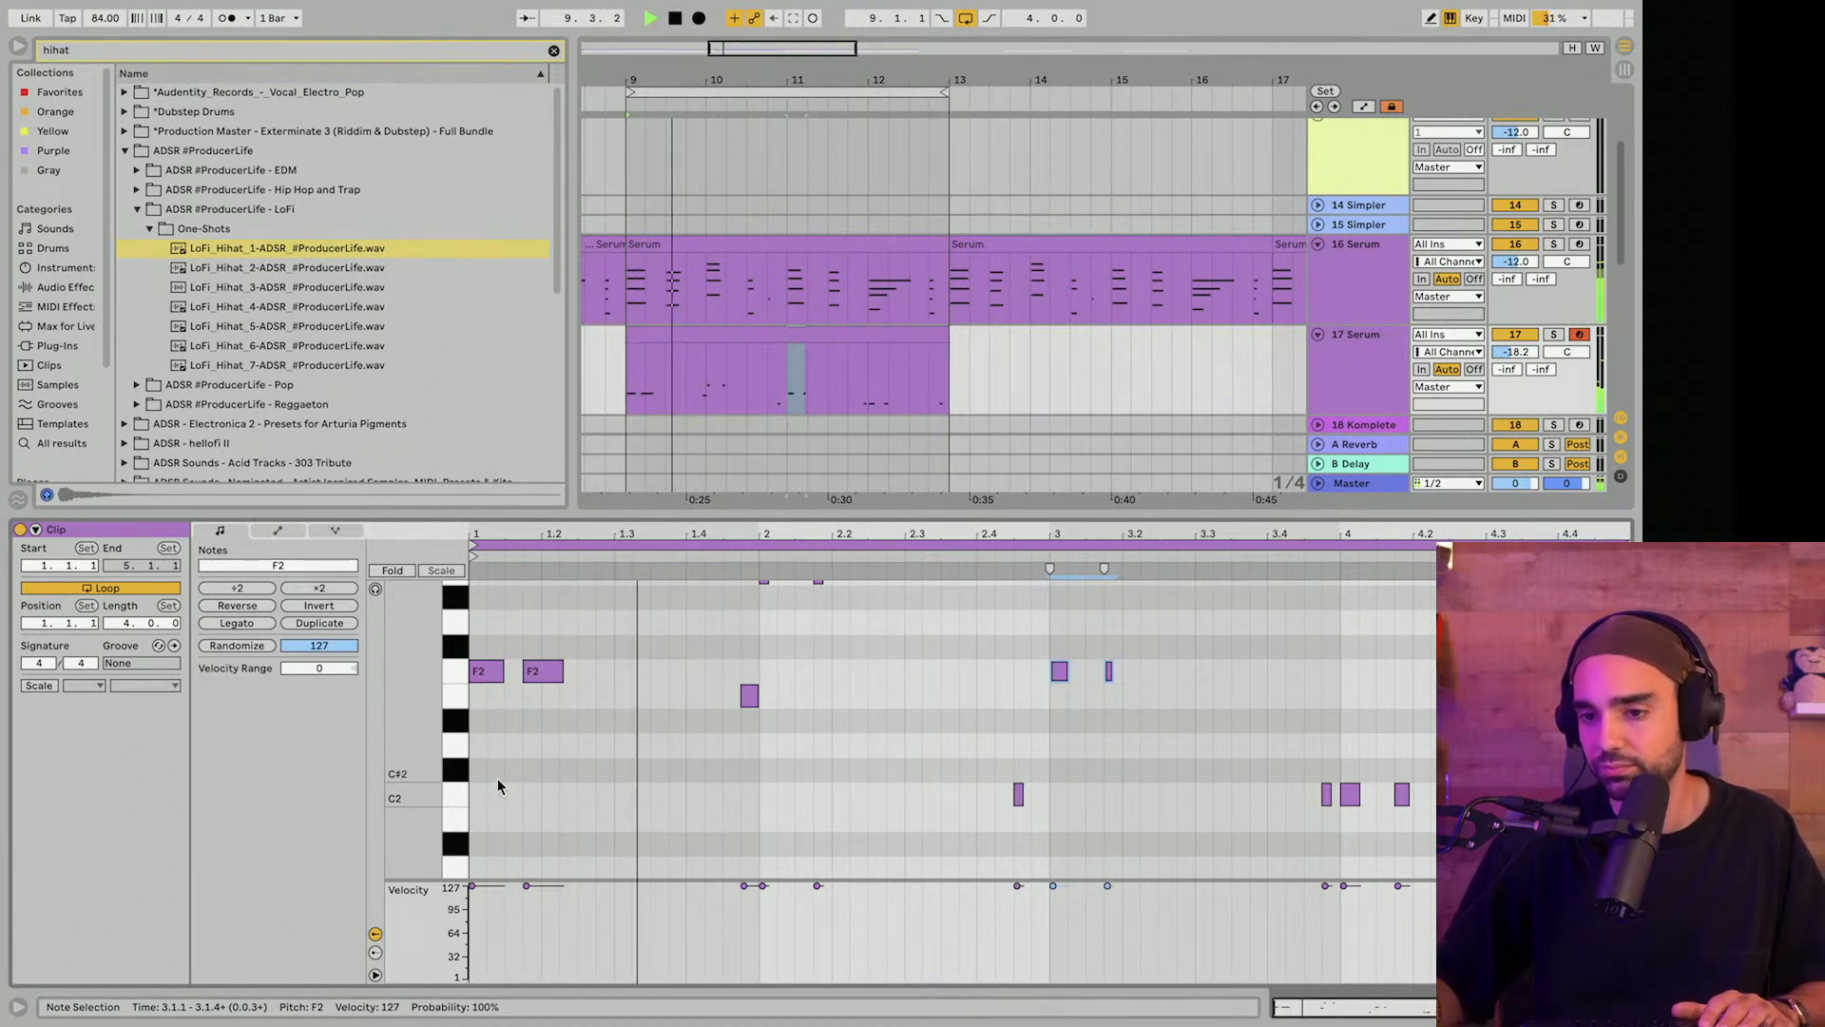
Shorten the two F2 notes at the clip's start to about a sixteenth note each and play the loop.
left_click(485, 672)
left_click_drag(501, 672, 543, 673)
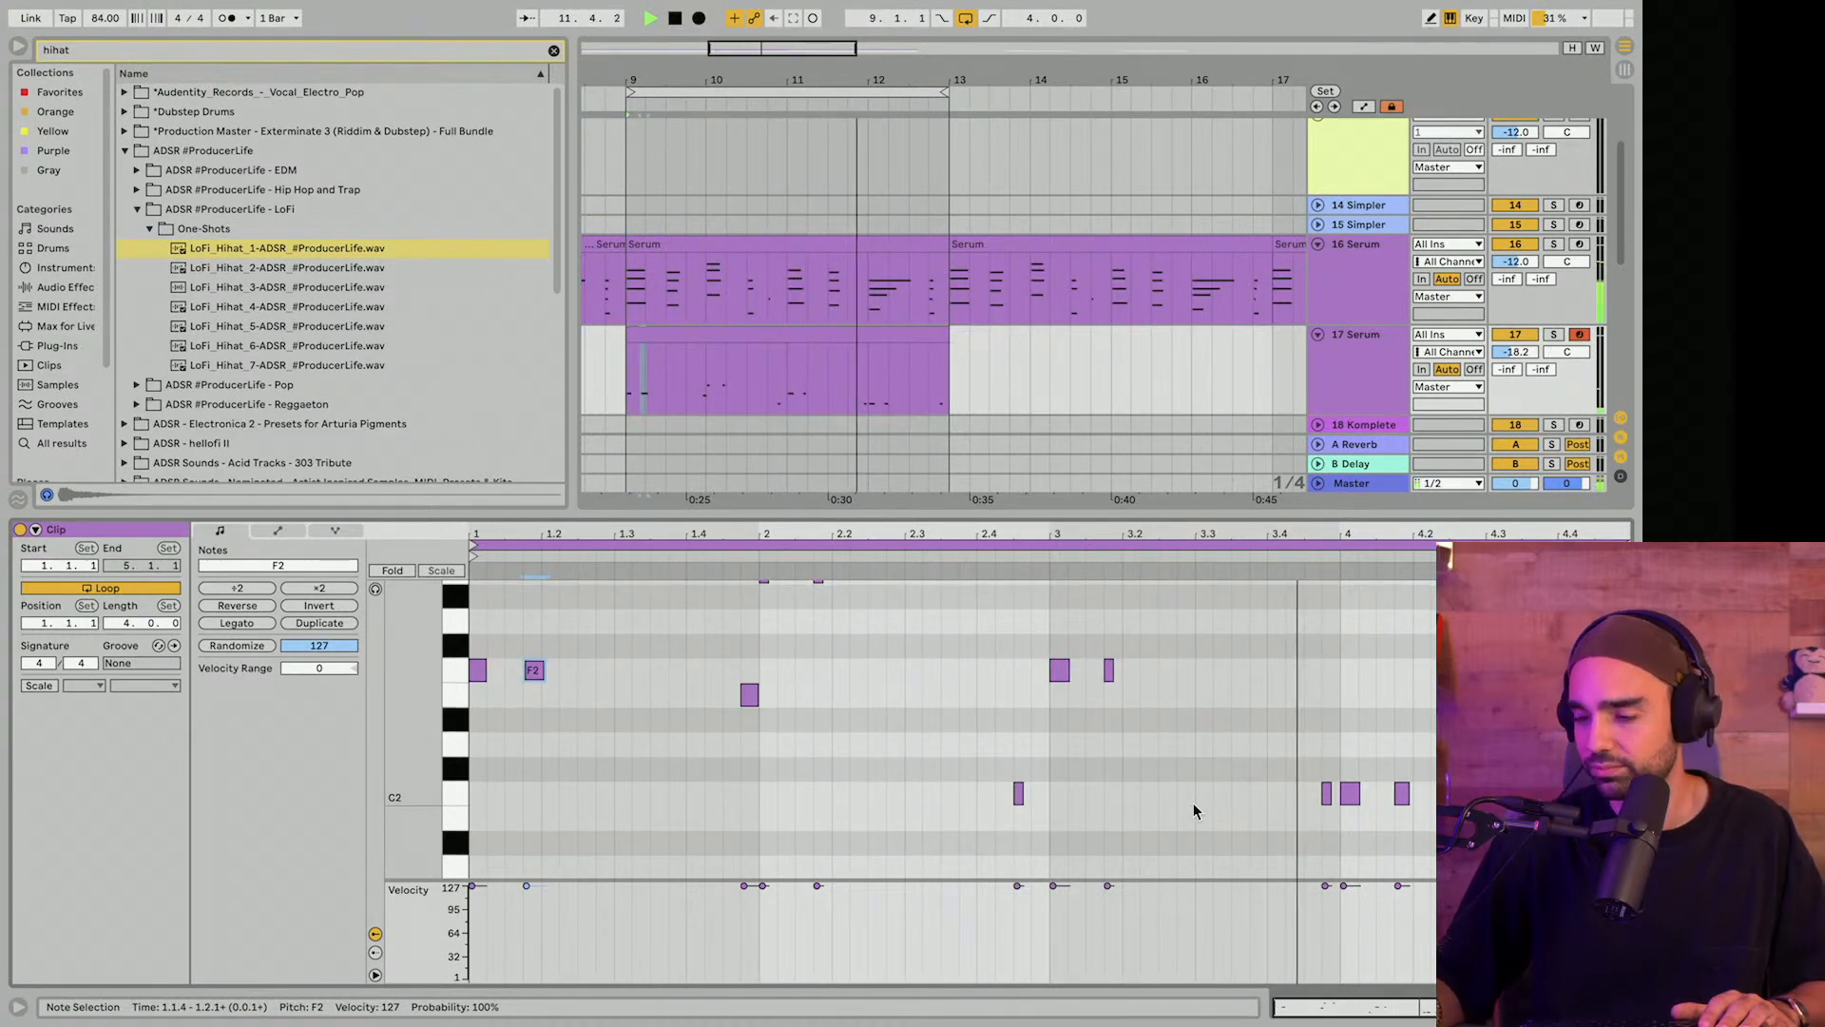
key("space")
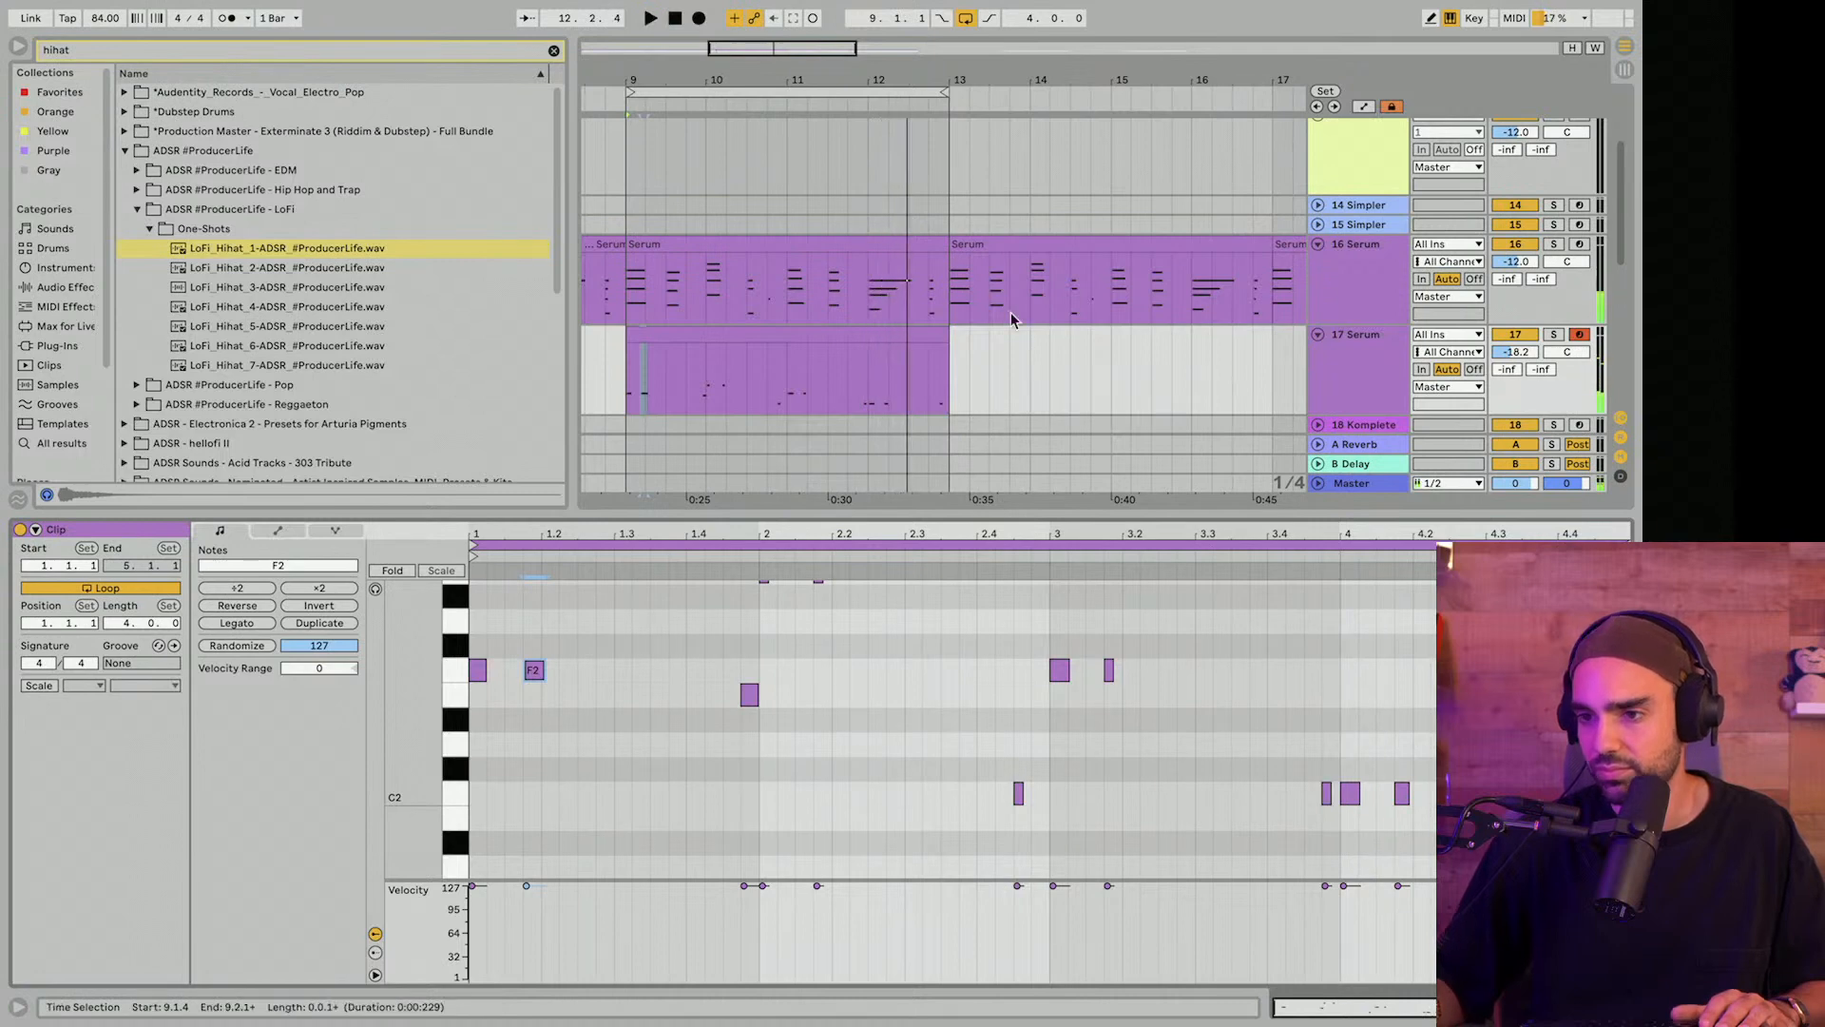
Check the chord notes in the 16 Serum clip and transpose the two bass notes at the start of the clip's bar 4 to D2.
left_click(917, 241)
left_click_drag(1454, 856, 1400, 877)
left_click(863, 334)
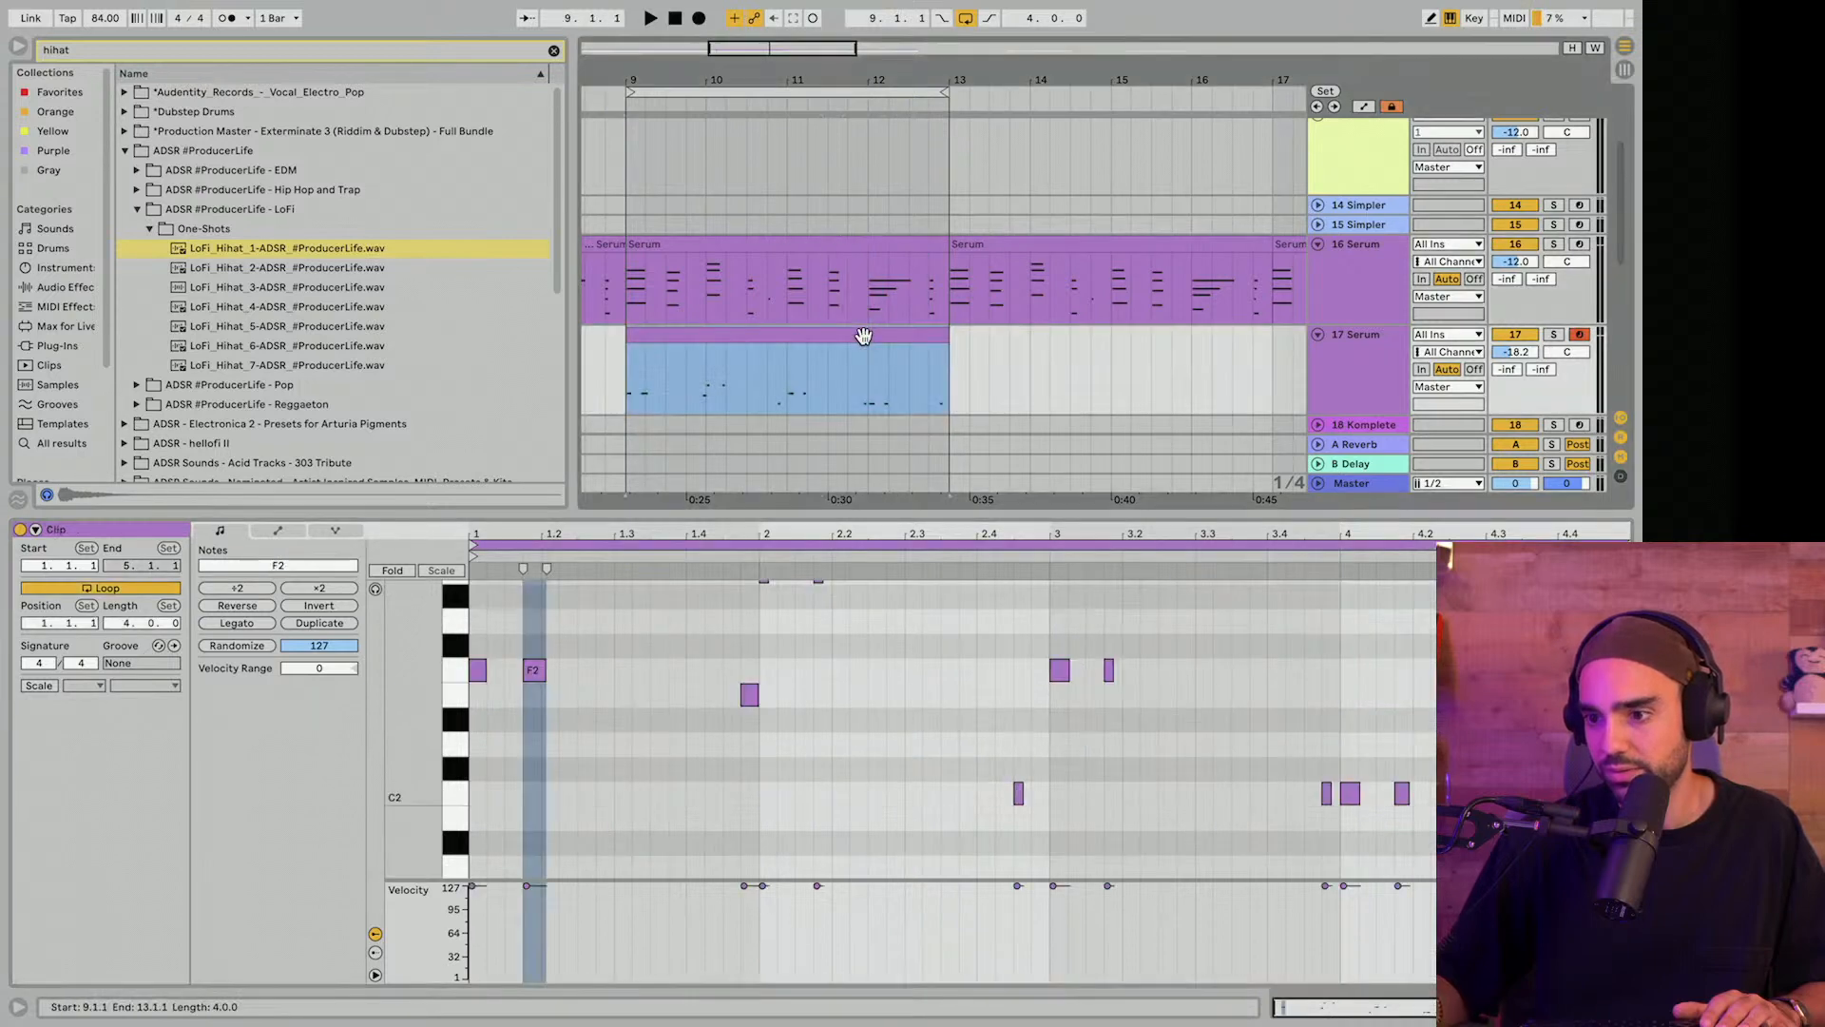
left_click(1350, 793)
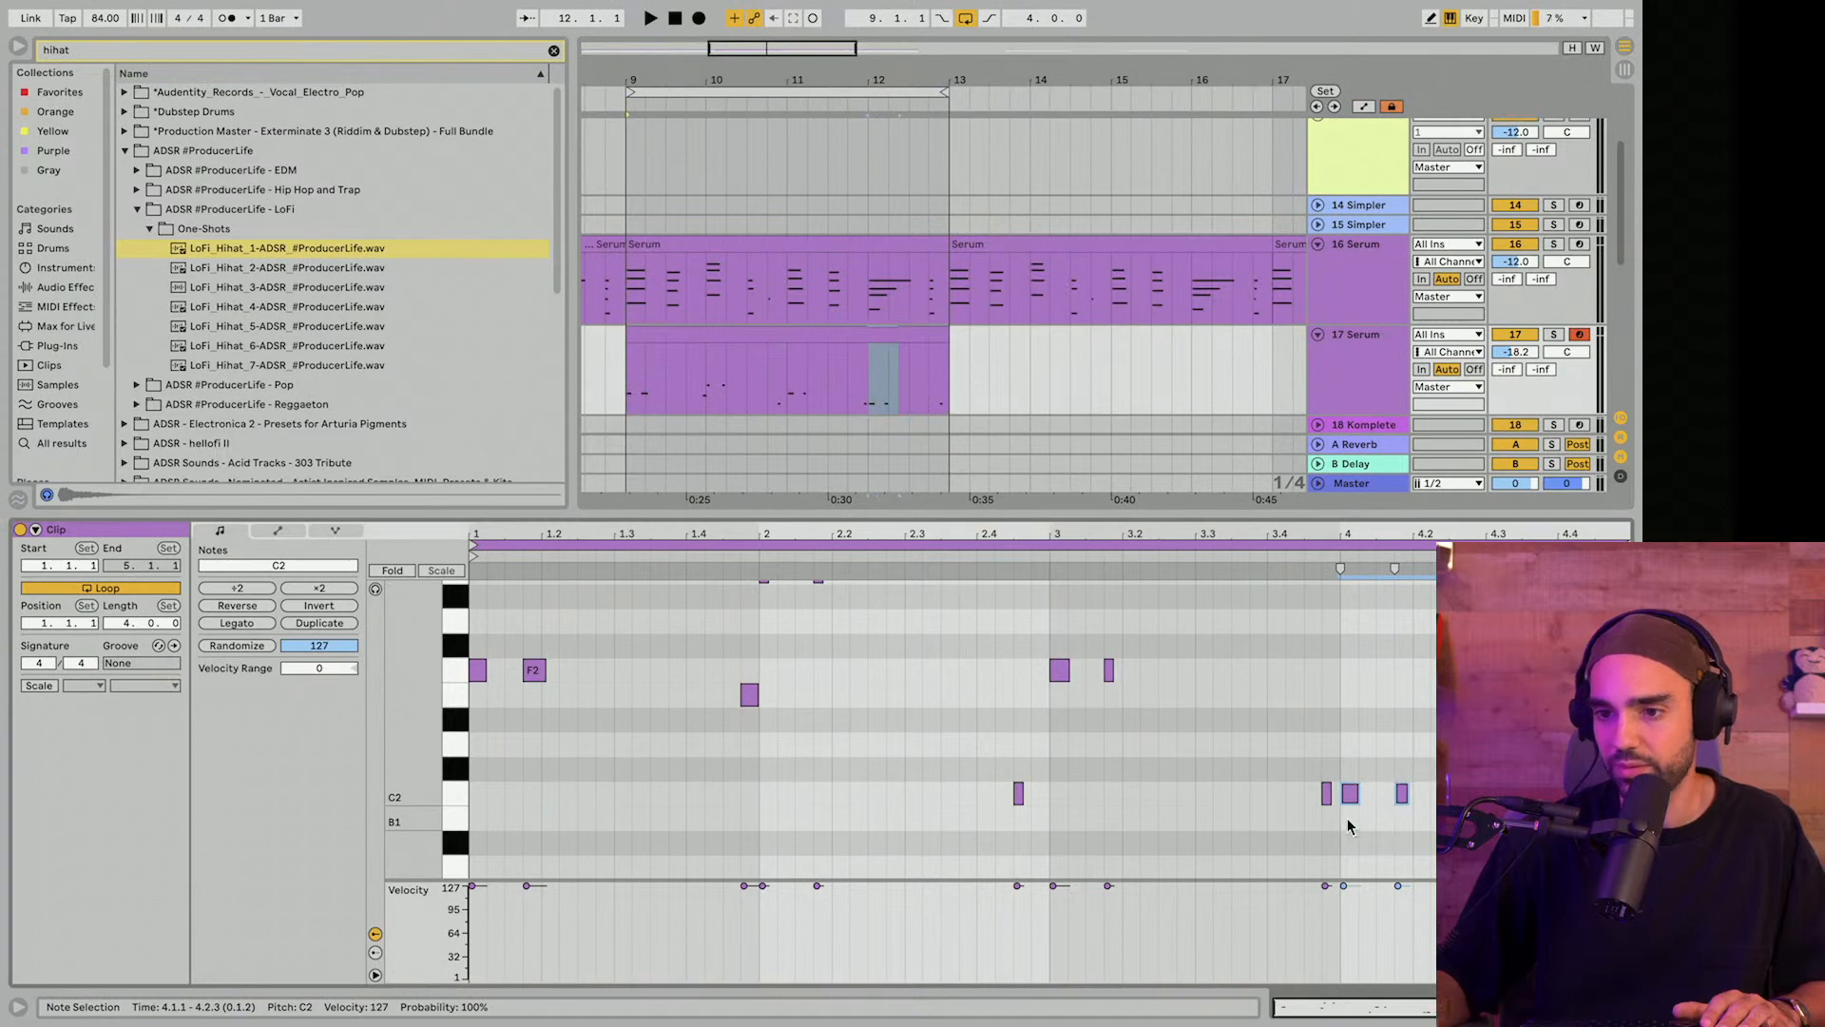
key("Up")
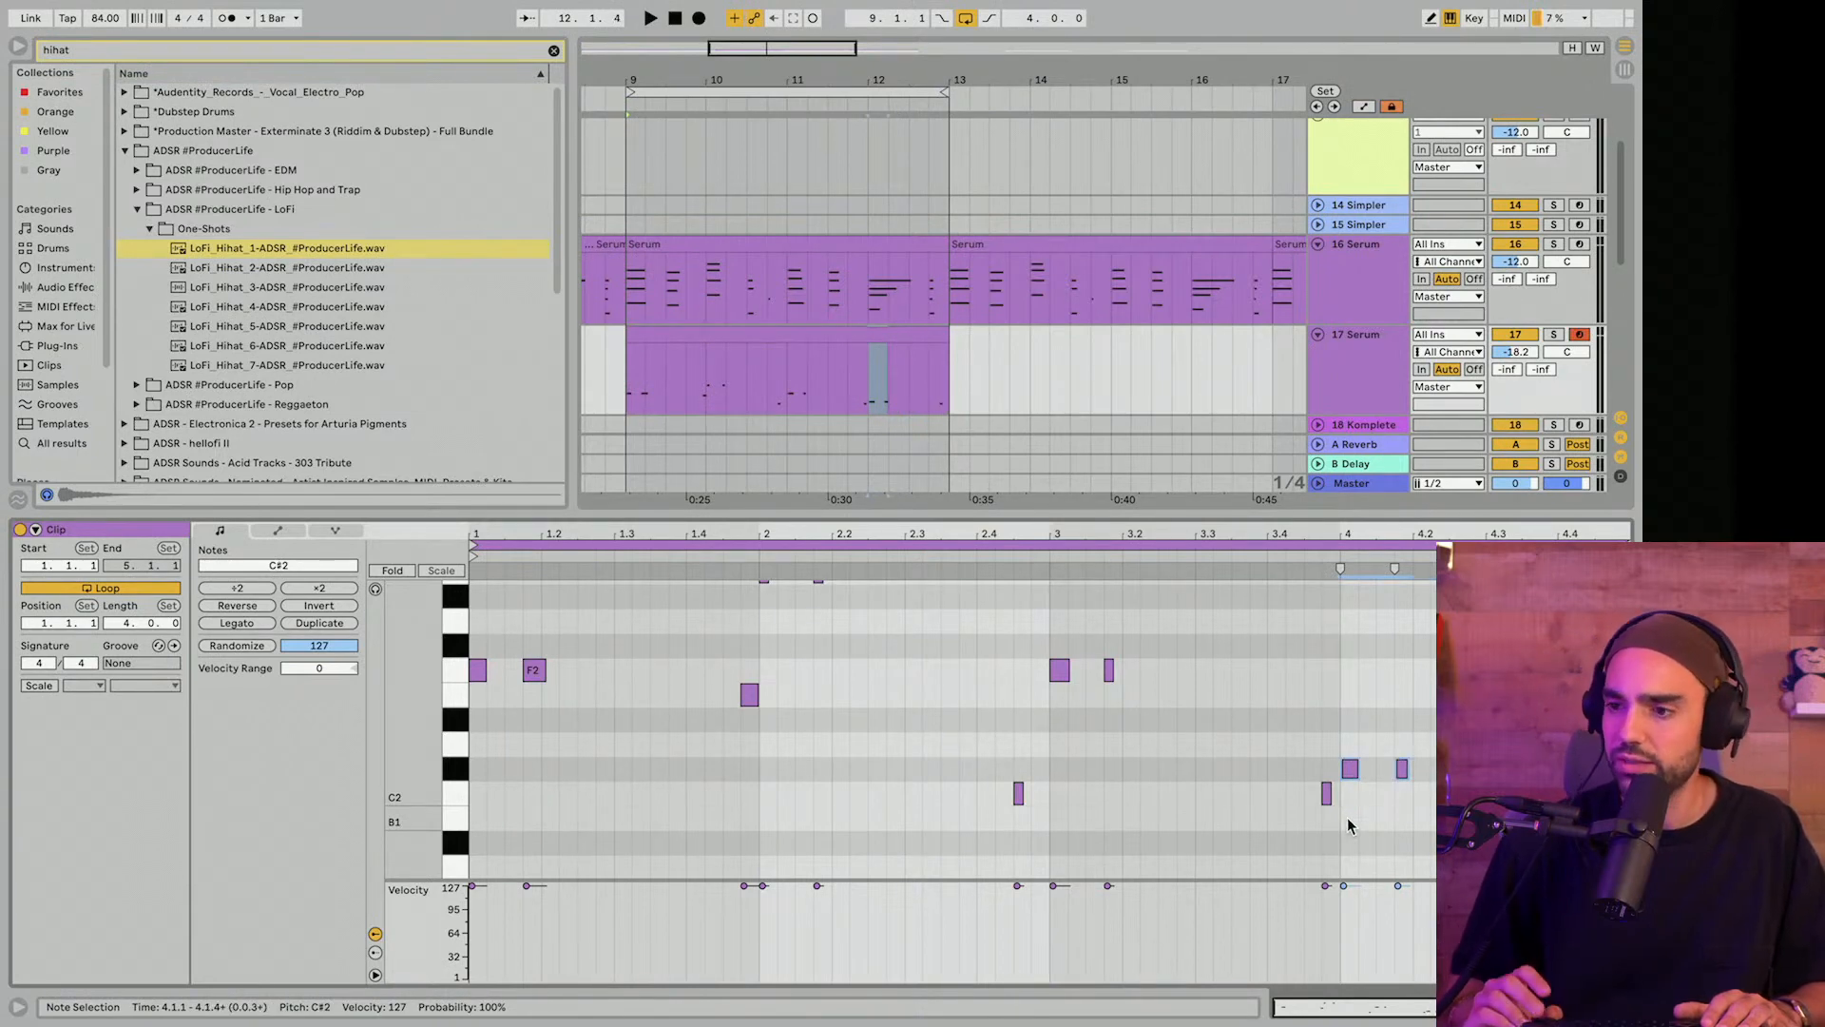
key("Up")
Transpose the bass note just before the clip's bar 4 to E2 and play the loop.
left_click(1326, 793)
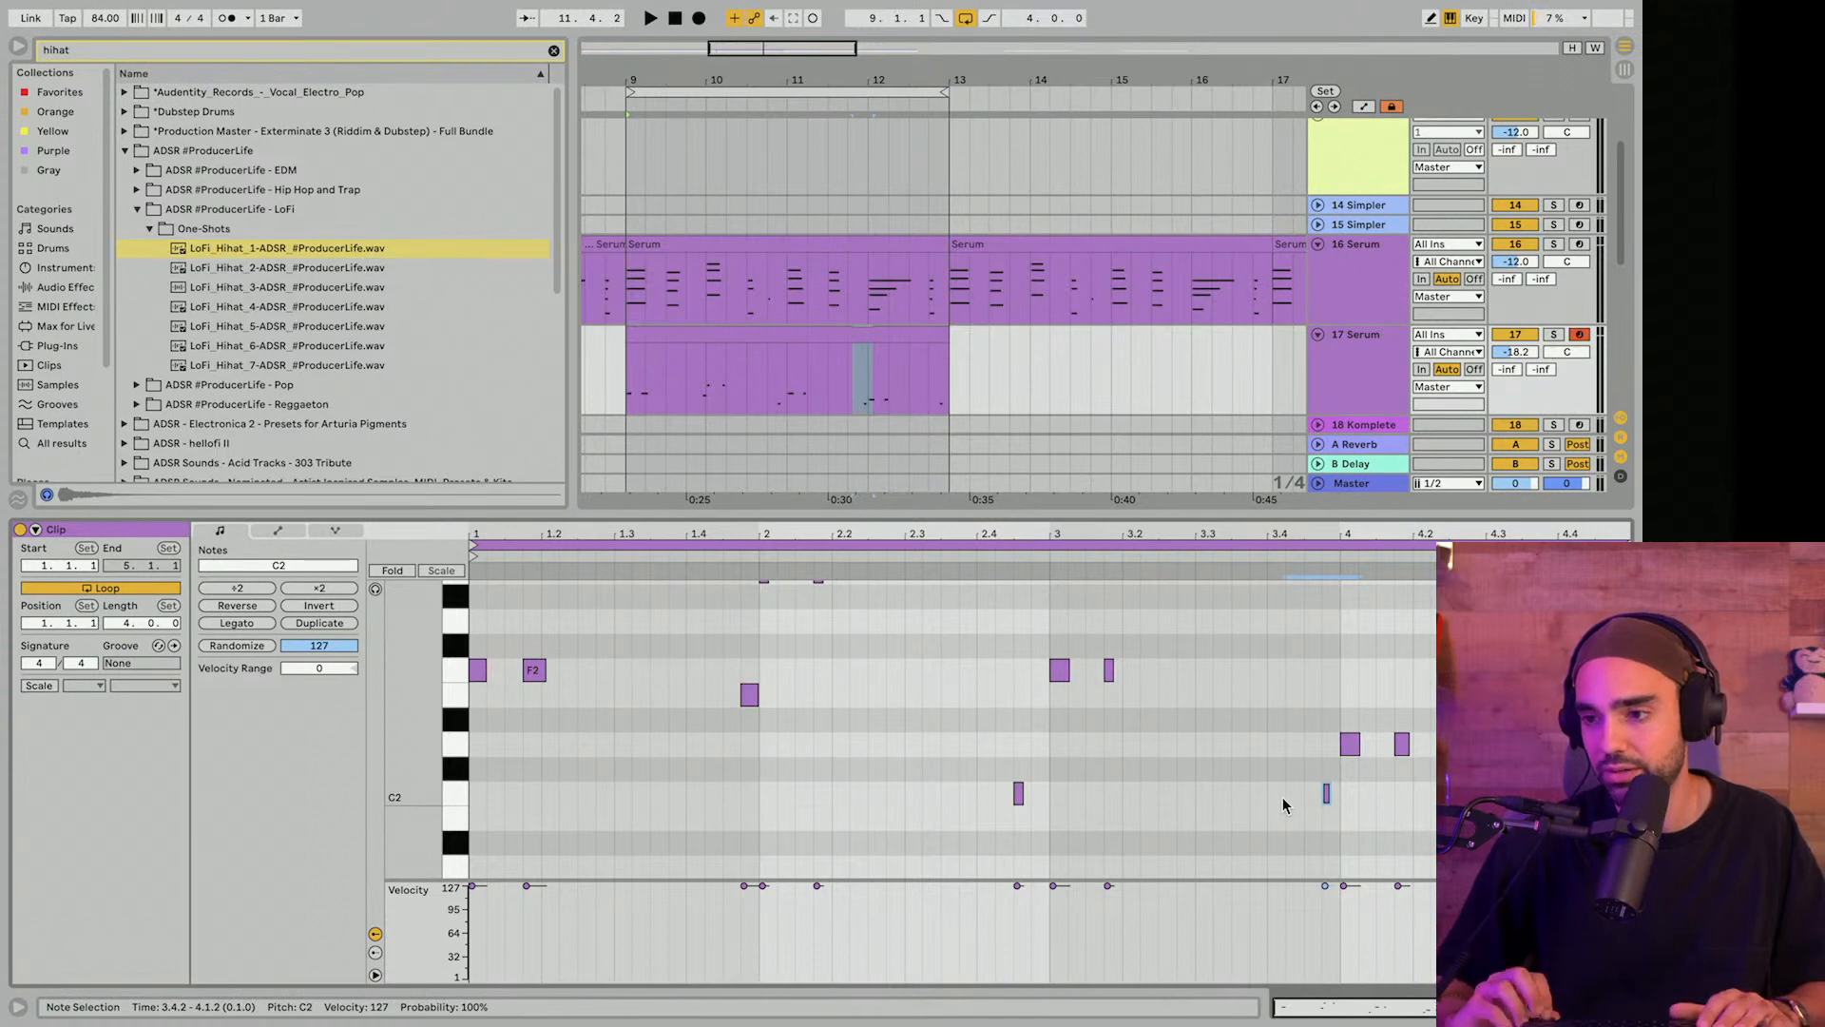
key("Up")
key("Up")
key("Up")
key("Up")
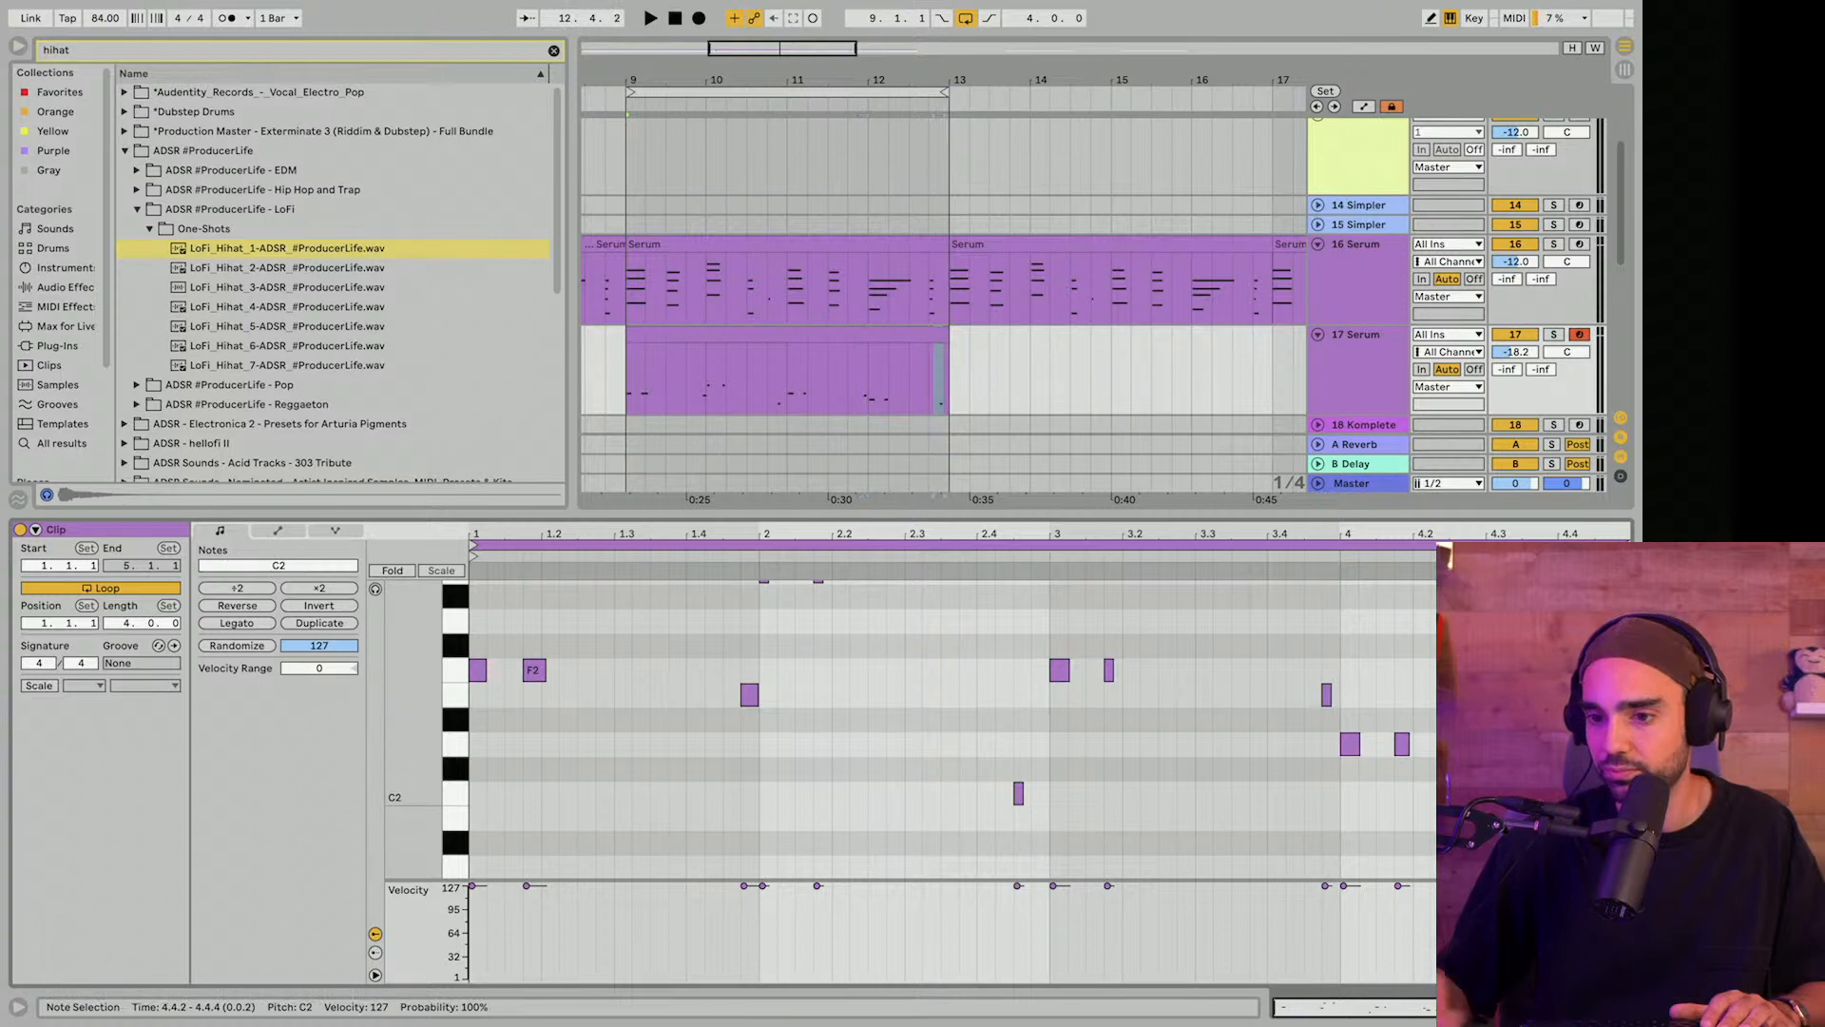
key("space")
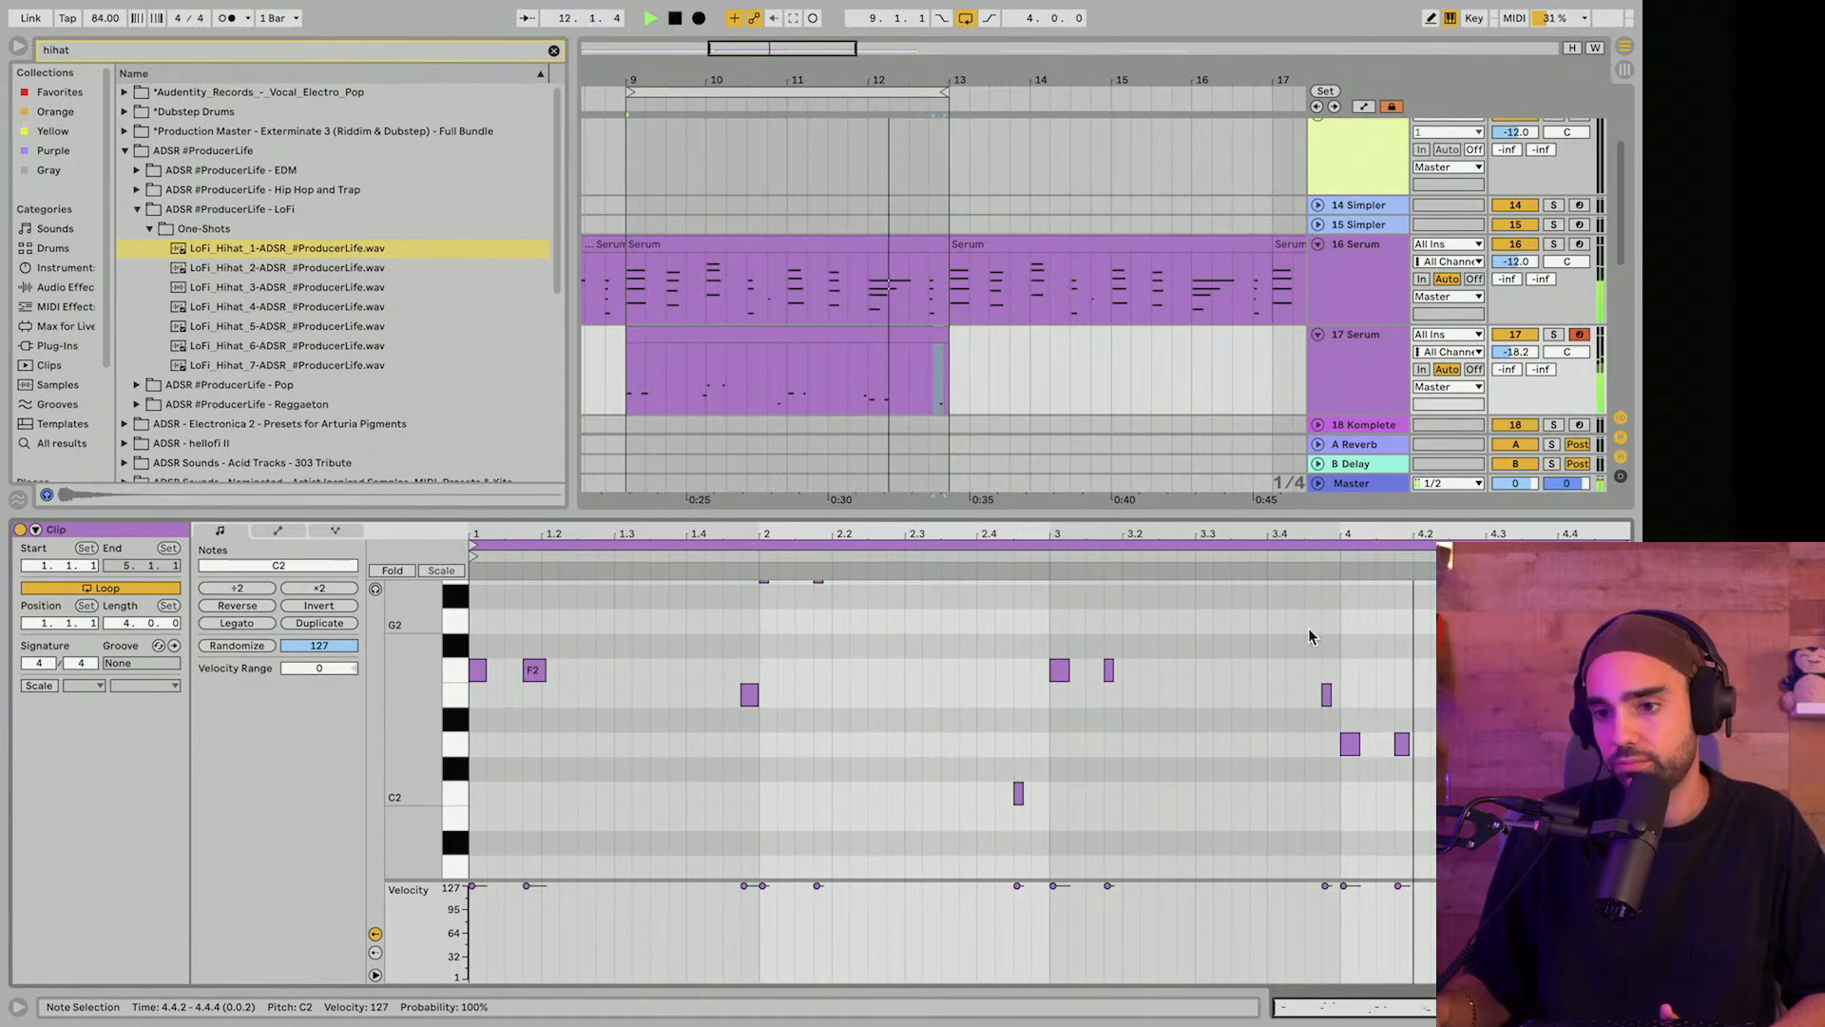
scroll(884, 388, "down", 3)
key("space")
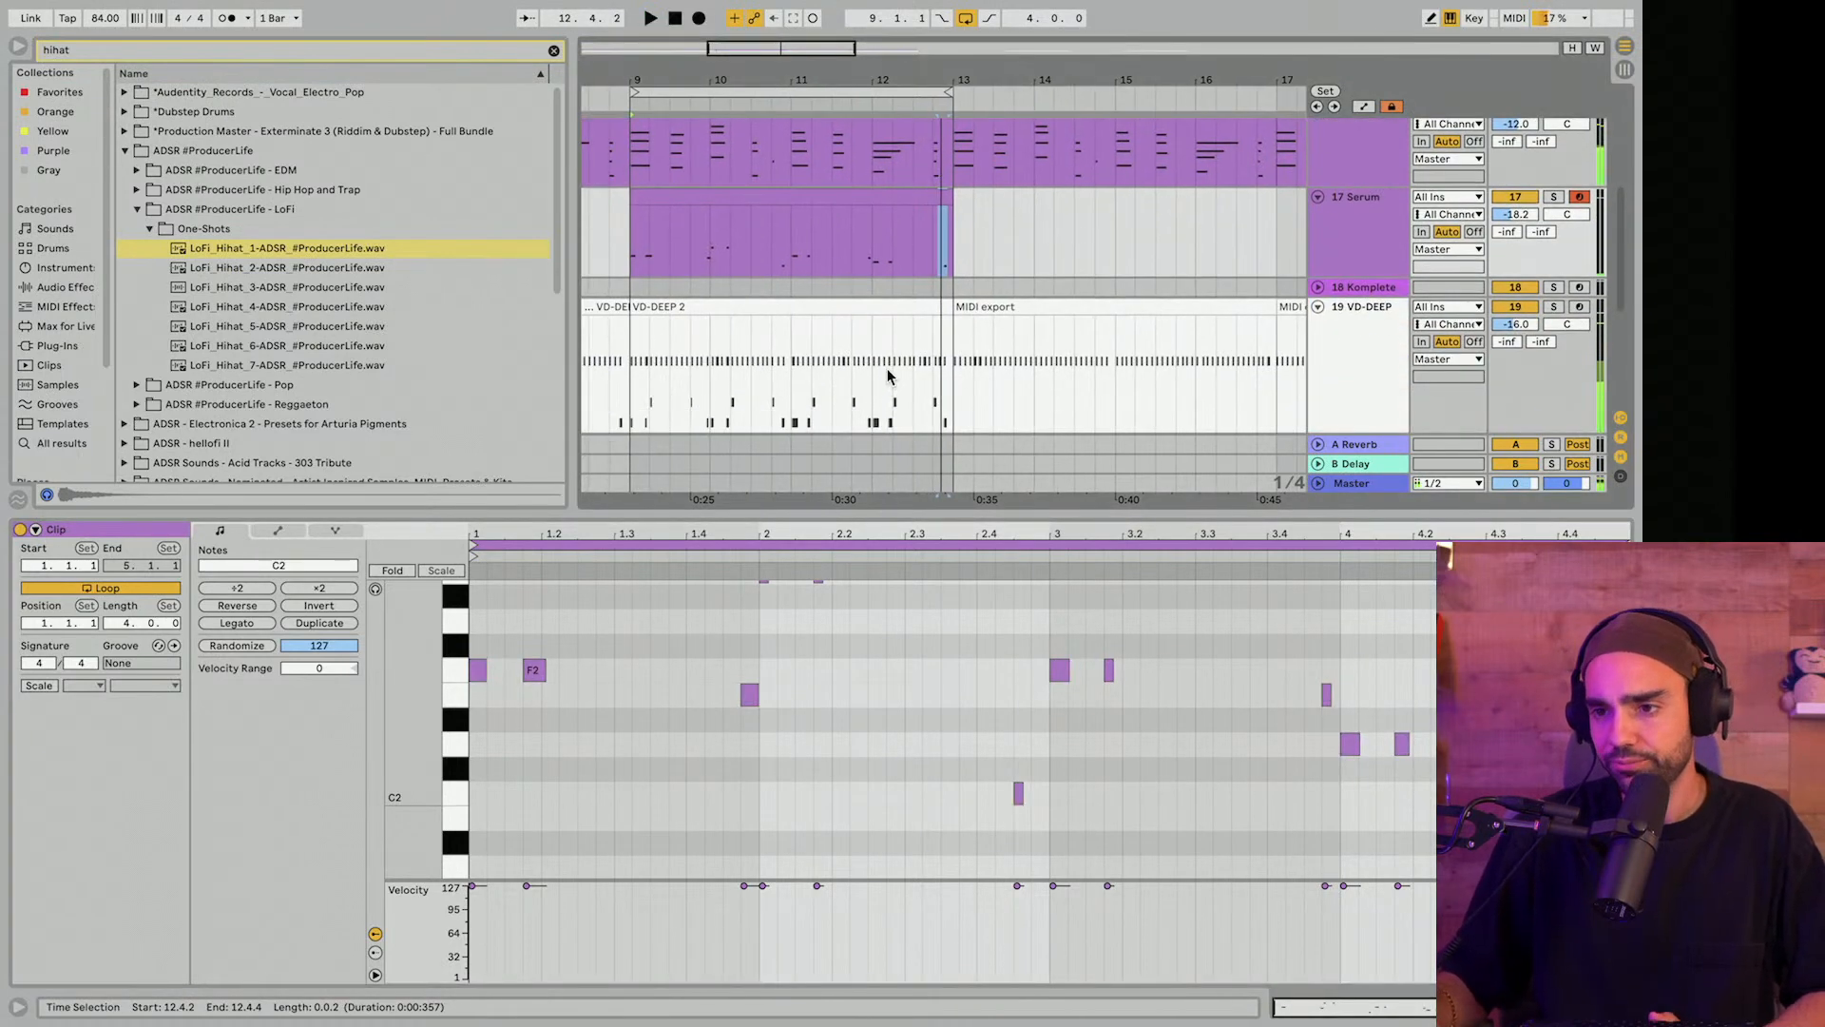
Duplicate the four-bar bass clip on the 17 Serum track so the copy starts at bar 13.
left_click(851, 202)
left_click(851, 203)
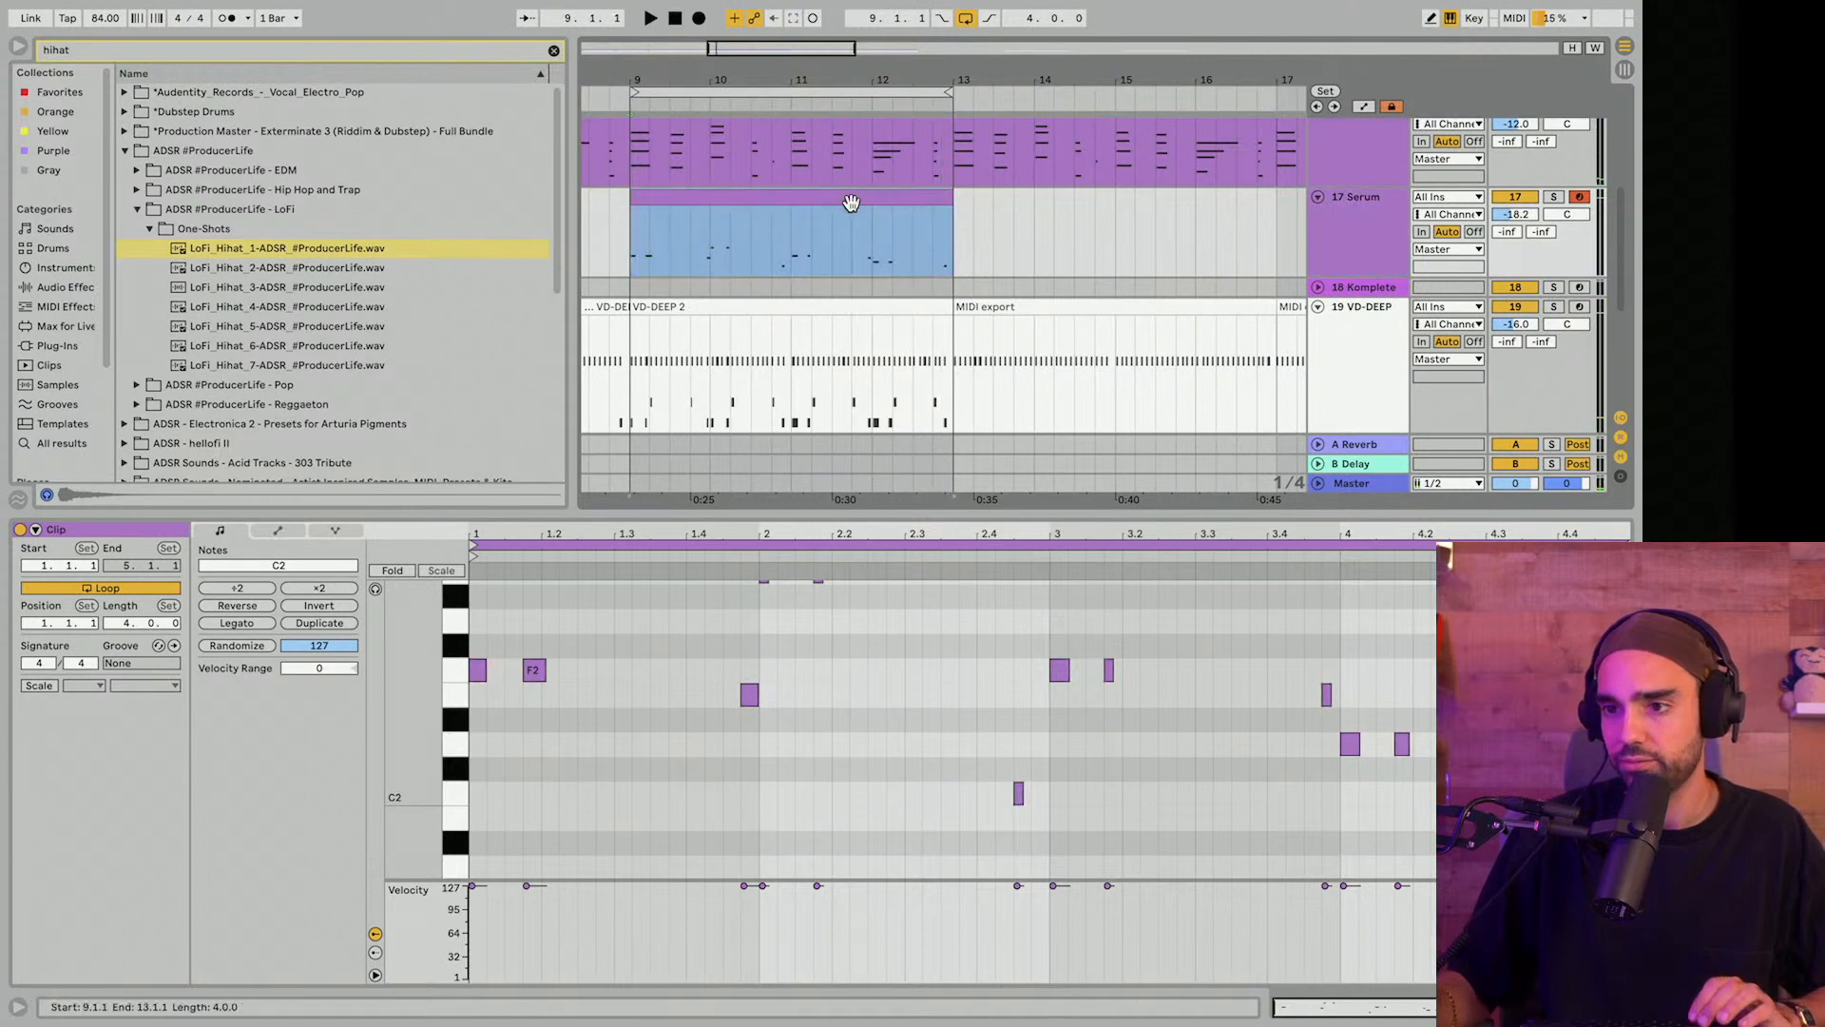
key("ctrl+d")
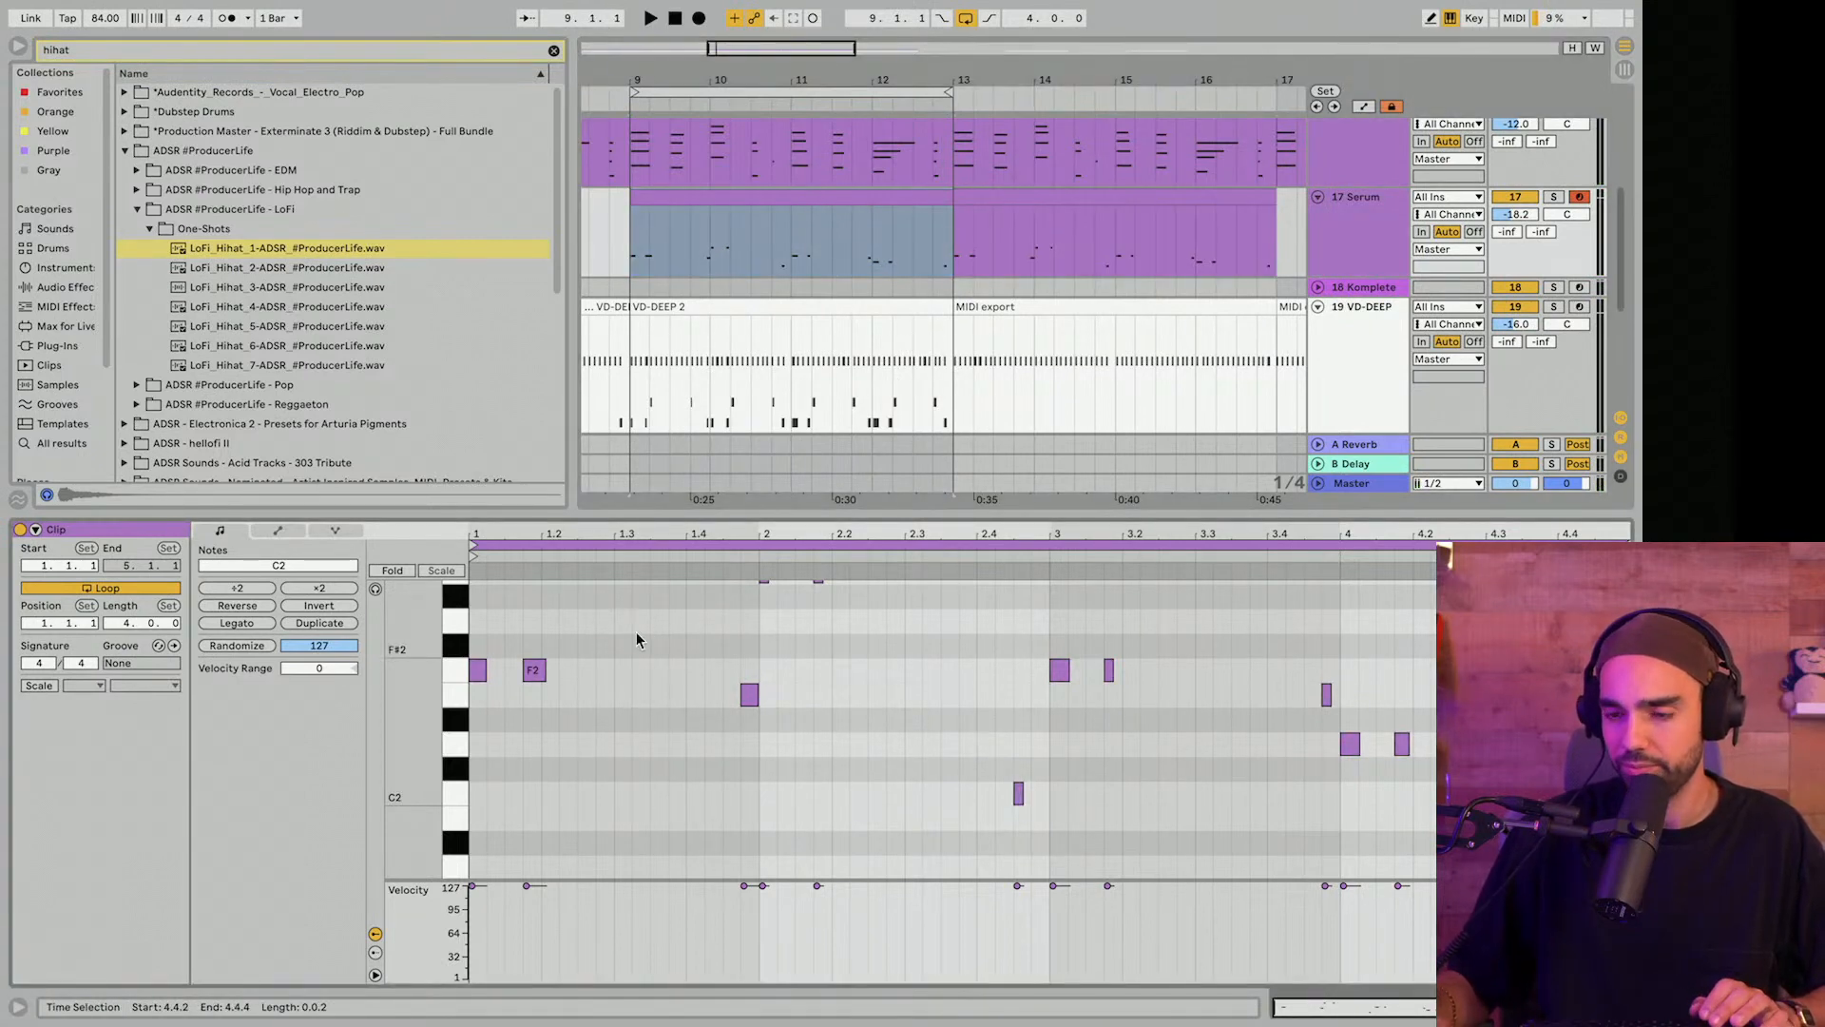
Fill the clip's first beat with four consecutive F2 sixteenth notes by duplicating the first note twice and trimming the existing last one.
left_click(502, 614)
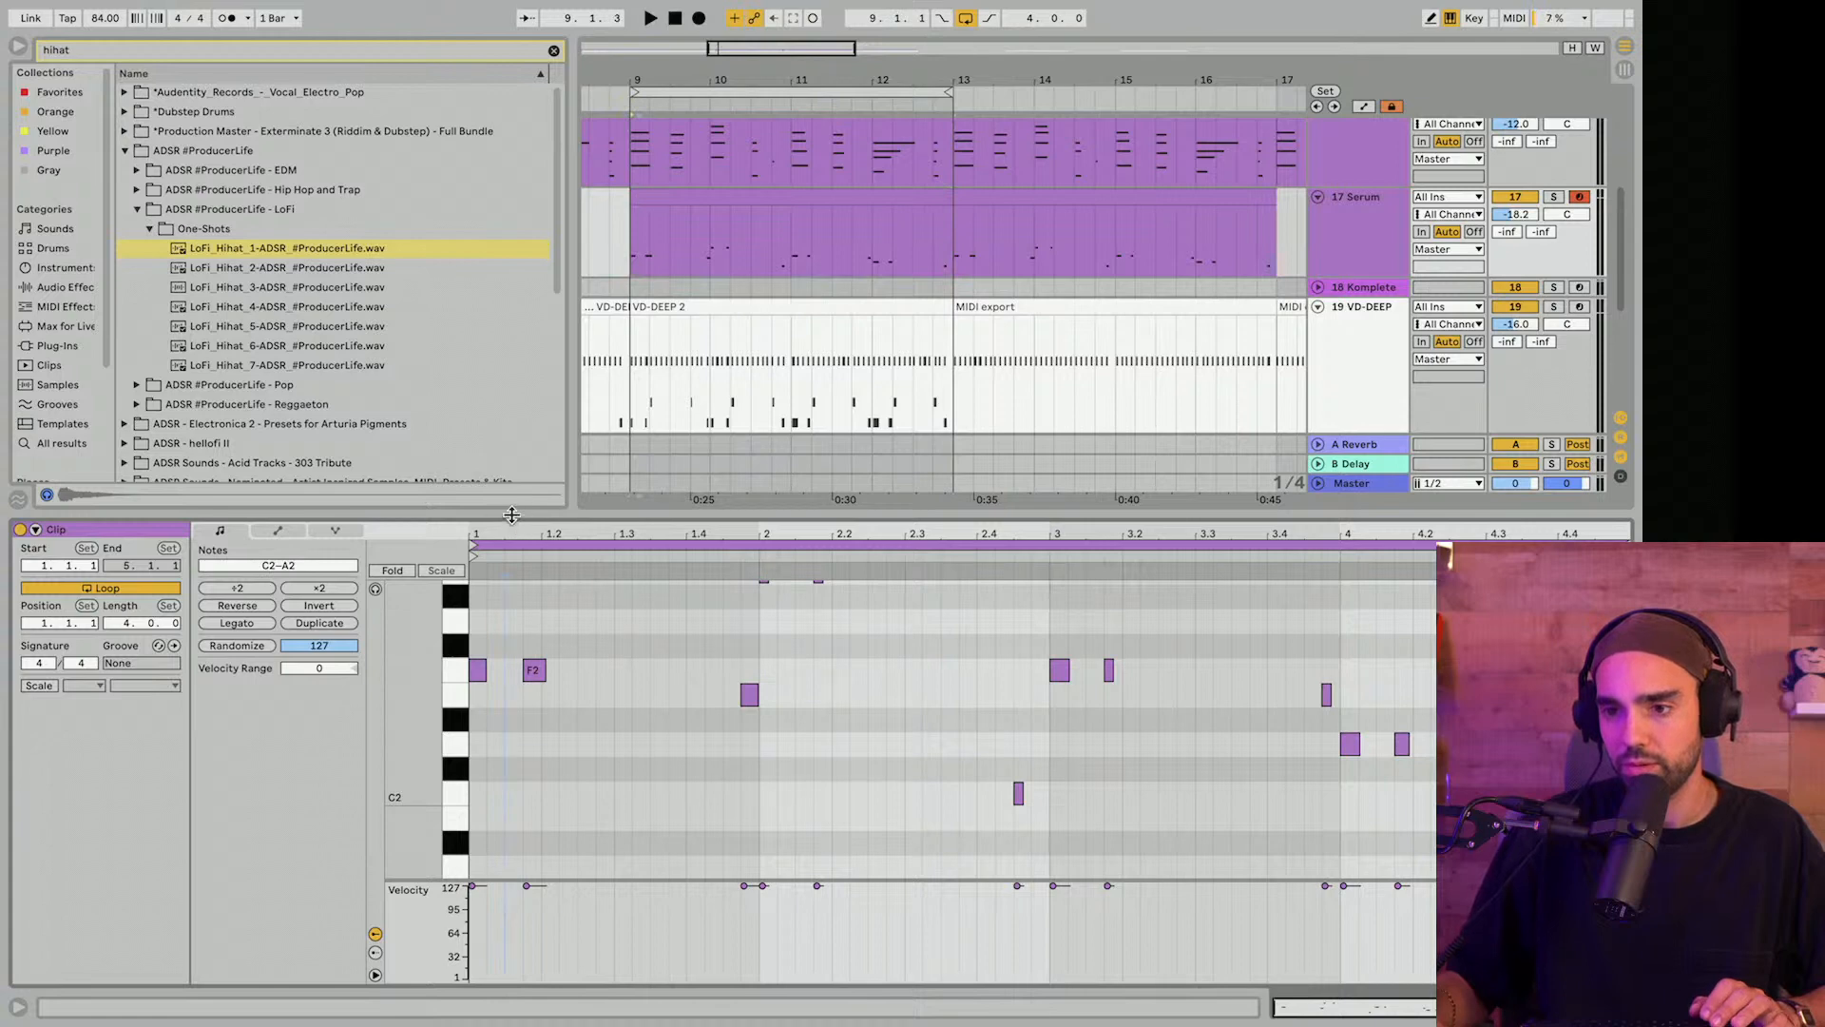
mouse_move(513, 517)
left_mouse_down()
mouse_move(493, 434)
mouse_move(480, 504)
left_mouse_up()
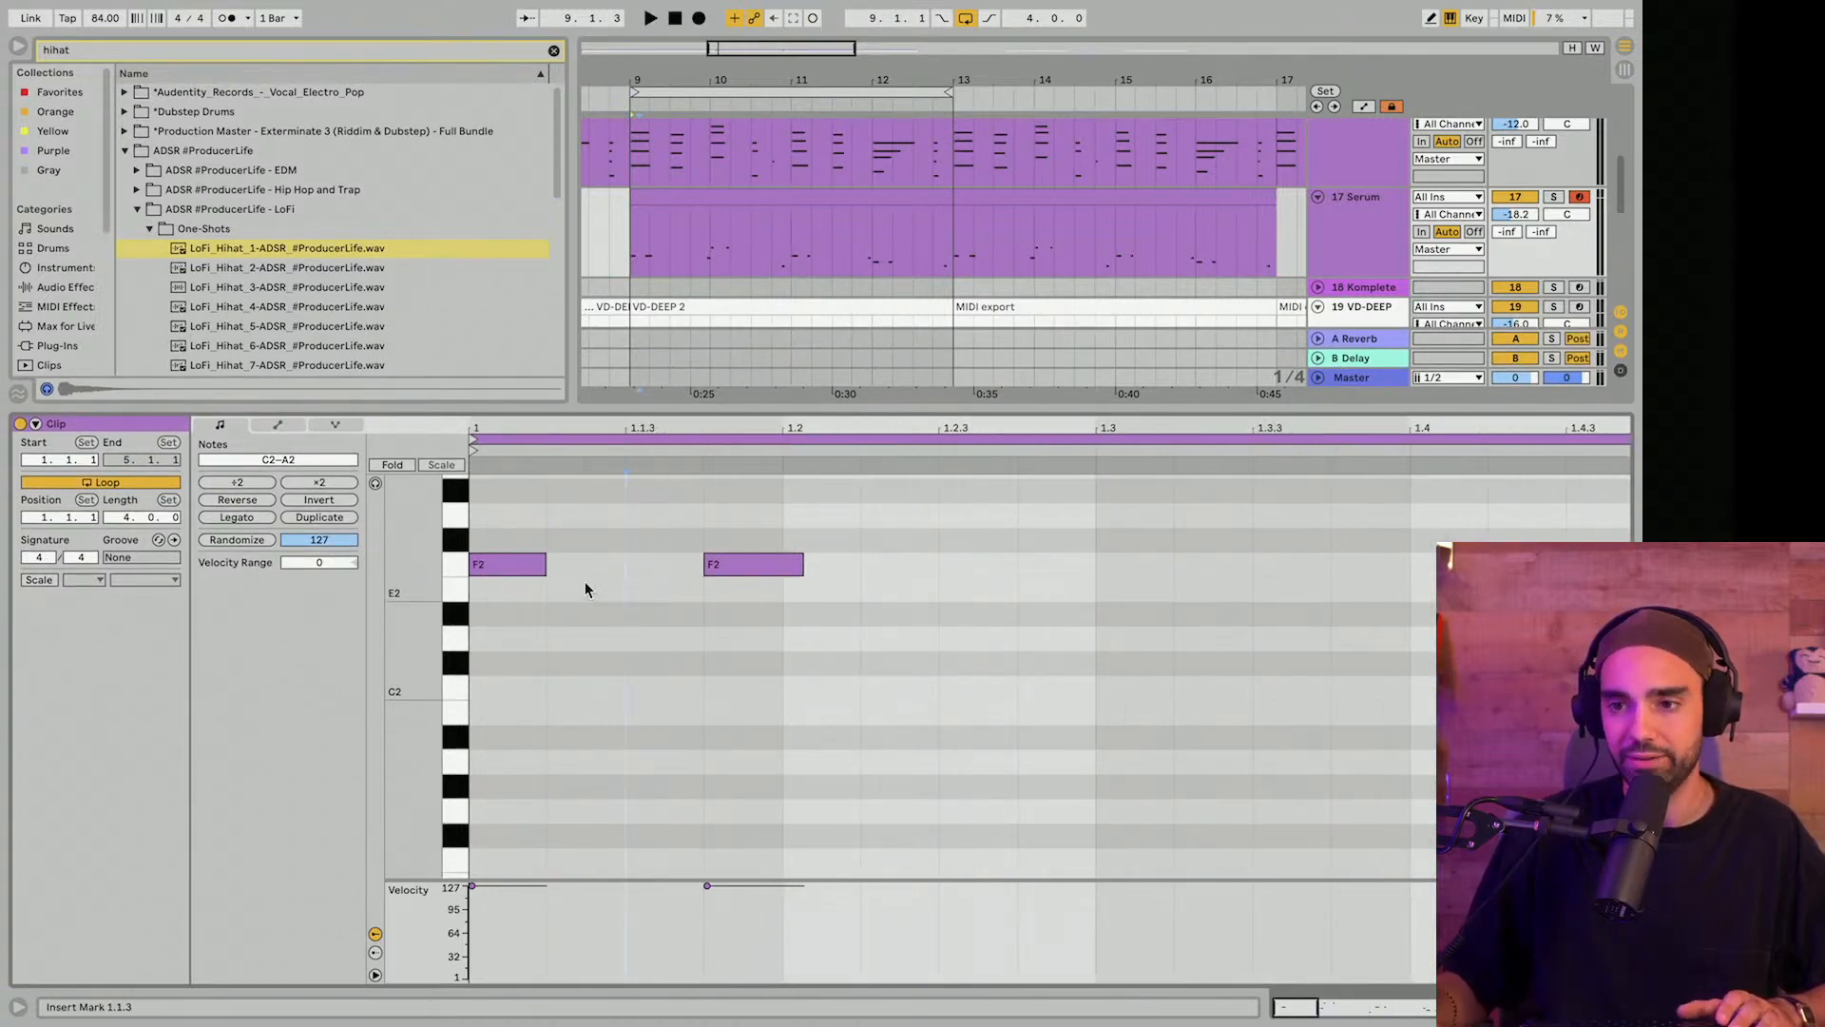
left_click(522, 564)
key("super+d")
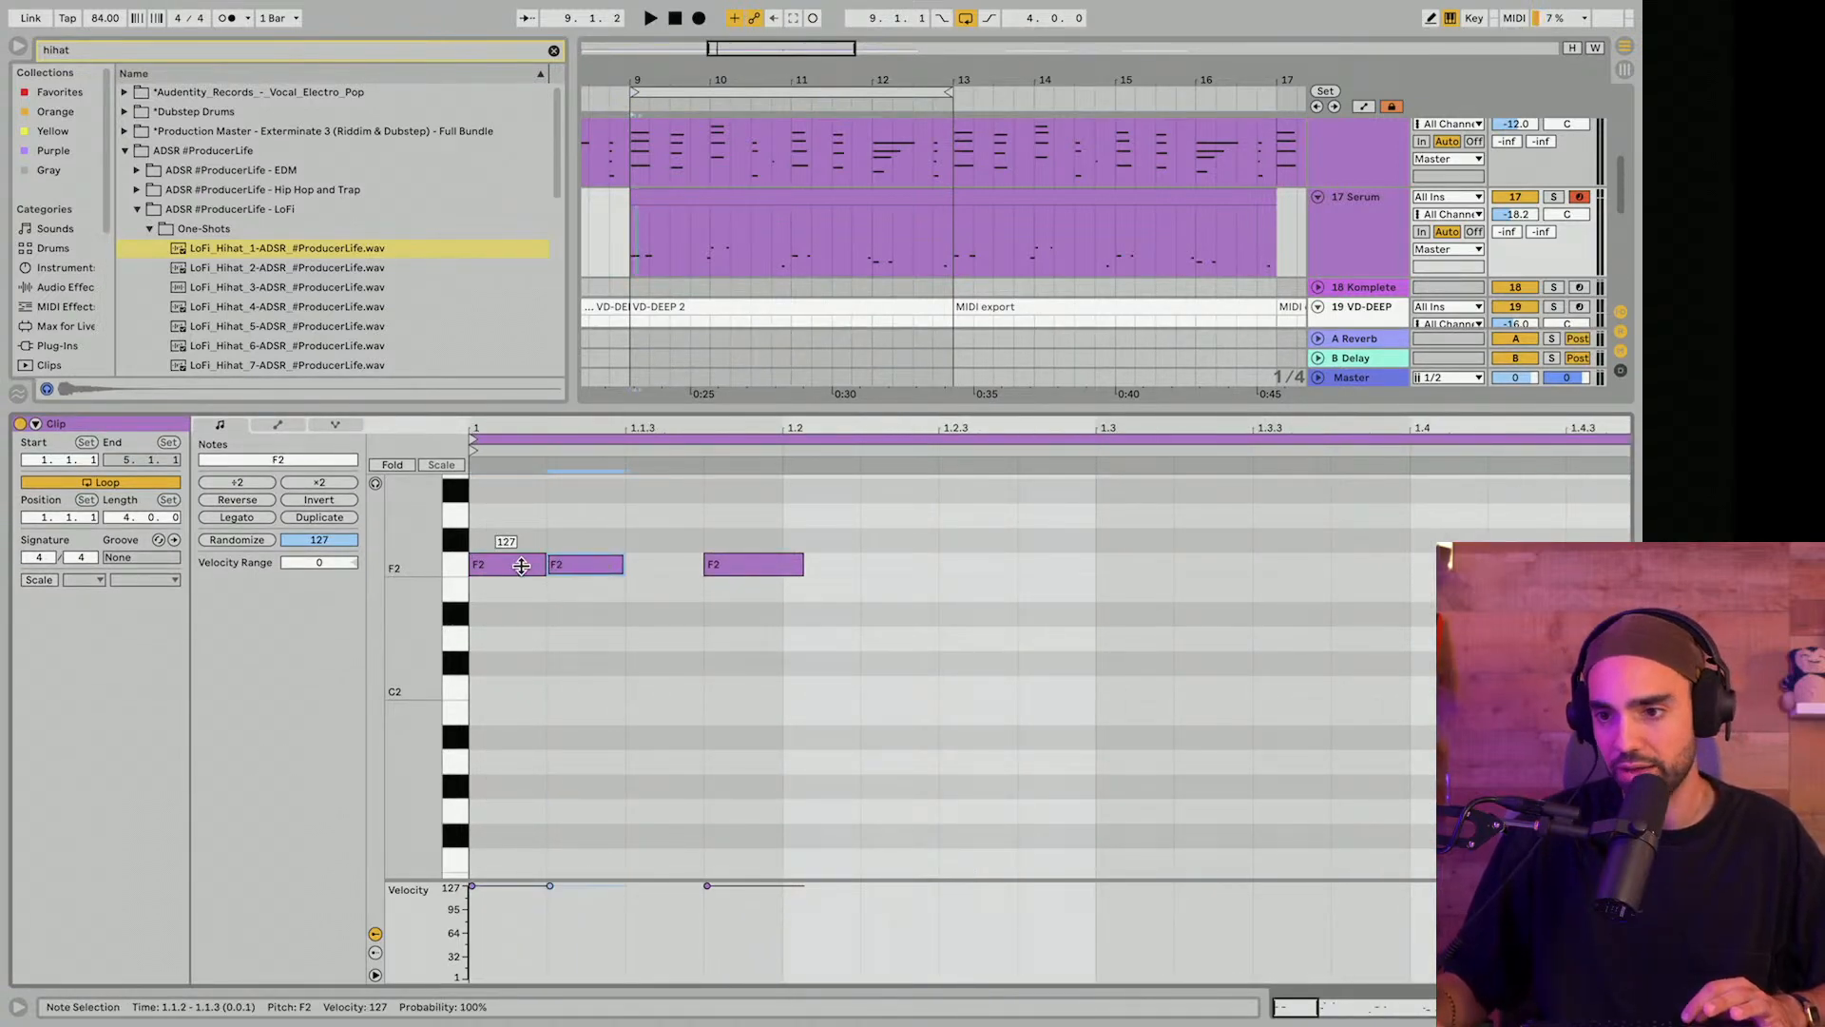
key("super+d")
left_click_drag(803, 560, 780, 562)
scroll(785, 540, "up", 3)
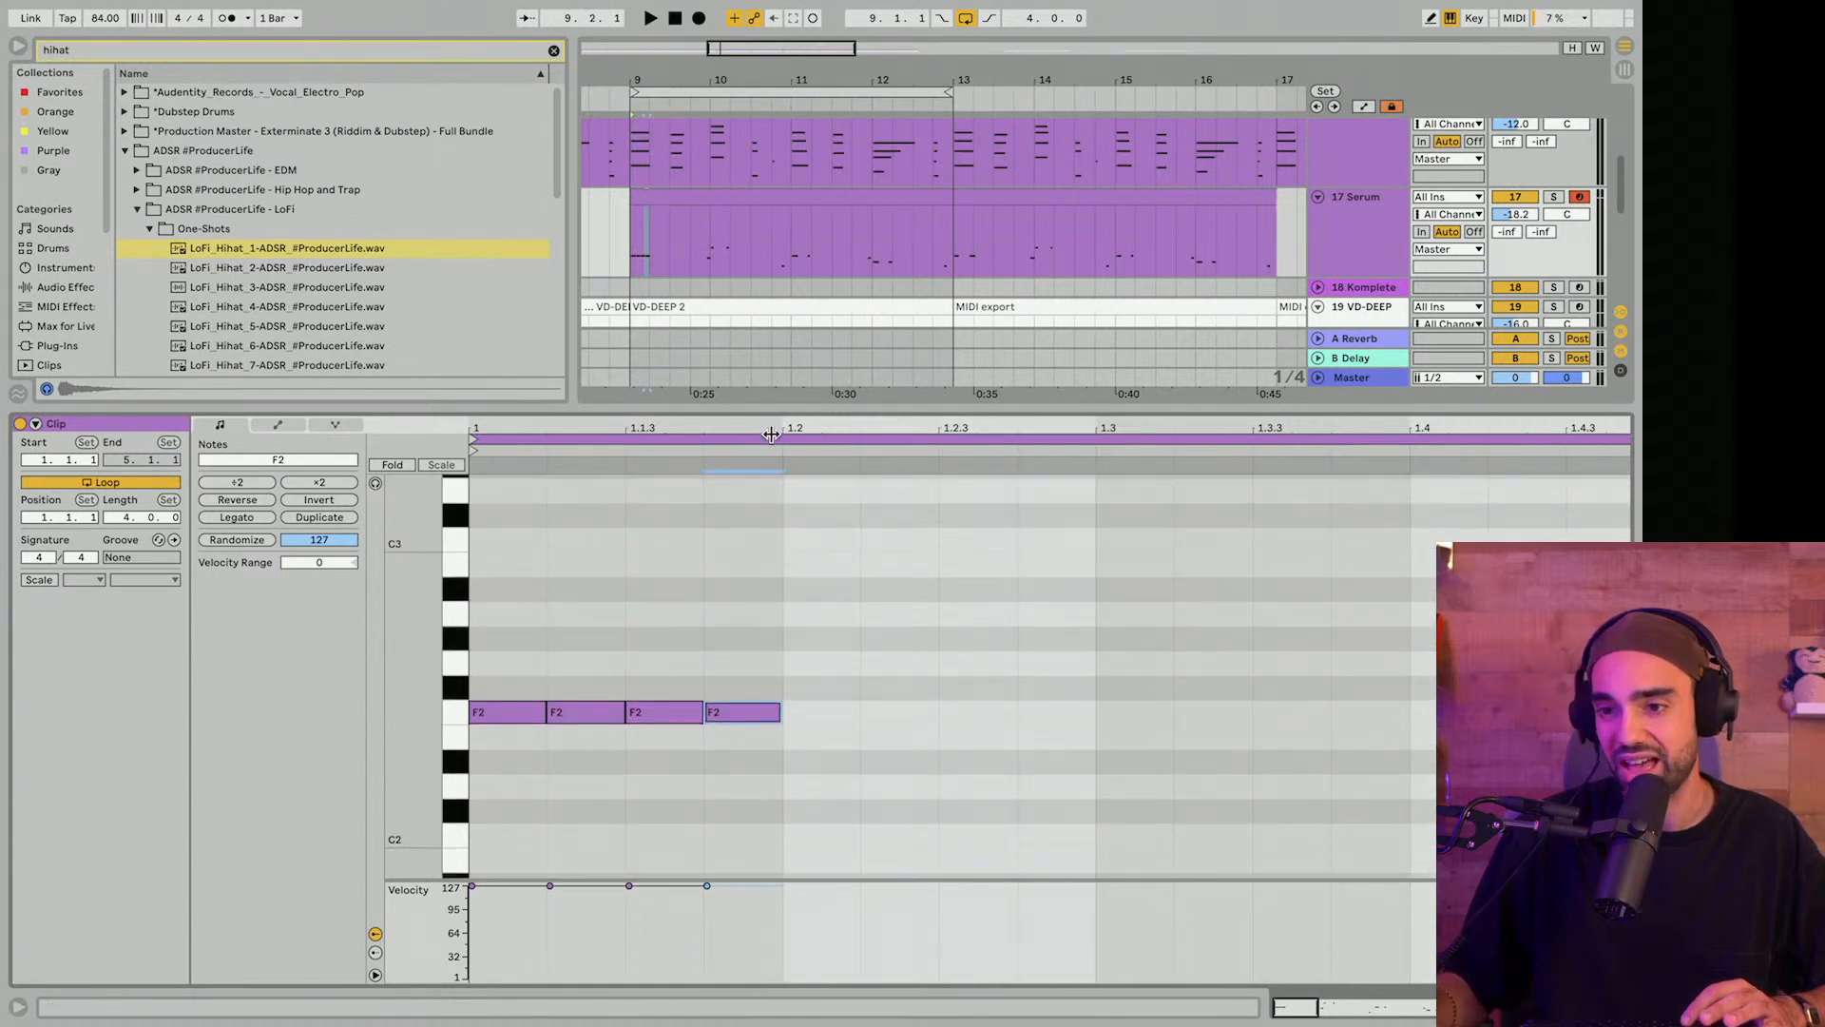
Fold the piano roll to only the pitches used in the bass clip and play the loop.
left_click_drag(769, 426, 618, 371)
scroll(618, 570, "up", 5)
scroll(618, 570, "up", 8)
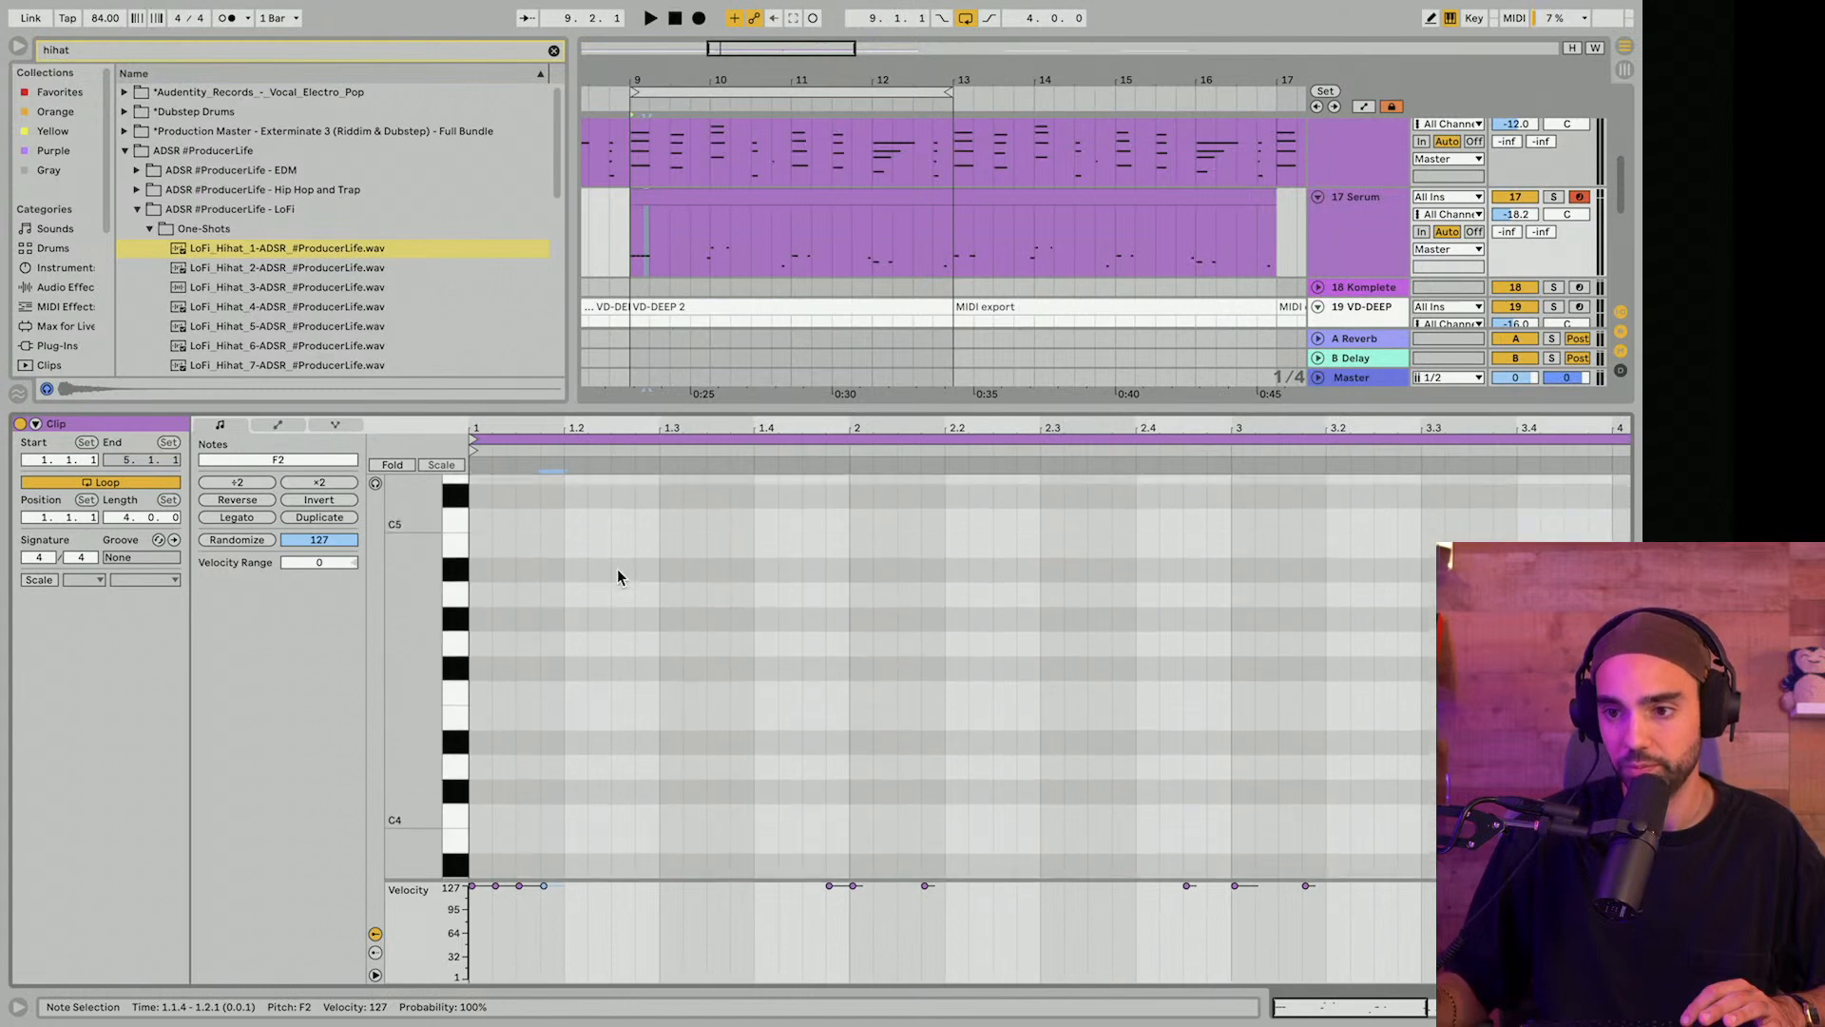
scroll(618, 575, "down", 18)
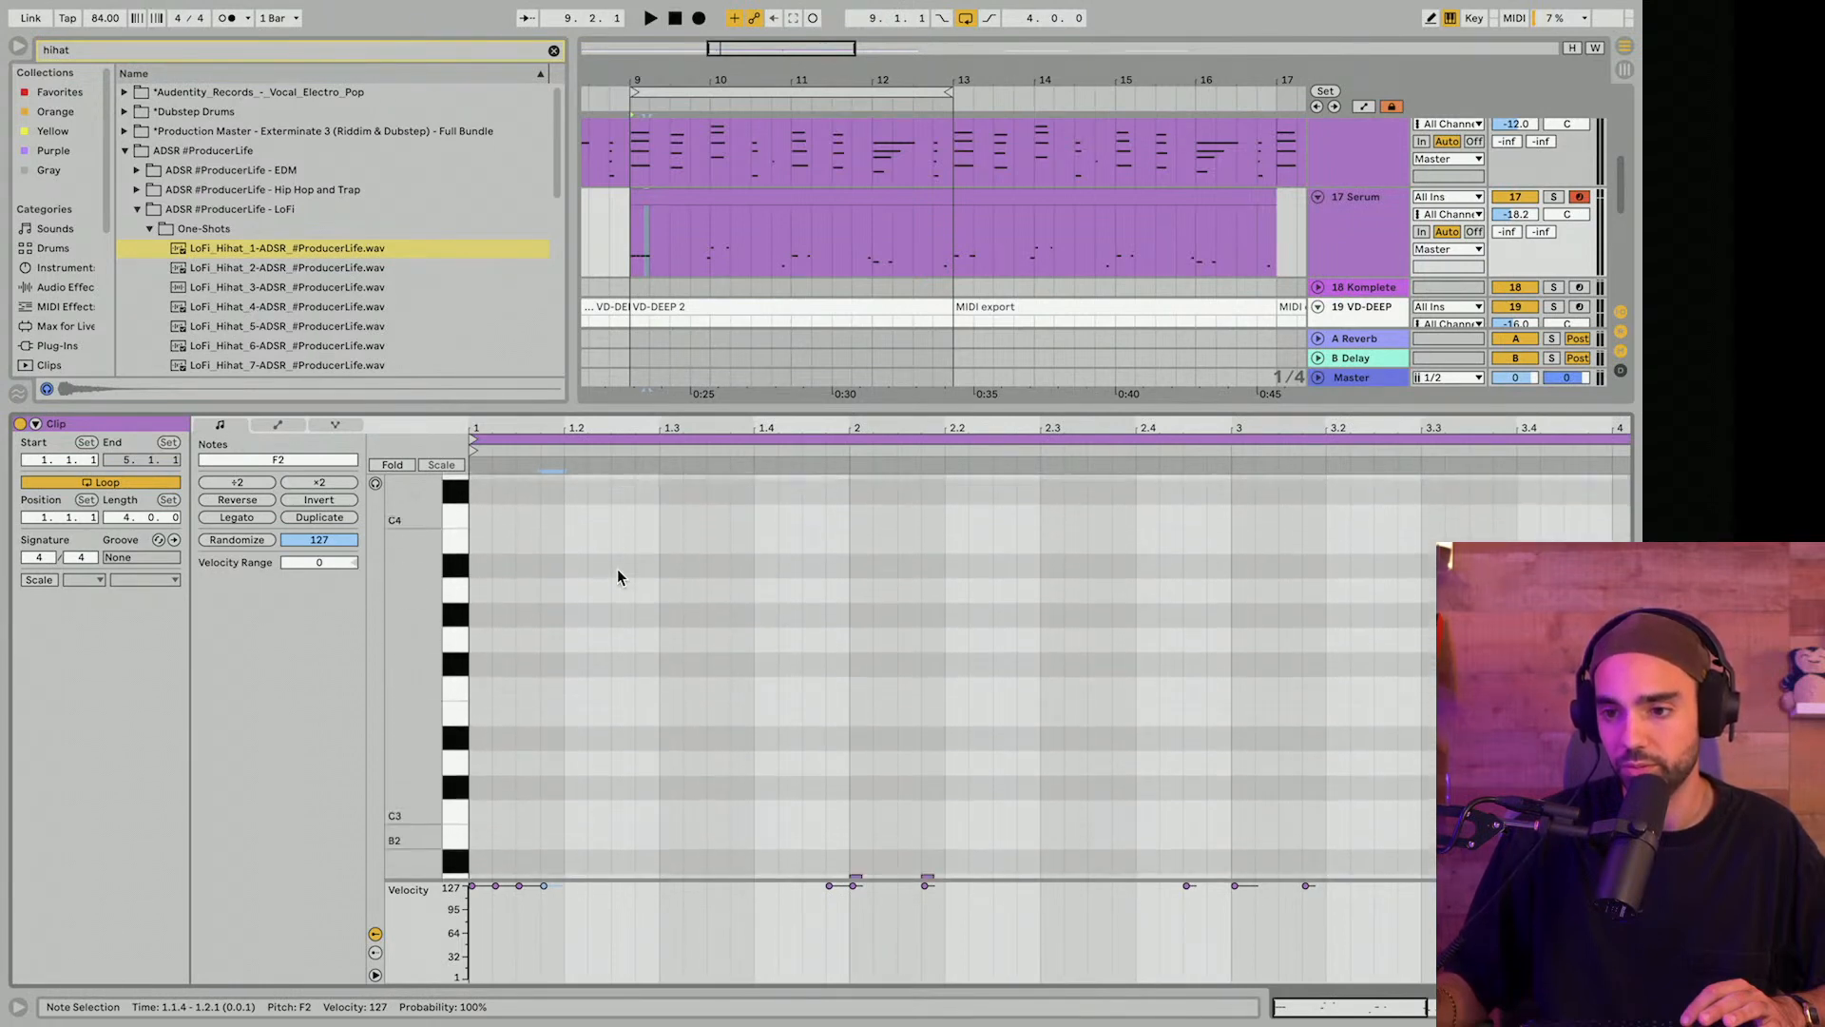
scroll(618, 571, "up", 1)
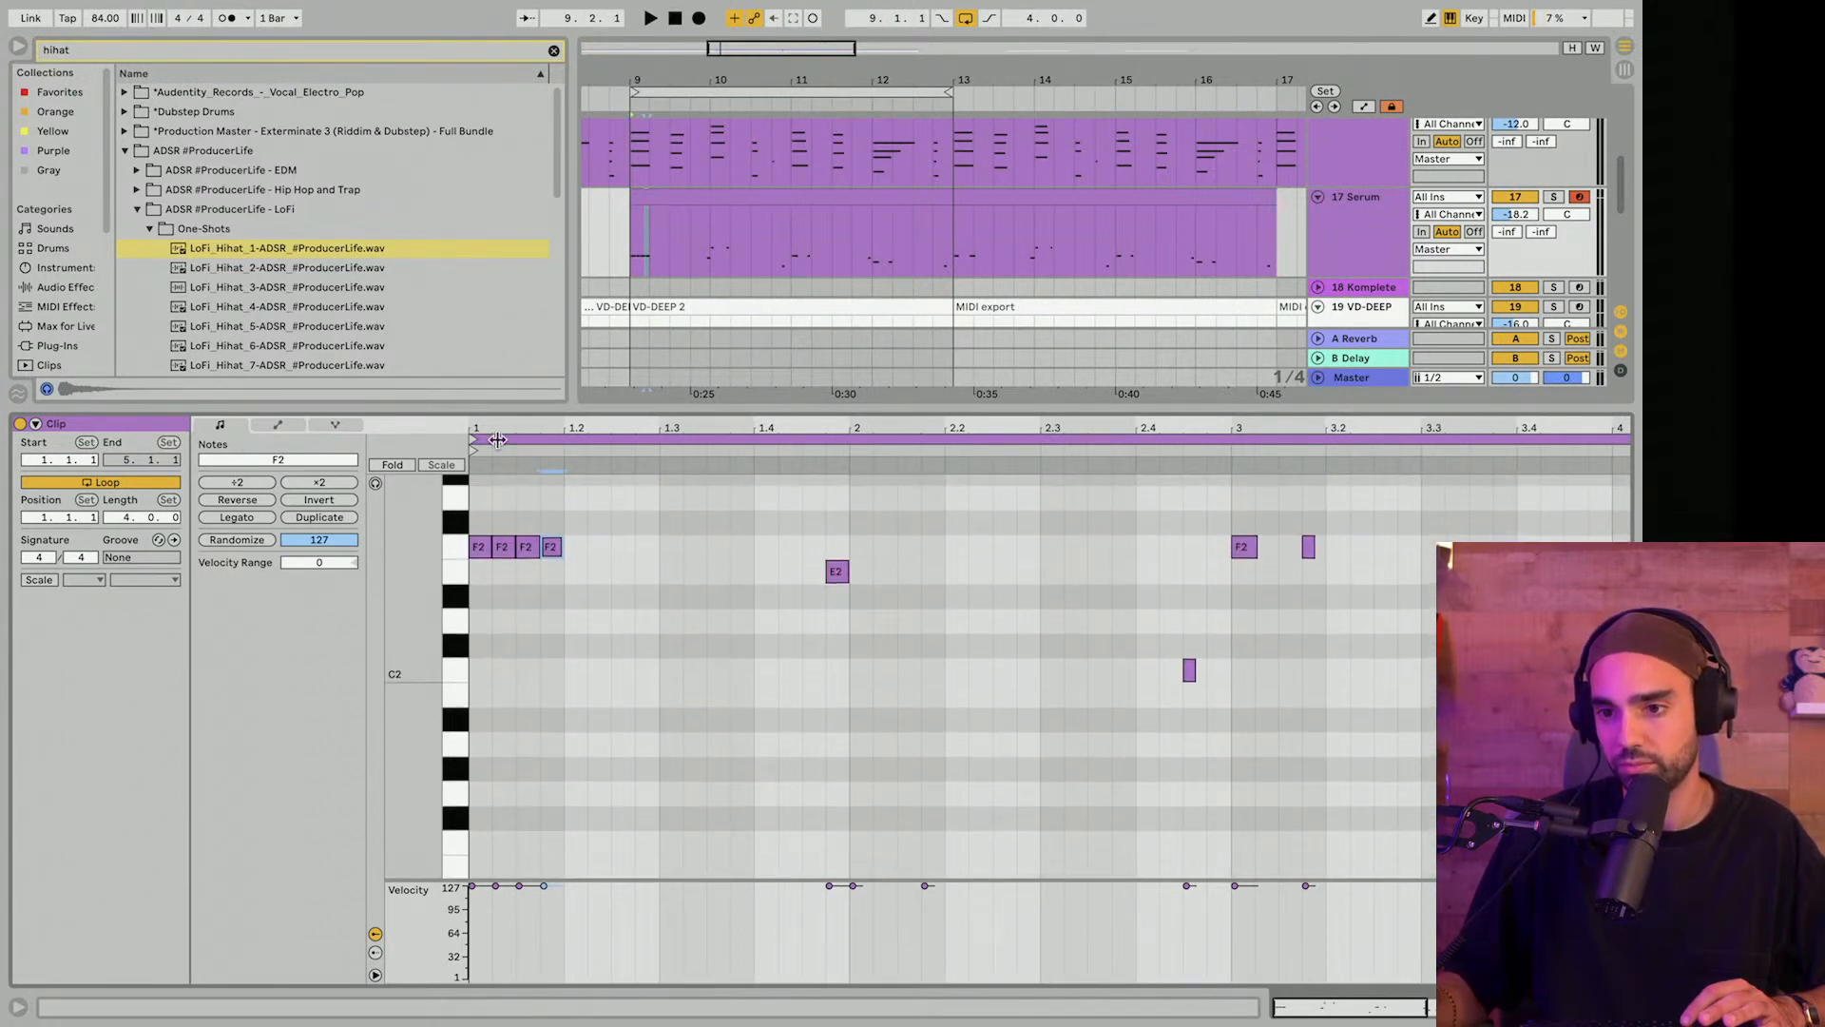
scroll(434, 514, "down", 2)
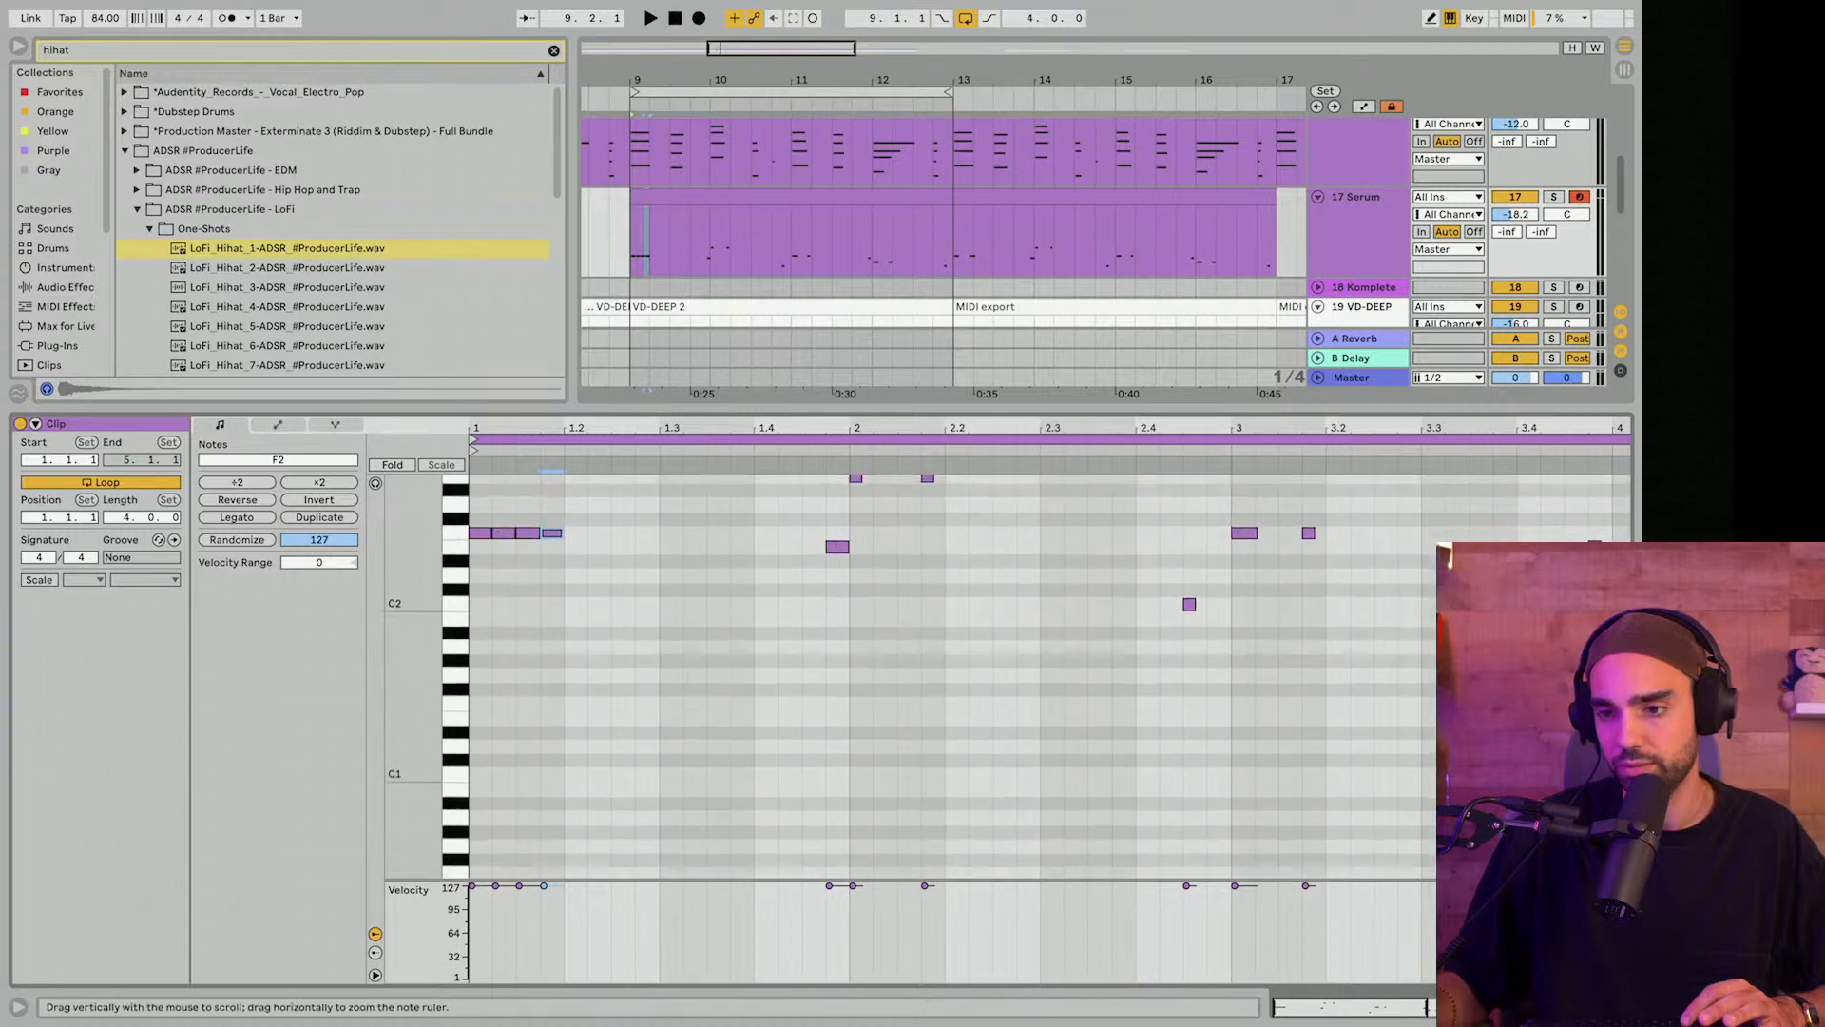
left_click(392, 465)
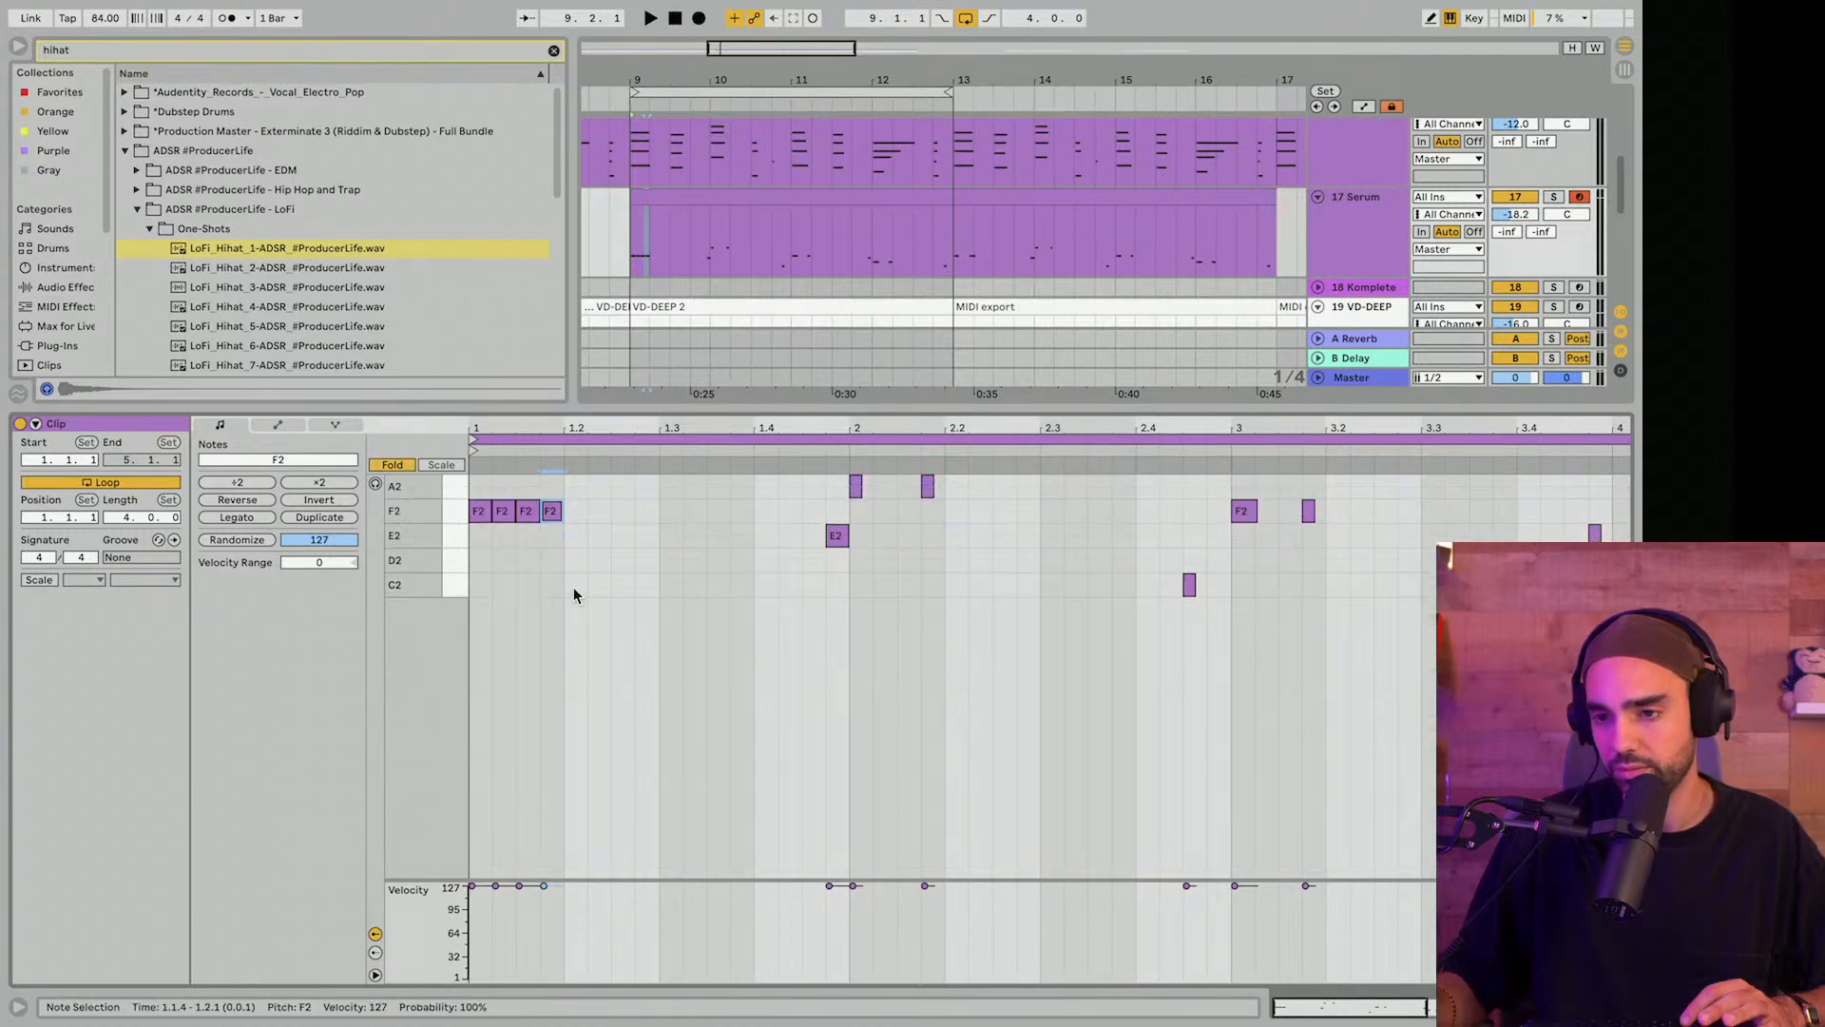
key("space")
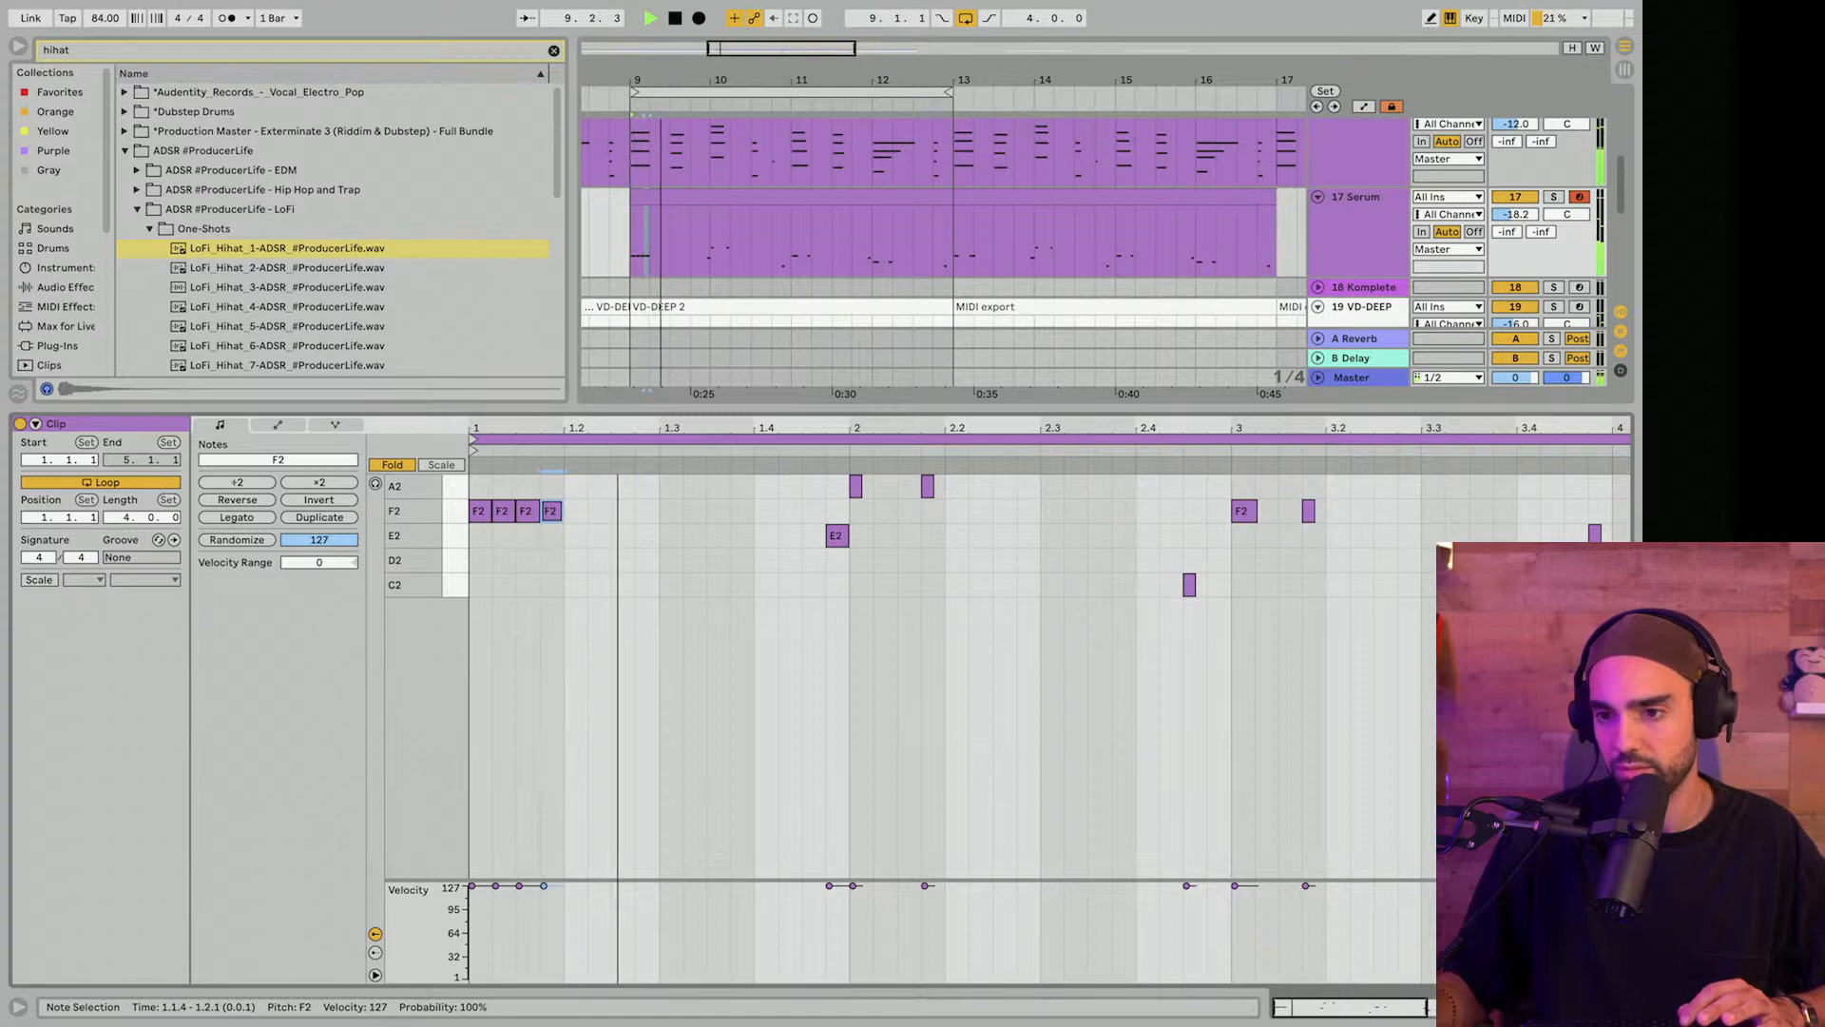
Repeat the F2 sixteenth note through the clip's bar 1 up to the E2 note, and play the loop.
key("ctrl+d")
key("ctrl+d")
key("ctrl+d")
key("ctrl+d")
key("ctrl+d")
key("ctrl+d")
key("ctrl+d")
key("ctrl+d")
key("ctrl+d")
key("ctrl+d")
key("ctrl+d")
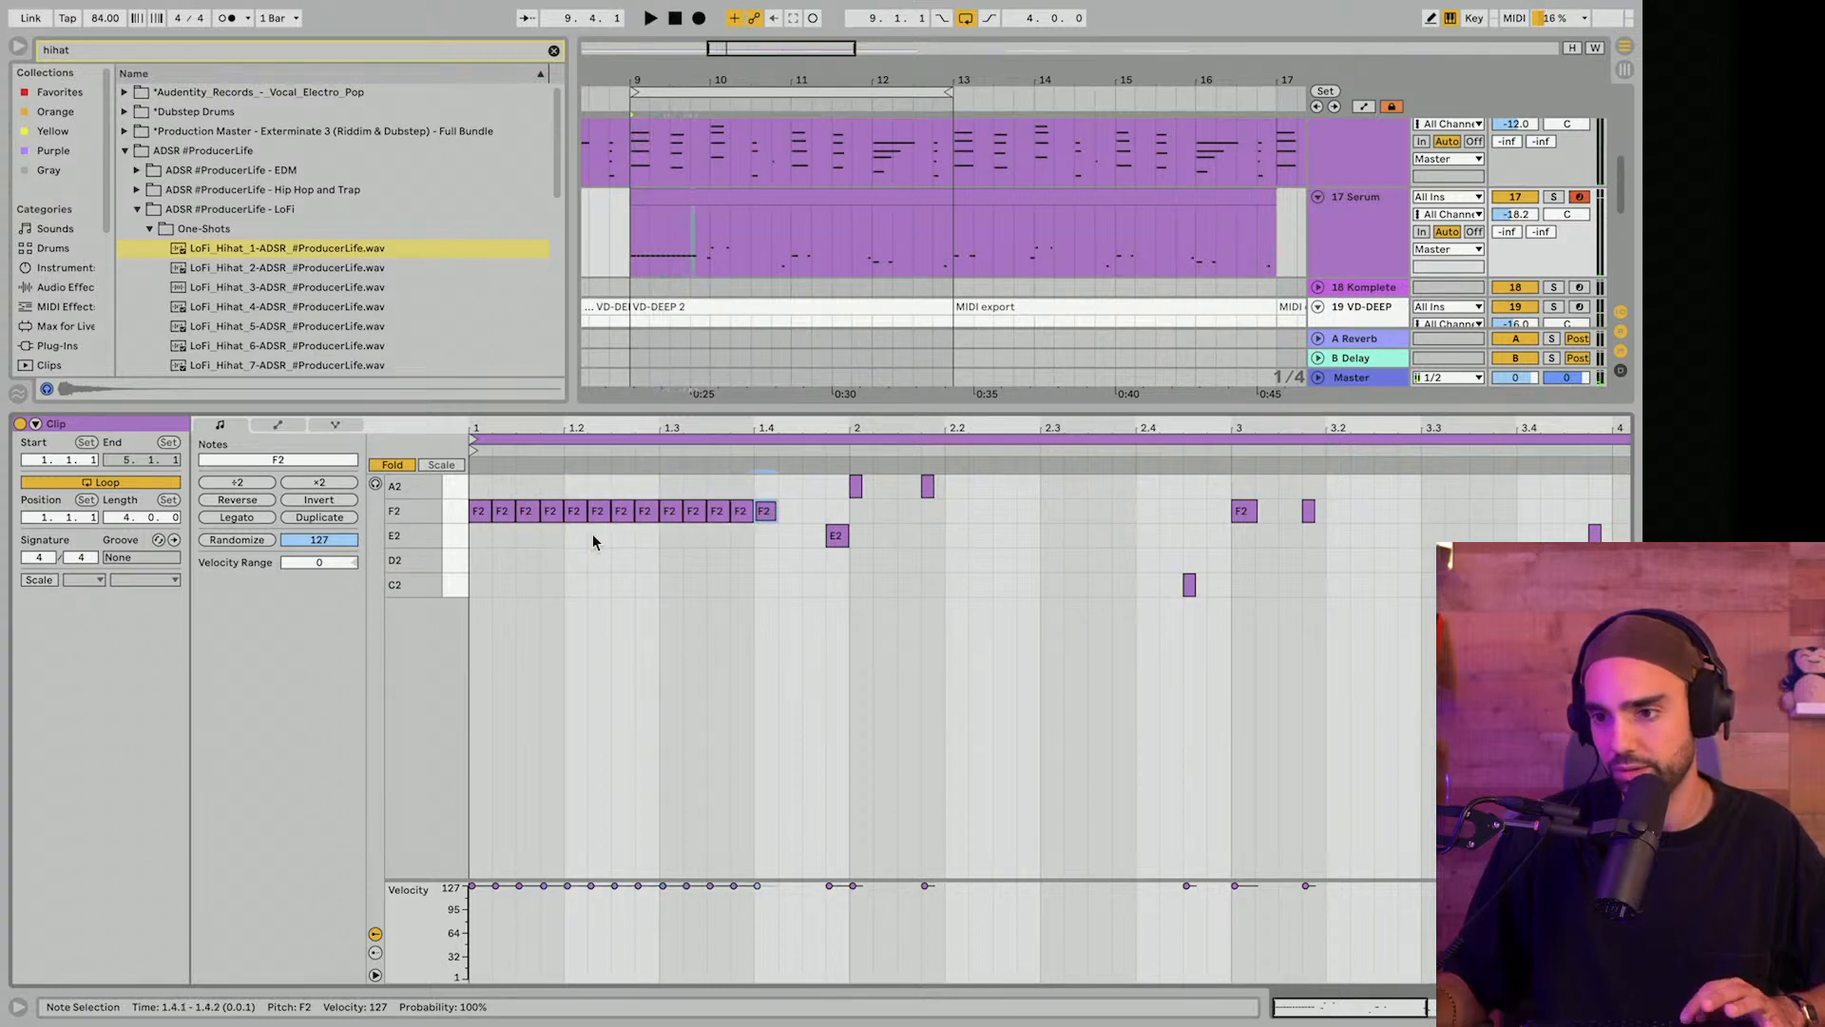
key("space")
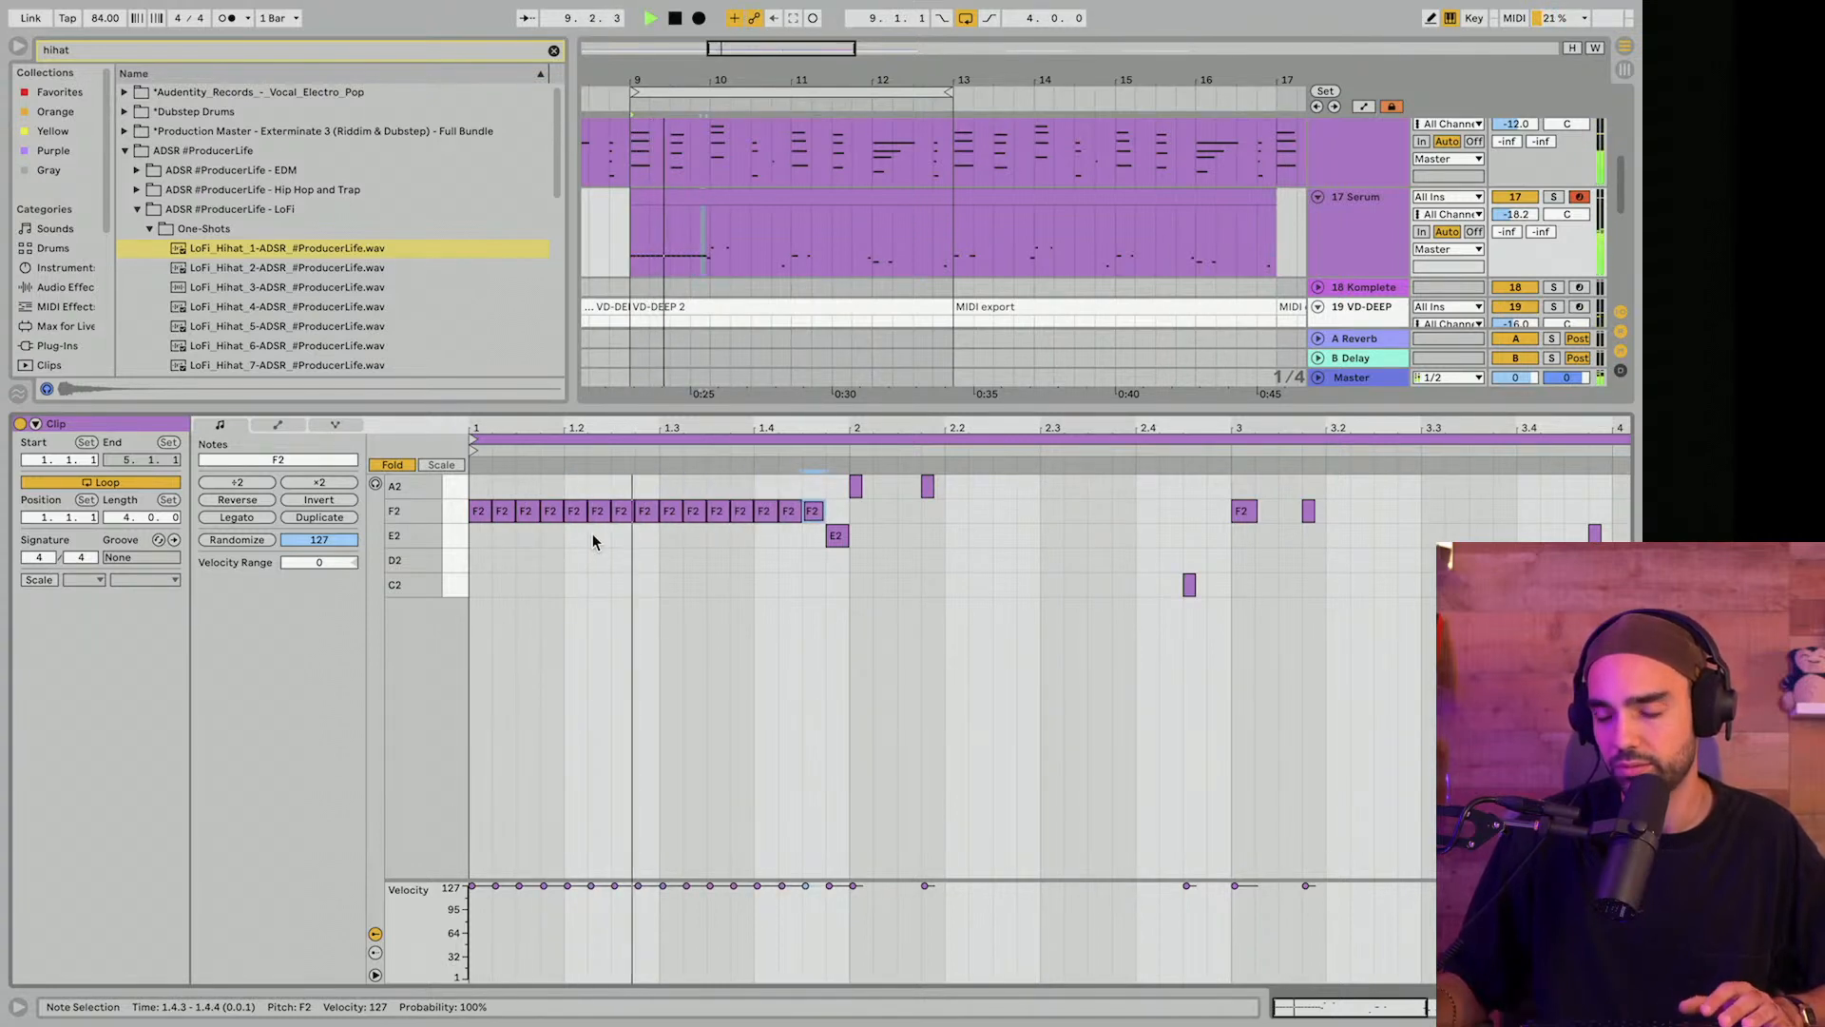
key("space")
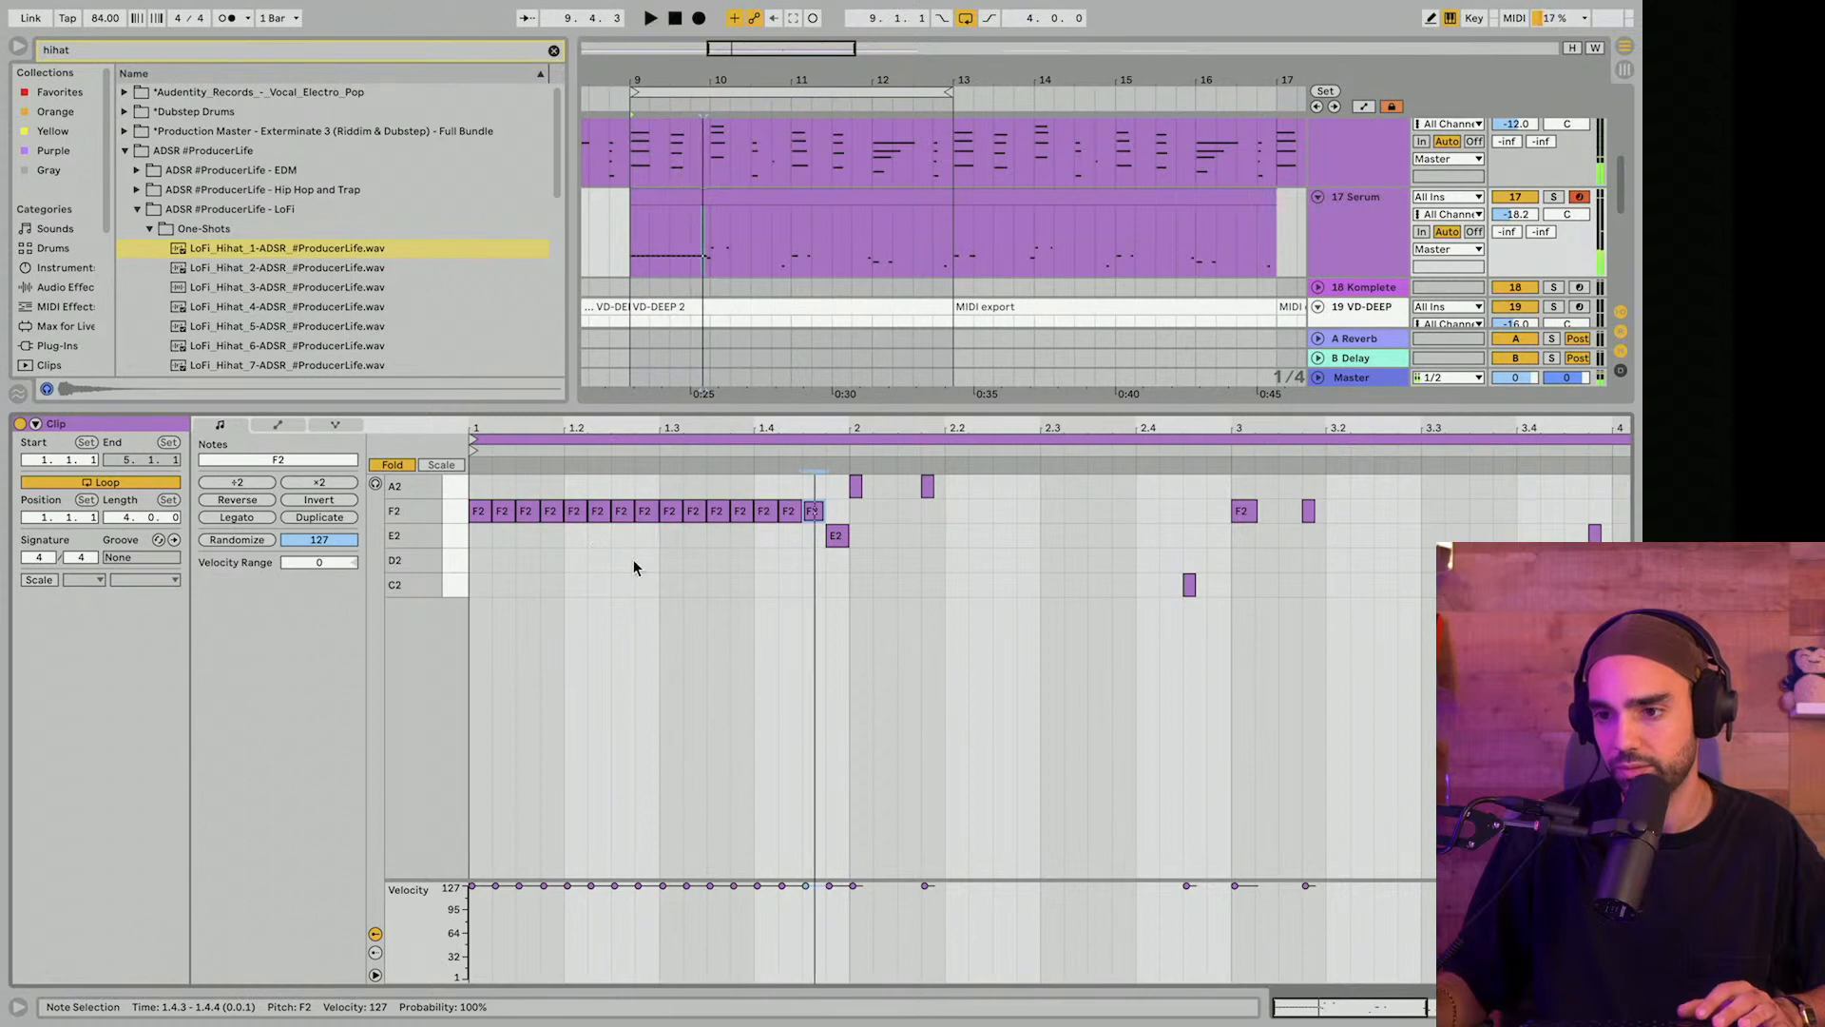
Transpose the repeated F2 notes from beat 1.3 onward to E2 and play the loop.
left_click_drag(660, 482, 809, 528)
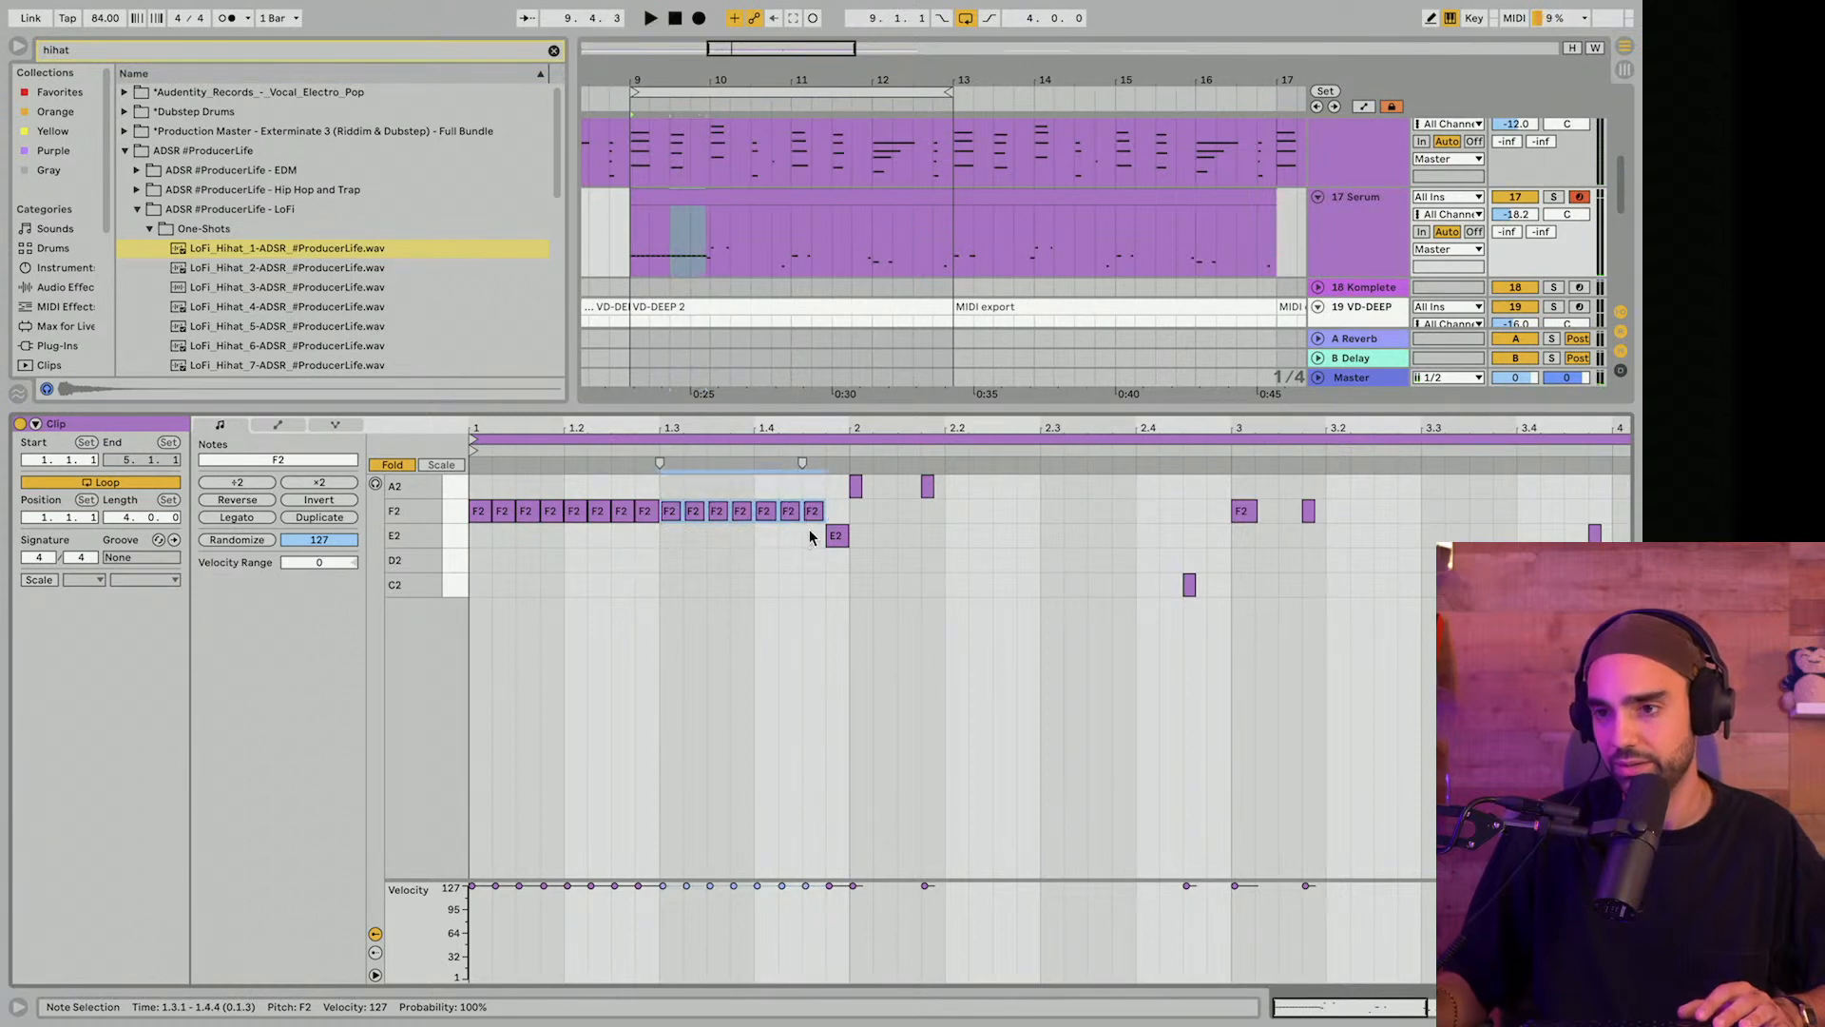
key("Down")
key("space")
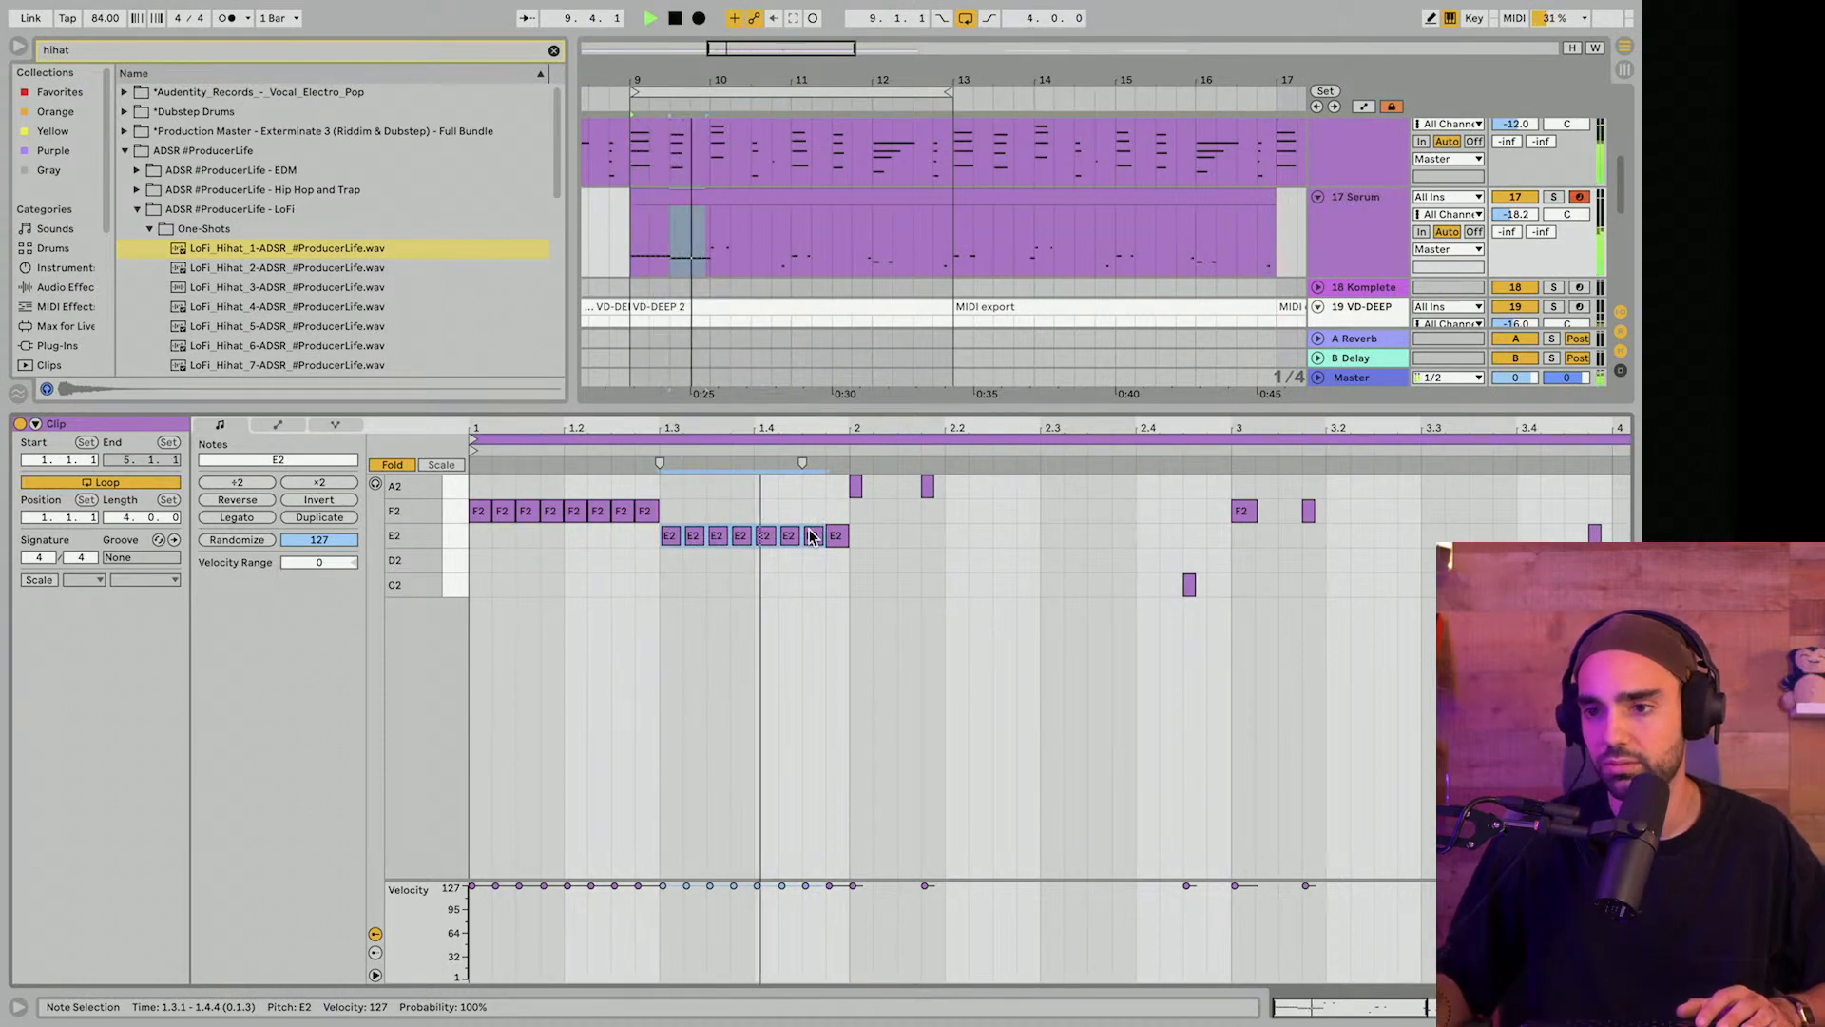
key("space")
Shorten all the repeated F2 and E2 notes in bar 1 to about half their length and play the loop.
left_click_drag(822, 510, 466, 561)
right_click(541, 485)
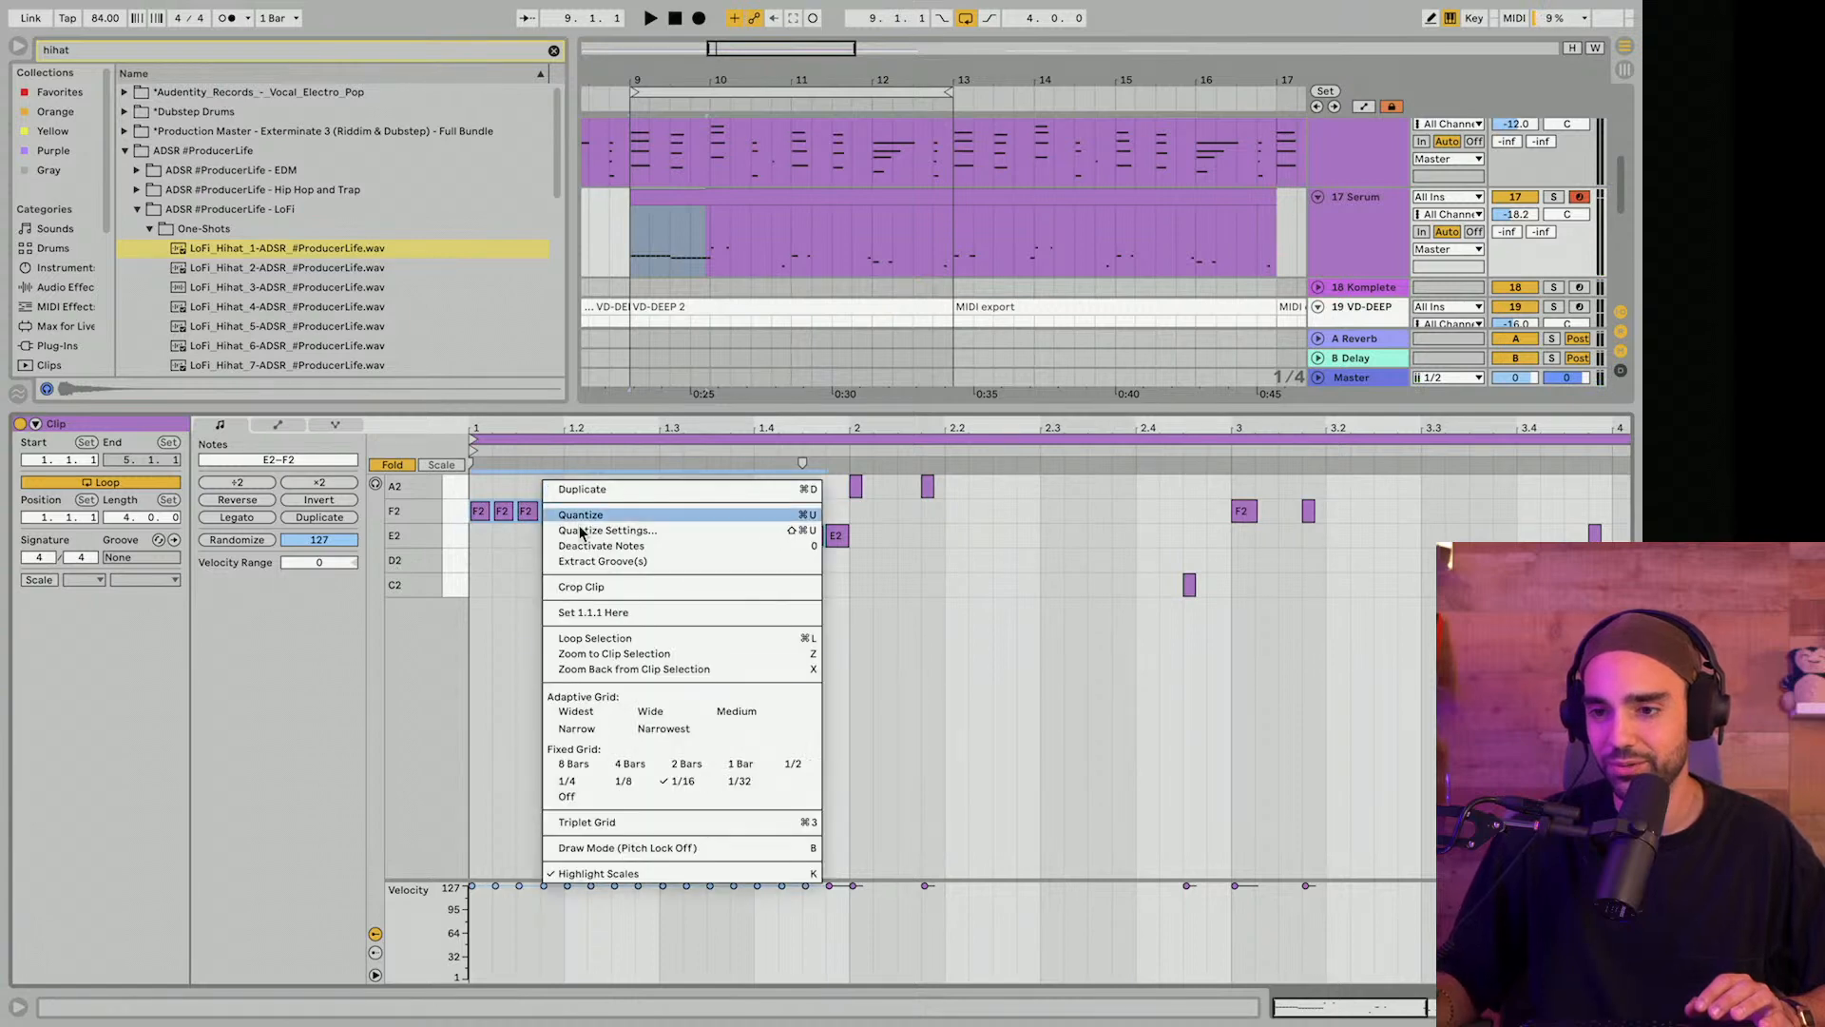
left_click(728, 795)
left_click_drag(488, 518, 478, 519)
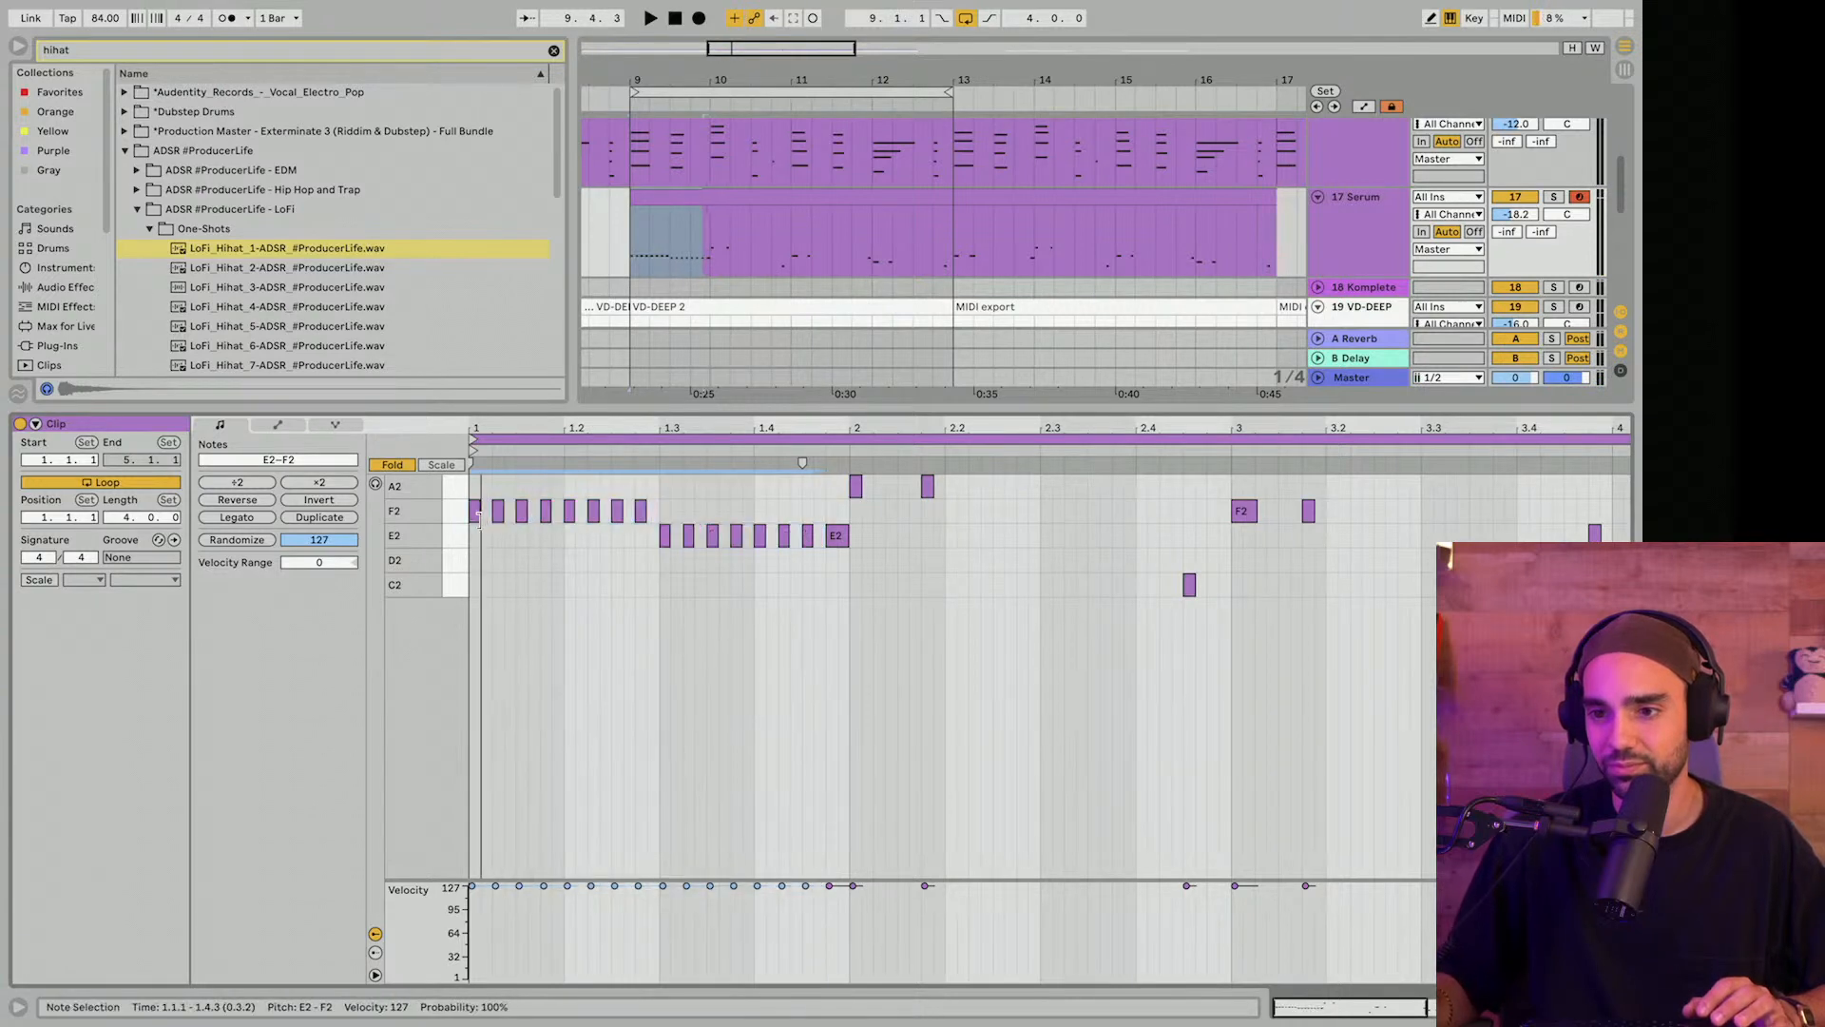
key("space")
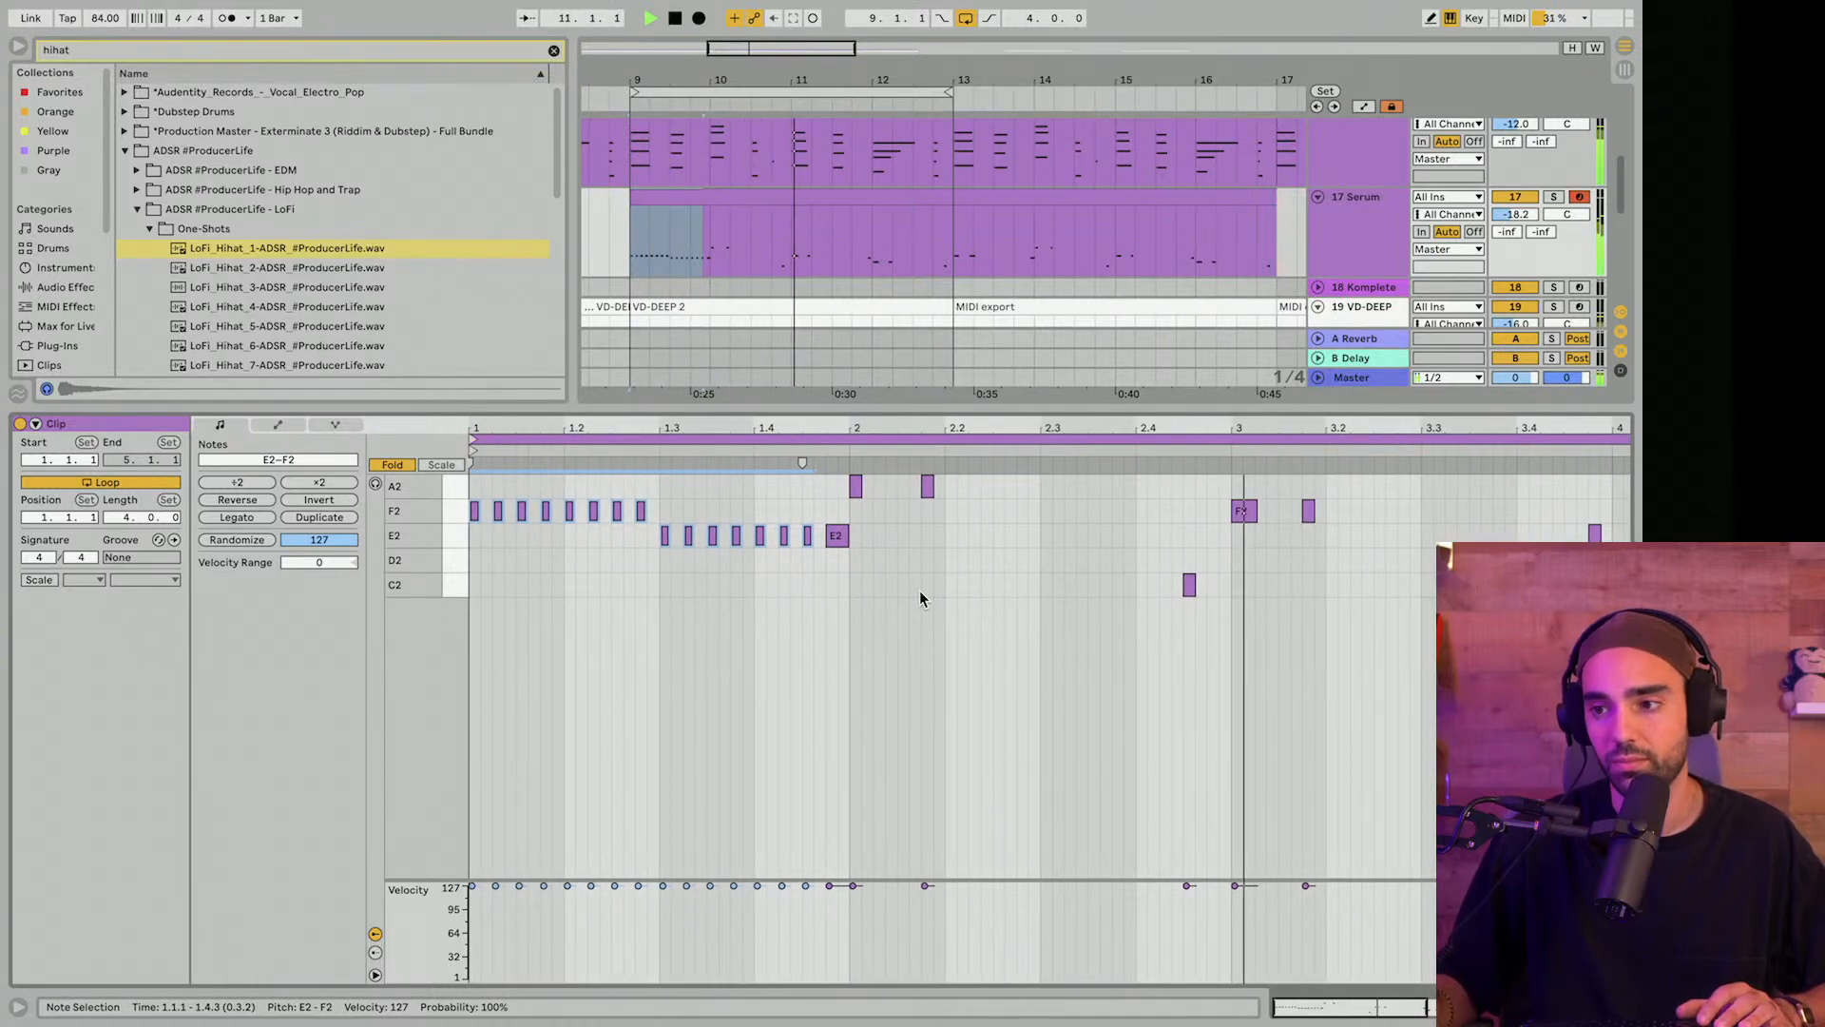
key("space")
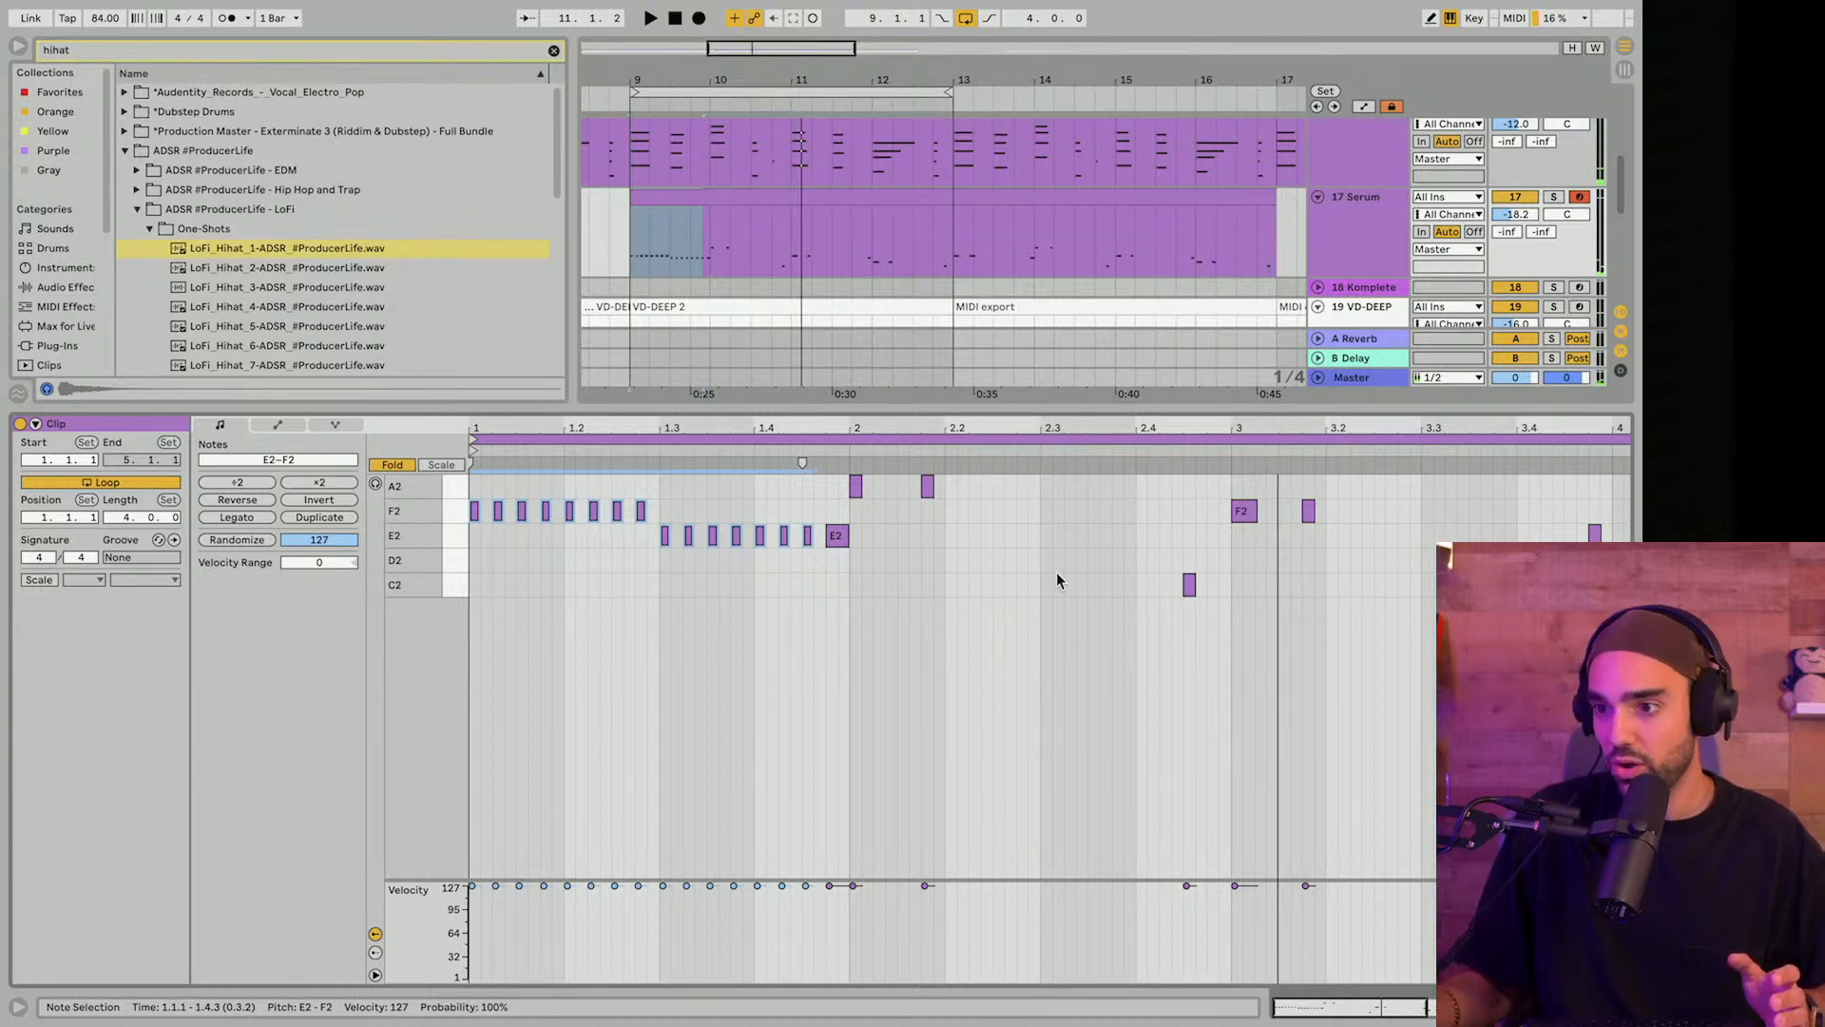
Copy the clip's bar 1 note pattern over bar 3 and play the loop.
left_click_drag(790, 592, 827, 653)
left_click(1230, 567)
key("ctrl+v")
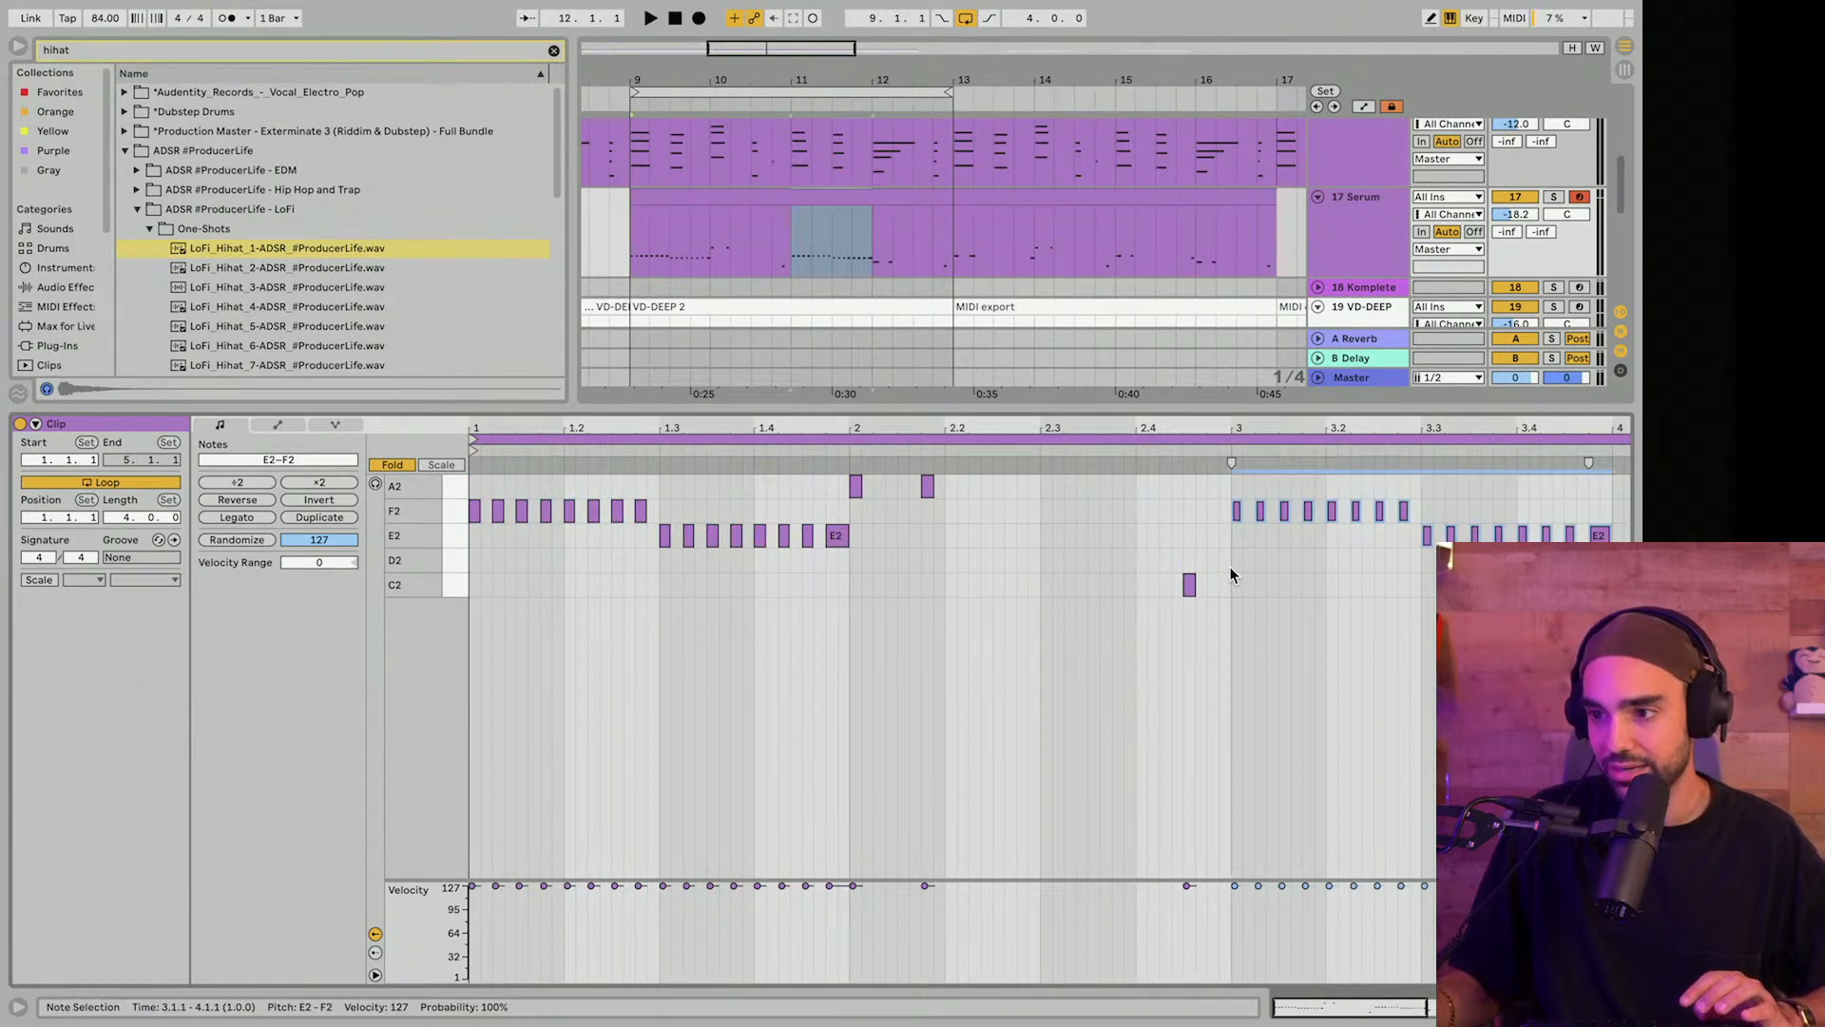
left_click_drag(1192, 423, 1192, 395)
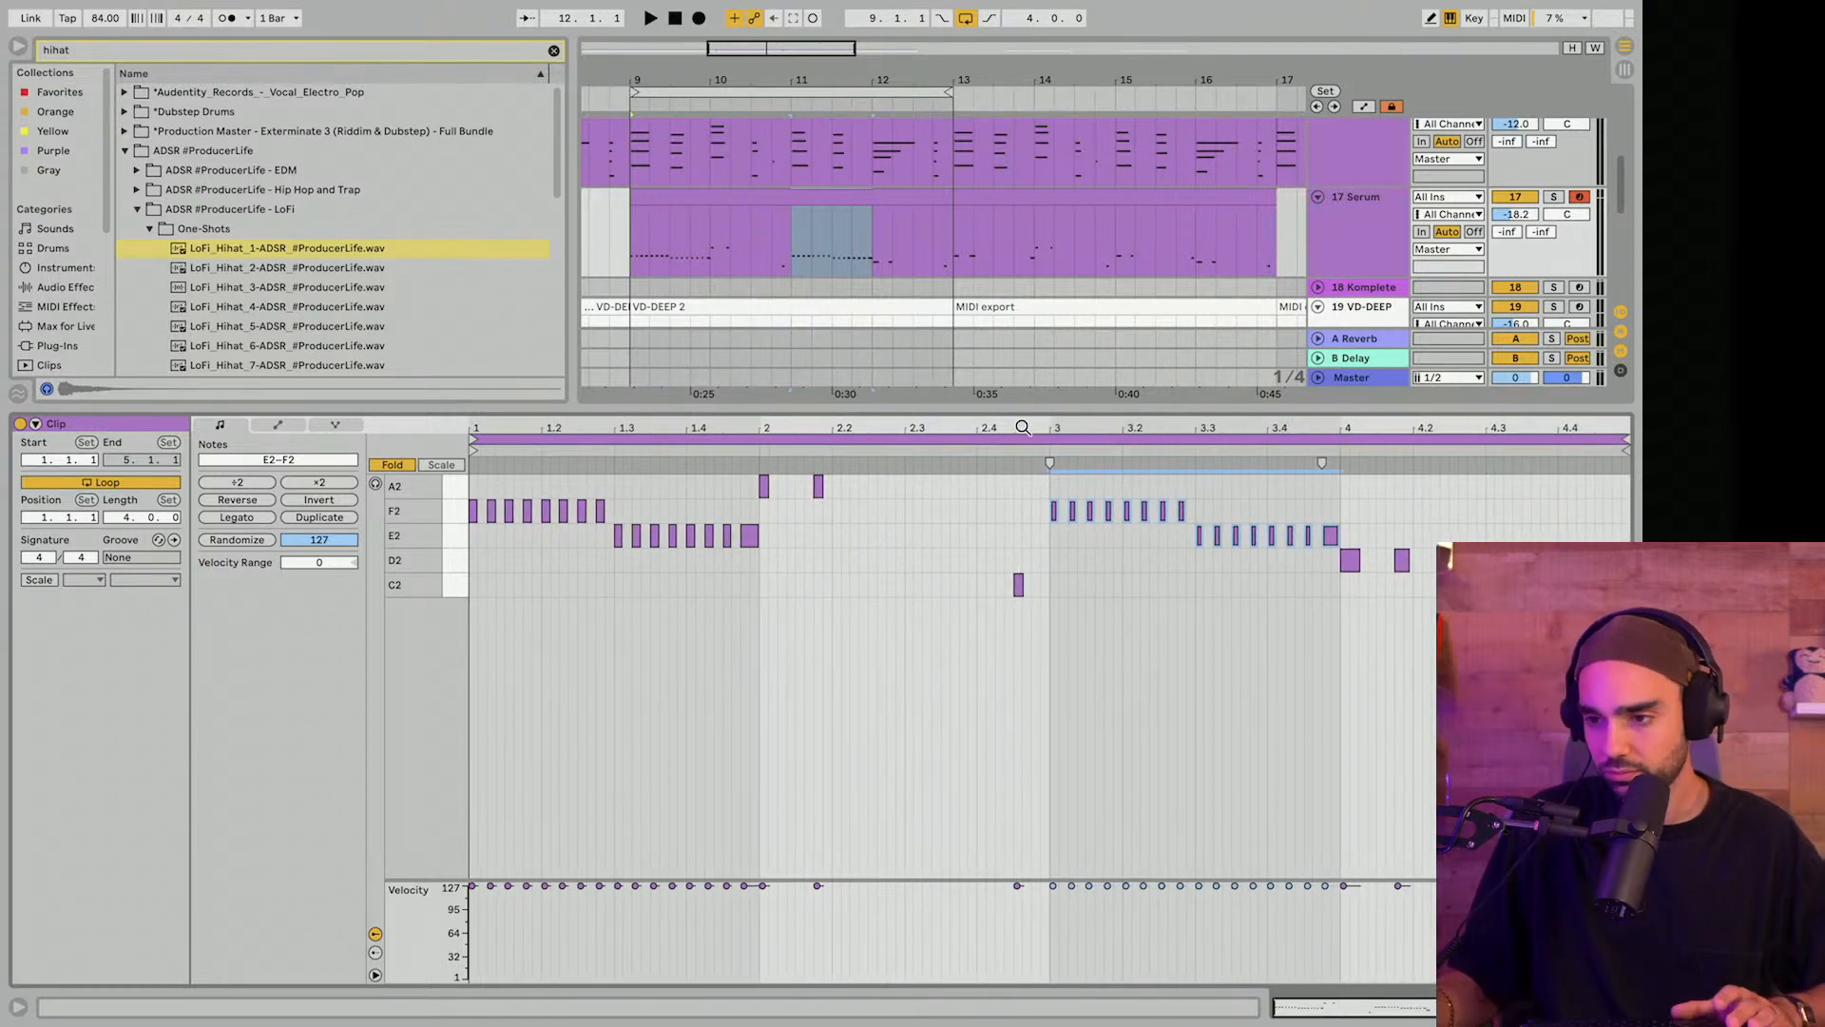
key("space")
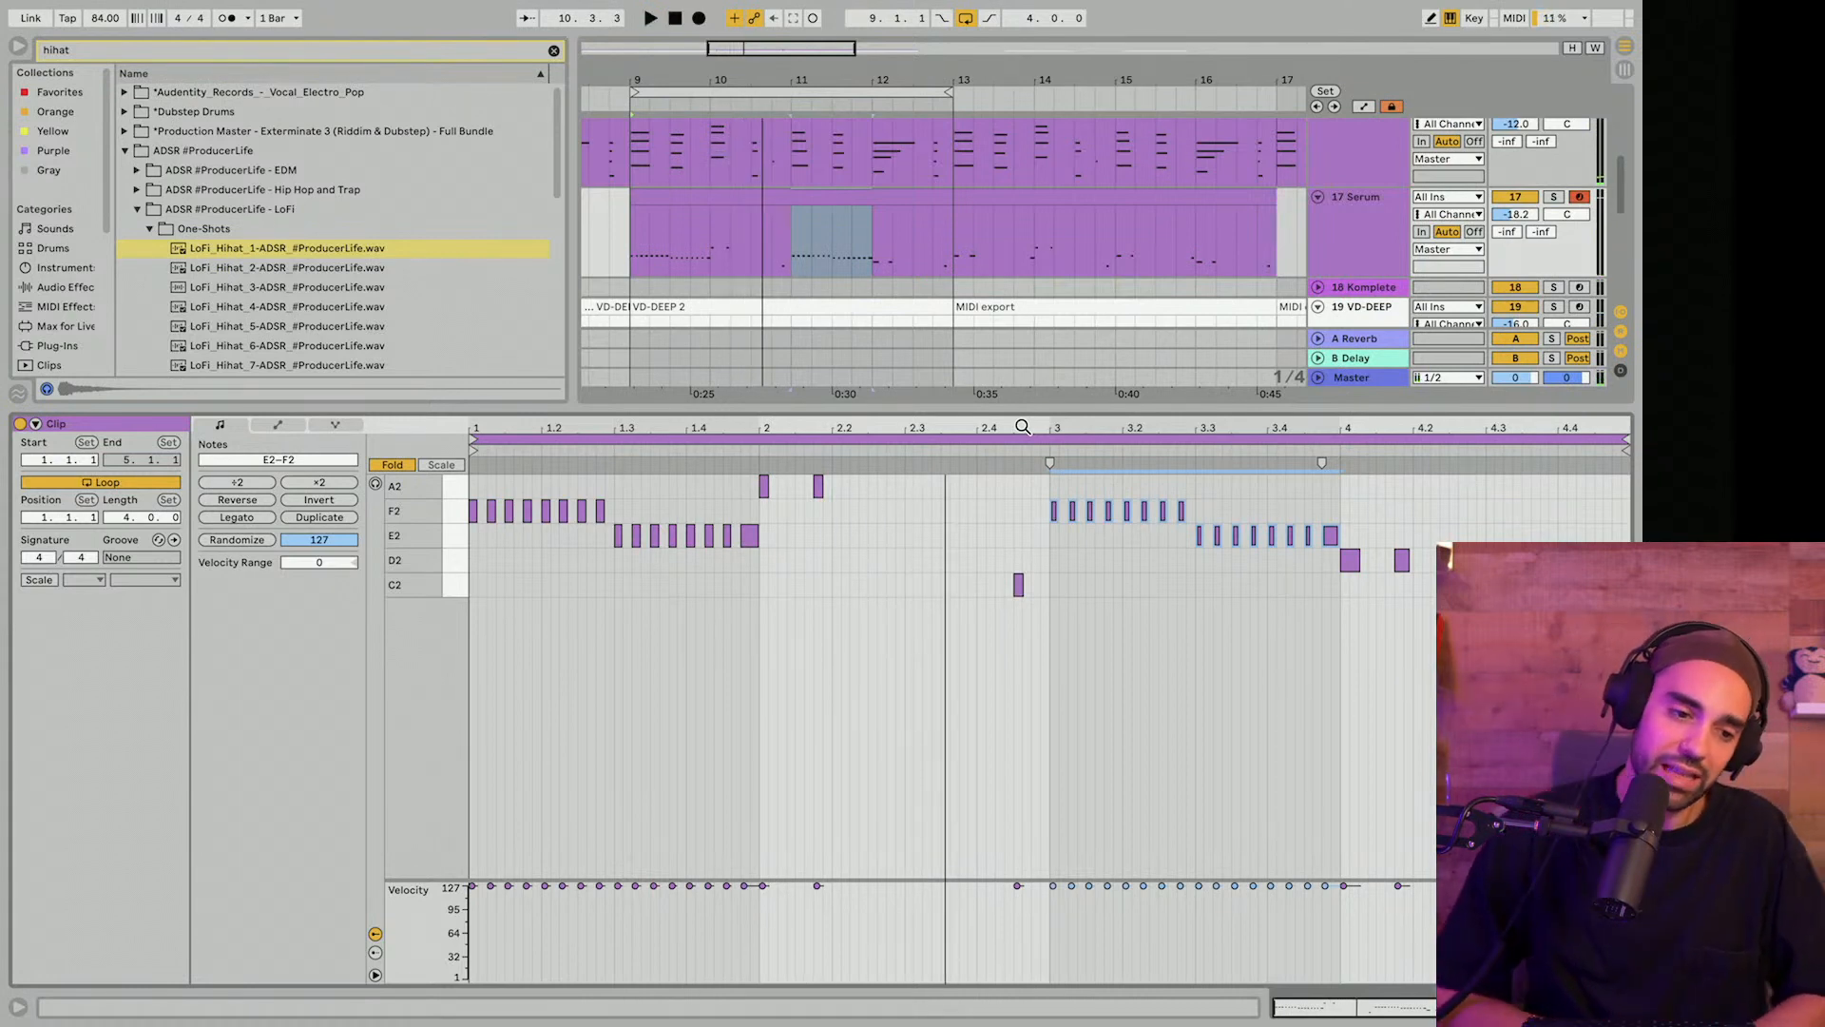
key("space")
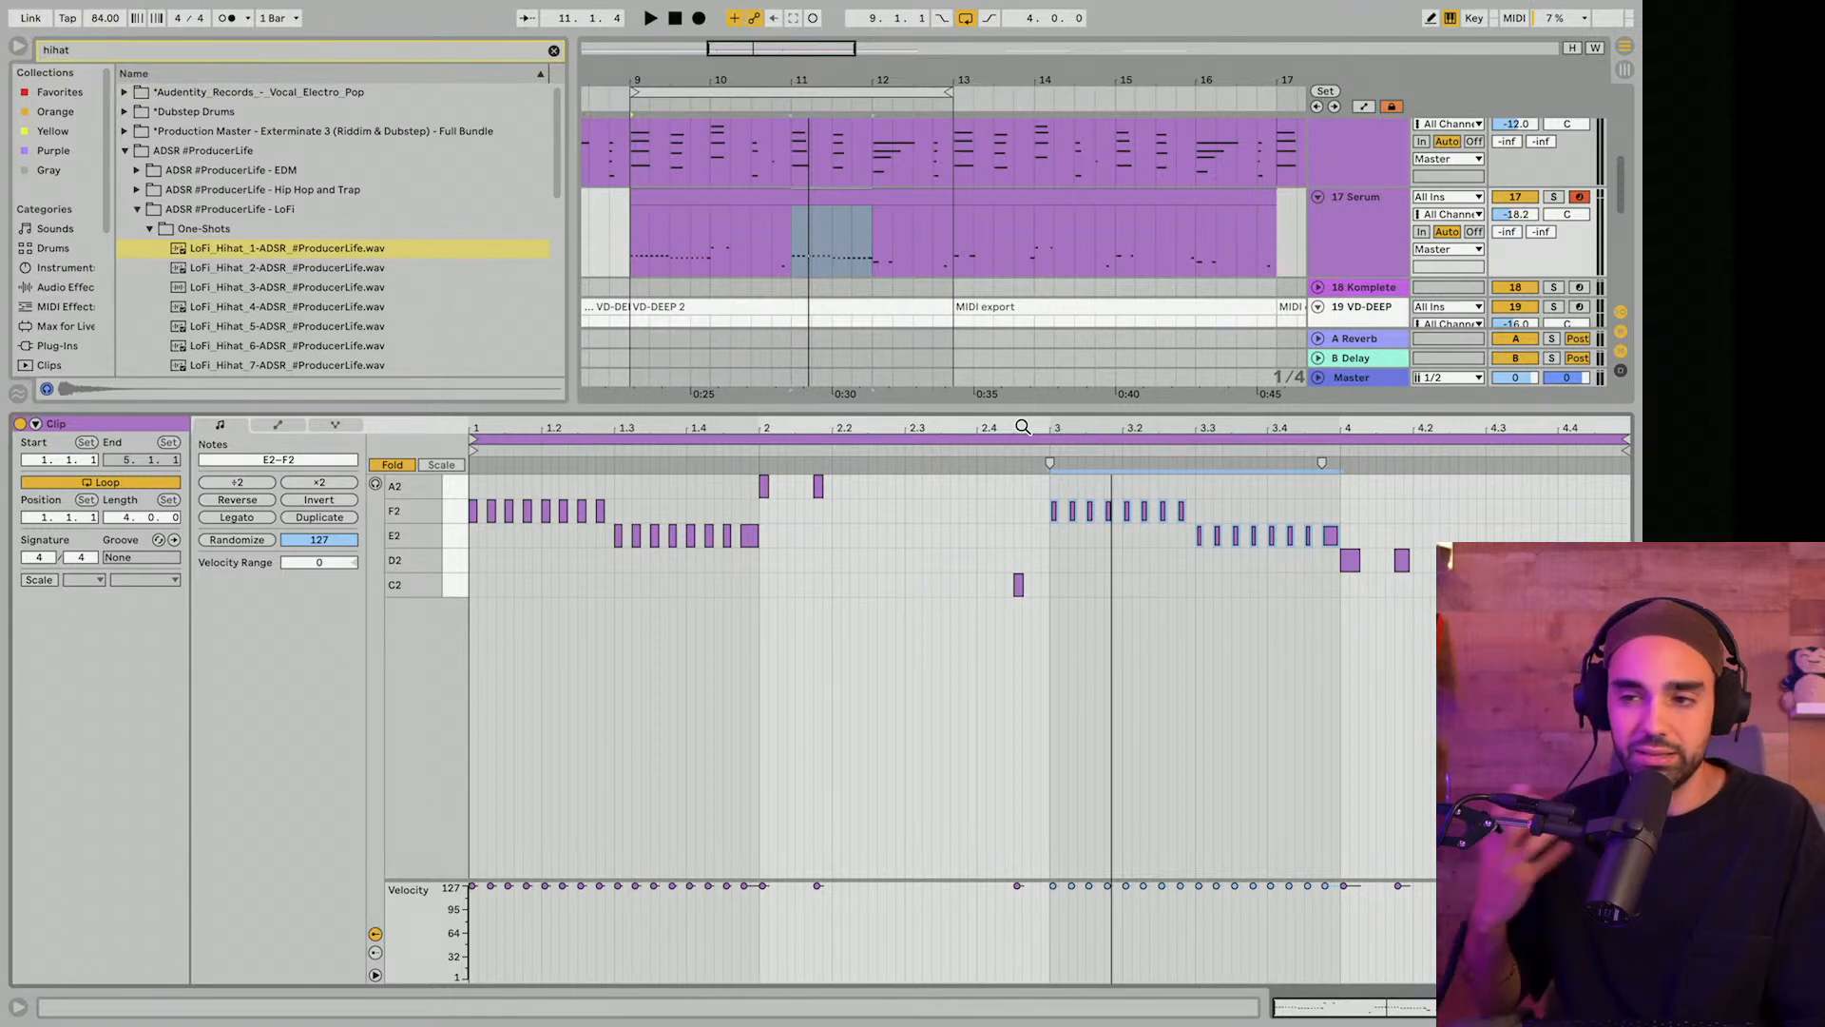
key("space")
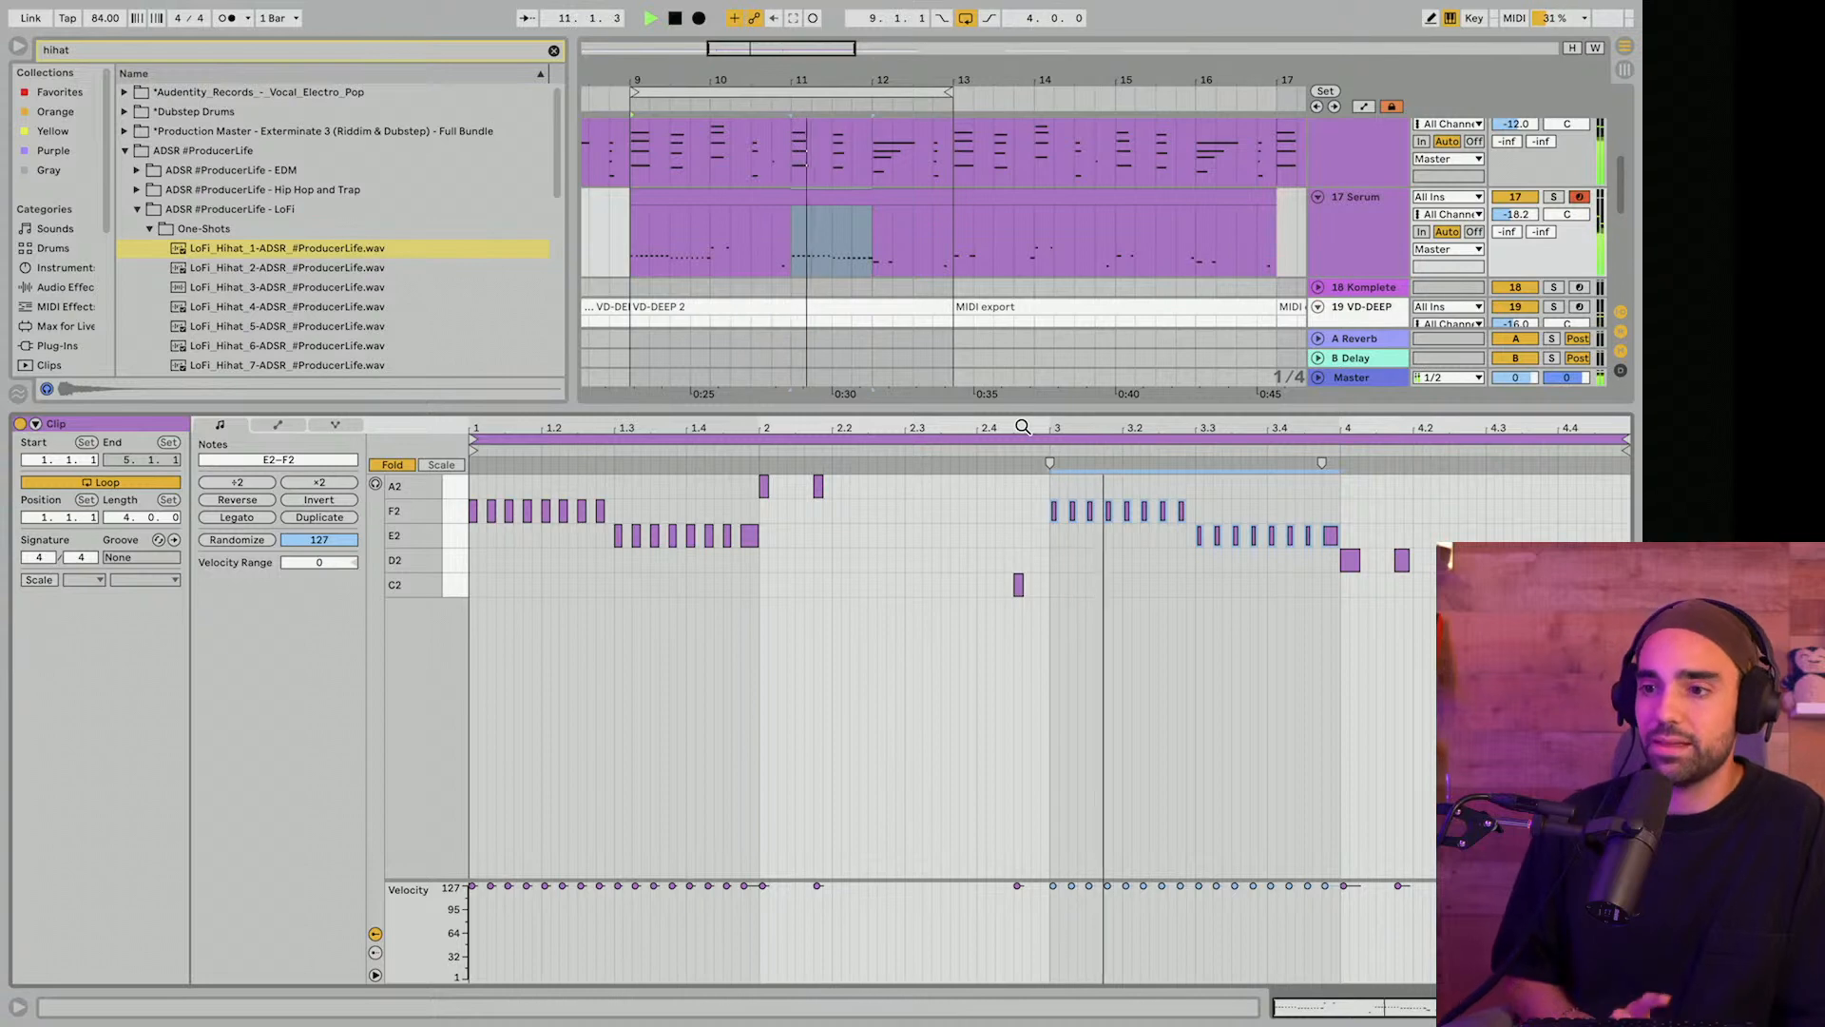
Play the bars 9 to 12 loop with the Serum bass line and enlarge the arrangement area above the note editor.
key("space")
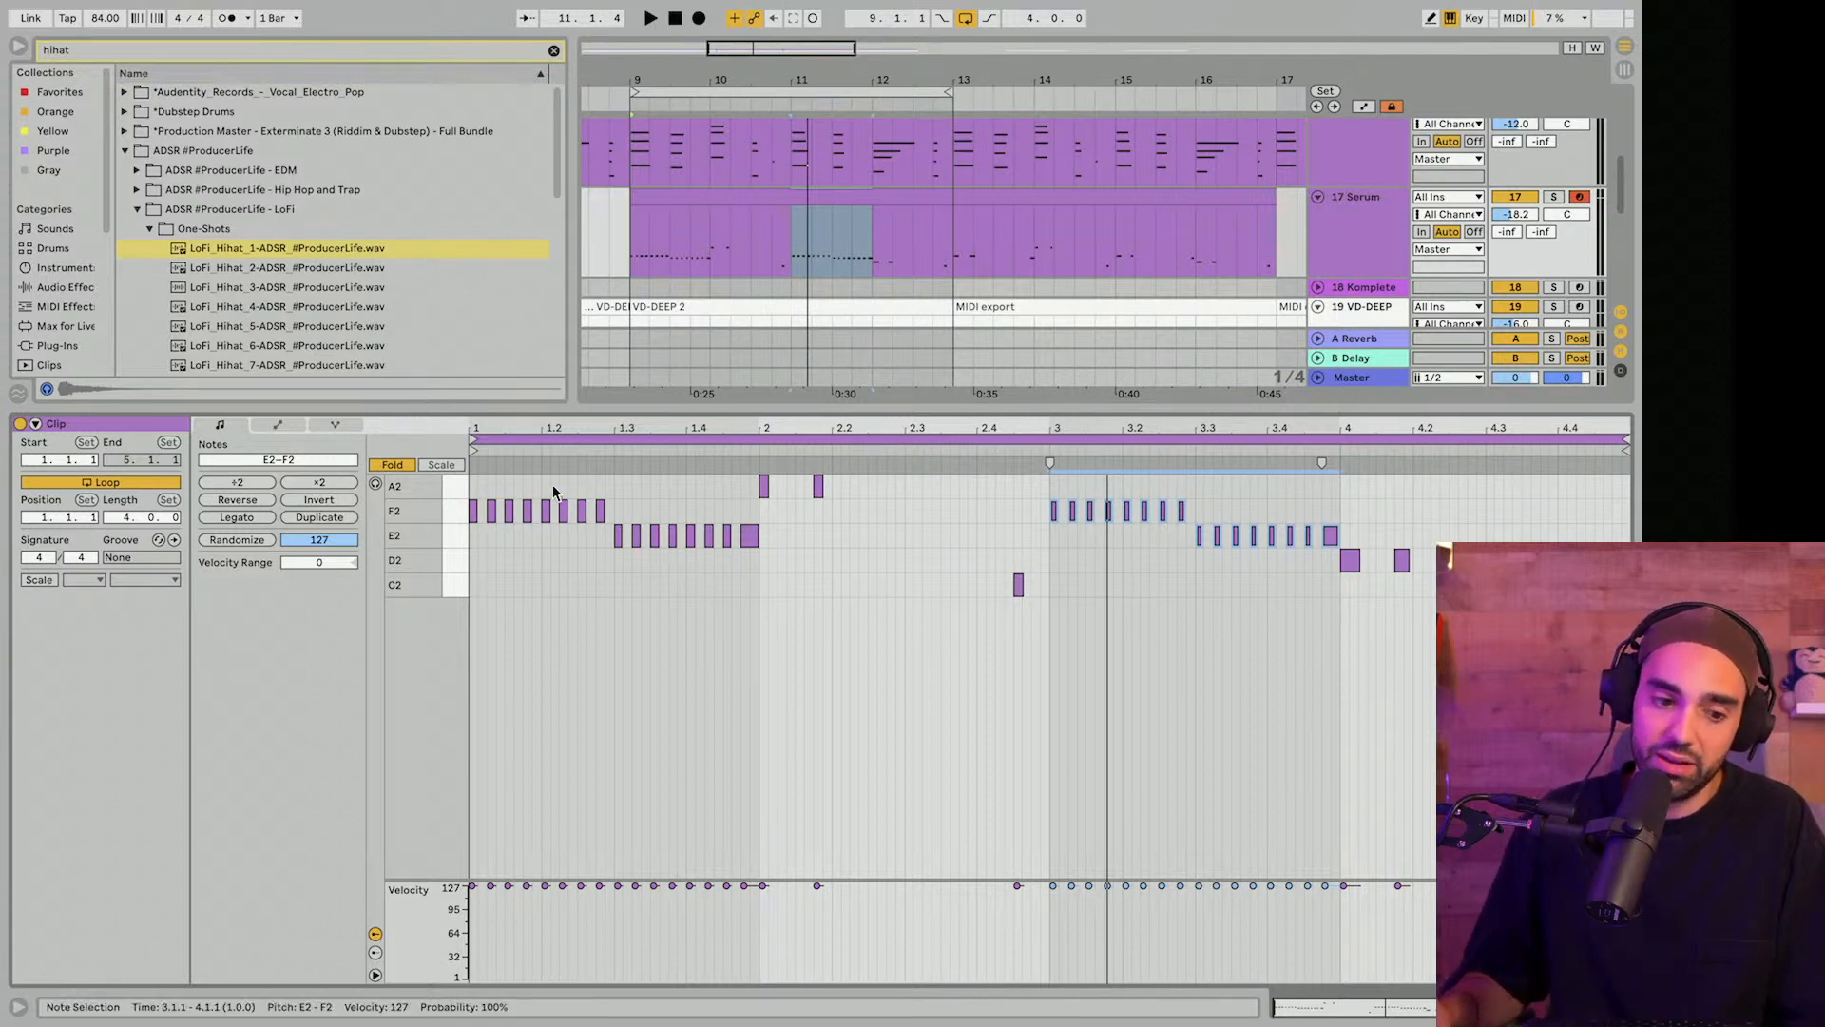
key("space")
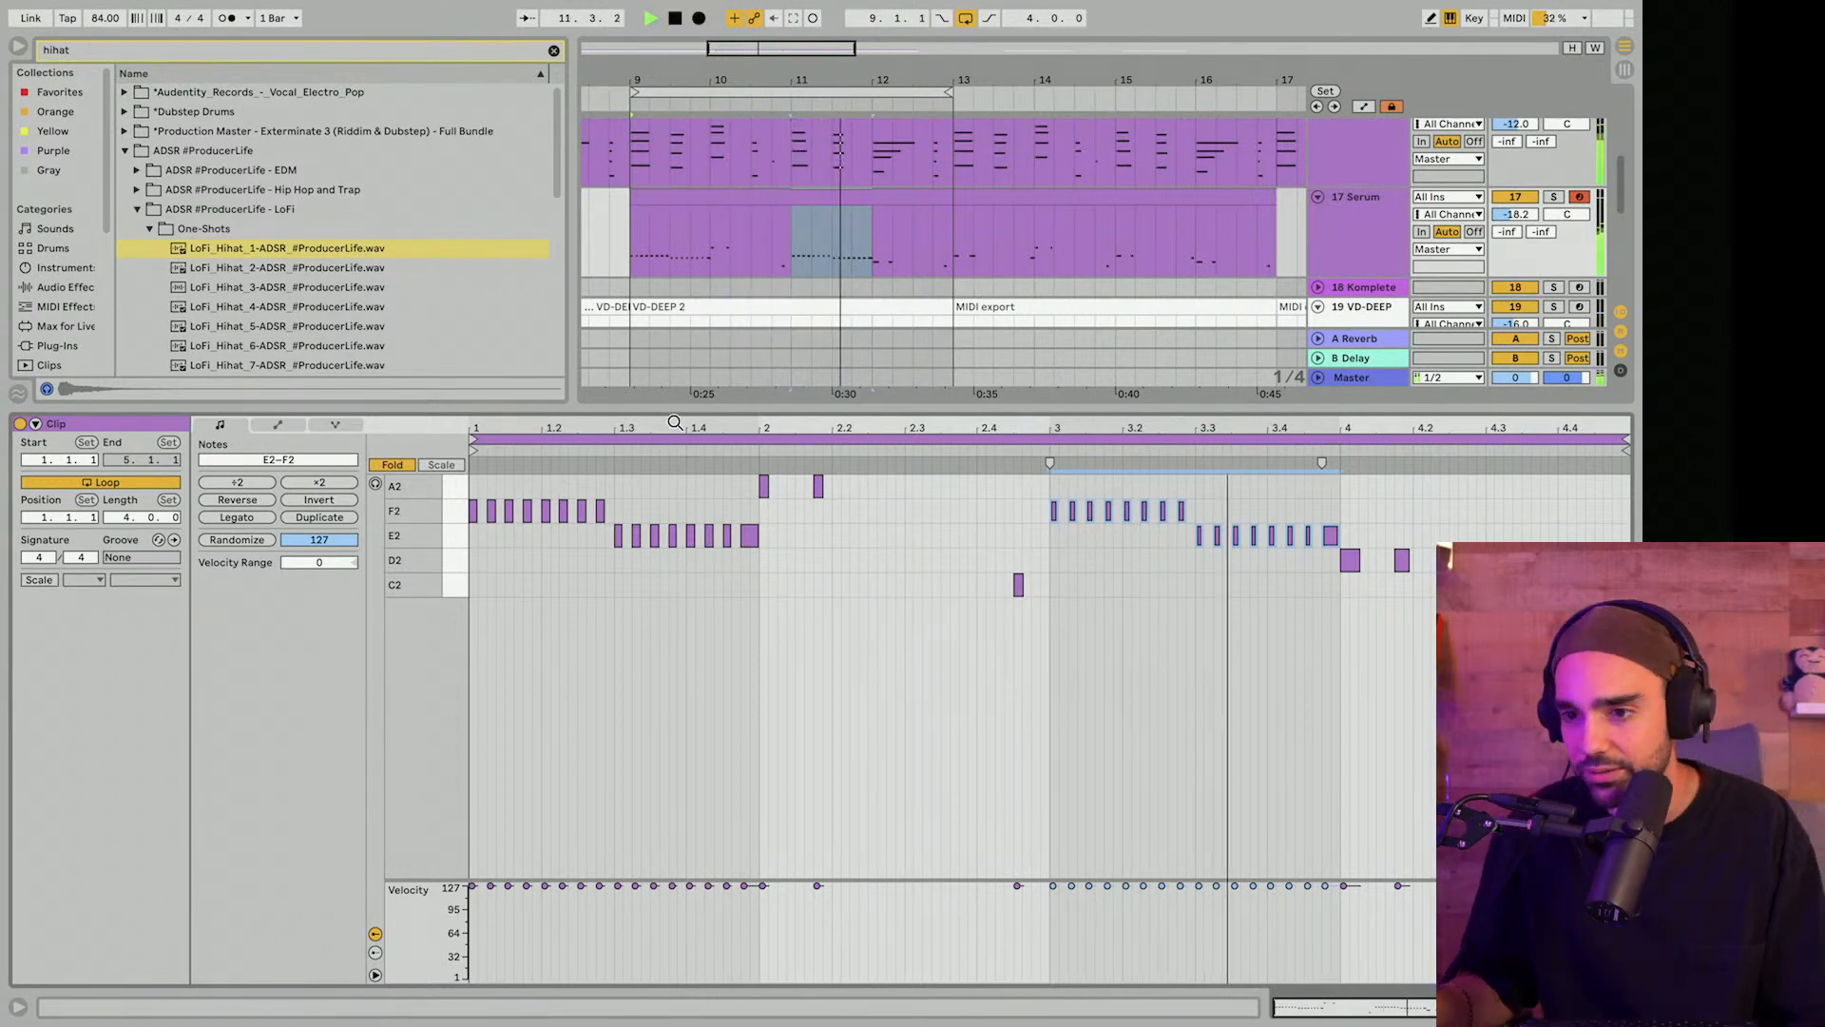
left_click_drag(681, 409, 703, 547)
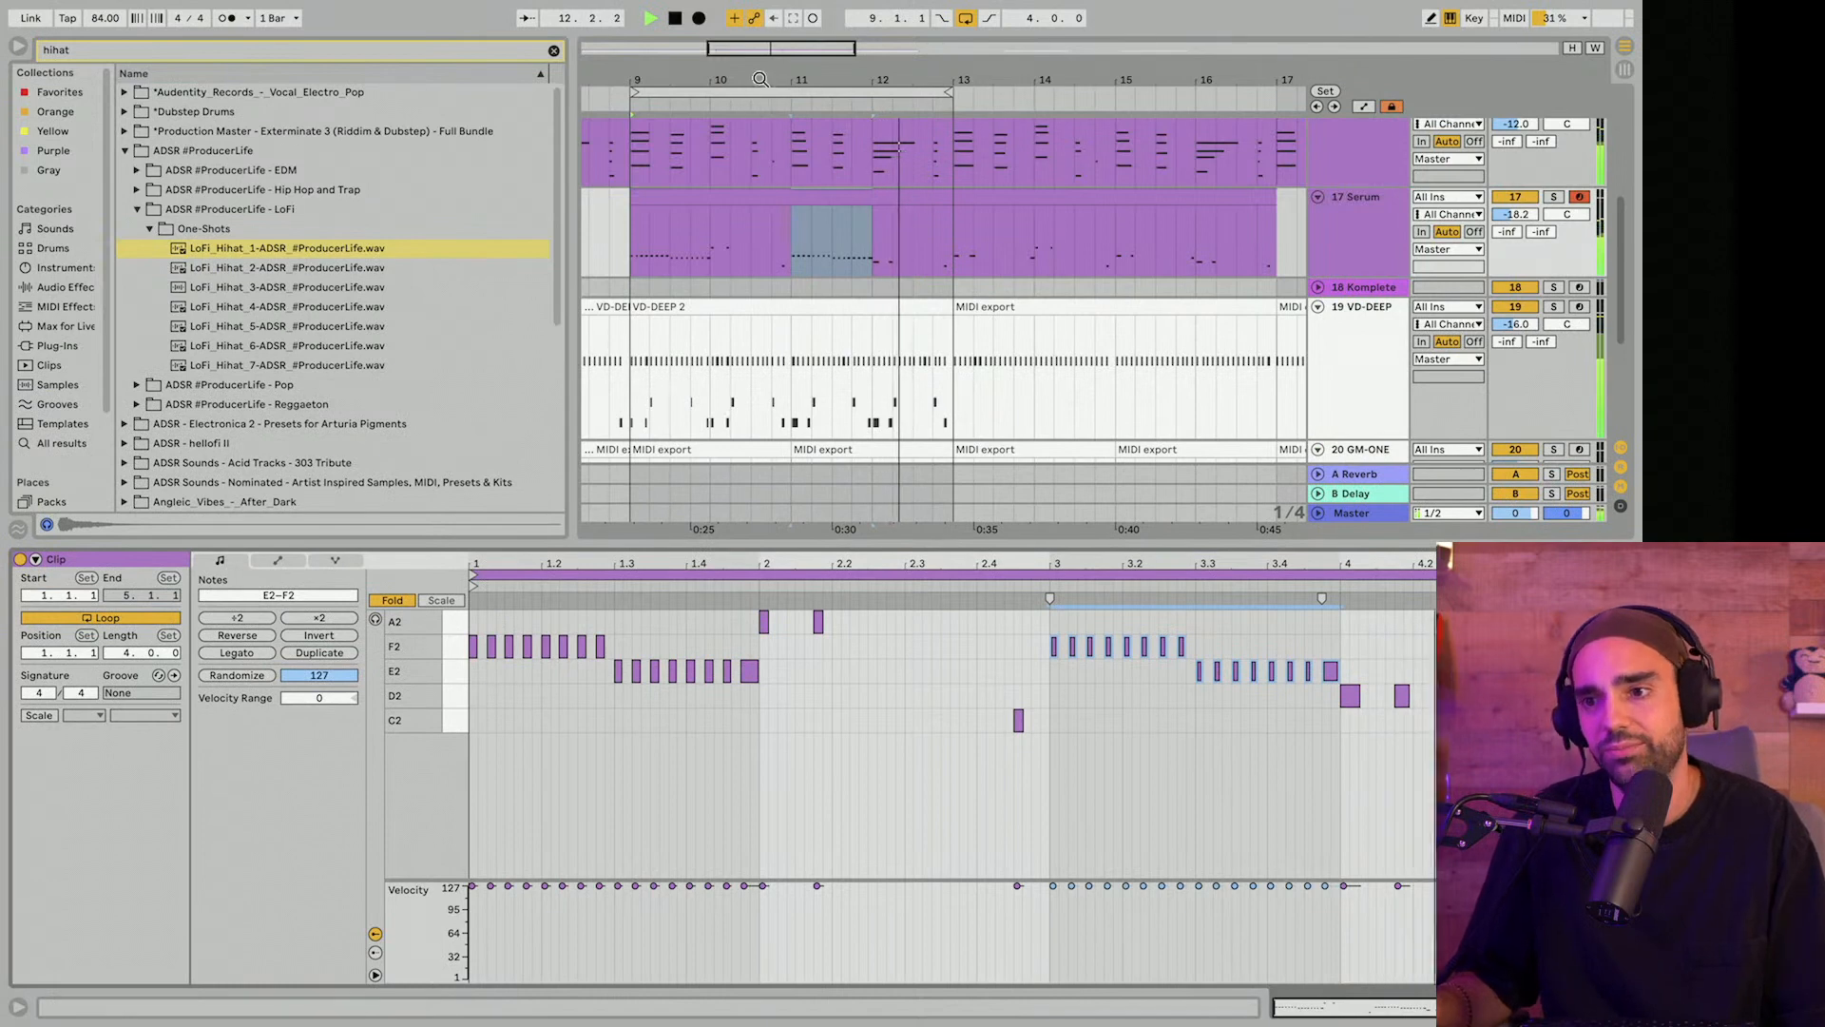
left_click_drag(760, 77, 759, 47)
key("space")
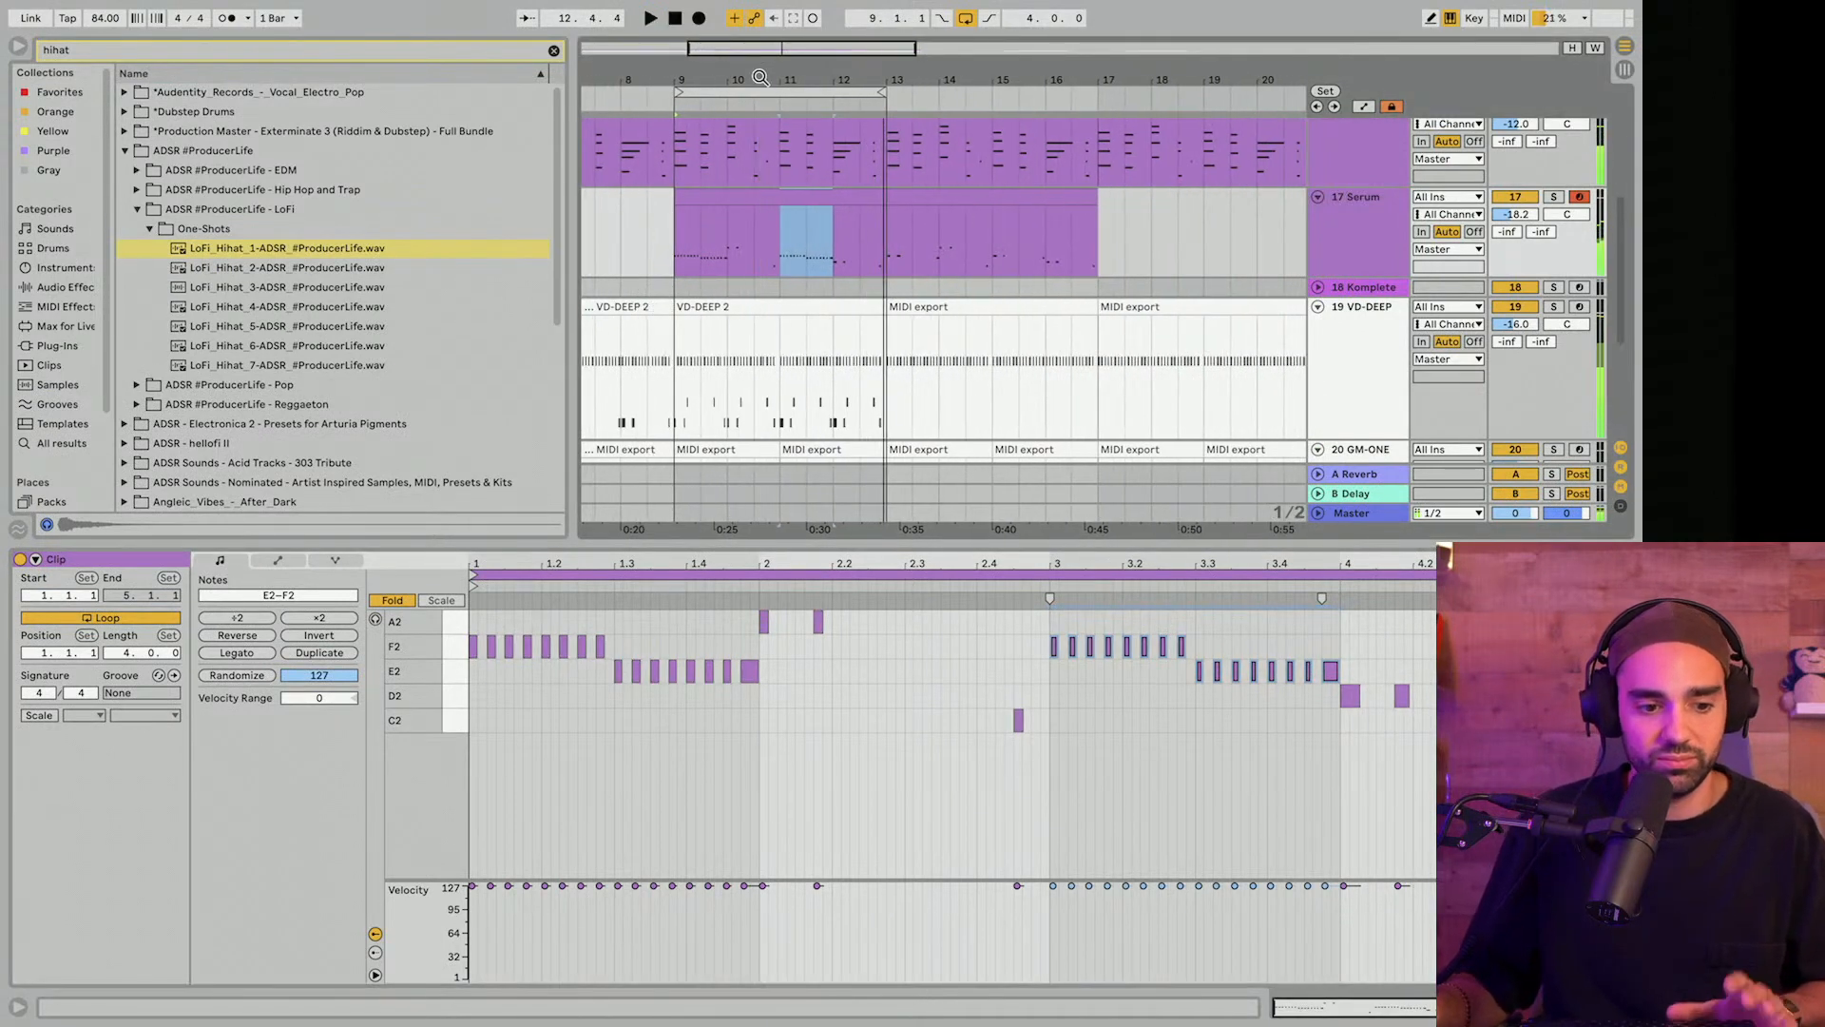
Copy the track 17 Serum bass clip from bar 9 to bar 1, and play the loop over bars 1 to 4.
scroll(766, 262, "left", 2)
scroll(767, 264, "up", 1)
scroll(766, 269, "left", 3)
scroll(766, 269, "up", 1)
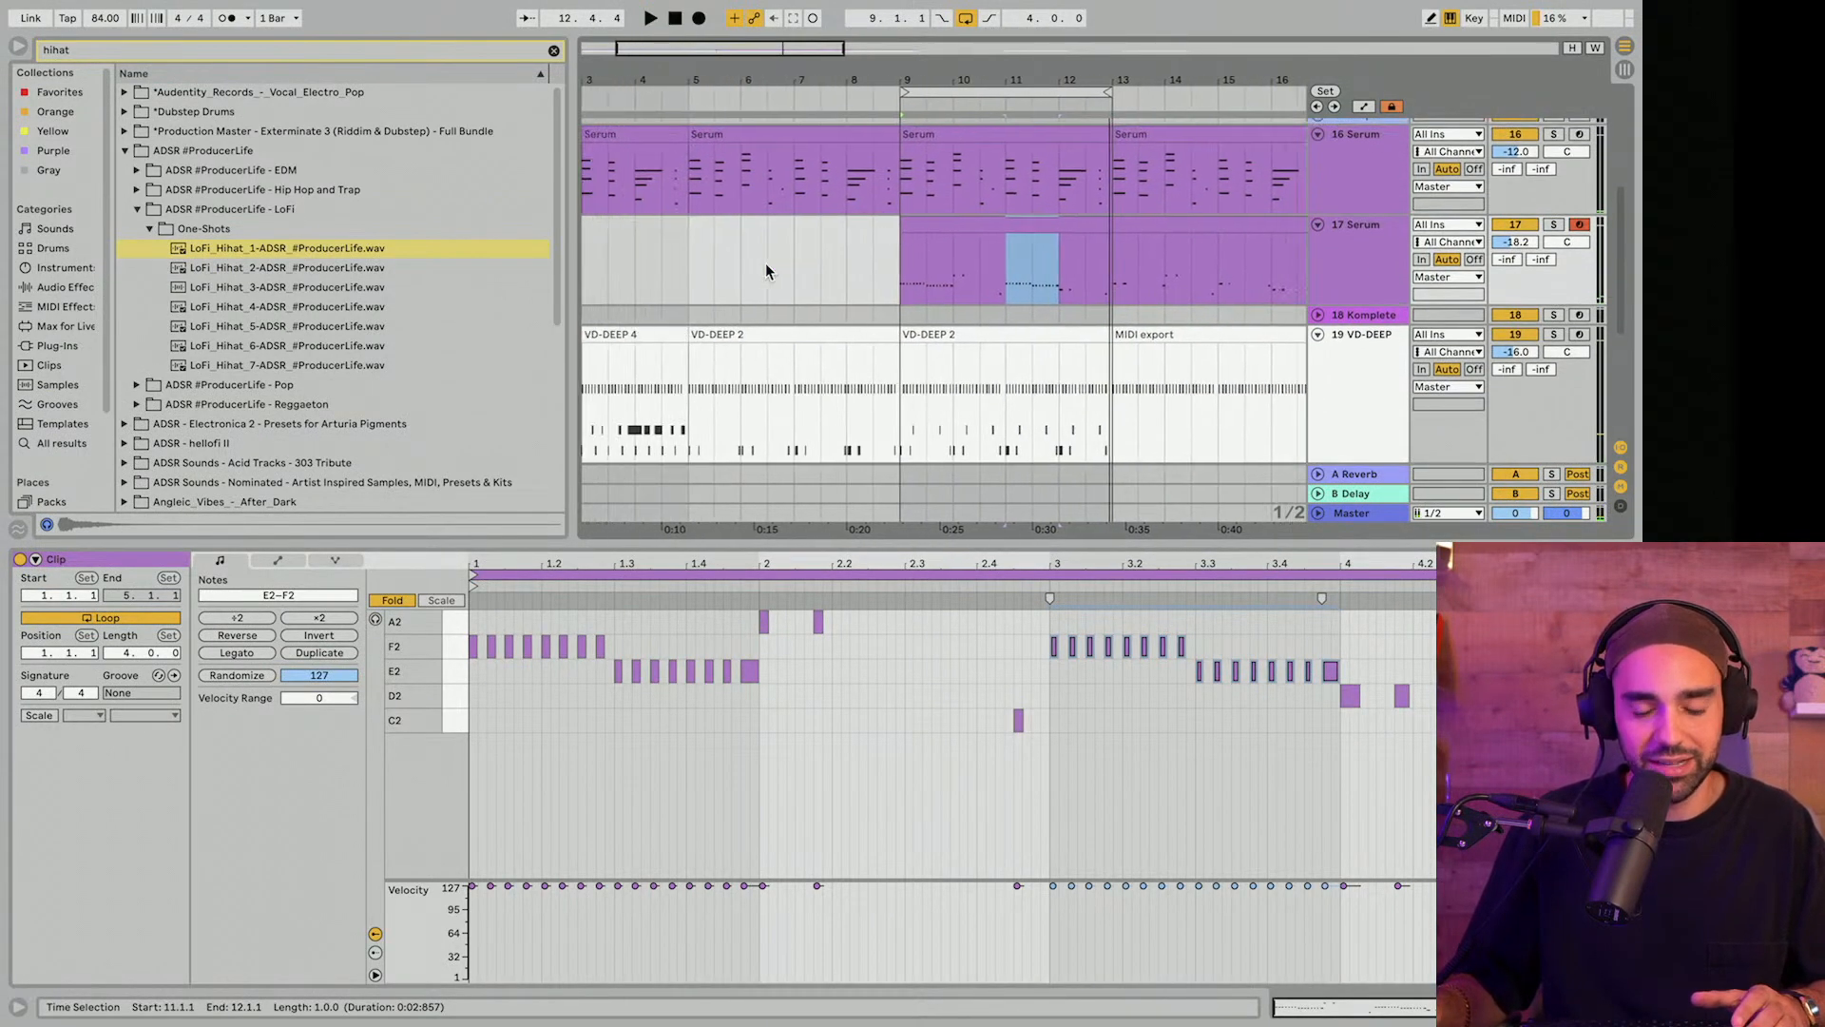
left_click(1043, 226)
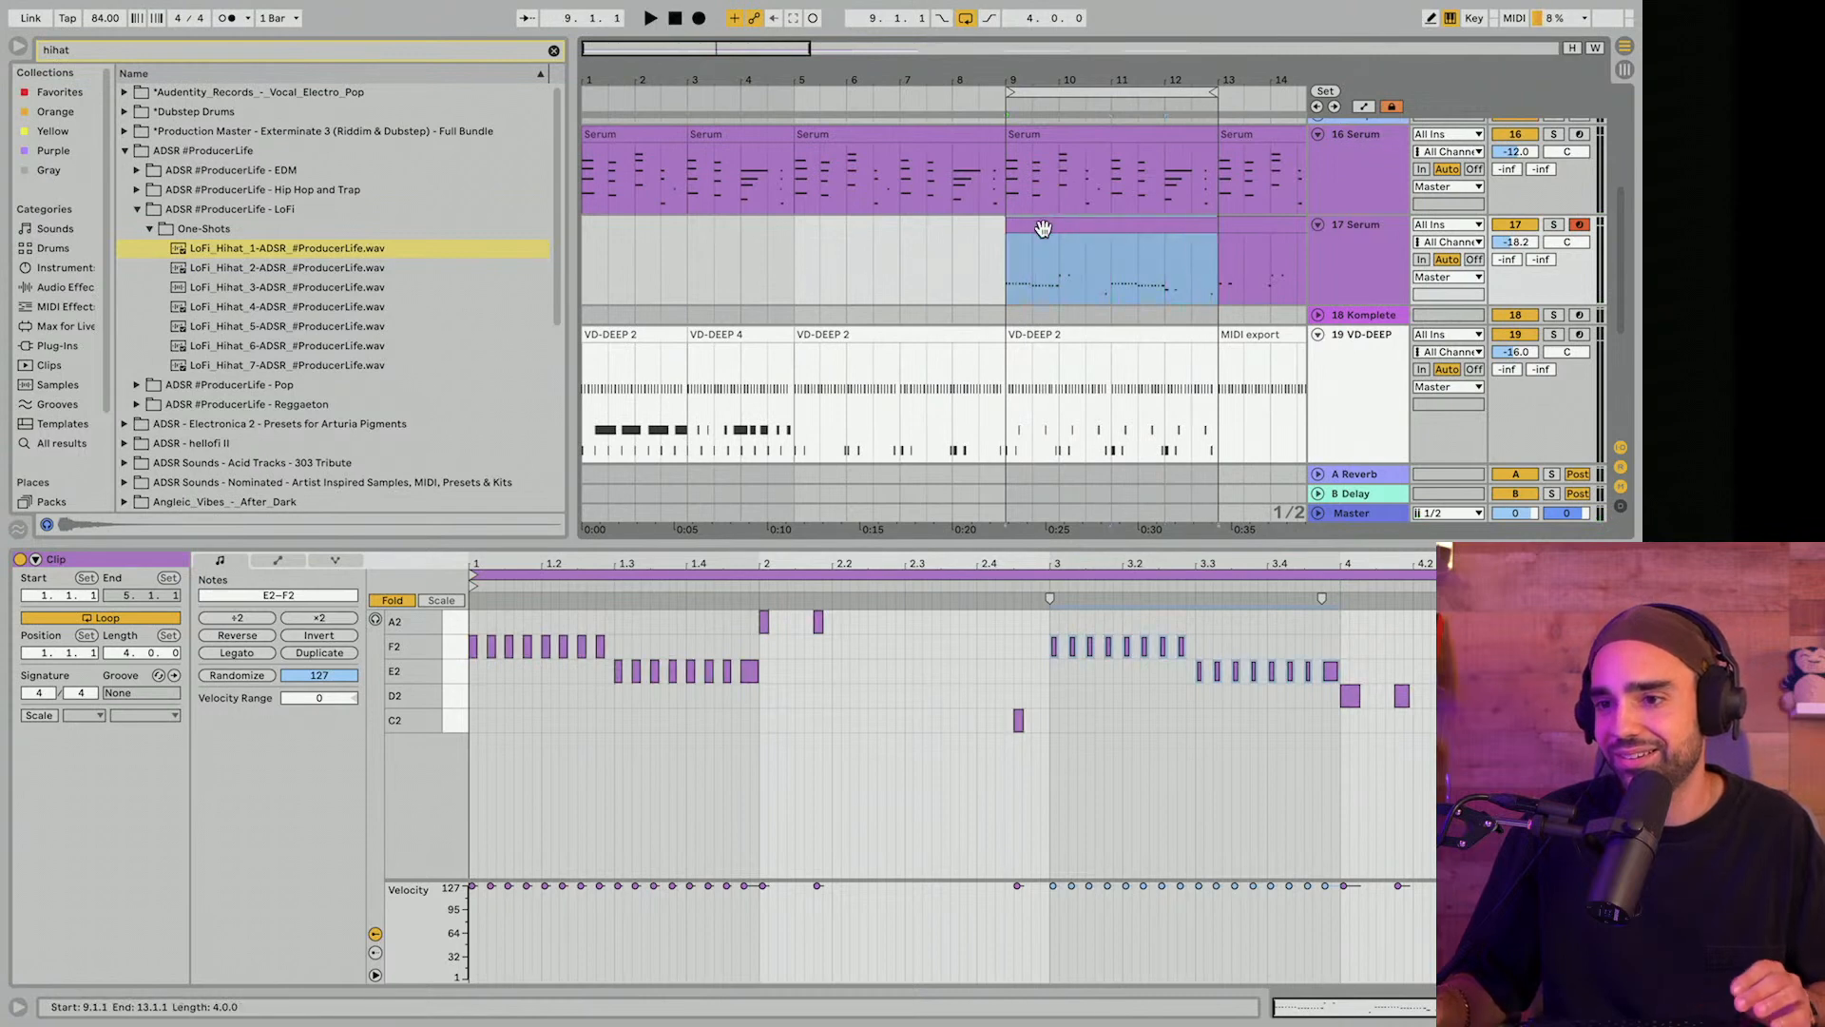
left_click_drag(1043, 228, 619, 246)
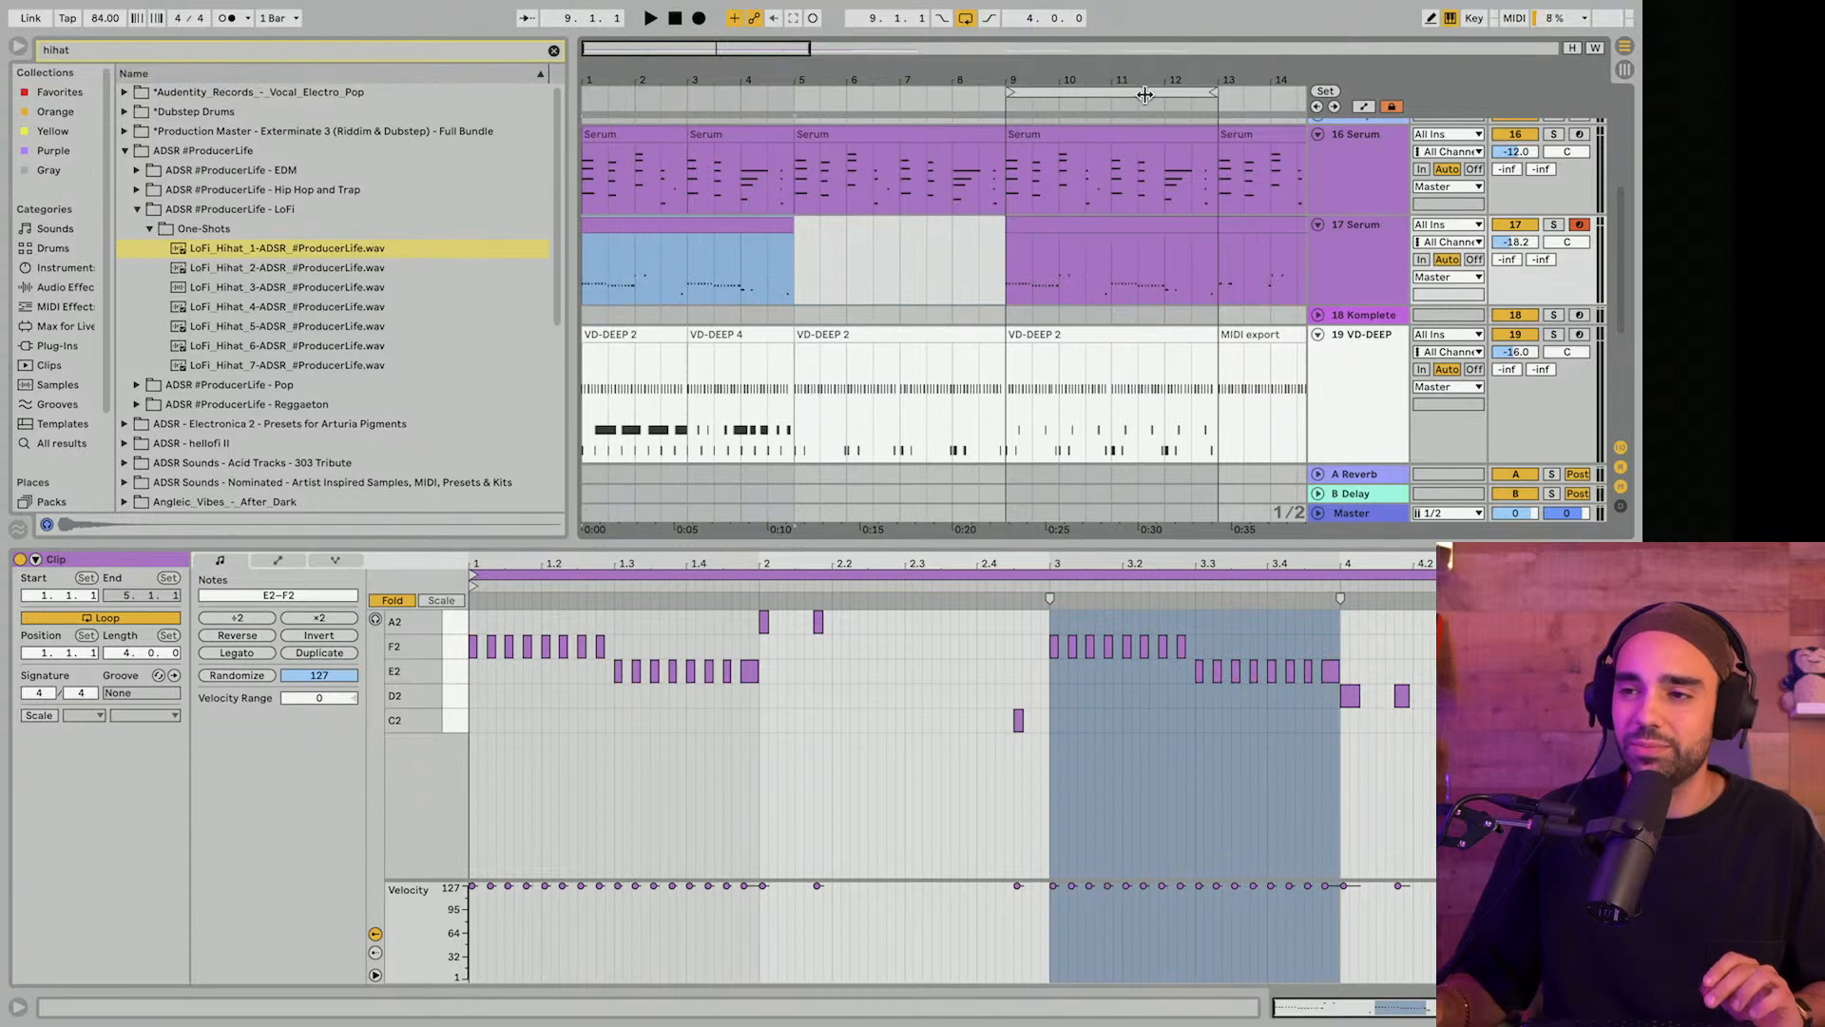
left_click_drag(1146, 95, 697, 110)
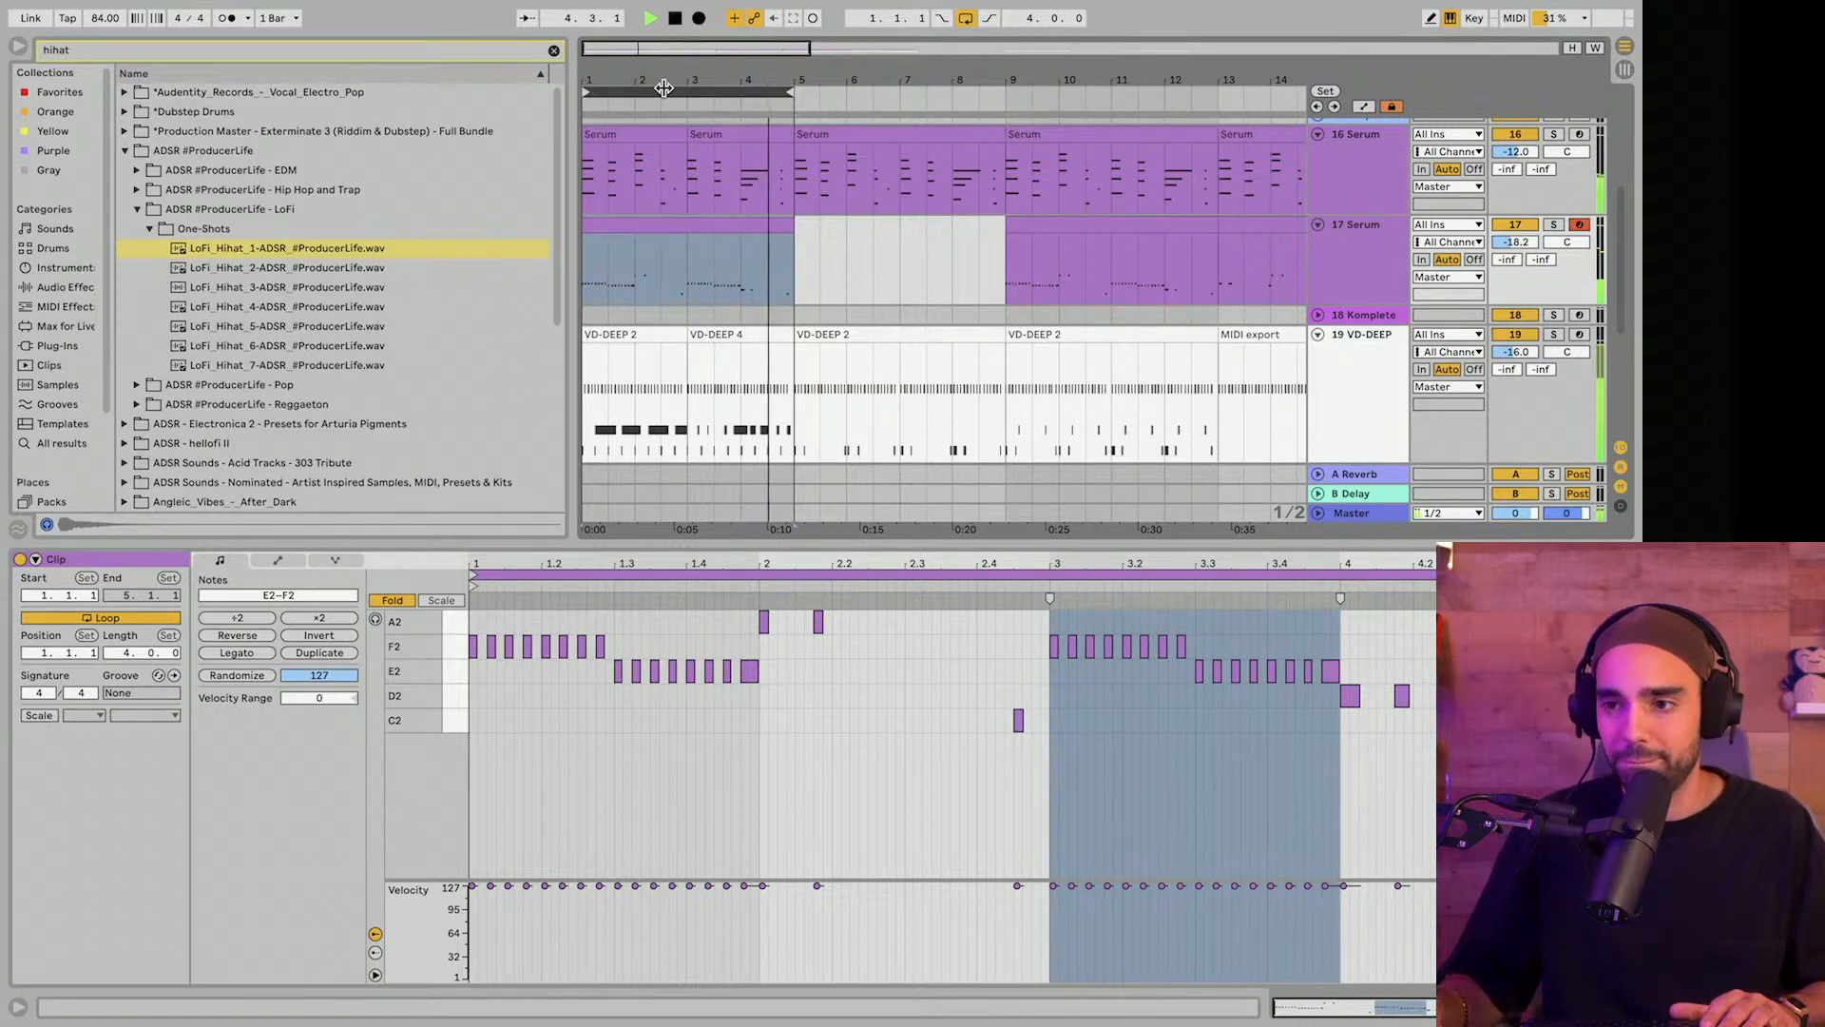
key("space")
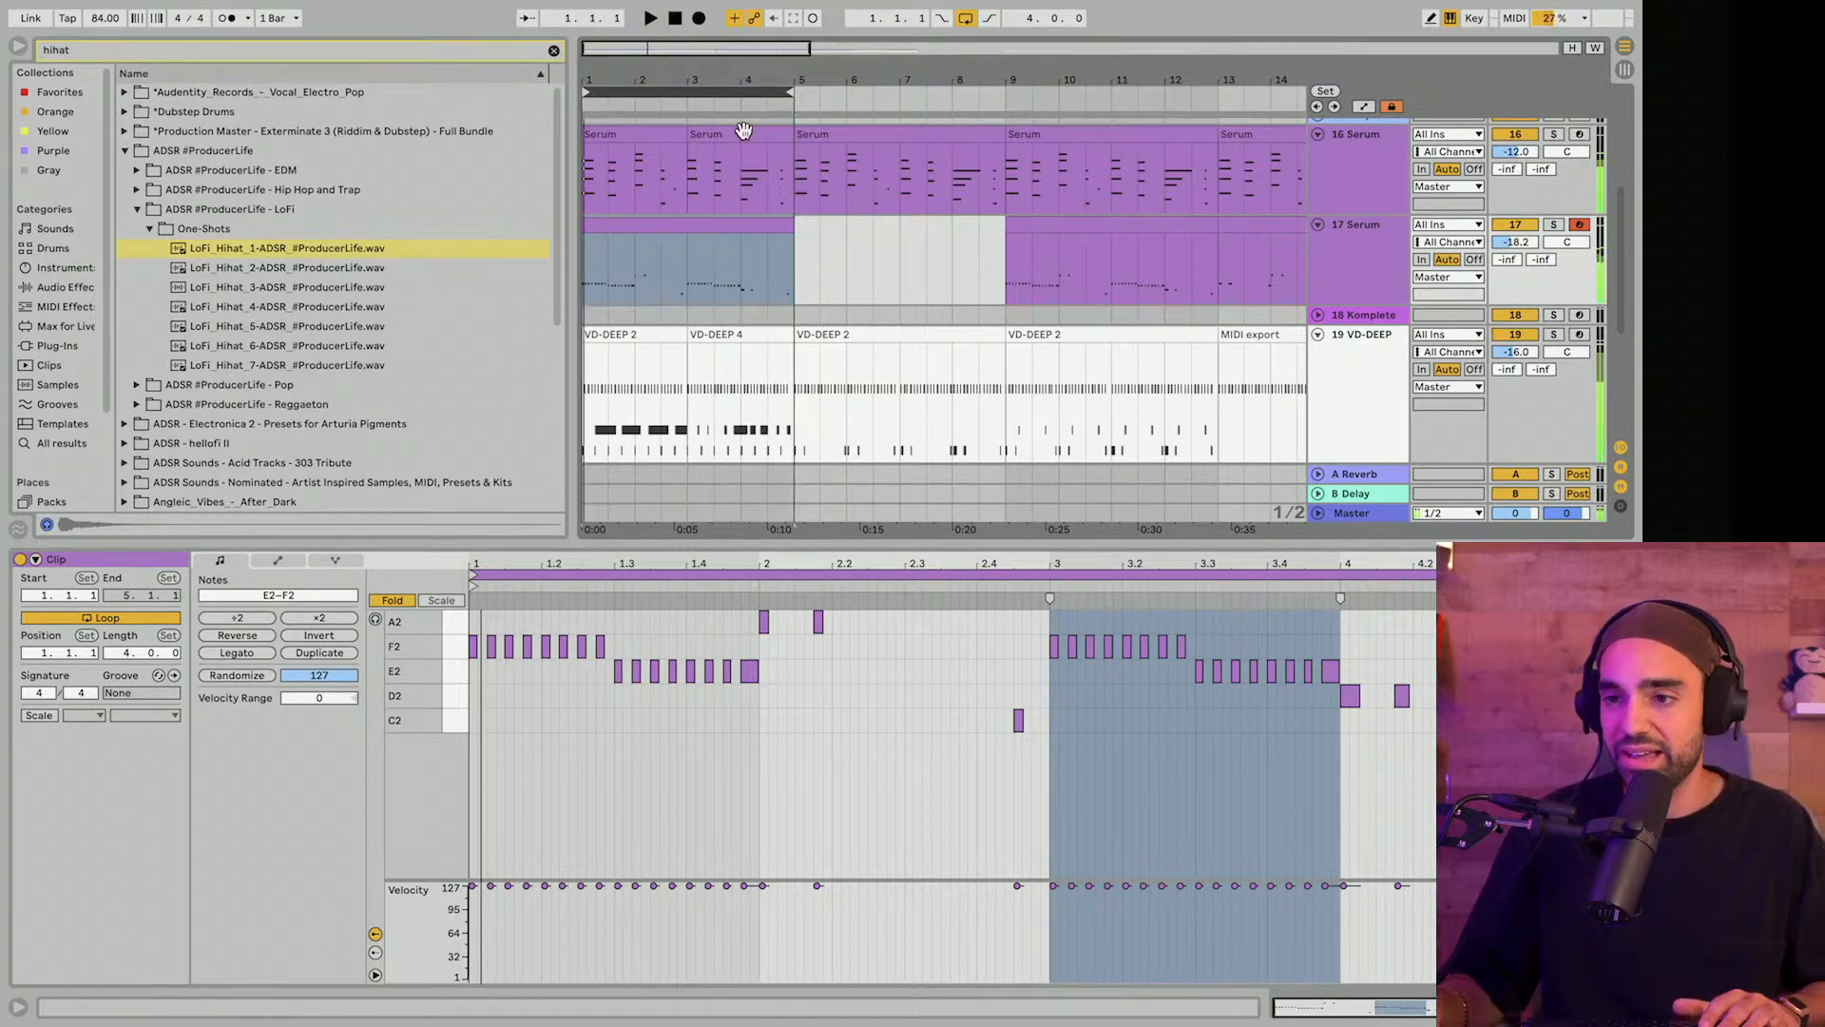
Duplicate the bass clip at bar 1 into bars 5 to 8 and play the loop over those bars.
left_click(713, 221)
key("ctrl+d")
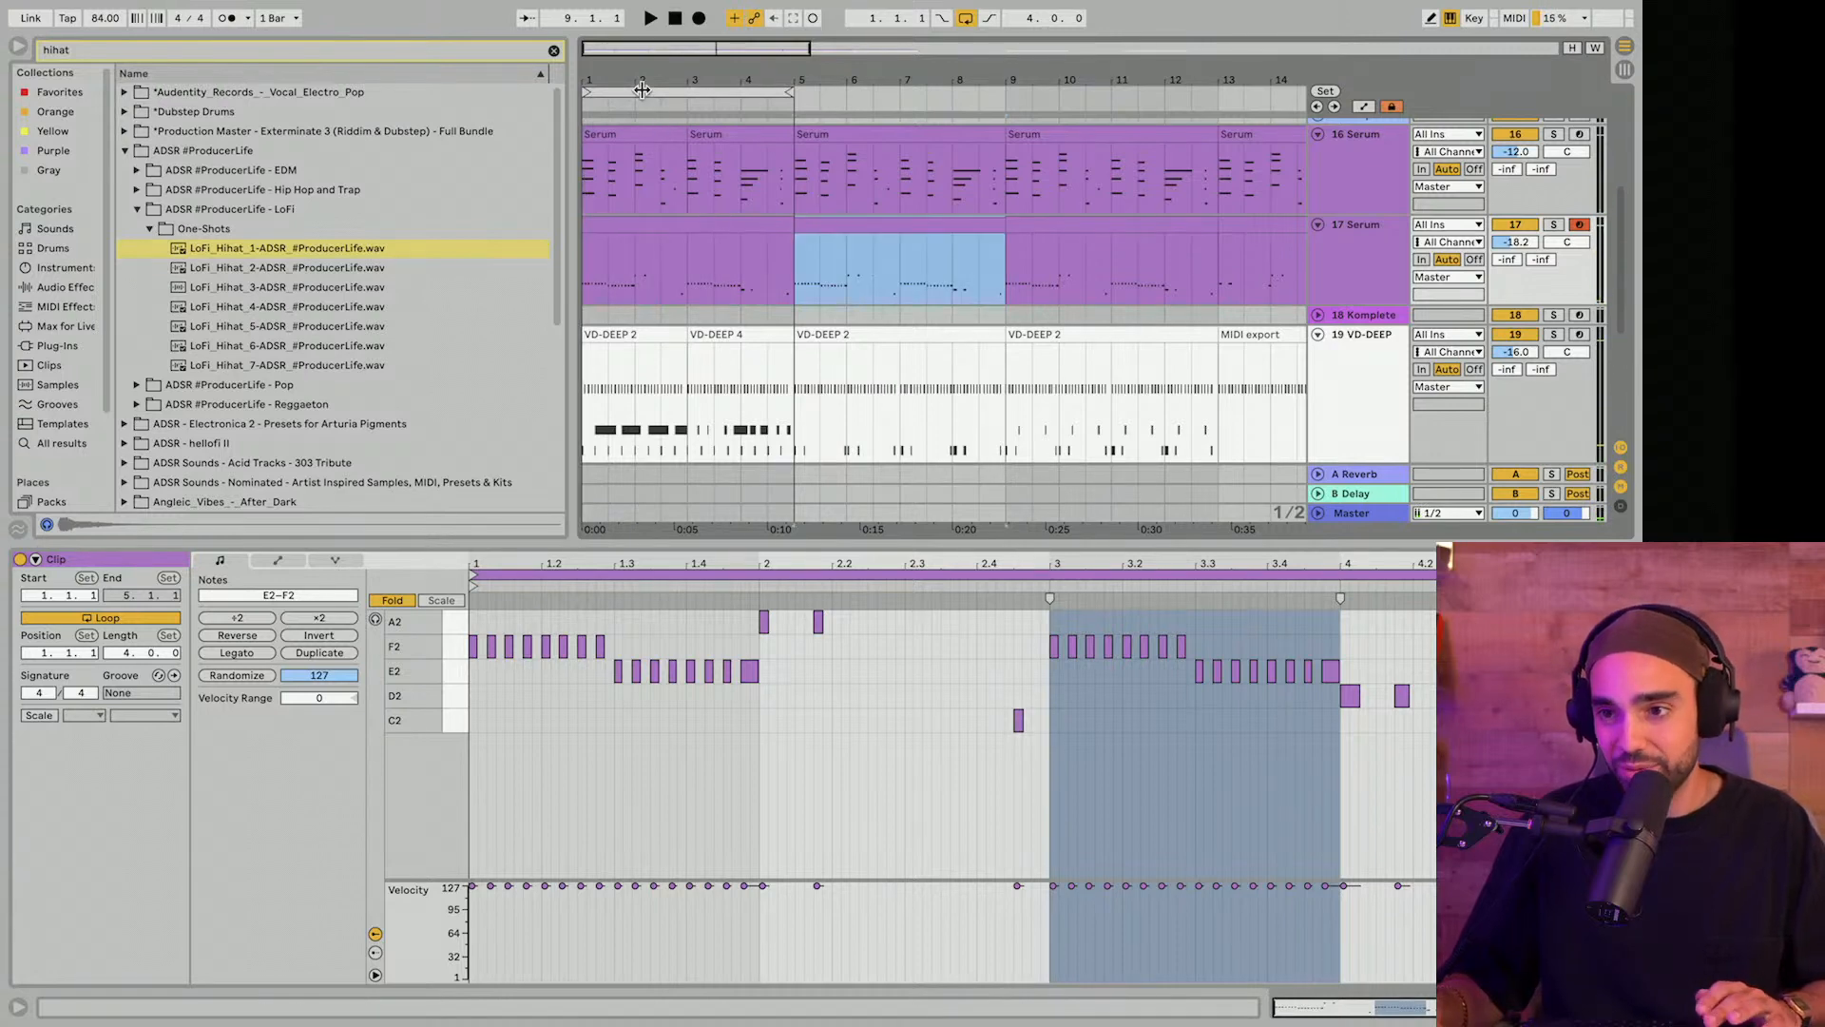
left_click_drag(642, 91, 876, 92)
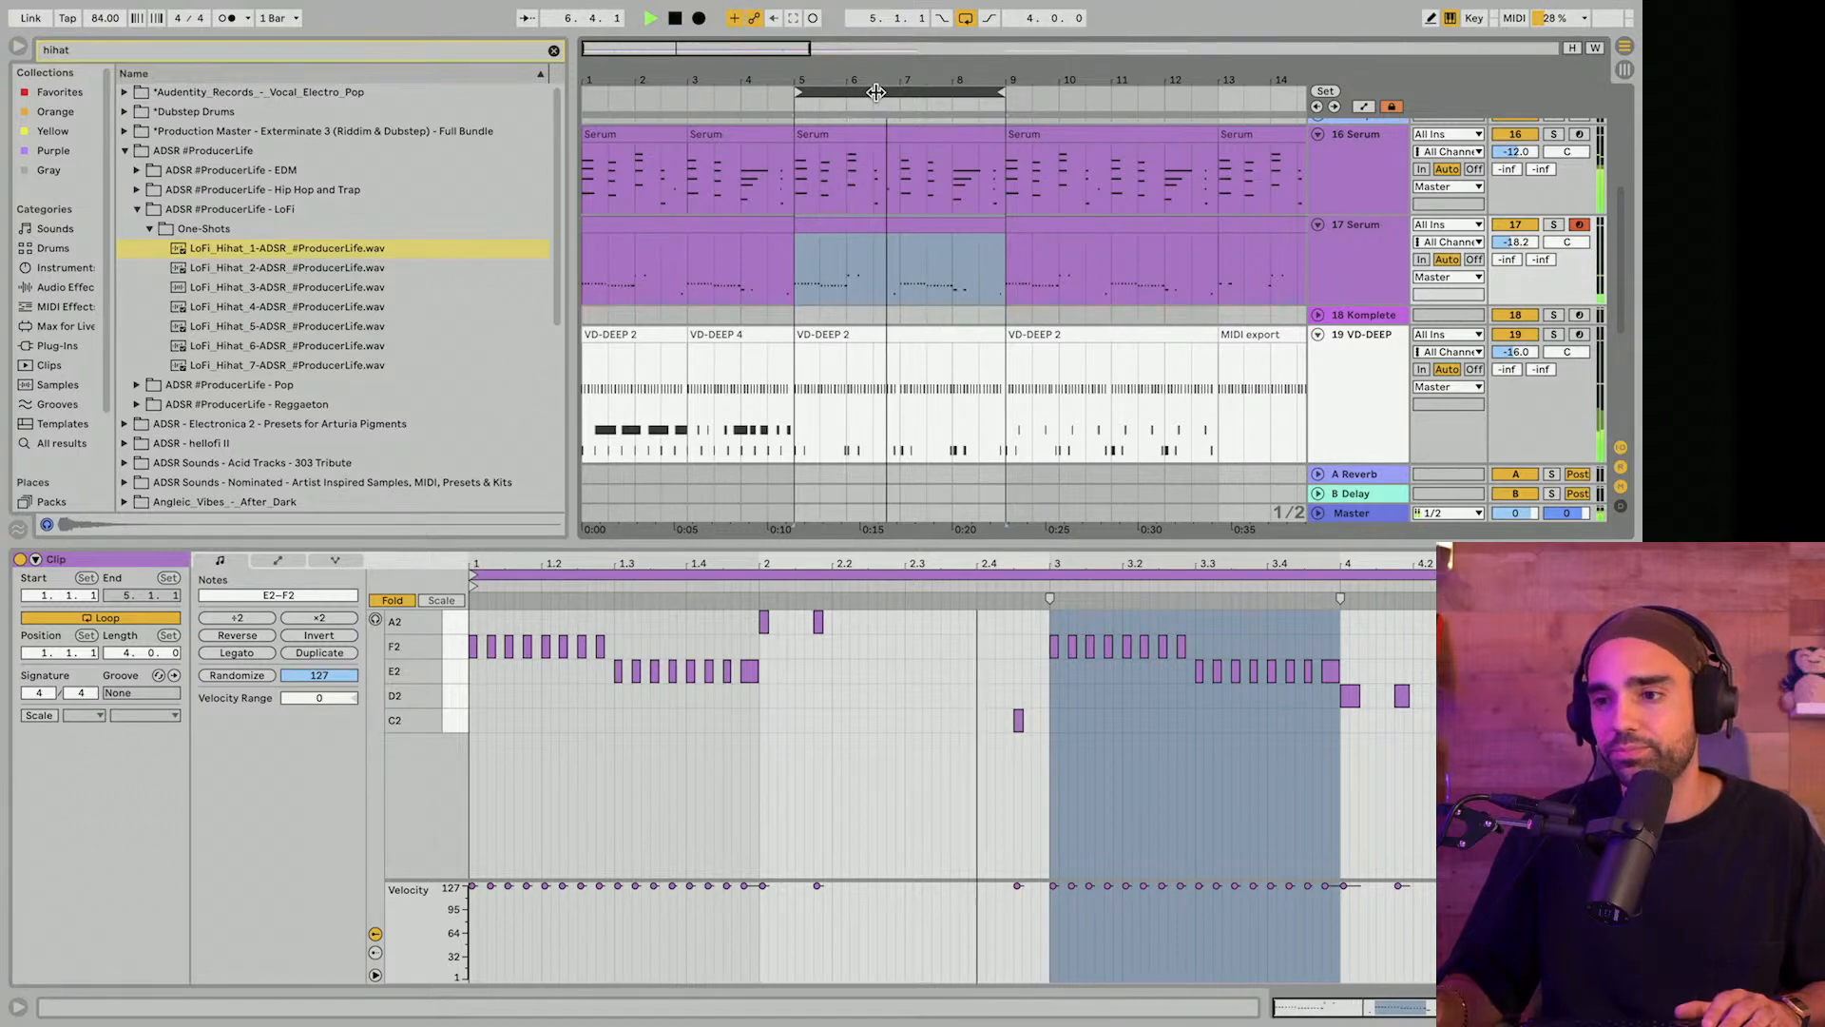
scroll(893, 177, "right", 1)
scroll(941, 286, "right", 3)
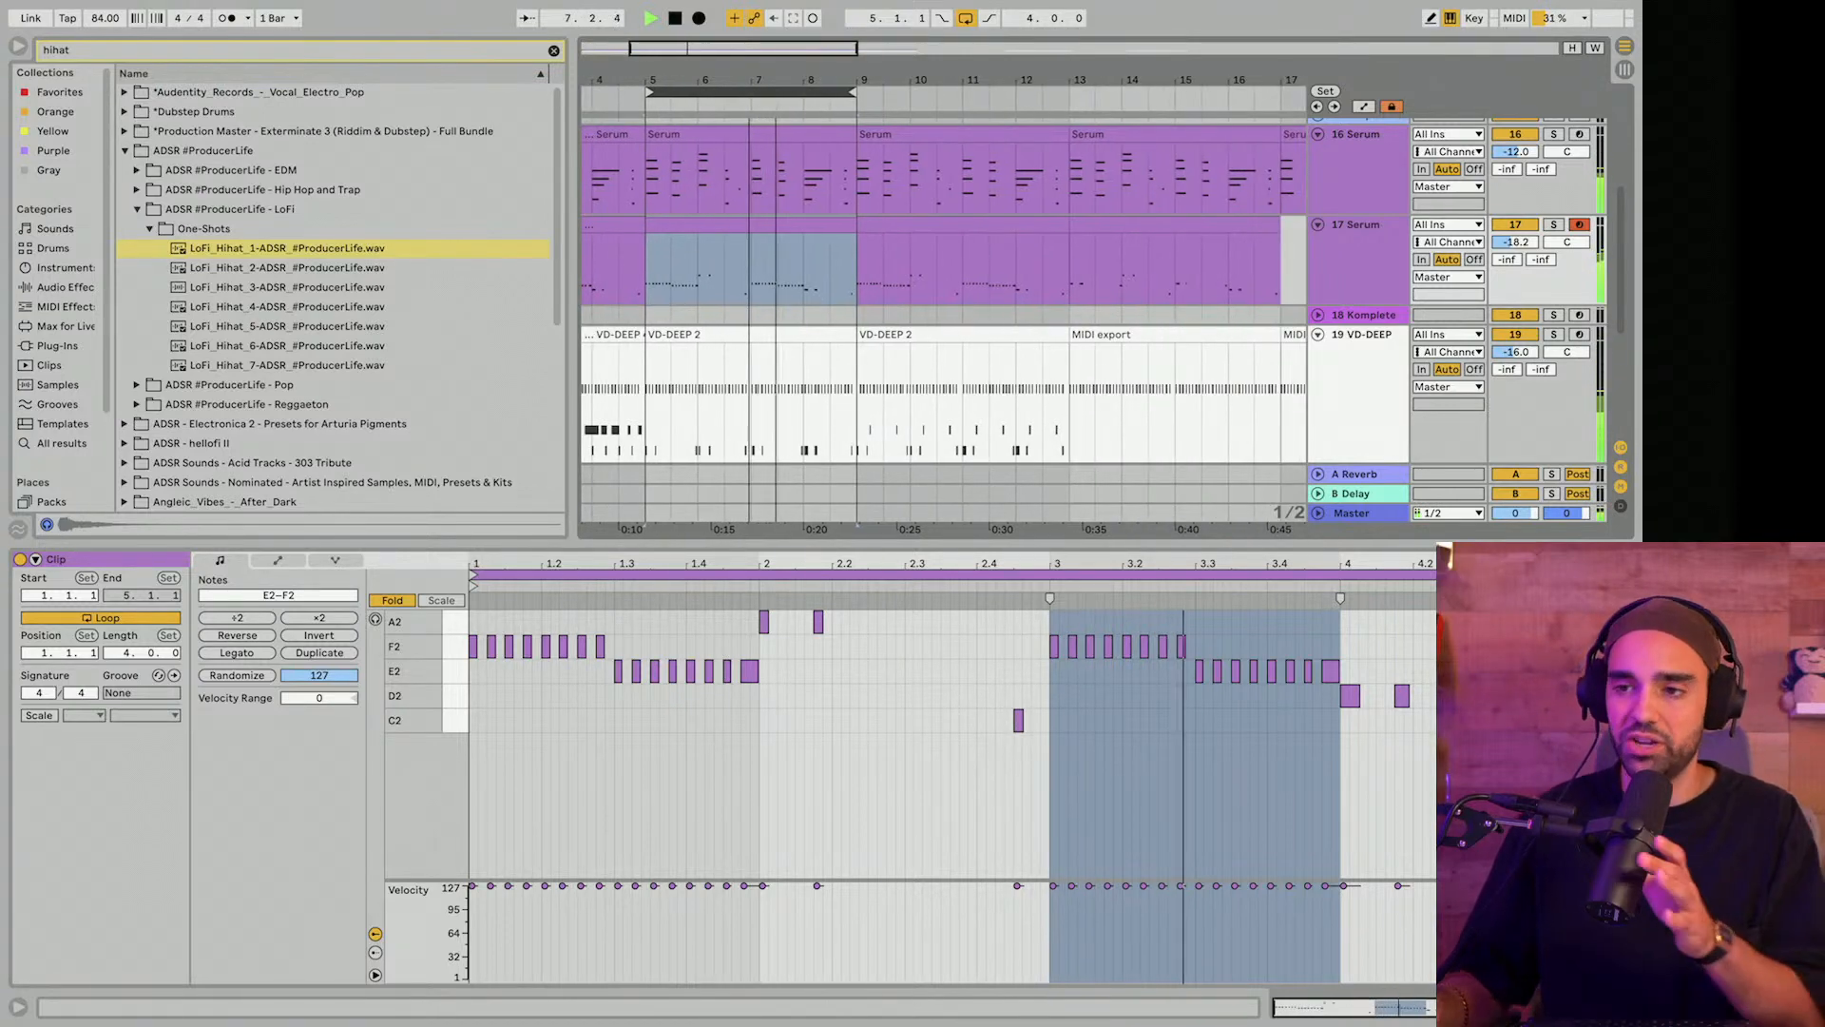
Play the loop over bars 9 to 12 and again over bars 5 to 8 to compare the sections.
left_click_drag(753, 80, 700, 79)
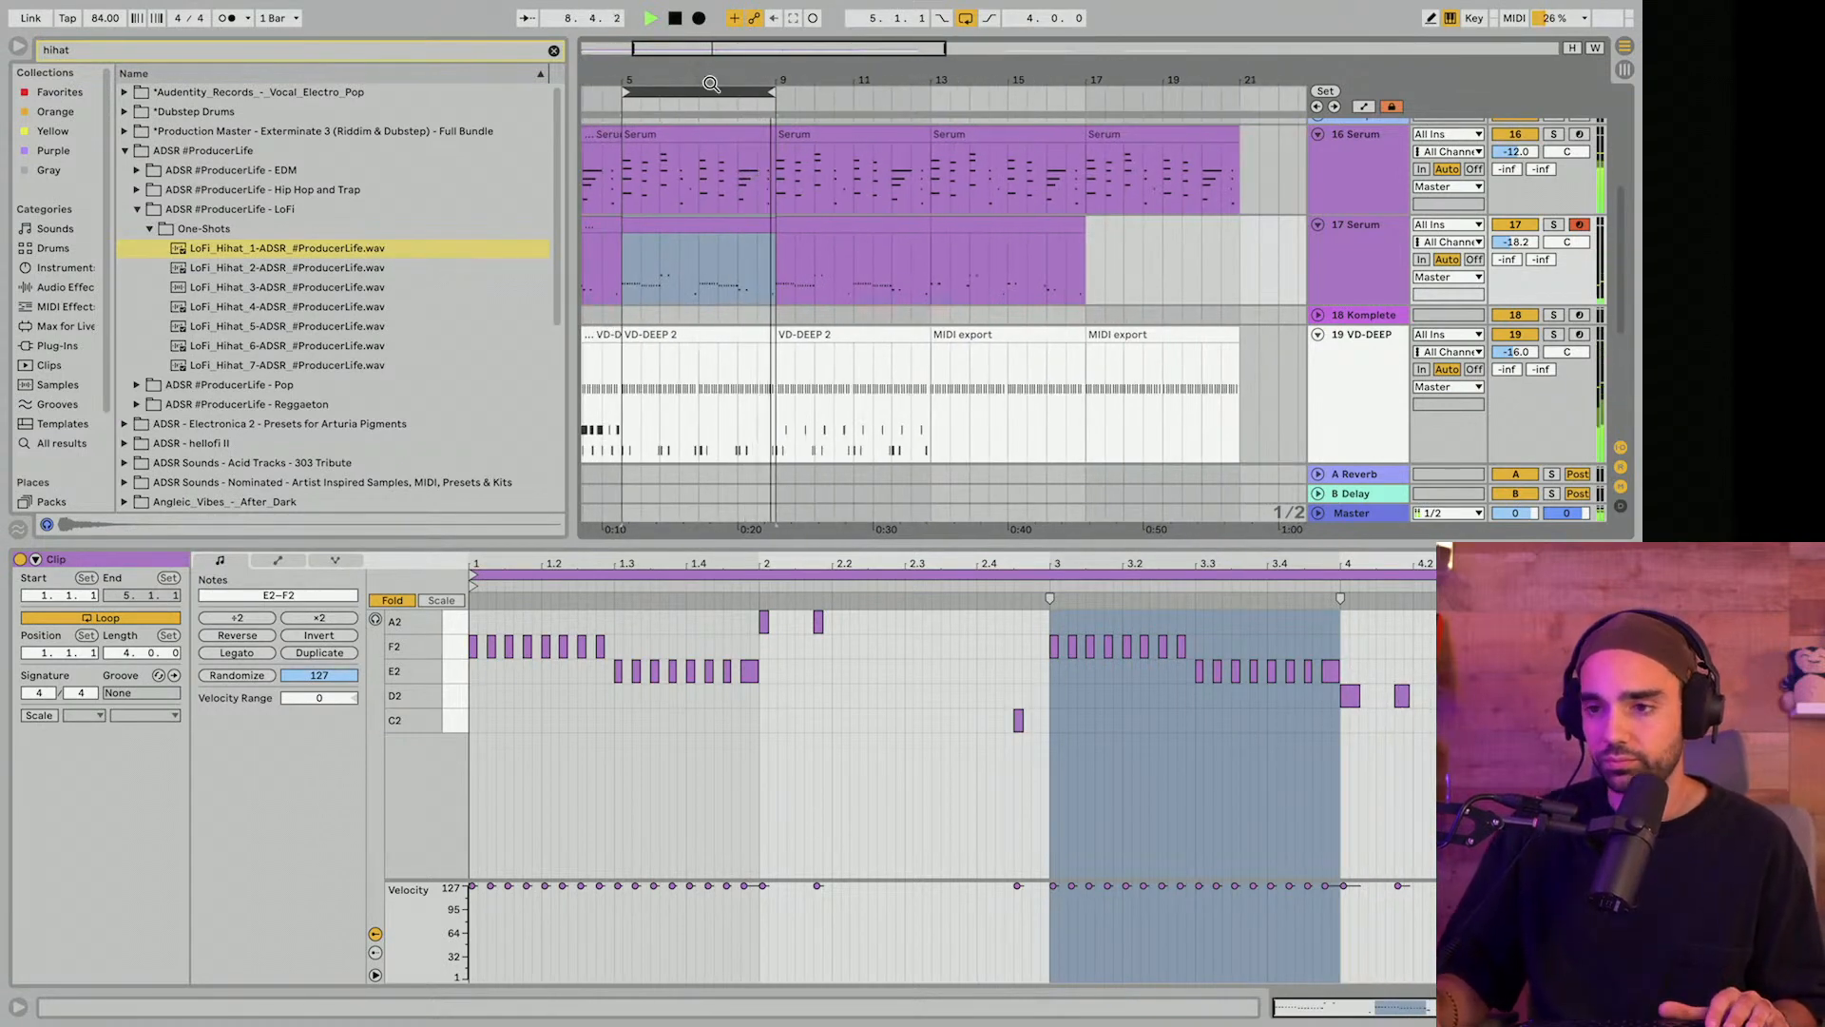
left_click_drag(866, 94, 840, 103)
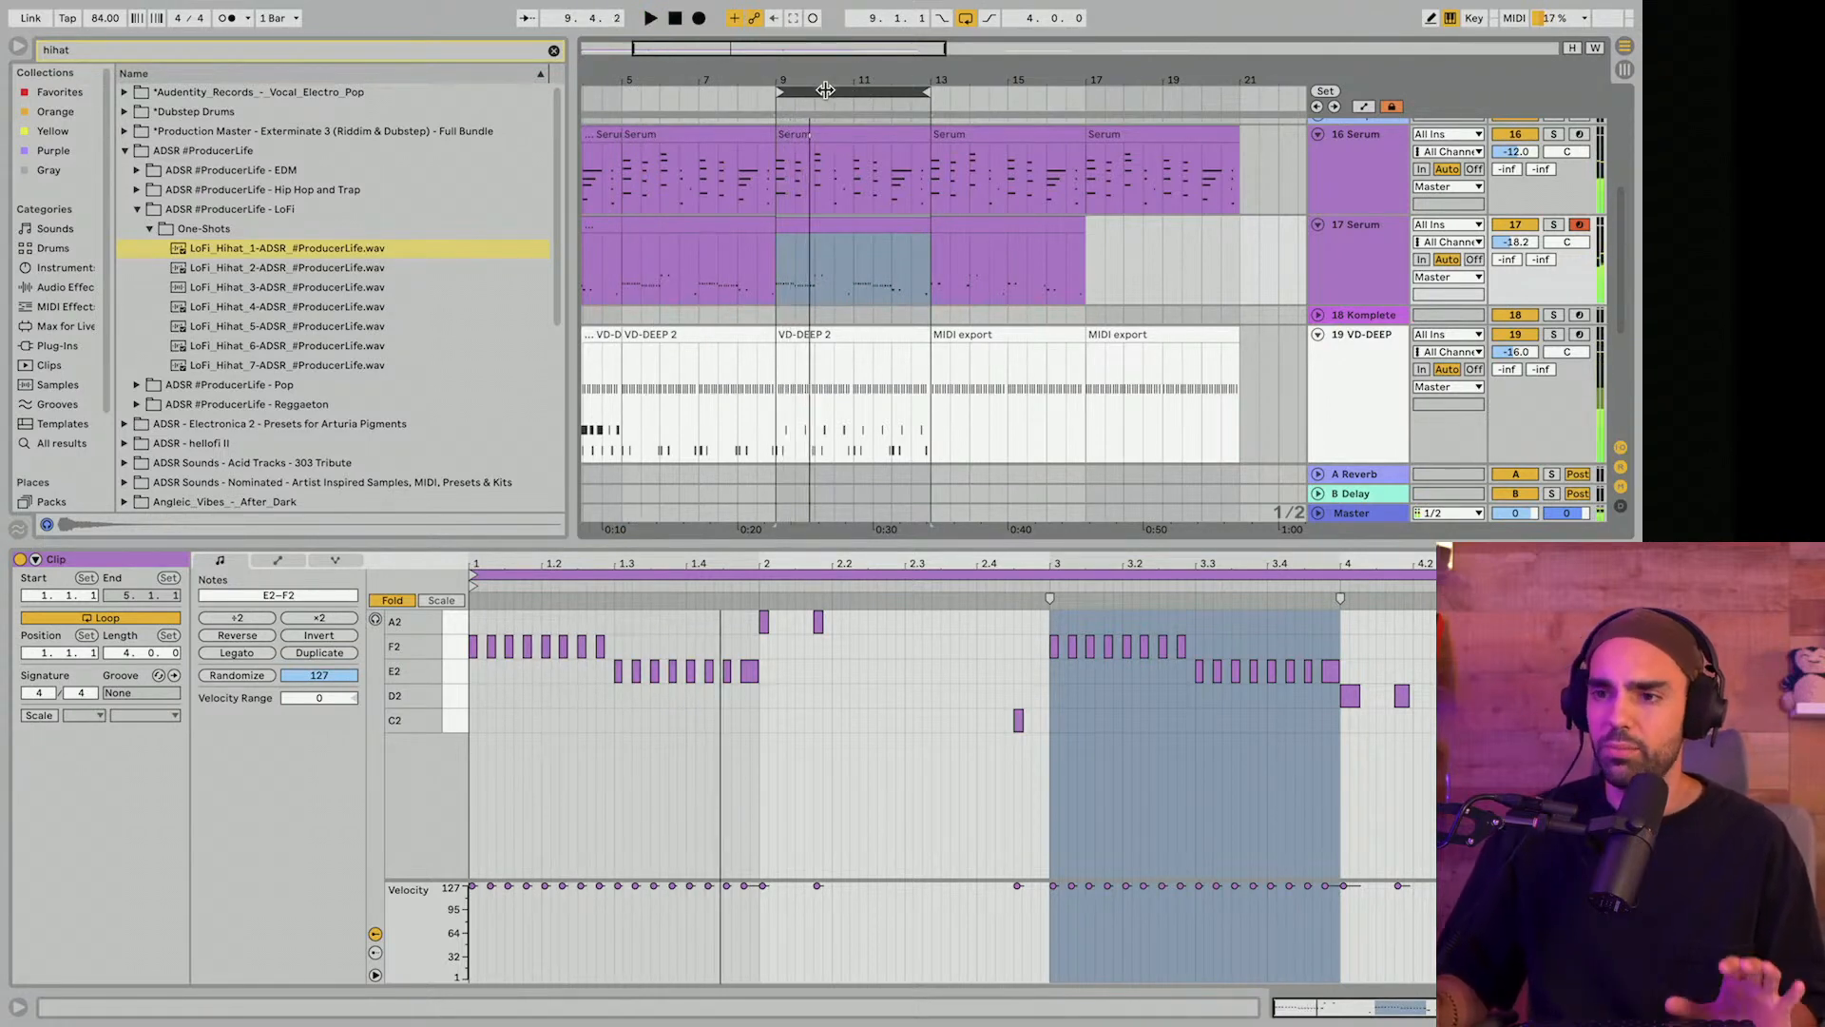
left_click_drag(841, 103, 686, 100)
key("space")
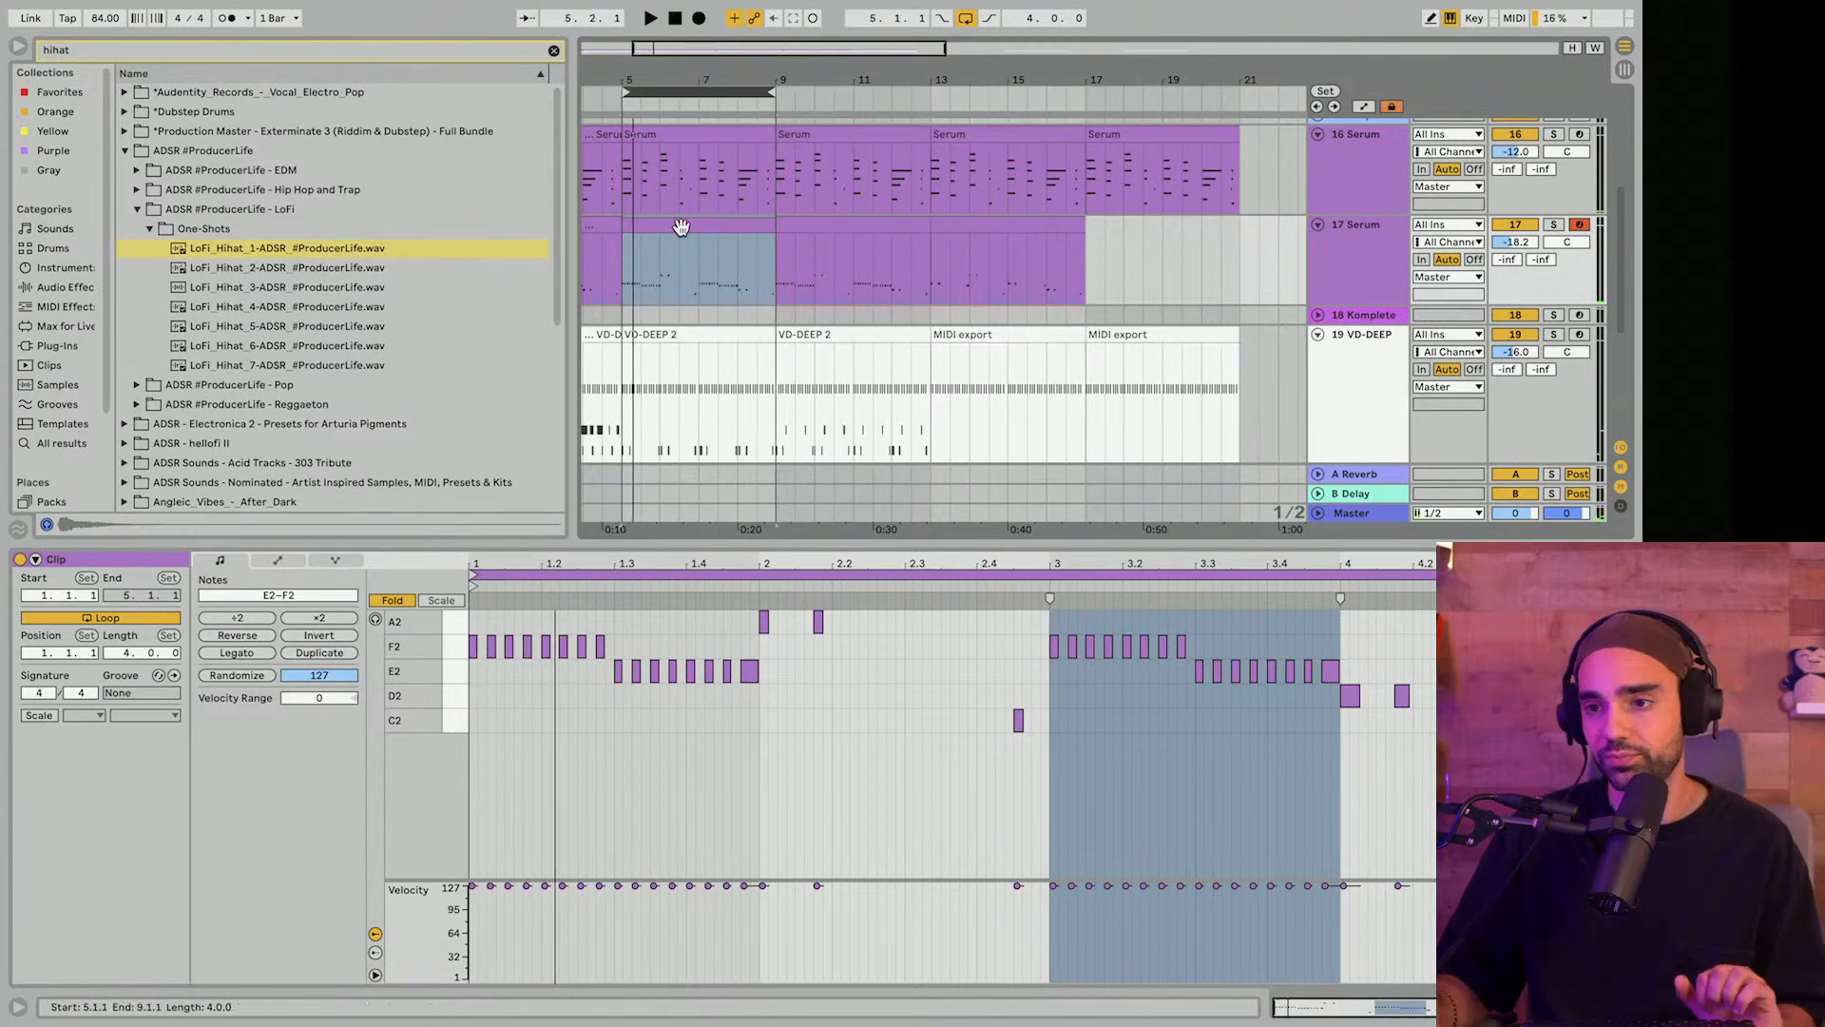
Delete all notes from the Serum bass clip at bars 5 to 8.
double_click(683, 226)
left_click(445, 652)
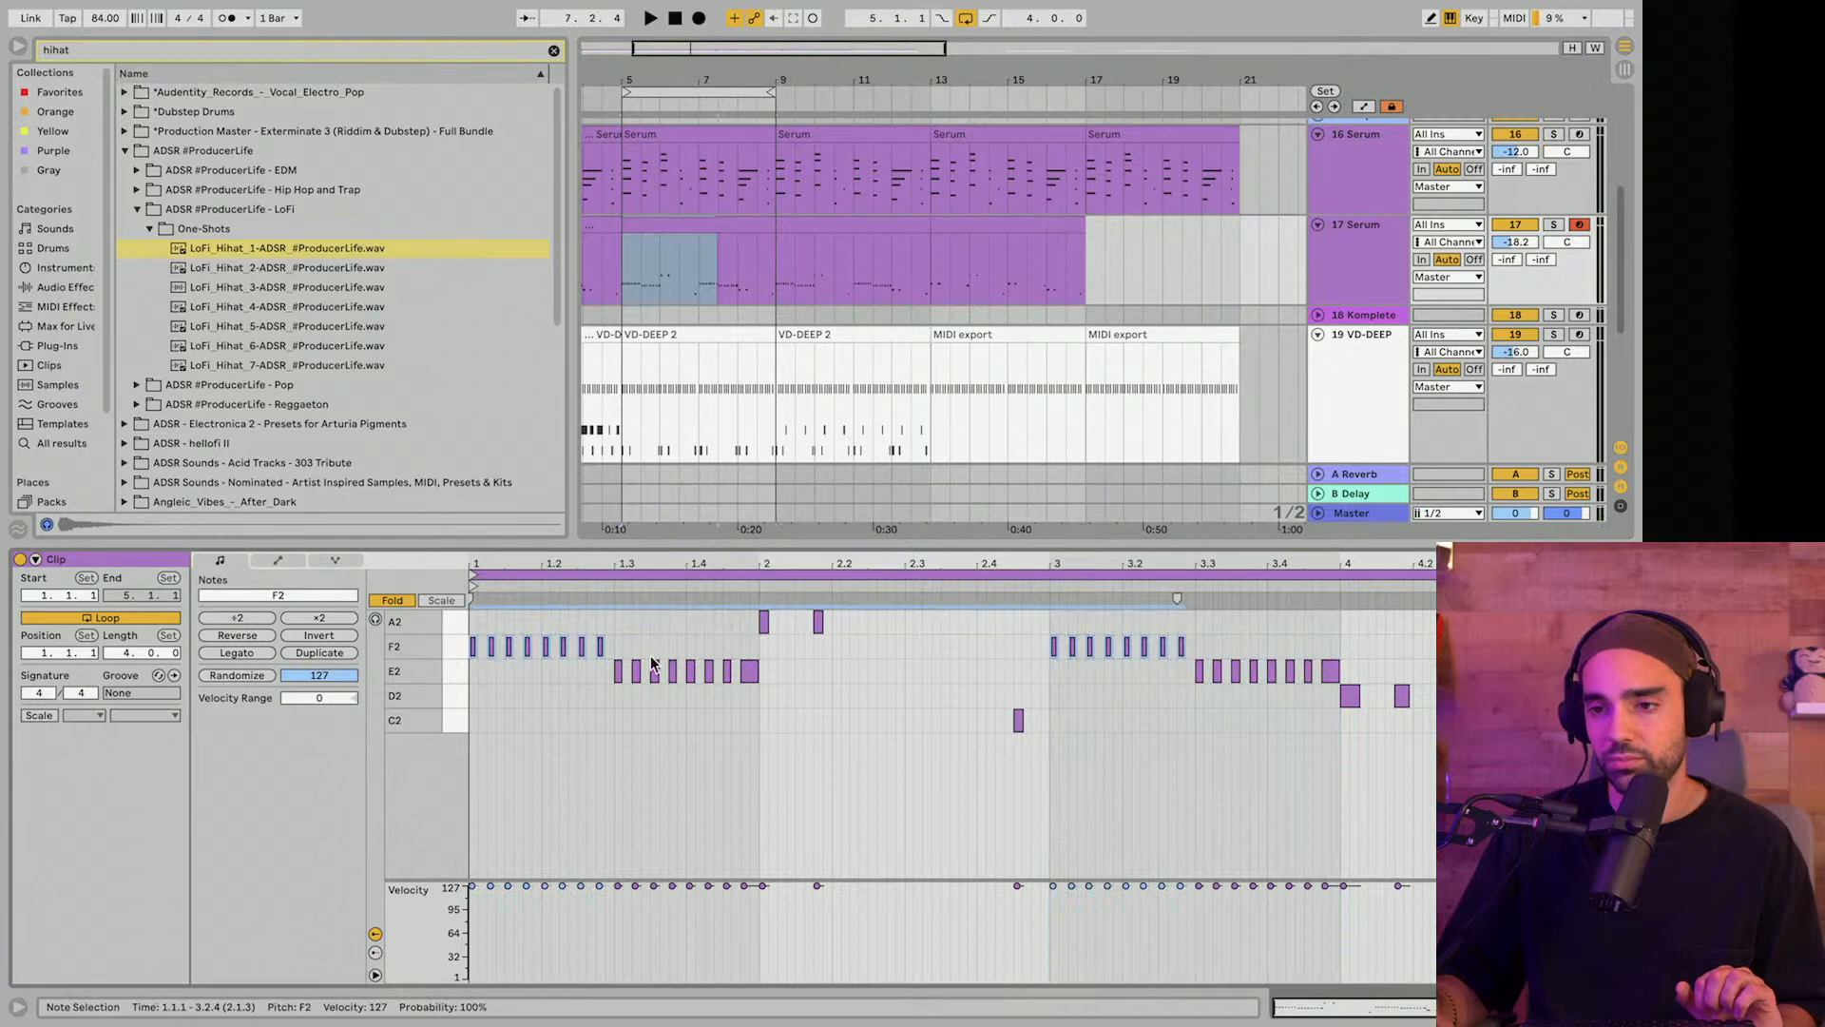
left_click_drag(891, 724, 730, 682)
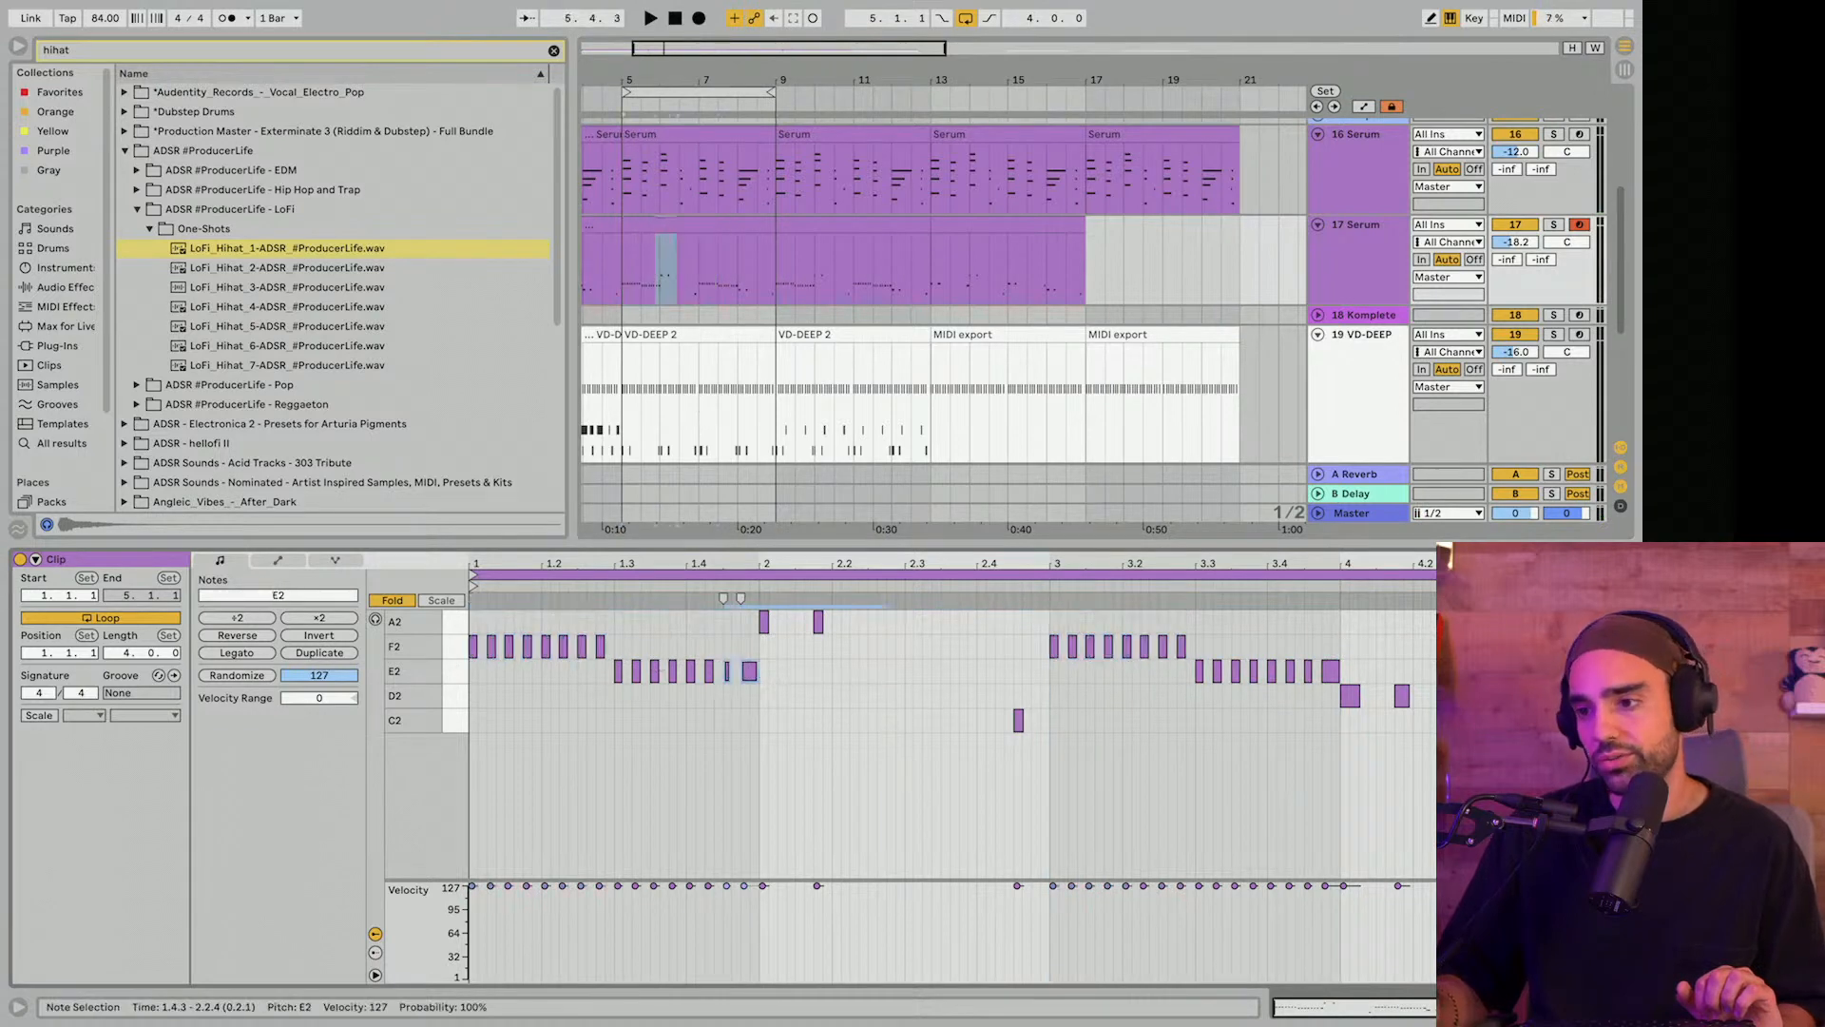
left_click_drag(1641, 723, 503, 609)
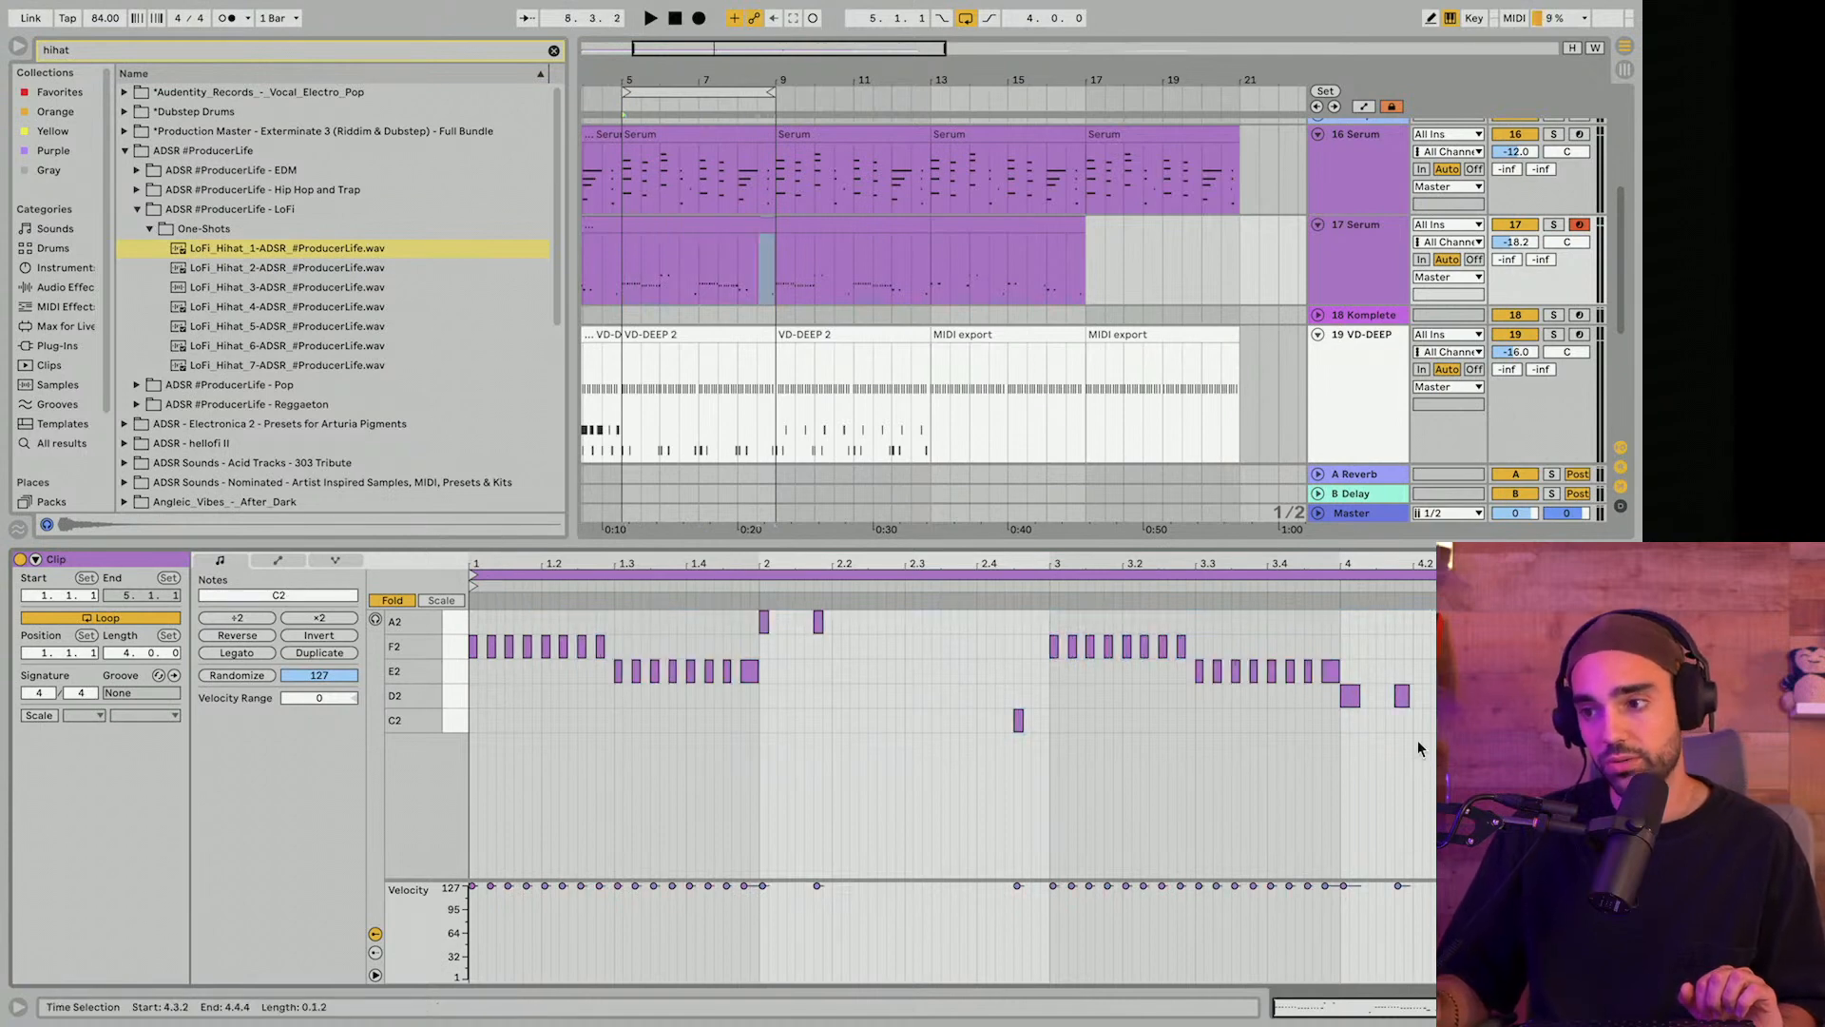
key("Delete")
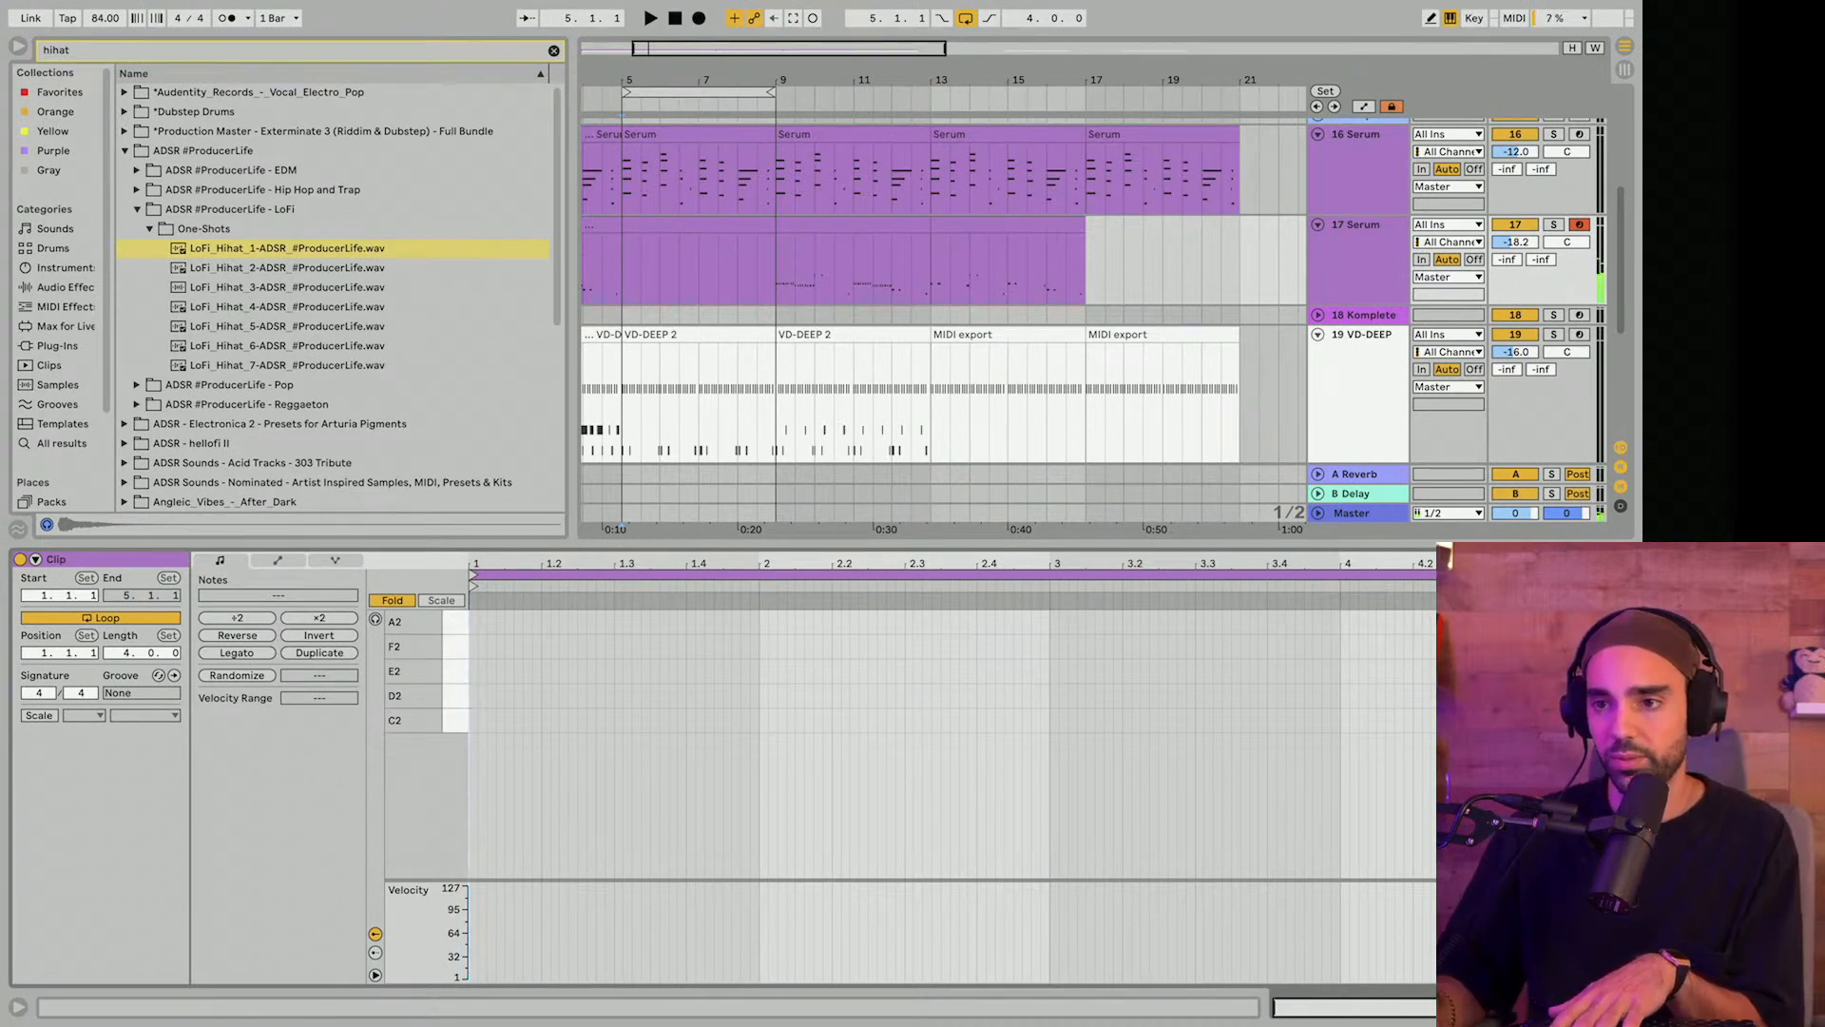
Record a held root-note bass line (F2, E2, A2, C2, F2, E2, D2) from bar 5 on track 17 and quantize all its notes.
scroll(705, 86, "left", 2)
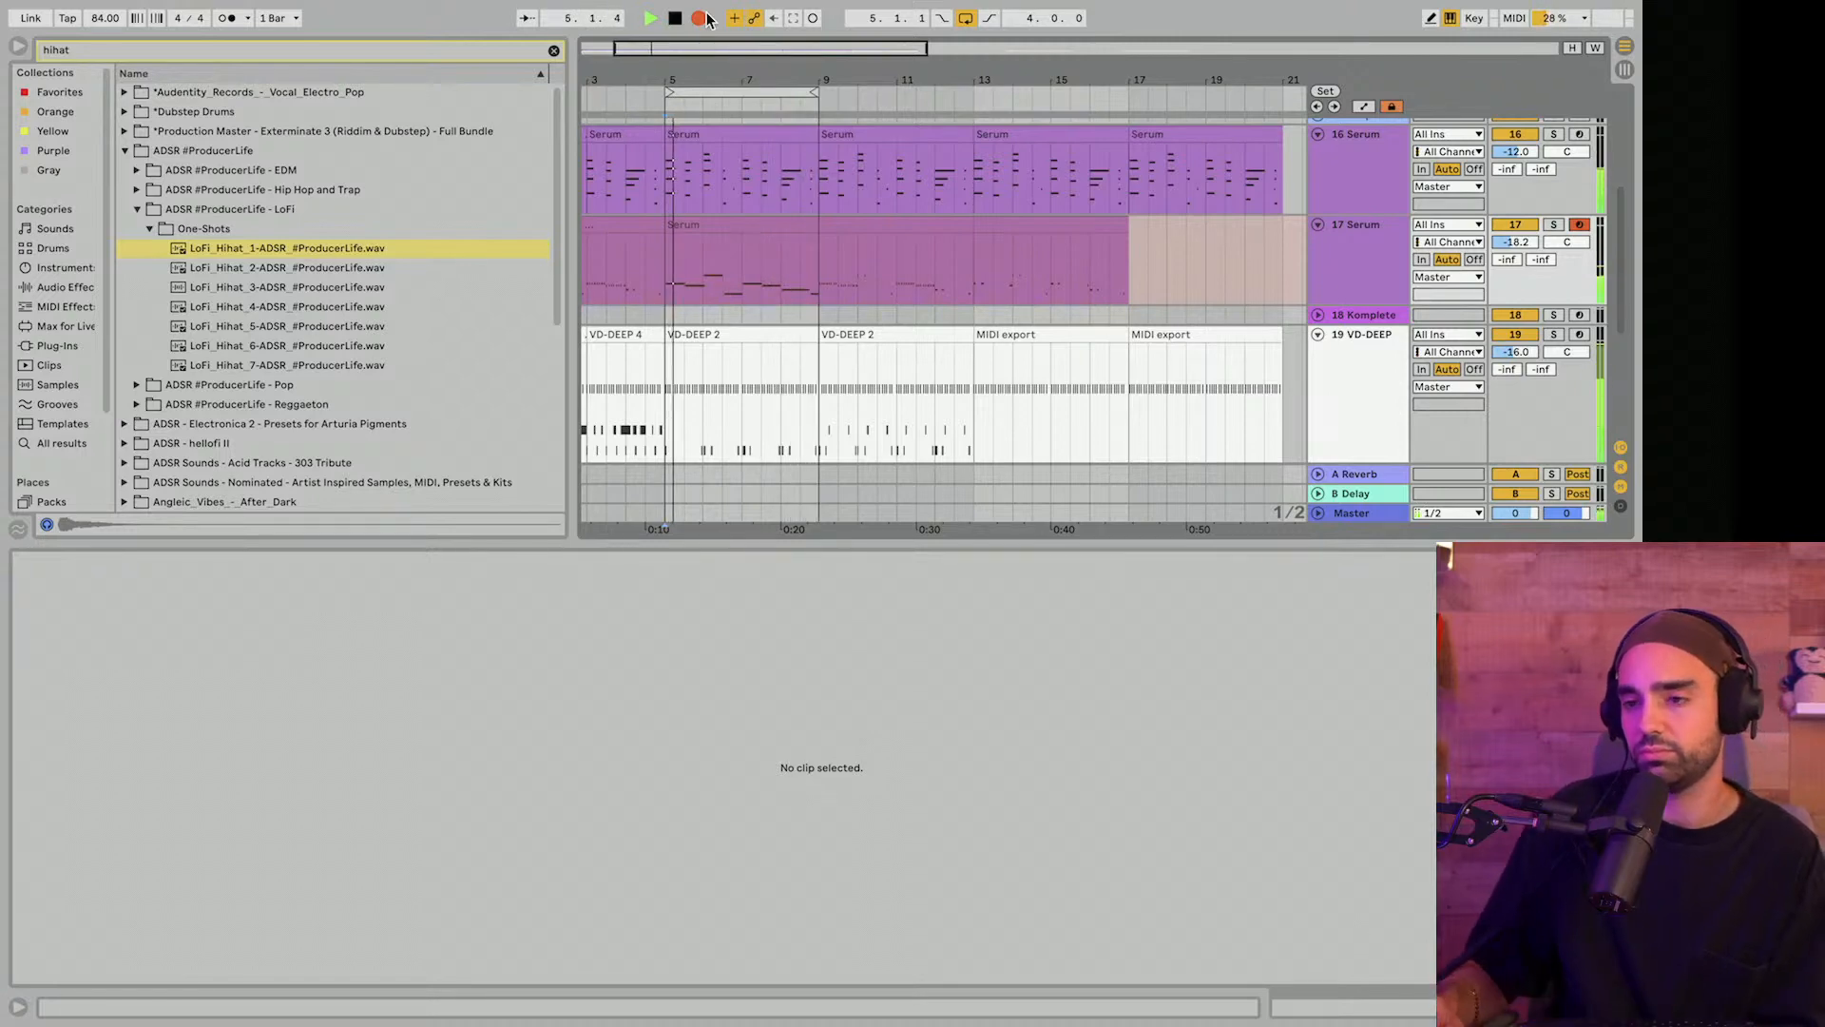
key("space")
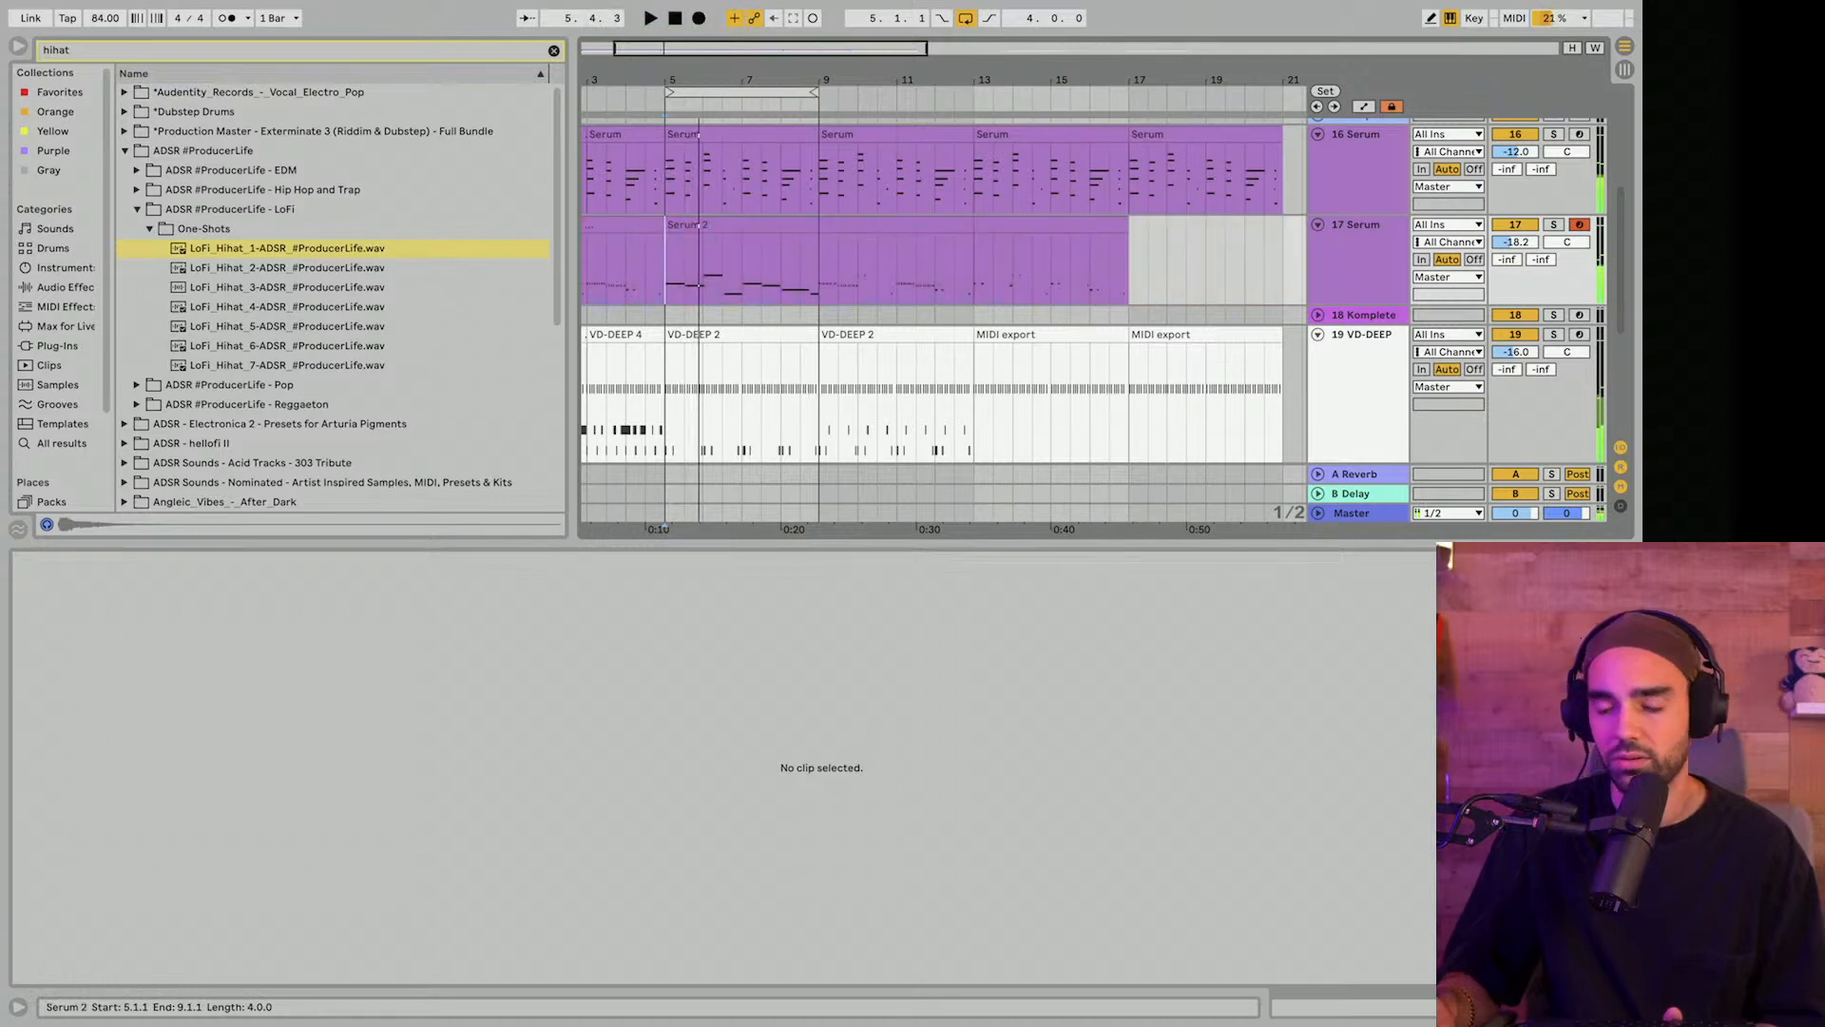
left_click(703, 256)
key("ctrl+a")
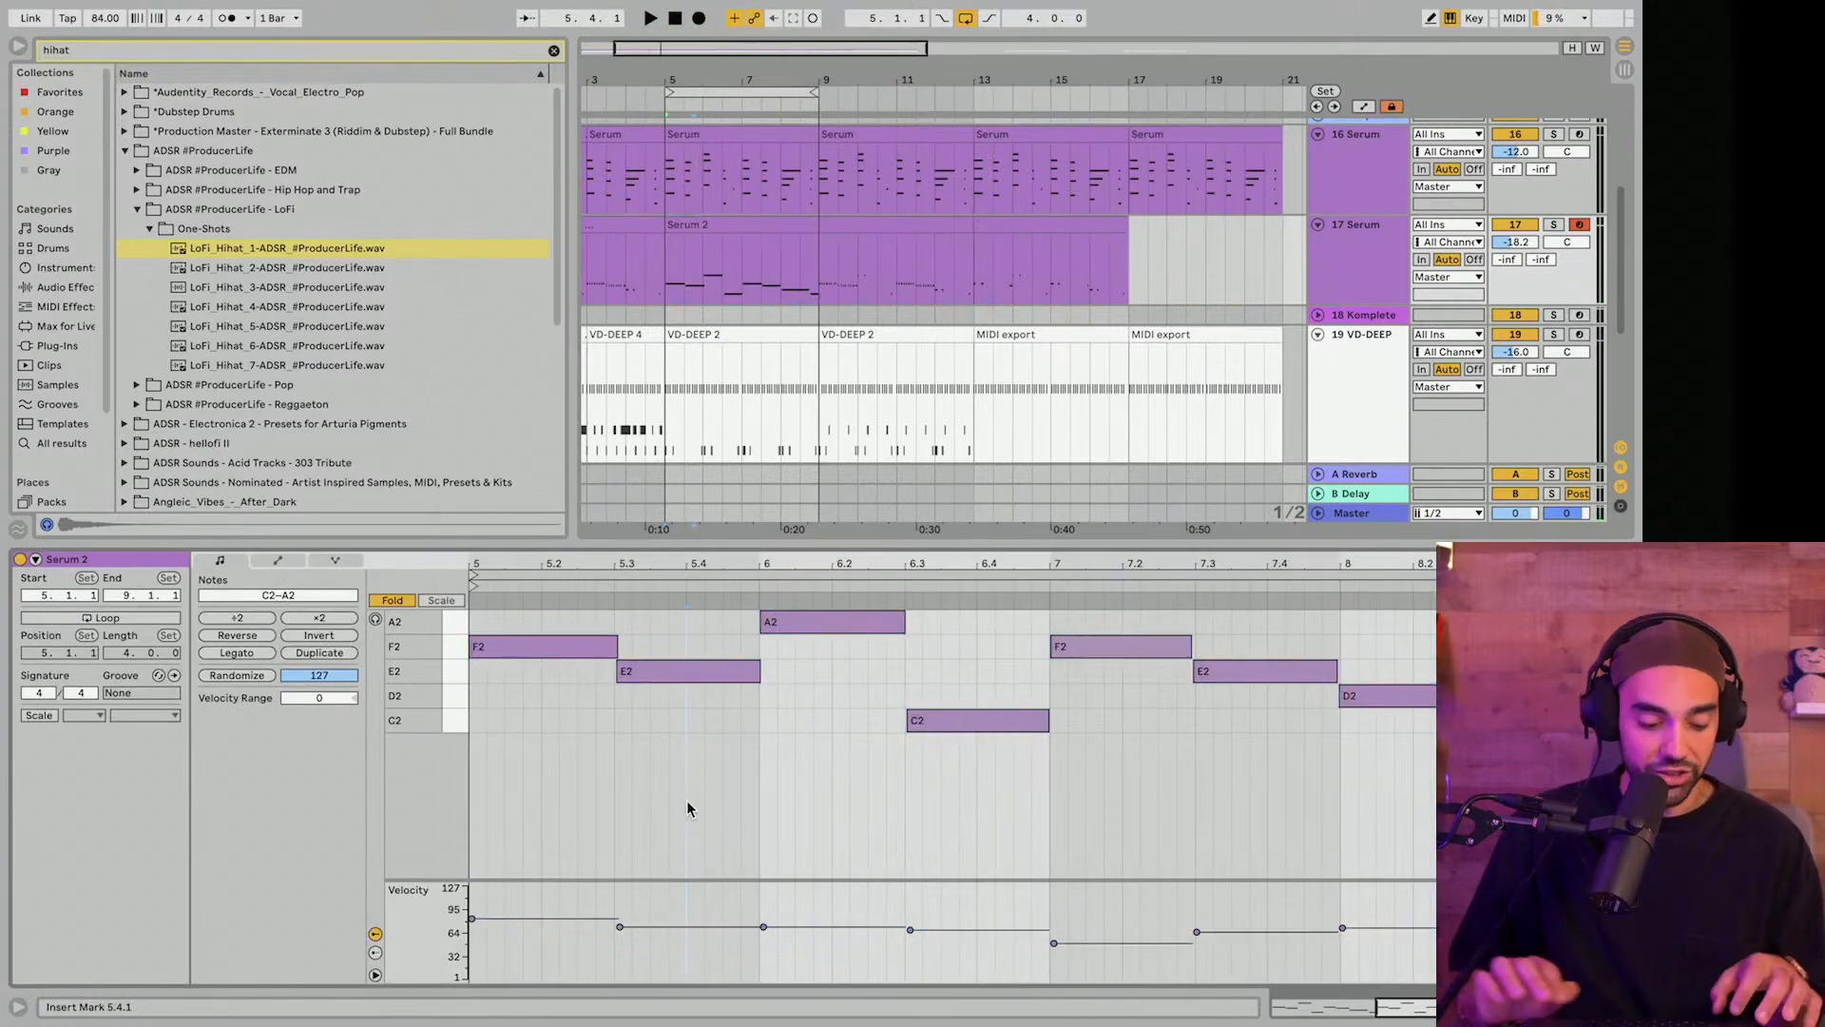
key("ctrl+u")
key("space")
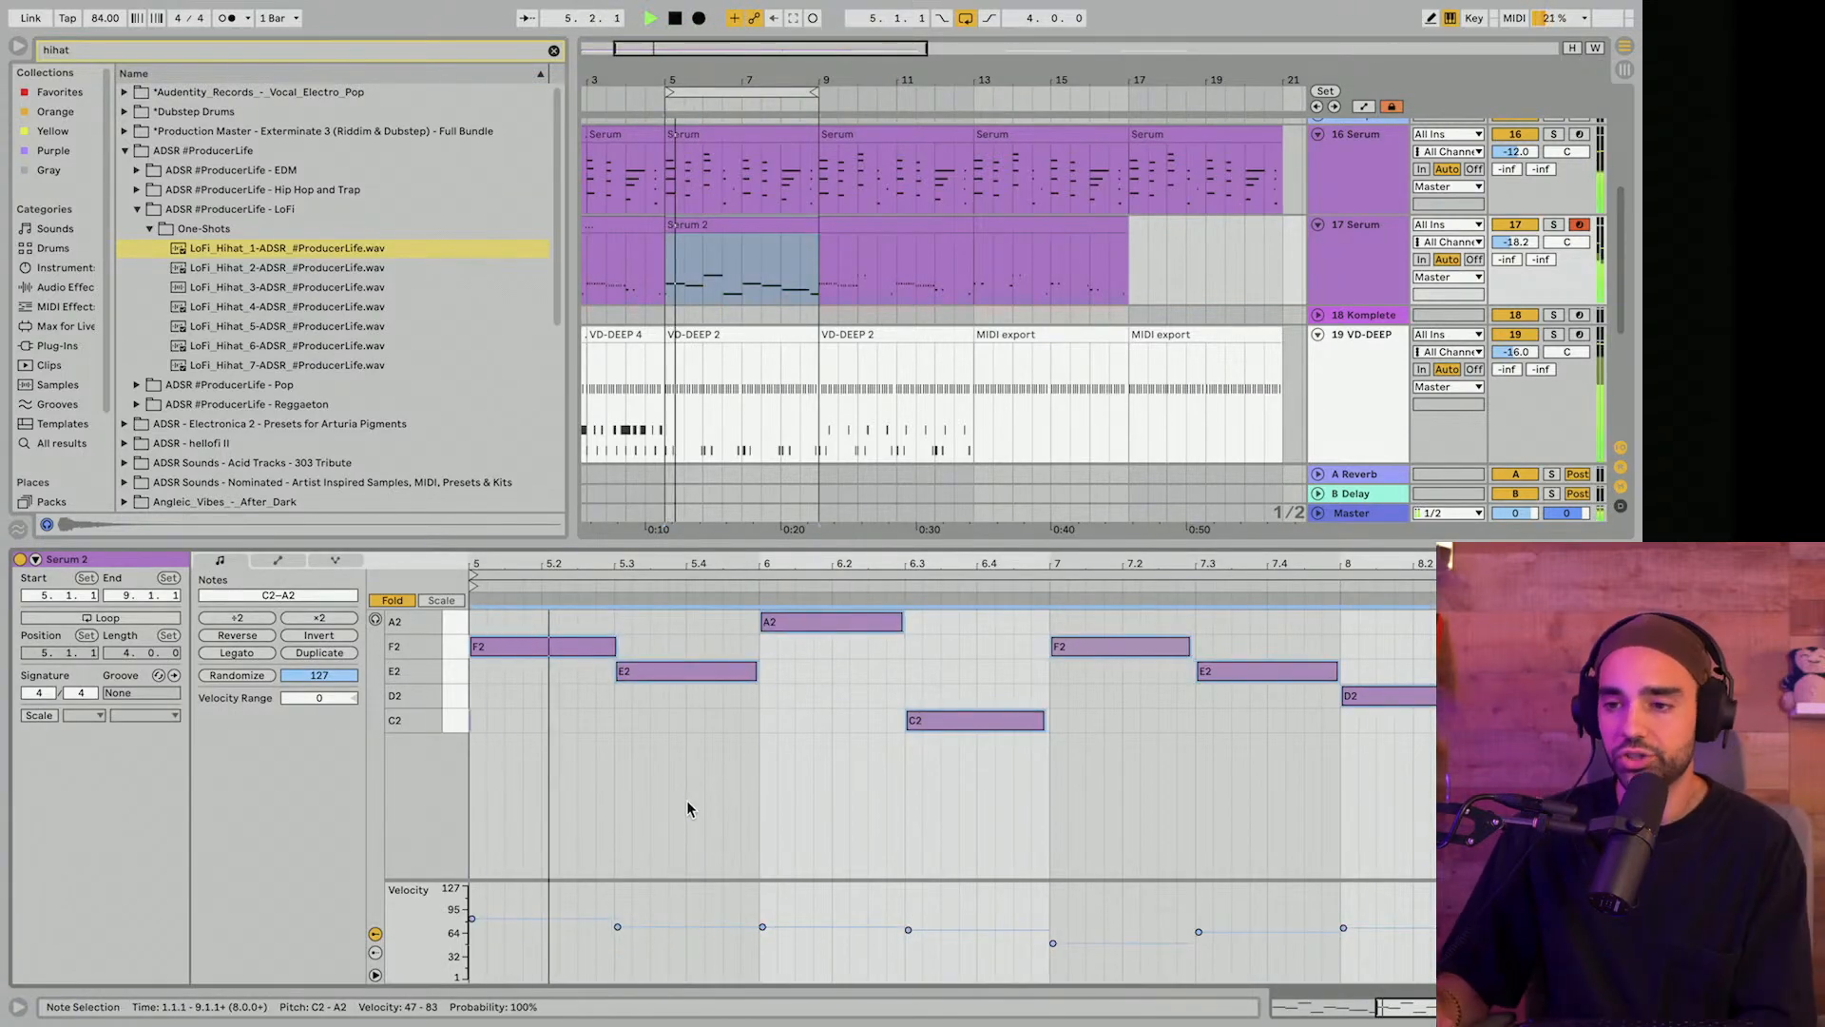
Play the loop over bars 9 to 12, and over bars 5 to 8, to compare the repeated-note and held-note bass lines.
key("space")
left_click_drag(708, 92, 867, 94)
key("space")
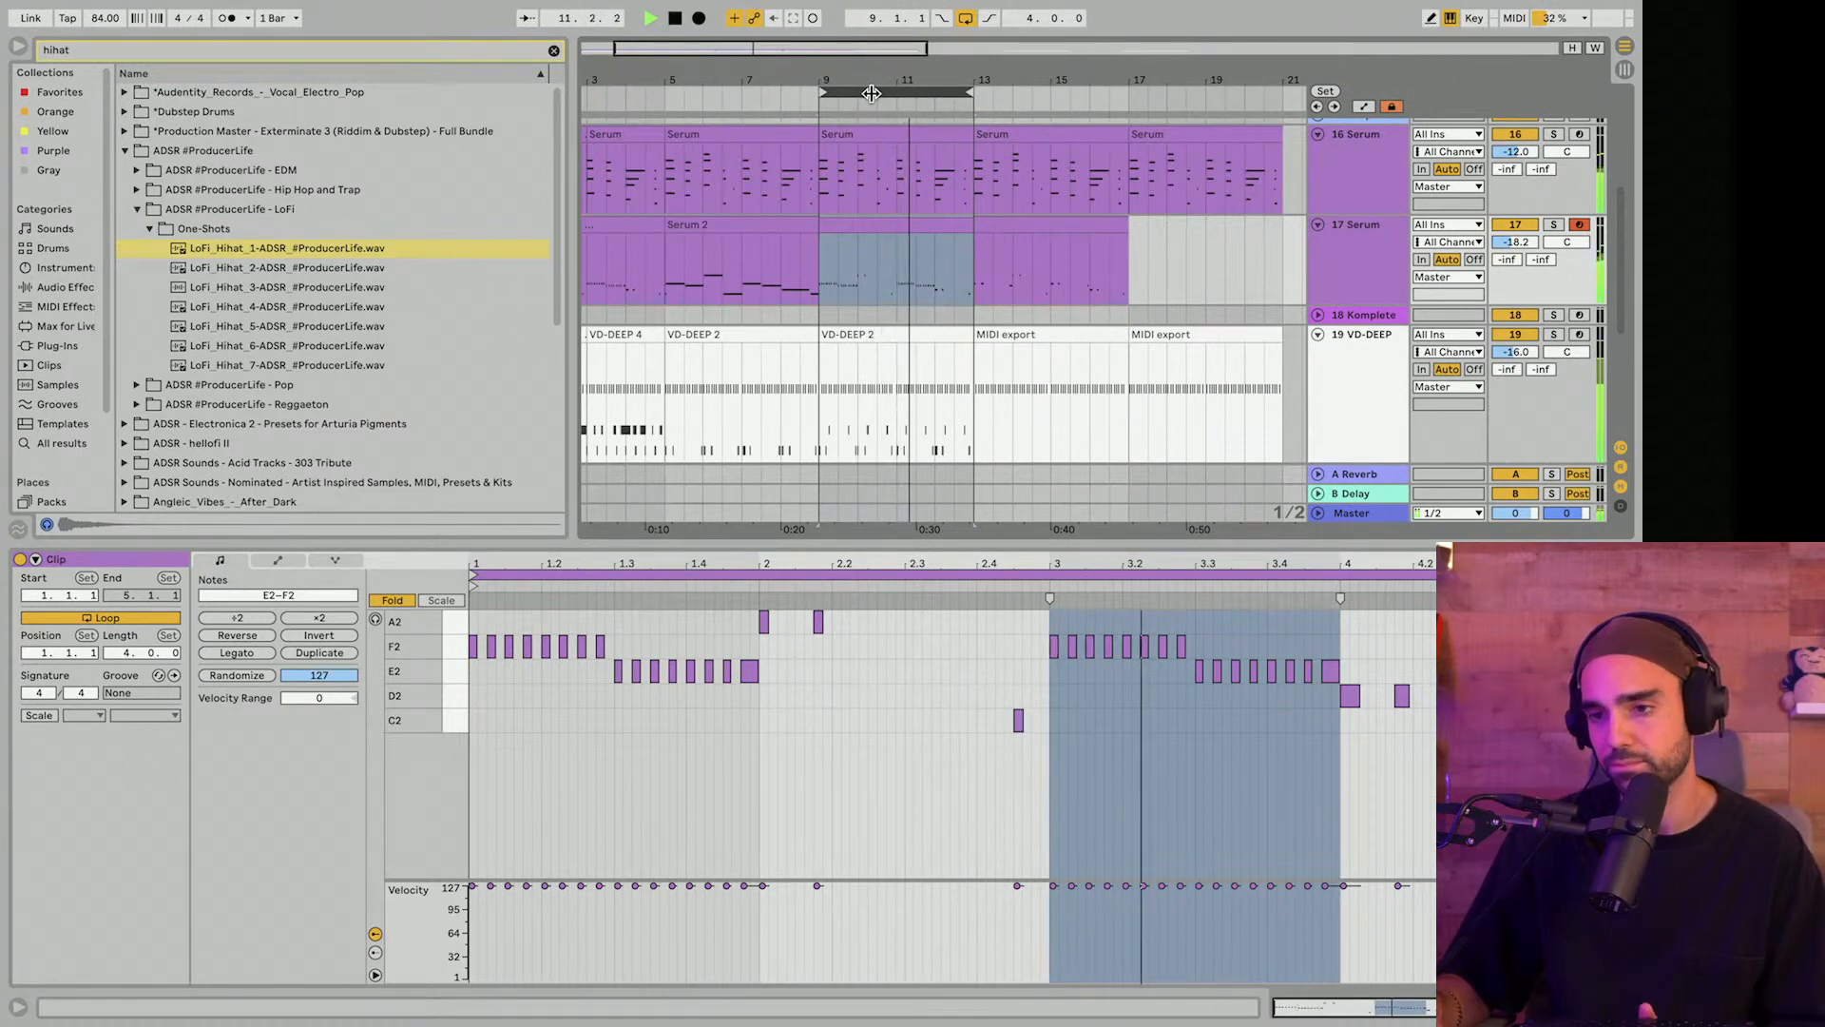
key("space")
left_click_drag(871, 92, 723, 98)
key("space")
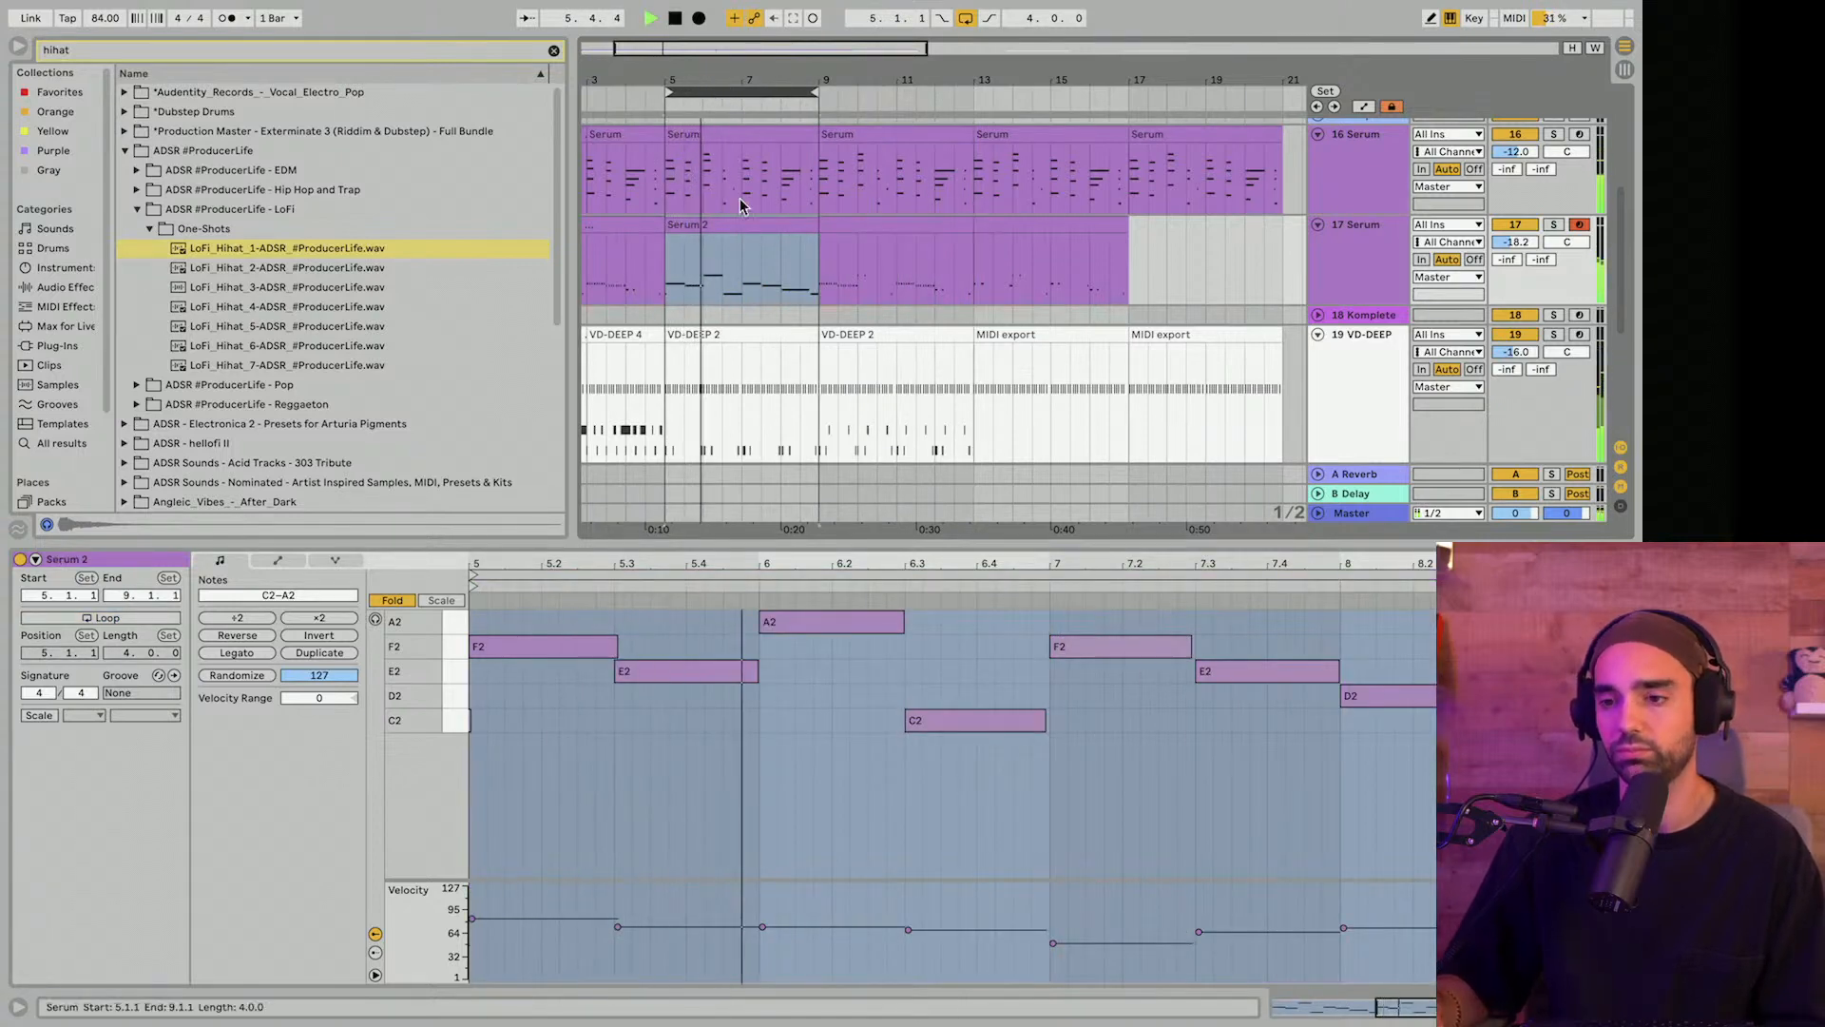
Apply Legato to all notes of the recorded bass clip at bar 5.
left_click(772, 743)
key("ctrl+a")
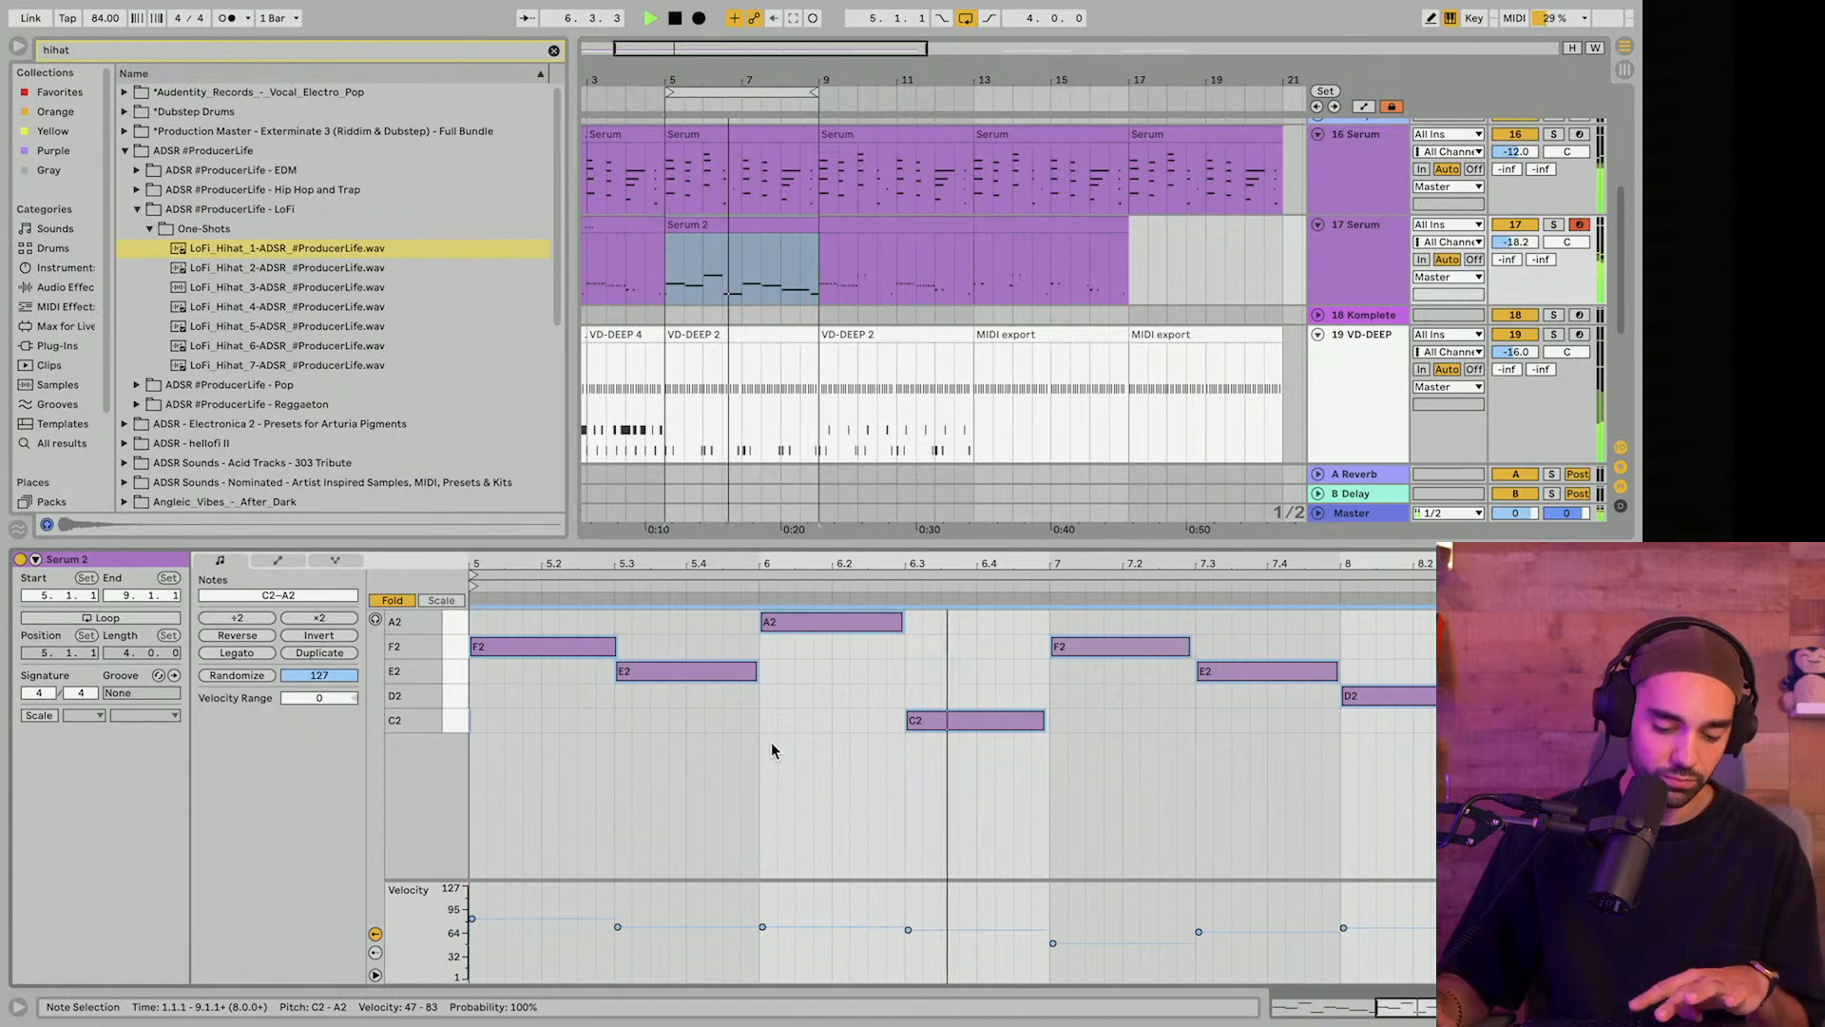
left_click(251, 654)
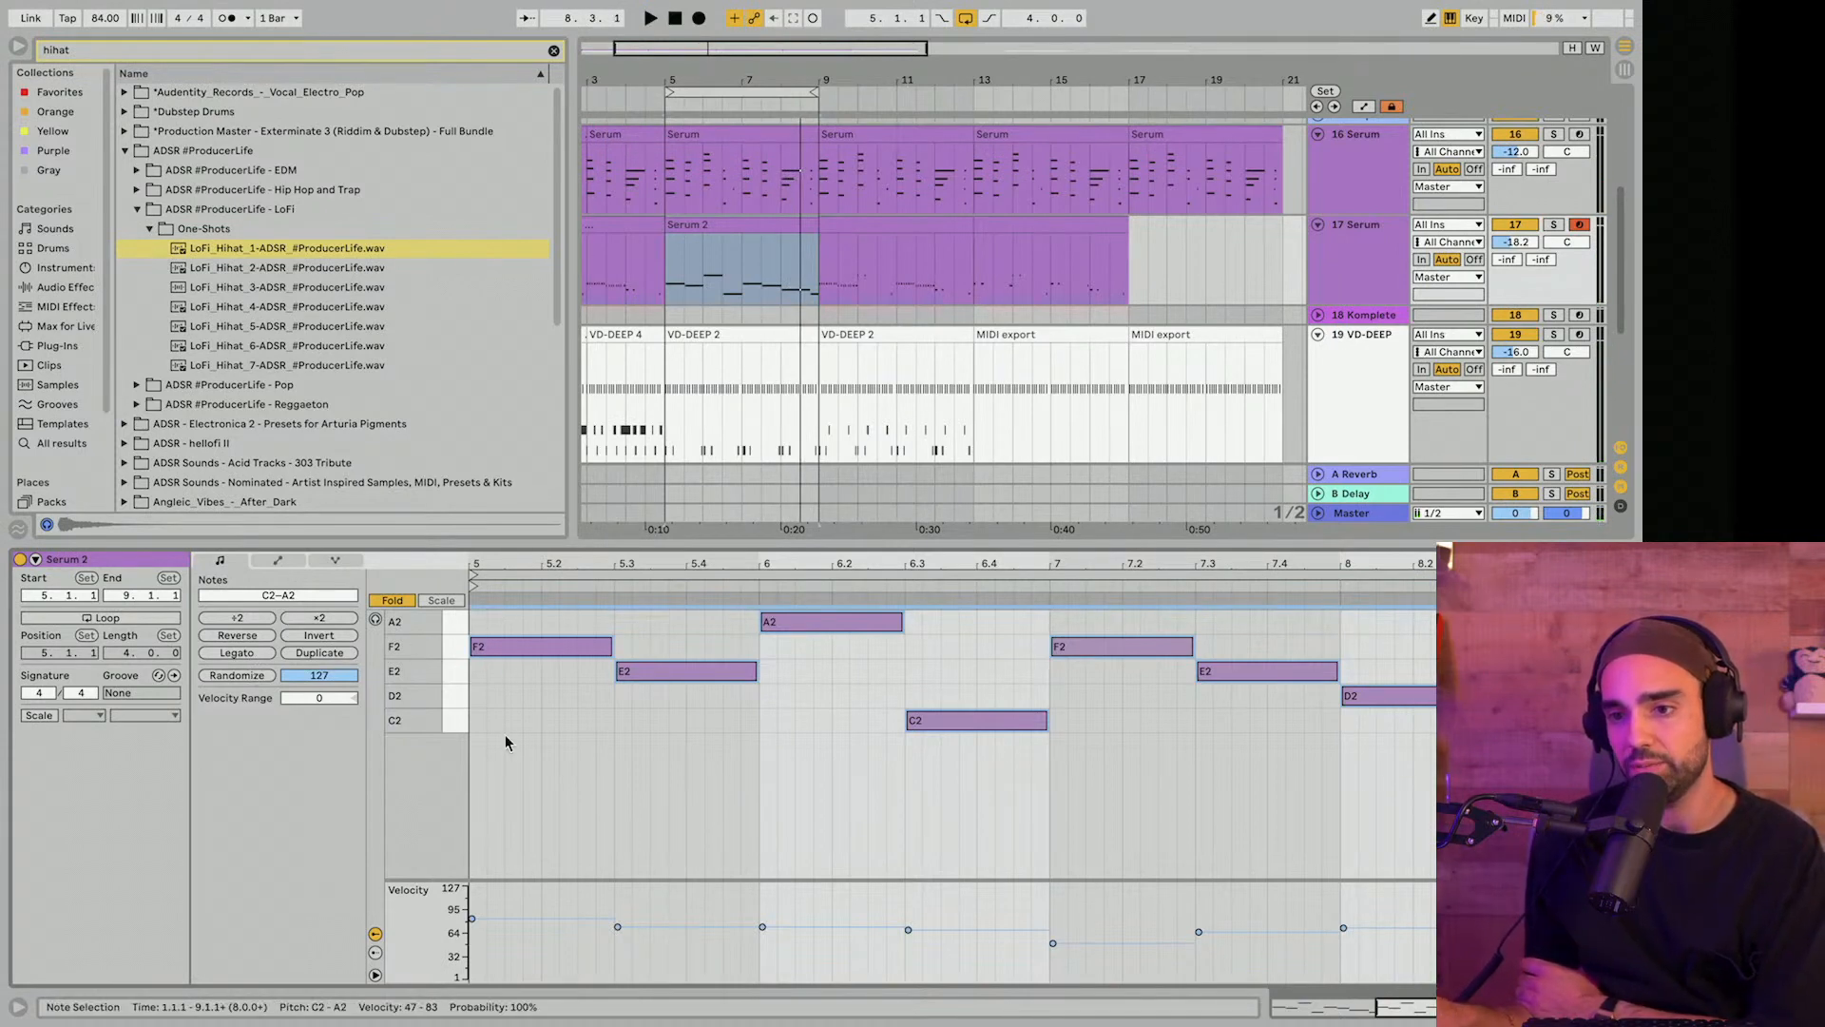
Examine the held F2, E2, A2 and C2 notes individually, and play bars 5 to 8 followed by bars 9 to 12.
left_click_drag(505, 758, 513, 627)
left_click_drag(696, 748, 699, 626)
left_click_drag(840, 692, 829, 581)
left_click_drag(956, 631, 991, 779)
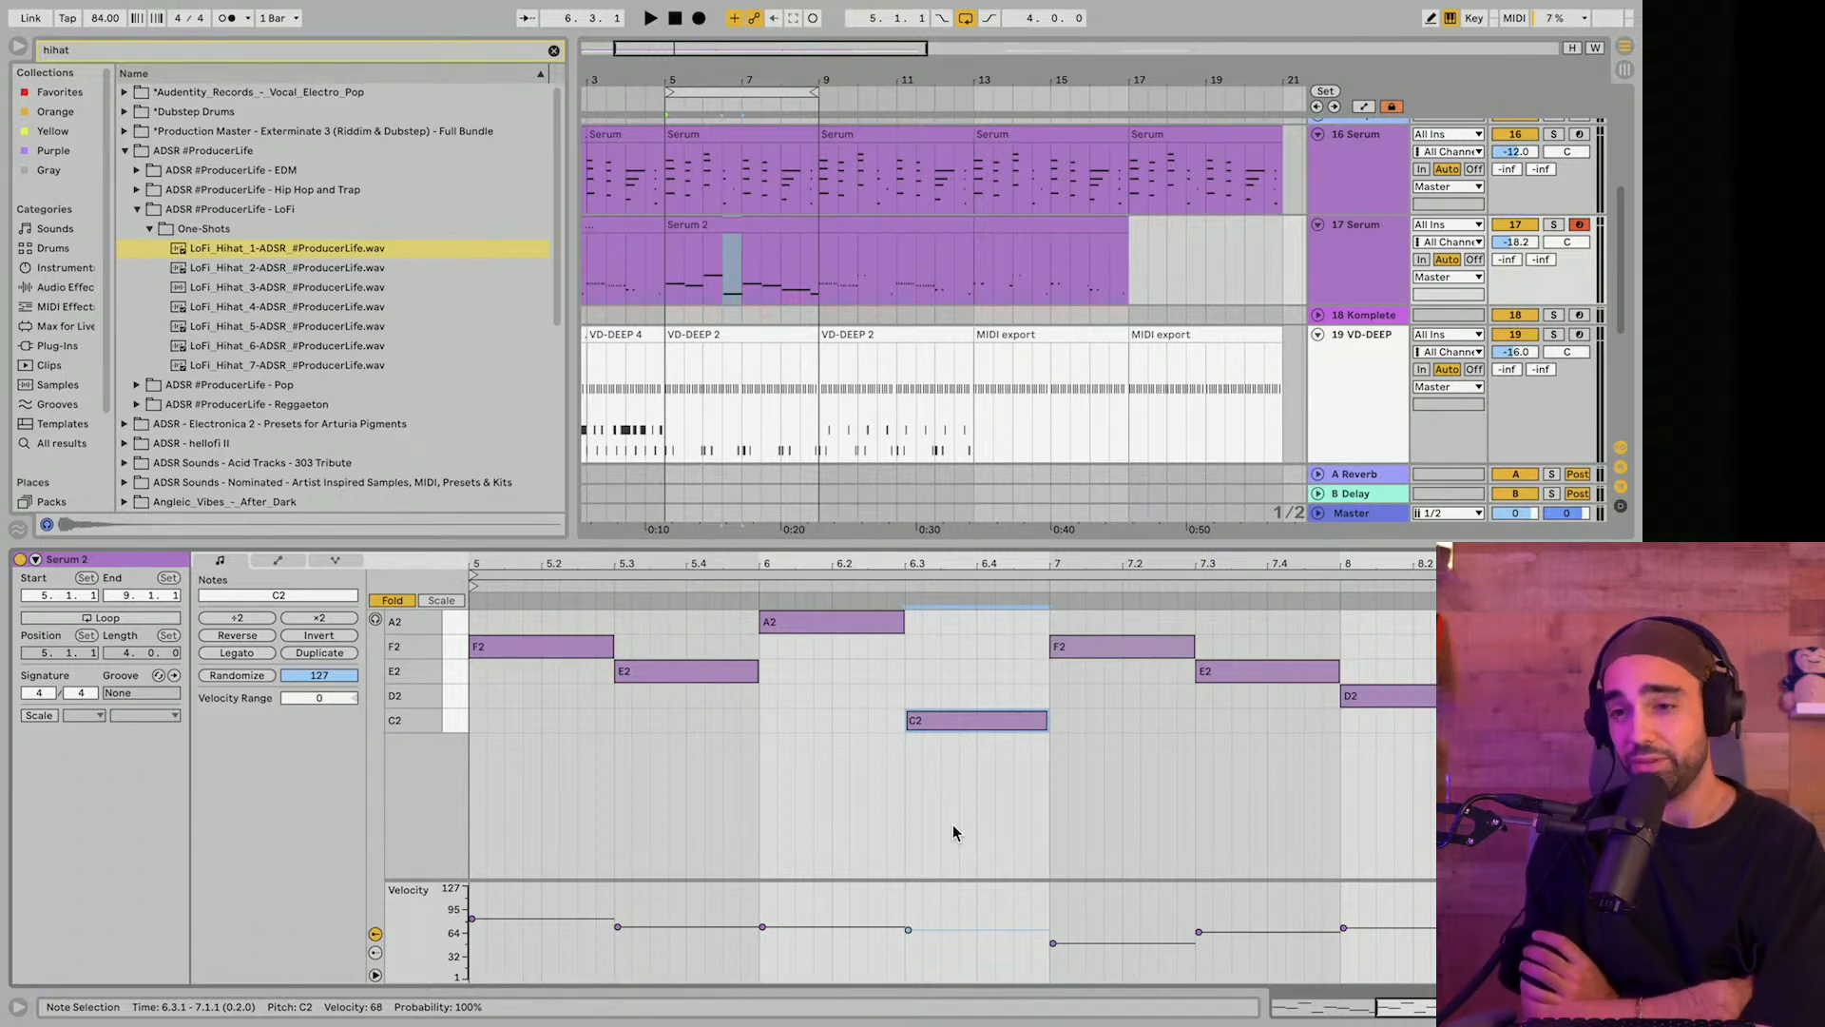
key("space")
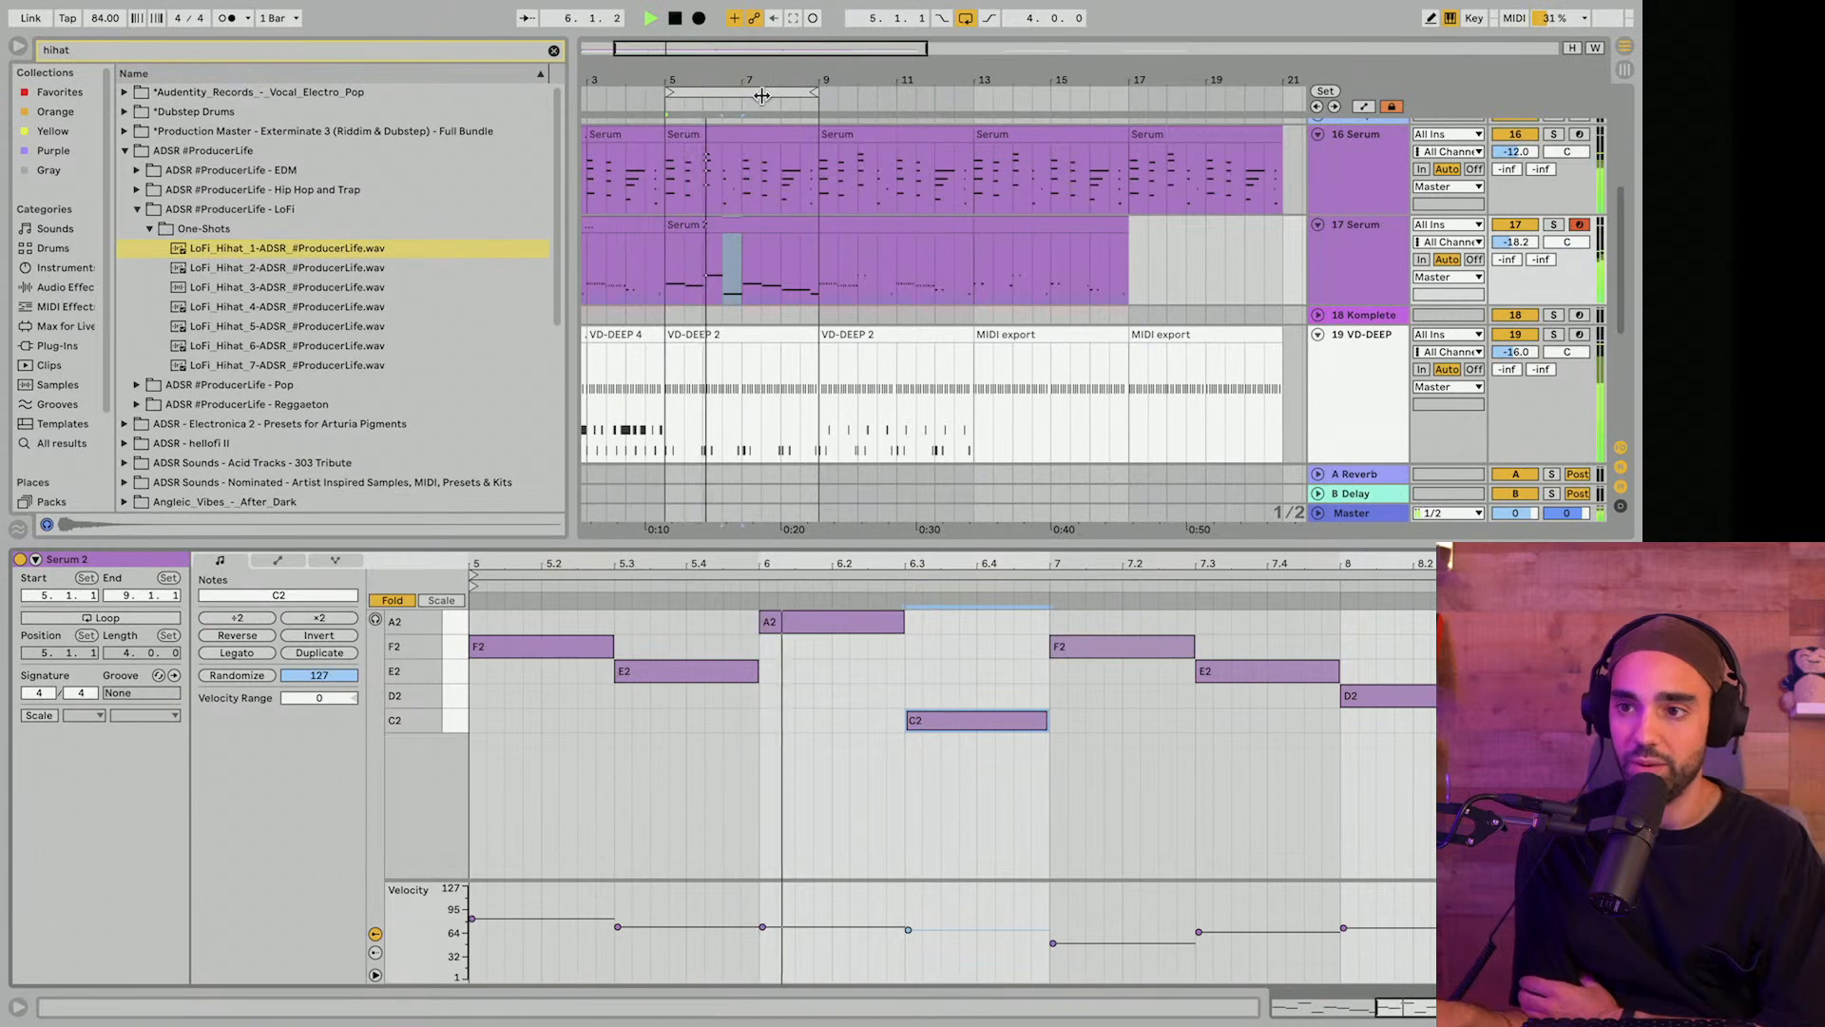
left_click_drag(764, 99, 856, 81)
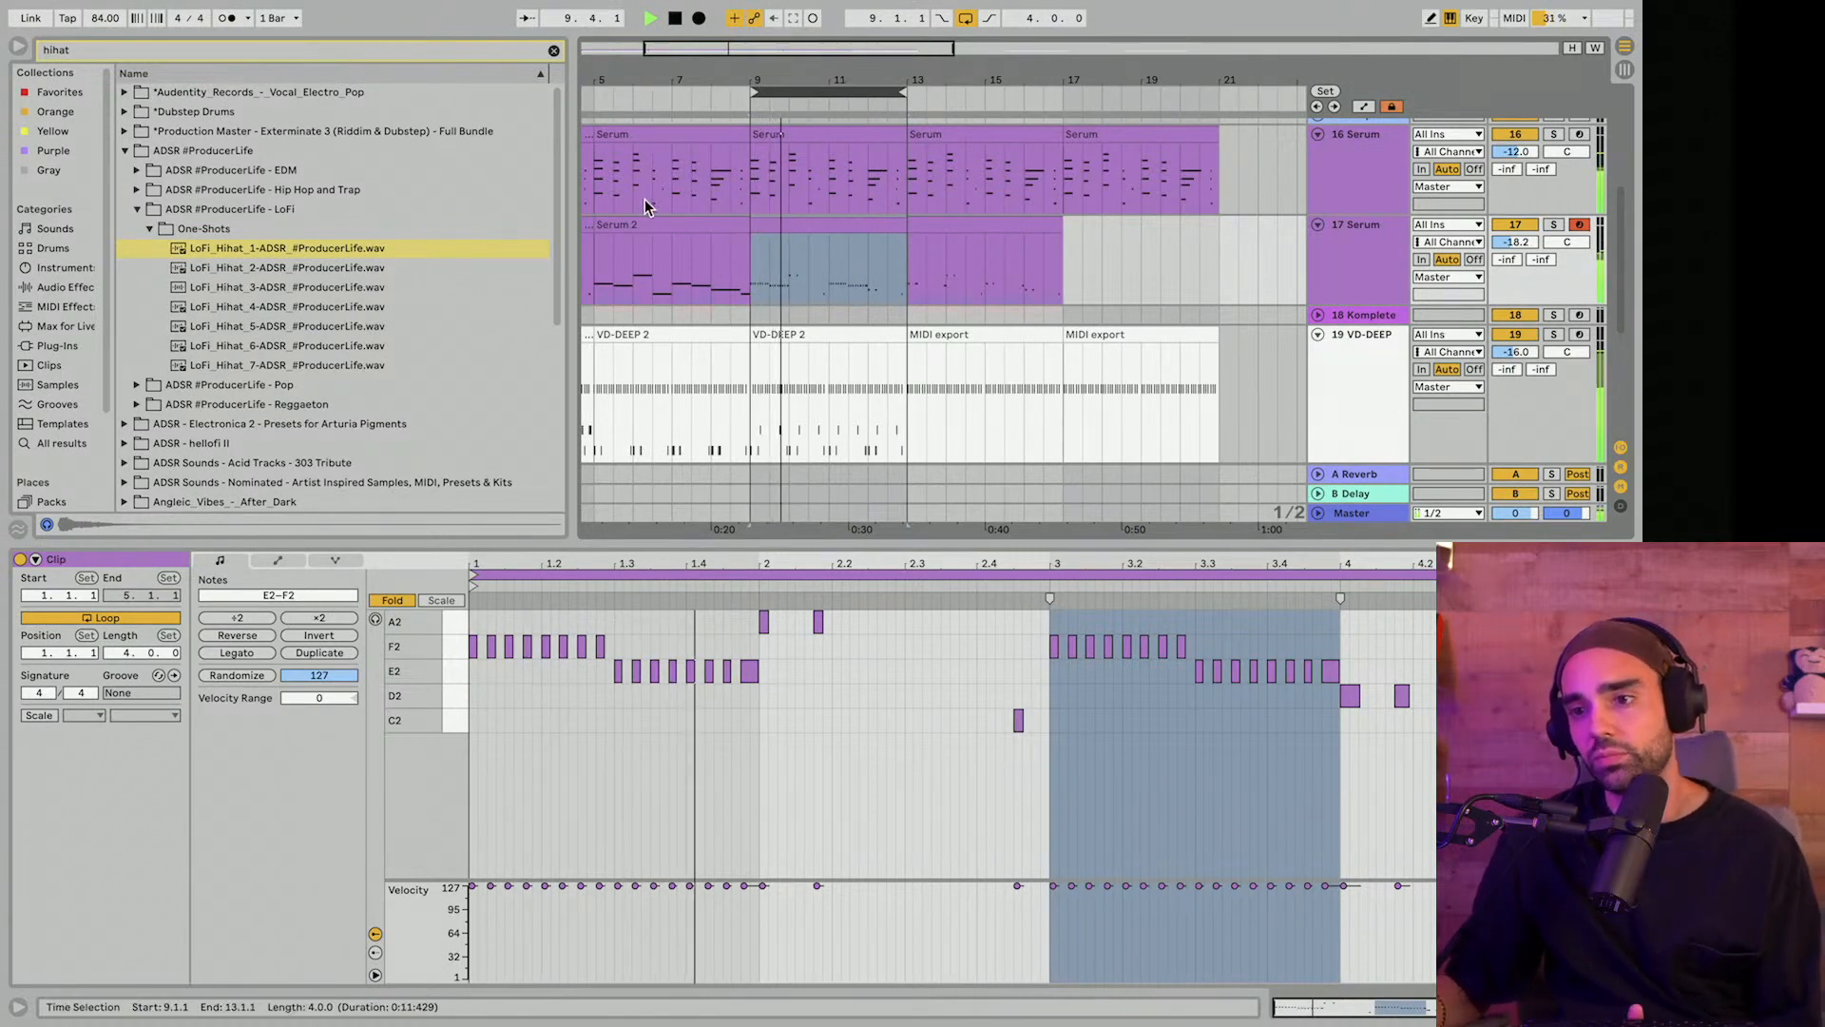
key("space")
Hide the browser, show the whole arrangement and display the notes of the VD-DEEP 2 drum clip at bar 9.
left_click(19, 48)
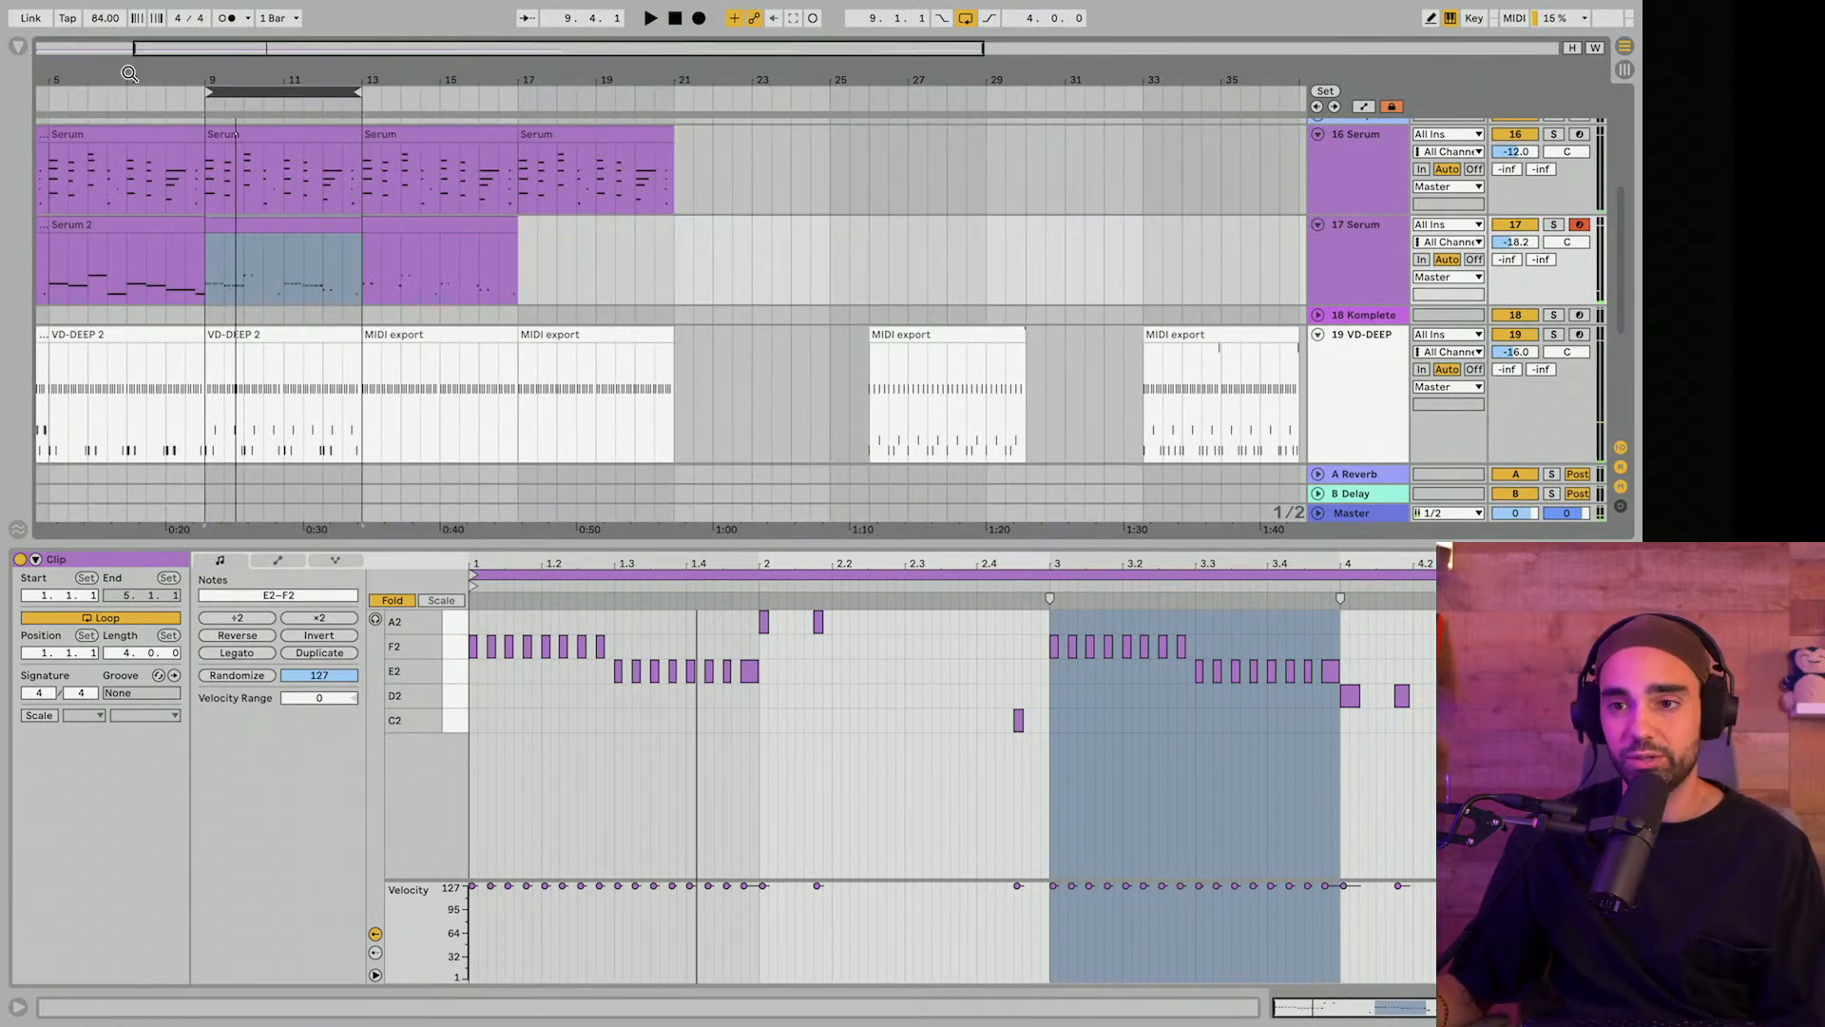
left_click_drag(285, 80, 423, 76)
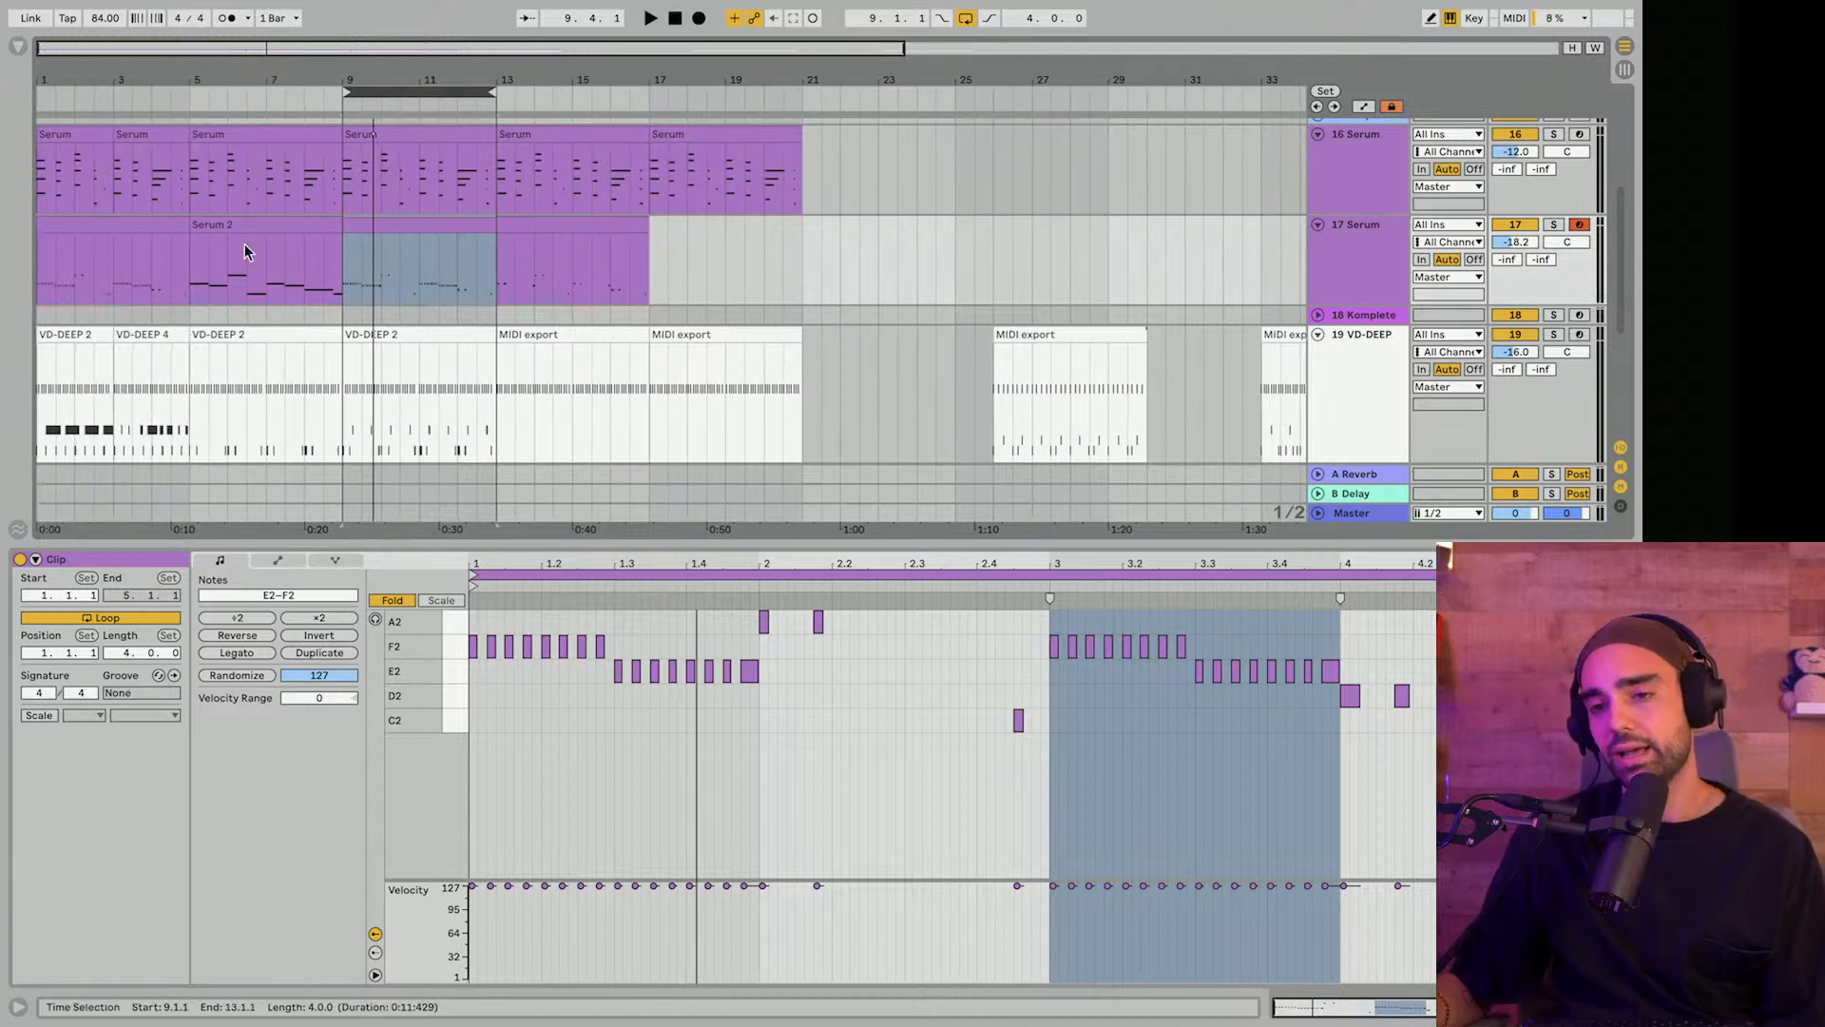
left_click_drag(340, 87, 233, 75)
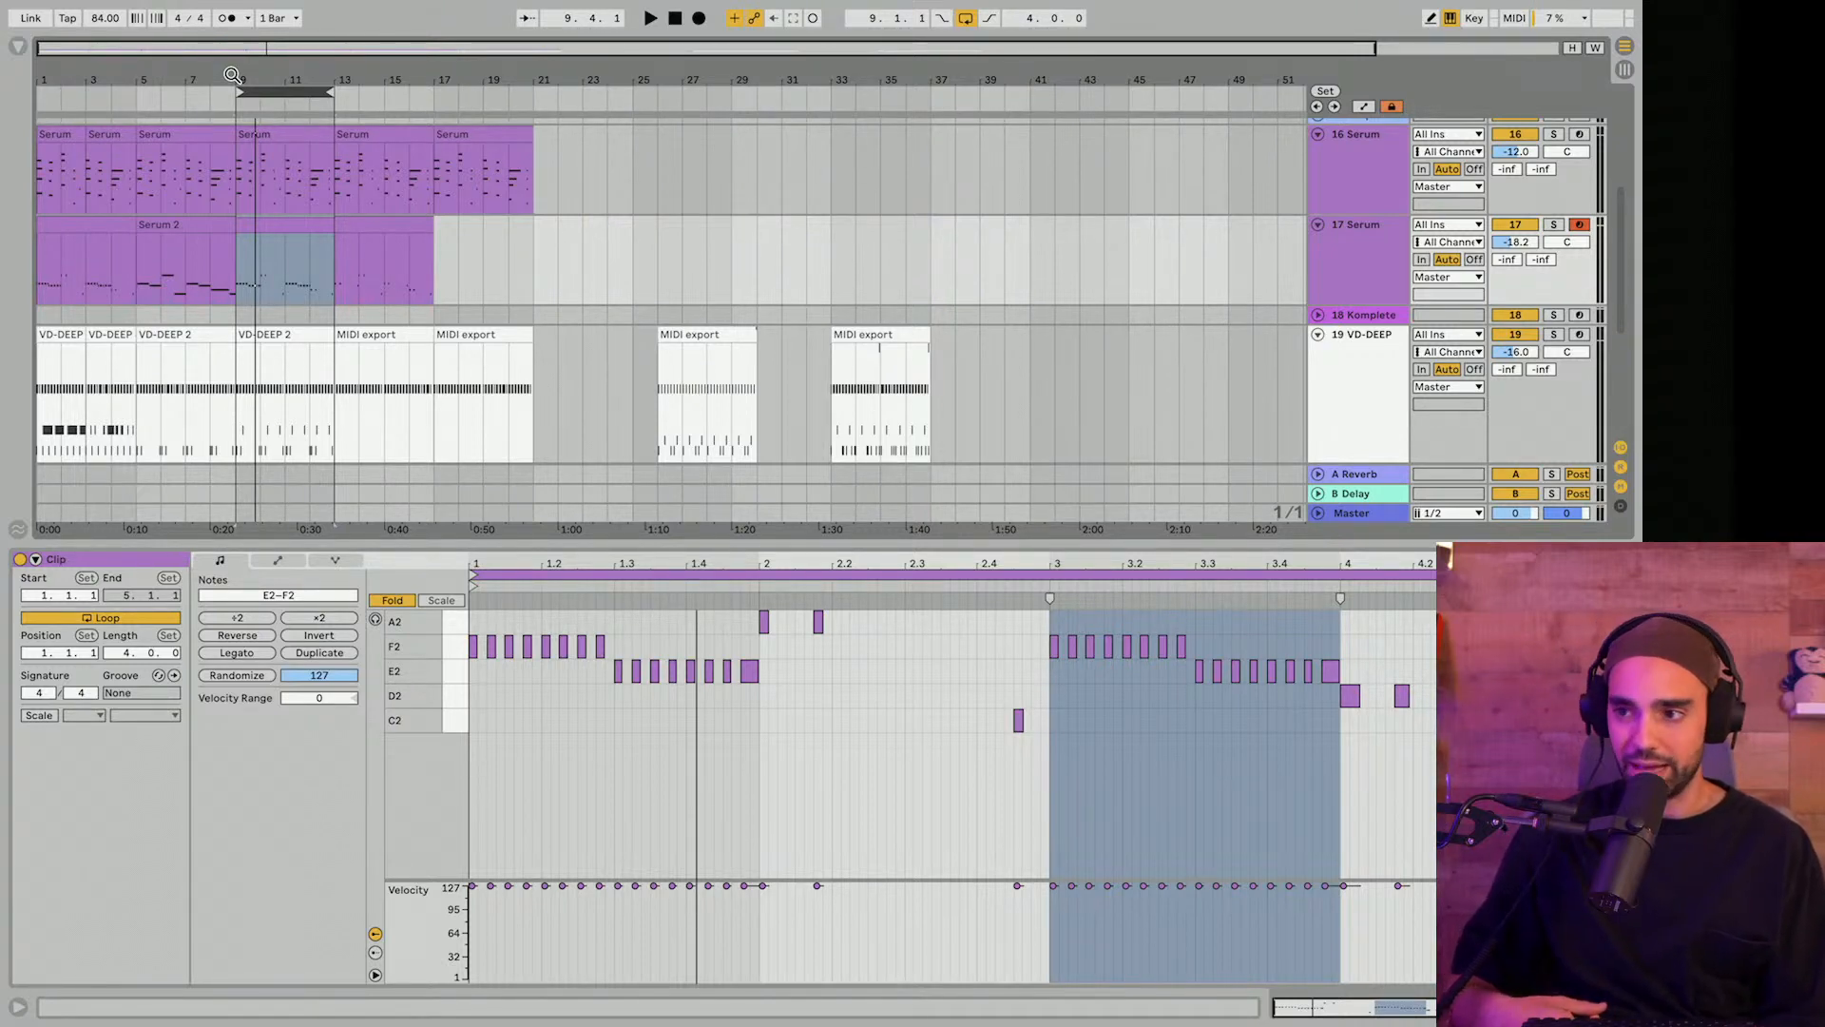
left_click(305, 363)
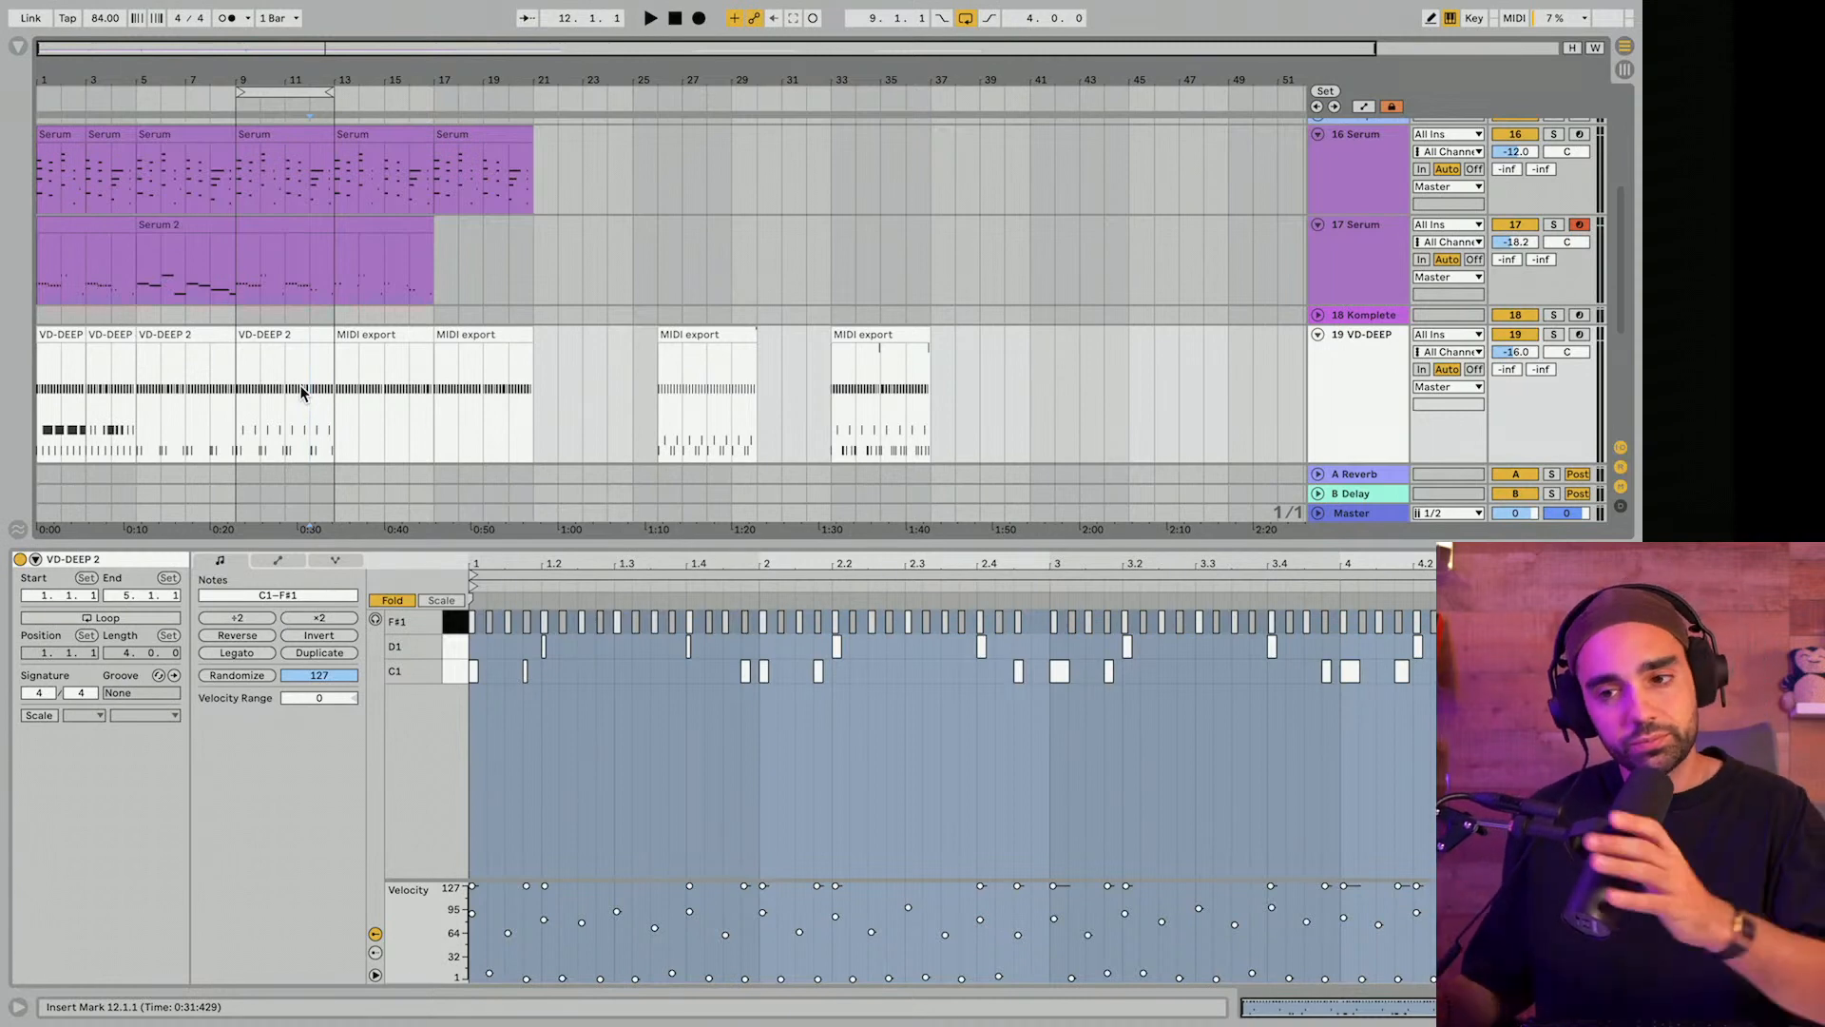
scroll(296, 383, "right", 1)
scroll(296, 383, "up", 1)
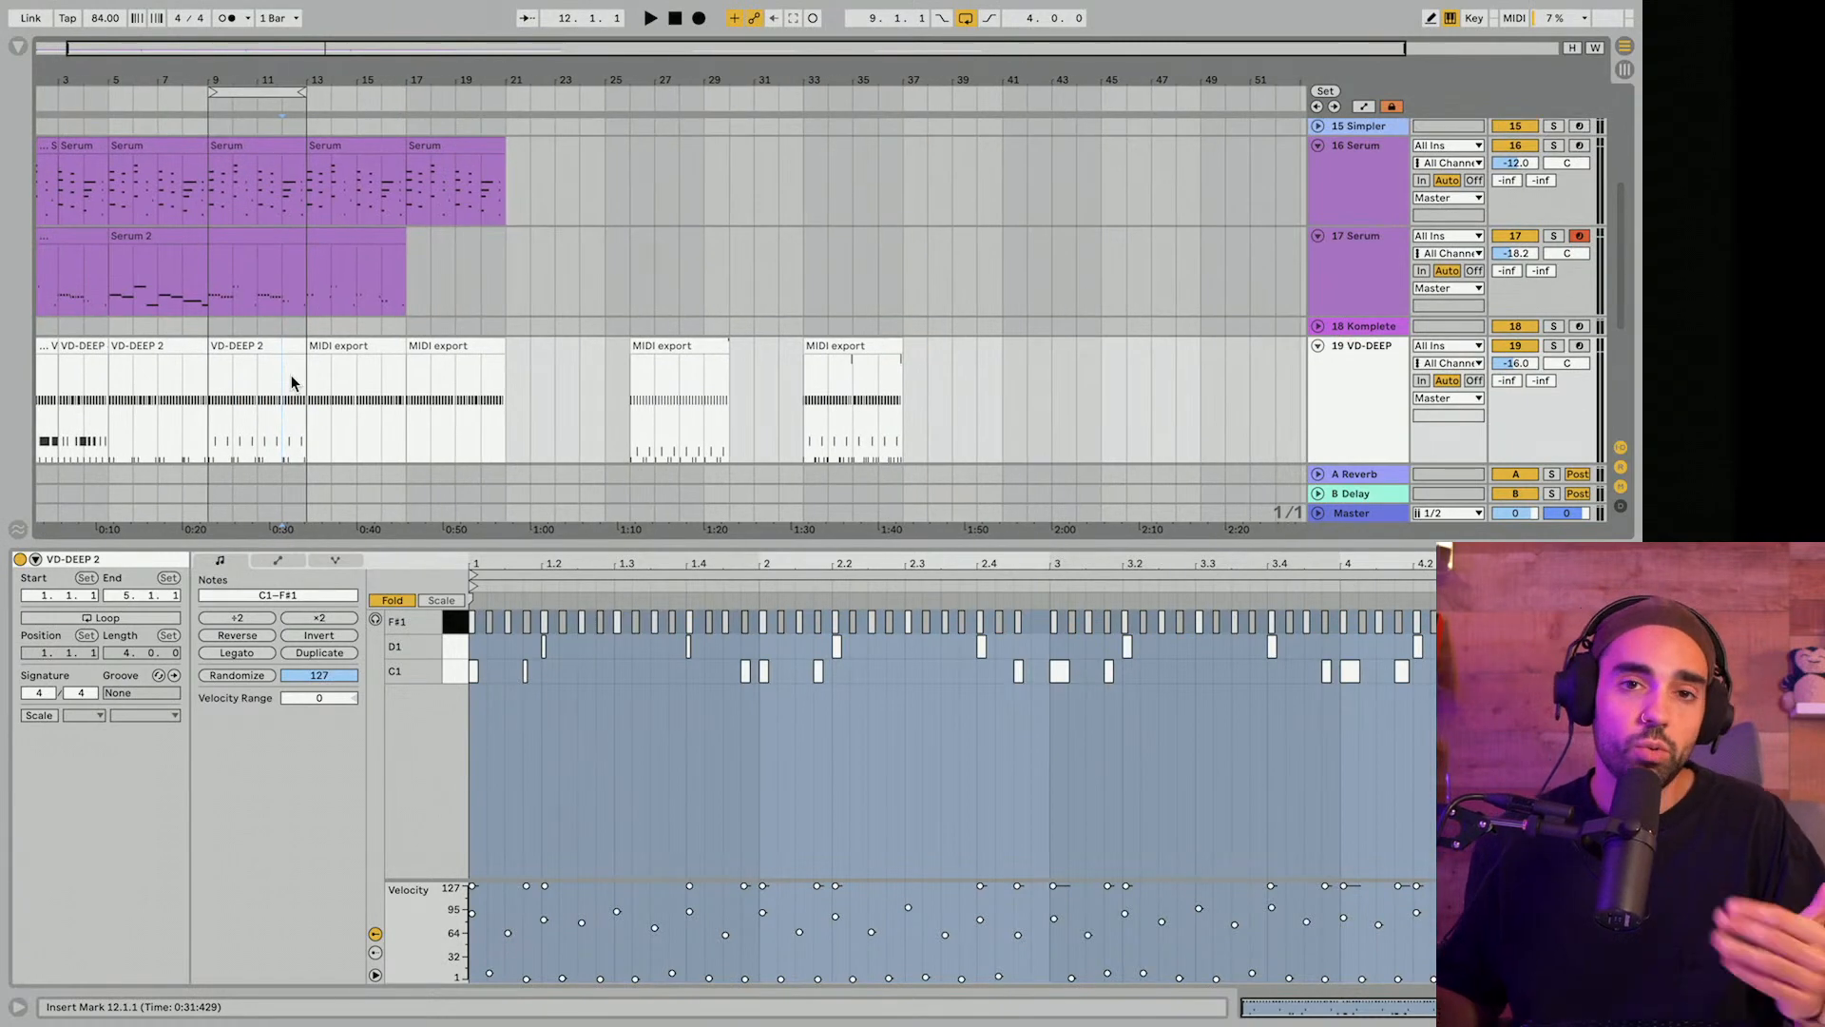
scroll(291, 383, "left", 1)
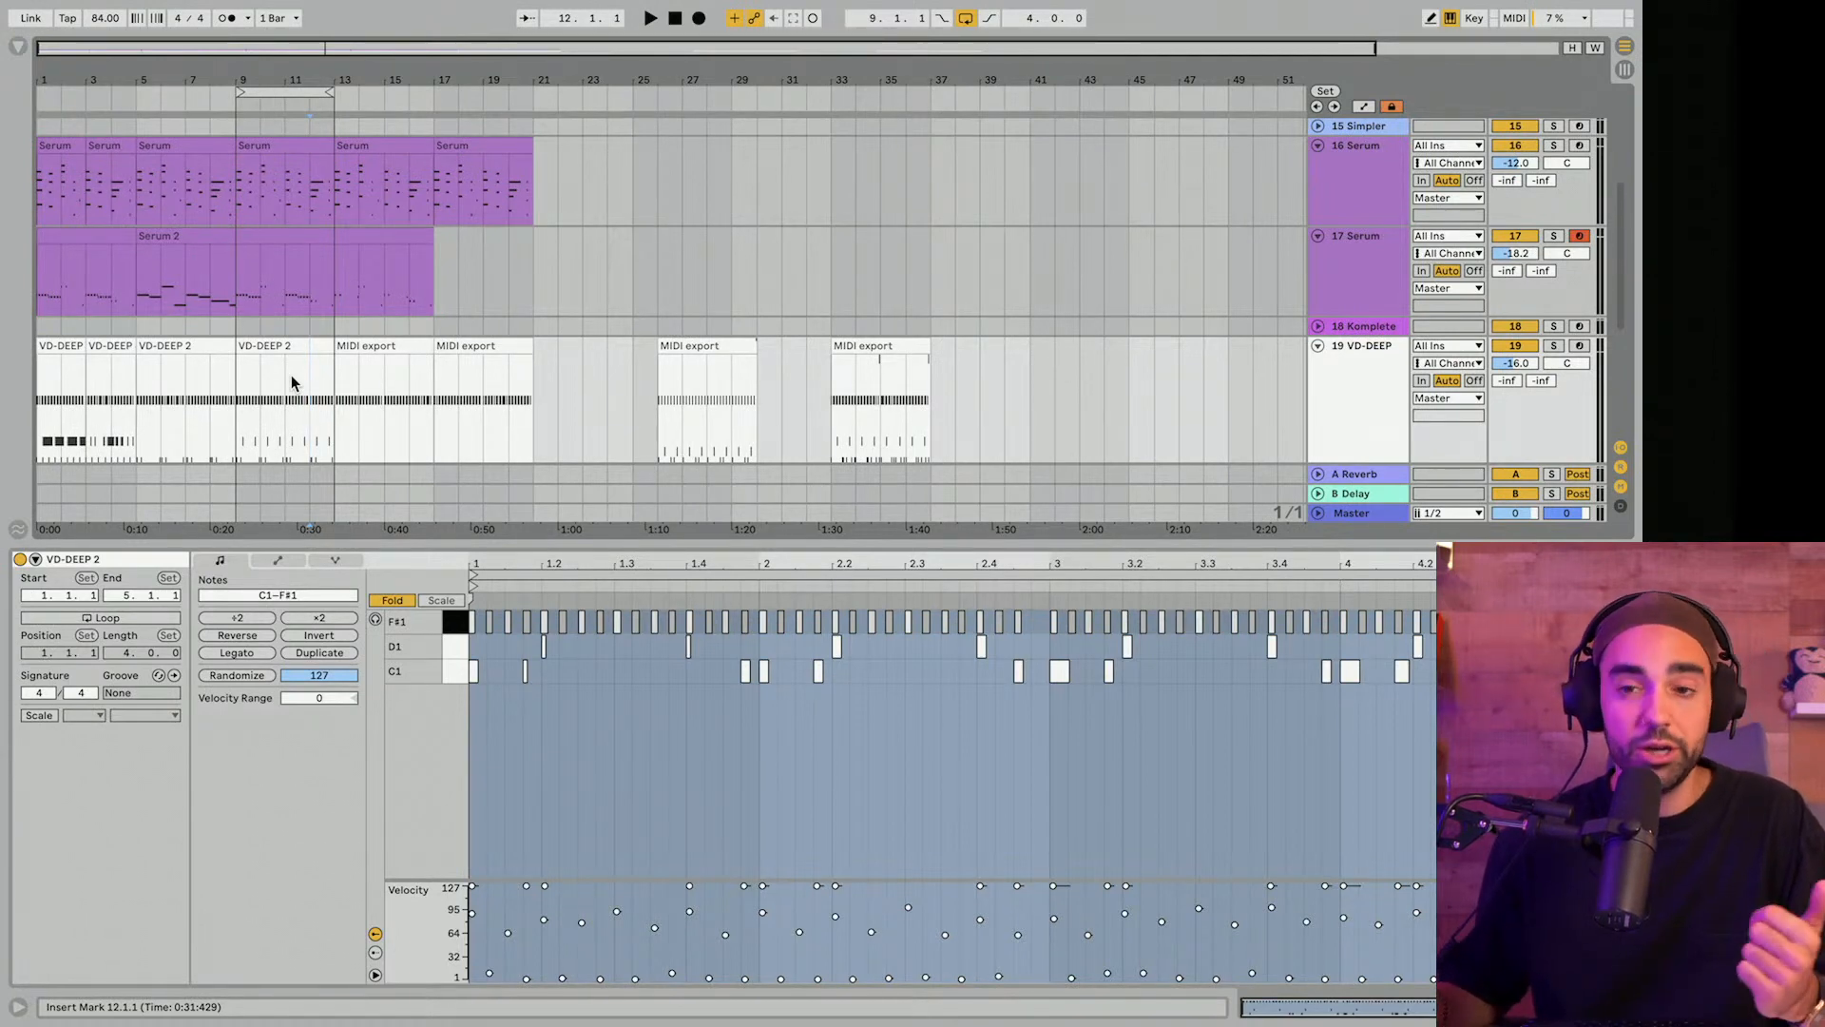
scroll(291, 380, "right", 1)
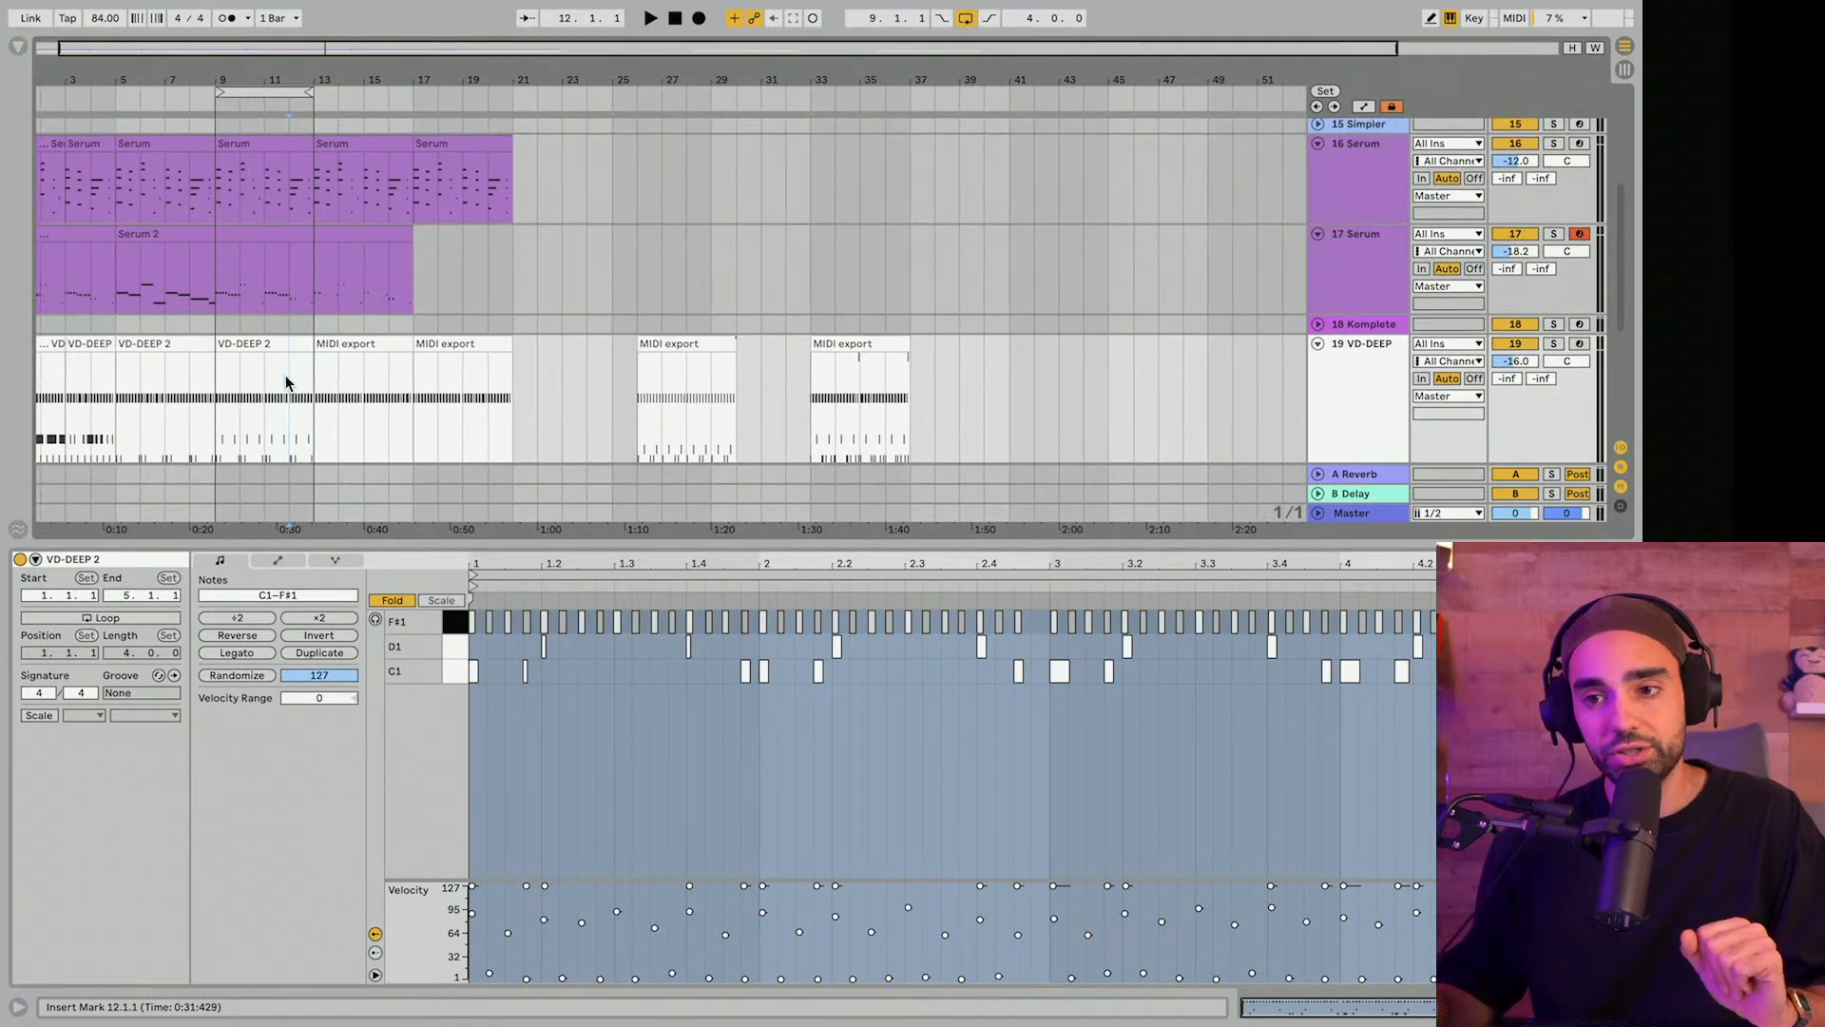
scroll(285, 382, "left", 1)
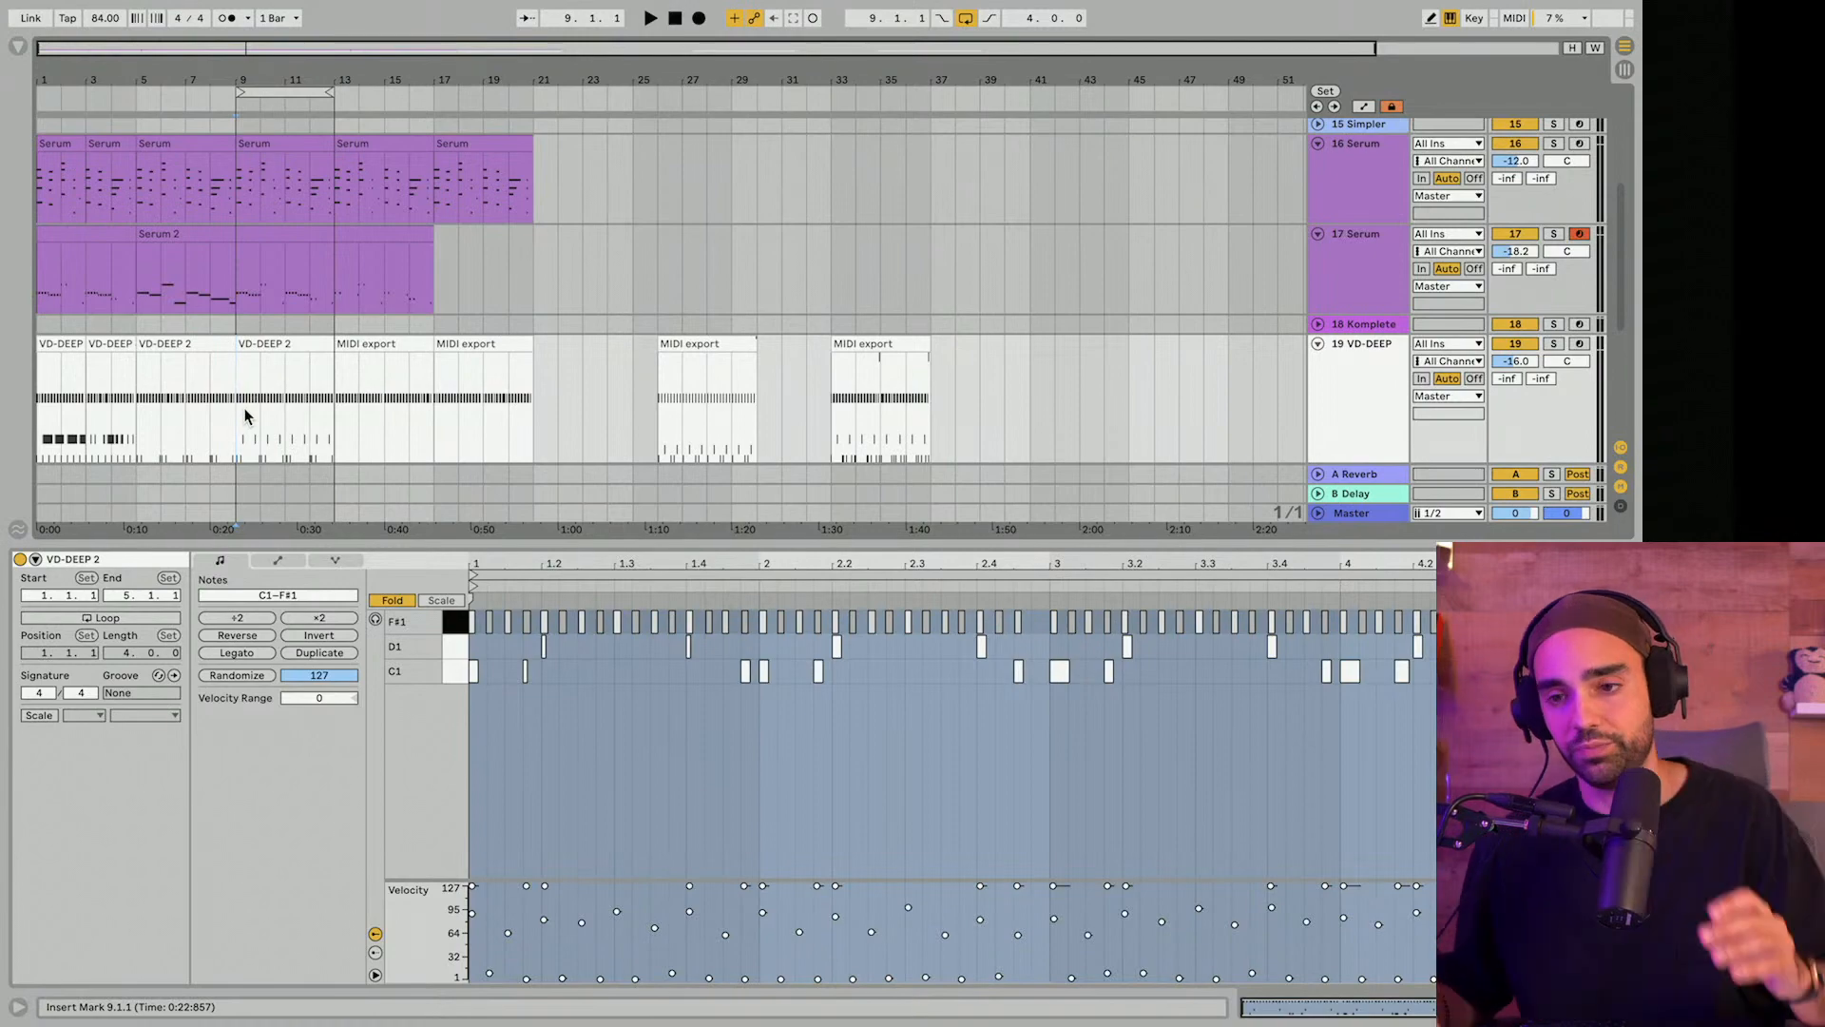
scroll(262, 346, "down", 4)
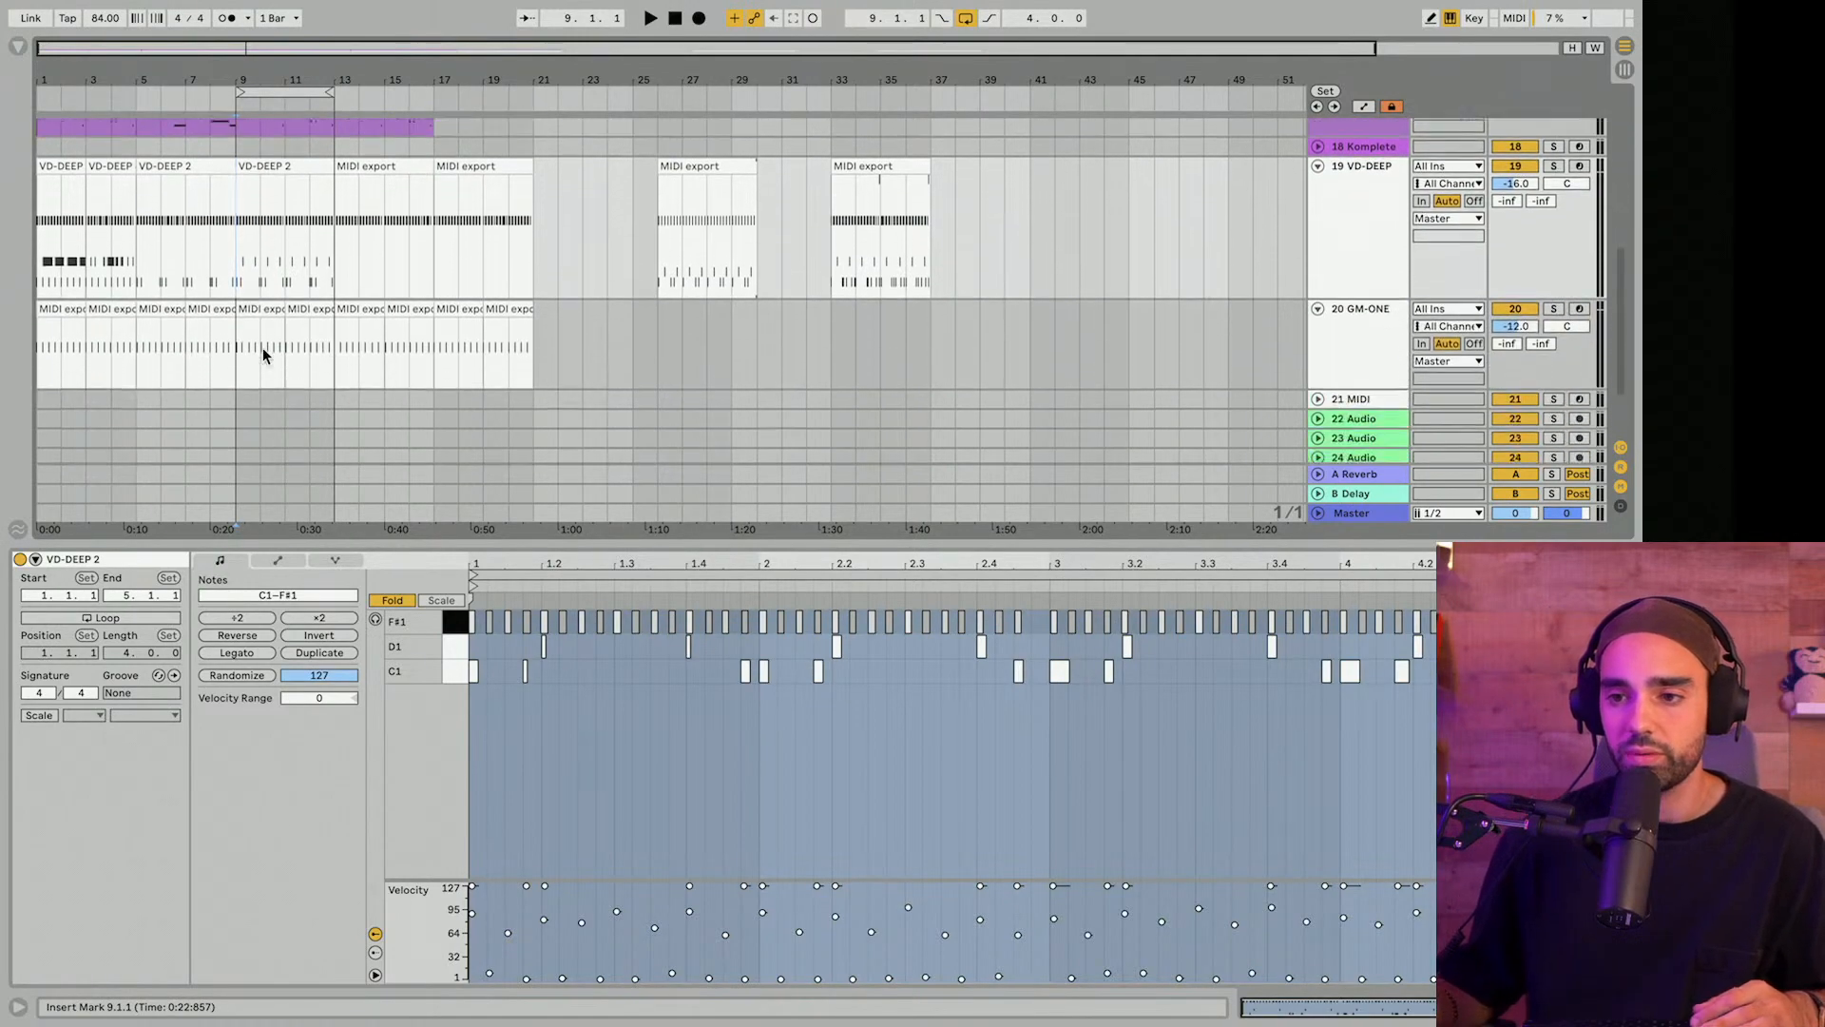
scroll(262, 346, "up", 4)
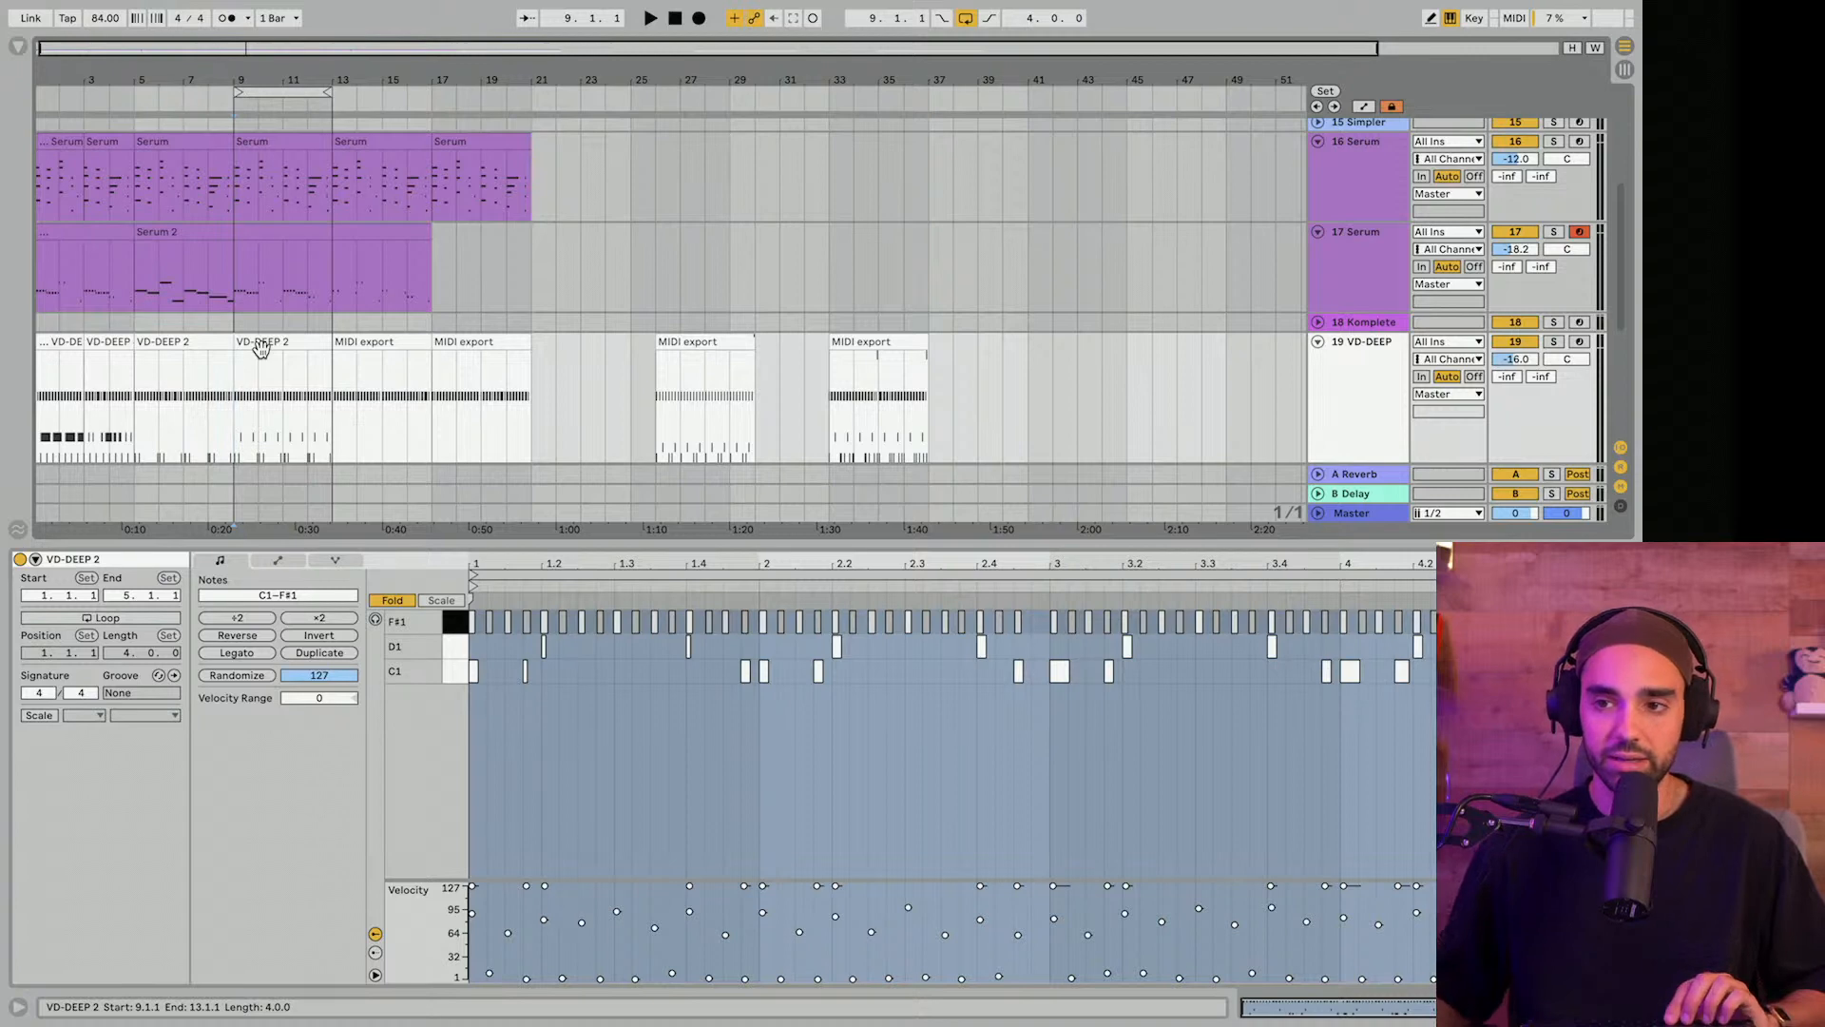
Enlarge the arrangement area by shrinking the clip editor, and play the loop from bar 9.
left_click_drag(247, 102, 243, 89)
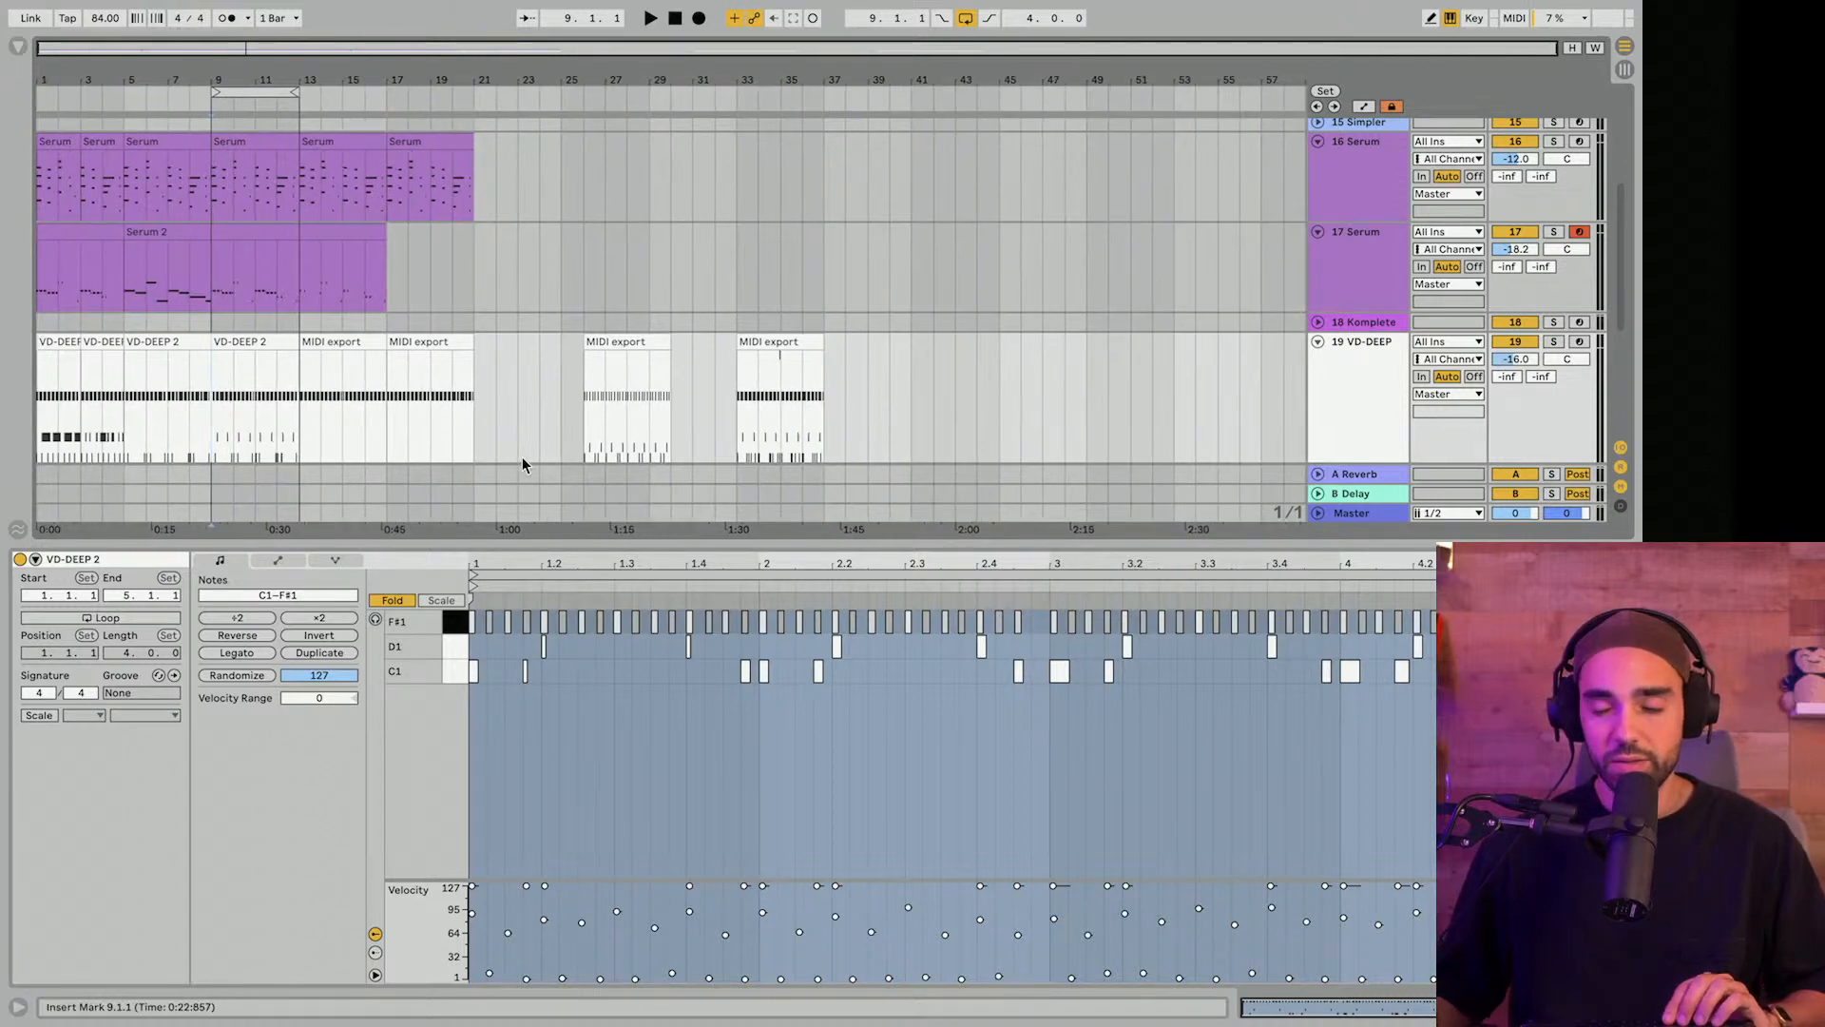
left_click_drag(504, 543, 502, 801)
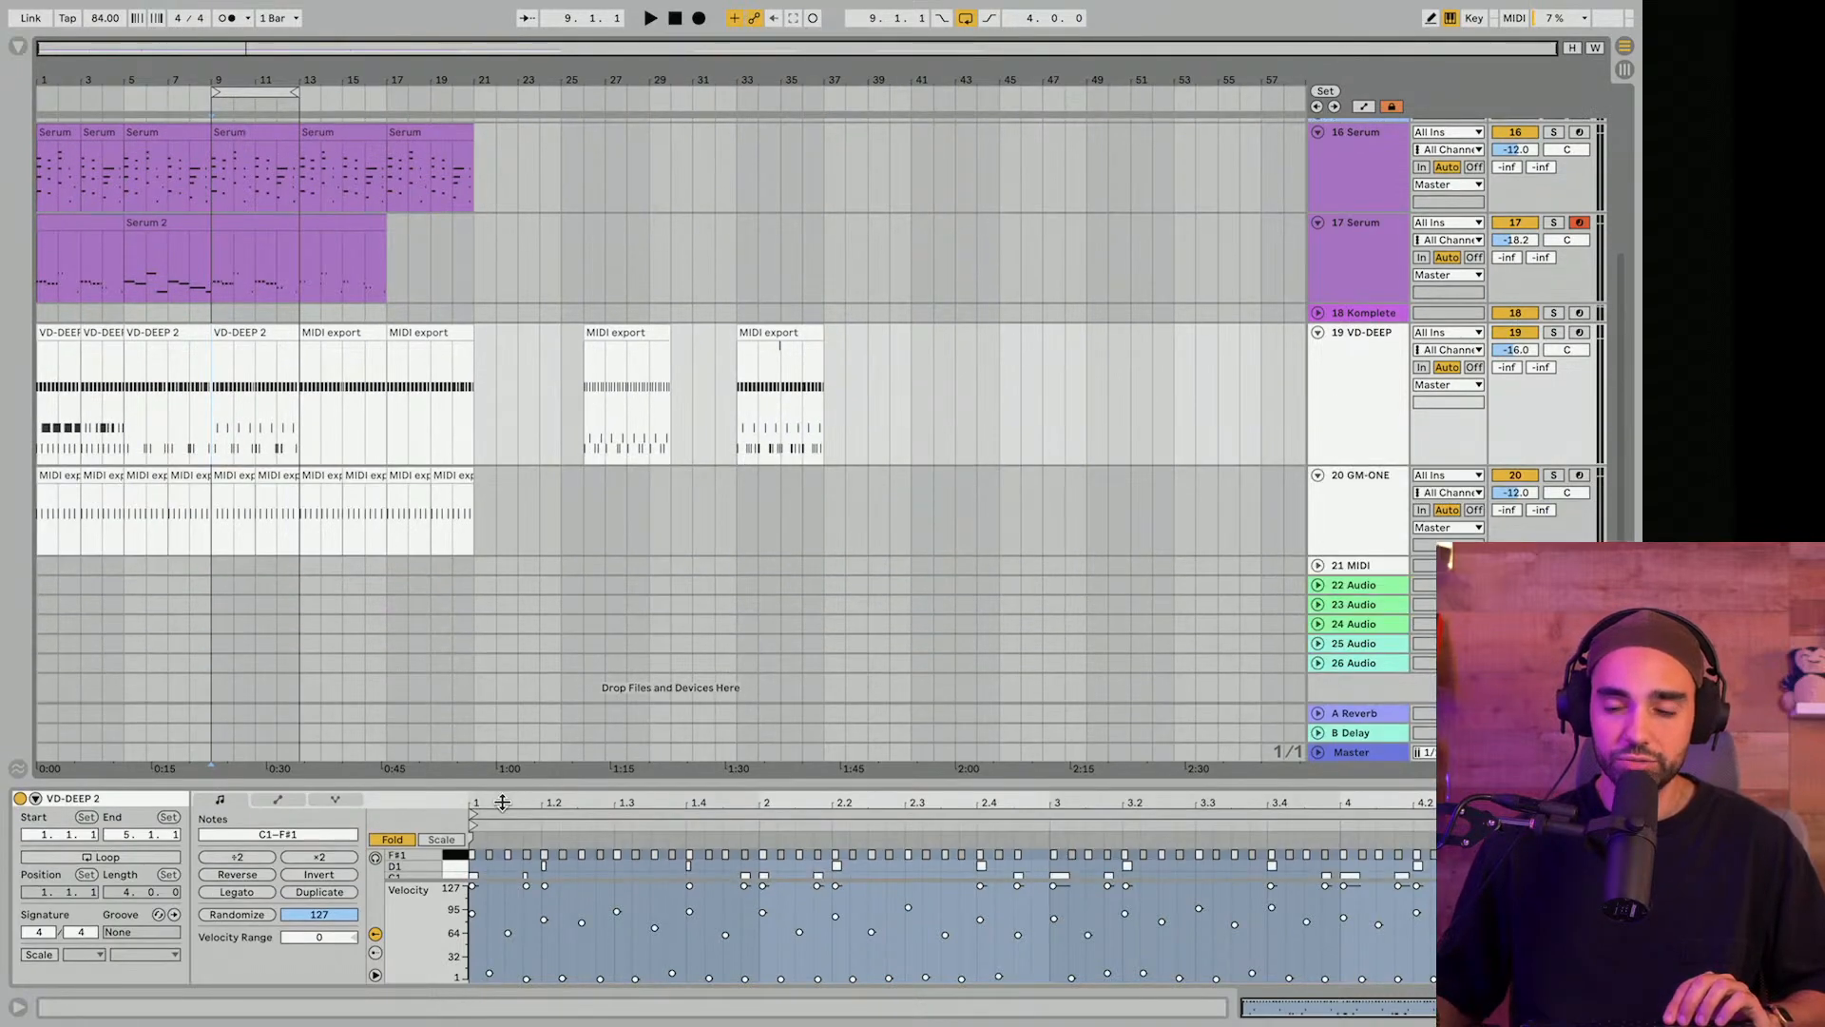
scroll(396, 544, "up", 5)
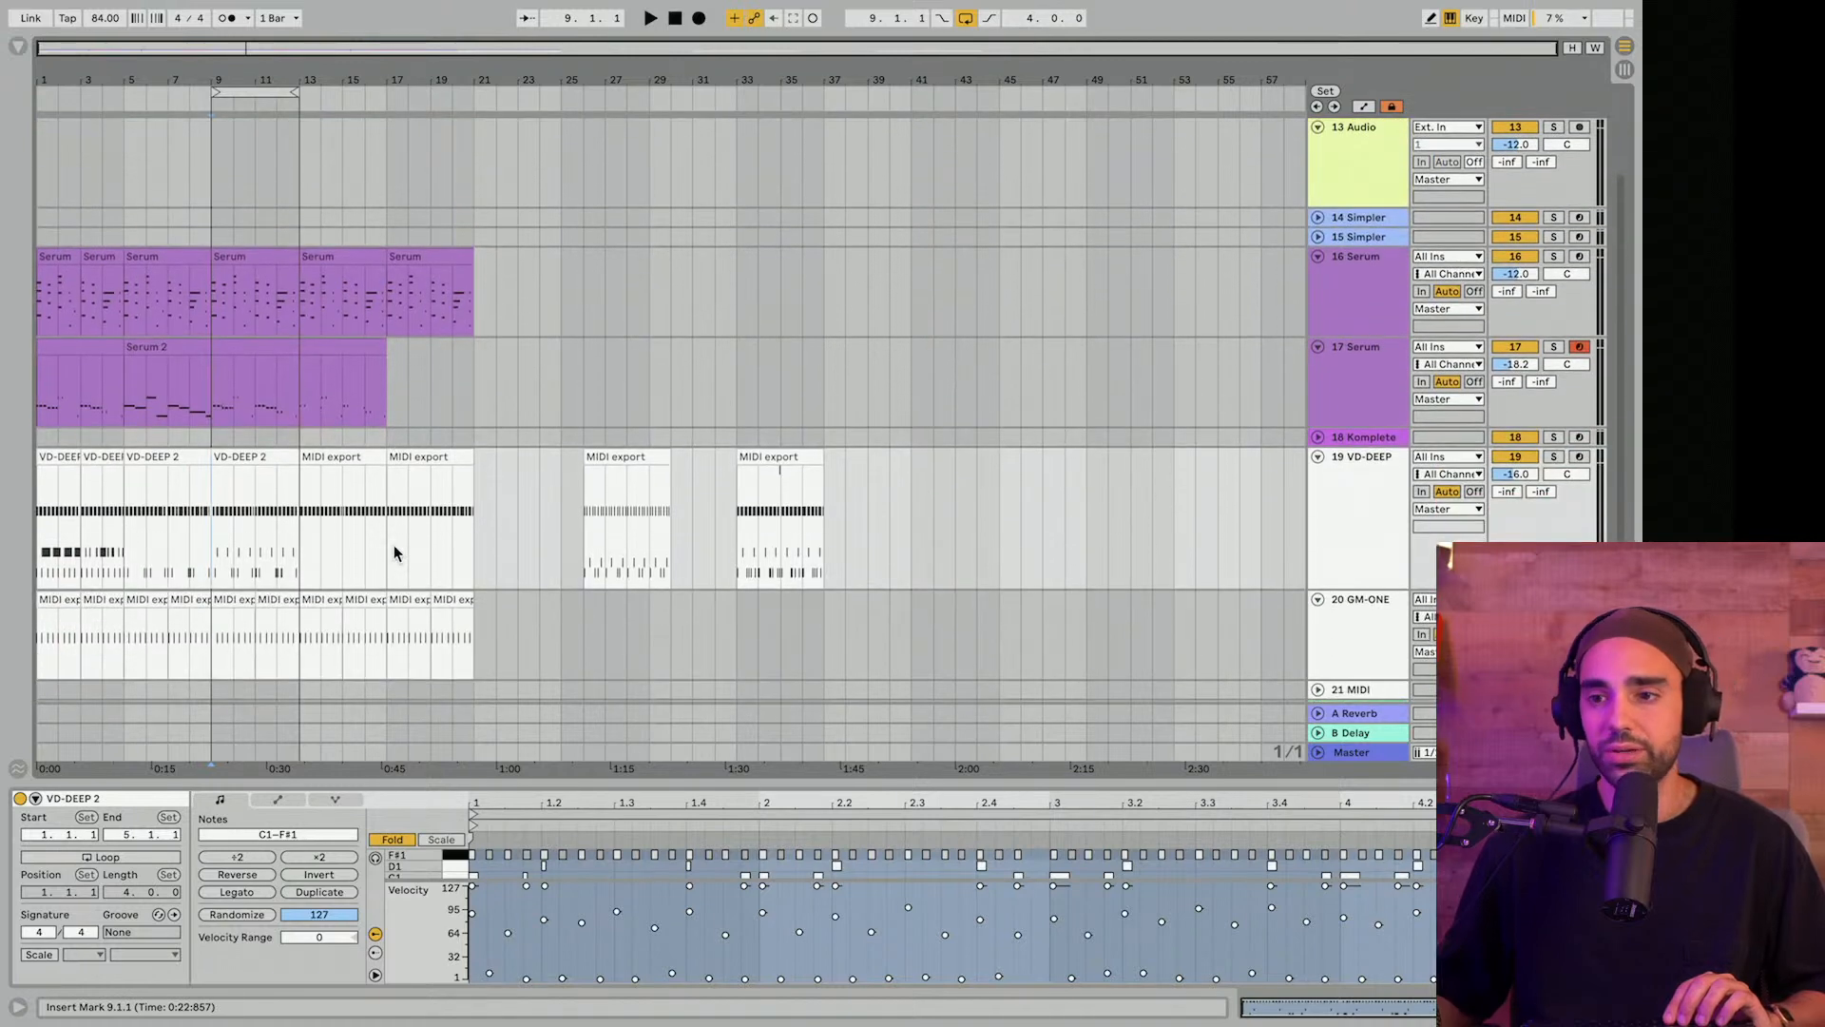
scroll(393, 544, "down", 1)
key("space")
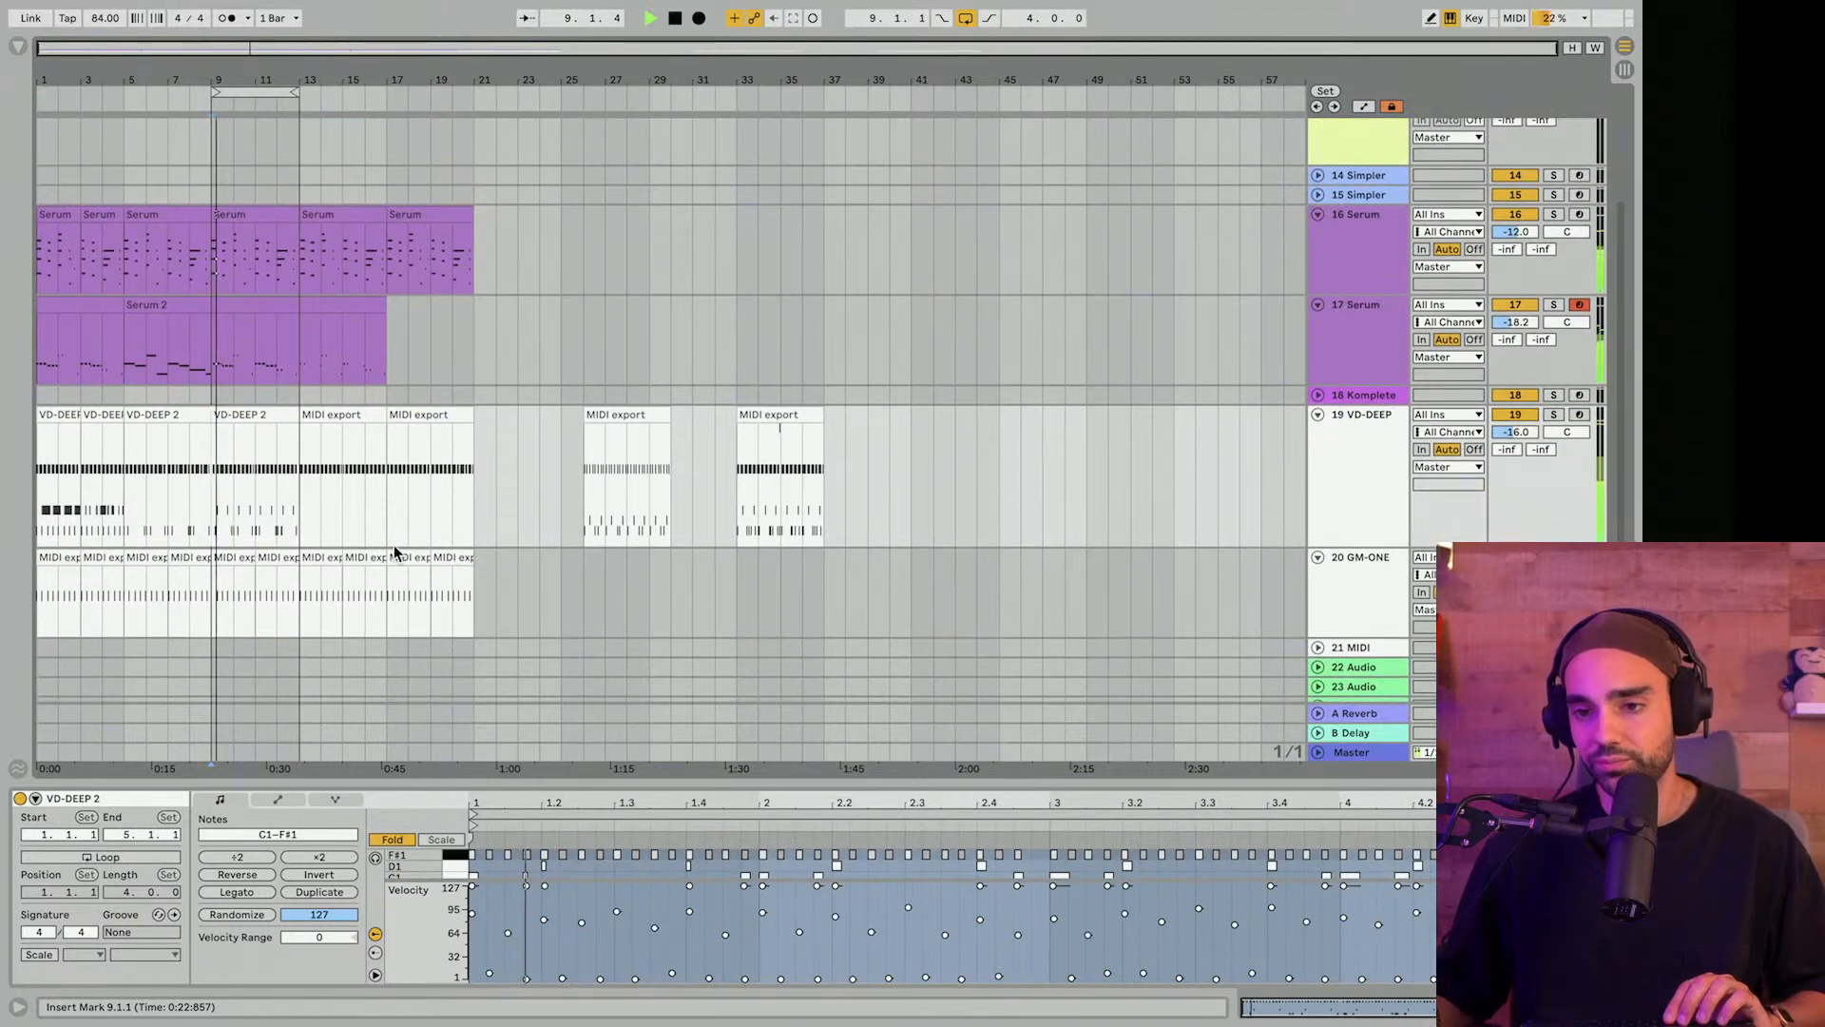
scroll(394, 545, "down", 1)
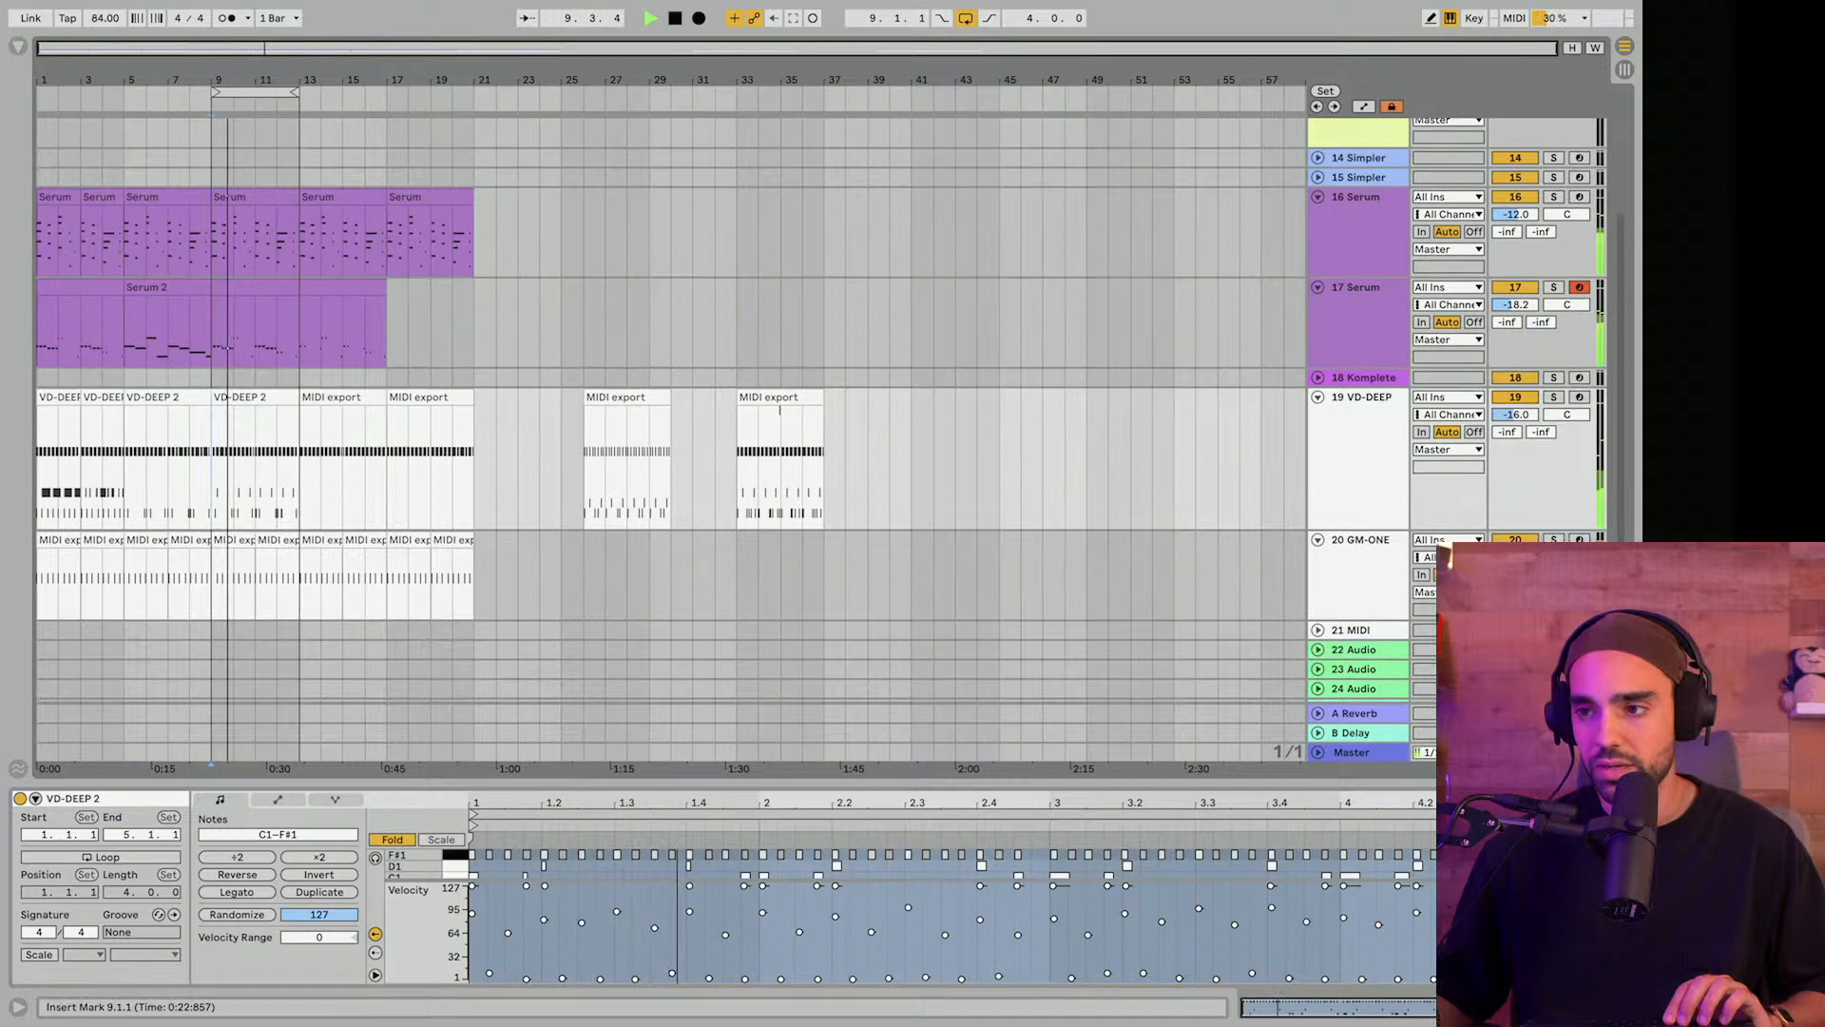
Stop playback and duplicate the Serum bass track 17.
left_click(1356, 317)
key("space")
key("ctrl+d")
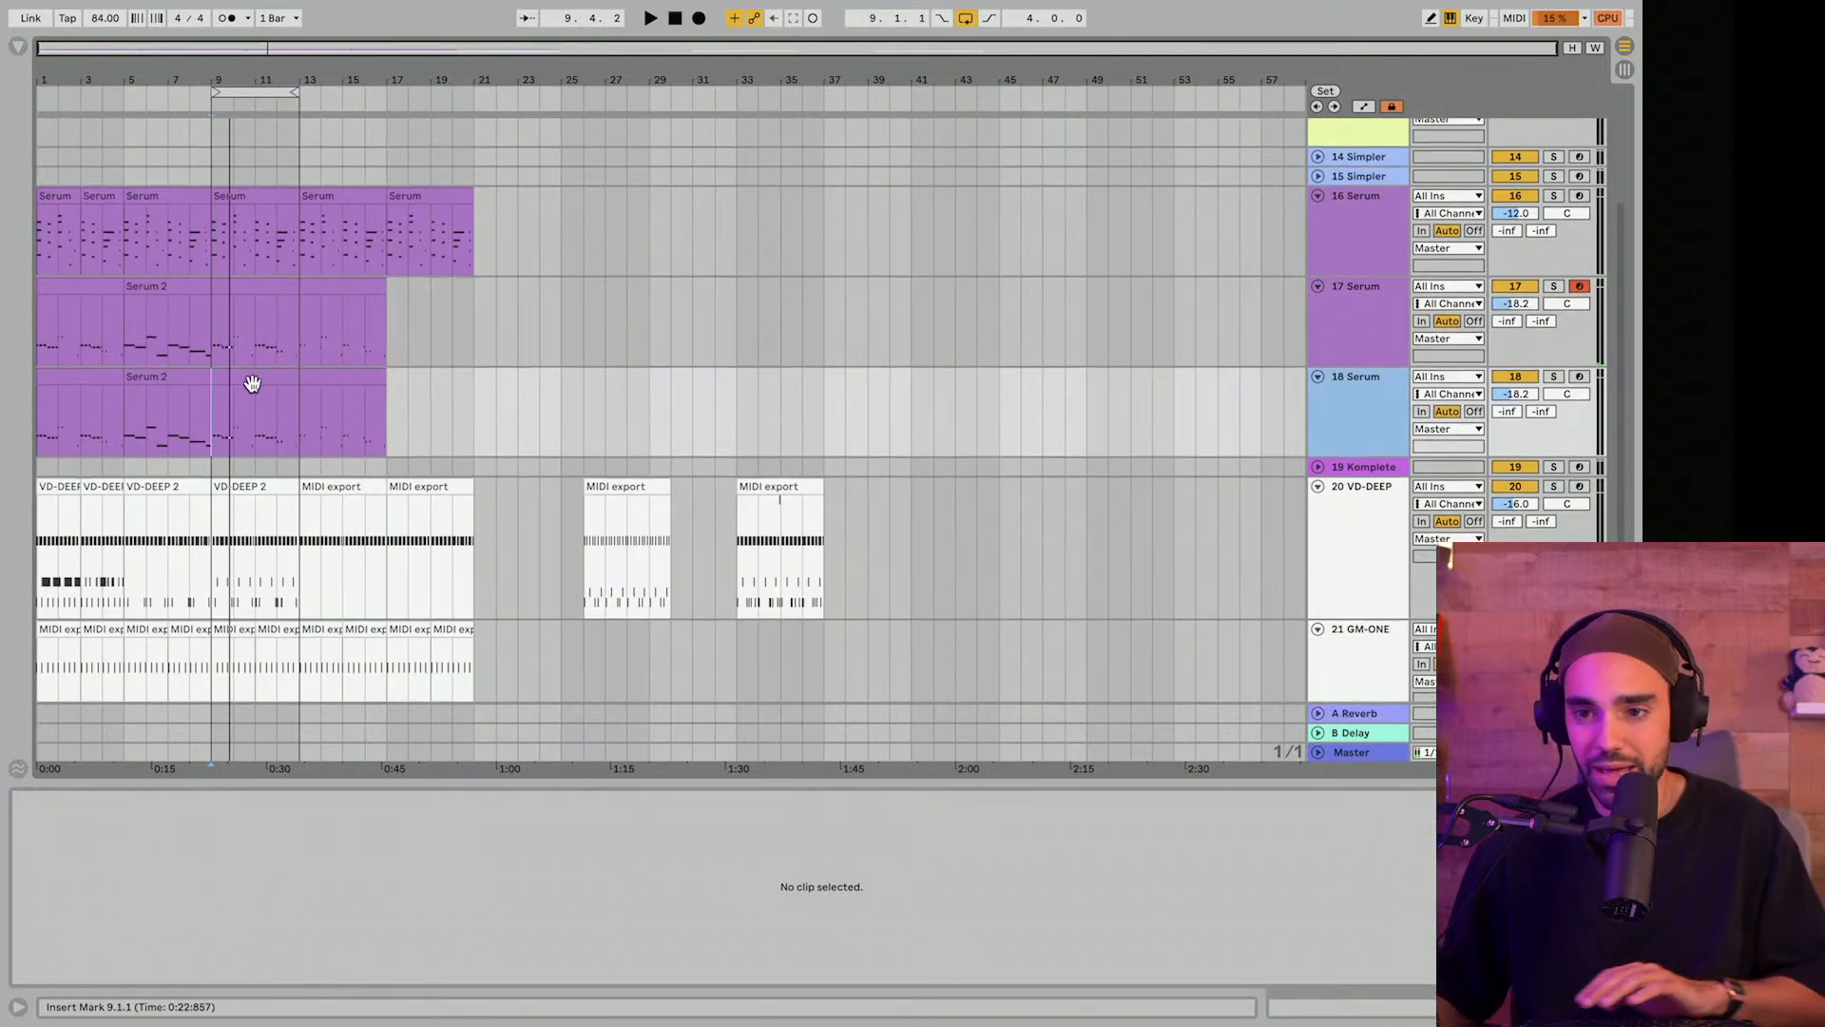
Delete all the copied clips from the duplicated Serum track 18.
left_click(253, 385)
key("Delete")
left_click(99, 378)
key("Delete")
left_click(157, 385)
key("Delete")
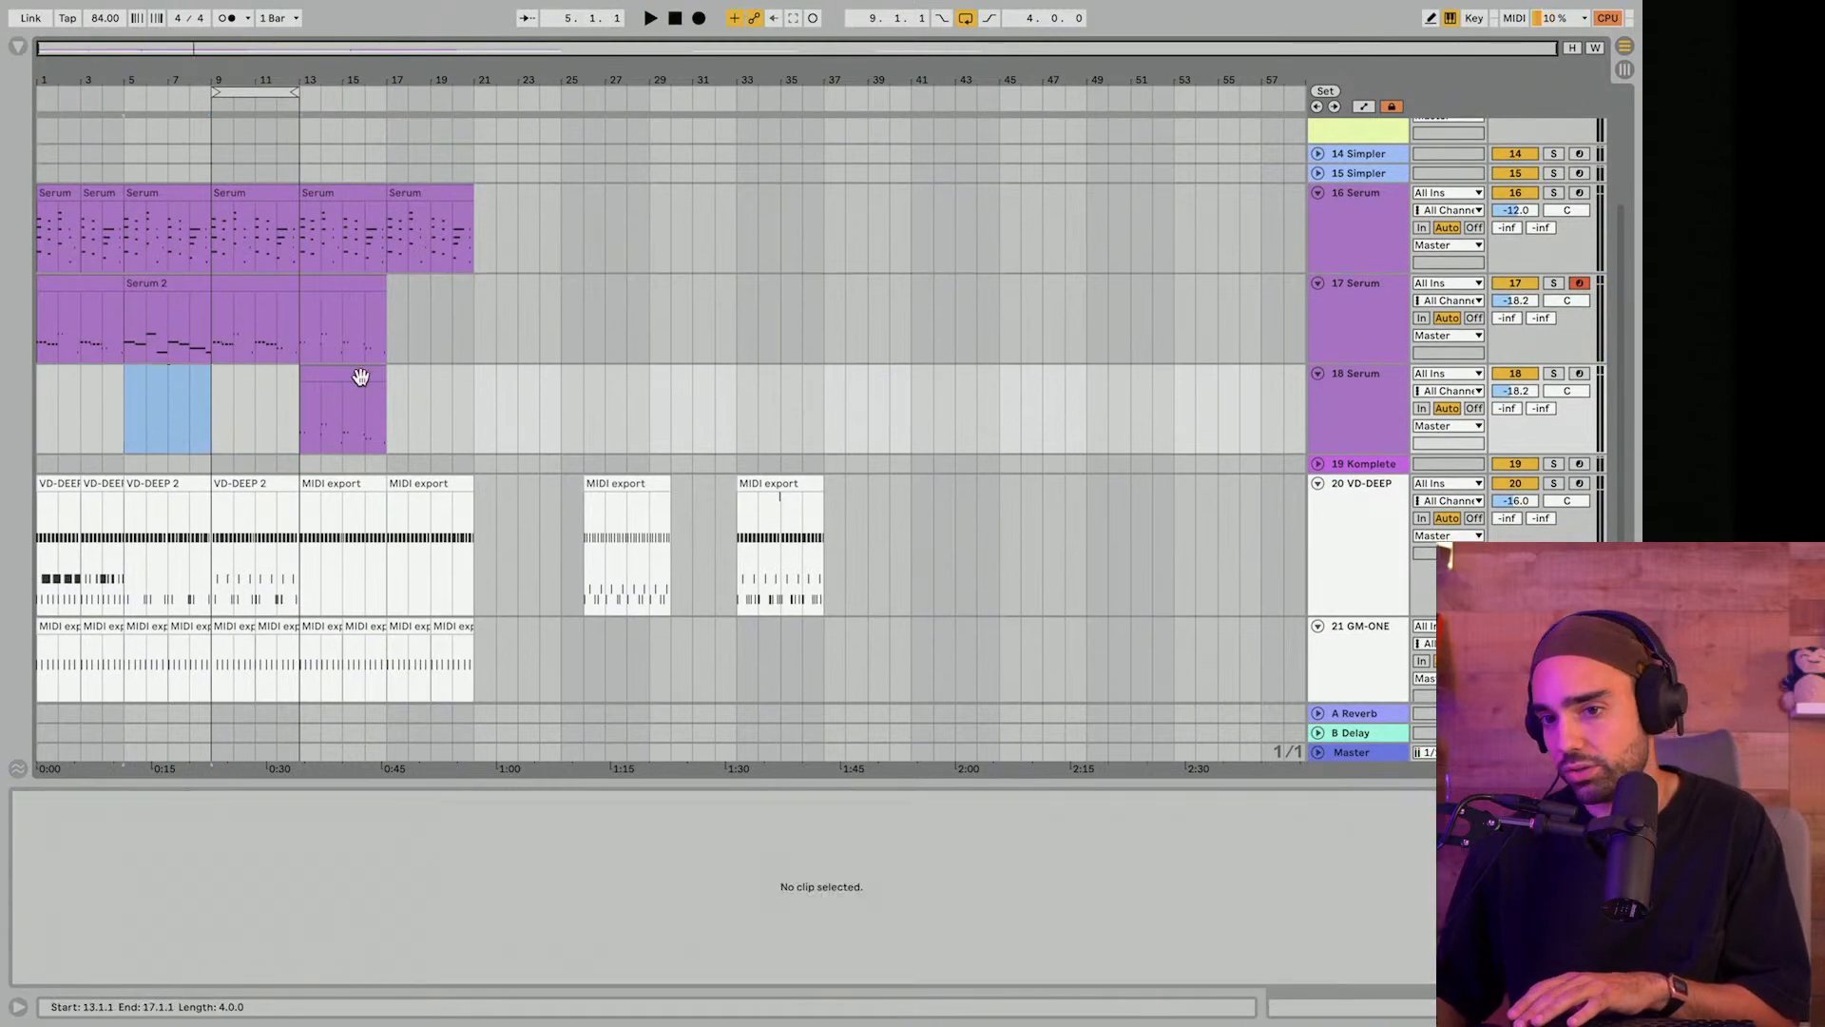
left_click(358, 380)
key("Delete")
Delete the two spare MIDI export clips at bars 26 and 33 on the VD-DEEP drum track.
left_click(642, 499)
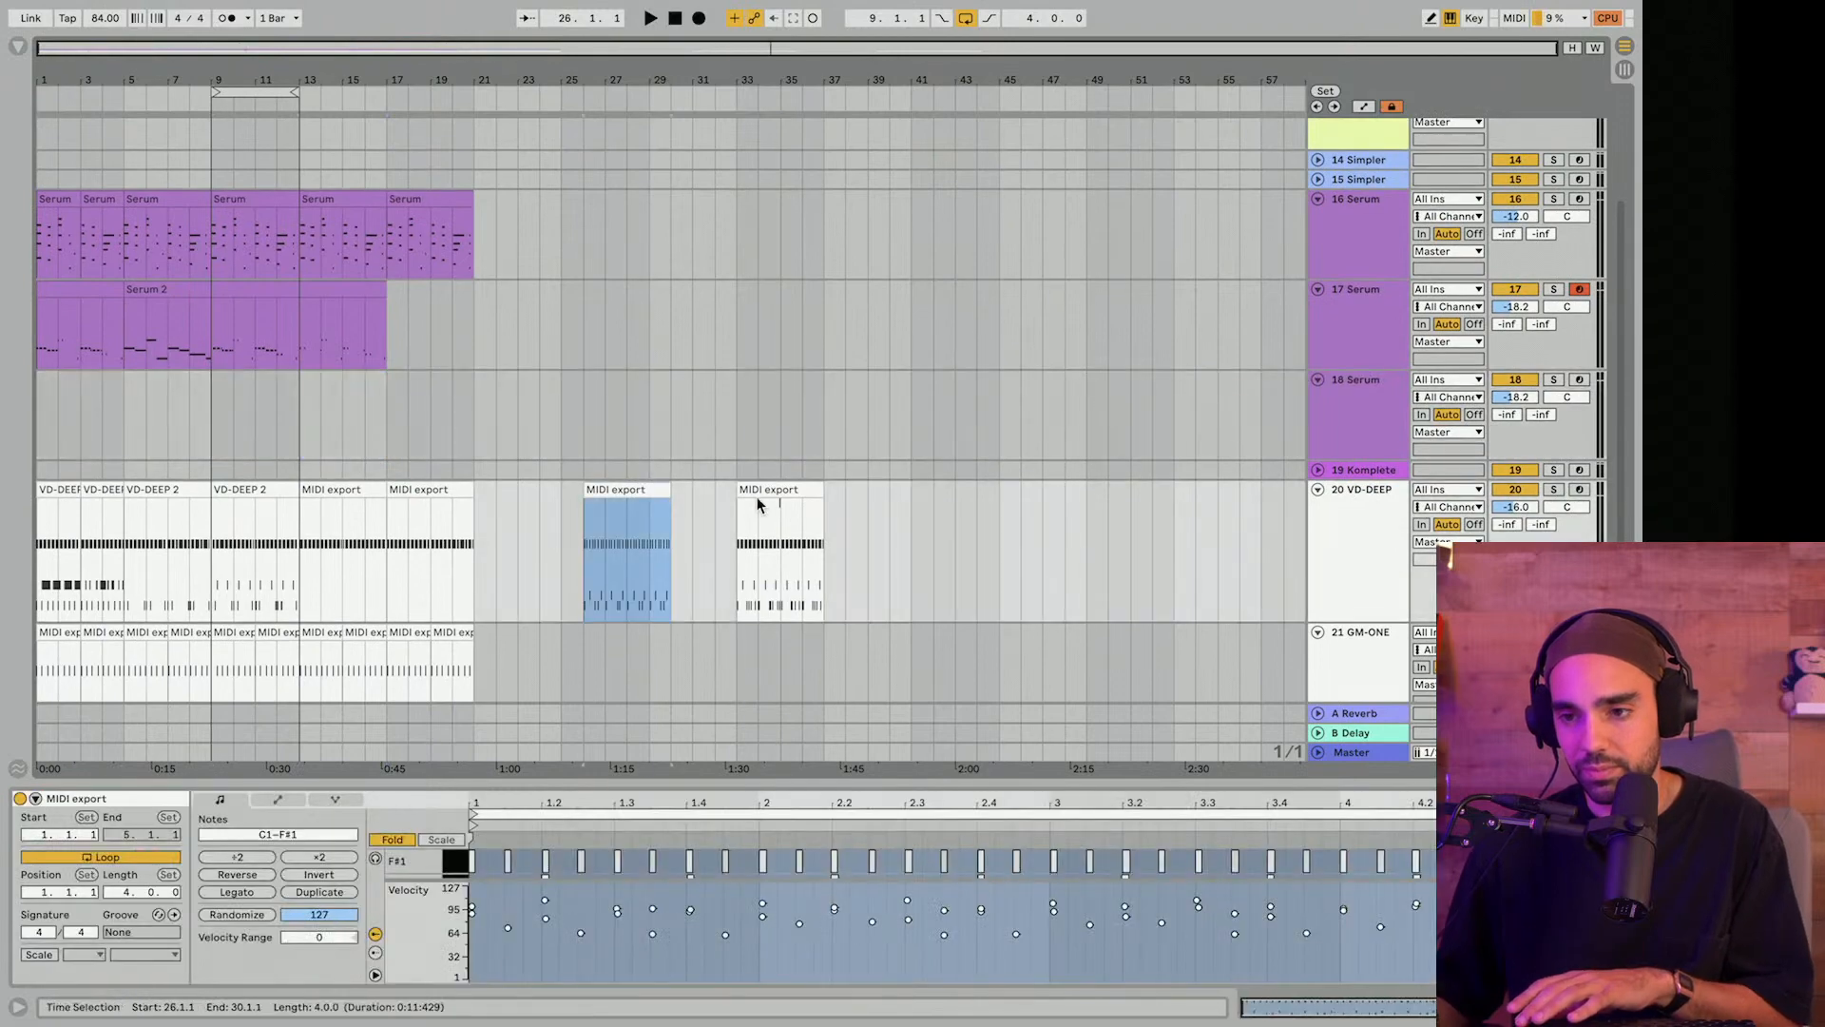
key("Delete")
left_click(774, 489)
key("Delete")
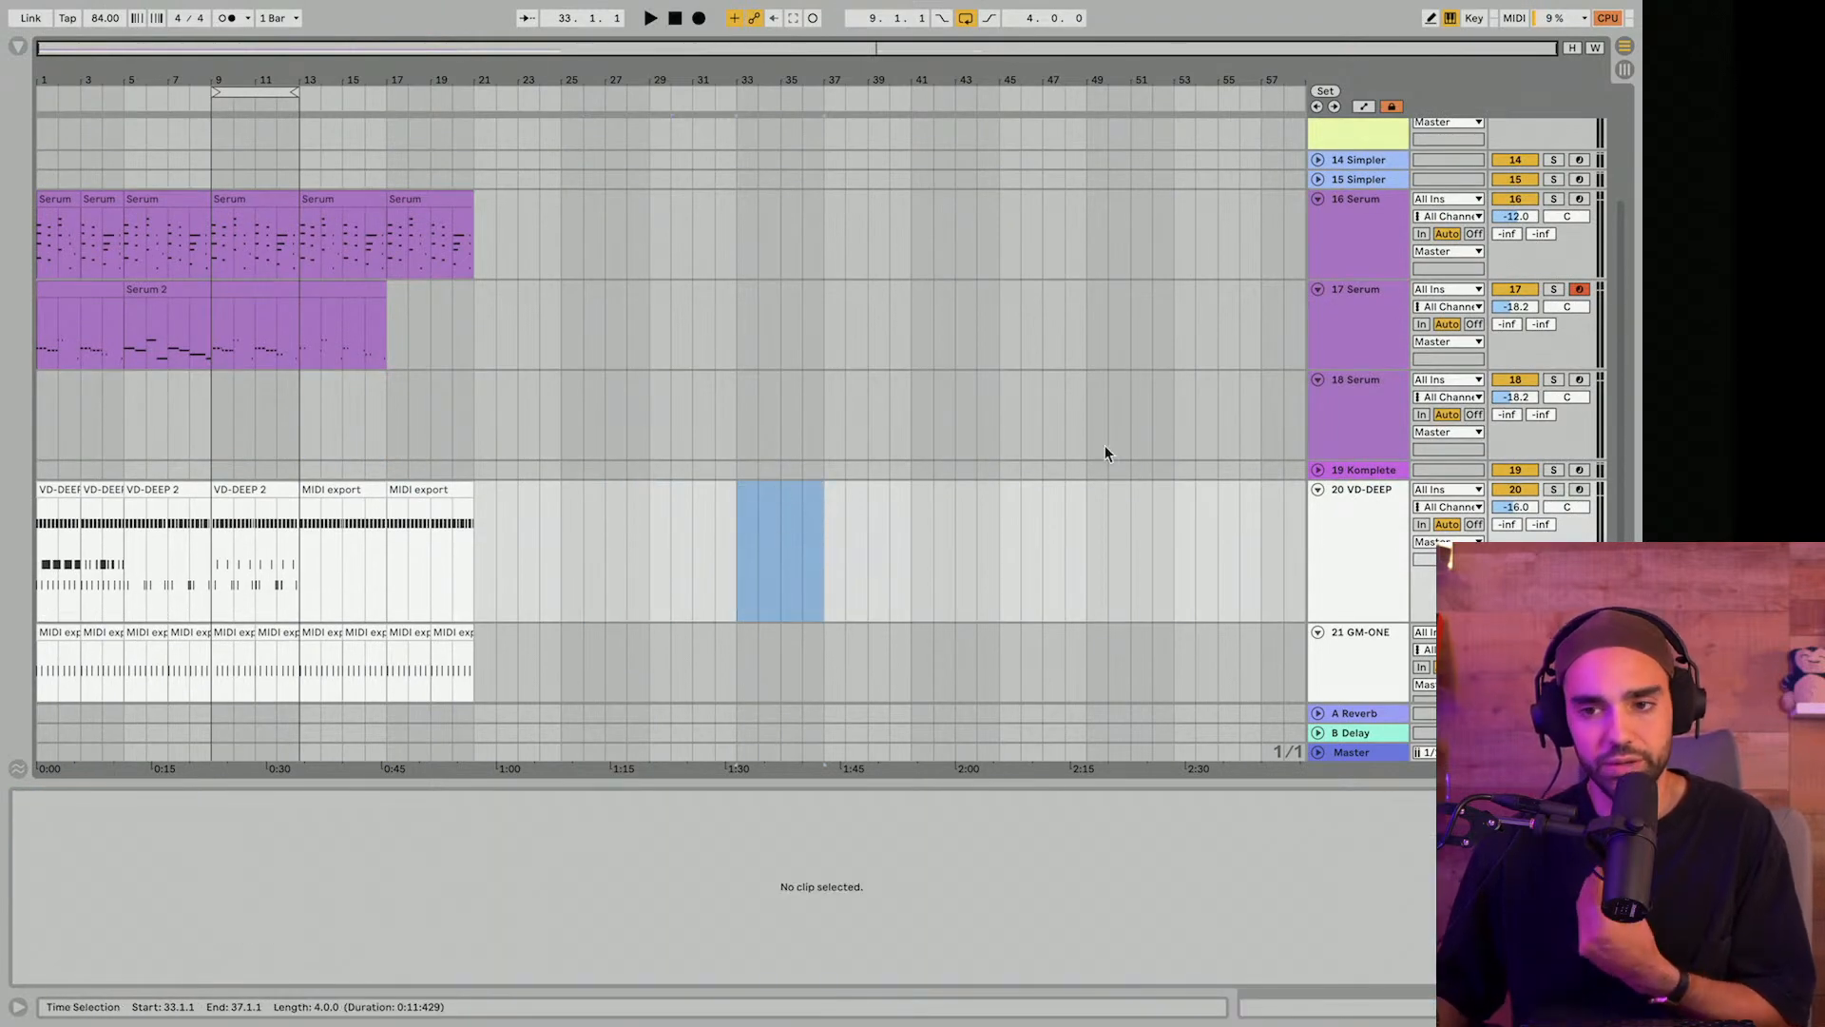
Arm the empty Serum track 18 for recording and open its Serum plug-in window.
left_click(1381, 448)
left_click(1580, 379)
left_click(1400, 414)
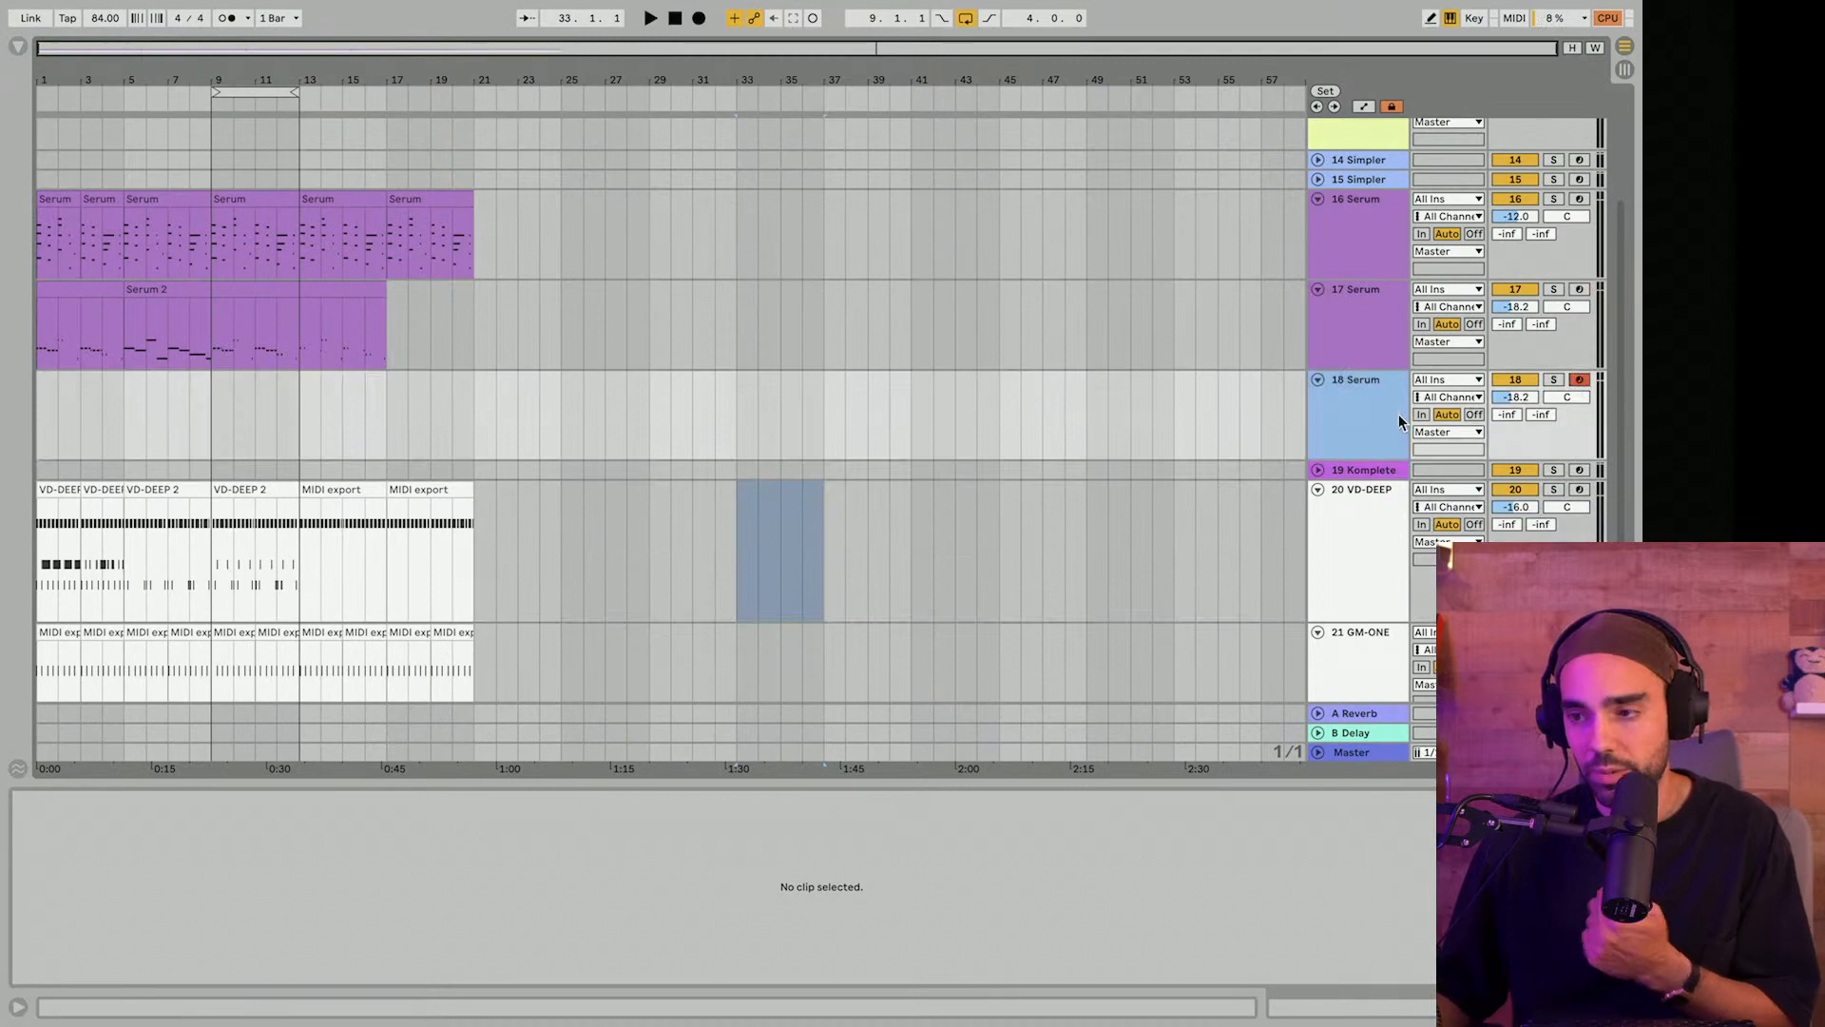
double_click(1350, 415)
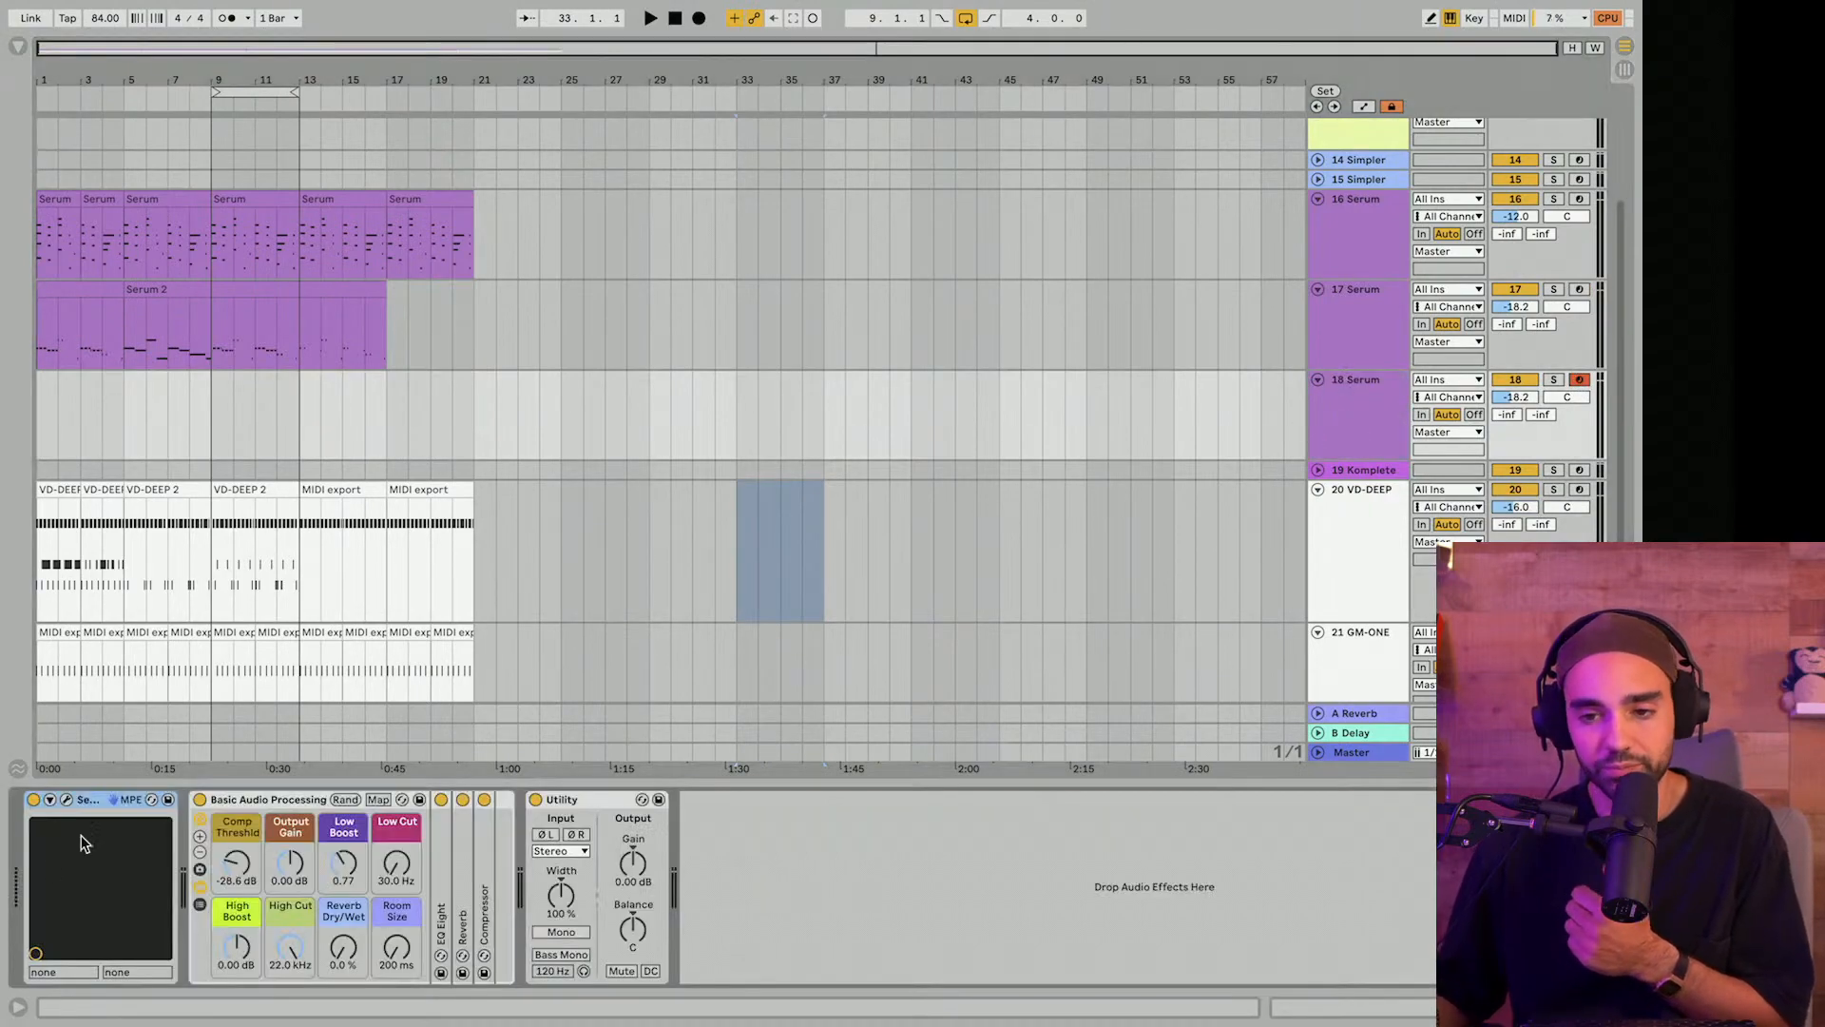
left_click(63, 801)
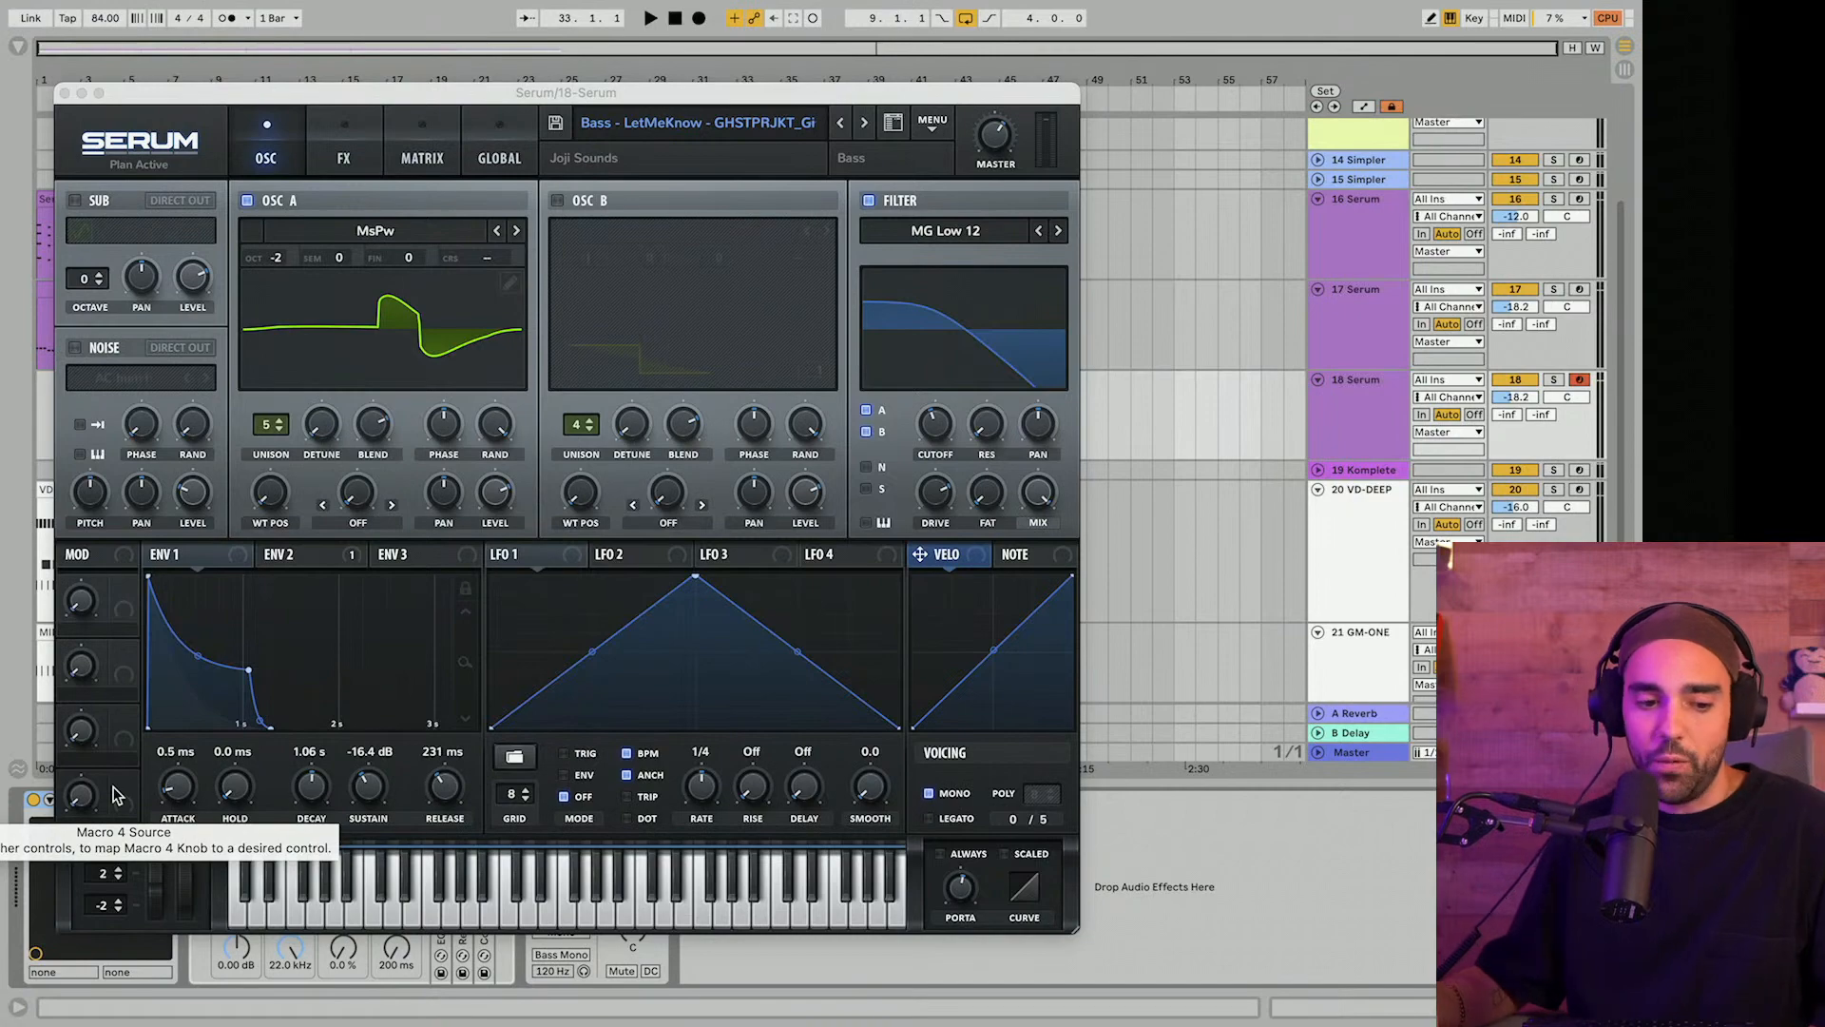
Load the user preset "Lead - Analogue Sound" from the Leads of JOJI Serum Presets into Serum.
left_click(789, 131)
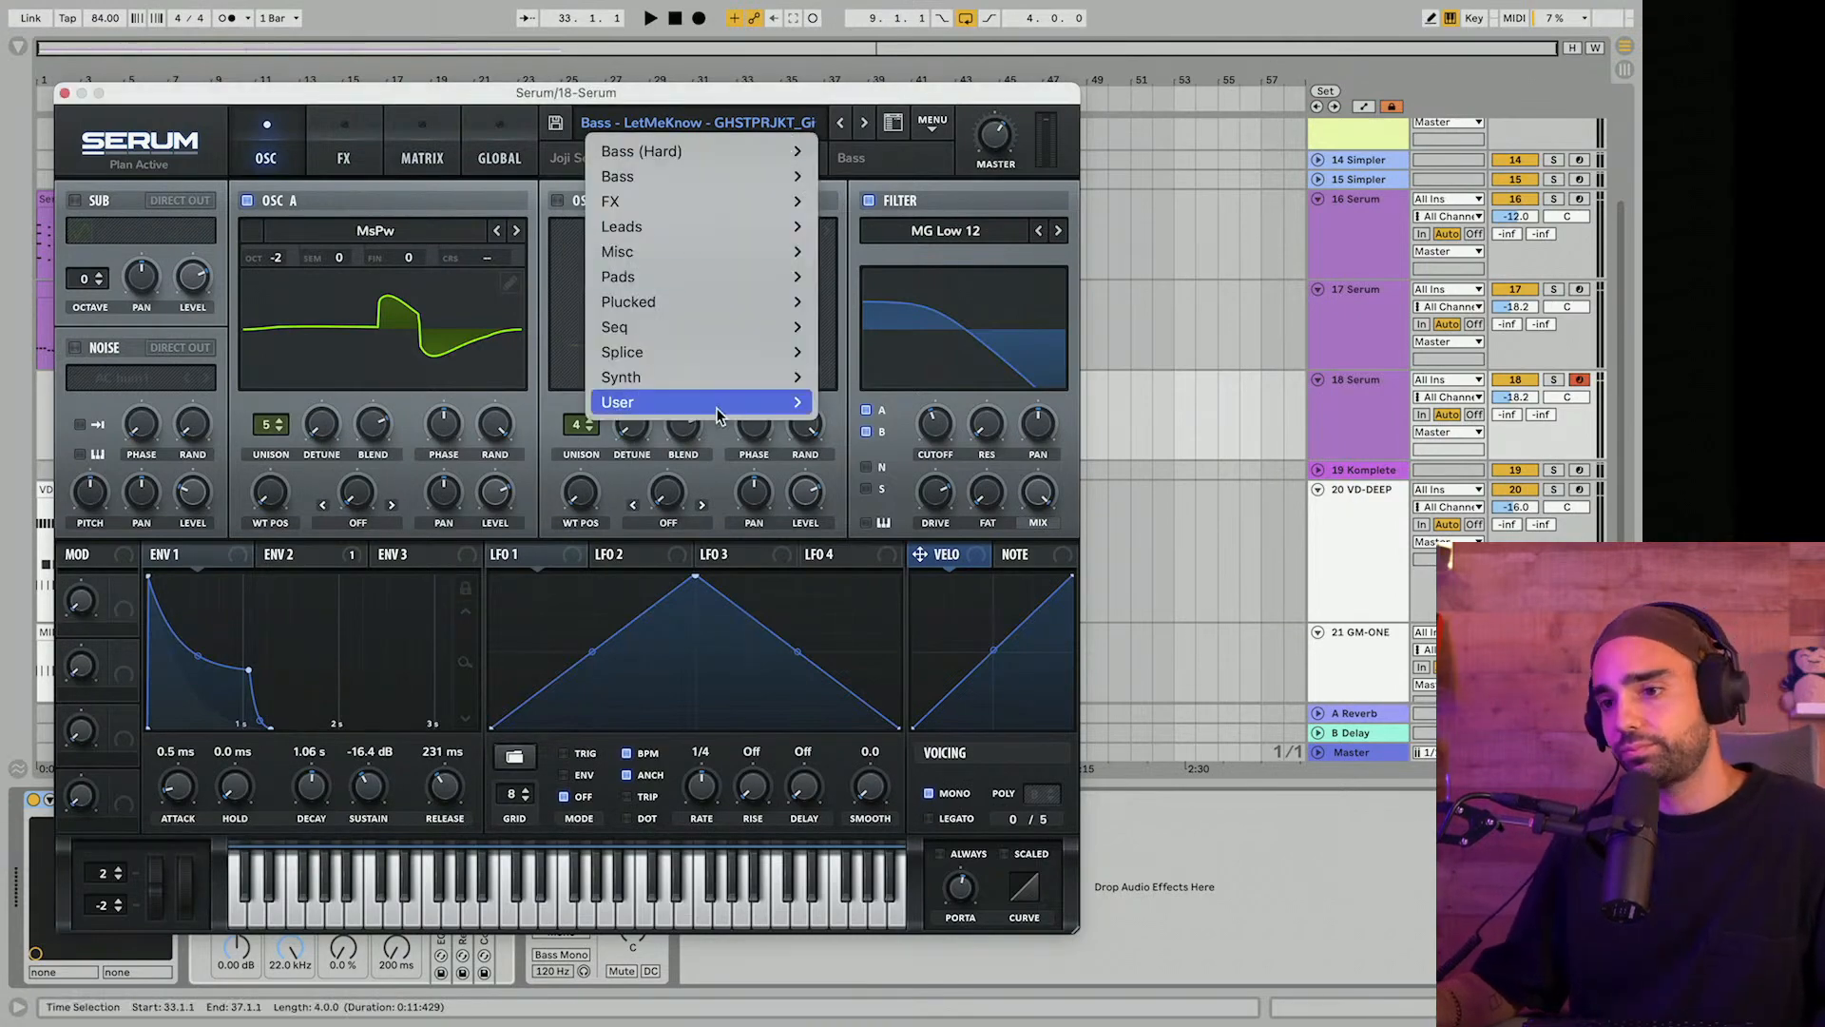
mouse_move(720, 405)
mouse_move(1139, 705)
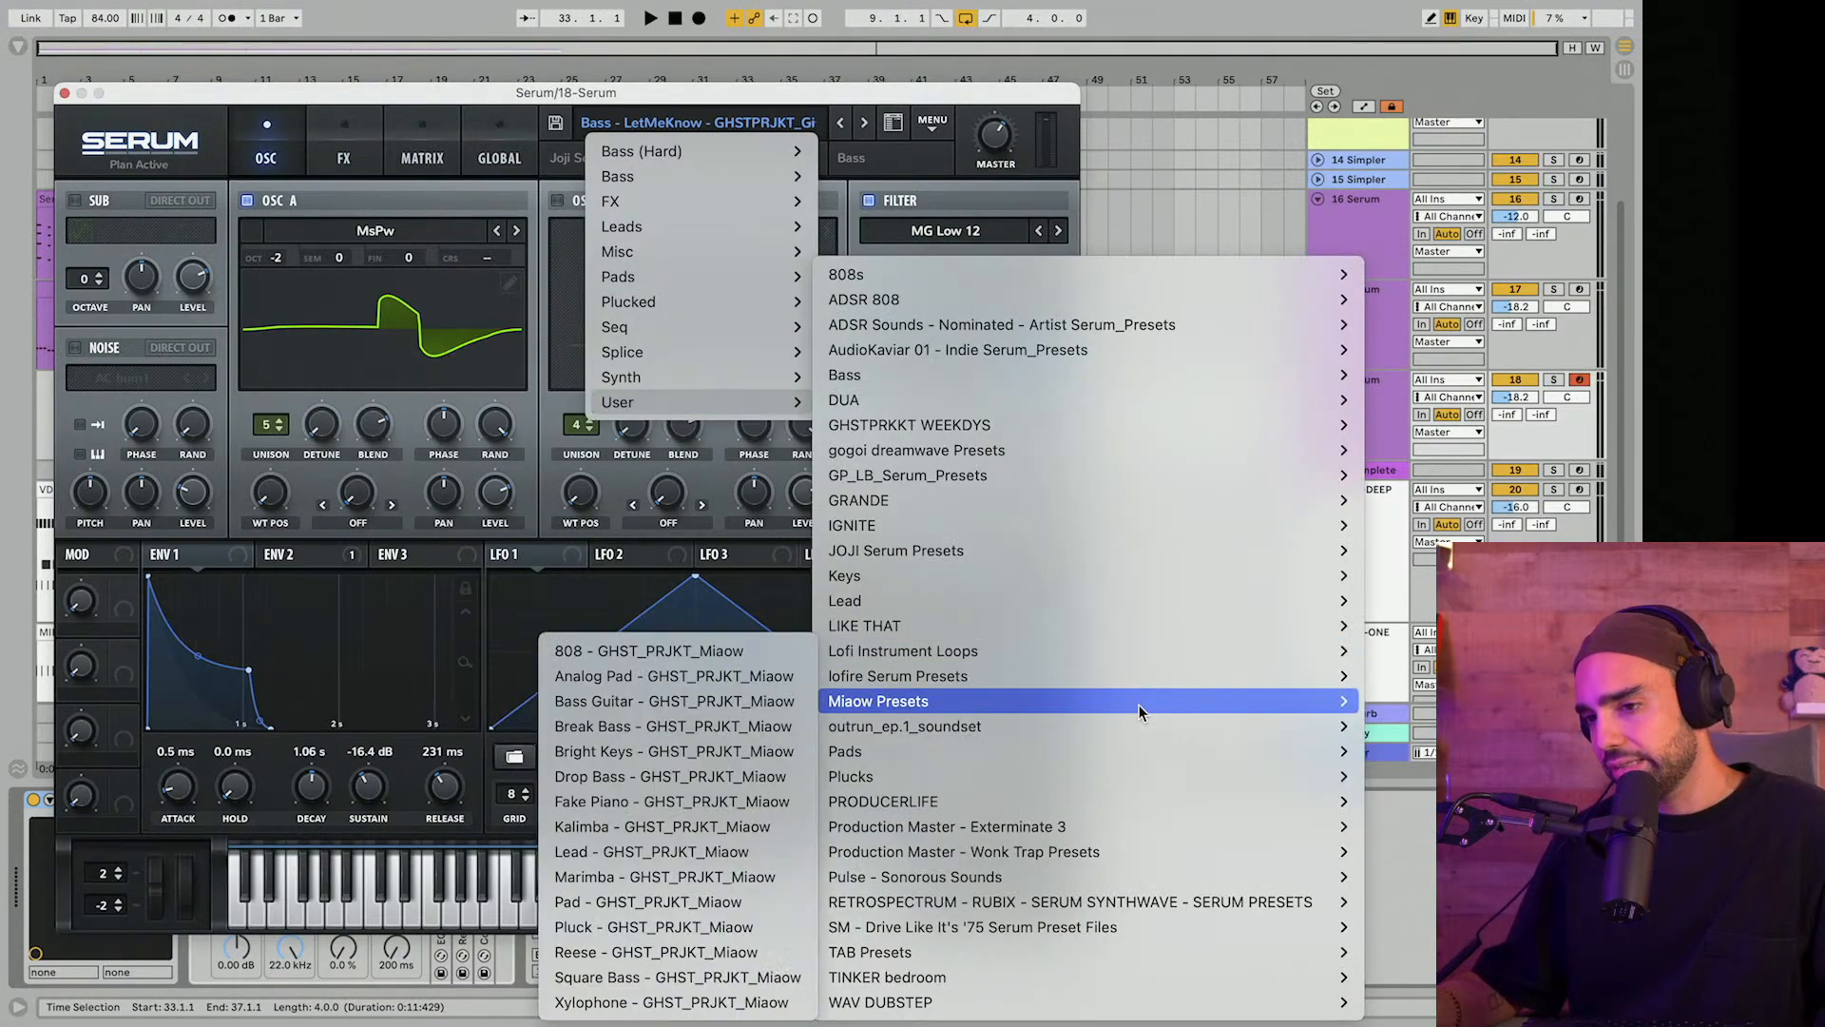
mouse_move(1103, 561)
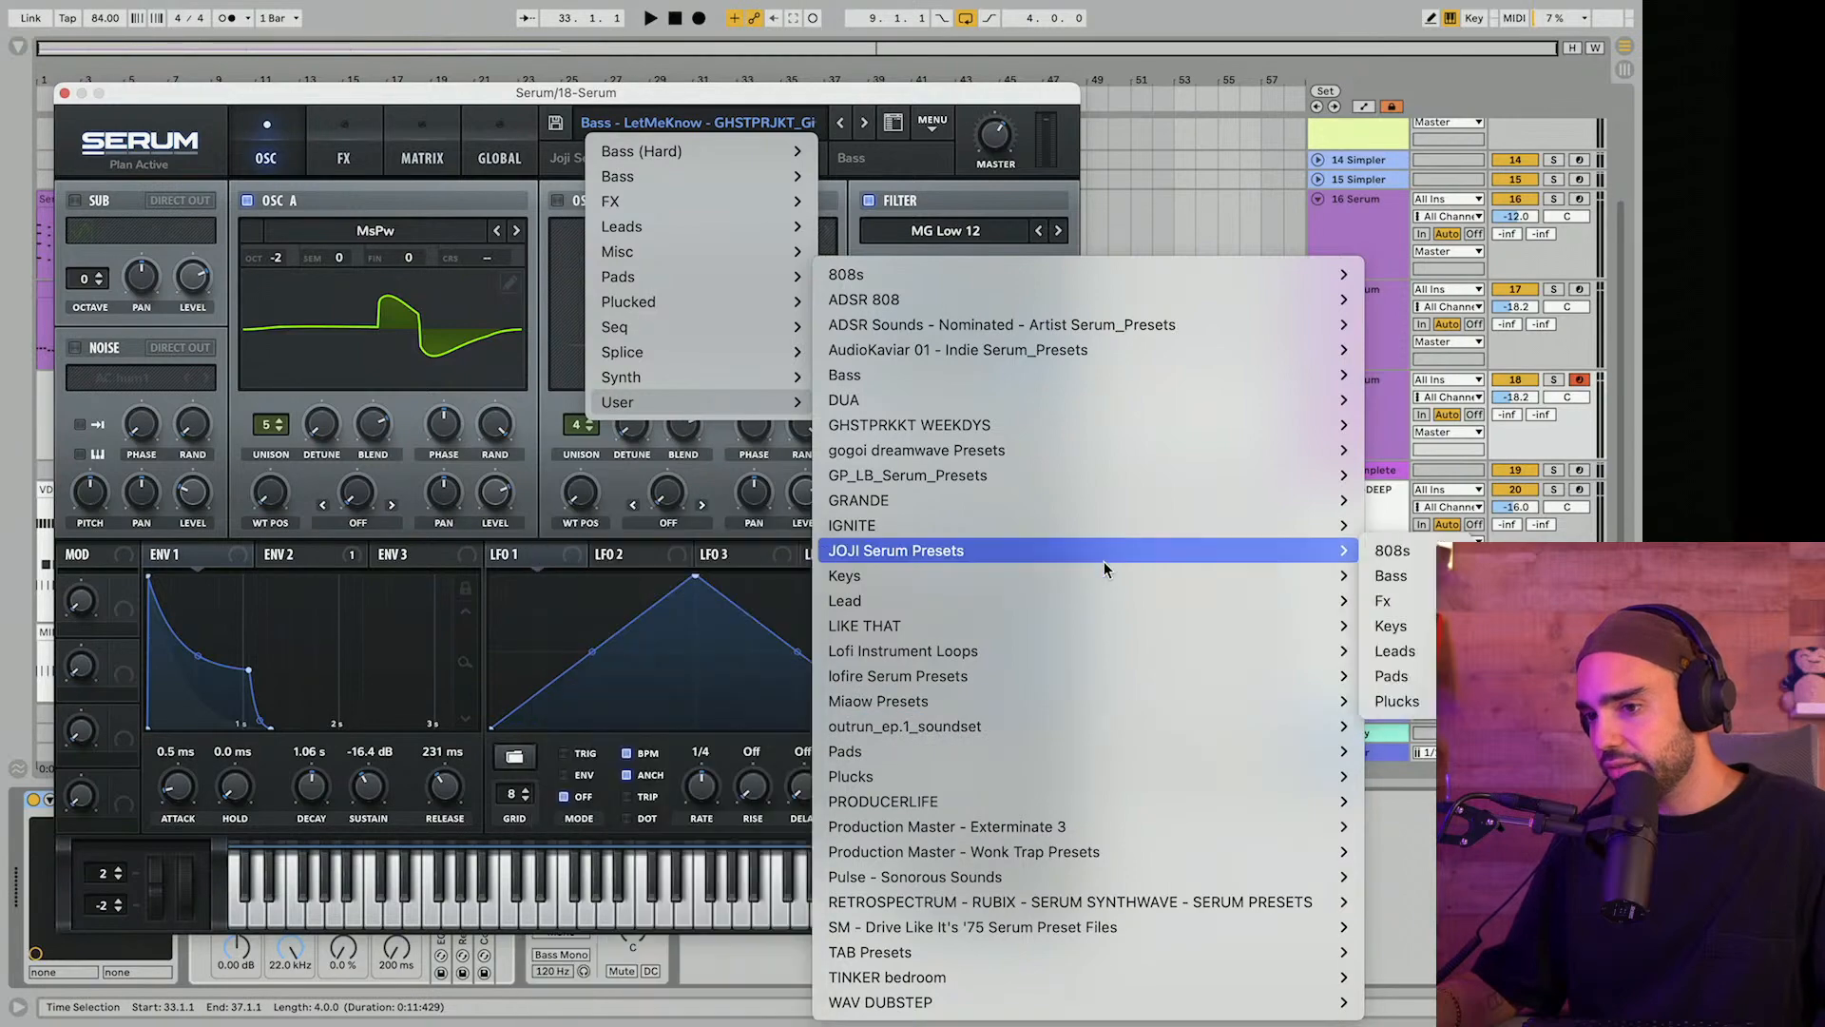
mouse_move(1436, 649)
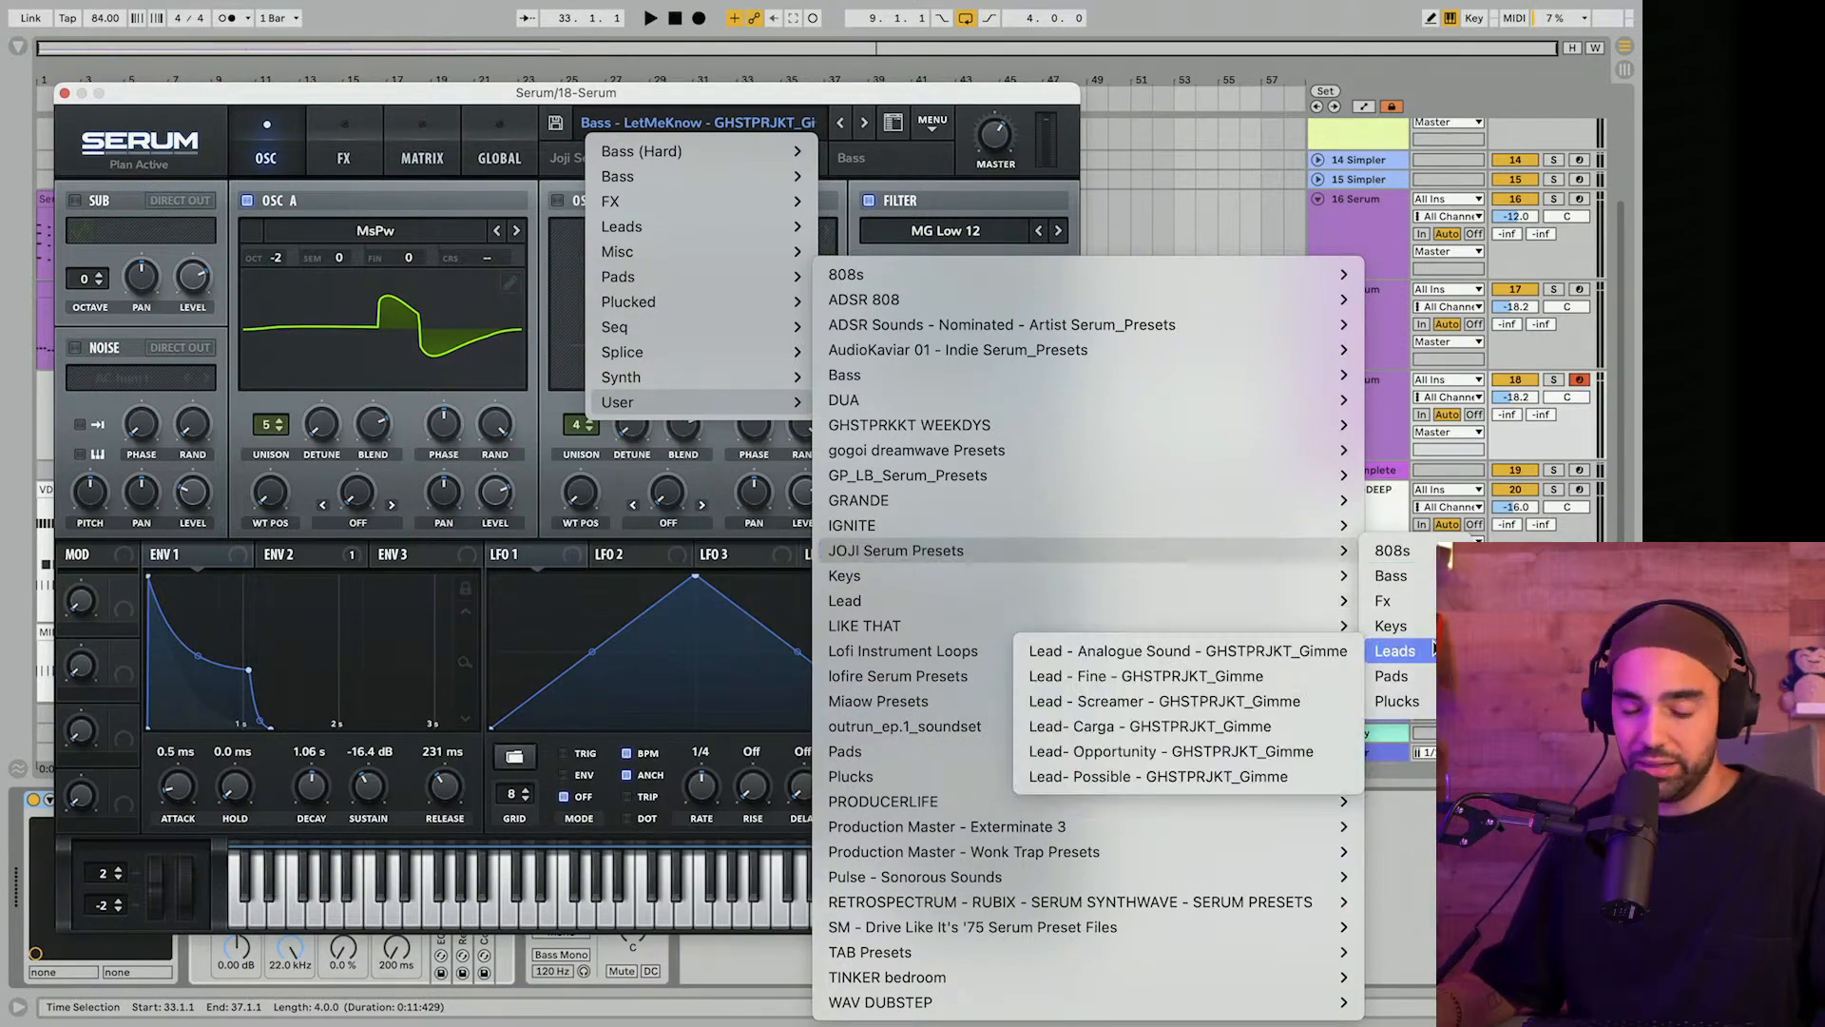
left_click(1207, 652)
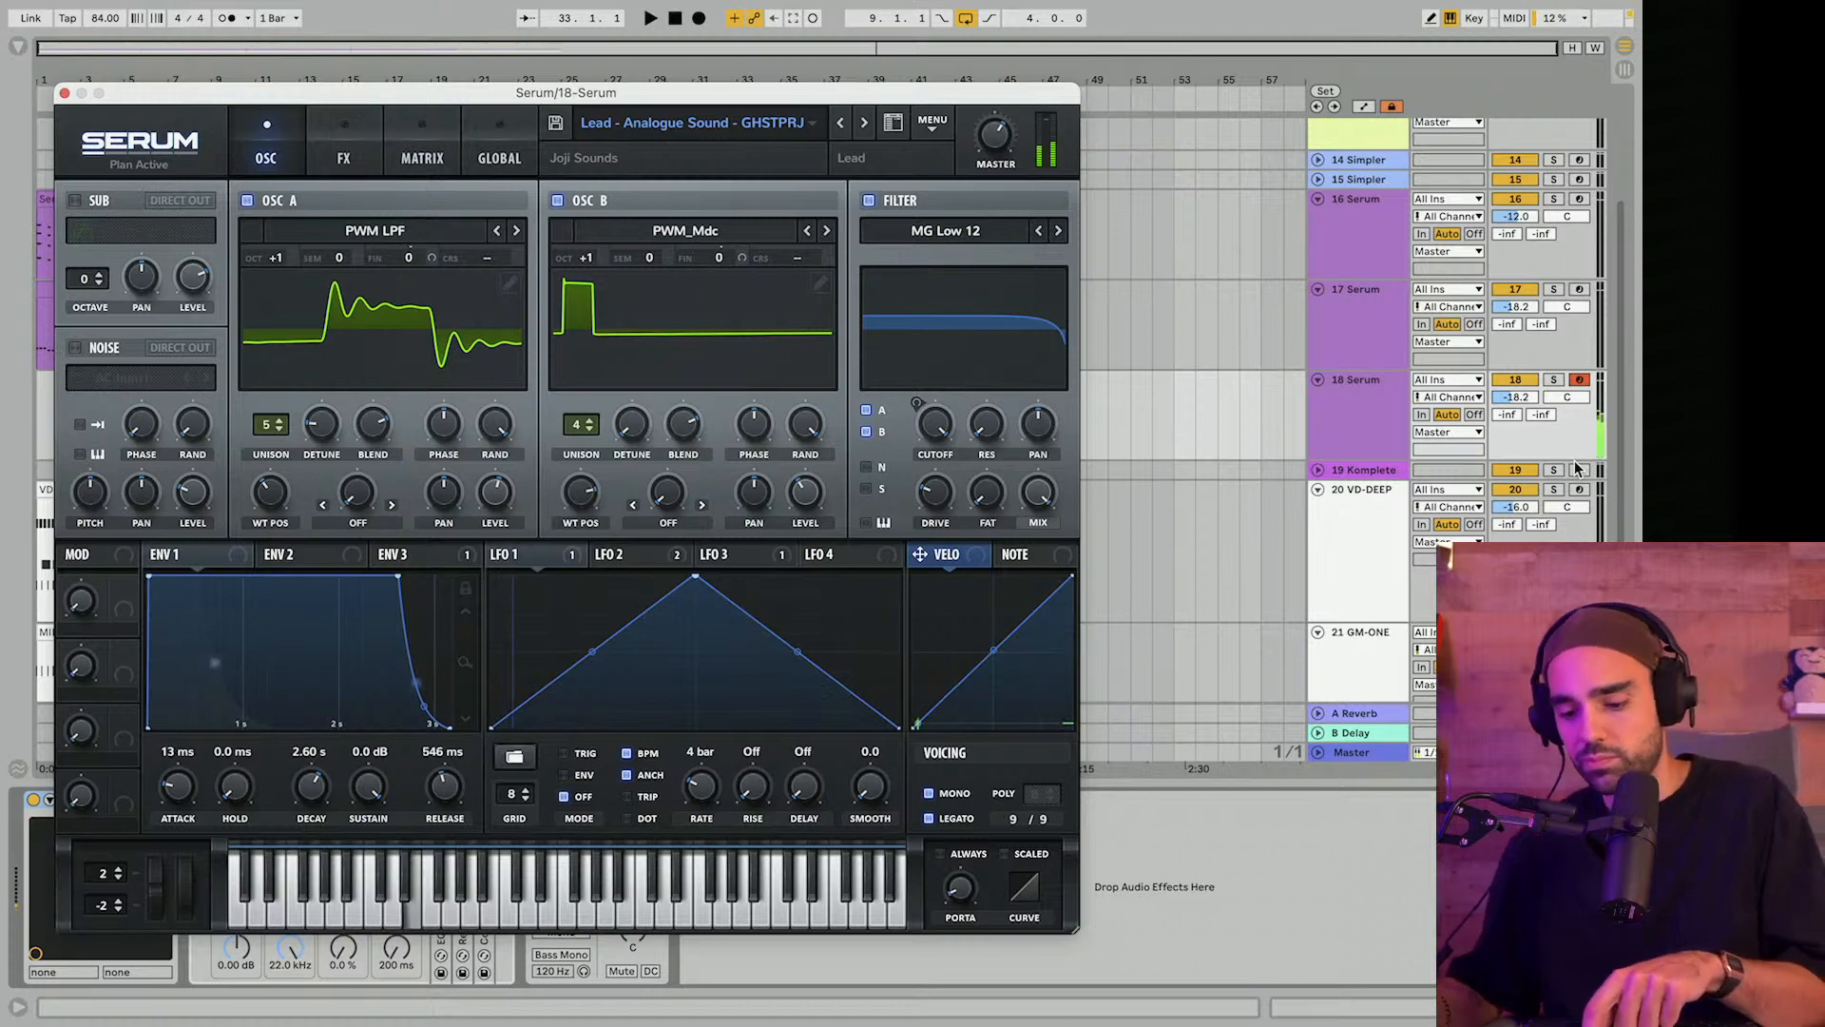
Close the Serum window and select the loop range of bars 9 to 12 as the playback start.
key("space")
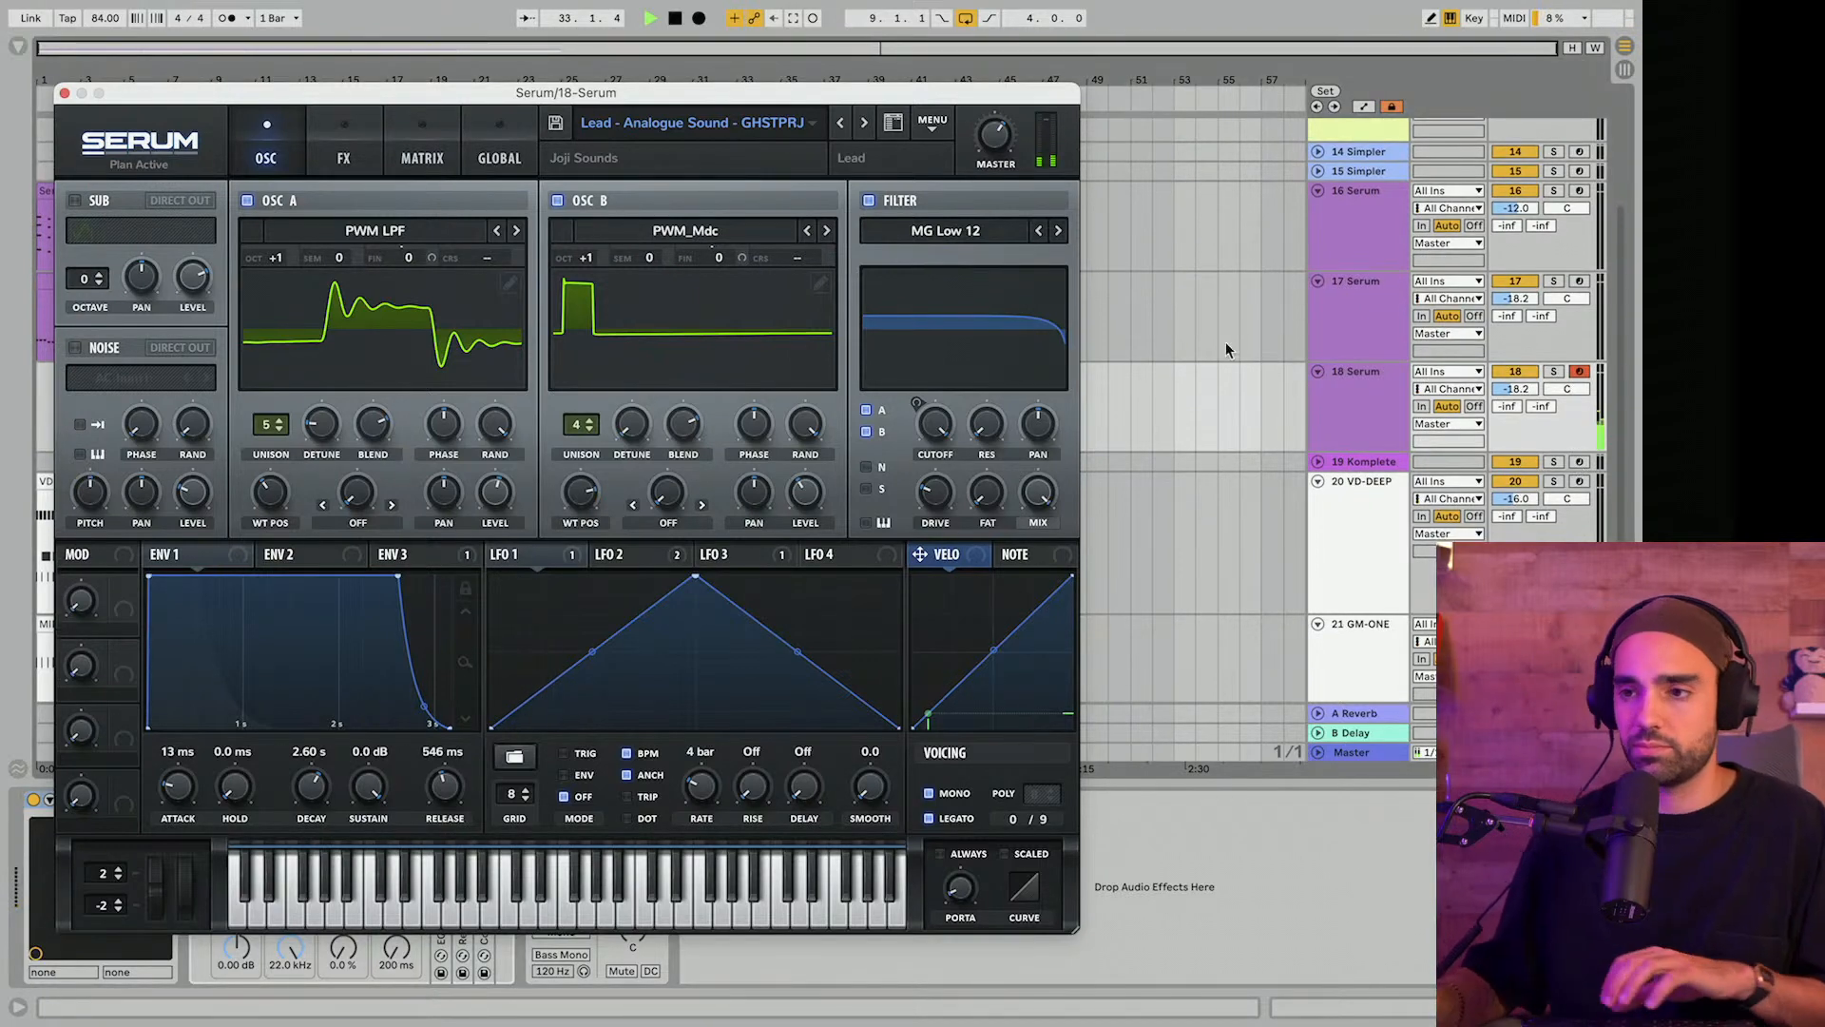
left_click(68, 92)
left_click(247, 93)
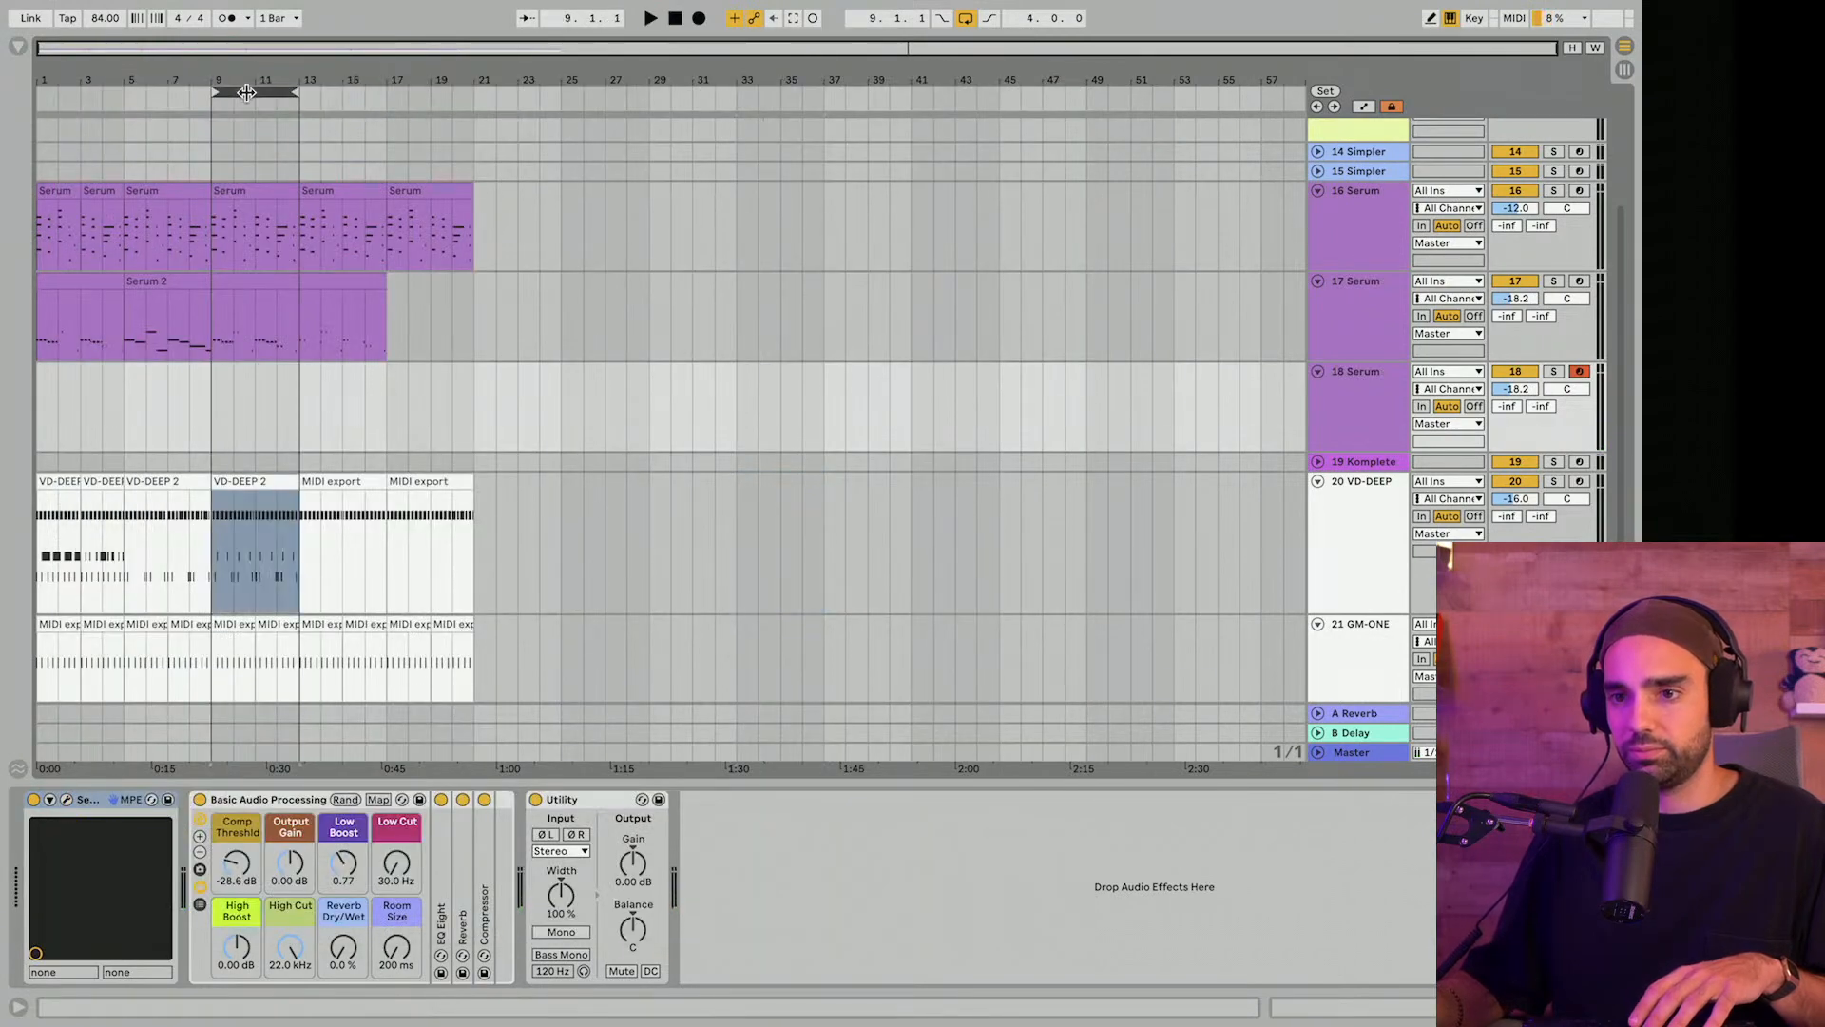
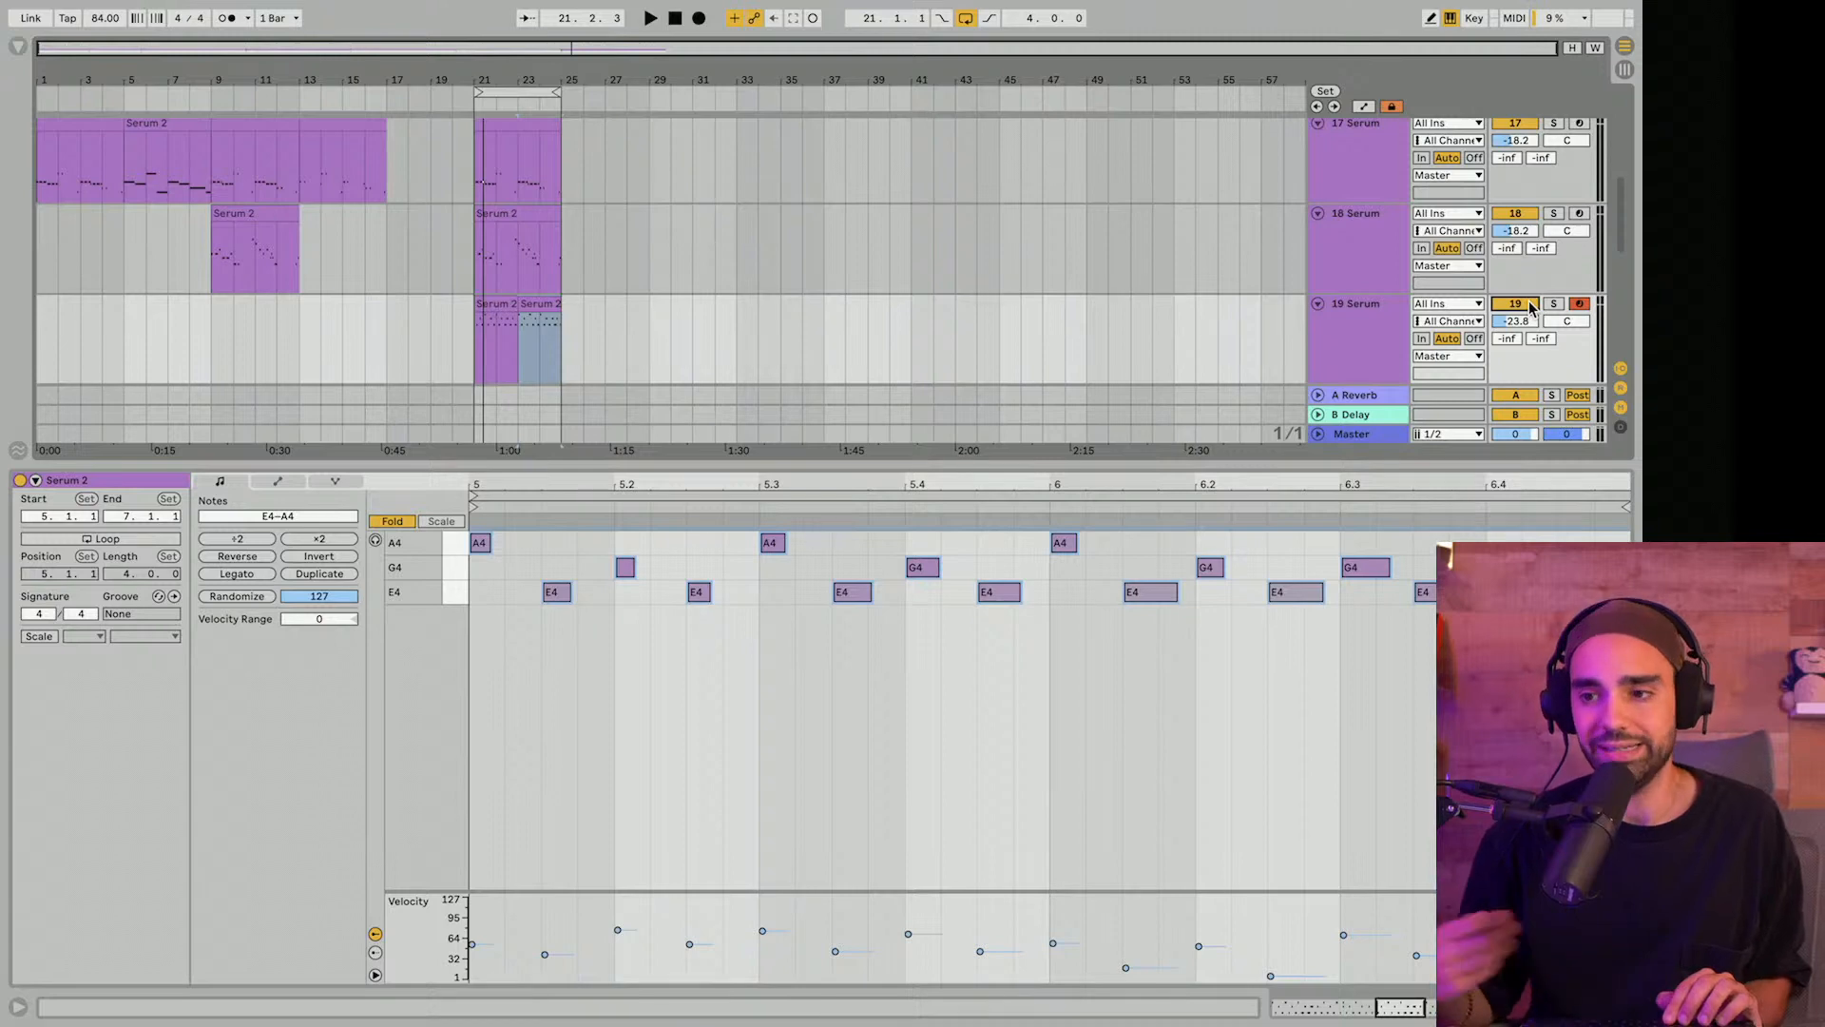
Play the looped section from bar 21 to hear the layered Serum parts together.
key("space")
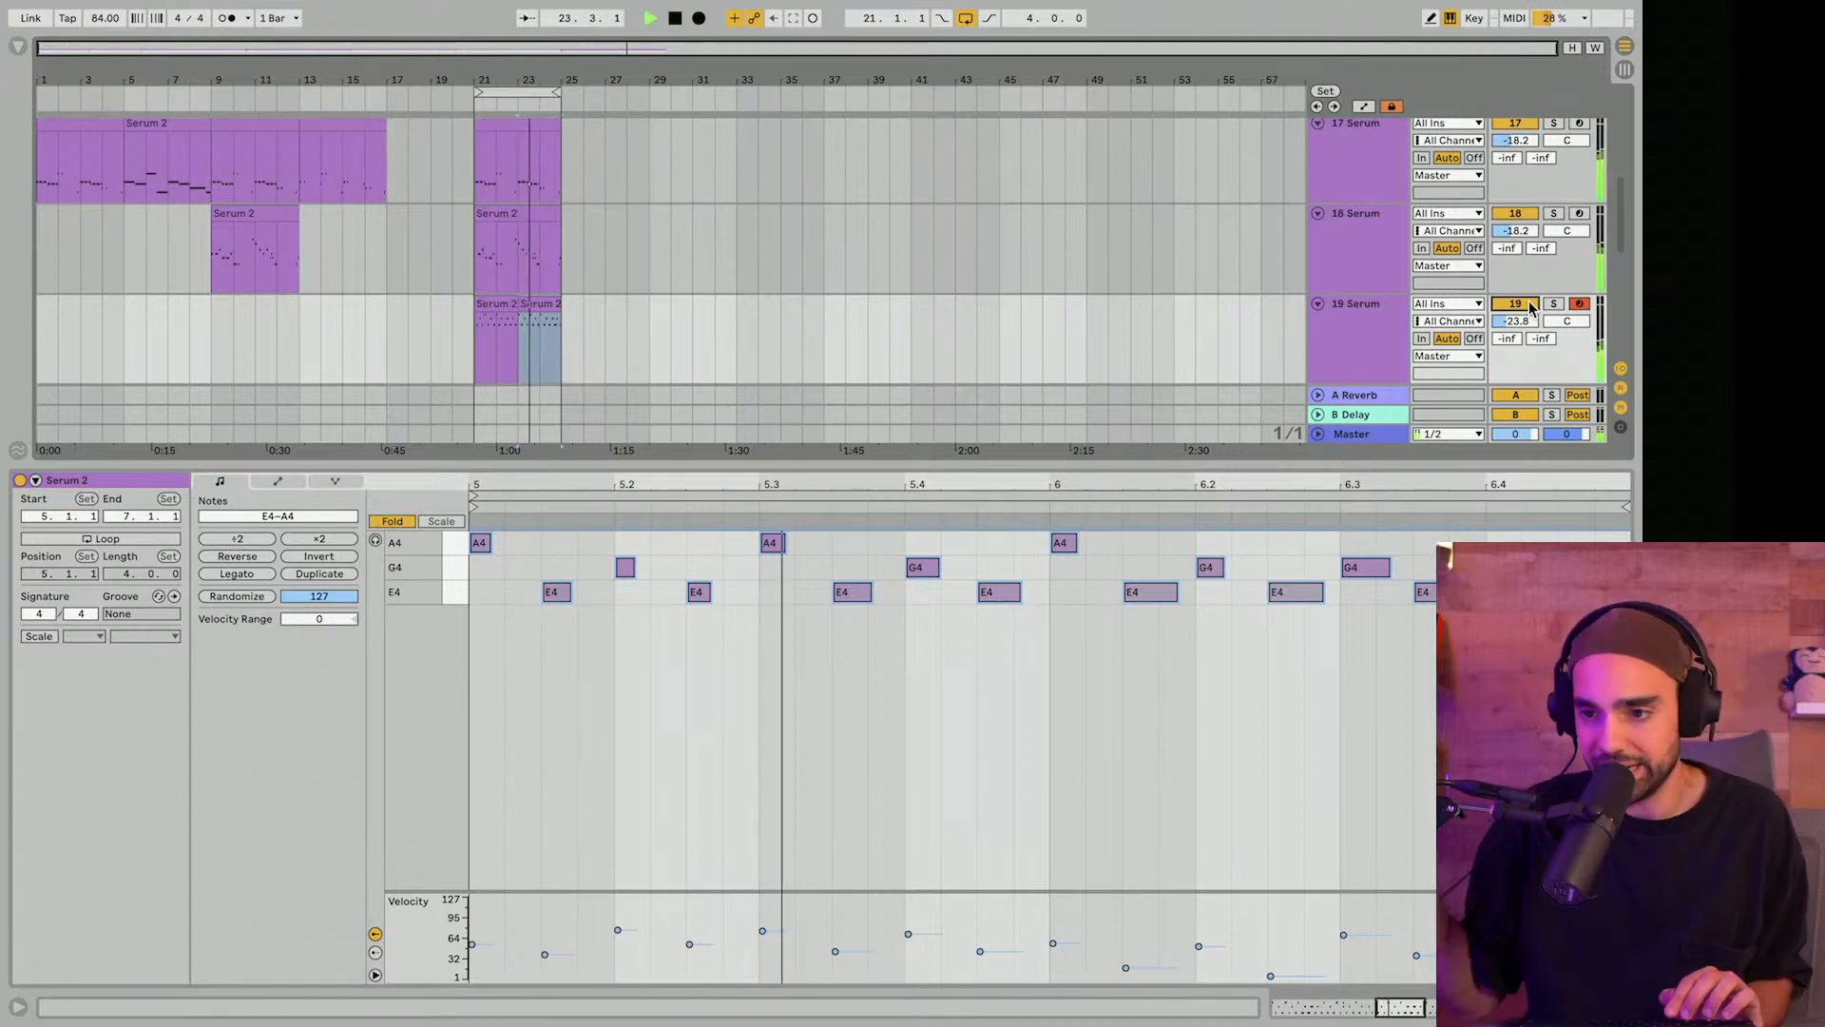
key("space")
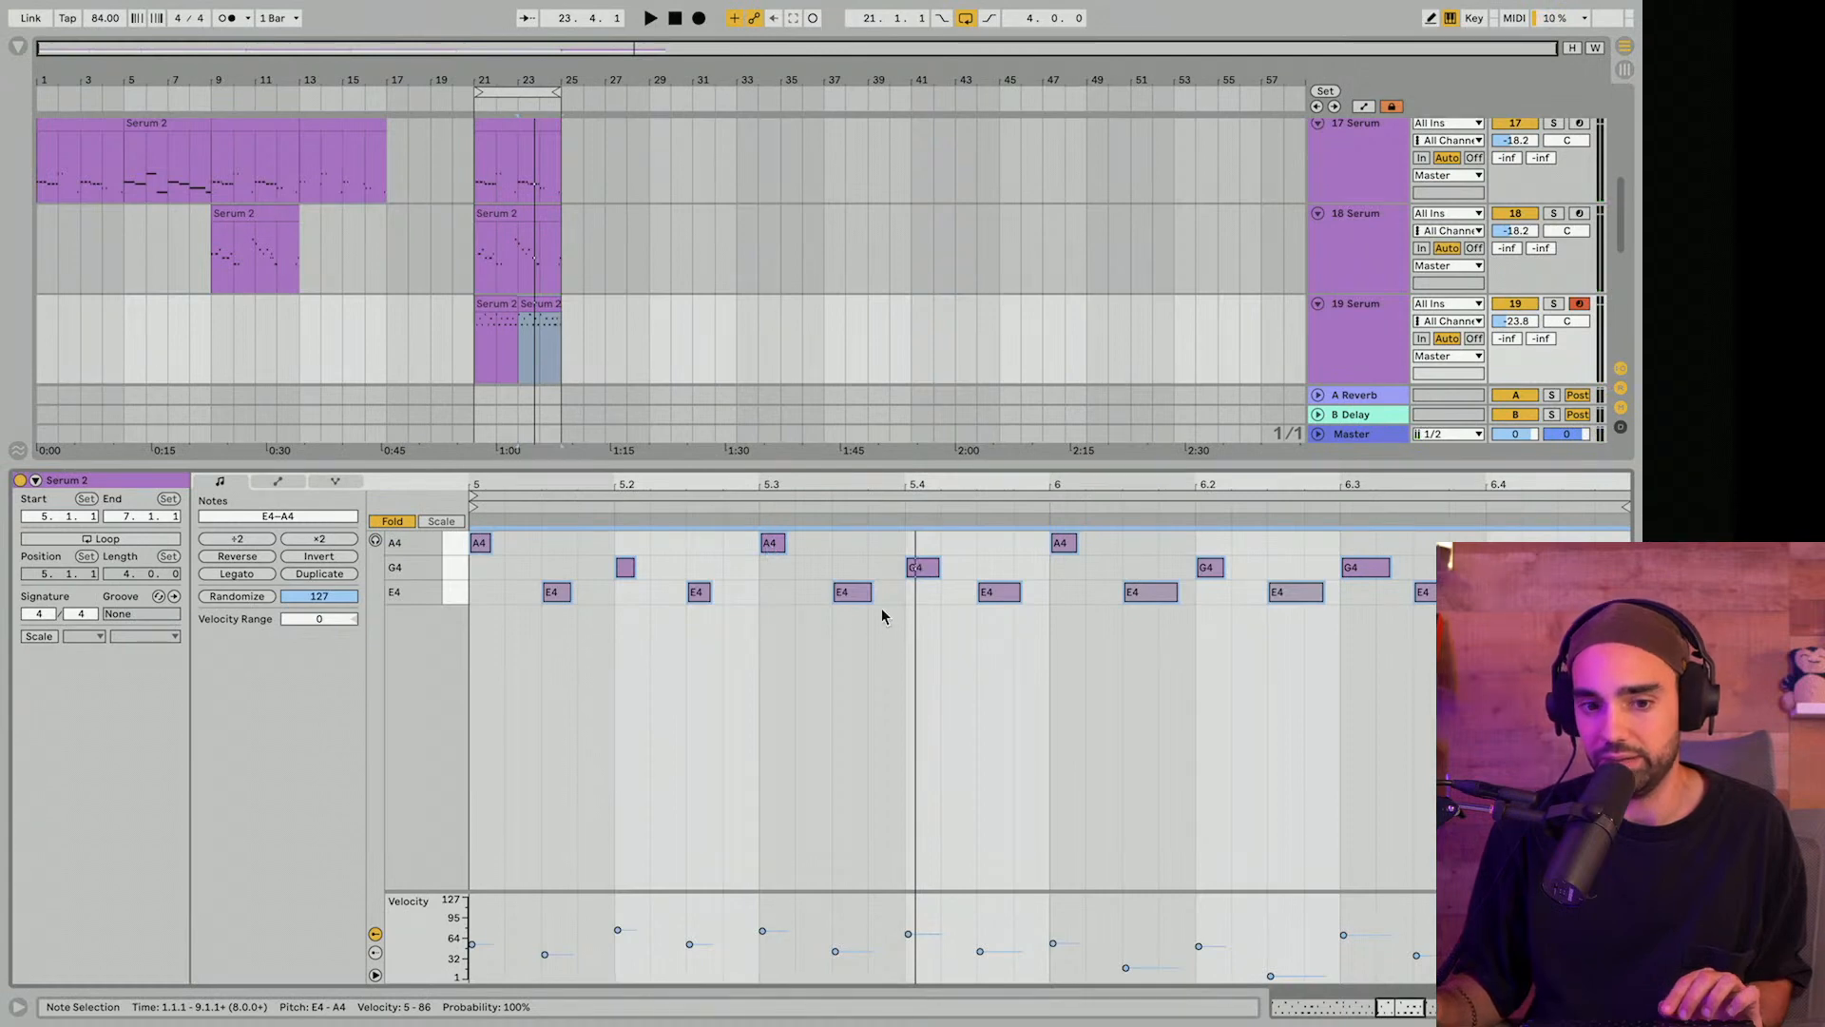
key("space")
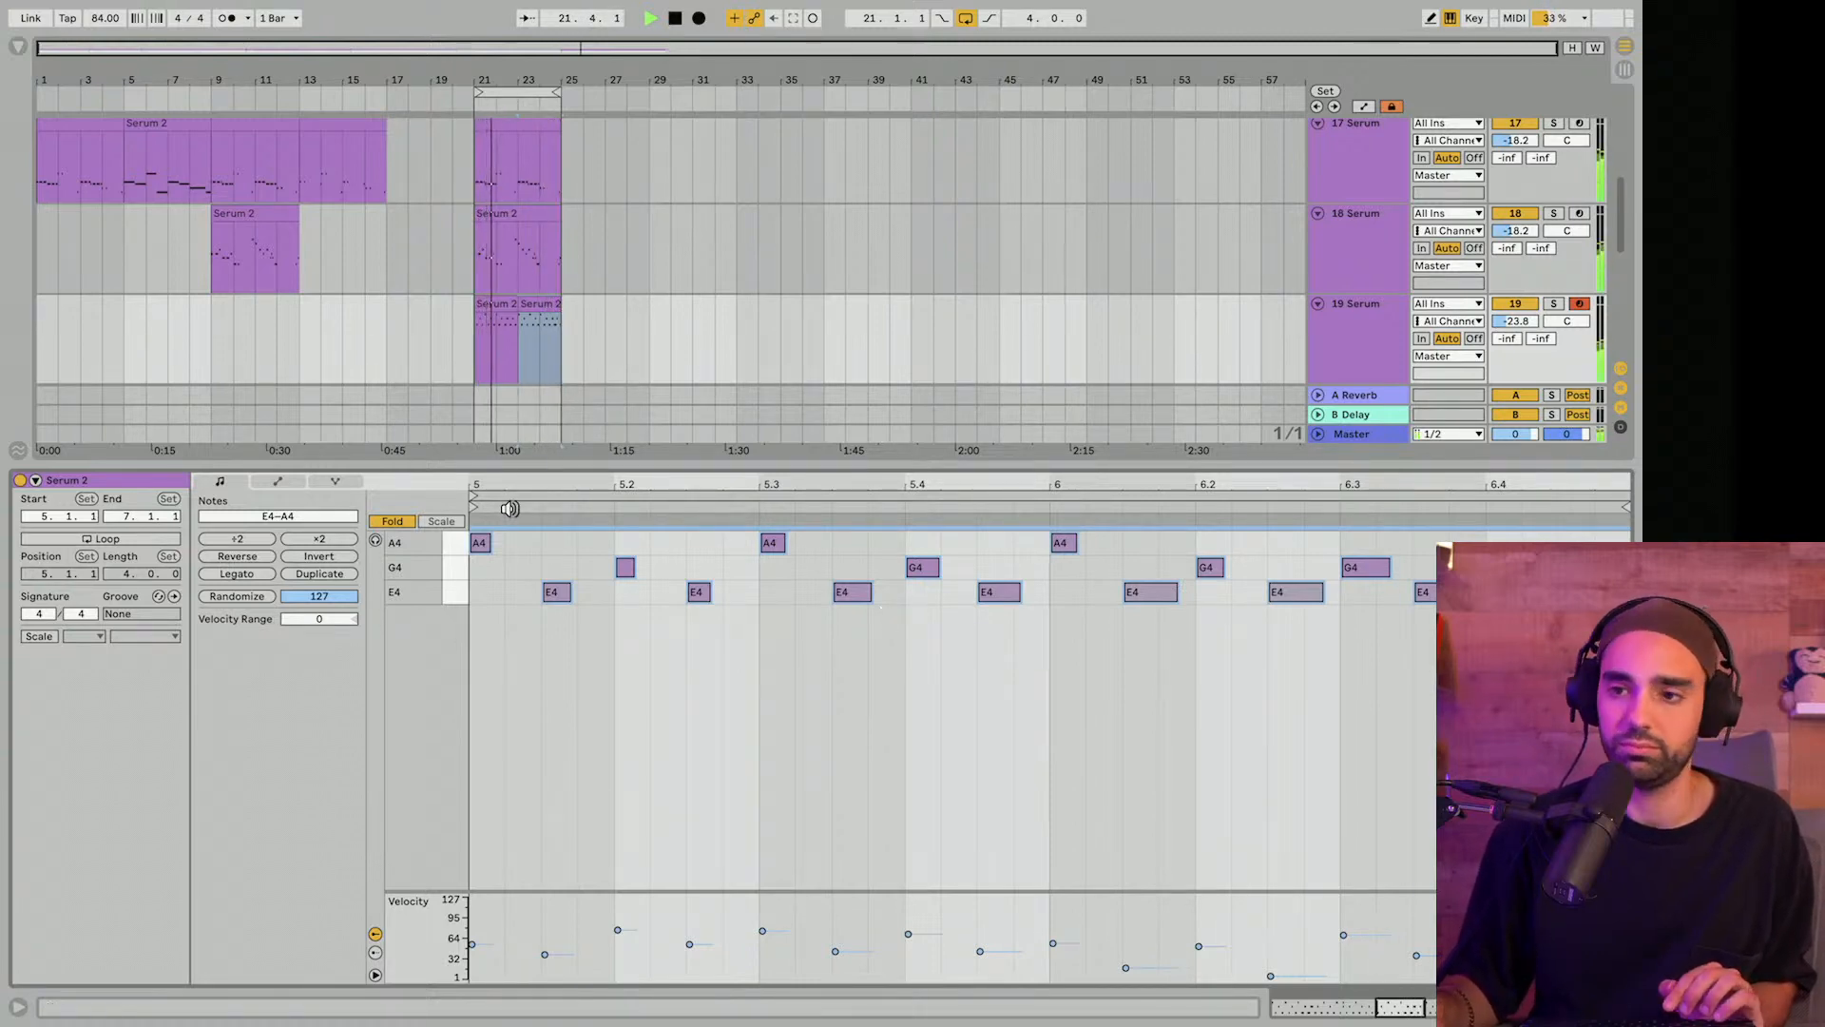
Stop playback, collapse the clip editor and look over all tracks of the arrangement.
left_click_drag(544, 463, 543, 933)
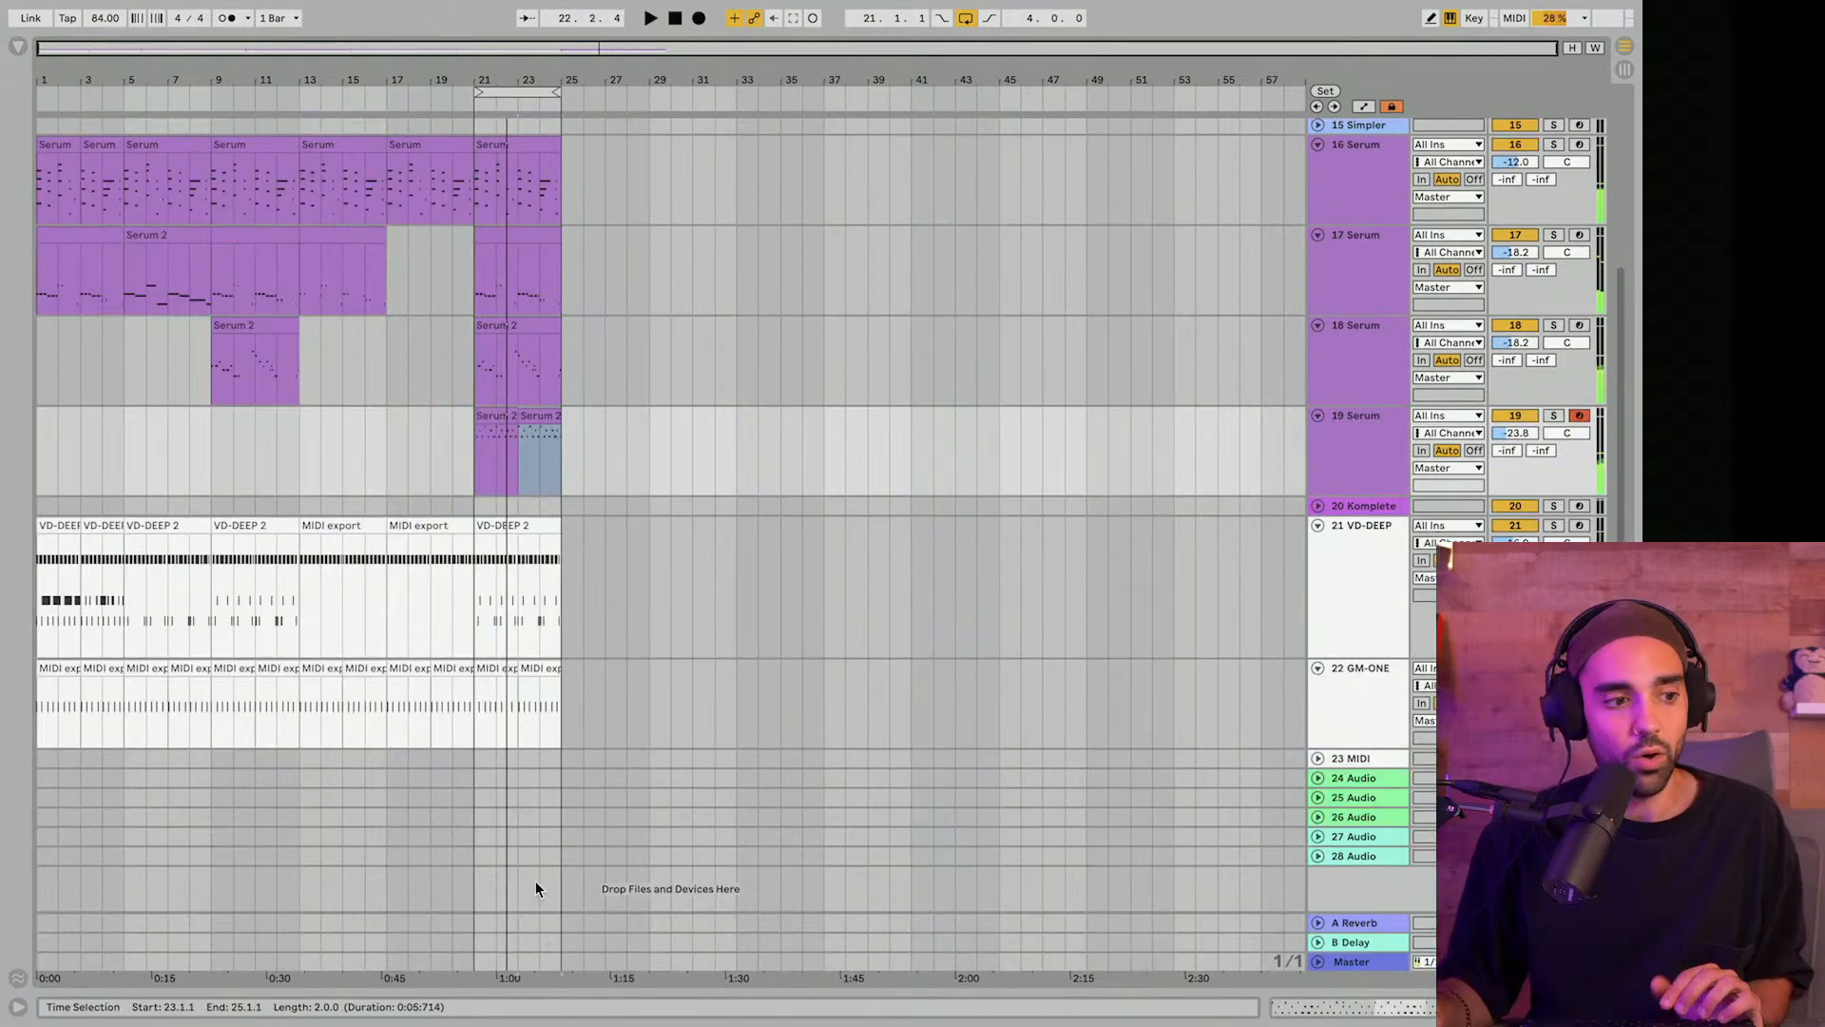
scroll(453, 214, "up", 5)
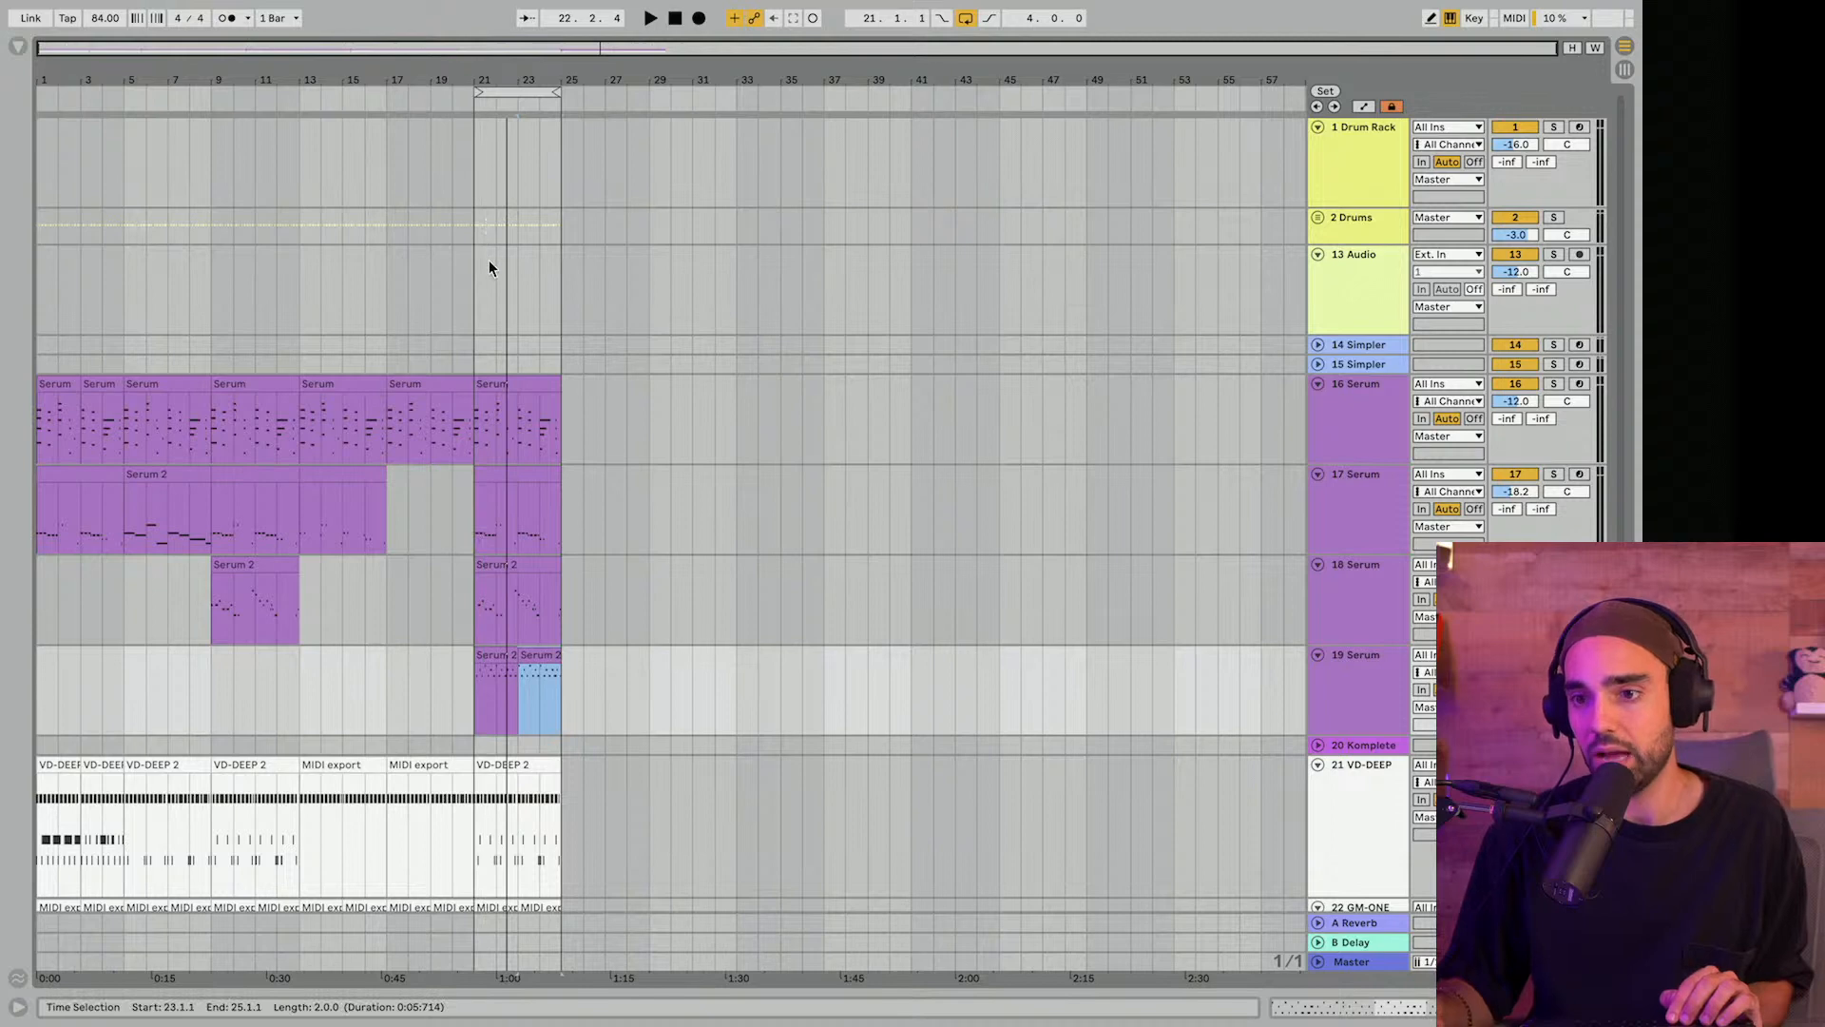
scroll(476, 302, "down", 2)
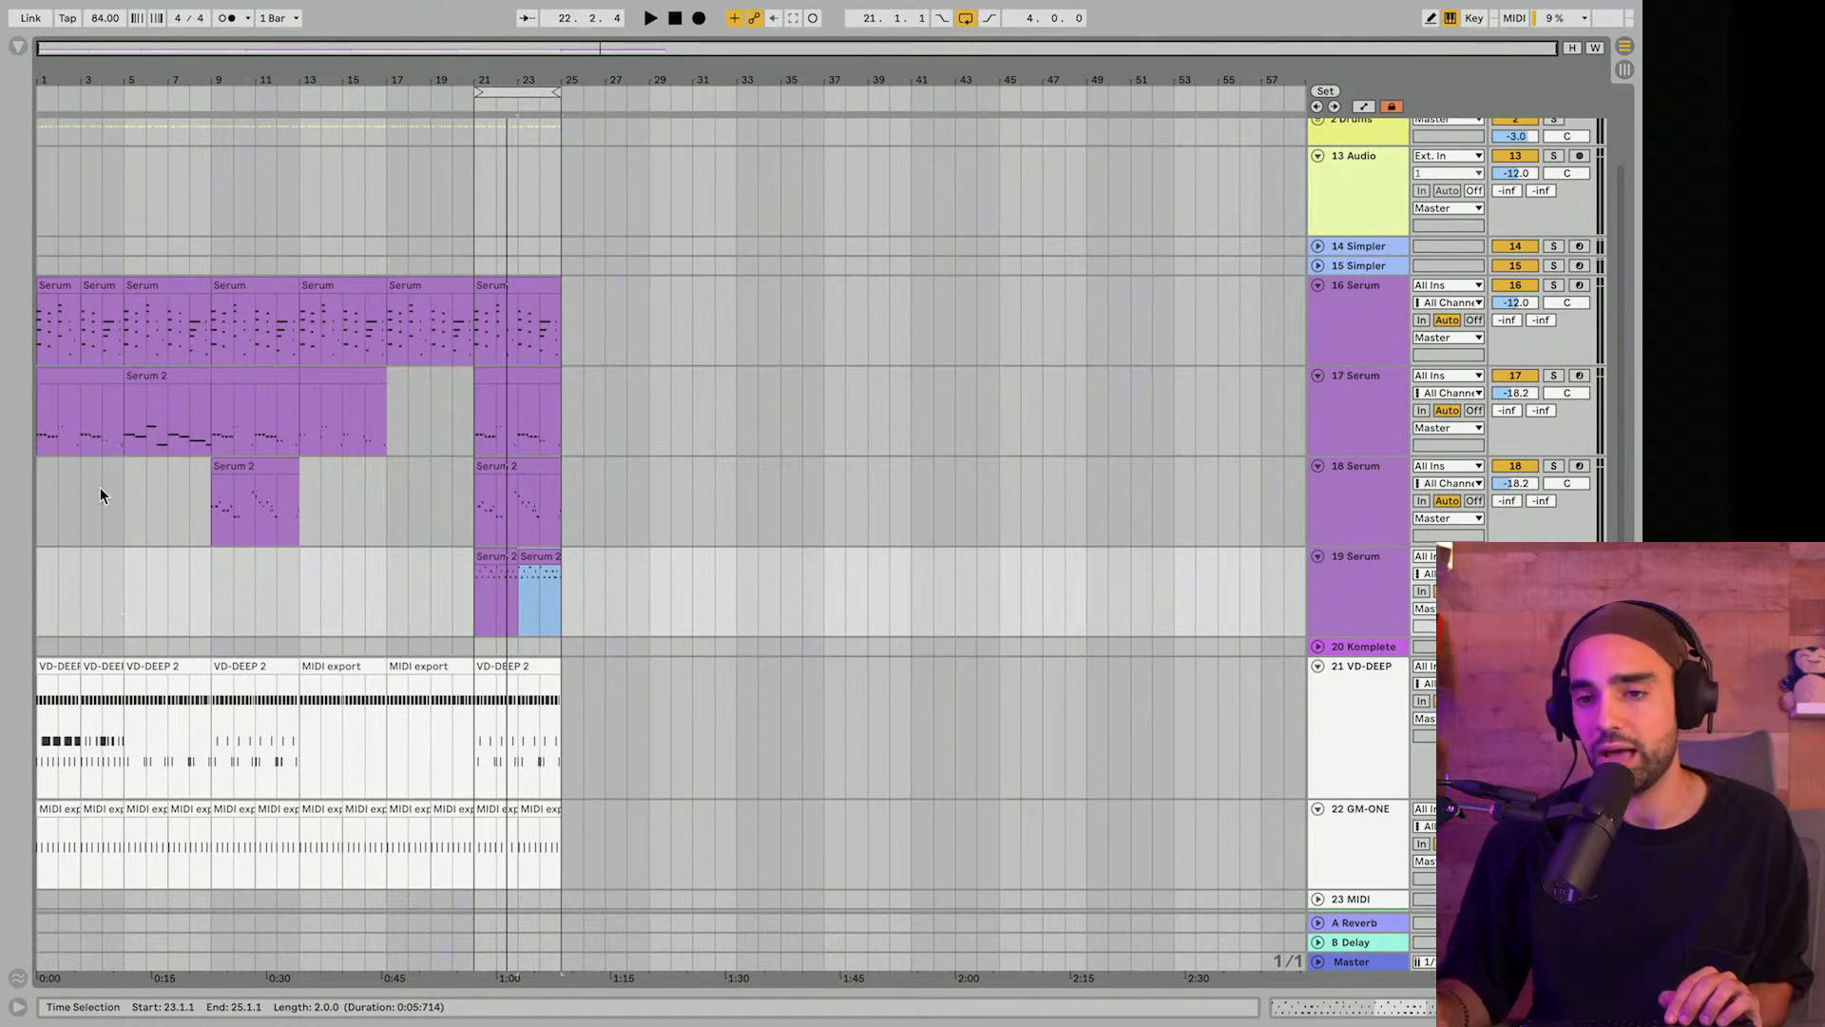
scroll(100, 488, "down", 1)
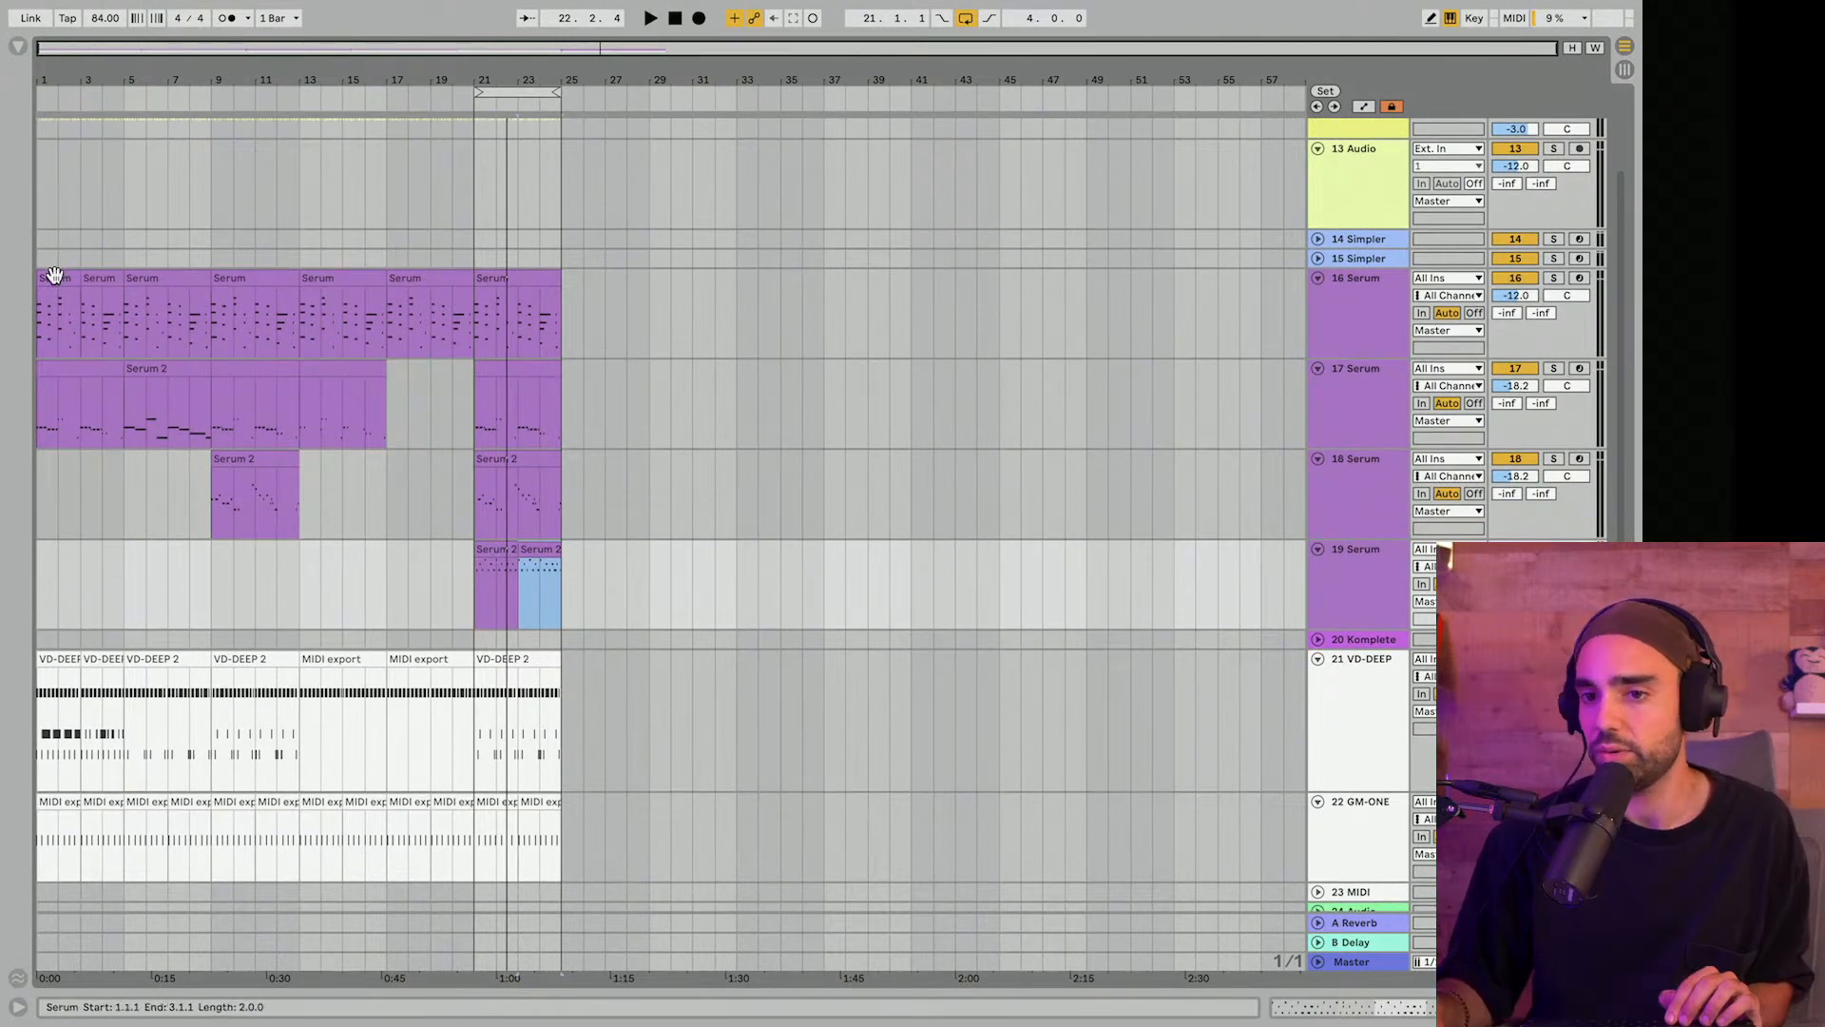
Move the Serum chord clips from bars 1 and 3 to bars 29 and 31, and play them with the loop over bars 29 to 32.
left_click_drag(54, 276, 669, 301)
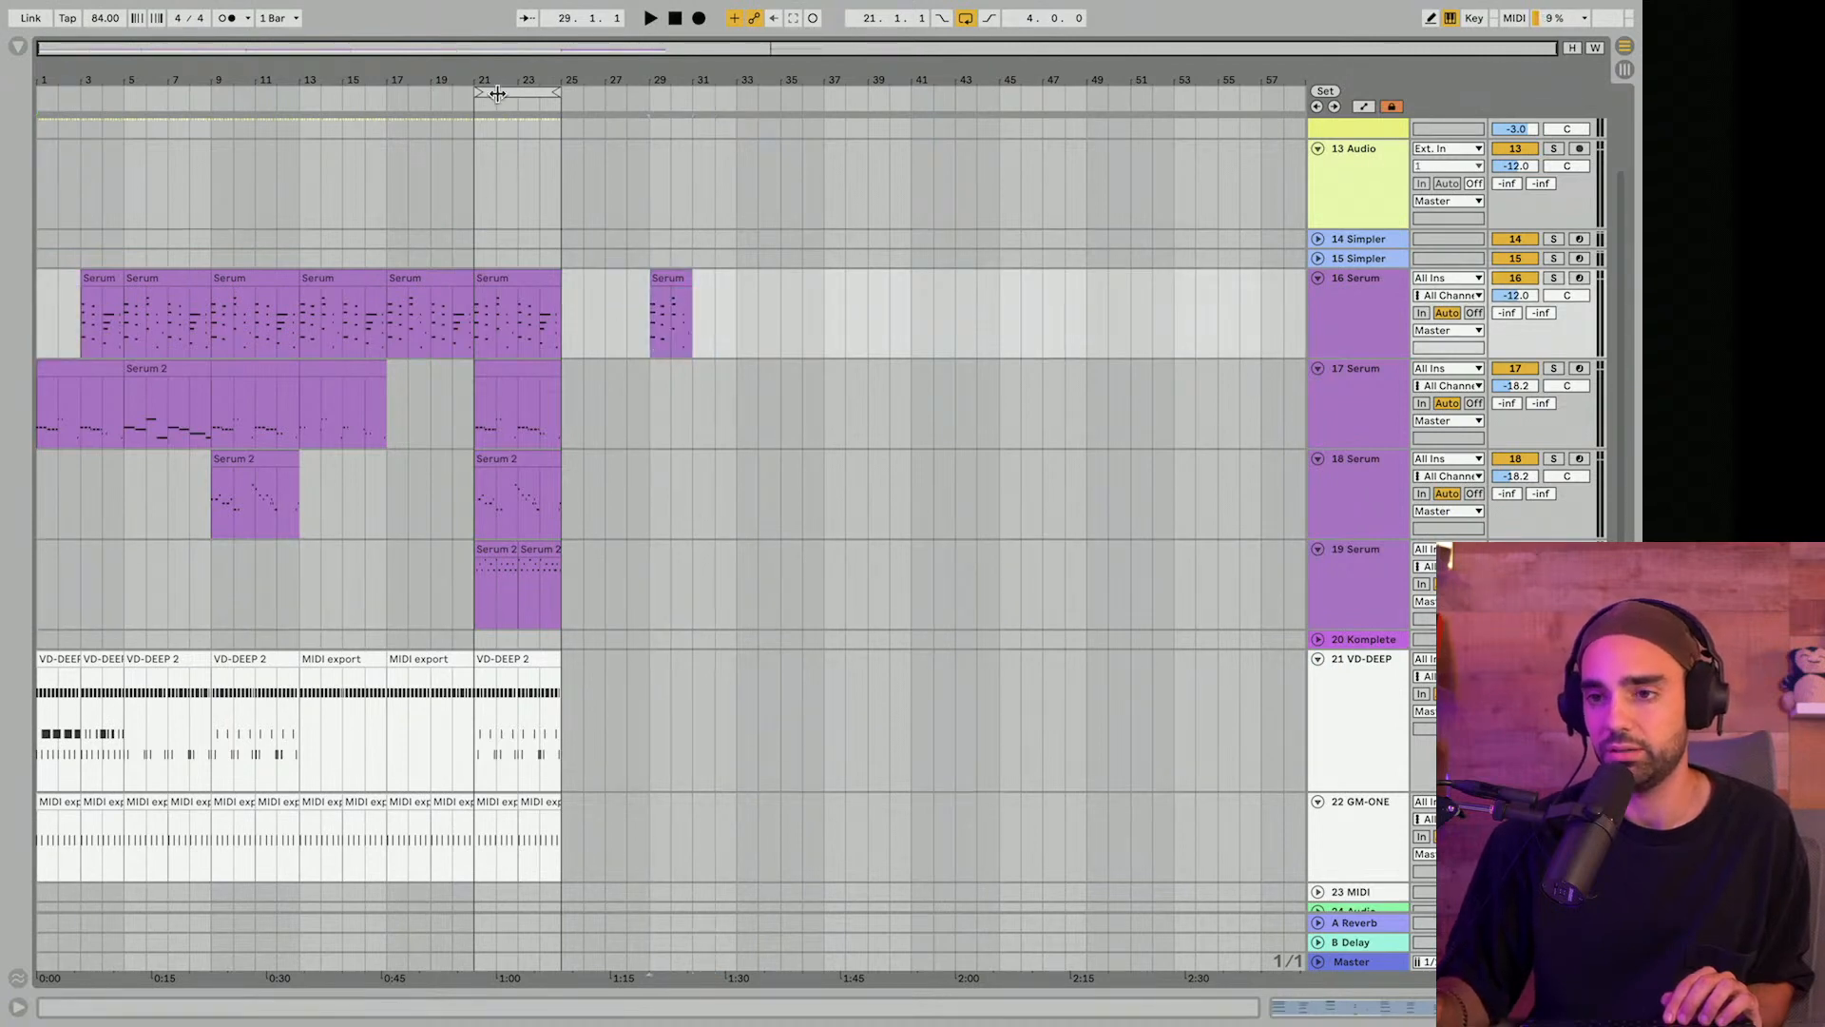
left_click_drag(497, 93, 693, 95)
key("space")
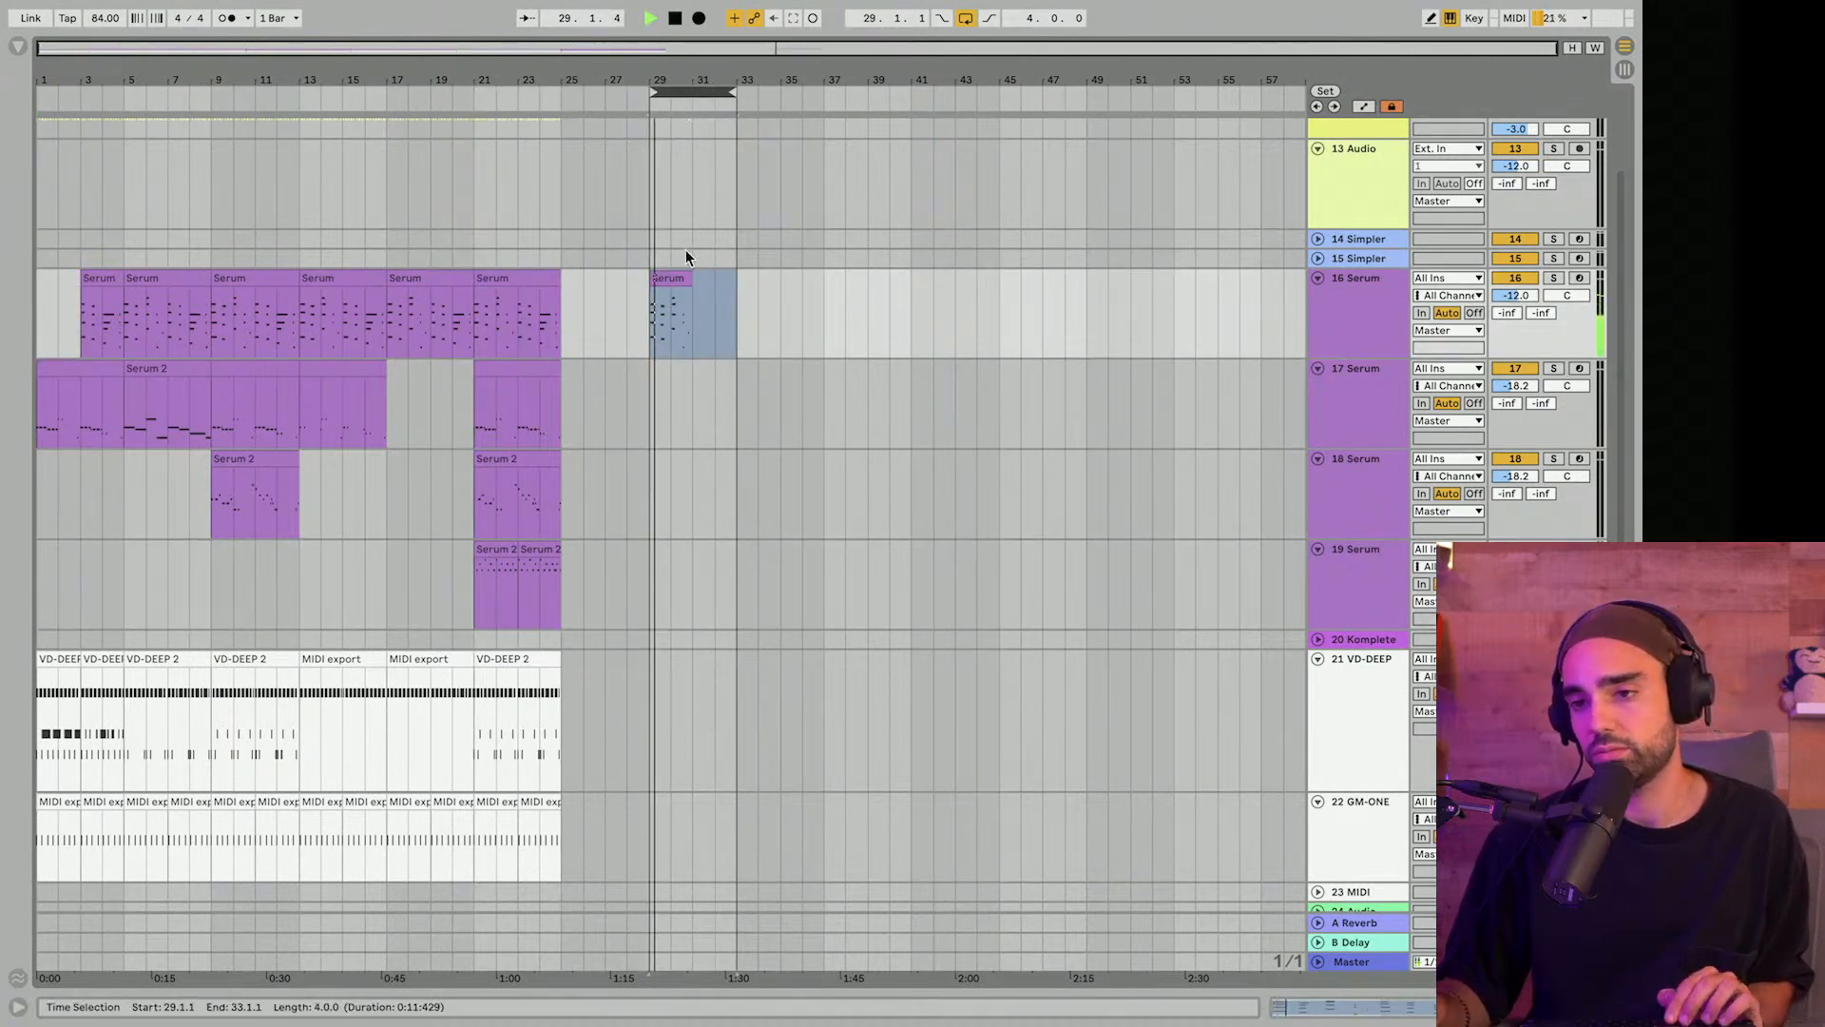
left_click_drag(95, 280, 704, 294)
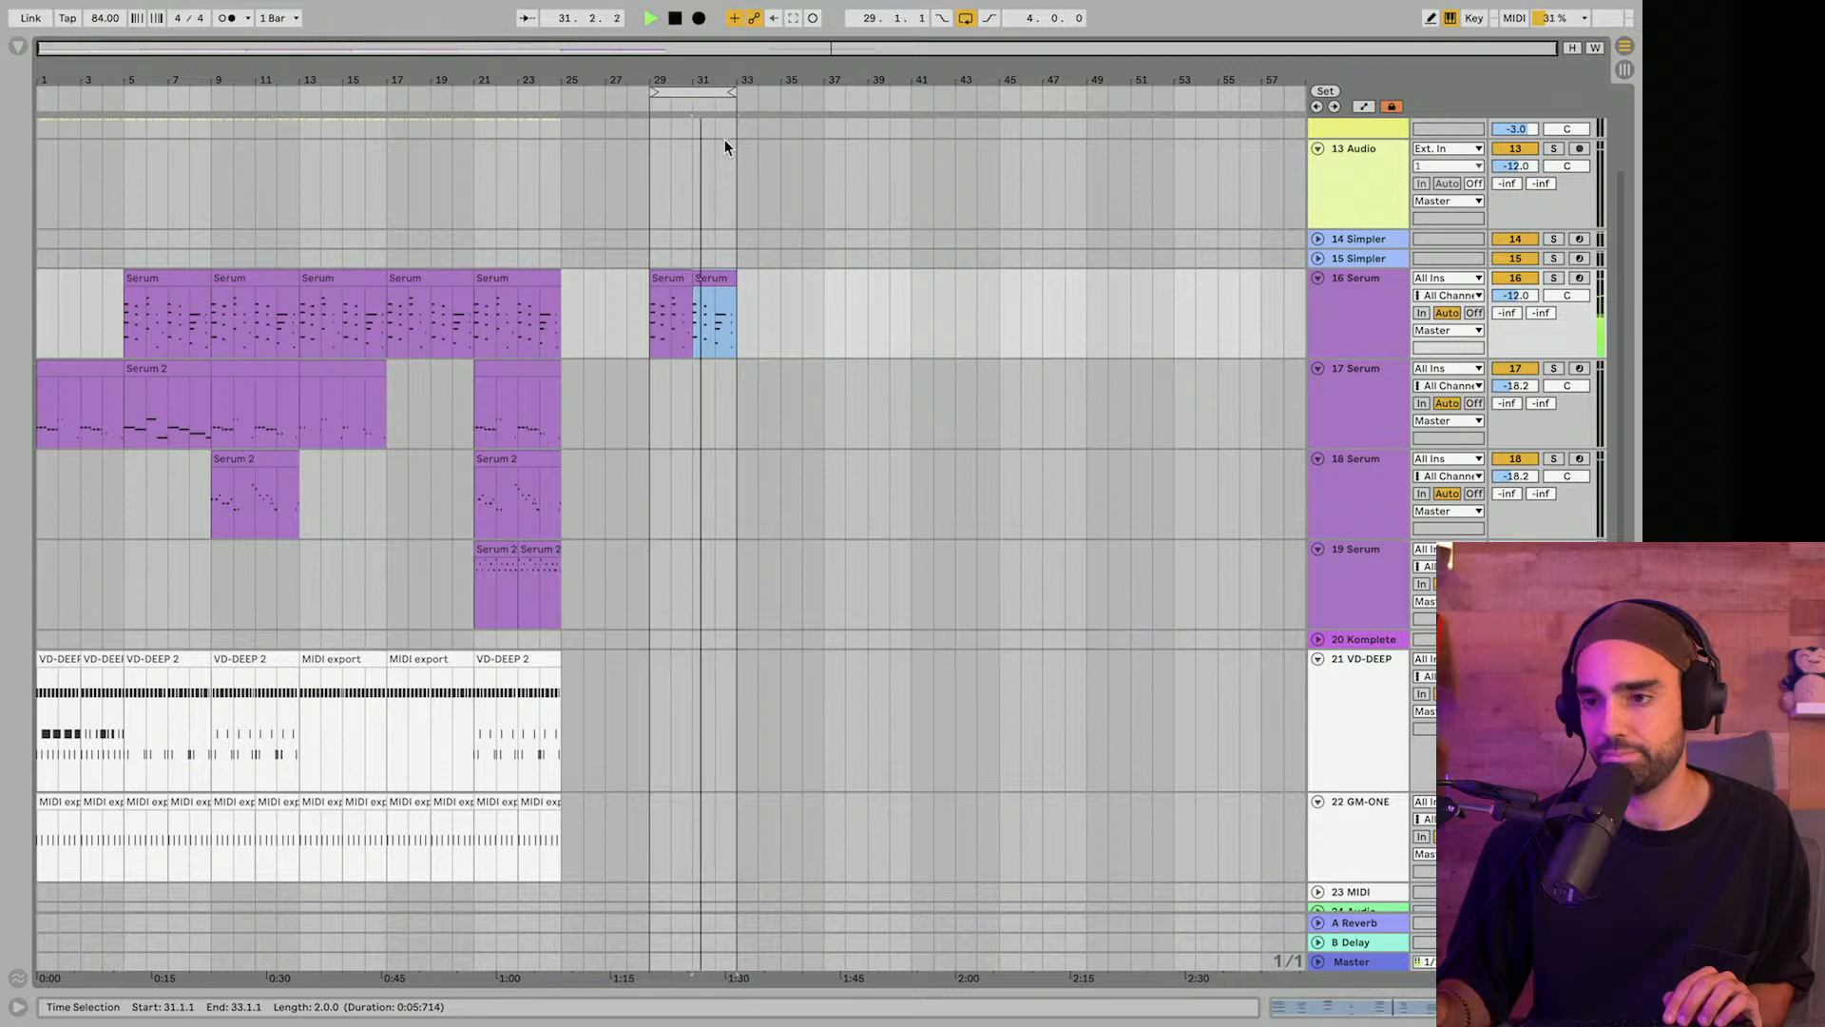
Extend the loop range to bars 29 through 36 and stop playback.
left_click_drag(732, 92, 817, 112)
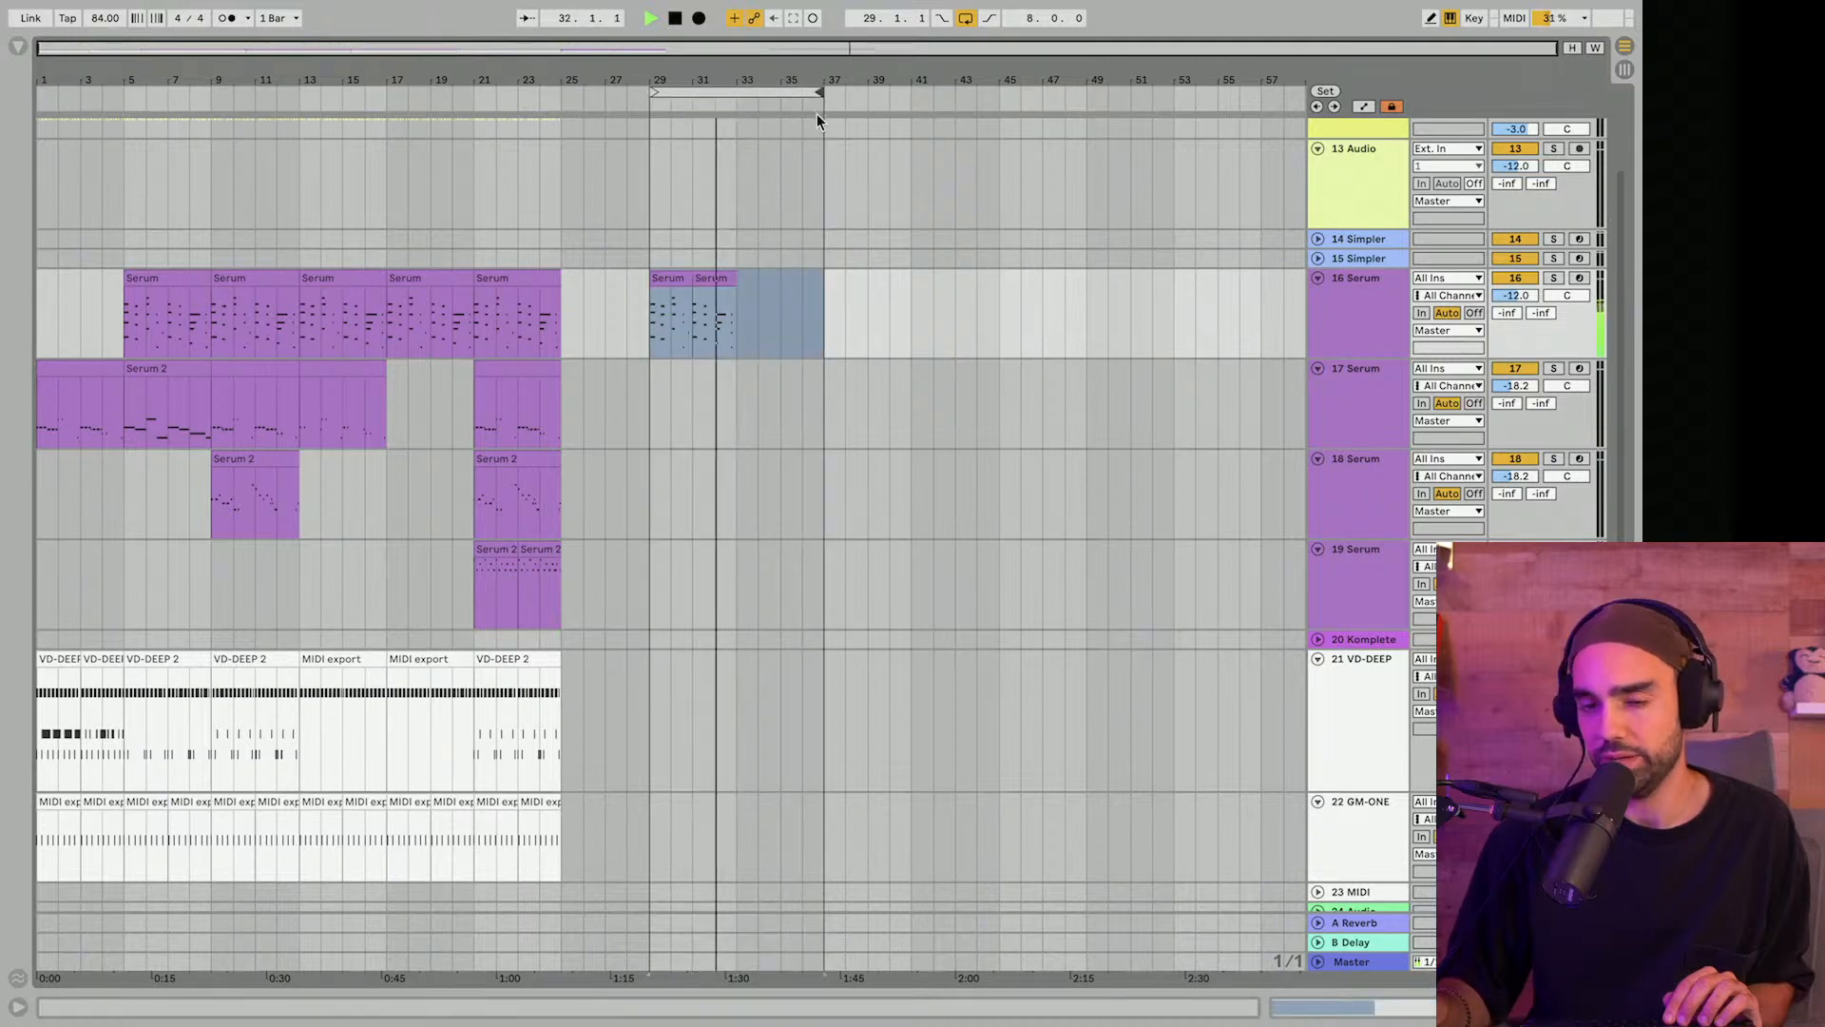
scroll(382, 548, "down", 3)
key("space")
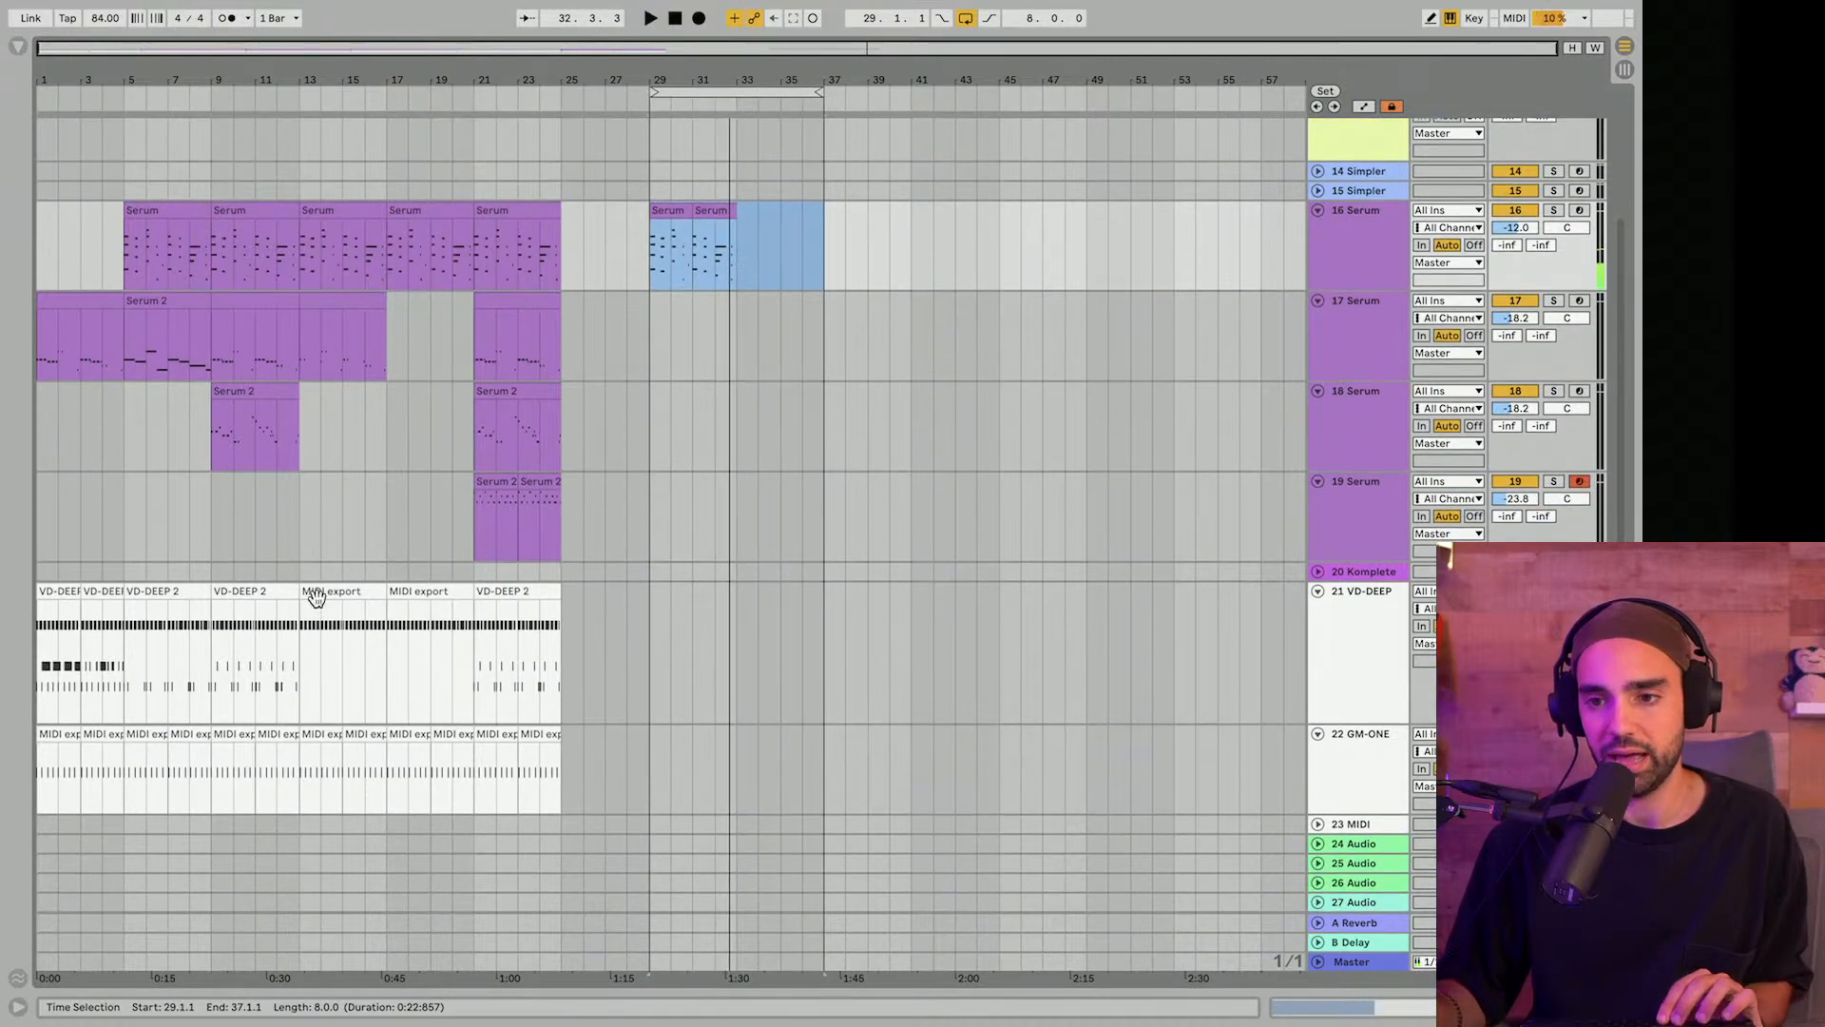
left_click_drag(316, 596, 725, 320)
left_click(653, 329)
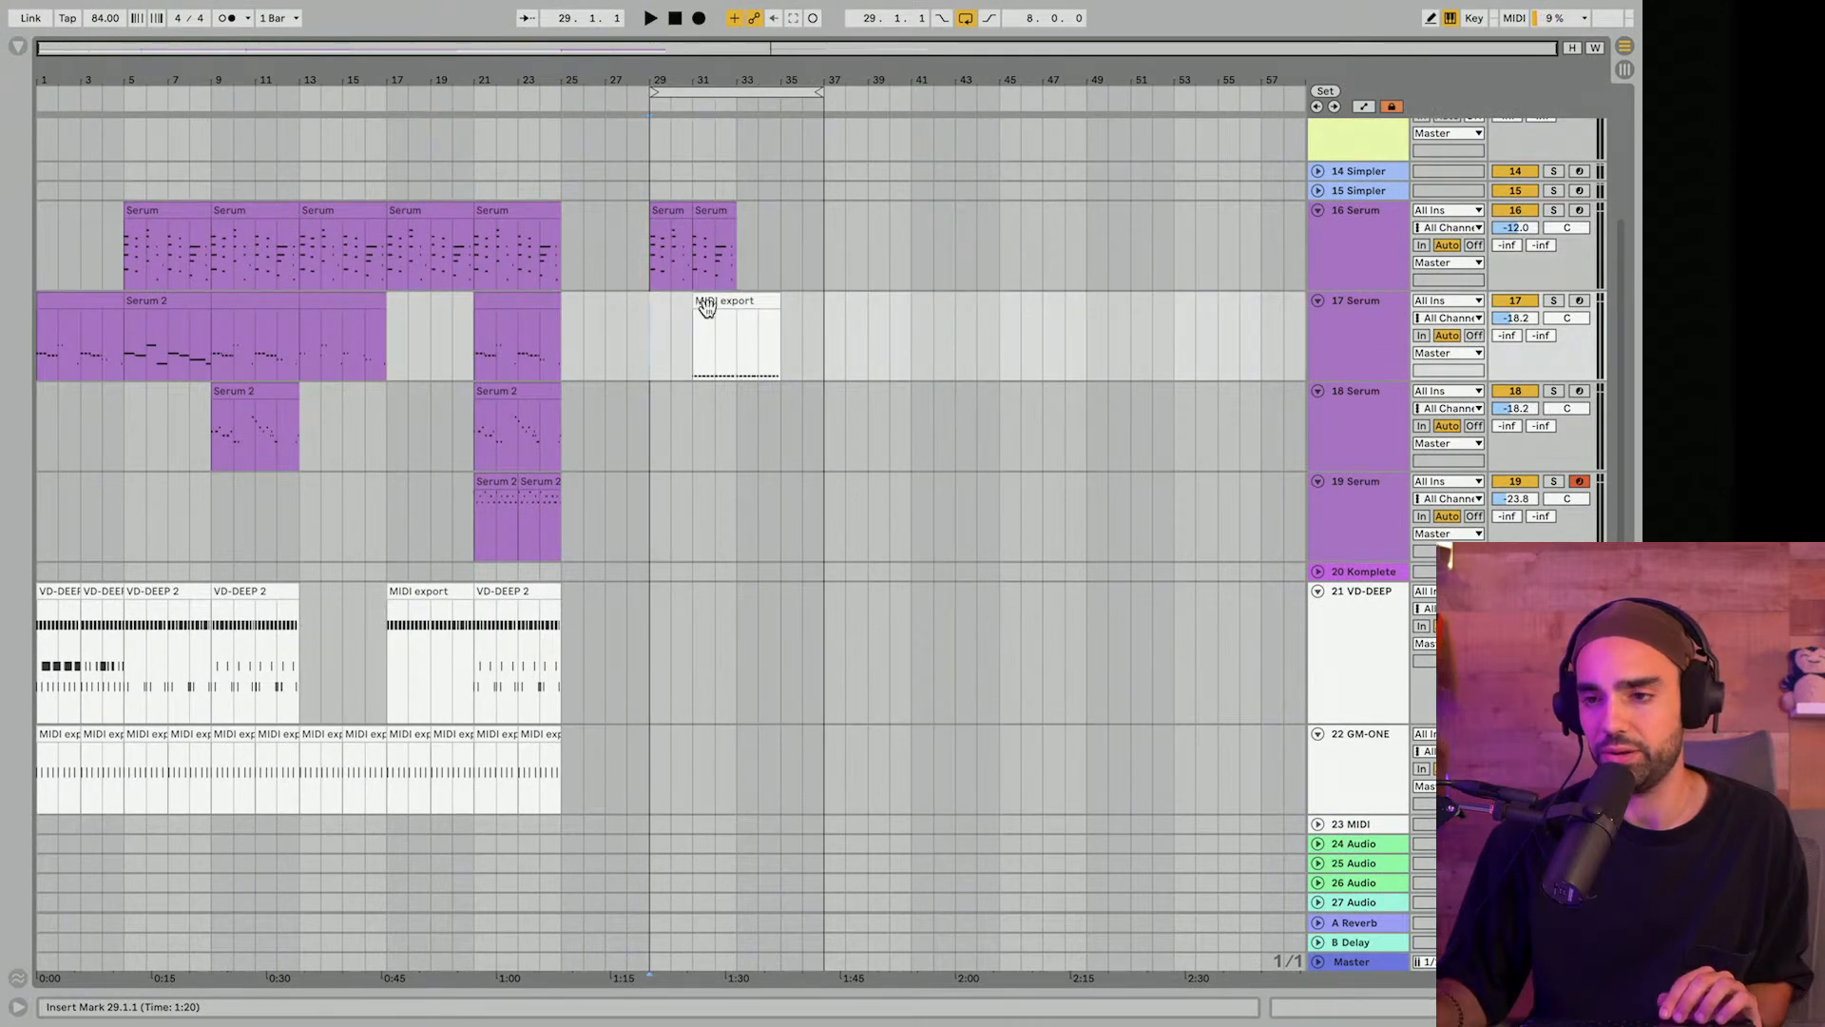
key("ctrl+z")
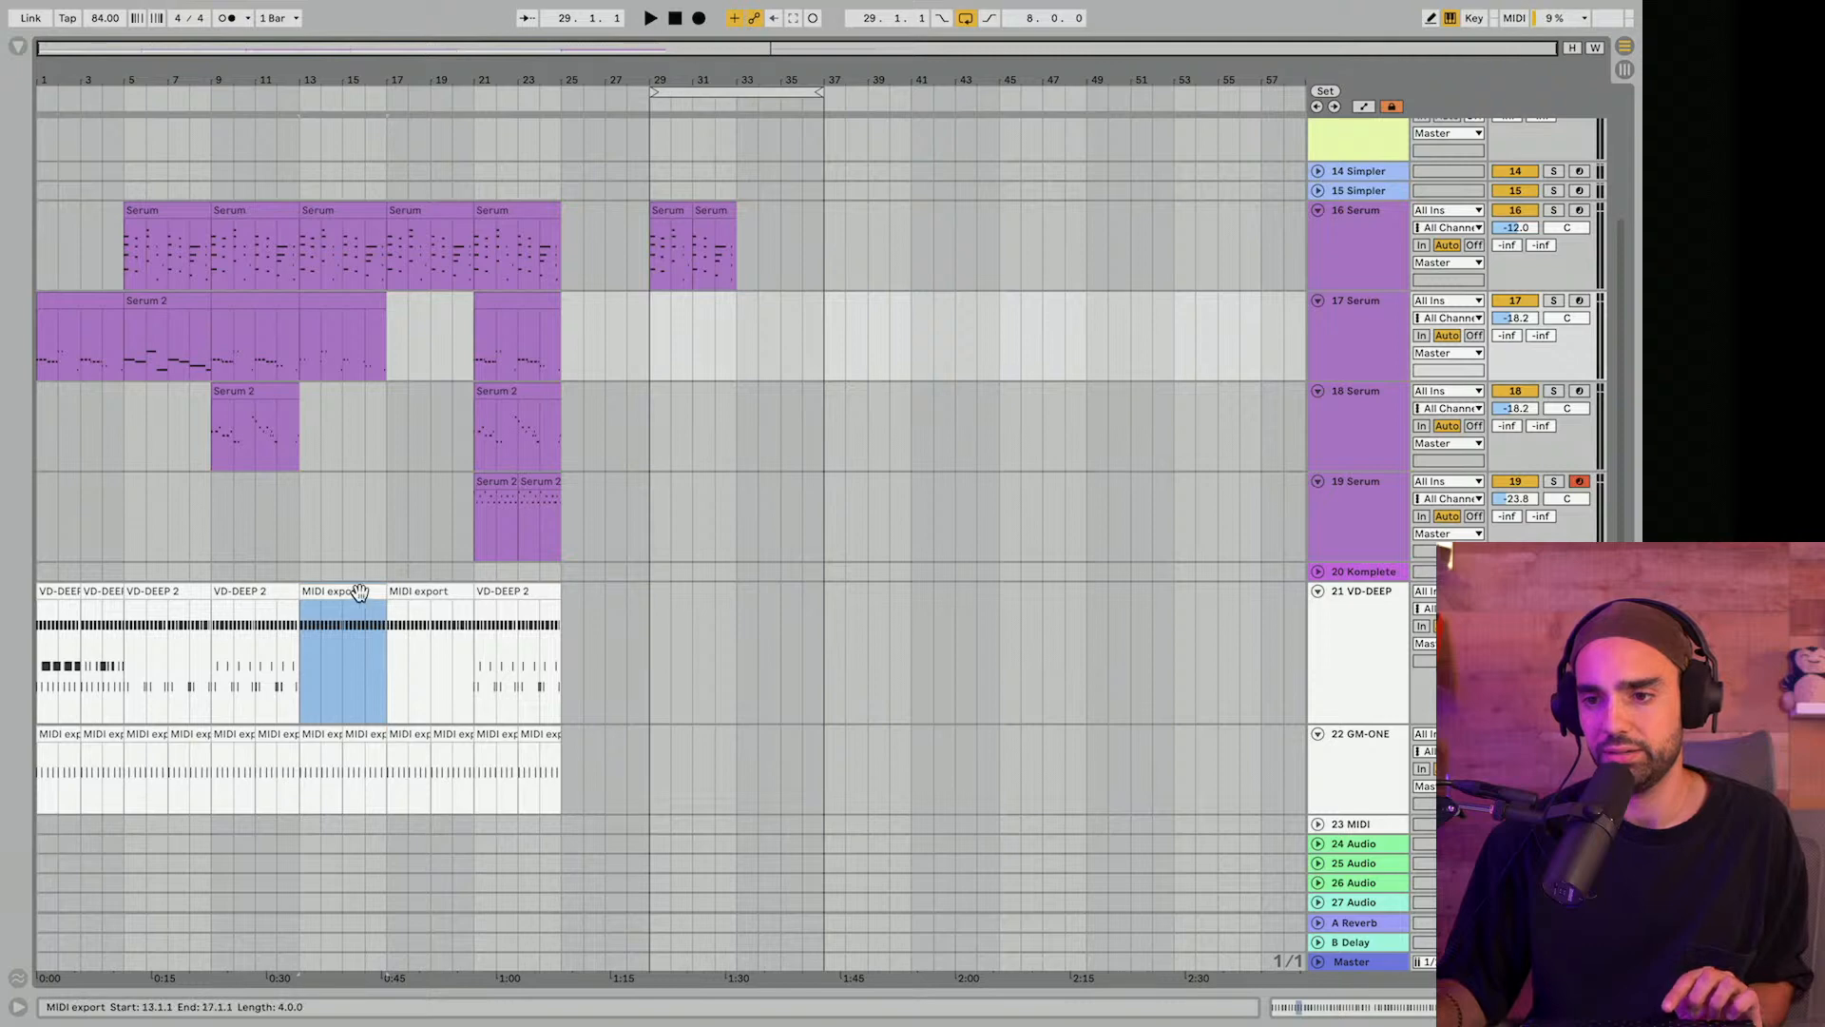
Move the VD-DEEP track's MIDI export clip from bar 13 to bar 31, play from bar 29, and shorten it to two bars.
left_click_drag(359, 592, 760, 636)
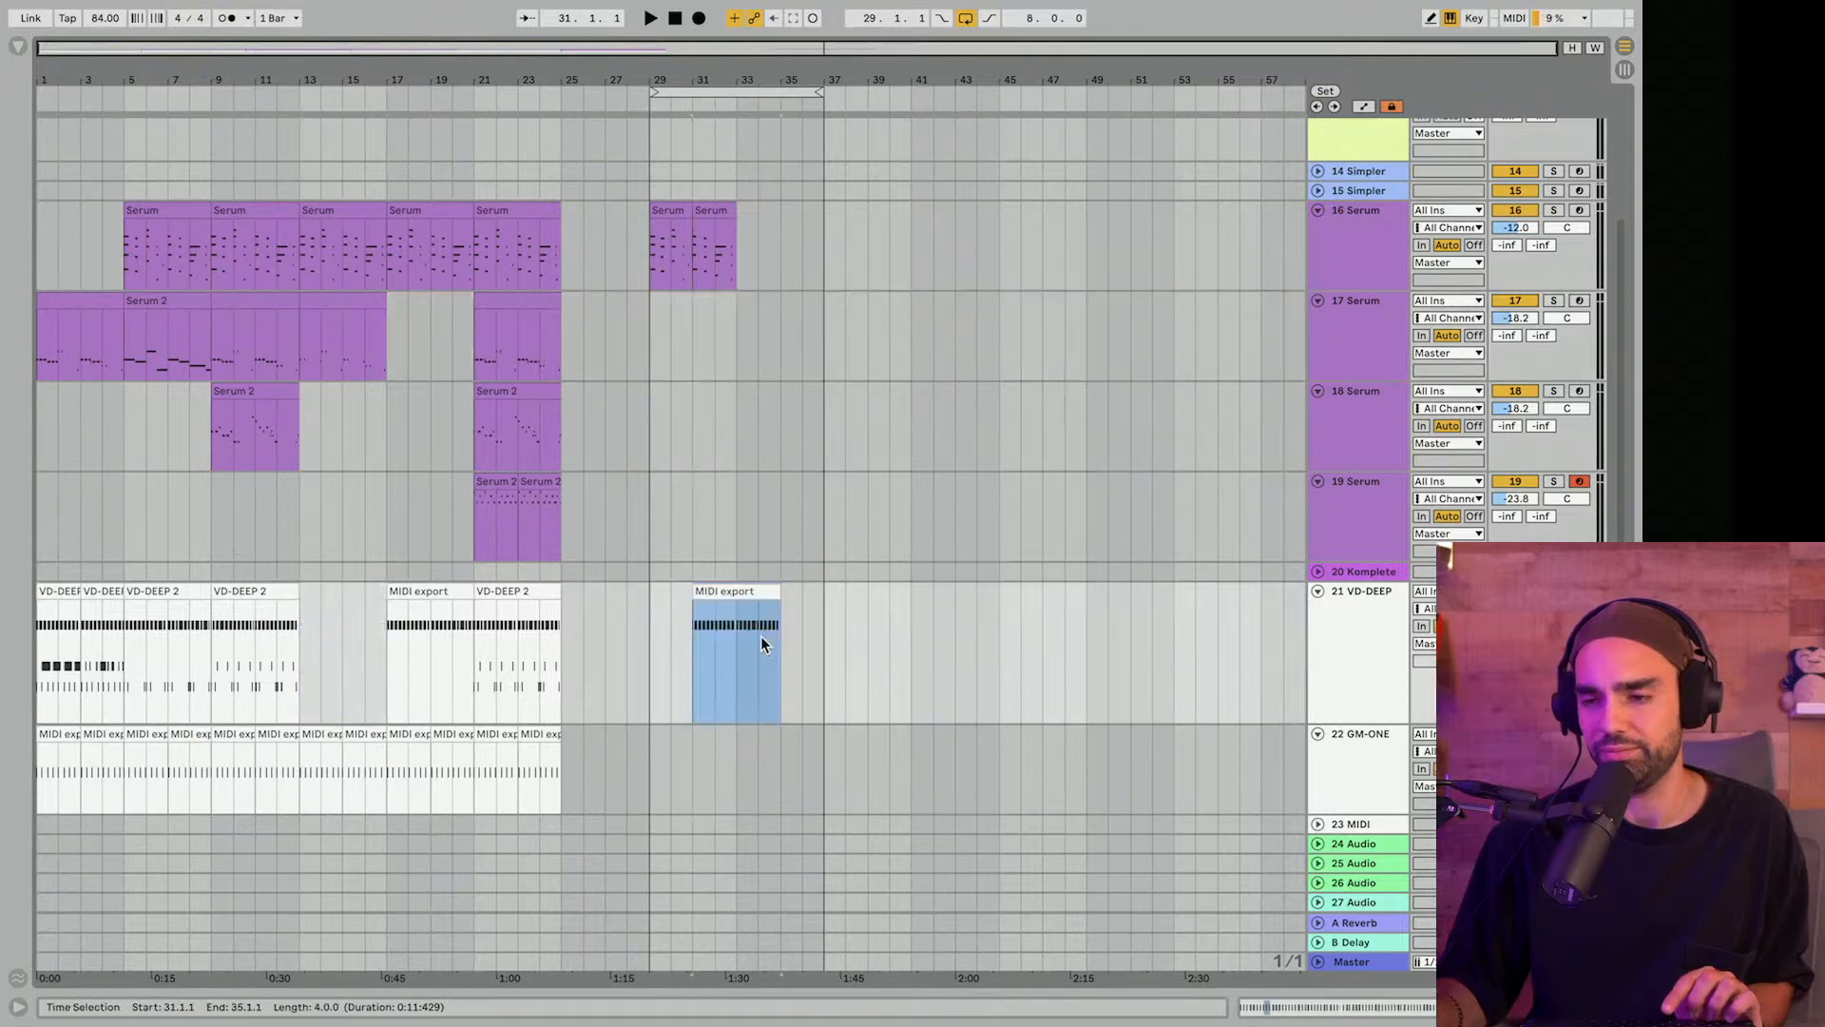
left_click(648, 653)
key("space")
scroll(647, 649, "up", 1)
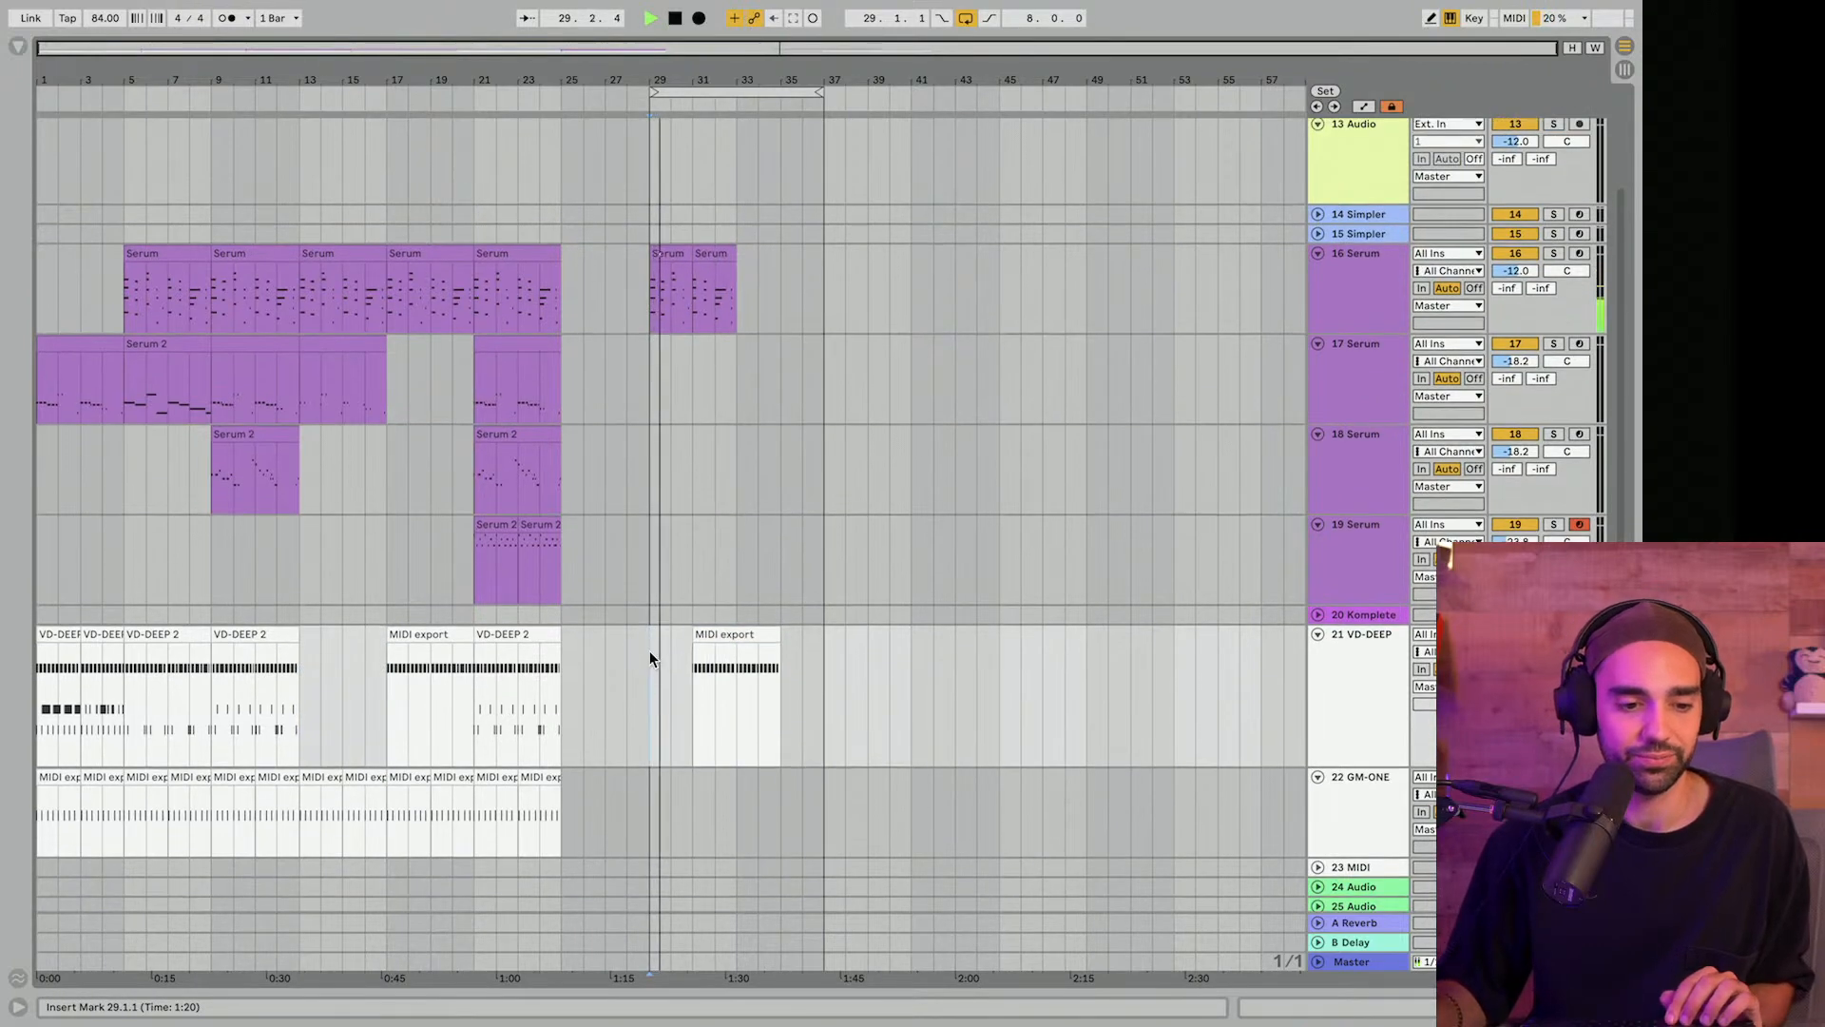
scroll(648, 656, "down", 1)
scroll(649, 658, "down", 3)
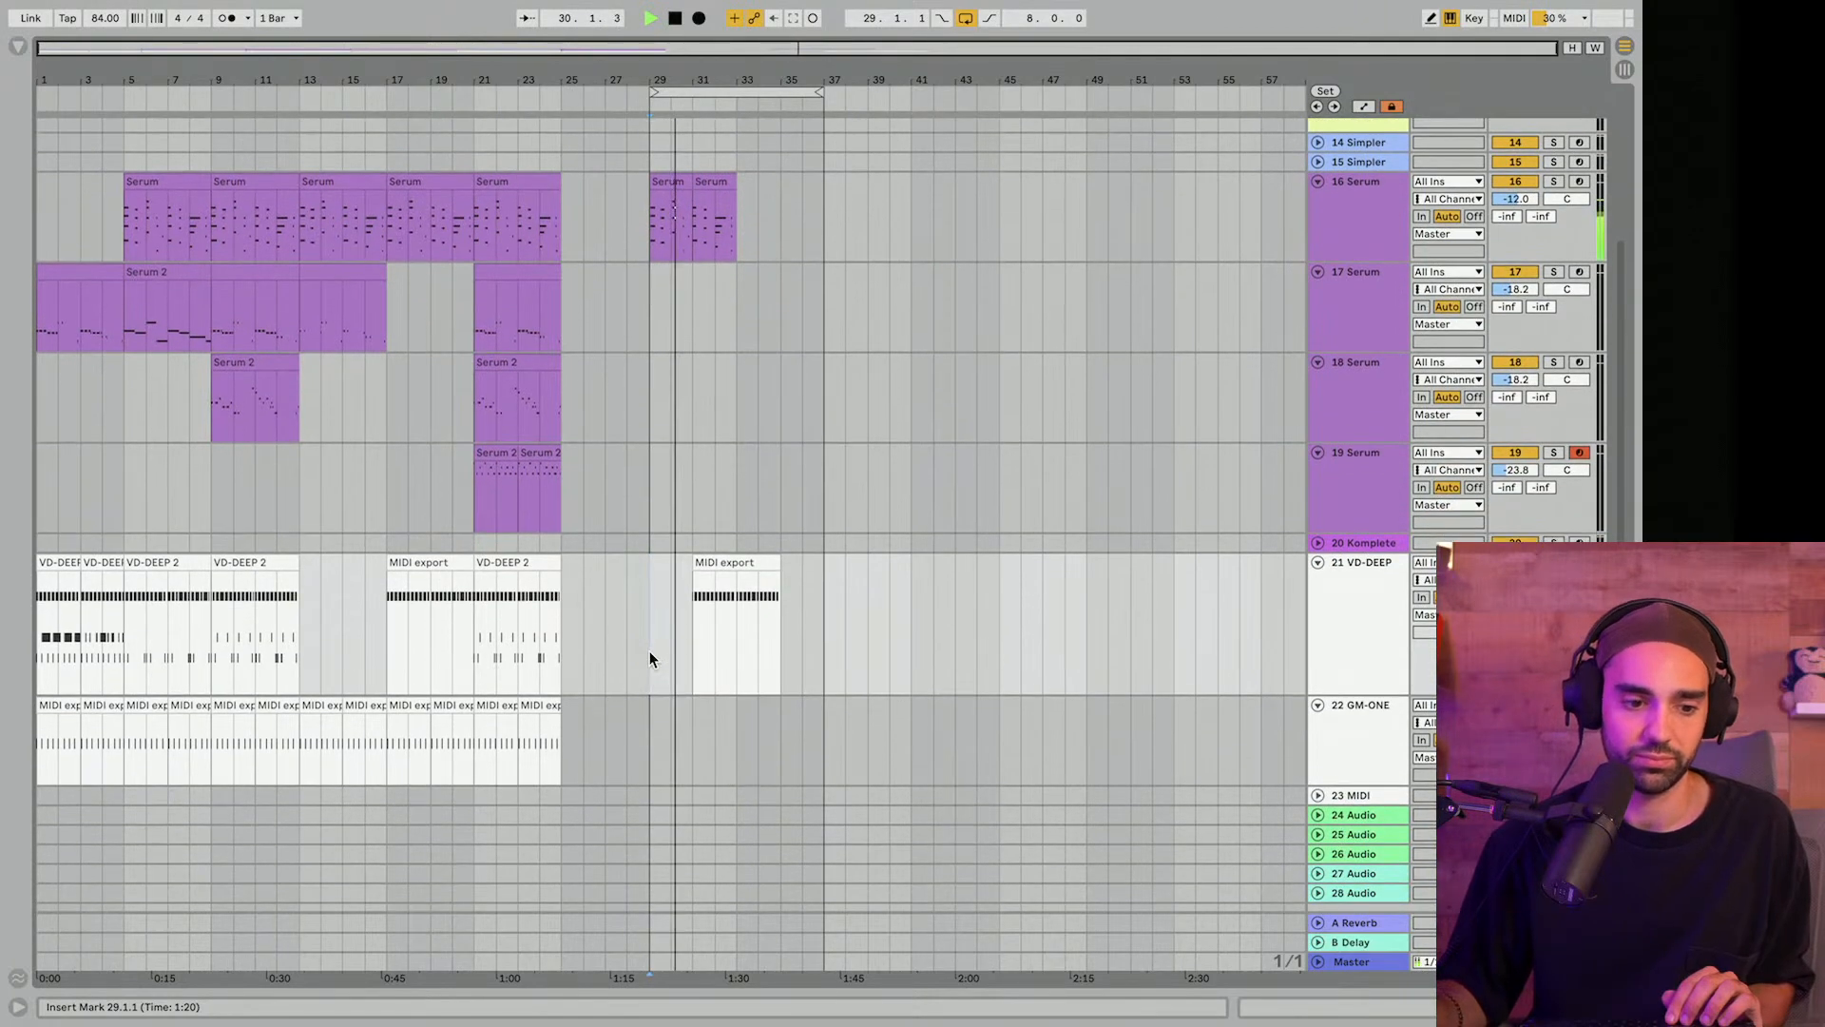
left_click_drag(781, 569, 743, 569)
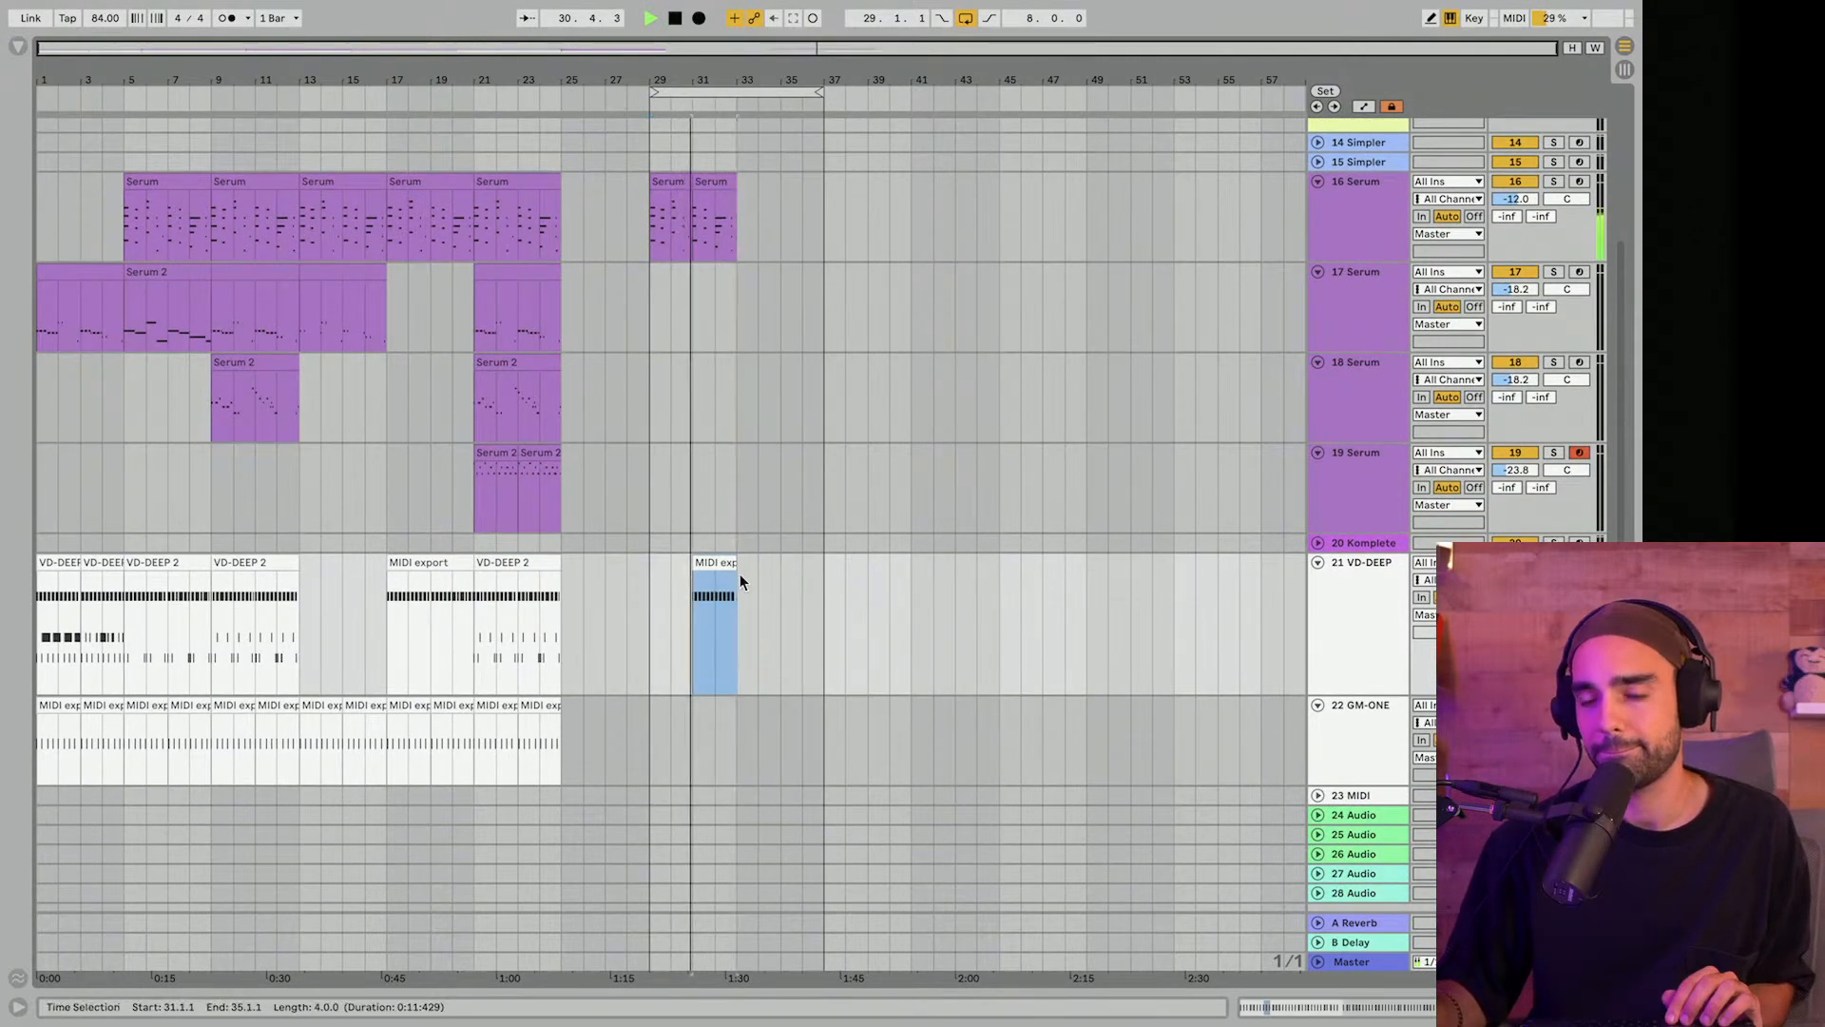
left_click(734, 579)
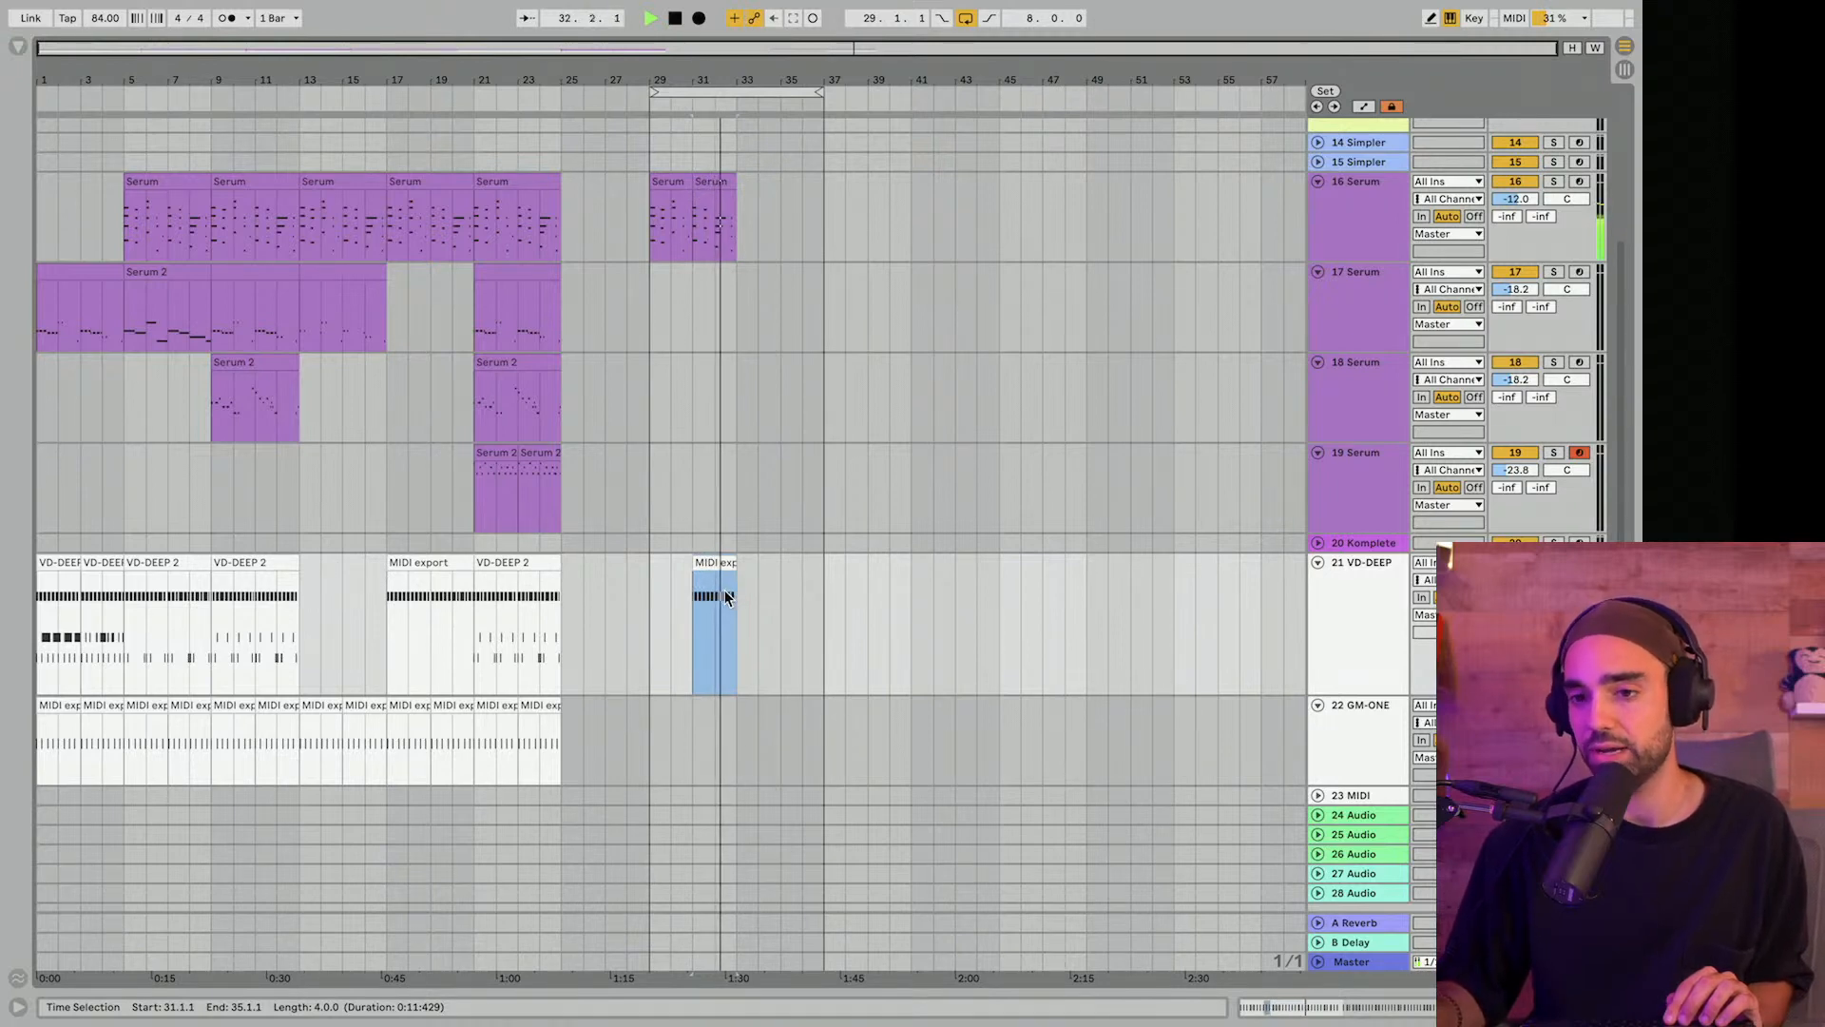
Stop playback and copy the VD-DEEP 2 clip from bar 5 and the track 17 Serum clip from bar 13 to bar 33.
scroll(724, 596, "down", 1)
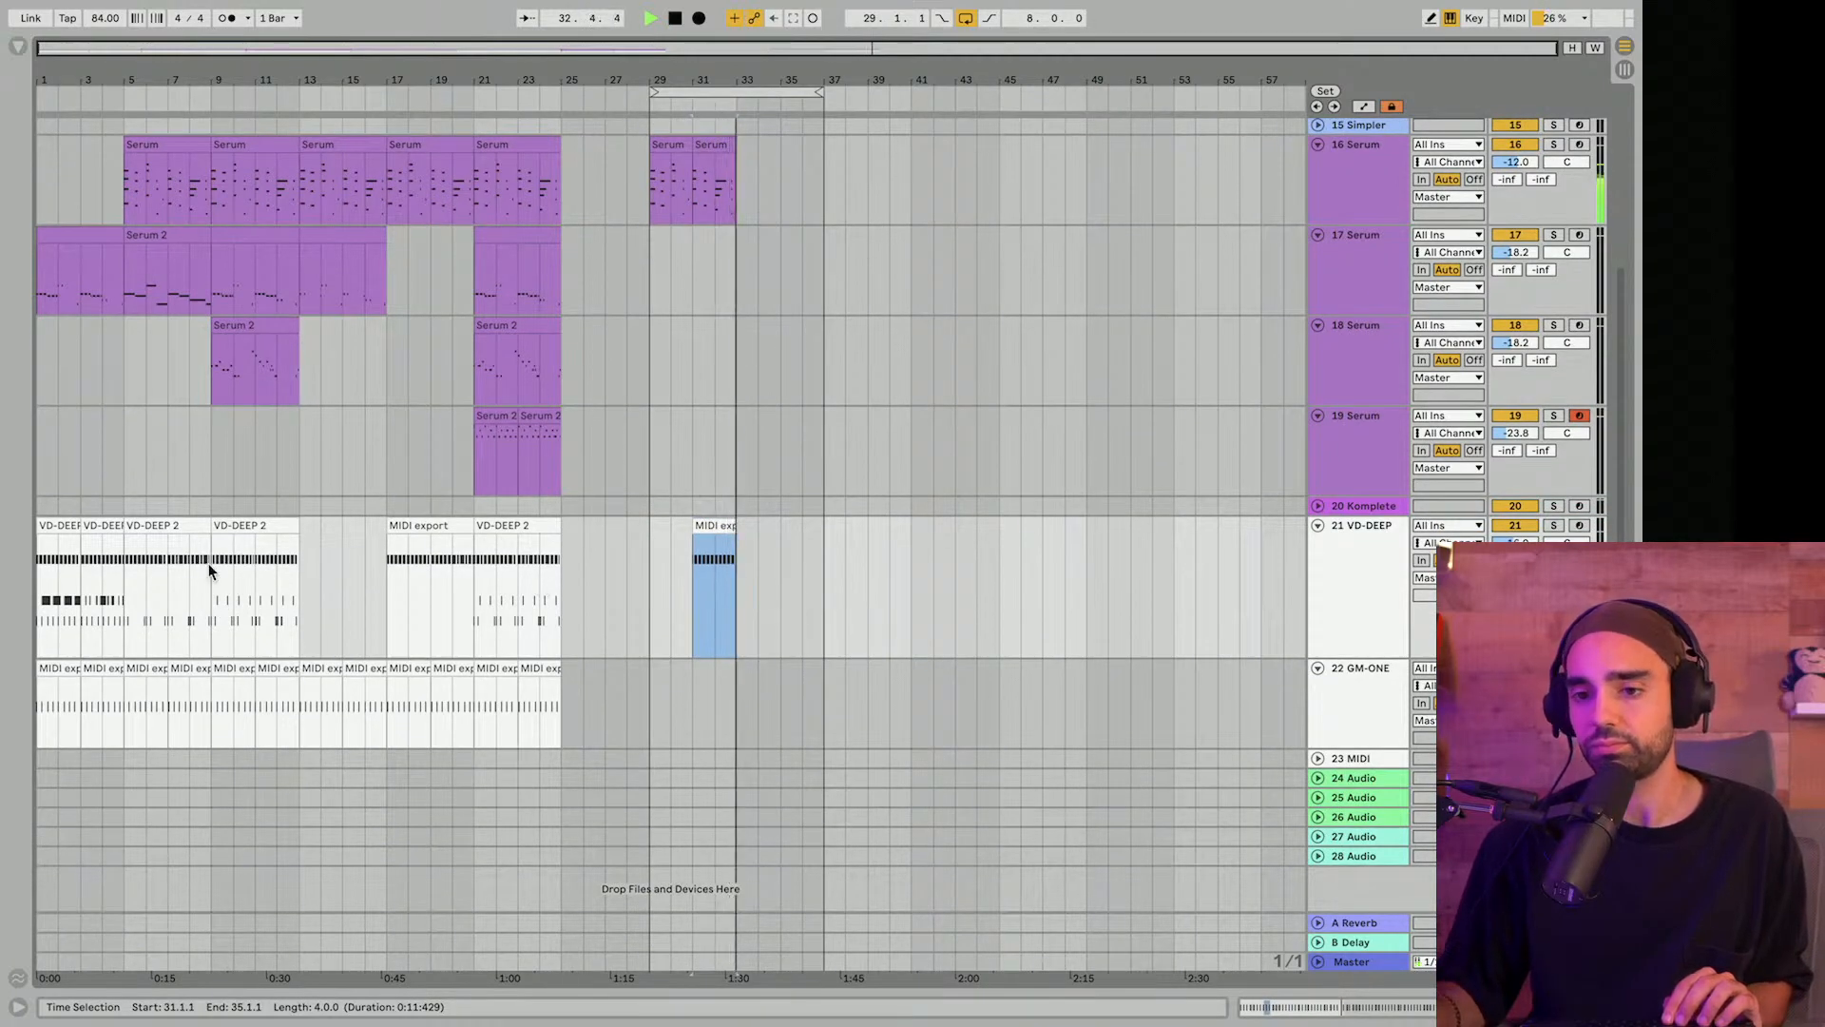
key("space")
left_click(141, 527)
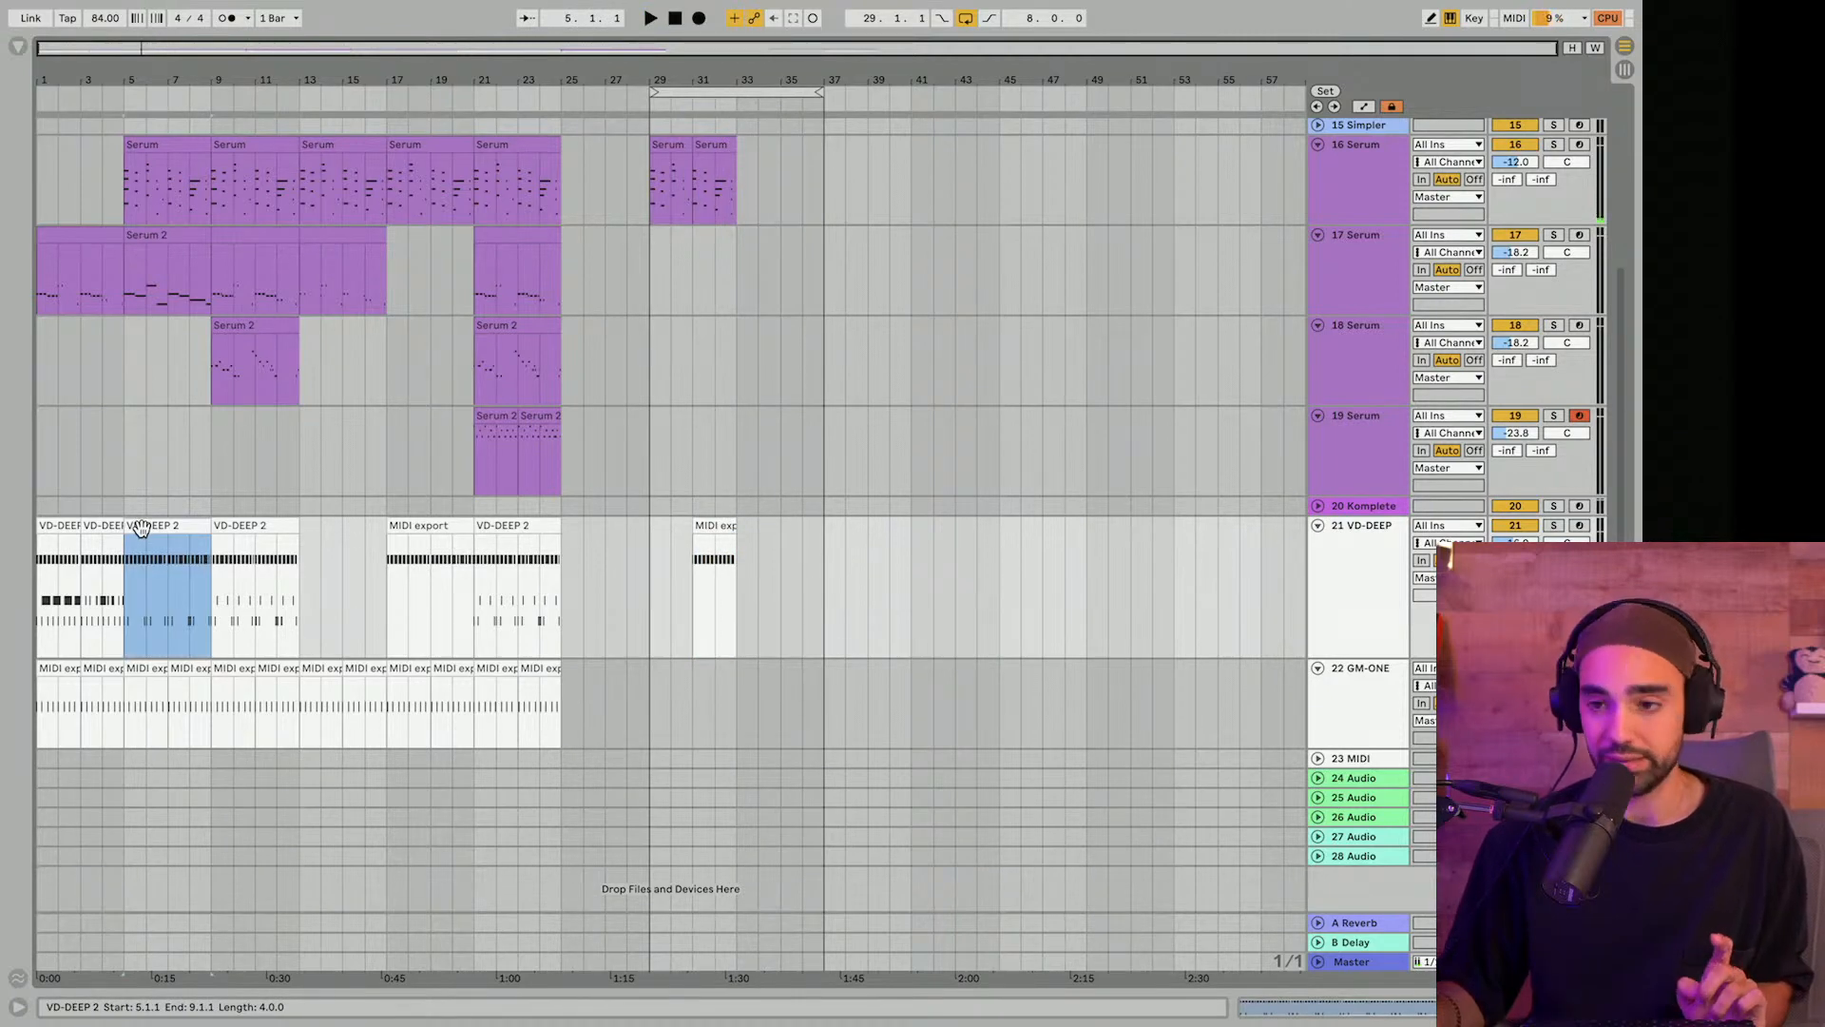
left_click_drag(141, 528, 756, 534)
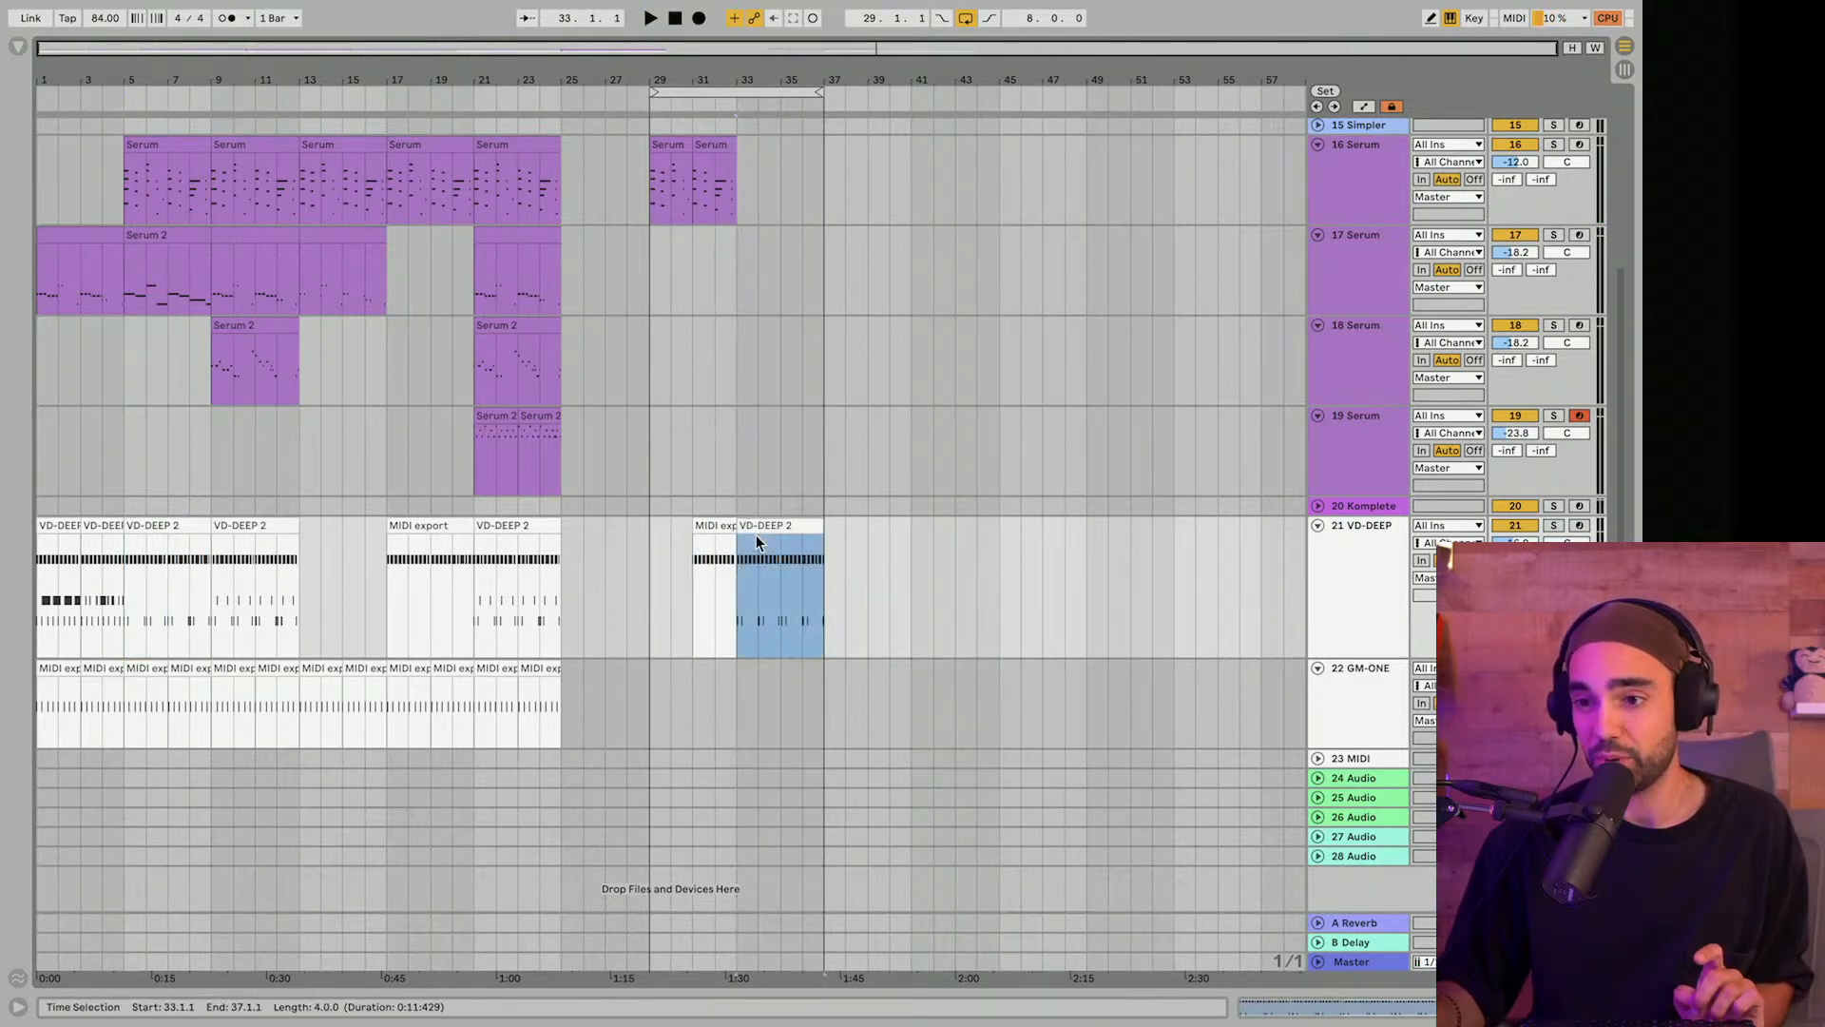
left_click(732, 618)
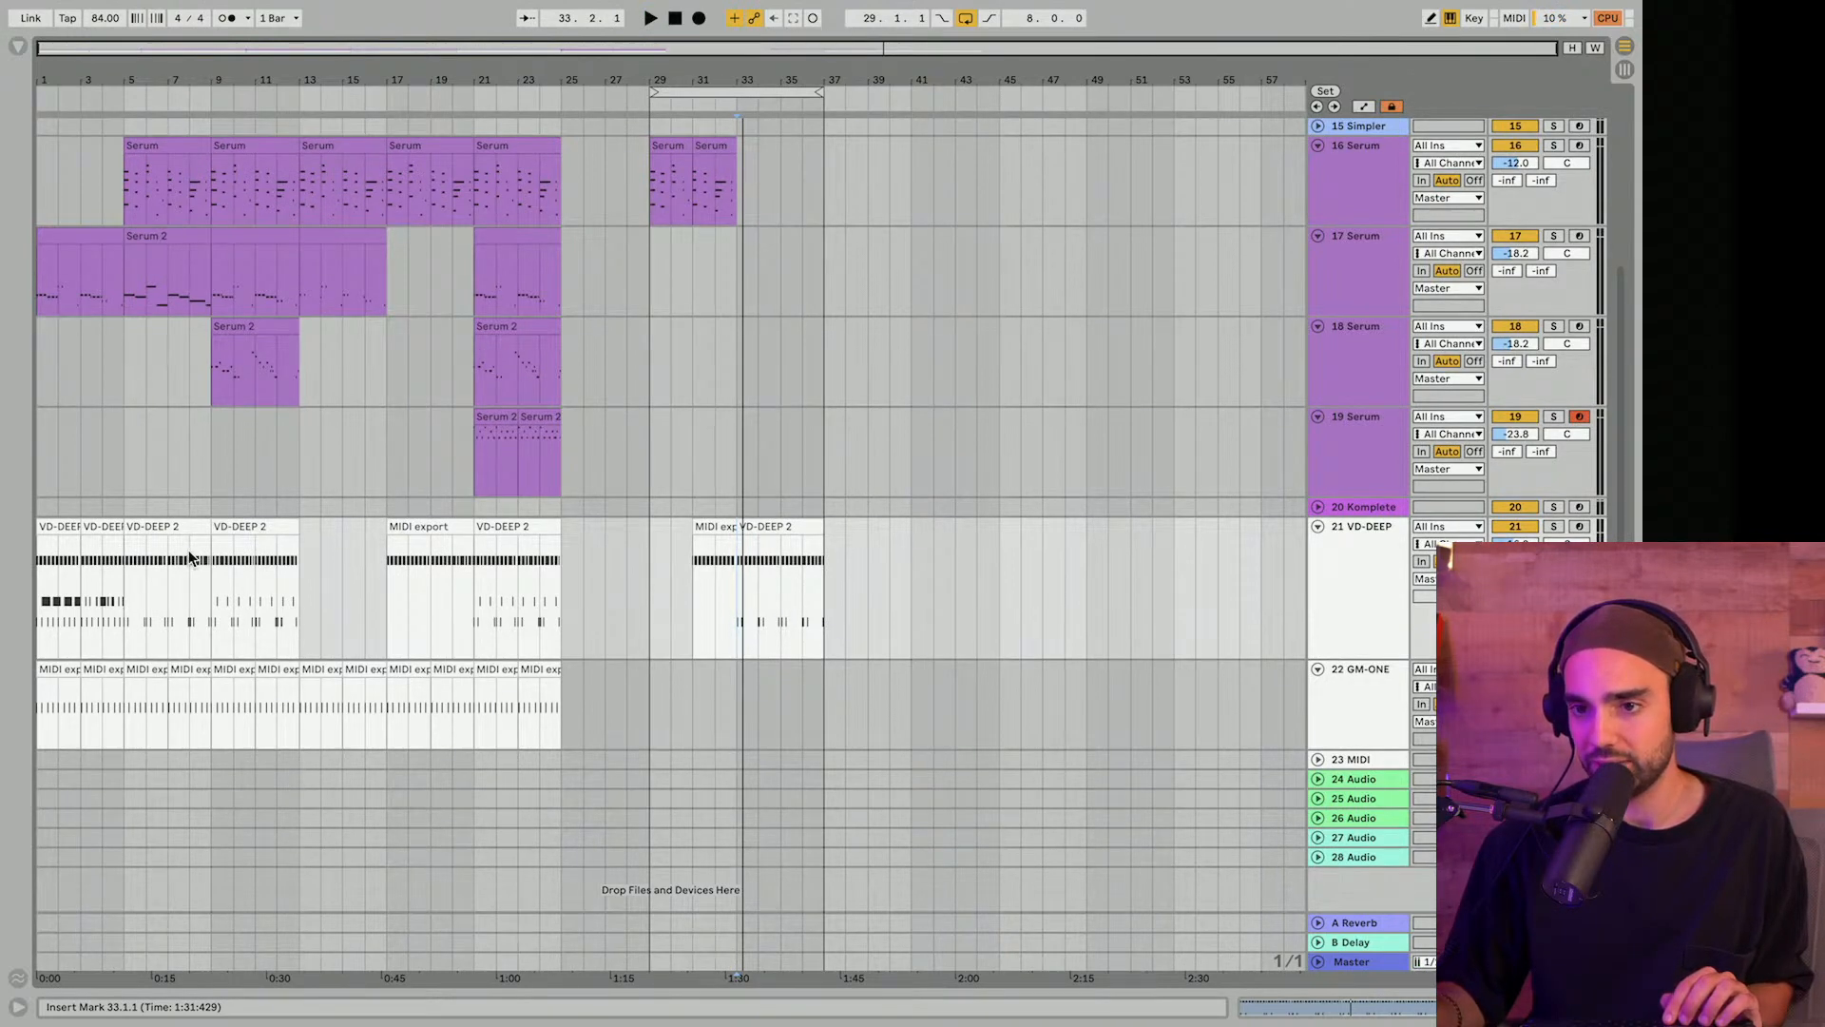
left_click(319, 253)
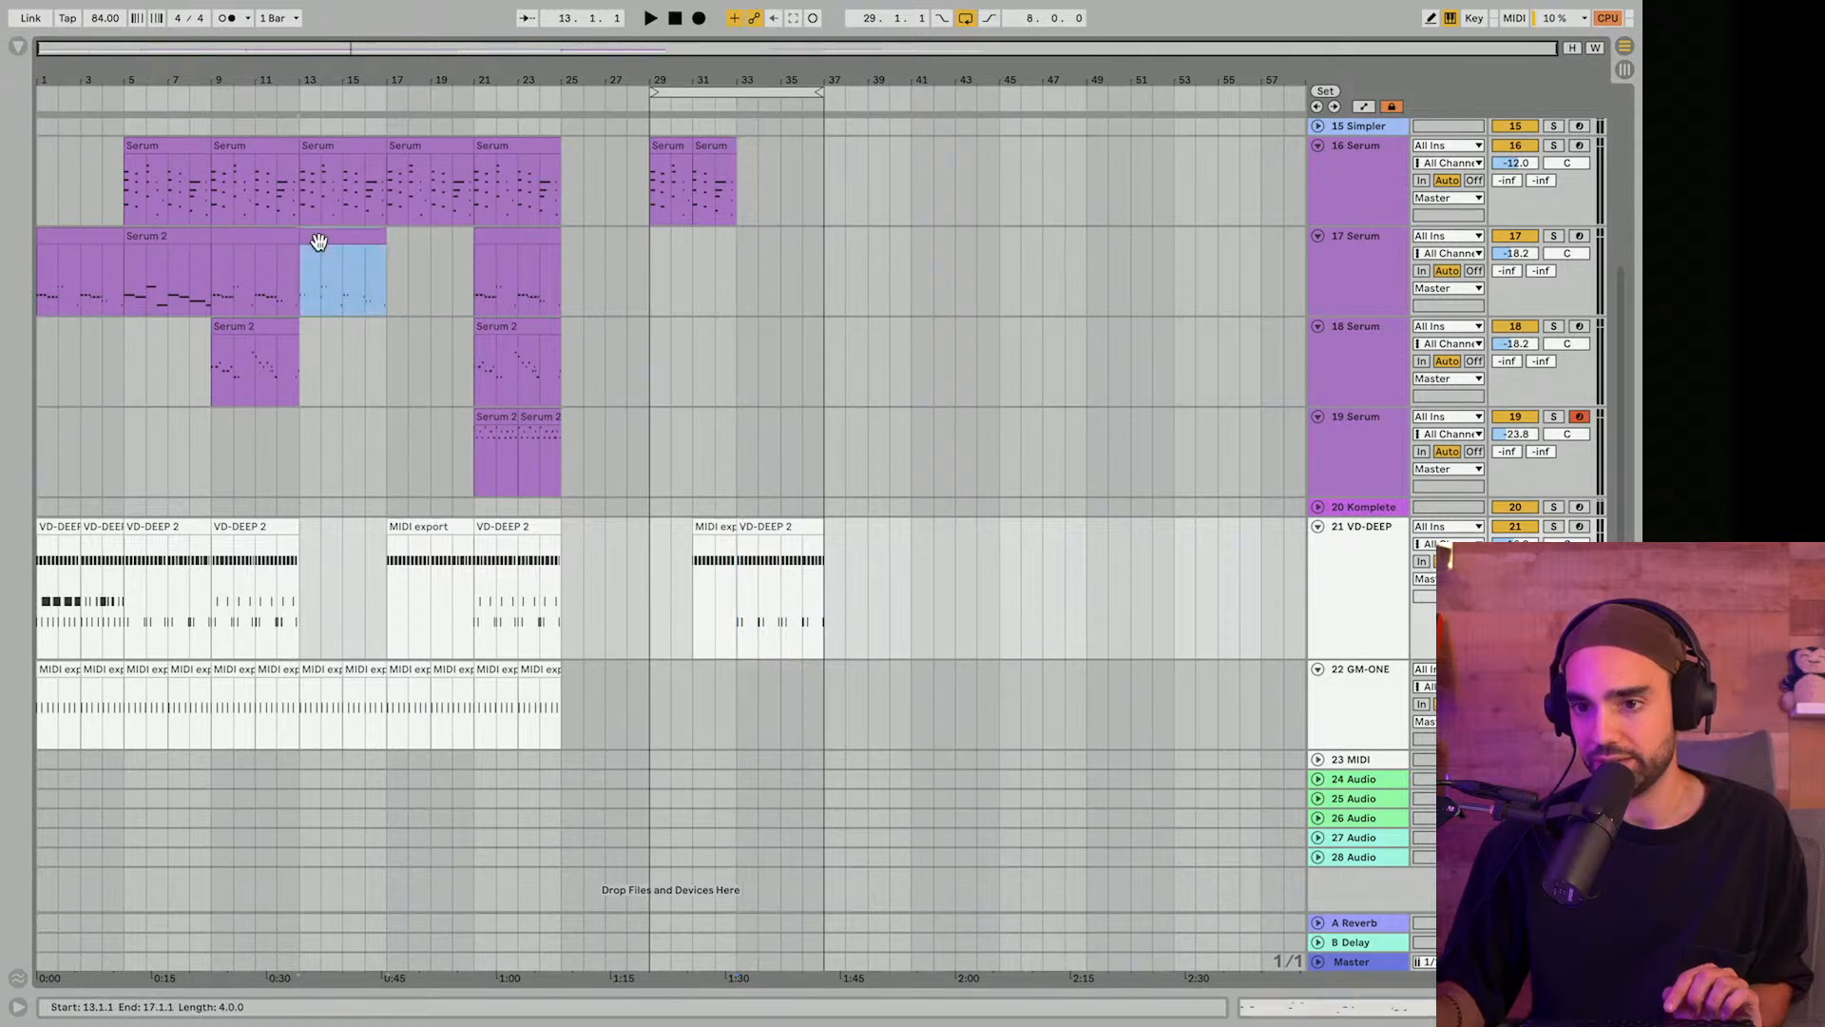
left_click_drag(317, 244, 744, 289)
Copy the track 16 Serum chord clips from bars 31 and 29 to bars 35 and 33.
scroll(732, 237, "up", 2)
left_click(726, 205)
key("ctrl+d")
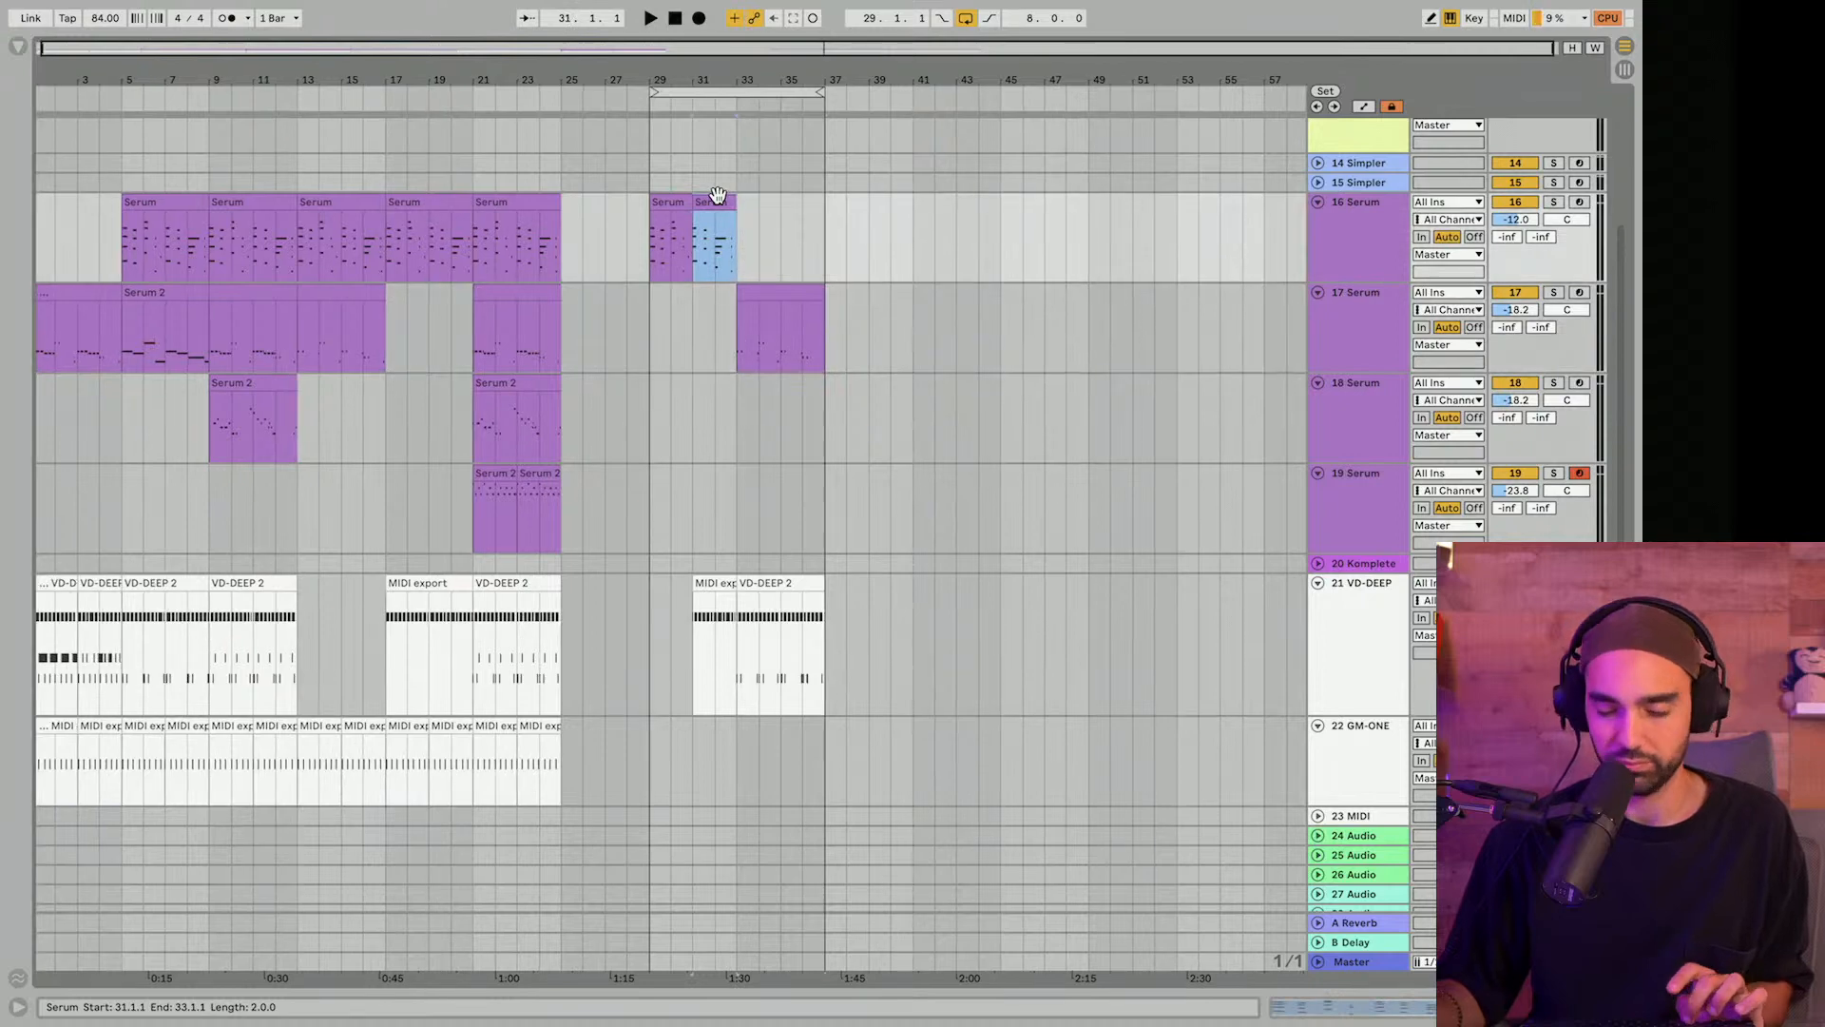
left_click_drag(782, 201, 806, 200)
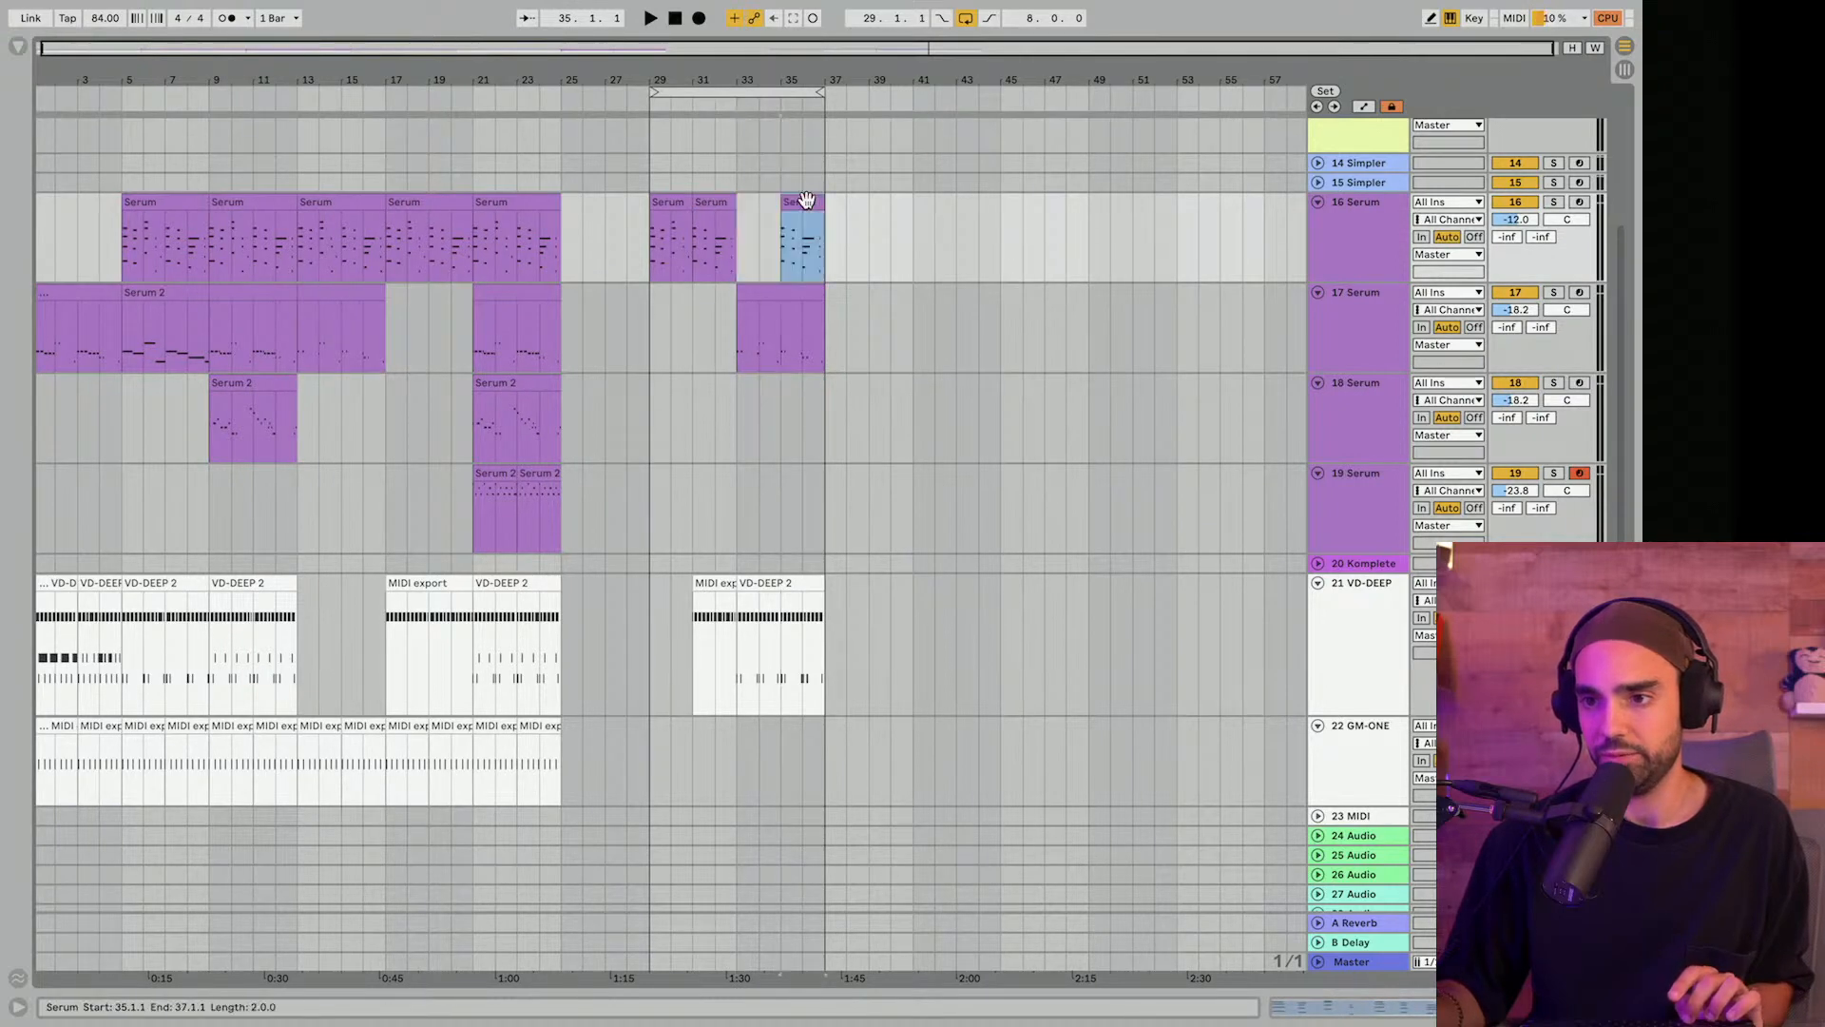
left_click(656, 202)
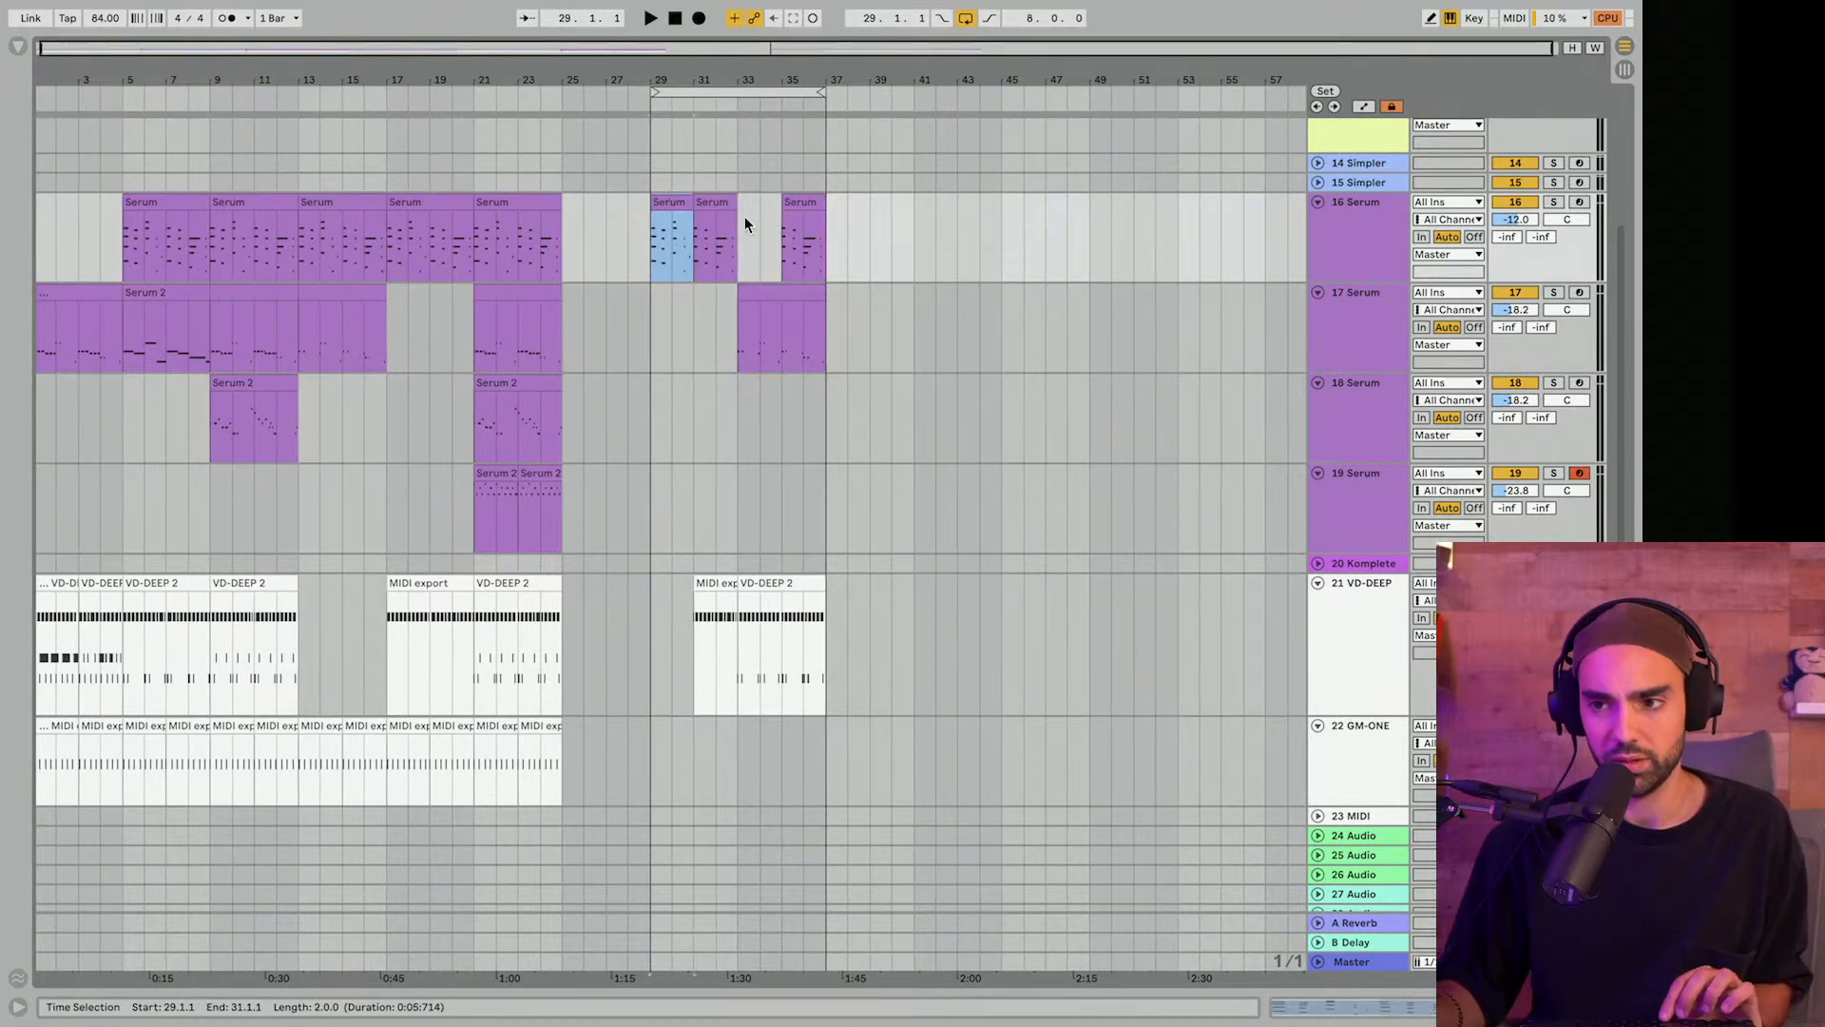
left_click(743, 218)
key("ctrl+v")
Play the new section from bar 30 to hear chords, bass and drums together, and stop playback.
left_click(669, 336)
key("space")
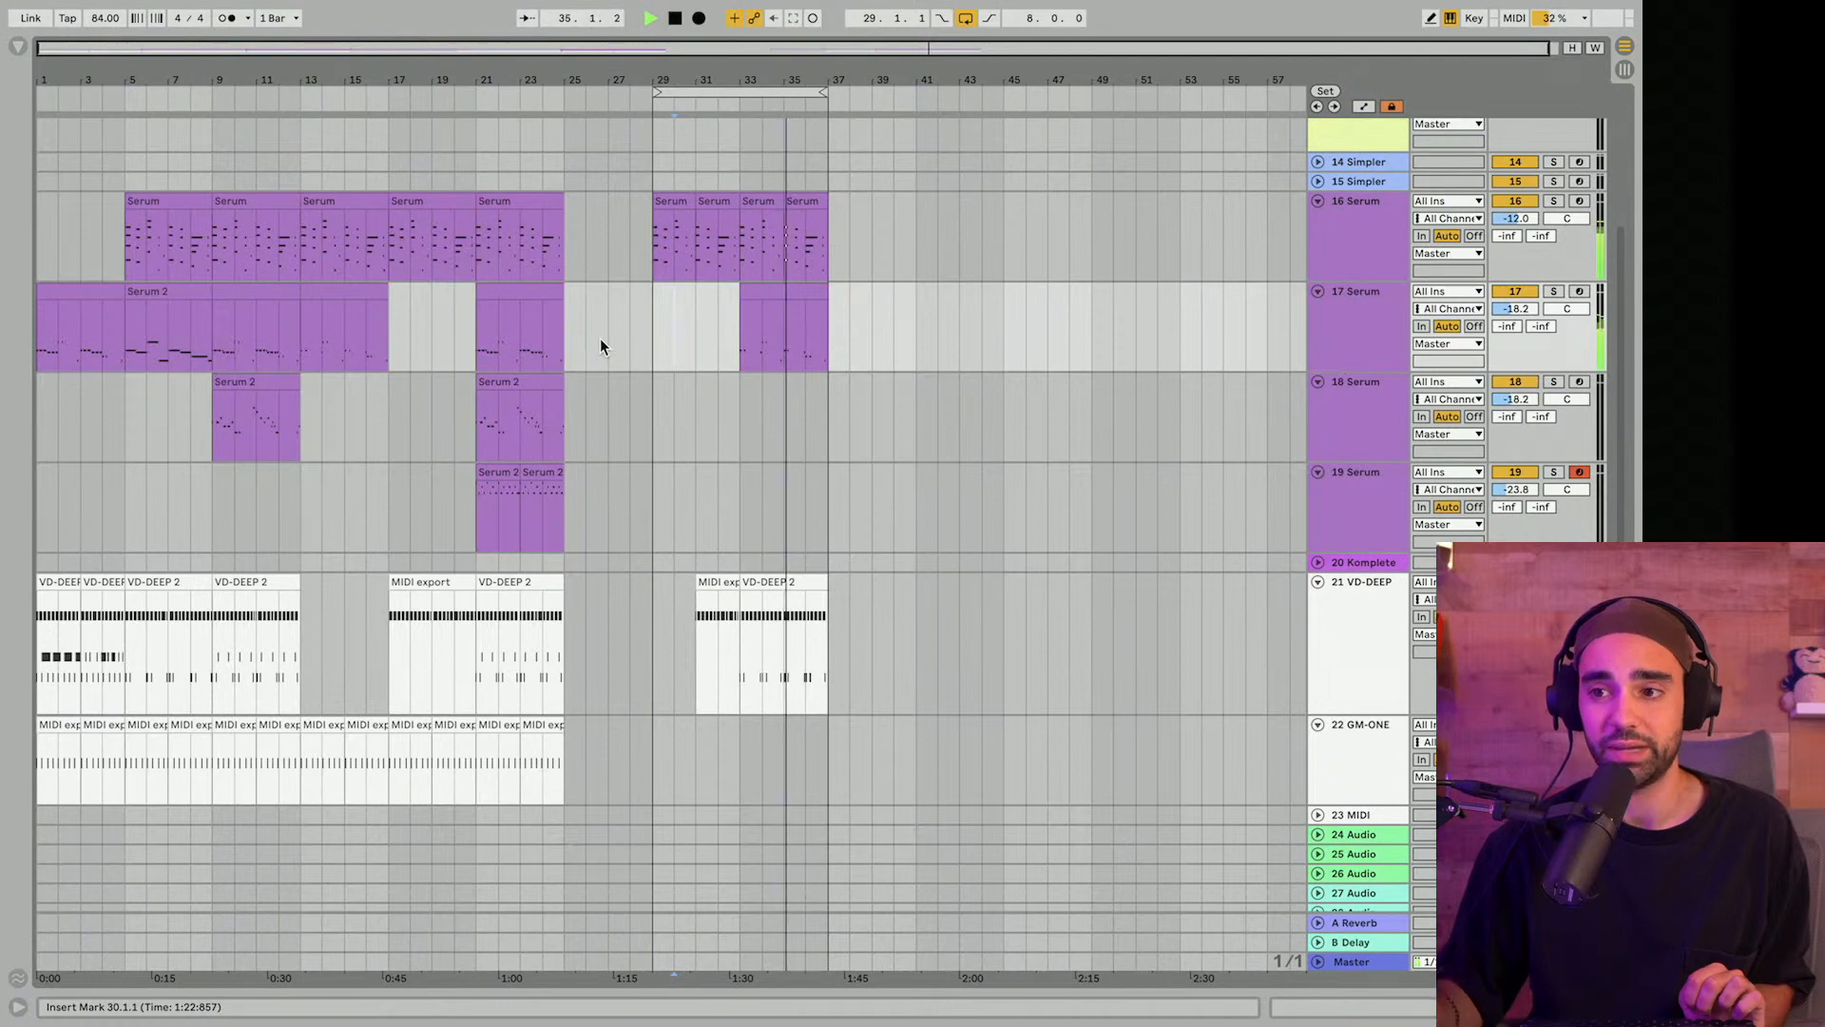
mouse_move(841, 81)
left_mouse_down()
mouse_move(774, 93)
mouse_move(819, 84)
left_mouse_up()
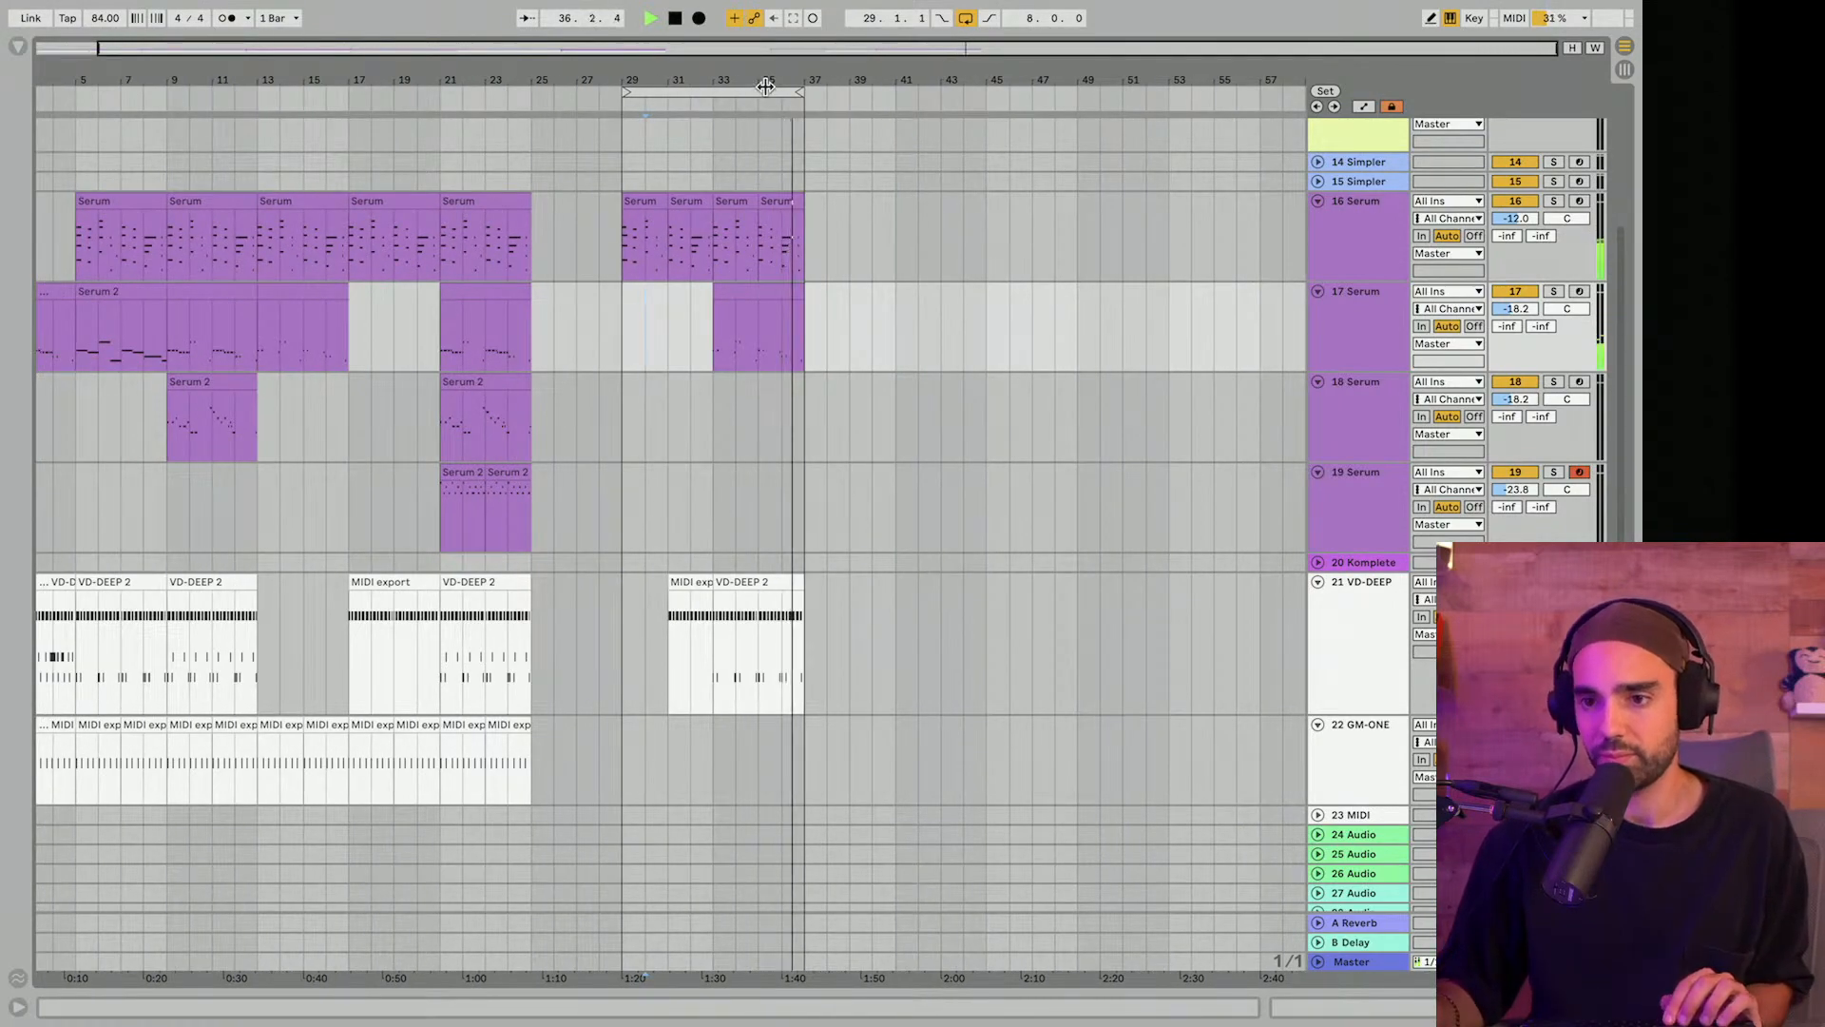
key("space")
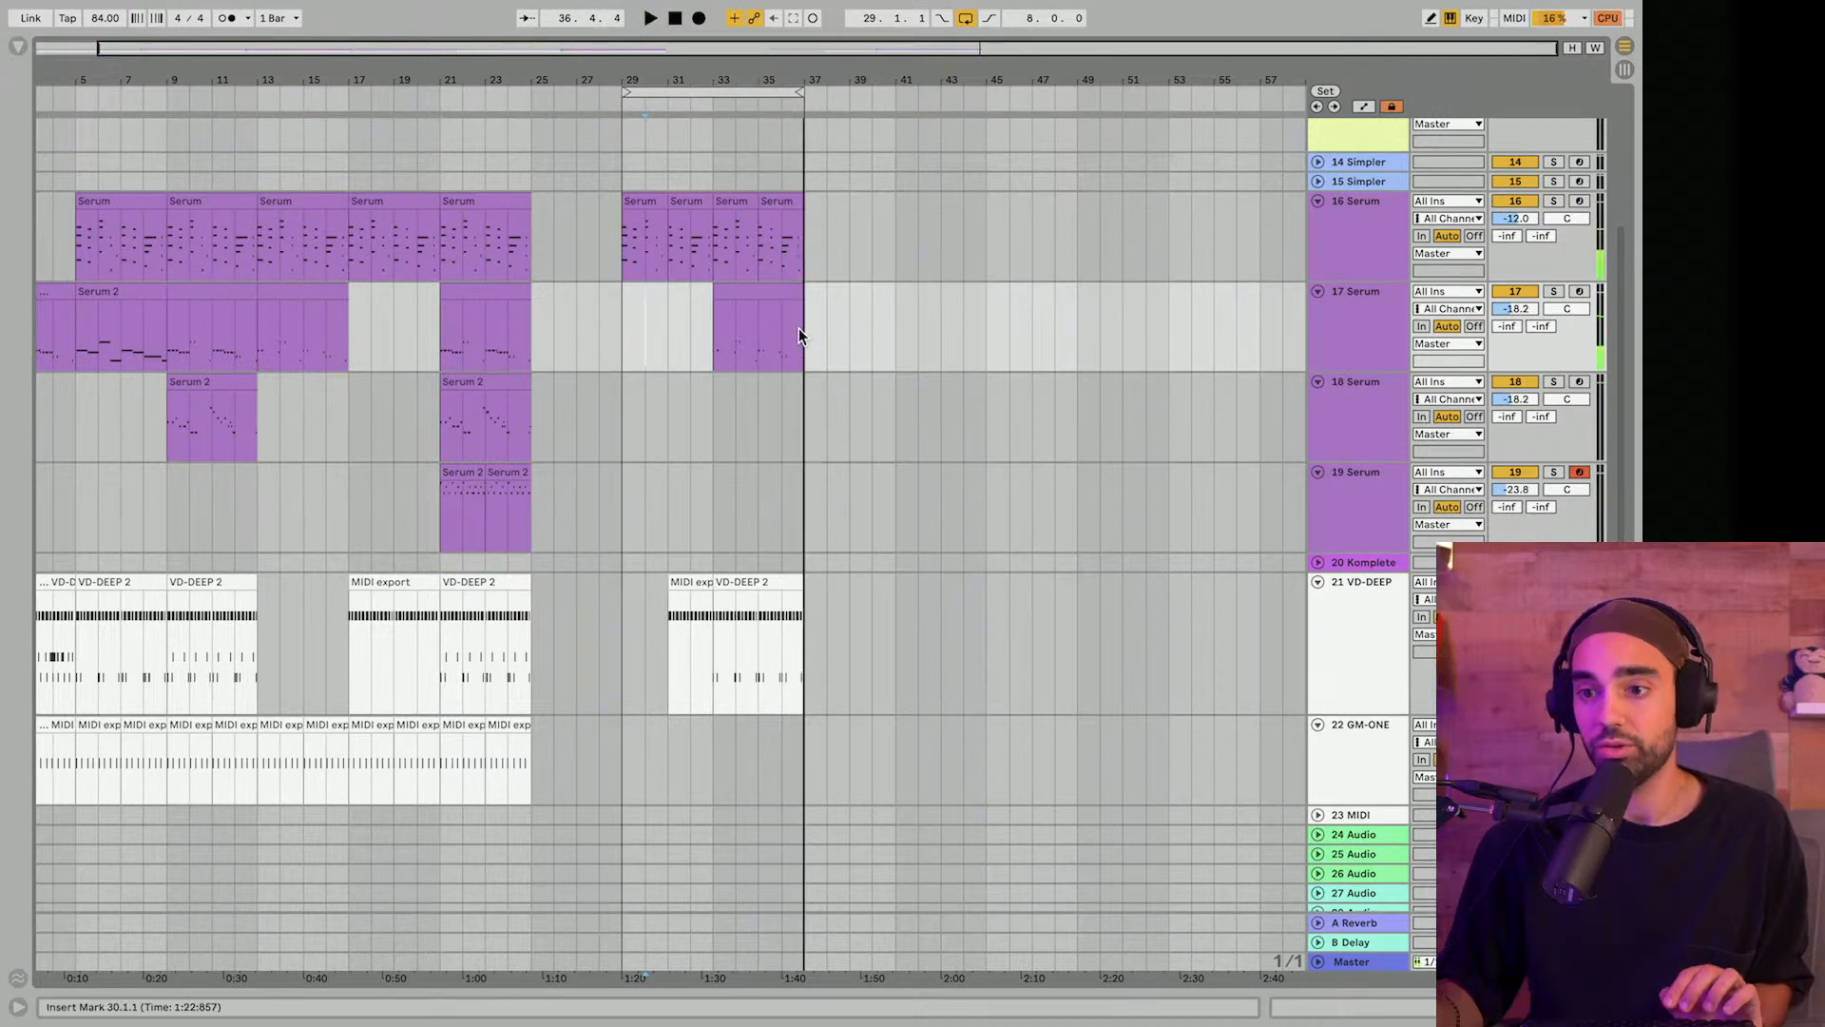
Duplicate the four-bar track 17 Serum clip from bar 33 to bar 37.
scroll(798, 334, "up", 1)
left_click(774, 314)
key("ctrl+d")
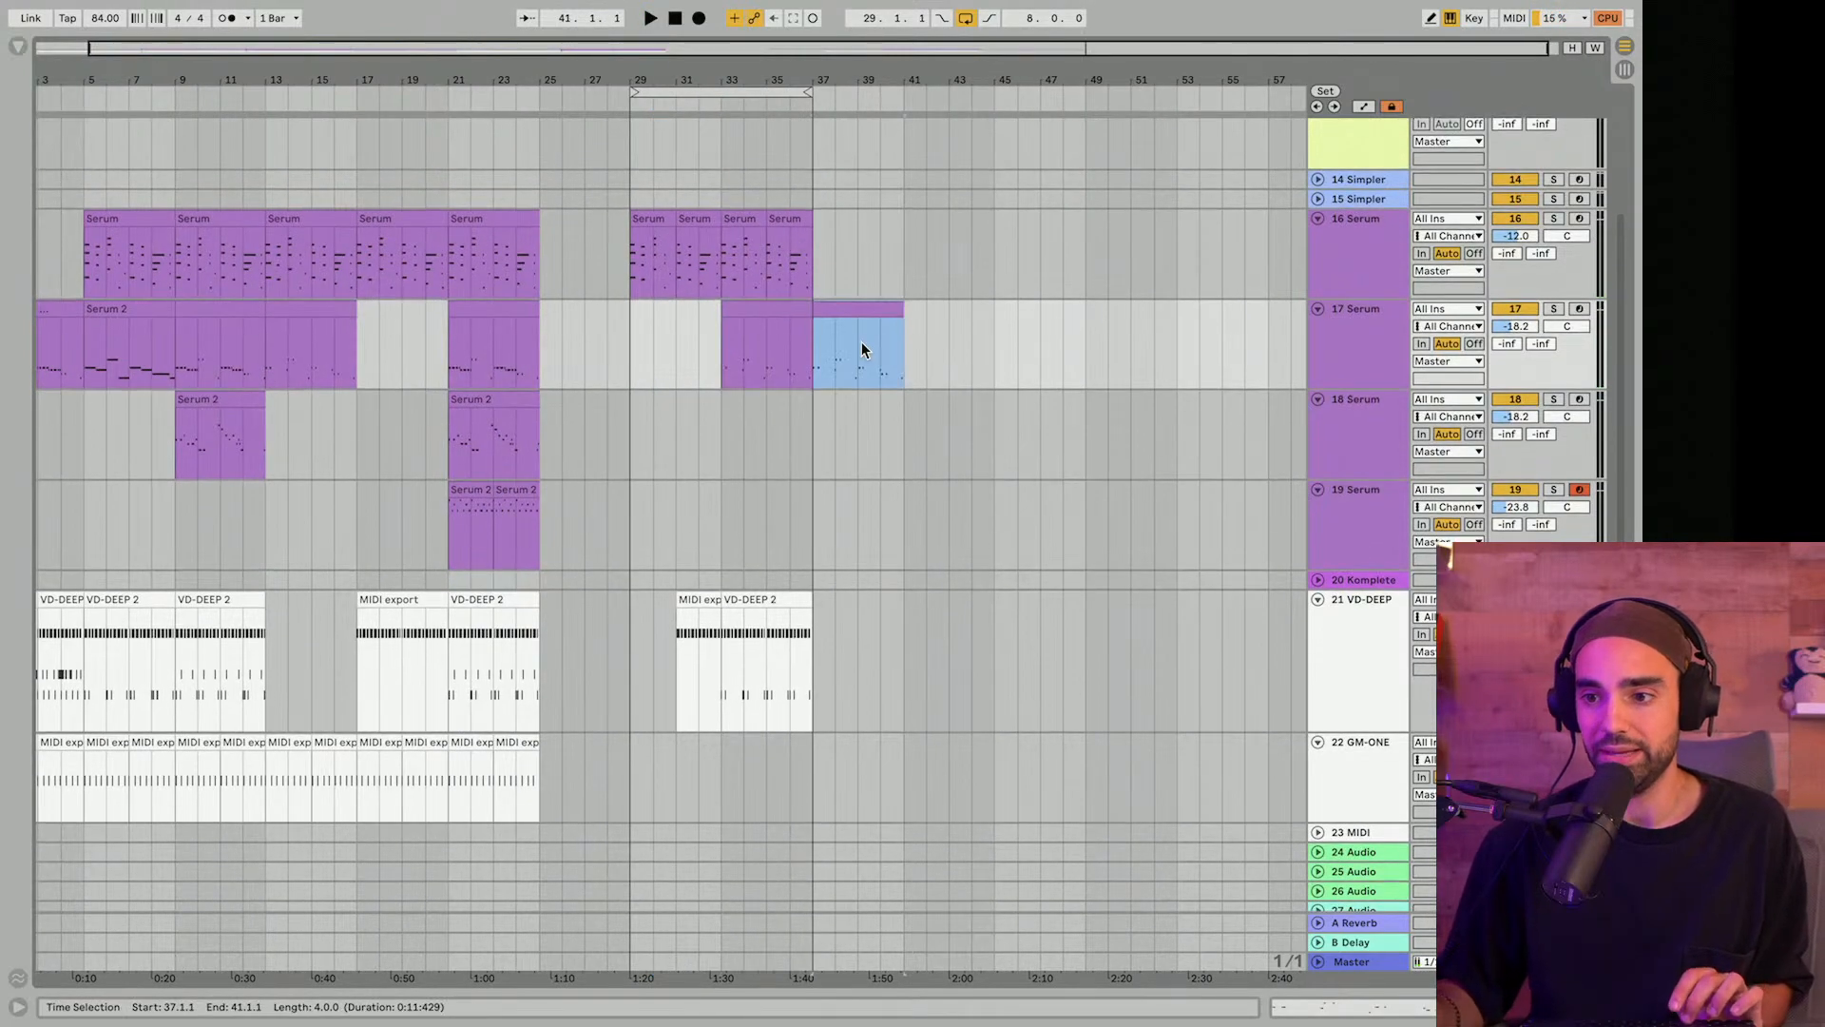
Copy the VD-DEEP 2 drum clip from bar 9 to bar 37 on the same track.
left_click(176, 696)
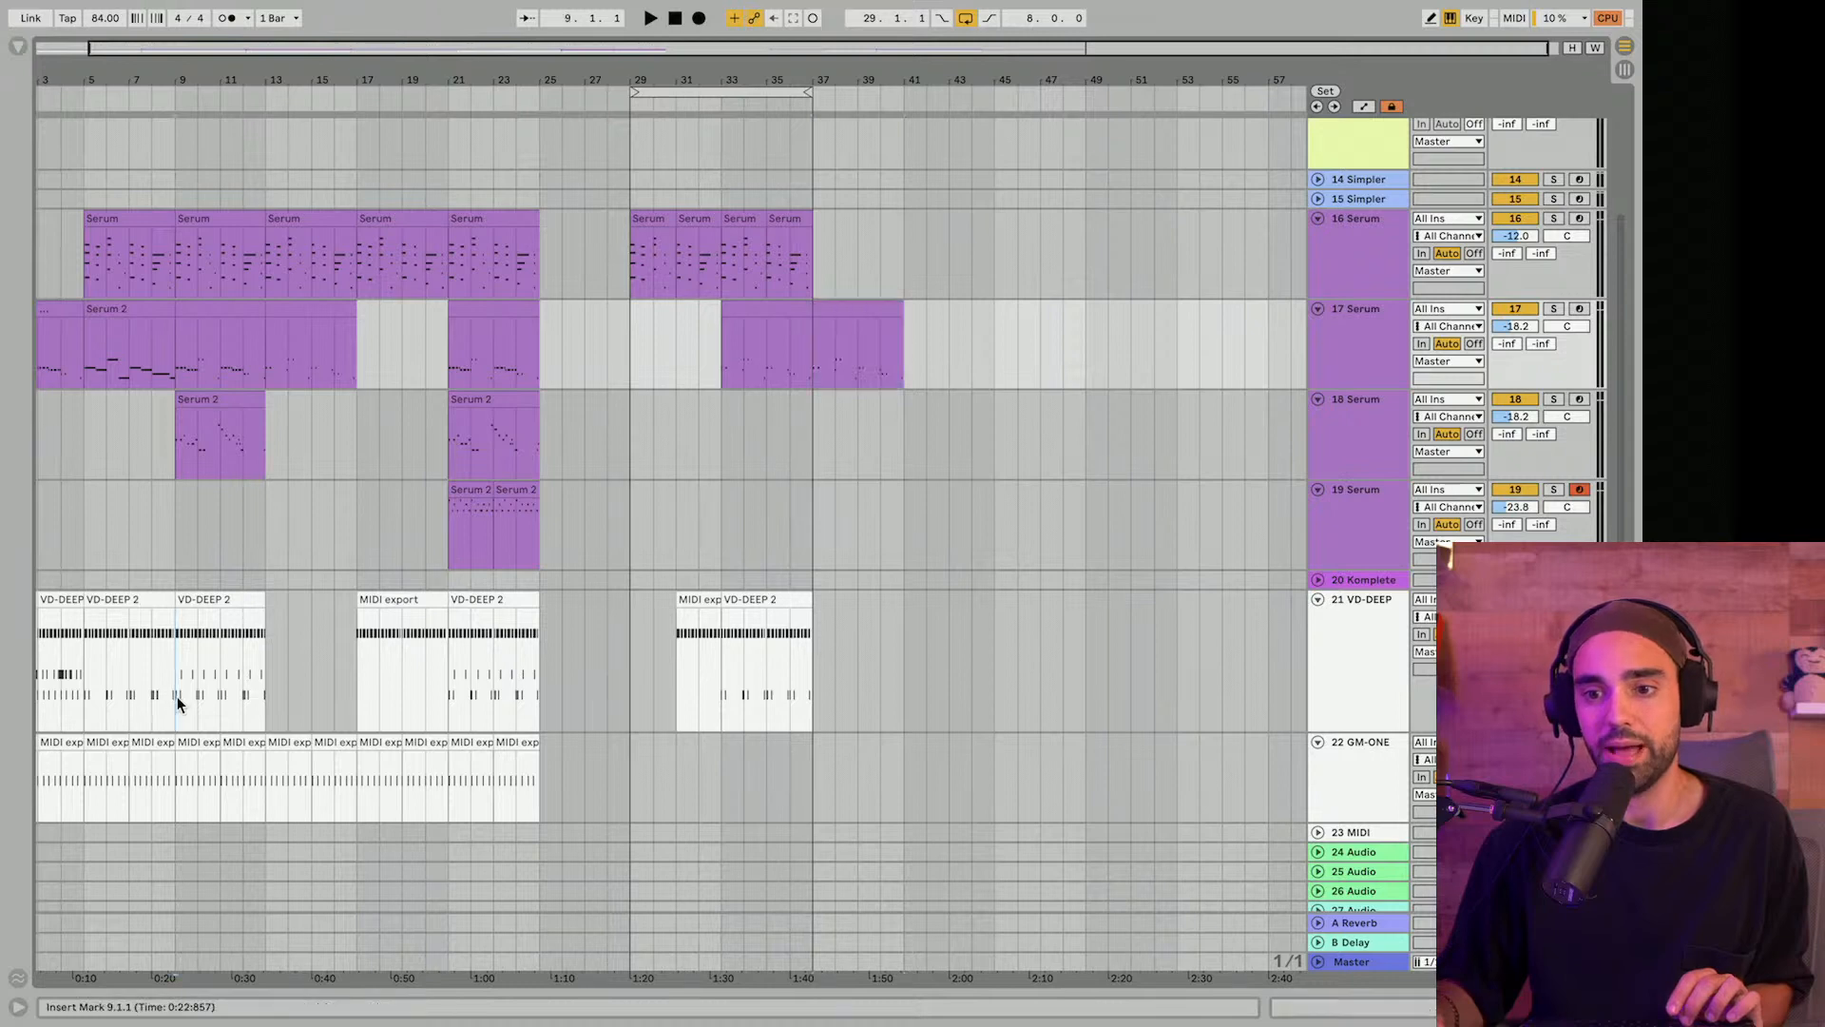
left_click(202, 615)
left_click(200, 602)
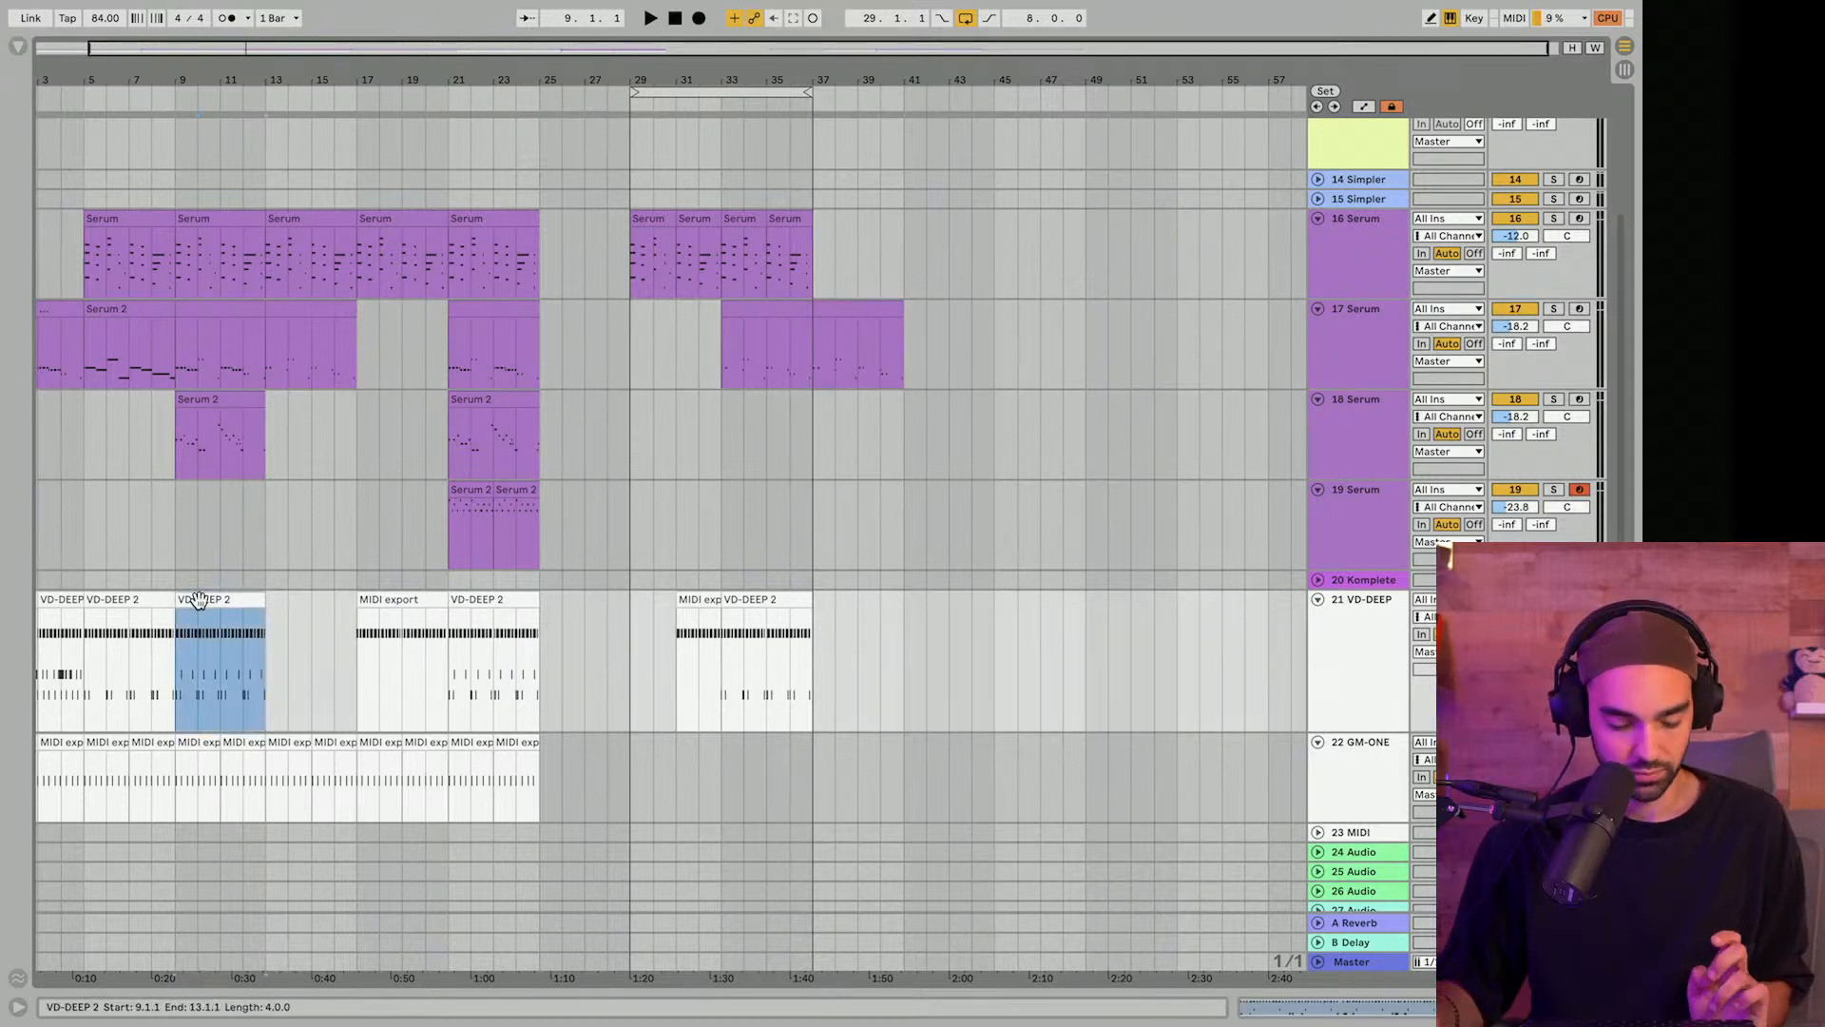
left_click_drag(200, 627, 839, 628)
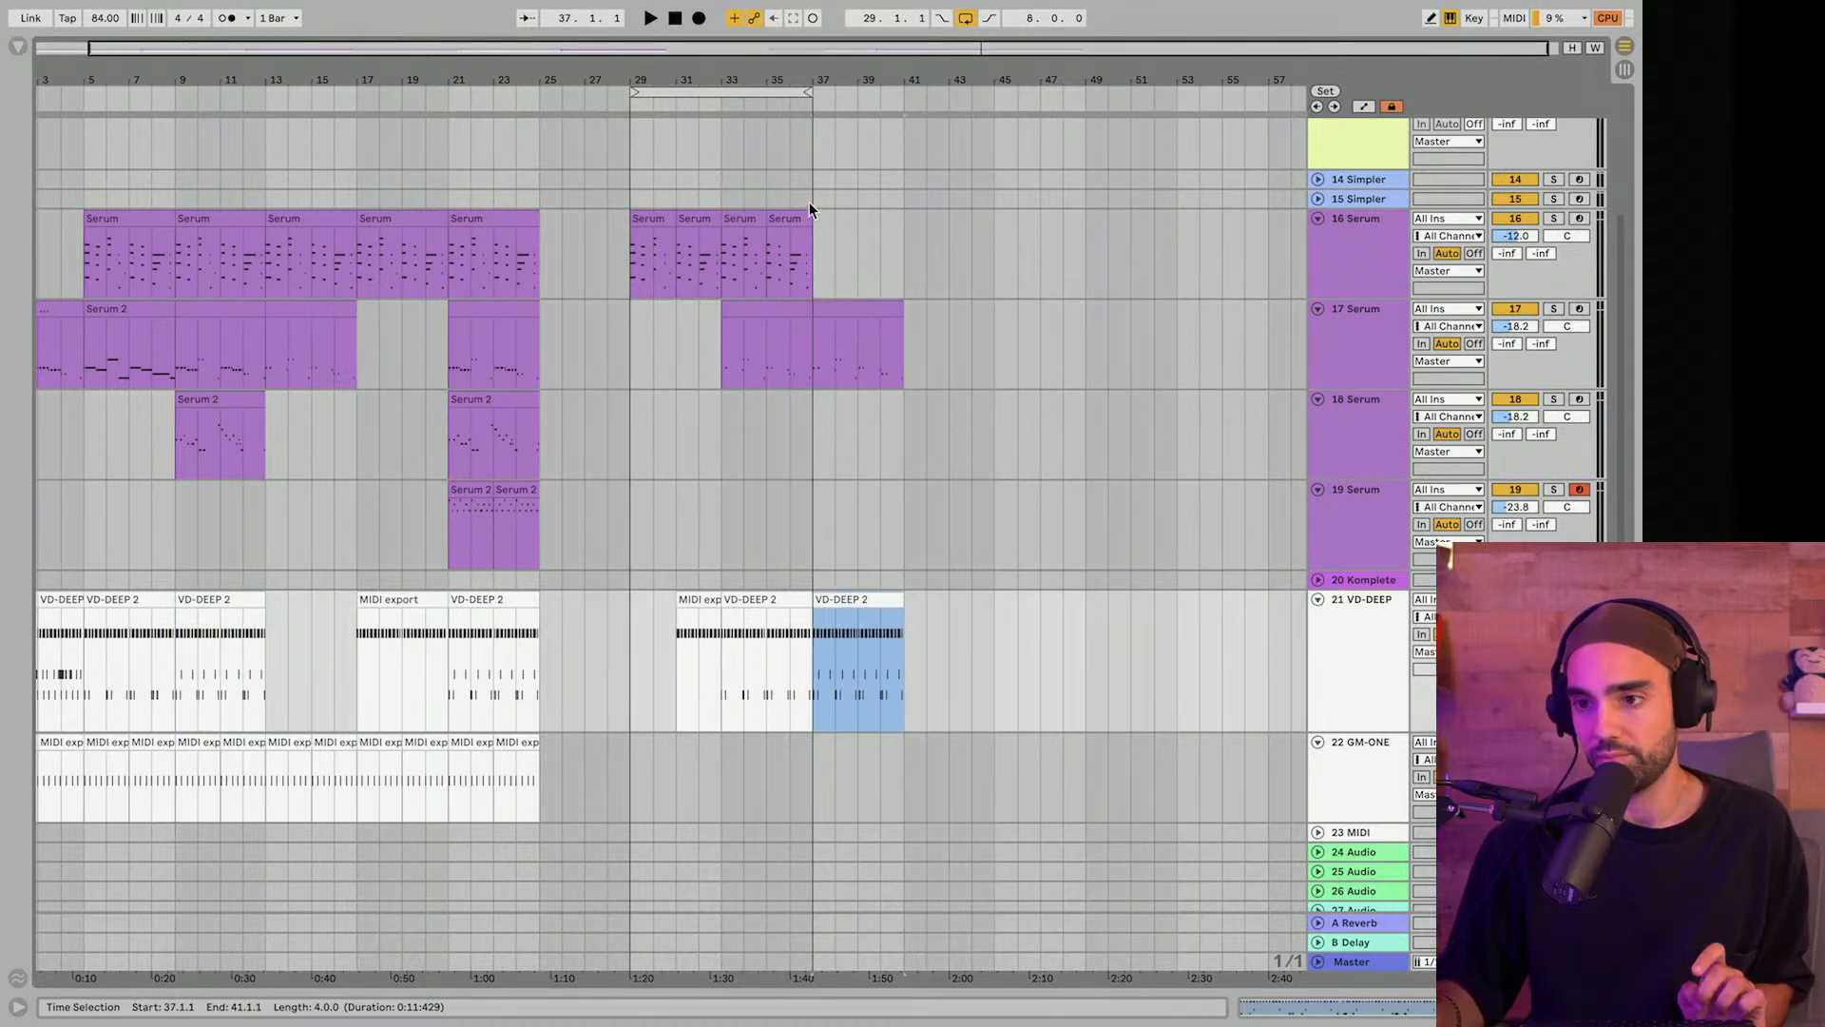
Duplicate the bar 35 Serum chord clip to bars 37 and 39, and delete the copy at bar 37.
left_click(787, 219)
key("ctrl+d")
key("ctrl+d")
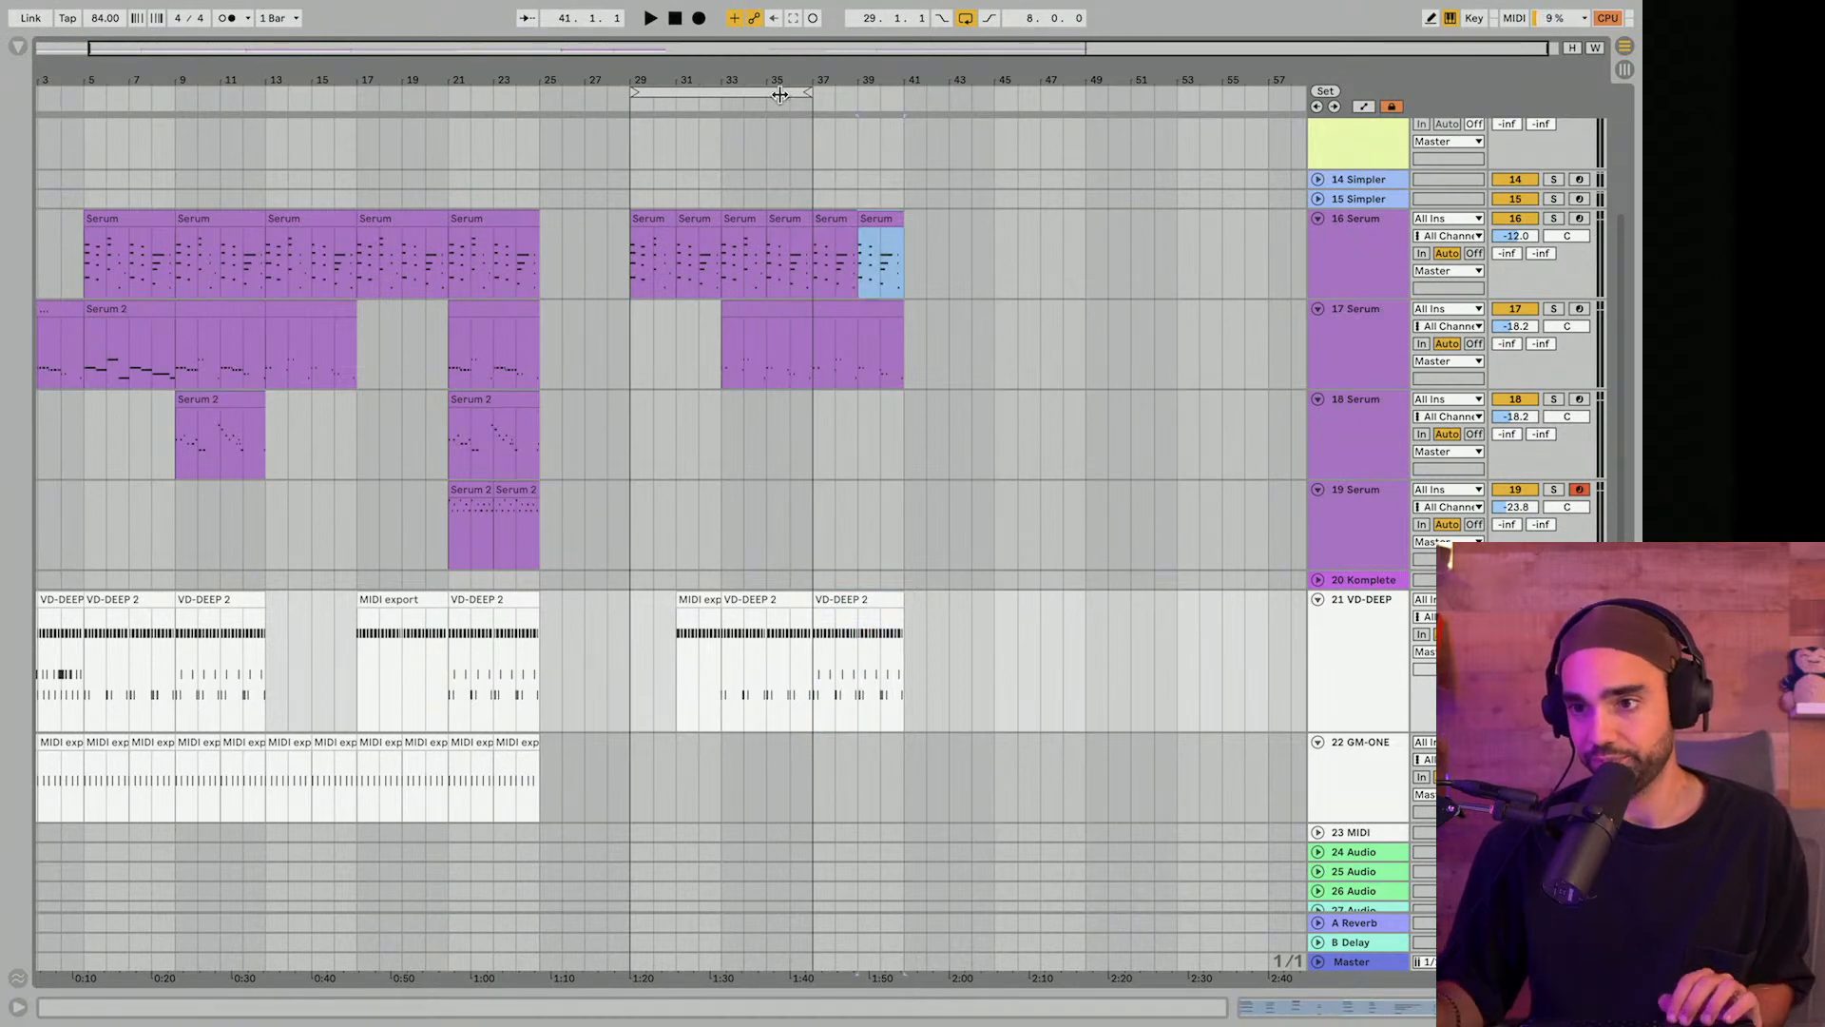
left_click(839, 215)
key("Delete")
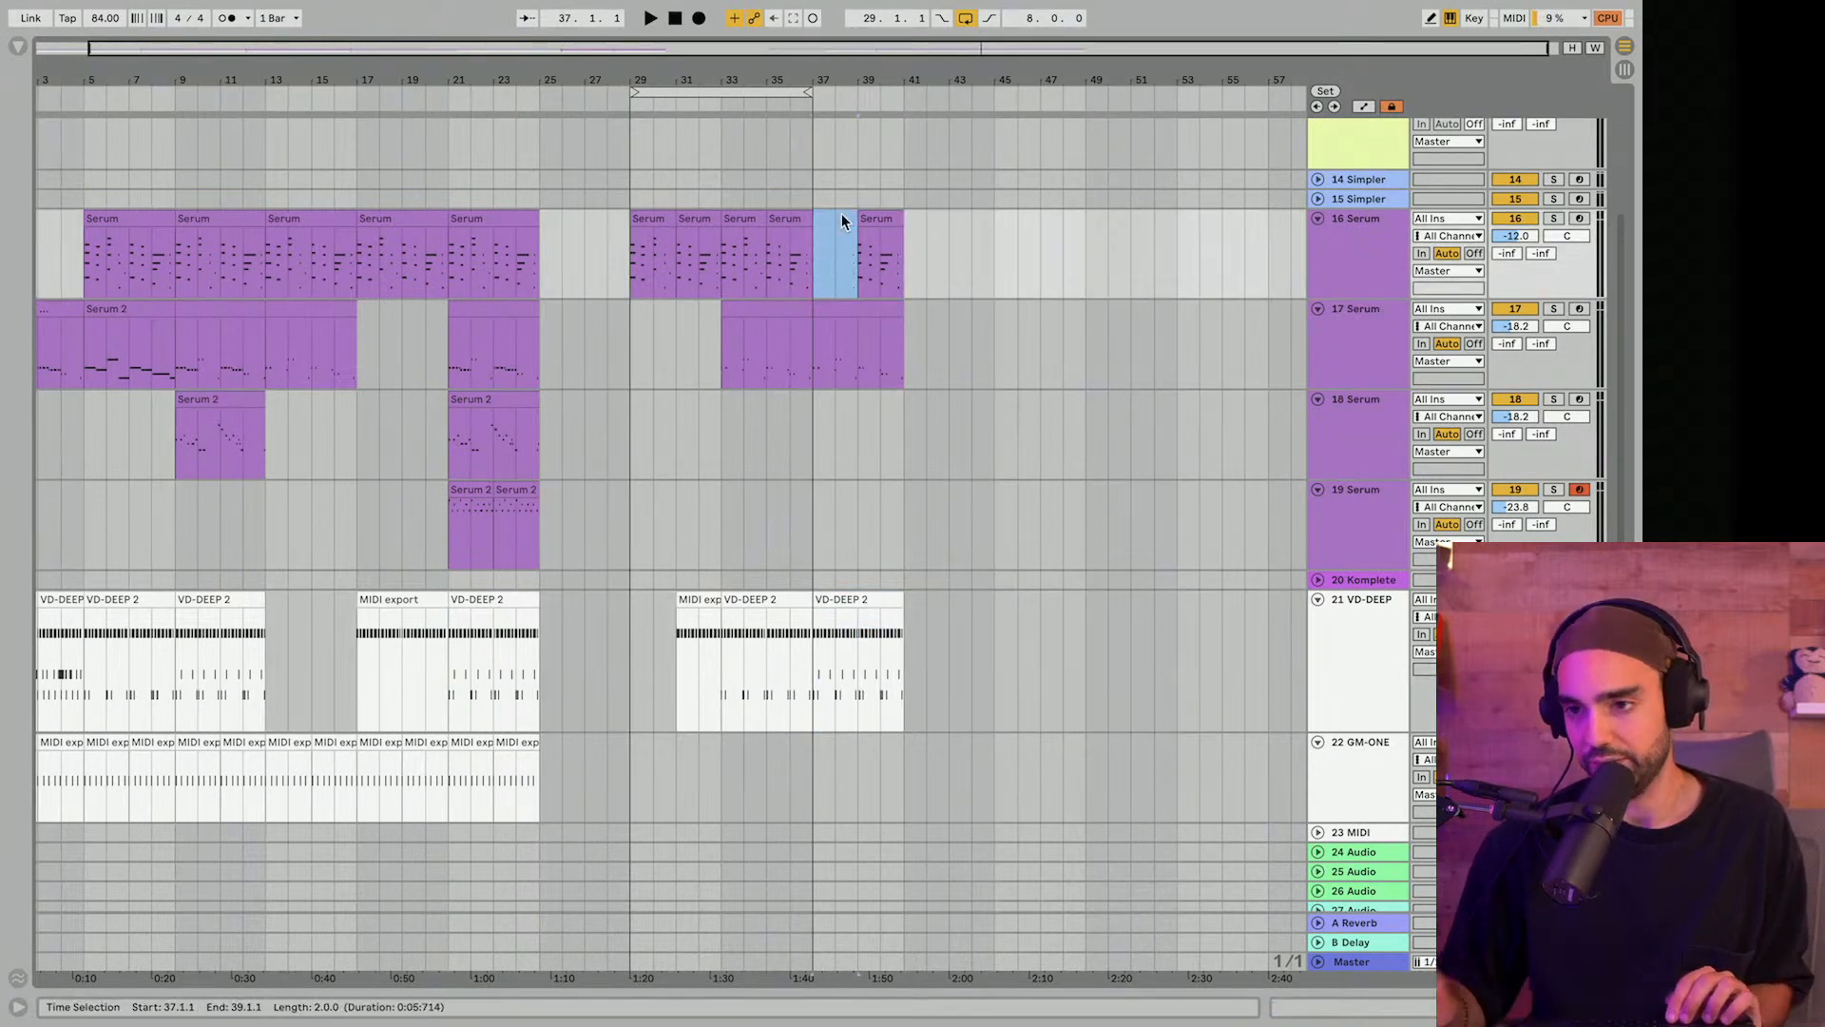
Consolidate the chord clips at bars 33 and 35 into one four-bar clip and duplicate it to bar 37.
left_click_drag(849, 215, 725, 214)
right_click(757, 221)
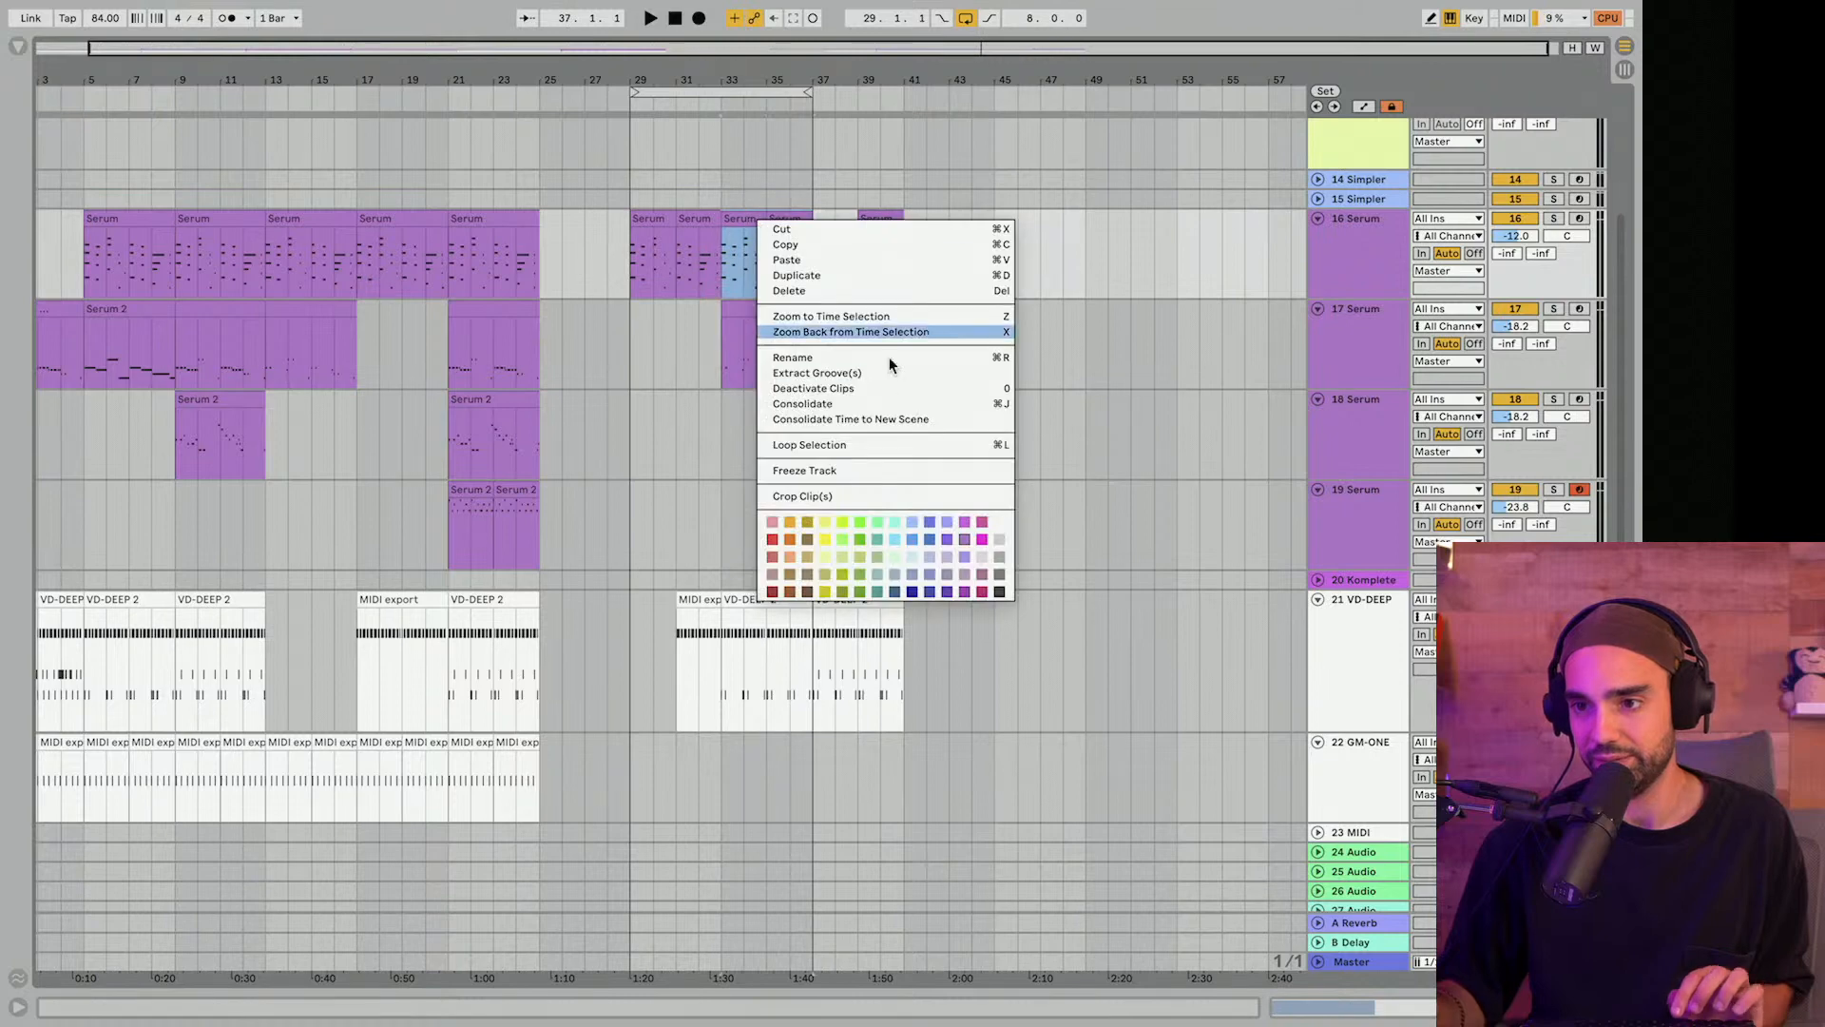
left_click(821, 391)
key("super+d")
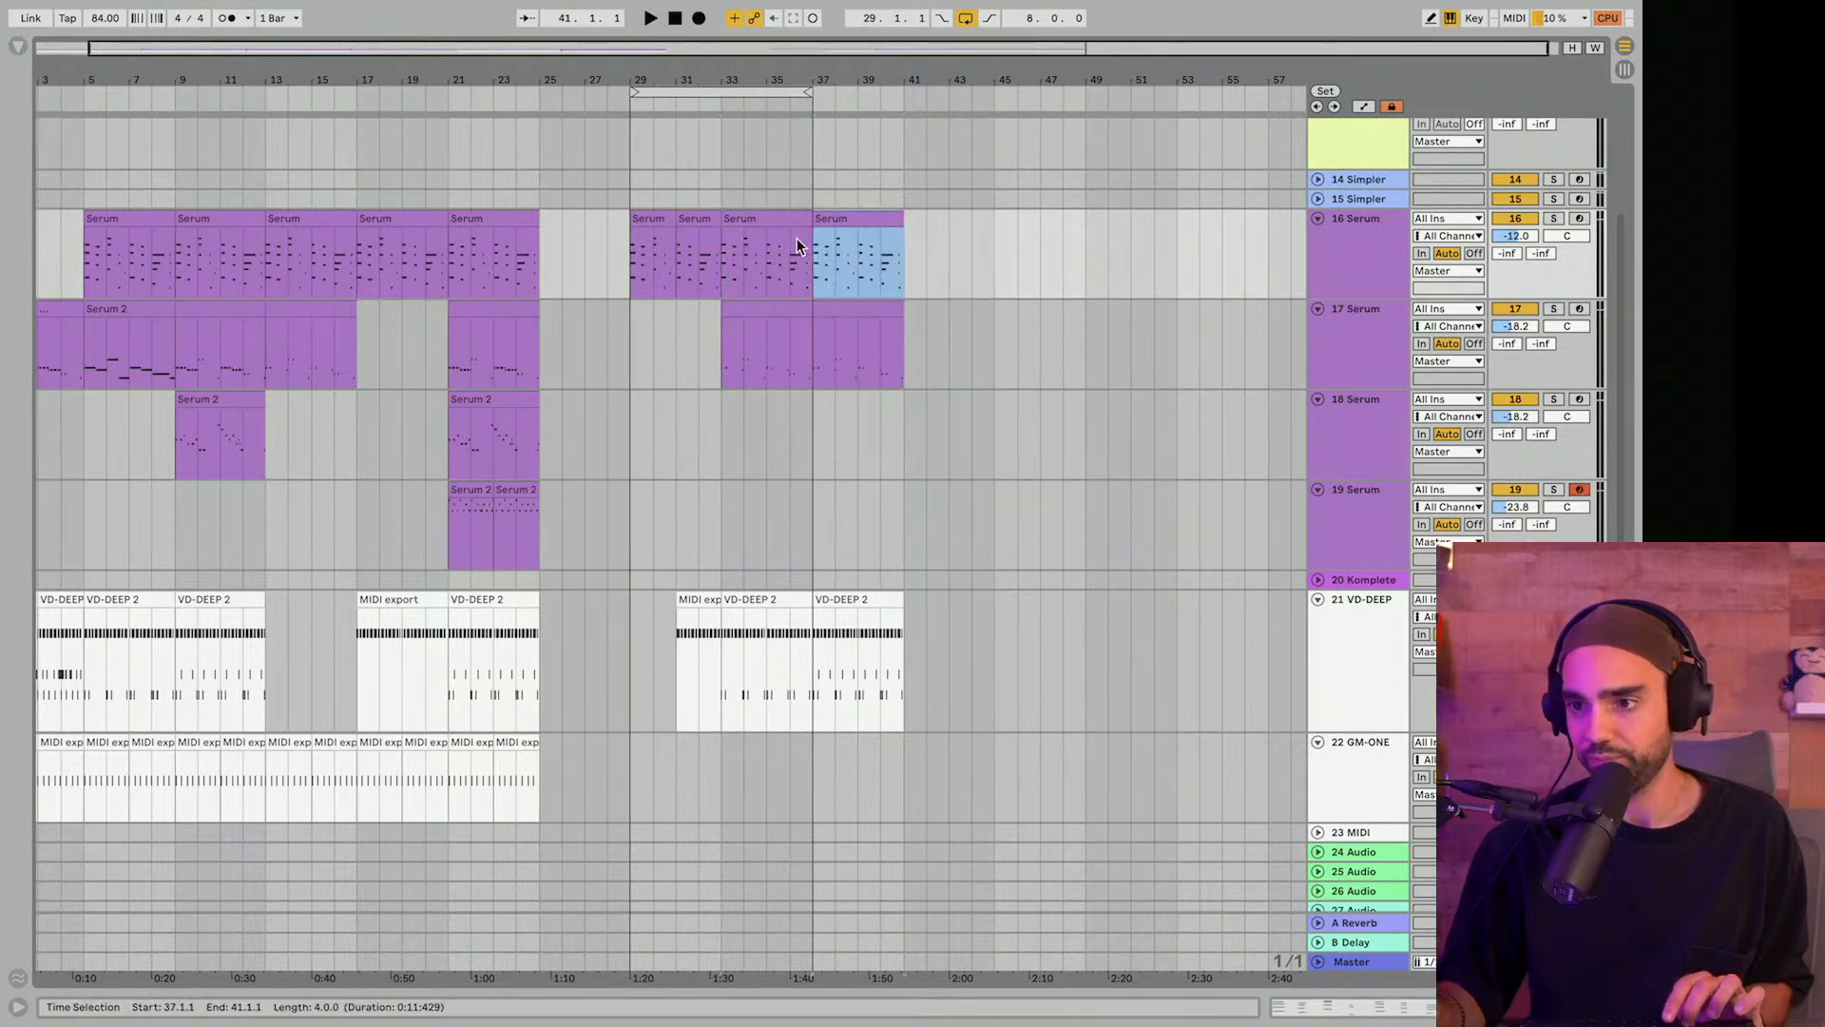
Start playback at bar 36, set the loop to bars 37 through 40, and duplicate that range on all tracks to bar 41.
left_click(798, 254)
key("space")
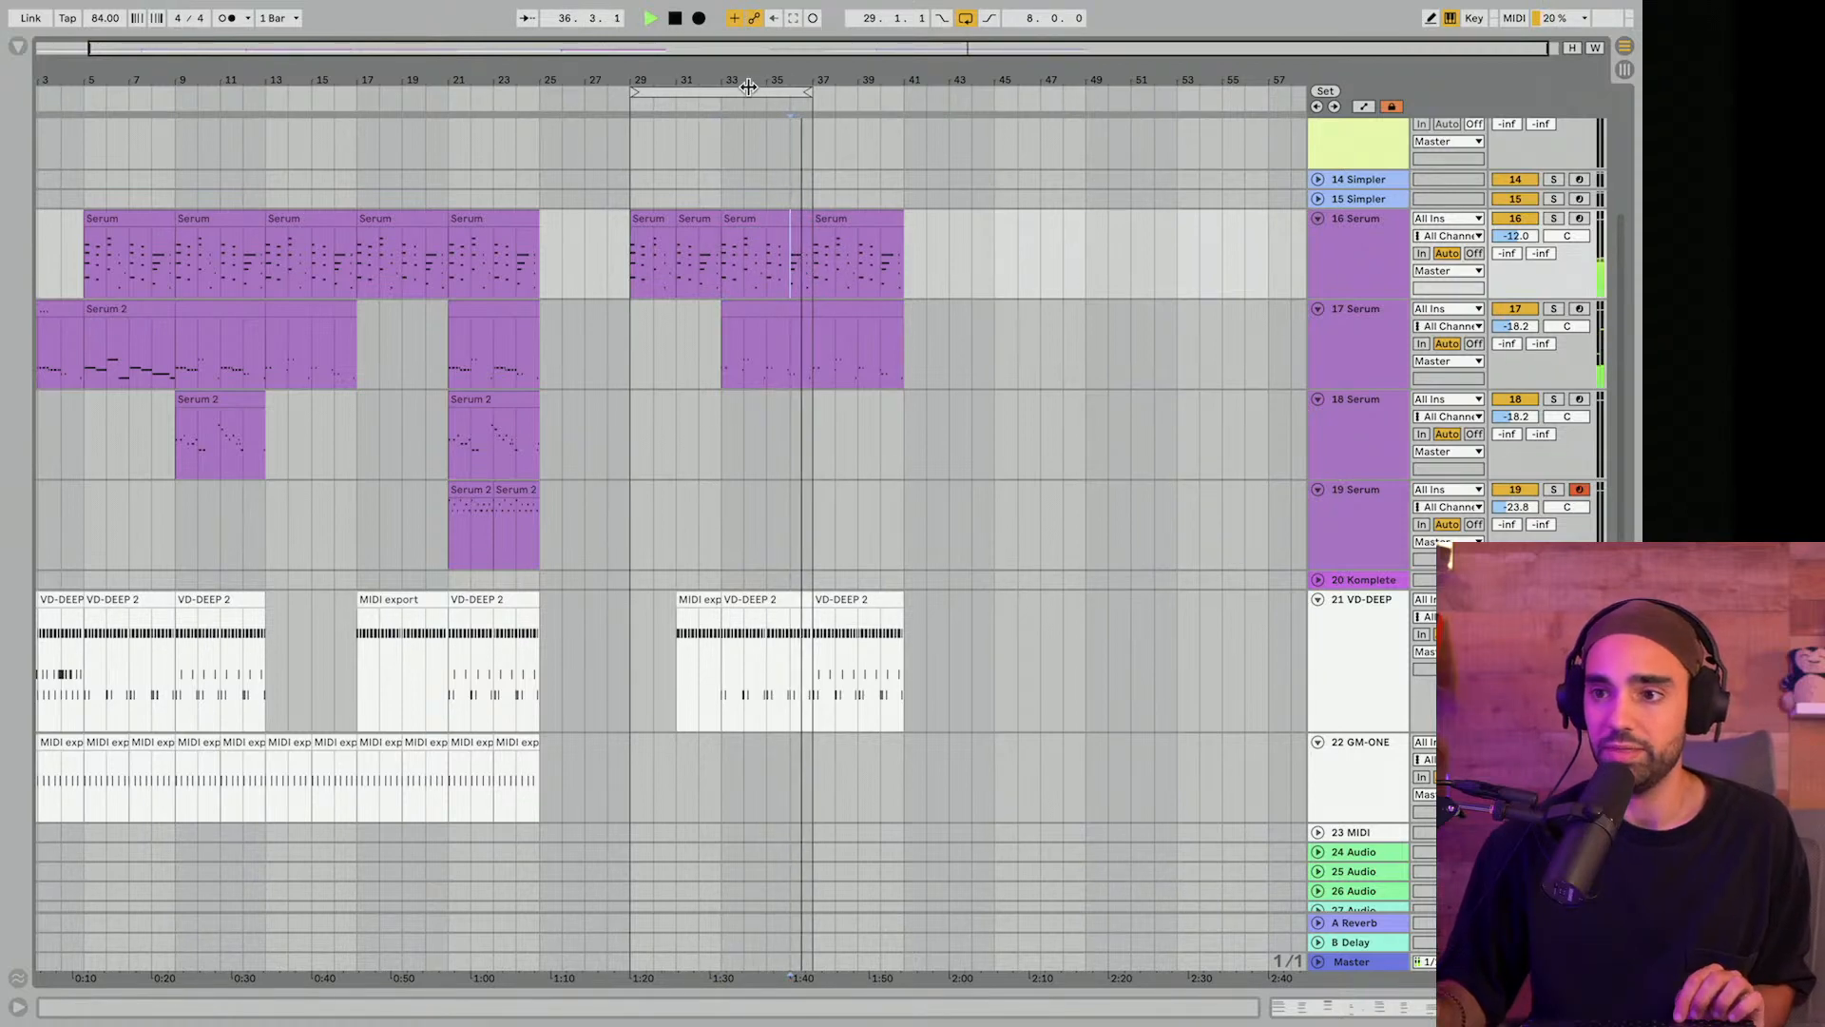
left_click_drag(767, 92, 858, 91)
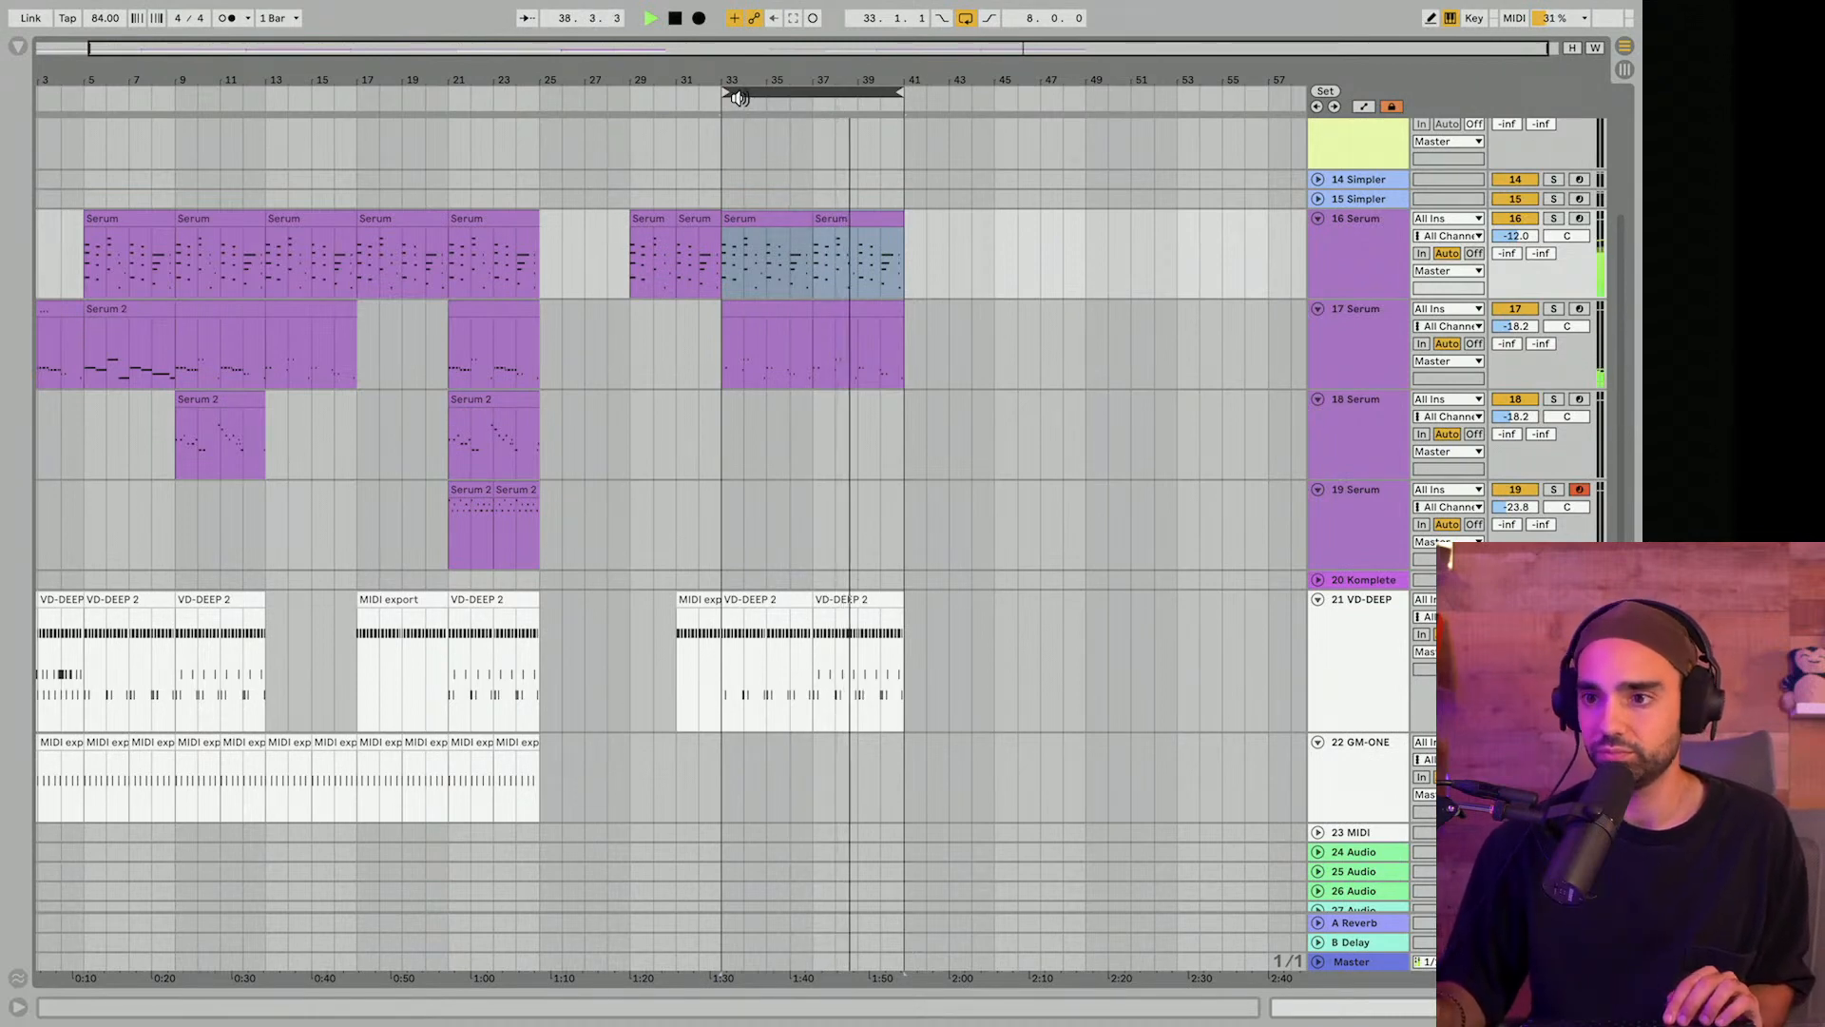
left_click_drag(734, 93, 826, 93)
left_click(886, 93)
key("ctrl+d")
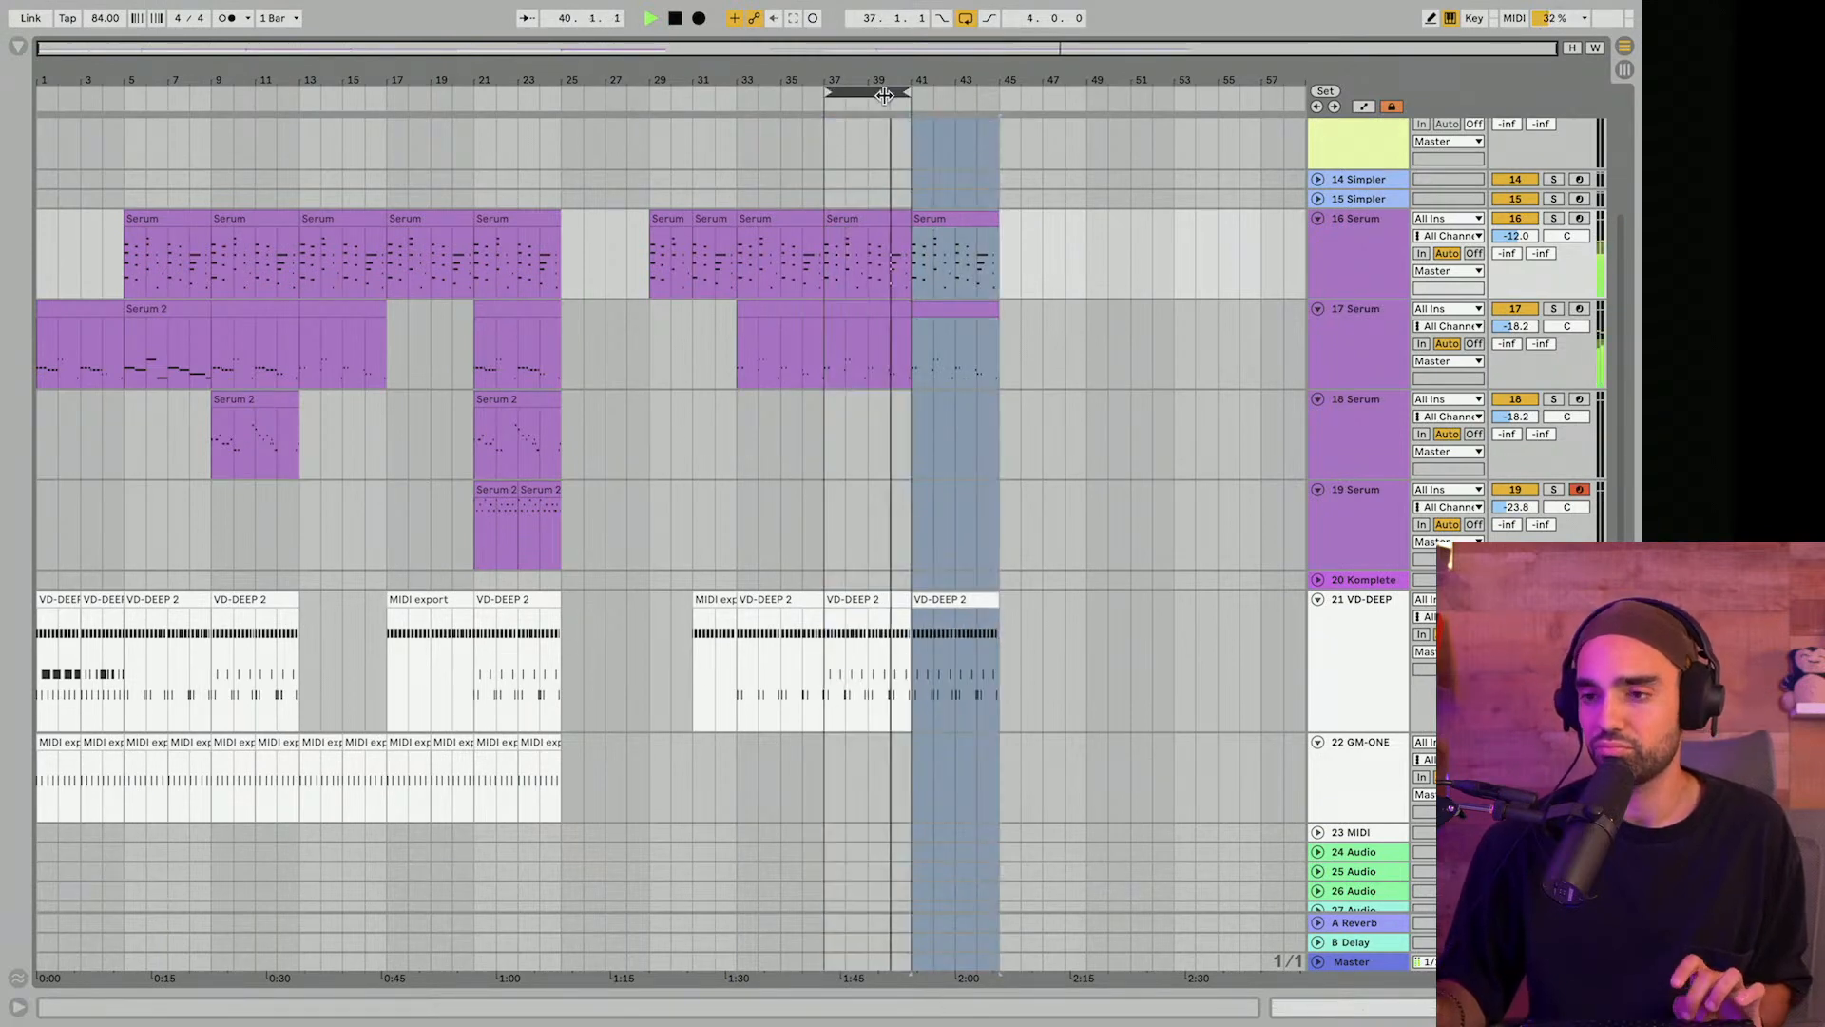
Stop playback, try a copy of the track 19 Serum 2 clip from bar 23 at bar 41, and delete that copy.
left_click(535, 493)
key("ctrl+c")
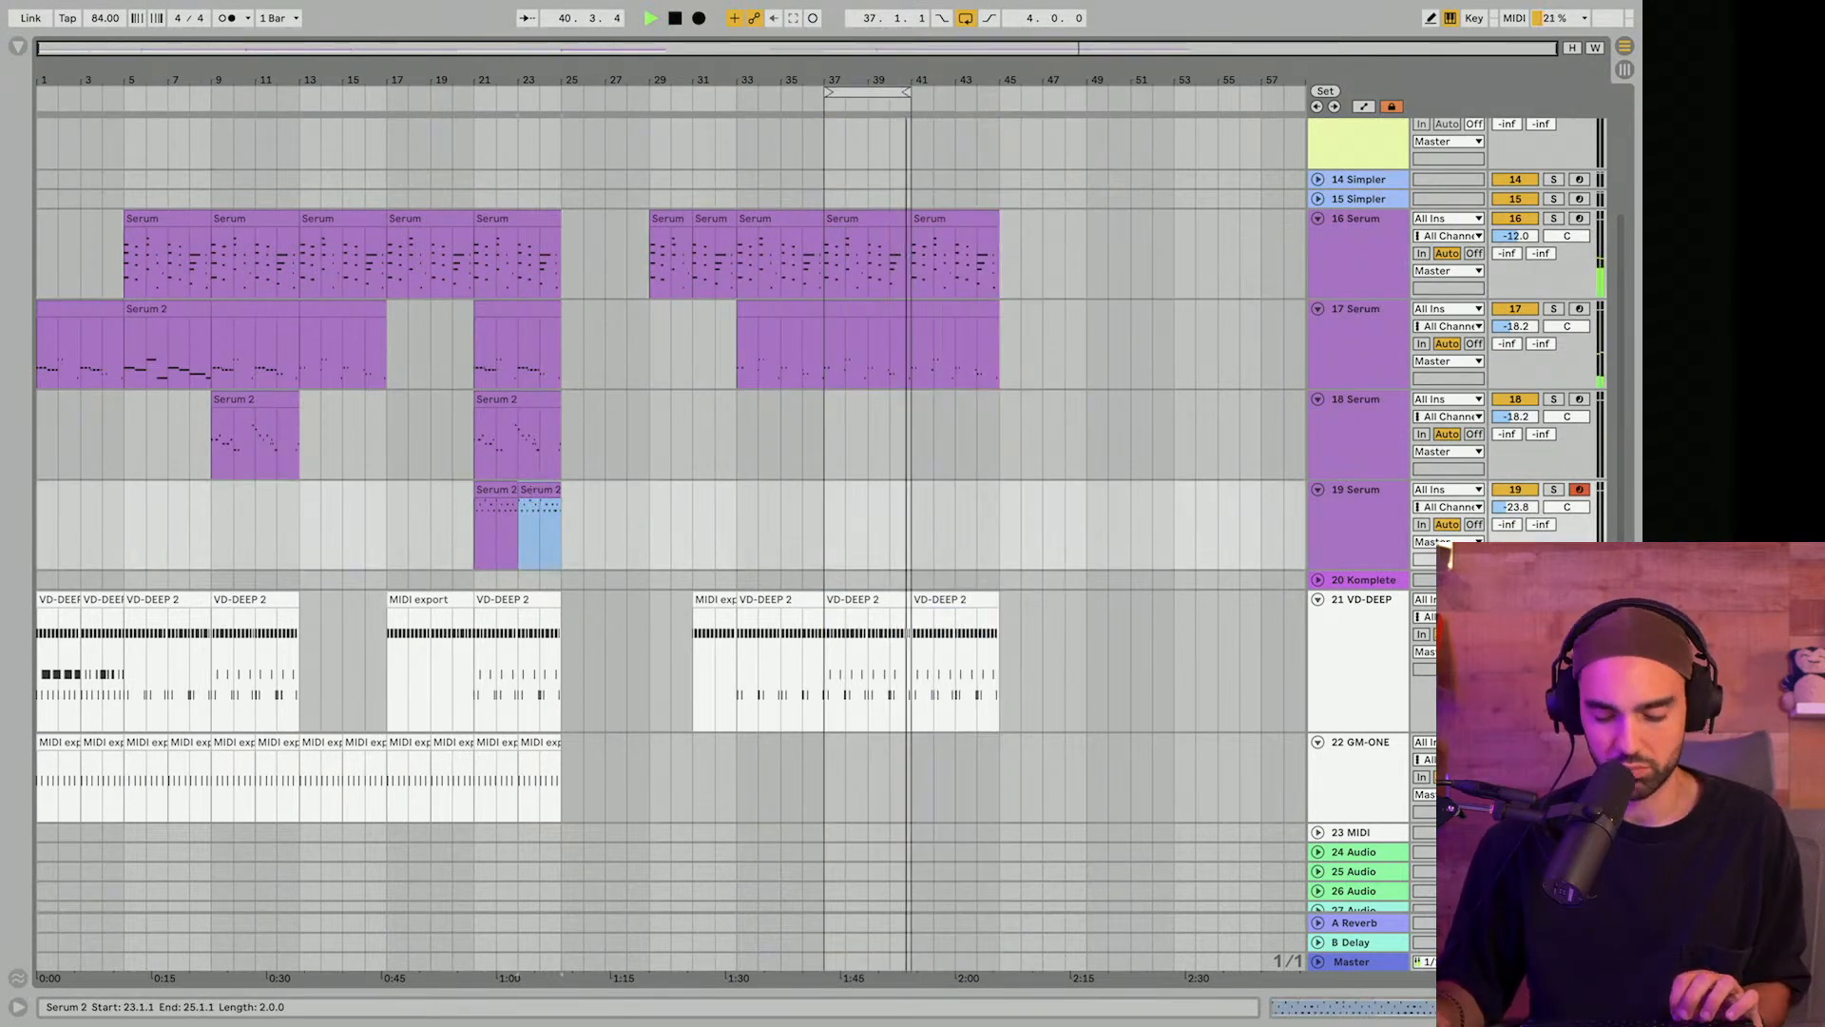
key("space")
left_click(918, 544)
key("ctrl+v")
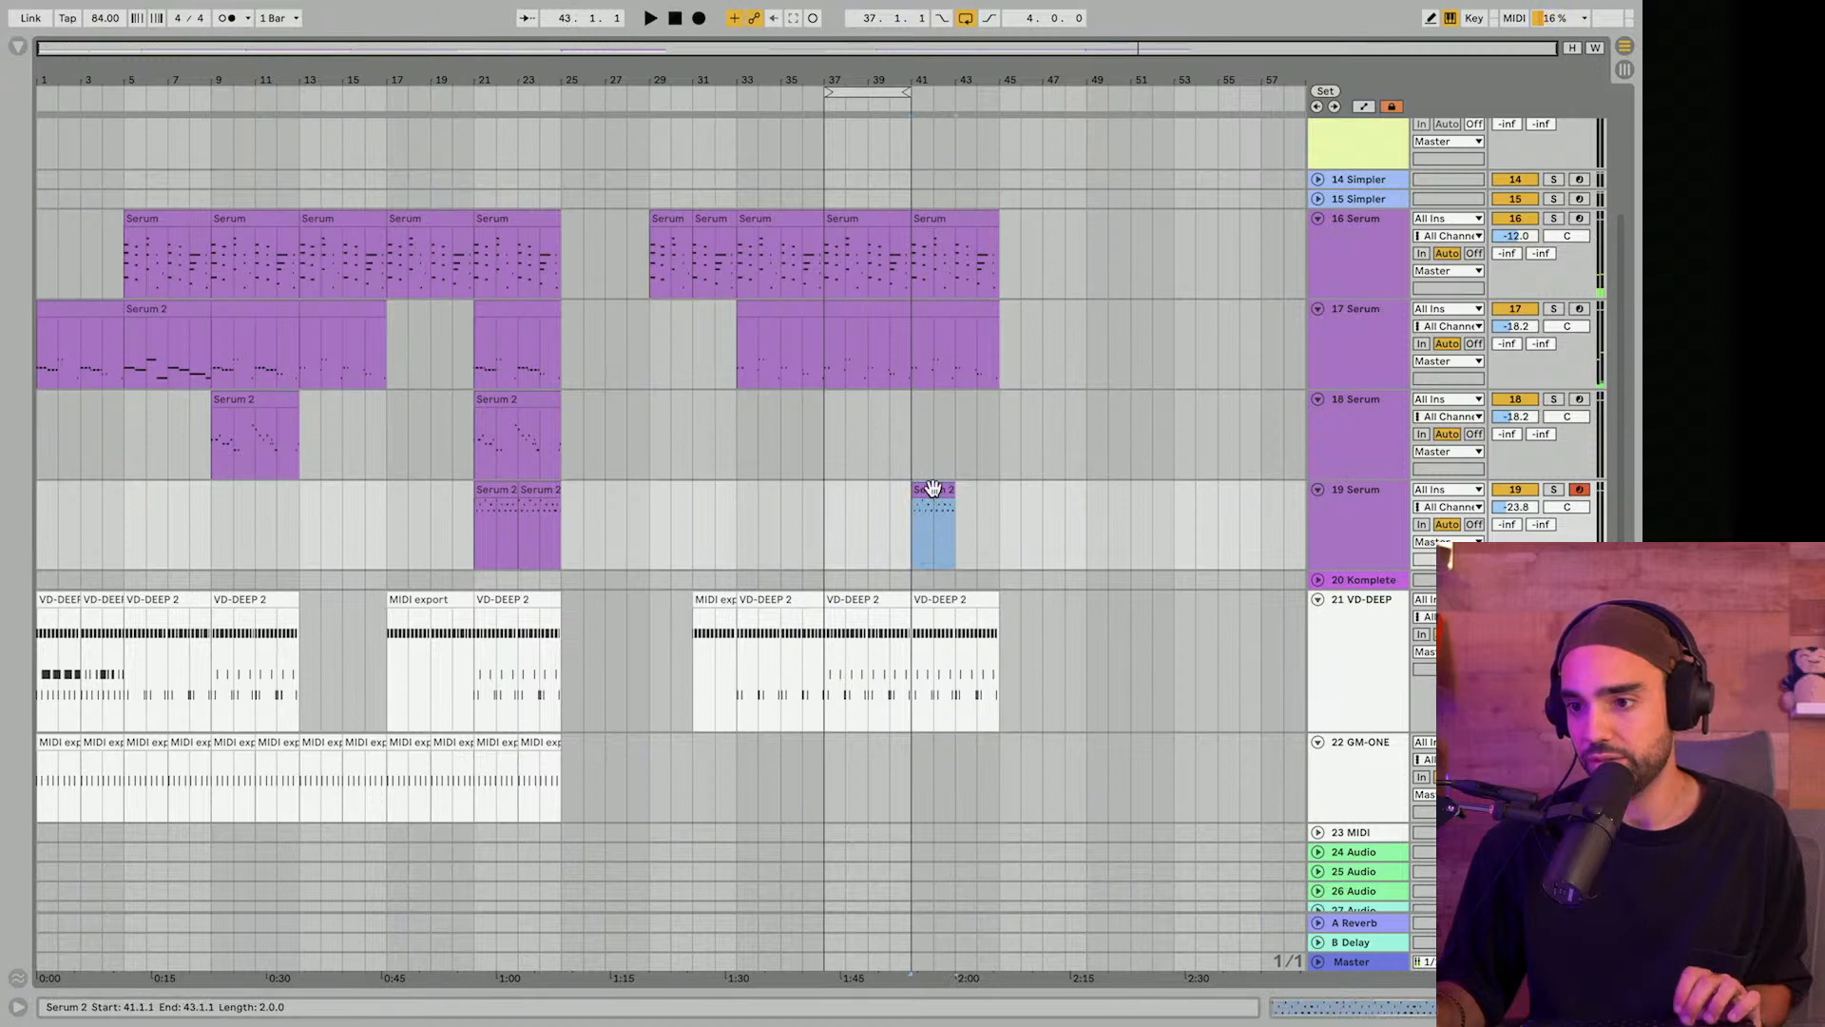
key("Delete")
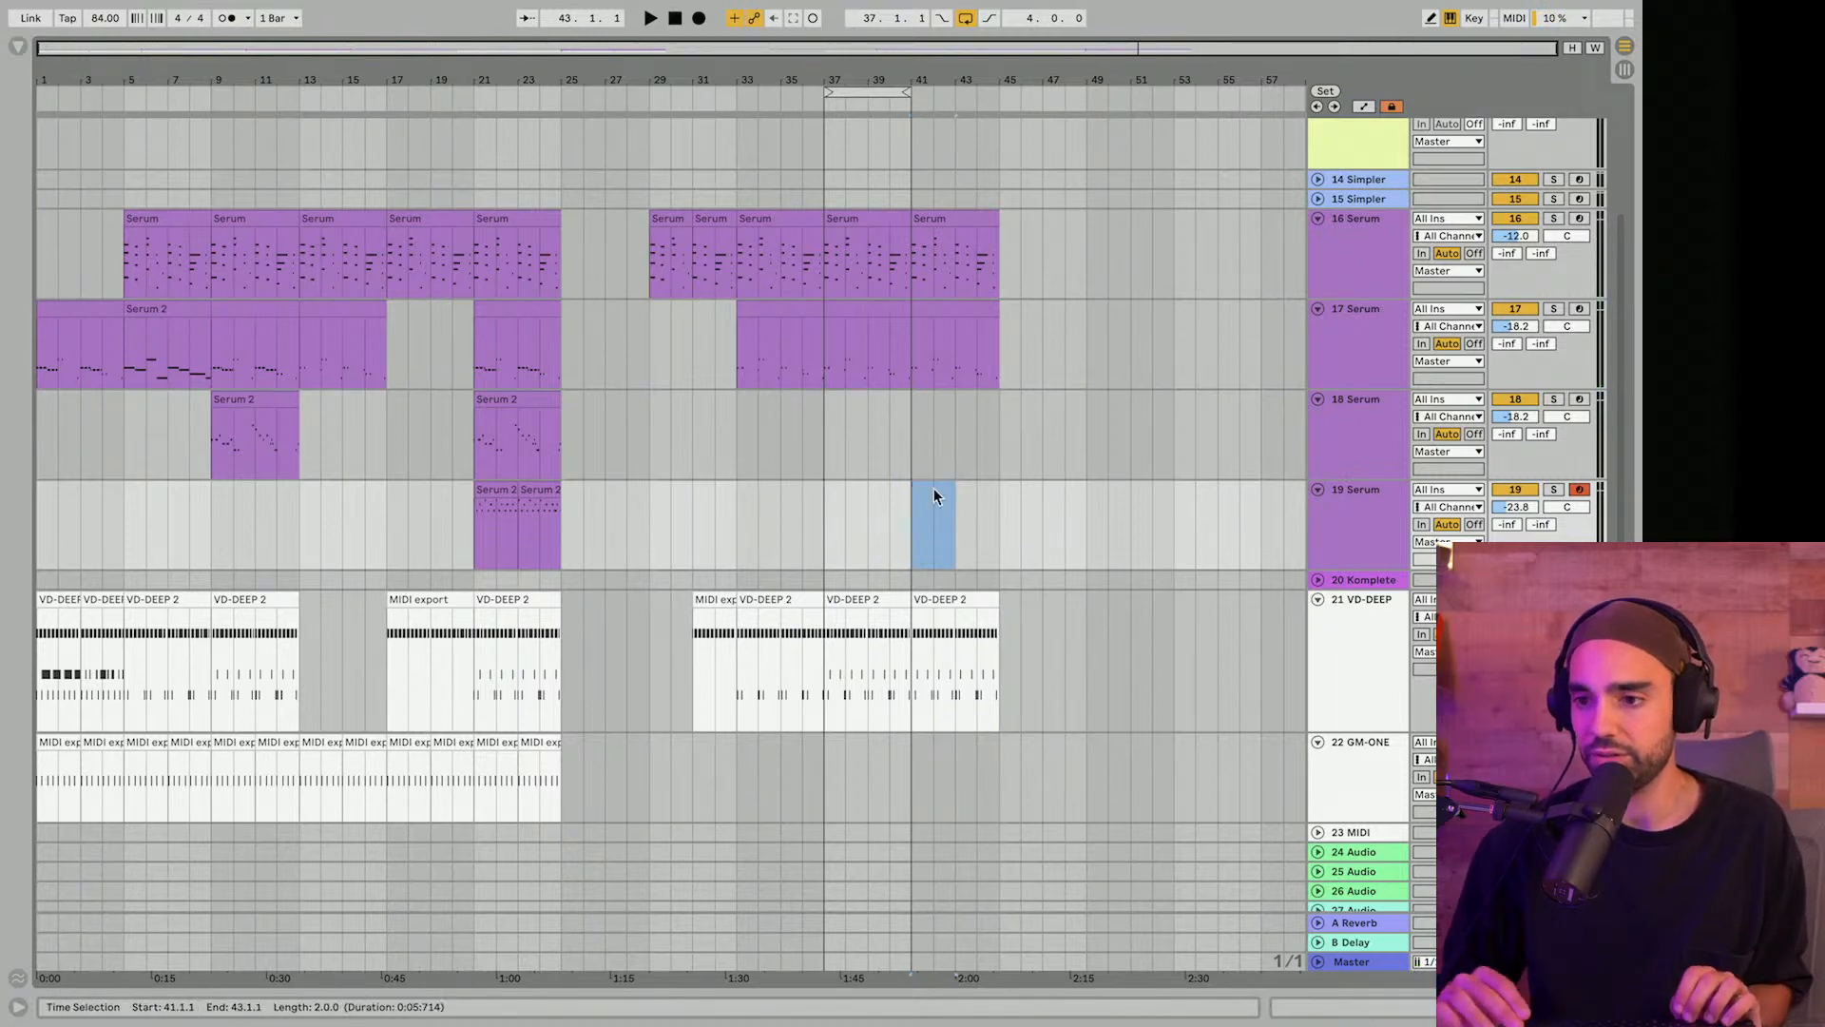
scroll(932, 489, "down", 1)
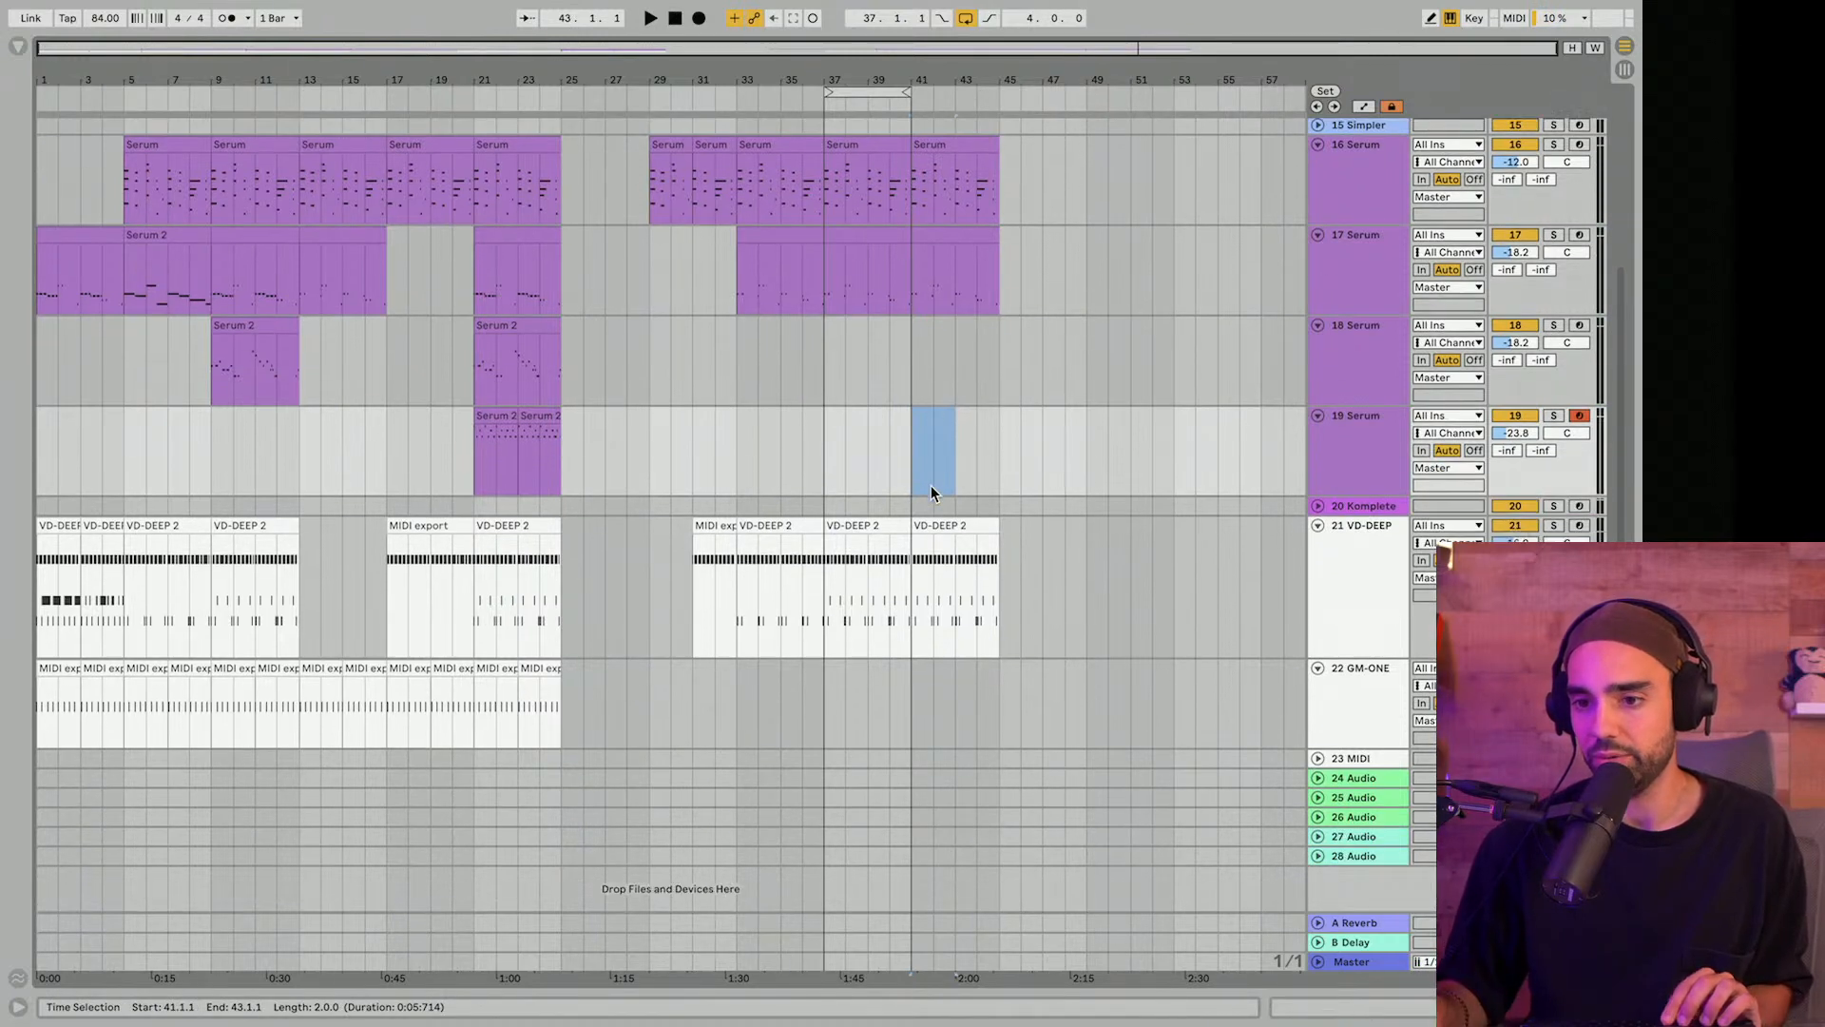
Copy the GM-ONE drum clip from bar 23 to bar 41 and duplicate it to bar 43.
left_click(557, 663)
key("ctrl+d")
left_click_drag(578, 666, 942, 666)
key("ctrl+d")
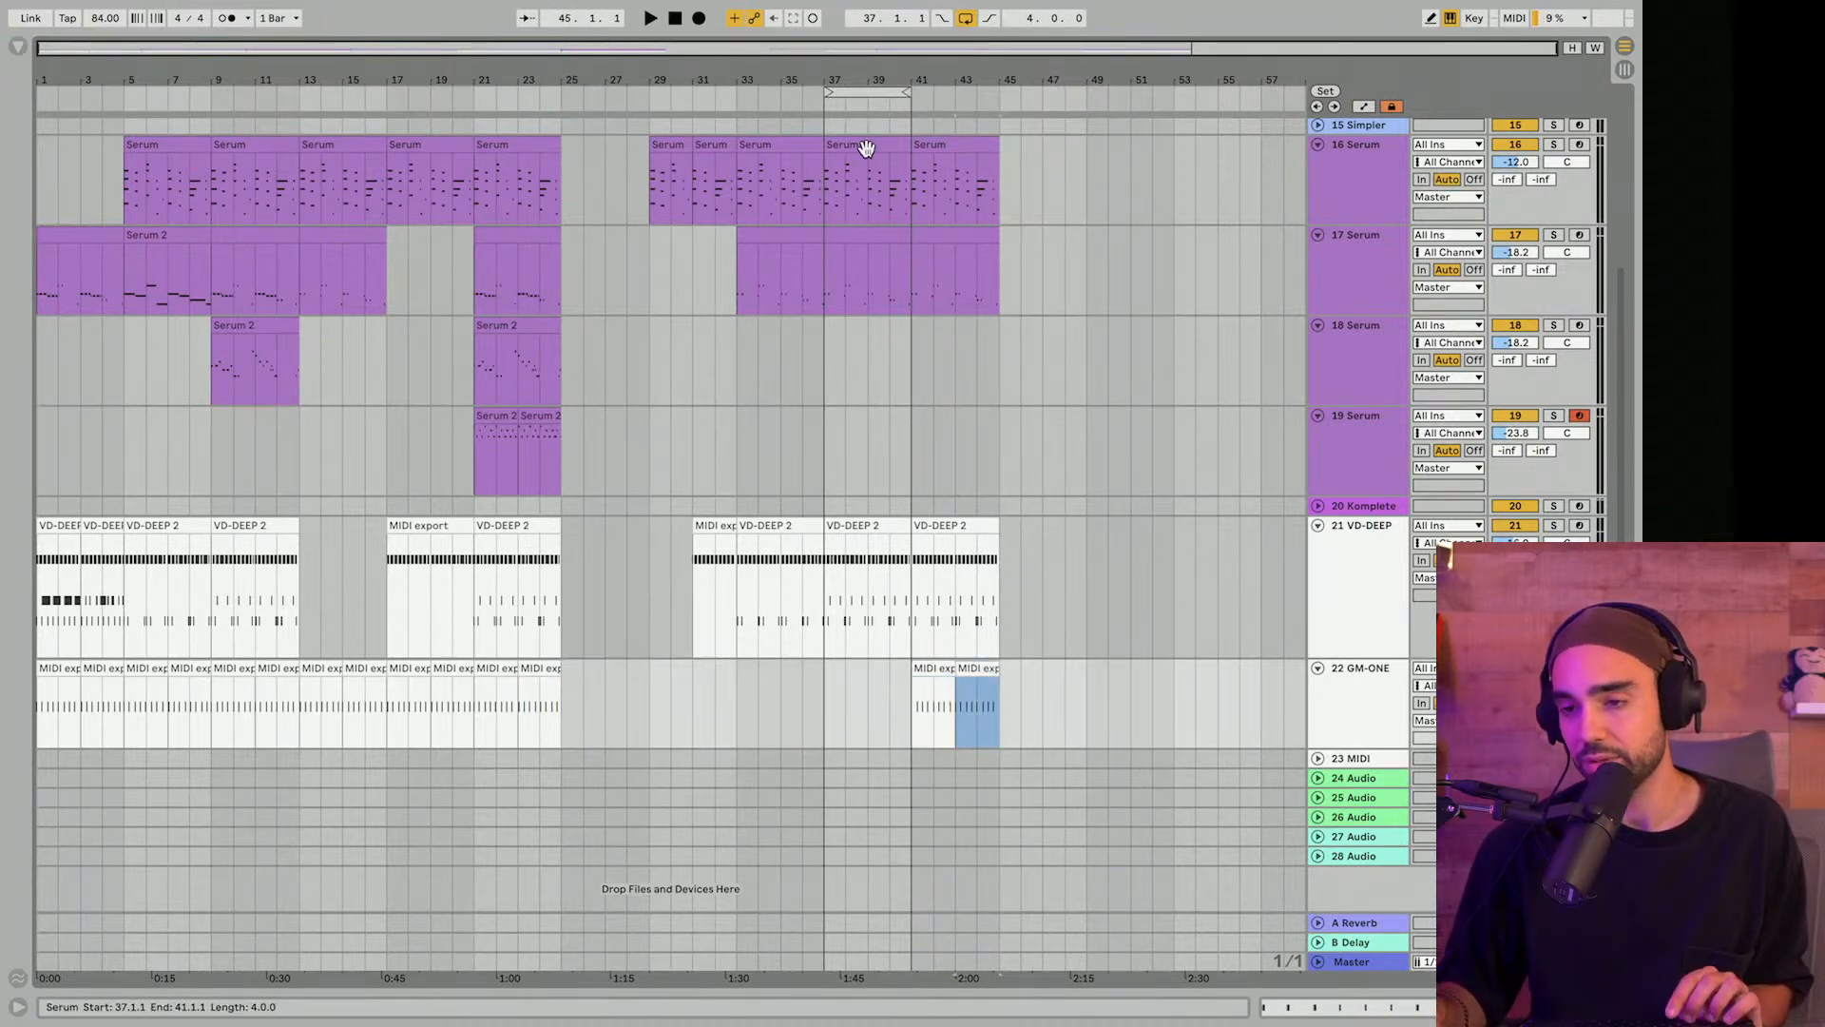
Extend the loop to cover bars 37 through 44 and start playback.
left_click_drag(913, 92, 991, 91)
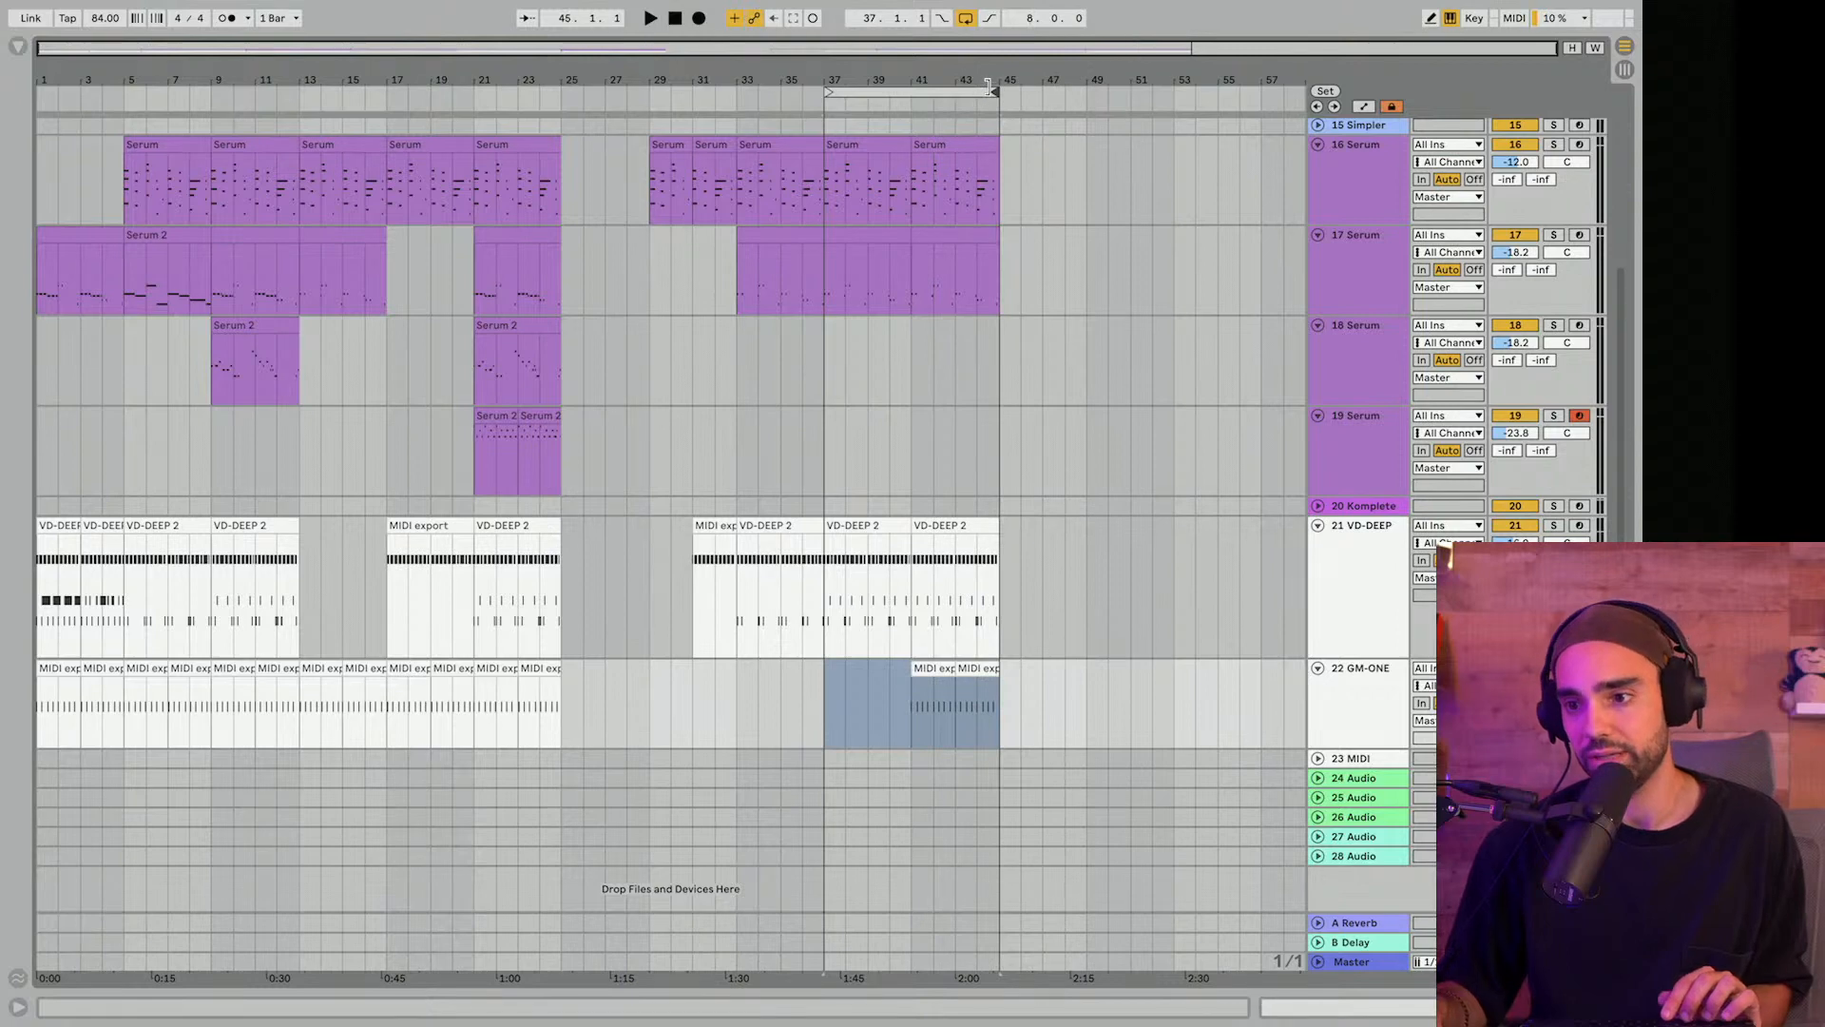
key("space")
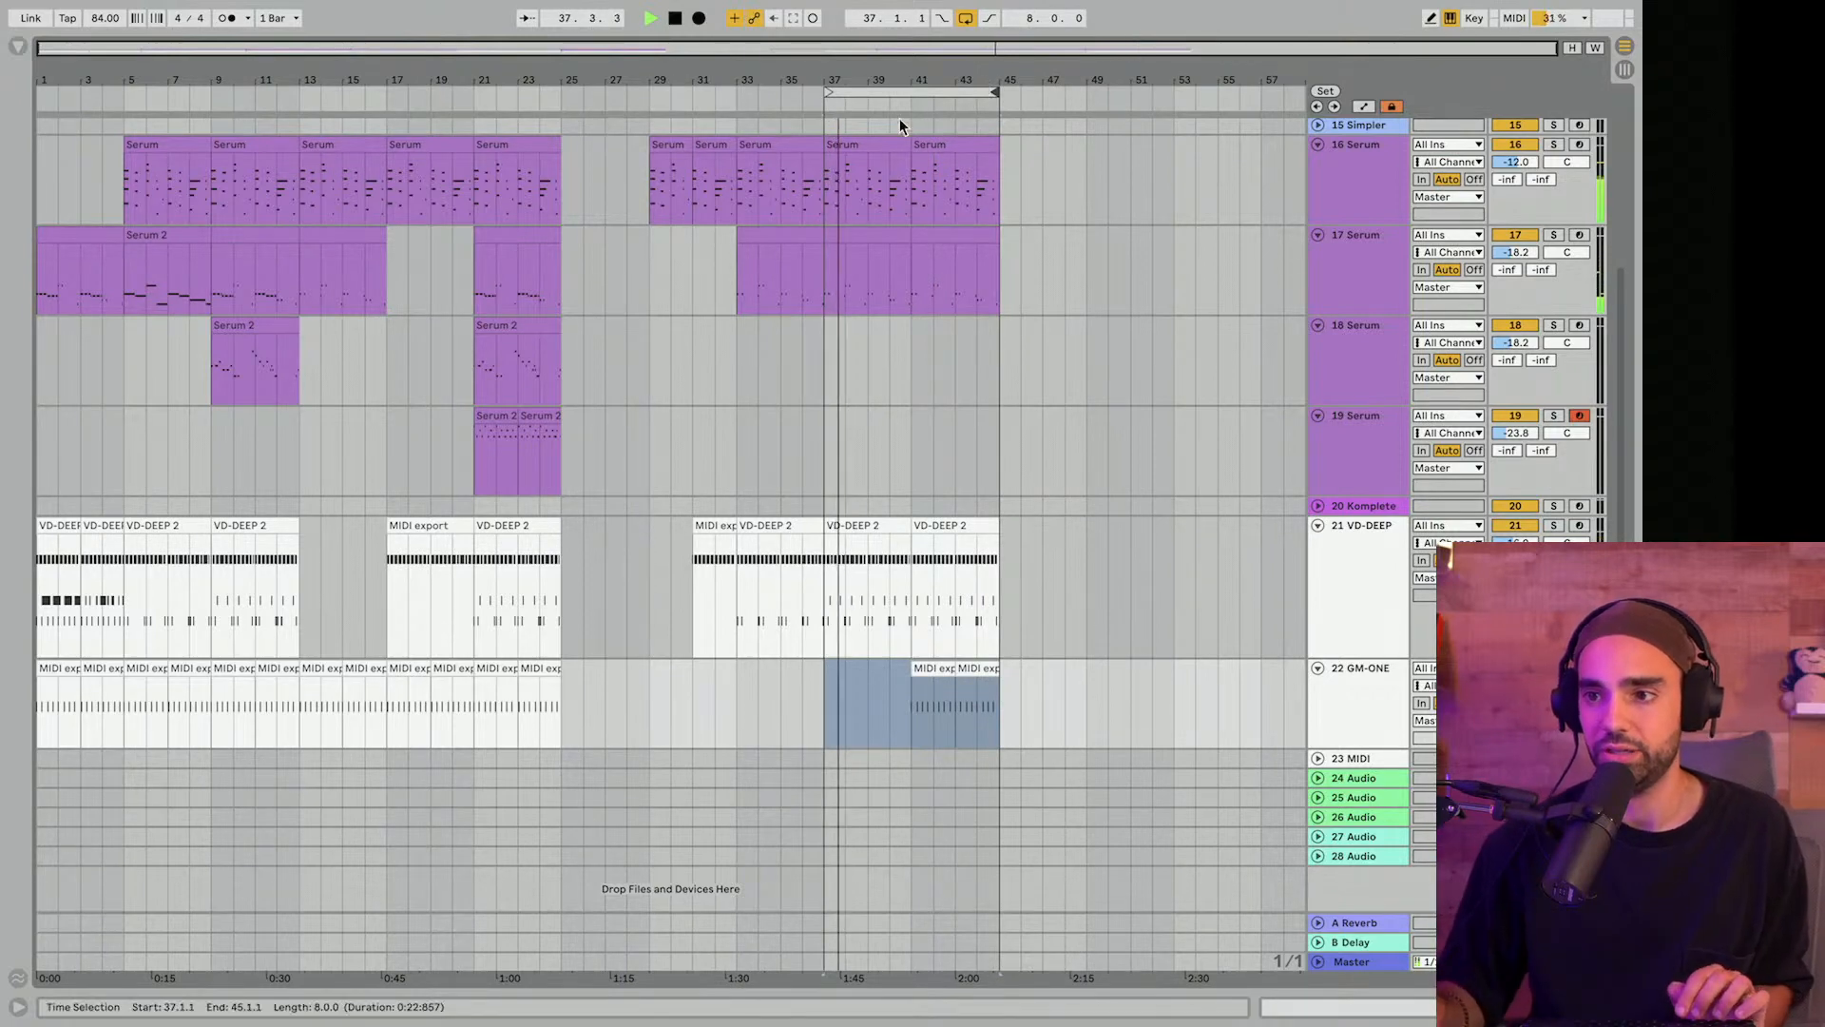
scroll(879, 340, "up", 5)
scroll(879, 341, "down", 4)
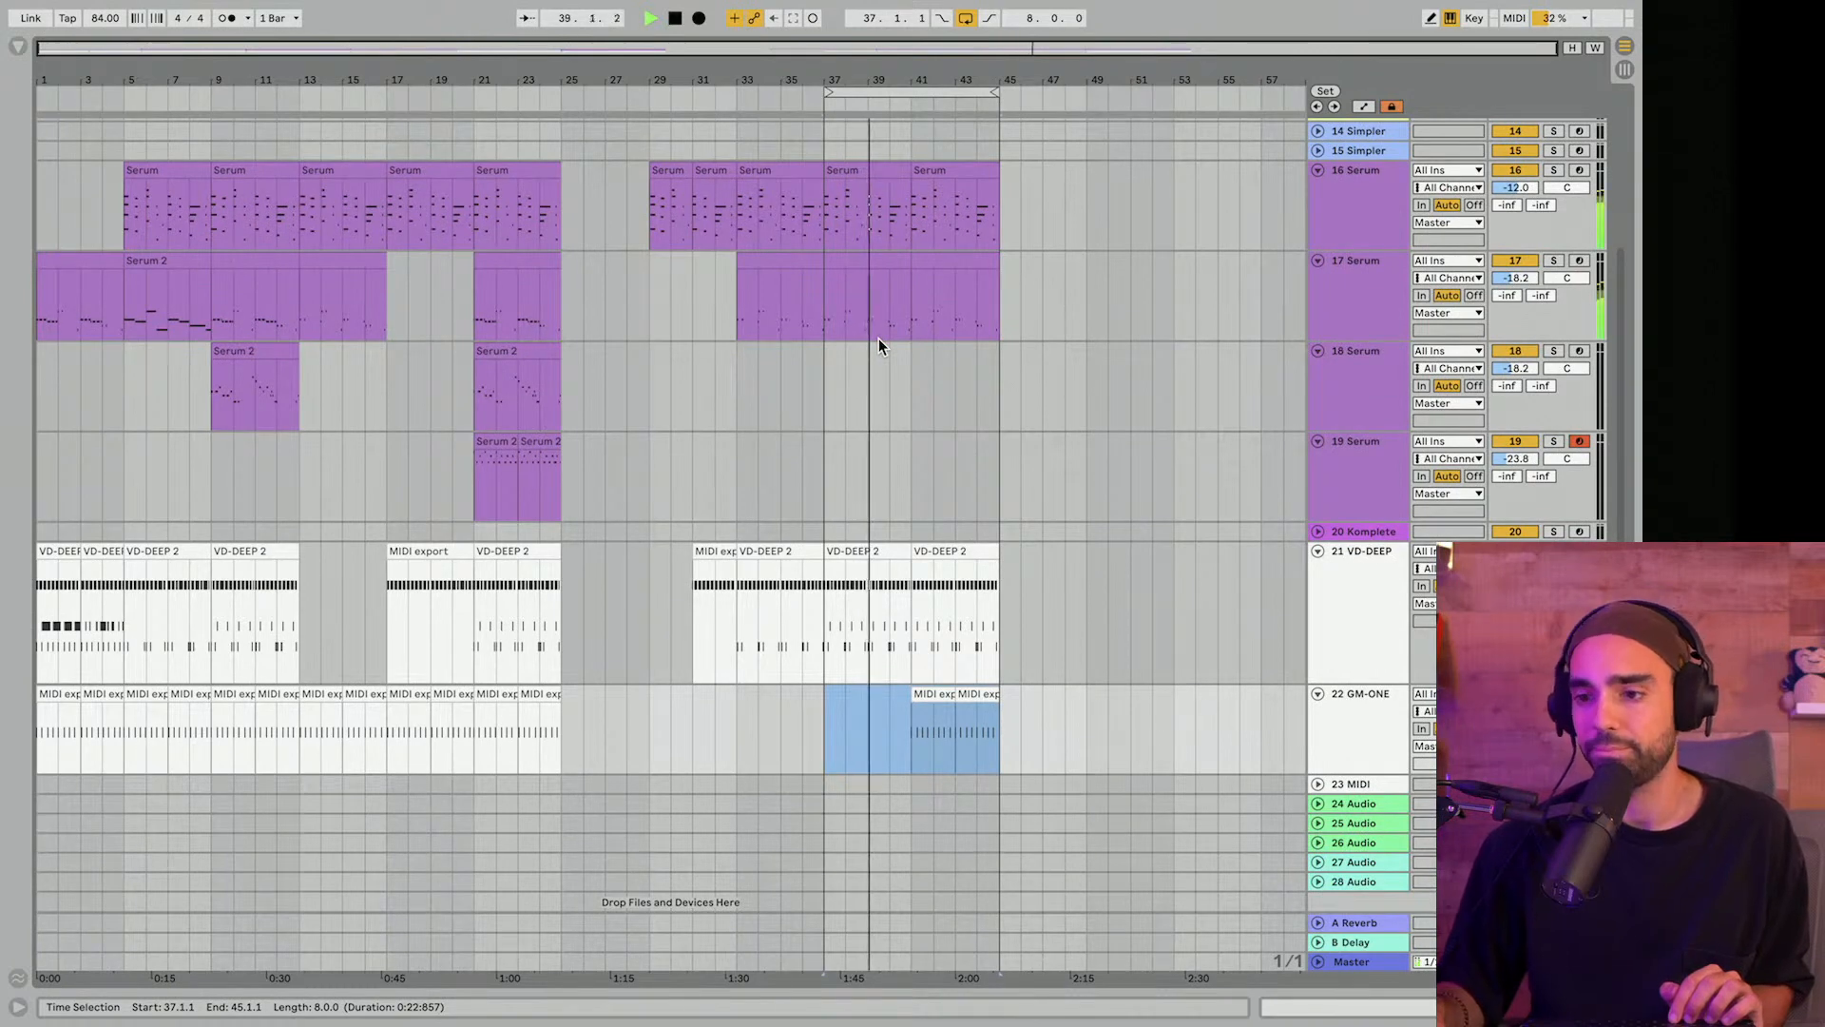
Move the playing loop to bars 41 through 44.
mouse_move(995, 92)
left_mouse_down()
mouse_move(905, 93)
mouse_move(975, 94)
left_mouse_up()
left_click(875, 92)
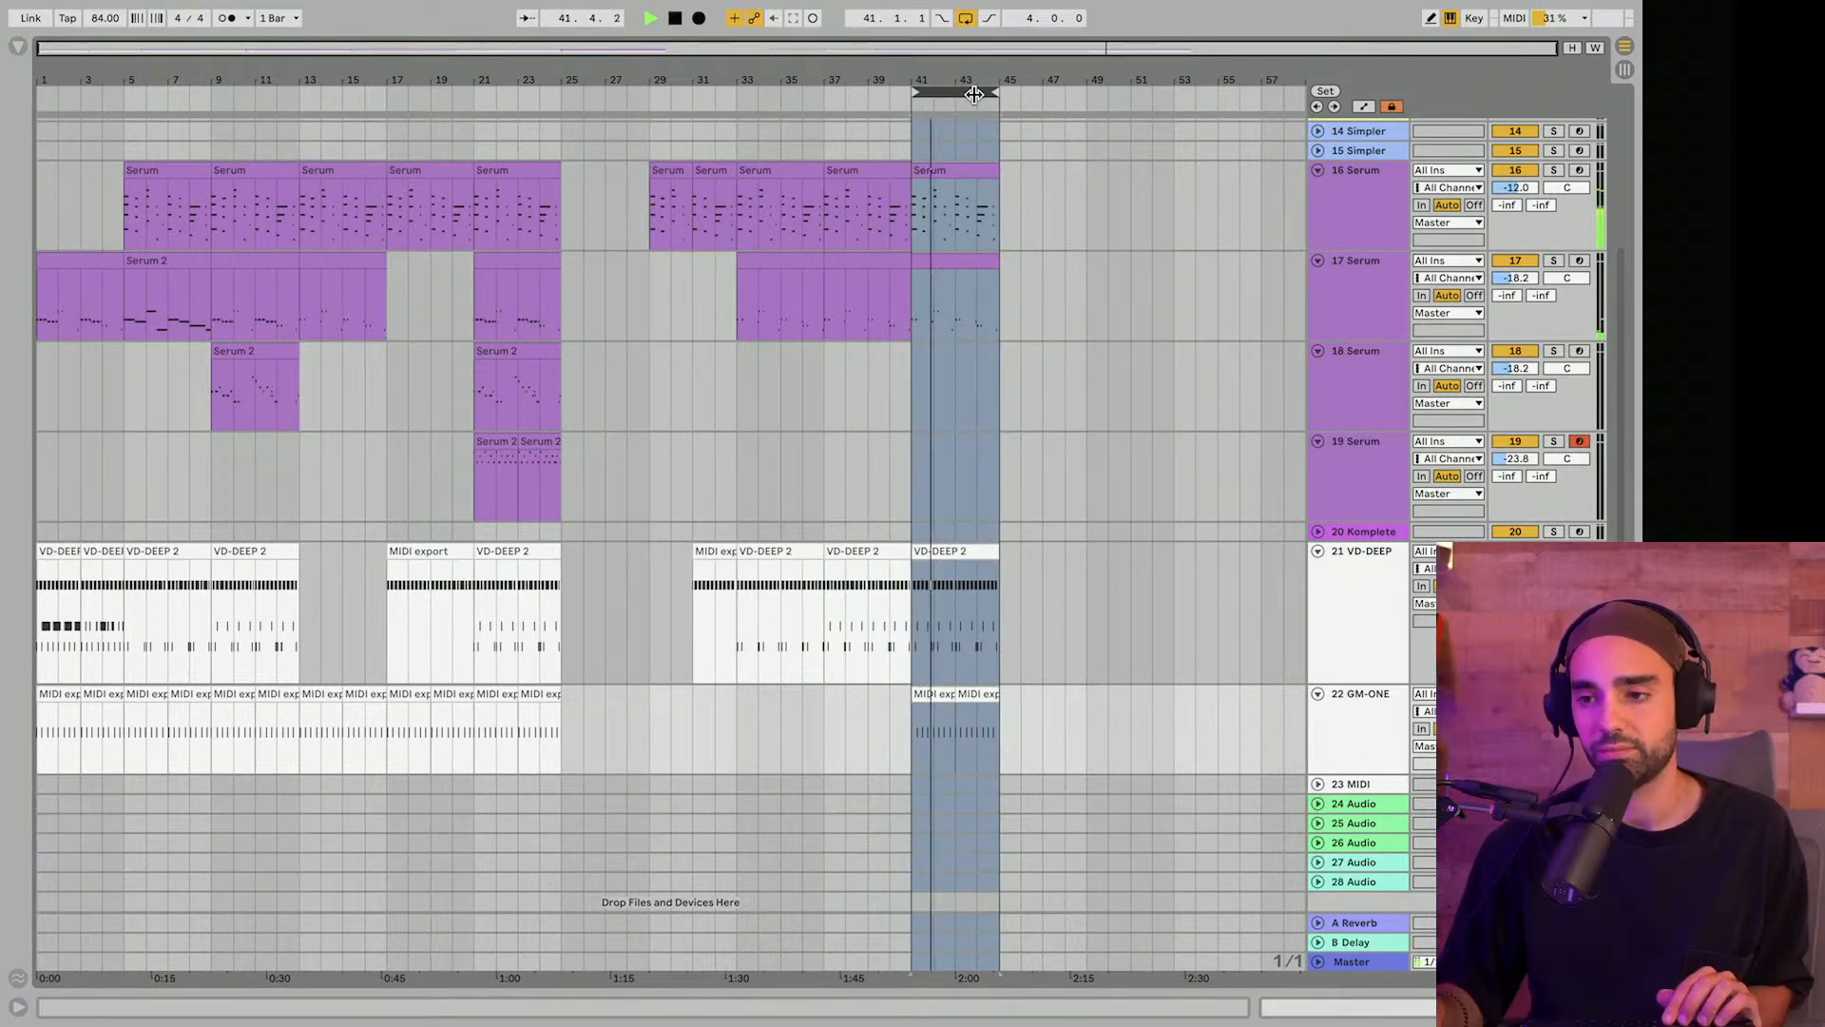
scroll(1011, 140, "up", 3)
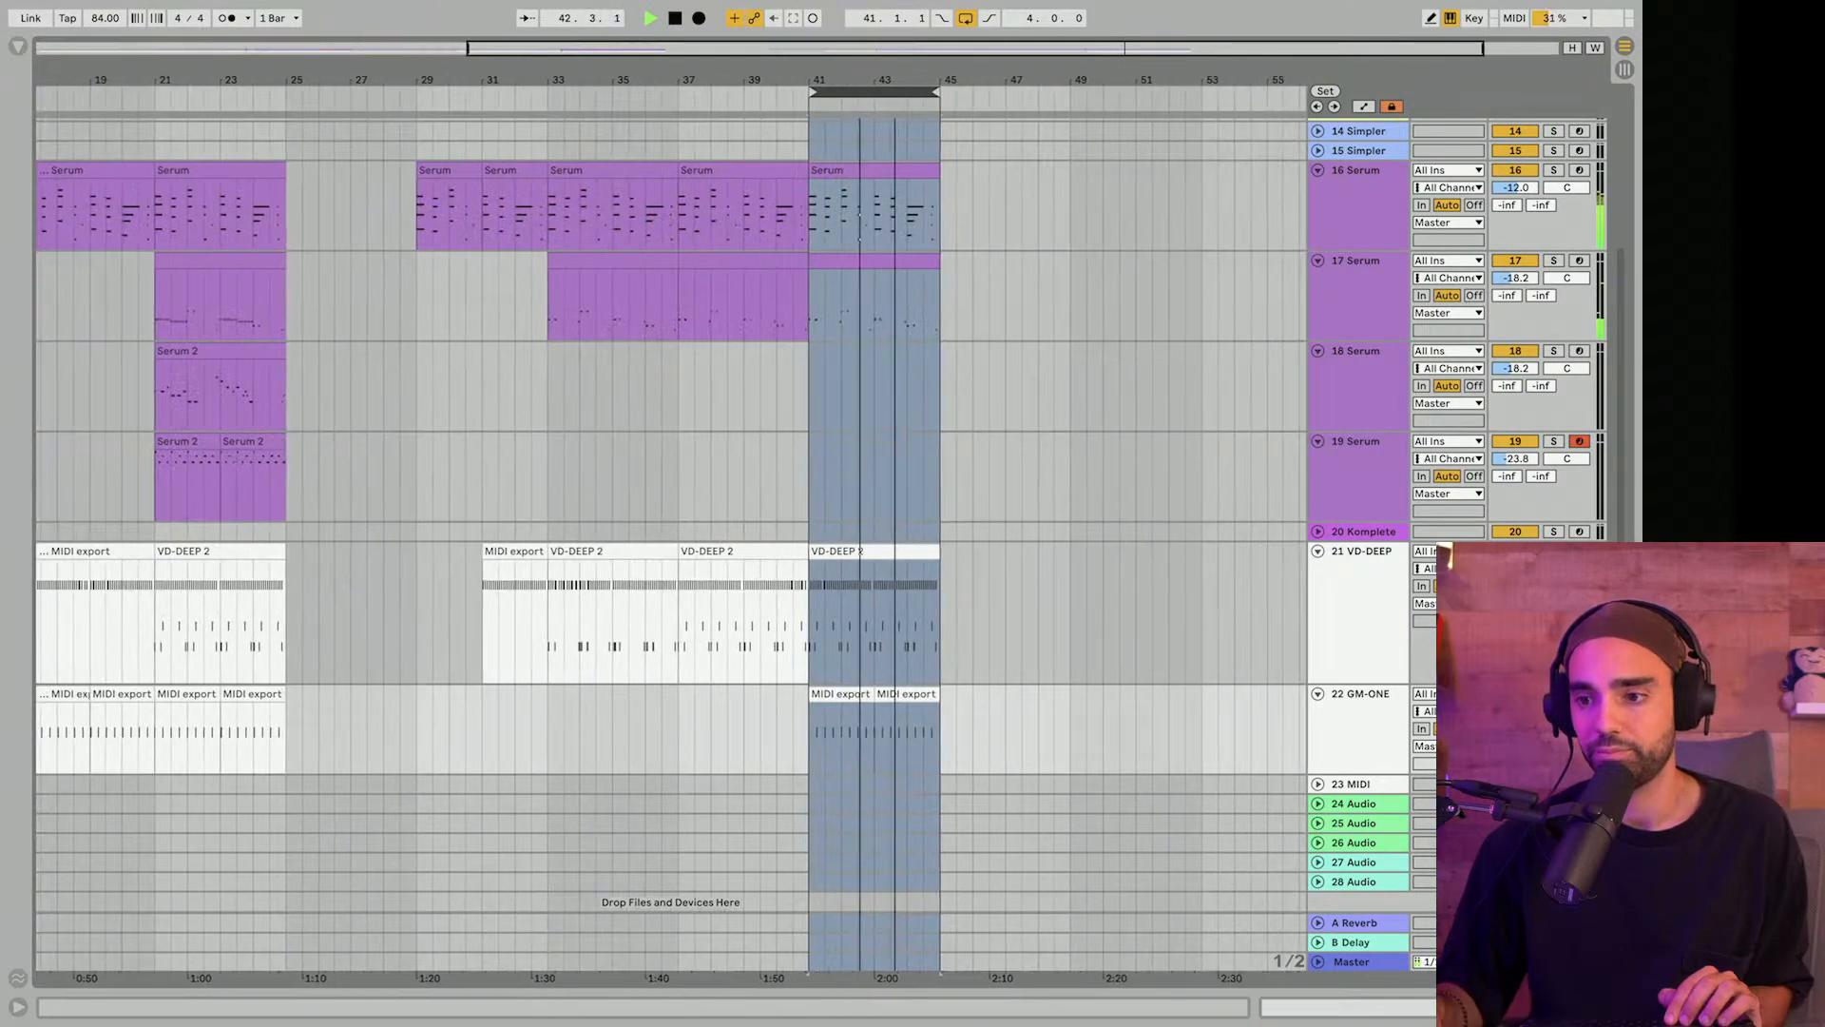
scroll(1012, 141, "down", 3)
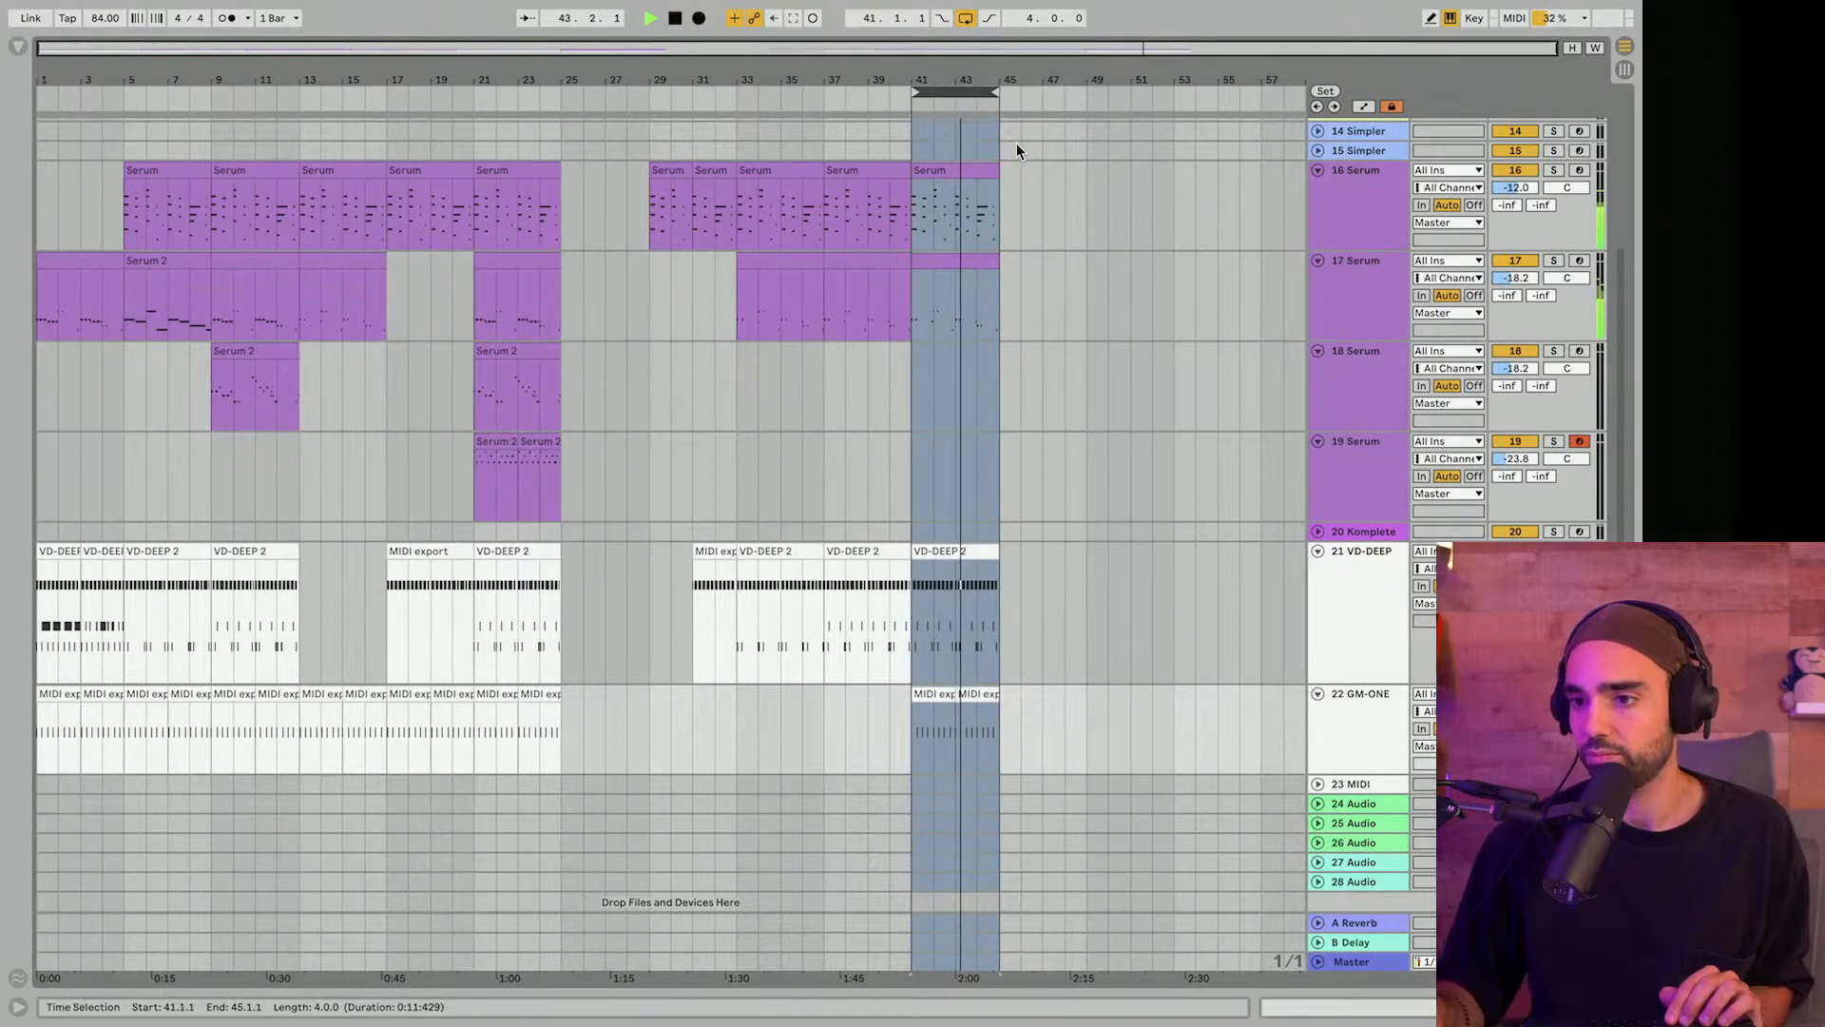
Stop playback and copy the VD-DEEP MIDI export clip from bar 31 to bars 45 and 47.
key("super+c")
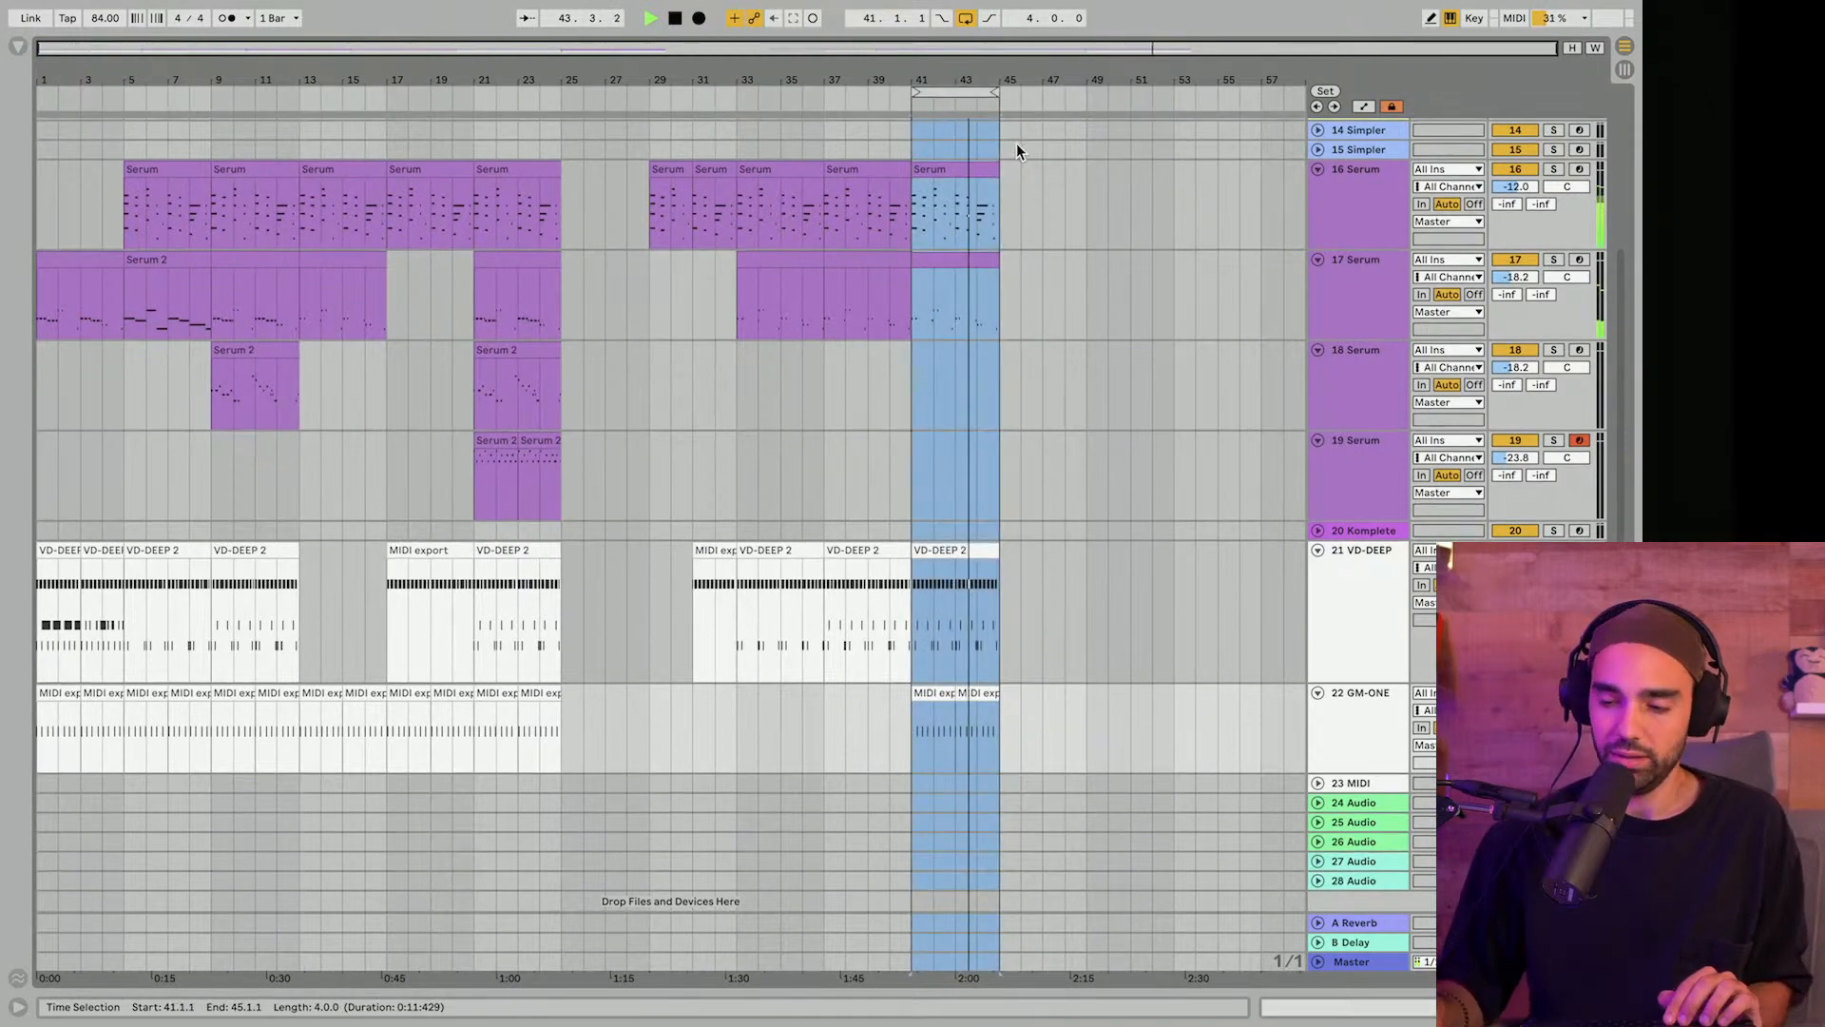
left_click(709, 550)
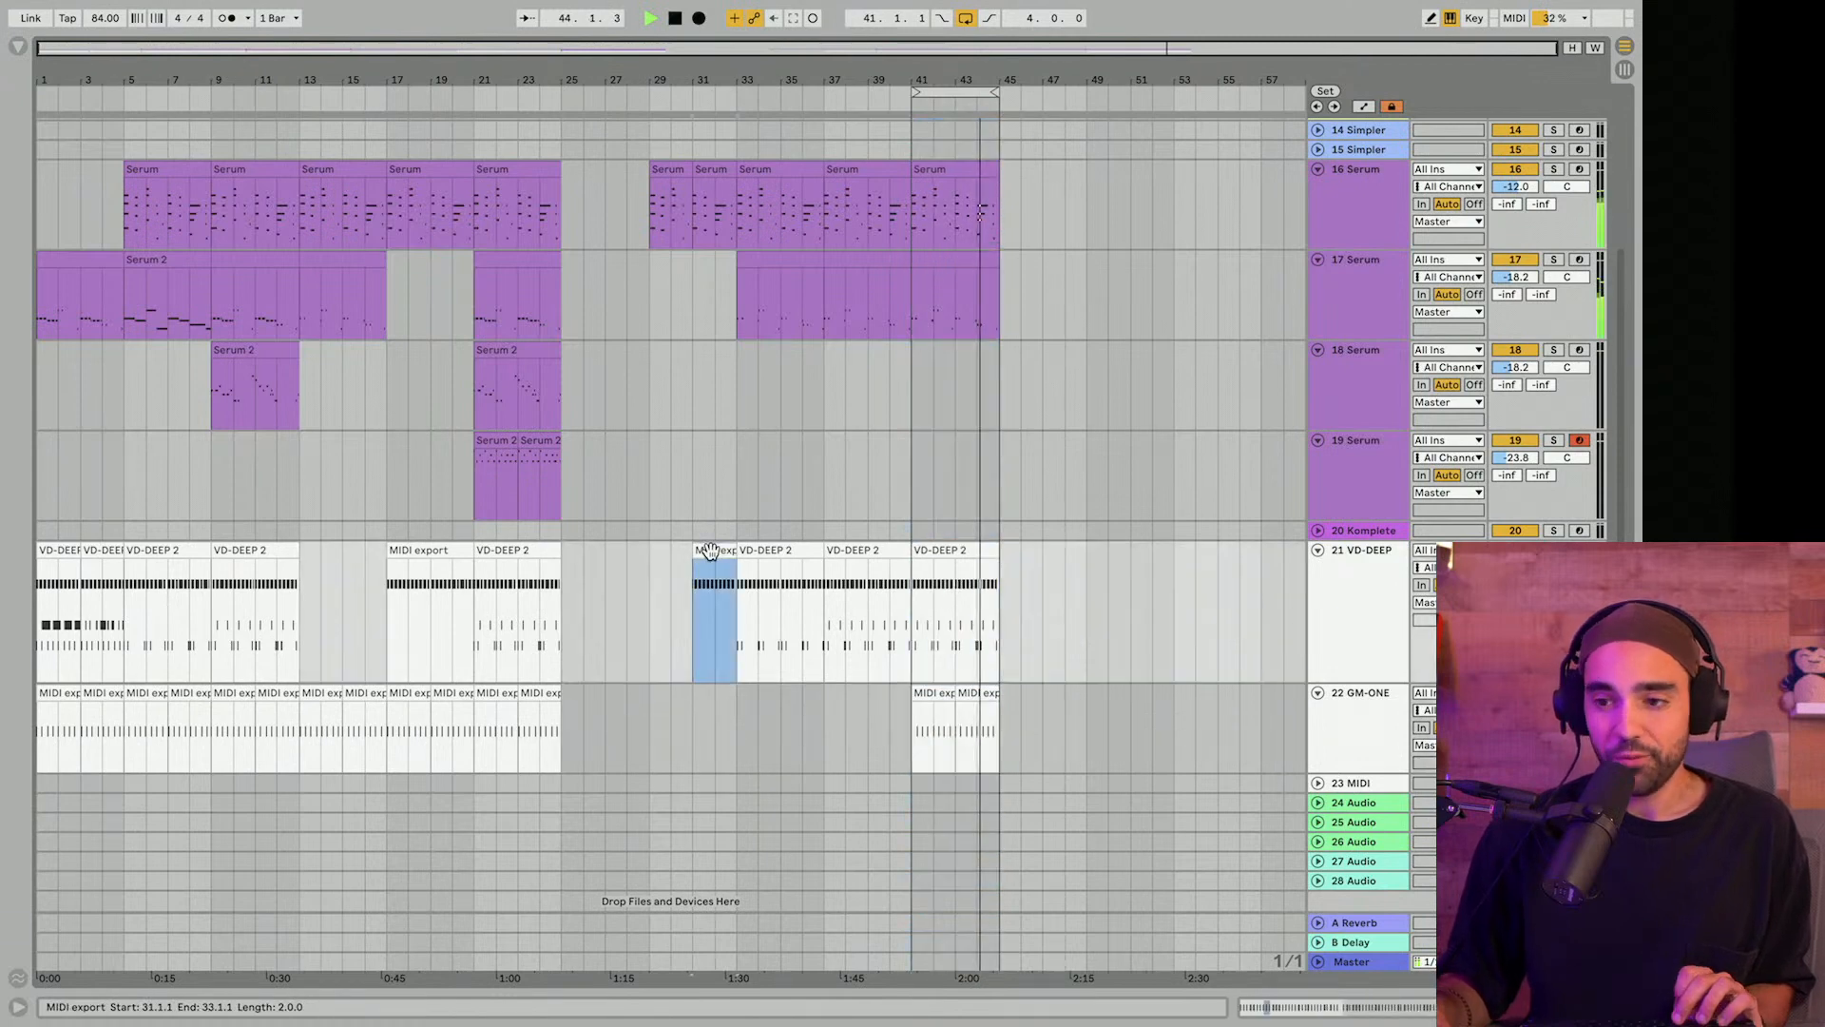
left_click(1004, 603)
key("space")
key("super+v")
key("super+v")
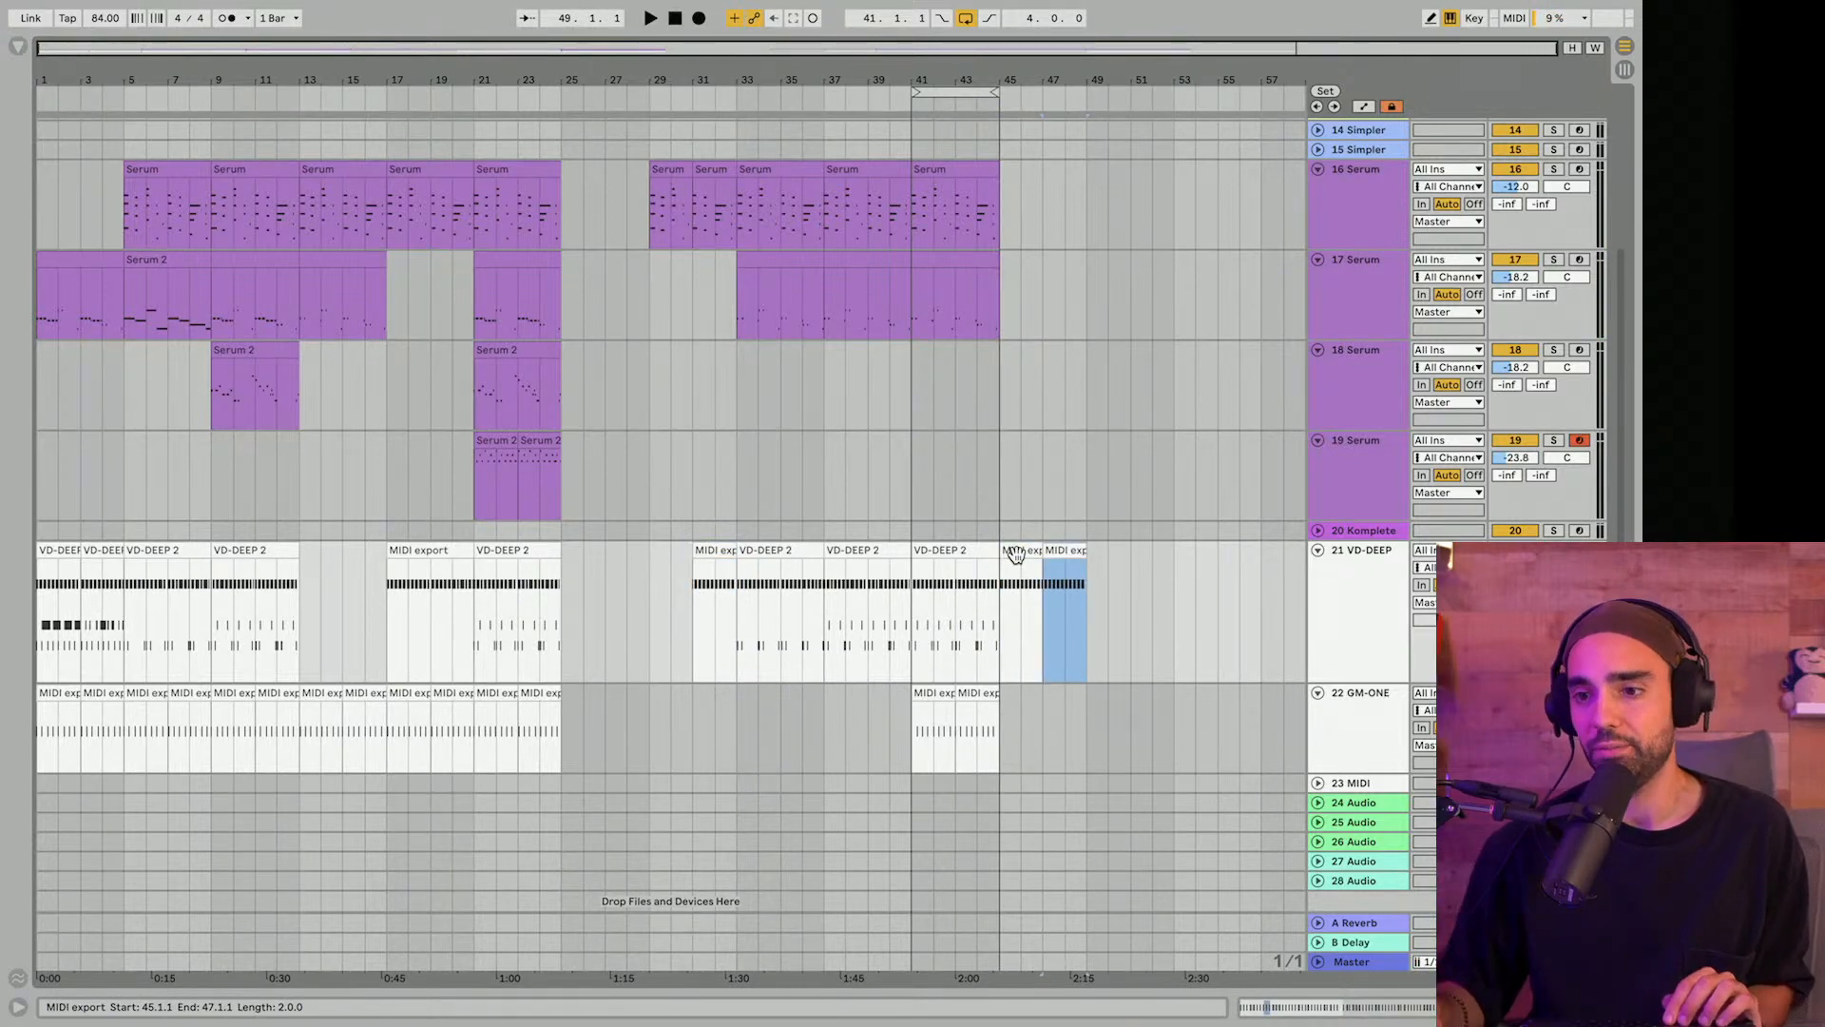
left_click(979, 512)
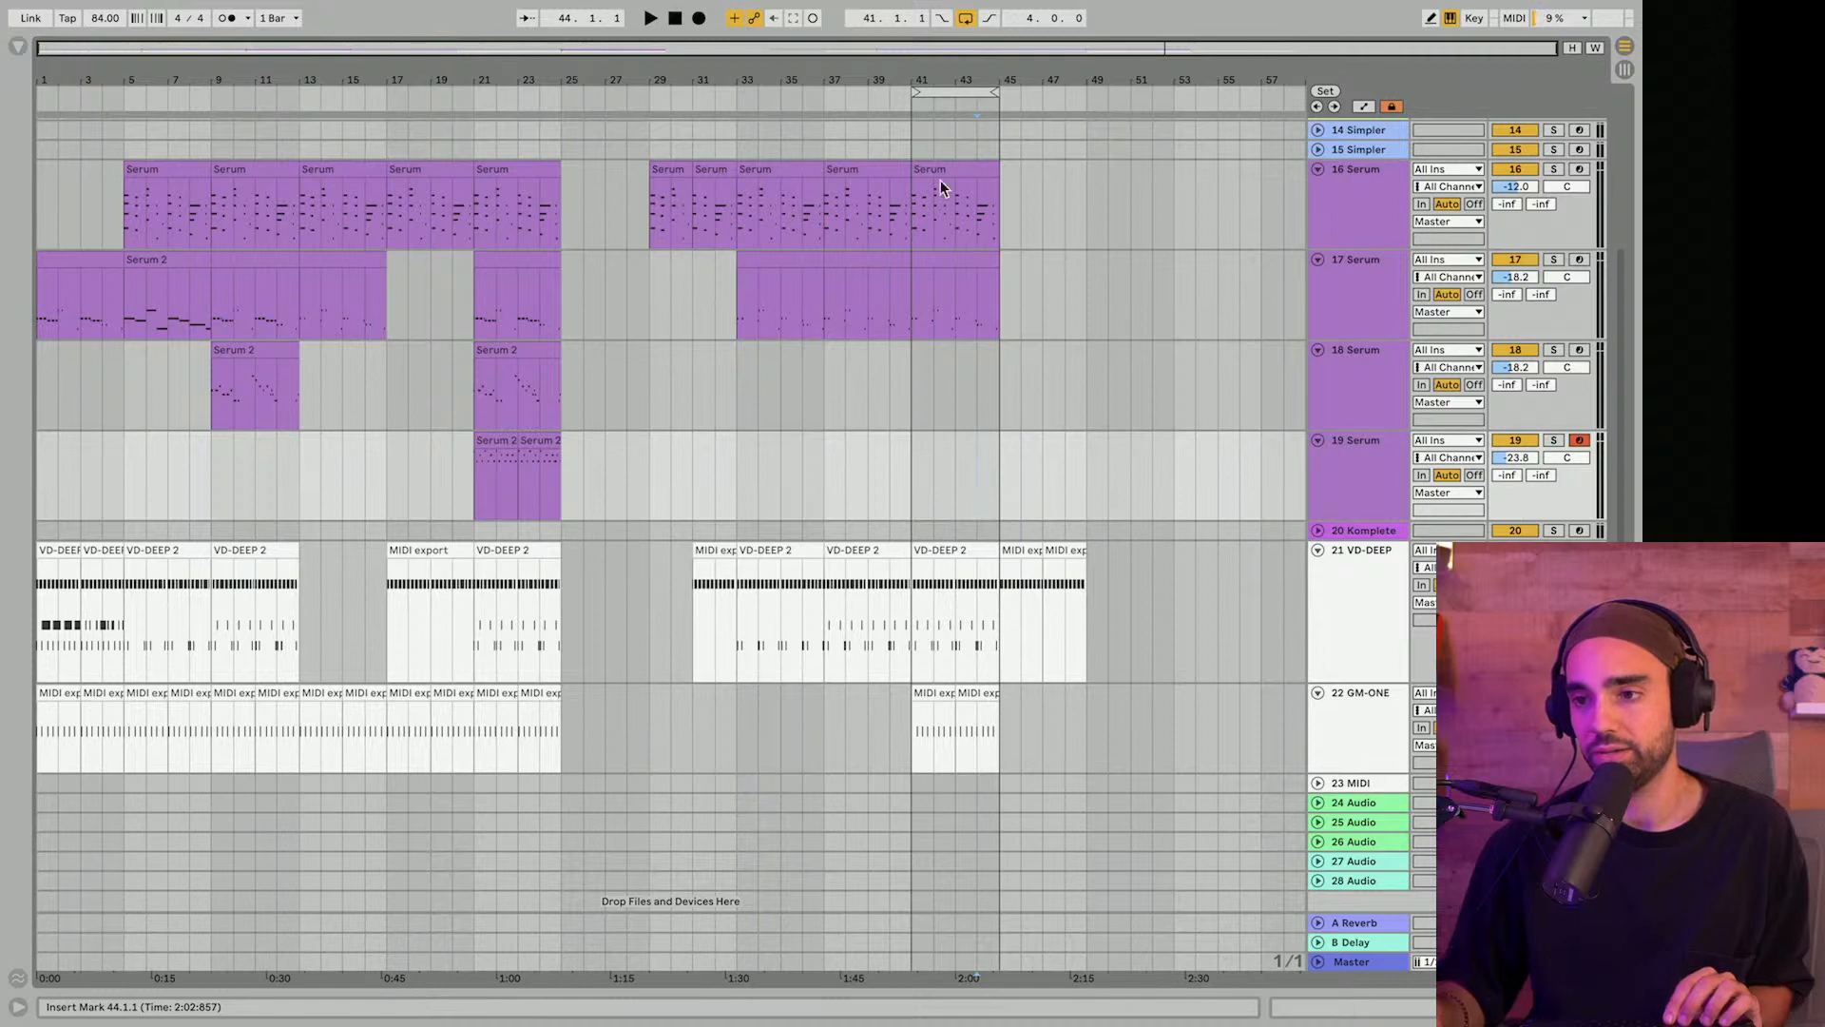
Duplicate the track 16 Serum chord clip at bar 41 to bar 45 and play from bar 41.
left_click(944, 168)
key("ctrl+d")
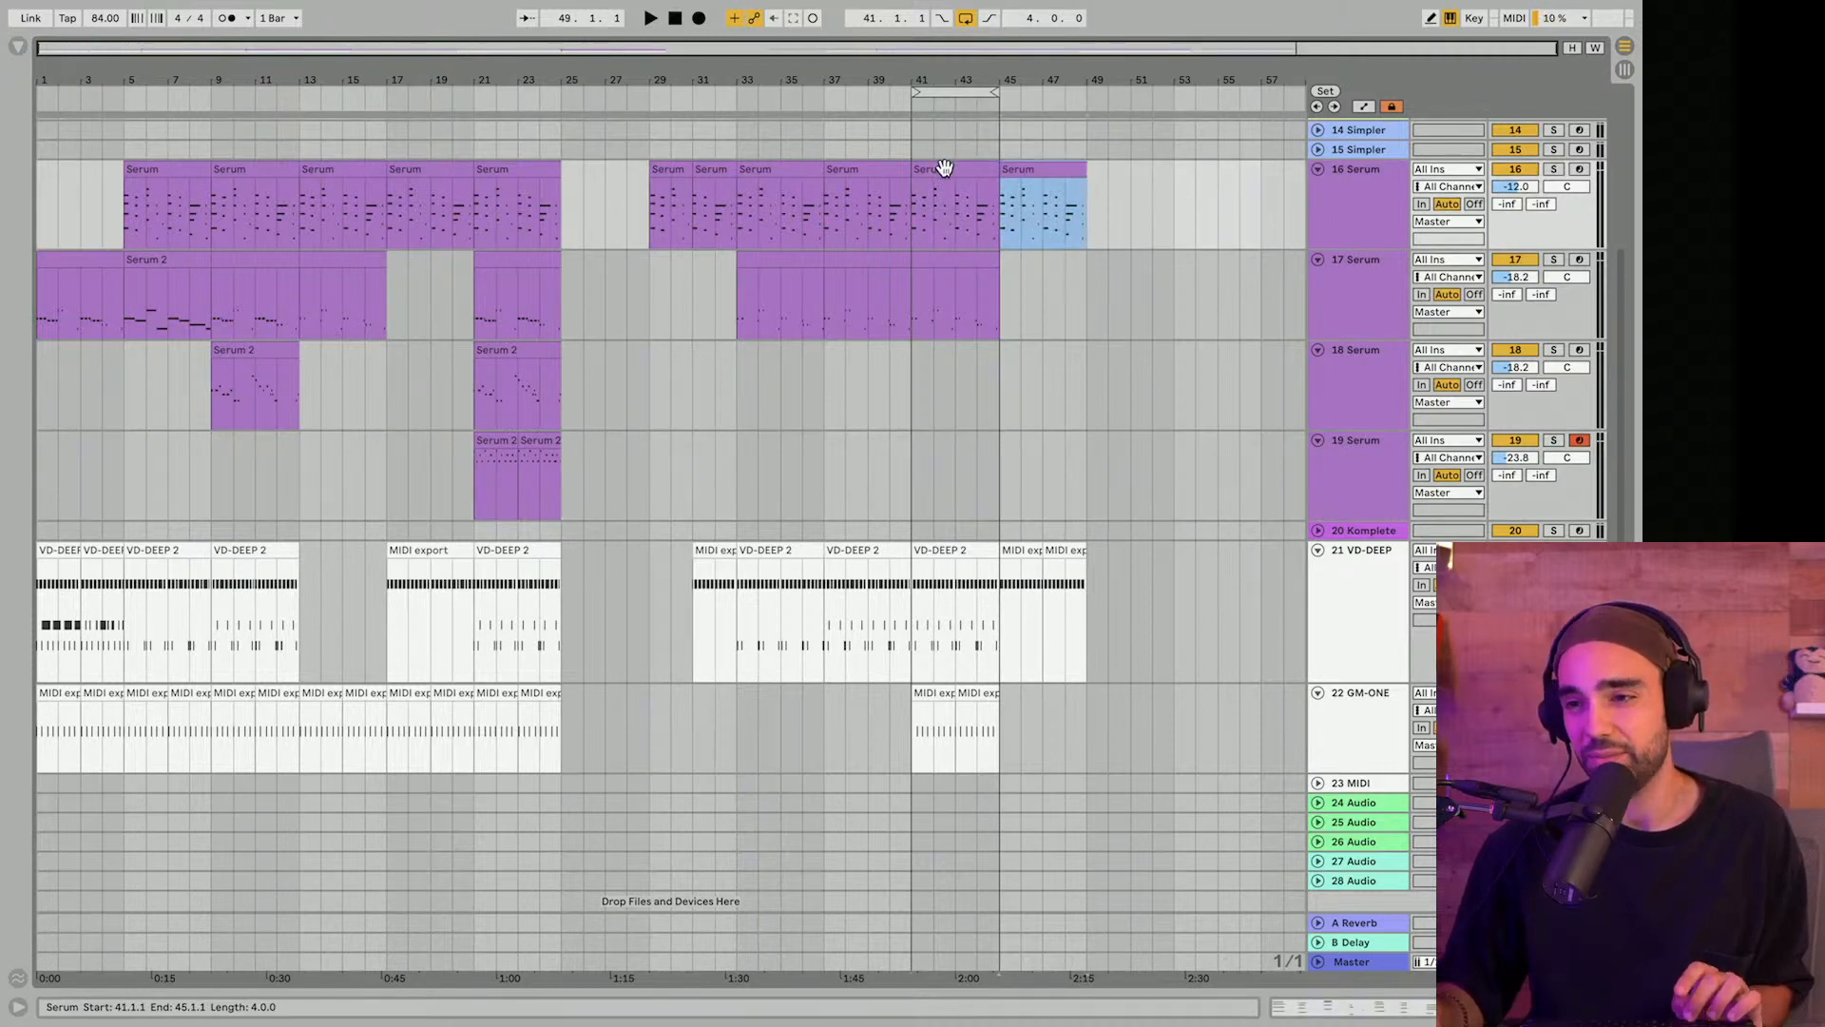
left_click(990, 211)
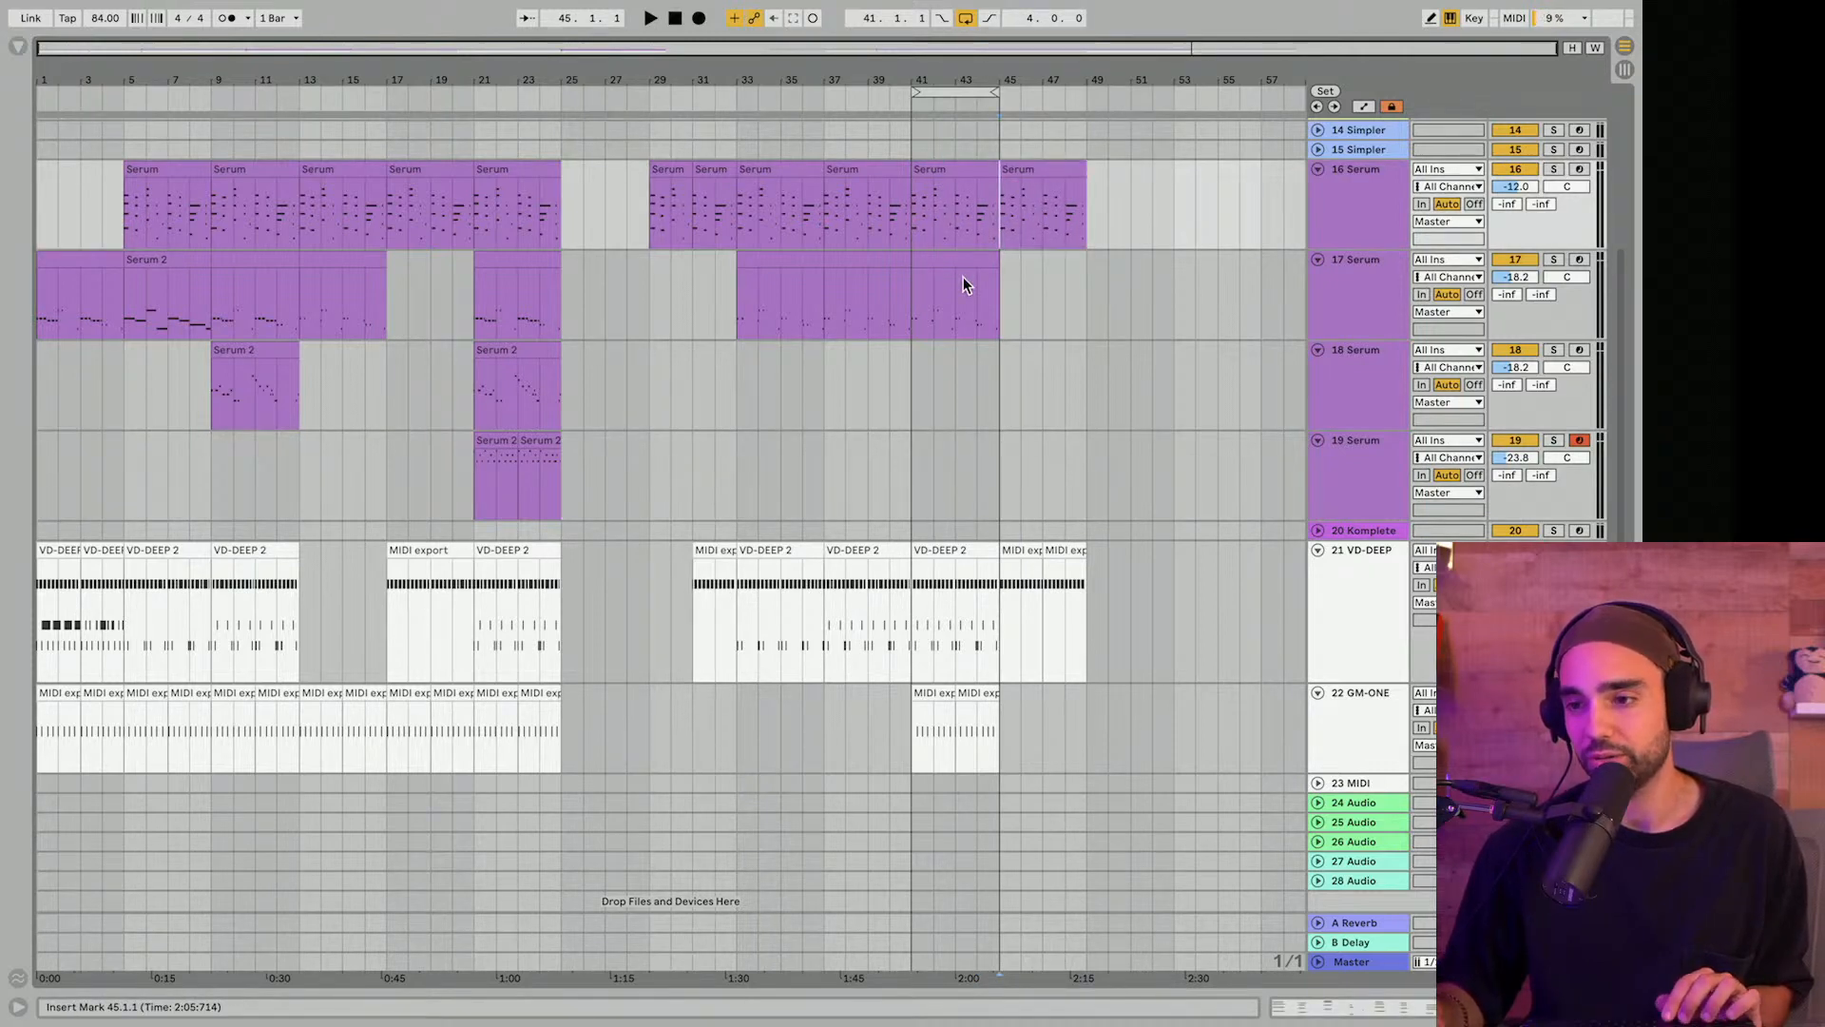
left_click(920, 212)
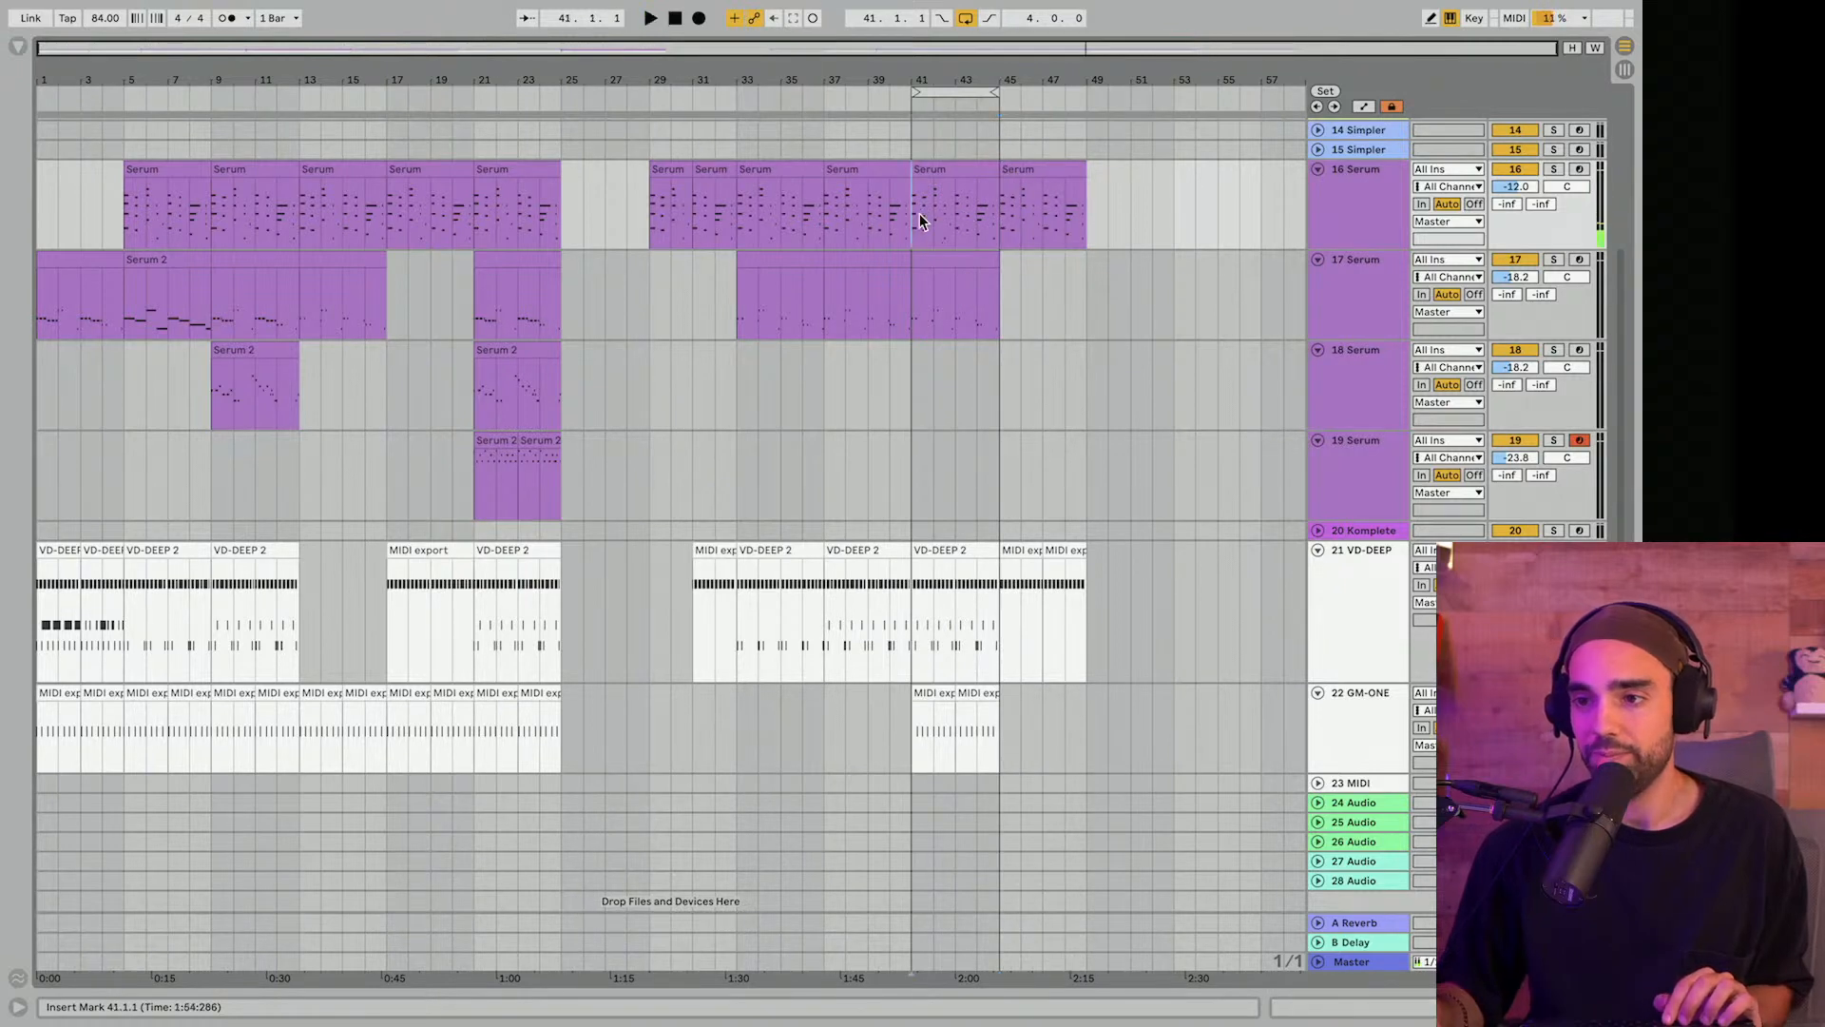
key("space")
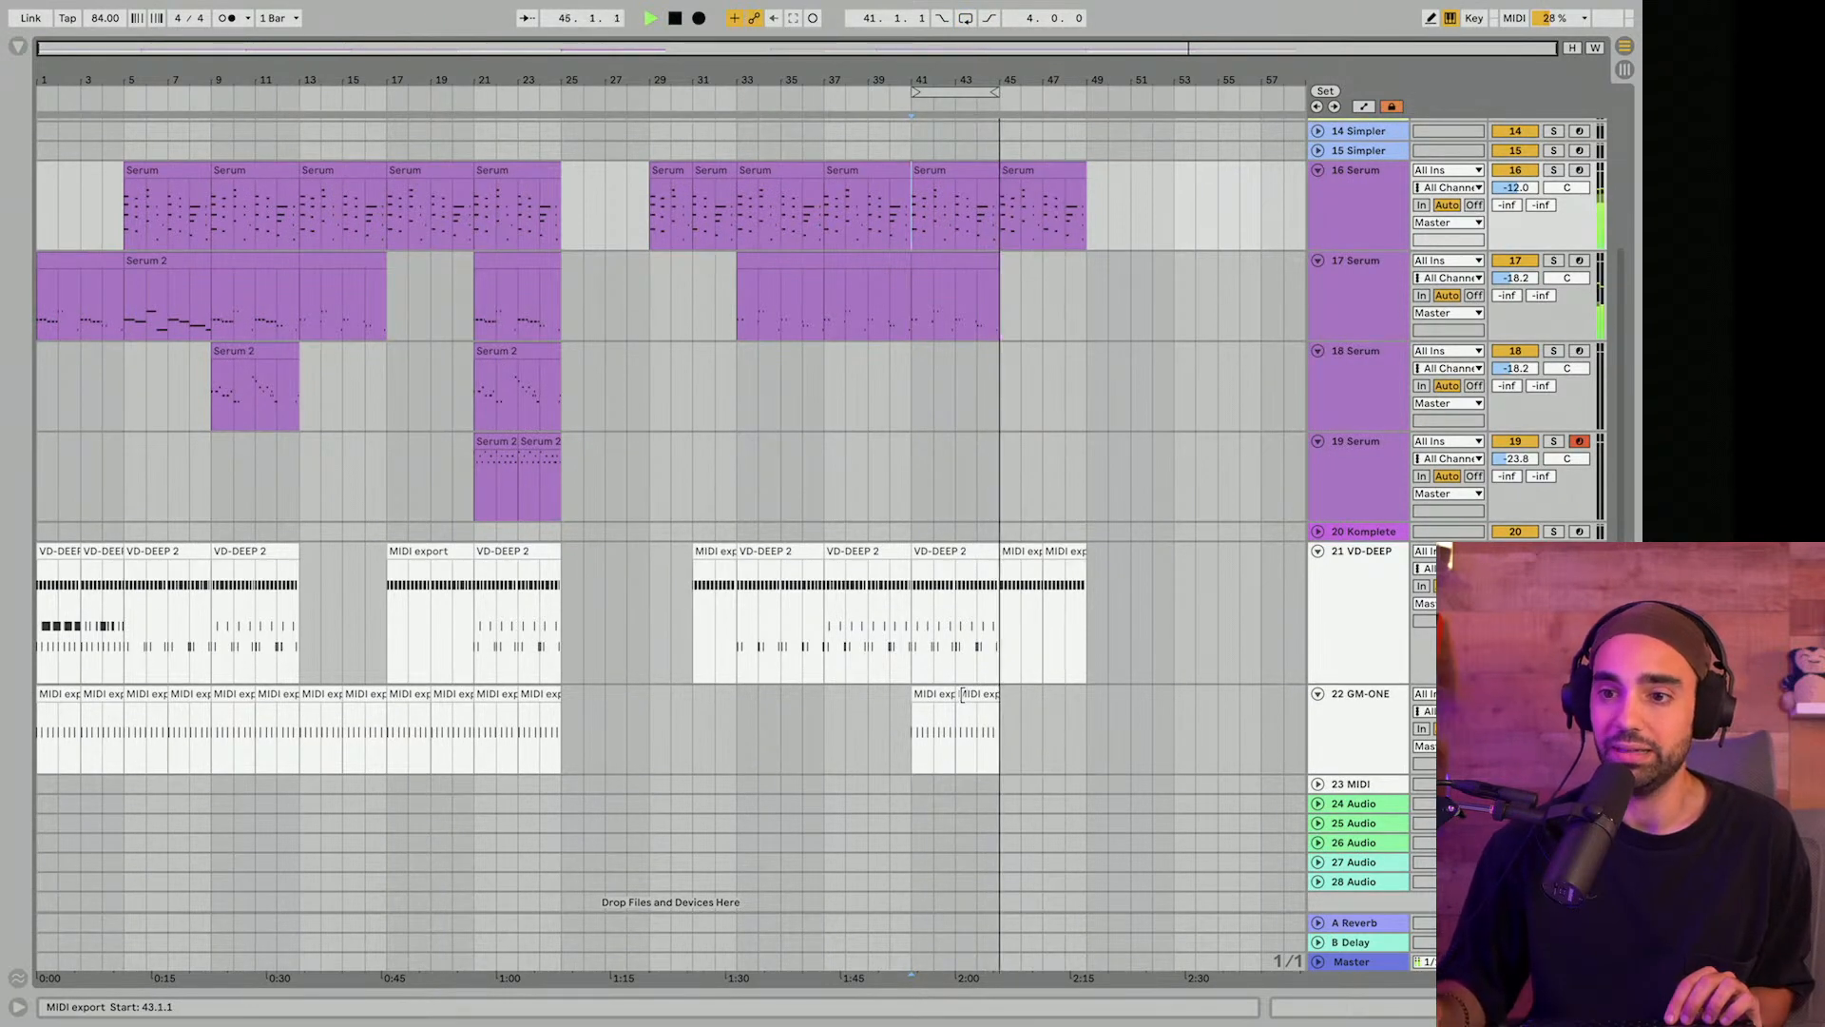
Move the track 17 Serum 2 clip from bar 5 to bar 49 and duplicate the bar 45 chord clip to bar 49.
left_click(157, 257)
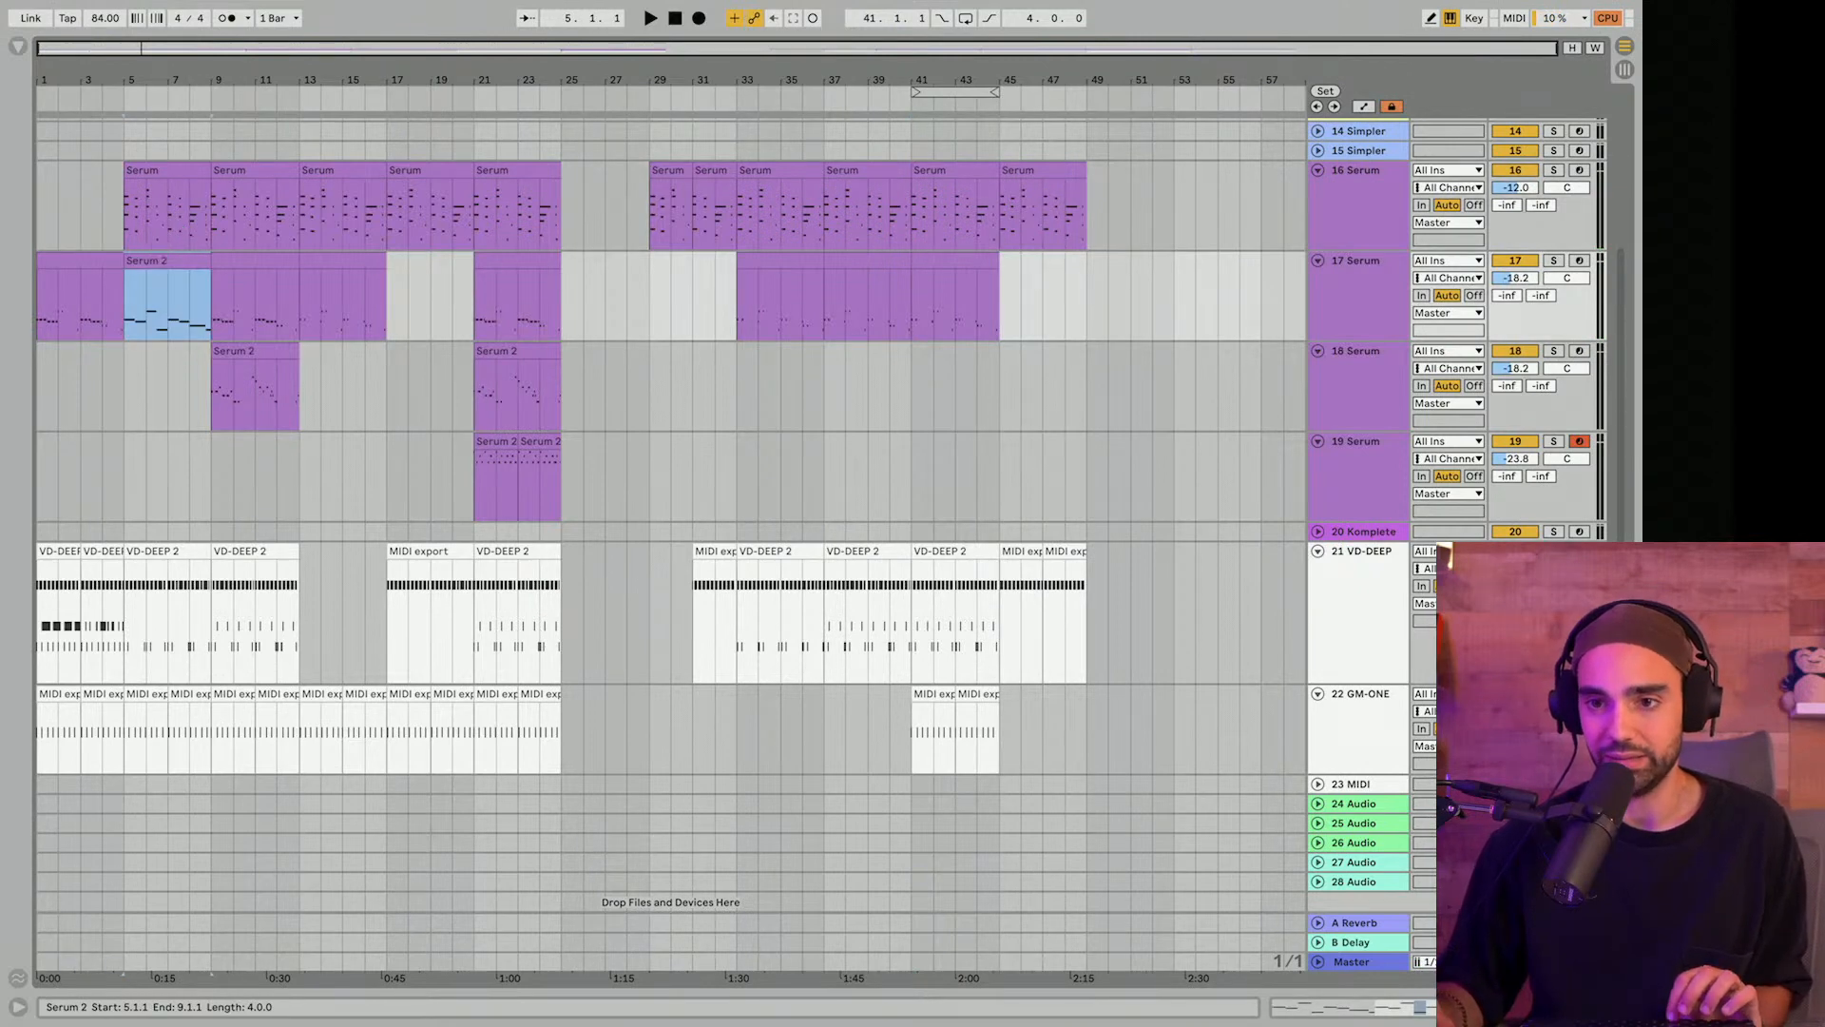
left_click_drag(155, 258, 1110, 326)
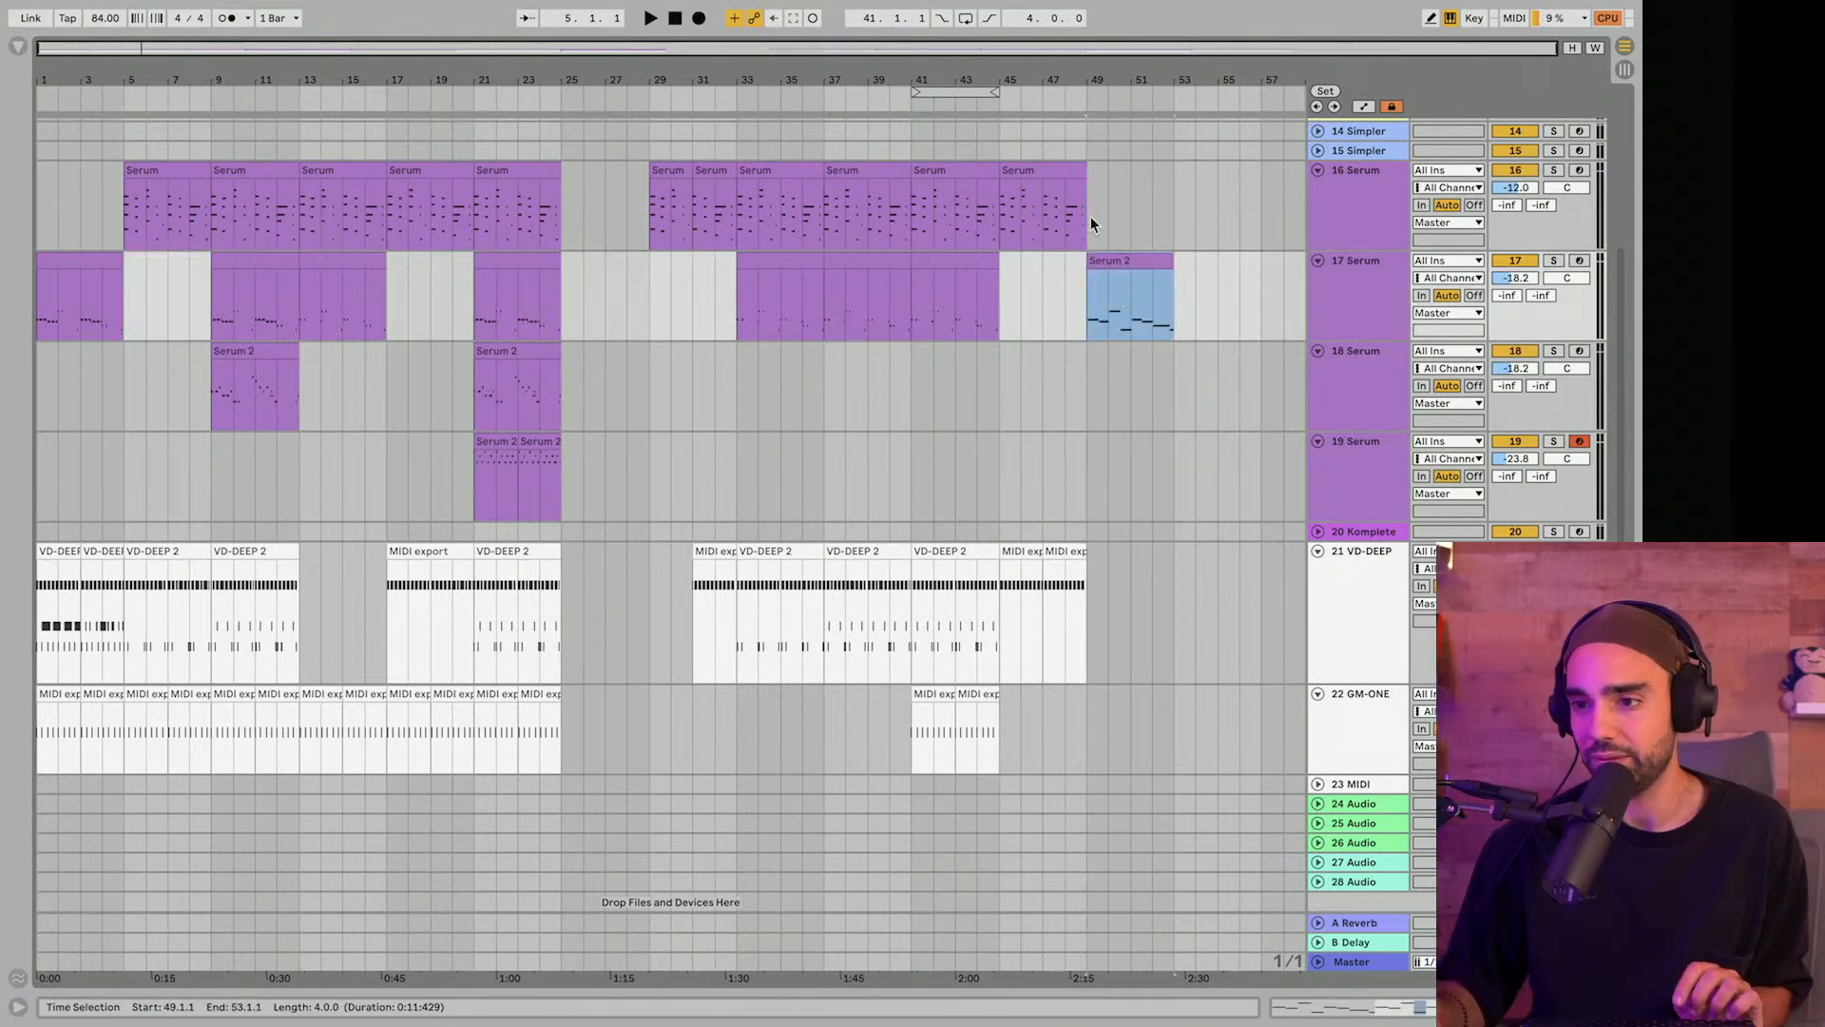
left_click(1070, 218)
key("ctrl+d")
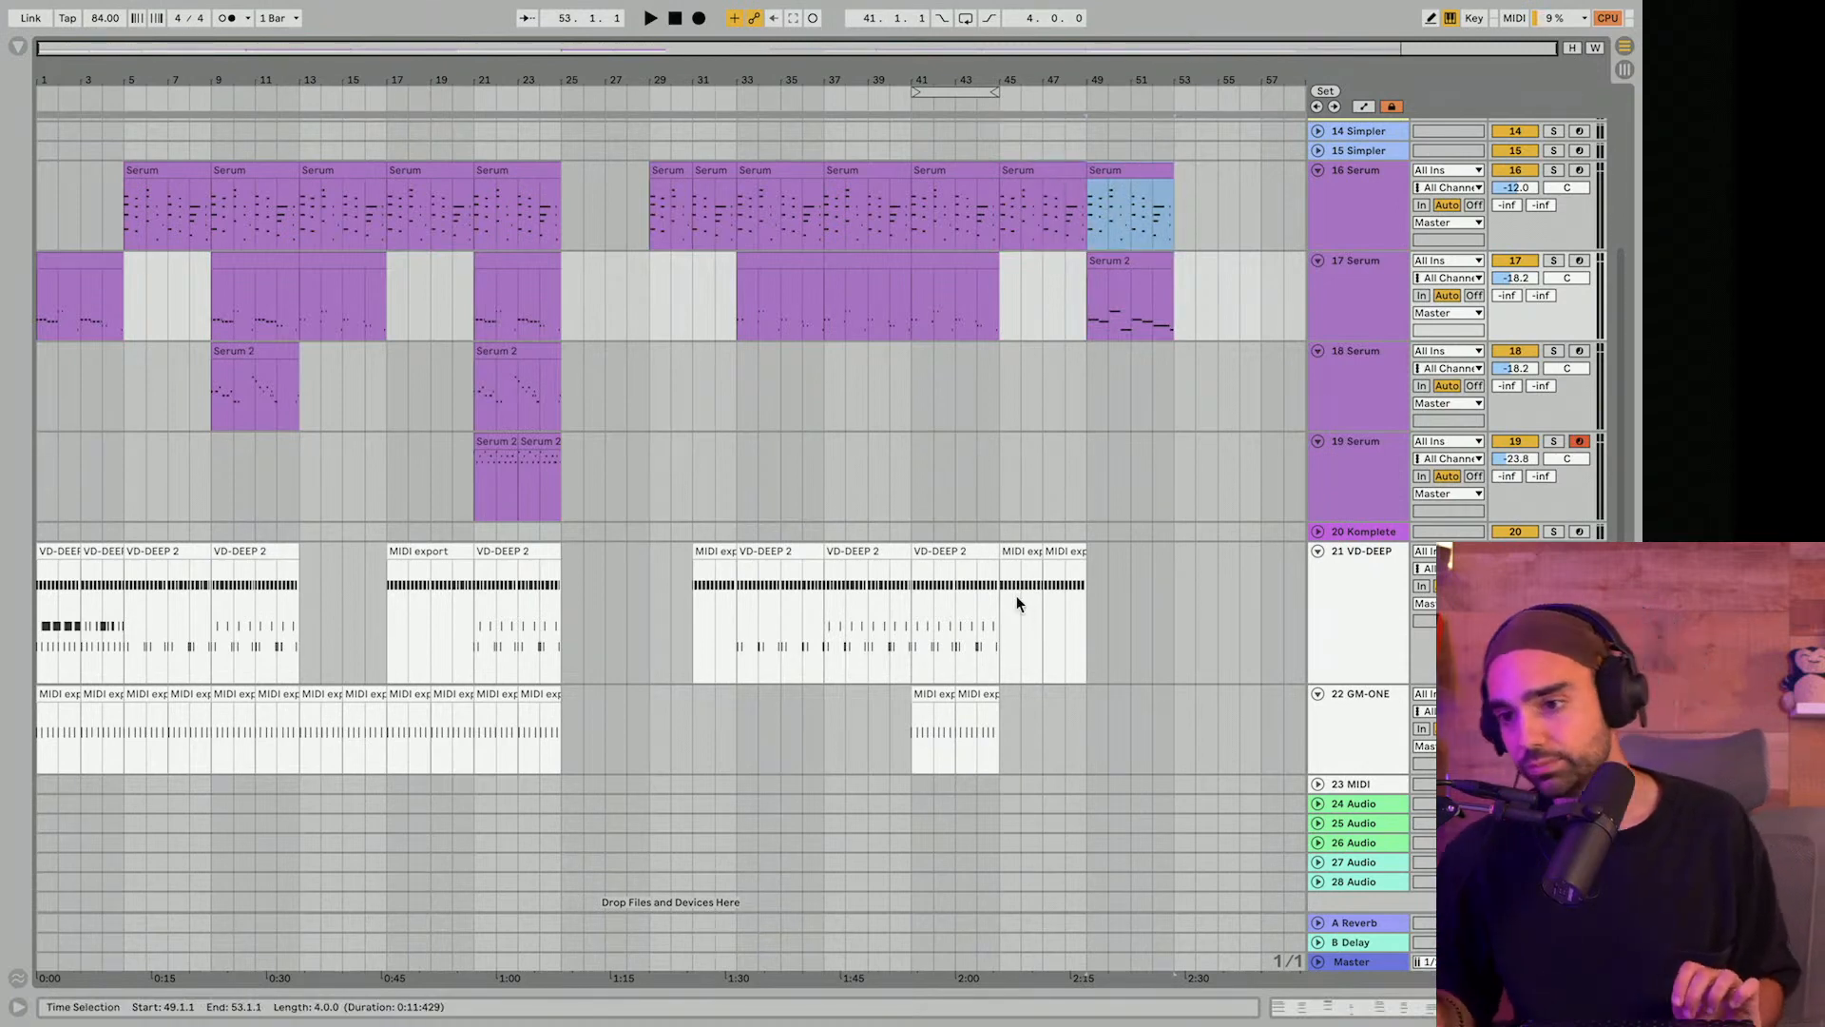
Copy the VD-DEEP 2 drum clip from bar 33 to bar 49.
left_click(1067, 549)
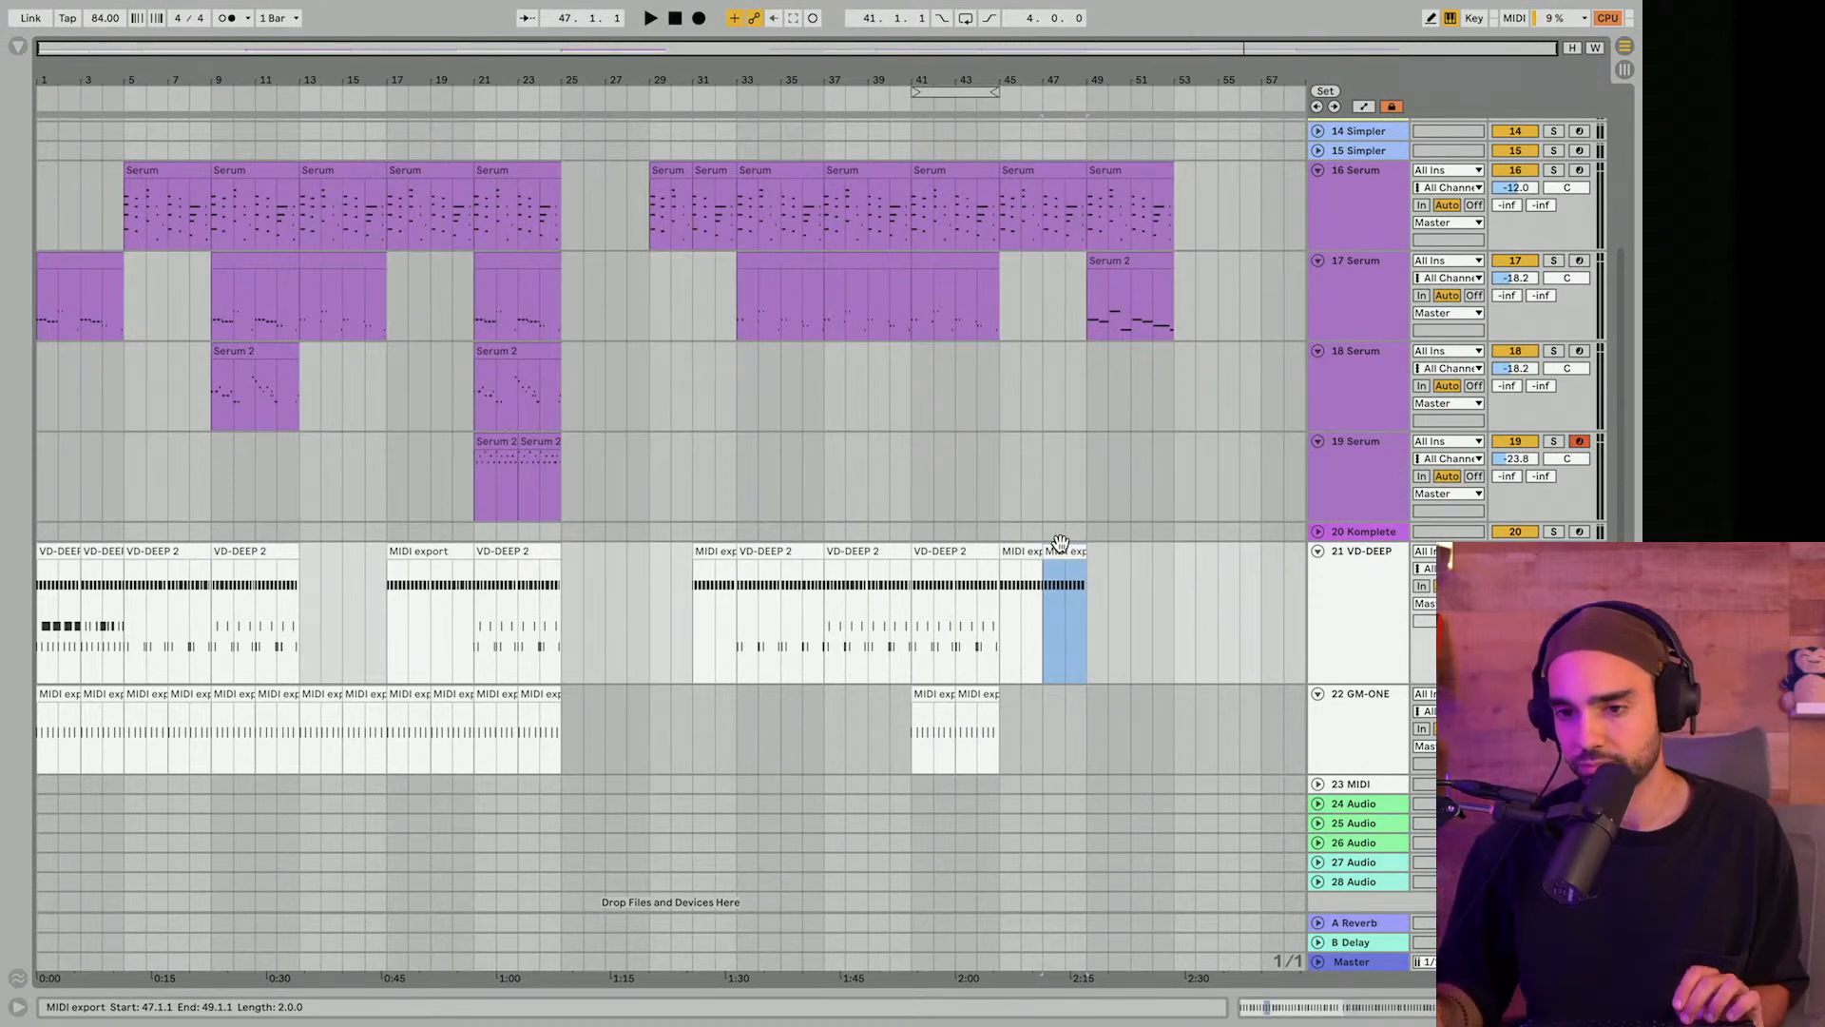
left_click(764, 551)
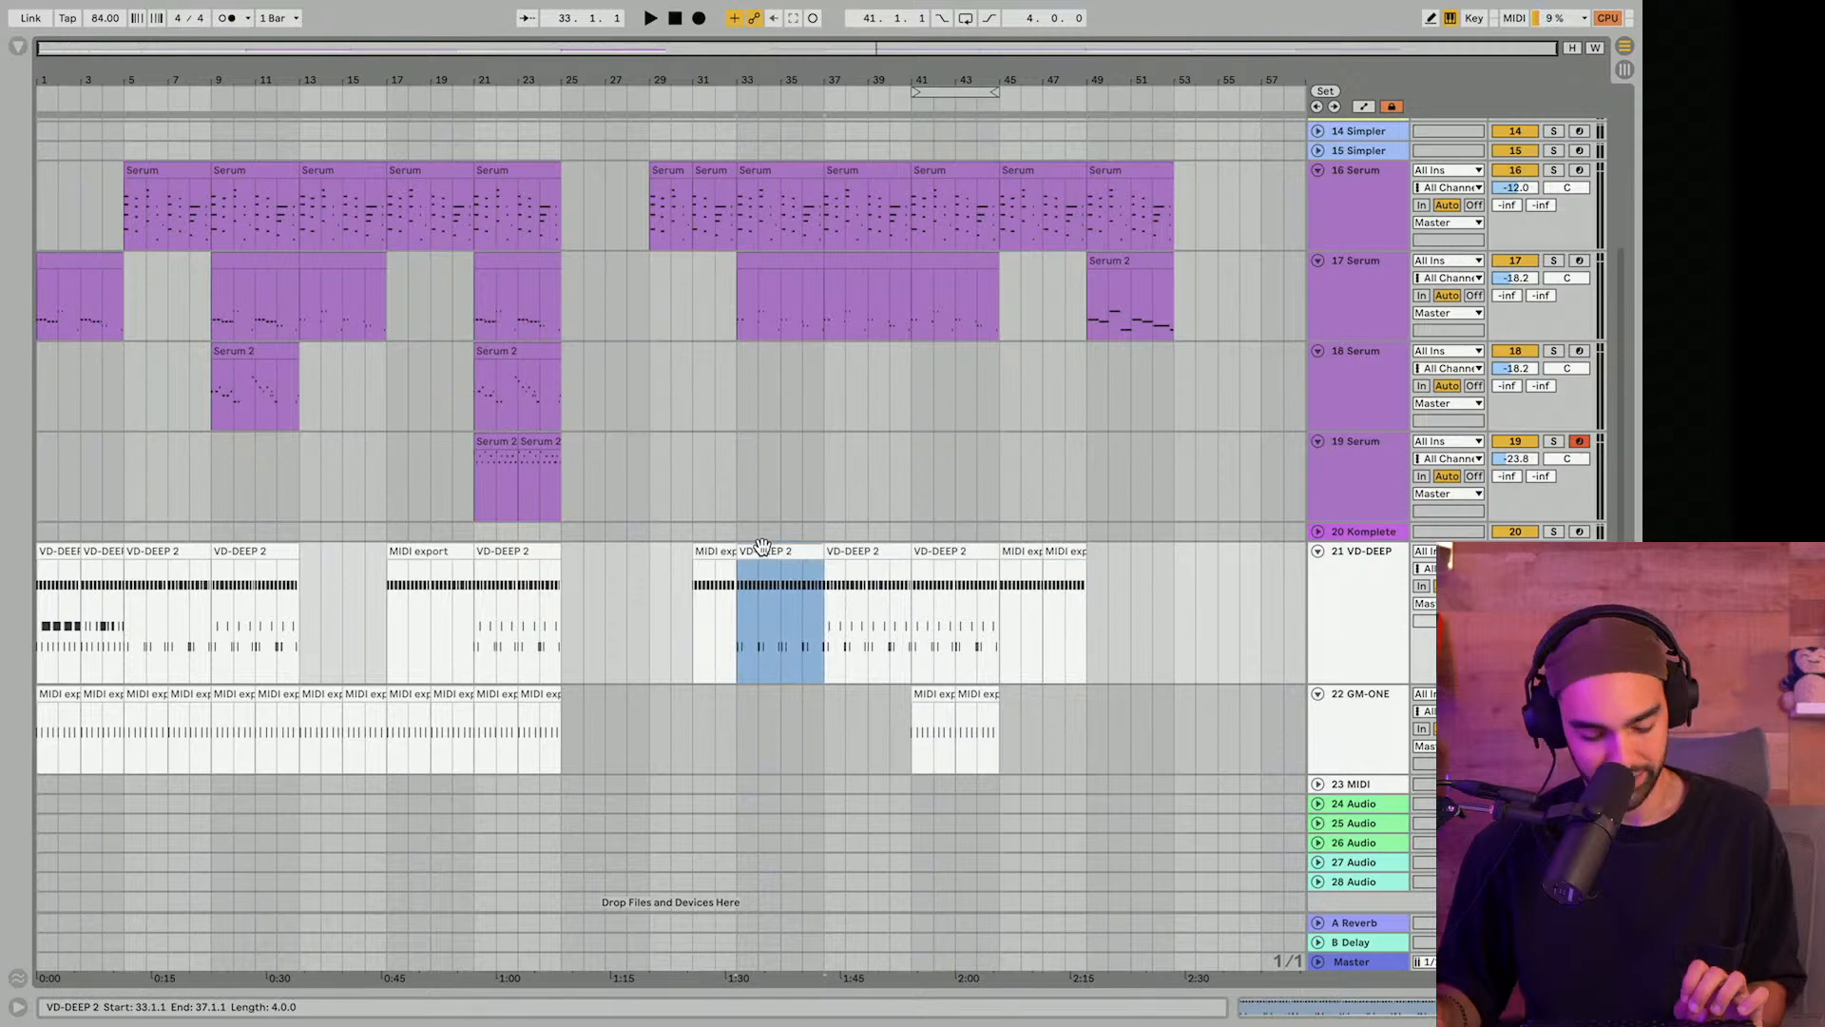
left_click(1094, 565)
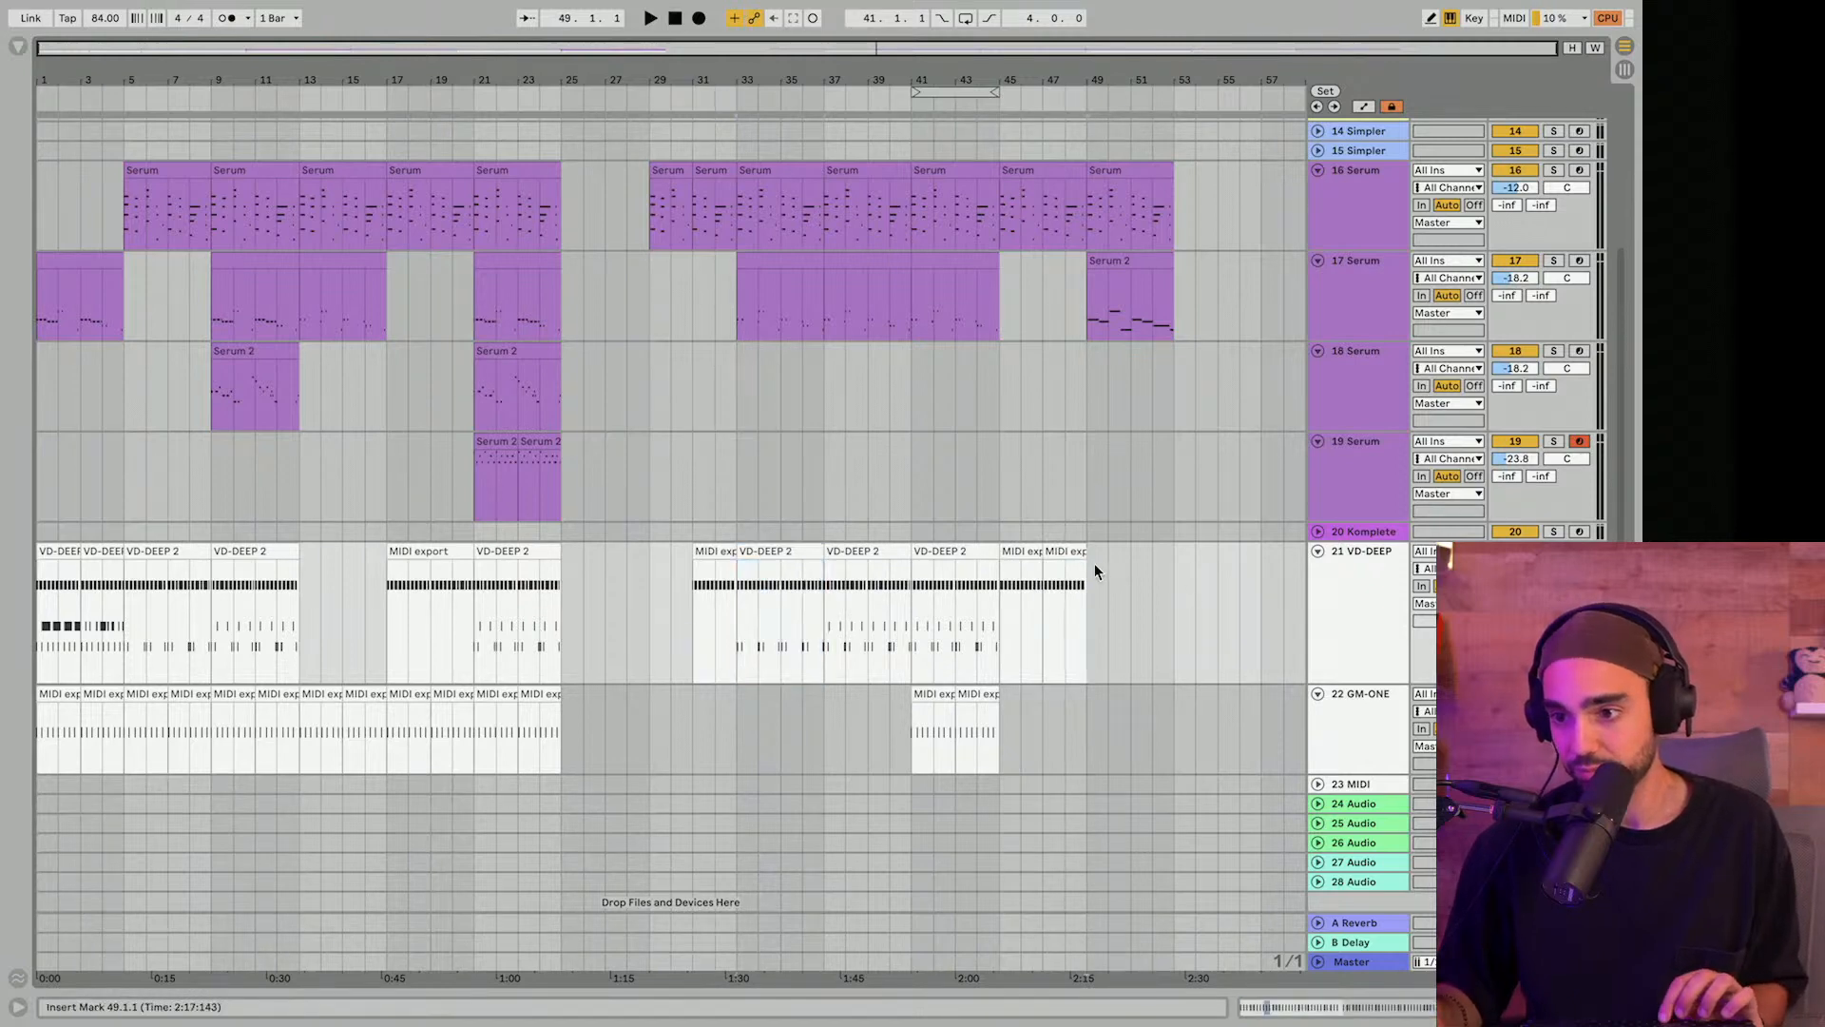
key("ctrl+v")
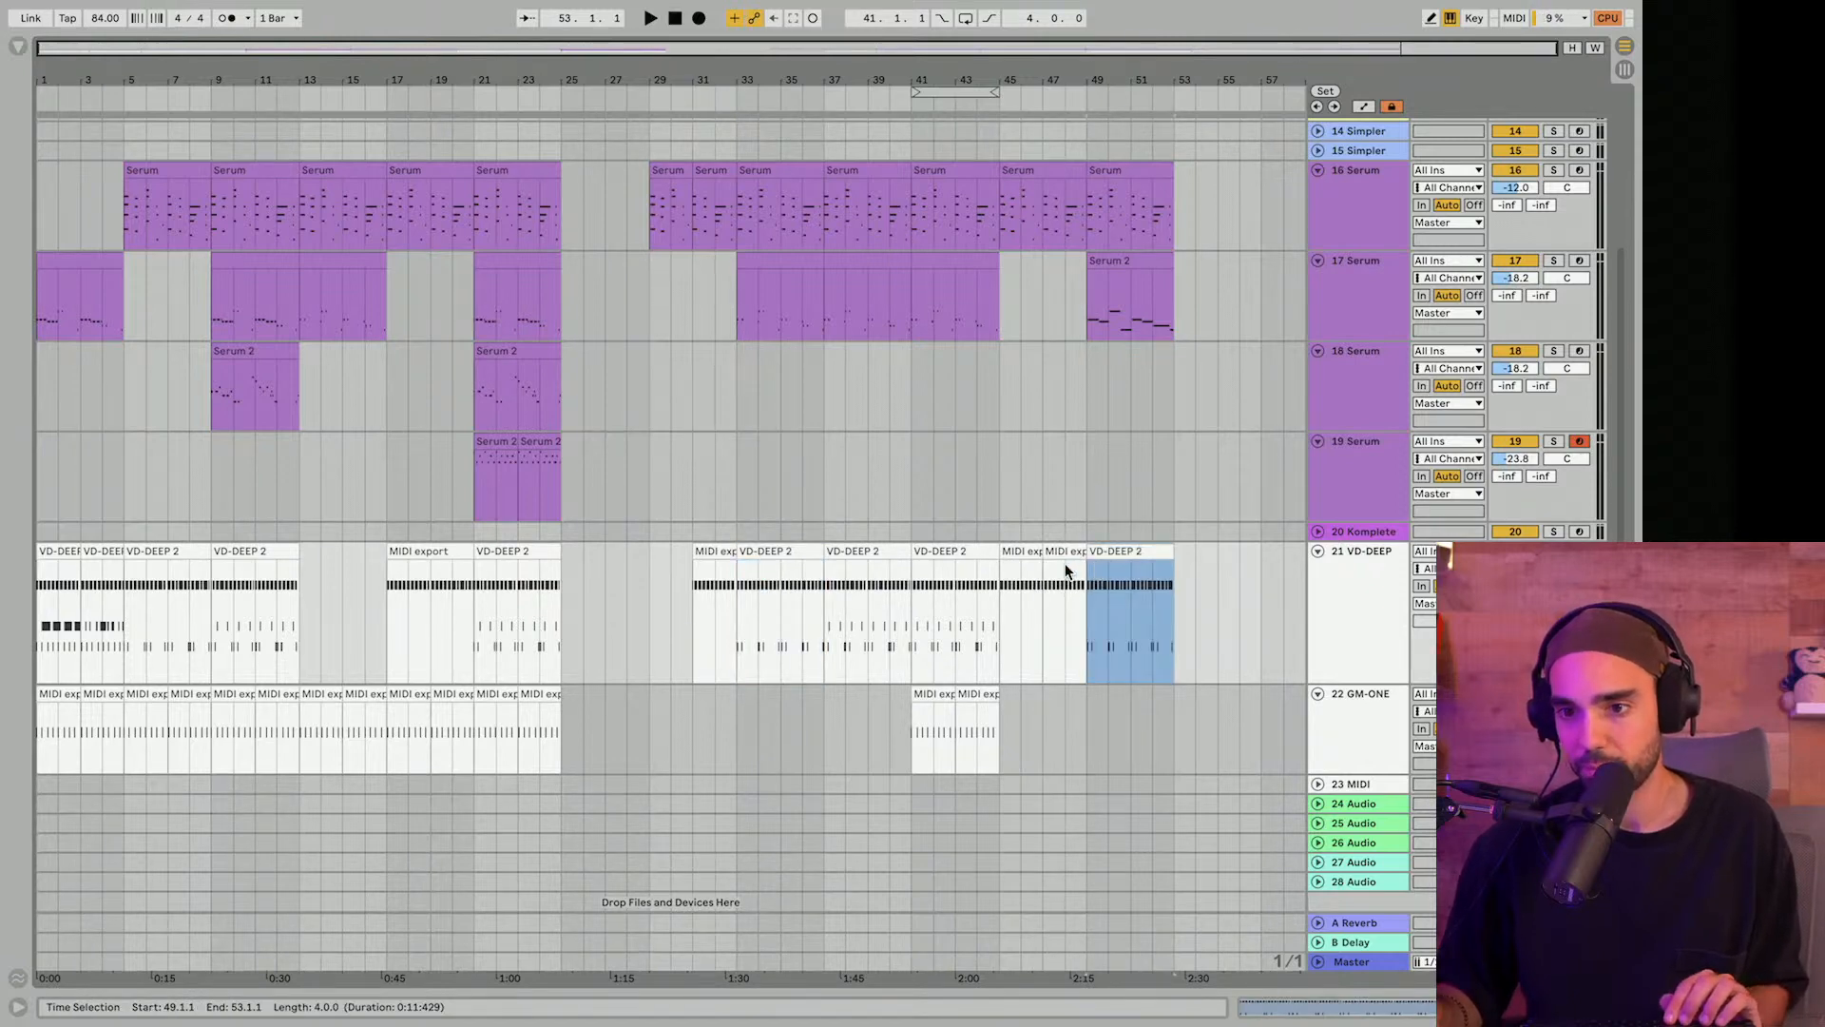
Copy the track 19 Serum 2 clip from bar 23 to bar 45 and duplicate it to bars 47, 49 and 51.
left_click(503, 444)
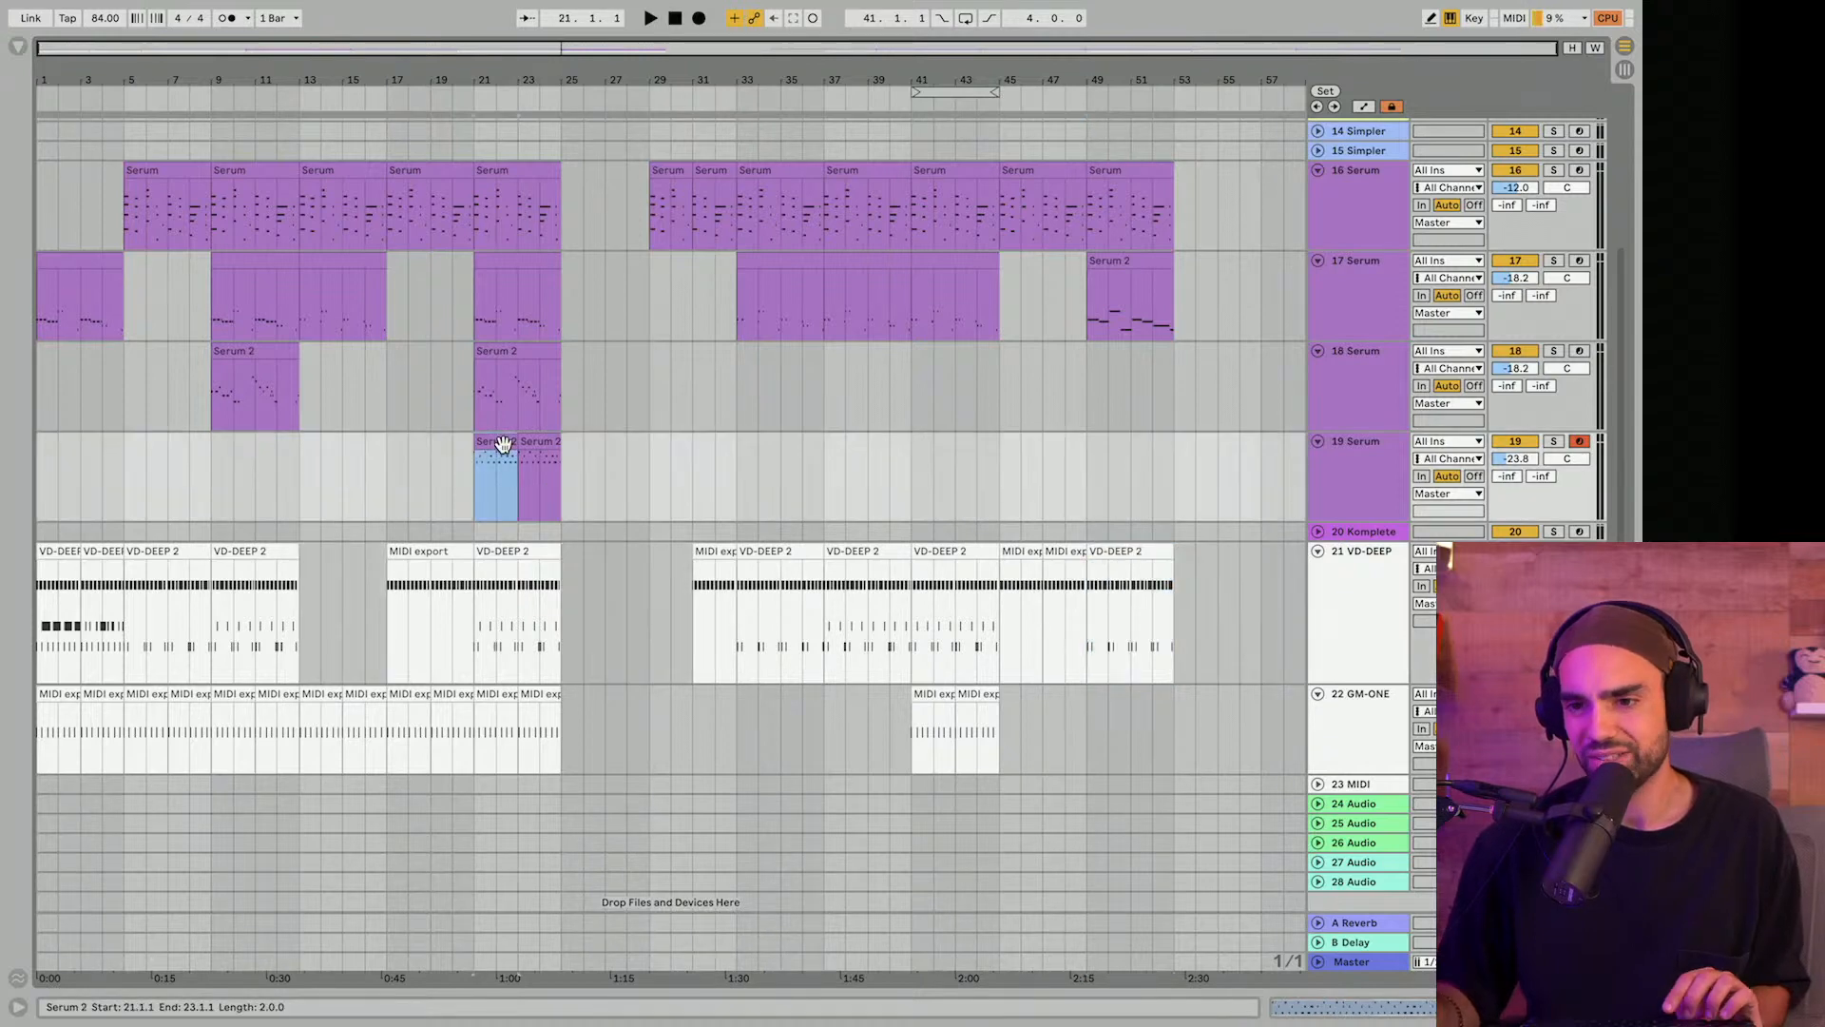
left_click(532, 444)
key("ctrl+d")
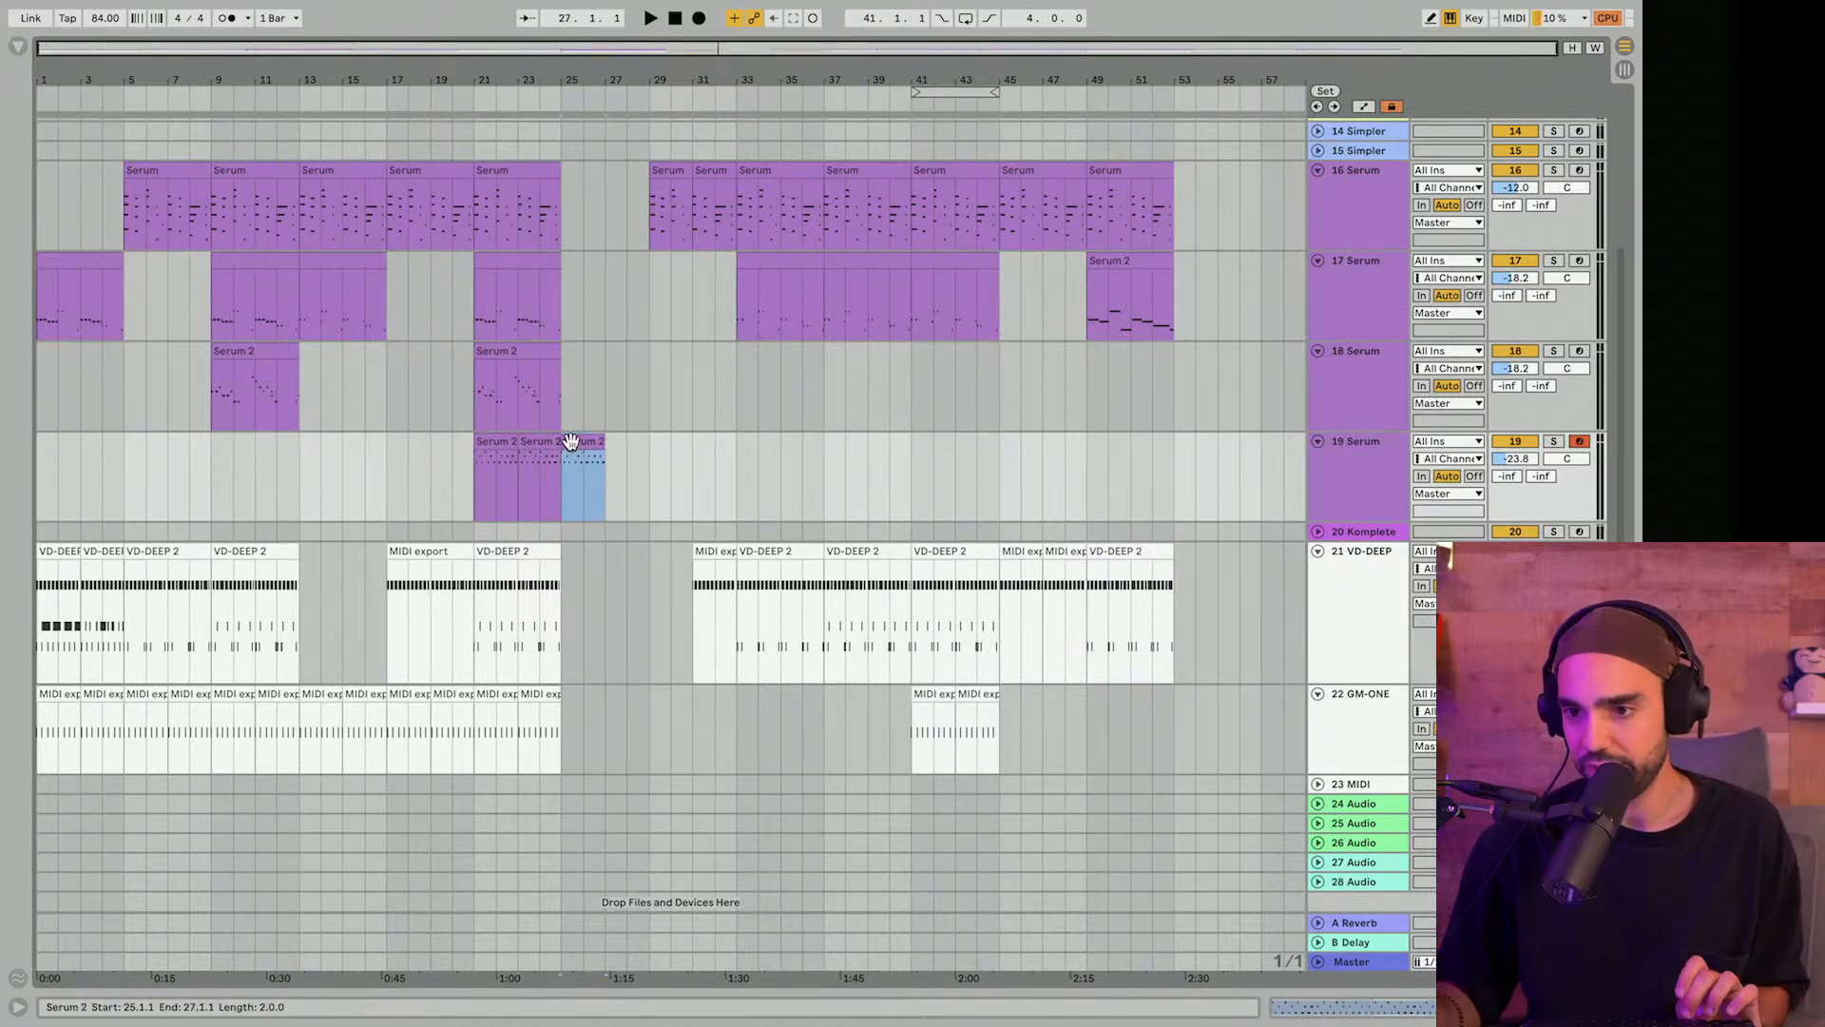
left_click_drag(586, 444, 1029, 476)
key("ctrl+d")
key("ctrl+d")
key("ctrl+d")
Start playback from bar 44 and duplicate the GM-ONE clip at bar 43 to bars 45, 47, 49 and 51.
left_click(989, 474)
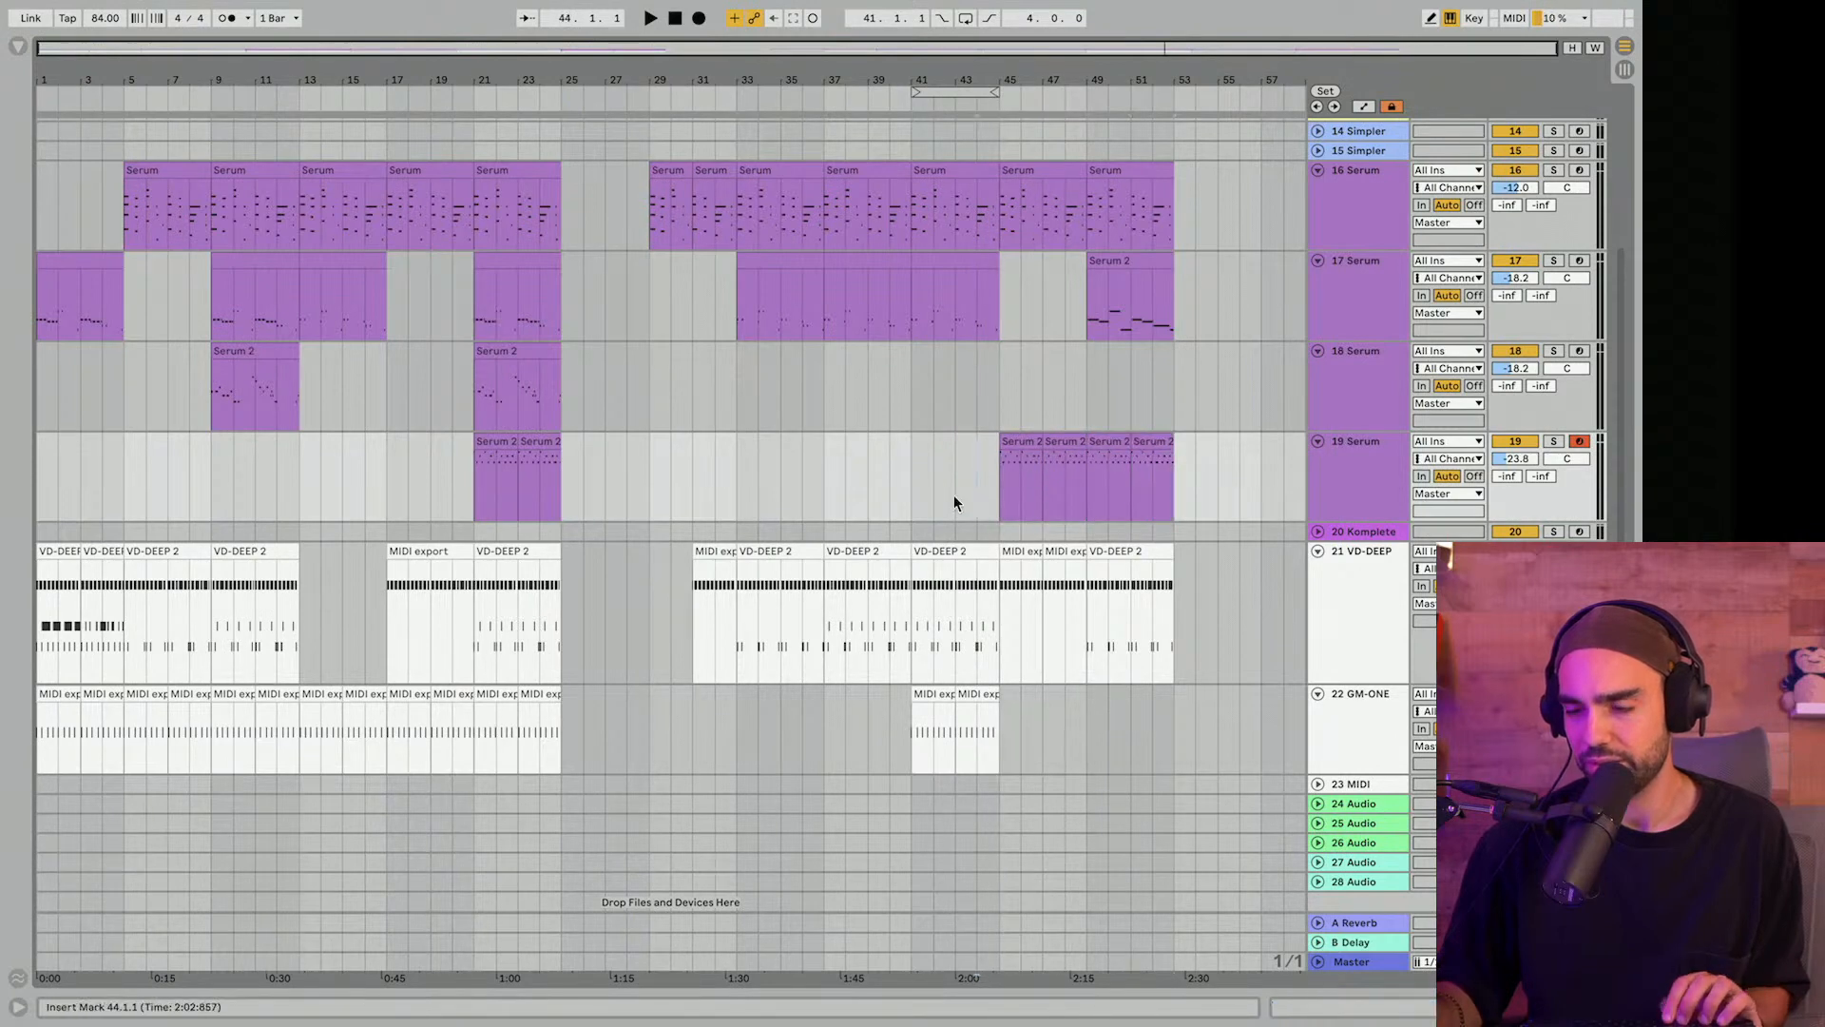
key("space")
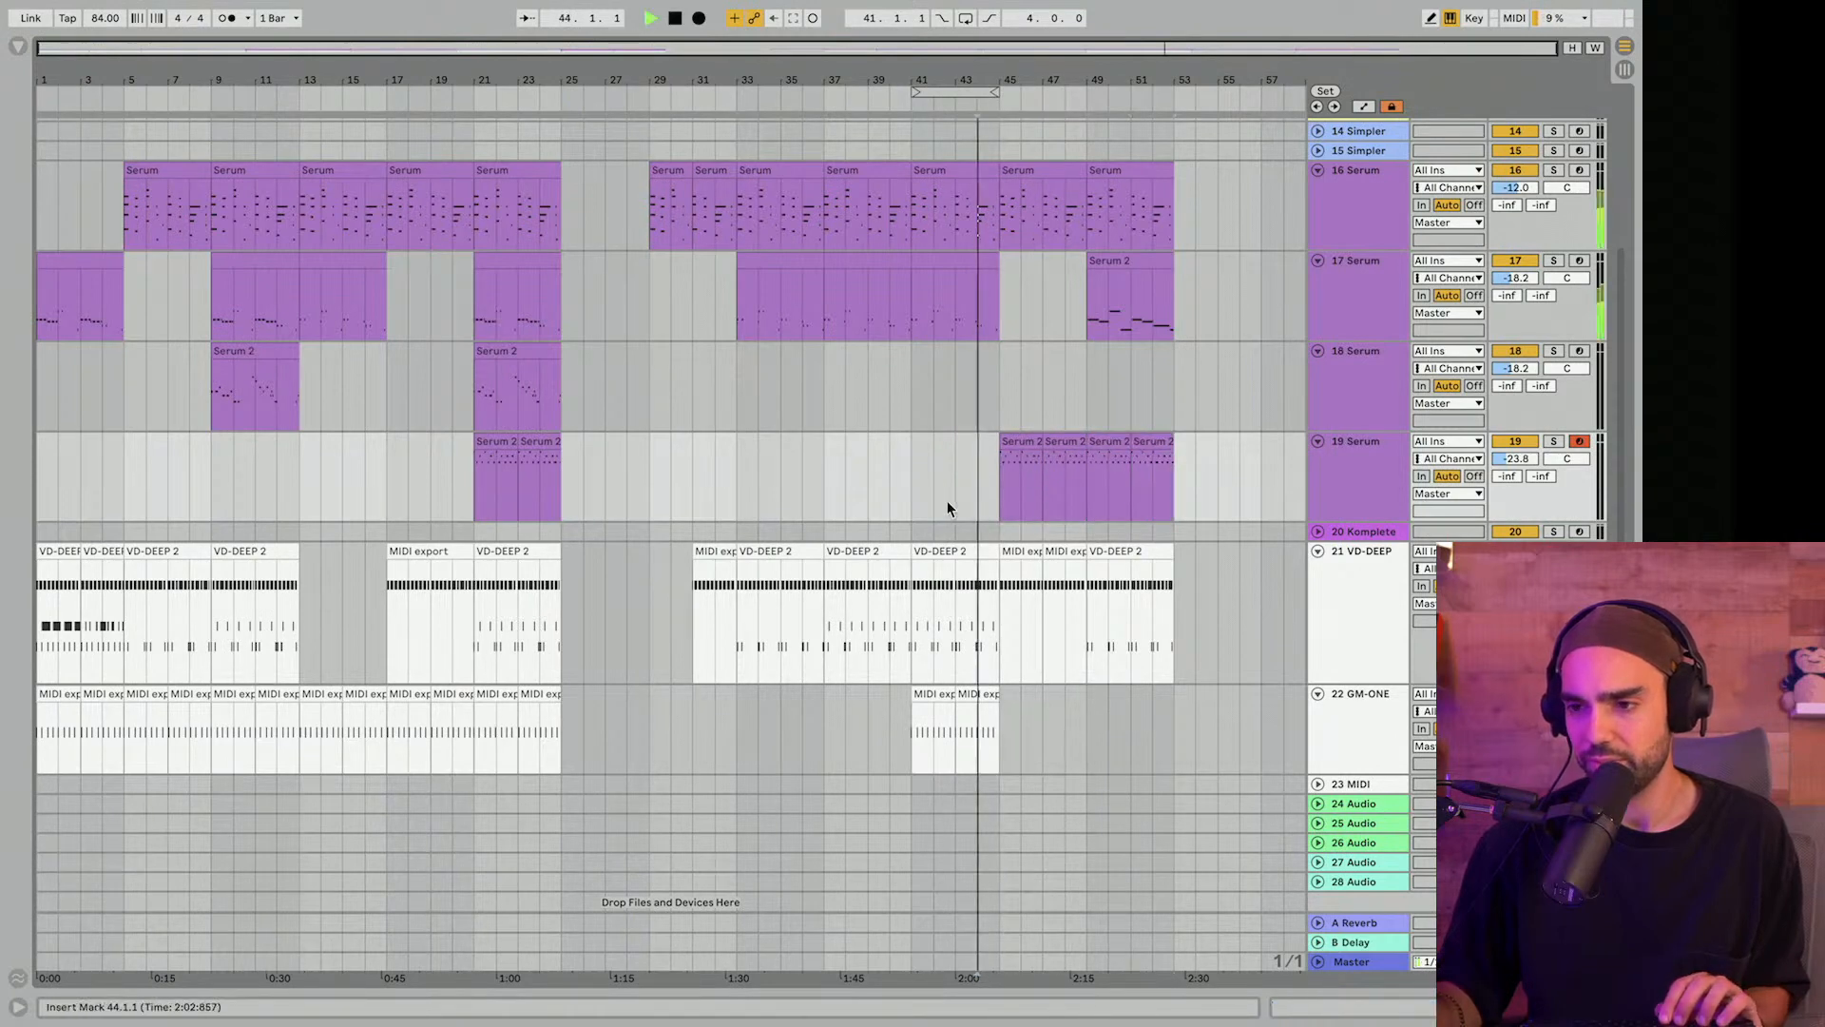
left_click(968, 695)
key("ctrl+d")
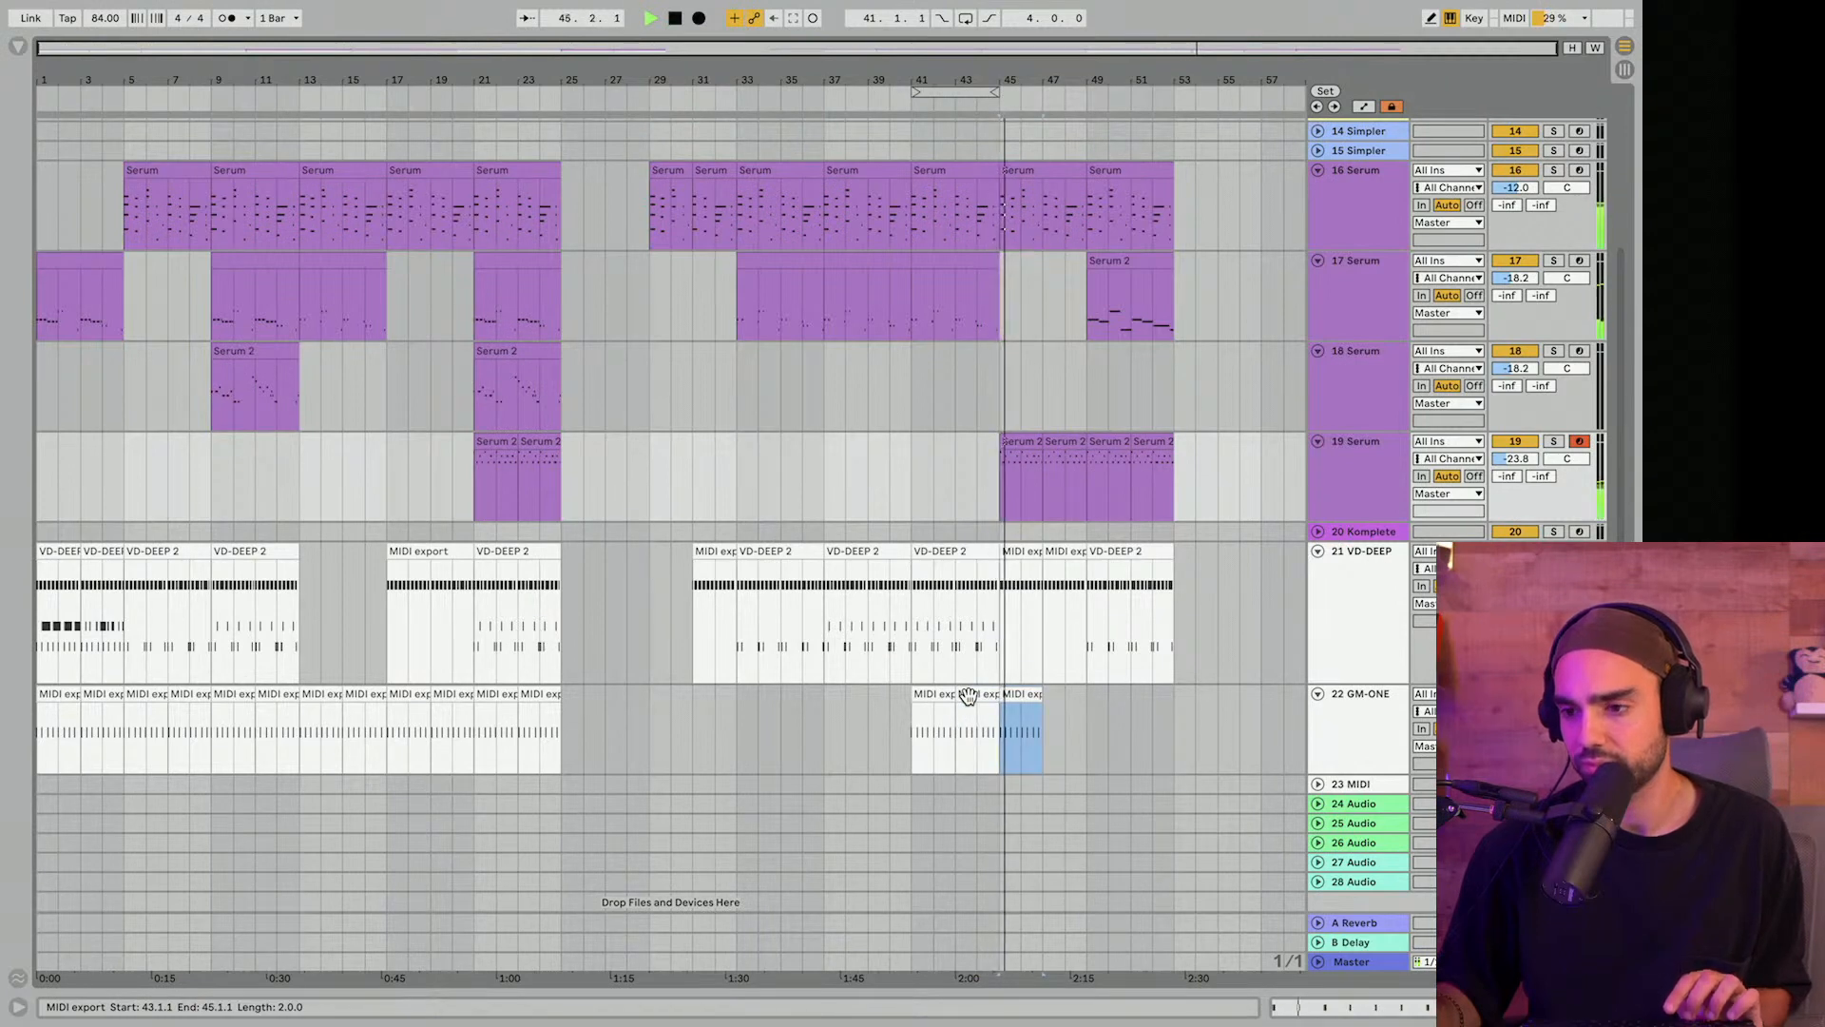
key("ctrl+d")
key("ctrl+d")
key("ctrl+d")
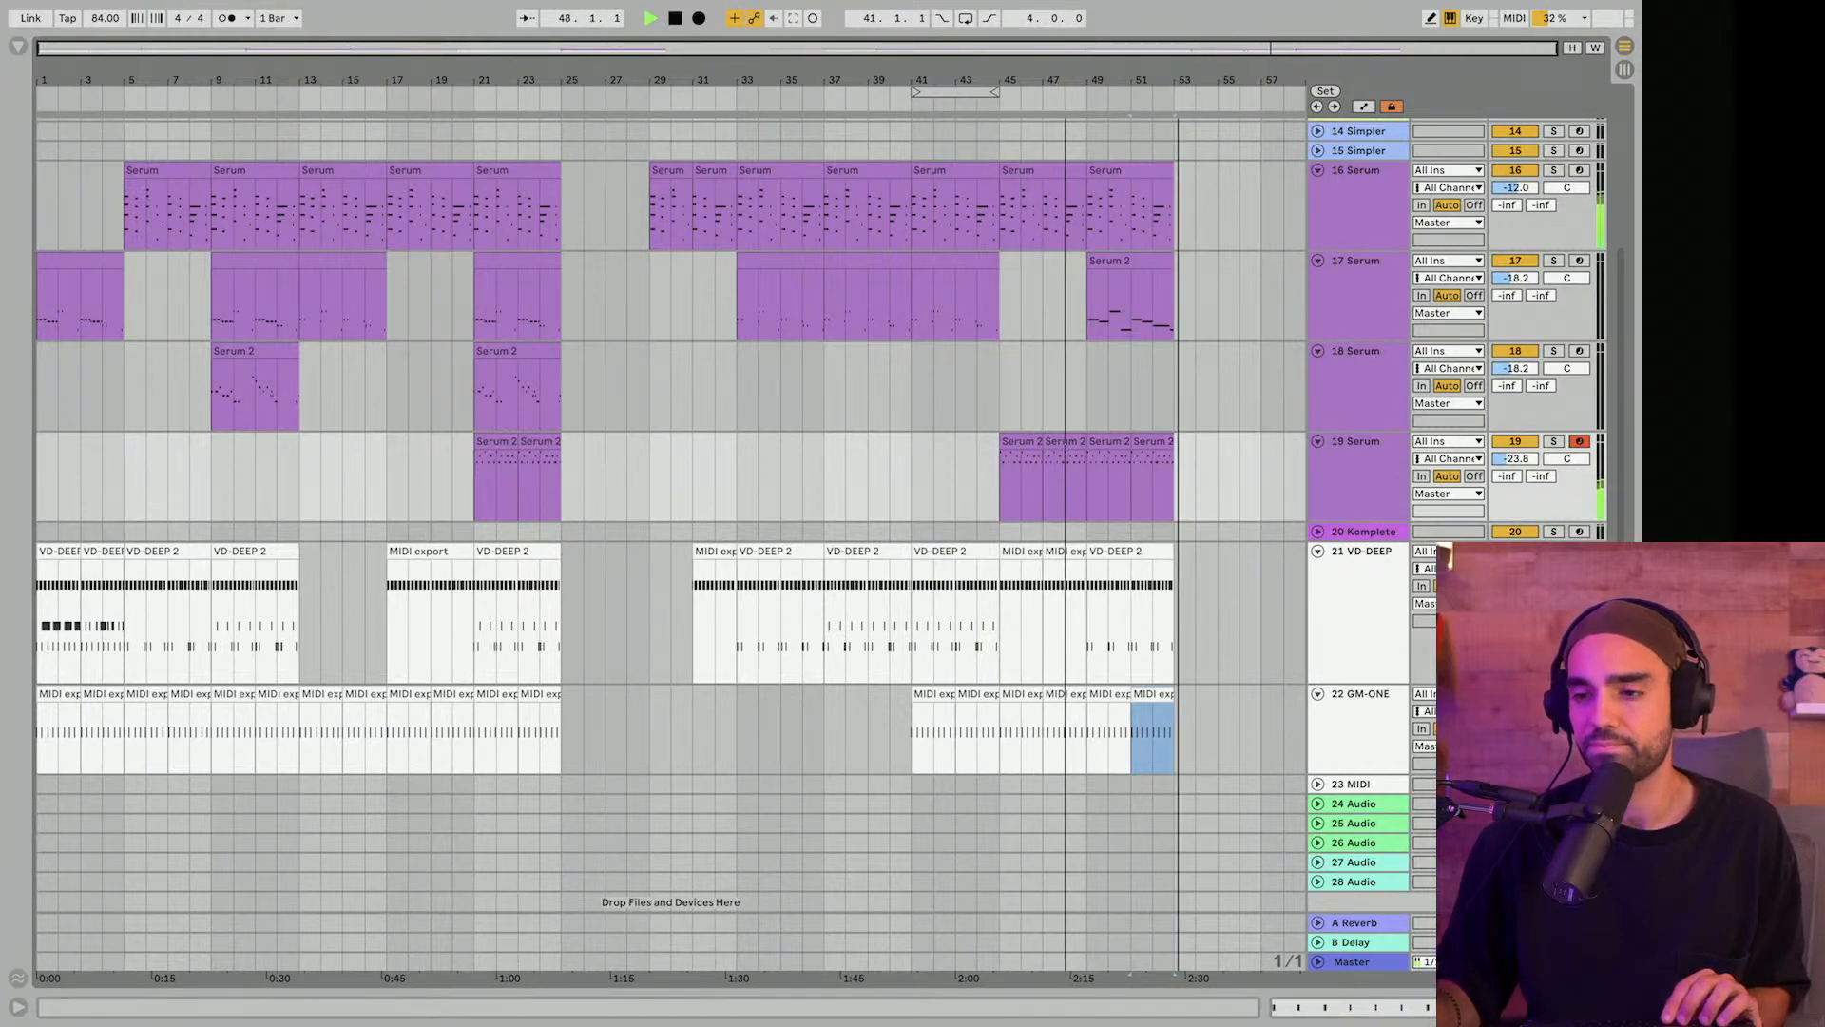
Move the loop to bars 49 through 52, listen to that section, and stop playback.
left_click_drag(963, 90, 1139, 81)
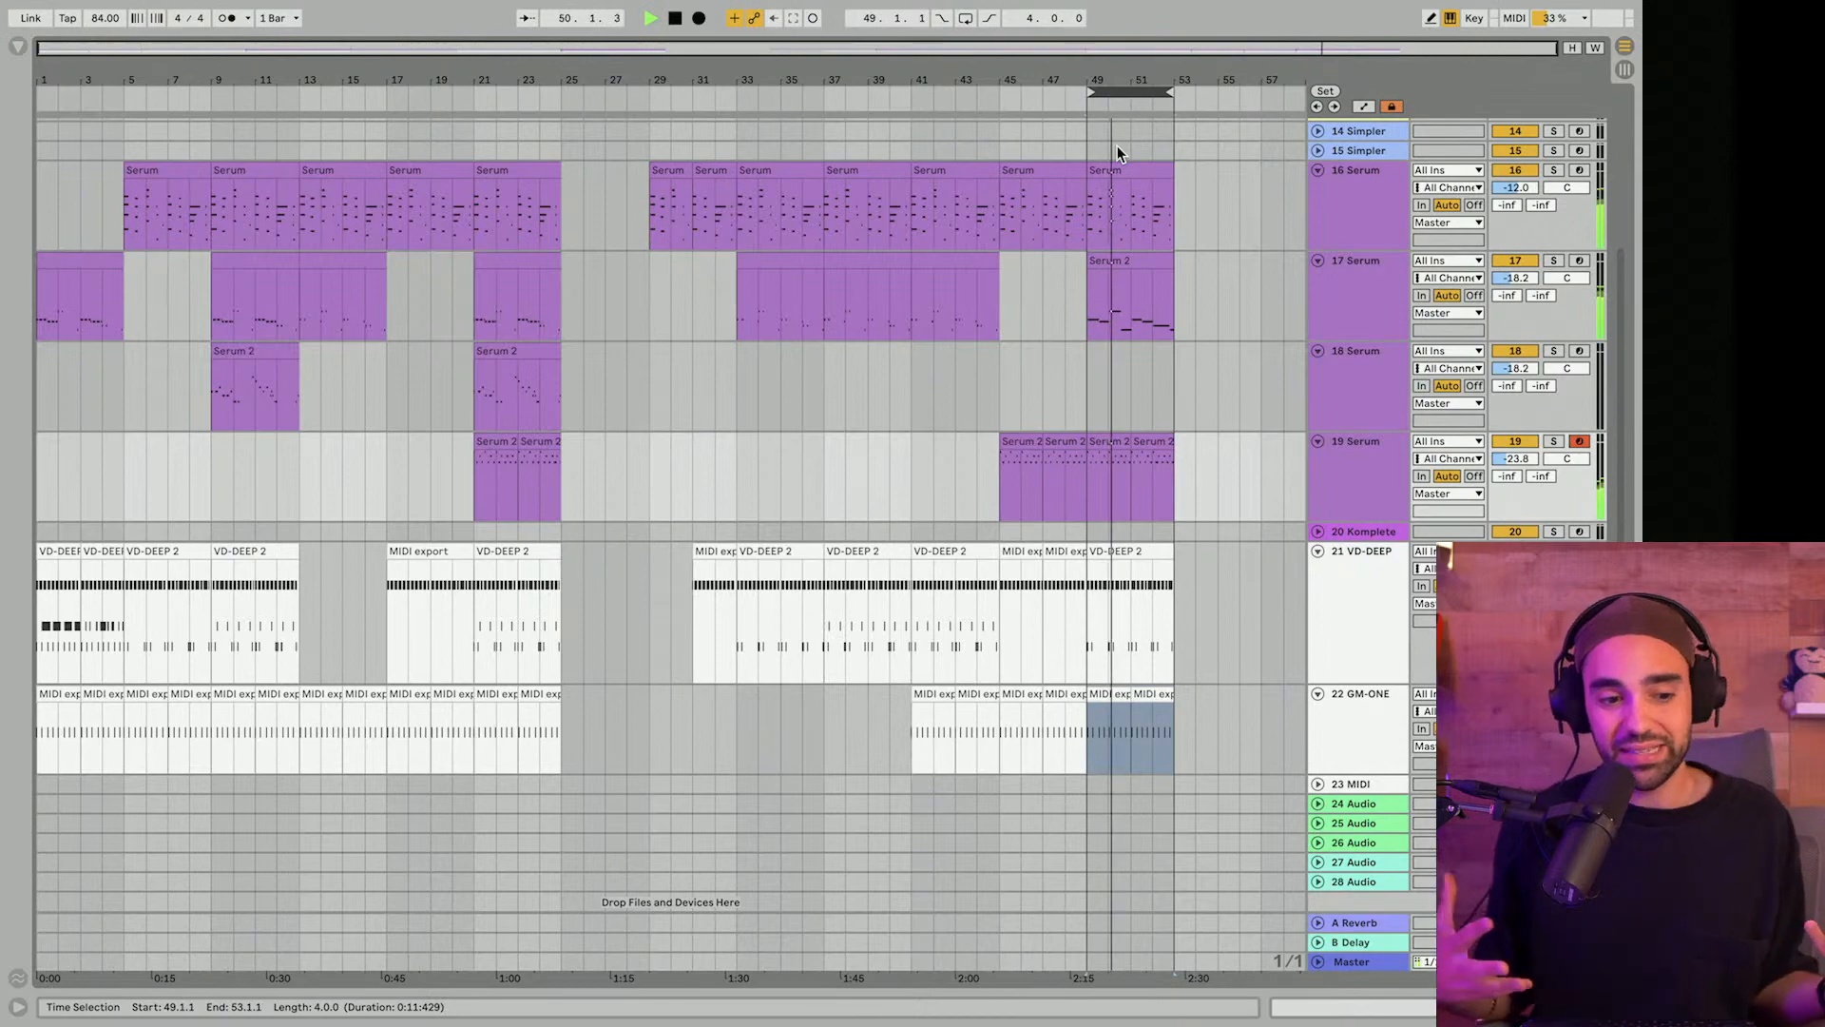
left_click_drag(1144, 79, 1088, 93)
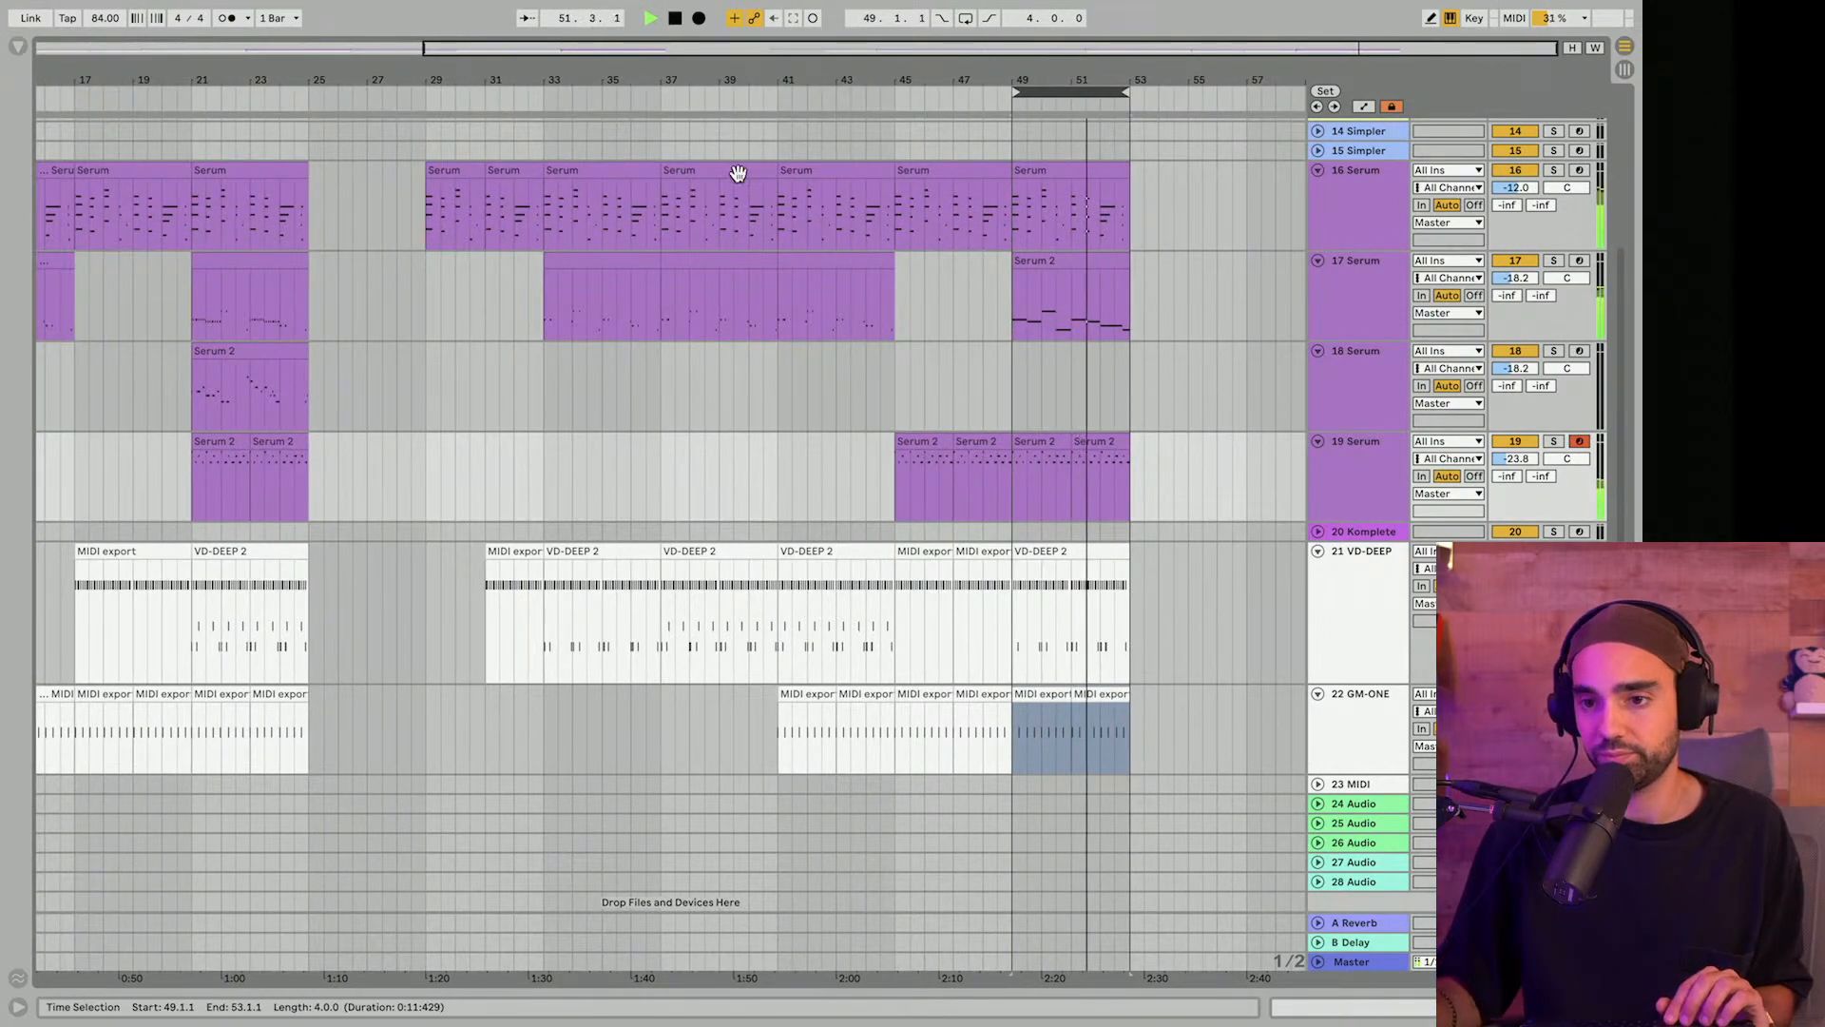
left_click(259, 256)
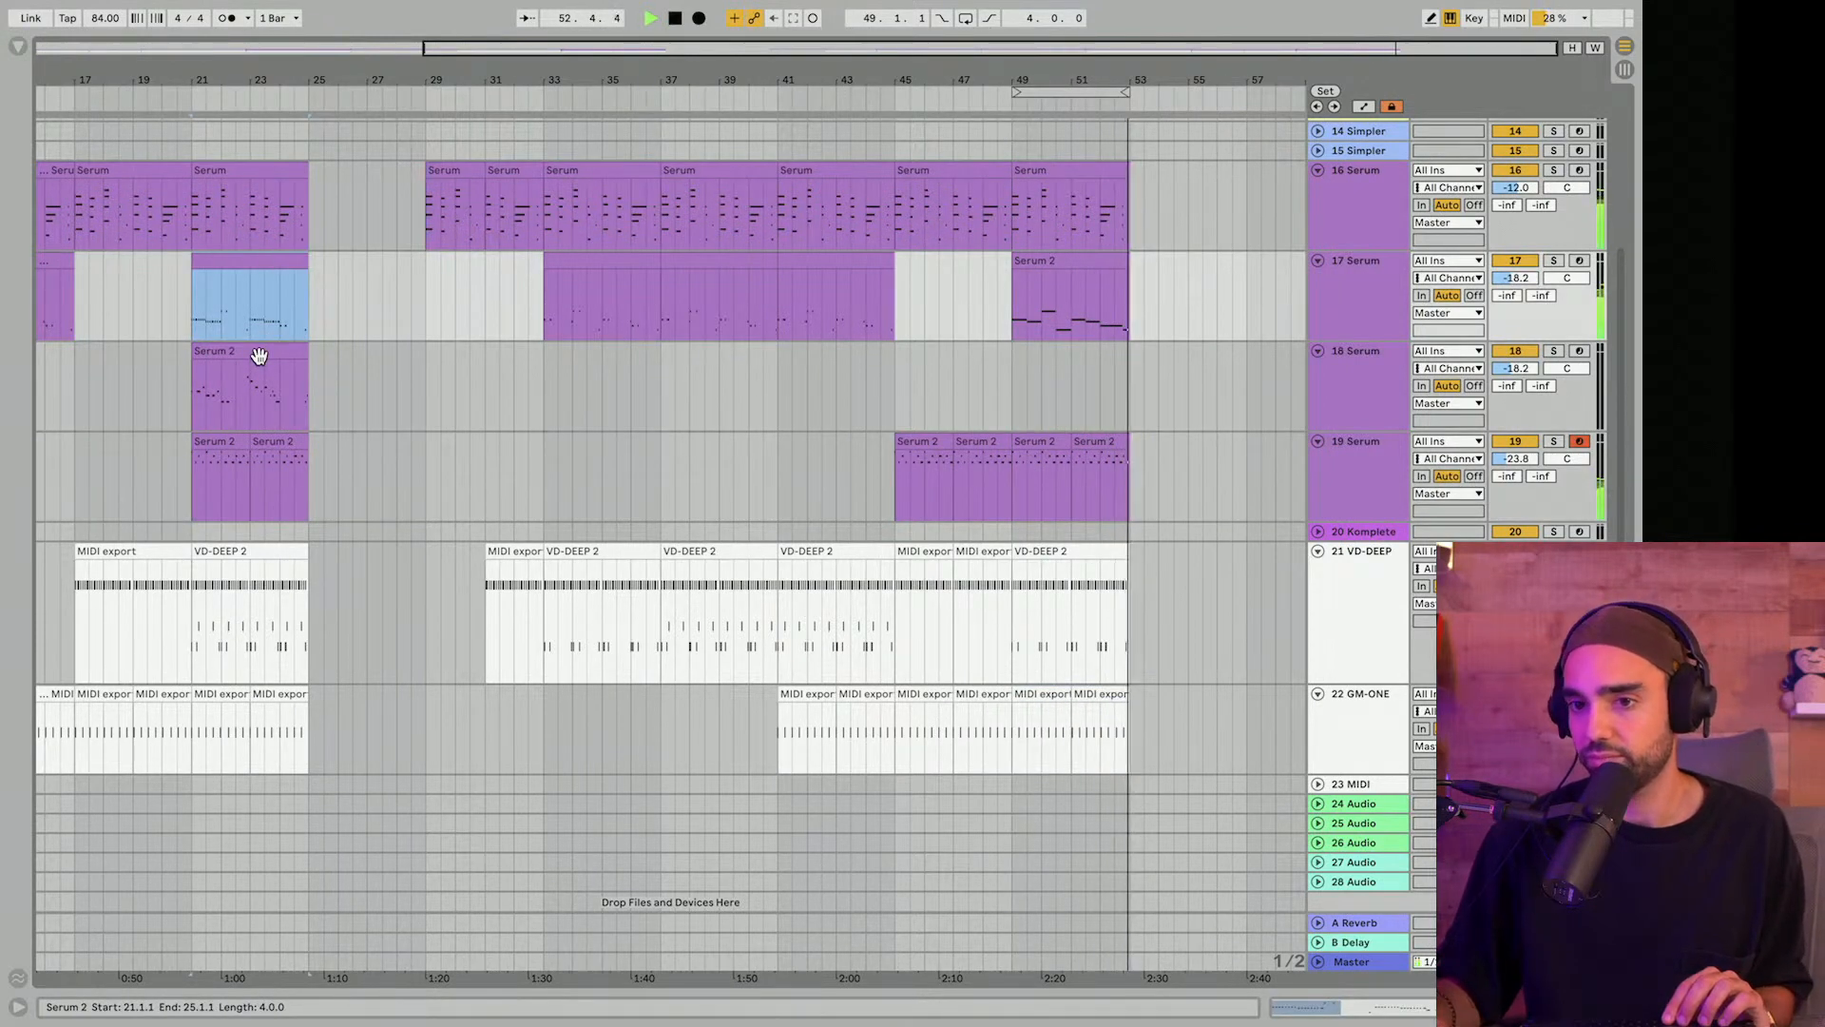
key("space")
Copy the bars 21 through 24 section on all tracks to bar 54 and set the loop to bars 54 through 57.
left_click_drag(1018, 92, 779, 73)
key("super+v")
key("super+z")
left_click(383, 91)
key("super+v")
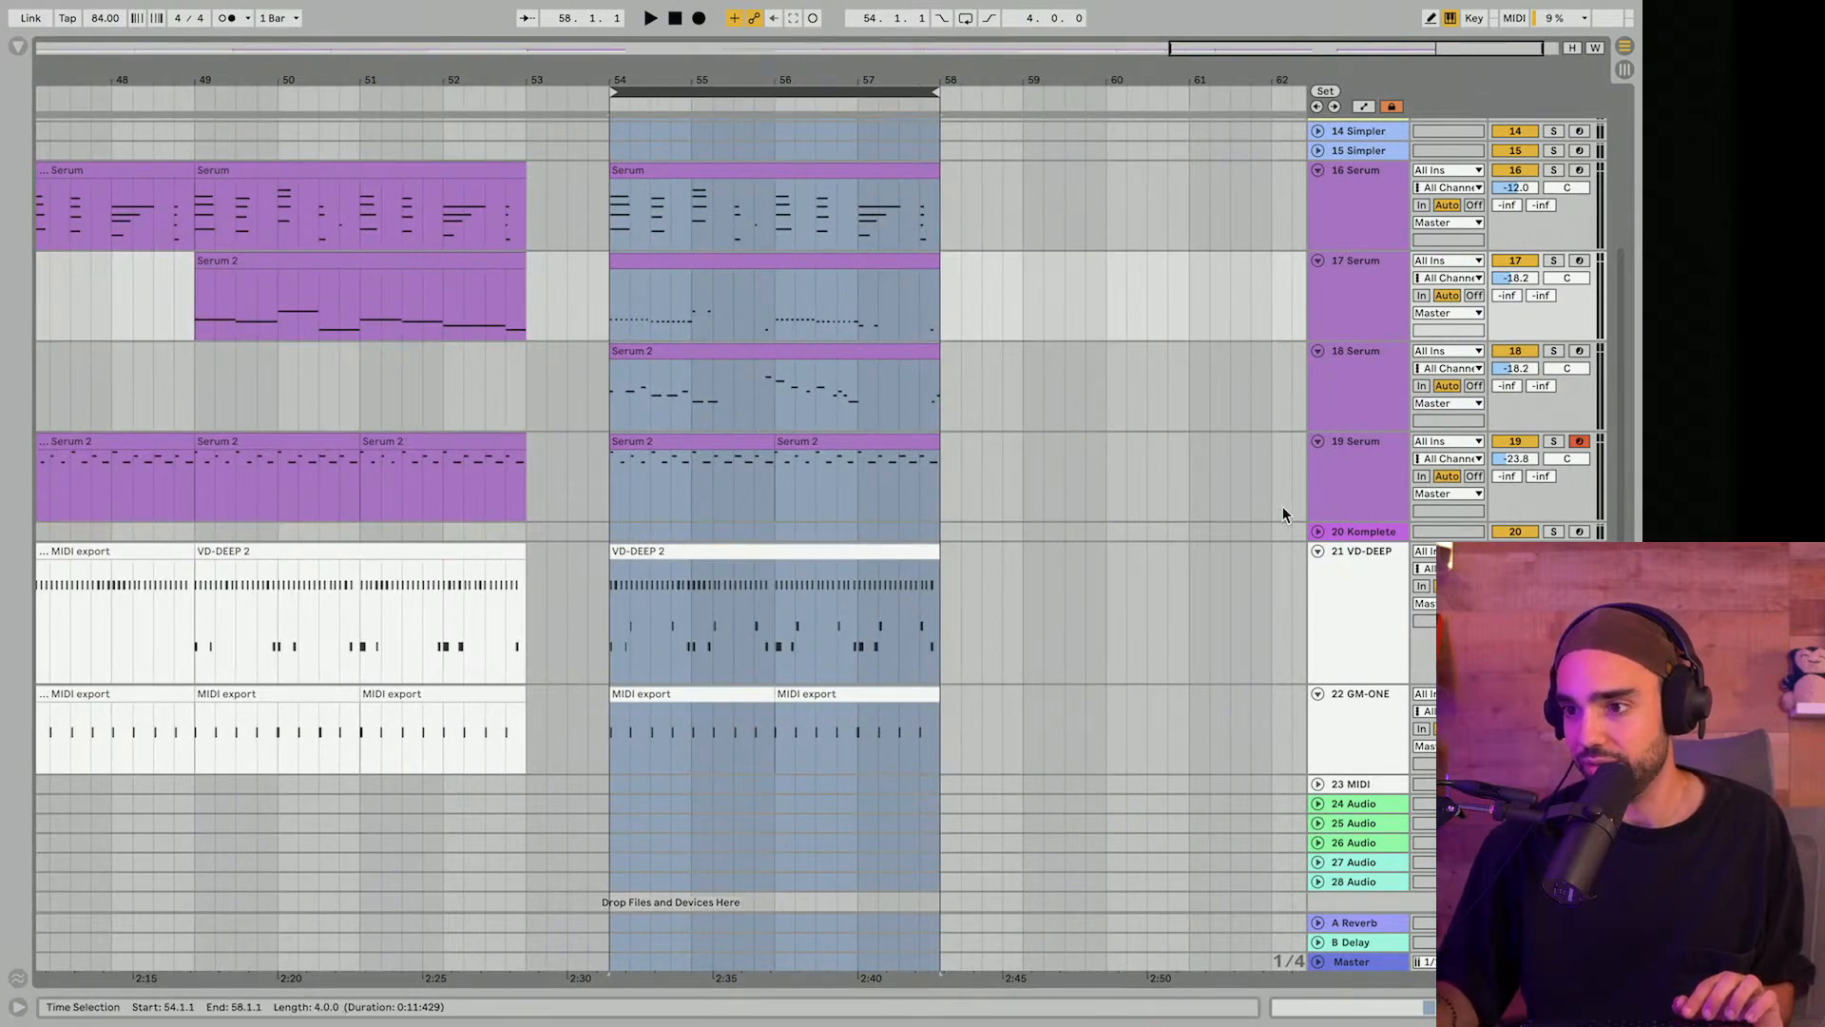
Show the device chain of the VD-DEEP track and open its Virtual Drummer plug-in window.
left_click(1344, 621)
left_click(1316, 552)
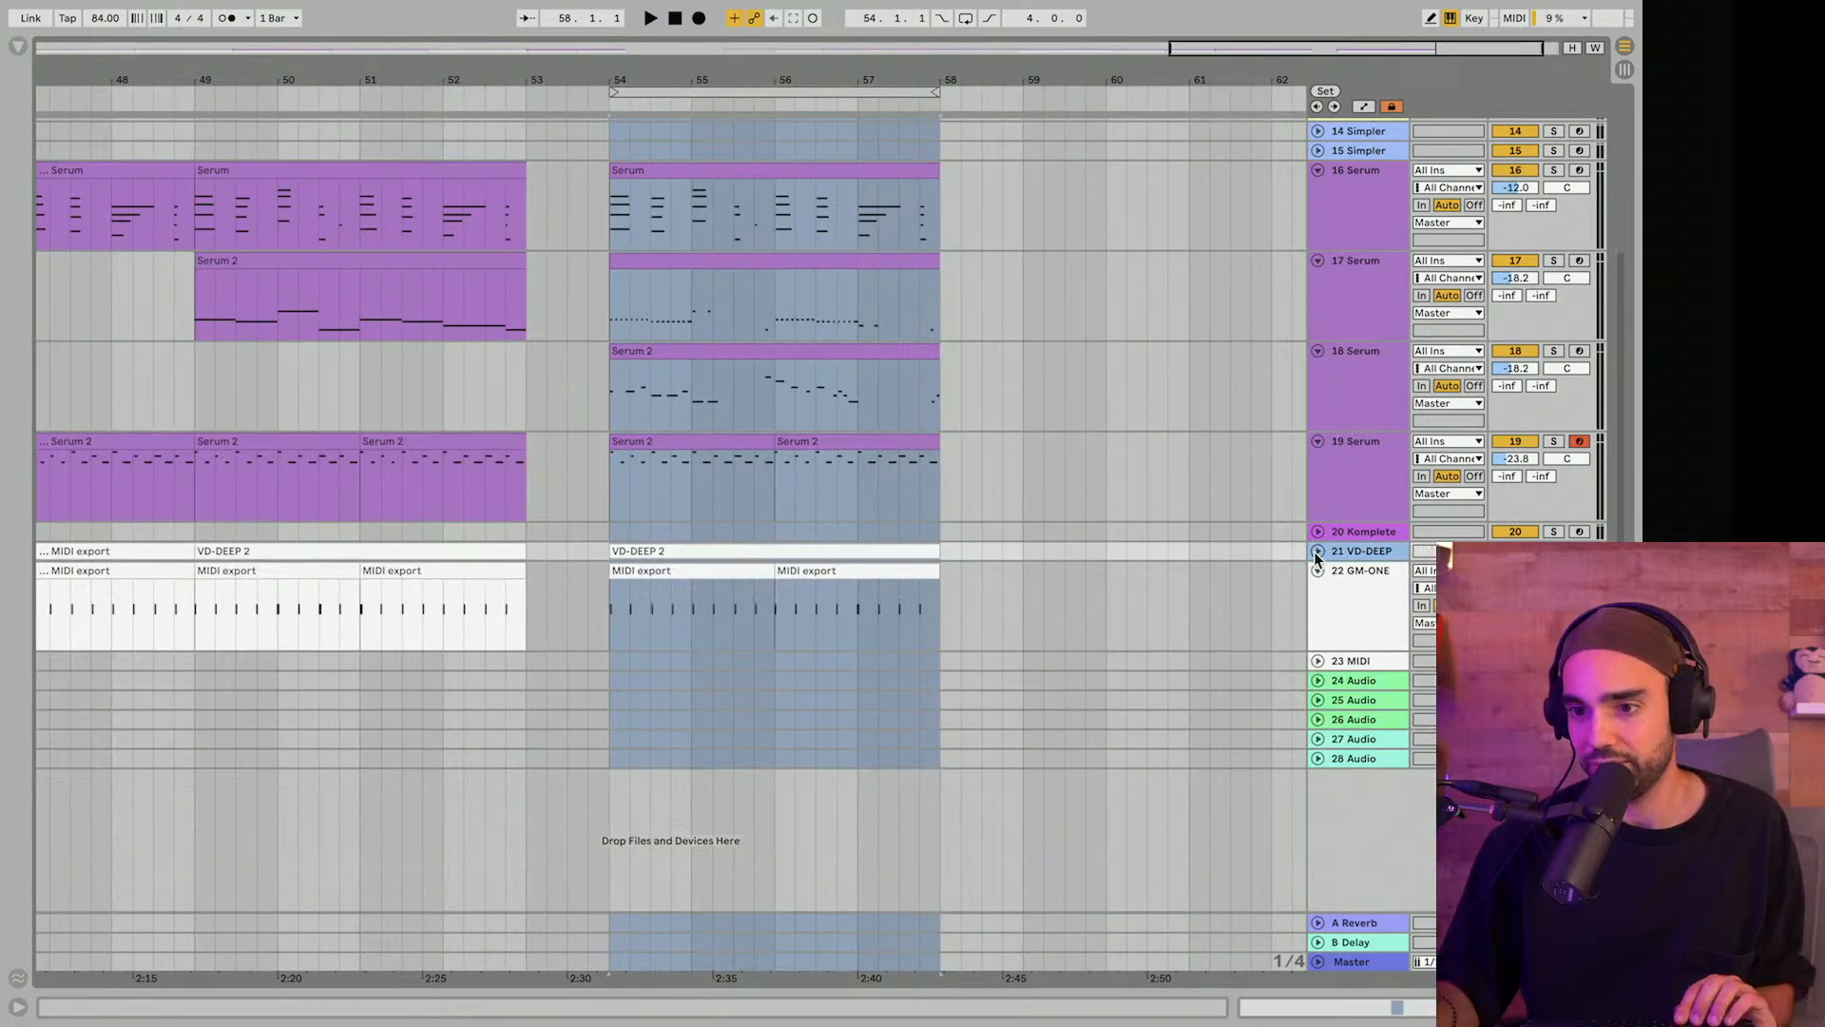
left_click(1315, 551)
double_click(1345, 560)
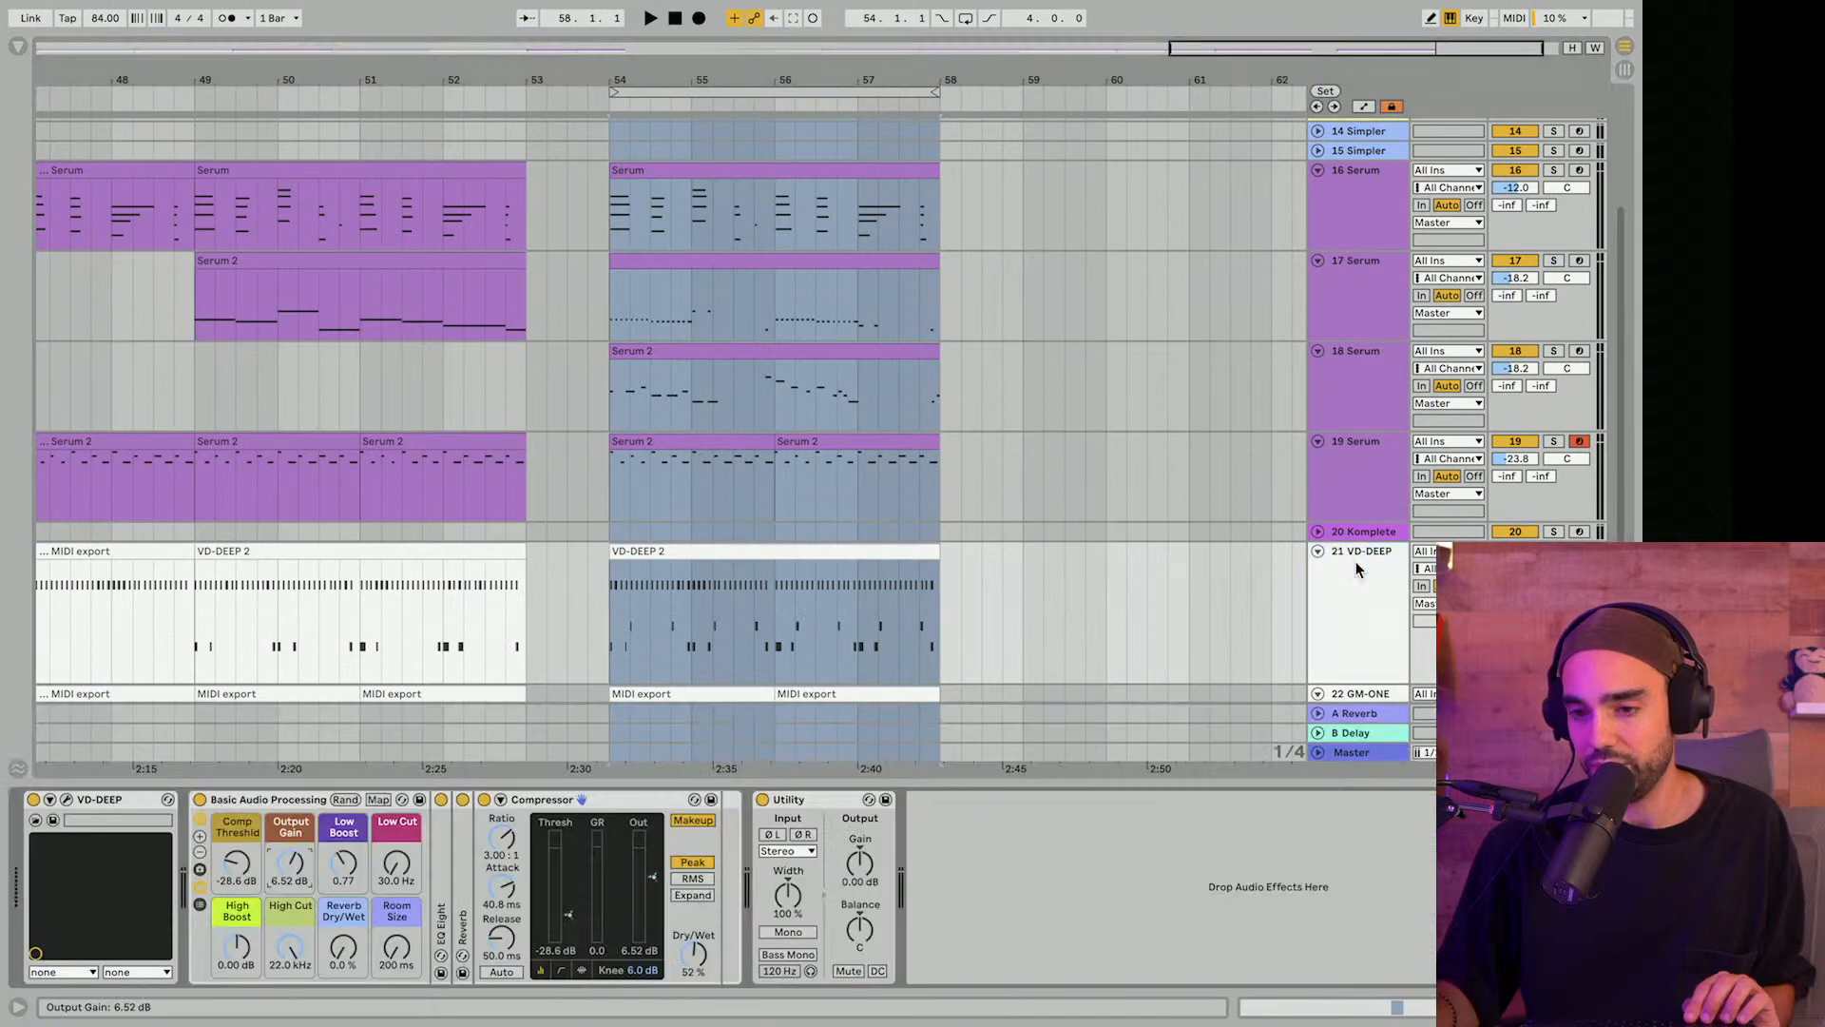
left_click(67, 800)
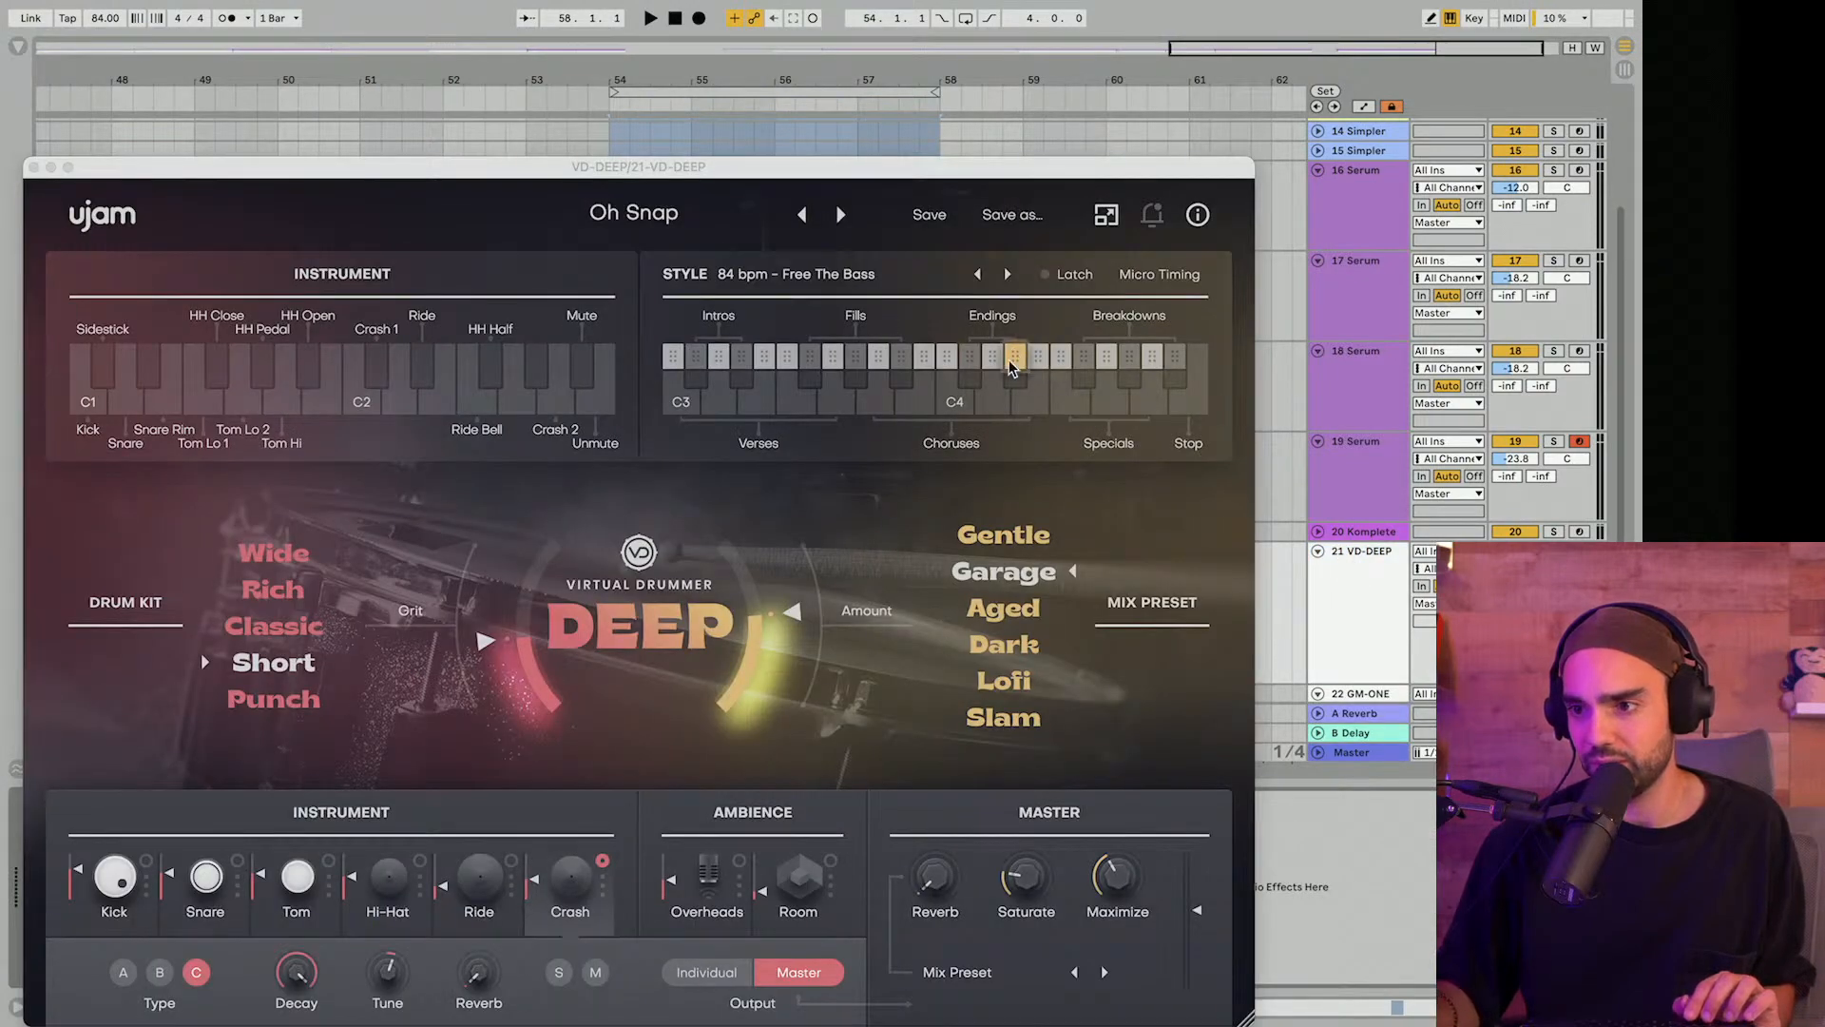
Add a Virtual Drummer fill to the VD-DEEP track at bar 53, keeping only its second half at the start of the bar.
left_click(866, 368)
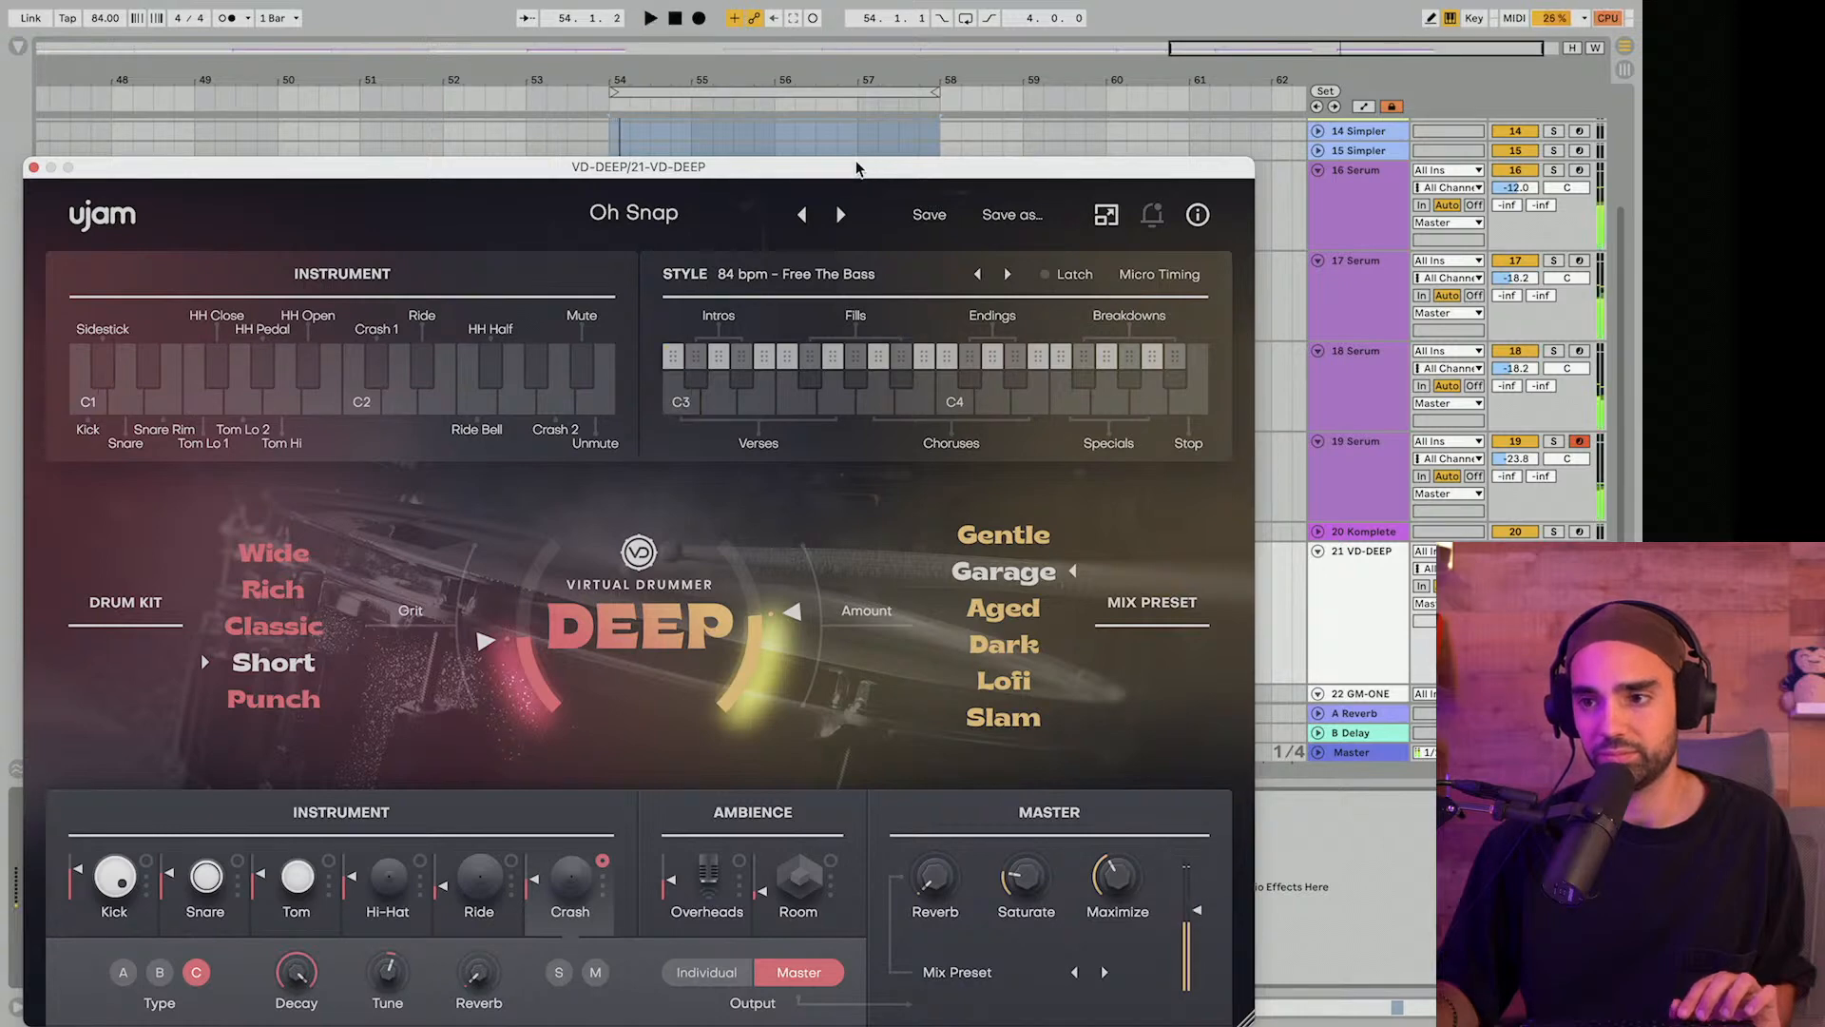
left_click_drag(856, 218, 99, 217)
left_click_drag(143, 355, 535, 577)
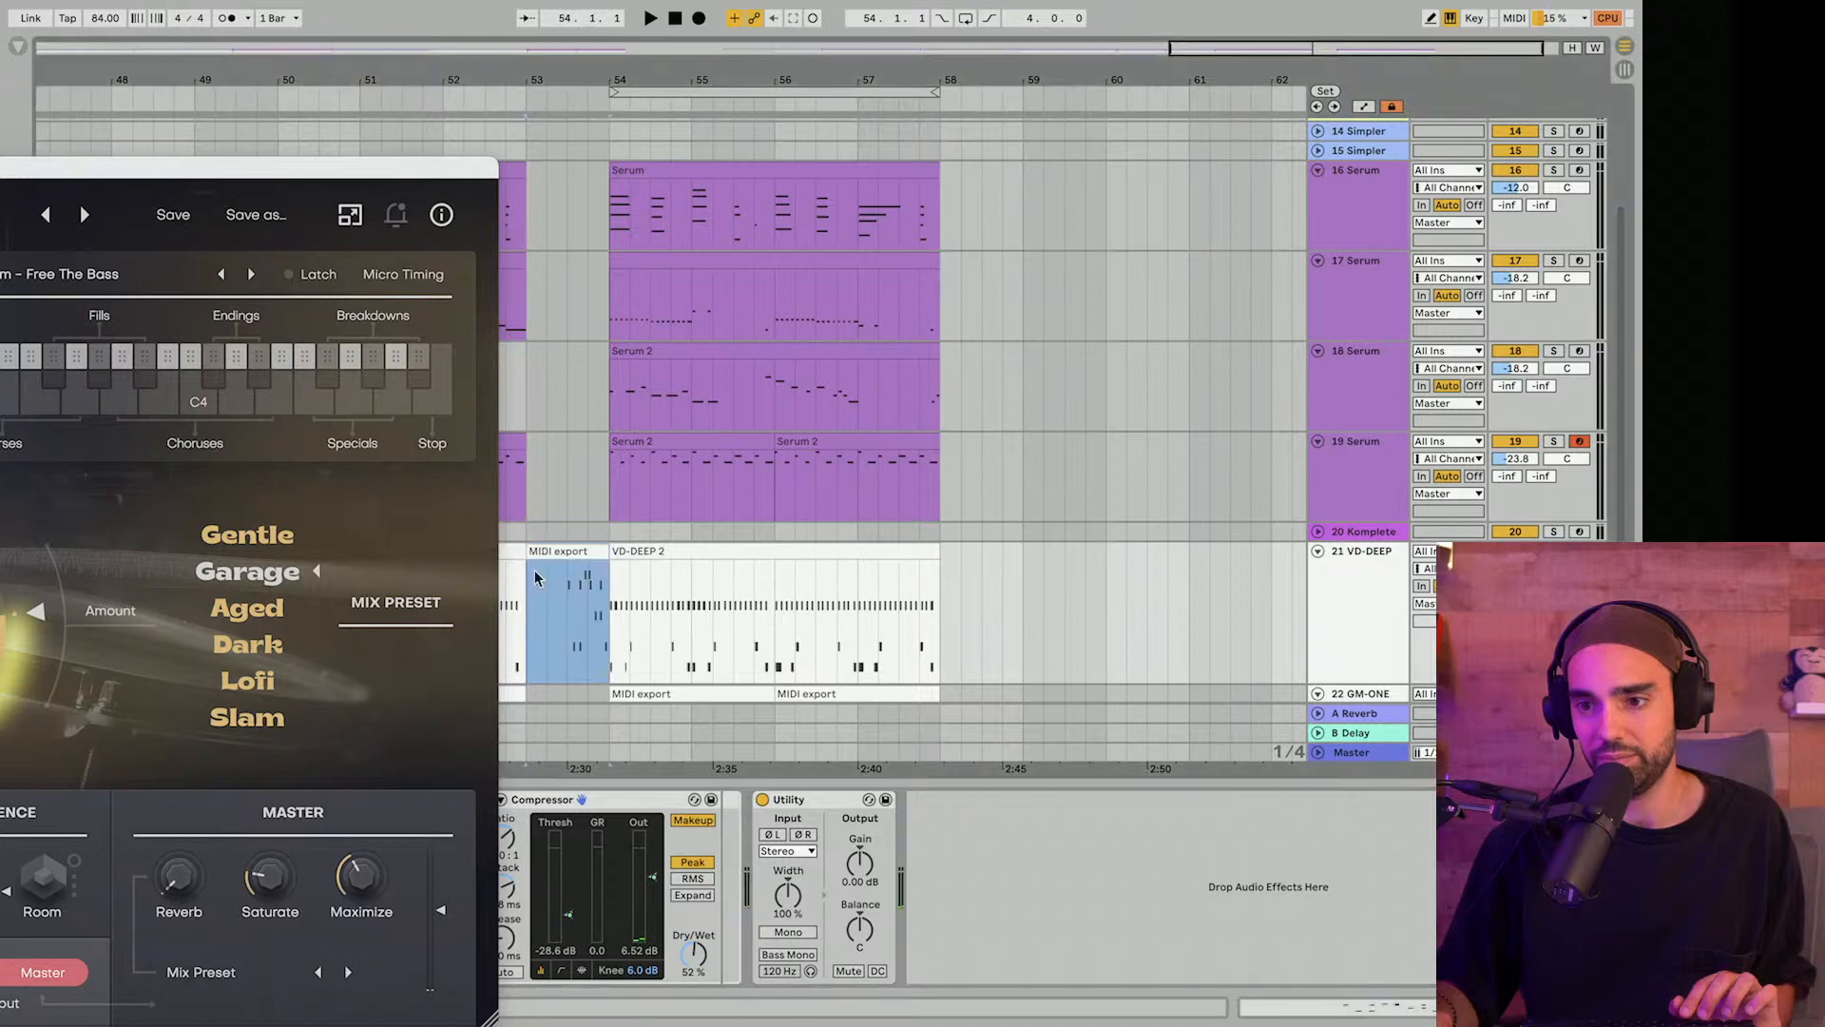
left_click_drag(546, 67, 693, 68)
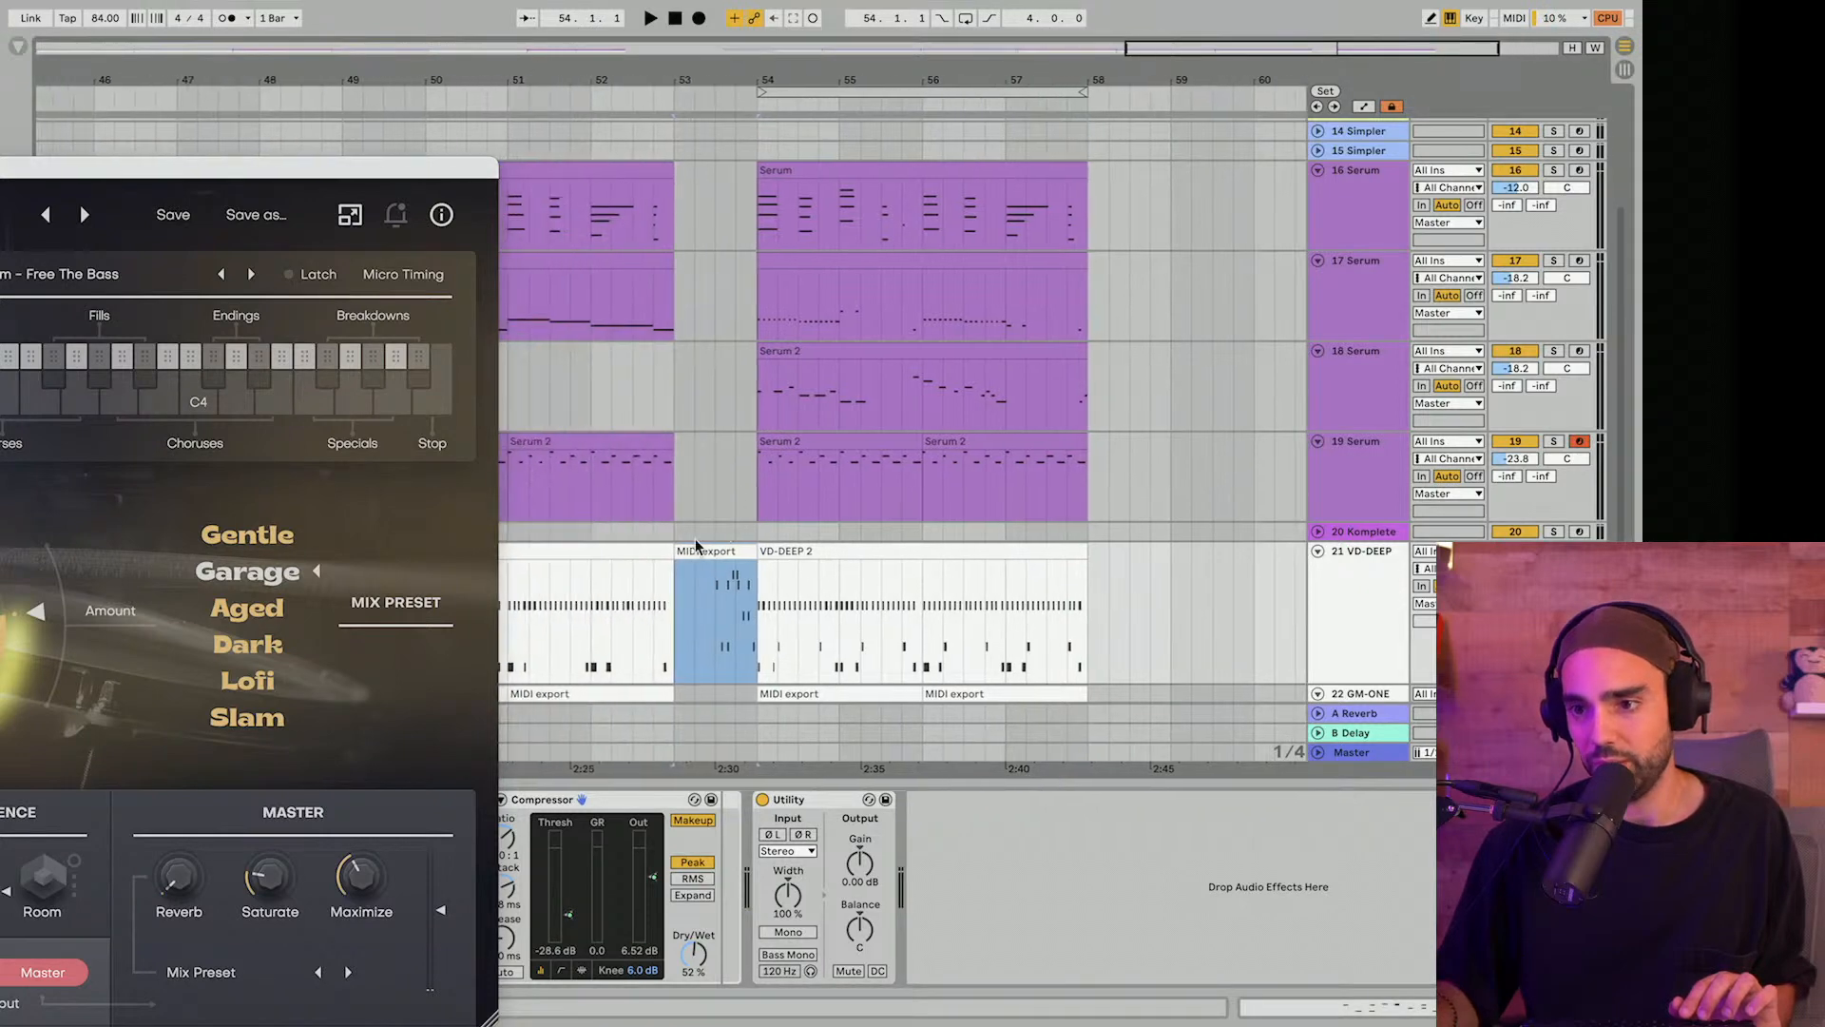
mouse_move(679, 556)
left_mouse_down()
mouse_move(712, 552)
mouse_move(685, 551)
left_mouse_up()
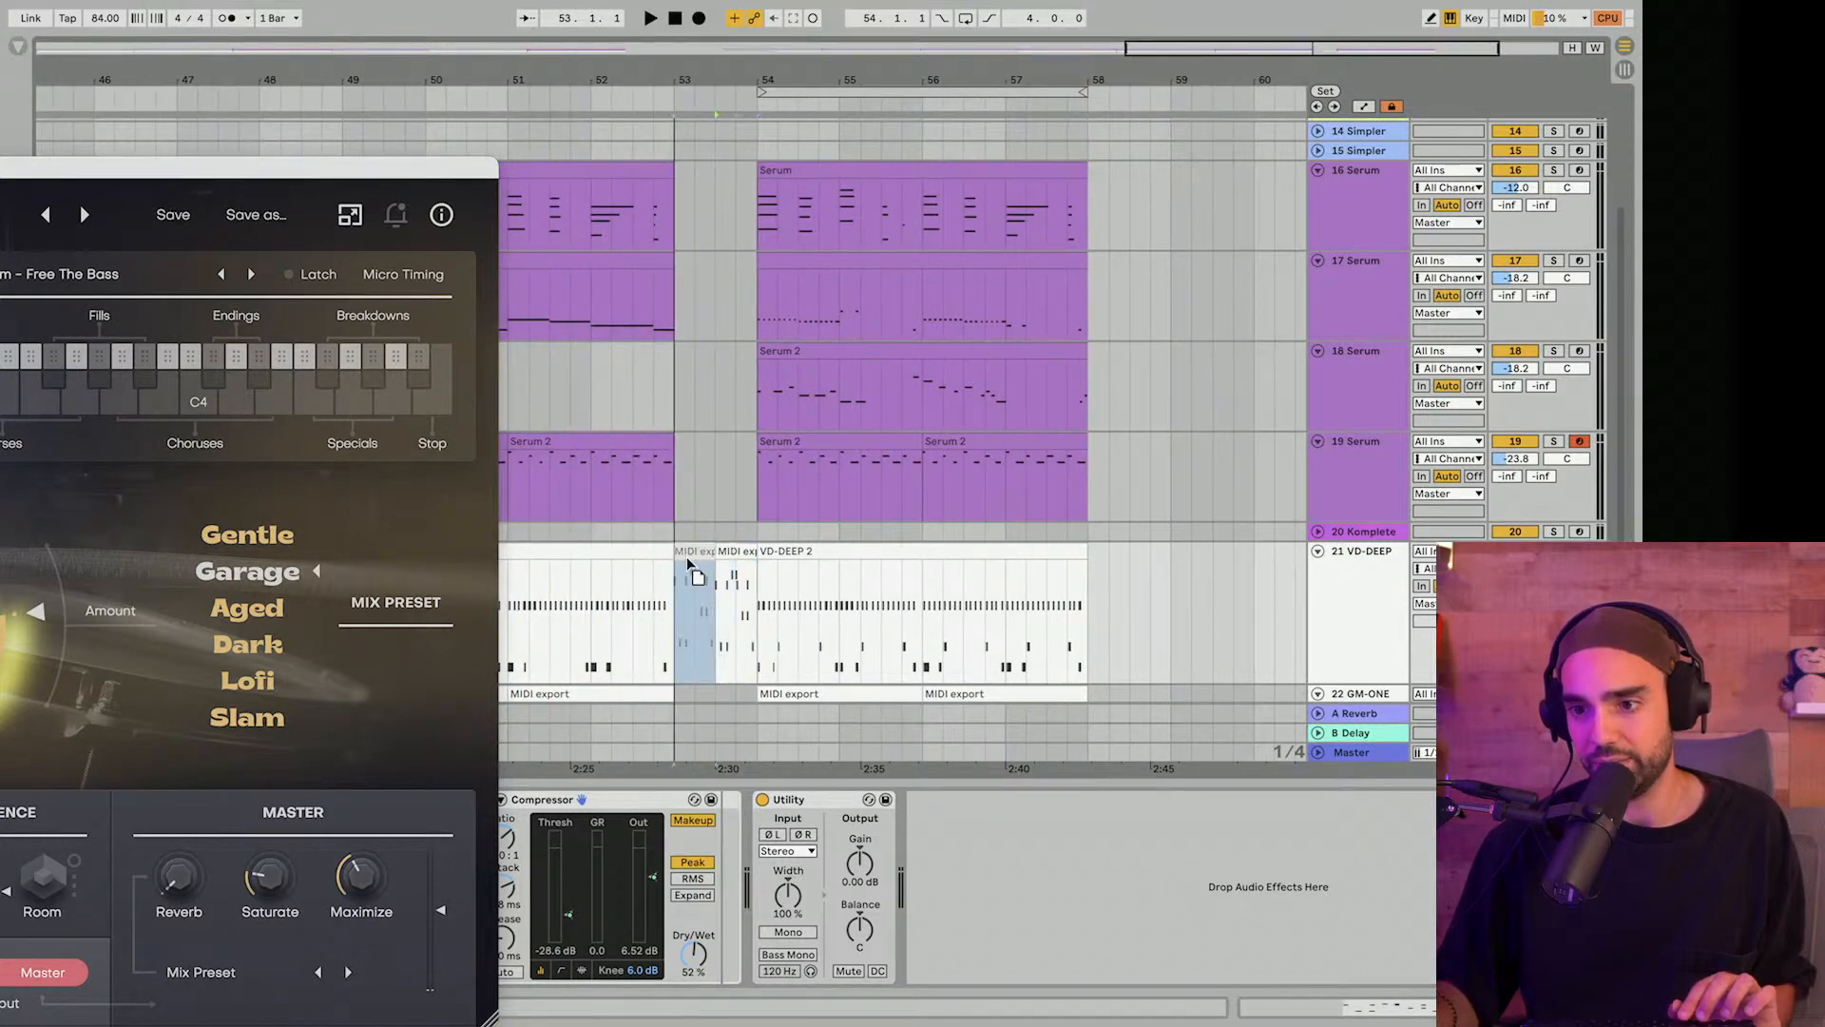
Play the arrangement from 52.3.1 to hear the drum fill at bar 53.
left_click(631, 526)
key("space")
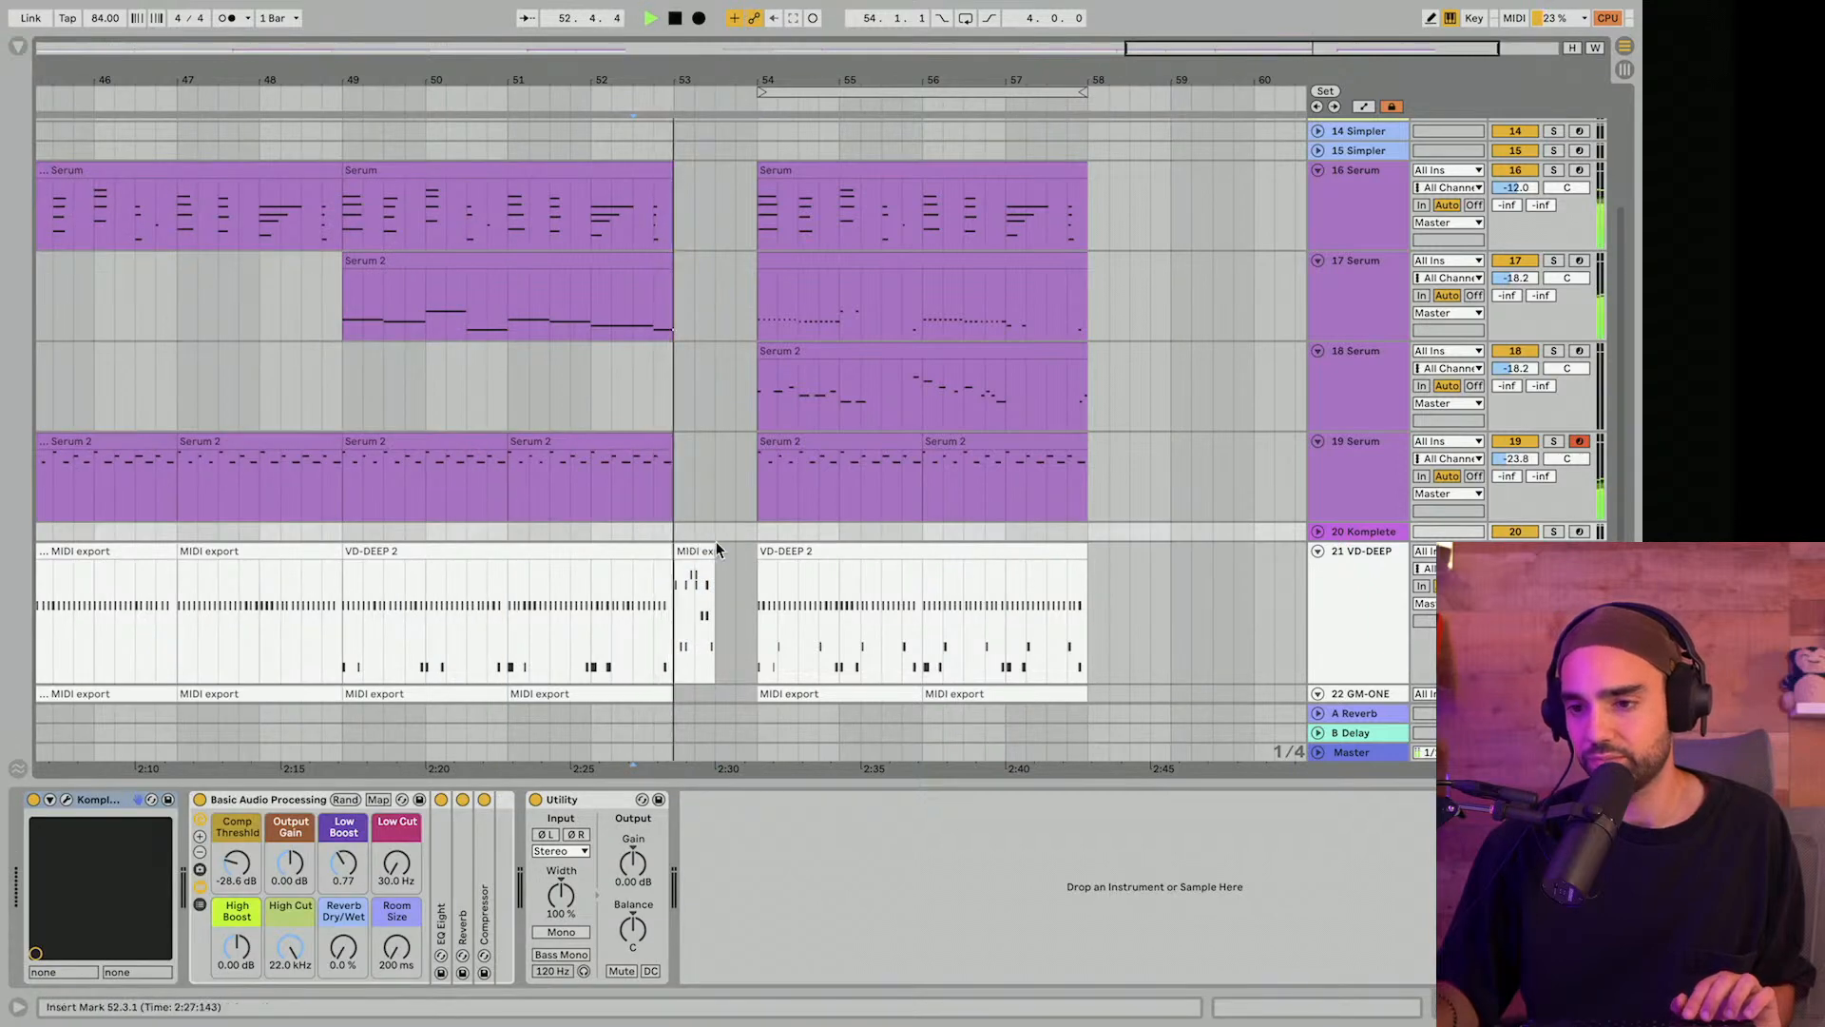
key("space")
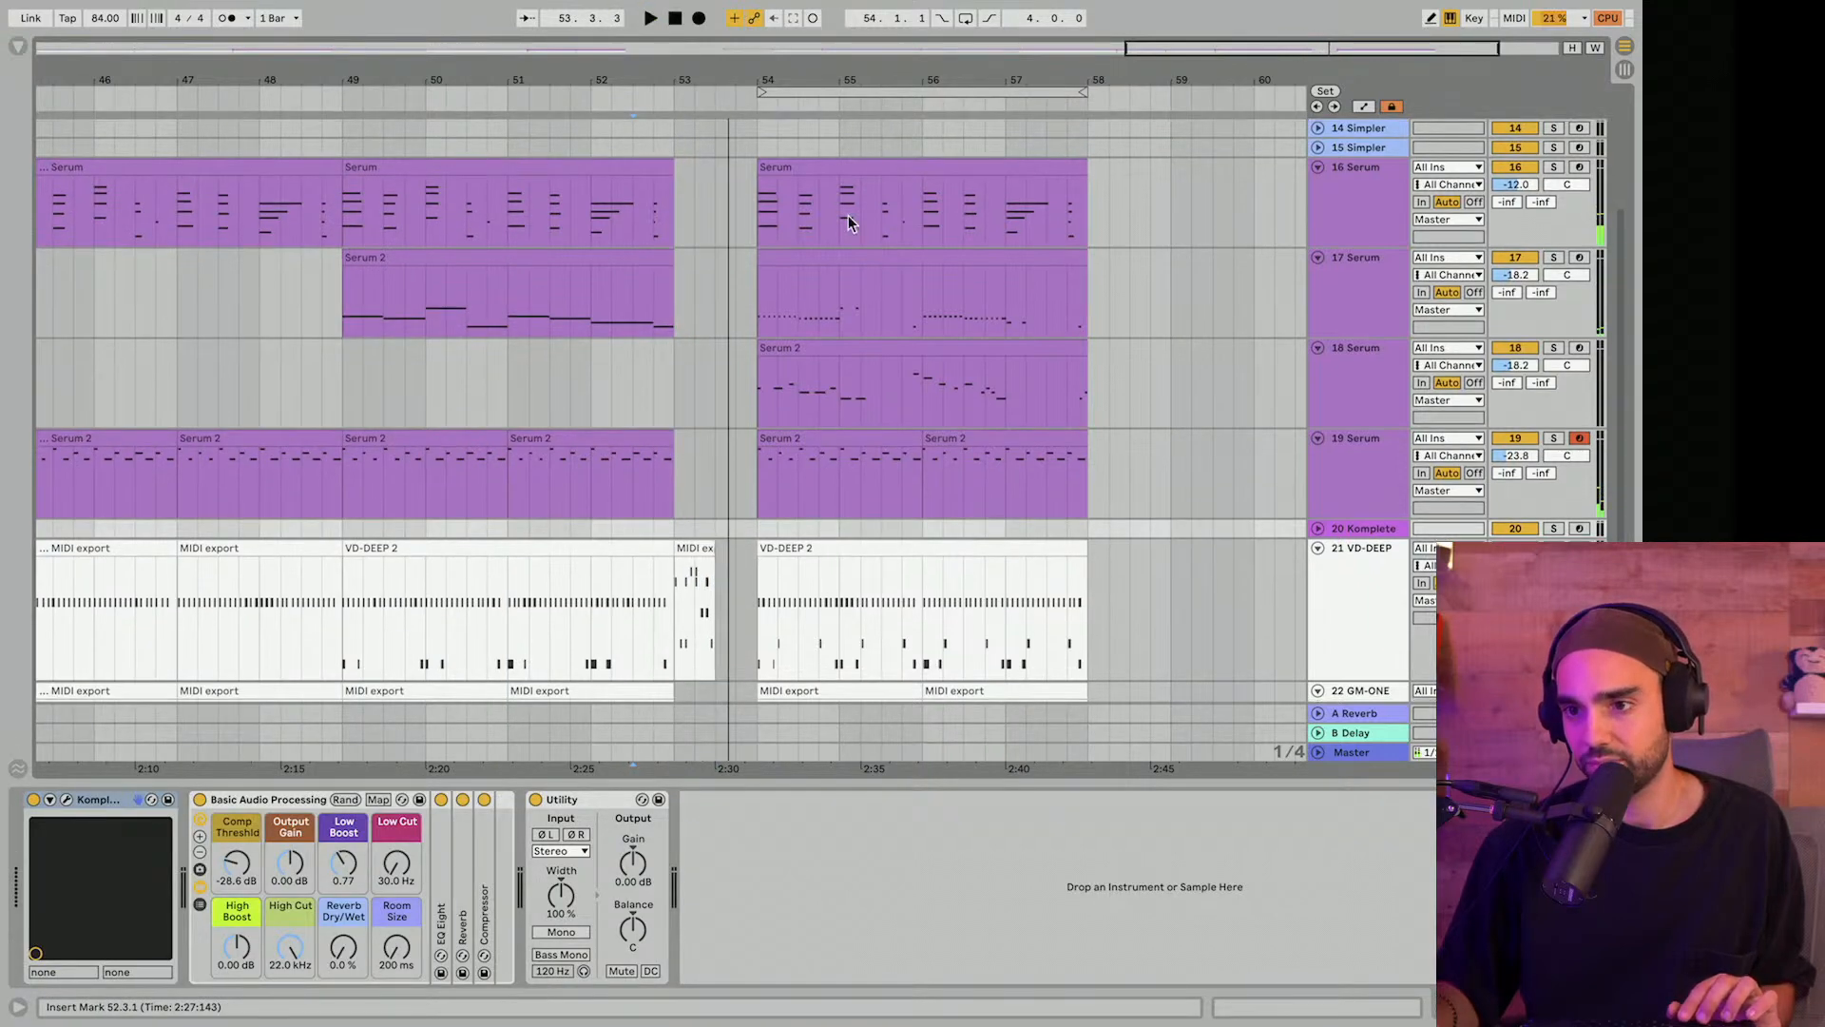
Move the four-bar section starting at bar 54, from track 16 Serum through GM-ONE, half a bar earlier to 53.3.1.
left_click(822, 169)
scroll(819, 242, "down", 5)
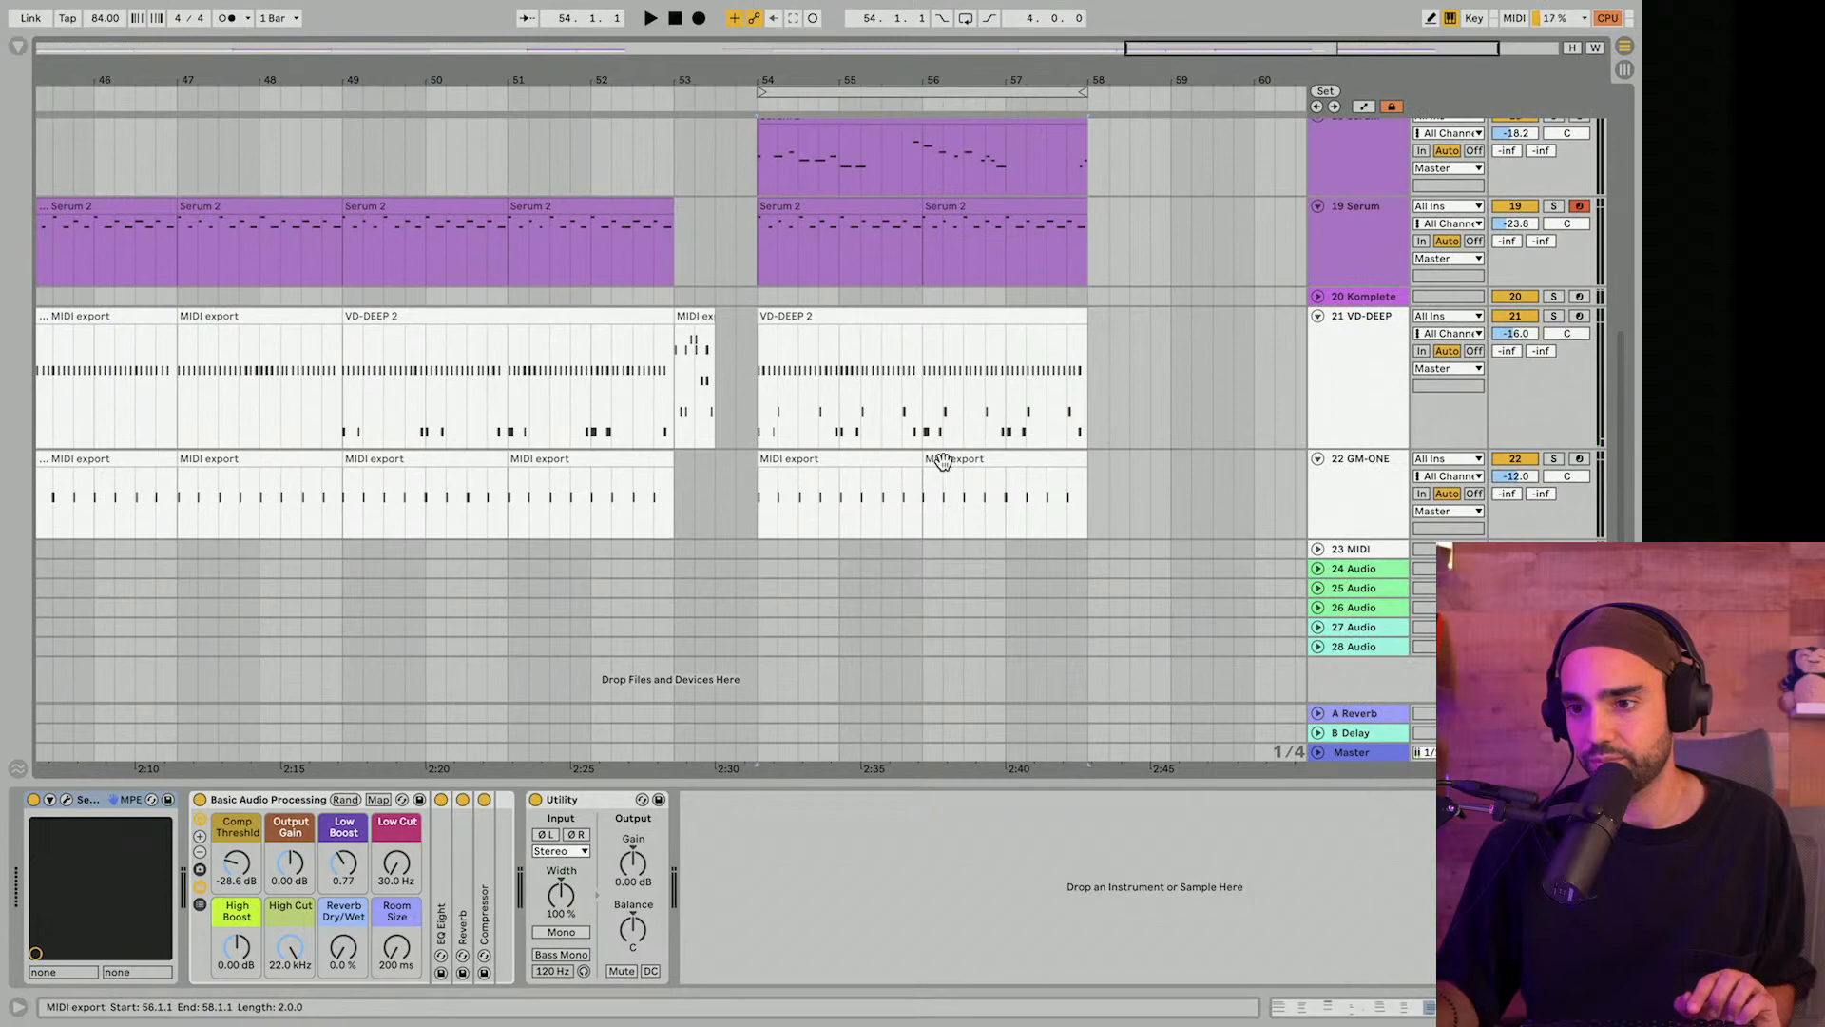
left_click(941, 462, "shift")
left_click_drag(864, 462, 821, 464)
scroll(762, 443, "up", 5)
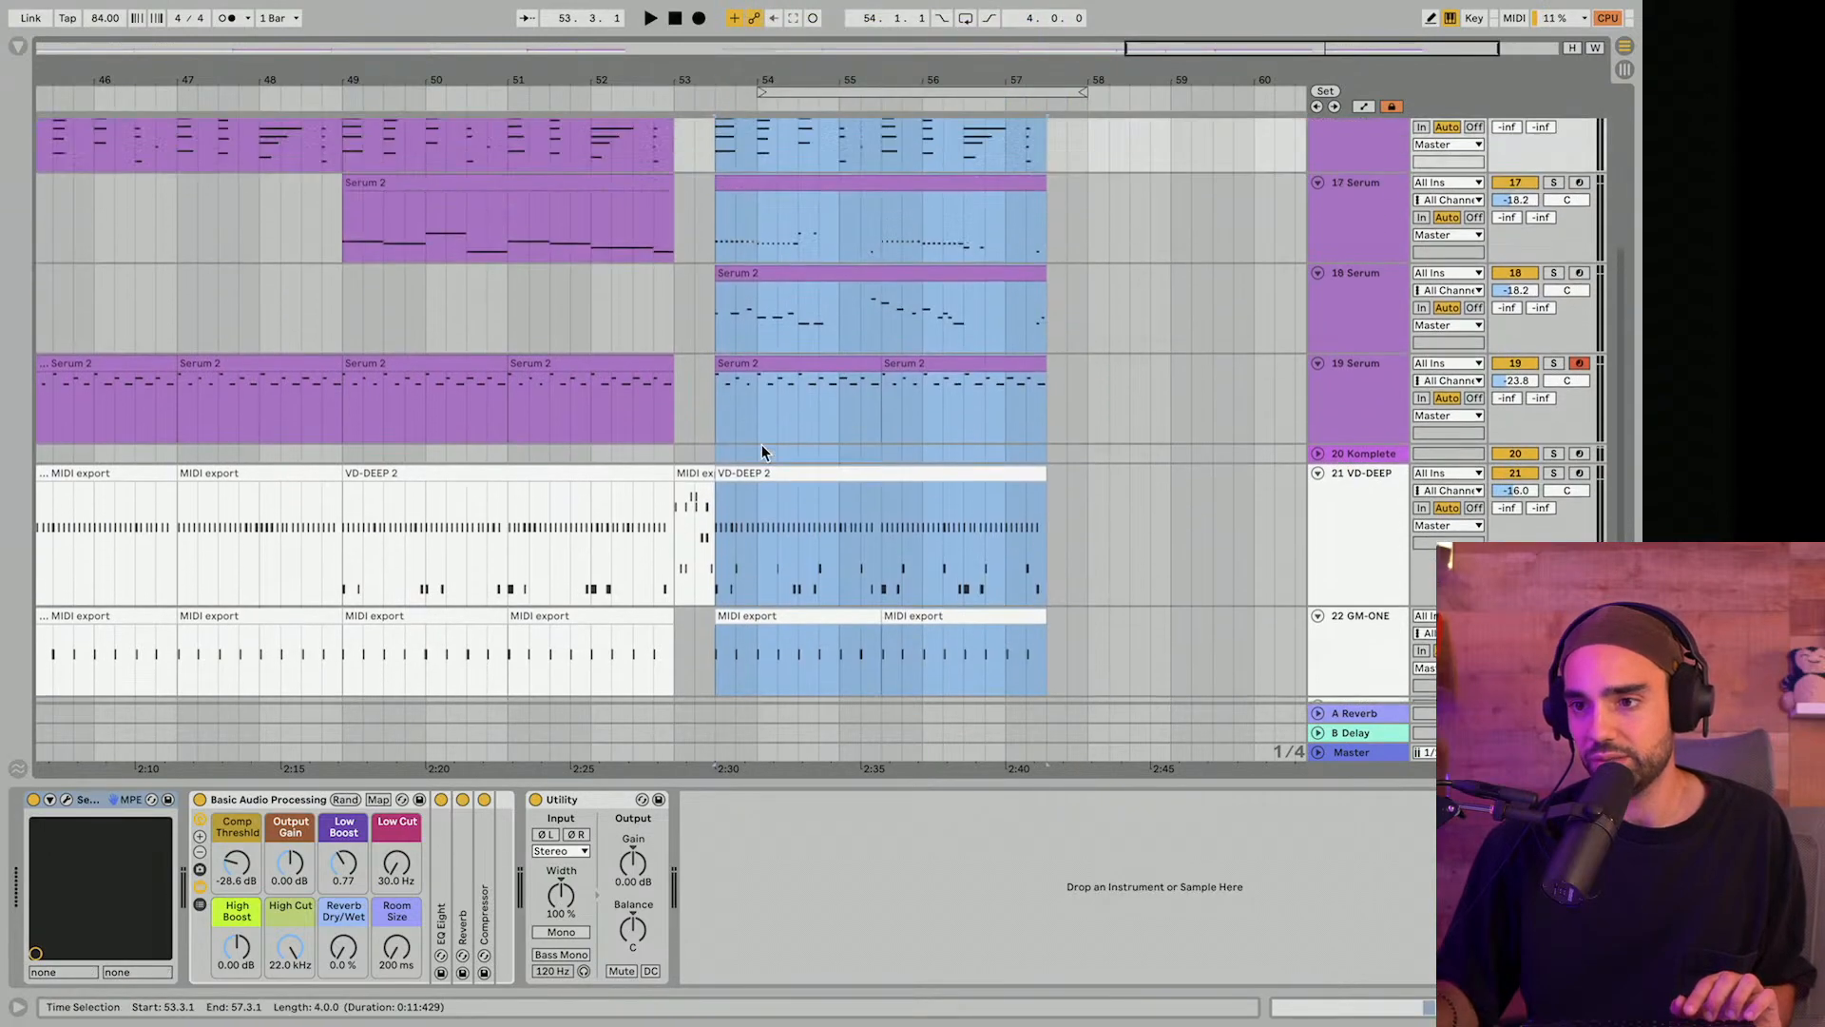
scroll(709, 354, "down", 3)
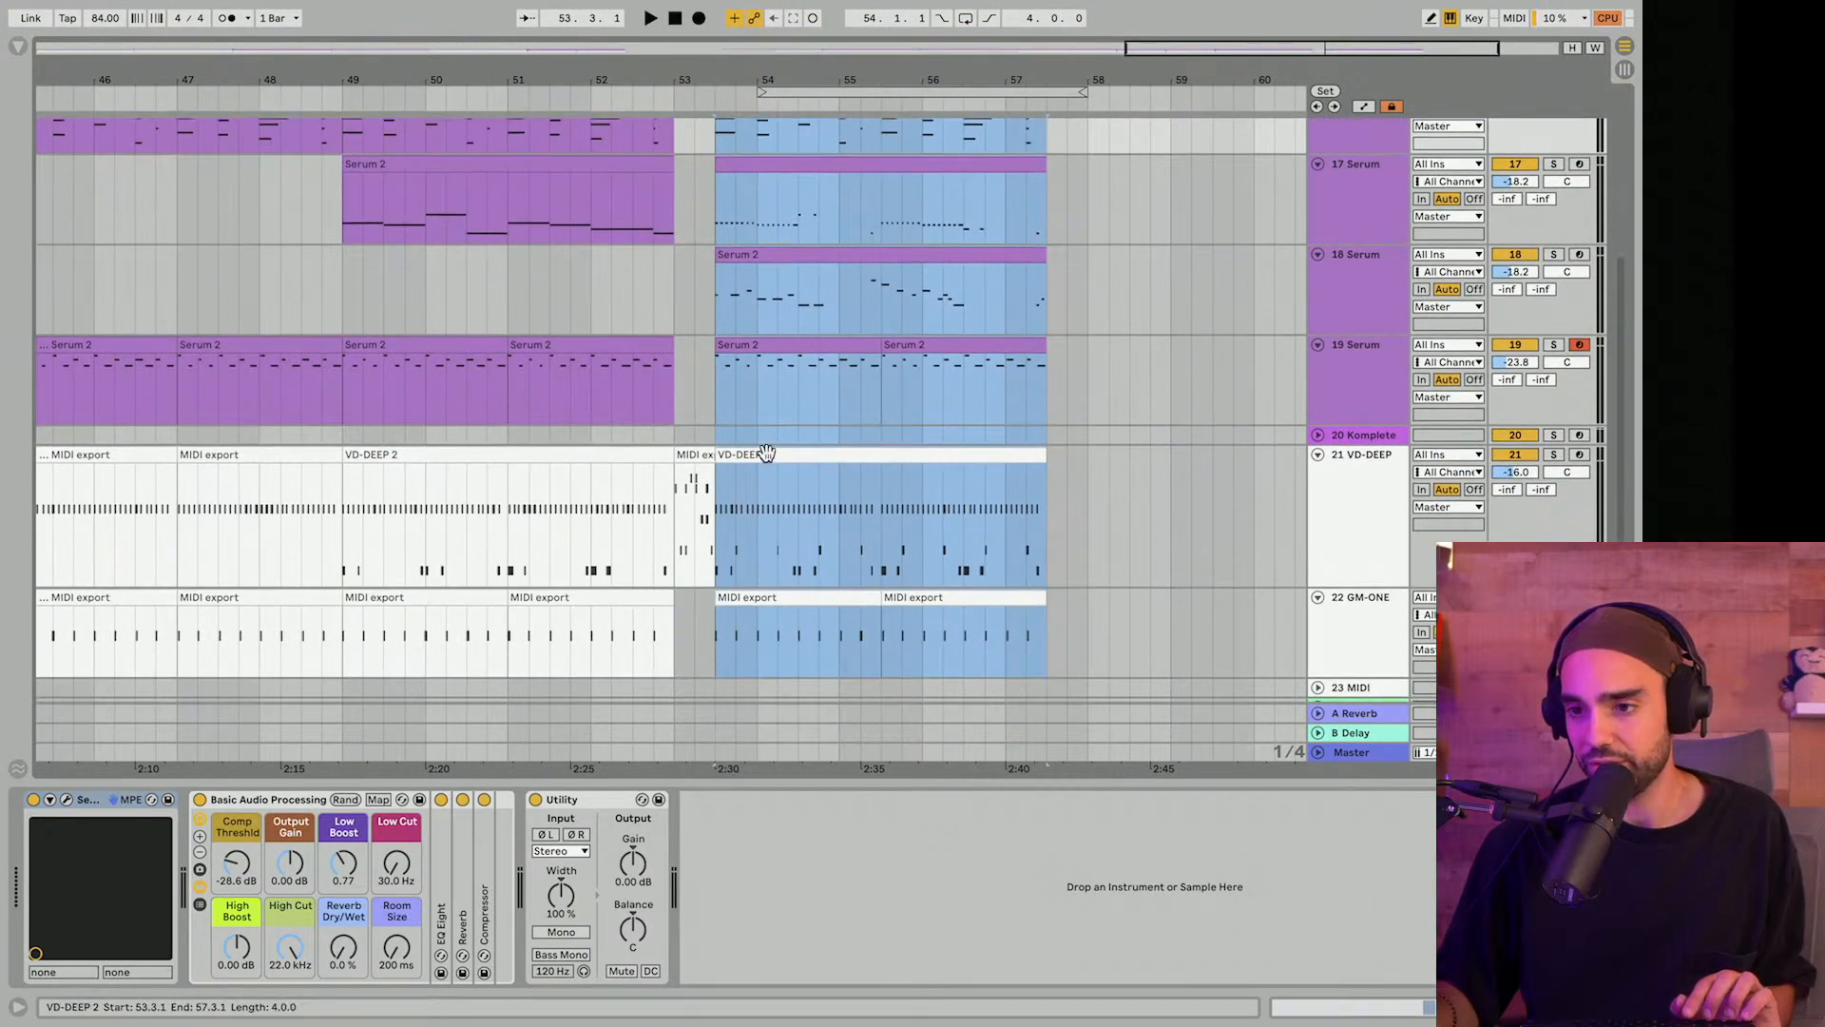
Open the VD-DEEP 2 clip at 53.3.1 in an enlarged note editor and arm the VD-DEEP track.
left_click(766, 453)
left_click(9, 168)
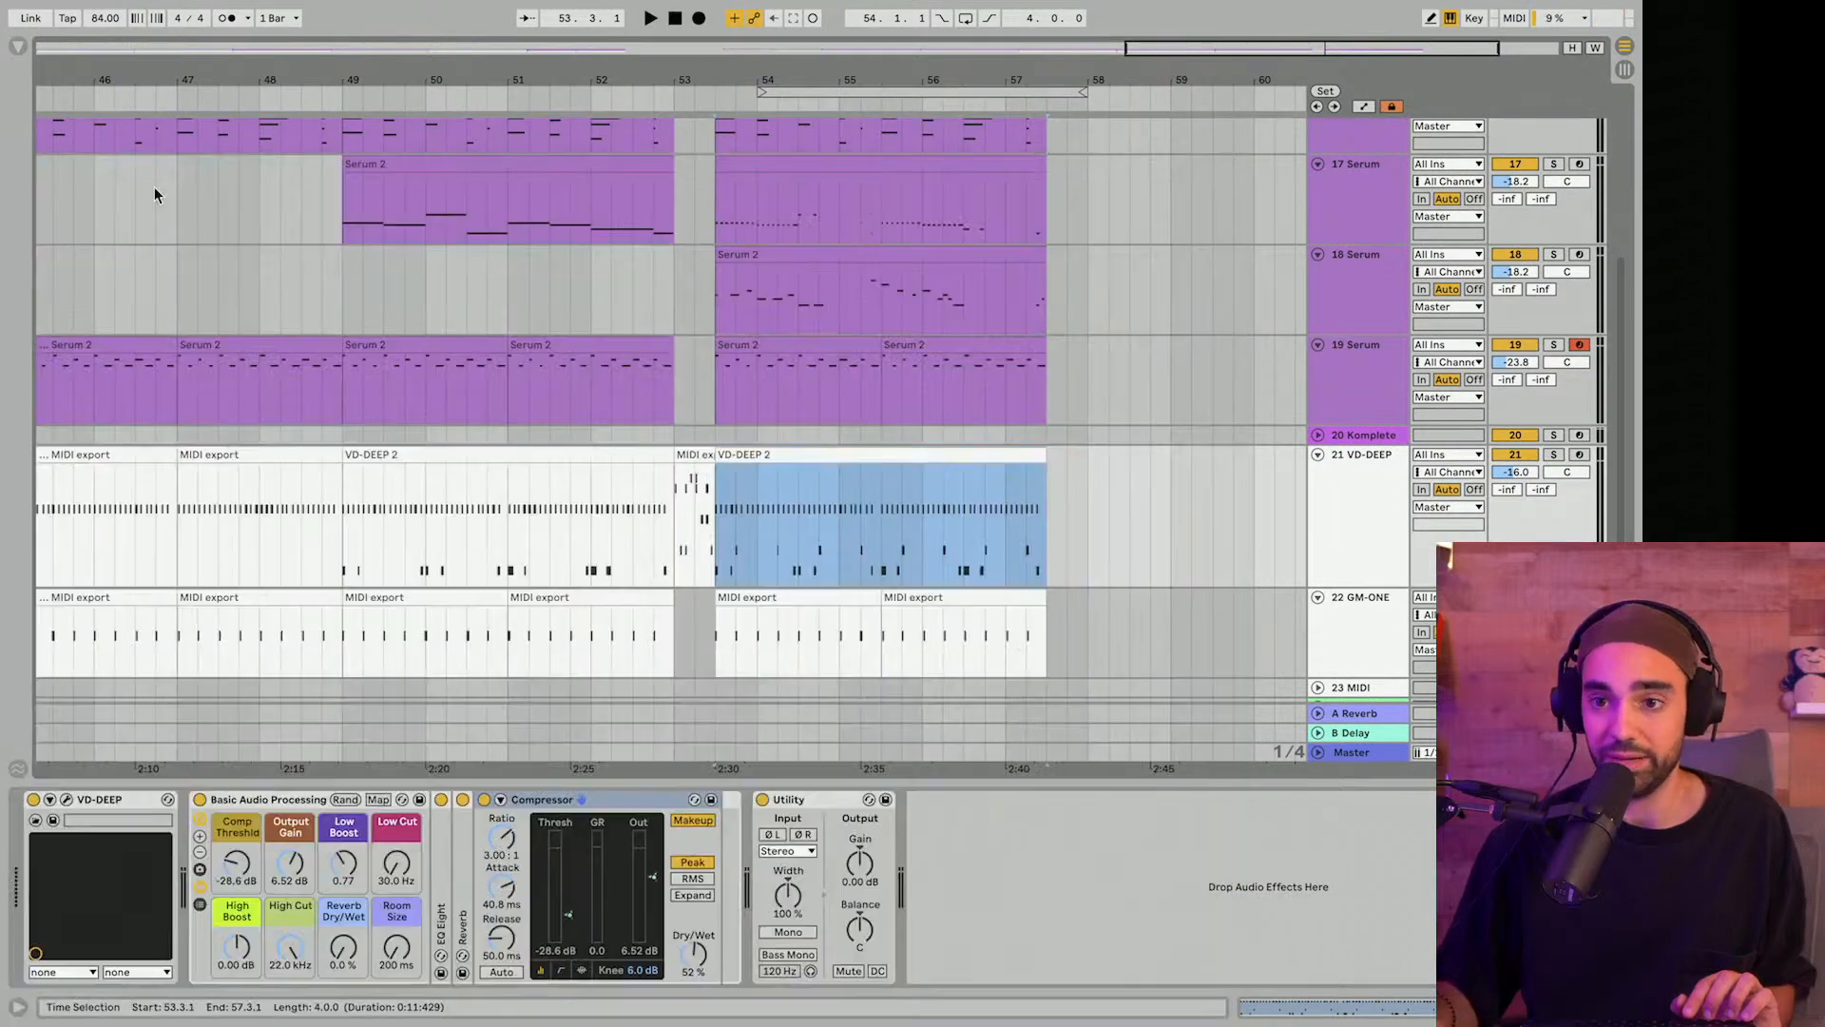
left_click(832, 478)
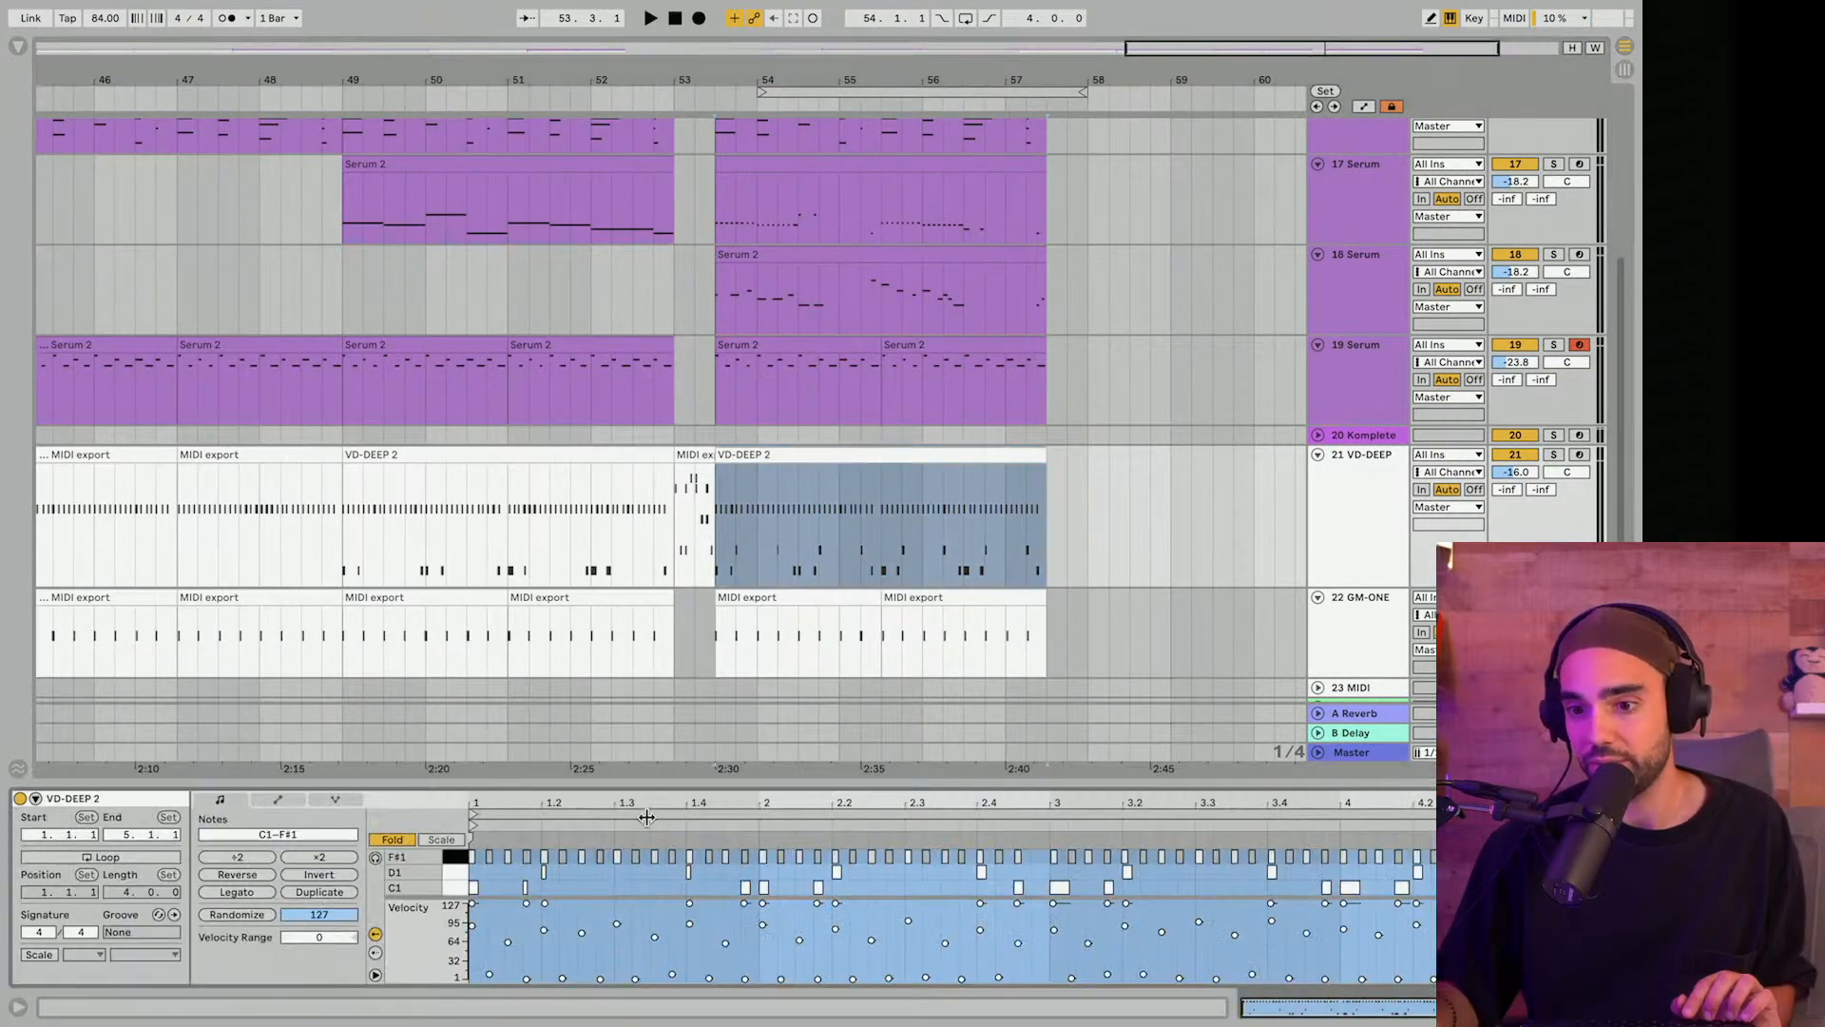
left_click_drag(647, 783, 609, 456)
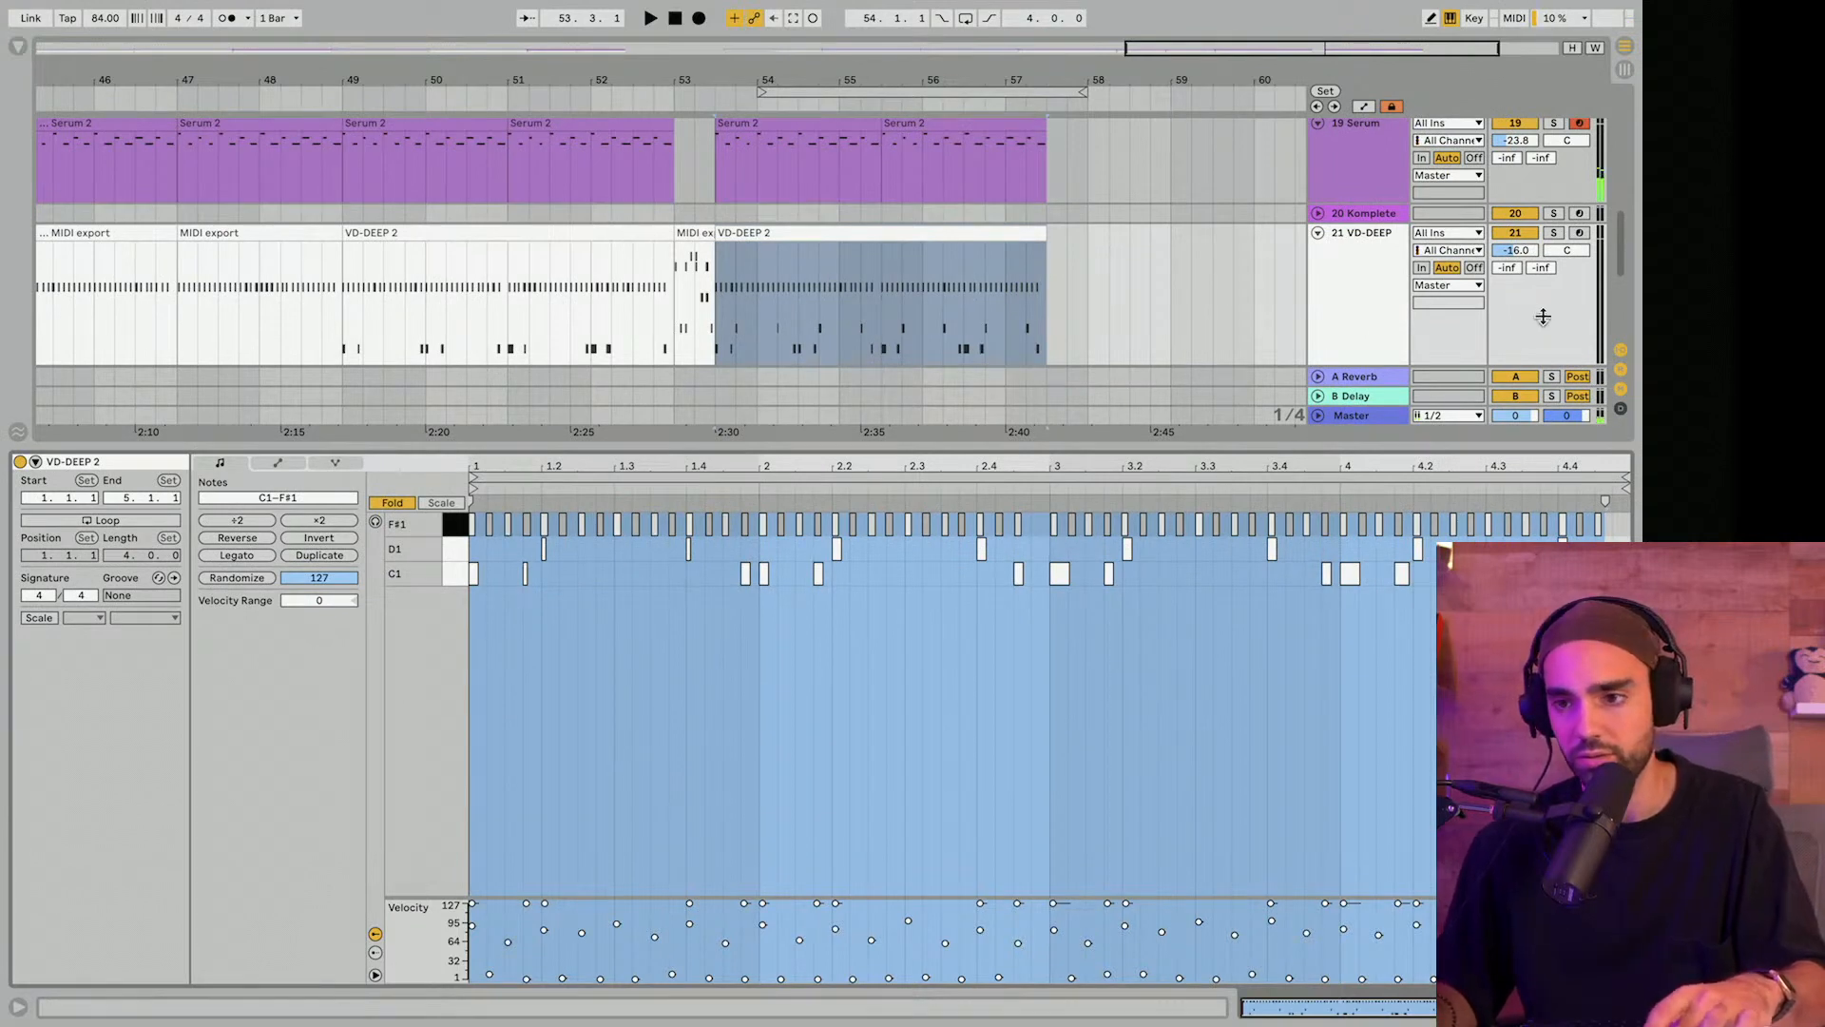
left_click(1582, 232)
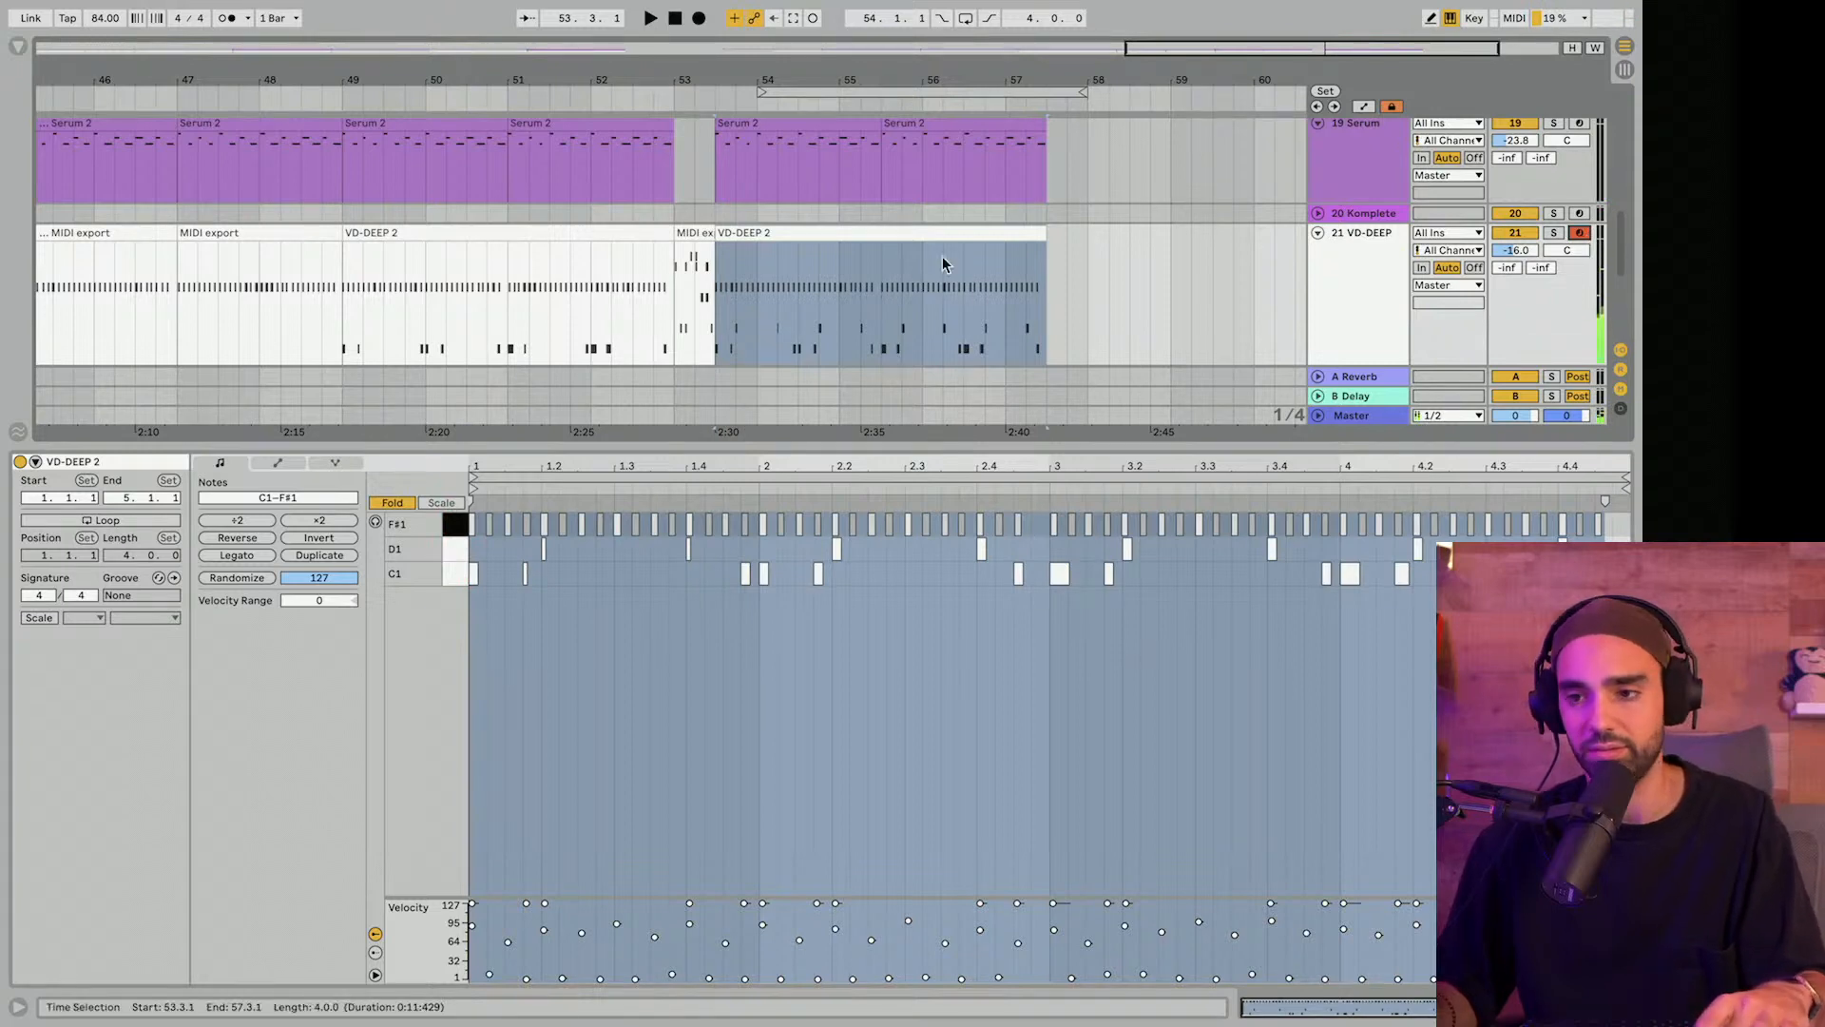
Unfold the note editor and add a C#2 crash note to the clip from 1.1.1 to 1.2.4.
left_click(724, 312)
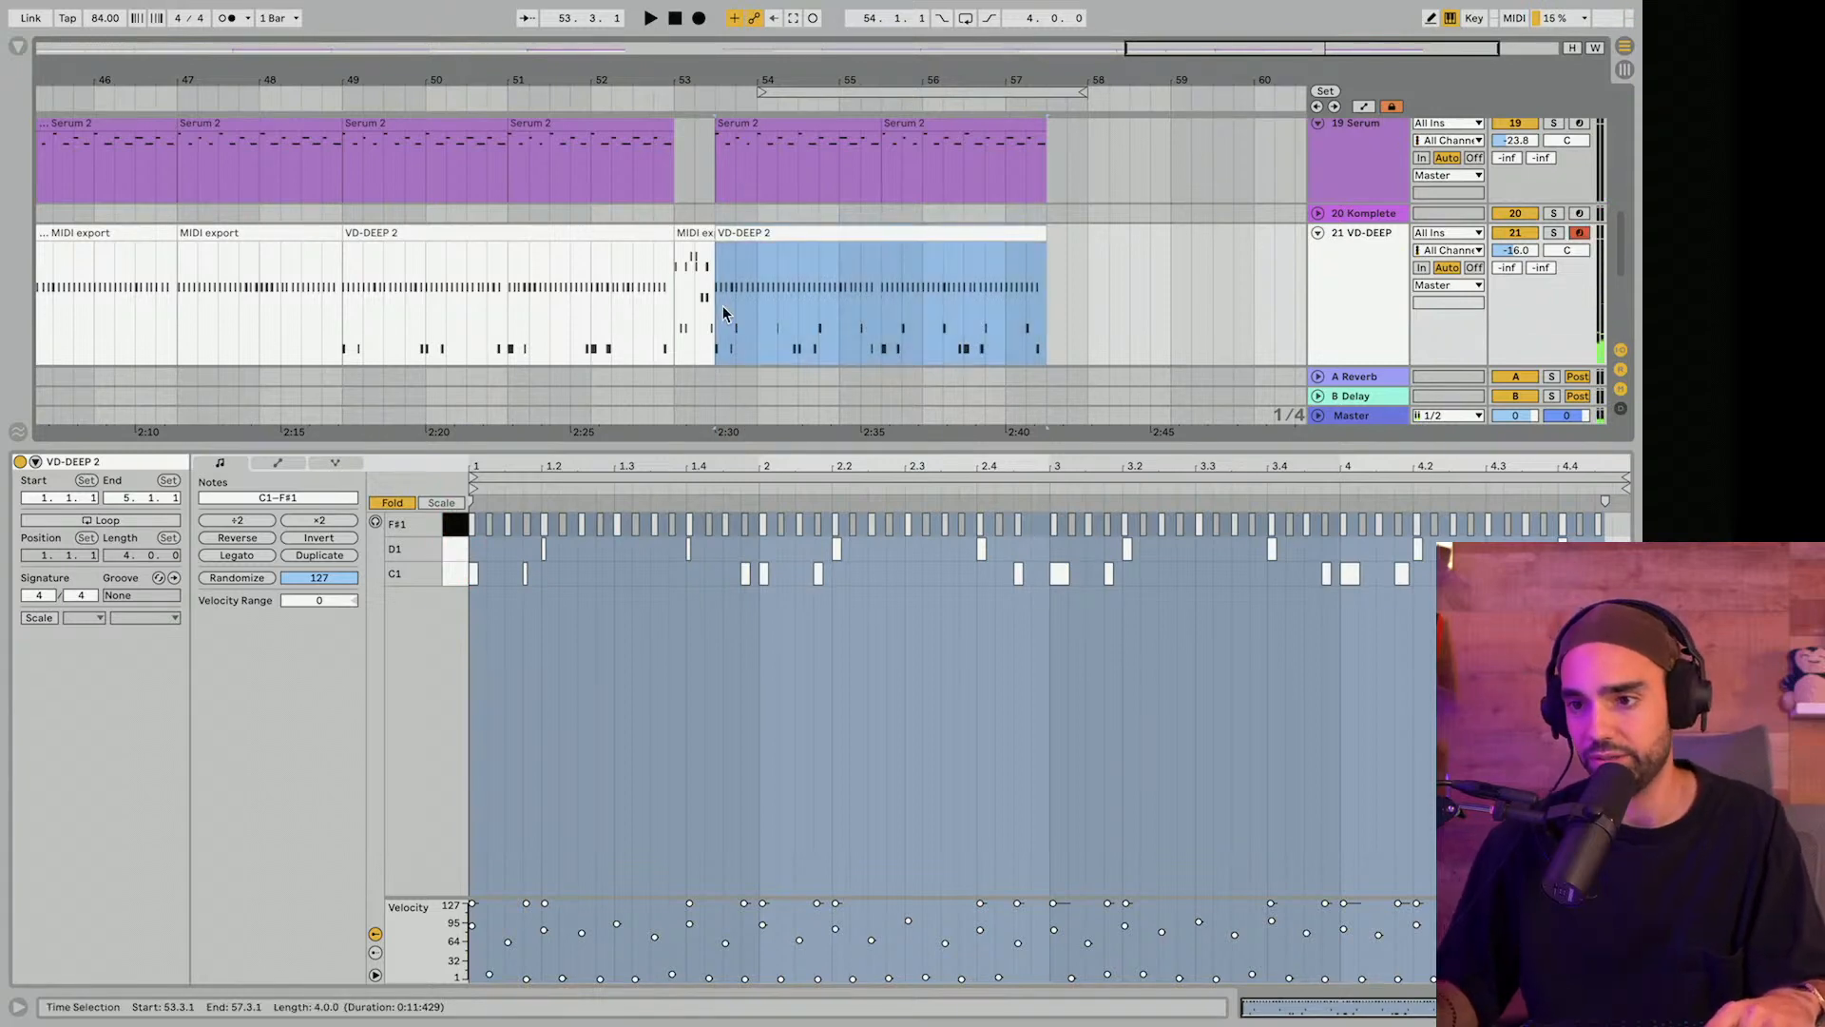
left_click(404, 511)
scroll(522, 592, "up", 5)
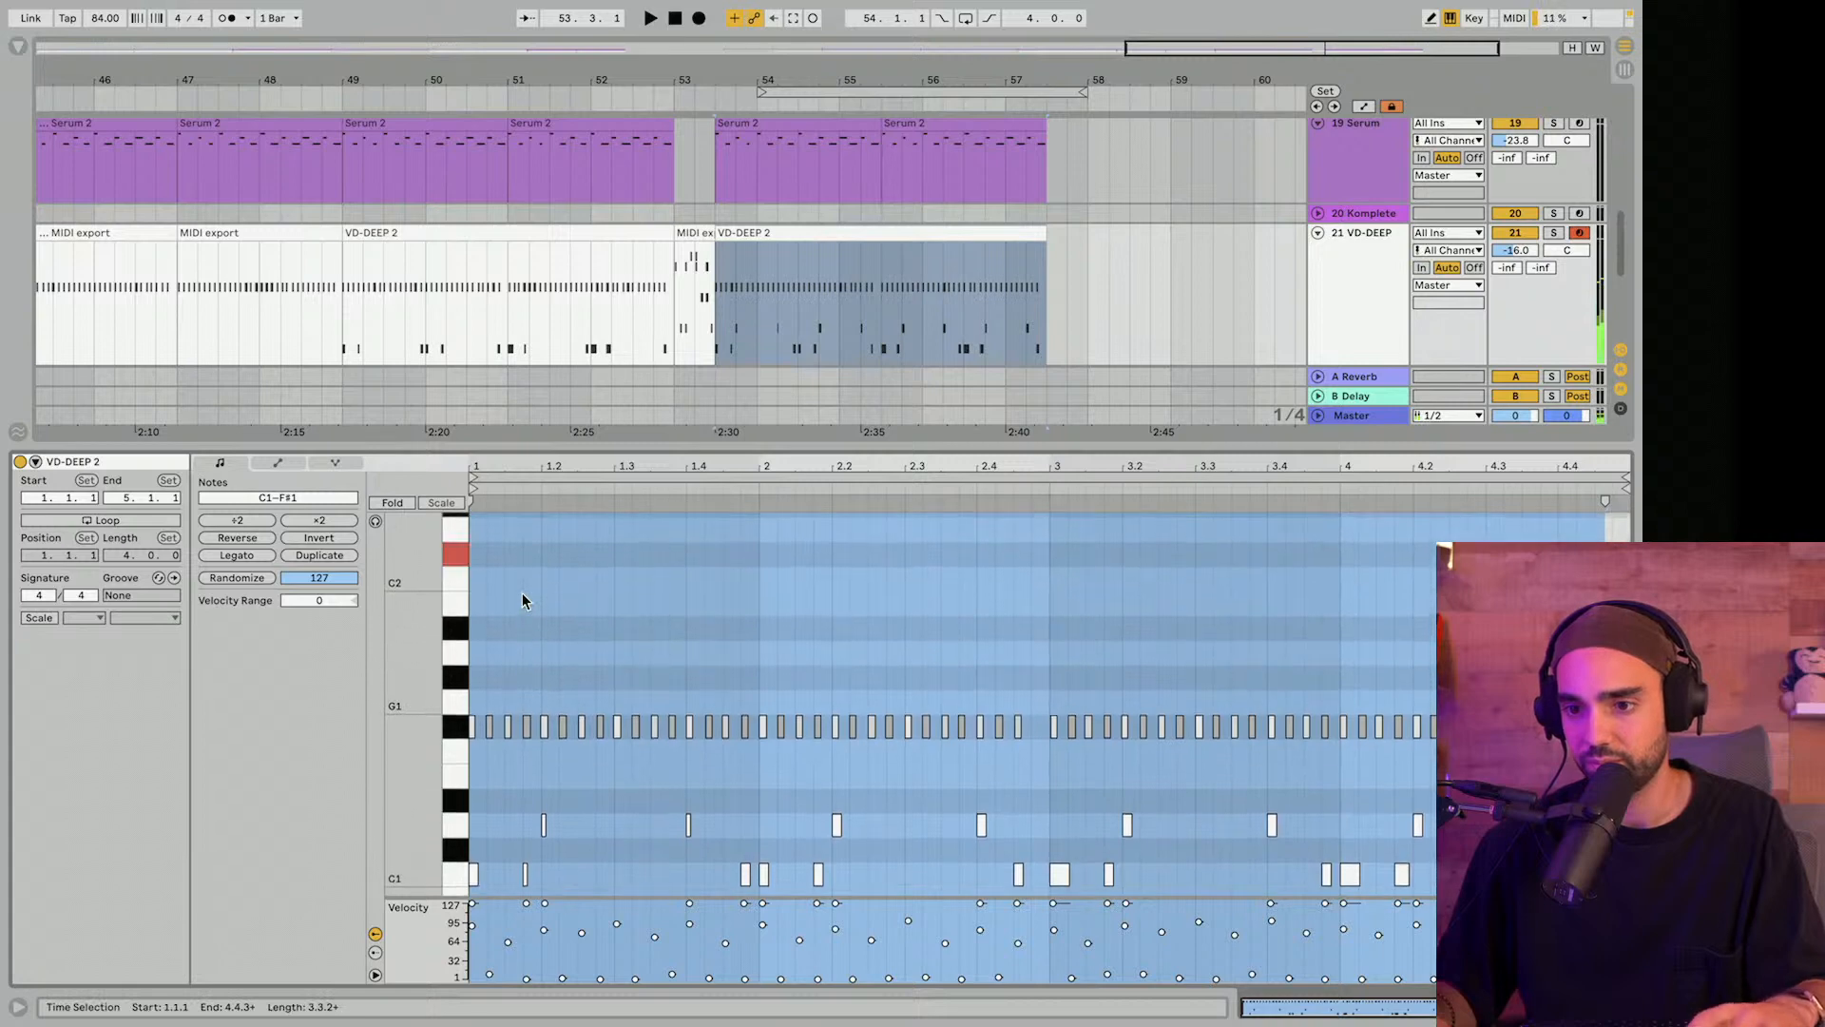
double_click(477, 708)
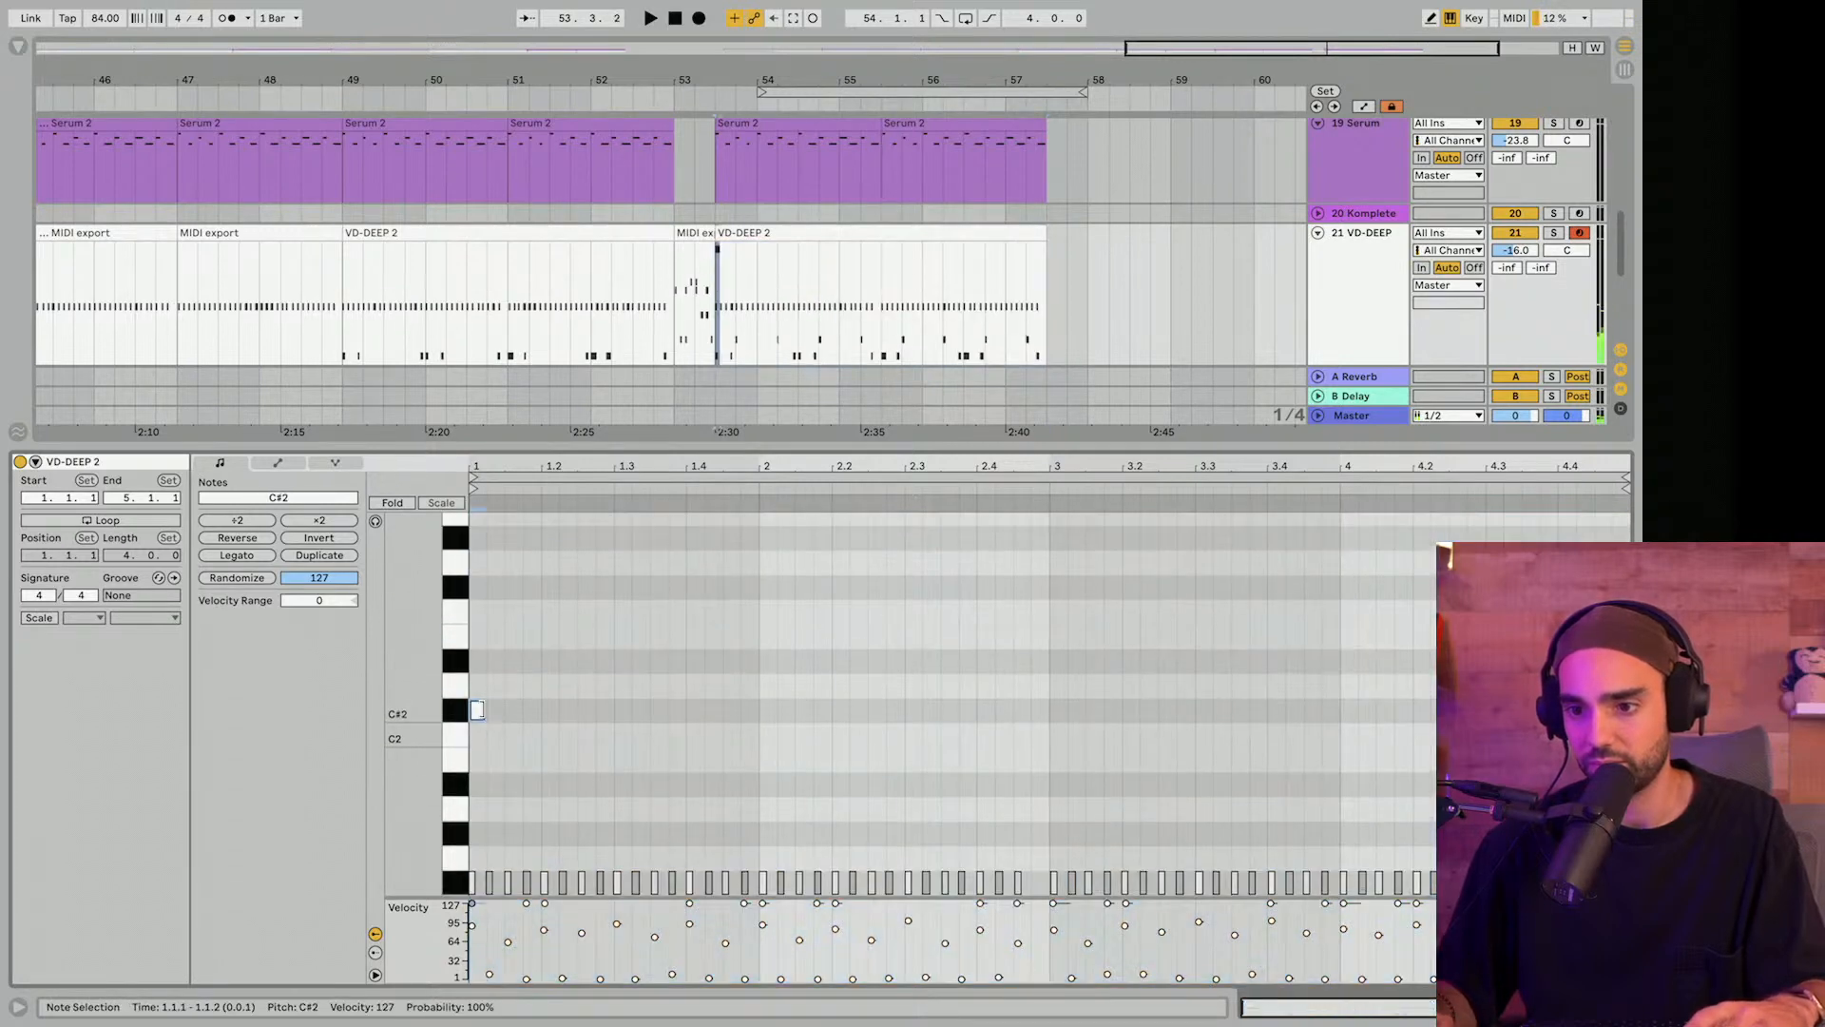
left_click_drag(482, 708, 588, 723)
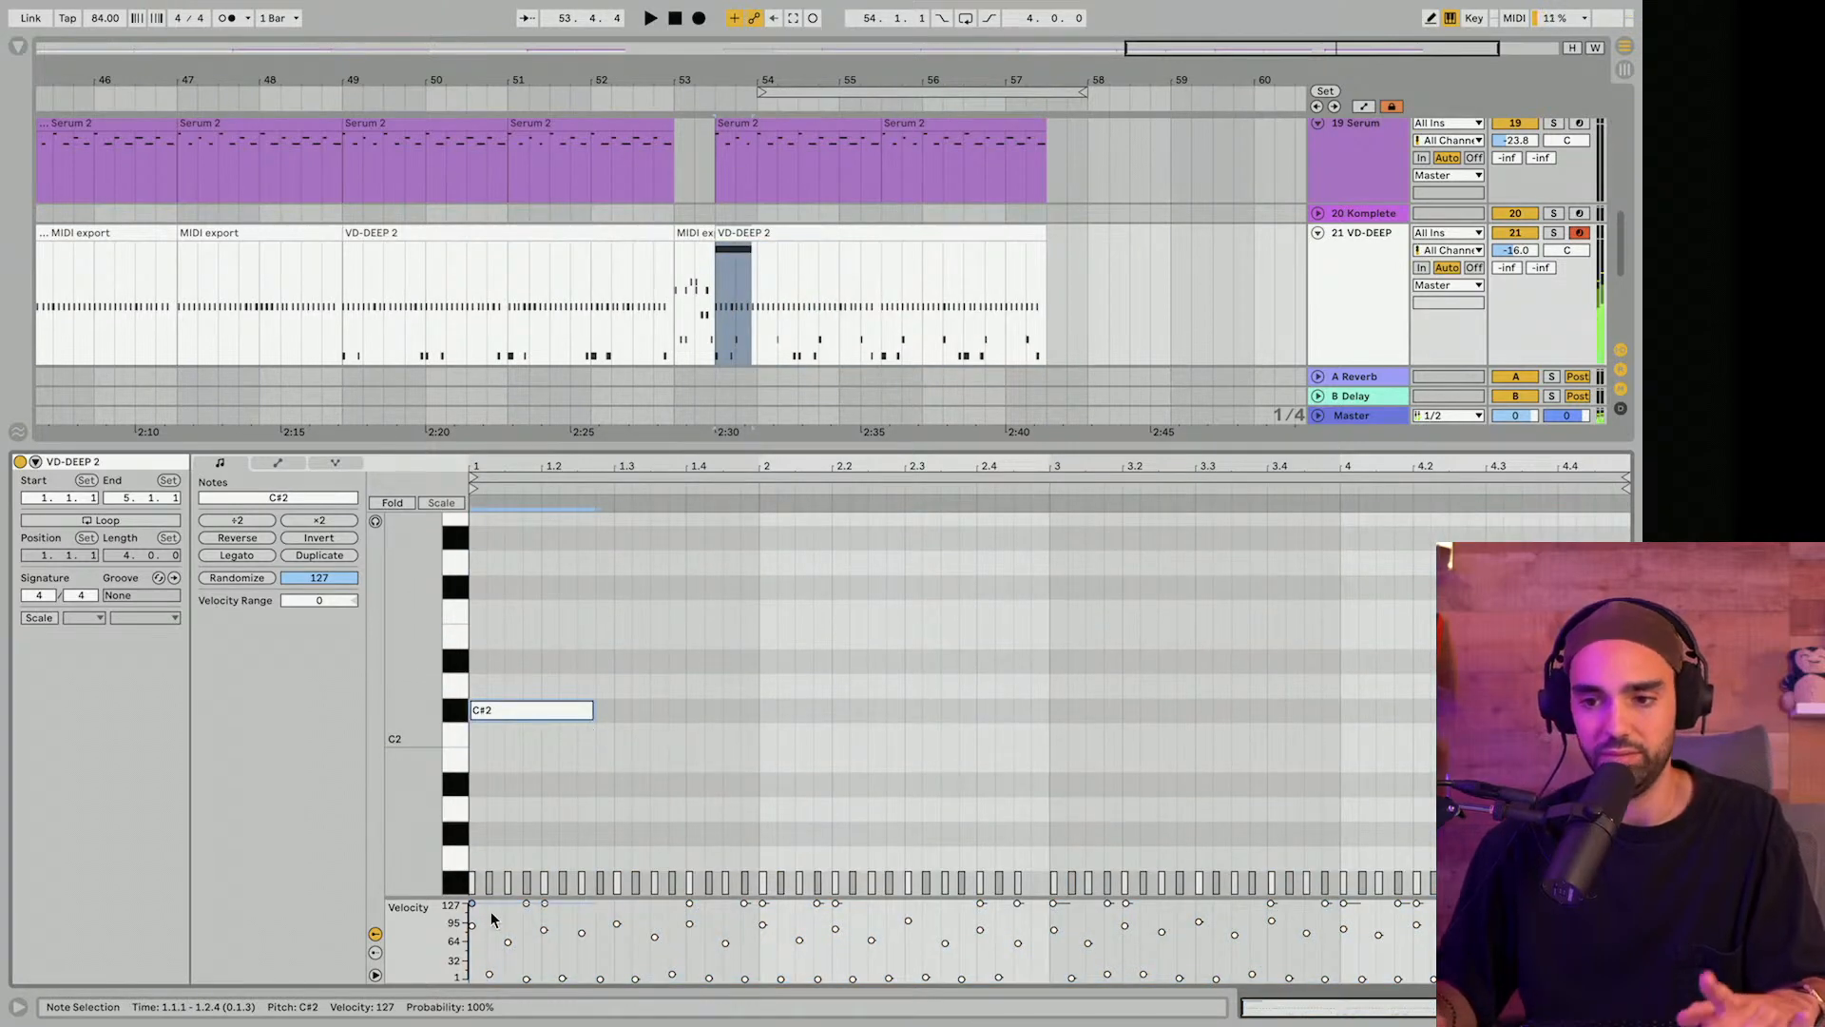
left_click_drag(472, 903, 473, 905)
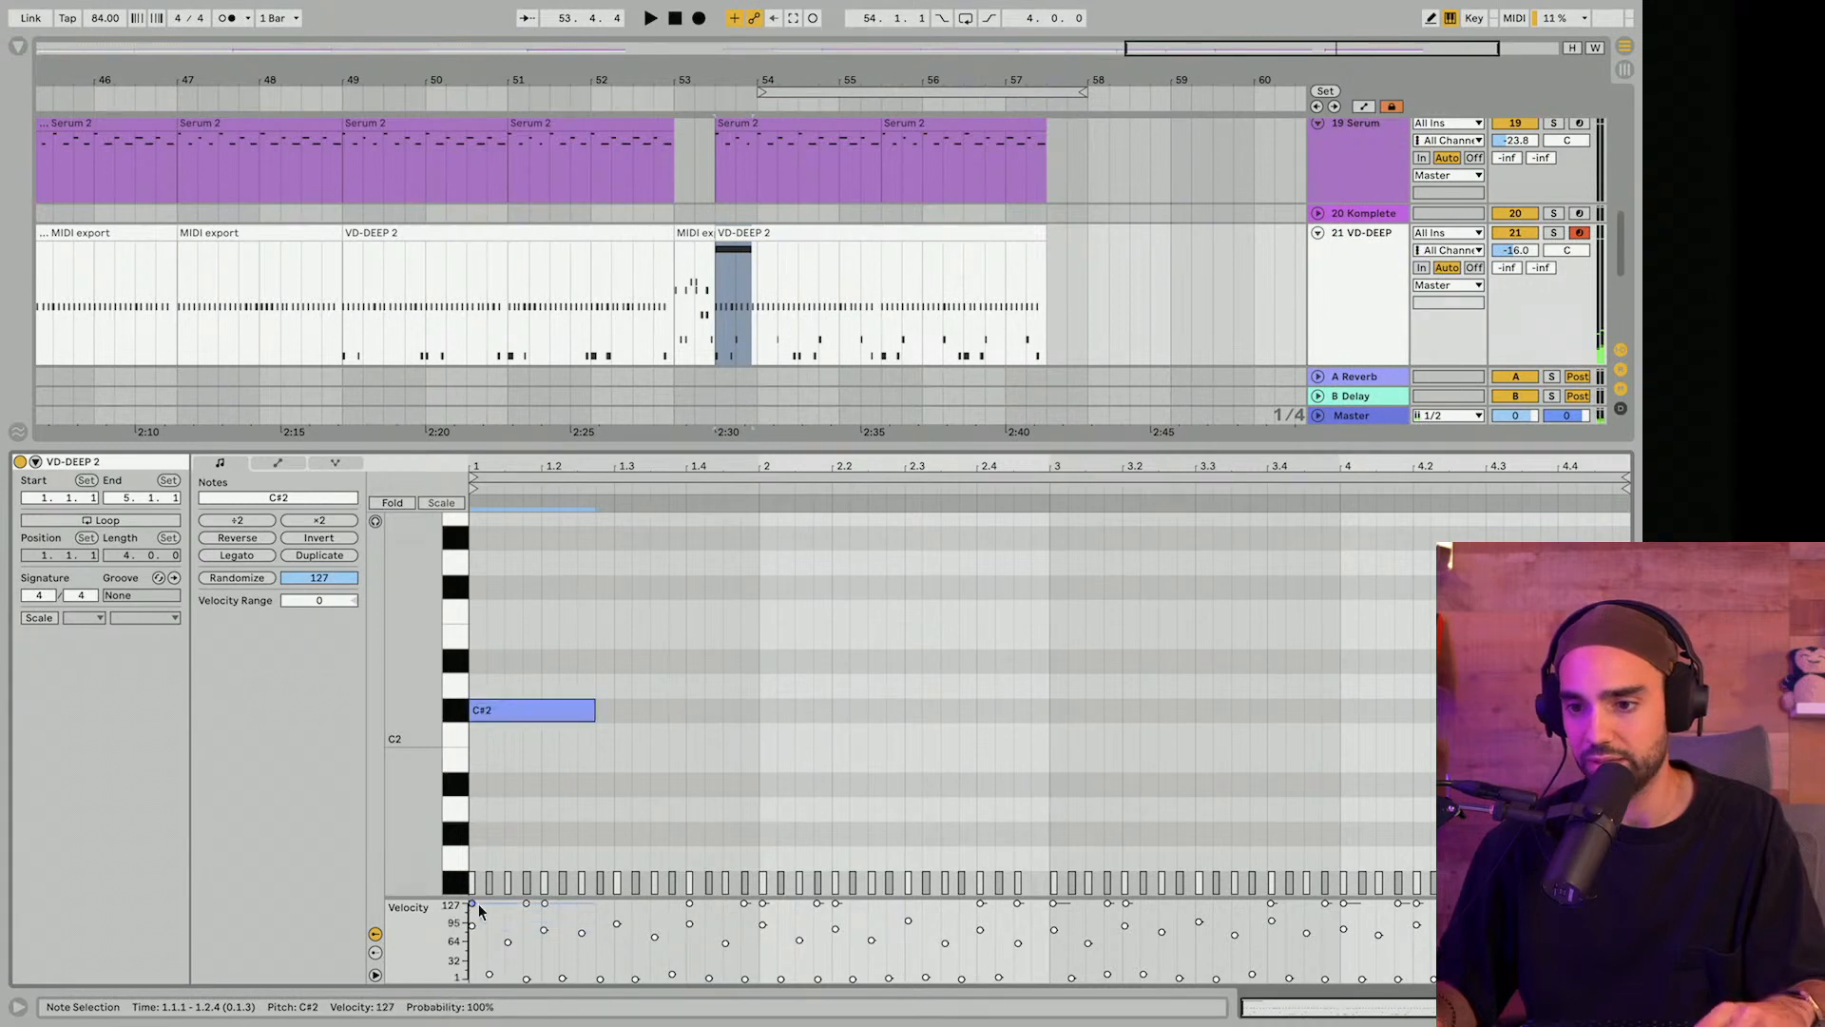
Listen to the new crash note in the clip at 53.3.1 and shrink the note editor.
left_click(528, 658)
key("space")
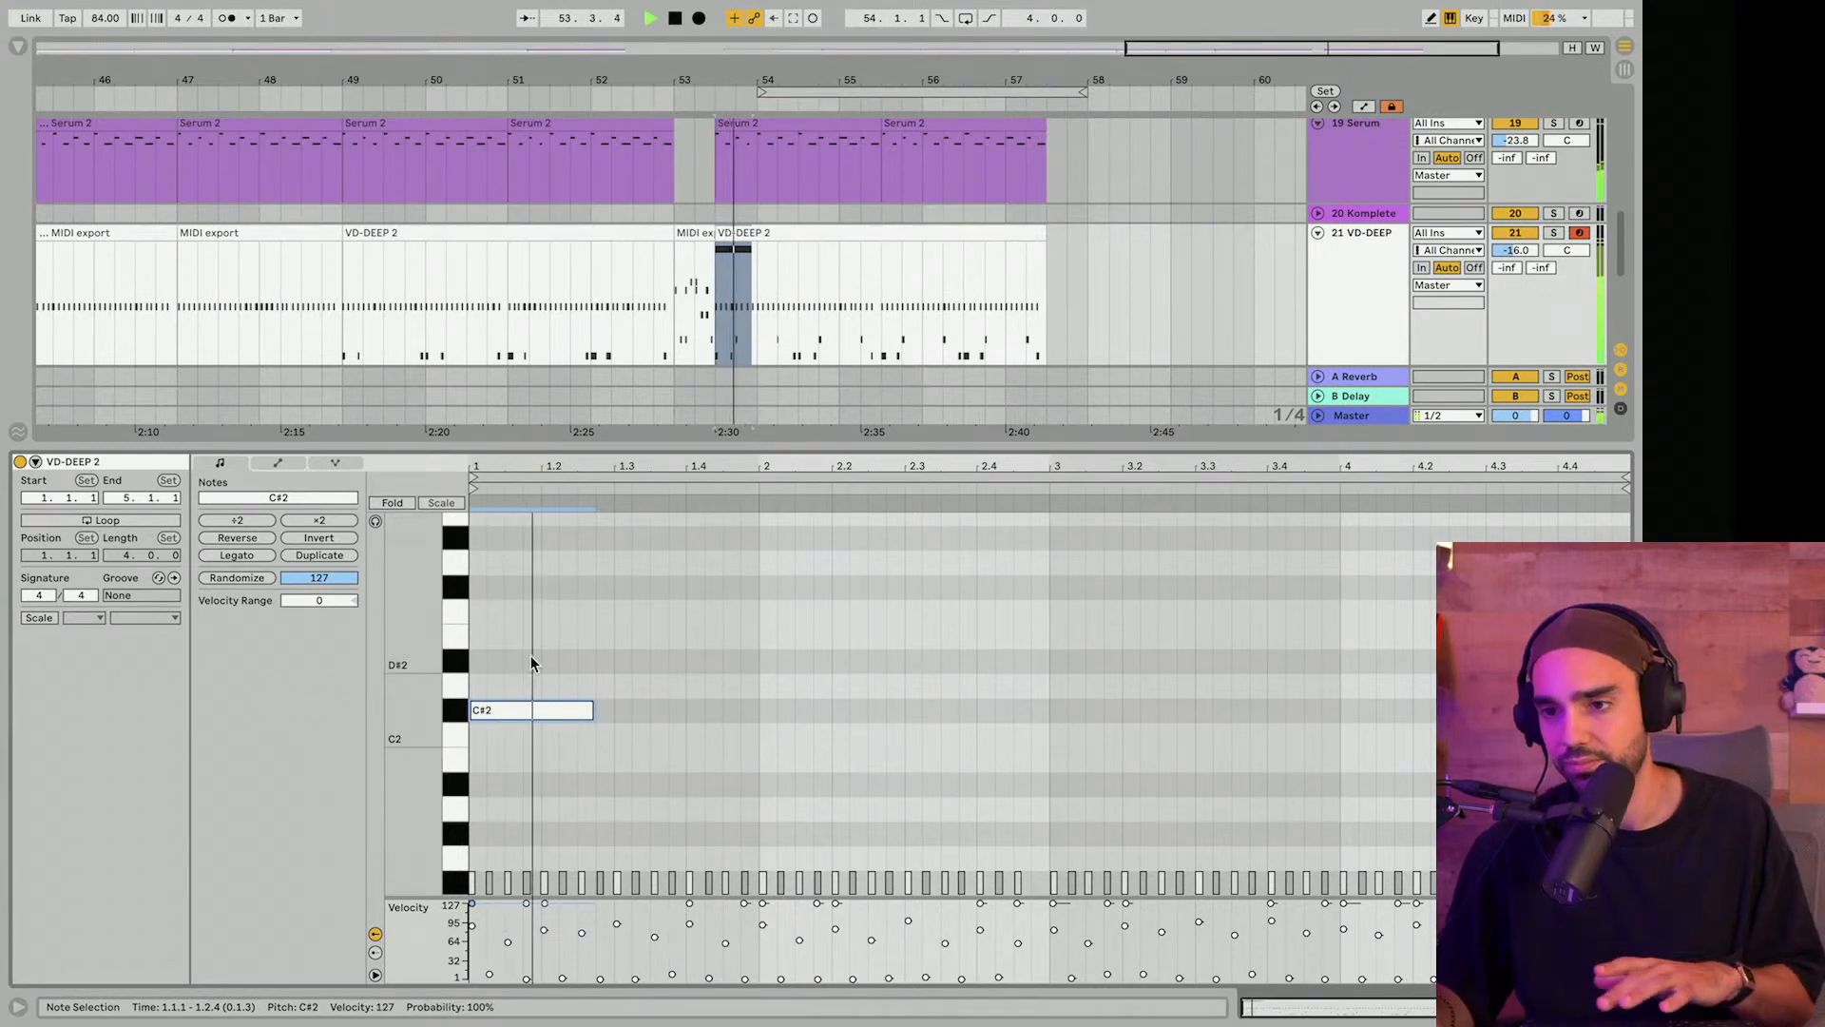
left_click_drag(648, 444, 638, 781)
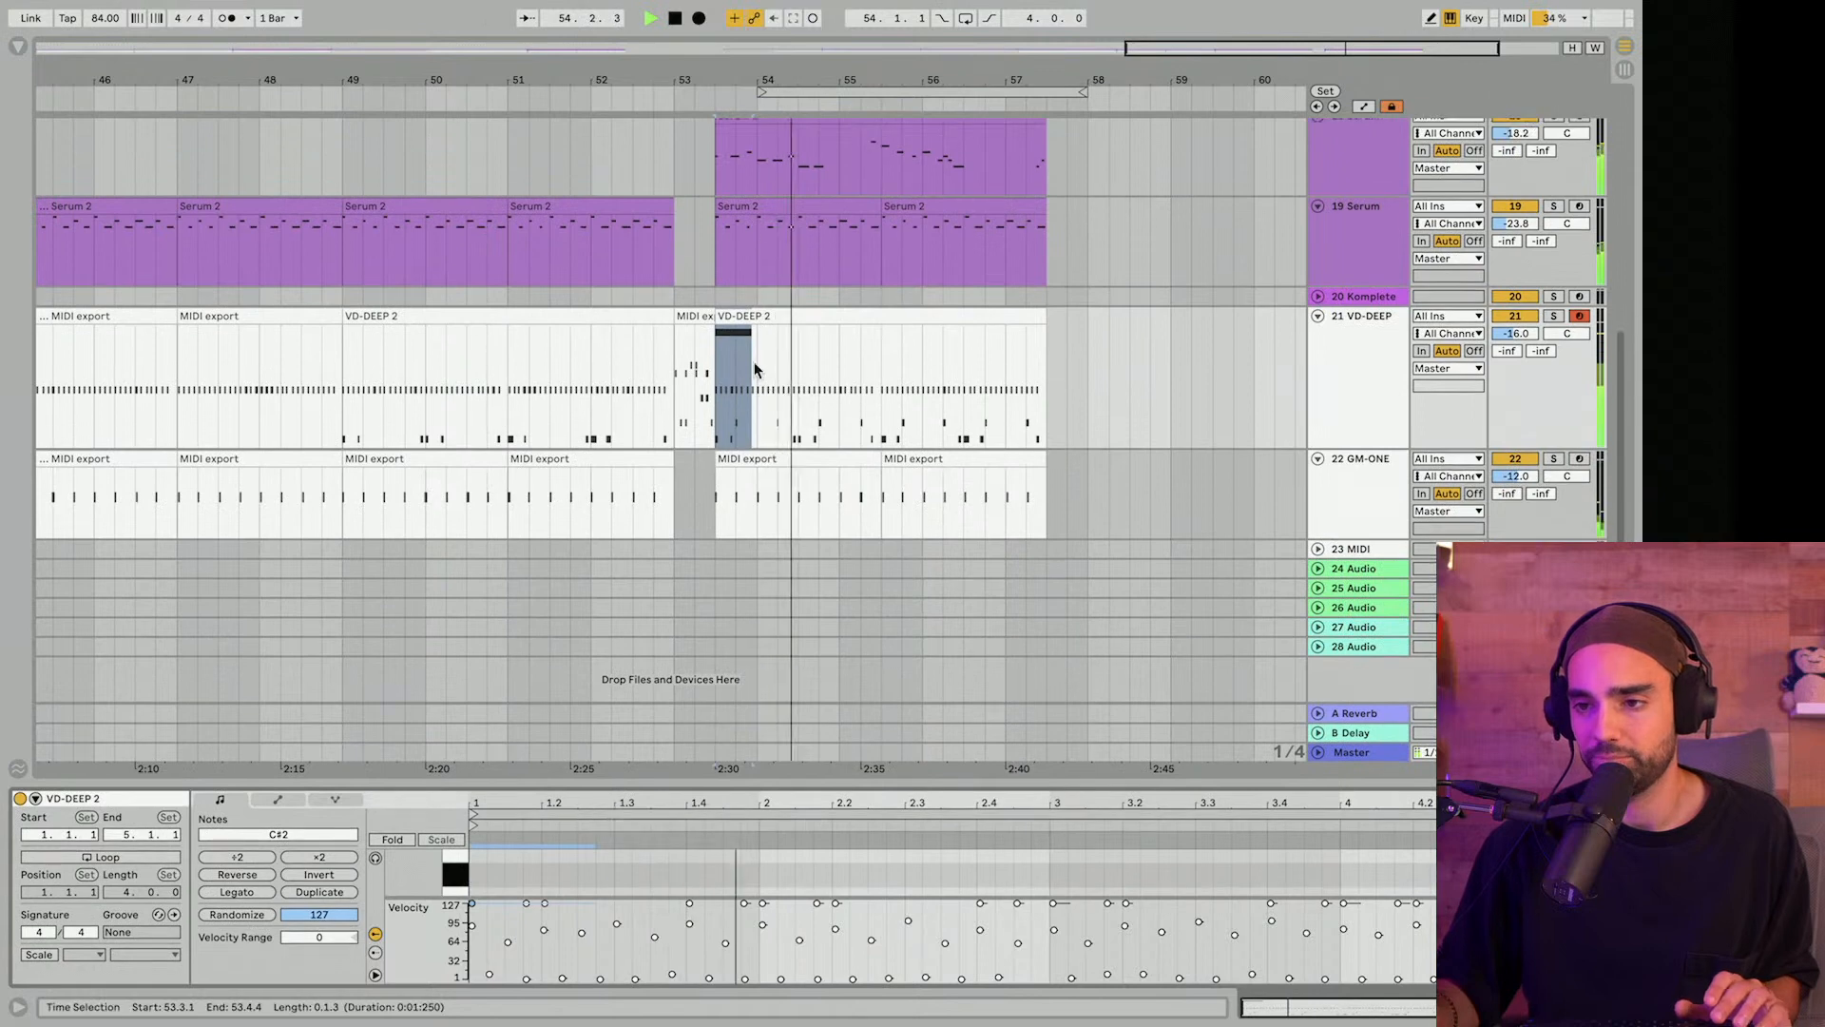
left_click(733, 315)
key("space")
left_click_drag(578, 873, 505, 756)
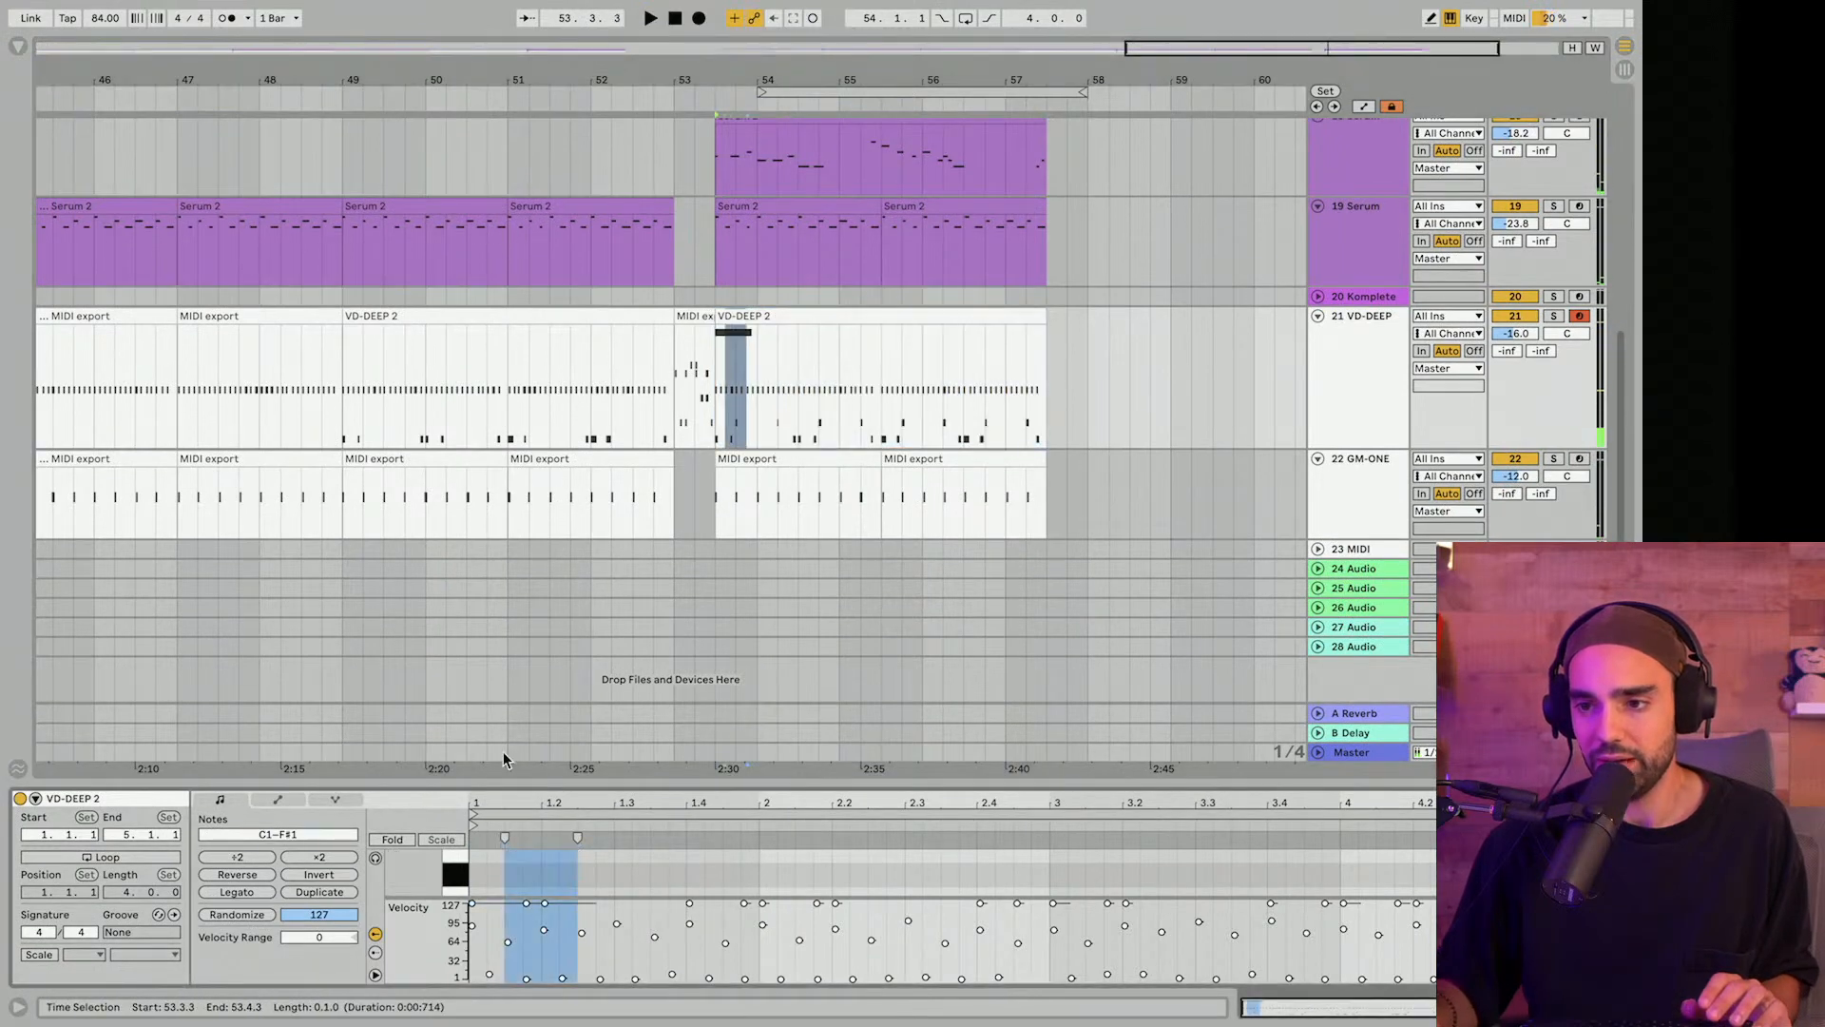
Review the earlier VD-DEEP clips, audition the music from bar 41, and select the clip at bar 37.
left_click(390, 316)
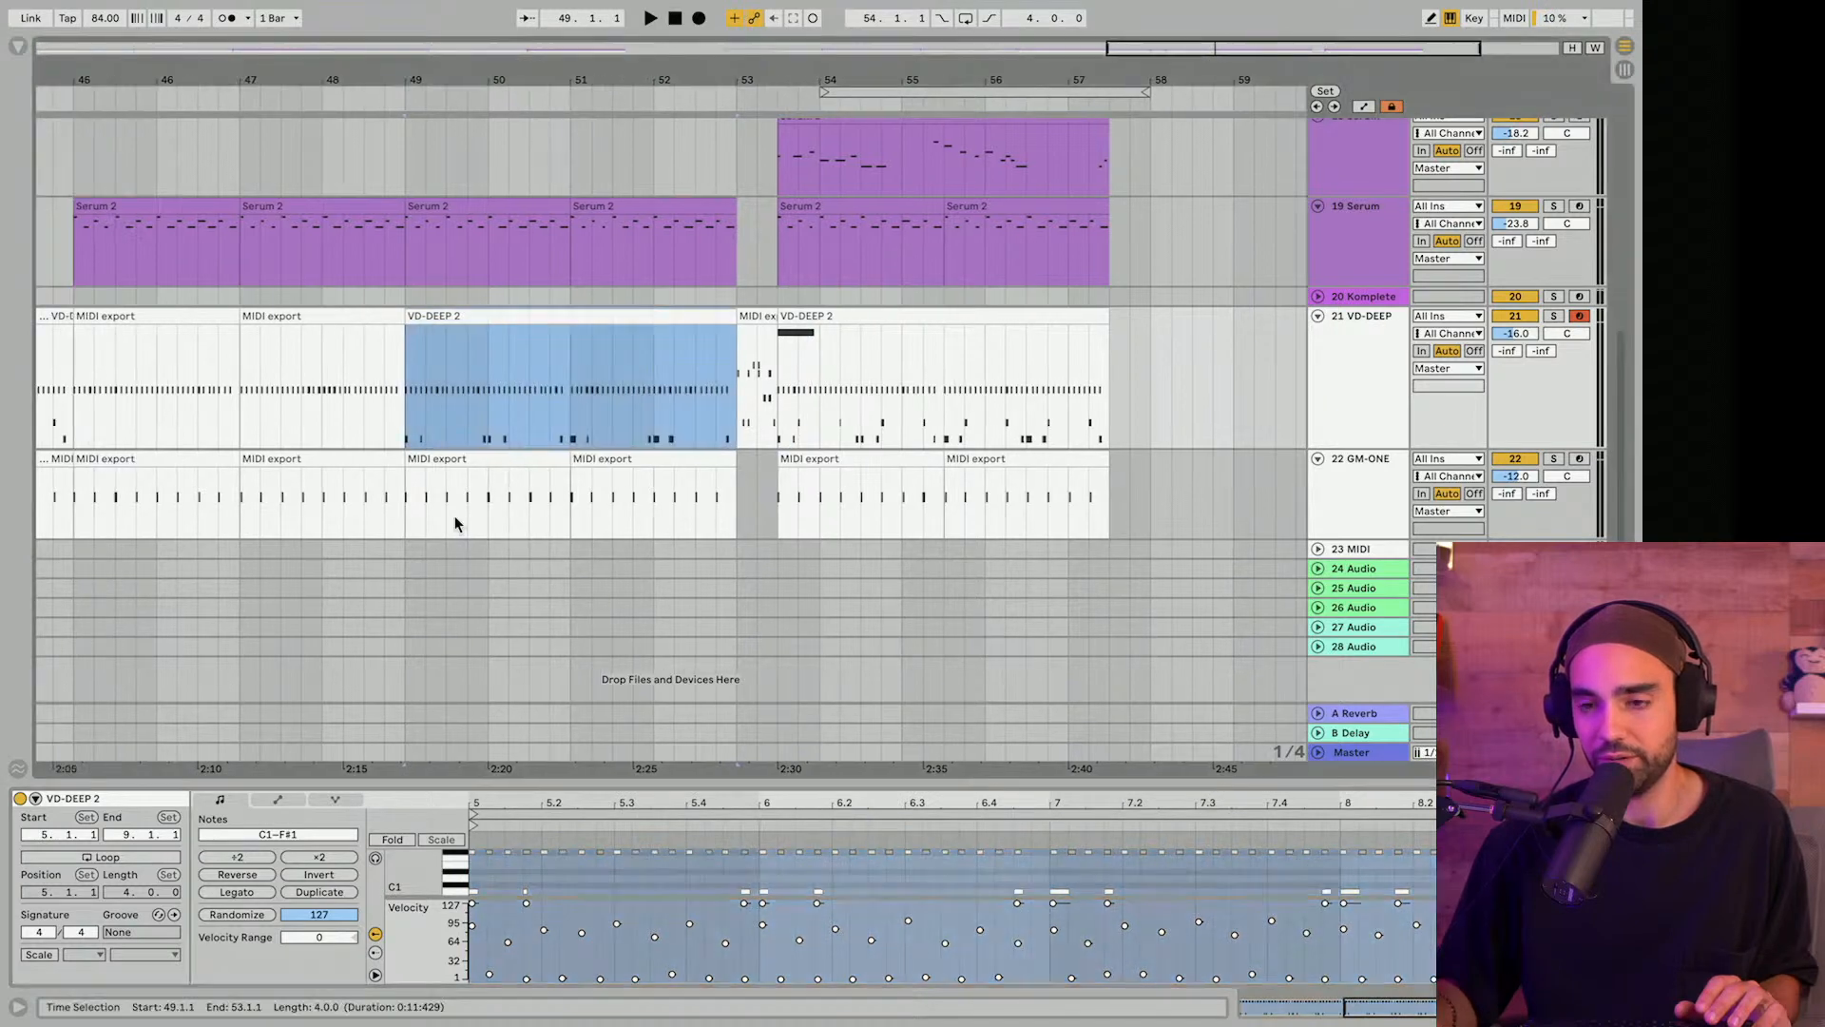
scroll(456, 521, "left", 5)
scroll(481, 346, "left", 7)
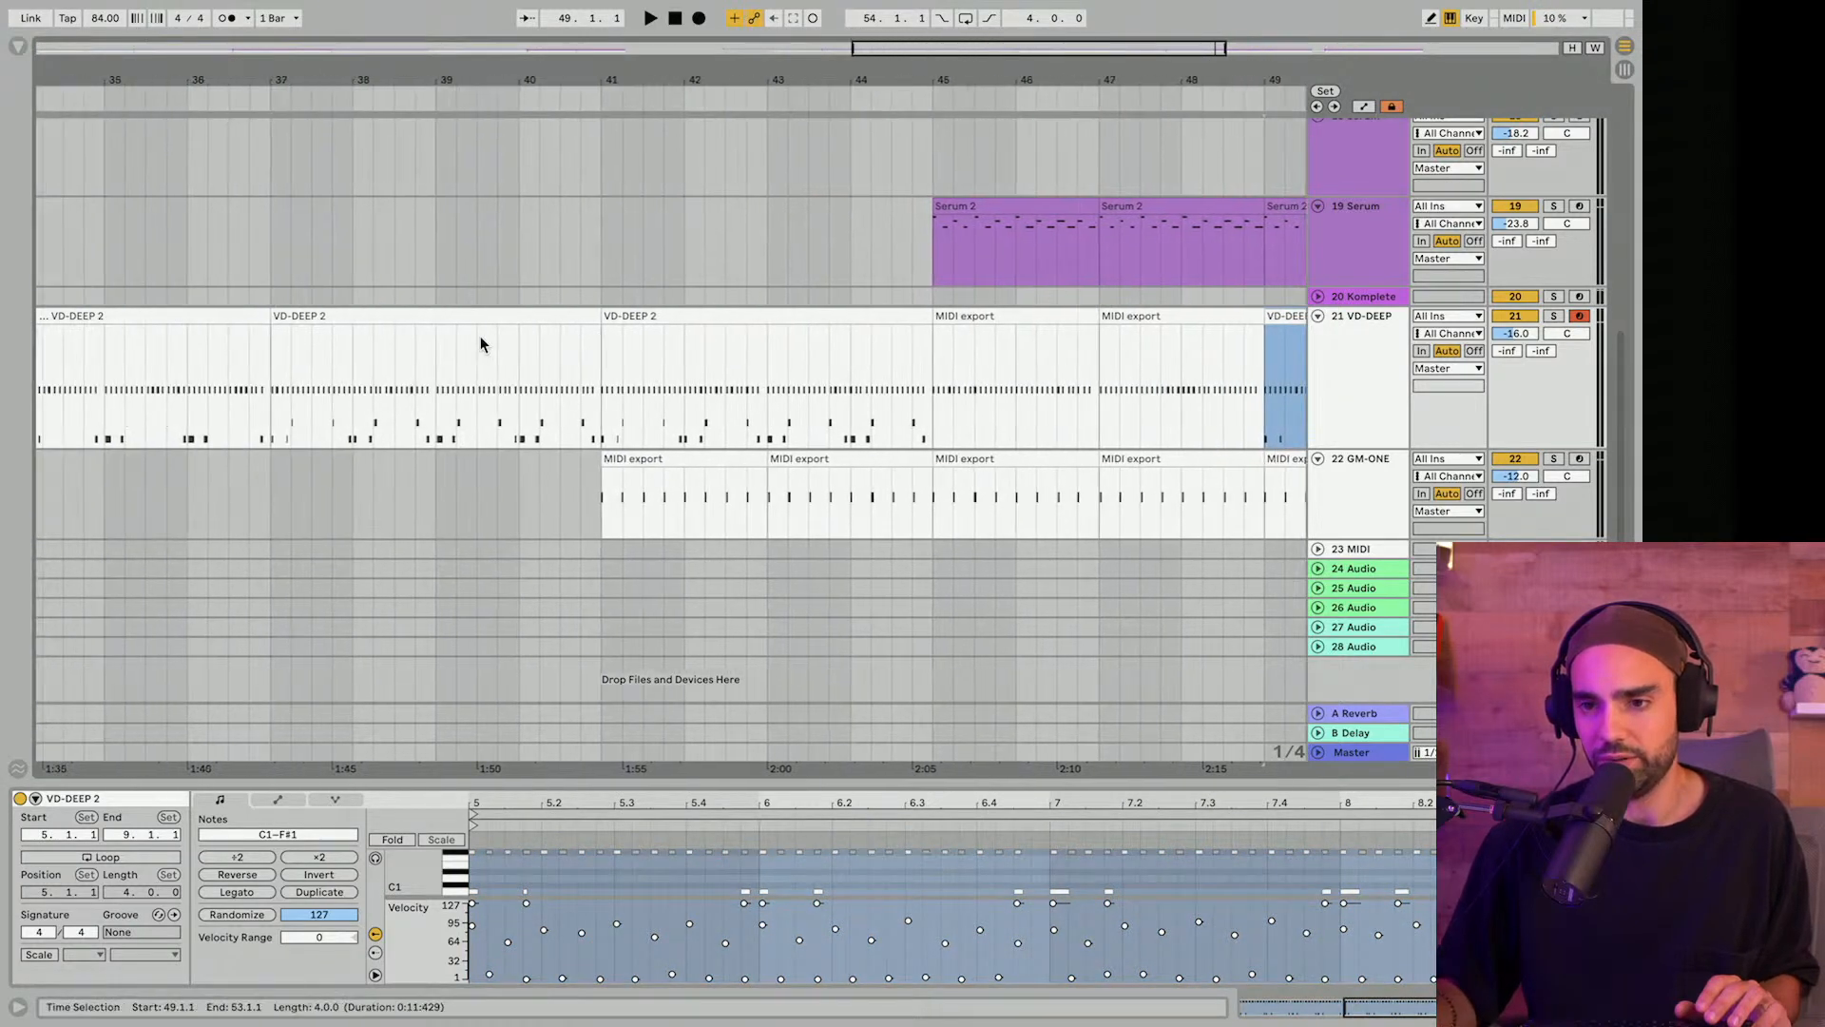
scroll(774, 378, "right", 1)
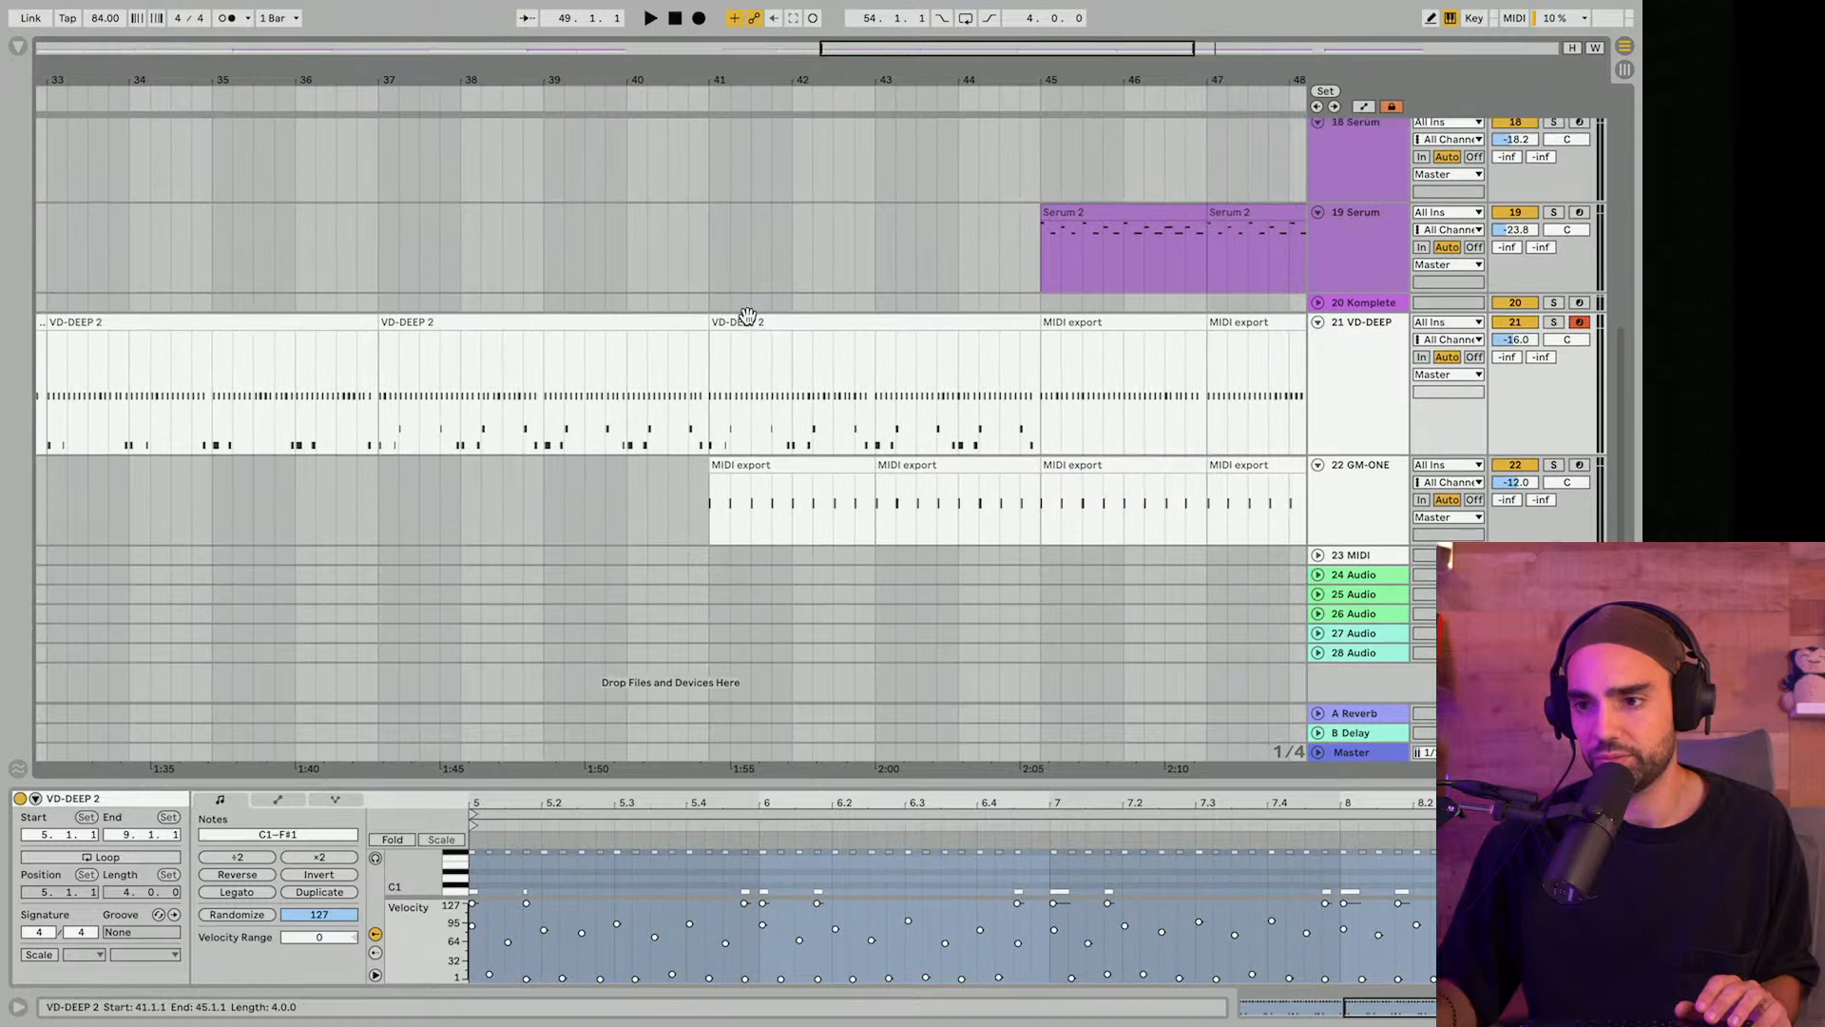
left_click(741, 325)
left_click(710, 367)
key("space")
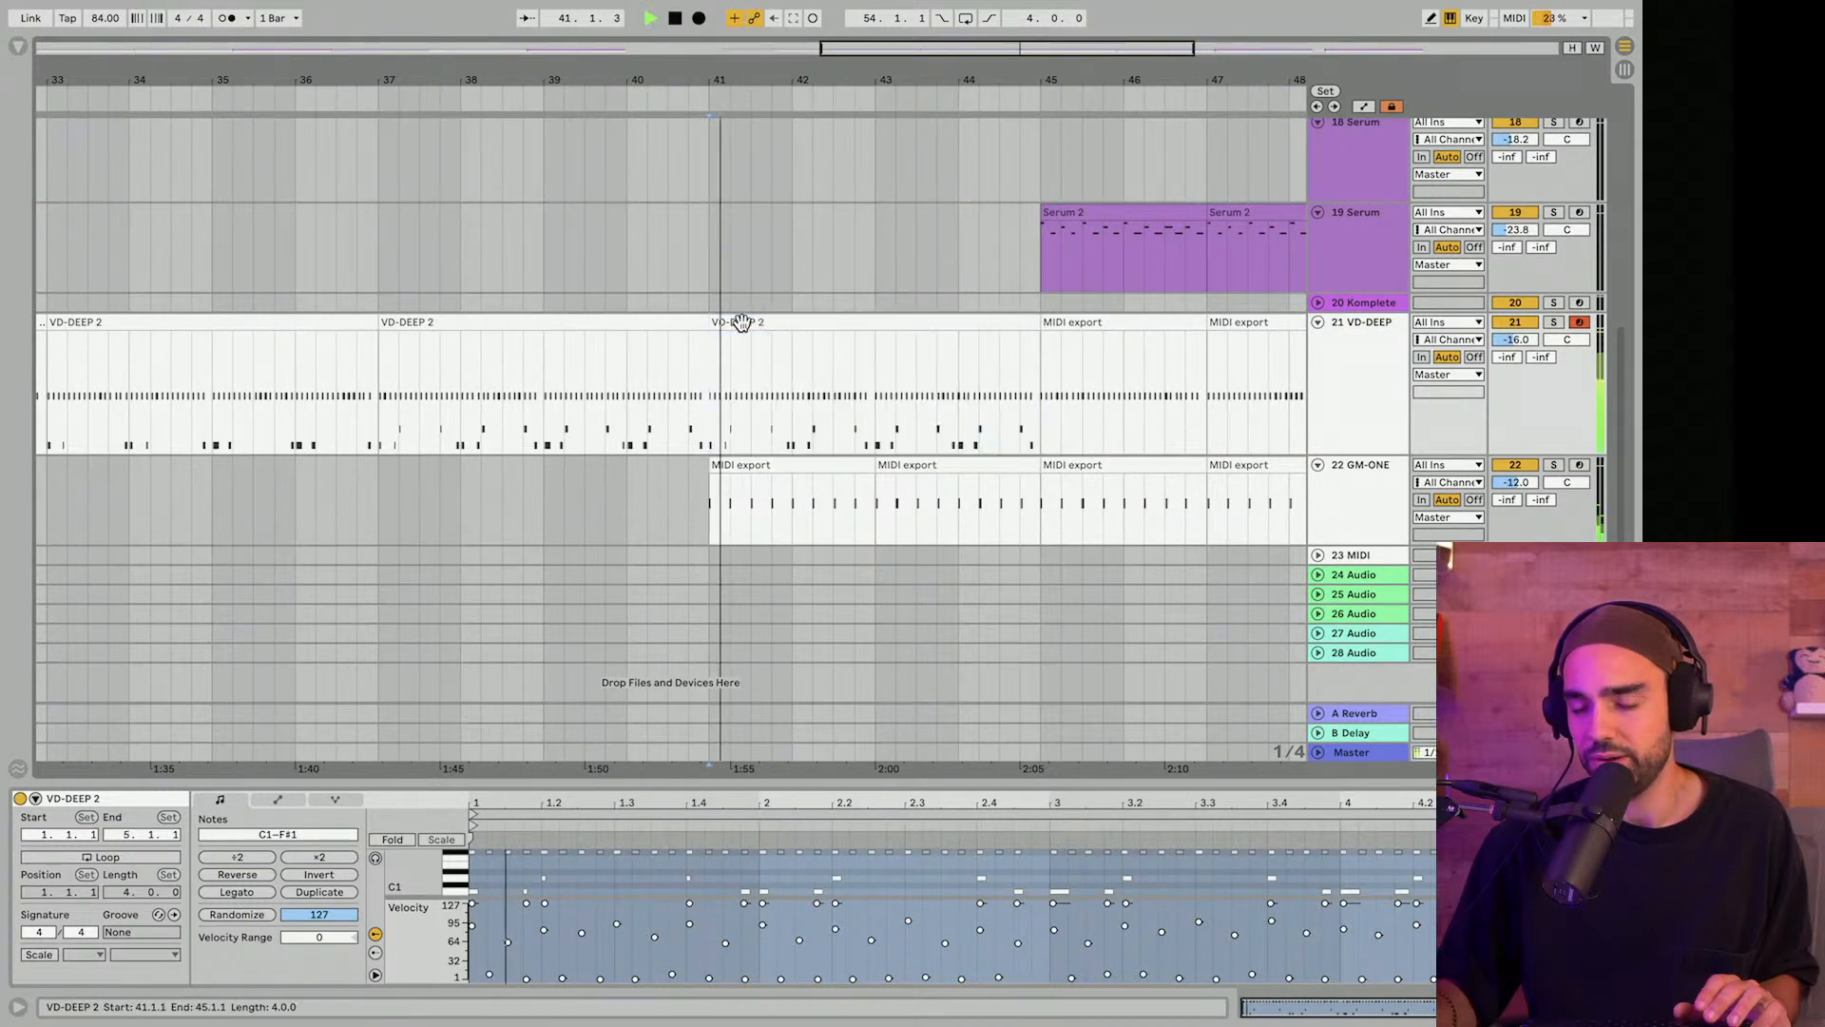
key("space")
left_click(384, 409)
key("space")
left_click(427, 324)
key("space")
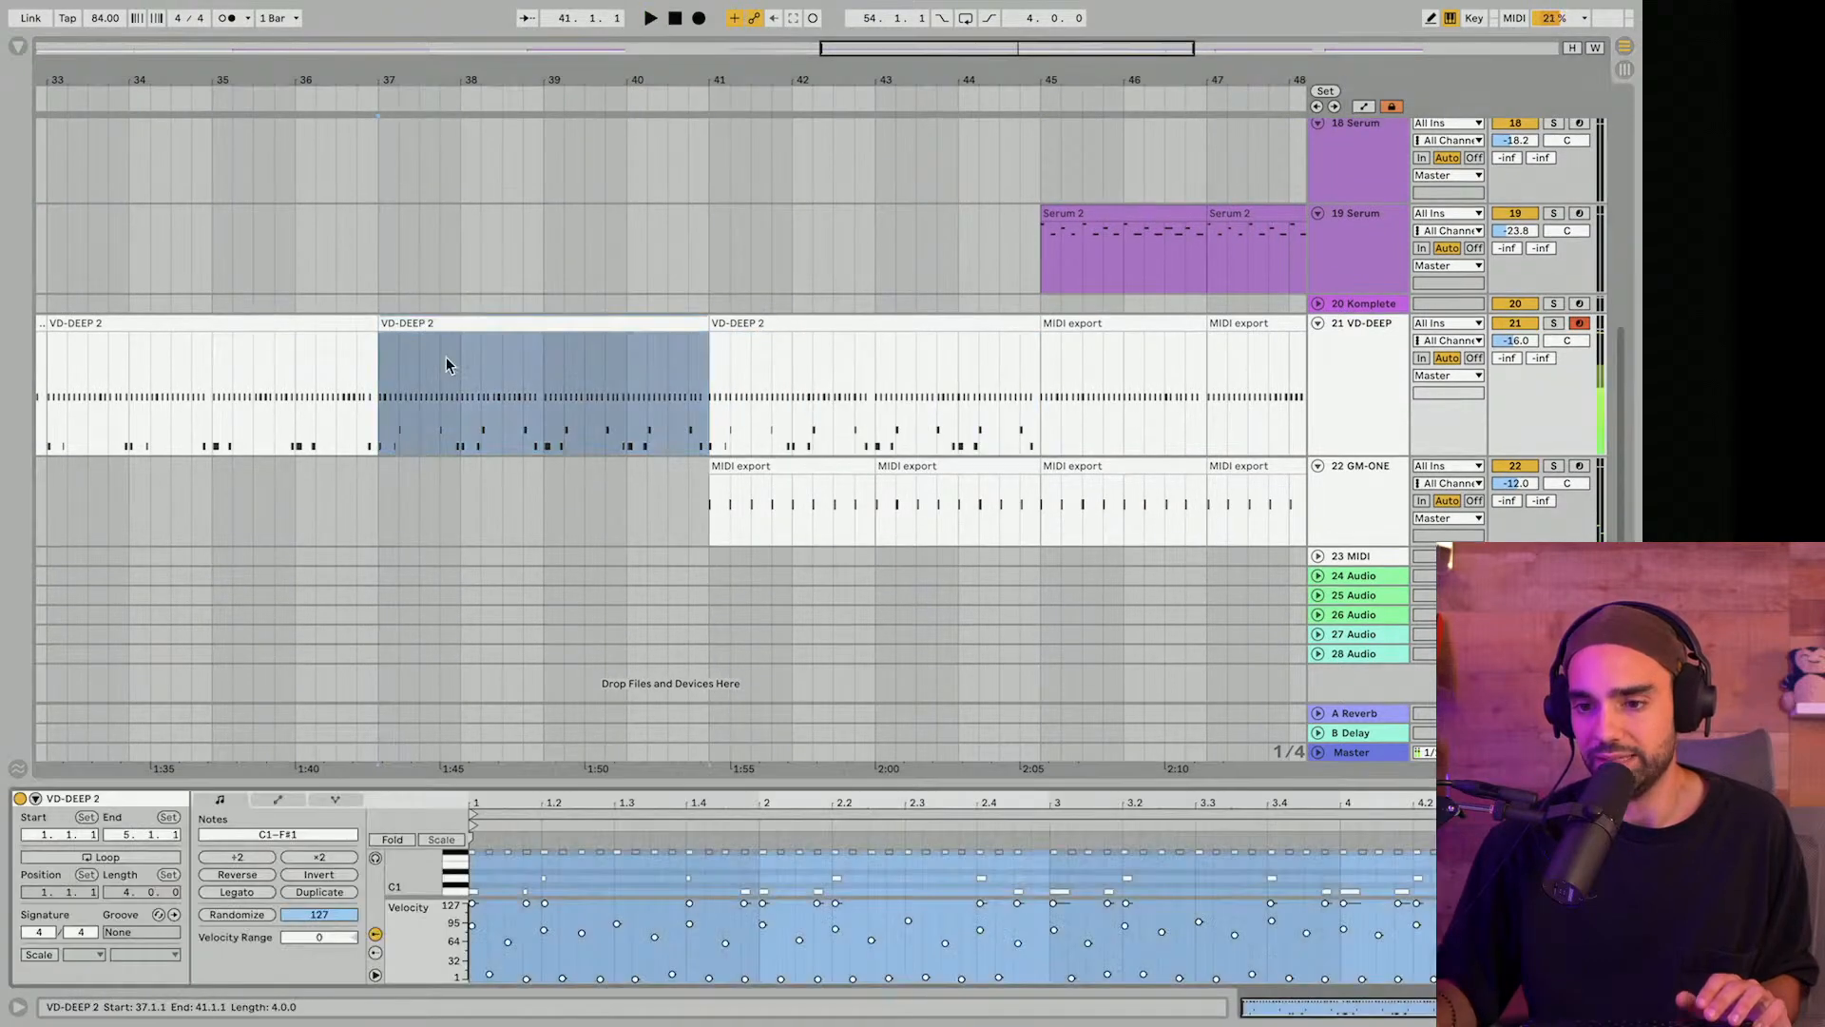
Add a C#2 crash note from 1.1.1 to 1.4.2 in the VD-DEEP clip at bar 37 and play it back.
left_click_drag(593, 786, 570, 547)
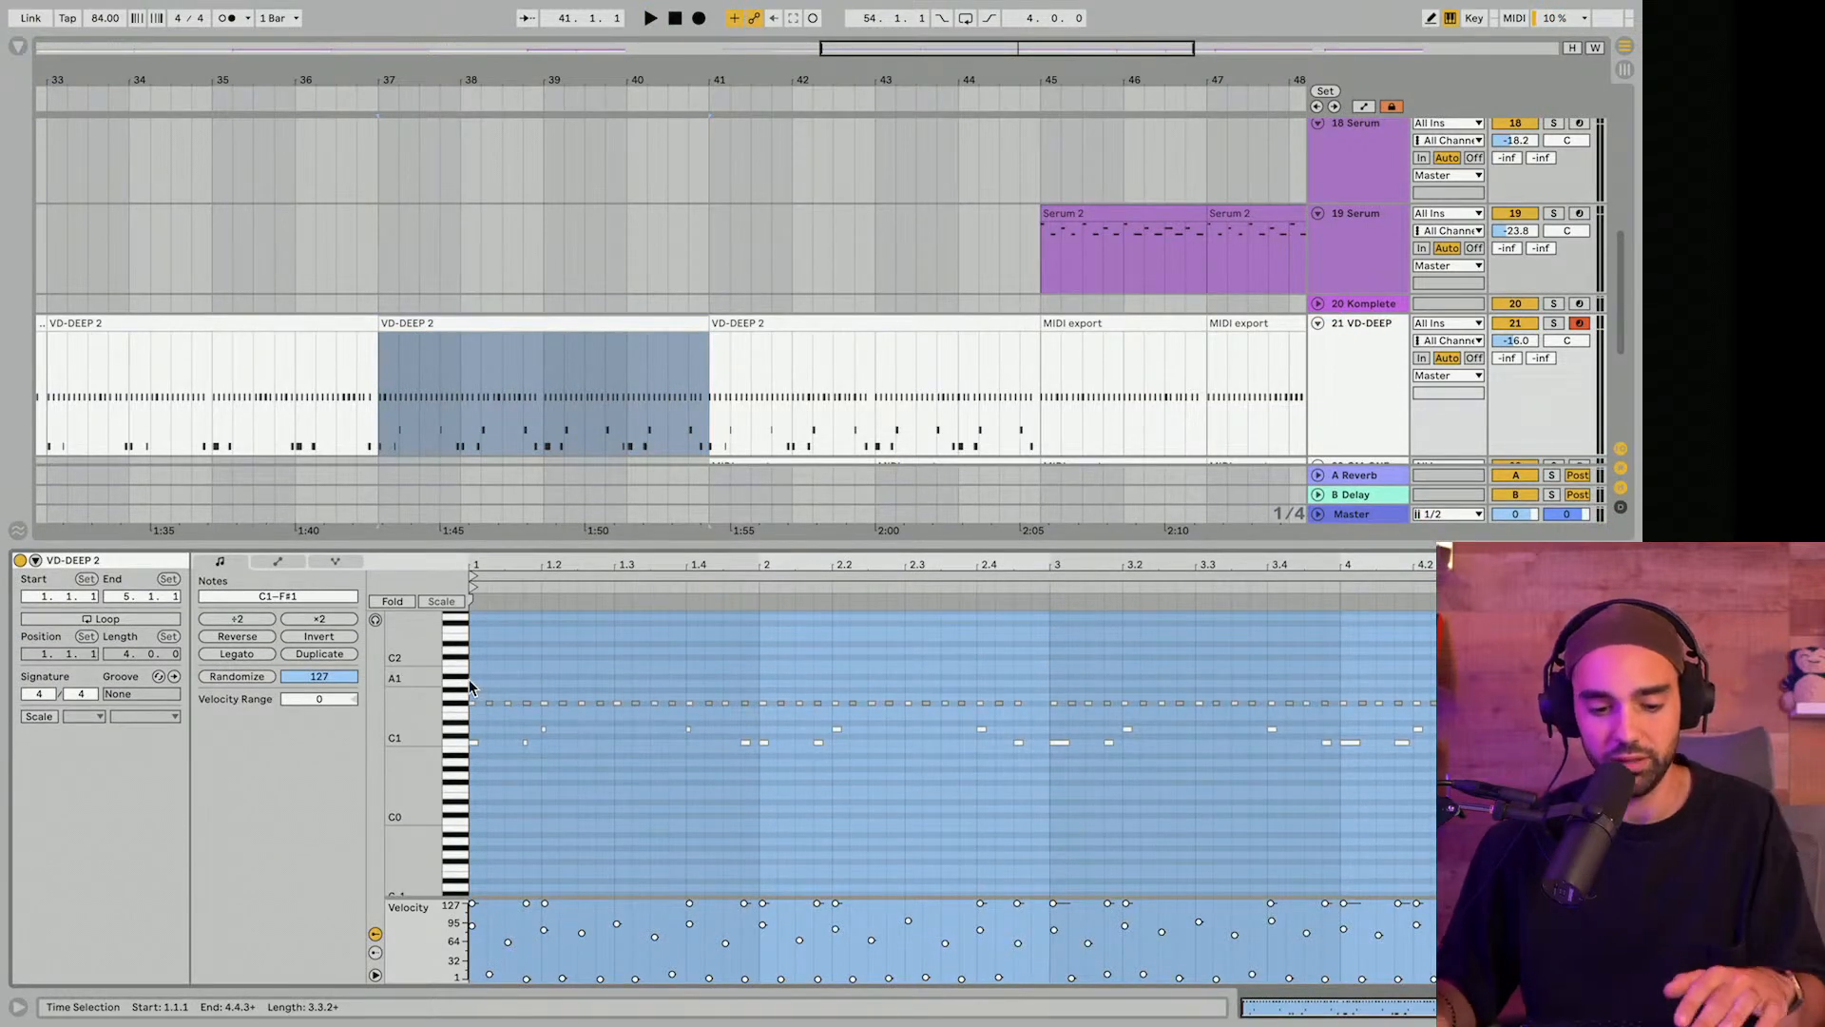
double_click(473, 657)
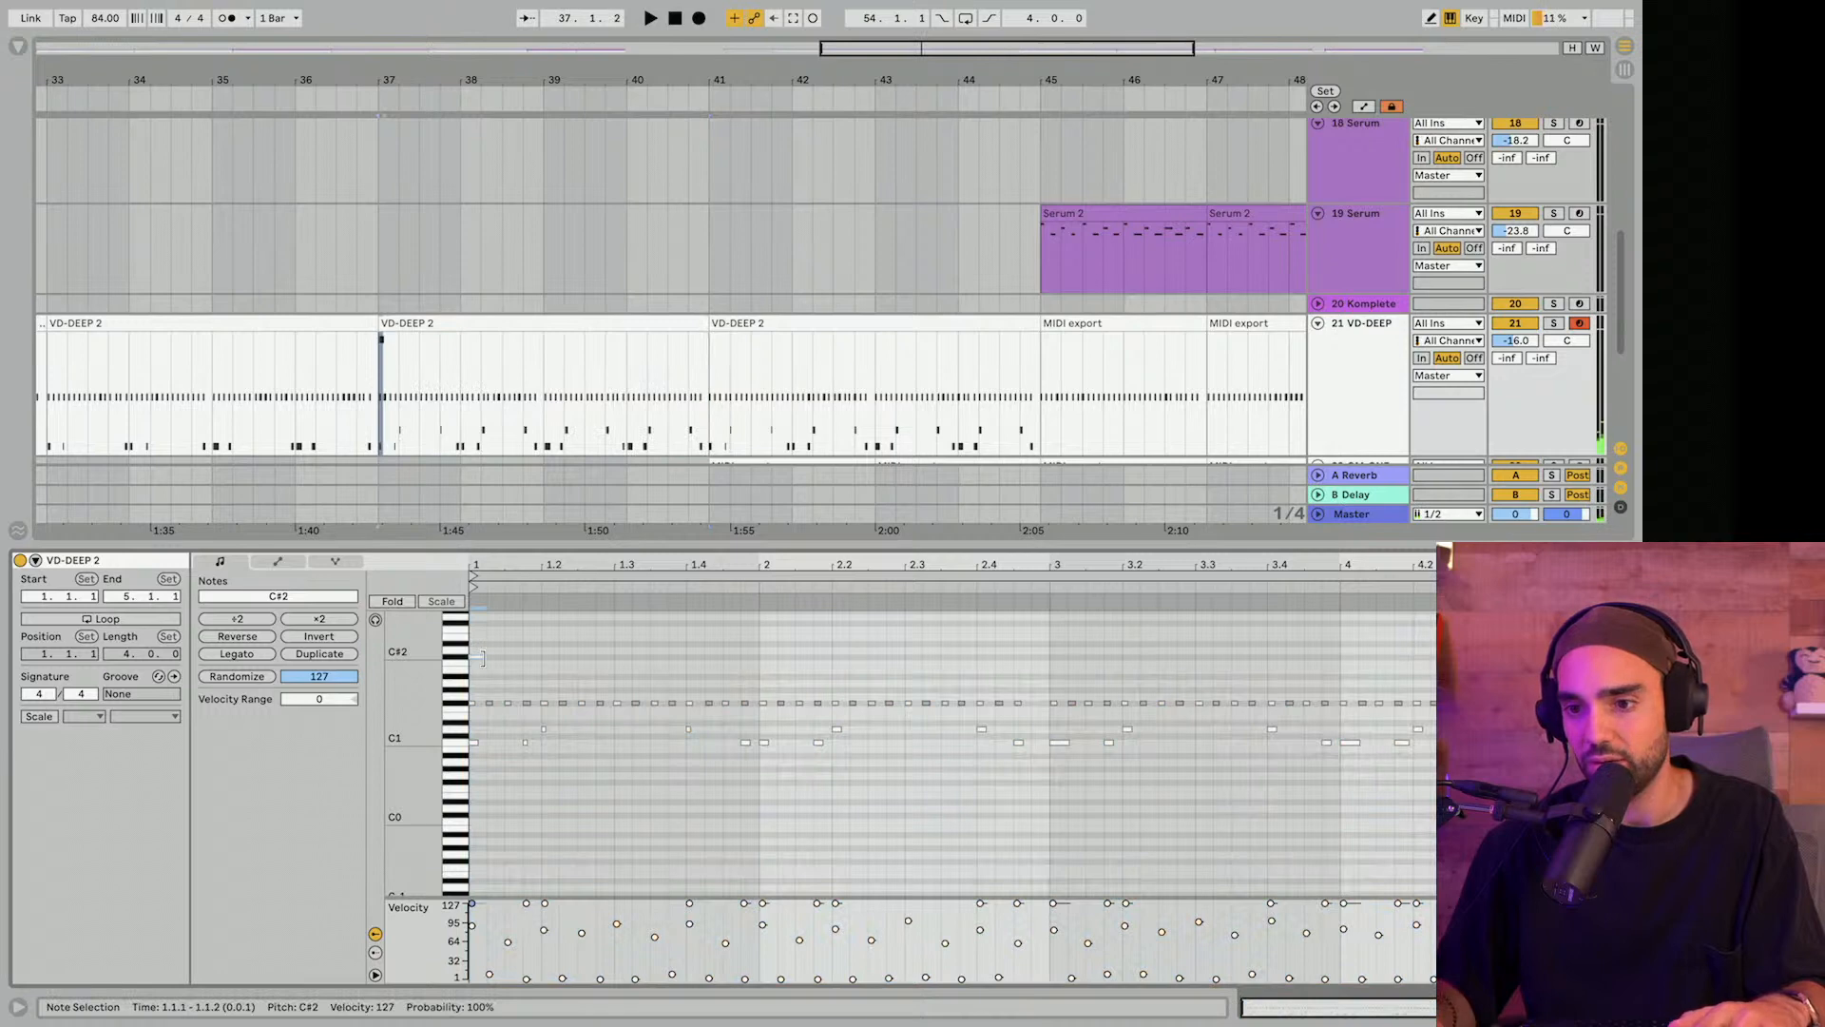
left_click_drag(485, 657, 702, 657)
key("space")
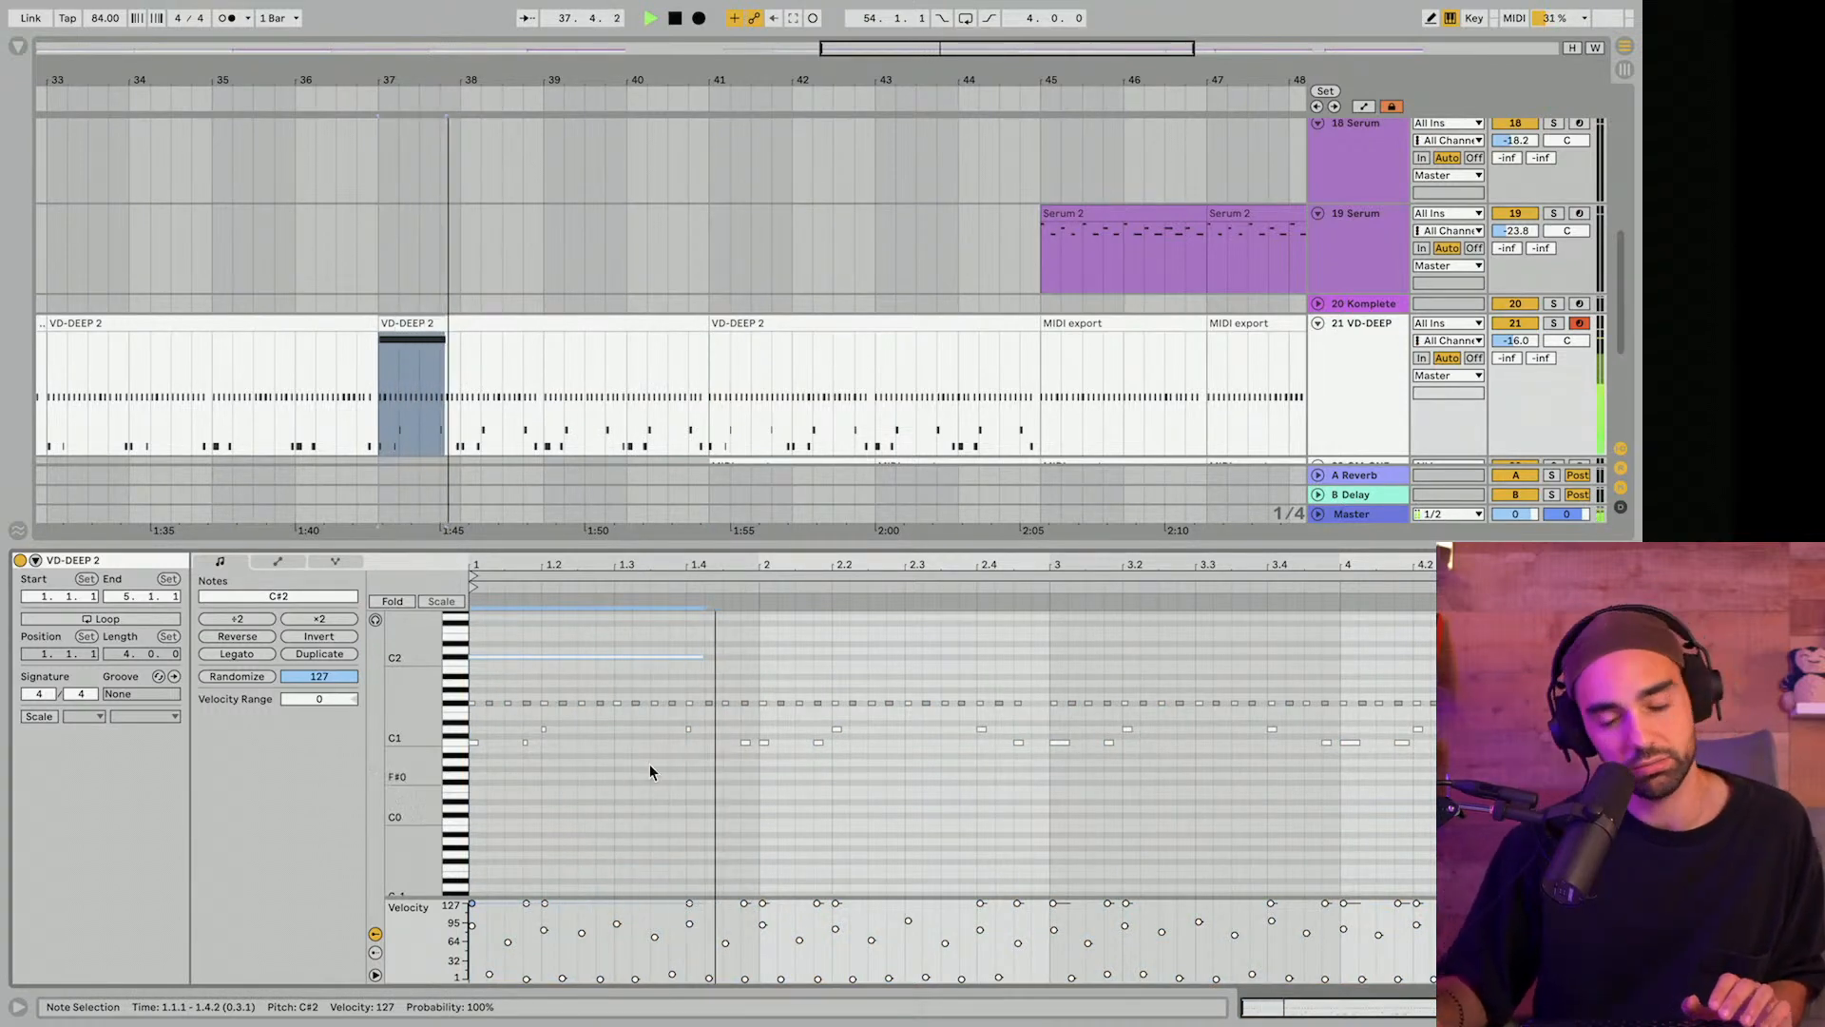
left_click_drag(629, 549, 631, 1018)
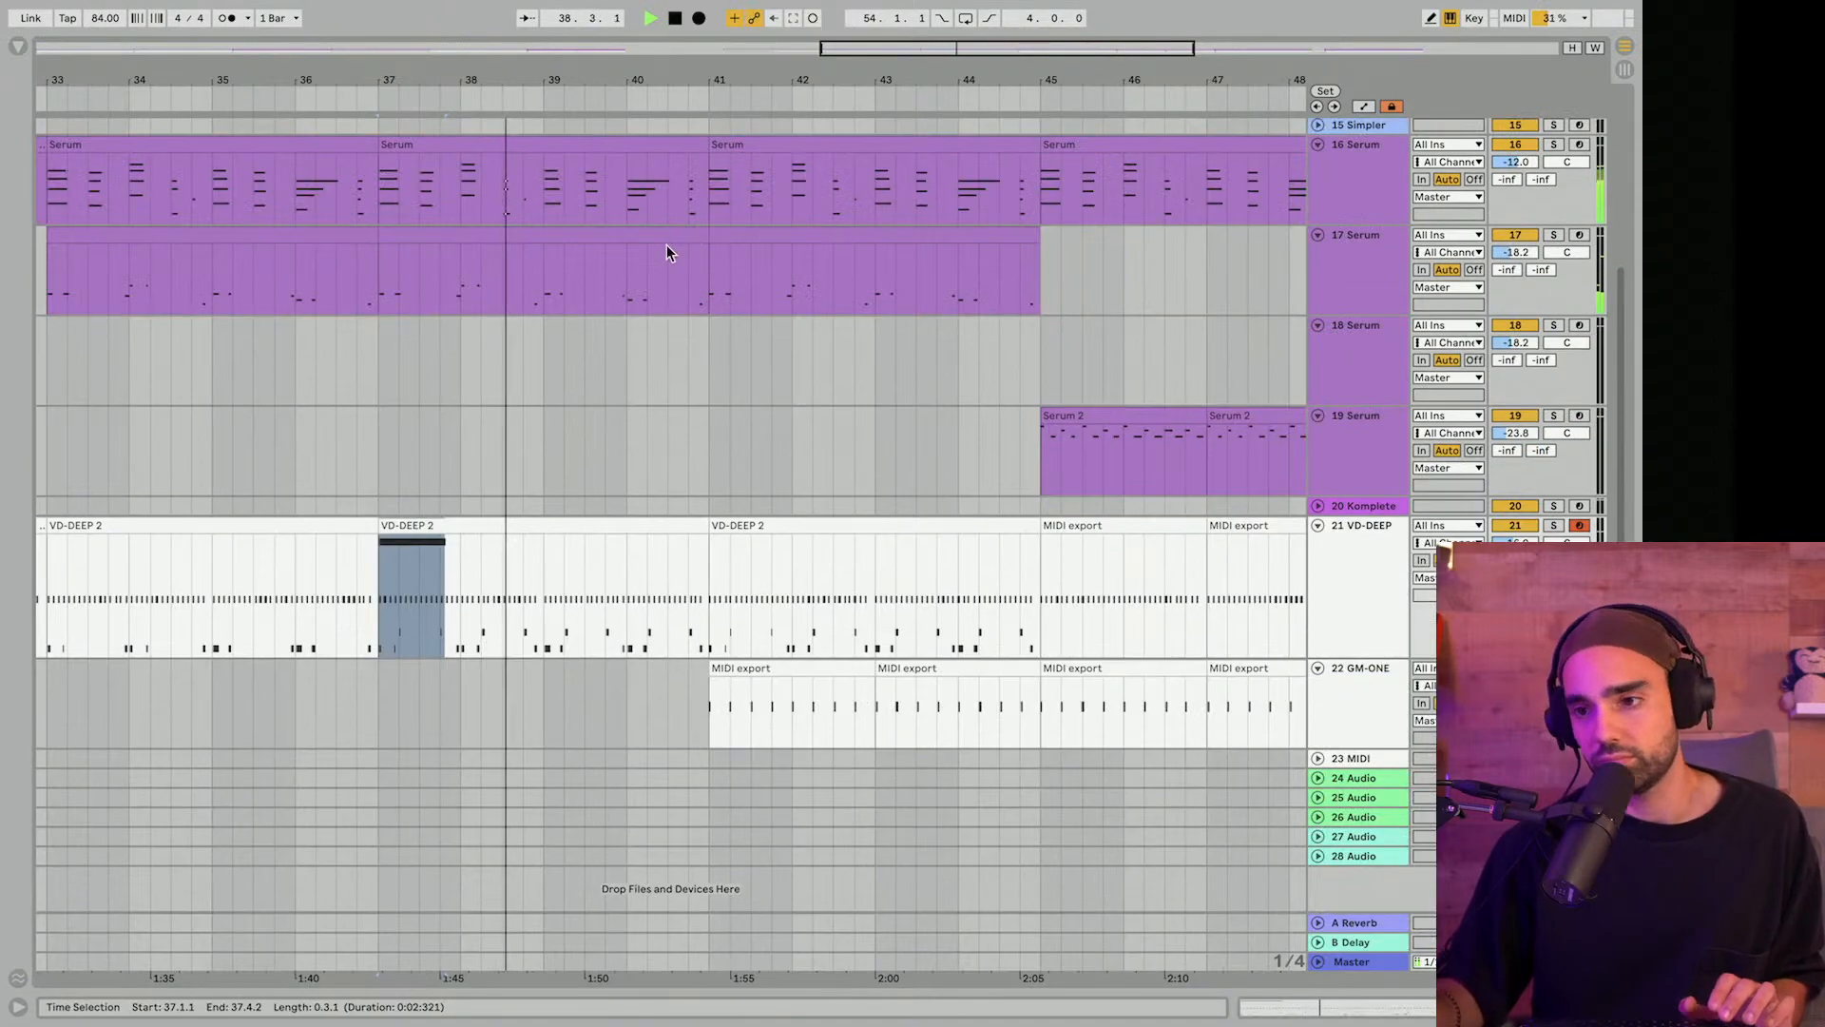
Set the loop to start at 53.1.1 with a length of 4.2.0 and select its contents on all tracks.
left_click_drag(622, 80, 797, 9)
scroll(1103, 341, "up", 5)
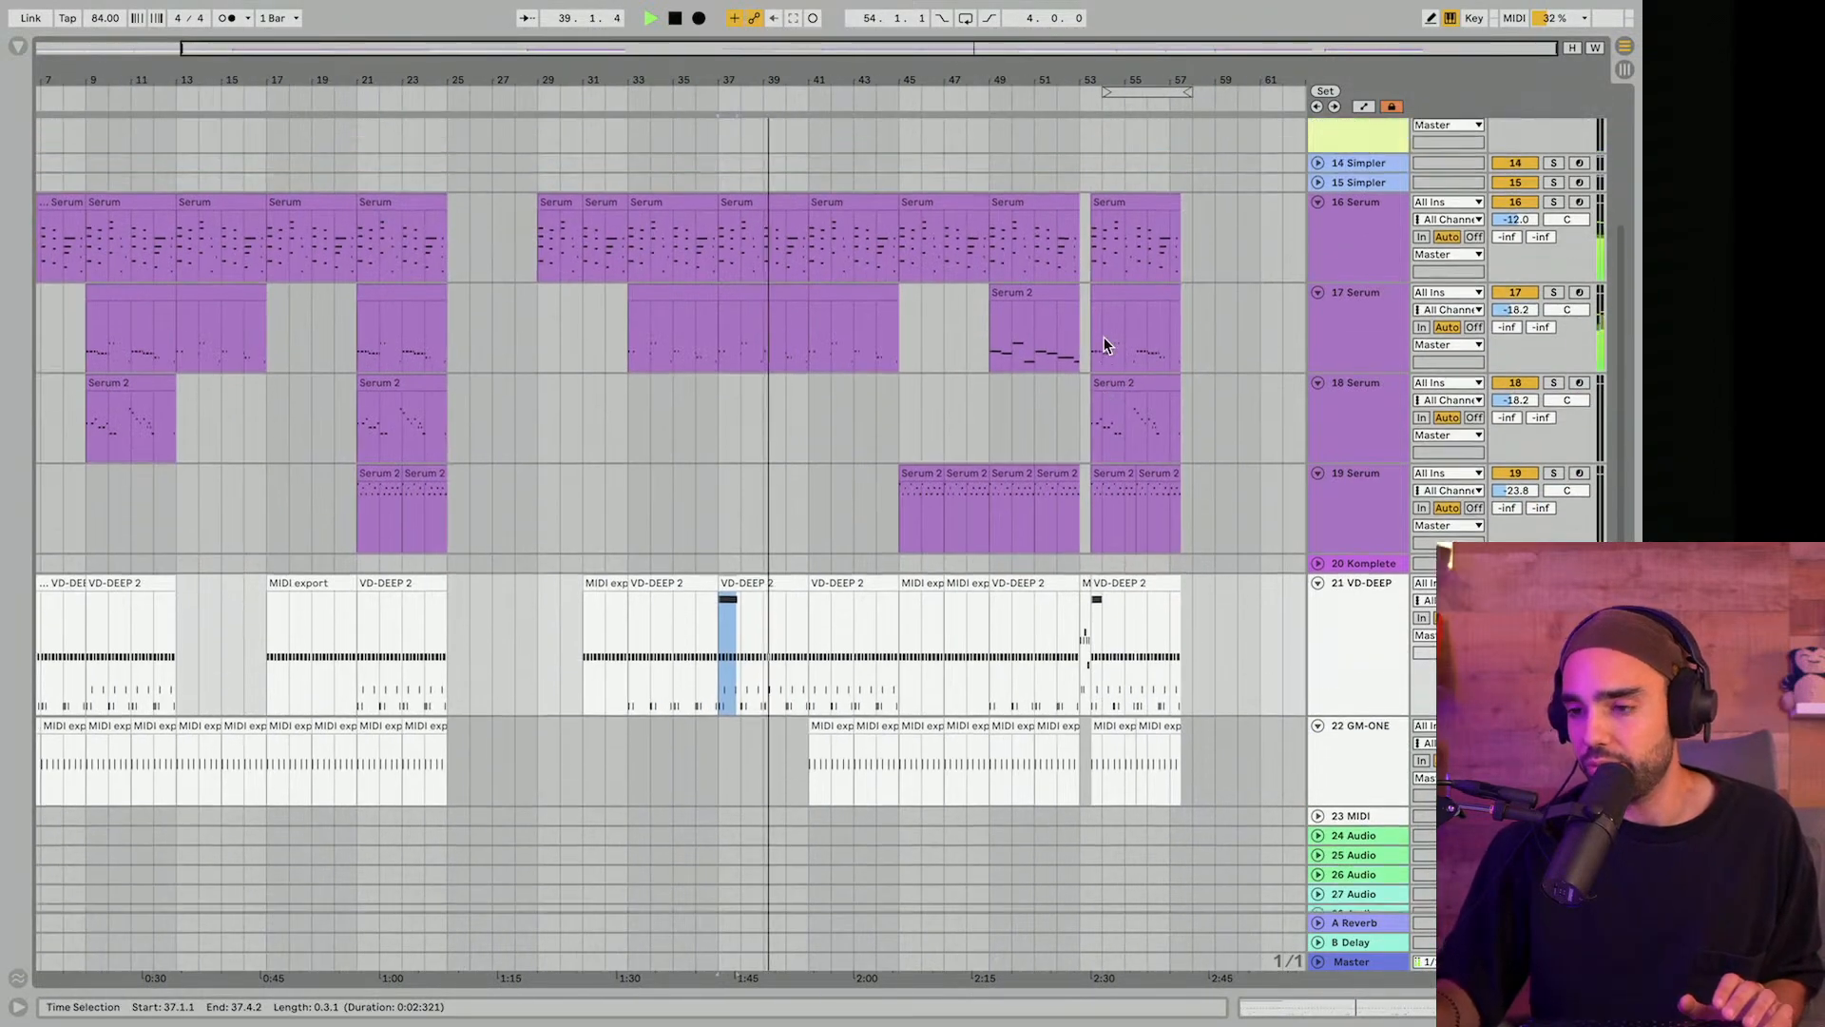
left_click(1125, 96)
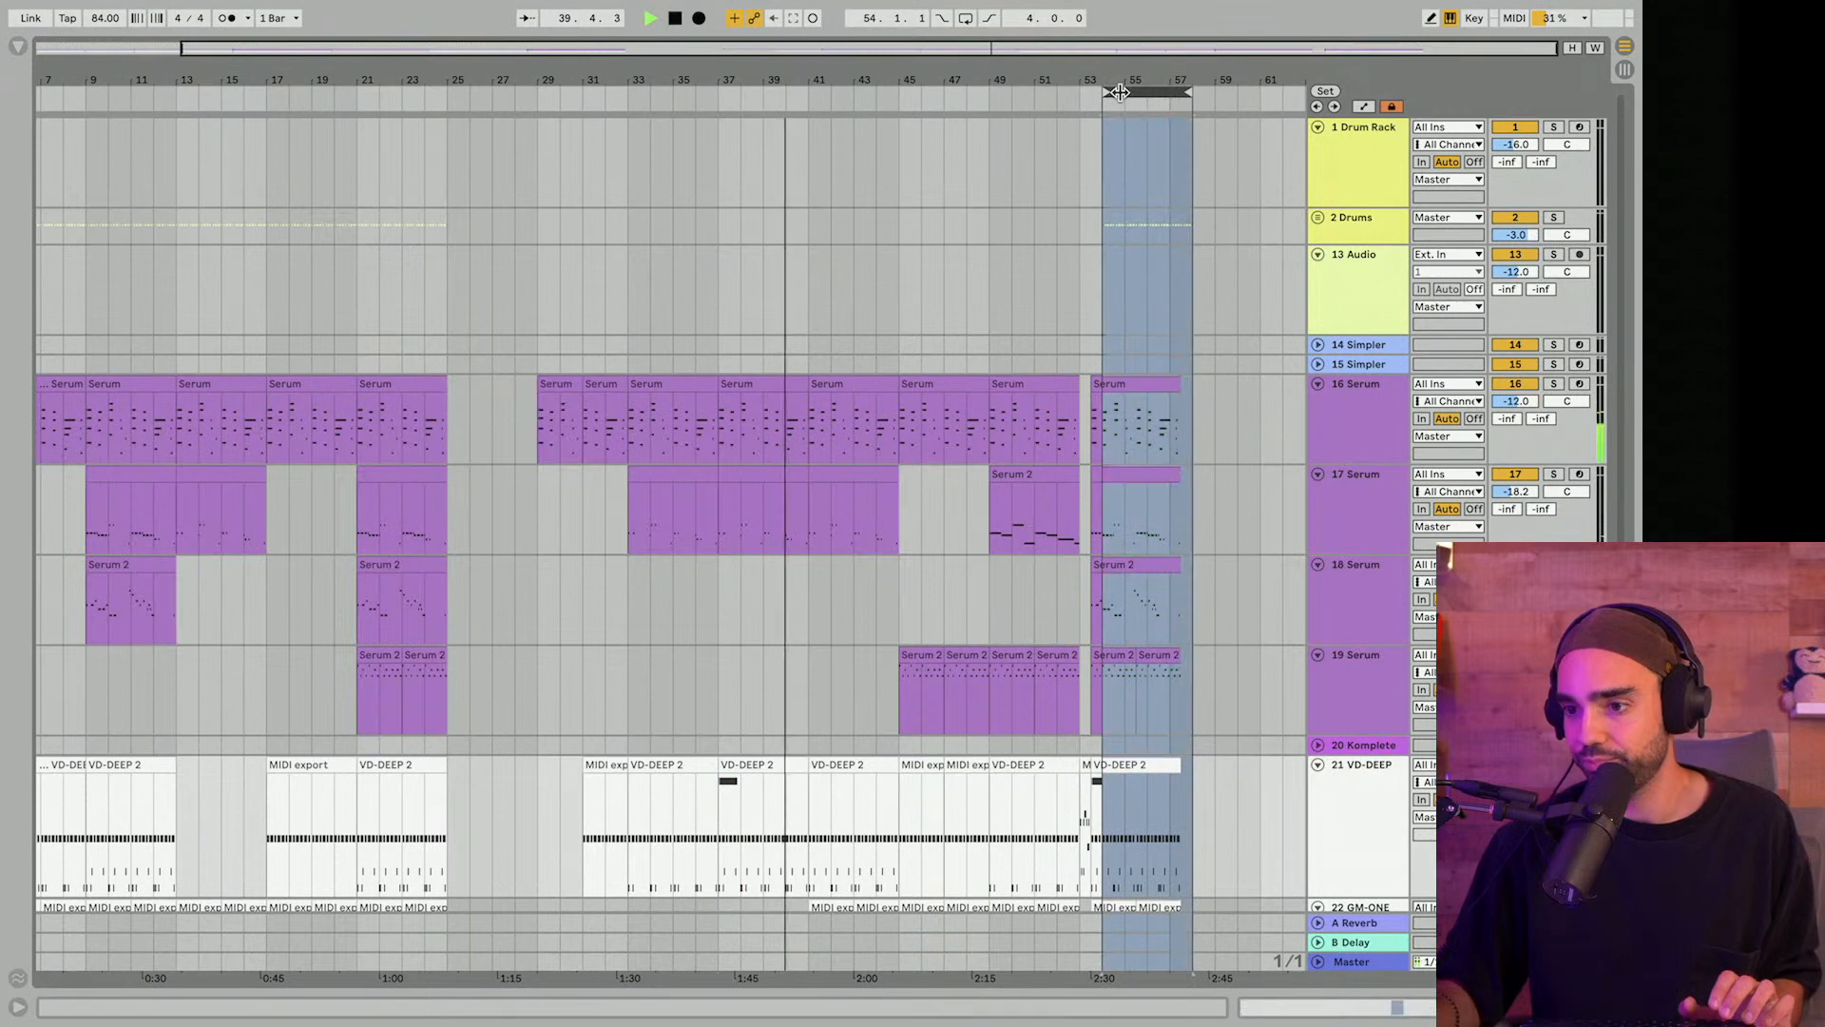
left_click_drag(1093, 95, 1169, 92)
left_click(1145, 92)
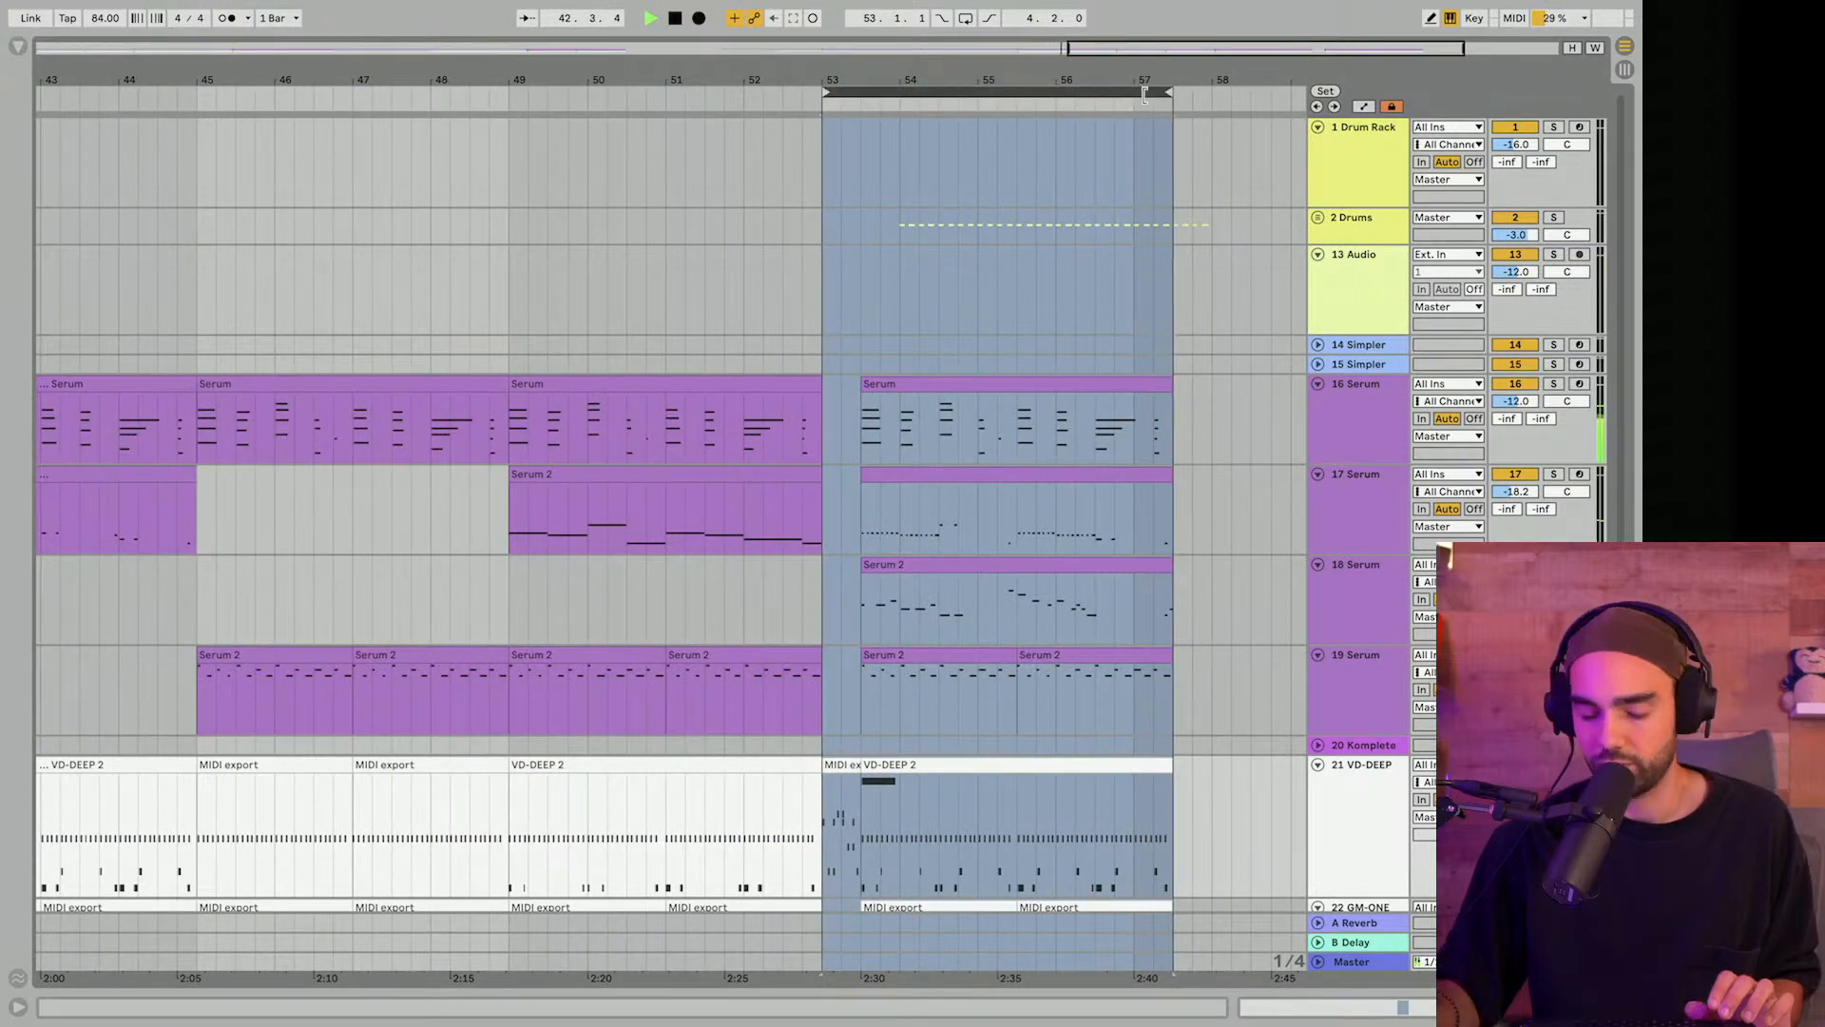
Try duplicating the looped section from bar 53 directly after itself, and undo the duplication.
key("ctrl+d")
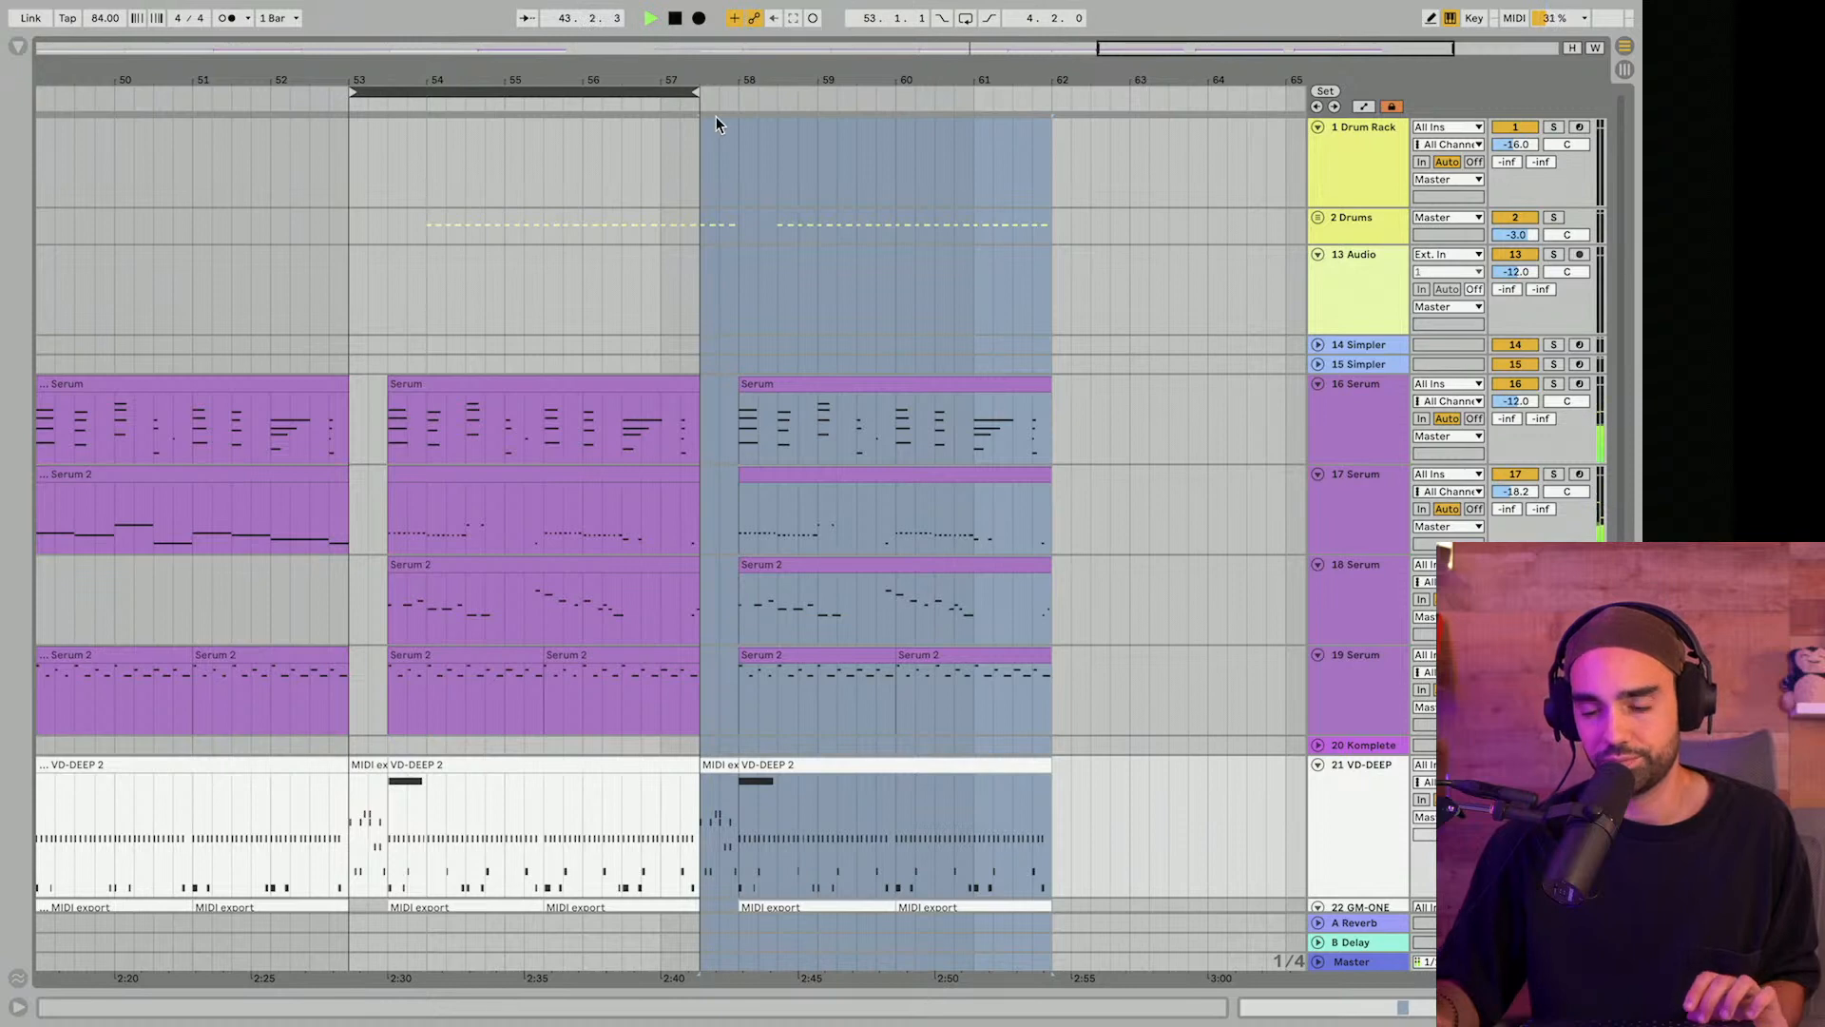
key("ctrl+z")
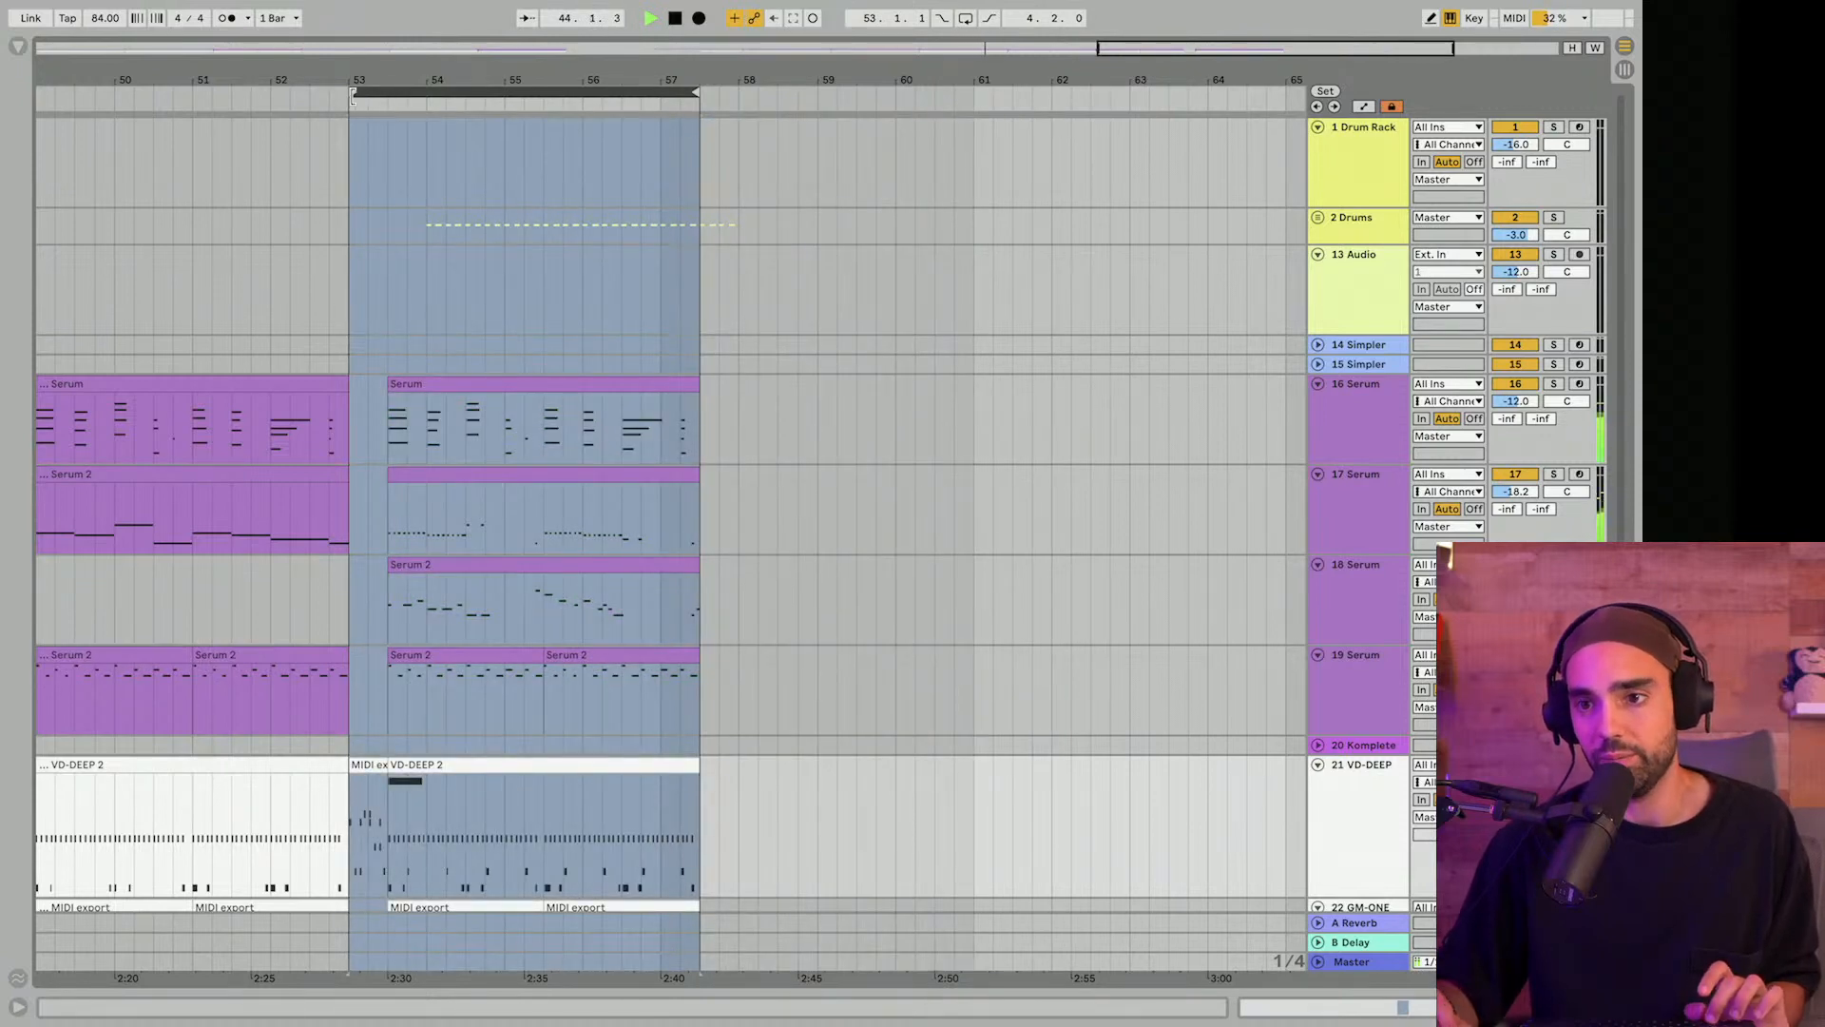
Shorten the loop to start at 53.3.1 with a length of 4.0.0 and duplicate its contents on all tracks.
left_click_drag(352, 92, 390, 91)
left_click(402, 90)
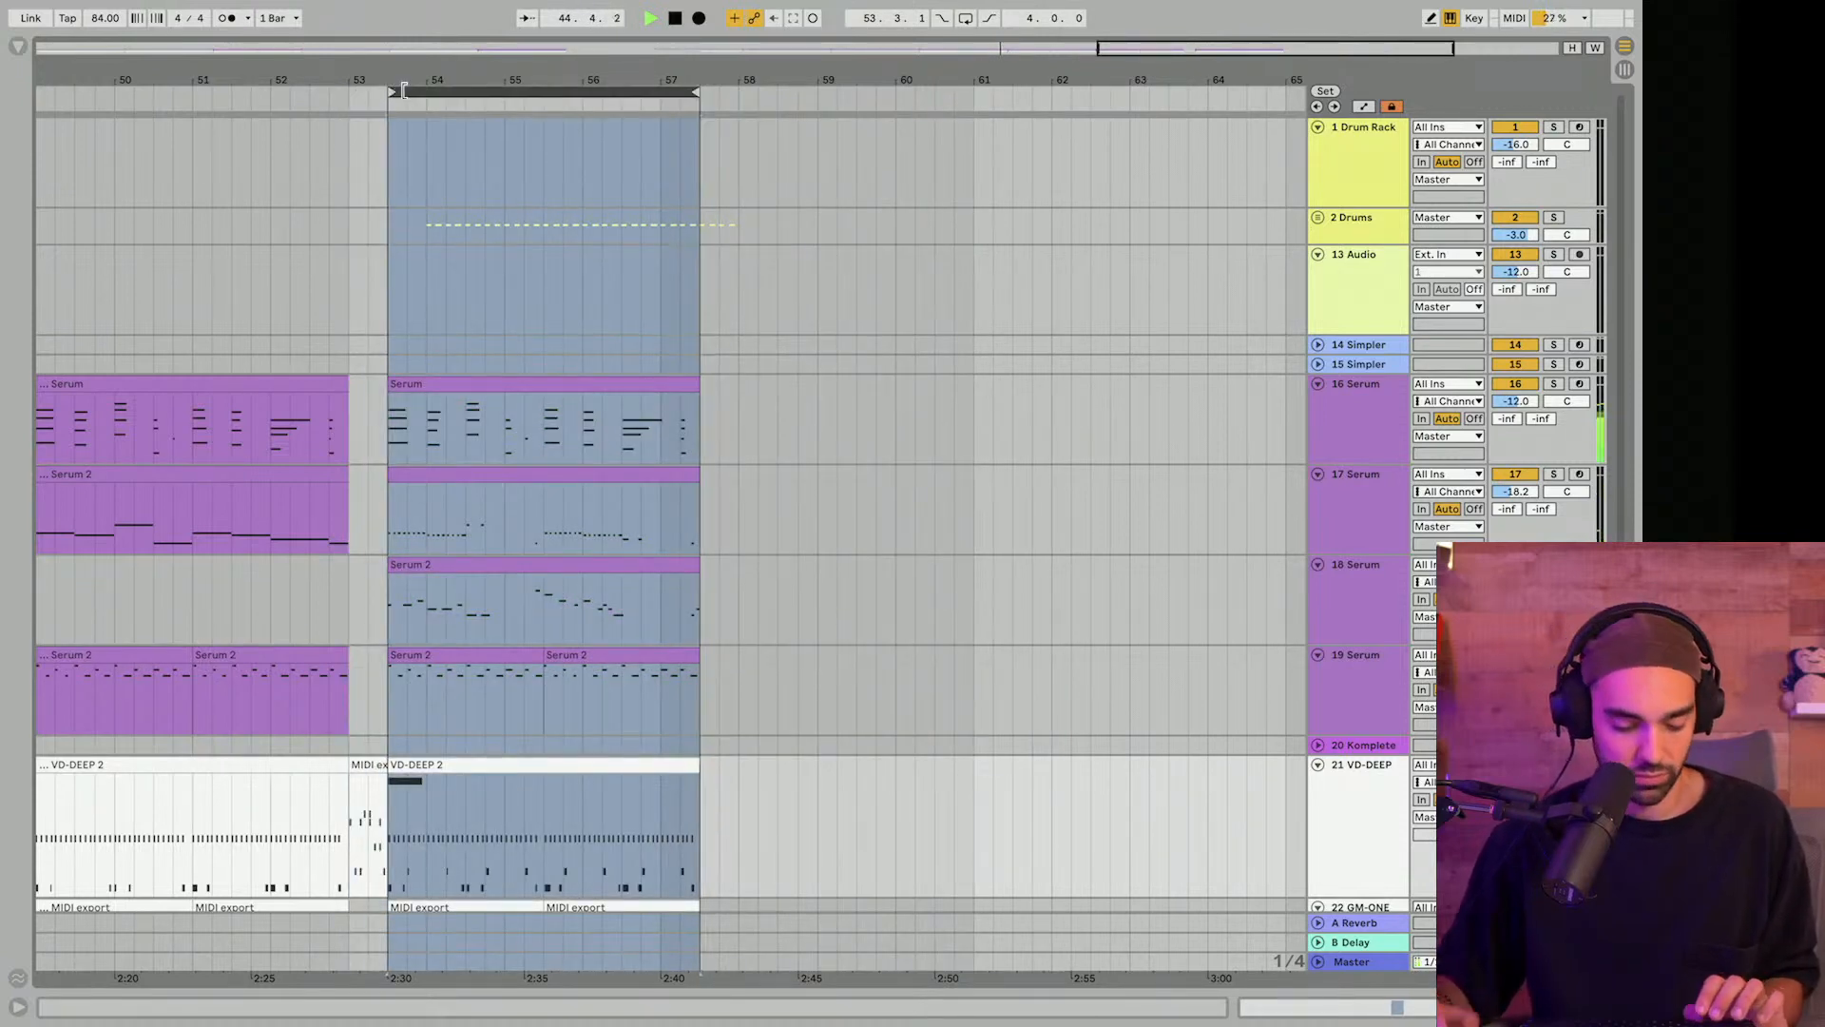
key("ctrl+d")
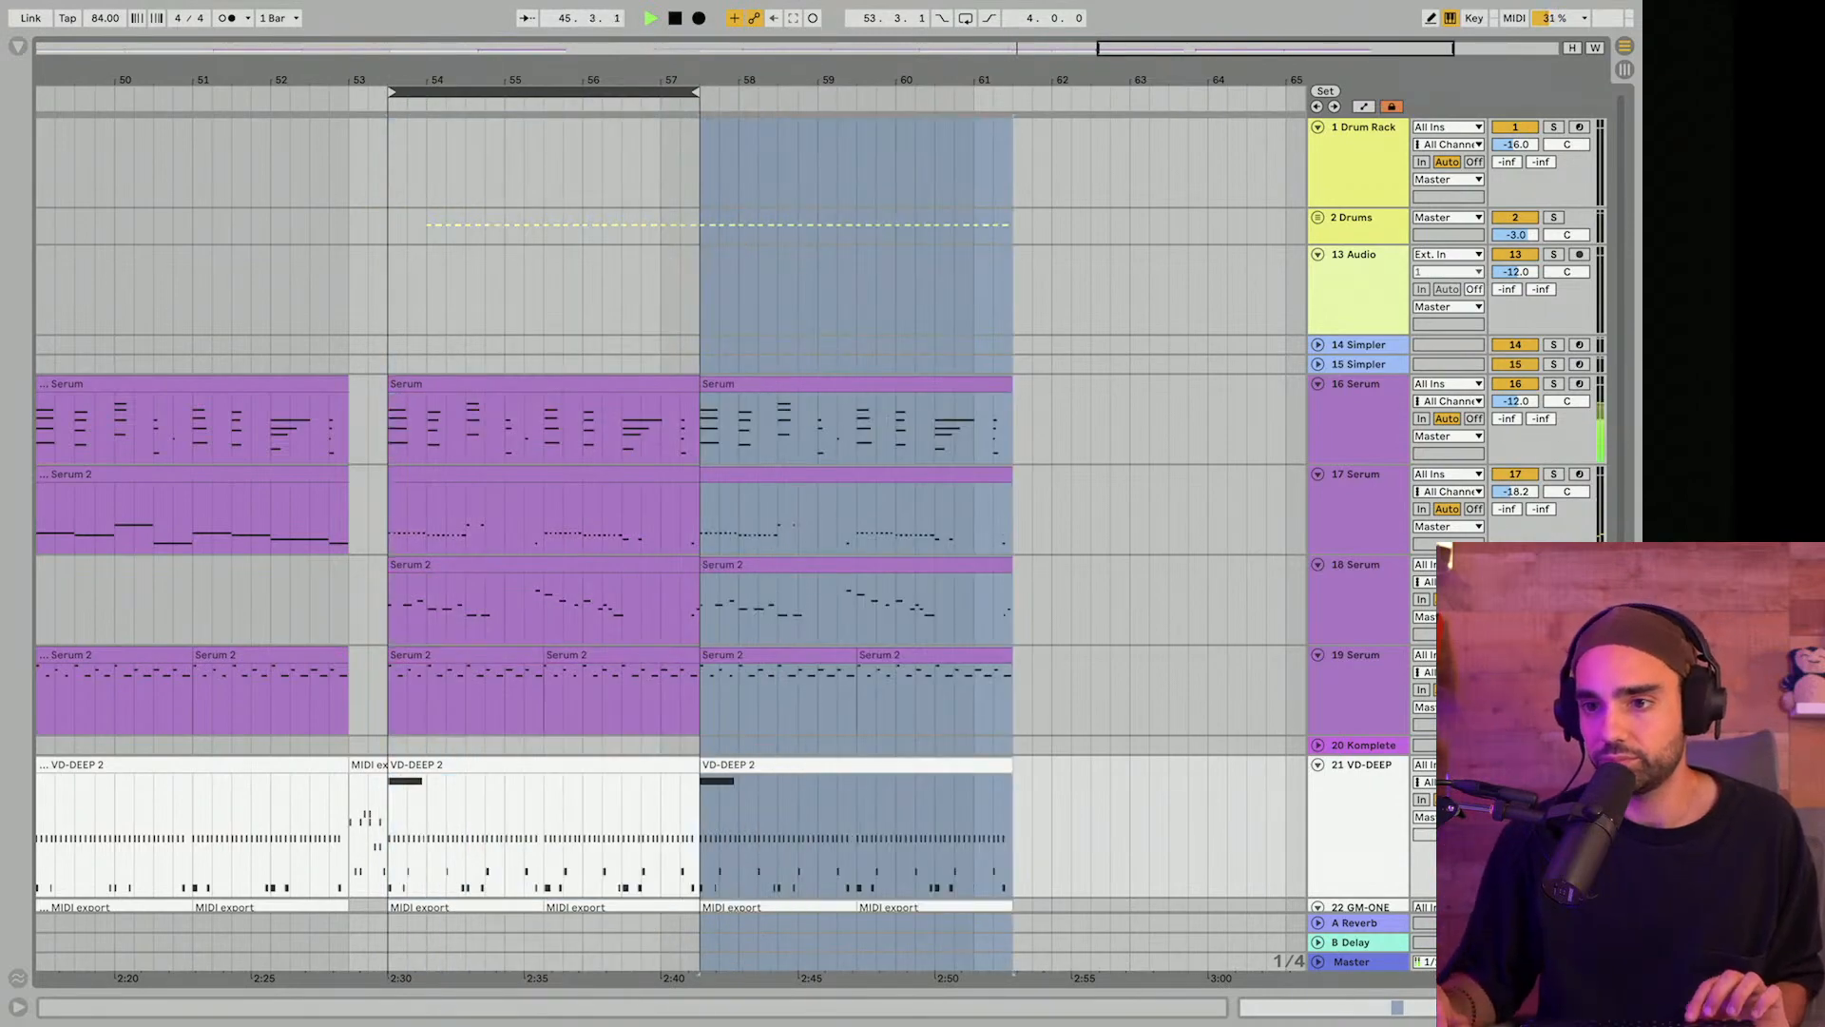
Show the 19 Serum track's devices and raise the High Cut in Basic Audio Processing to 22.0 kHz.
key("minus")
key("minus")
key("minus")
scroll(1325, 460, "down", 5)
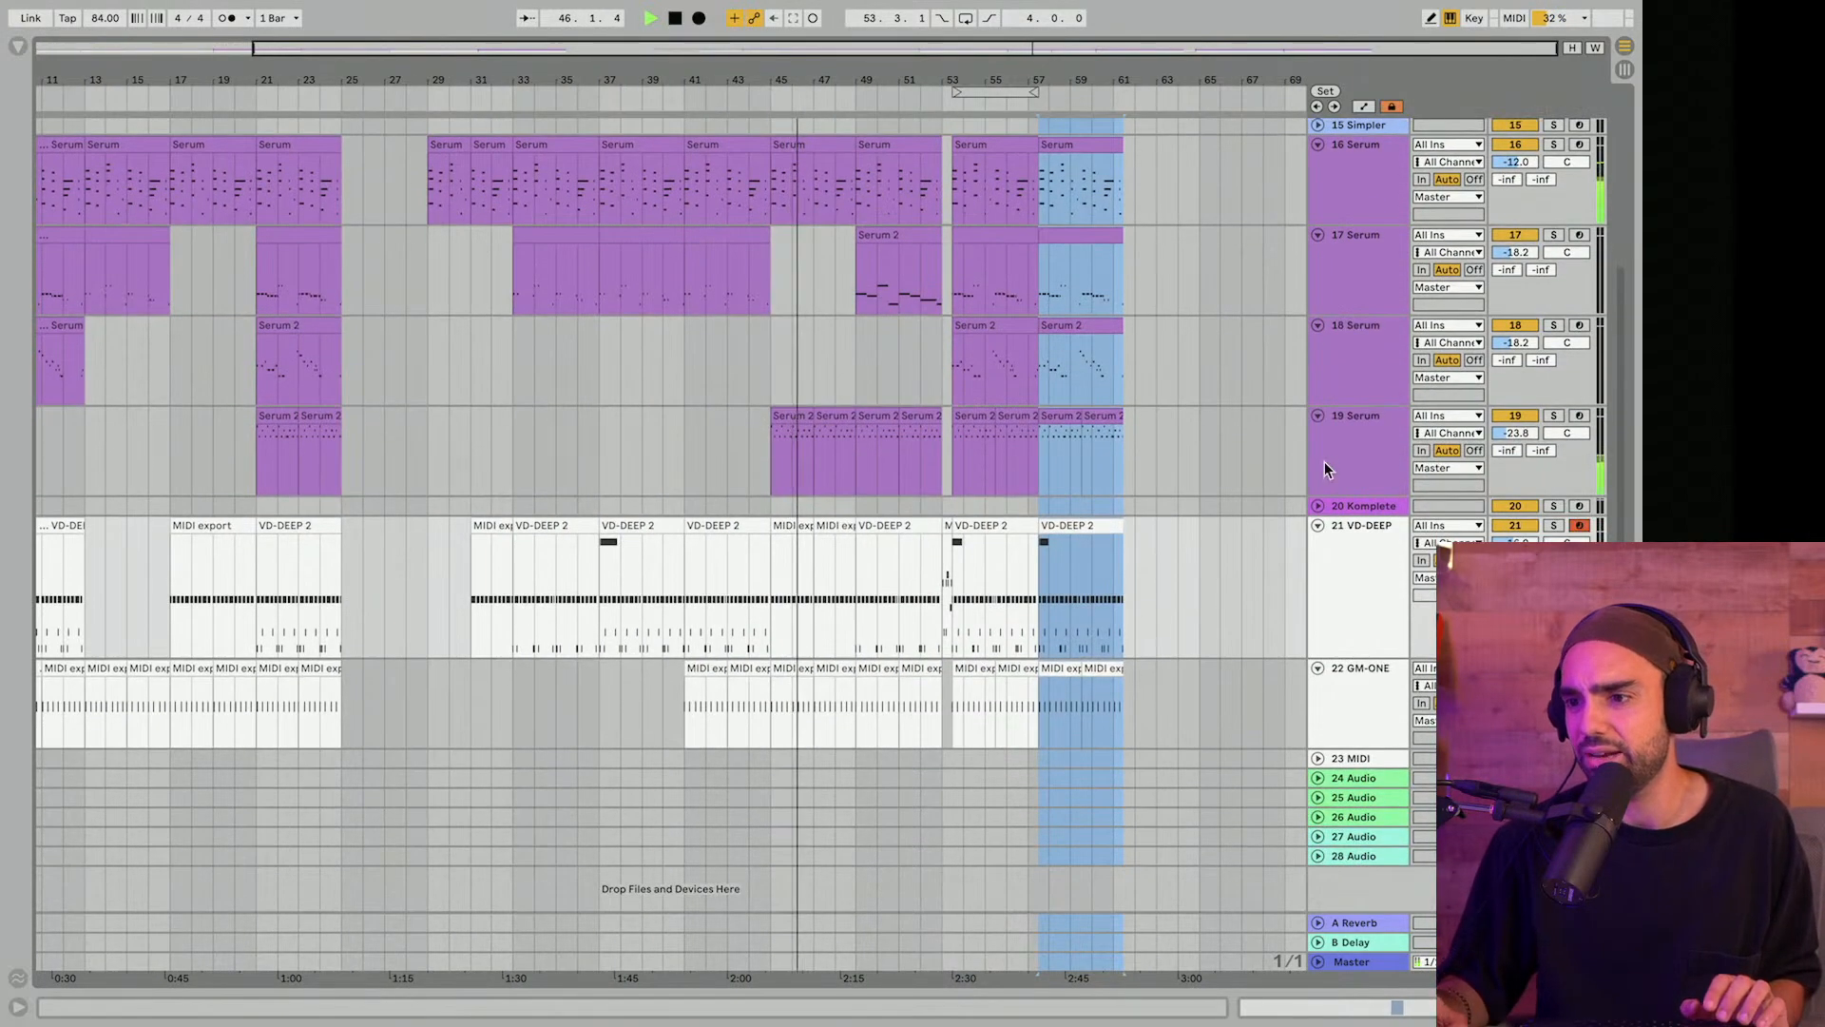
double_click(1326, 460)
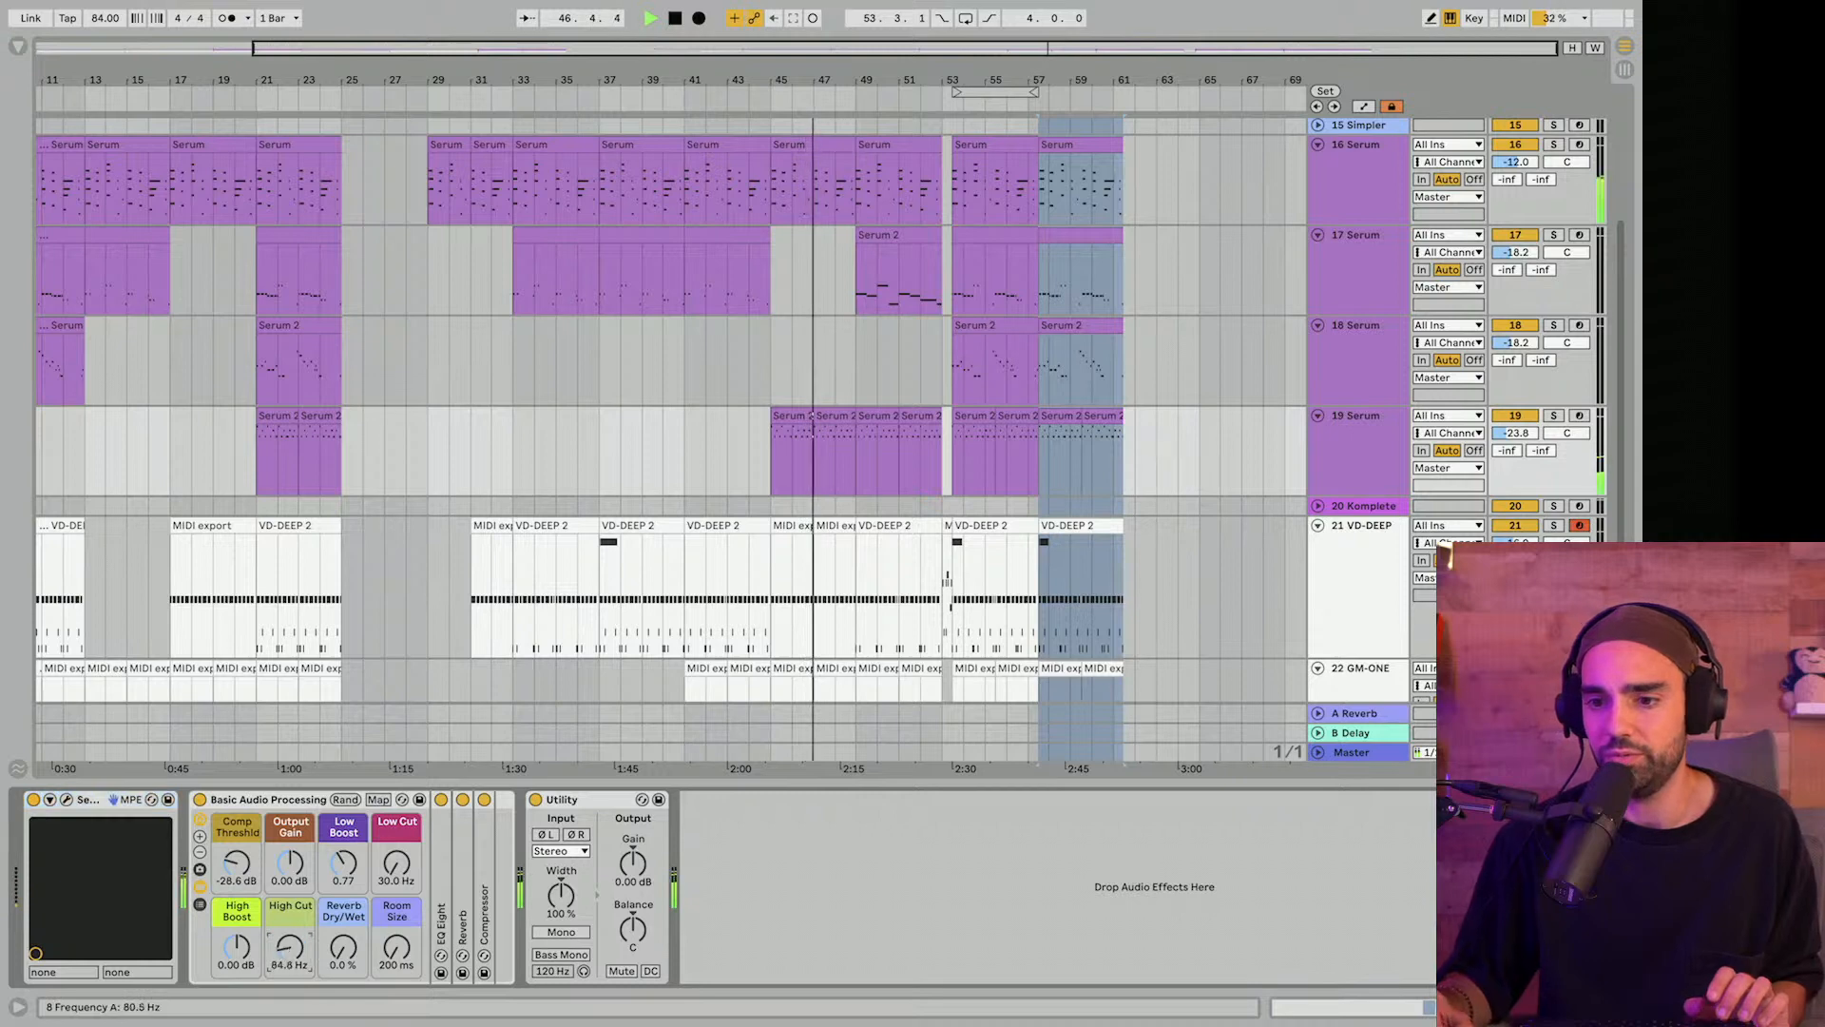
left_click_drag(290, 948, 290, 882)
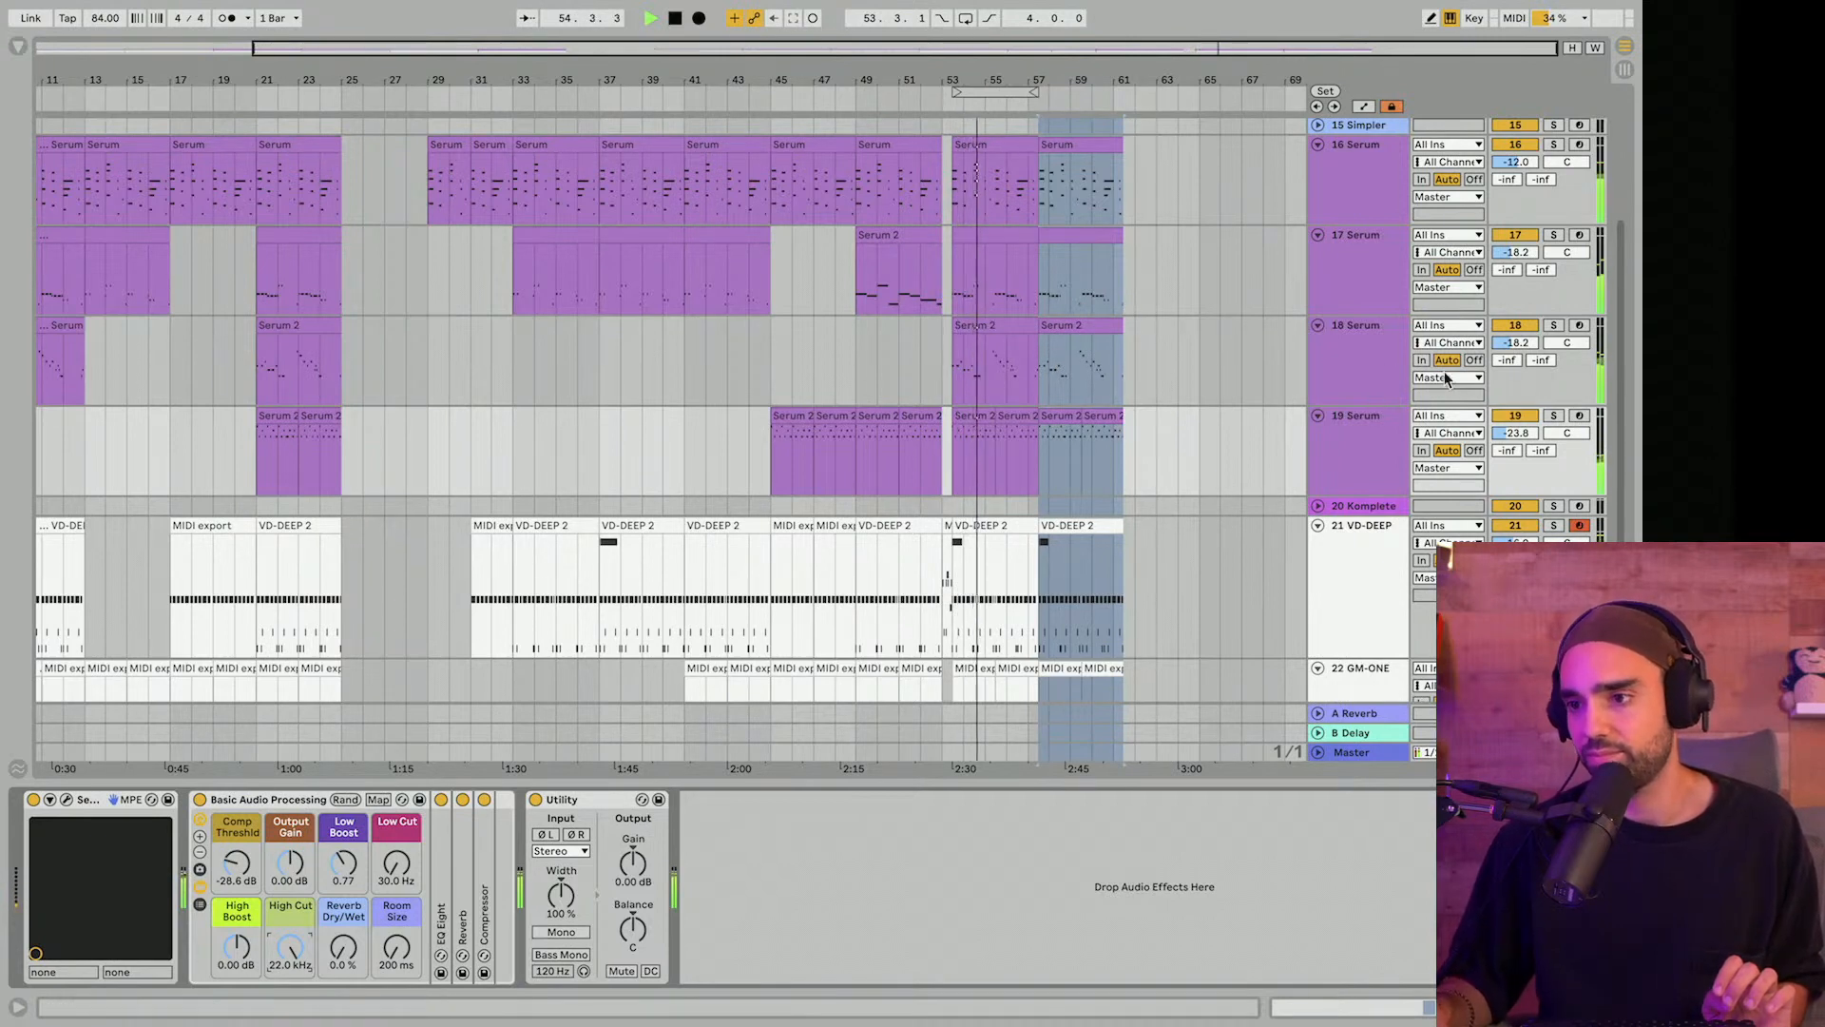
Set 18 Serum to -21.6 dB, pan 7R, Low Cut 158 Hz, High Cut 9.58 kHz, Reverb Dry/Wet 35% and Room Size 2.96 s.
mouse_move(1522, 343)
left_mouse_down()
mouse_move(1546, 341)
mouse_move(1522, 358)
left_mouse_up()
left_click(1376, 372)
left_click_drag(396, 863, 396, 861)
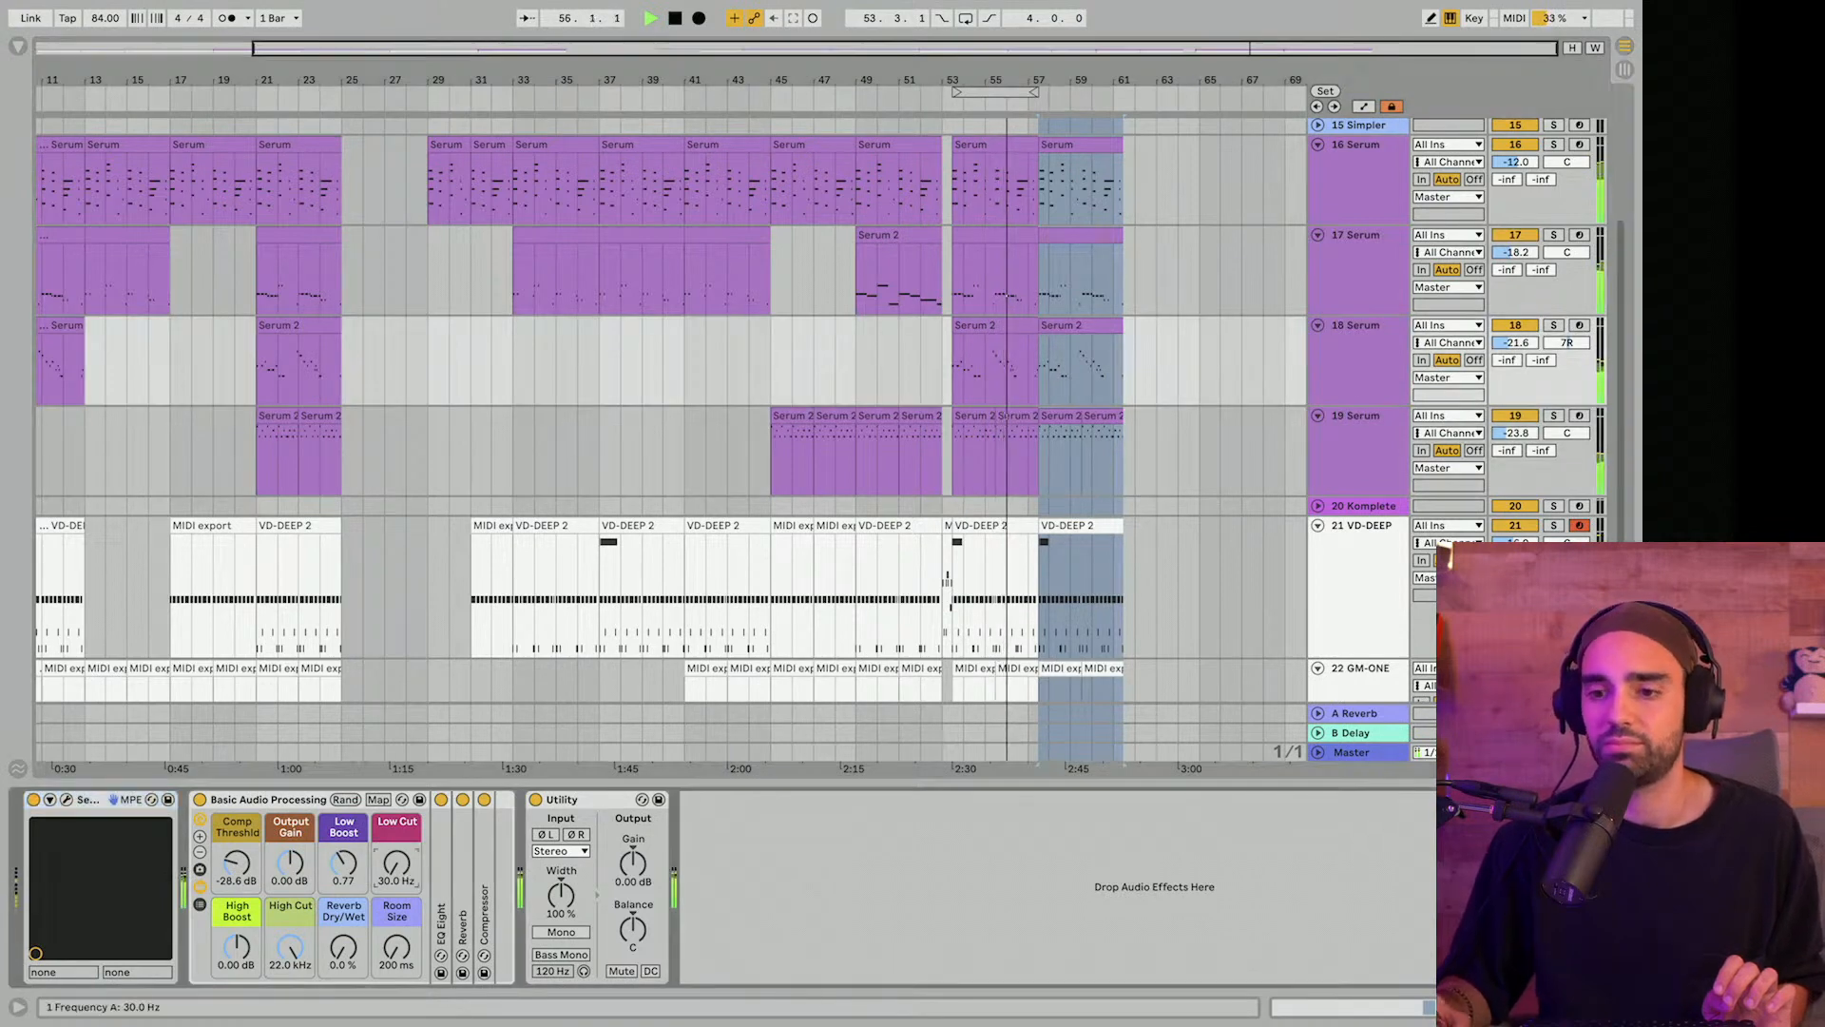
left_click_drag(290, 946, 396, 913)
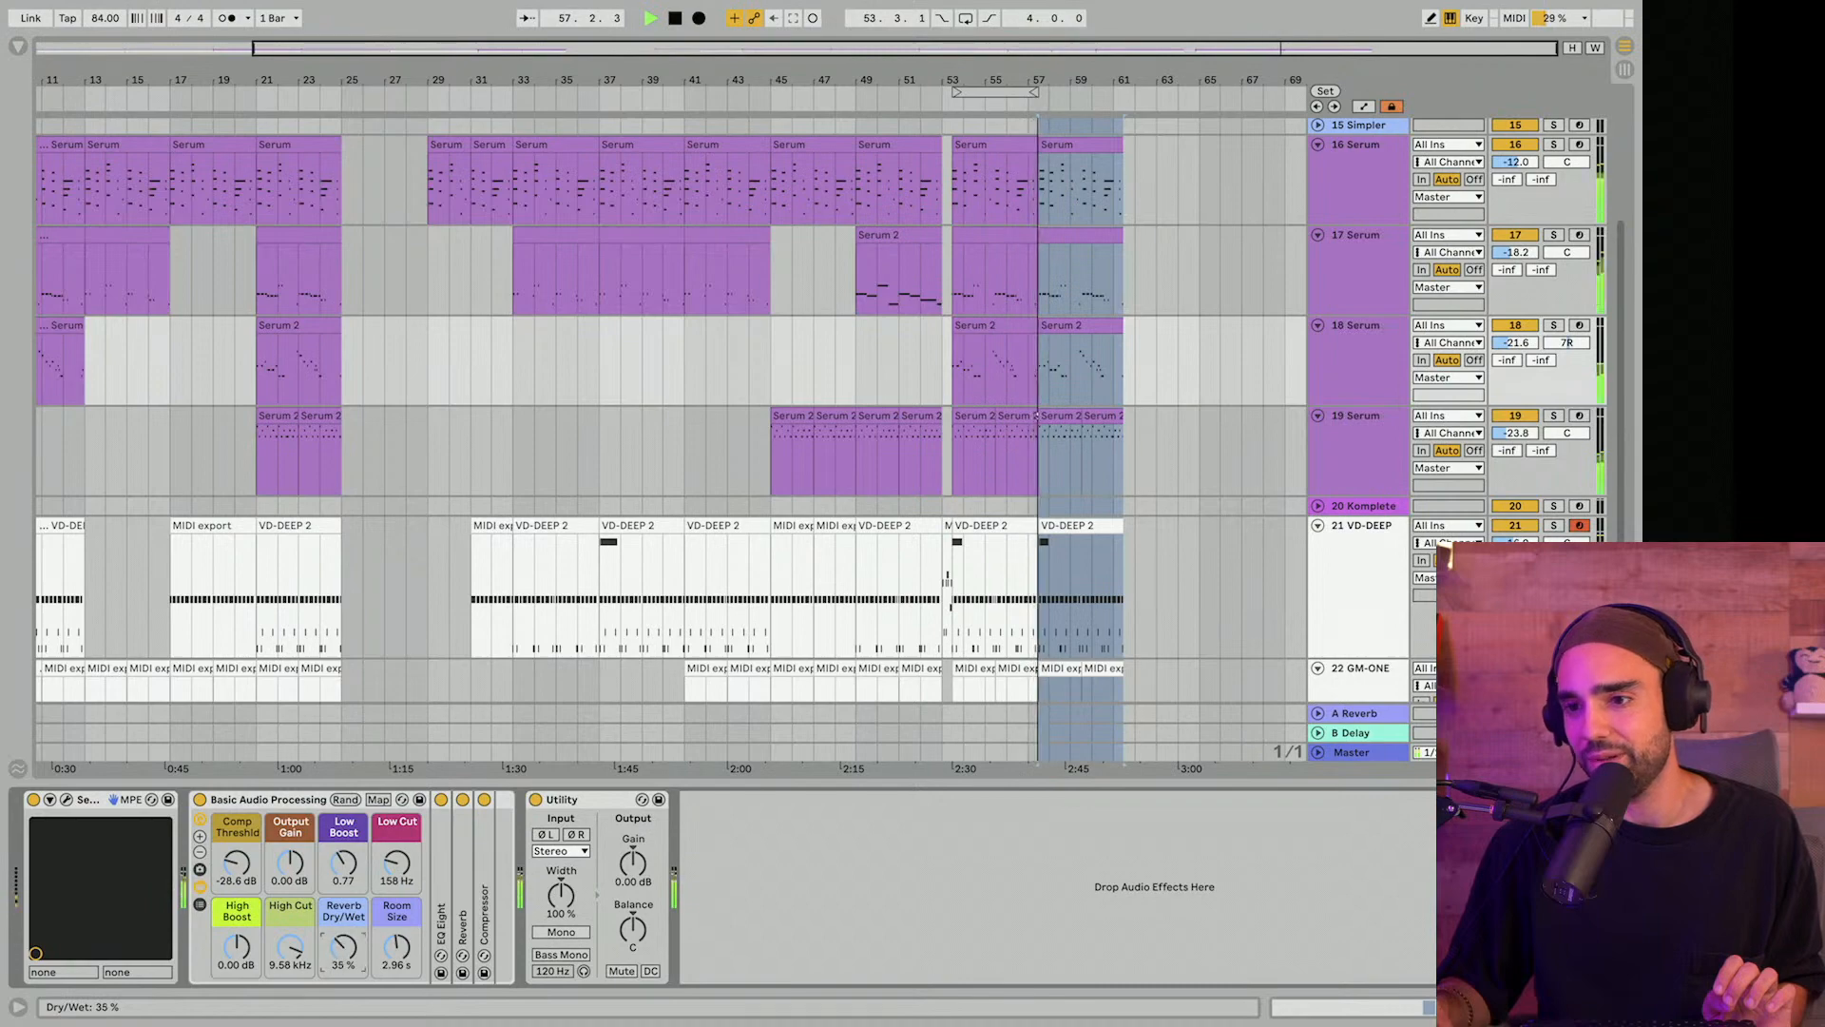
Extend the loop over the whole second part, starting at 29.1.1 with a length of 32.2.0, and stop playback.
left_click_drag(1037, 91, 1122, 92)
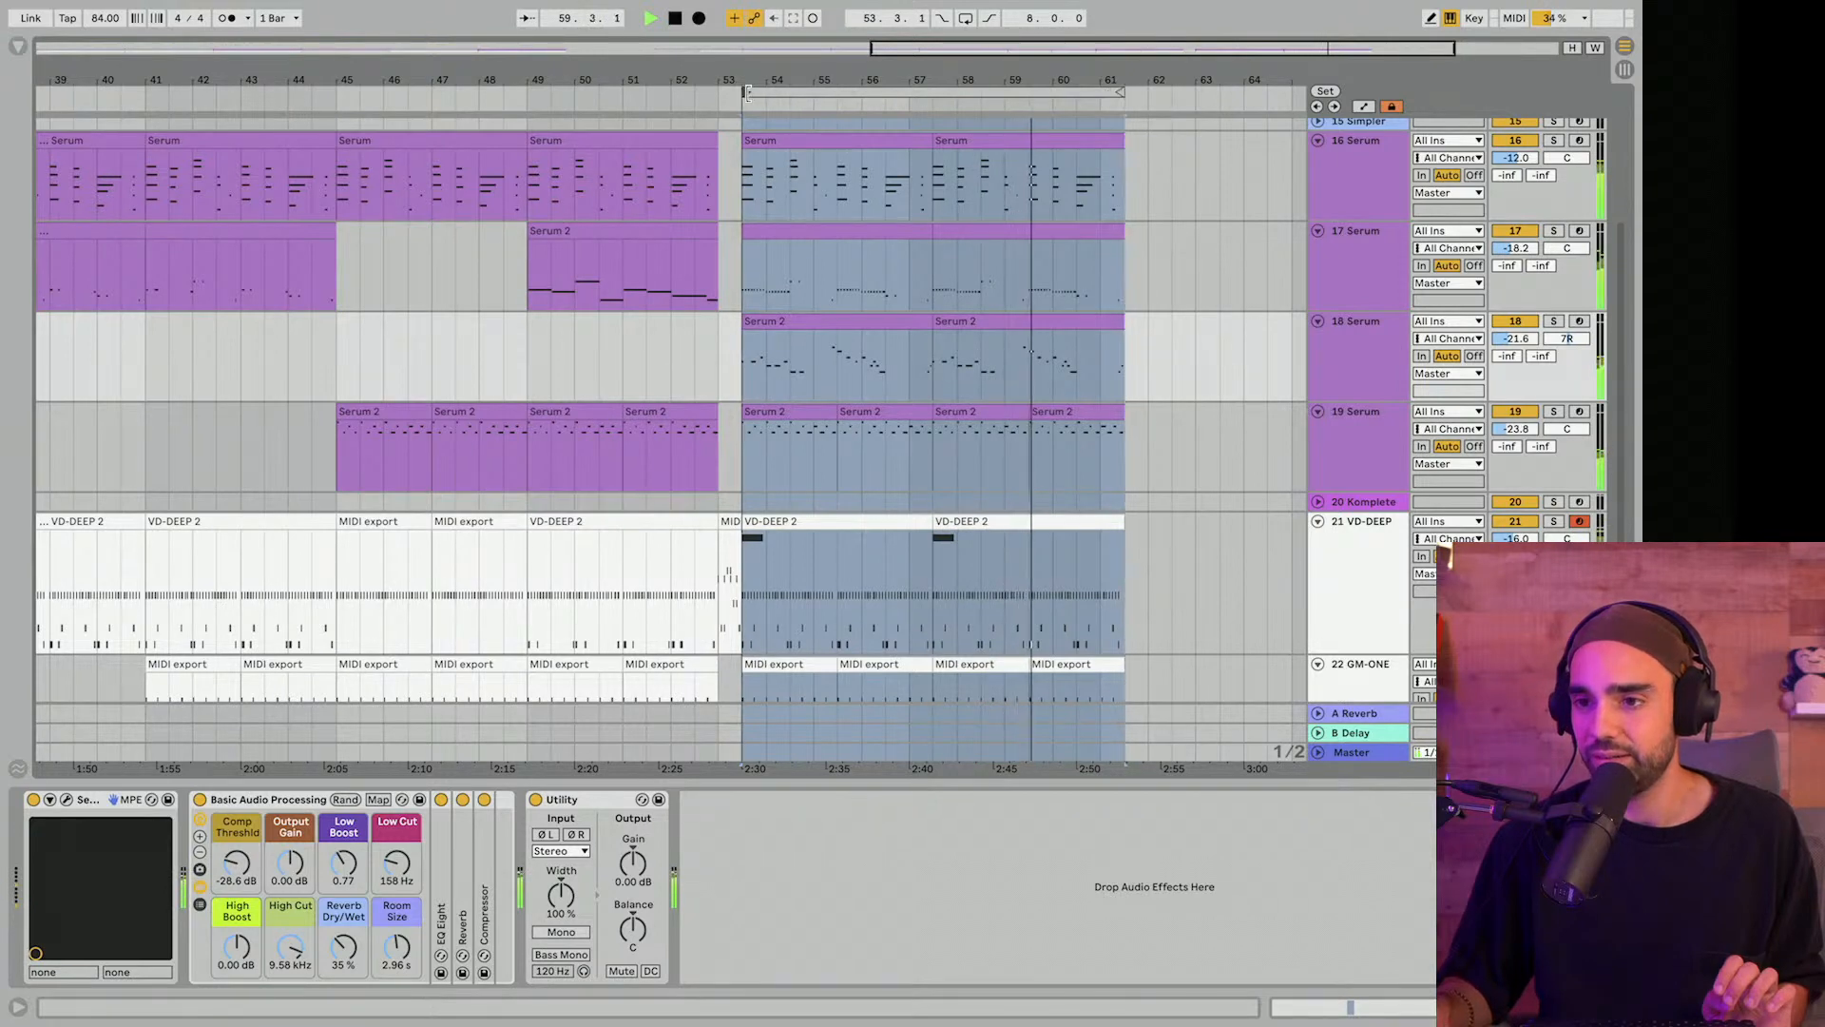
left_click_drag(762, 84, 201, 95)
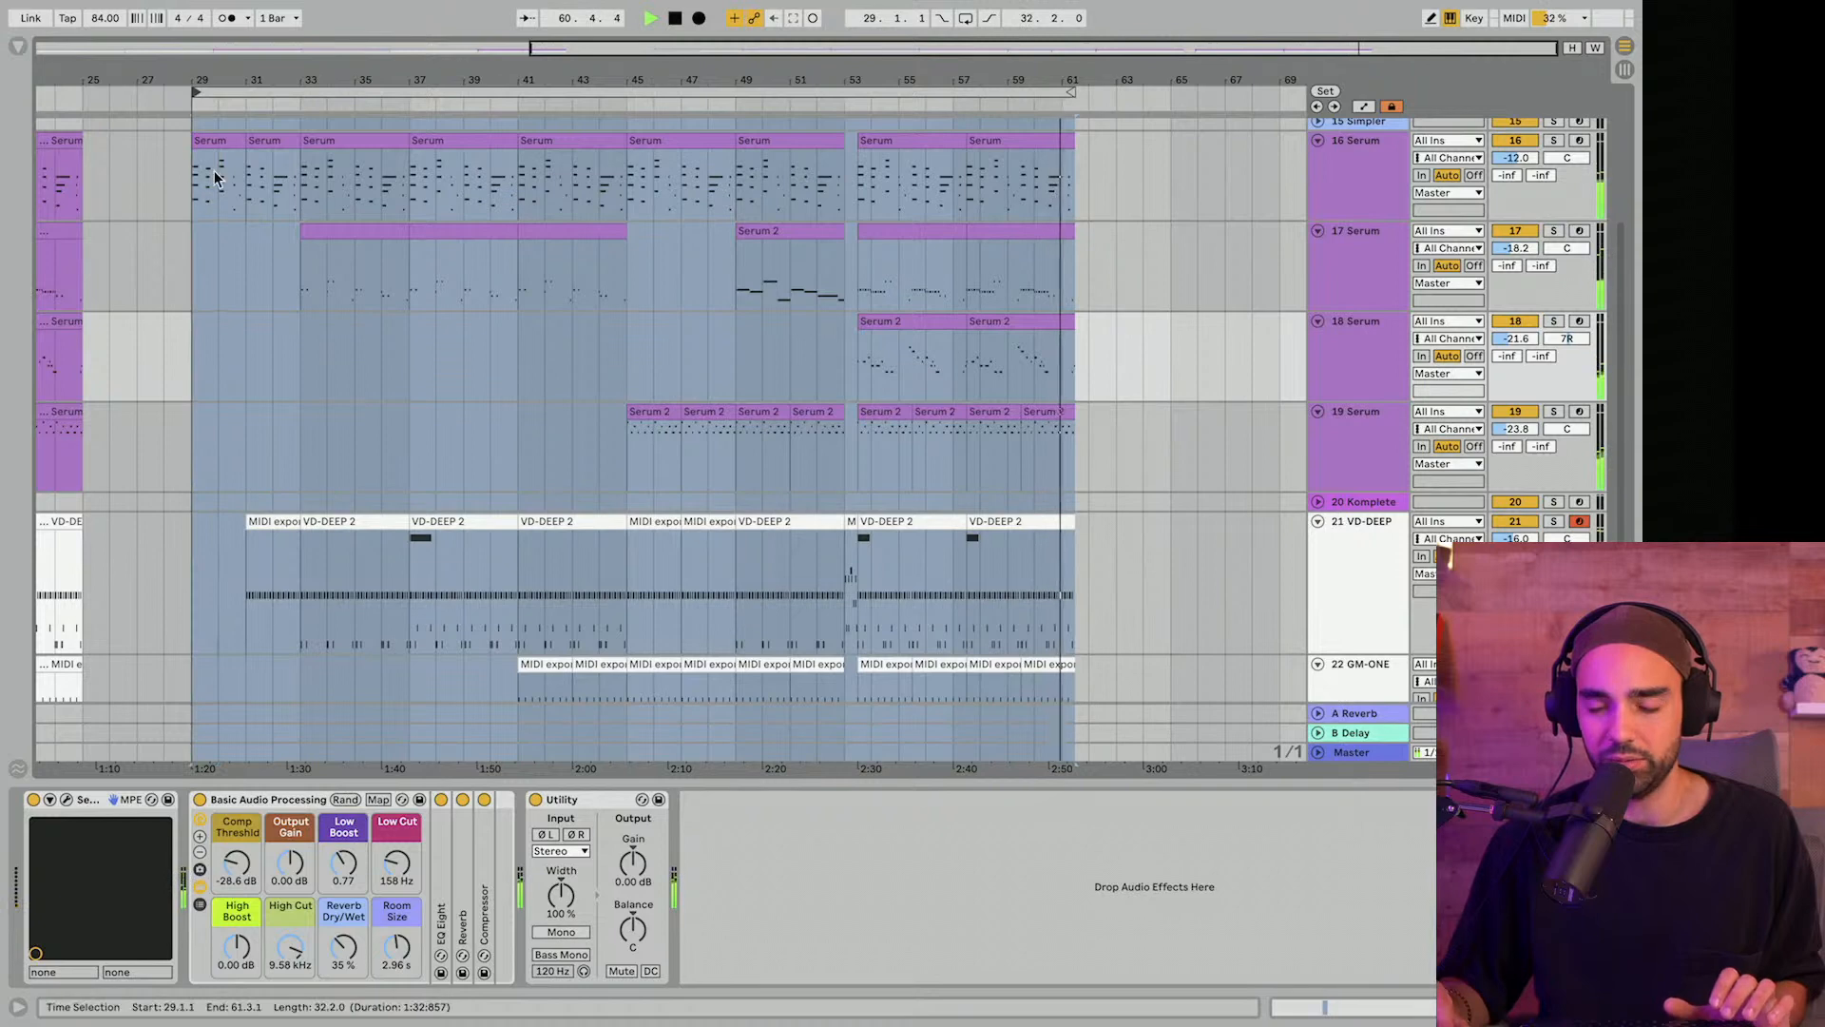
scroll(585, 406, "up", 1)
key("space")
Select the looped section's contents on all tracks and collapse every track in the arrangement.
scroll(1025, 660, "down", 3)
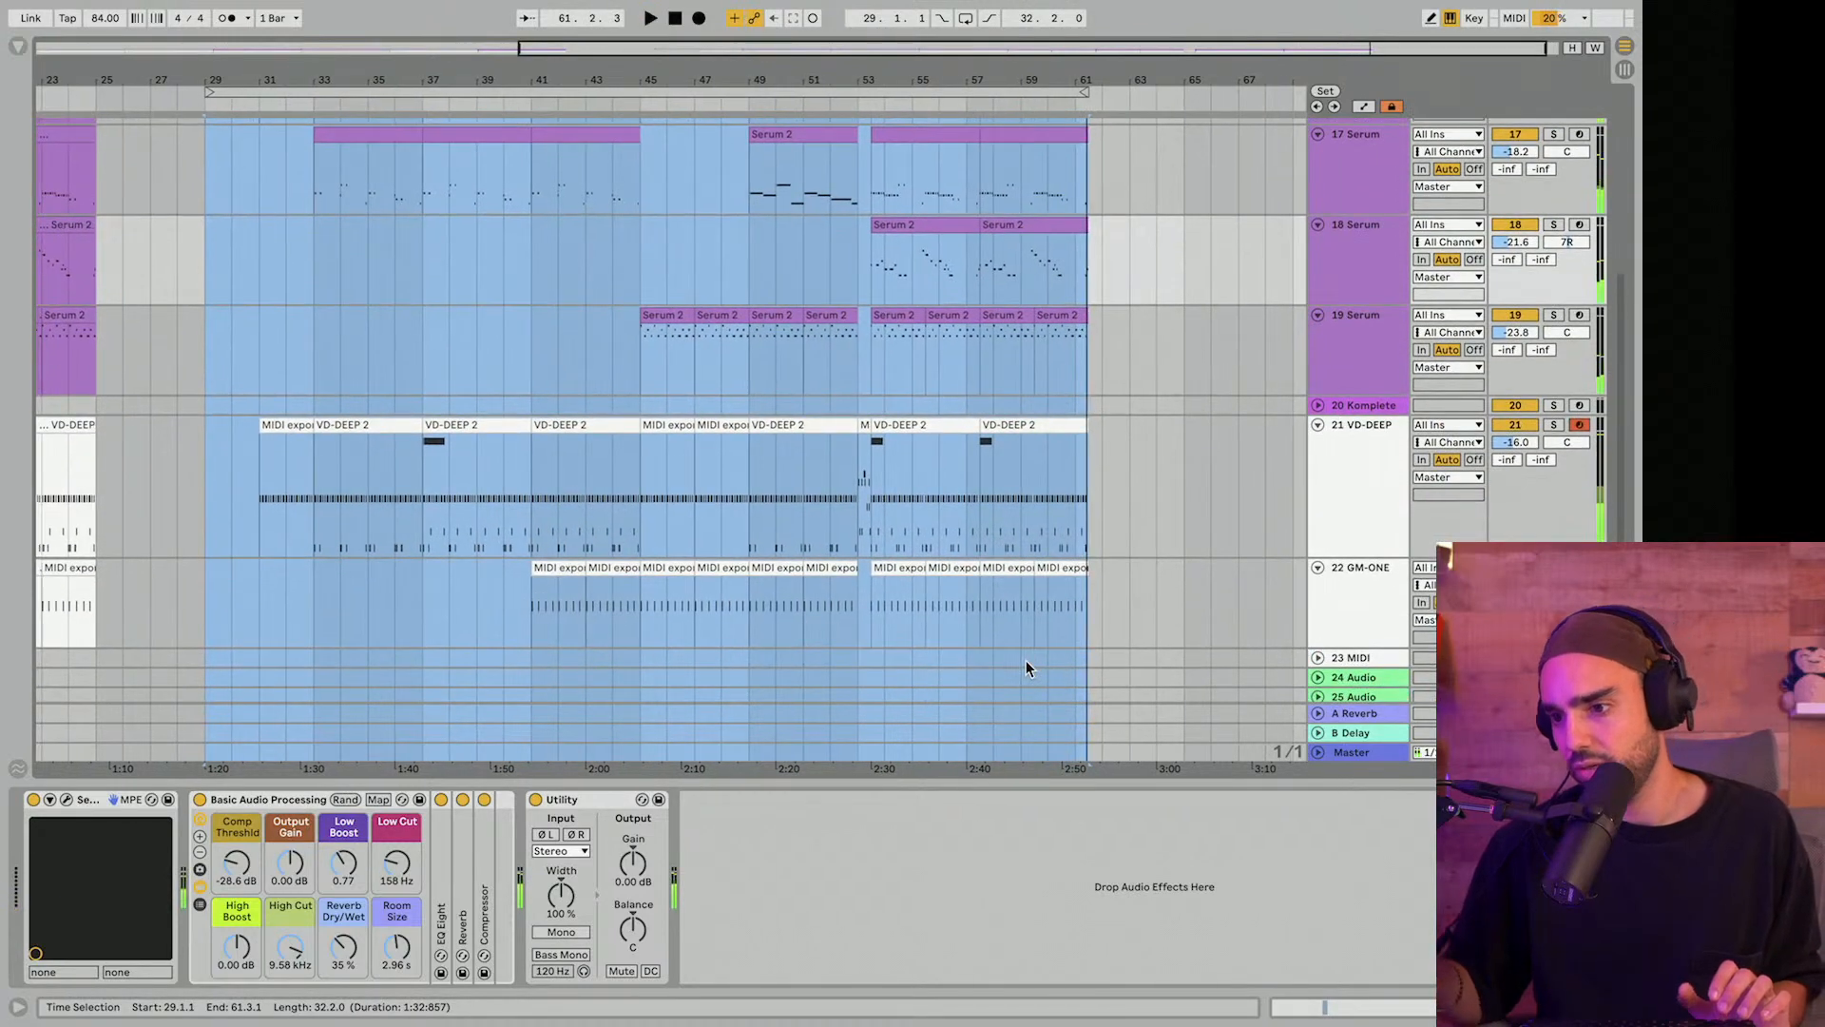
scroll(676, 185, "up", 3)
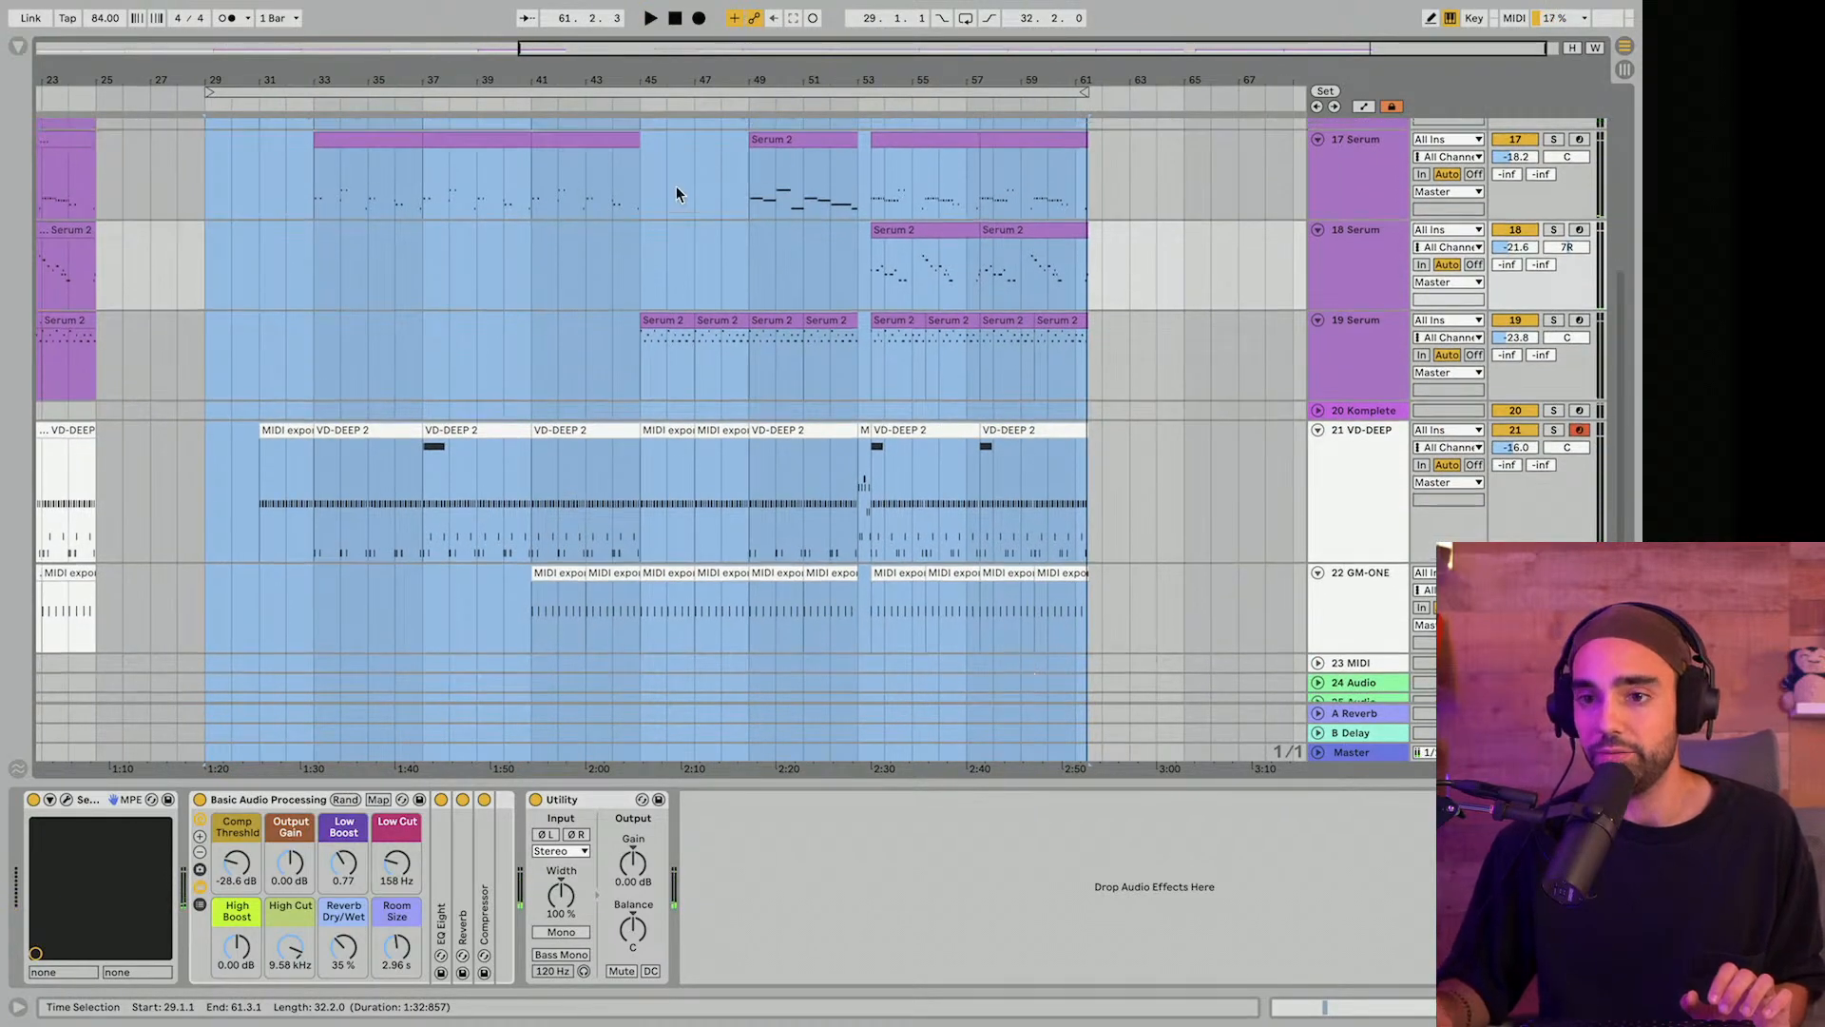
left_click(668, 93)
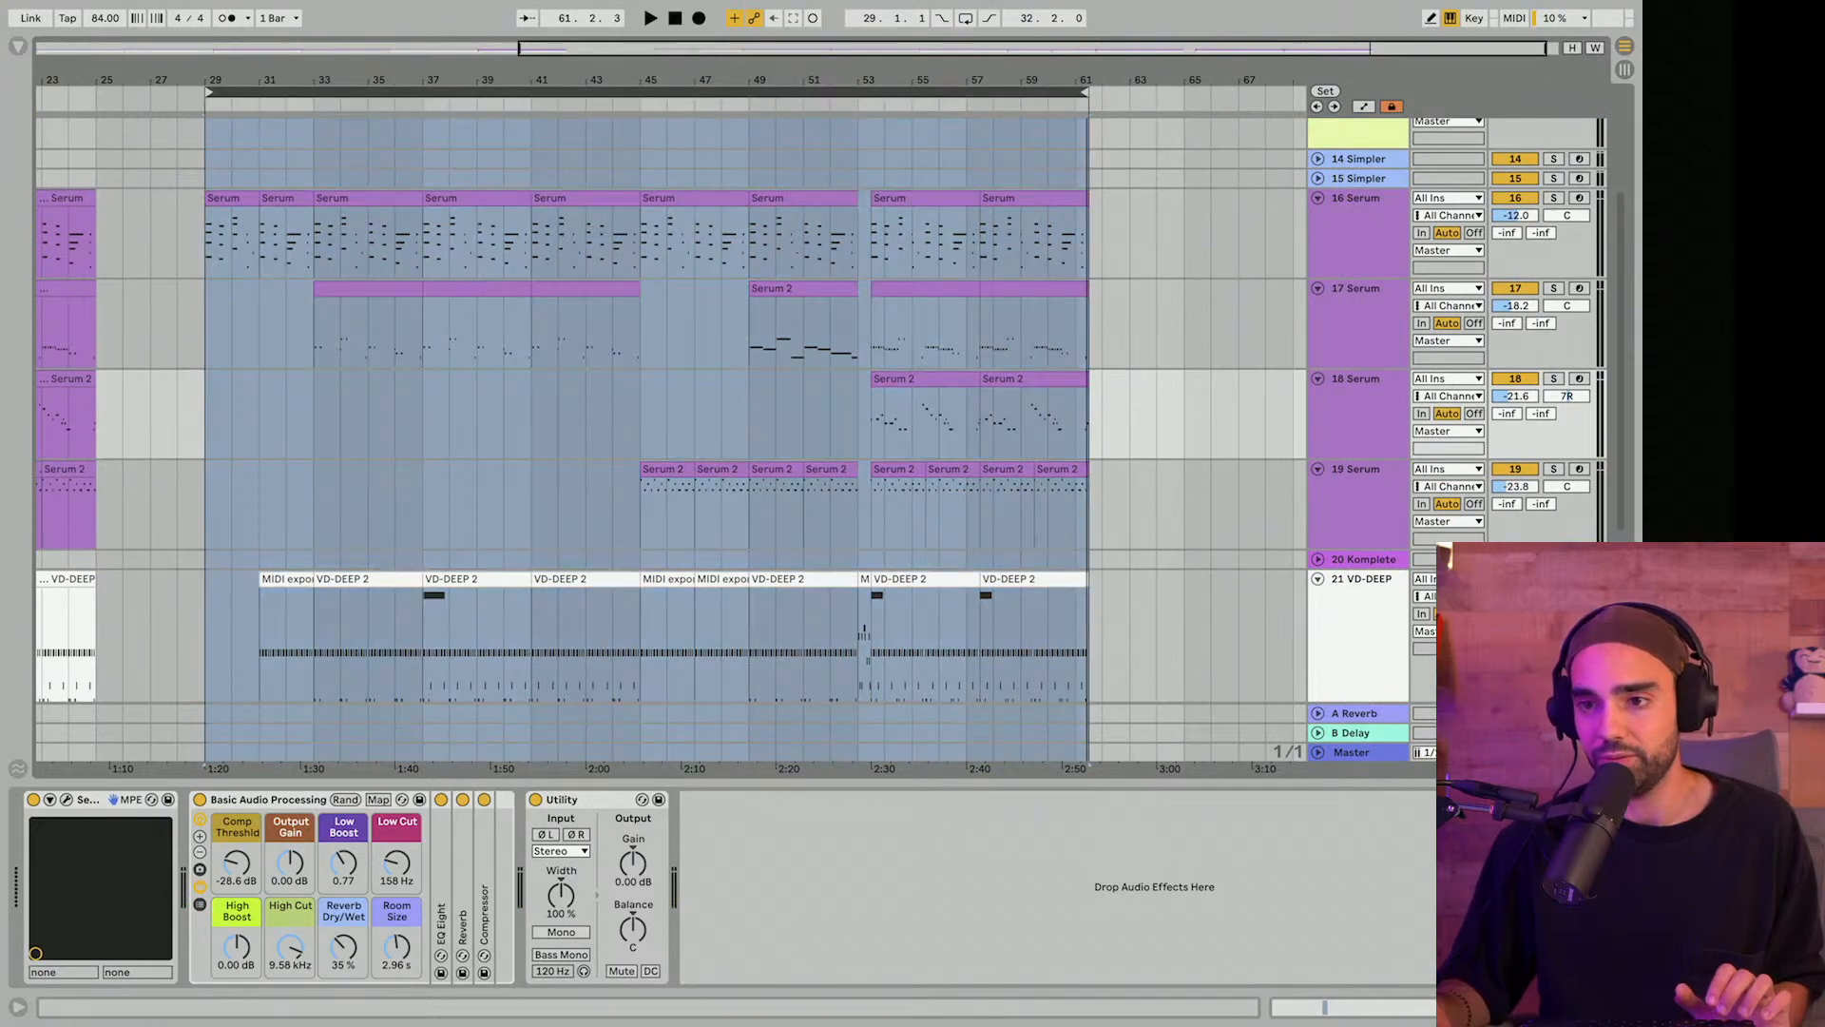
scroll(766, 245, "down", 1)
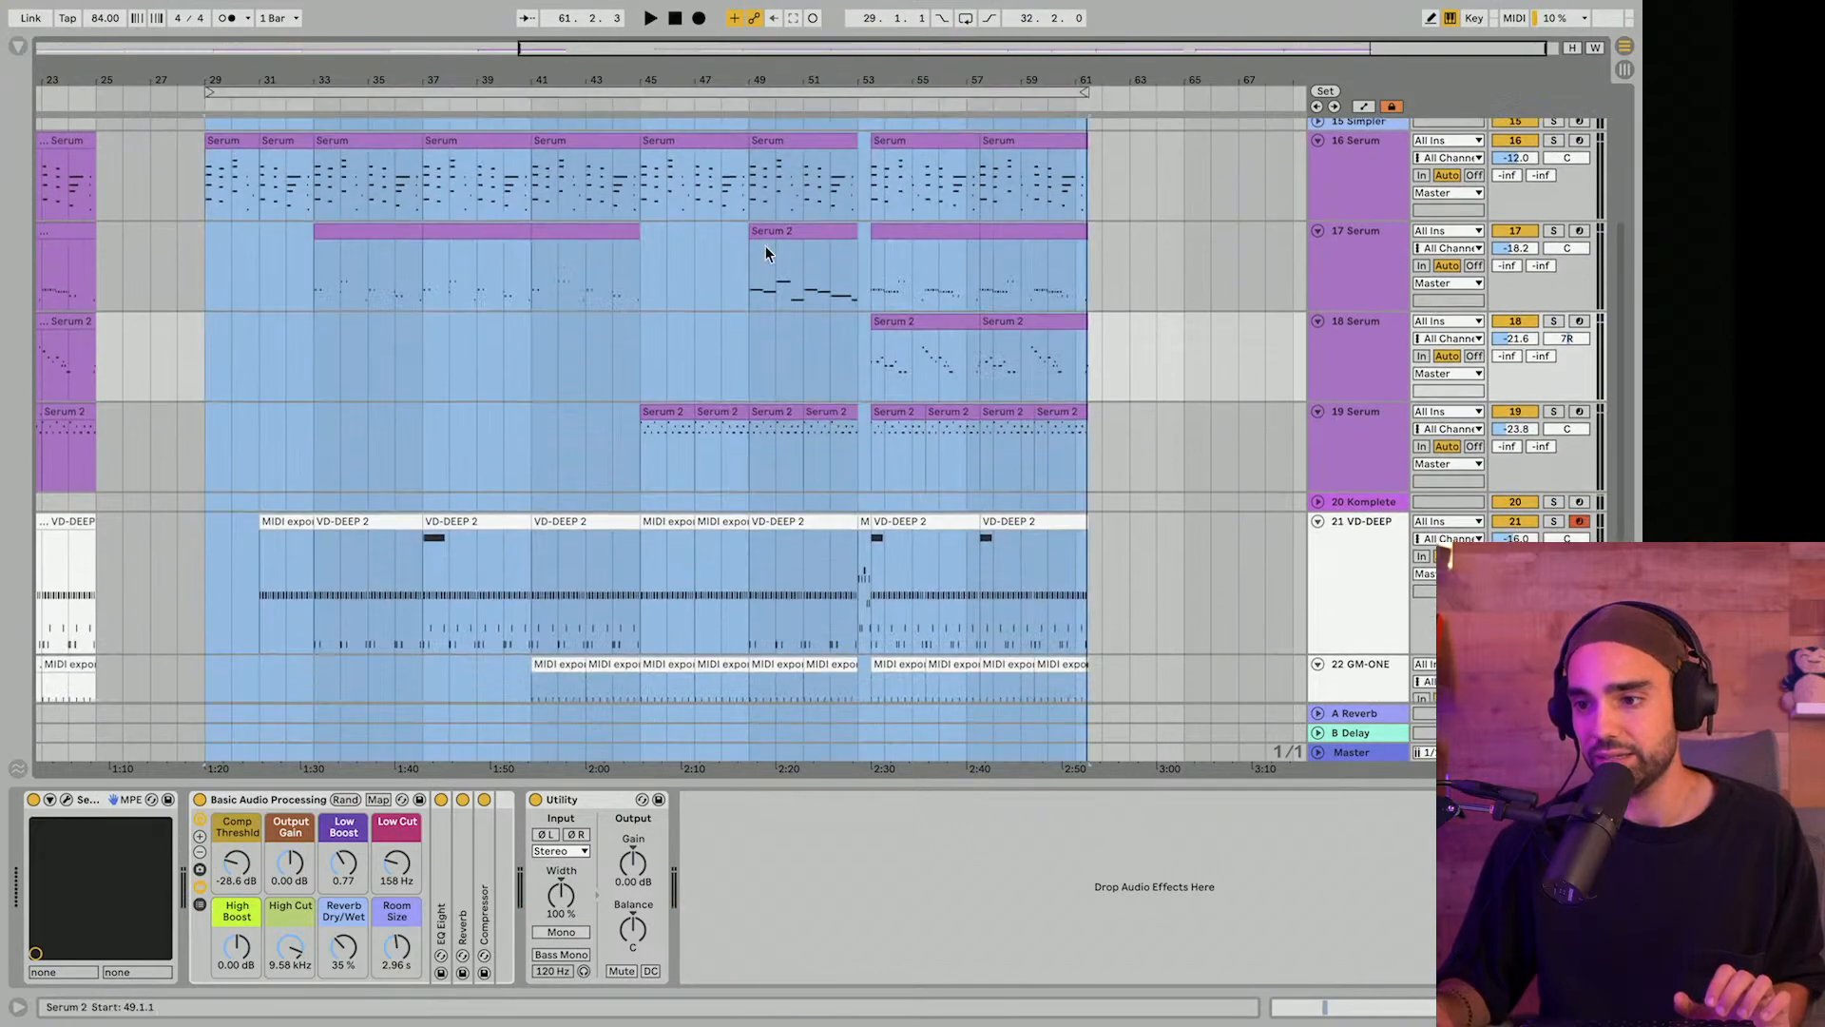
left_click(1318, 523, "alt")
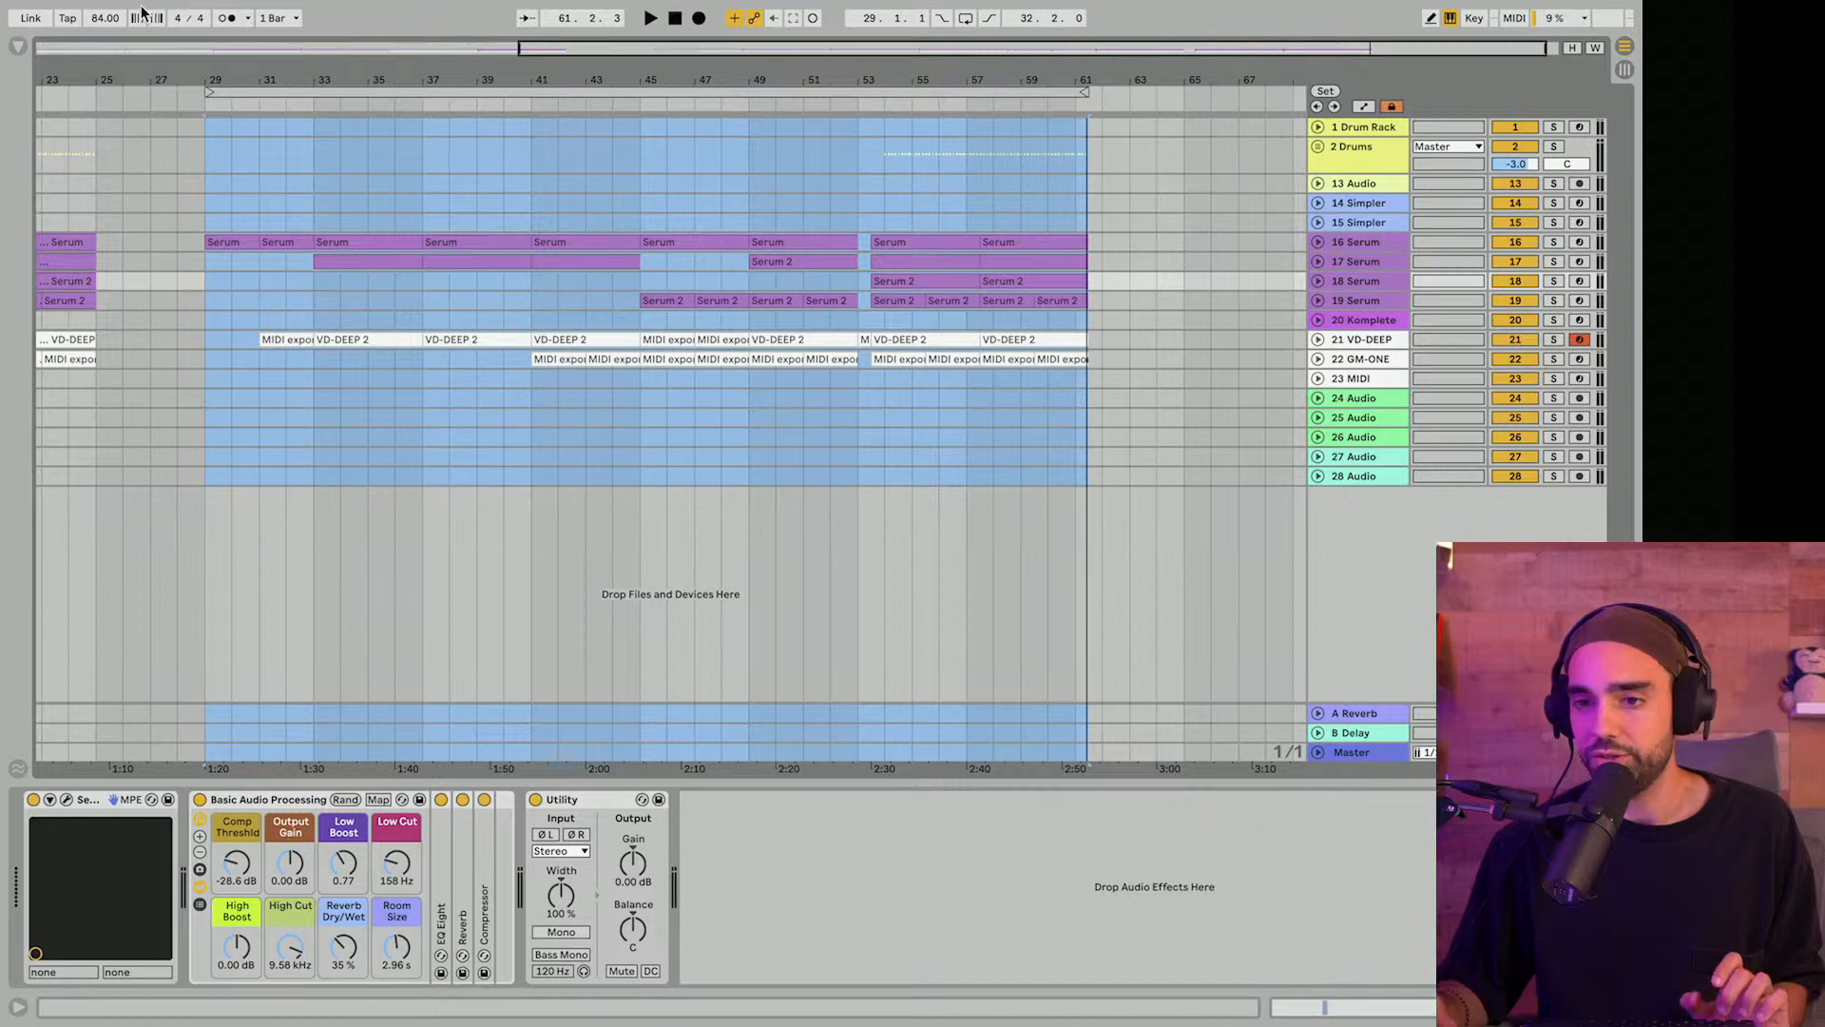
Audition the four-bar section starting at 57.3.1 and compare it with the four bars starting at 37.1.1.
left_click_drag(213, 97, 971, 96)
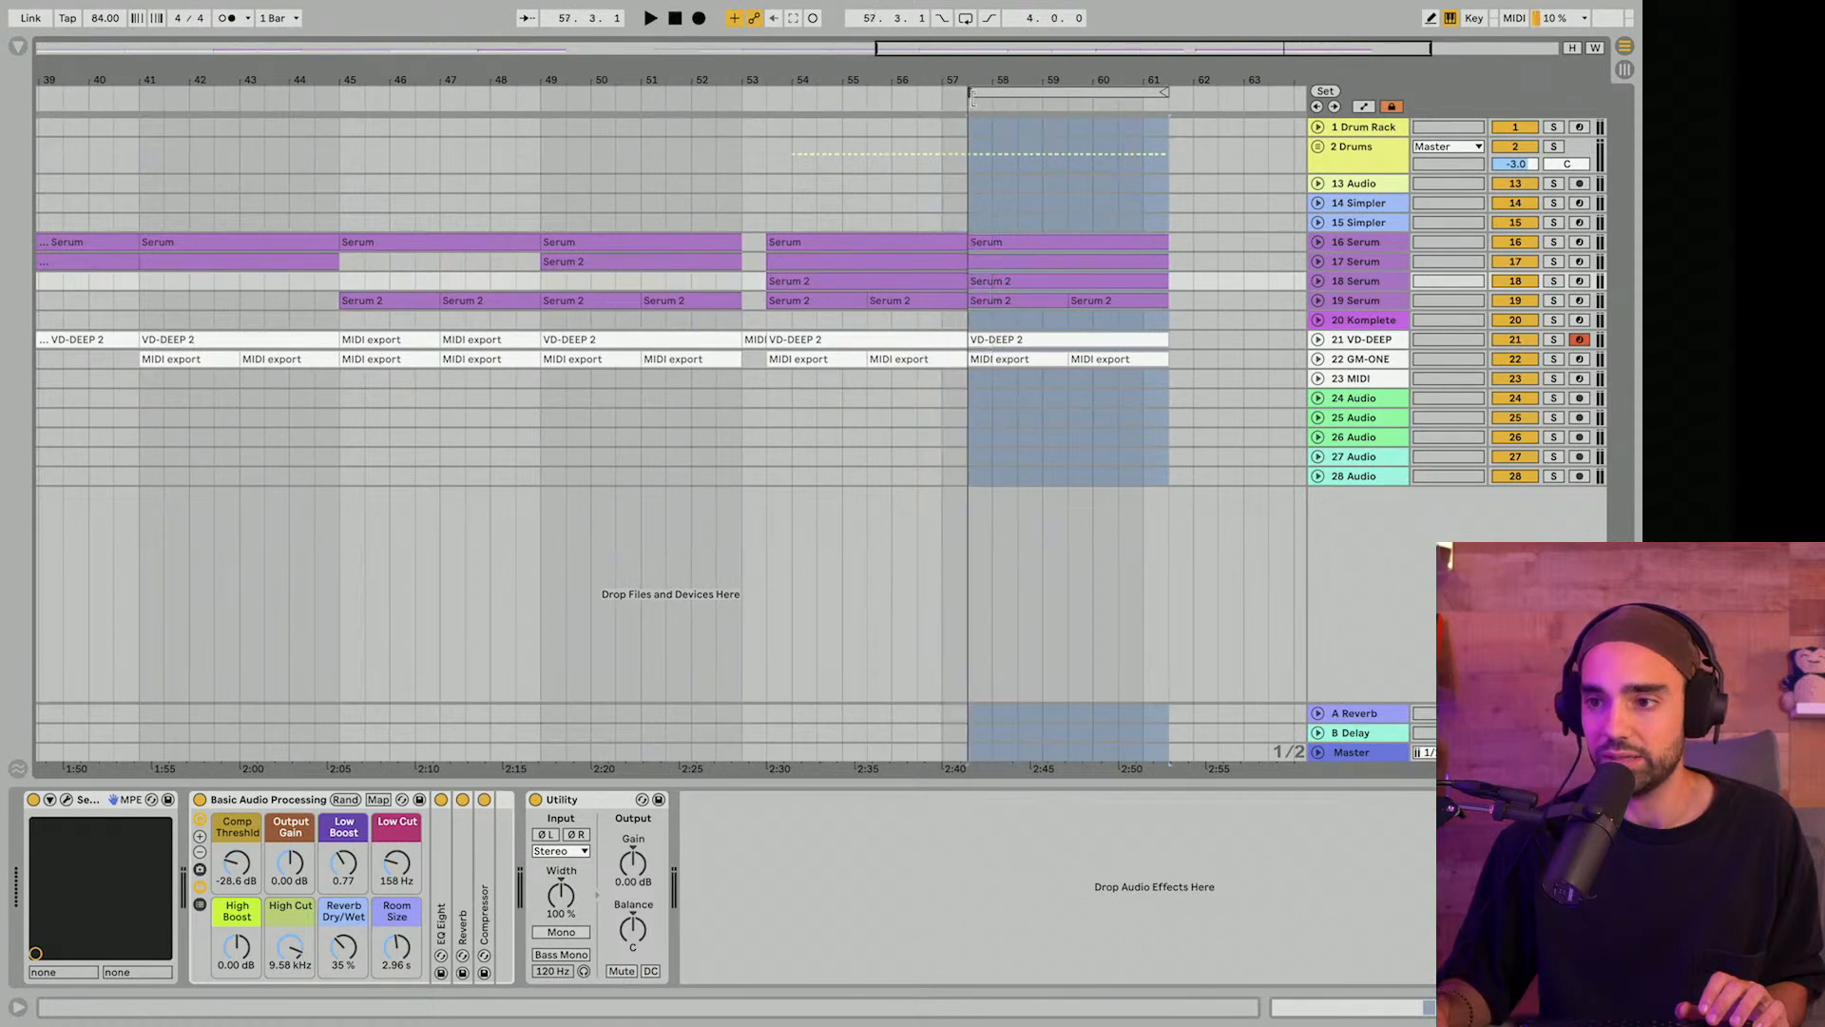
key("space")
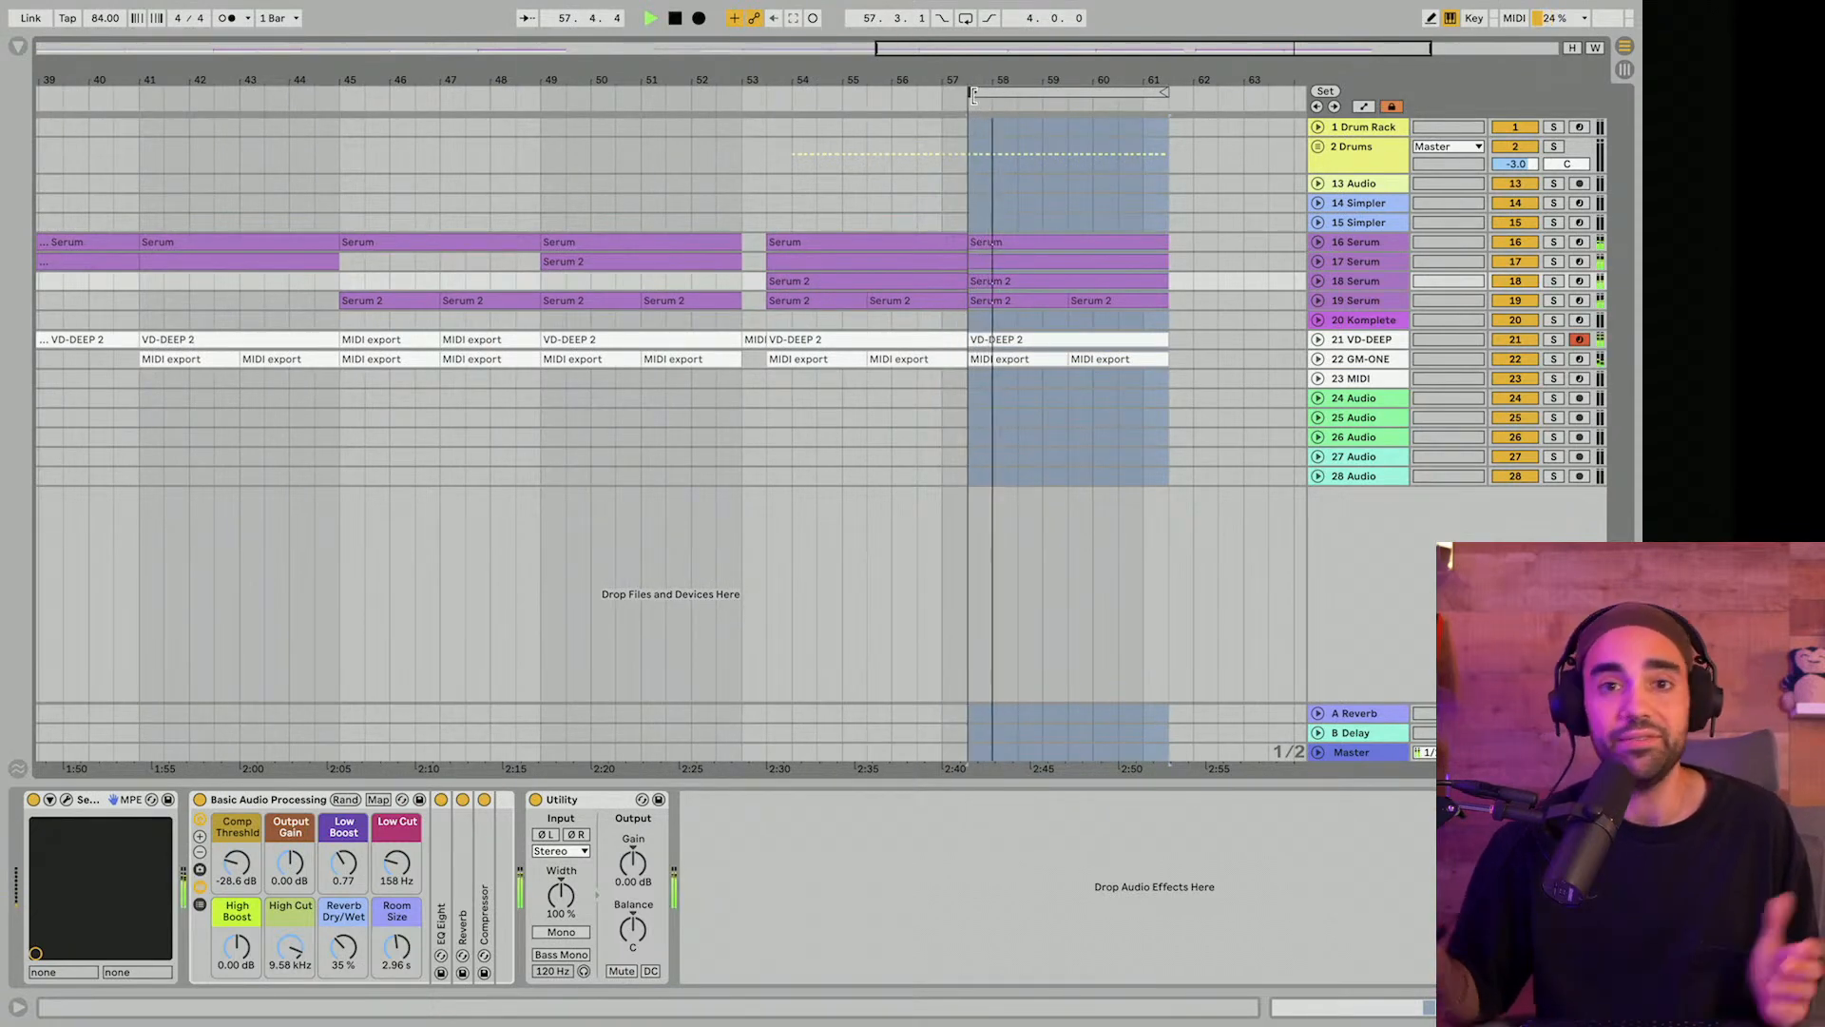
key("space")
left_click_drag(974, 95, 66, 126)
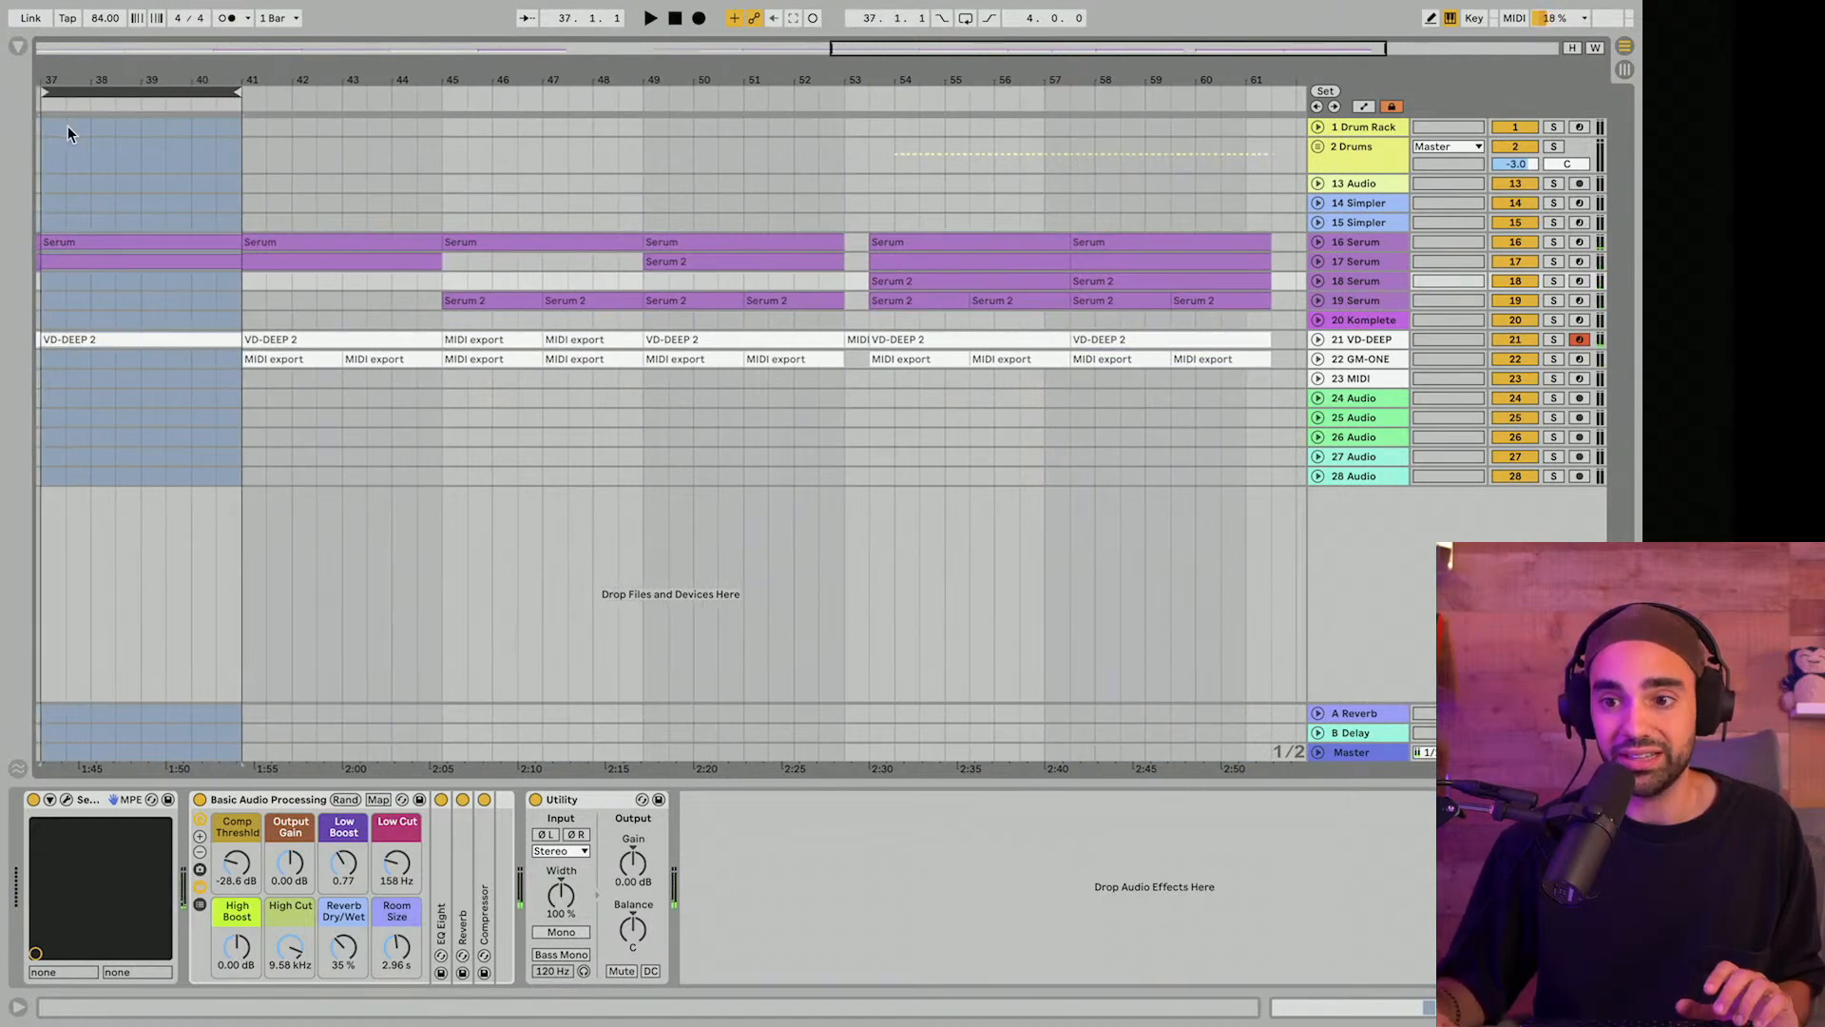
key("space")
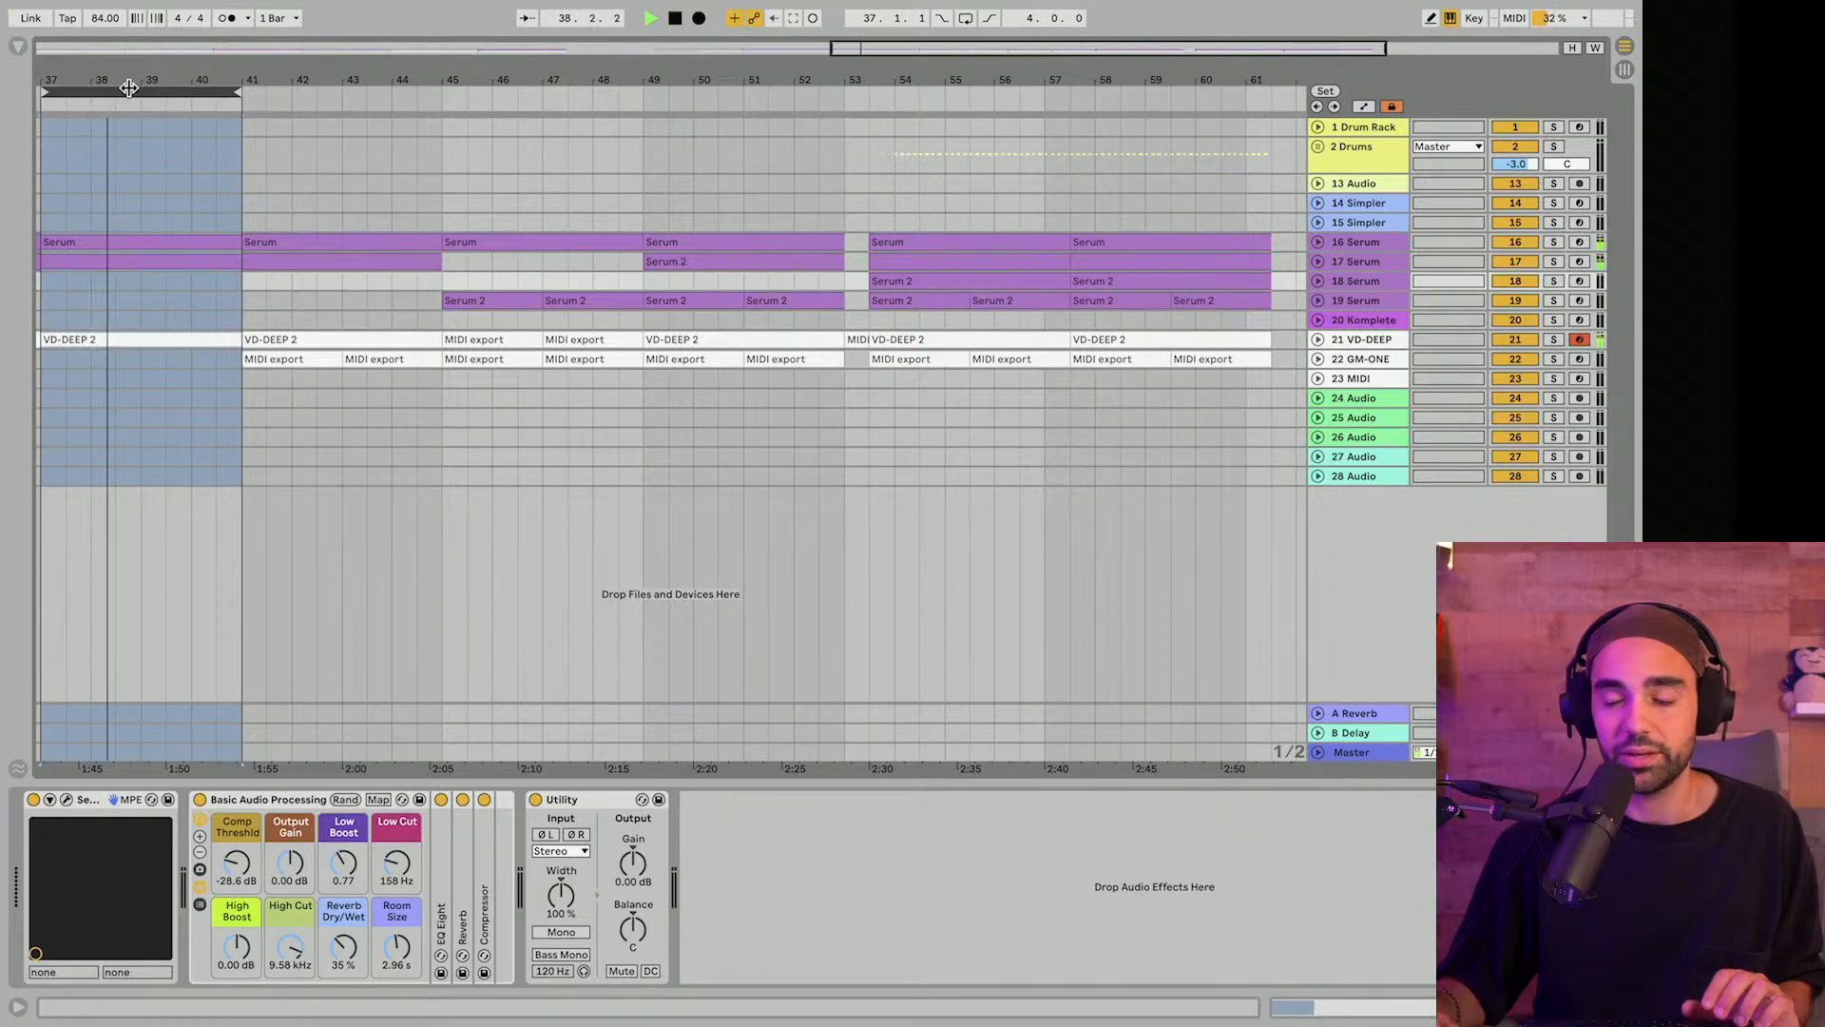
key("space")
Loop from 29.1.1 with a length of 32.2.0 and play it back with the 16 Serum track expanded.
left_click_drag(136, 81, 363, 89)
left_click_drag(661, 95, 1195, 148)
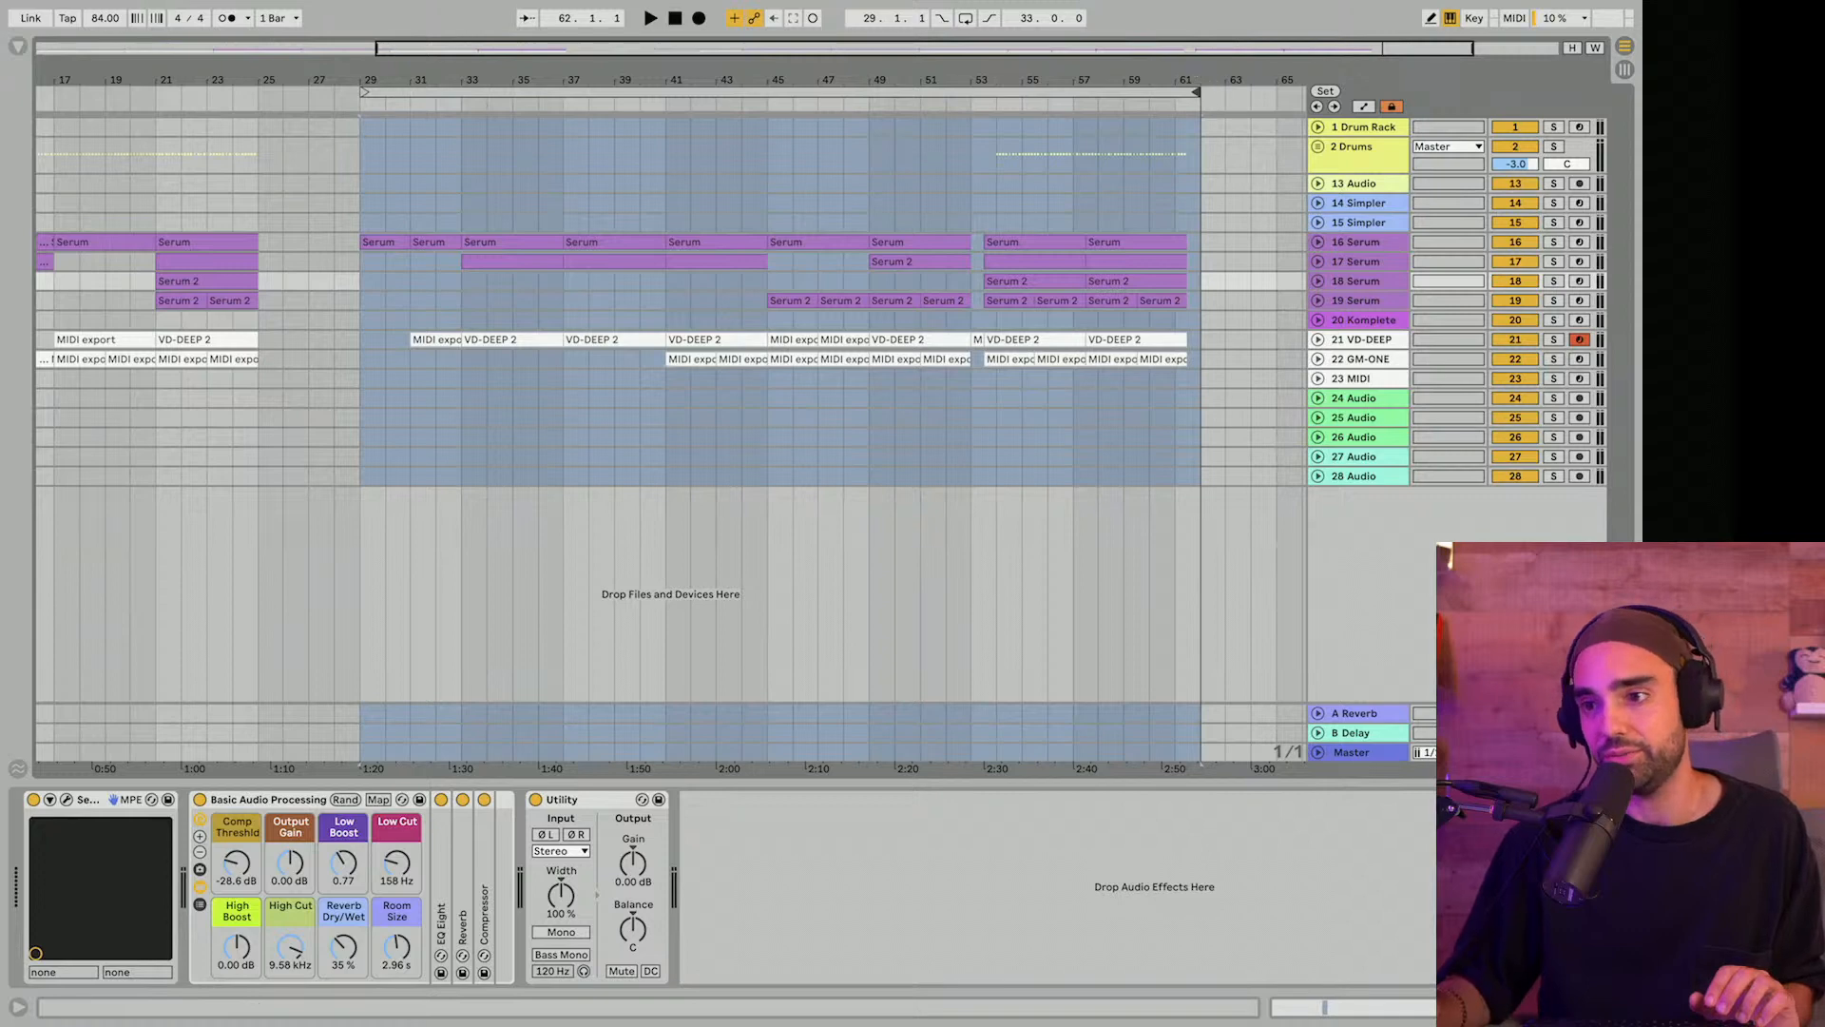
left_click_drag(1272, 81, 1153, 71)
left_click(1318, 242)
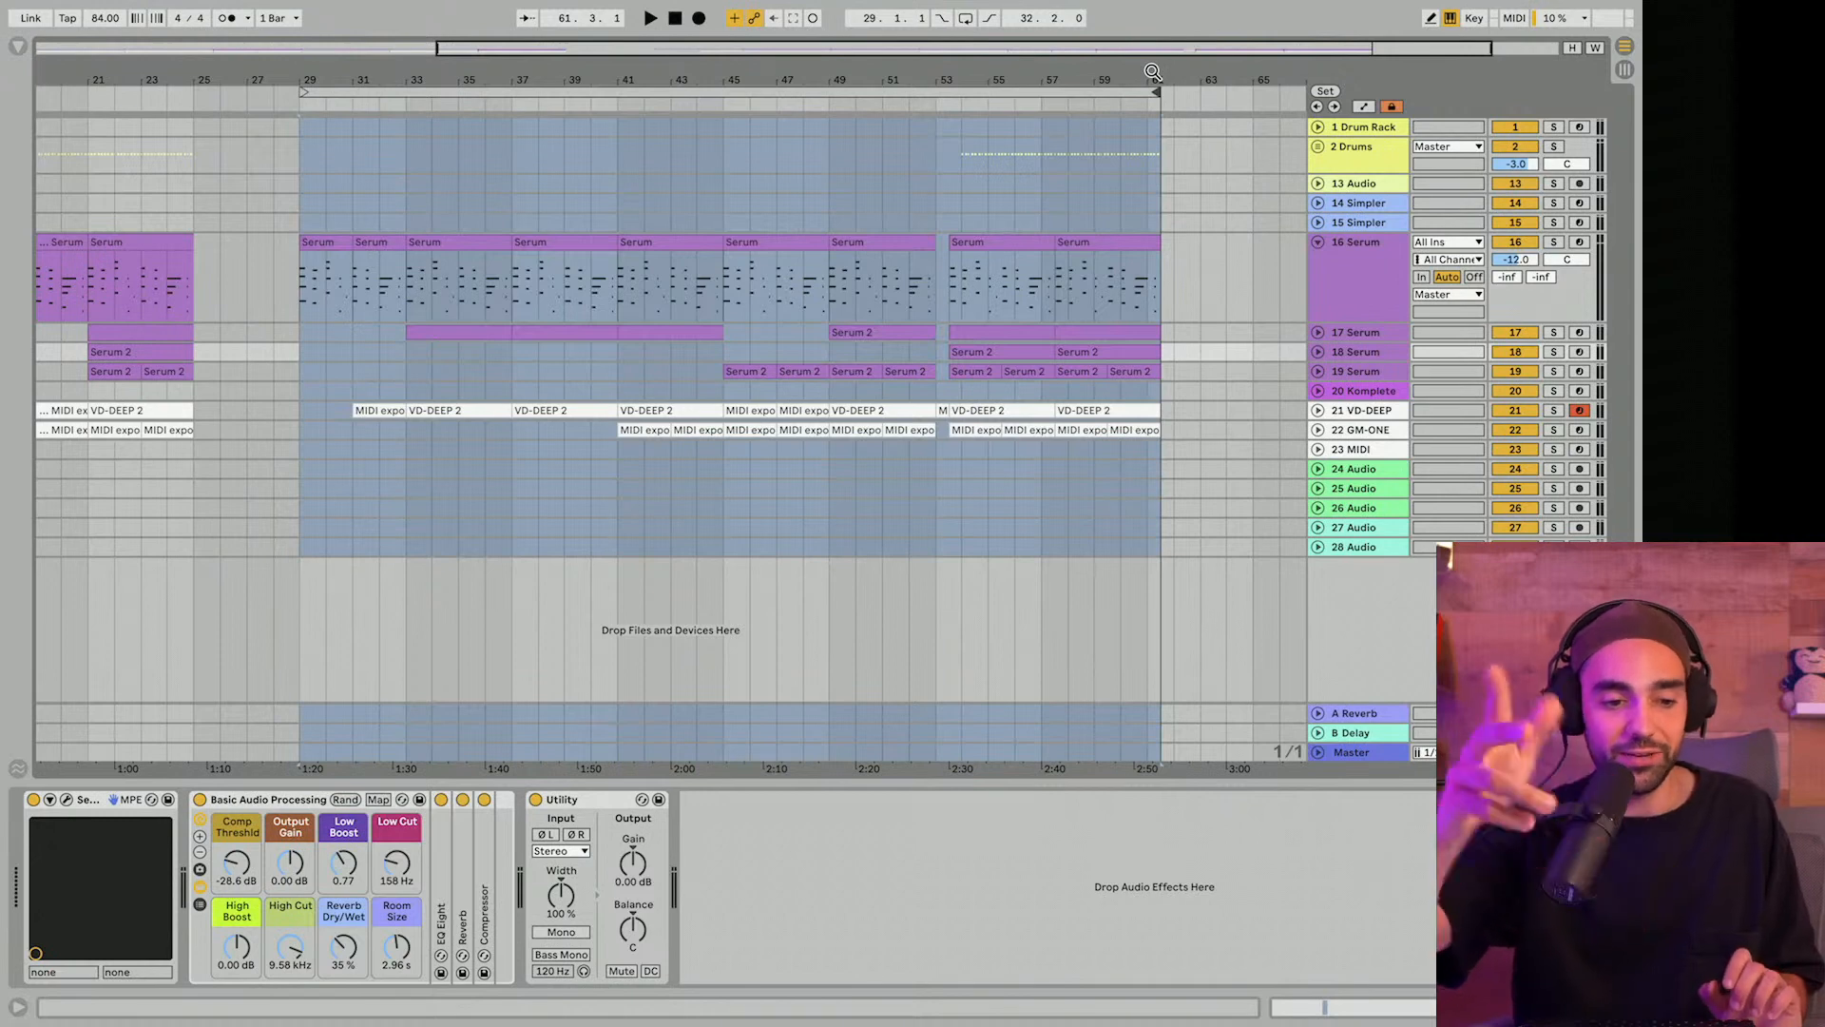
key("space")
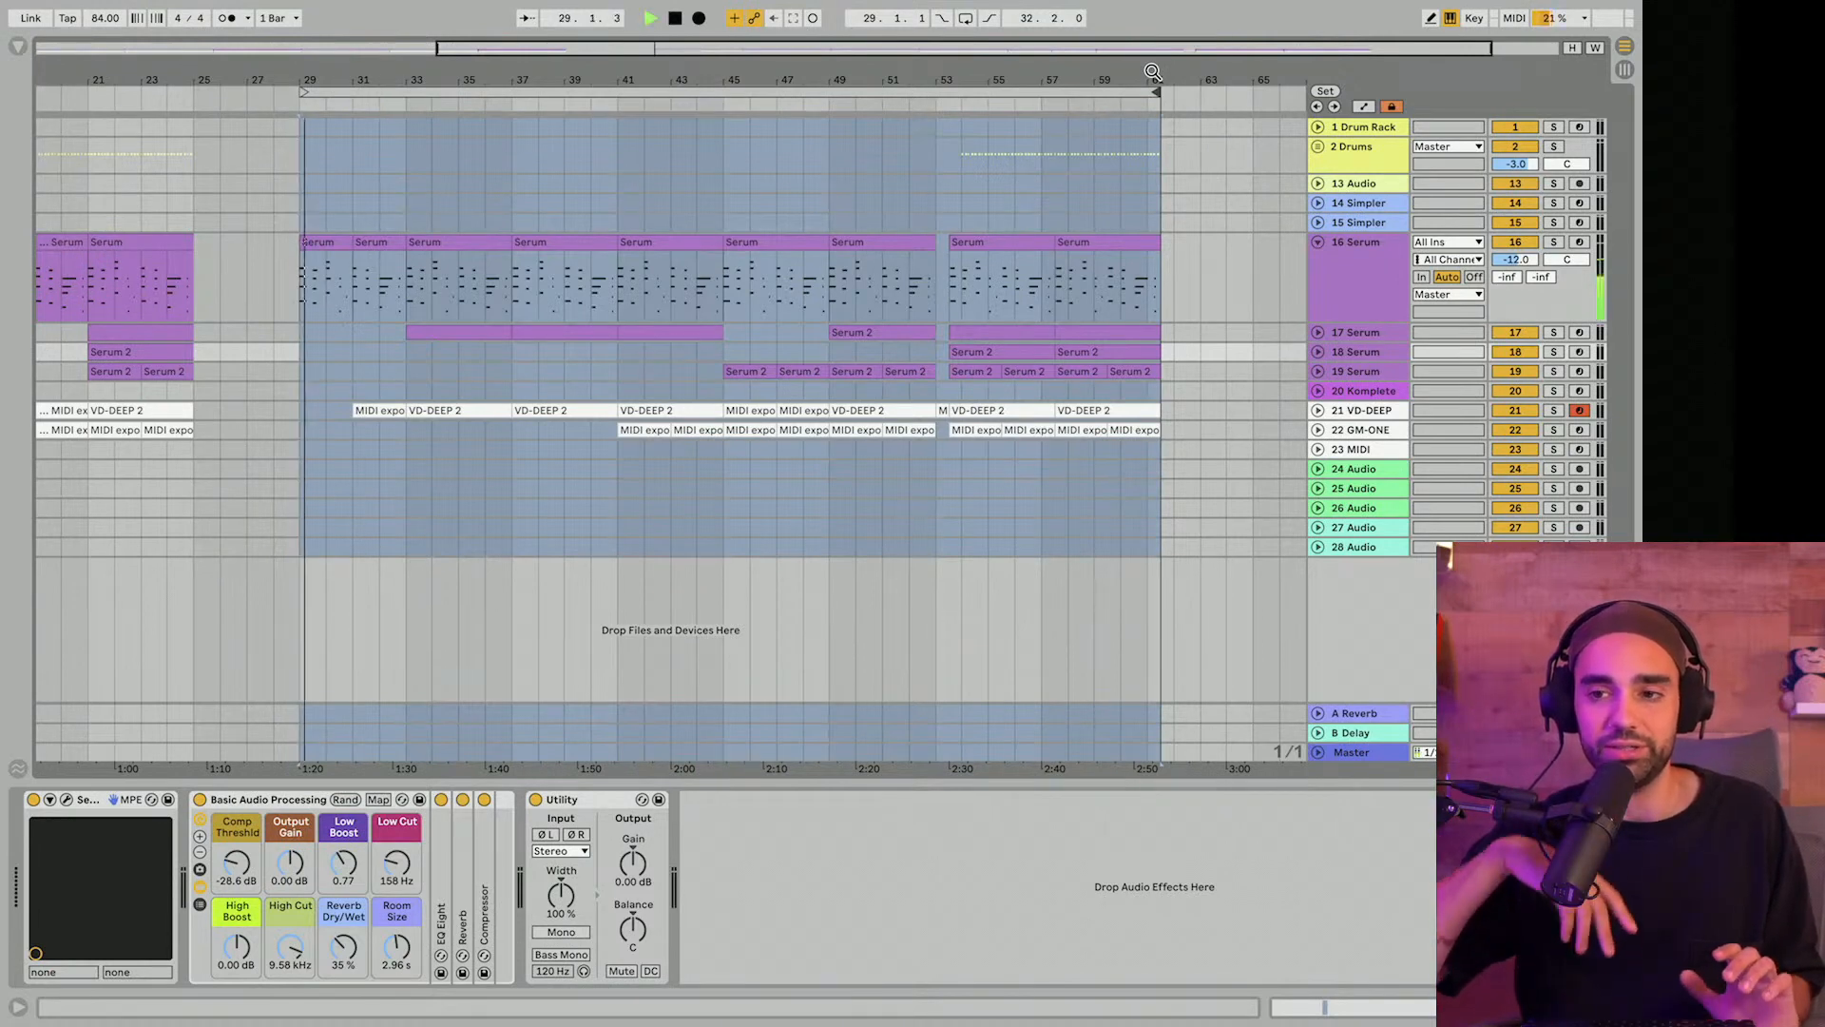